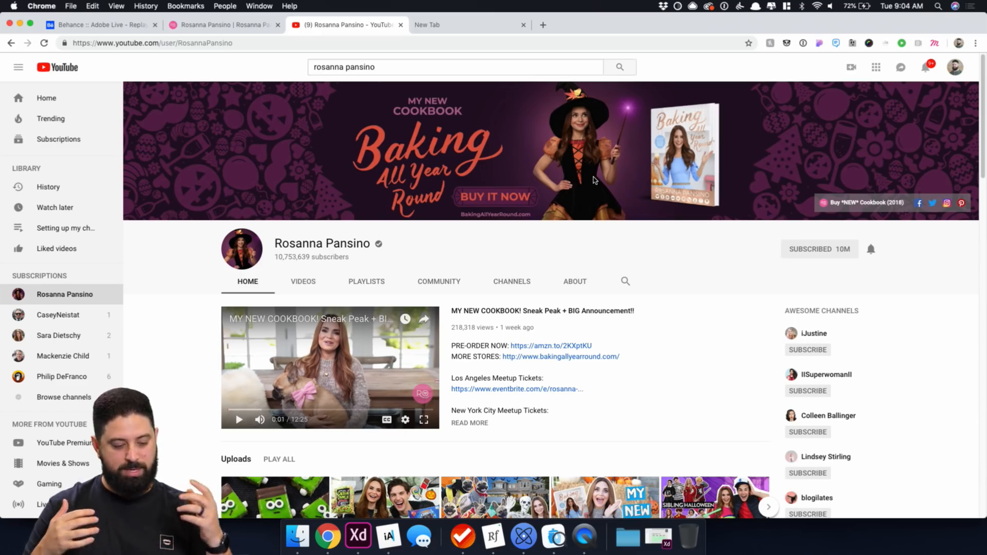
# Look over the channel's video sections, then switch to Finder and open the Photos folder inside My Photos.
pyautogui.scroll(-5, 525, 216)
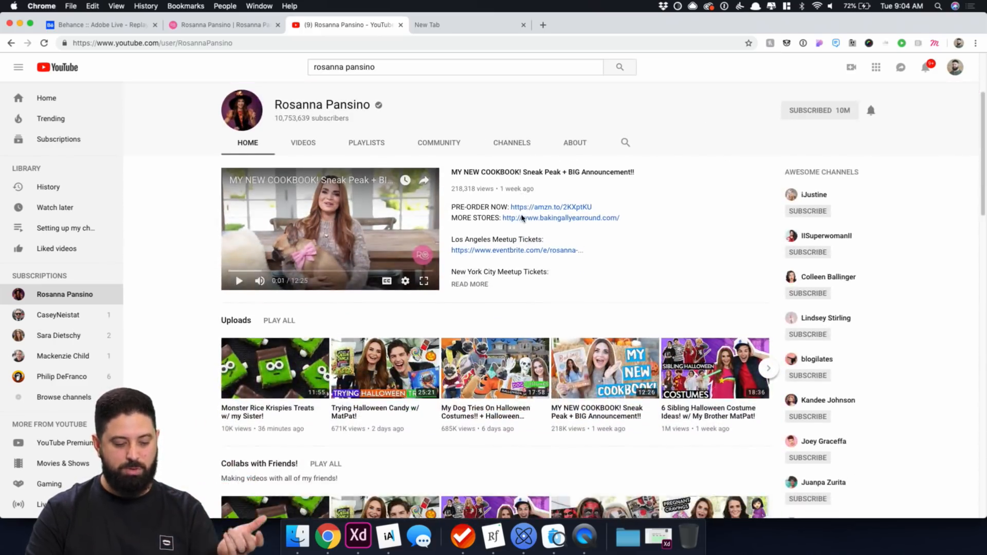
pyautogui.scroll(-3, 522, 215)
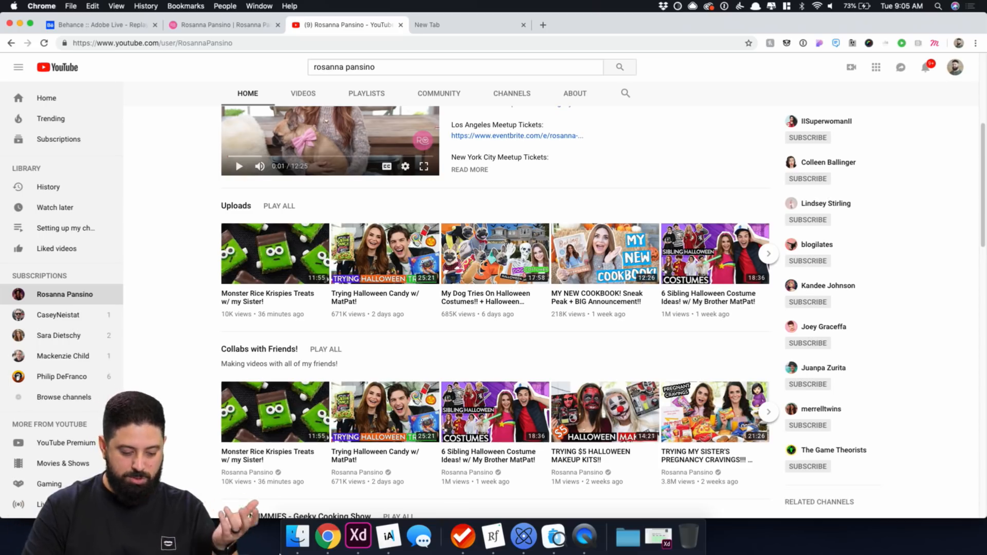
pyautogui.click(300, 548)
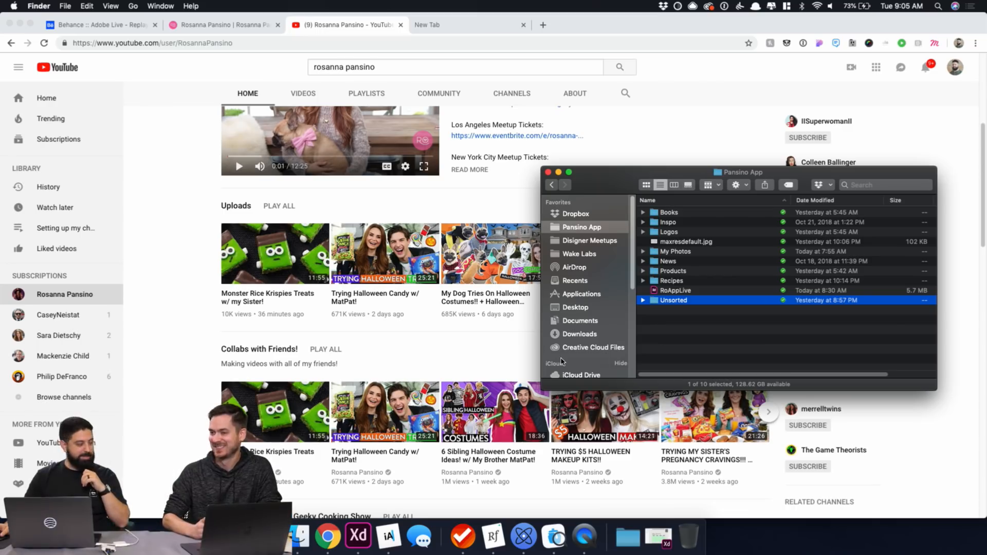
pyautogui.doubleClick(674, 253)
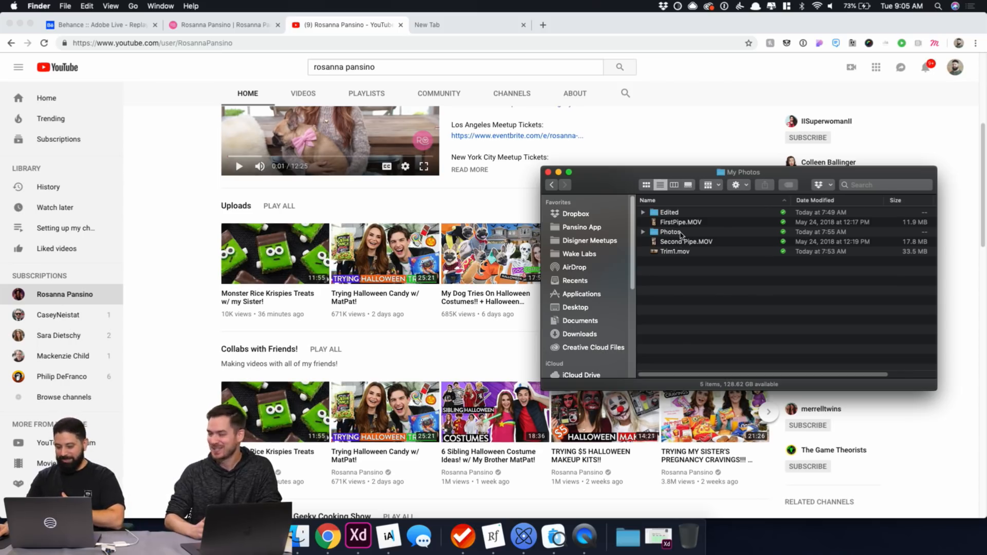
pyautogui.doubleClick(671, 232)
# Preview the photos IMG_2153, IMG_7635, IMG_7622, IMG_7612 and IMG_2476 one after another, and close the preview.
pyautogui.click(687, 216)
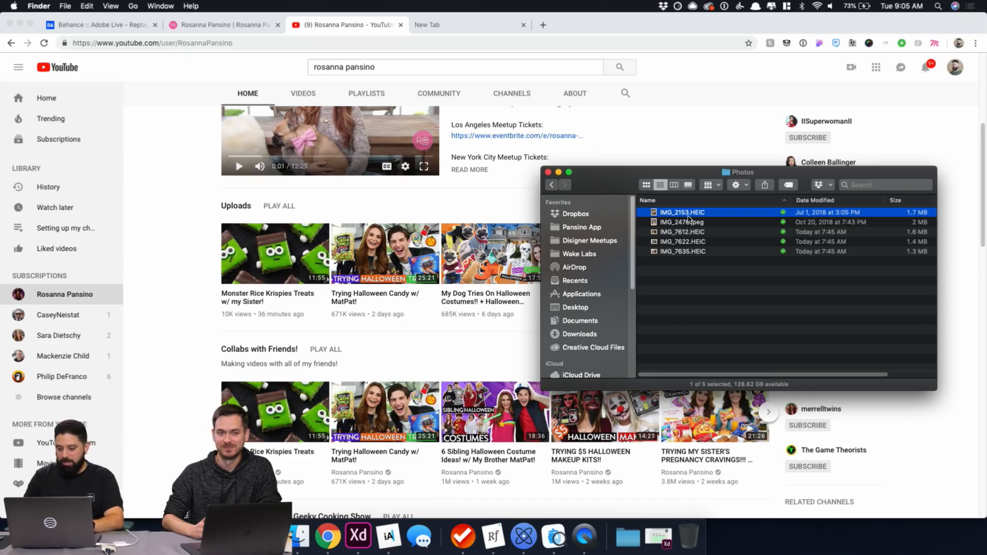
pyautogui.press('space')
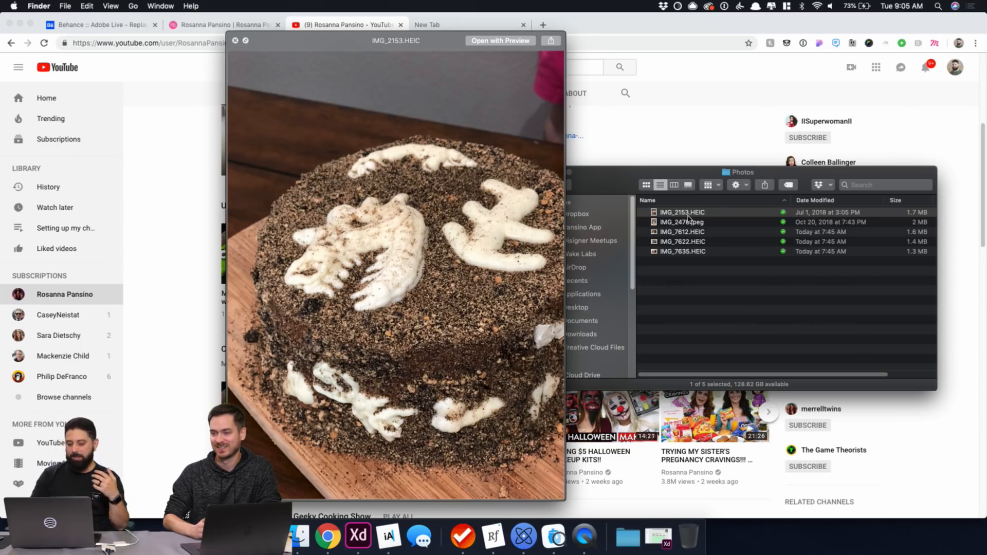
pyautogui.click(677, 254)
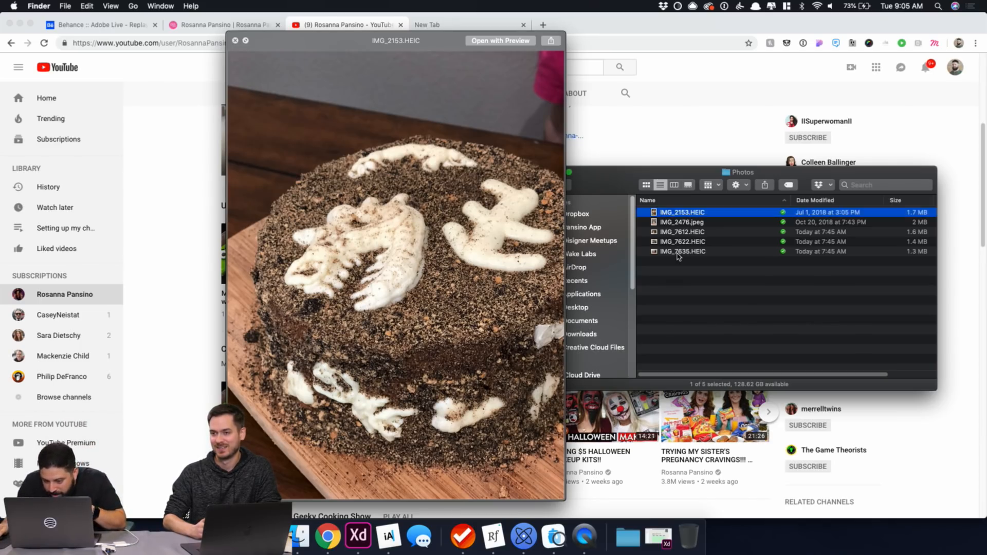
pyautogui.click(677, 252)
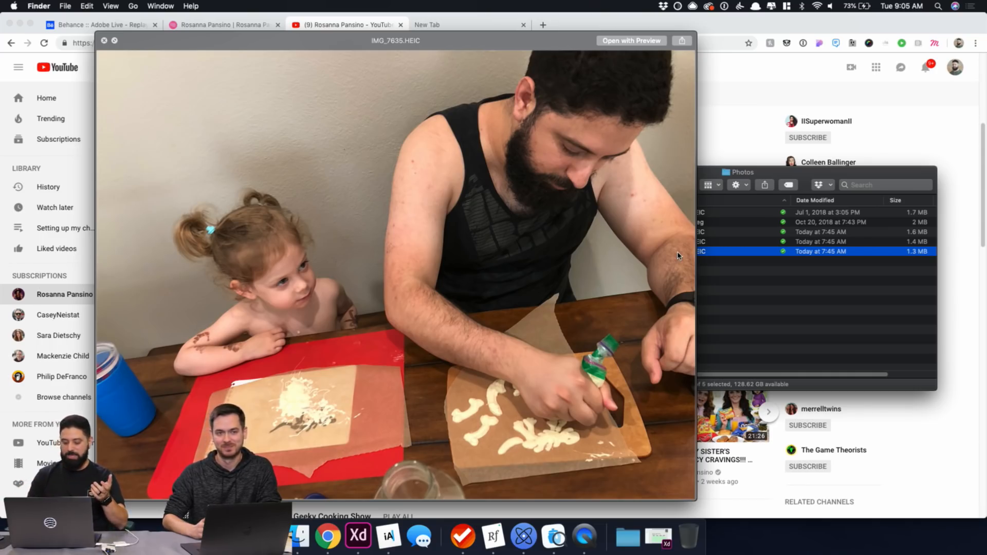
pyautogui.press('Up')
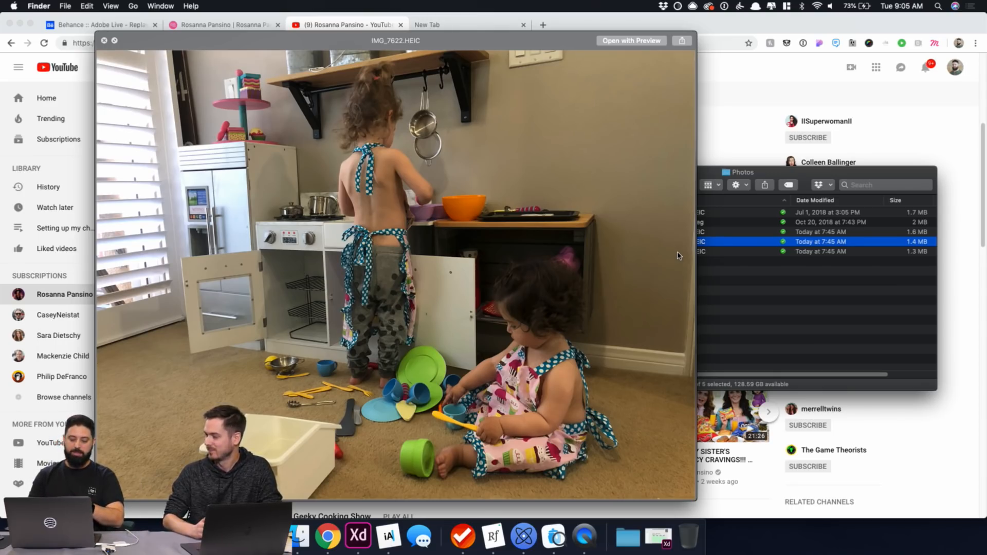
pyautogui.press('Up')
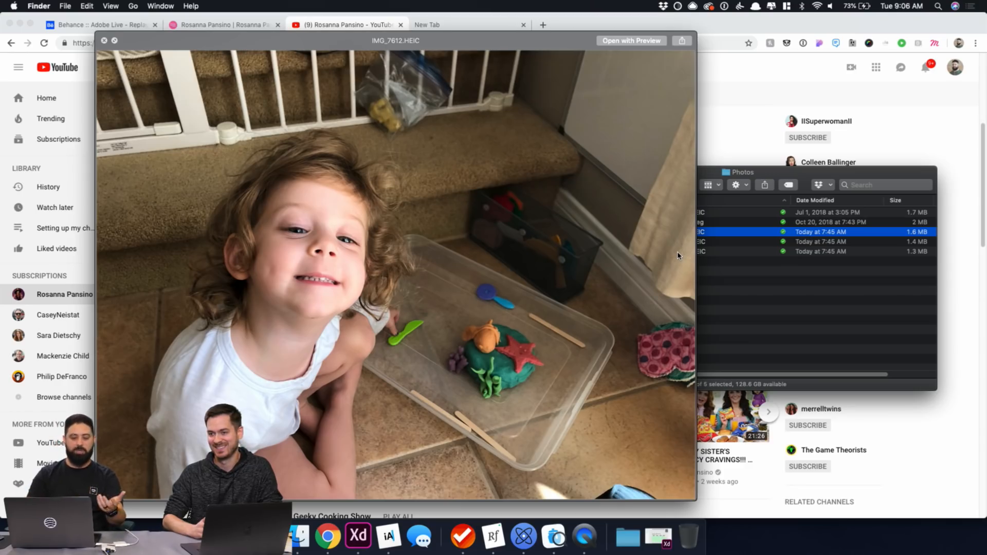
pyautogui.press('Up')
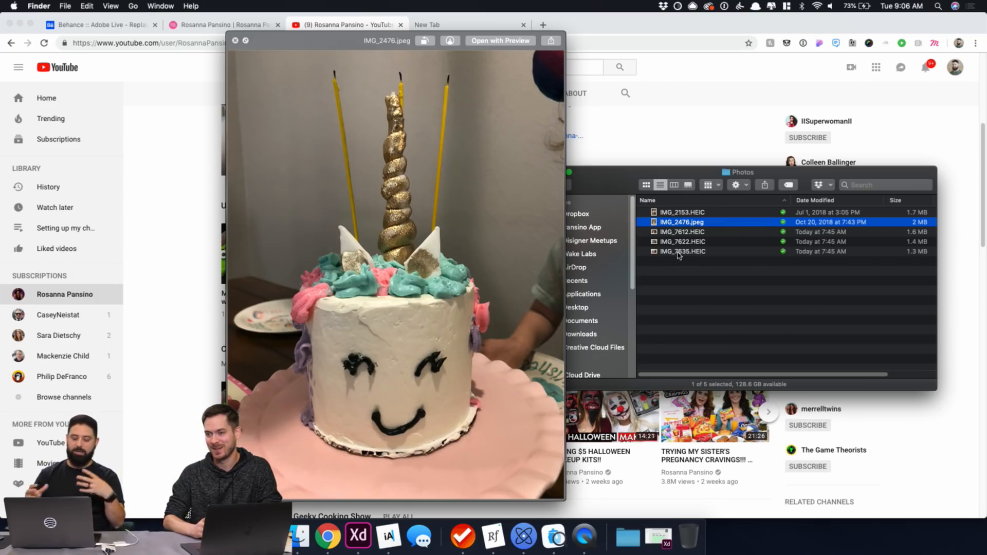
pyautogui.press('space')
# Go back to the My Photos folder, play FirstPipe.MOV at full system volume, and close the video.
pyautogui.click(549, 185)
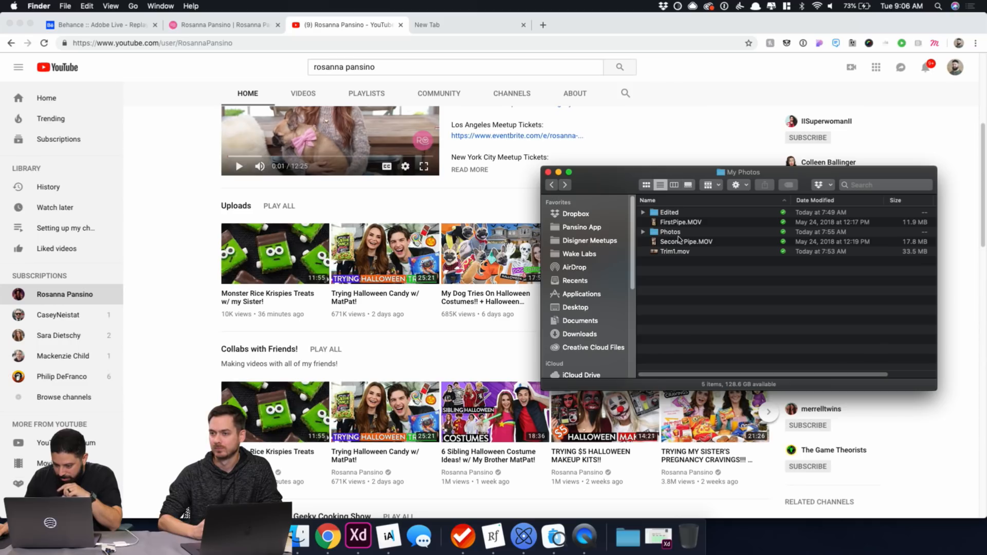
pyautogui.click(681, 224)
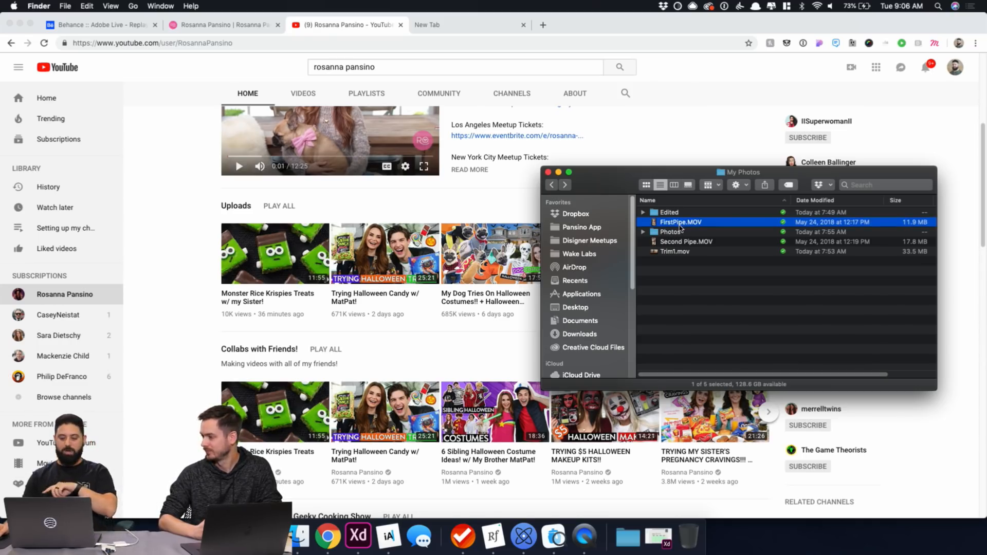
pyautogui.press('XF86AudioRaiseVolume')
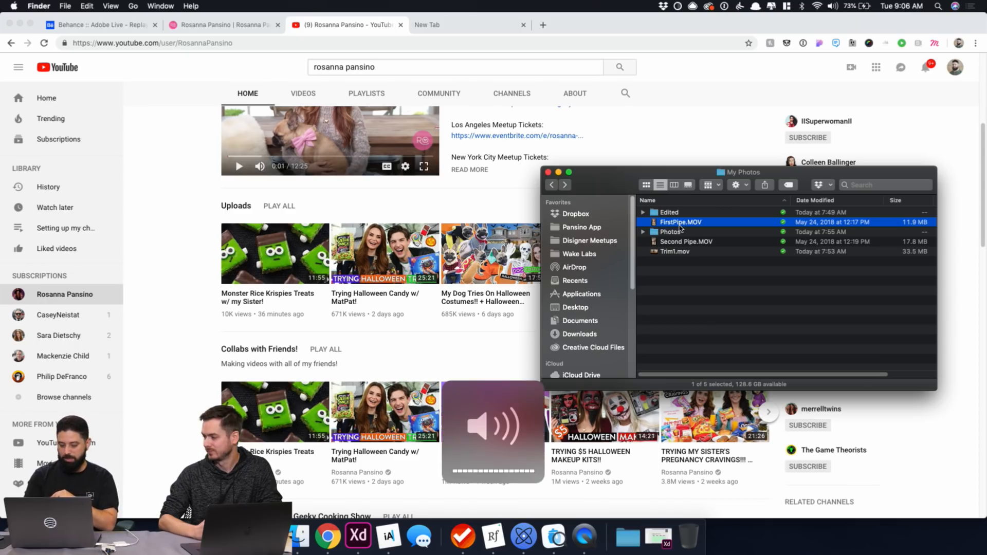
pyautogui.doubleClick(680, 224)
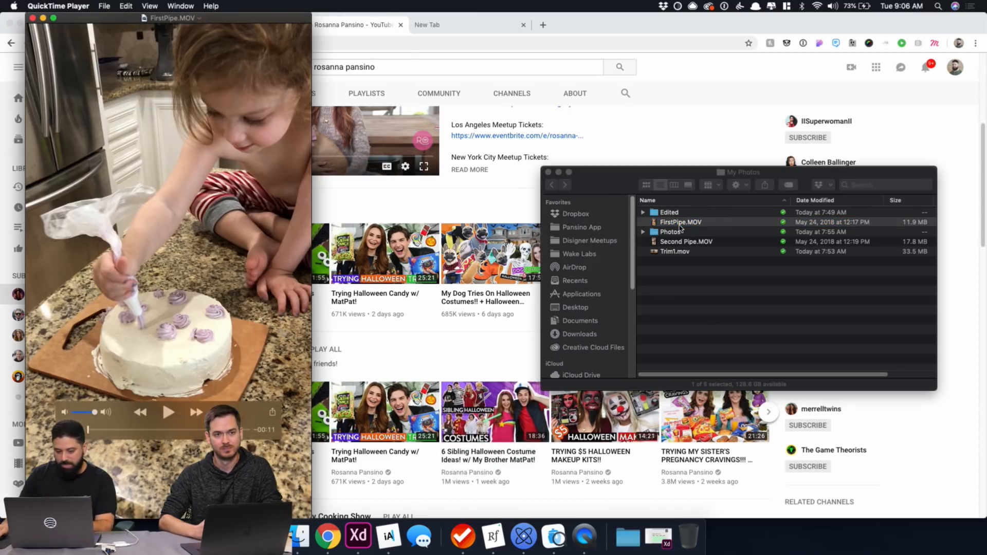
pyautogui.click(168, 411)
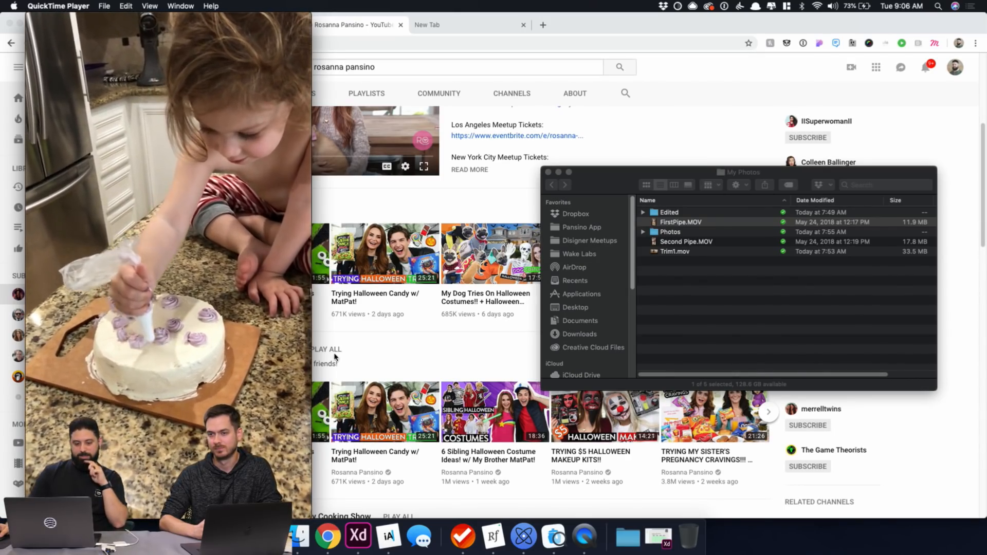
pyautogui.moveTo(172, 402)
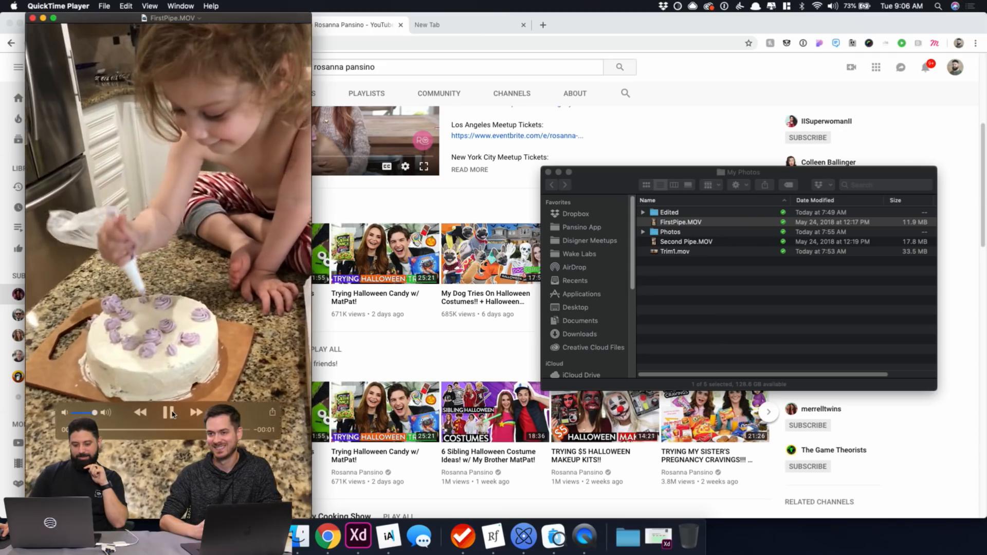
pyautogui.click(31, 19)
# Open Trim1.mov from the My Photos folder, play it through, and close the video.
pyautogui.click(668, 252)
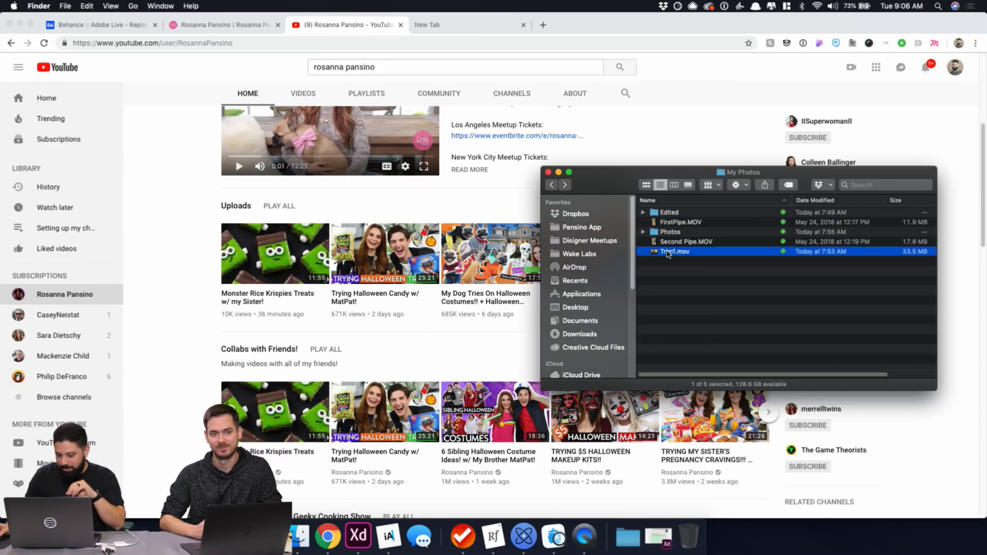
pyautogui.doubleClick(668, 253)
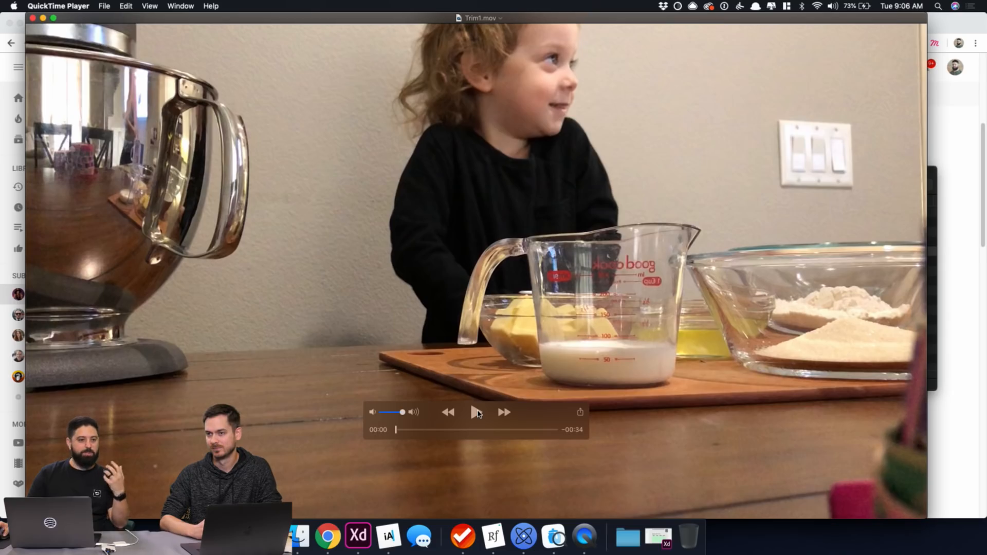
pyautogui.click(477, 412)
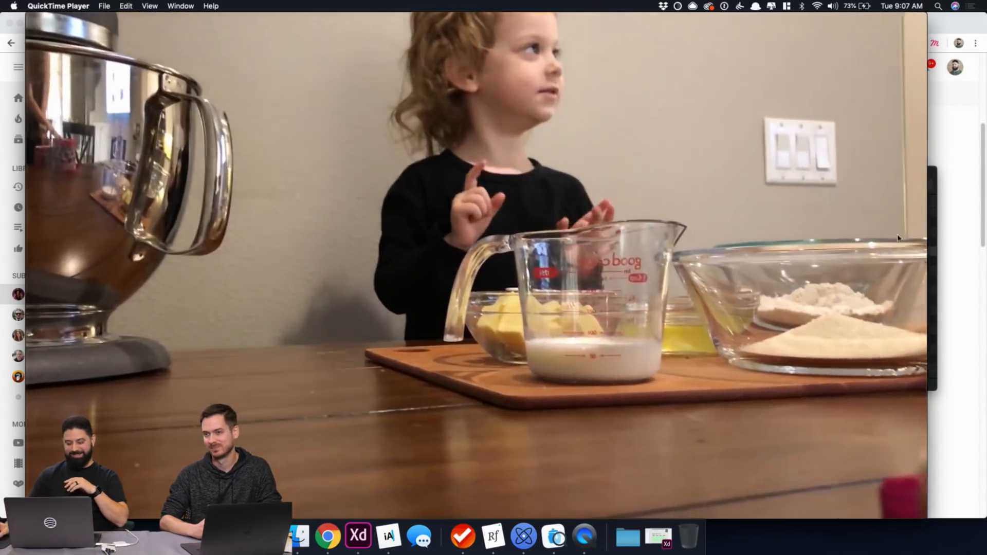
pyautogui.moveTo(532, 432)
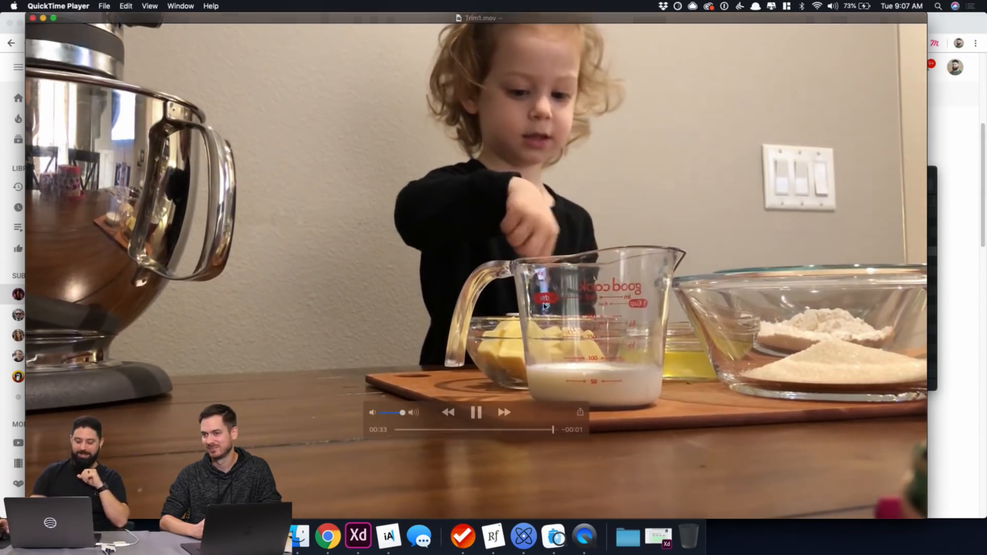
pyautogui.click(43, 18)
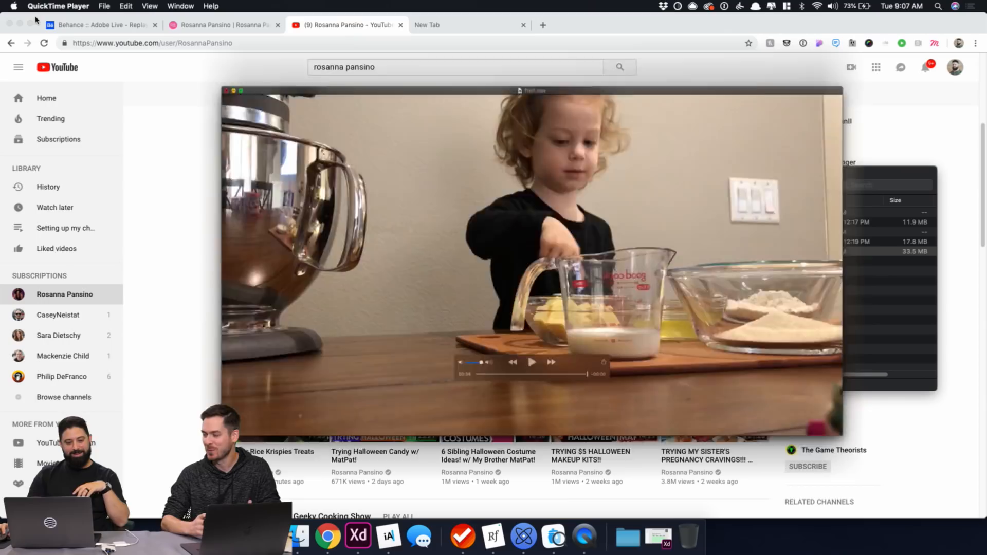
# Return to the Pansino App folder in Finder, and switch to the rosannapansino.com page in Chrome.
pyautogui.click(553, 187)
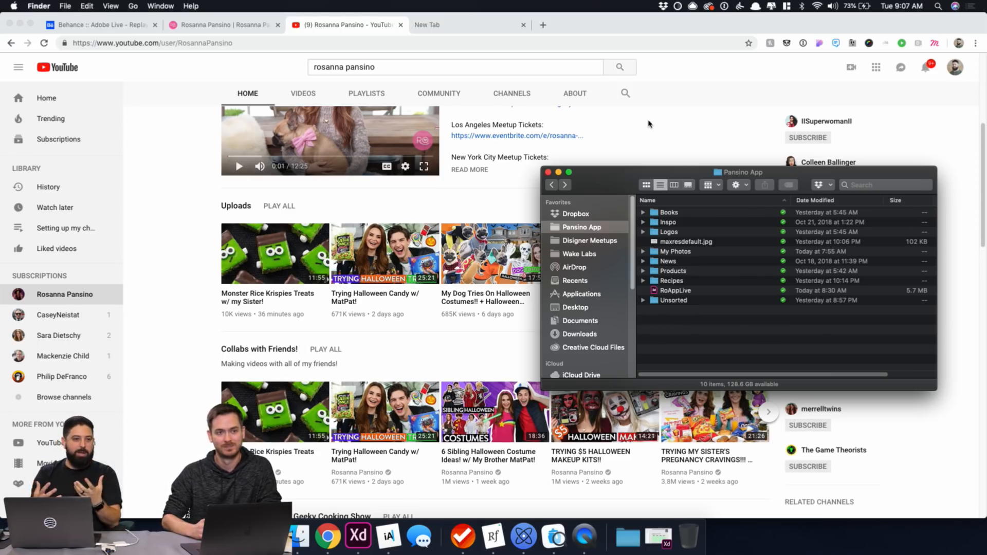
pyautogui.click(270, 28)
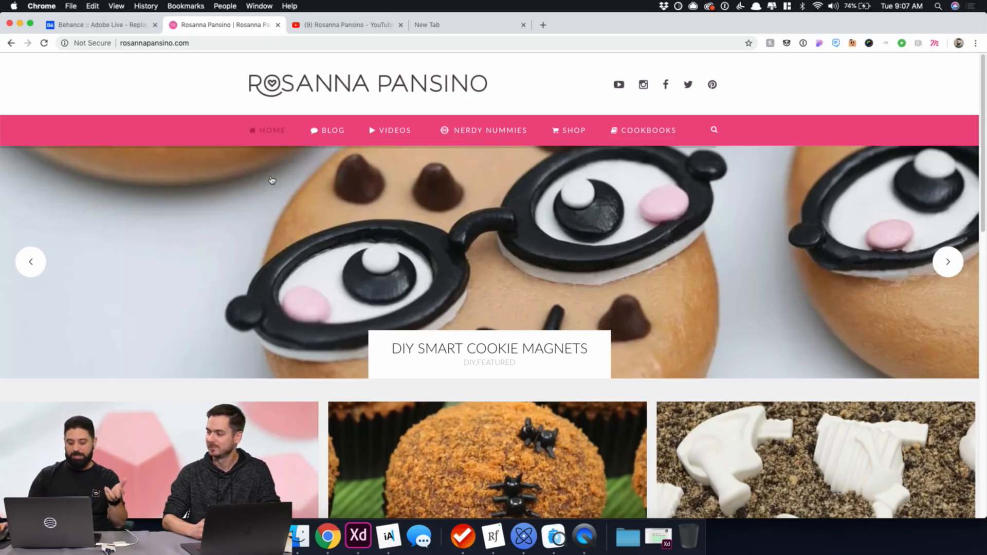
# Switch to iA Writer, close the Untitled document, and maximize Problem.txt with larger text.
pyautogui.click(389, 536)
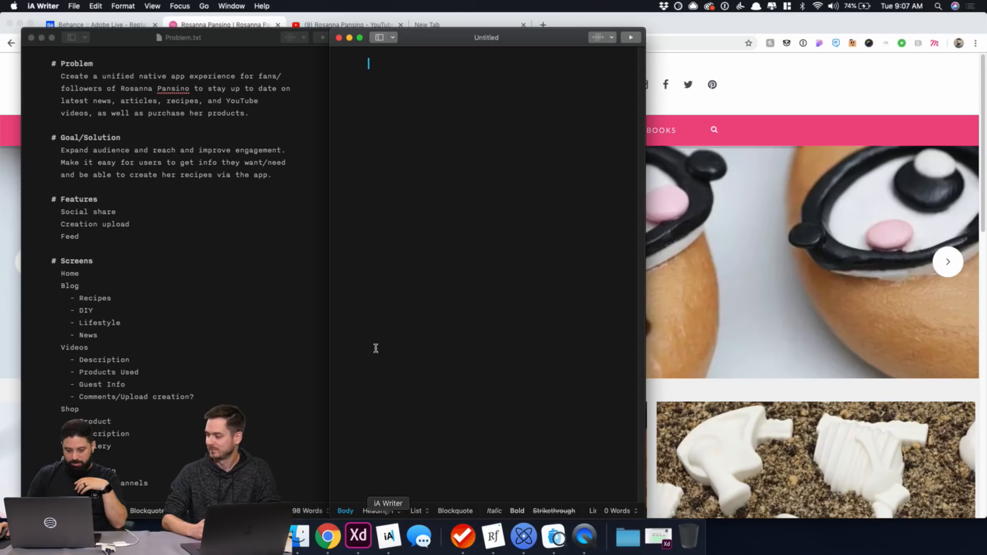
pyautogui.click(339, 38)
pyautogui.click(296, 89)
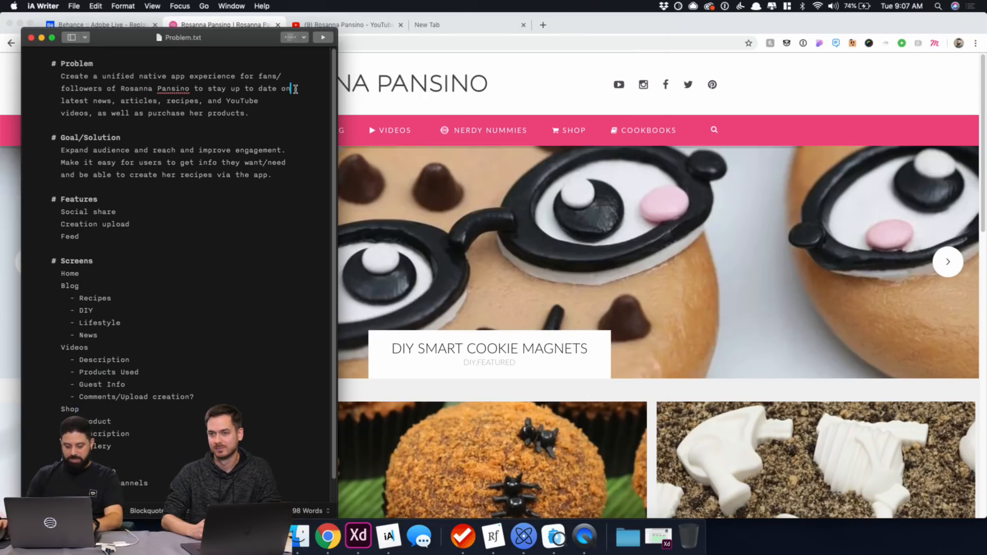
pyautogui.hotkey('ctrl', 'alt', 'Return')
pyautogui.press('super+plus')
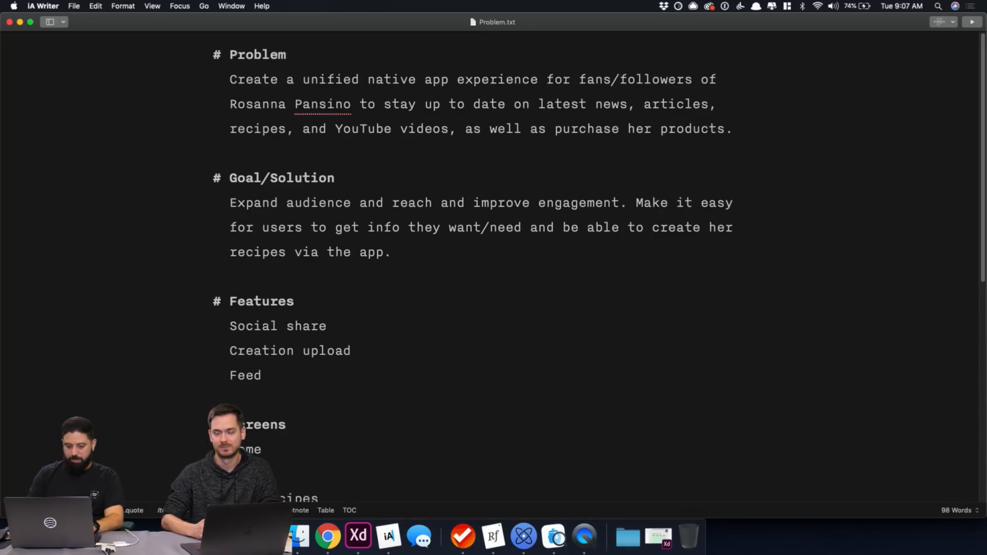
# Mute the sound and read through Problem.txt from the problem and goal statements to the end of the Screens list.
pyautogui.press('XF86AudioMute')
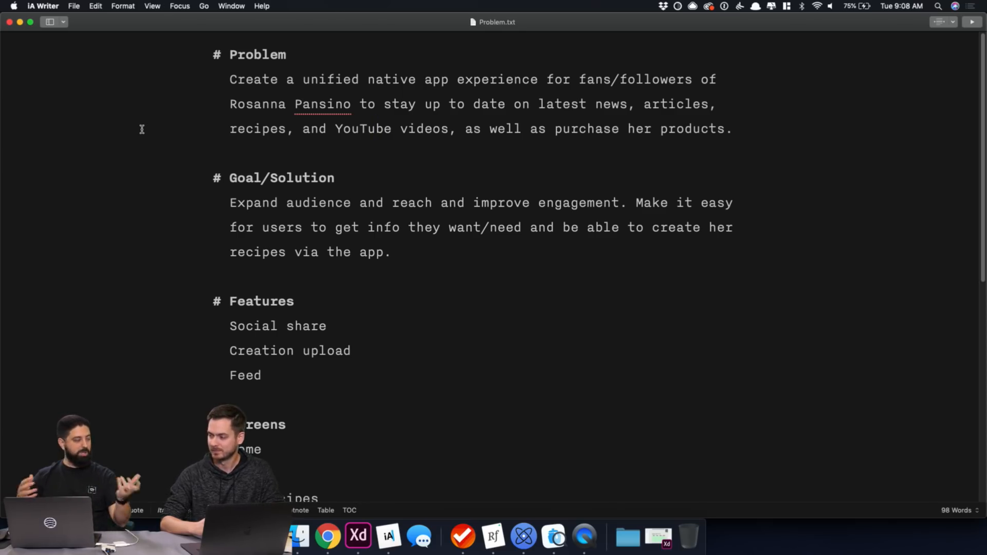
pyautogui.click(375, 202)
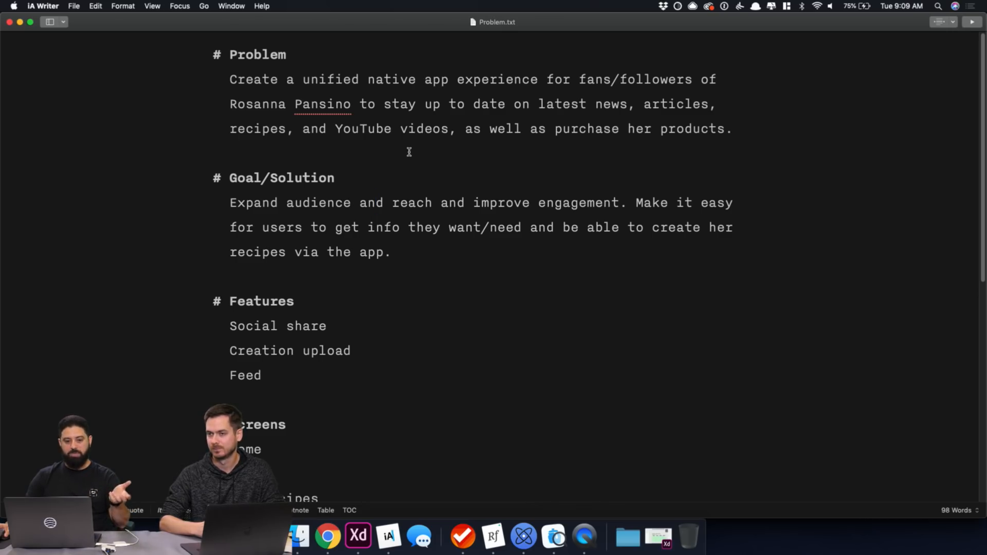
pyautogui.scroll(-5, 409, 152)
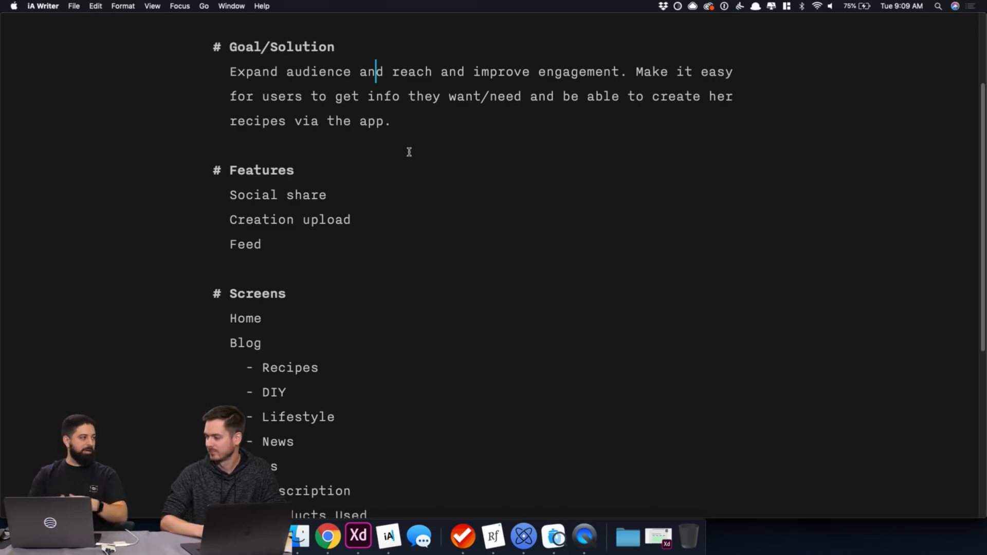
pyautogui.scroll(-5, 366, 183)
pyautogui.scroll(-3, 367, 183)
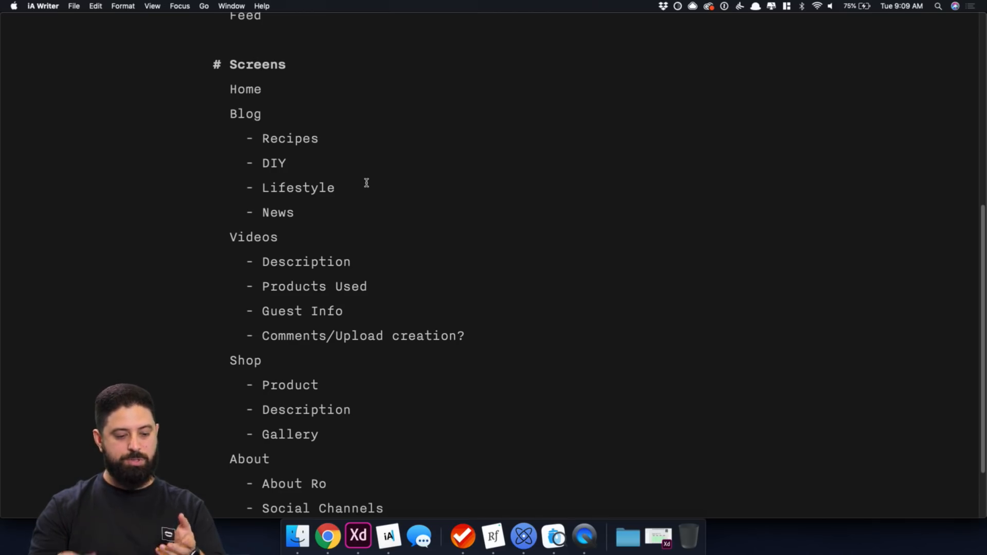
pyautogui.scroll(-3, 367, 183)
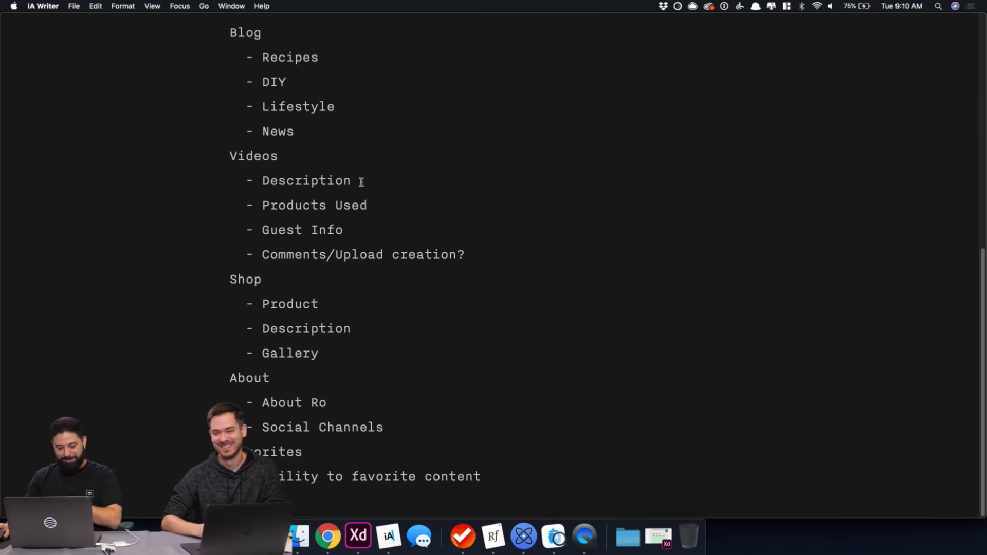
pyautogui.click(368, 279)
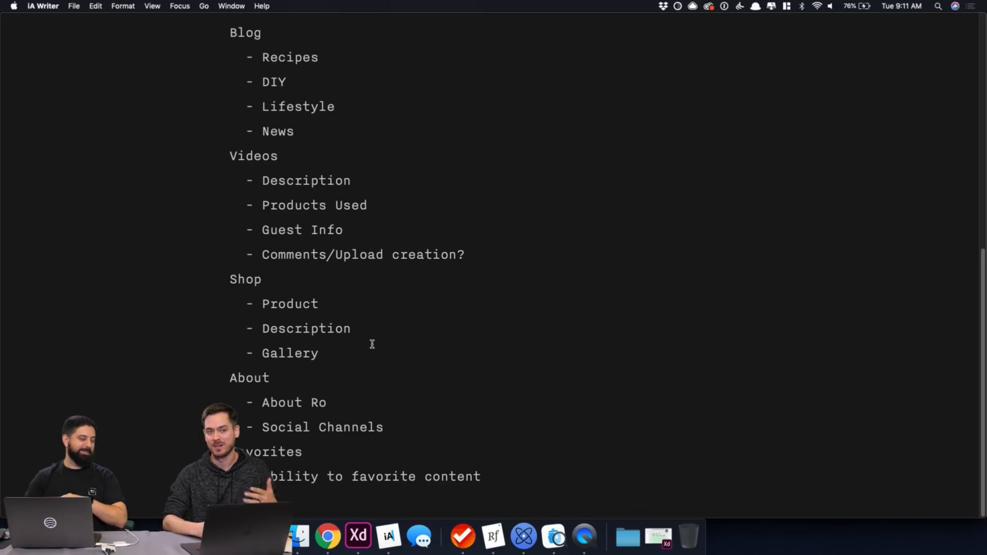
pyautogui.click(181, 124)
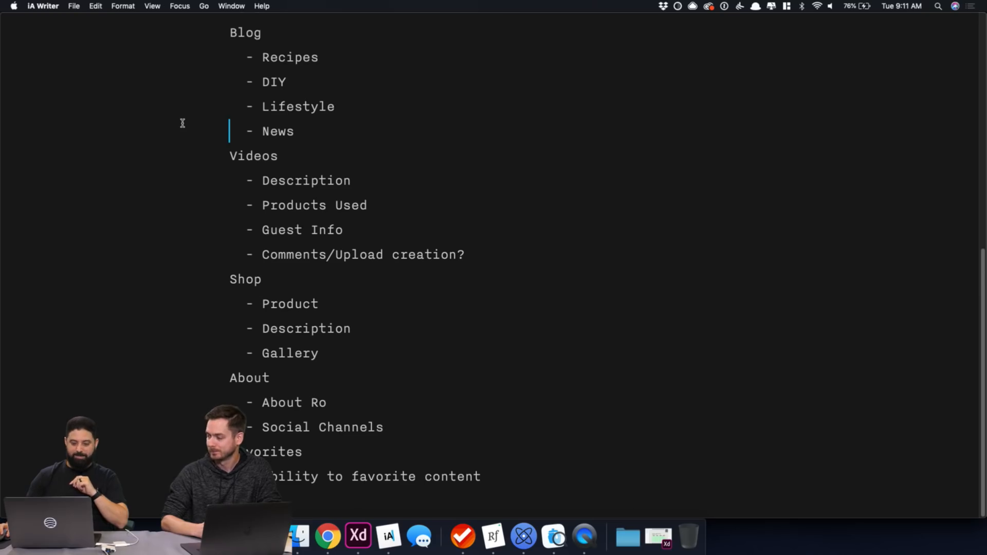
# Narrow the Problem.txt window to about half the screen width so the website shows beside it.
pyautogui.moveTo(983, 256); pyautogui.dragTo(521, 217)
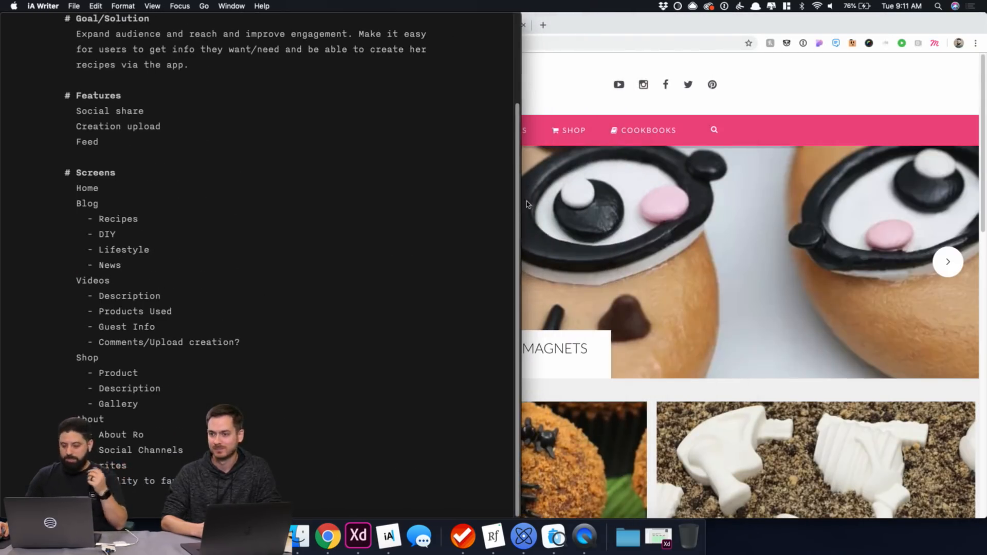
# Switch to Adobe XD and save the RoAppLive document.
pyautogui.click(362, 534)
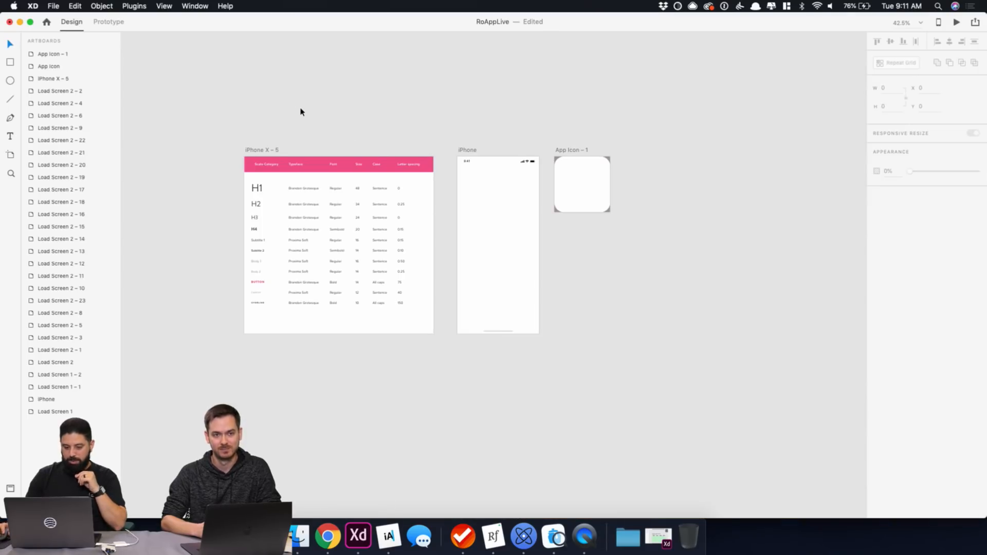
pyautogui.press('super+s')
# Create a new document from the iPhone X preset, 375 × 812 px.
pyautogui.click(53, 5)
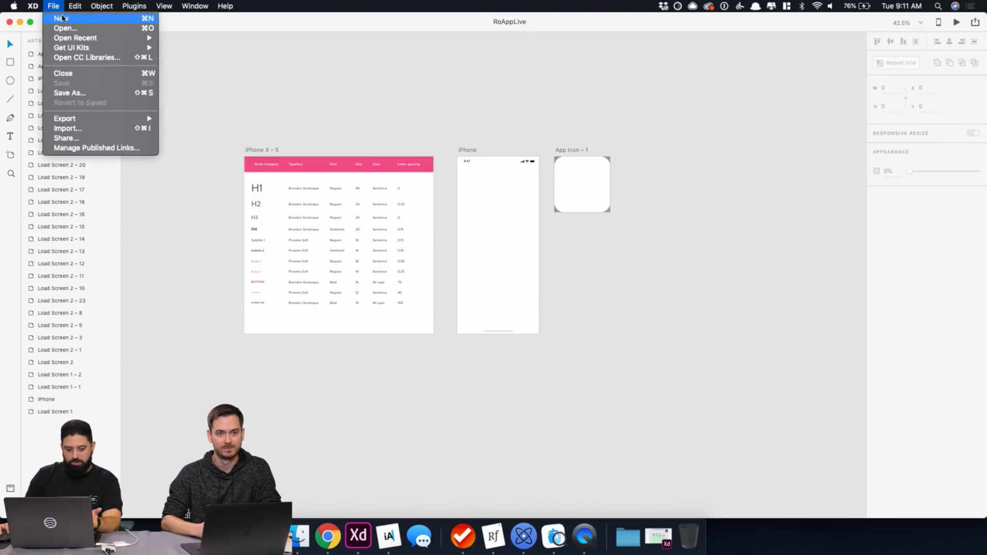
pyautogui.click(63, 19)
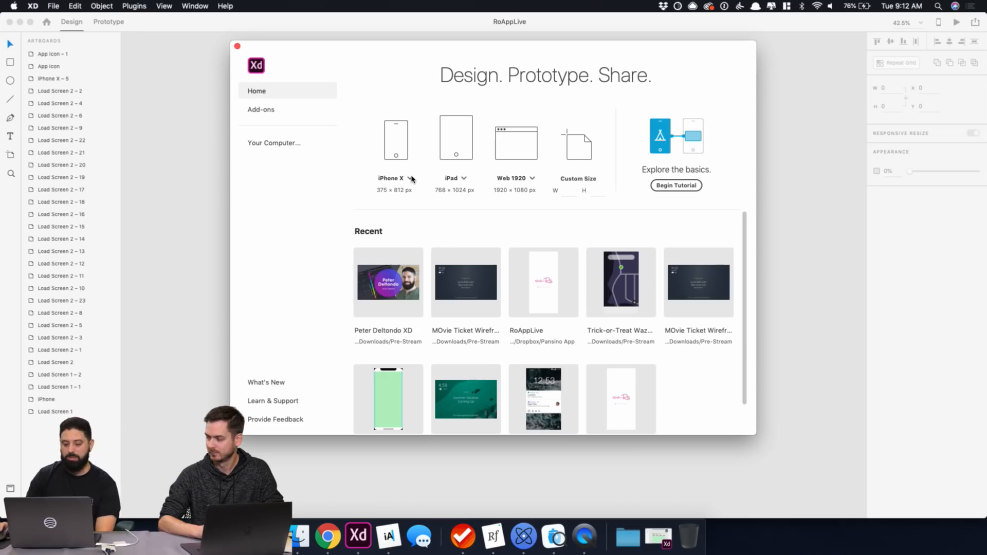
pyautogui.click(401, 179)
pyautogui.click(401, 178)
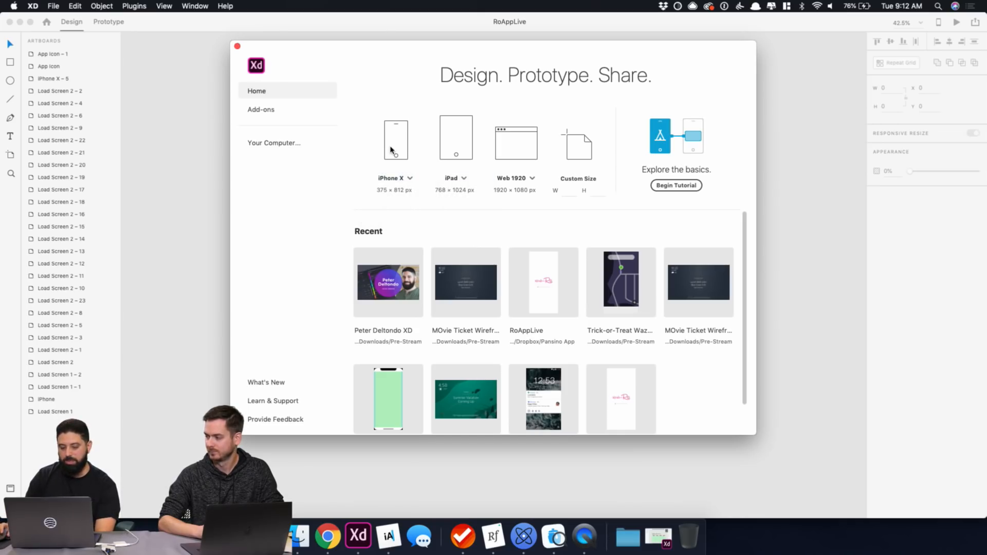
pyautogui.click(393, 156)
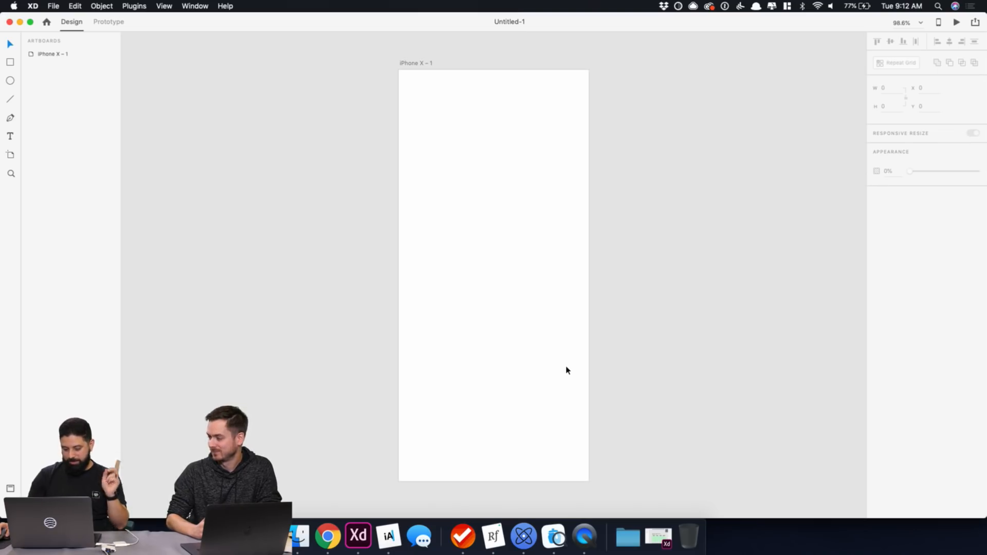
# Restore the iPhone X UI kit document, then open Apple's iOS UI kit page in Chrome and find the iOS download for Adobe XD.
pyautogui.click(658, 536)
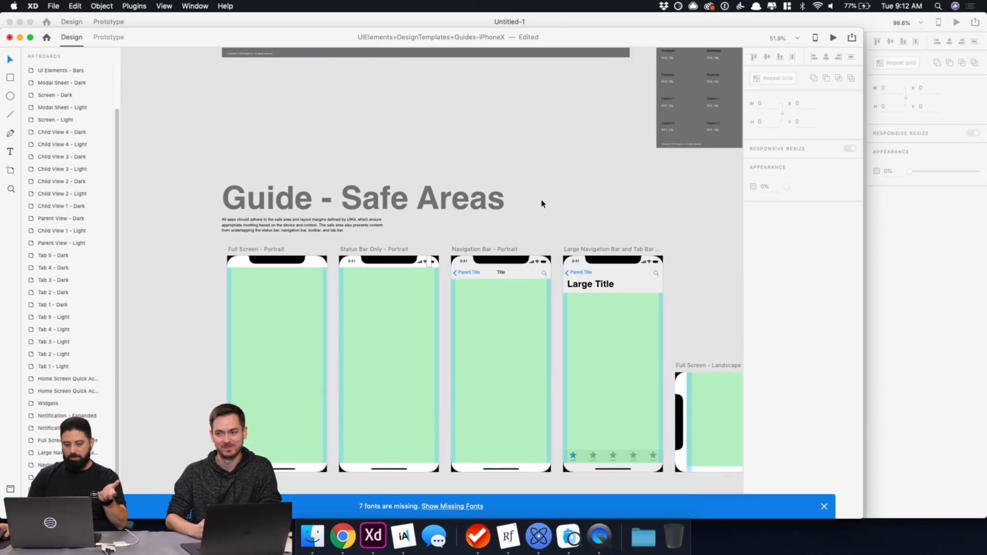
pyautogui.click(56, 5)
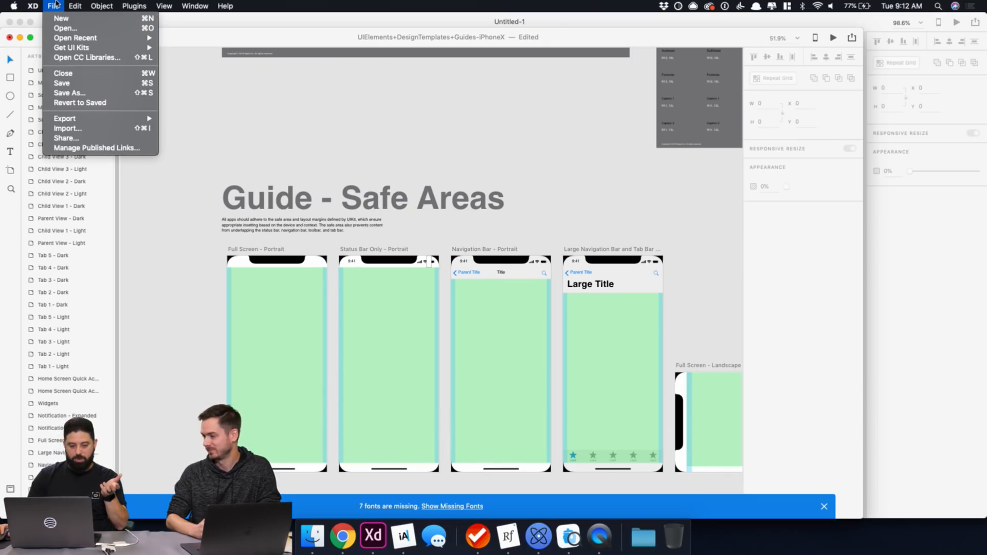
pyautogui.moveTo(69, 48)
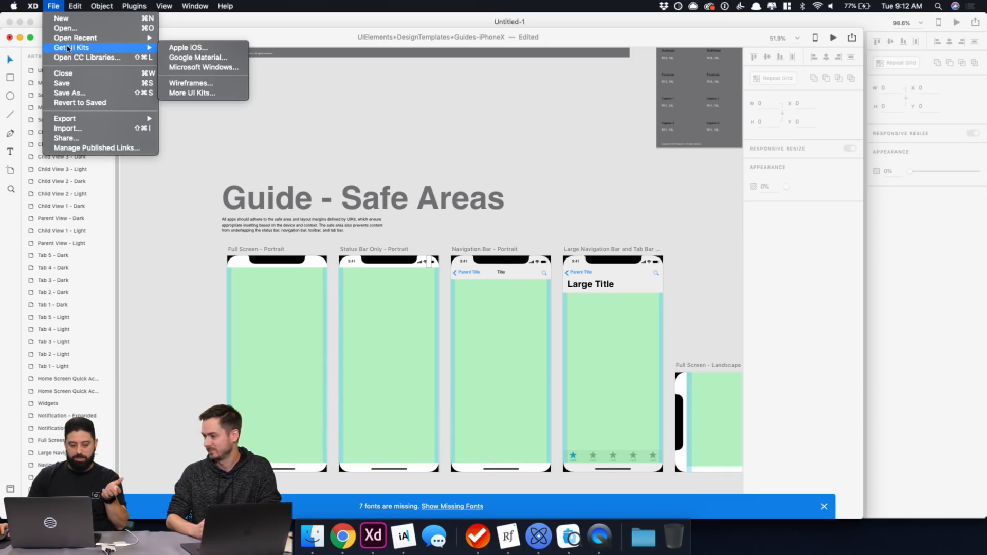
pyautogui.click(186, 49)
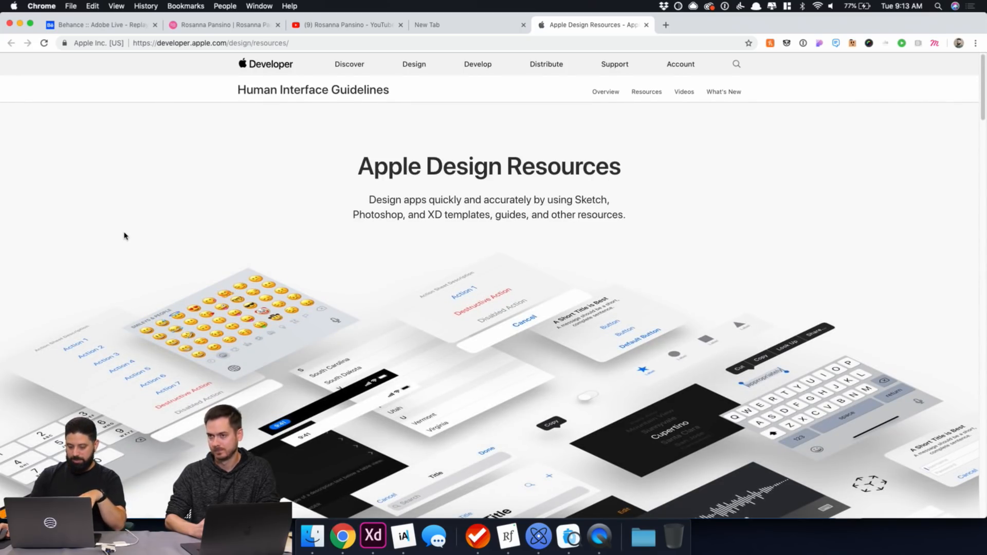
pyautogui.scroll(-10, 124, 236)
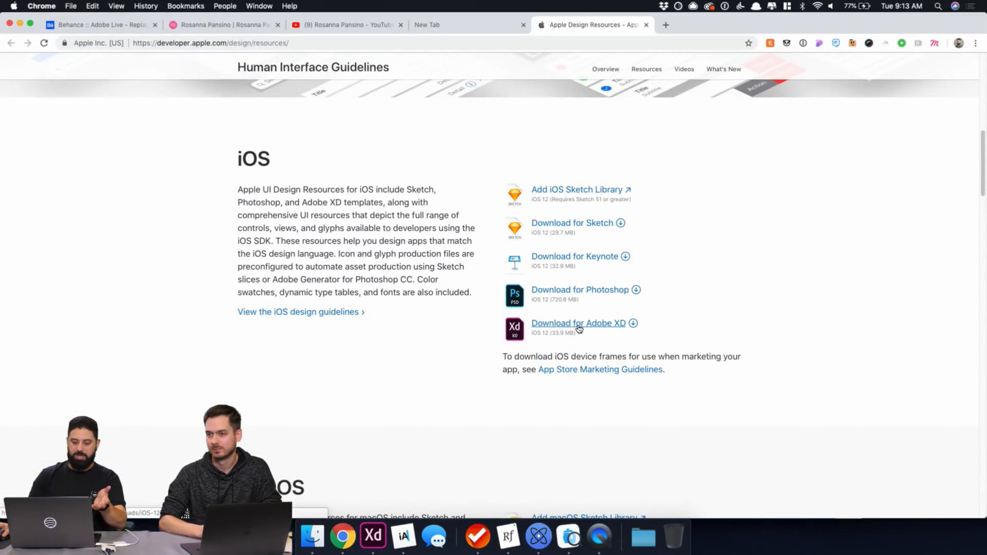
# Return to Adobe XD and look through the UI kit's UI elements, system templates, and parent and child view templates.
pyautogui.click(384, 536)
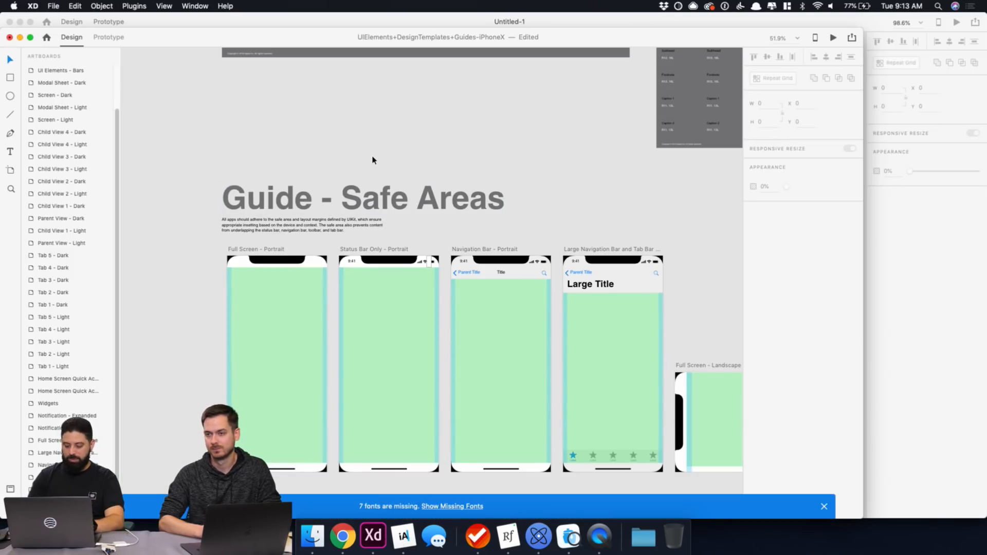
pyautogui.scroll(-10, 372, 160)
pyautogui.moveTo(554, 249); pyautogui.dragTo(368, 110)
pyautogui.scroll(-3, 254, 149)
pyautogui.scroll(-3, 255, 148)
pyautogui.scroll(-3, 380, 221)
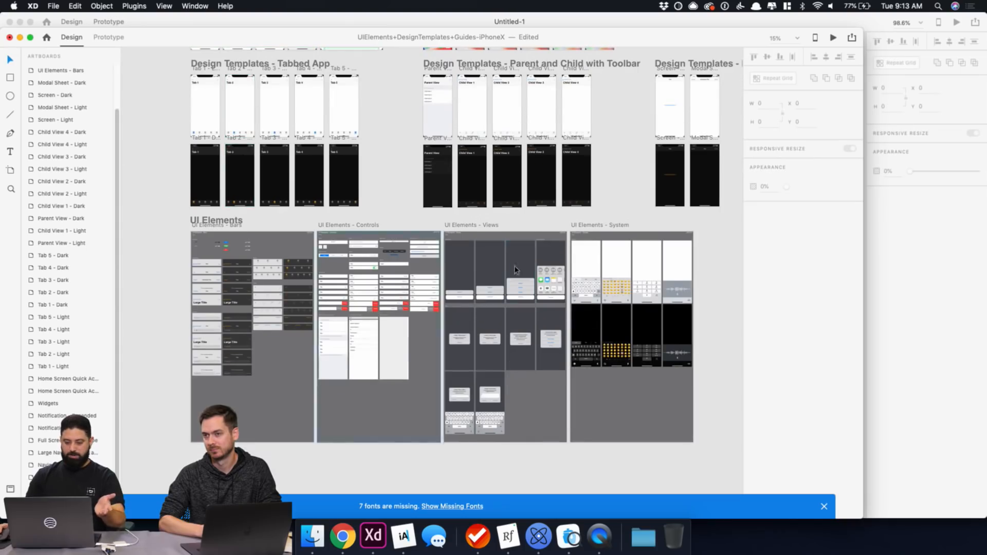
pyautogui.scroll(5, 457, 427)
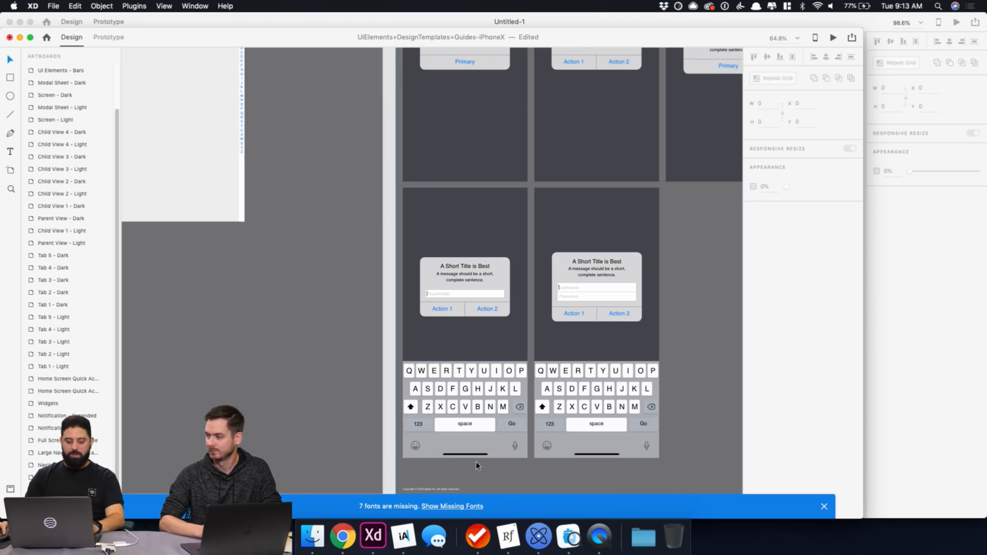
pyautogui.scroll(-5, 484, 458)
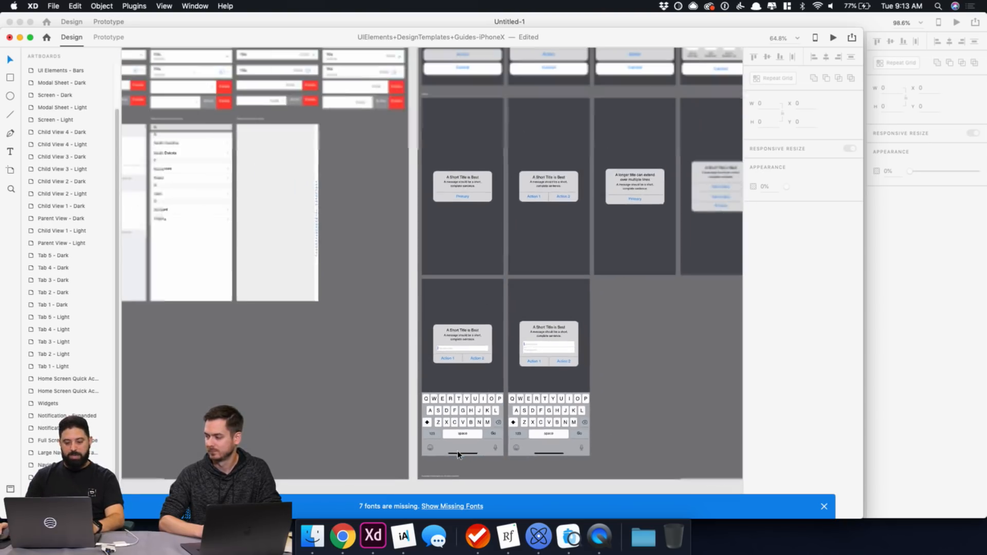
pyautogui.scroll(-10, 223, 213)
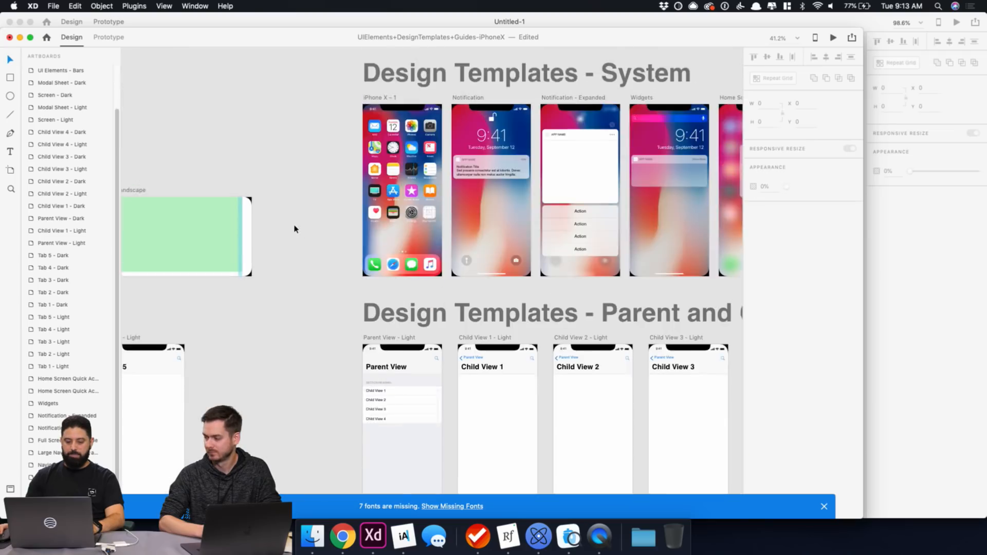
pyautogui.scroll(3, 306, 249)
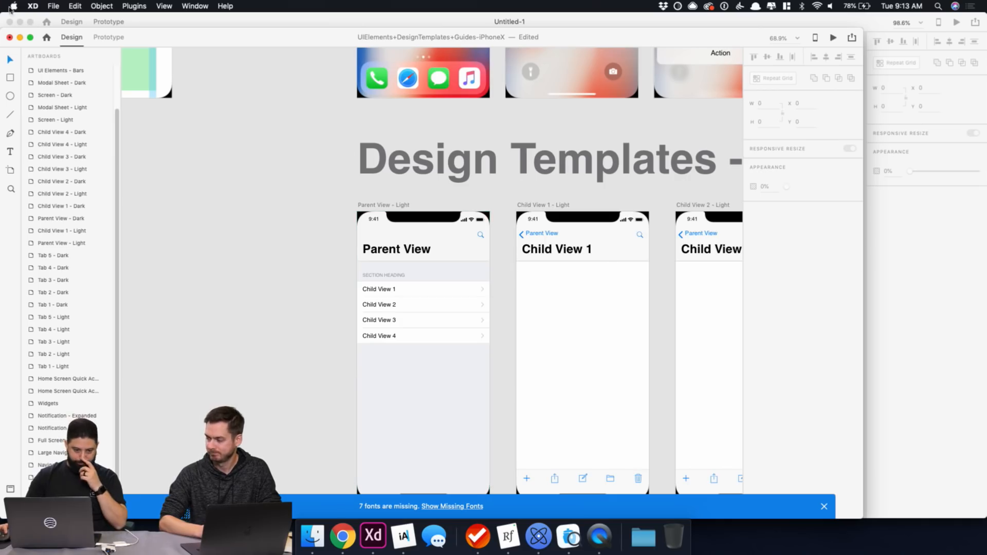
# Minimize the UI kit window and close the empty Untitled-1 document to return to RoAppLive.
pyautogui.click(10, 38)
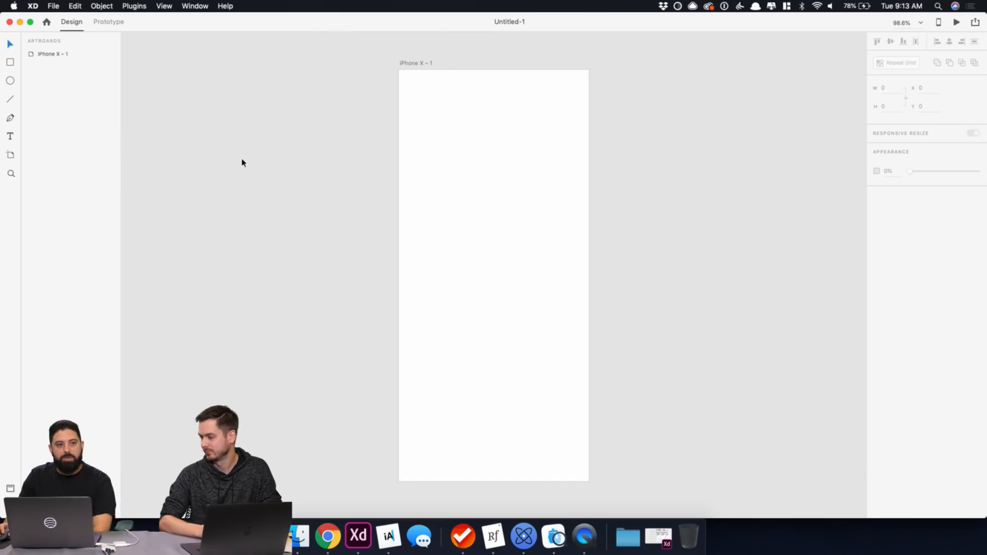
pyautogui.click(10, 22)
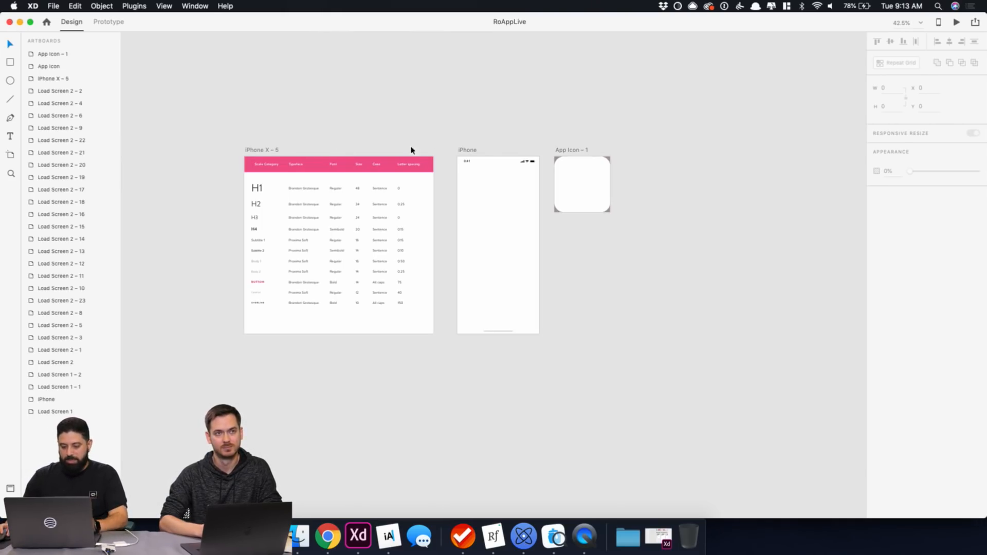
# Select the status bar on the iPhone artboard and look over the finished app screens elsewhere on the canvas.
pyautogui.click(465, 151)
pyautogui.click(507, 194)
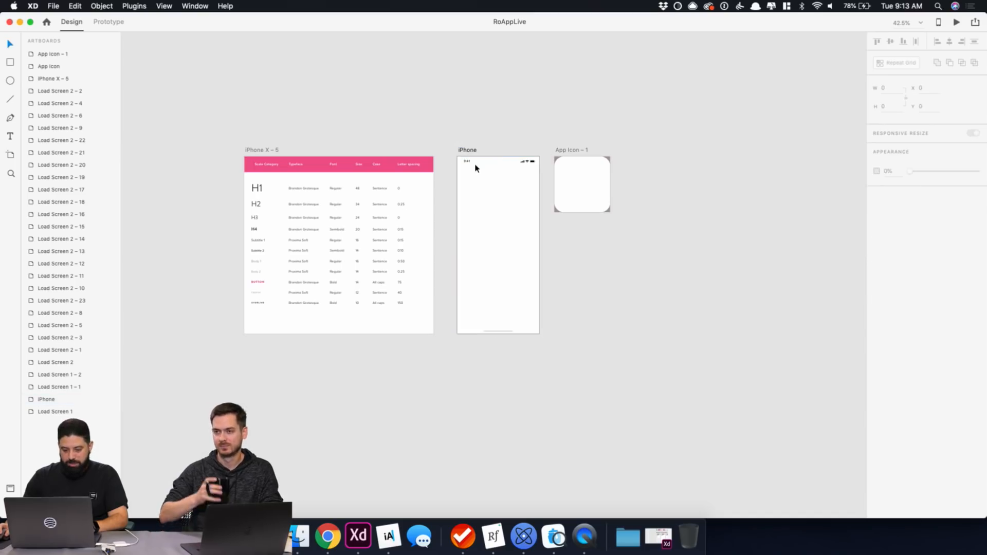
pyautogui.click(472, 162)
pyautogui.scroll(10, 471, 166)
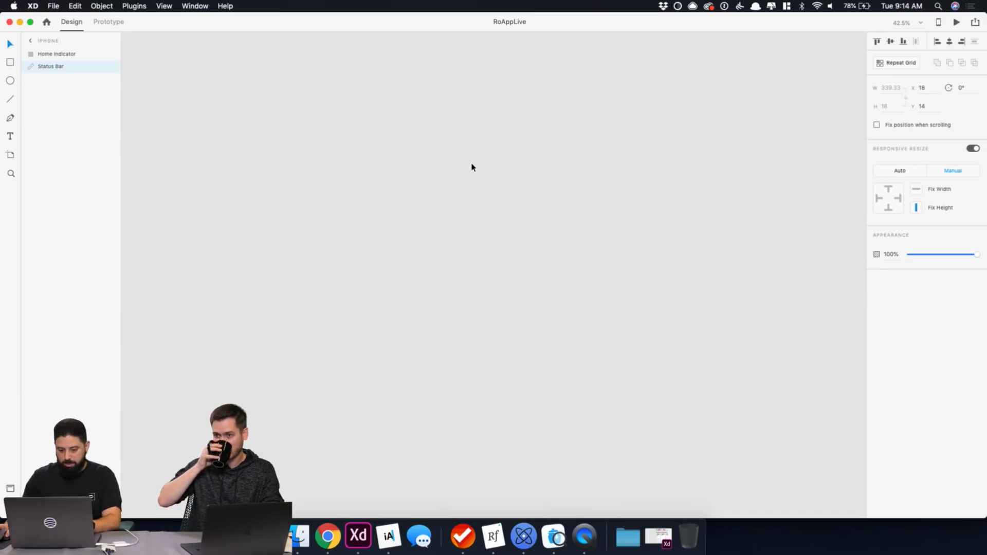
pyautogui.scroll(10, 471, 167)
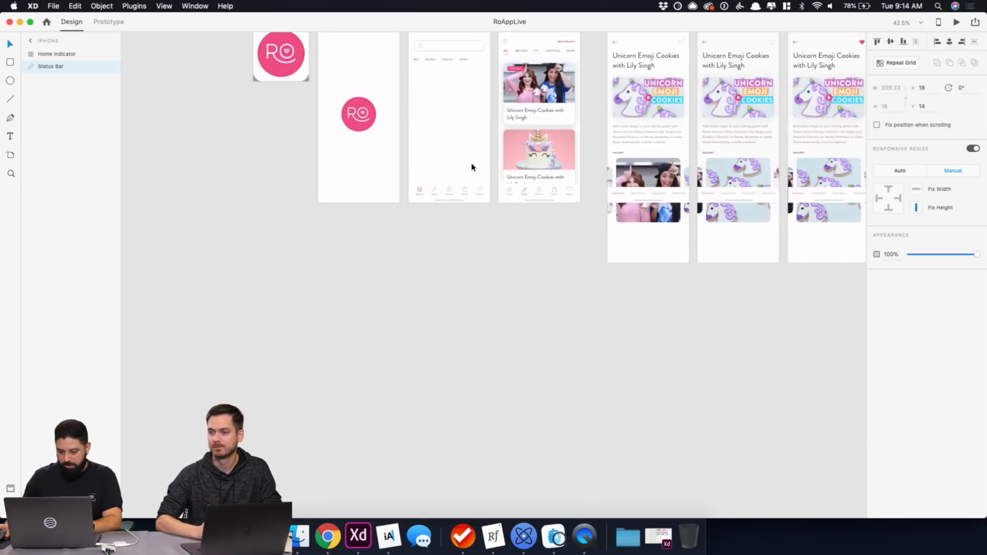
pyautogui.scroll(10, 471, 167)
pyautogui.scroll(5, 471, 168)
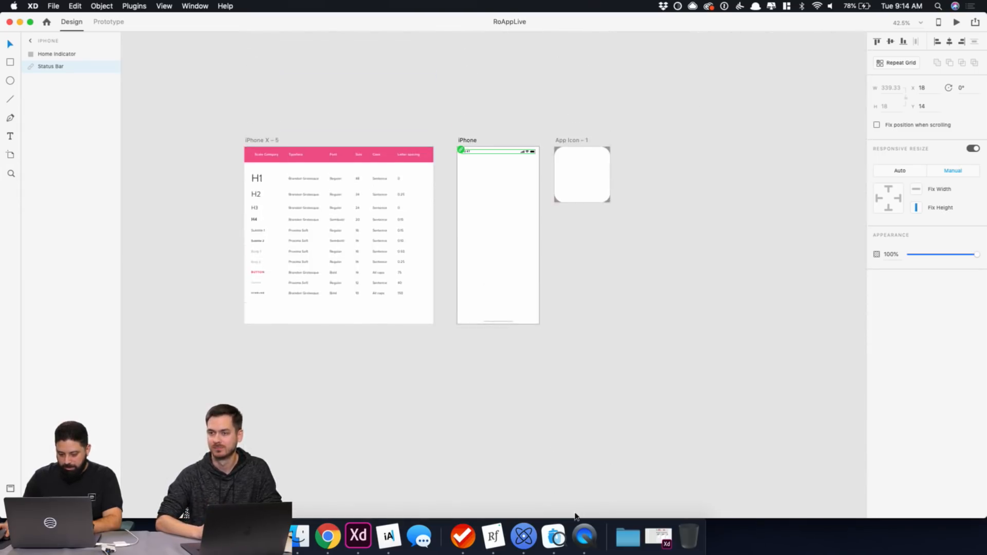
# Copy the Display Shape from the UI kit's Parent View - Light artboard and paste it into RoAppLive's iPhone artboard.
pyautogui.click(658, 537)
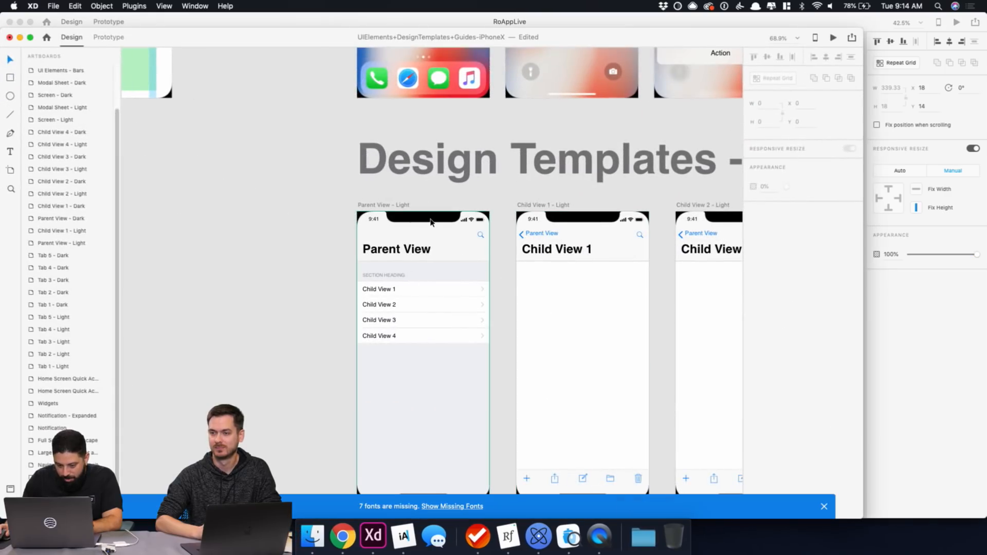
pyautogui.click(431, 220)
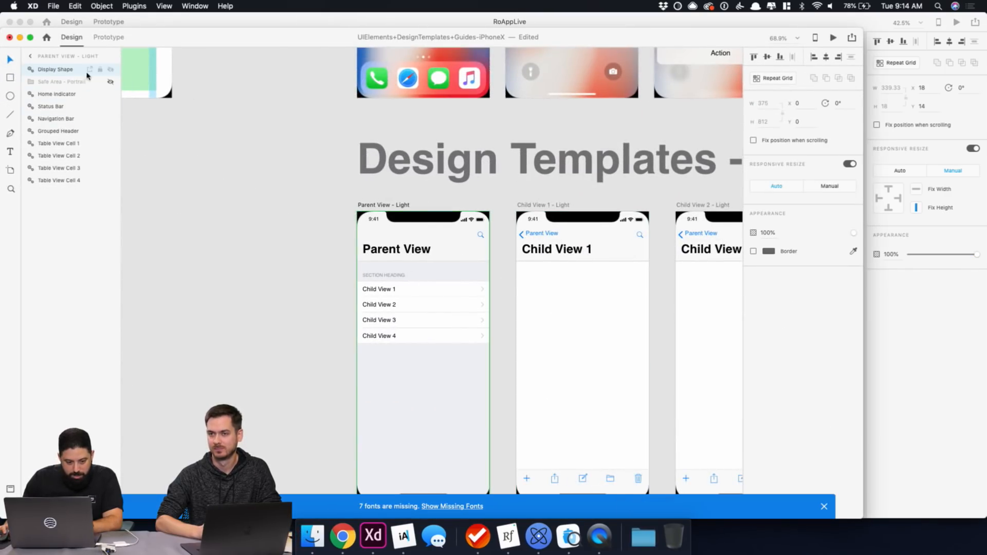
pyautogui.click(110, 70)
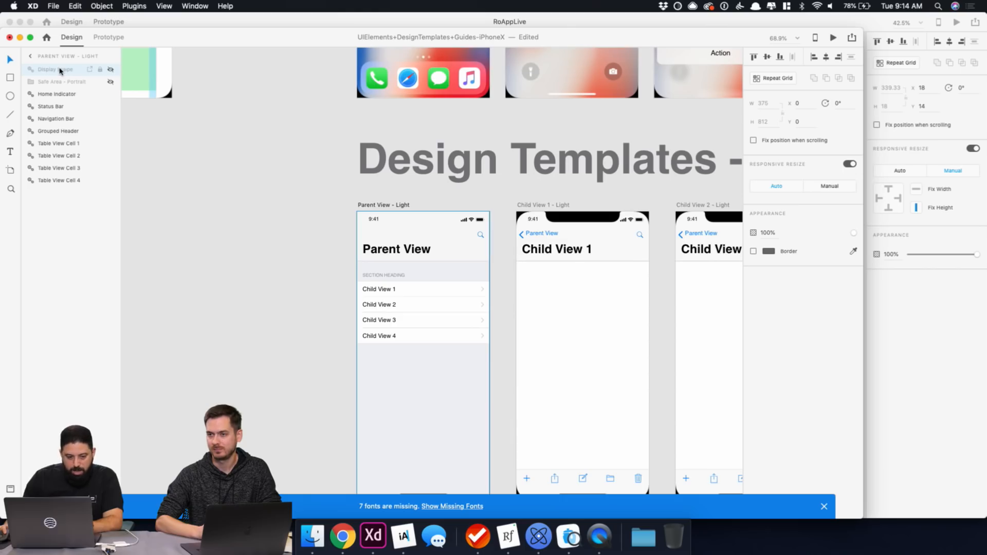
pyautogui.click(110, 70)
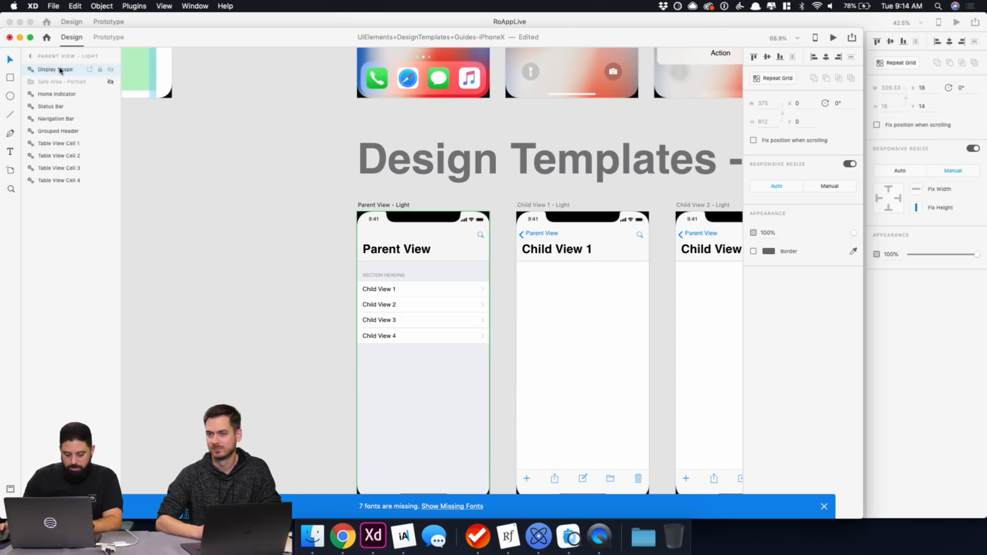
pyautogui.click(19, 37)
pyautogui.click(468, 141)
pyautogui.click(517, 219)
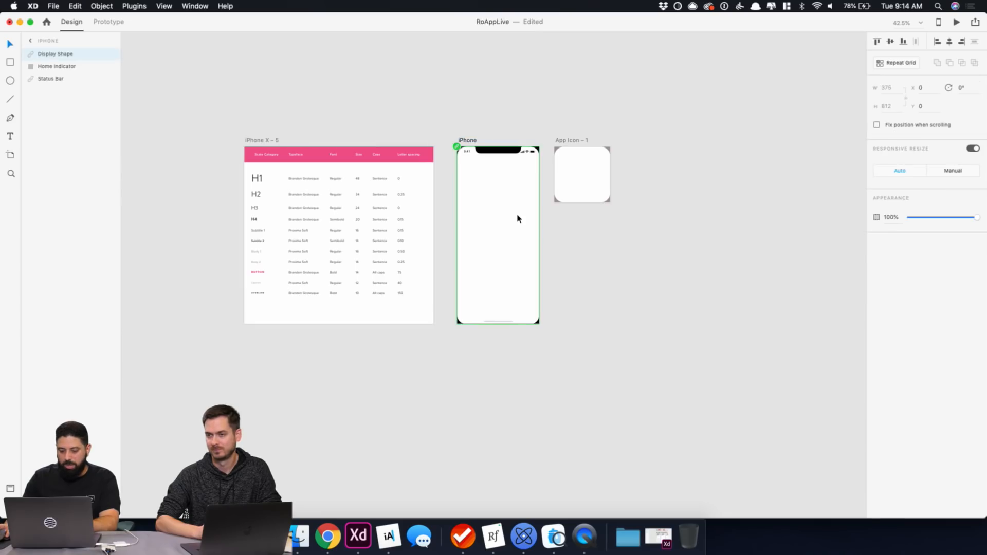
# Lock and hide the Display Shape on the iPhone artboard, leaving nothing selected.
pyautogui.press('super+3')
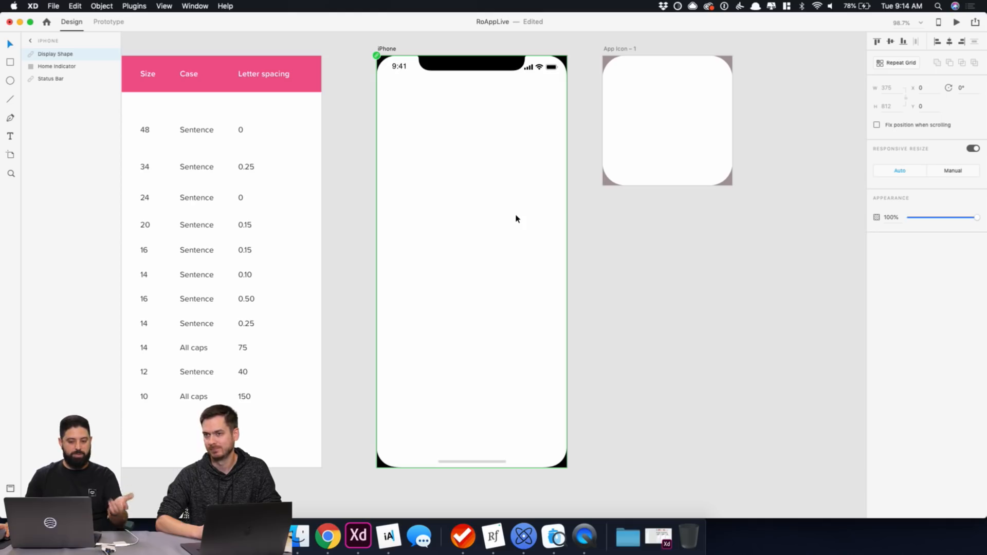
pyautogui.click(100, 55)
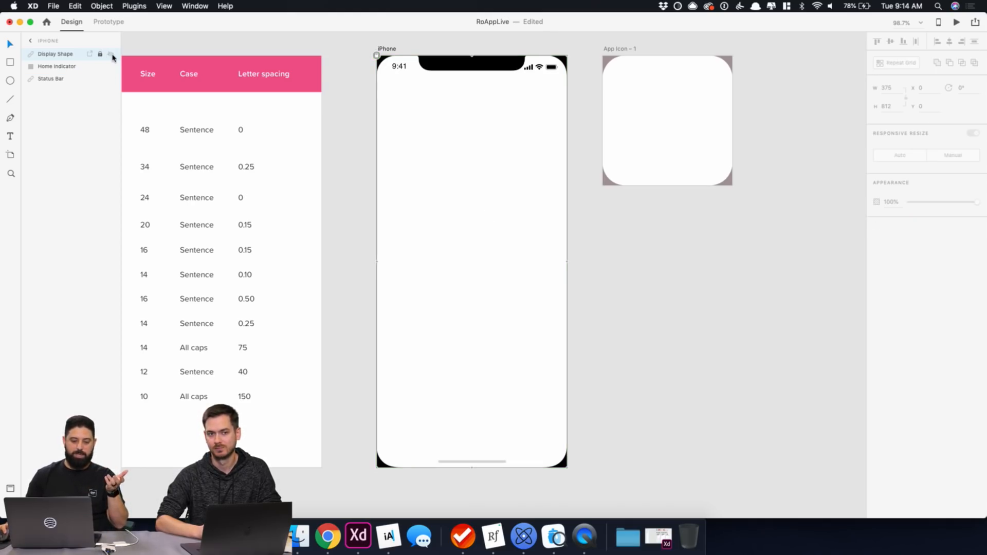
pyautogui.click(111, 55)
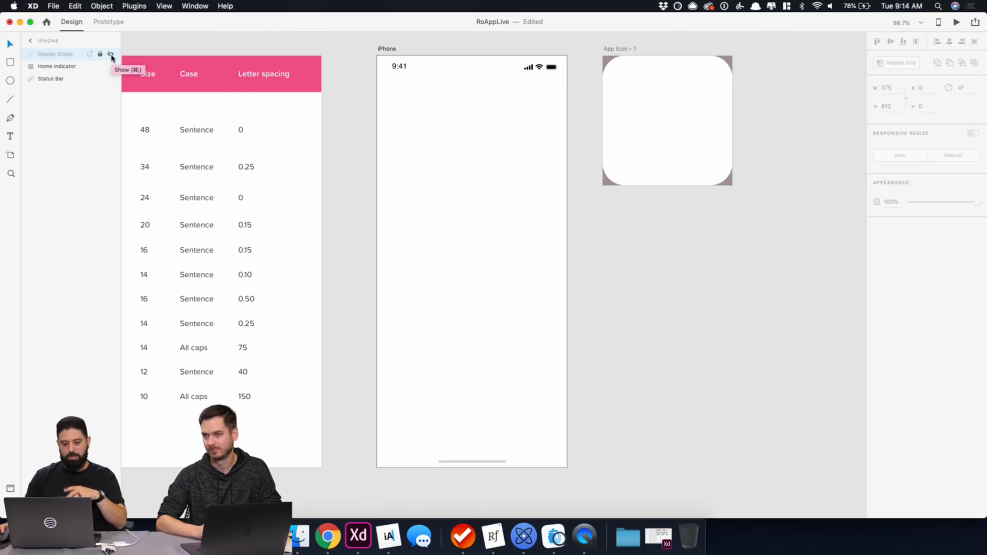
pyautogui.click(349, 44)
pyautogui.click(386, 49)
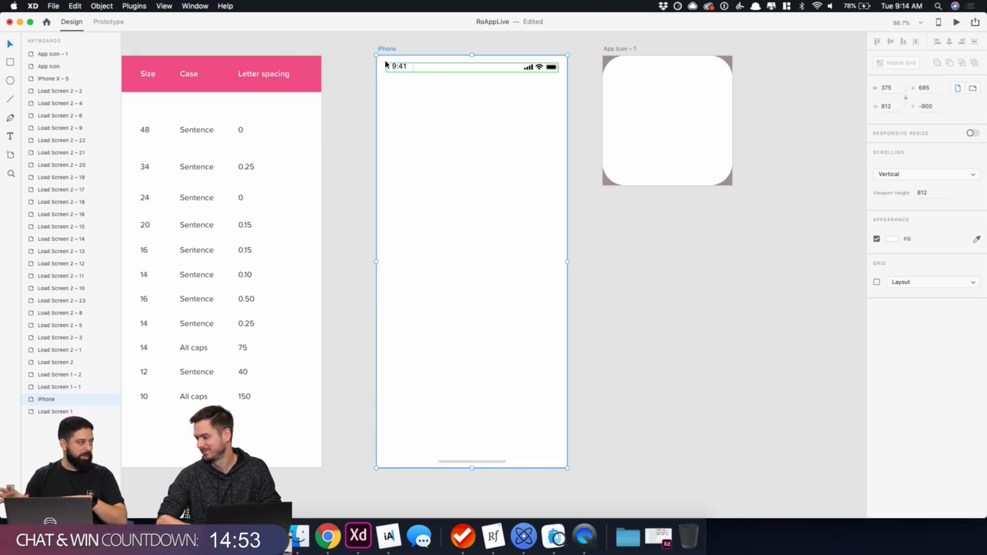
pyautogui.click(351, 49)
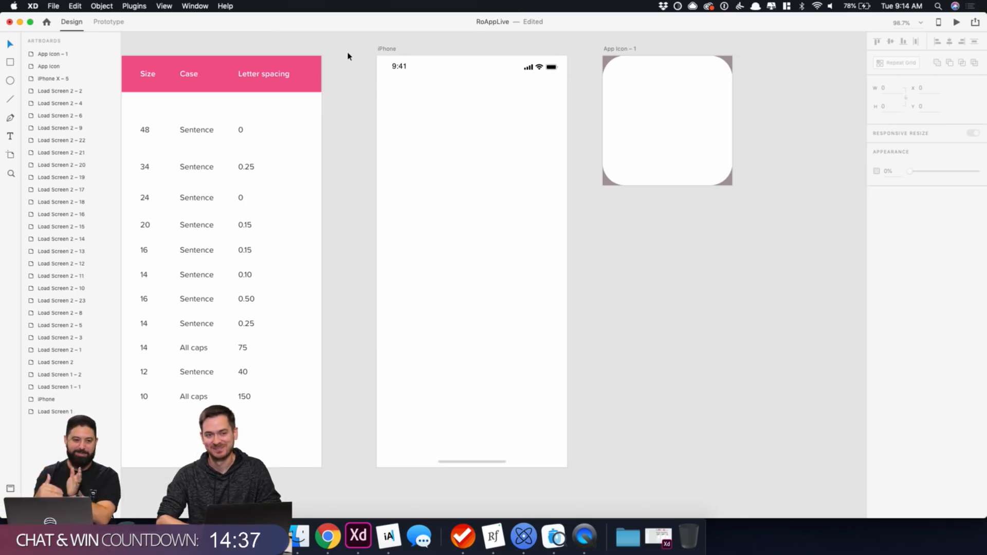
# Examine the type scale on the iPhone X – 5 artboard and display the document's saved character styles and symbols.
pyautogui.moveTo(224, 44); pyautogui.dragTo(552, 40)
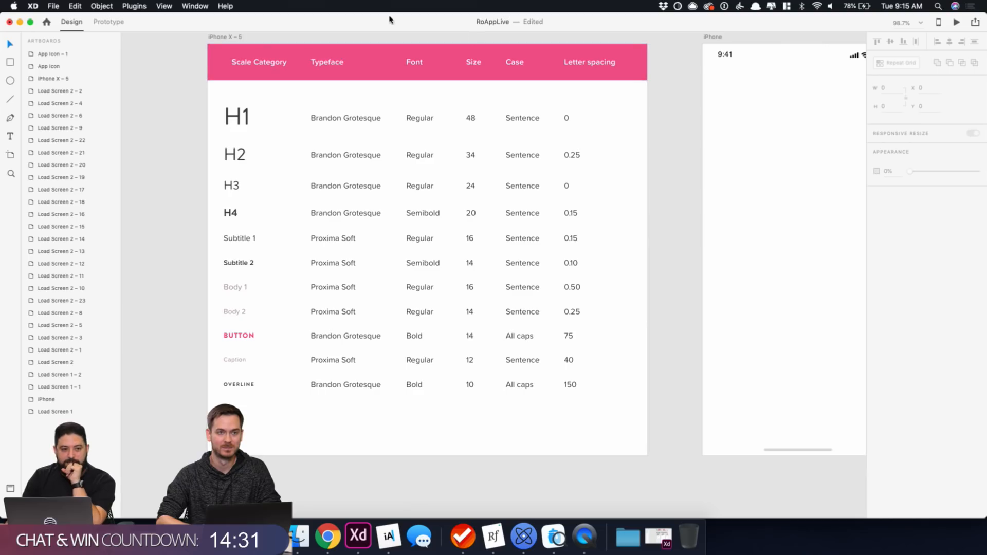
pyautogui.scroll(2, 217, 63)
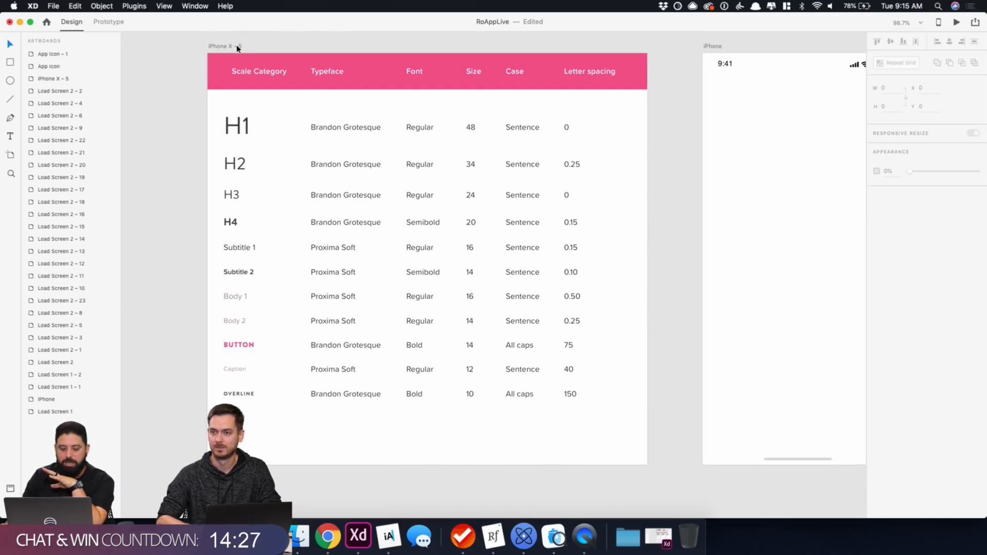
pyautogui.click(12, 488)
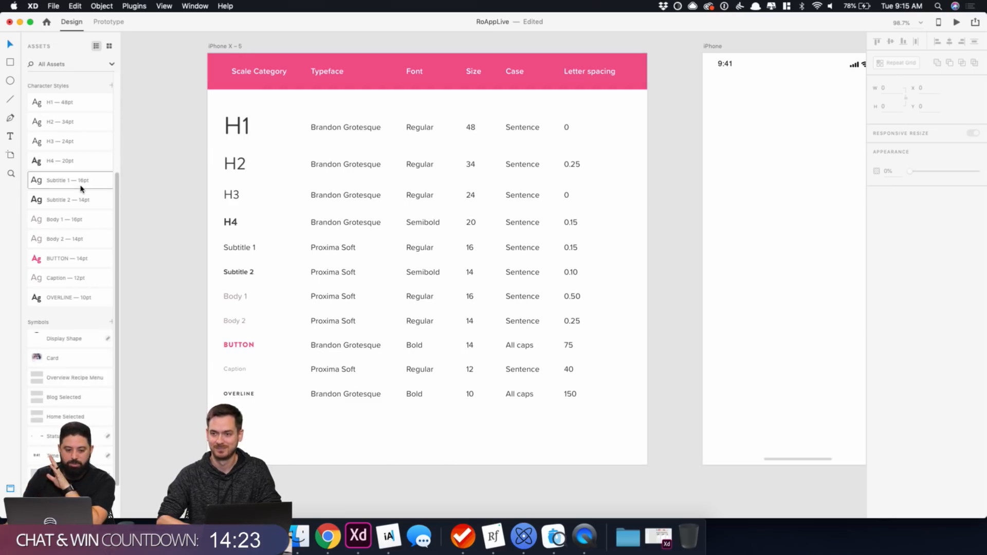
# Duplicate the iPhone X – 5 type scale artboard and delete all content from the copy.
pyautogui.scroll(5, 80, 188)
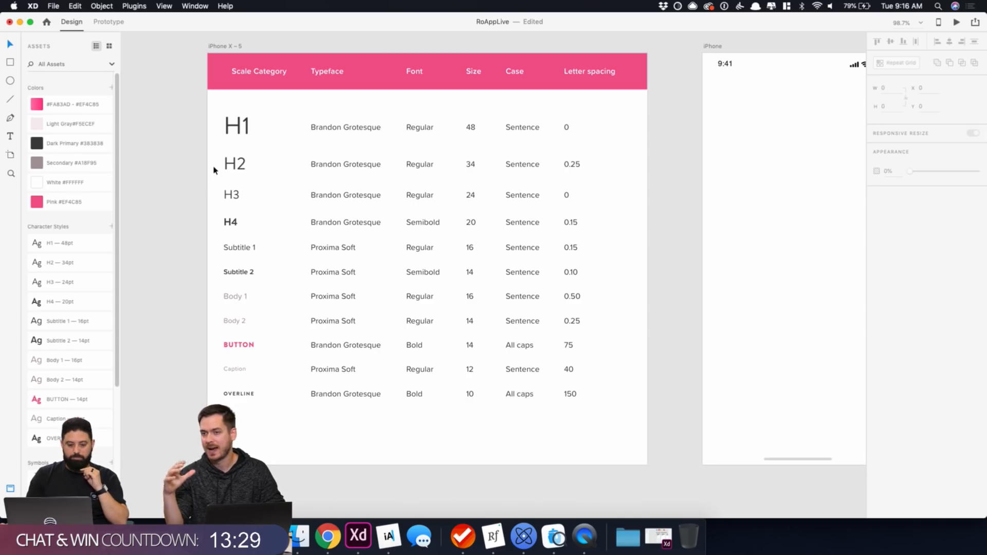
pyautogui.hscroll(-10, 190, 149)
pyautogui.click(619, 63)
pyautogui.moveTo(617, 65); pyautogui.dragTo(545, 440)
pyautogui.click(234, 58)
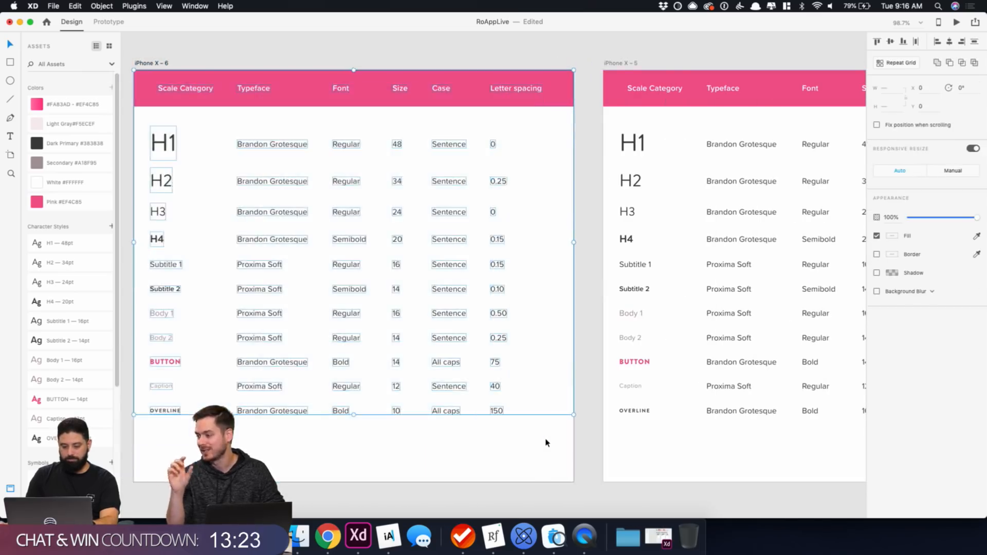
pyautogui.press('Delete')
# Draw a borderless rectangle about 131 × 141 in the upper-left area of the empty iPhone X – 6 artboard.
pyautogui.press('r')
pyautogui.moveTo(149, 86); pyautogui.dragTo(216, 160)
pyautogui.click(877, 272)
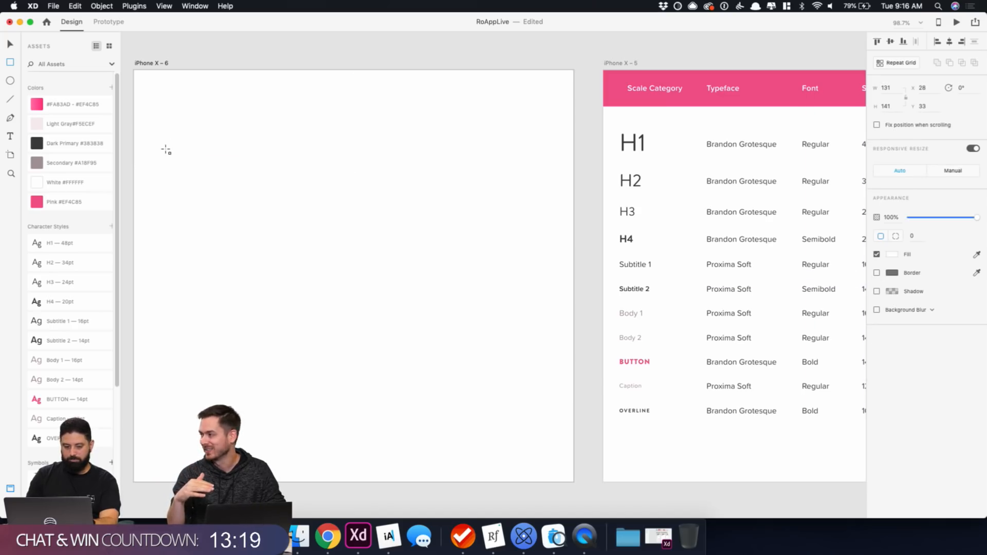
pyautogui.press('v')
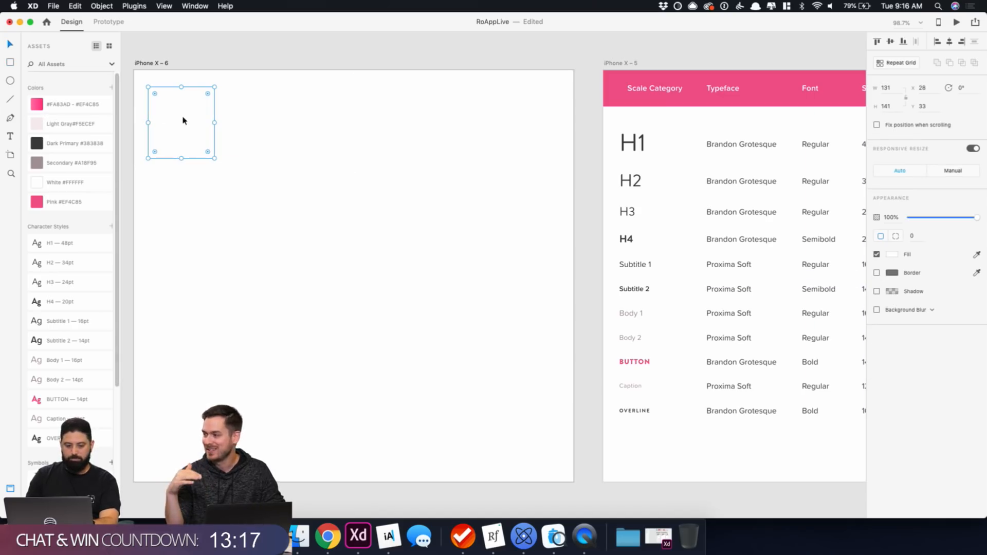
# Fill the rectangle with Light Gray and add copies in a row beside it, filled with Dark Primary and Secondary.
pyautogui.click(109, 122)
pyautogui.moveTo(187, 123); pyautogui.dragTo(411, 132)
pyautogui.click(71, 143)
pyautogui.click(77, 163)
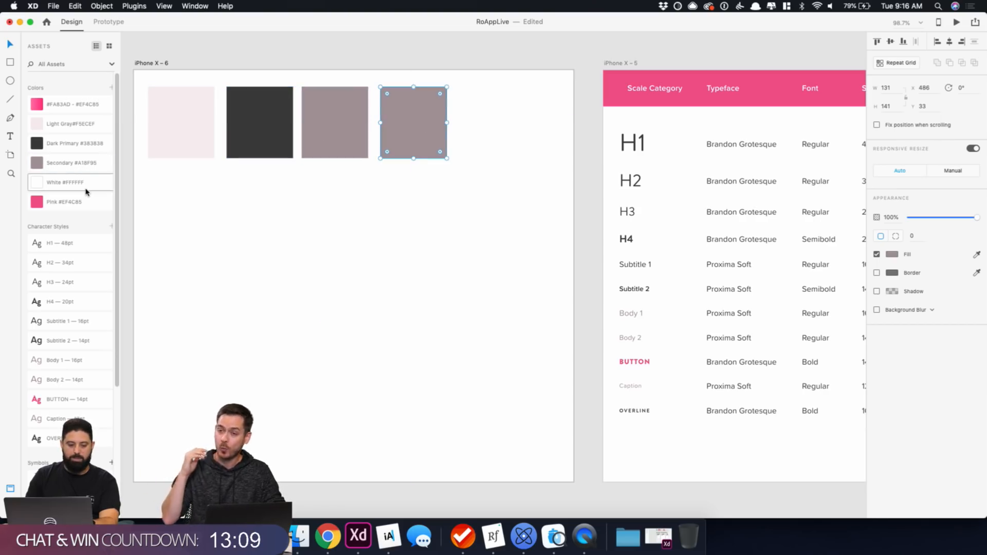
# Make the fourth swatch White with a border and add a fifth swatch filled with Pink at the end of the row.
pyautogui.click(97, 187)
pyautogui.click(877, 273)
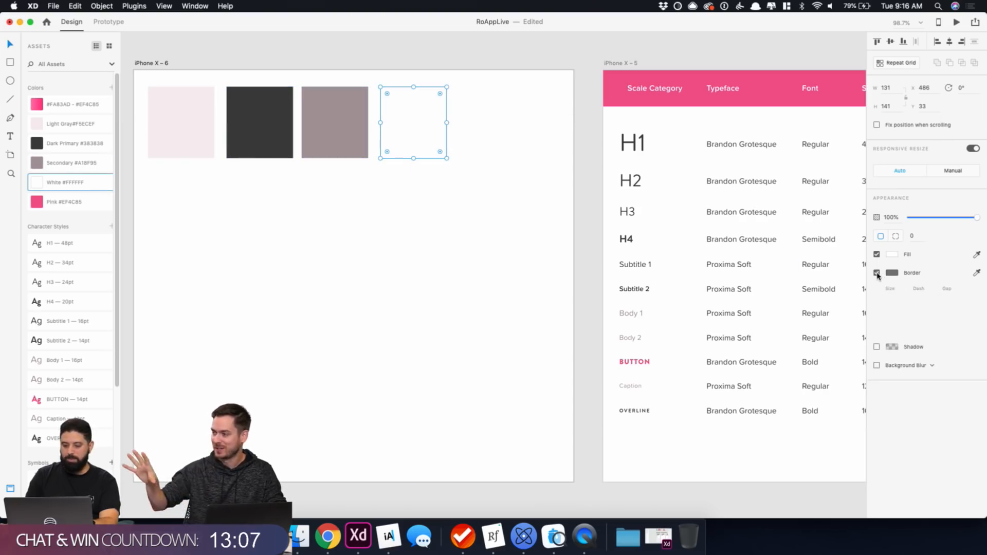
pyautogui.moveTo(331, 126); pyautogui.dragTo(487, 135)
pyautogui.click(77, 202)
pyautogui.click(424, 256)
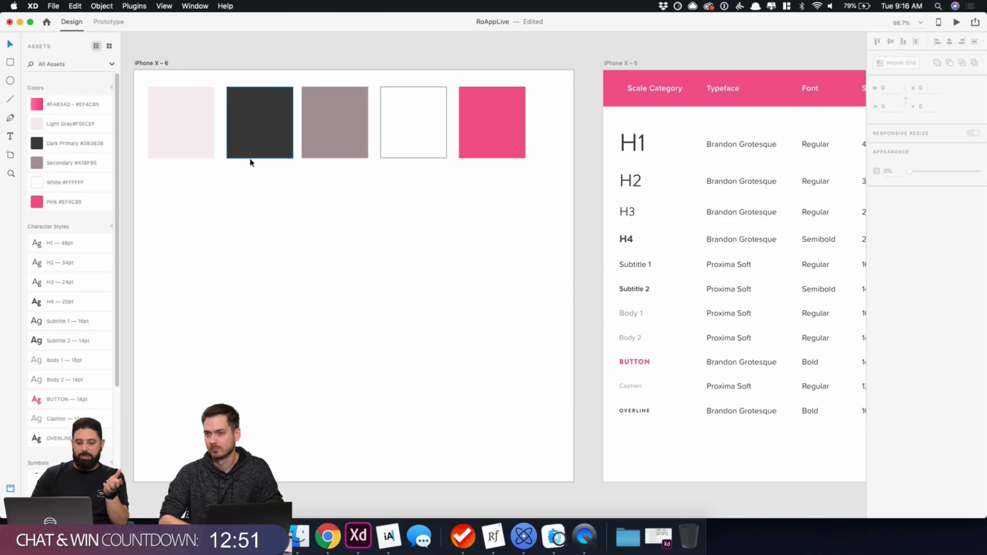
# Try a muted mauve fill on a copy of the pink swatch placed below it, and delete that copy.
pyautogui.click(498, 128)
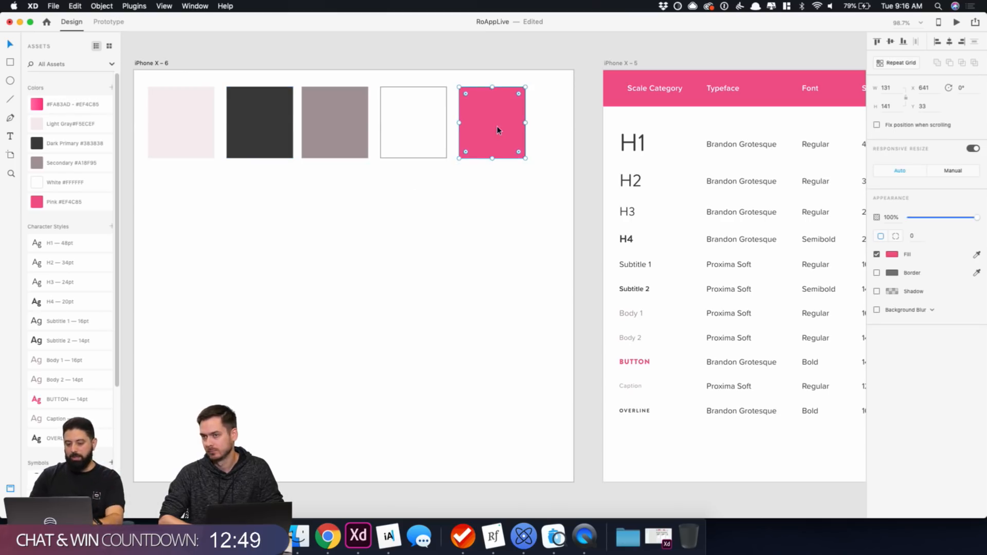
pyautogui.moveTo(498, 128); pyautogui.dragTo(500, 218)
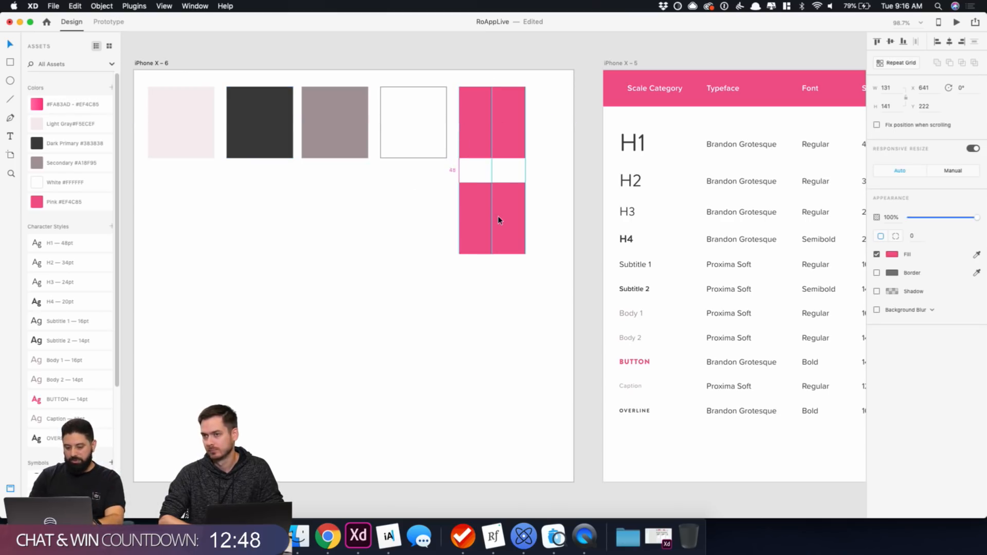
pyautogui.click(892, 254)
pyautogui.moveTo(823, 211); pyautogui.dragTo(780, 226)
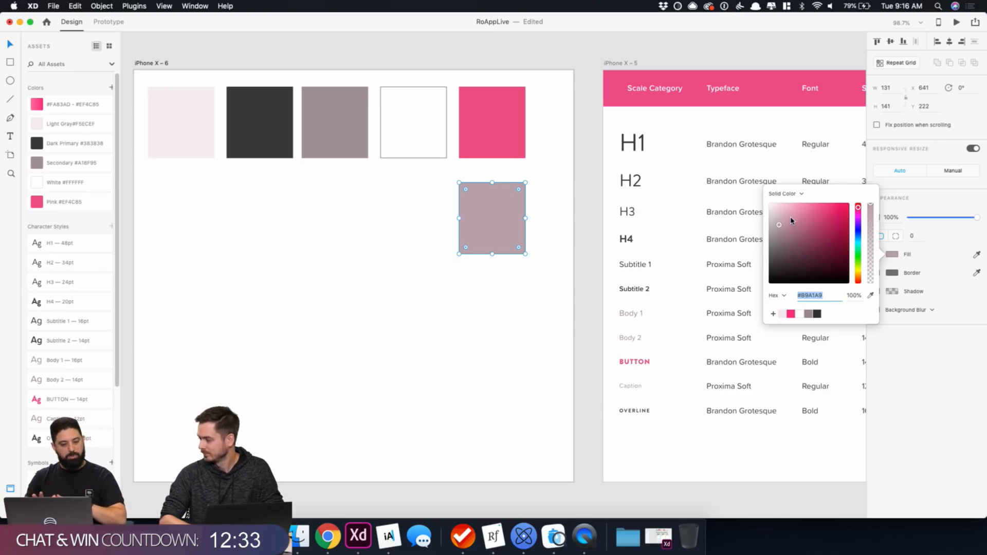
pyautogui.click(163, 134)
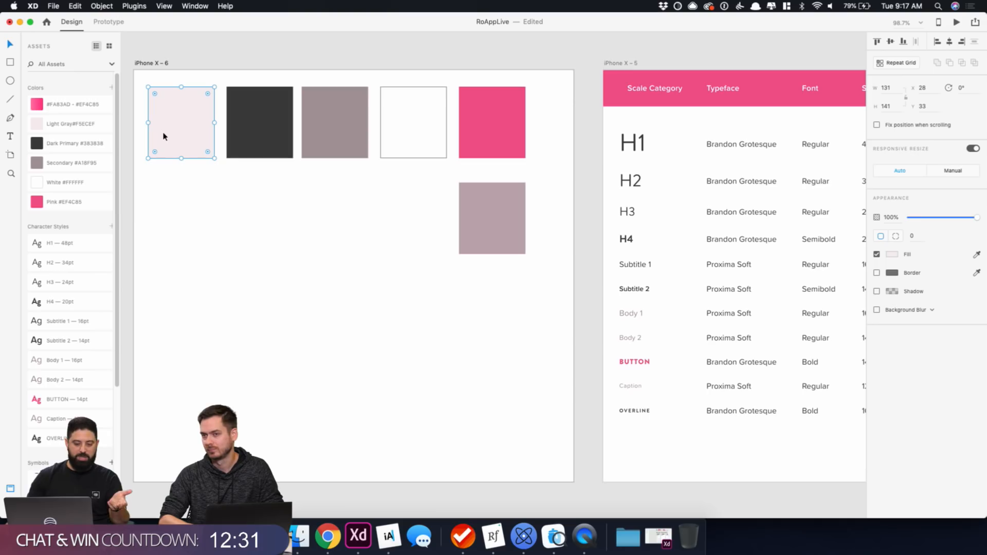
pyautogui.click(276, 193)
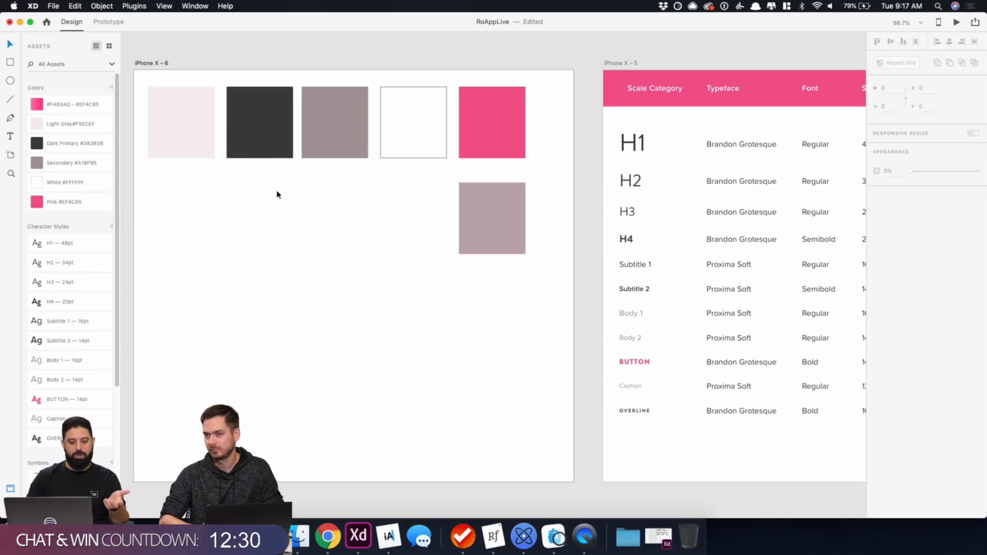
pyautogui.click(467, 215)
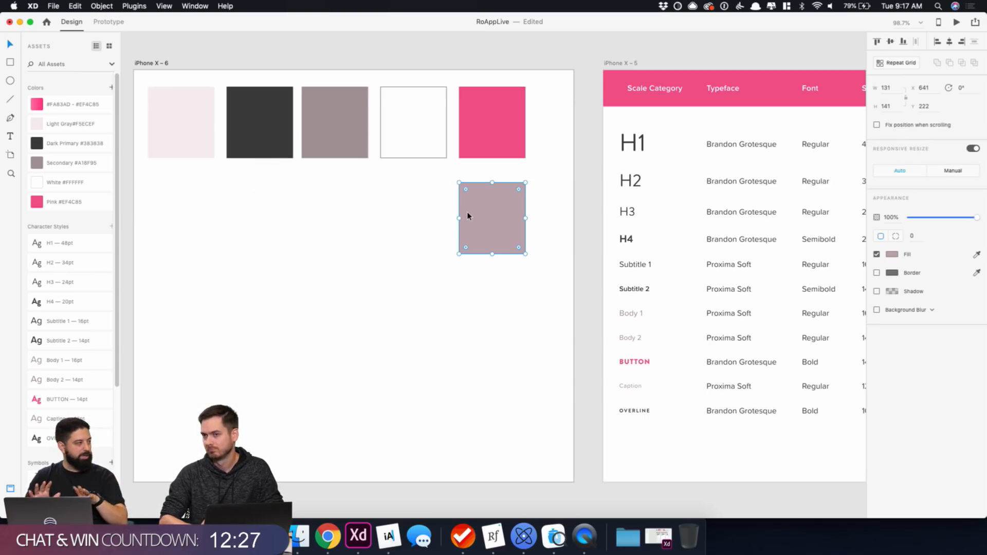
pyautogui.press('Delete')
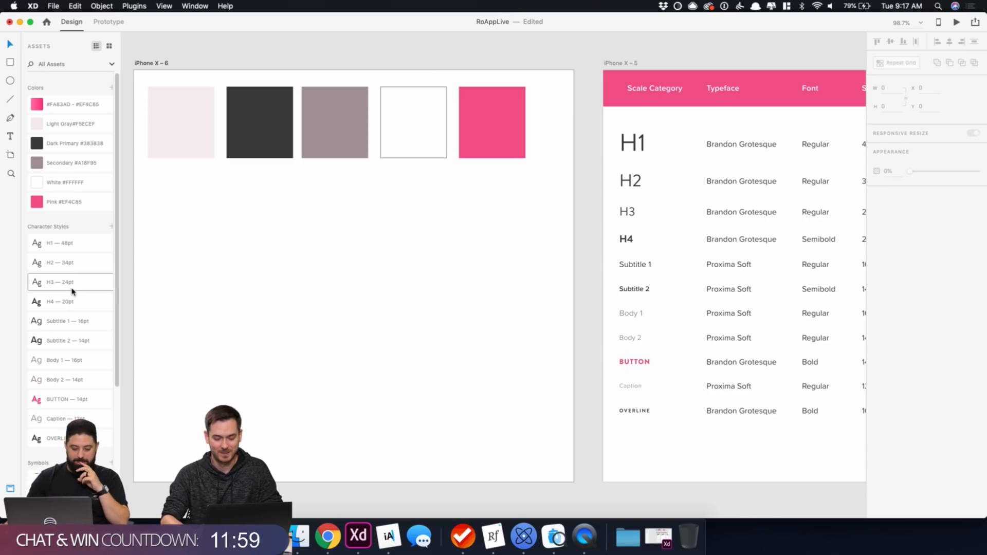
# Place the Home Indicator symbol and the white Status Bar symbol on the artboard below the color swatches.
pyautogui.scroll(-1, 72, 291)
pyautogui.scroll(-10, 72, 291)
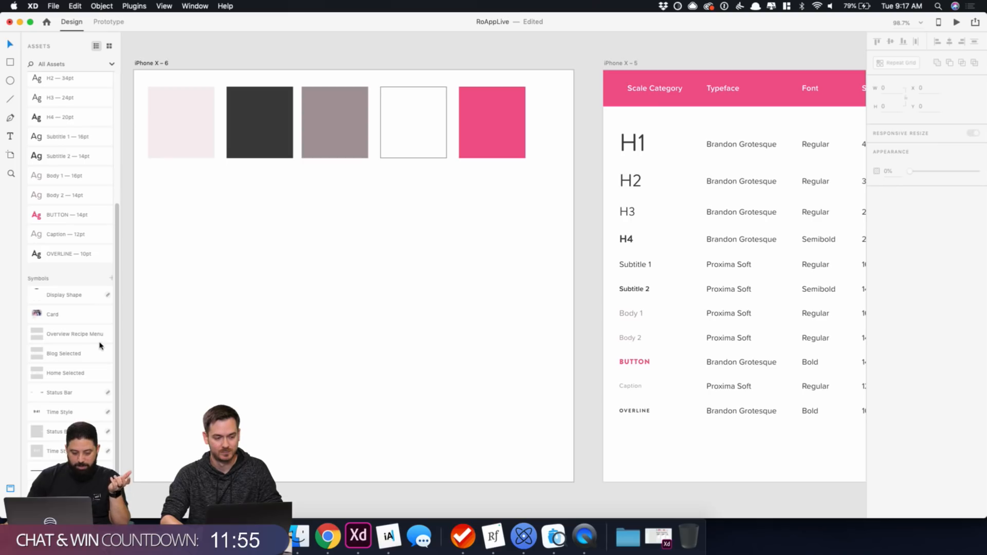
pyautogui.moveTo(52, 470); pyautogui.dragTo(231, 271)
pyautogui.moveTo(66, 450); pyautogui.dragTo(211, 304)
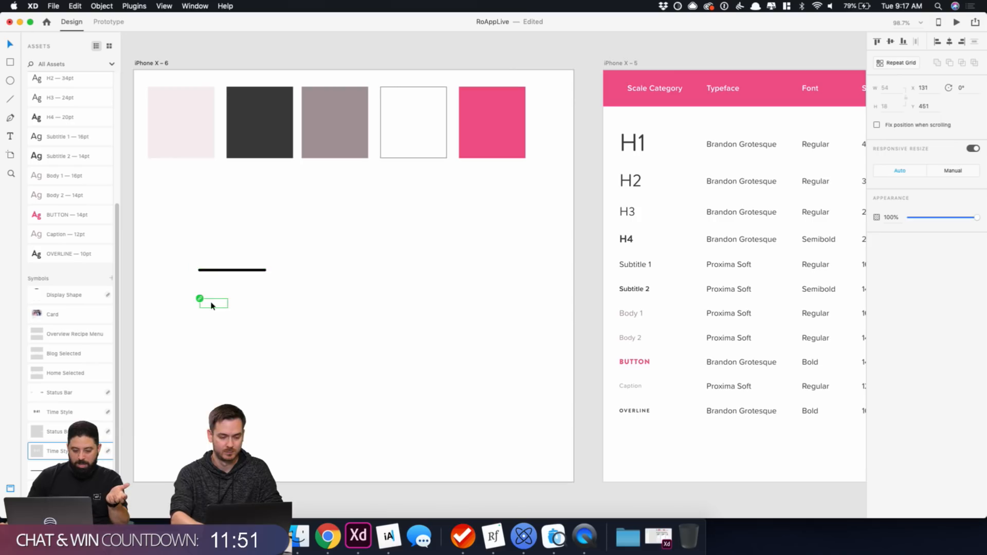
pyautogui.press('super+z')
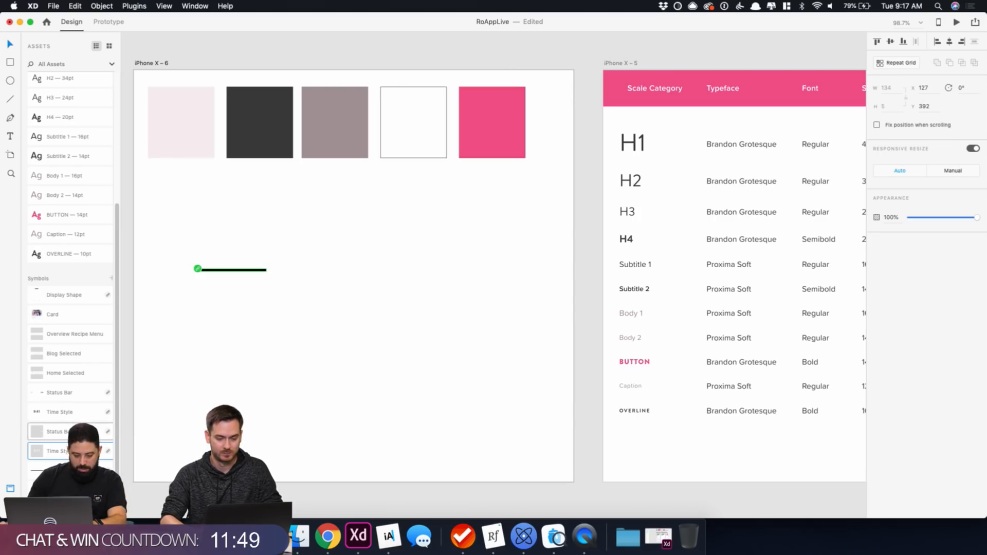
pyautogui.moveTo(52, 431); pyautogui.dragTo(265, 315)
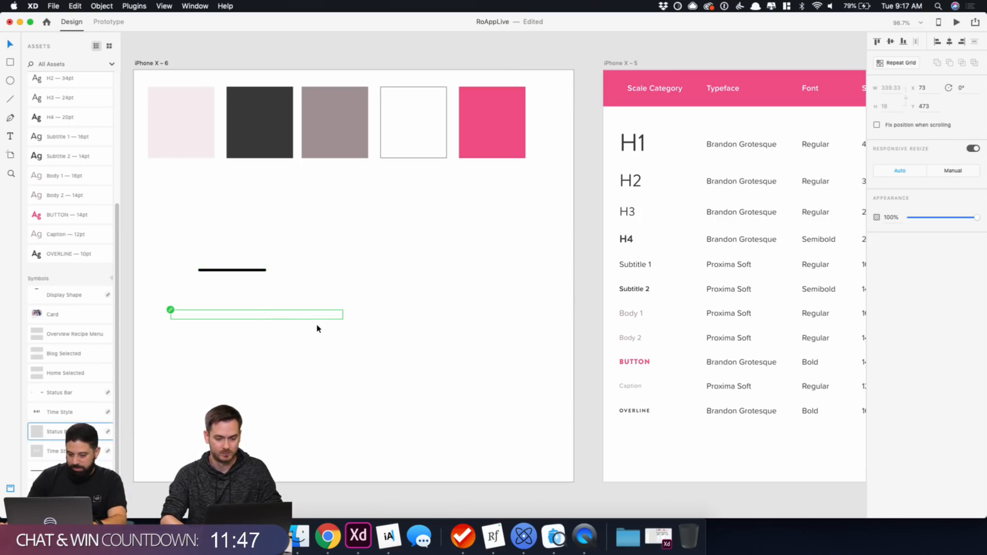
# Draw a black rectangle about 409 × 89 over the white status bar and send it to the back.
pyautogui.press('r')
pyautogui.moveTo(157, 293); pyautogui.dragTo(364, 338)
pyautogui.click(891, 254)
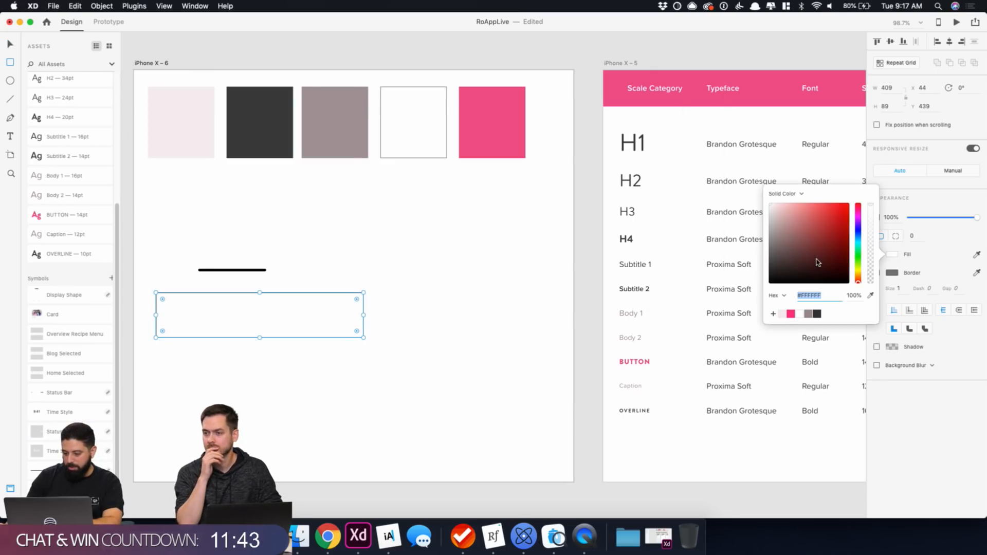
pyautogui.click(815, 262)
pyautogui.moveTo(778, 266); pyautogui.dragTo(730, 319)
pyautogui.write('v')
pyautogui.click(11, 45)
pyautogui.rightClick(319, 311)
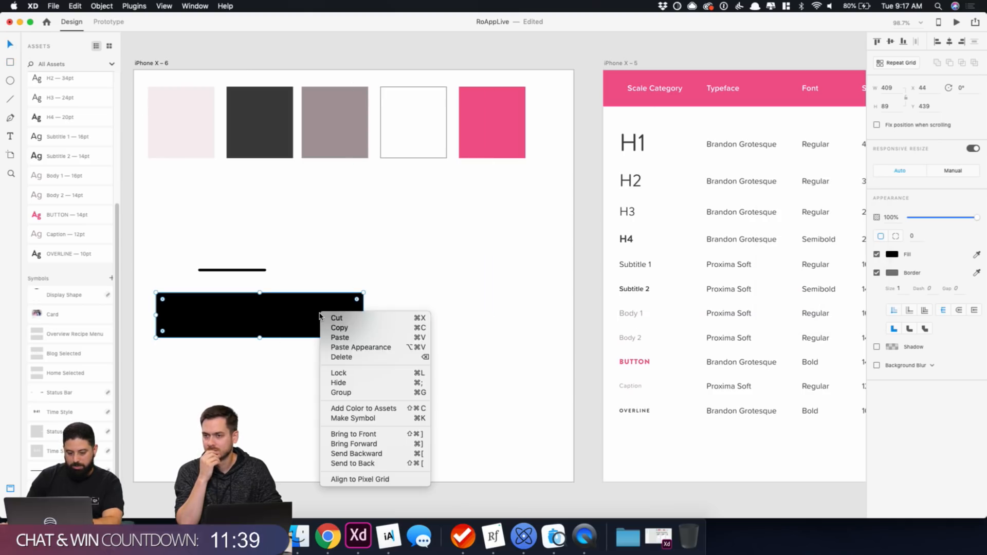
pyautogui.click(376, 463)
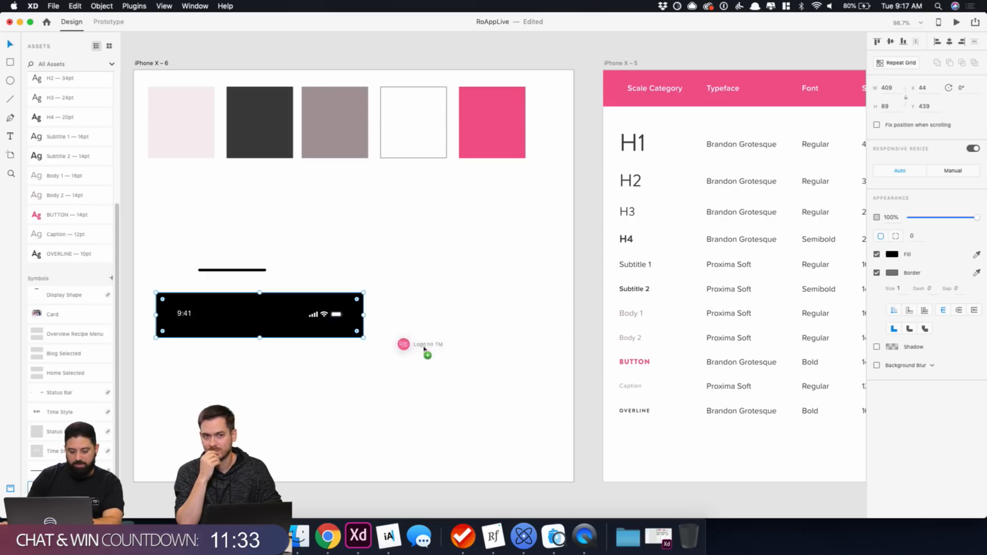
# Place the logo symbol without the TM mark beside the black status bar rectangle.
pyautogui.moveTo(423, 348); pyautogui.dragTo(425, 326)
pyautogui.click(458, 204)
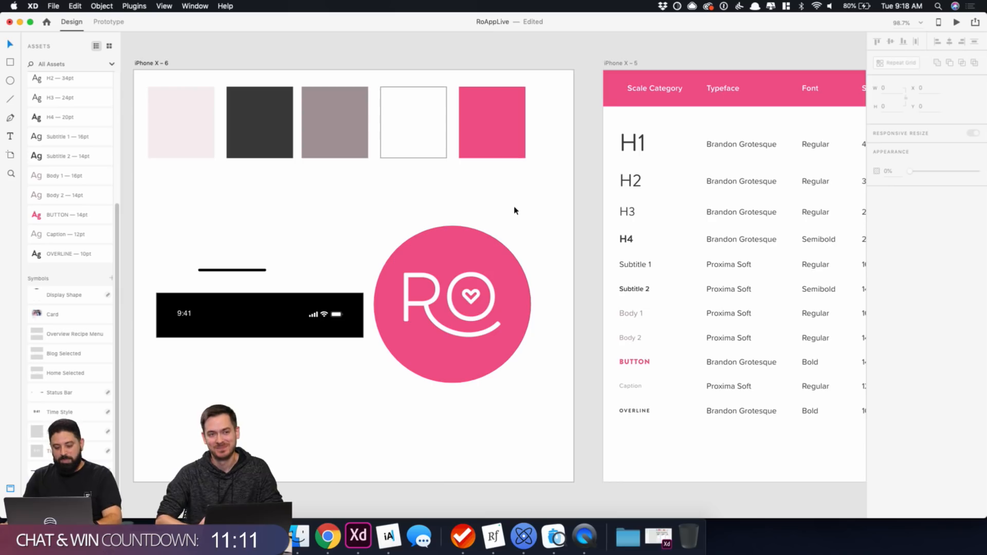
pyautogui.scroll(-3, 514, 211)
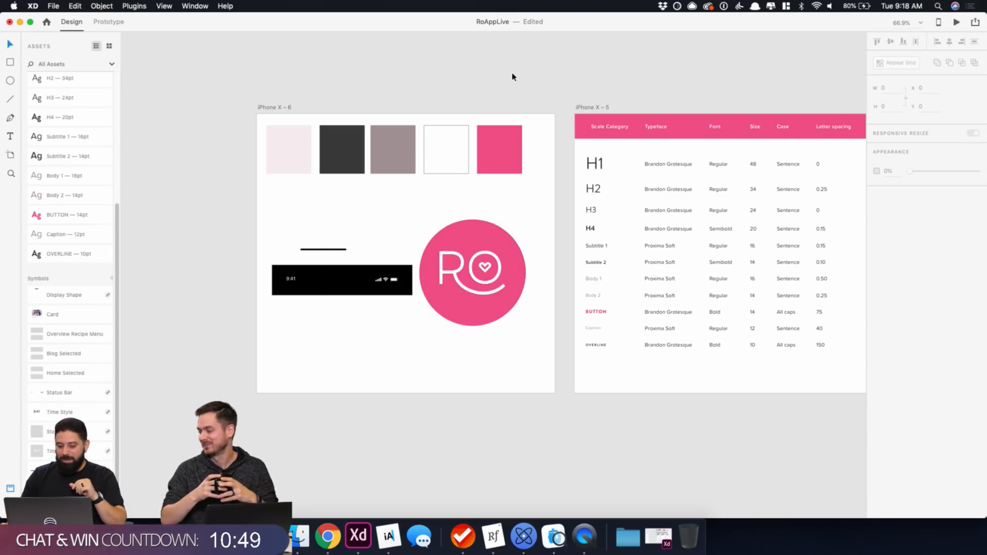
# Ungroup the RO logo symbol on the iPhone X – 6 artboard.
pyautogui.moveTo(677, 79); pyautogui.dragTo(408, 85)
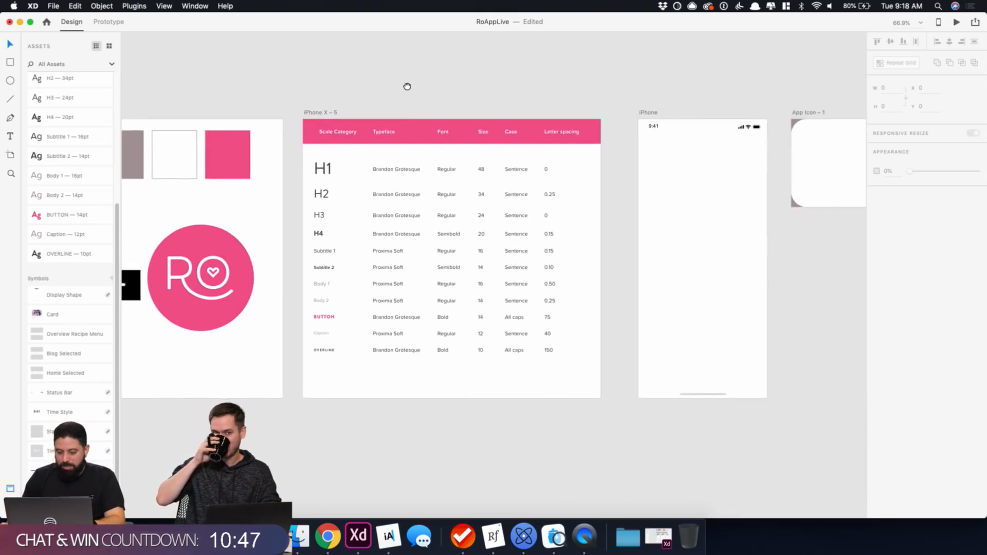
pyautogui.hscroll(3, 407, 86)
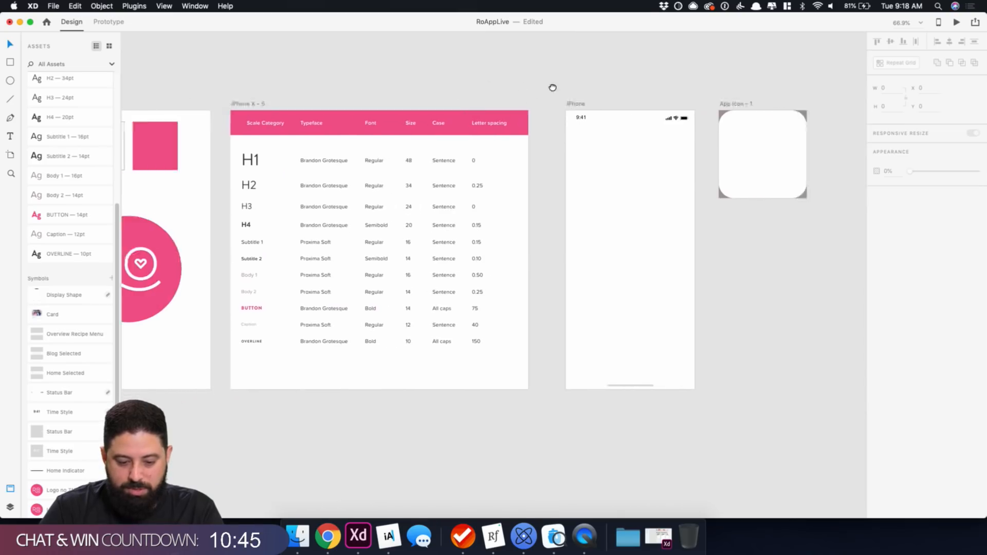
pyautogui.click(155, 271)
pyautogui.rightClick(178, 254)
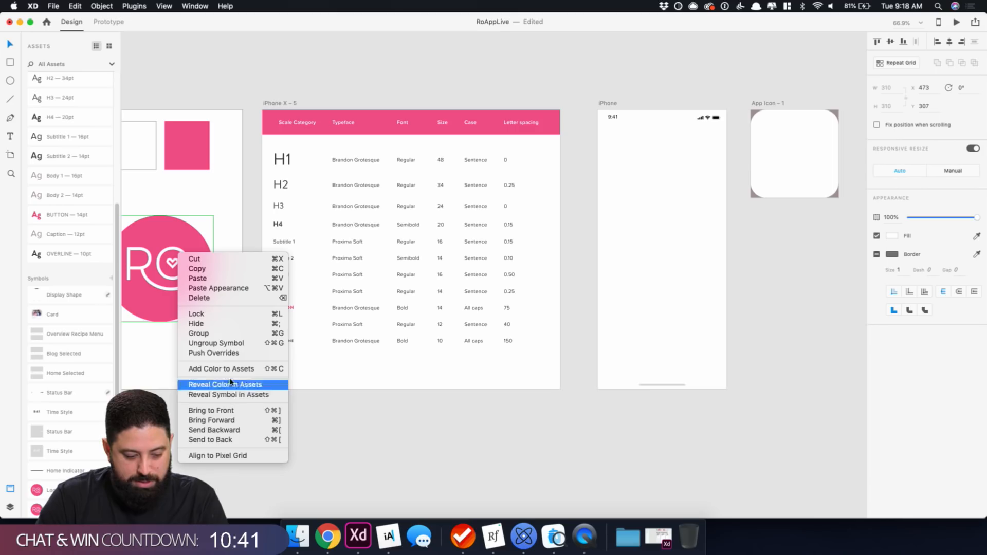
pyautogui.click(228, 347)
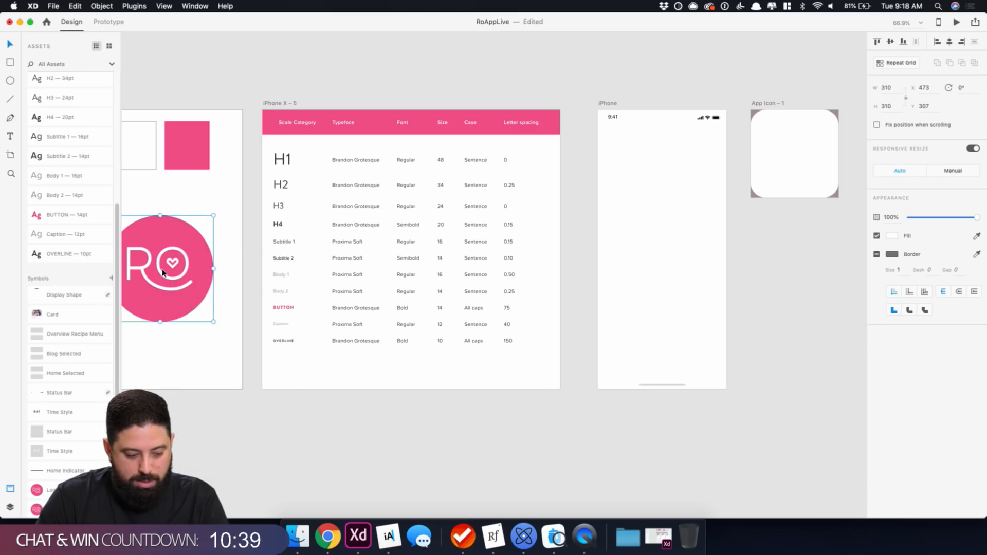
# Move the RO logo onto the App Icon – 1 artboard and scale it proportionally to about 214 × 214.
pyautogui.moveTo(160, 273); pyautogui.dragTo(842, 122)
pyautogui.press('Escape')
pyautogui.moveTo(825, 75); pyautogui.dragTo(621, 81)
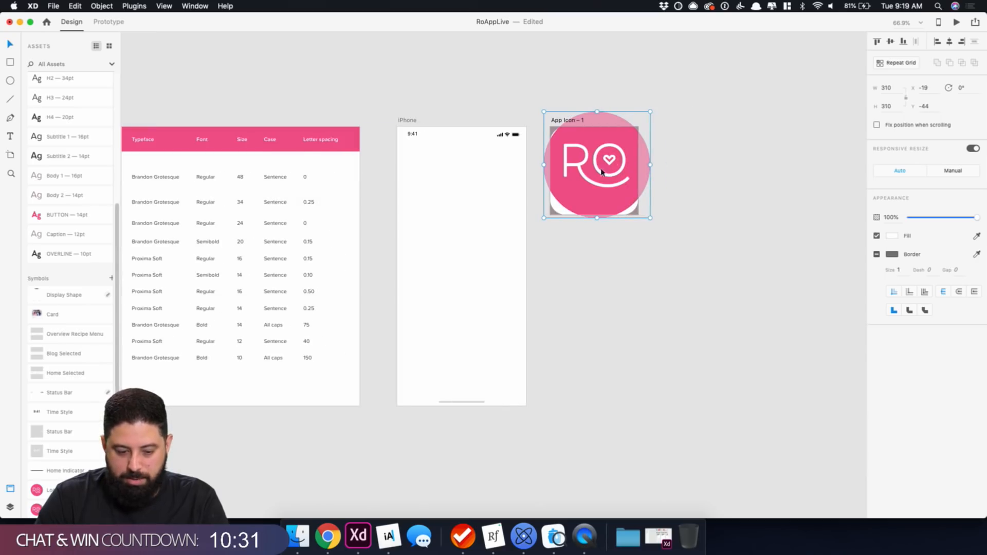
pyautogui.scroll(3, 596, 171)
pyautogui.scroll(5, 598, 171)
pyautogui.moveTo(599, 171); pyautogui.dragTo(593, 190)
pyautogui.scroll(3, 732, 88)
pyautogui.moveTo(723, 107); pyautogui.dragTo(682, 137)
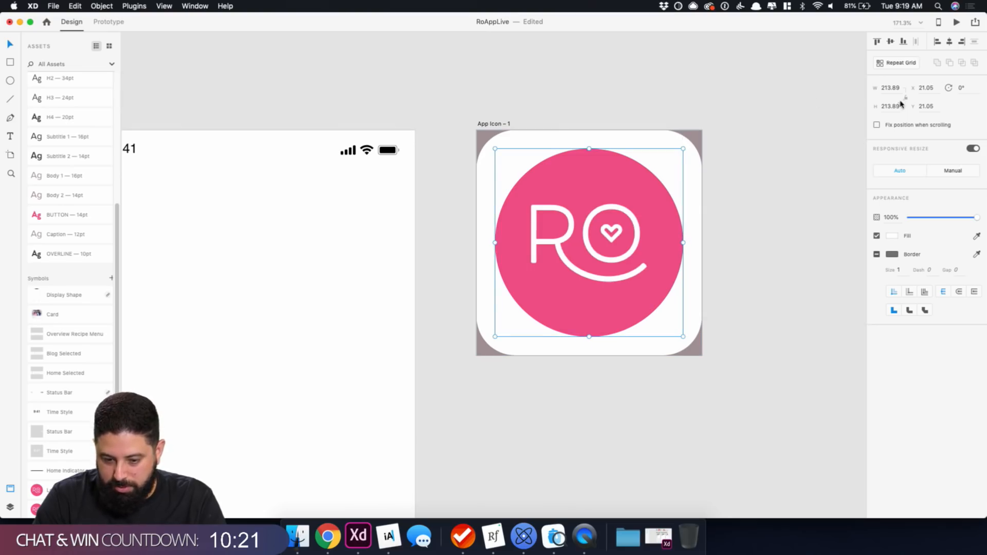
# Set the logo's width to 220 with its proportions kept.
pyautogui.click(886, 89)
pyautogui.write('220')
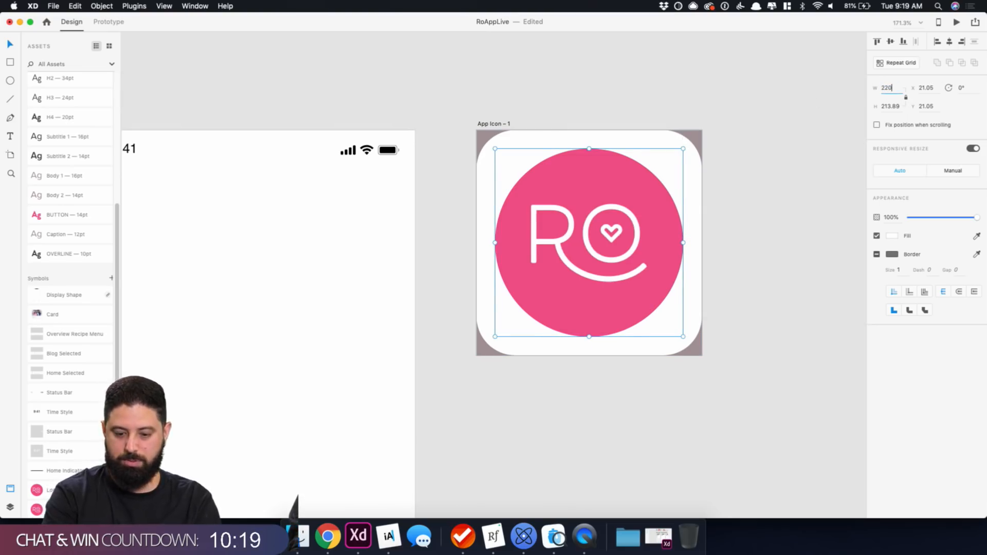
pyautogui.press('Return')
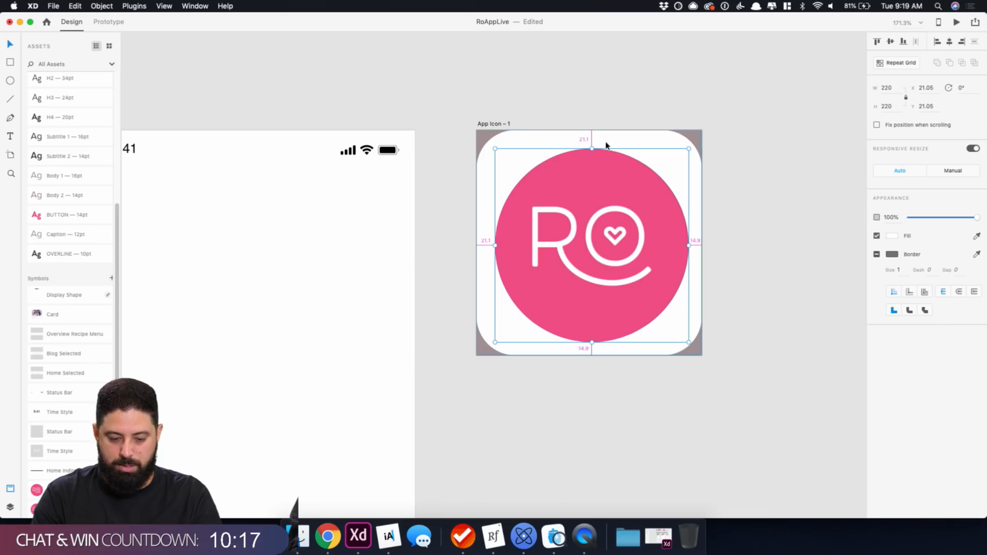
# Round the logo's position on the App Icon – 1 artboard to X 21, Y 21.
pyautogui.moveTo(926, 88); pyautogui.dragTo(947, 88)
pyautogui.press('BackSpace')
pyautogui.press('Tab')
pyautogui.press('Right')
pyautogui.press('BackSpace')
pyautogui.press('BackSpace')
pyautogui.click(779, 110)
pyautogui.click(649, 232)
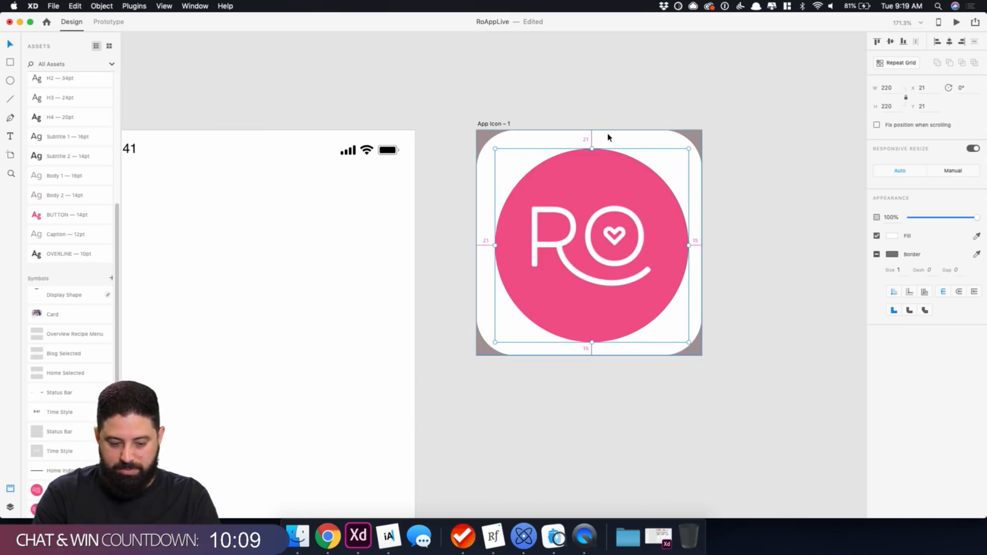
# Nudge the logo to X 24, Y 24 and check its distances to the App Icon artboard's edges.
pyautogui.press('Left')
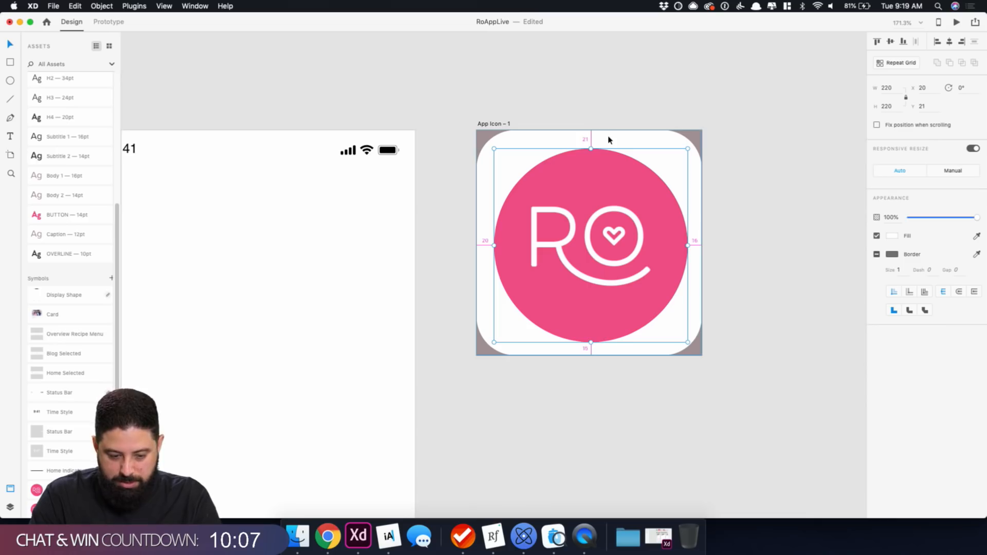
pyautogui.press('Up')
pyautogui.press('Right')
pyautogui.press('Right')
pyautogui.press('Right')
pyautogui.press('Right')
pyautogui.press('Down')
pyautogui.press('Down')
pyautogui.press('Down')
pyautogui.press('Down')
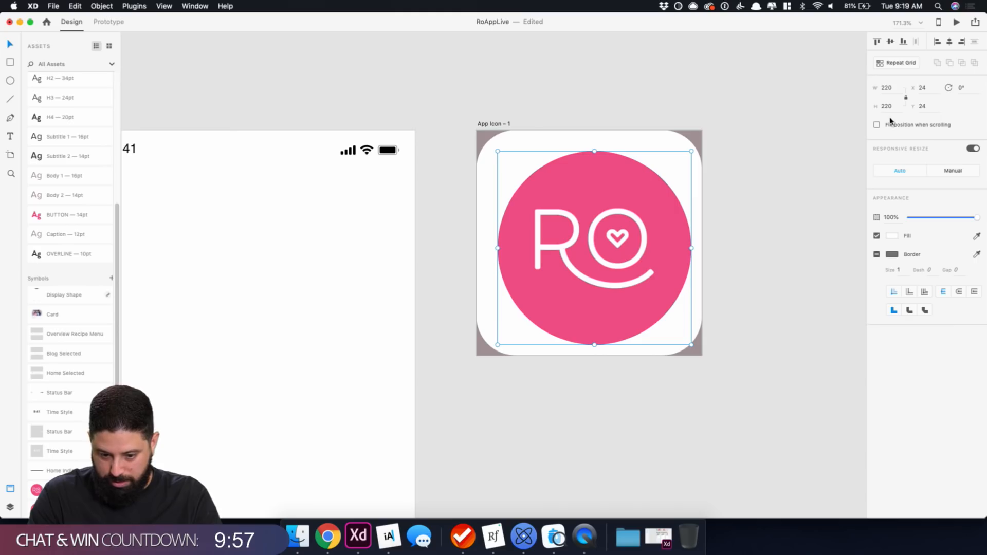
pyautogui.press('alt')
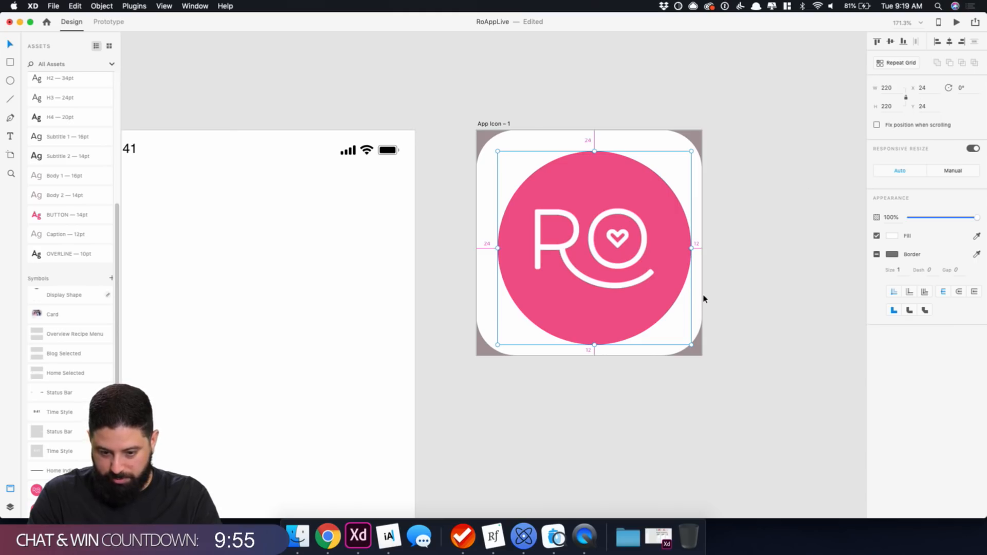
# Set the width of the RO logo on the App Icon – 1 artboard to 208 with its proportions kept.
pyautogui.click(895, 88)
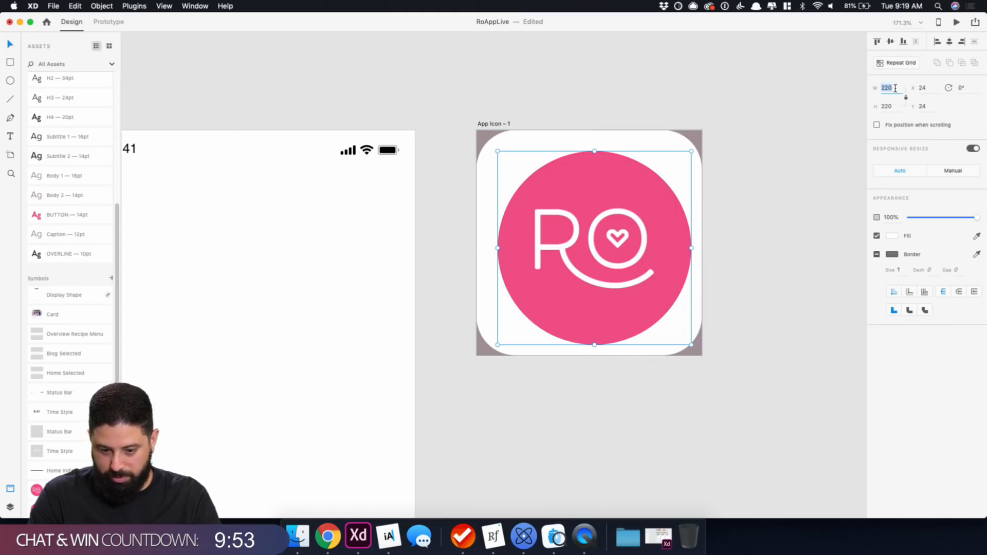
pyautogui.write('208')
pyautogui.press('Tab')
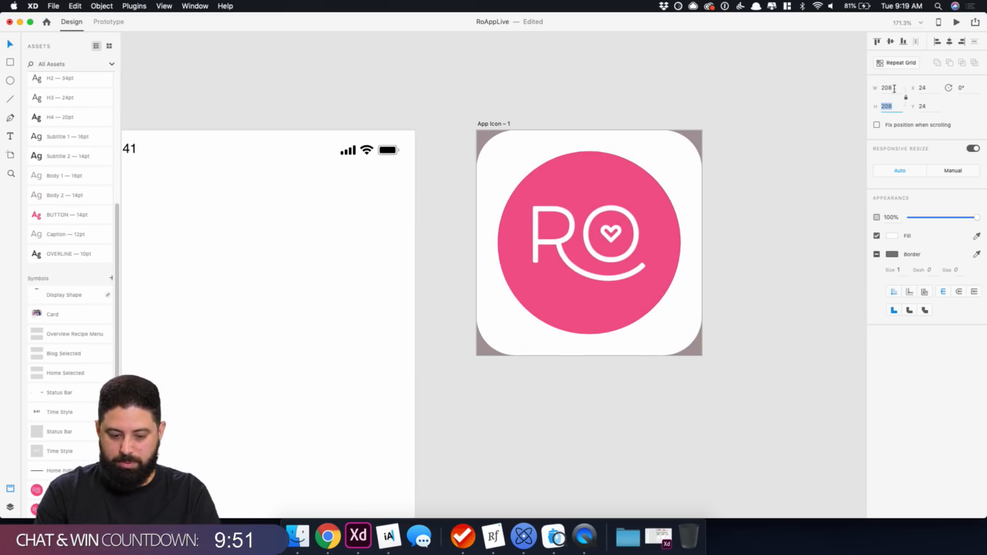
pyautogui.click(550, 189)
pyautogui.click(517, 107)
# Copy the RO logo from the App Icon – 1 artboard and paste it onto the blank iPhone artboard.
pyautogui.scroll(-6, 528, 103)
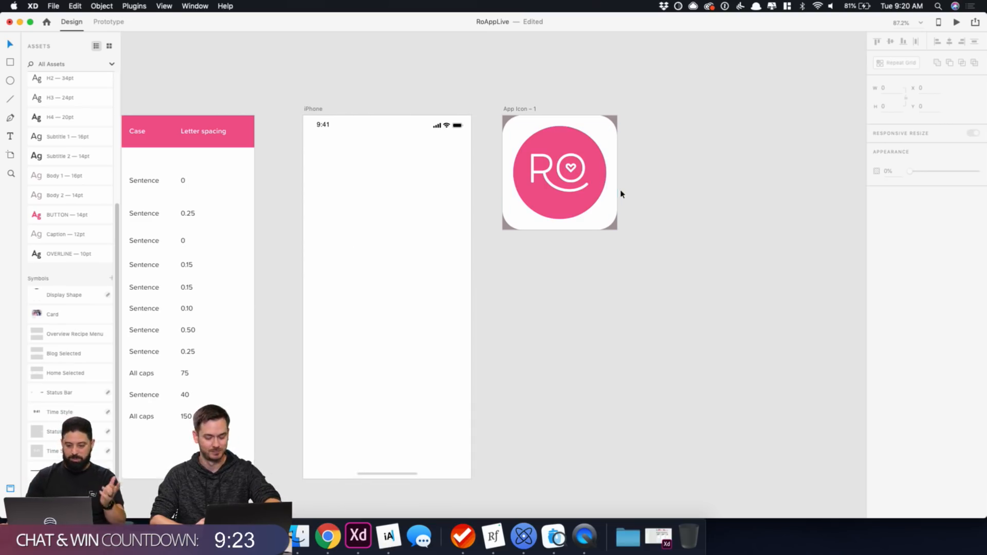
pyautogui.click(573, 178)
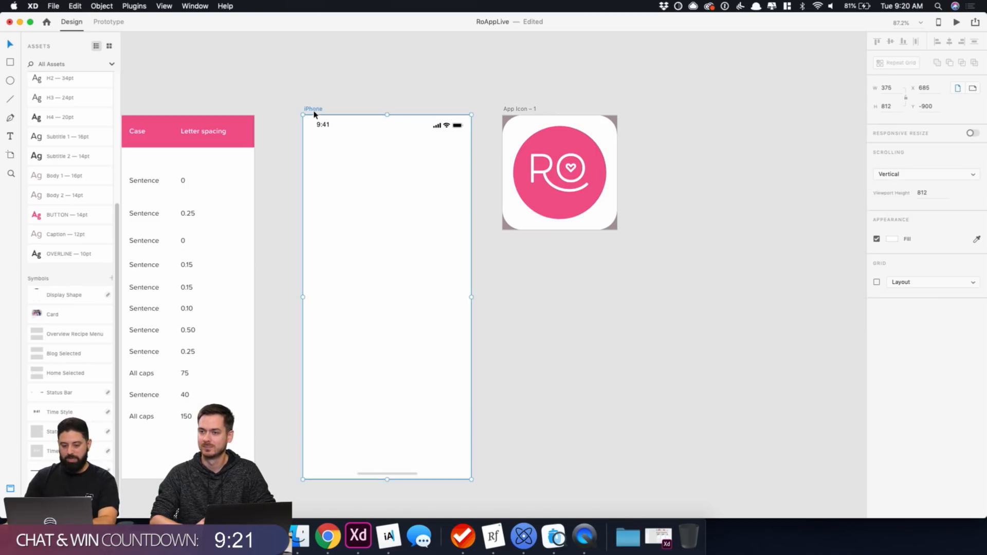
pyautogui.press('super+v')
# In Finder, find the Princess Cake Pan folder inside Products and preview its 91PJzBMbJqL image to examine the packaging's branding and type.
pyautogui.hscroll(-10, 282, 92)
pyautogui.scroll(8, 367, 194)
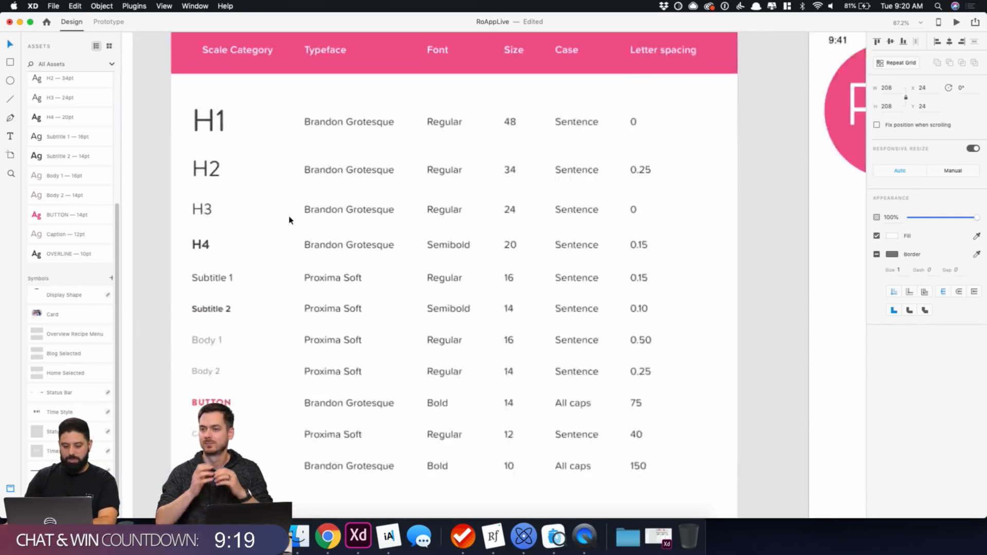
pyautogui.click(301, 536)
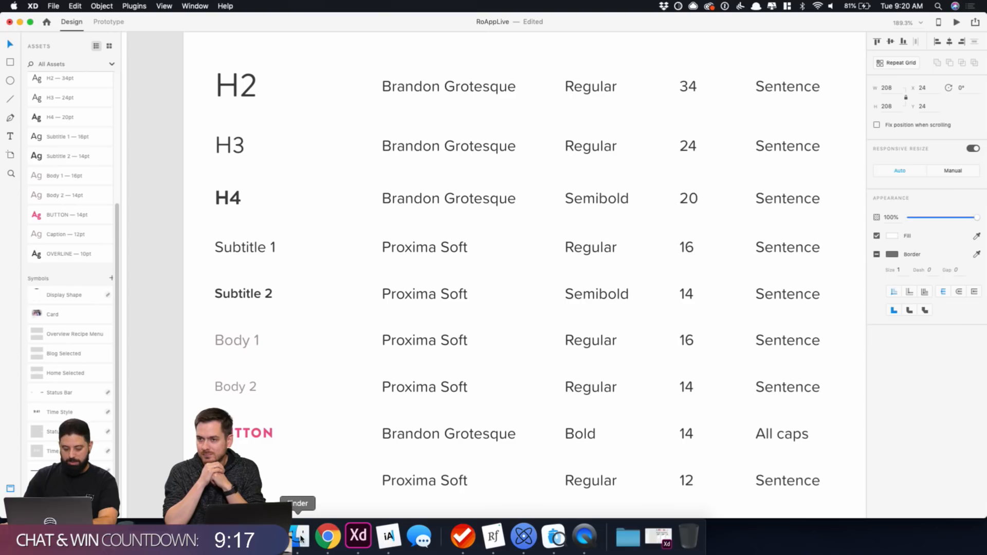
pyautogui.doubleClick(687, 274)
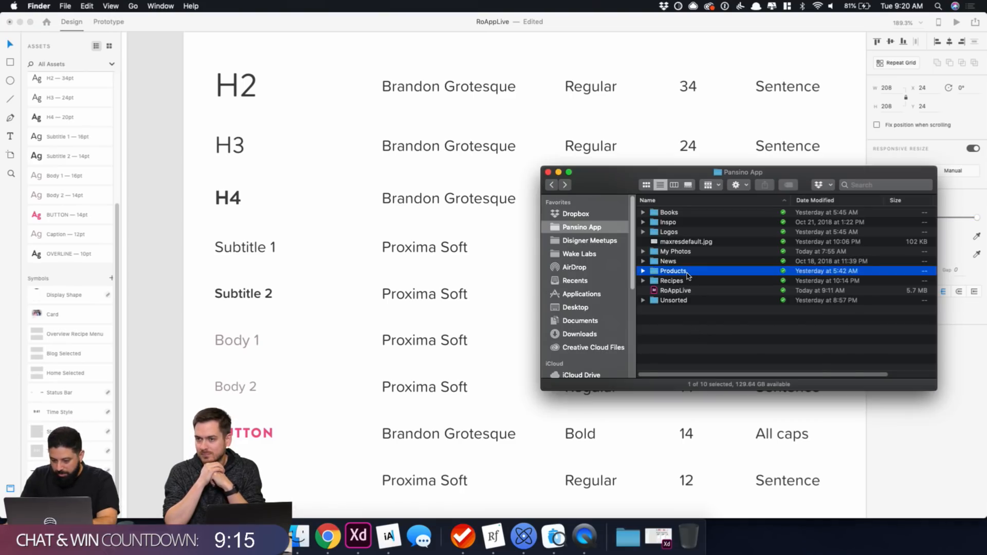
pyautogui.click(643, 310)
pyautogui.scroll(-3, 699, 304)
pyautogui.click(700, 287)
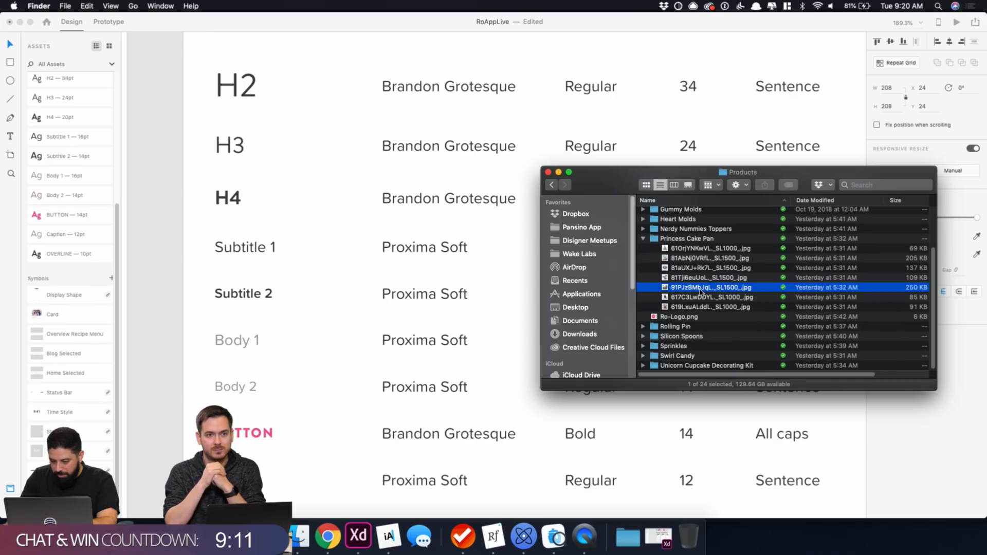
pyautogui.press('space')
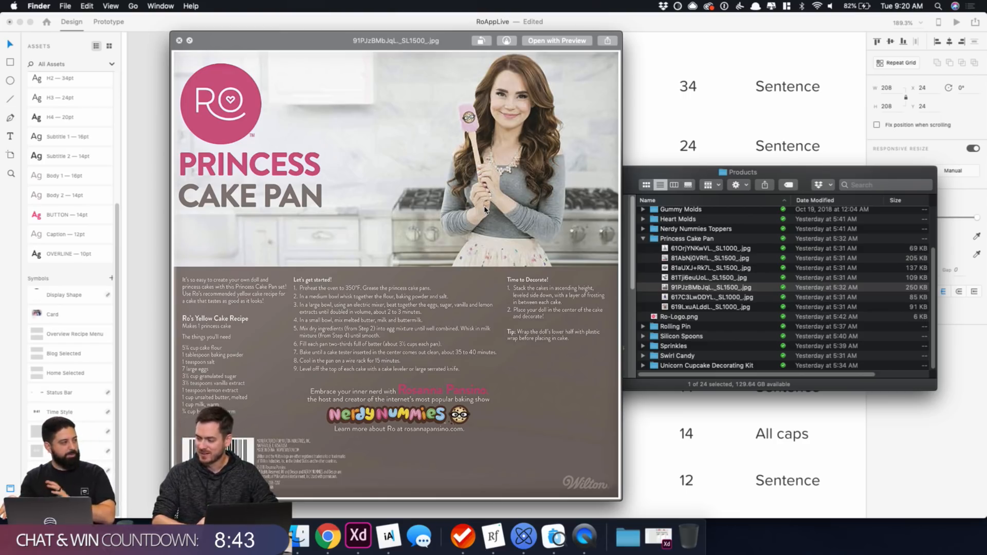
pyautogui.click(178, 43)
pyautogui.click(180, 125)
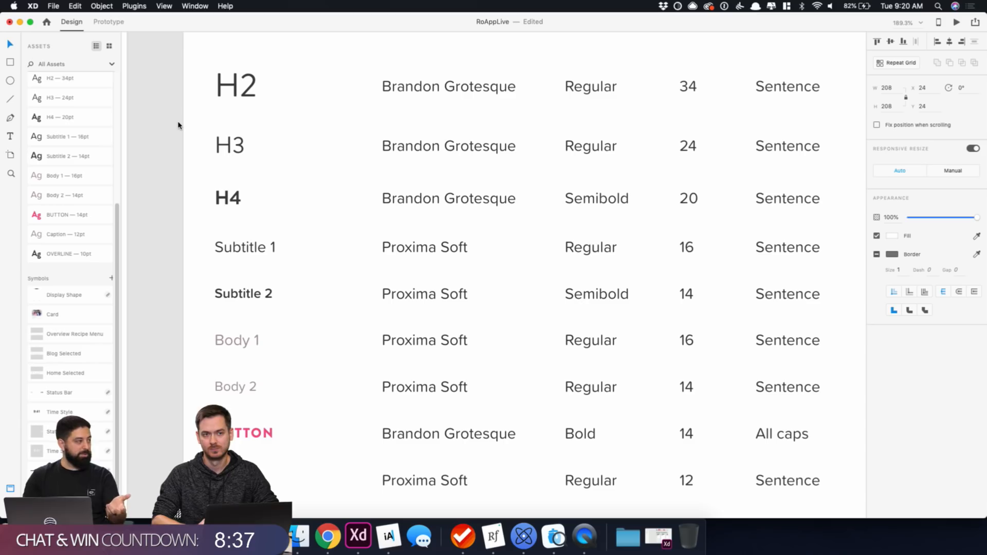
# Examine the typography table's styles, selecting the Proxima Soft entry in the Subtitle 1 row.
pyautogui.scroll(-3, 179, 125)
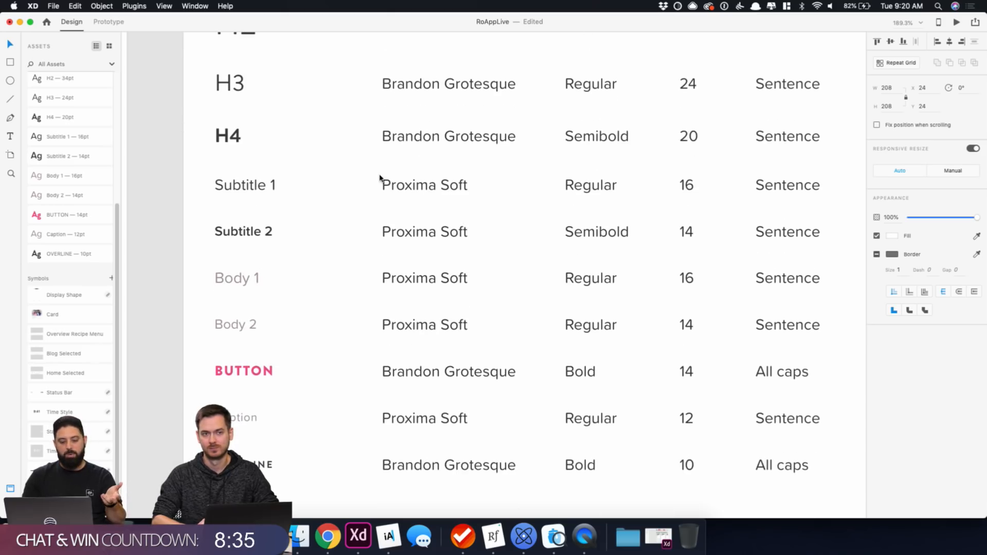
pyautogui.click(441, 190)
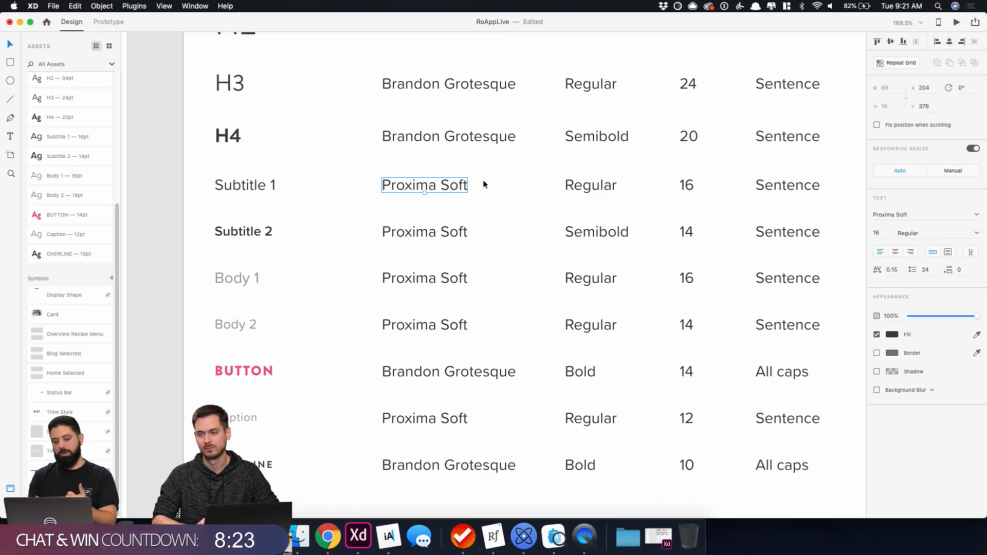
pyautogui.scroll(-5, 473, 181)
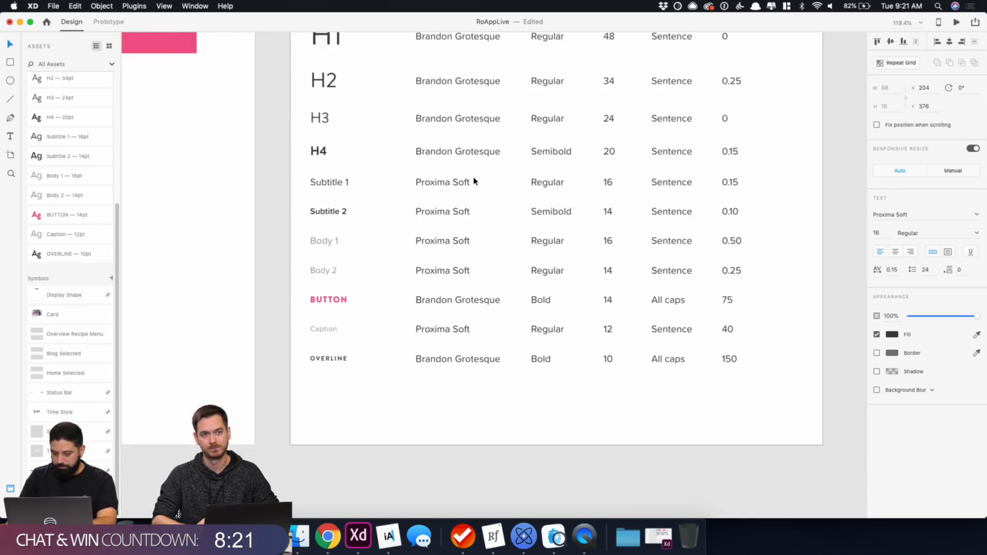
# Center the pasted logo both ways on the iPhone artboard and scale it proportionally from its center to about 170 × 170.
pyautogui.moveTo(751, 192); pyautogui.dragTo(319, 190)
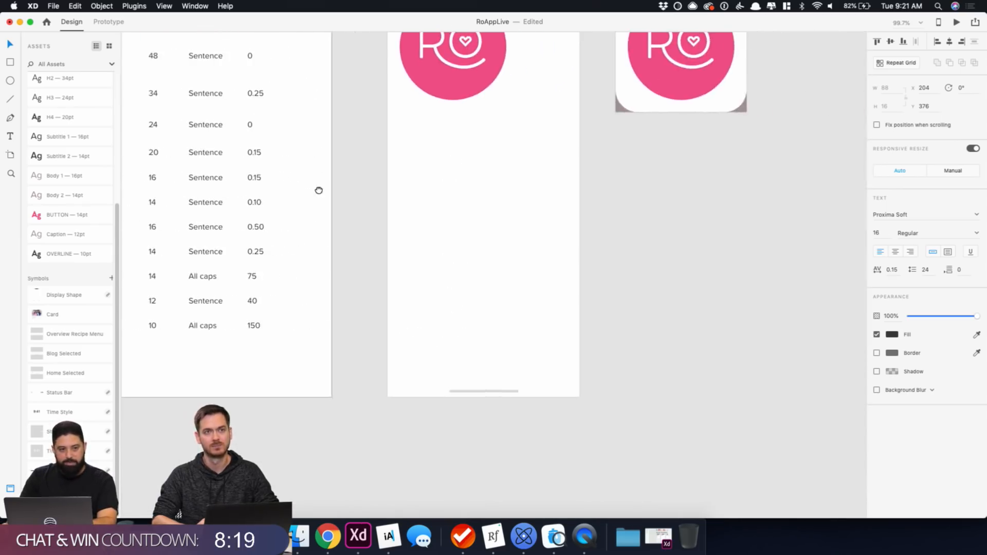
pyautogui.moveTo(584, 156); pyautogui.dragTo(584, 217)
pyautogui.click(453, 108)
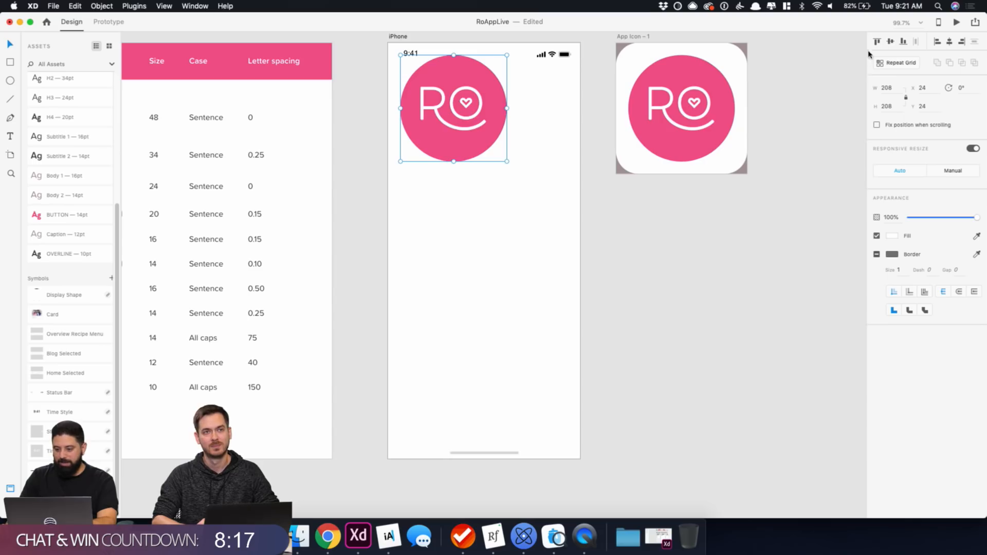
pyautogui.click(891, 41)
pyautogui.click(950, 41)
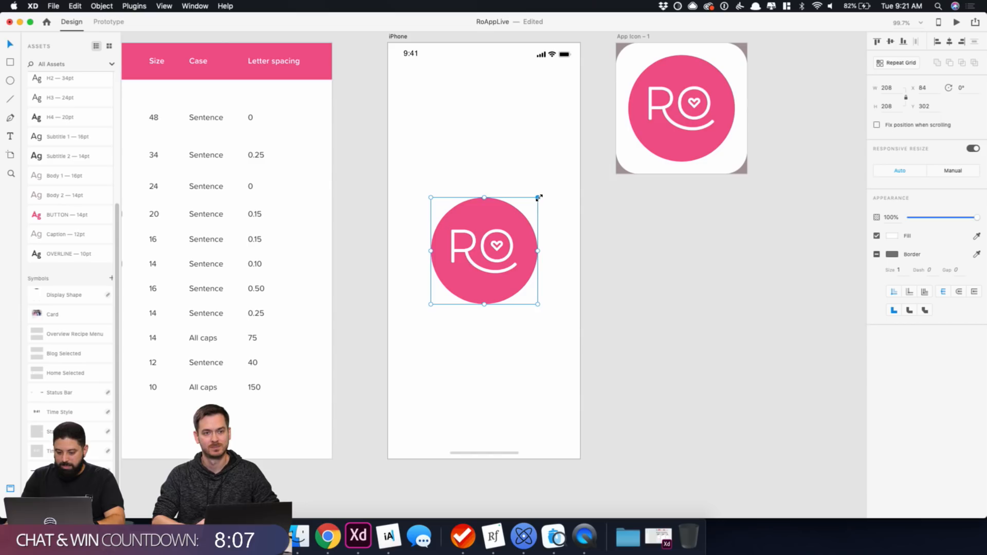
pyautogui.moveTo(538, 197)
pyautogui.mouseDown()
pyautogui.moveTo(529, 203)
pyautogui.moveTo(529, 189)
pyautogui.mouseUp()
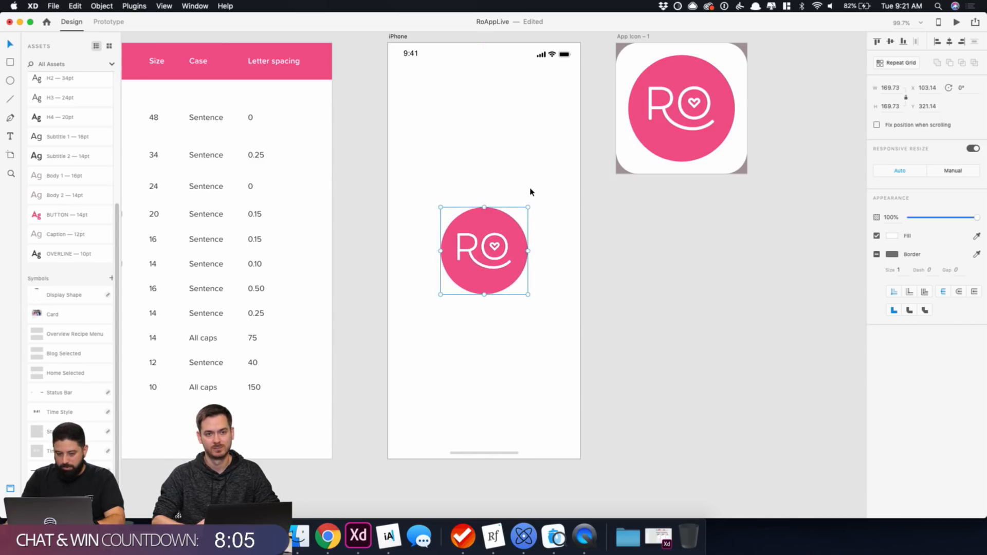
# Duplicate the iPhone artboard to the right of App Icon – 1 and delete the logo from the original artboard.
pyautogui.scroll(-3, 529, 190)
pyautogui.click(429, 68)
pyautogui.moveTo(429, 67); pyautogui.dragTo(731, 74)
pyautogui.click(494, 237)
pyautogui.press('Delete')
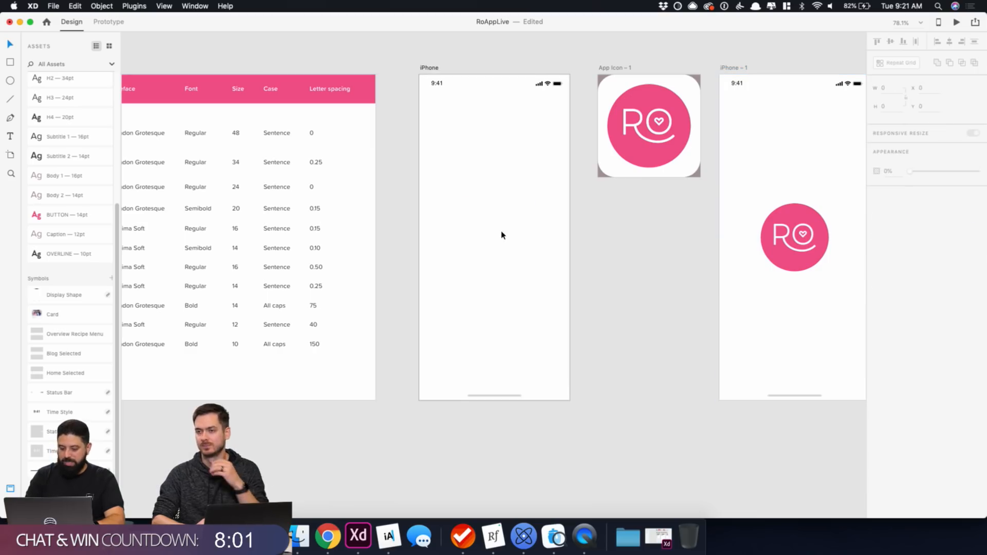
# Rename the logo layer on the iPhone – 1 artboard as Logo.
pyautogui.moveTo(653, 255); pyautogui.dragTo(328, 293)
pyautogui.click(445, 287)
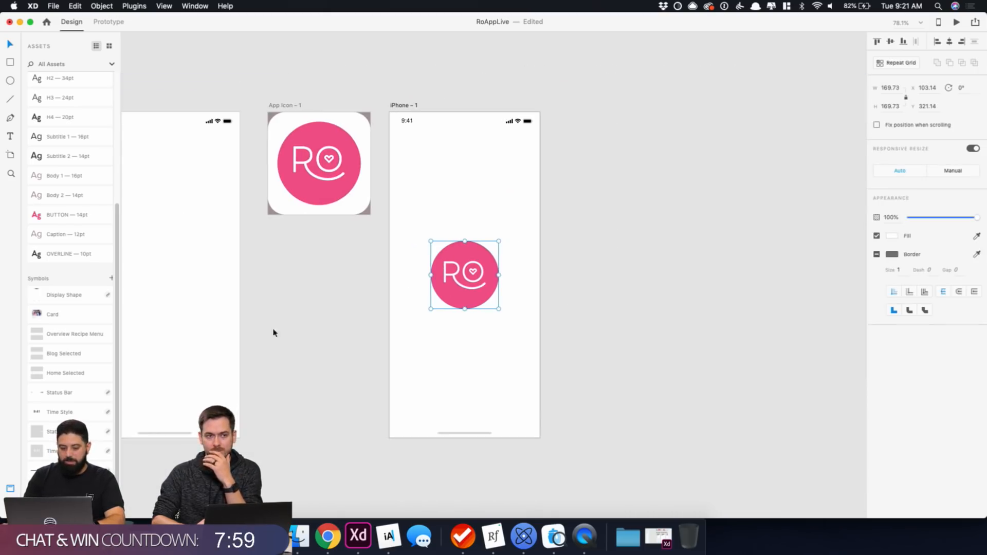
pyautogui.press('super+y')
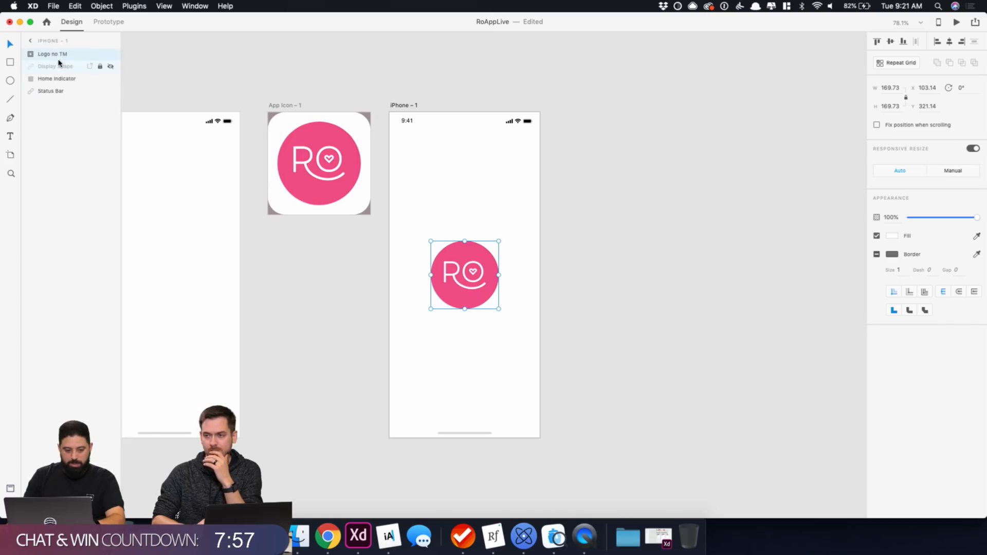
pyautogui.doubleClick(57, 56)
pyautogui.write('Logo')
pyautogui.press('Return')
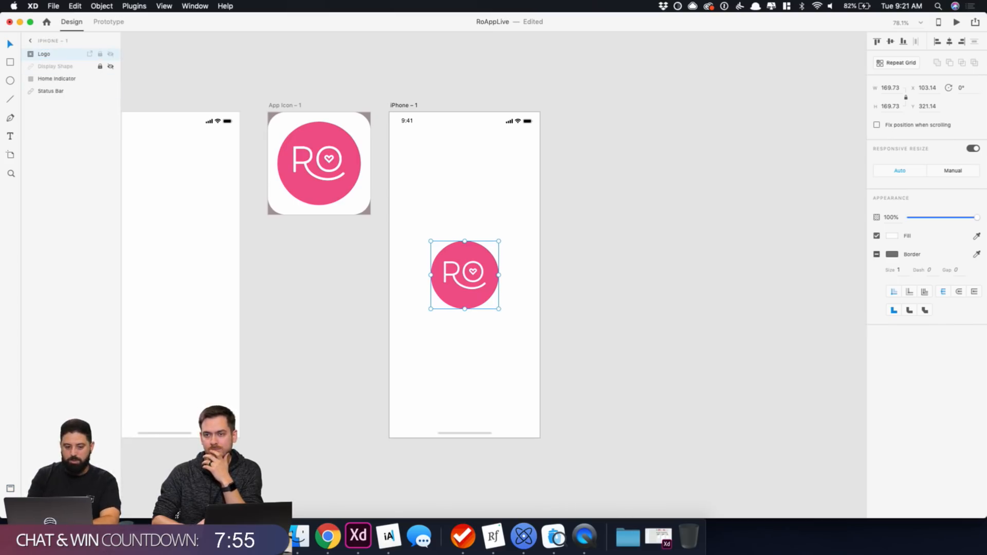
# Duplicate the iPhone – 1 artboard directly to its right and delete the logo from the copy.
pyautogui.click(391, 77)
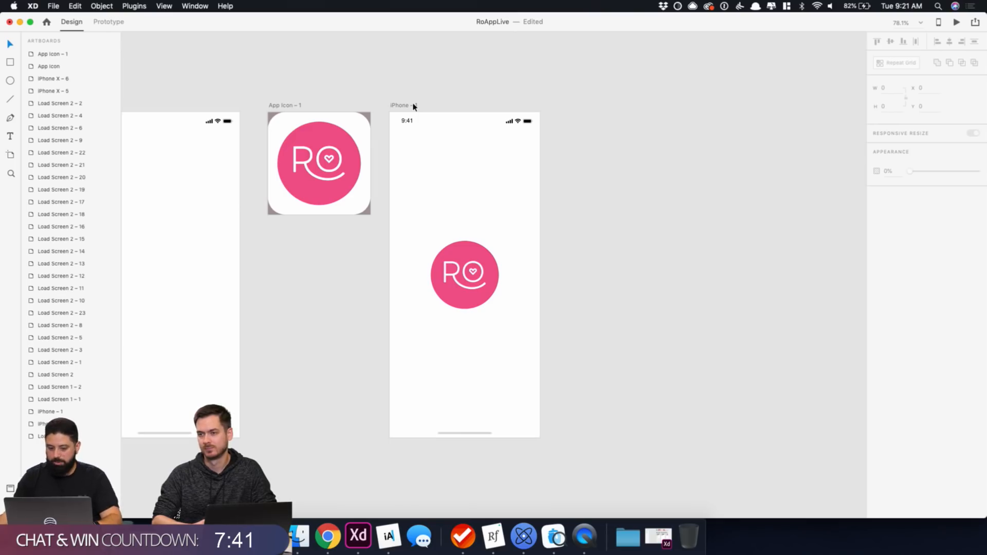
pyautogui.moveTo(410, 106); pyautogui.dragTo(572, 100)
pyautogui.click(714, 253)
pyautogui.click(656, 273)
pyautogui.press('Delete')
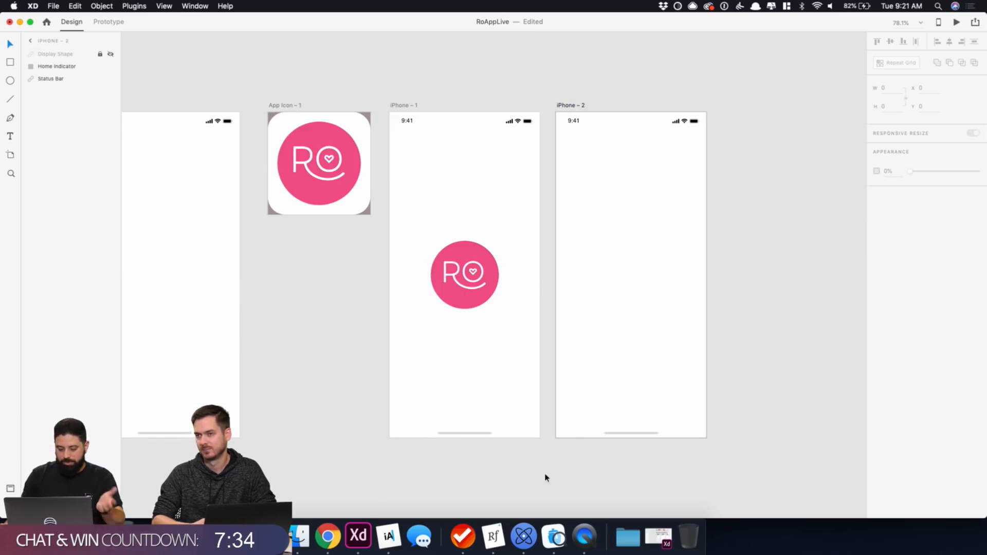
# Switch to iA Writer to review the planned features and screens, and return to the XD document.
pyautogui.click(388, 537)
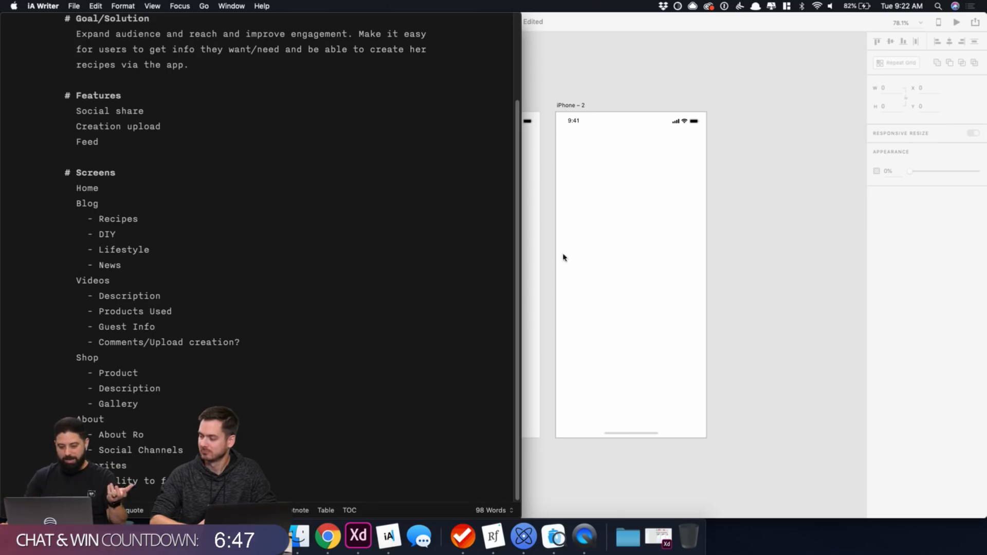
pyautogui.click(582, 259)
pyautogui.scroll(-3, 578, 262)
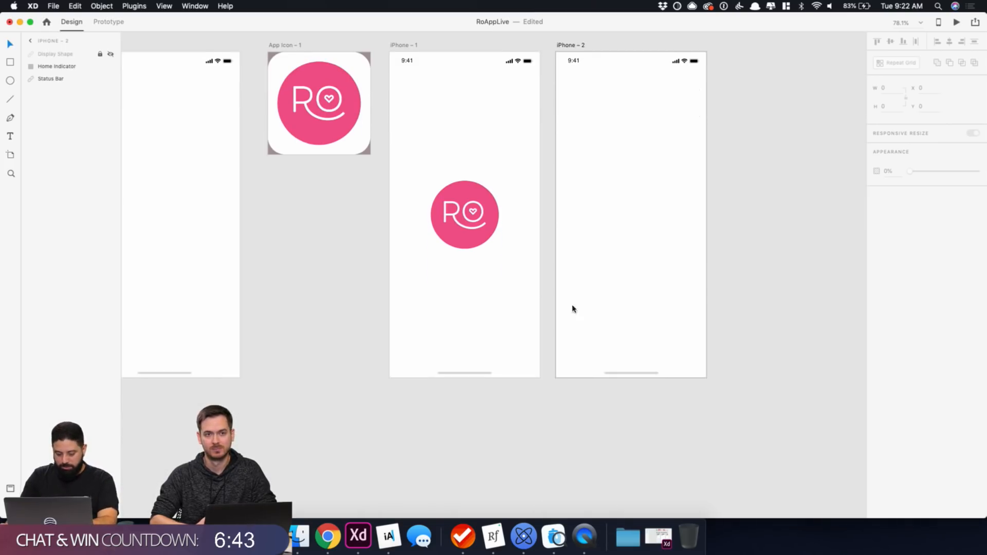
# Draw a full-width rectangle about 375 × 107 along the bottom edge of the iPhone – 2 artboard.
pyautogui.scroll(-1, 574, 302)
pyautogui.press('r')
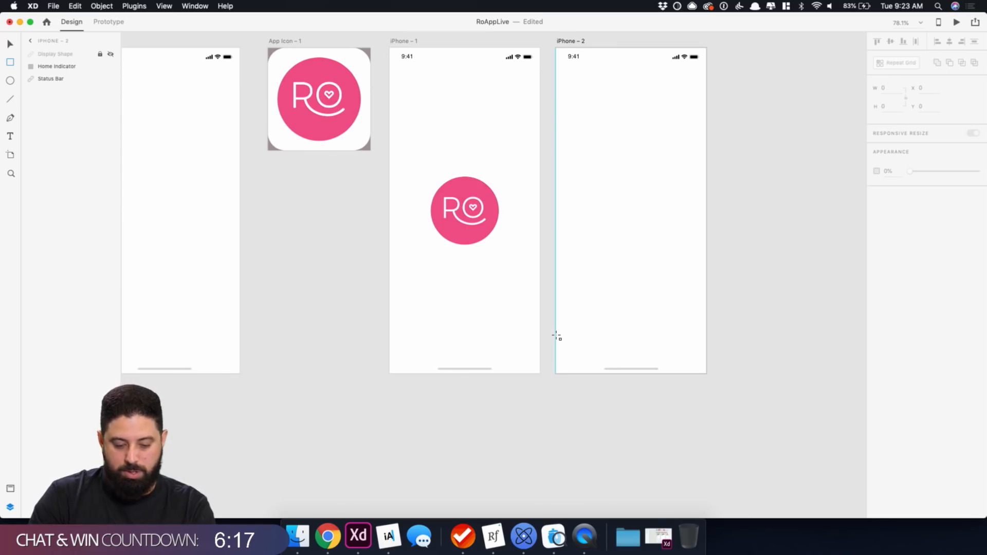
pyautogui.moveTo(555, 330)
pyautogui.mouseDown()
pyautogui.moveTo(622, 369)
pyautogui.moveTo(707, 375)
pyautogui.mouseUp()
pyautogui.click(11, 49)
# Send the rectangle to the back, remove its border and fill it with the saved gray swatch #A18F95.
pyautogui.rightClick(678, 342)
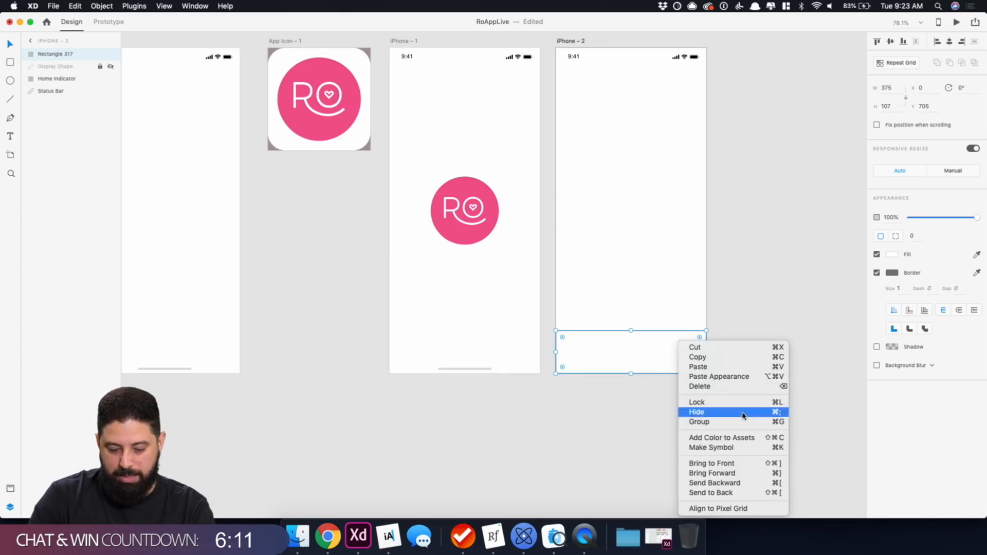
pyautogui.click(735, 492)
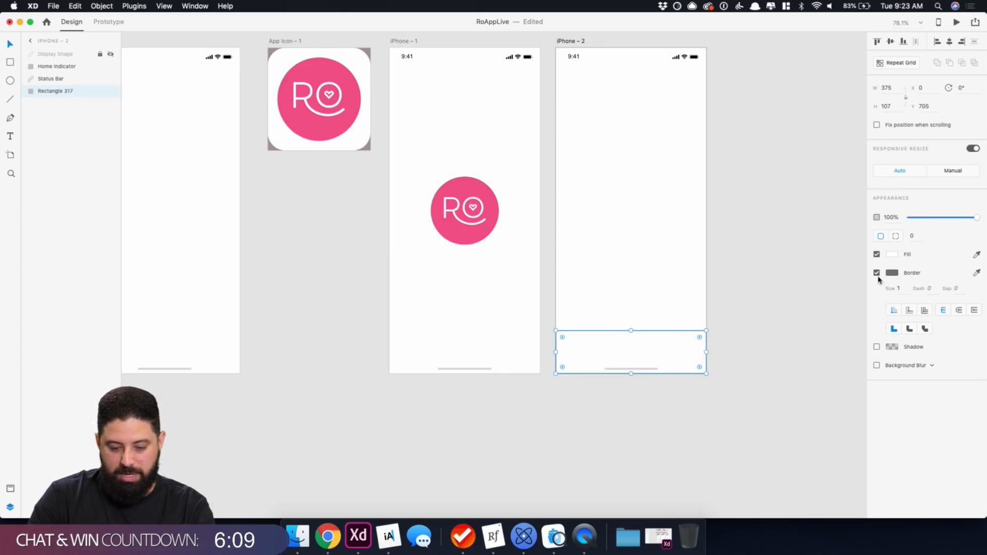
pyautogui.click(891, 254)
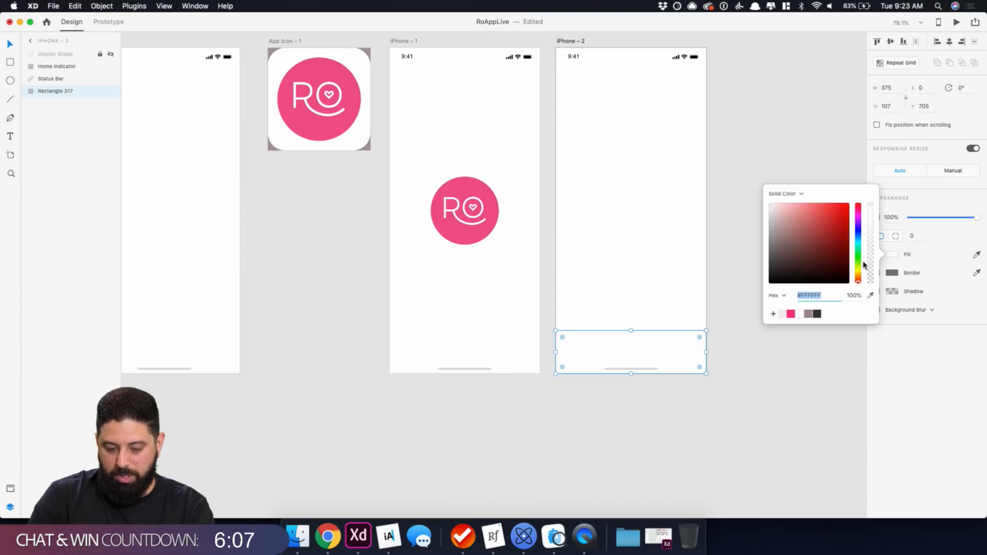
pyautogui.click(809, 314)
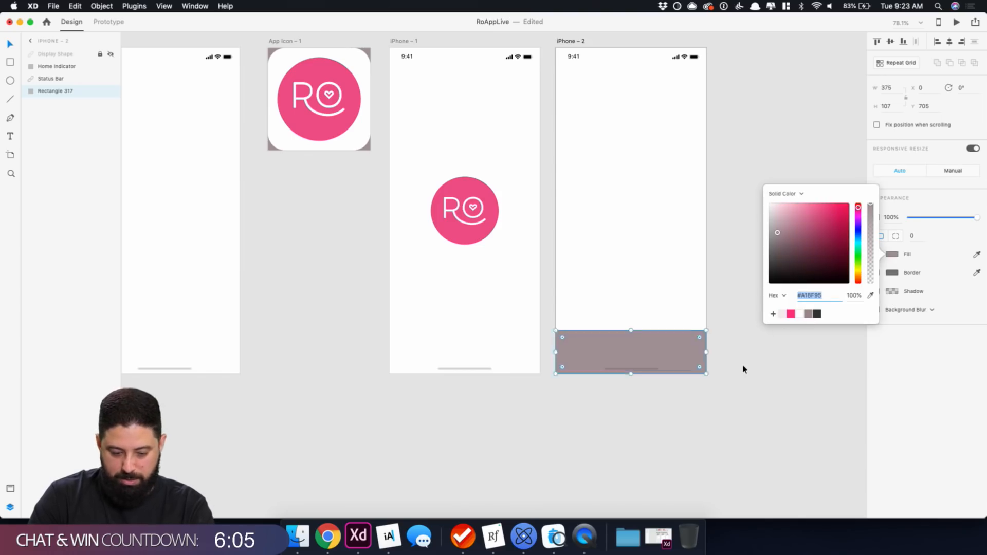
# Set the gray rectangle's height to 88 and move it down flush with the artboard's bottom edge, at Y 724.
pyautogui.scroll(3, 743, 368)
pyautogui.scroll(3, 743, 368)
pyautogui.click(590, 320)
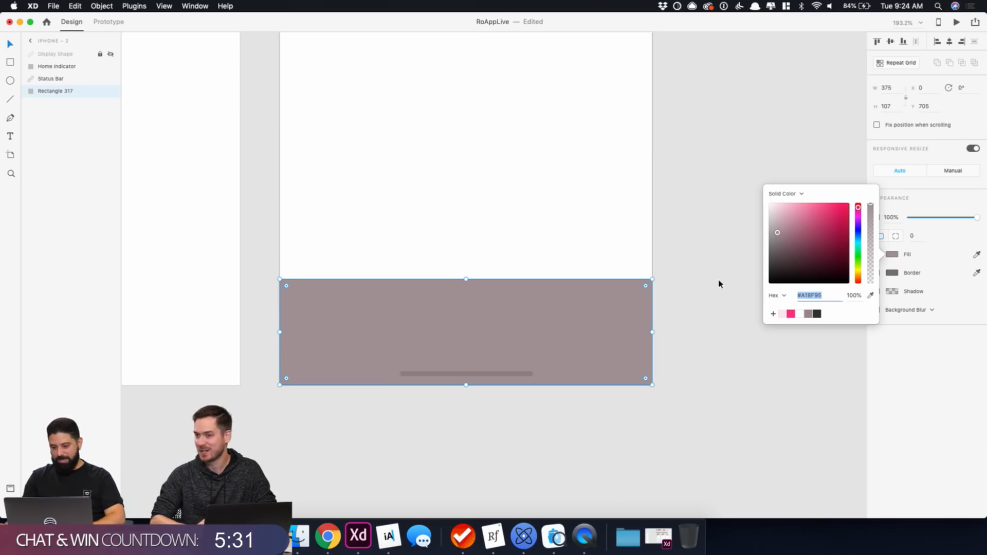
pyautogui.click(897, 108)
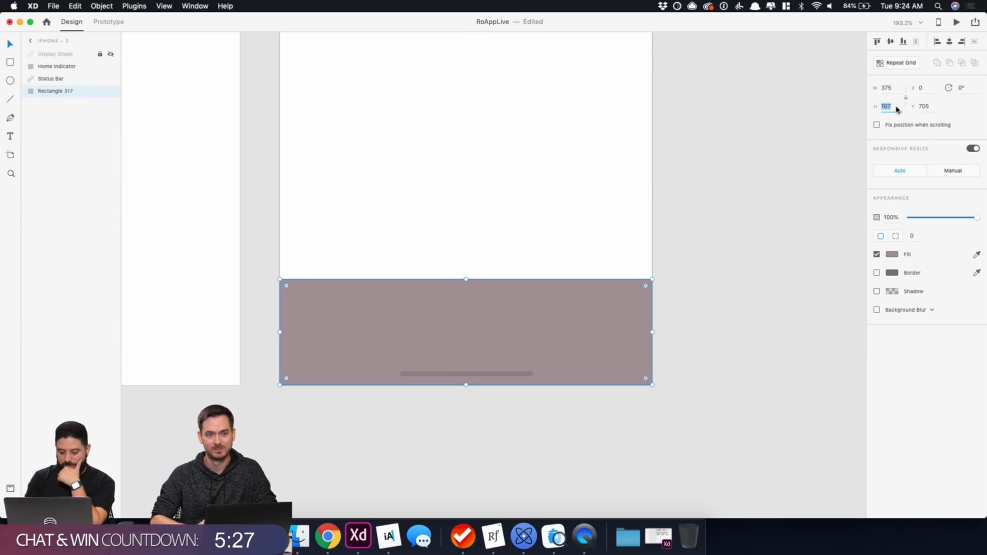
pyautogui.write('88')
pyautogui.press('Return')
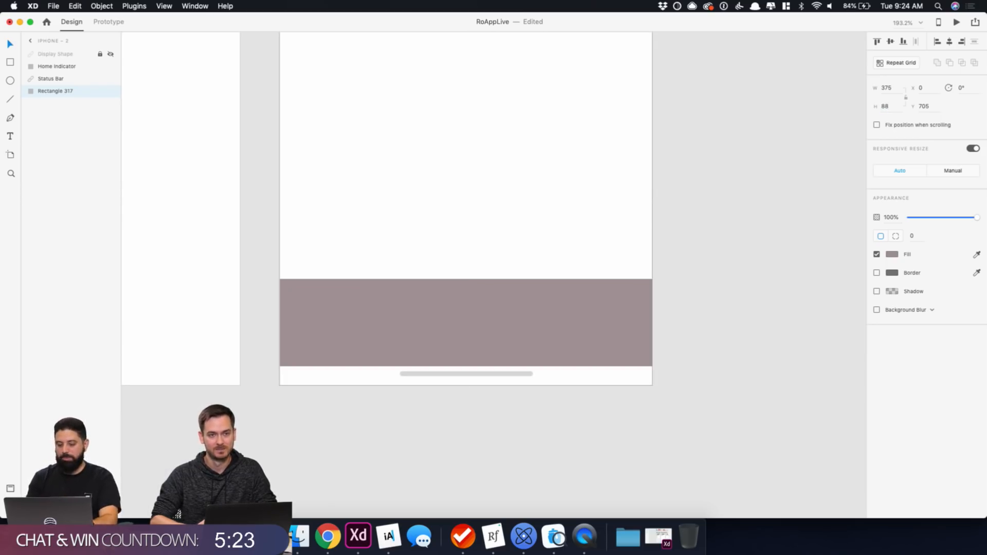
pyautogui.moveTo(622, 314); pyautogui.dragTo(625, 334)
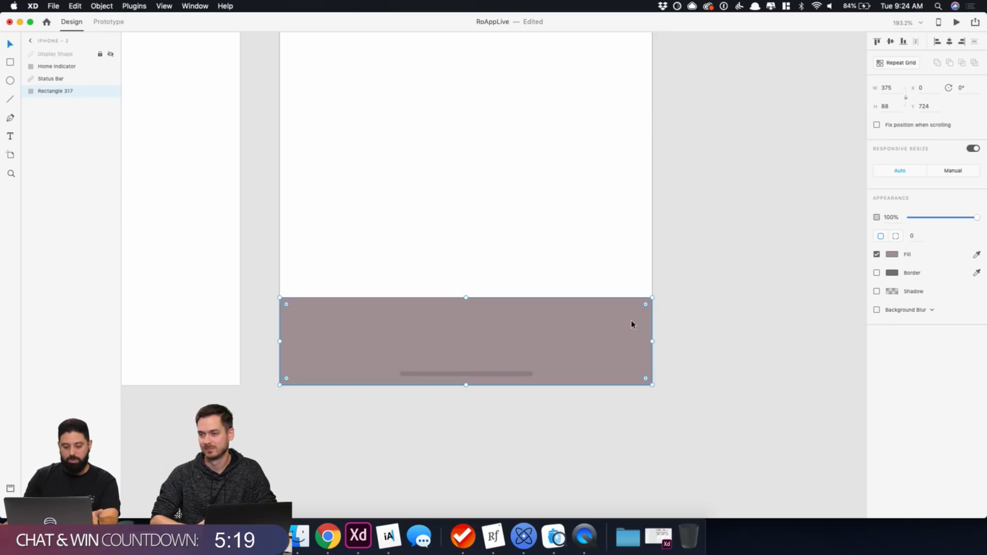
pyautogui.click(678, 280)
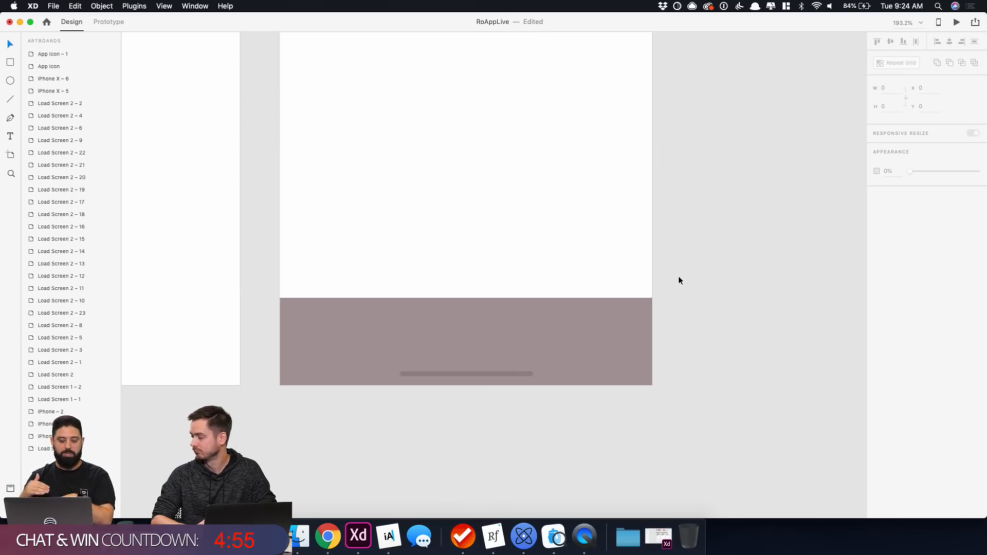
# Duplicate the gray bottom bar rectangle in place and set the copy's height to 1 as a divider line.
pyautogui.click(569, 330)
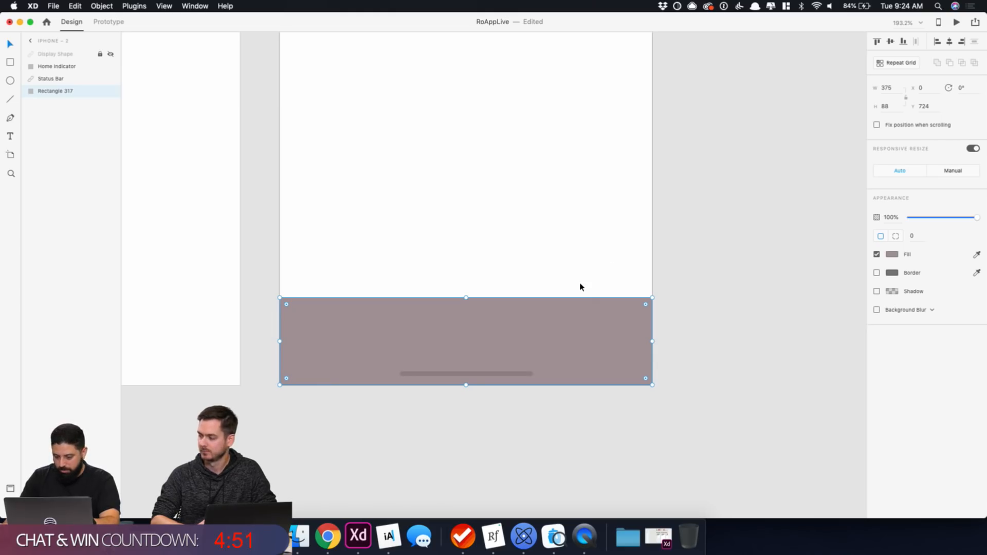
pyautogui.press('super+d')
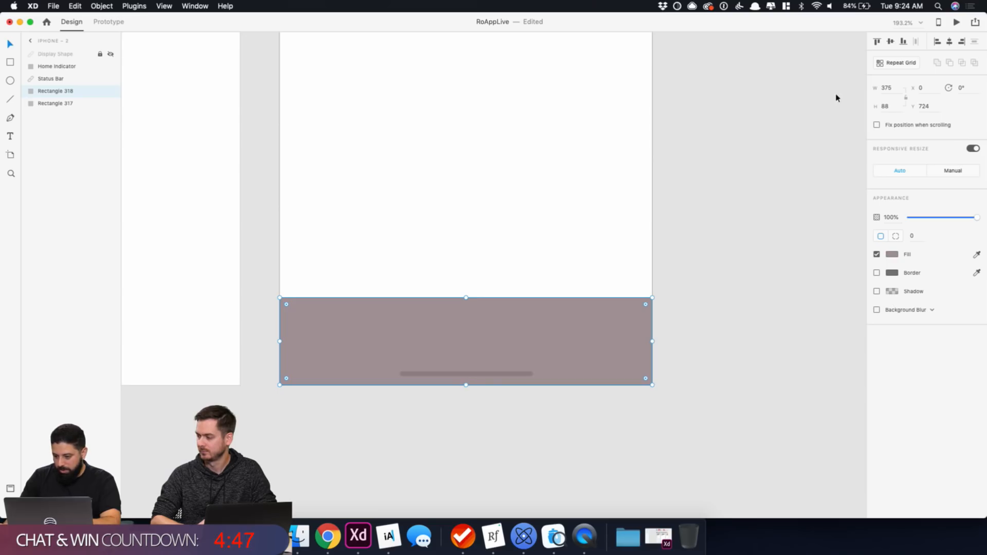
pyautogui.click(893, 104)
pyautogui.write('1')
pyautogui.press('Return')
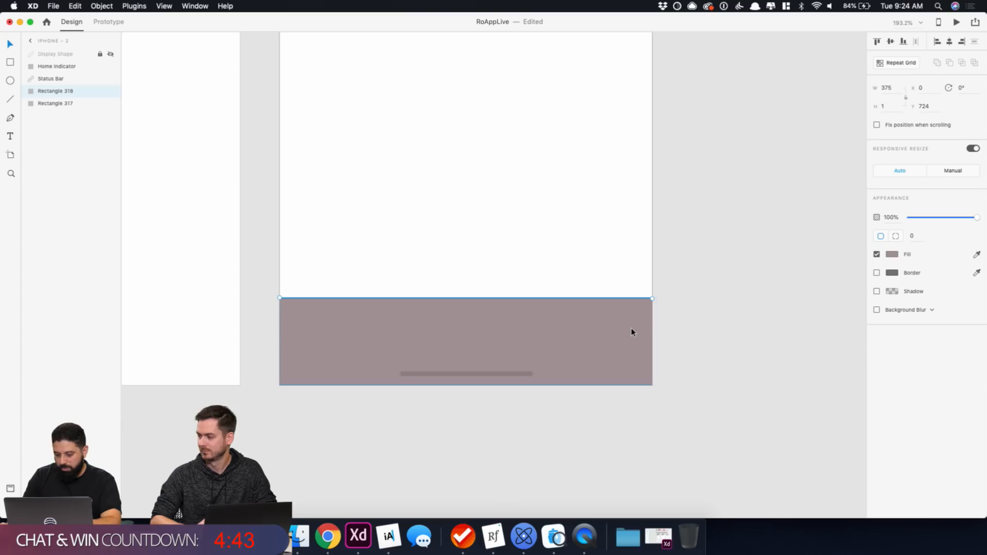
# Fill the 88-high bottom bar rectangle with the saved white swatch #FFFFFF.
pyautogui.click(631, 330)
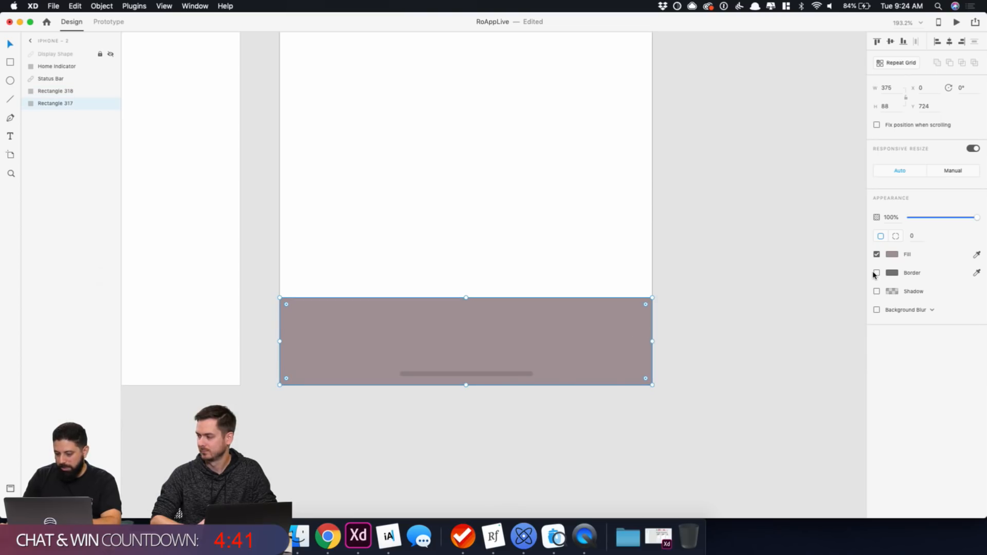
pyautogui.click(893, 255)
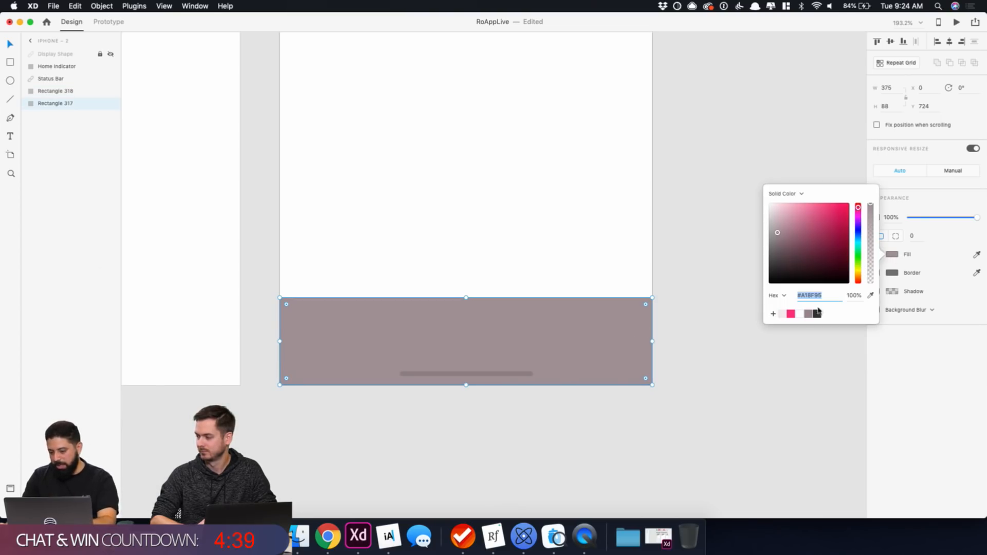
pyautogui.click(799, 314)
pyautogui.click(717, 265)
# Select the 1-high divider line along the bar's top edge and show the document's color assets.
pyautogui.click(641, 298)
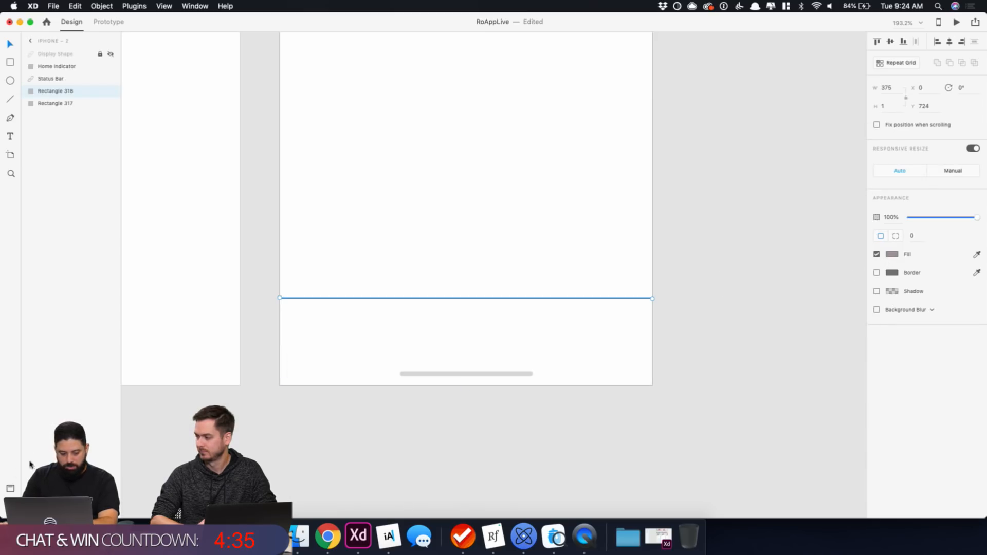
pyautogui.click(9, 488)
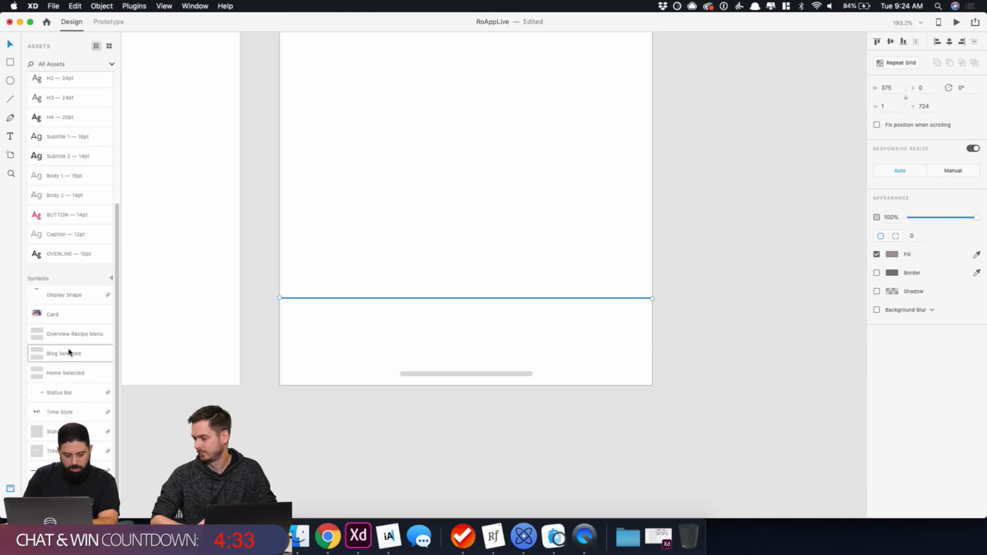
pyautogui.click(419, 184)
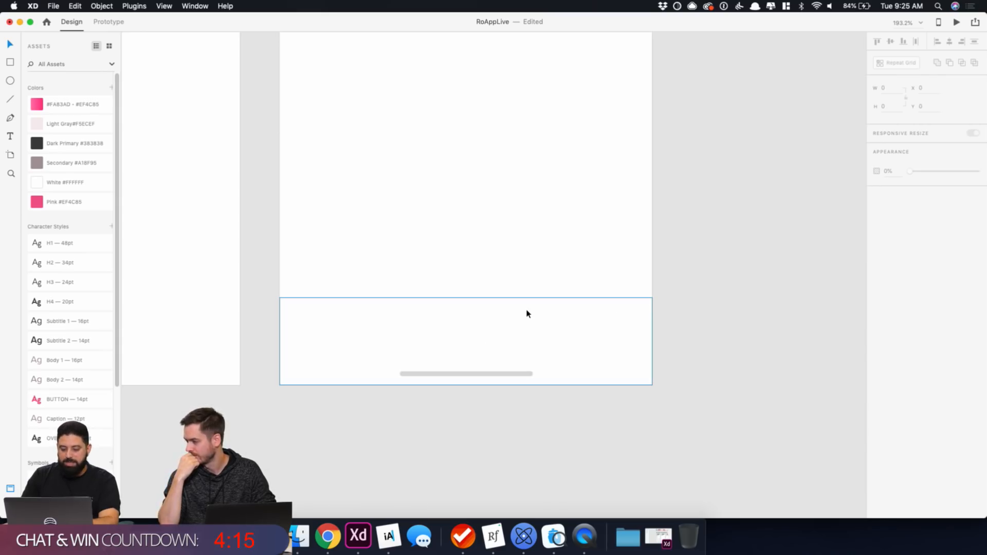
pyautogui.click(529, 323)
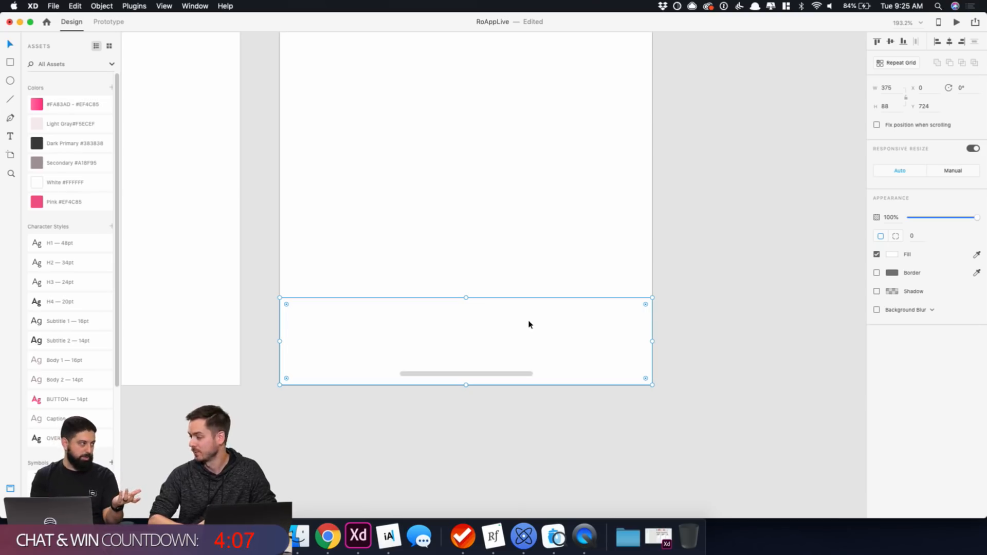
pyautogui.click(813, 316)
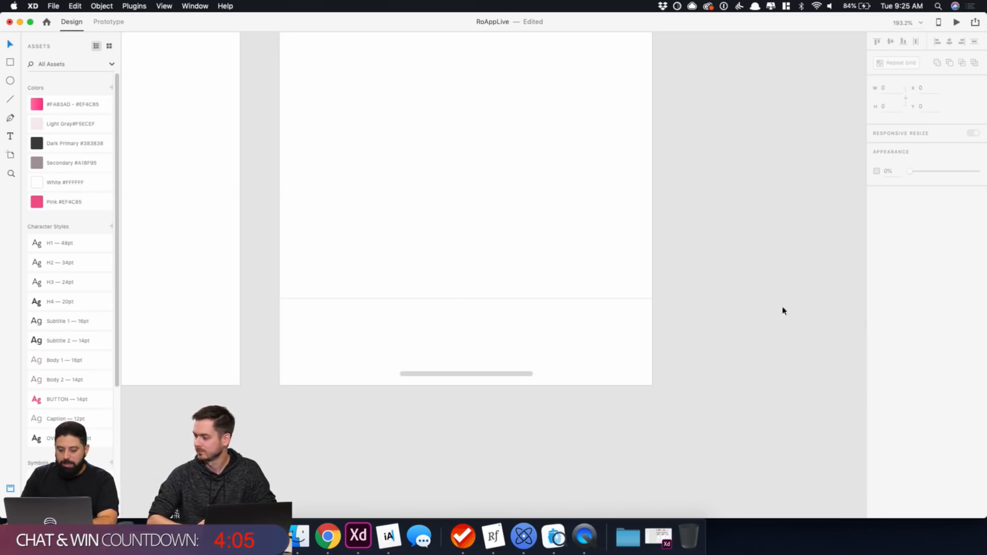
# Duplicate the white bottom bar upward to Y 606 and fill the copy with the saved pink #EF4C85.
pyautogui.moveTo(484, 342); pyautogui.dragTo(531, 239)
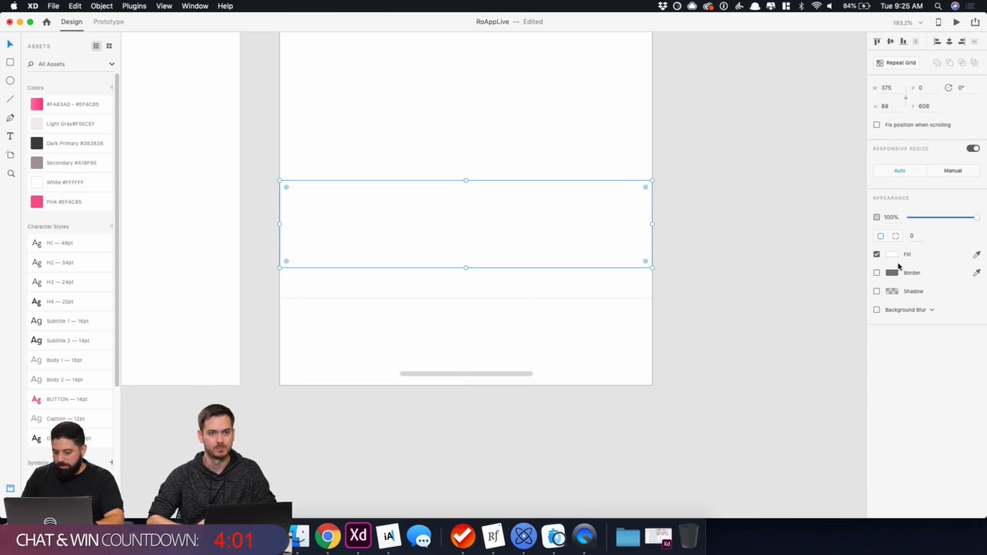
pyautogui.click(891, 254)
pyautogui.click(792, 314)
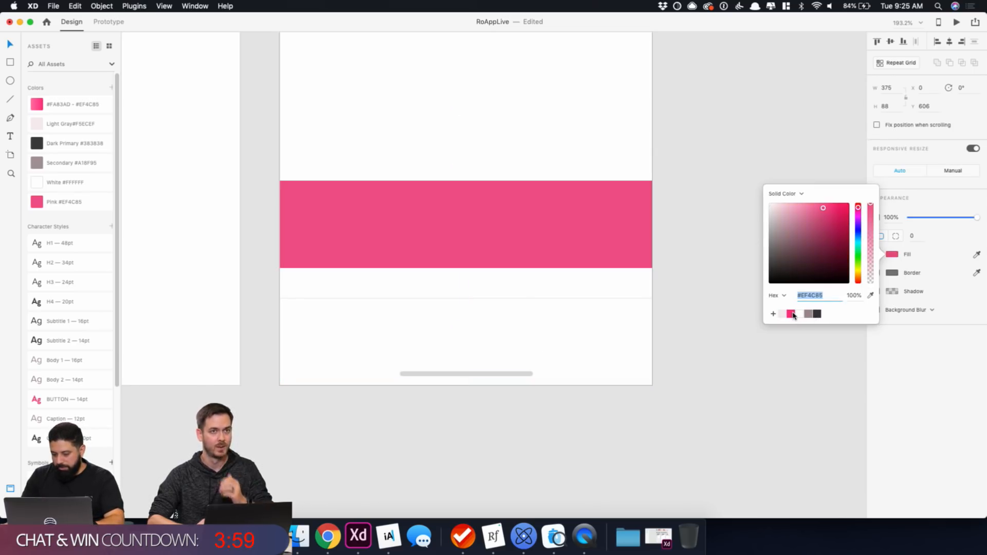
pyautogui.click(650, 228)
# Try narrowing the pink rectangle to a width of 375-48 and centering it horizontally on the artboard.
pyautogui.click(896, 88)
pyautogui.click(896, 88)
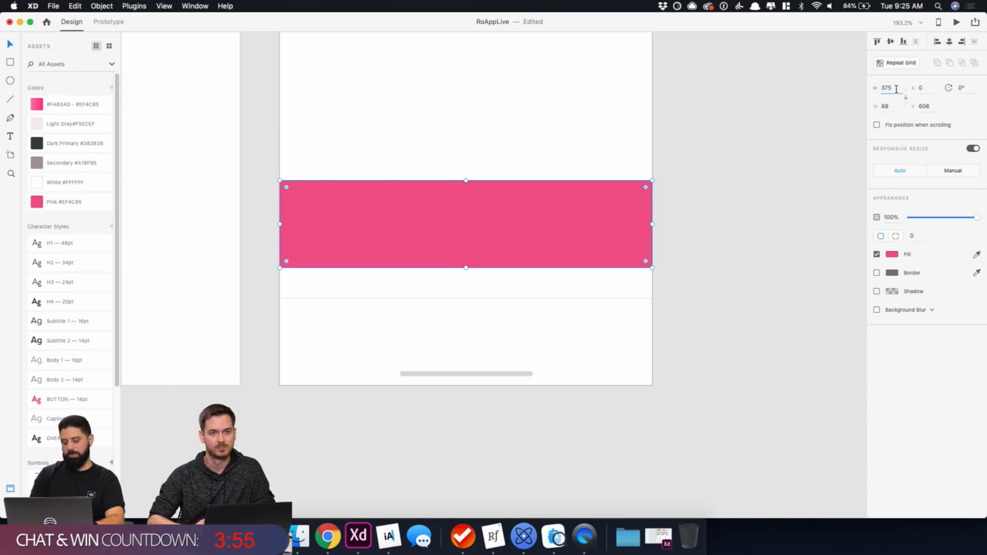
pyautogui.write('-')
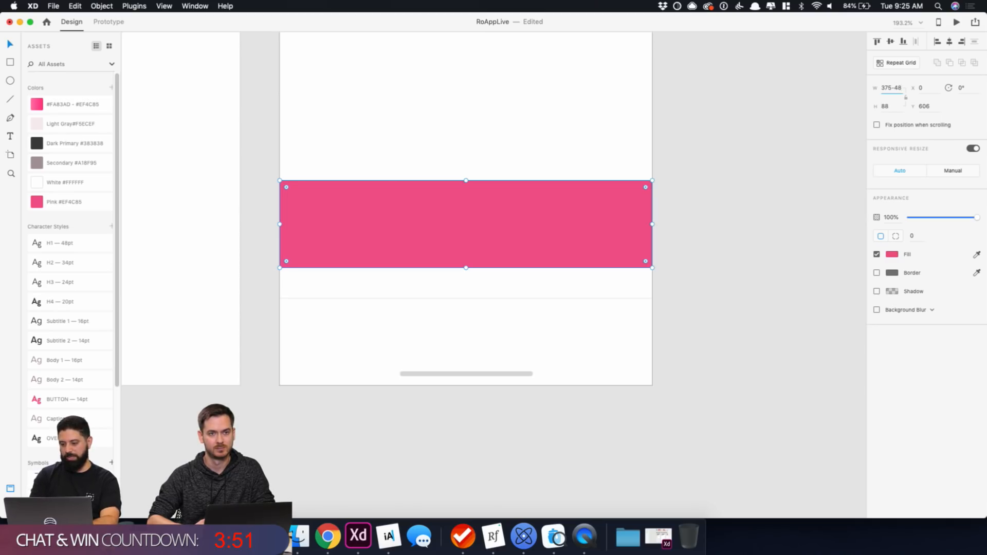
pyautogui.write('48')
pyautogui.press('Return')
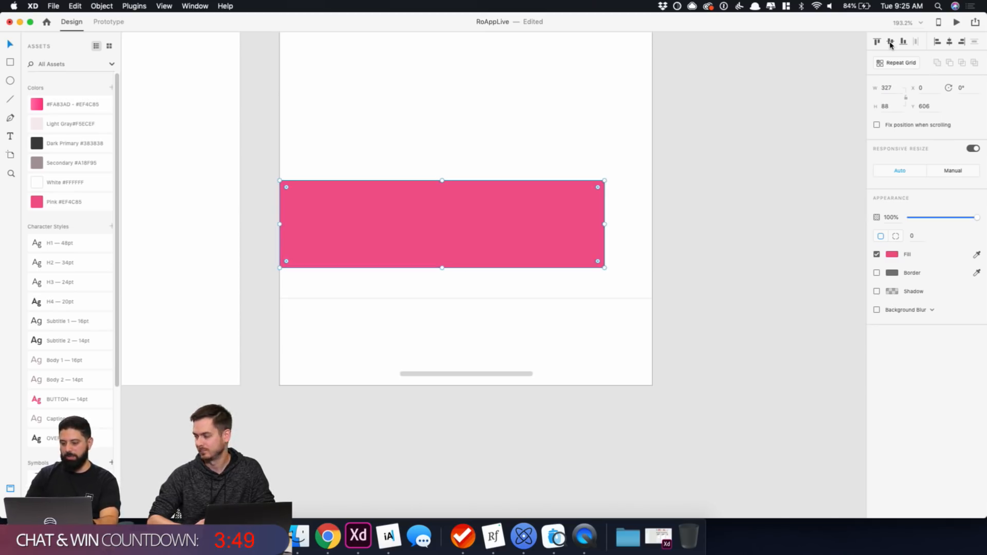
pyautogui.click(891, 43)
pyautogui.press('super+z')
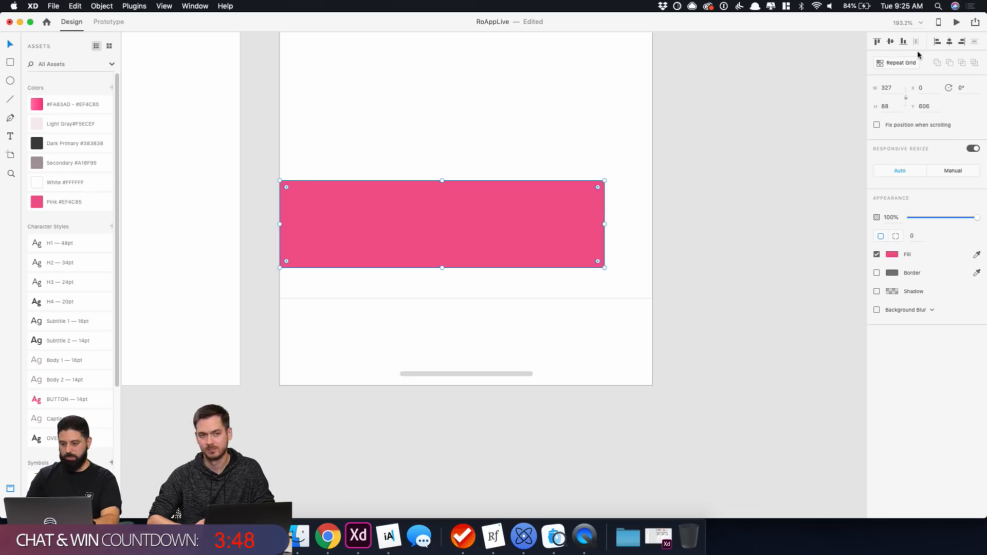
pyautogui.click(949, 42)
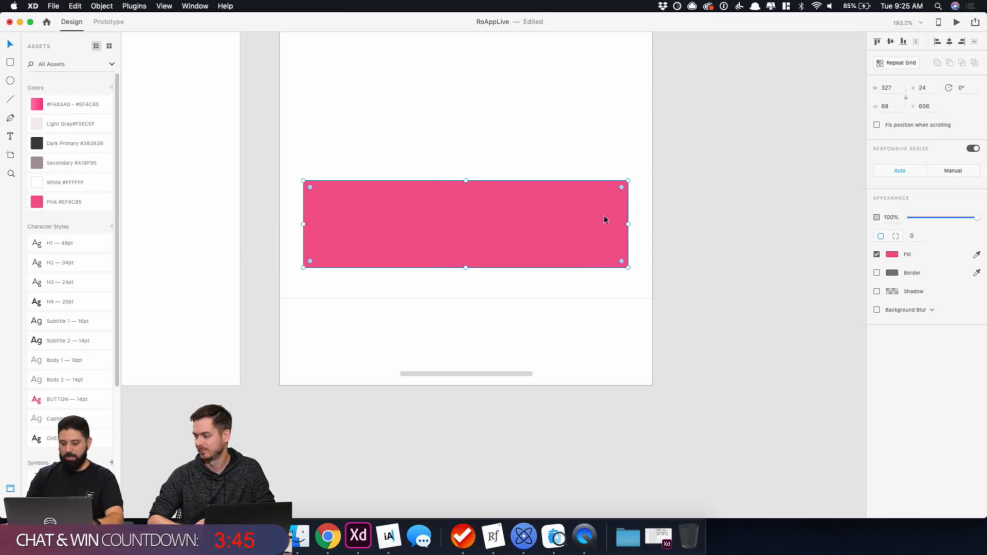
pyautogui.press('super+z')
pyautogui.press('super+z')
# Check the planned screens list in the overview of open windows and set the pink rectangle's width to 75.
pyautogui.click(896, 86)
pyautogui.press('Right')
pyautogui.hotkey('ctrl', 'Up')
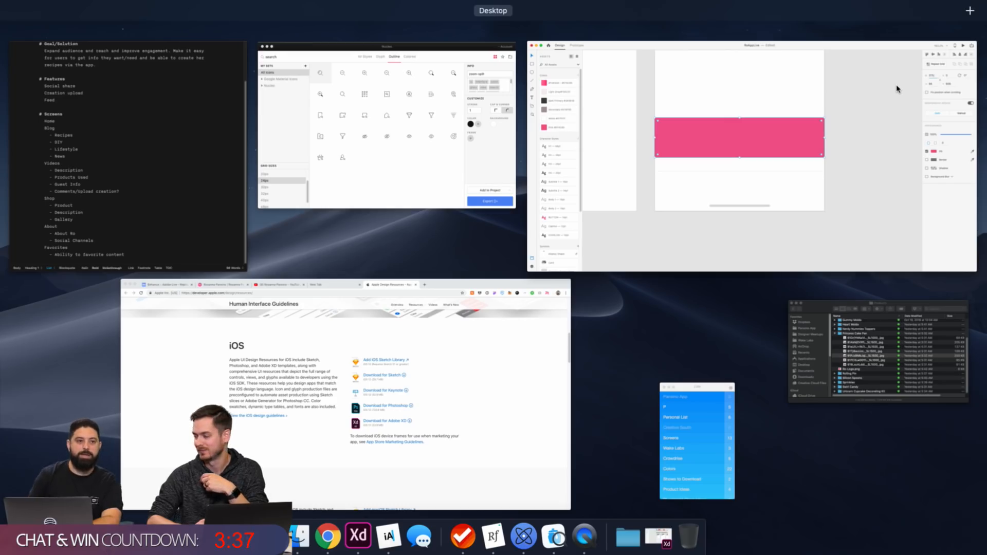
pyautogui.click(698, 171)
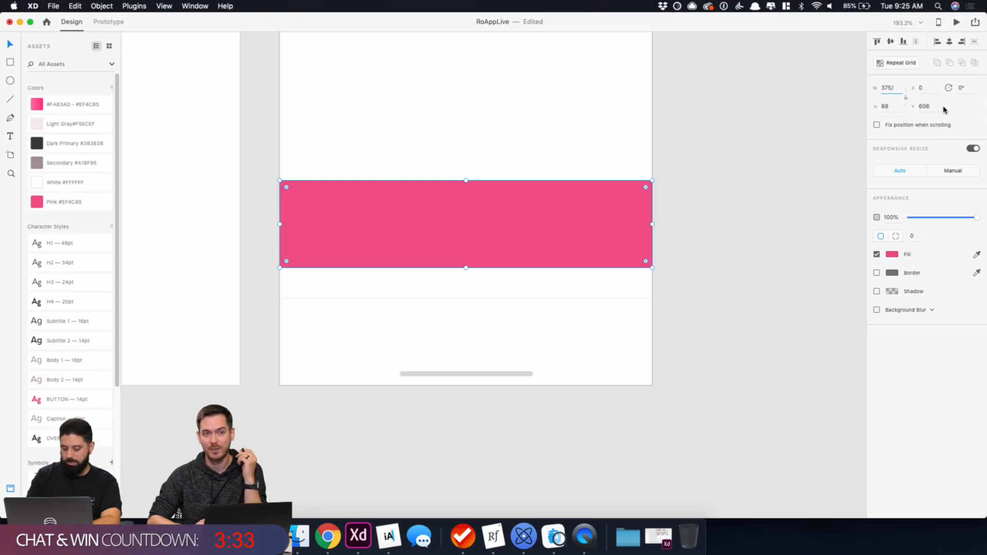
pyautogui.press('BackSpace')
pyautogui.press('BackSpace')
pyautogui.press('BackSpace')
pyautogui.write('75')
pyautogui.press('Return')
# Duplicate the 75-wide pink rectangle alongside at X 75 and fill the copy with the saved gray #A18F95.
pyautogui.moveTo(344, 211); pyautogui.dragTo(408, 205)
pyautogui.click(892, 254)
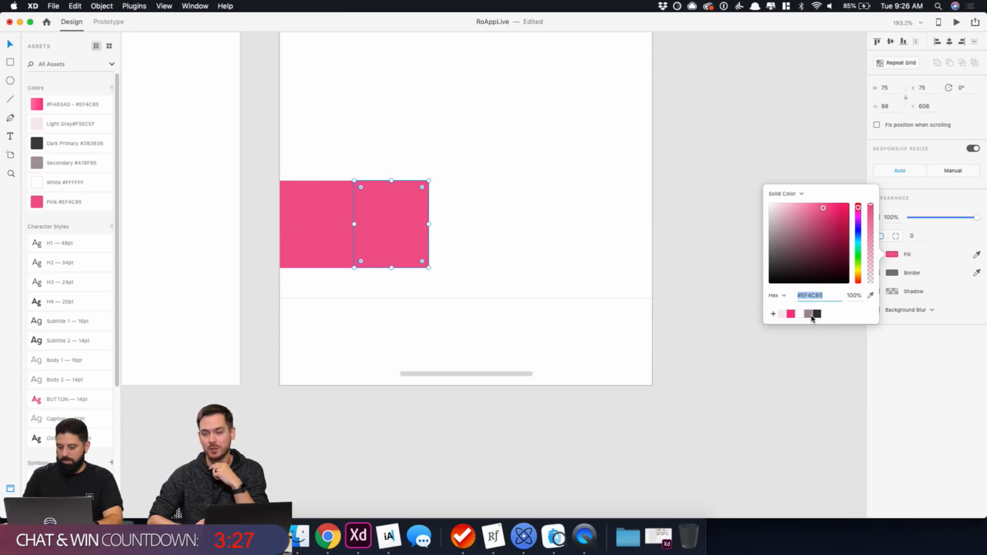
pyautogui.click(813, 313)
# Copy the pink and gray rectangles across the artboard to form five alternating 75-wide columns, ending with pink at X 300.
pyautogui.moveTo(468, 145); pyautogui.dragTo(606, 216)
pyautogui.click(451, 163)
pyautogui.click(458, 217)
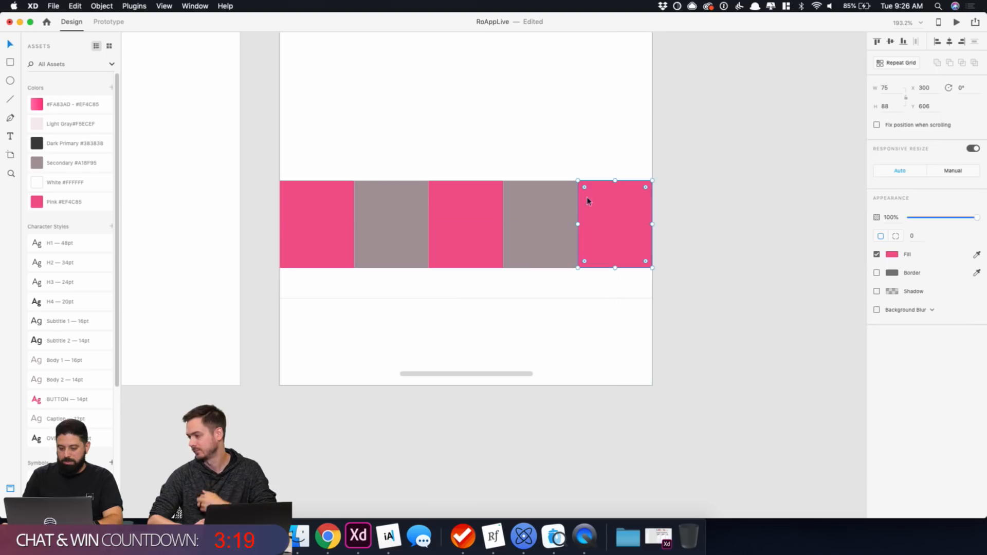
pyautogui.click(551, 158)
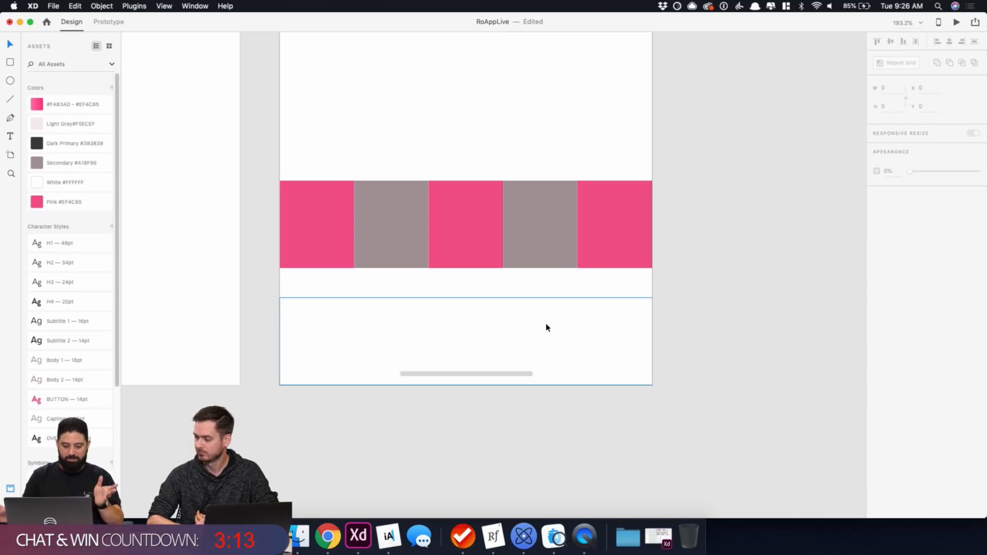
# Switch to Nucleo, search for "cupcake" and place the 24px outline cupcake icon on the XD canvas beside the artboard.
pyautogui.click(524, 536)
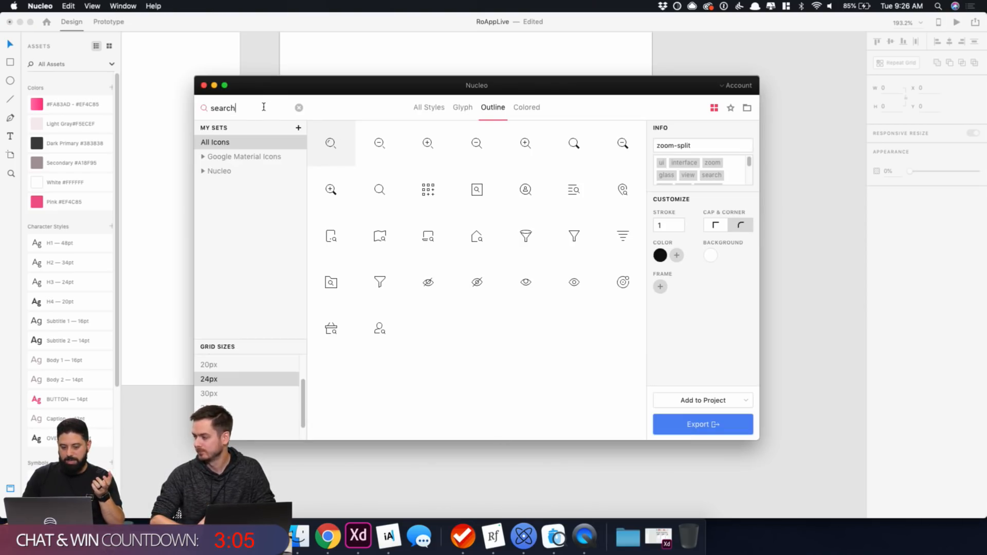
pyautogui.click(299, 109)
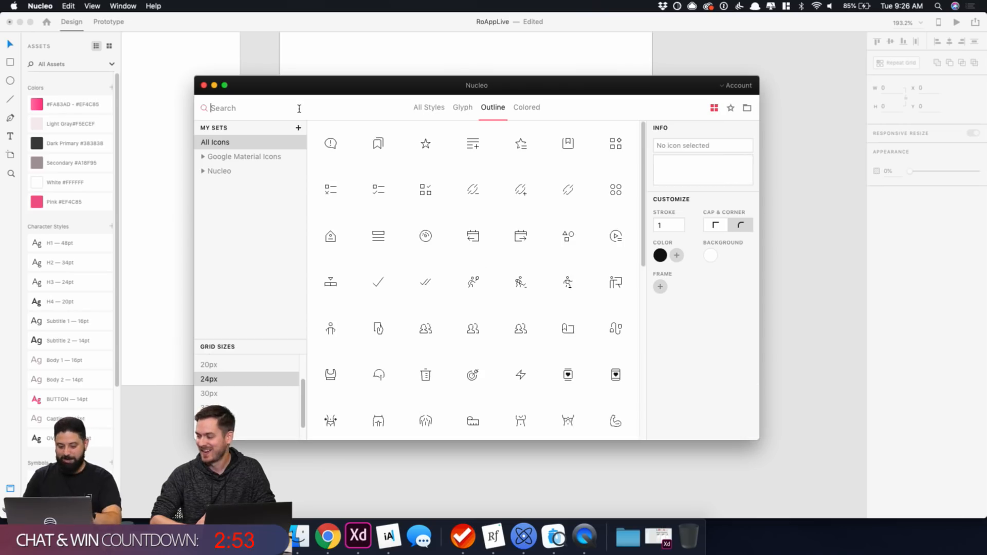
pyautogui.write('cupcake')
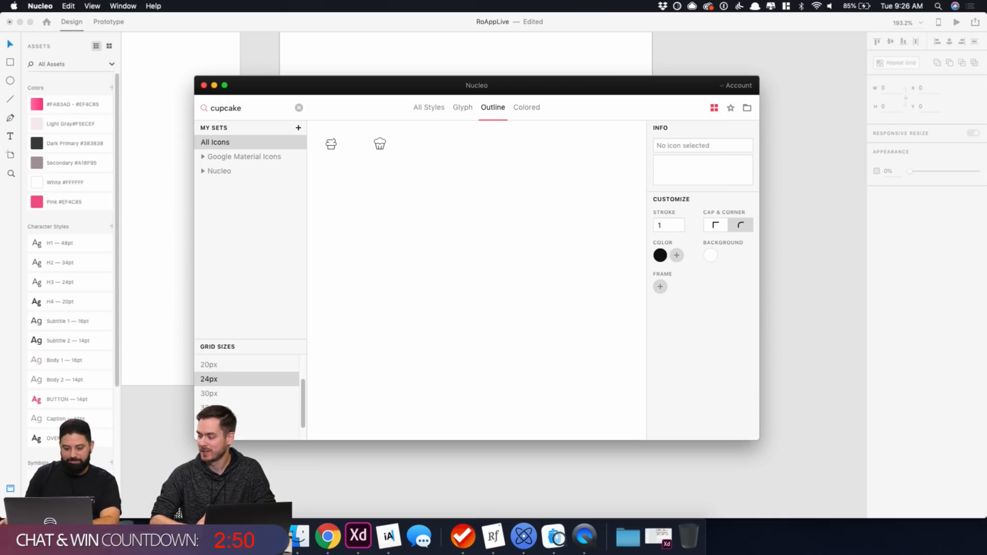
pyautogui.click(331, 144)
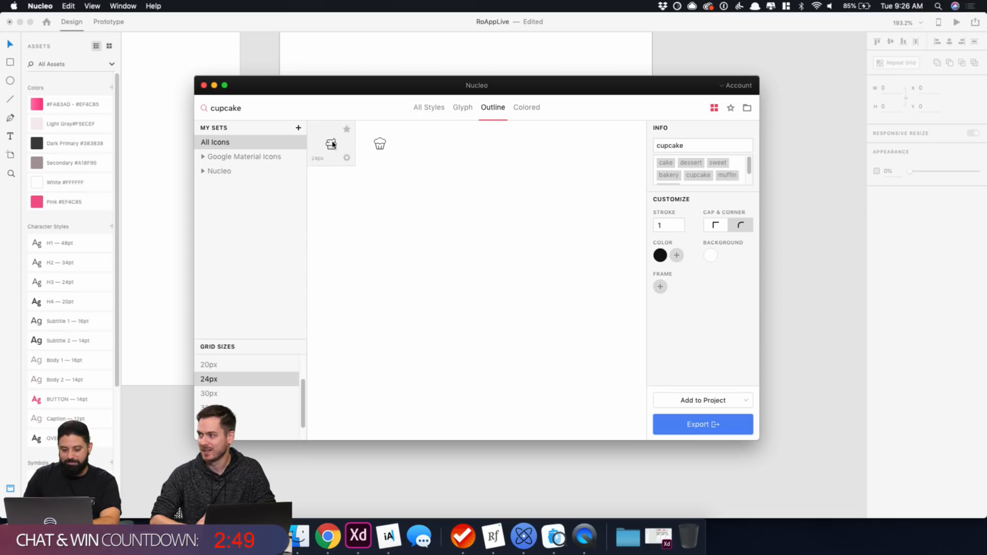
pyautogui.moveTo(785, 274); pyautogui.dragTo(784, 274)
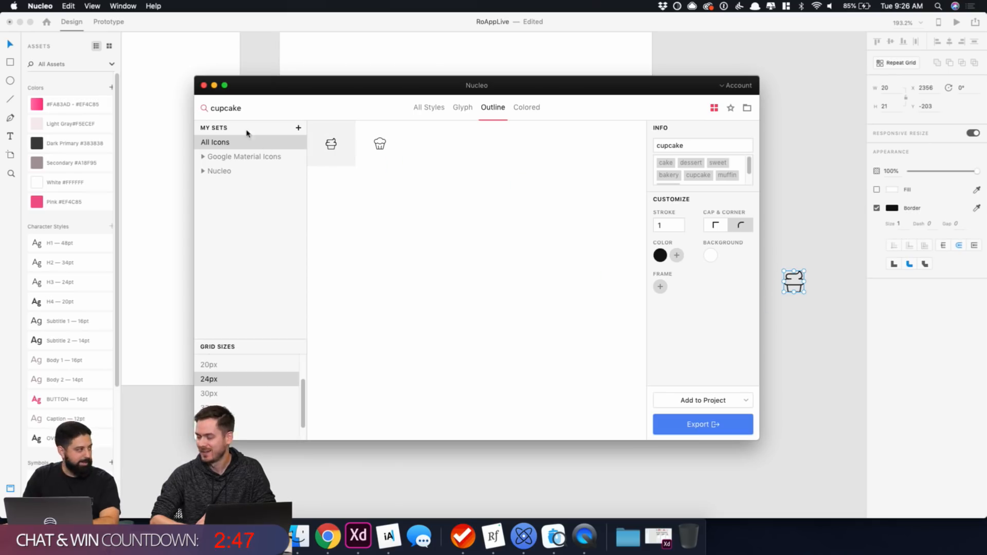
# Search the icons for "write" and place the outline pen icon on the XD canvas below the cupcake.
pyautogui.click(250, 111)
pyautogui.doubleClick(249, 111)
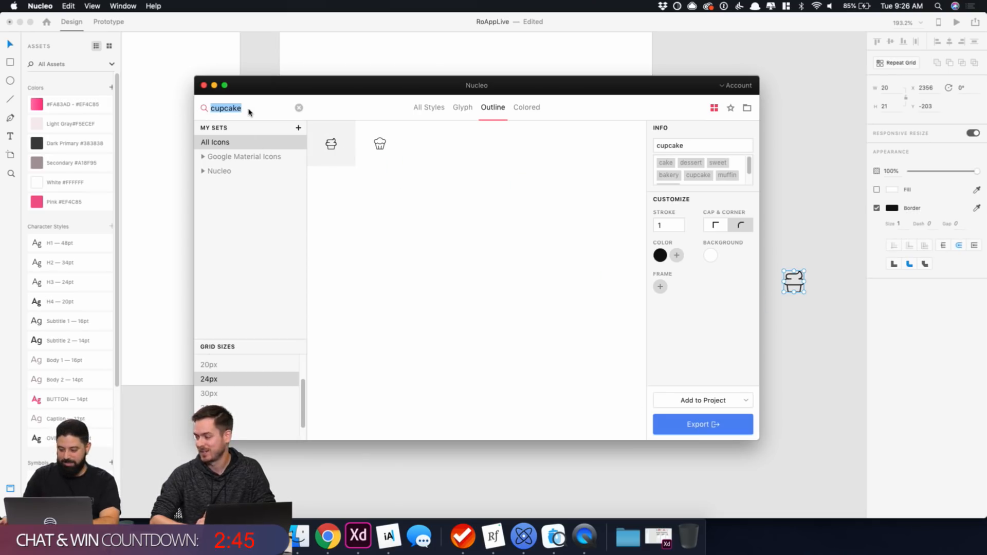
pyautogui.write('write')
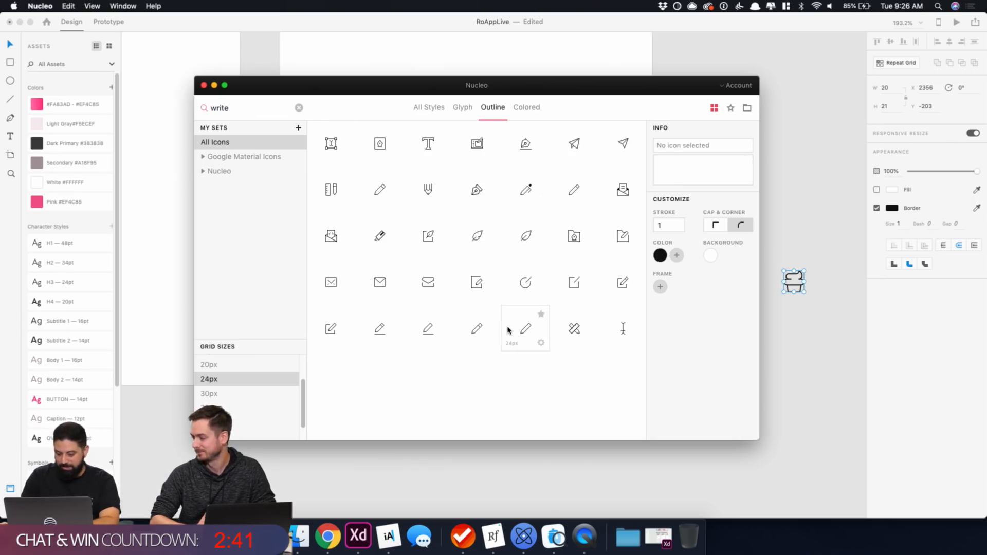
pyautogui.moveTo(476, 329); pyautogui.dragTo(792, 323)
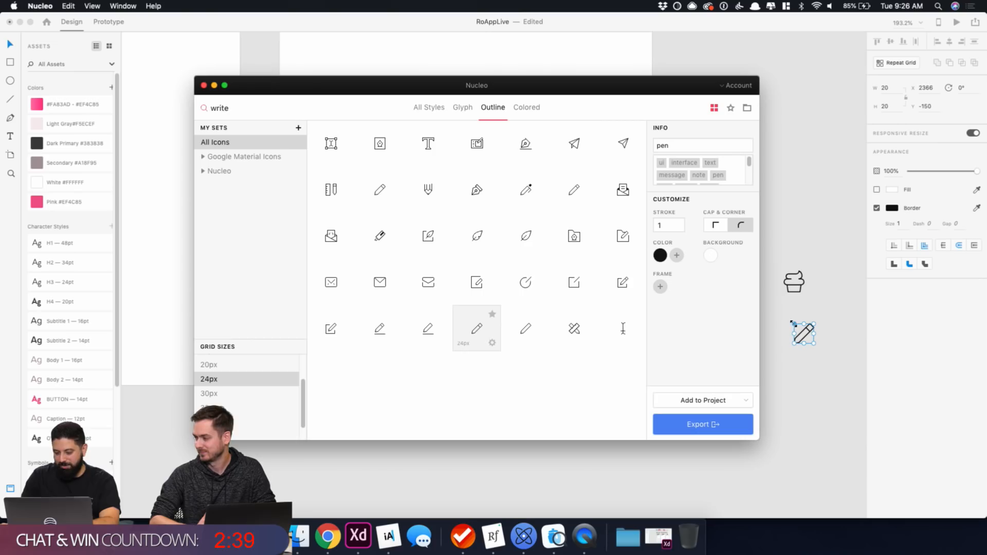
# Search the icons for "play" and place the circled play icon circle-right-09 on the XD canvas below the pen.
pyautogui.click(299, 108)
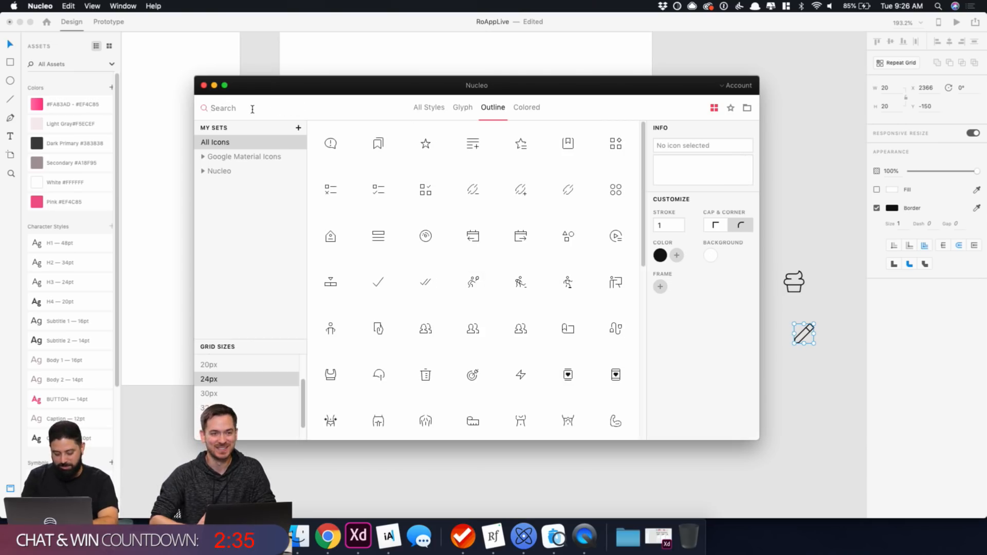
pyautogui.write('play')
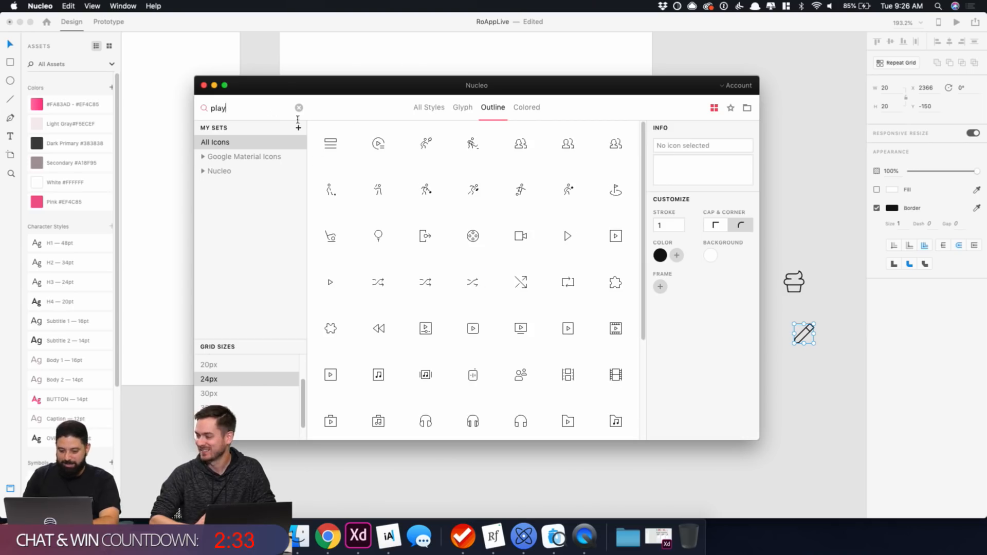
pyautogui.scroll(-5, 422, 229)
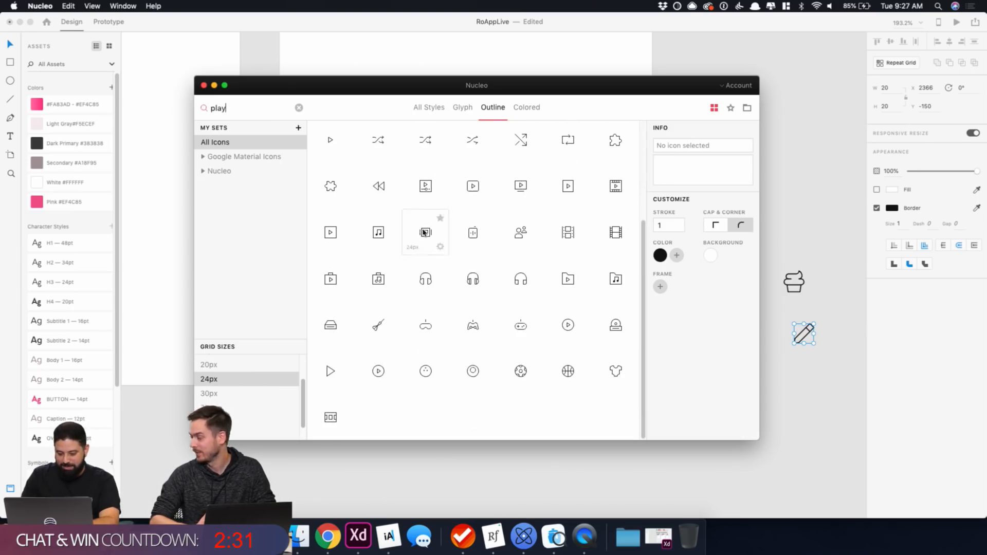
pyautogui.moveTo(561, 319); pyautogui.dragTo(815, 386)
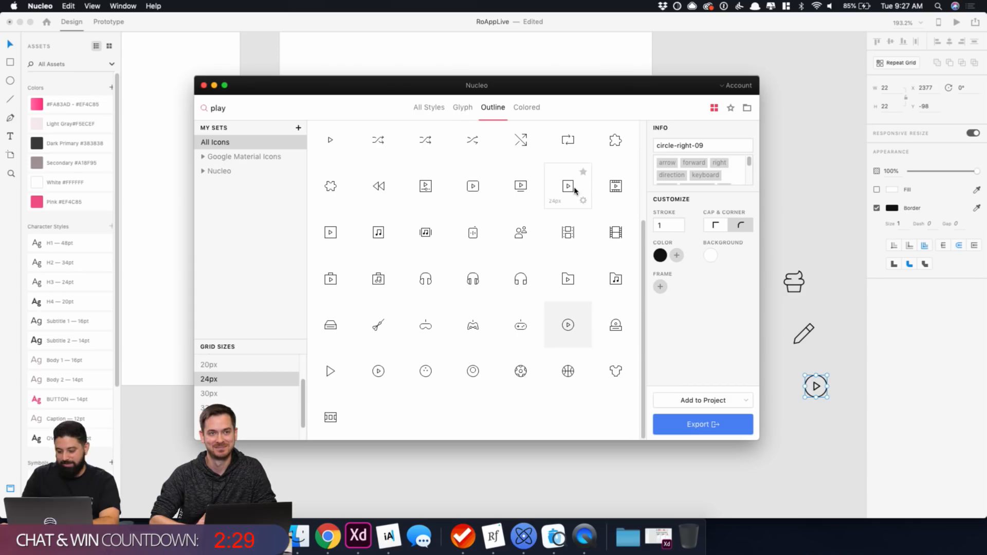
# Search the icons for "shop bag" and place the outline shopping-bag icon on the XD canvas beside the pen.
pyautogui.click(233, 109)
pyautogui.press('super+a')
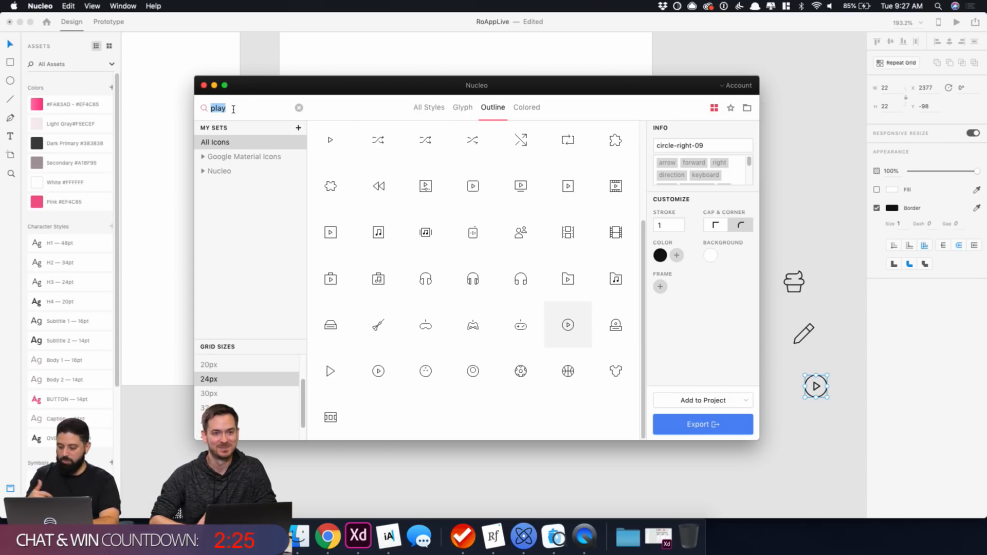
pyautogui.write('shop')
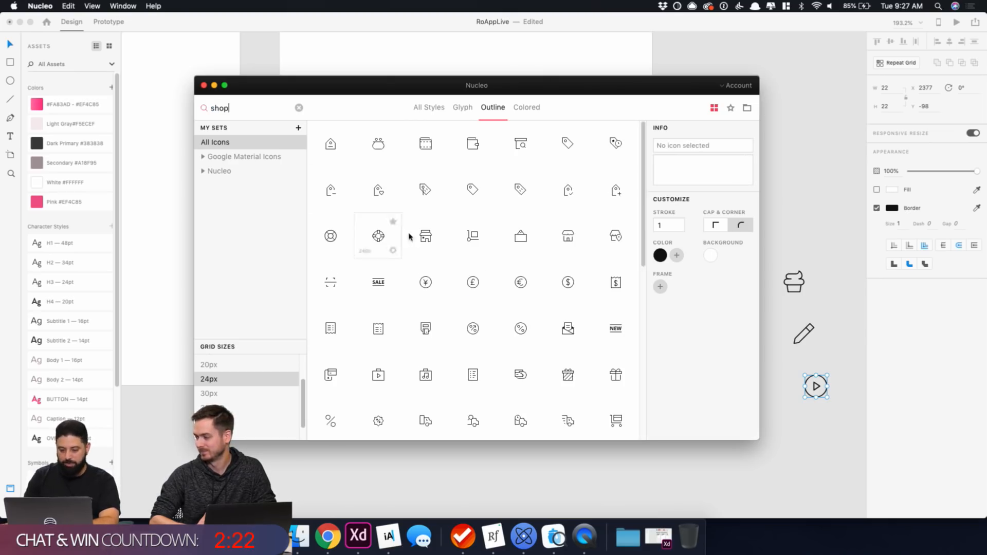
pyautogui.scroll(-5, 409, 237)
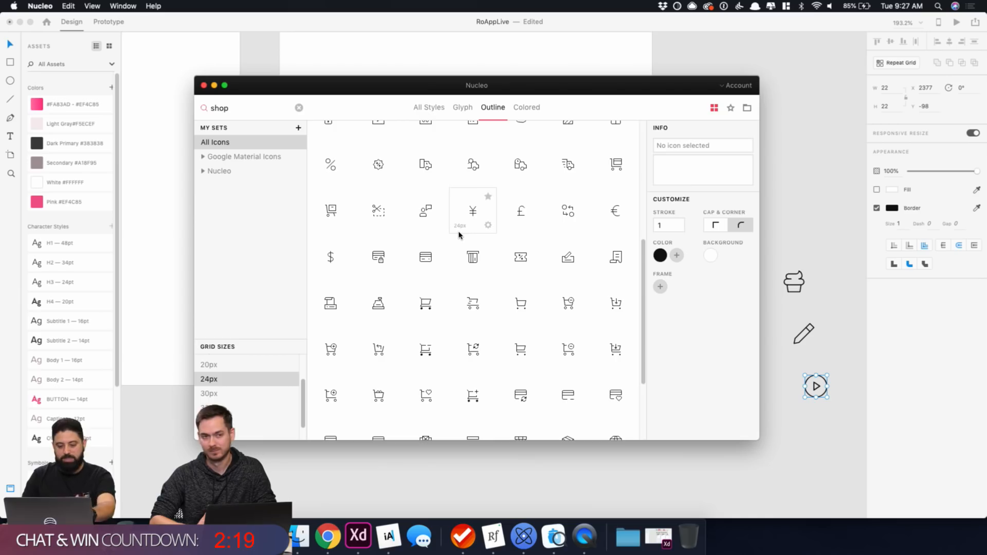
pyautogui.scroll(-5, 459, 236)
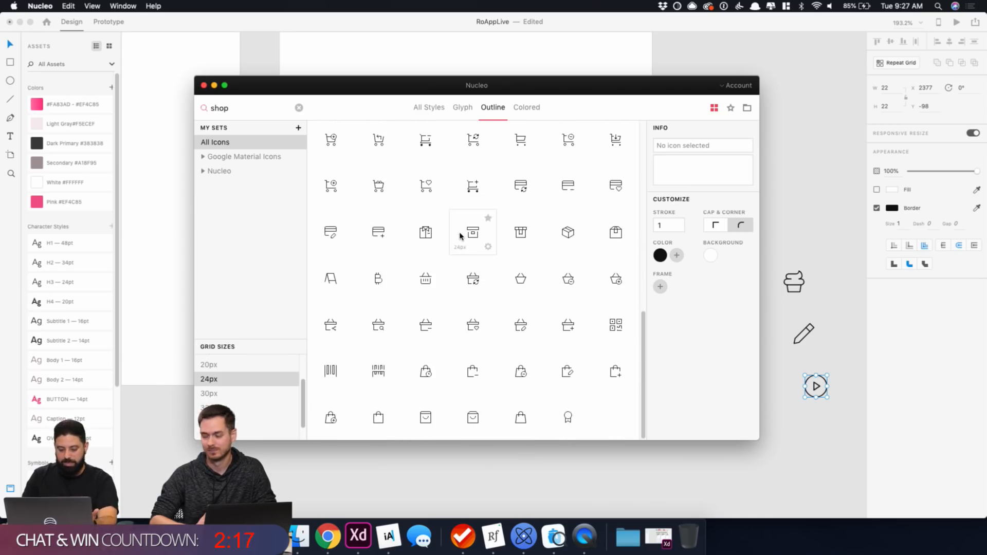
pyautogui.write('bag')
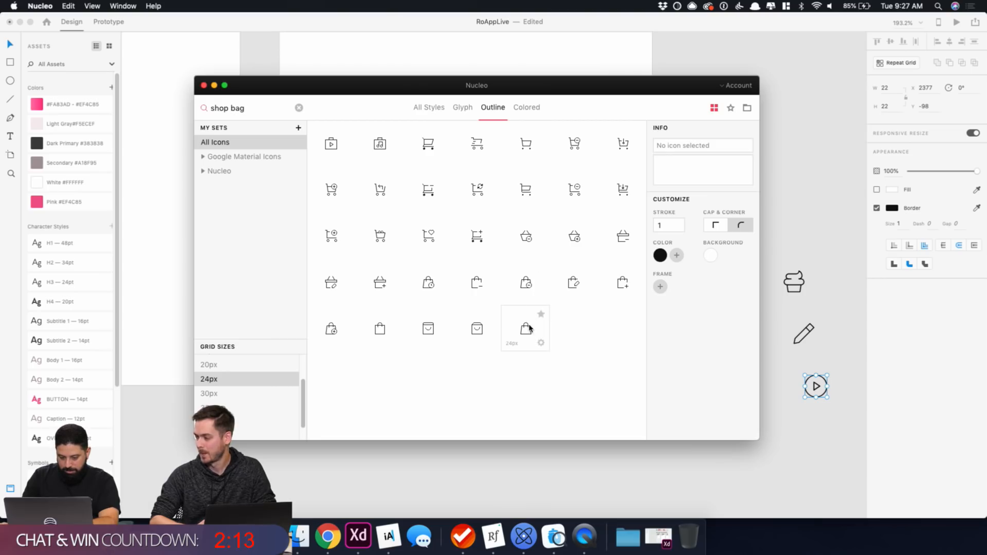
pyautogui.moveTo(529, 331); pyautogui.dragTo(839, 316)
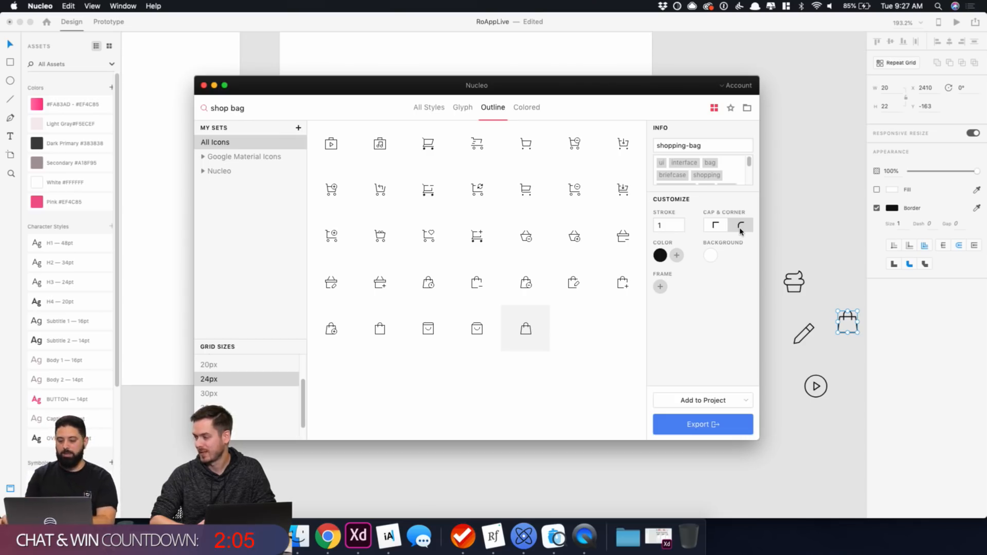
# Search the icons for "heart", place the outline heart-2 icon on the XD canvas below the play icon, and close Nucleo.
pyautogui.click(260, 108)
pyautogui.press('super+a')
pyautogui.write('heart')
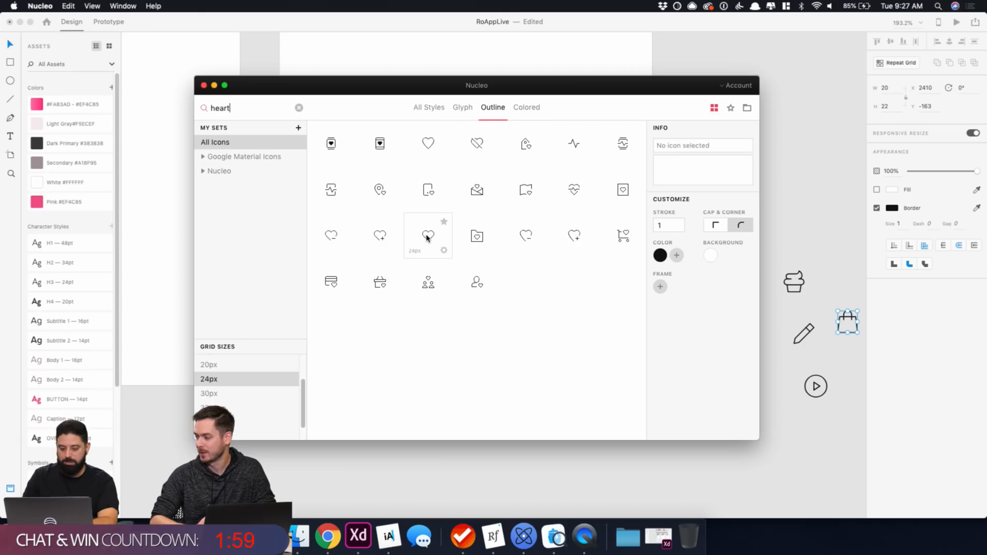
pyautogui.moveTo(428, 238); pyautogui.dragTo(806, 420)
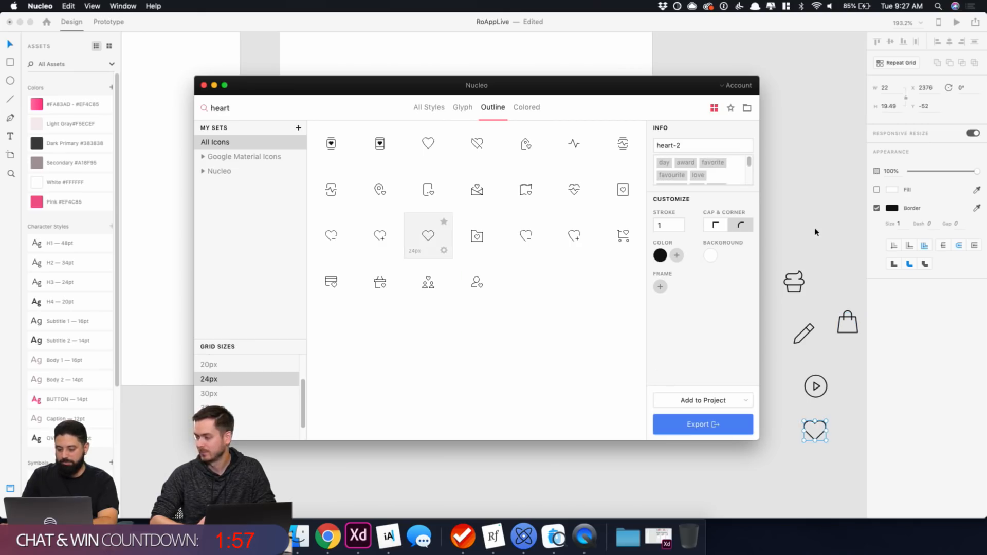
pyautogui.click(204, 85)
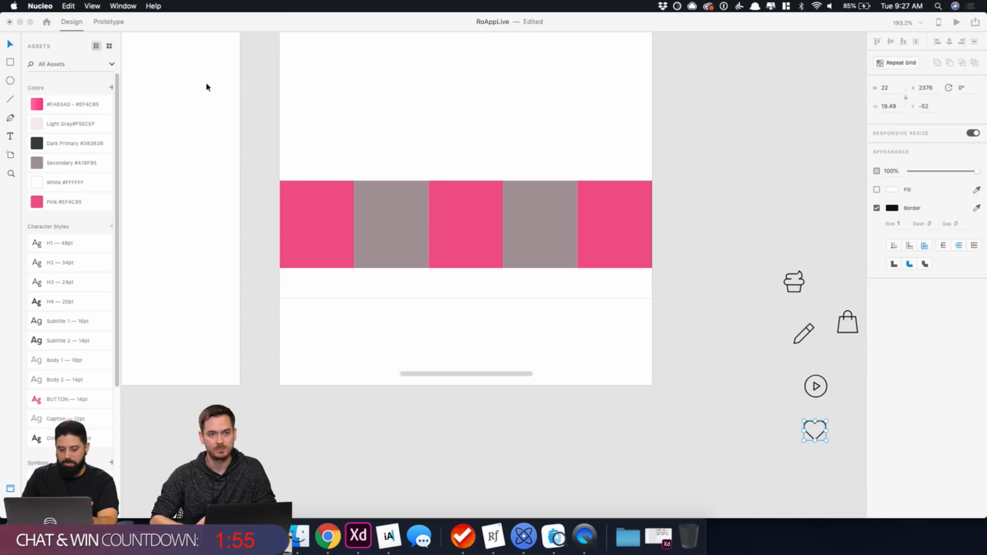
# Move the cupcake, pen, play, shopping bag and heart icons into the bottom navigation bar, one beneath each colored column in that order.
pyautogui.click(779, 220)
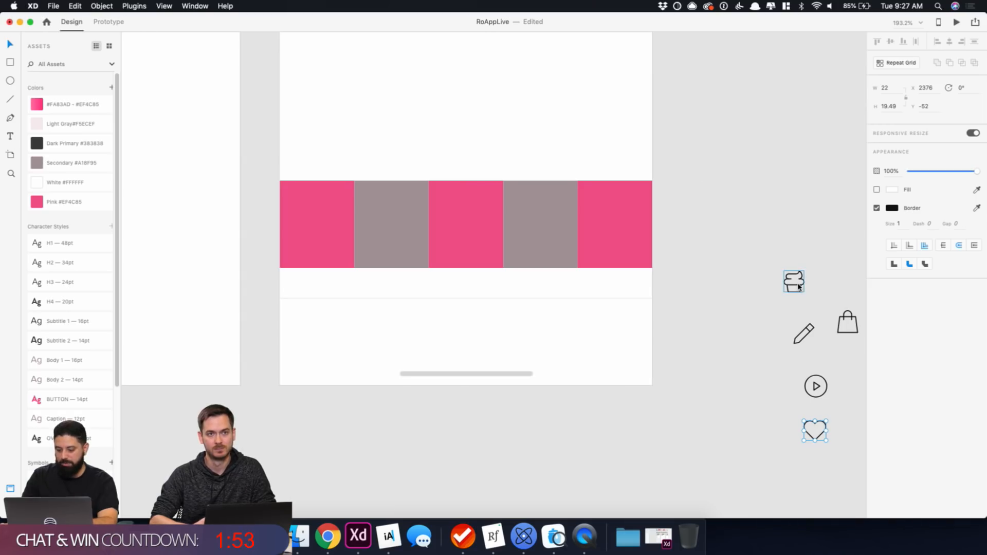
pyautogui.moveTo(799, 288); pyautogui.dragTo(323, 326)
pyautogui.moveTo(808, 337)
pyautogui.mouseDown()
pyautogui.moveTo(670, 322)
pyautogui.moveTo(400, 325)
pyautogui.mouseUp()
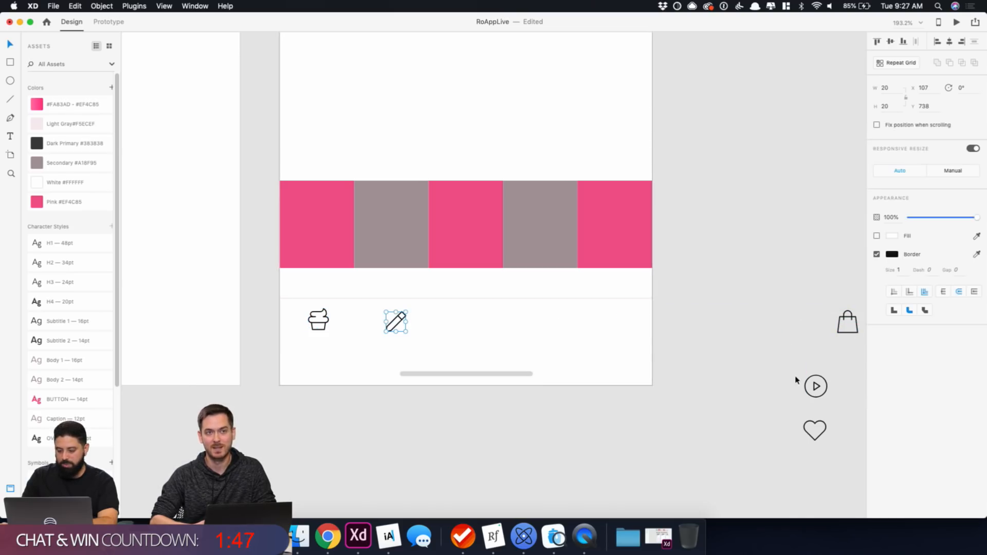
pyautogui.moveTo(815, 385); pyautogui.dragTo(468, 323)
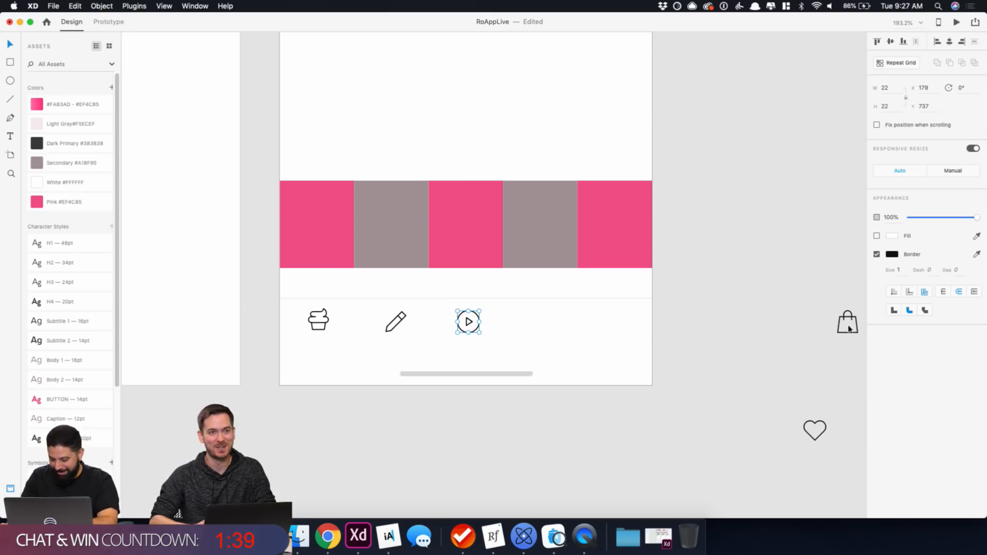
pyautogui.moveTo(850, 333); pyautogui.dragTo(543, 331)
pyautogui.moveTo(810, 438); pyautogui.dragTo(612, 329)
# Switch to IconJar, compare the Streamline 3.0 Bold, Regular and Light icon sets, and close its window.
pyautogui.click(555, 535)
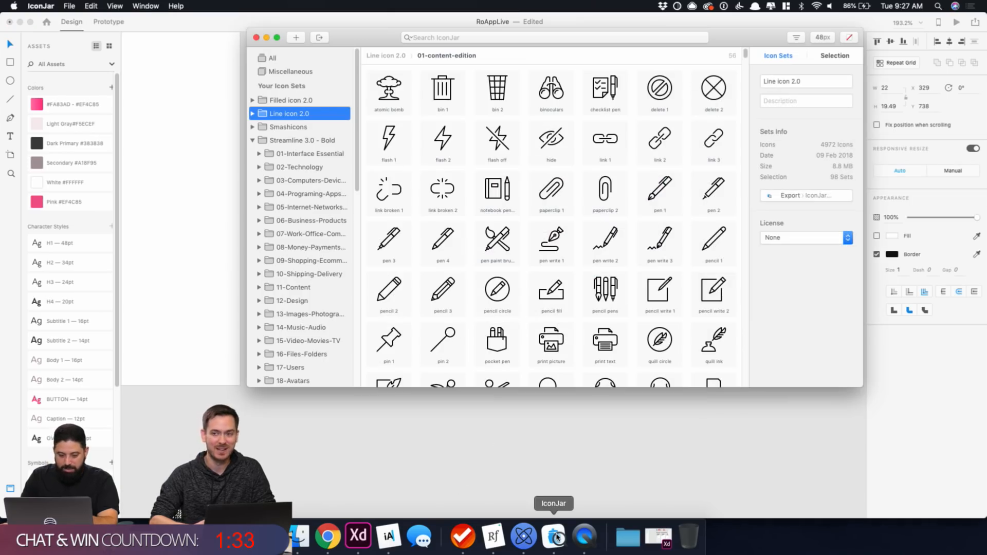
pyautogui.click(252, 140)
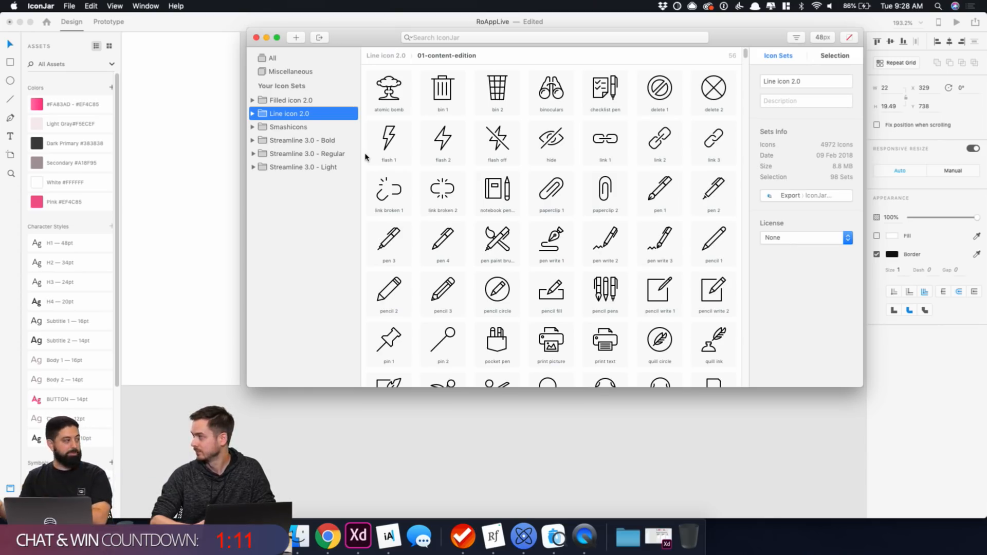
pyautogui.click(327, 141)
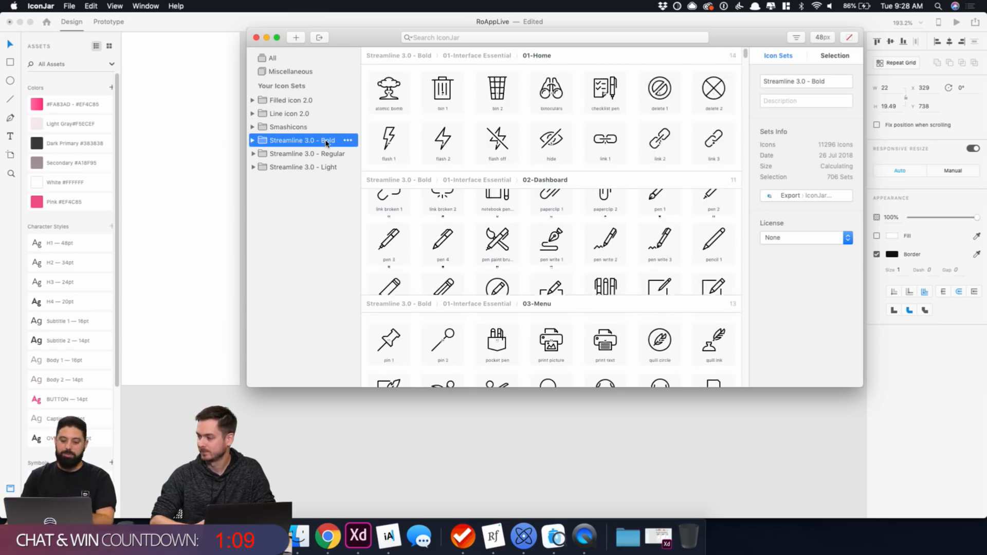
pyautogui.click(307, 154)
pyautogui.click(292, 169)
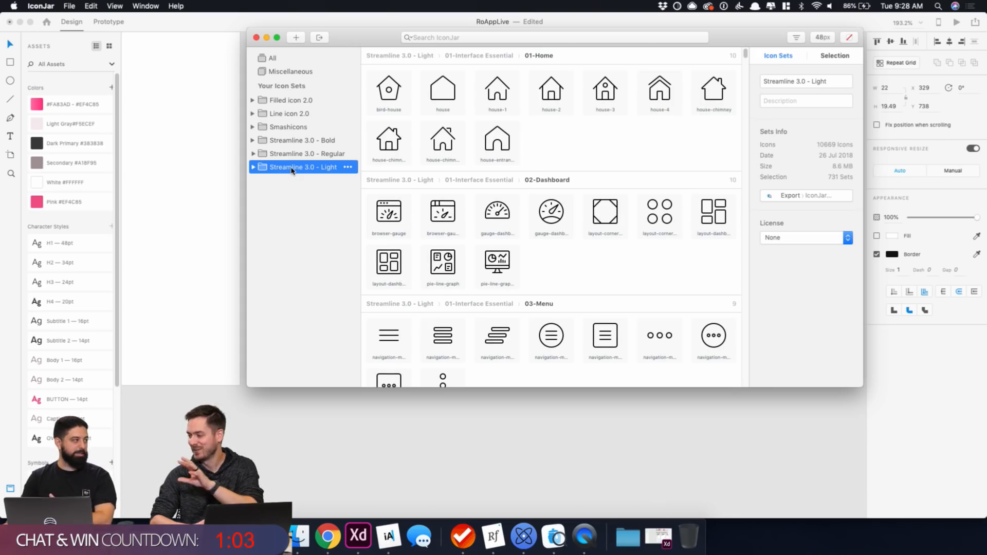
pyautogui.click(297, 155)
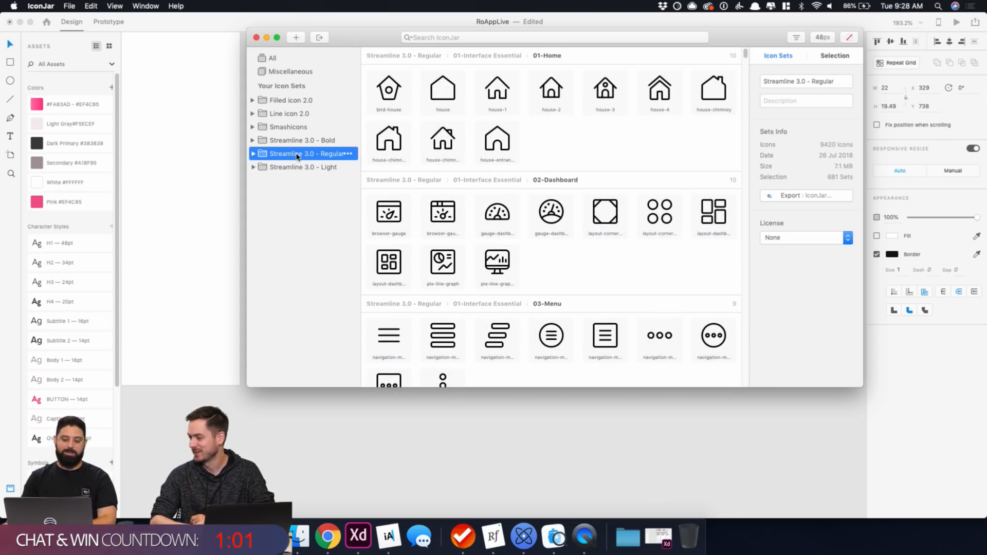
pyautogui.click(257, 38)
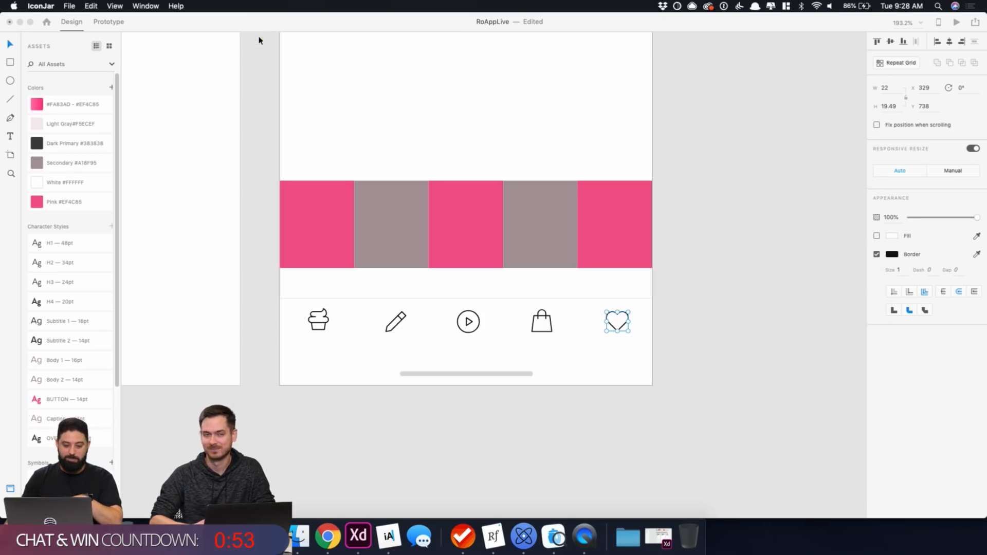
# Set the border color of all five navigation bar icons to the secondary gray #A18F95.
pyautogui.click(713, 190)
pyautogui.moveTo(707, 301); pyautogui.dragTo(286, 343)
pyautogui.doubleClick(344, 367)
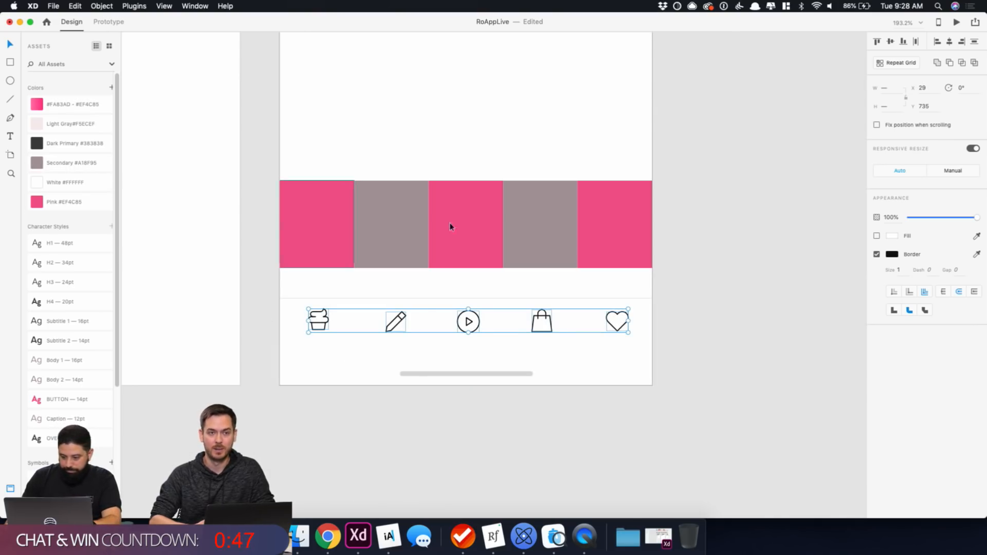
pyautogui.click(893, 255)
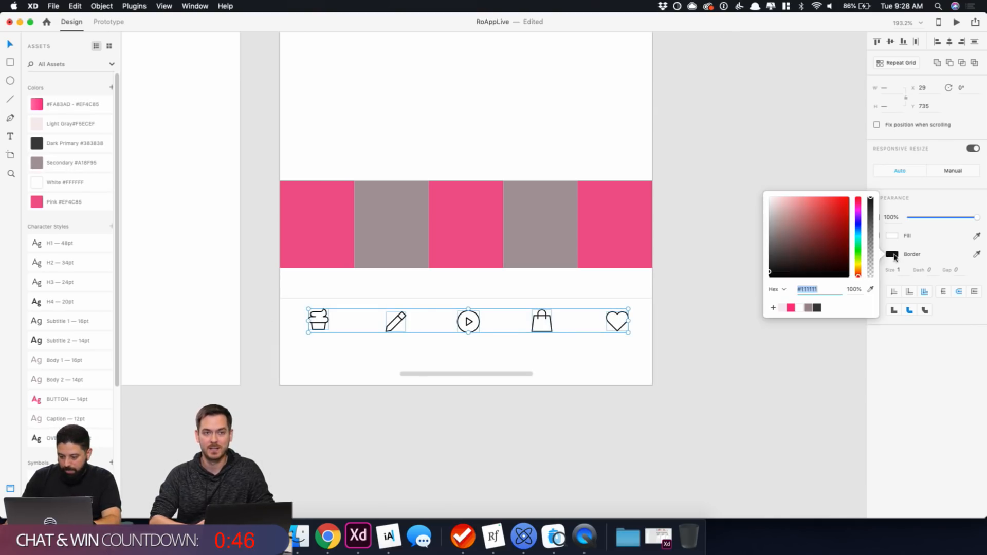
pyautogui.click(808, 308)
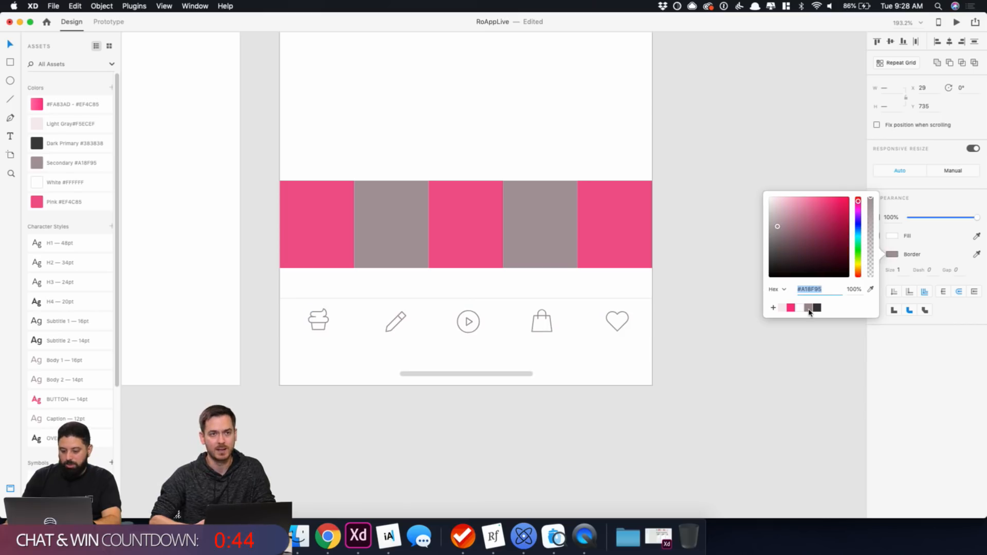
pyautogui.click(798, 337)
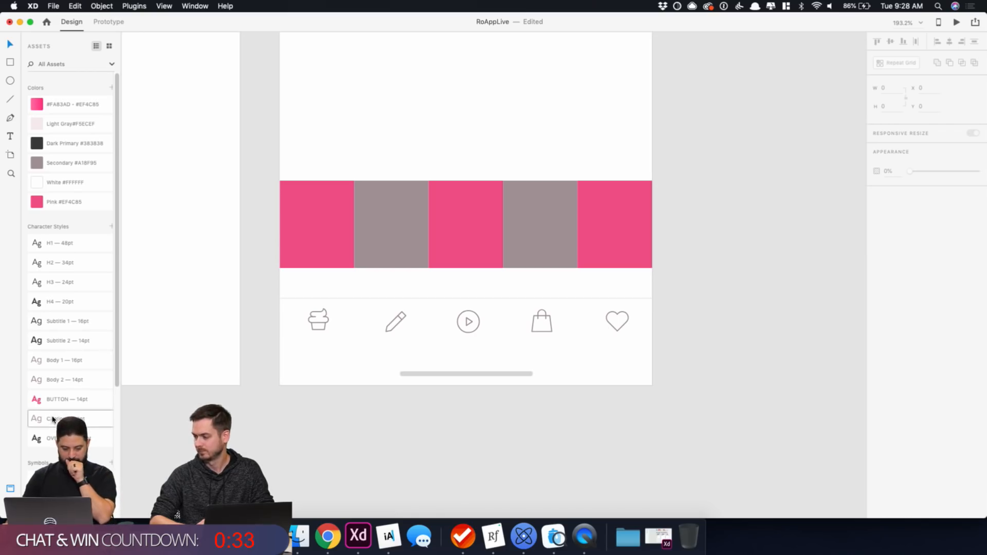
# Add the placeholder text "Asdasd" in the 12pt Caption style beneath the cupcake icon at X 17, Y 771.
pyautogui.press('t')
pyautogui.click(311, 353)
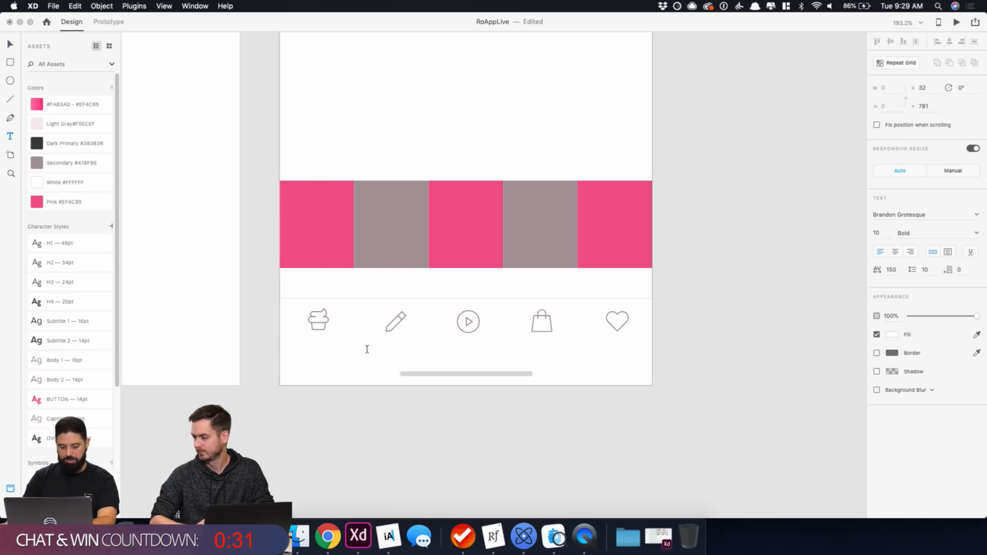
pyautogui.write('Cakes')
pyautogui.press('Escape')
pyautogui.click(70, 418)
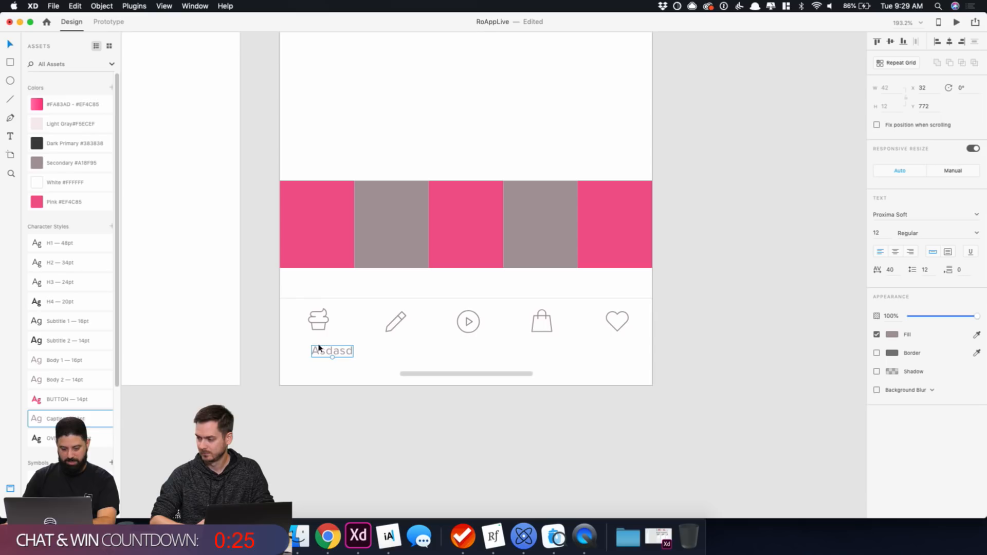
pyautogui.moveTo(337, 354); pyautogui.dragTo(323, 330)
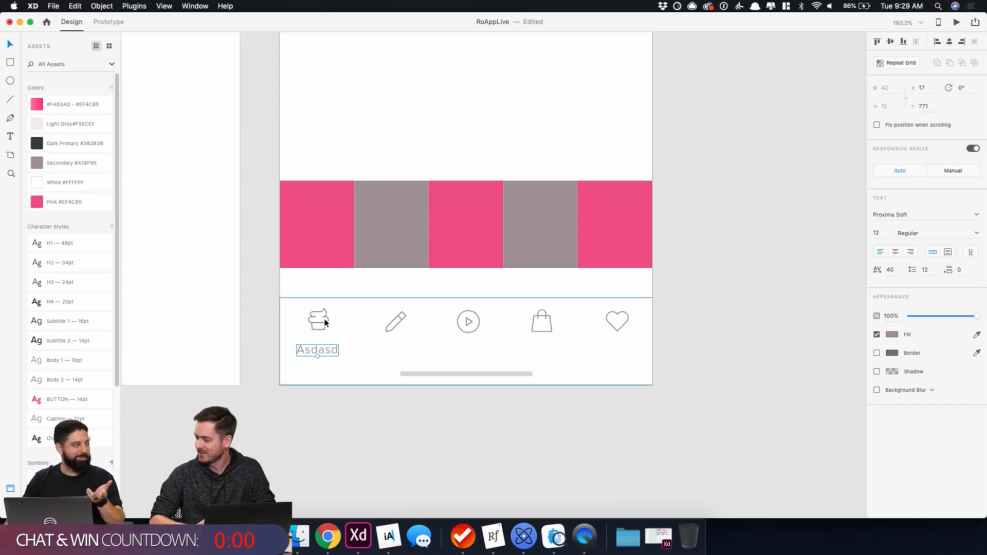
pyautogui.moveTo(334, 347); pyautogui.dragTo(404, 354)
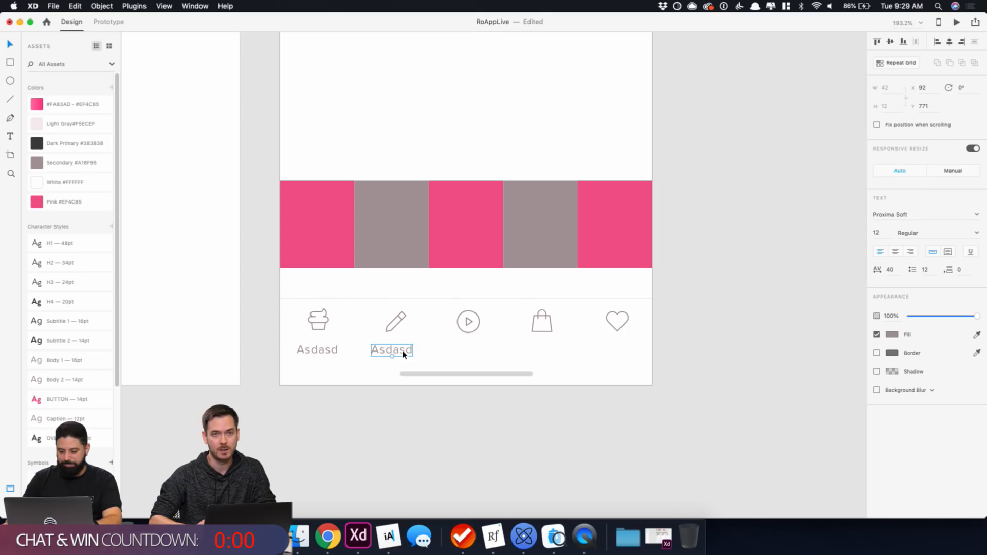
pyautogui.press('Delete')
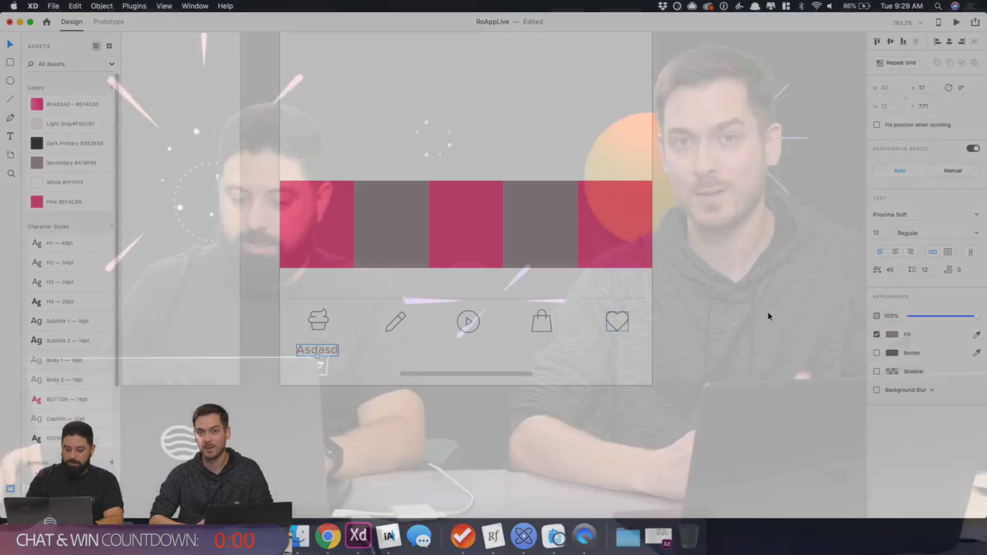
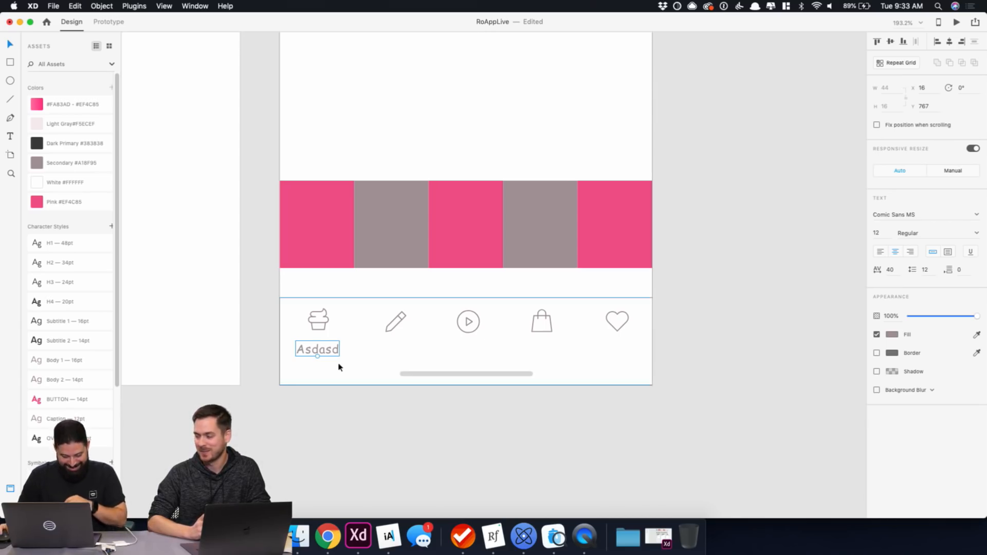
# Reapply the 12pt Caption character style to the placeholder label beneath the cupcake icon.
pyautogui.click(71, 420)
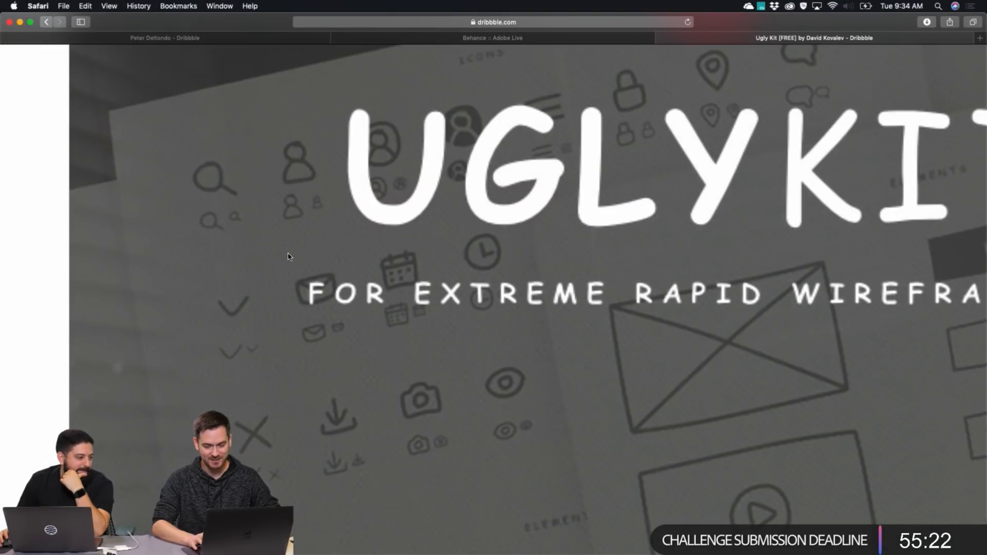
# Examine the Ugly Kit wireframing freebie and its description on the Dribbble page in Safari.
pyautogui.scroll(-5, 288, 256)
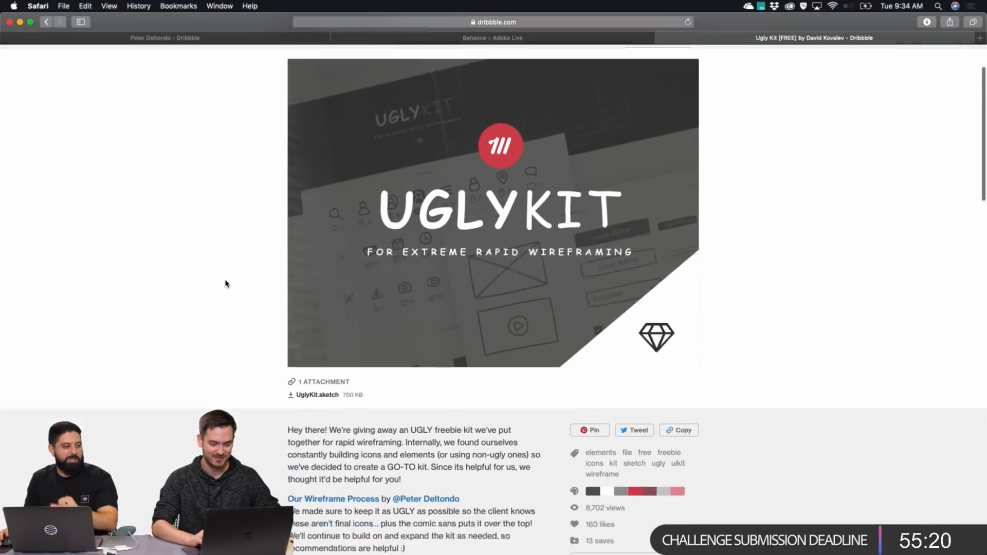
pyautogui.scroll(-3, 225, 284)
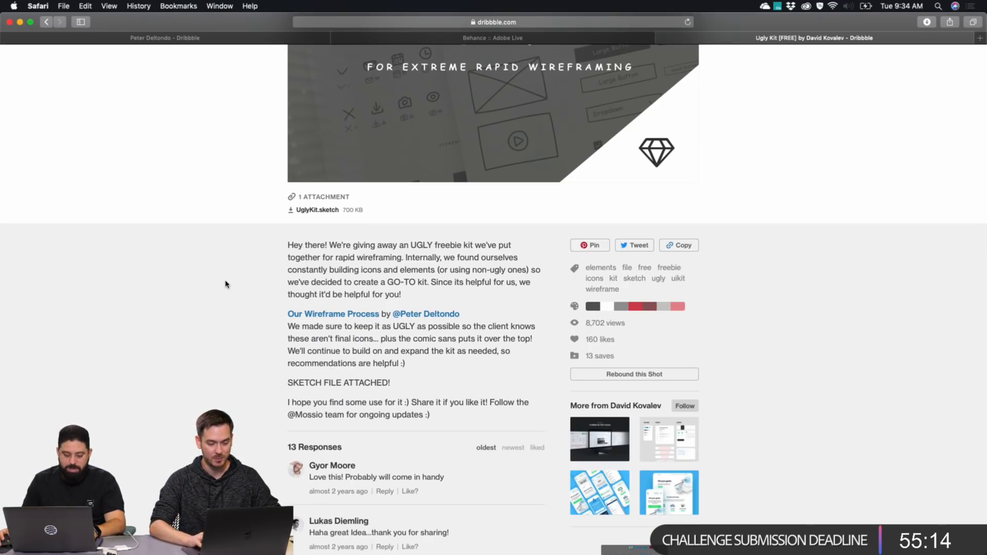
pyautogui.scroll(10, 385, 323)
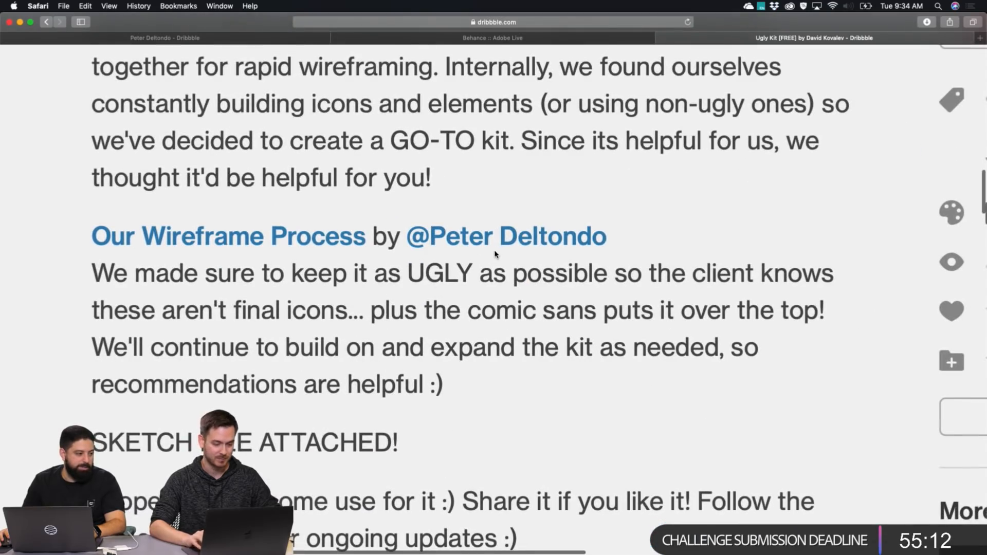
pyautogui.scroll(-10, 496, 253)
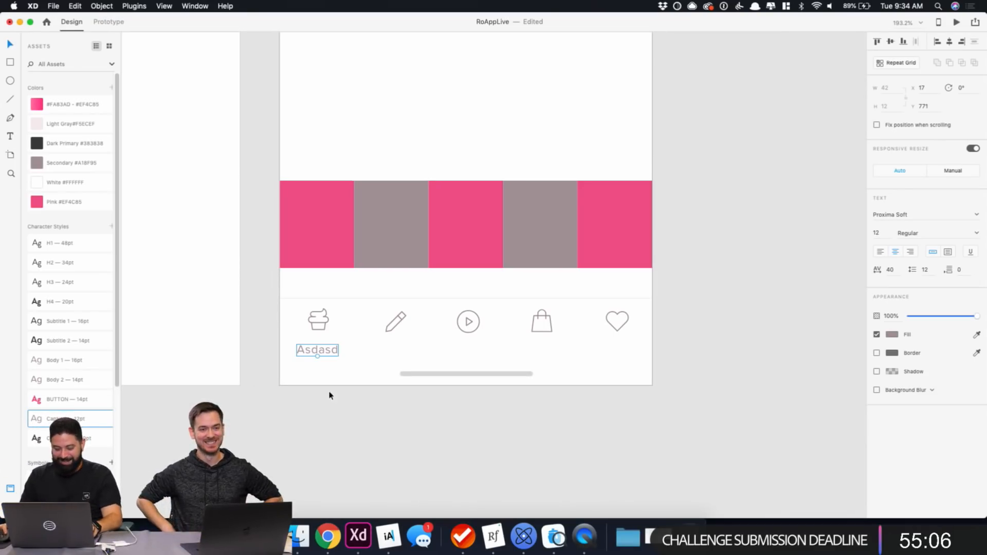
# Back in XD, replace the placeholder label beneath the cupcake icon with "Home".
pyautogui.doubleClick(331, 351)
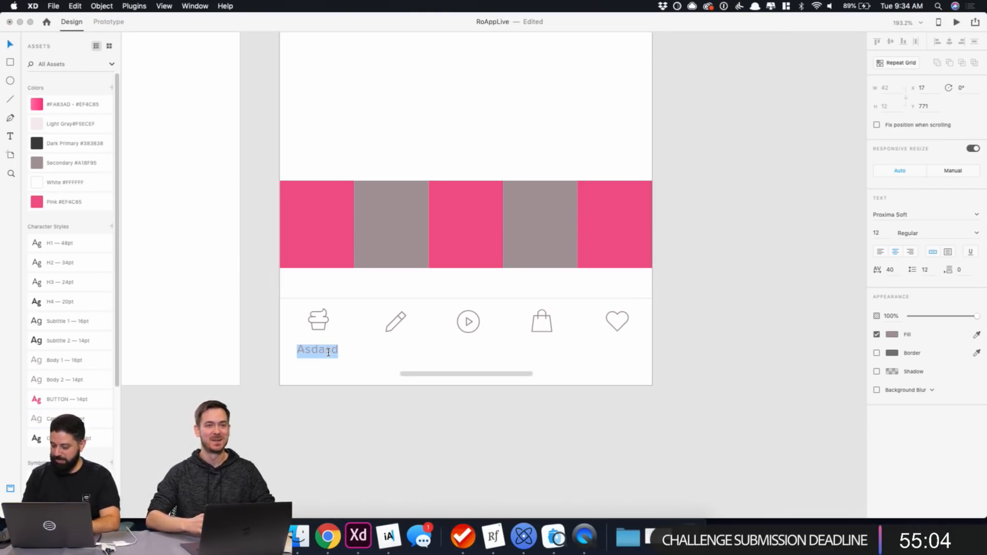
pyautogui.write('Home')
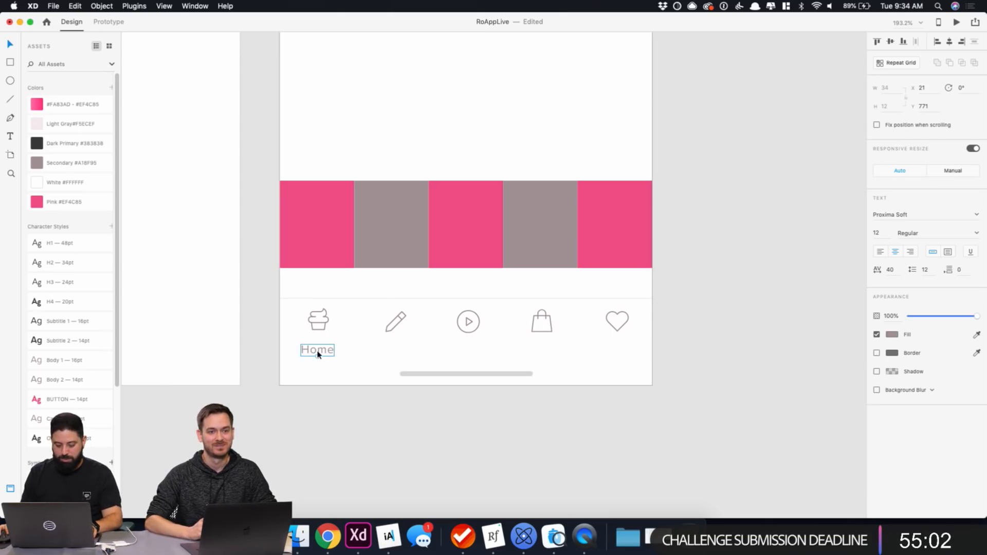
# Duplicate the "Home" label beneath the pencil icon and change the copy's text to "Blog".
pyautogui.moveTo(317, 352); pyautogui.dragTo(396, 354)
pyautogui.doubleClick(394, 352)
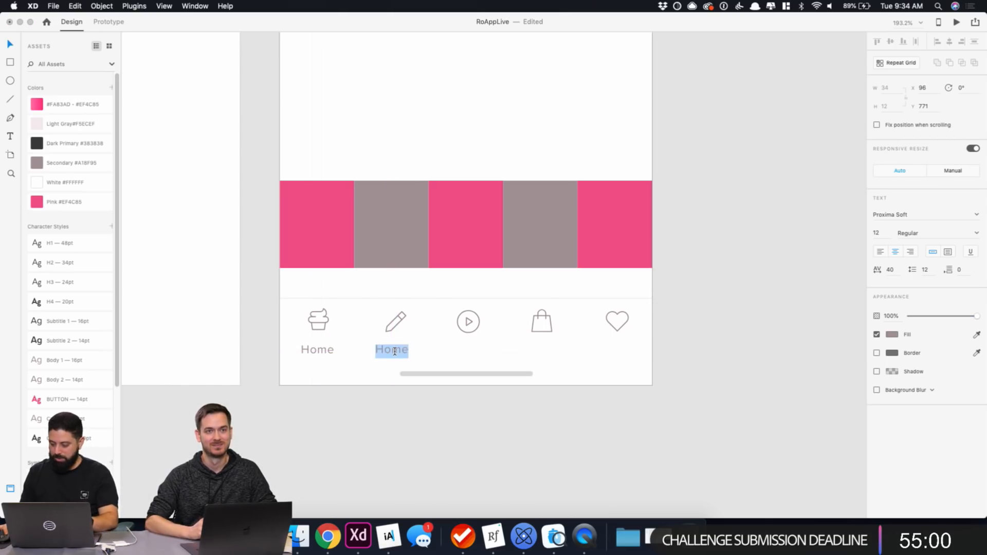
pyautogui.write('B,og')
pyautogui.press('BackSpace')
pyautogui.press('BackSpace')
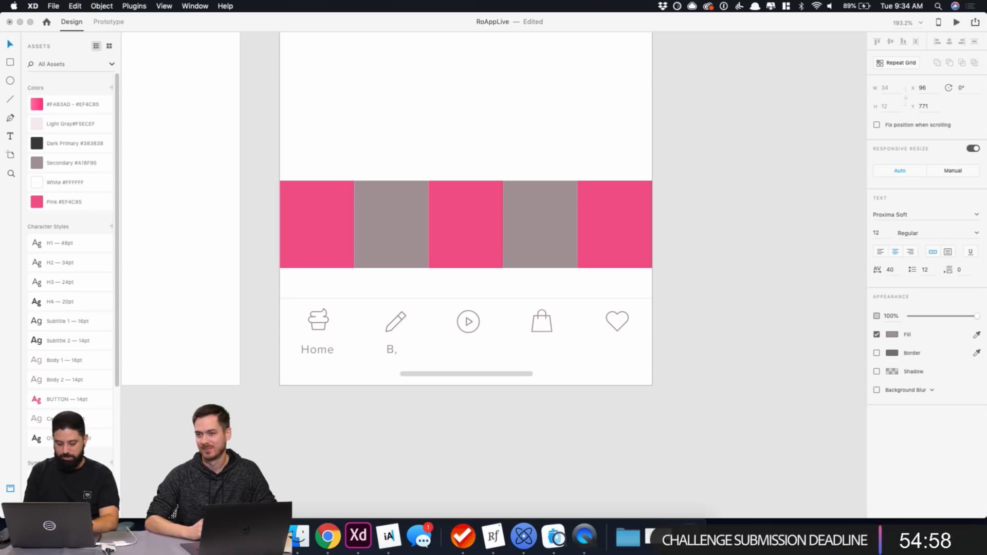
pyautogui.write('log')
pyautogui.press('Escape')
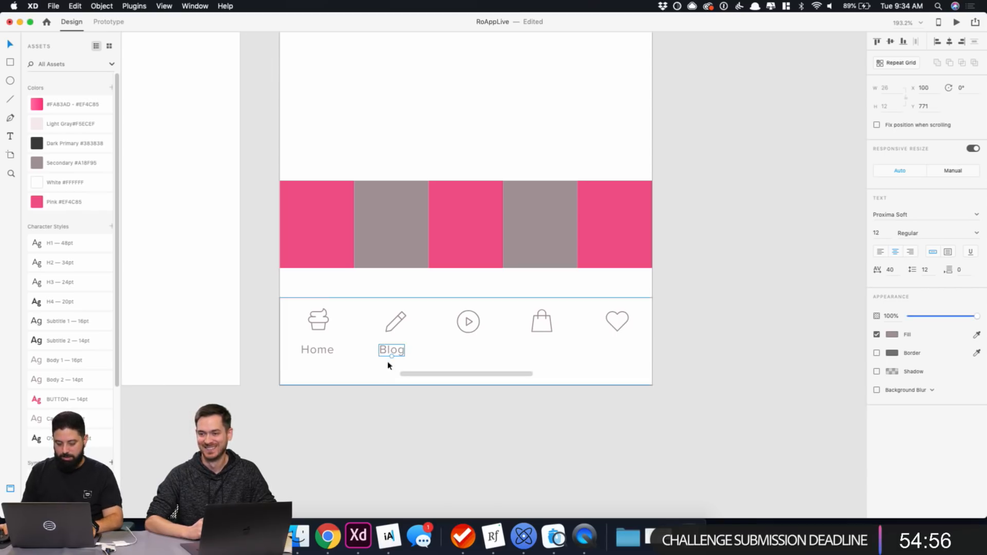
# Duplicate the label beneath the play and shopping bag icons, changing the copies to "Videos" and "Shop".
pyautogui.moveTo(391, 351); pyautogui.dragTo(552, 353)
pyautogui.doubleClick(467, 350)
pyautogui.write('Videos')
pyautogui.press('Escape')
pyautogui.doubleClick(552, 353)
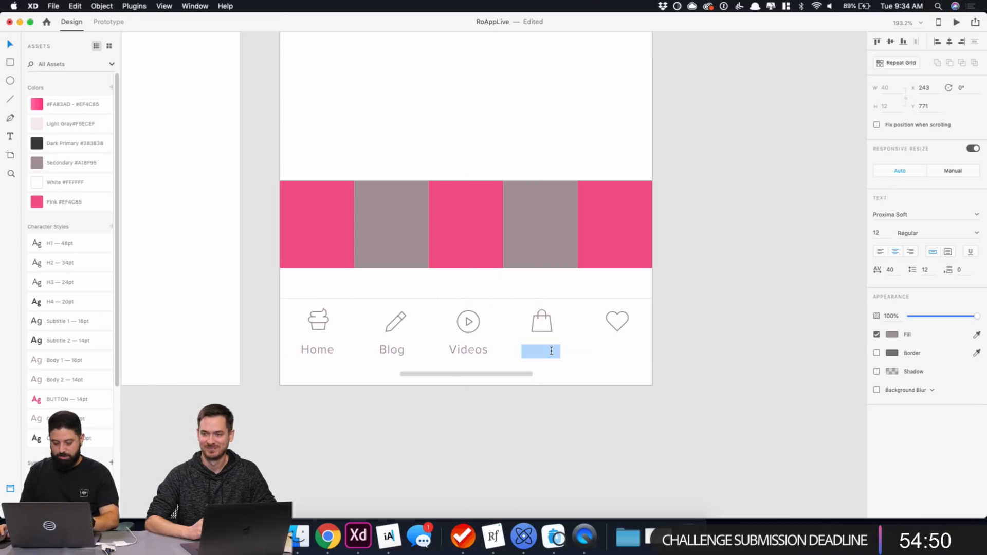
pyautogui.write('Shop')
pyautogui.press('Escape')
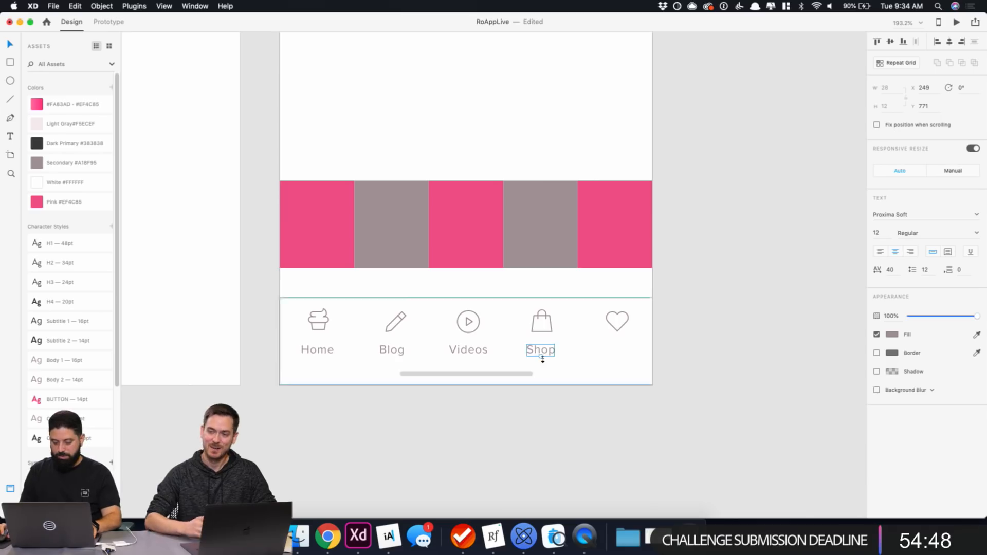
# Duplicate the "Shop" label beneath the heart icon and change the copy's text to "Faves".
pyautogui.moveTo(541, 350); pyautogui.dragTo(619, 350)
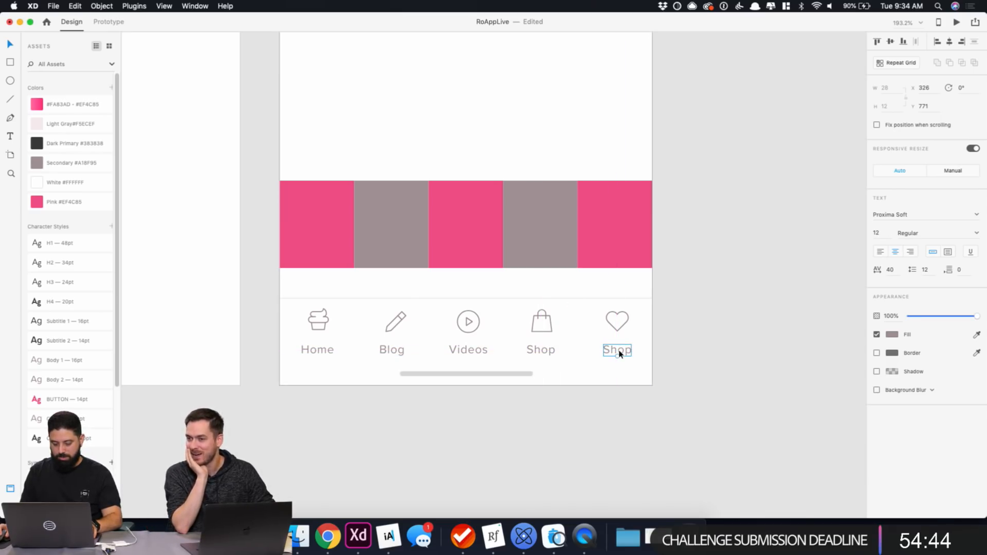
pyautogui.doubleClick(619, 350)
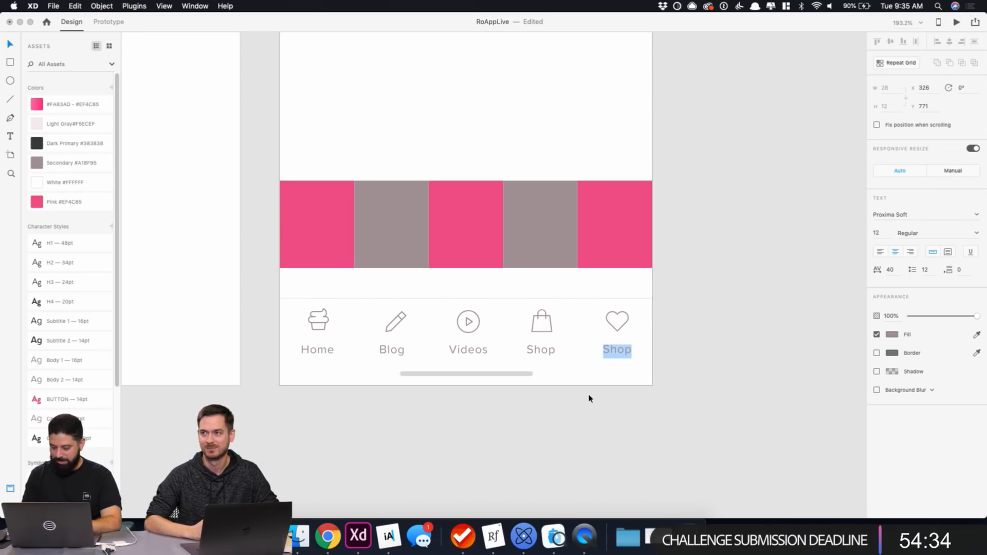
pyautogui.write('Faves')
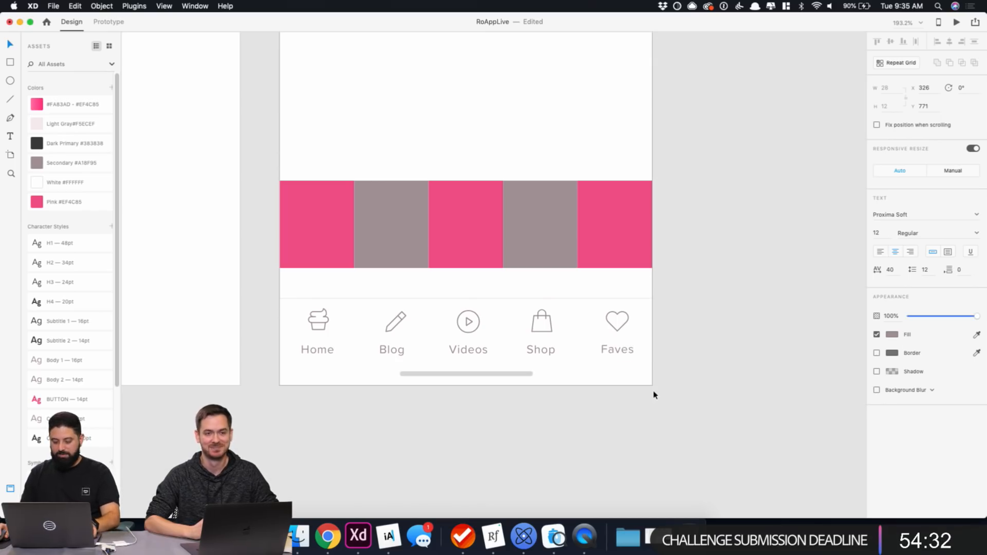
pyautogui.press('Escape')
# Center the heart icon with "Faves" and the bag icon with "Shop" horizontally on the colored column rectangles above them.
pyautogui.keyDown('shift'); pyautogui.click(623, 331); pyautogui.keyUp('shift')
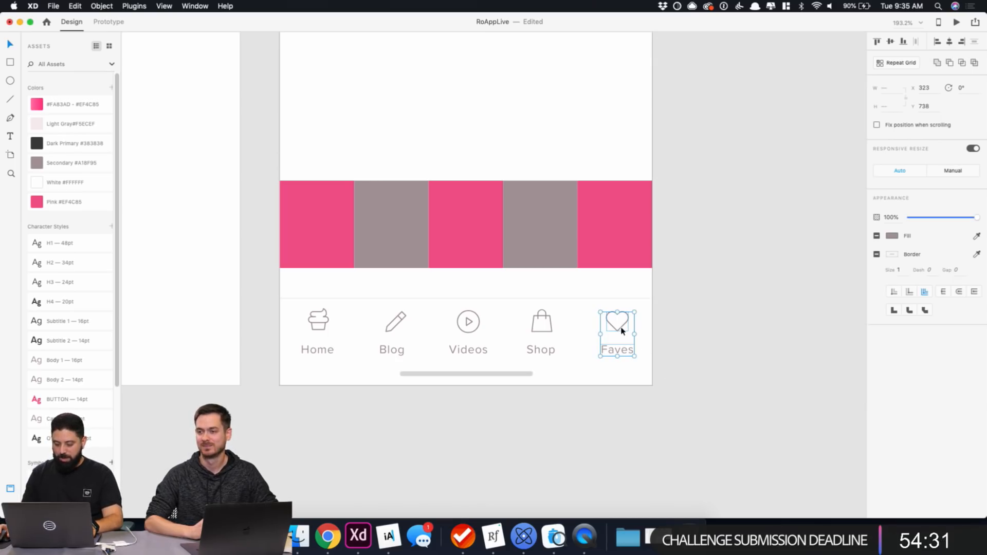
pyautogui.keyDown('shift'); pyautogui.click(624, 236); pyautogui.keyUp('shift')
pyautogui.click(949, 42)
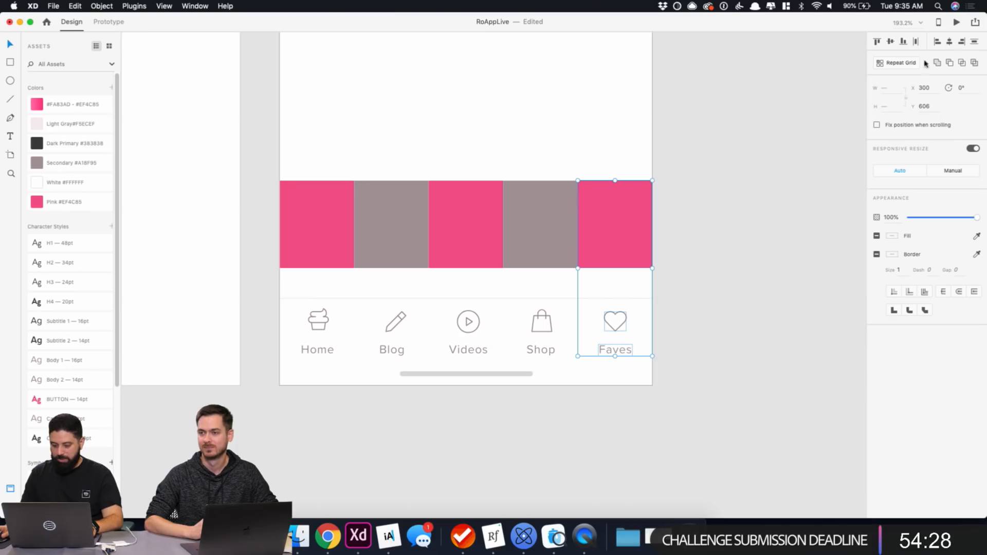
pyautogui.click(560, 334)
pyautogui.doubleClick(541, 332)
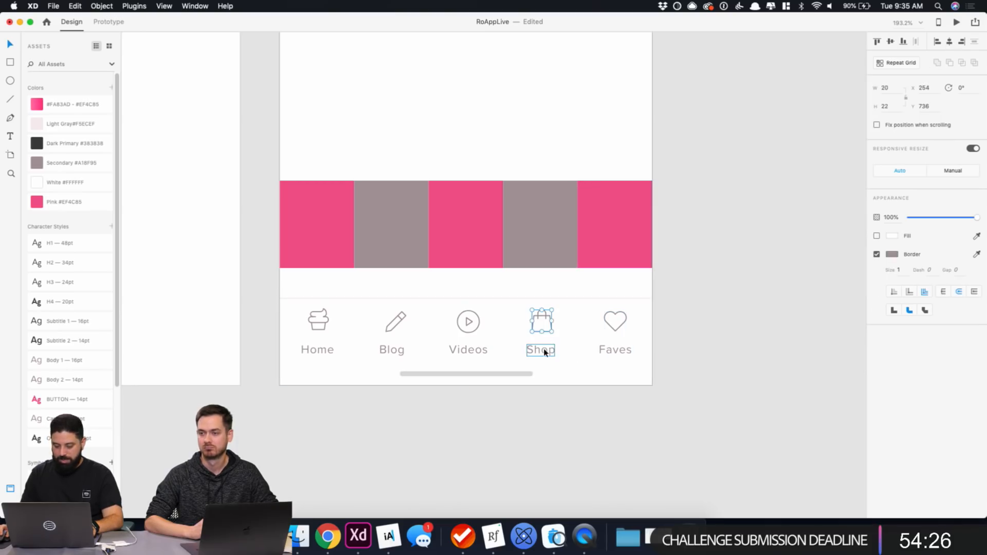
pyautogui.keyDown('shift'); pyautogui.click(543, 238); pyautogui.keyUp('shift')
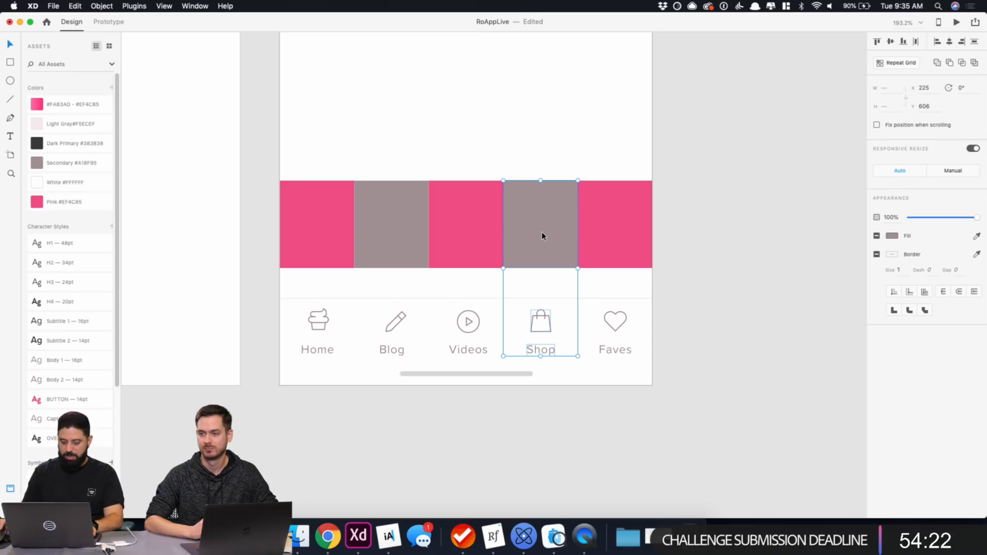
# Center the play icon with "Videos" and the pencil icon with "Blog" horizontally on their column rectangles.
pyautogui.click(468, 347)
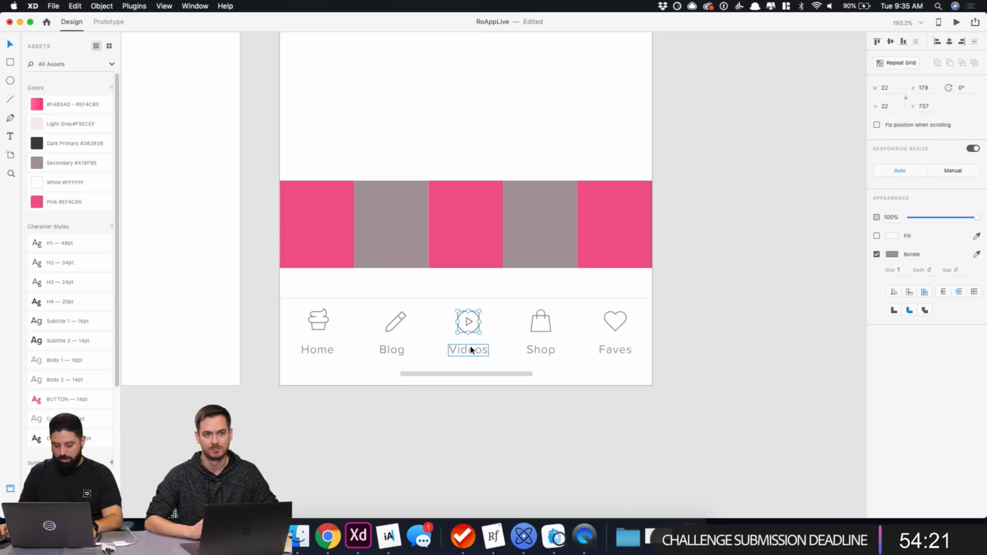
pyautogui.keyDown('shift'); pyautogui.click(472, 207); pyautogui.keyUp('shift')
pyautogui.hotkey('shift', 'c')
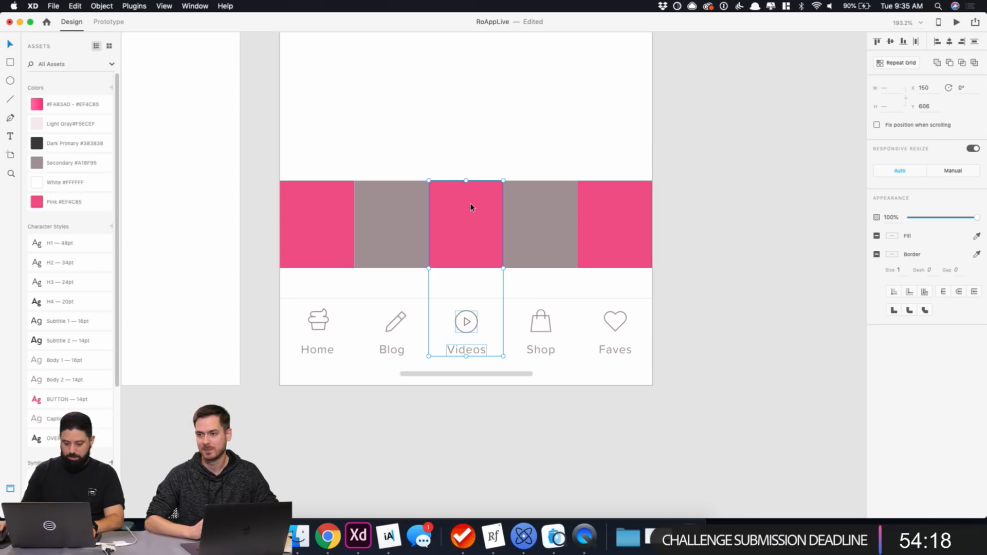
pyautogui.click(383, 349)
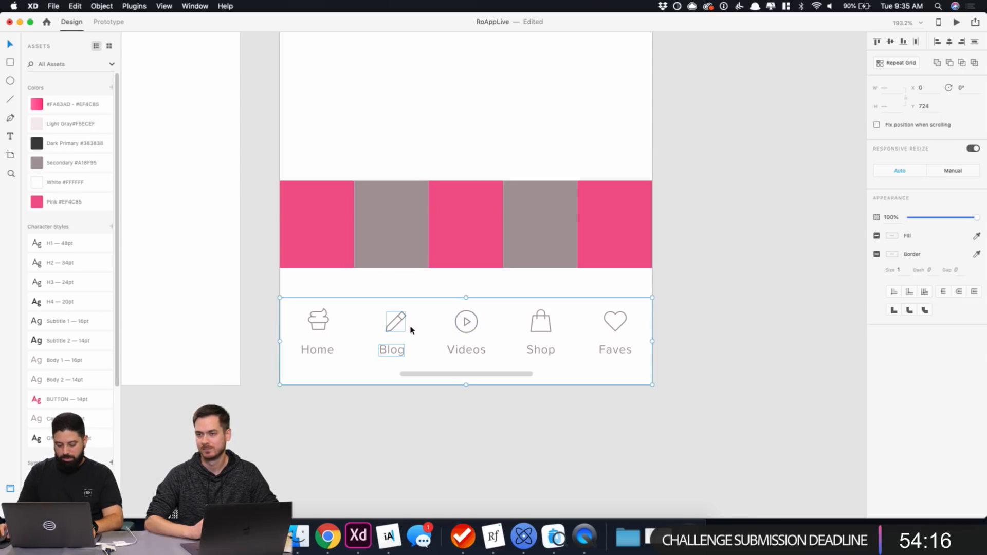
pyautogui.doubleClick(410, 328)
pyautogui.keyDown('shift'); pyautogui.click(411, 224); pyautogui.keyUp('shift')
pyautogui.hotkey('shift', 'c')
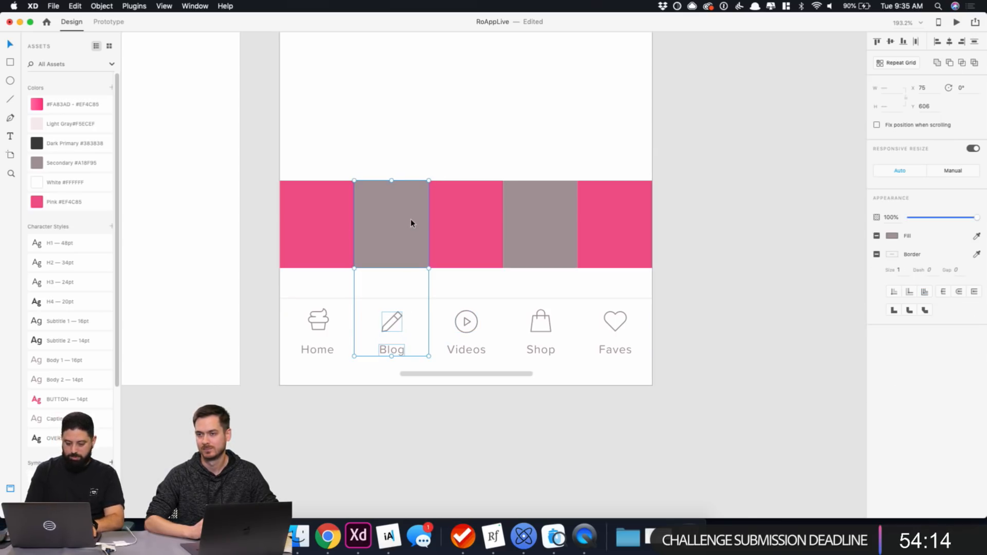
# Center the cupcake icon and "Home" label horizontally on the first pink column rectangle.
pyautogui.doubleClick(323, 343)
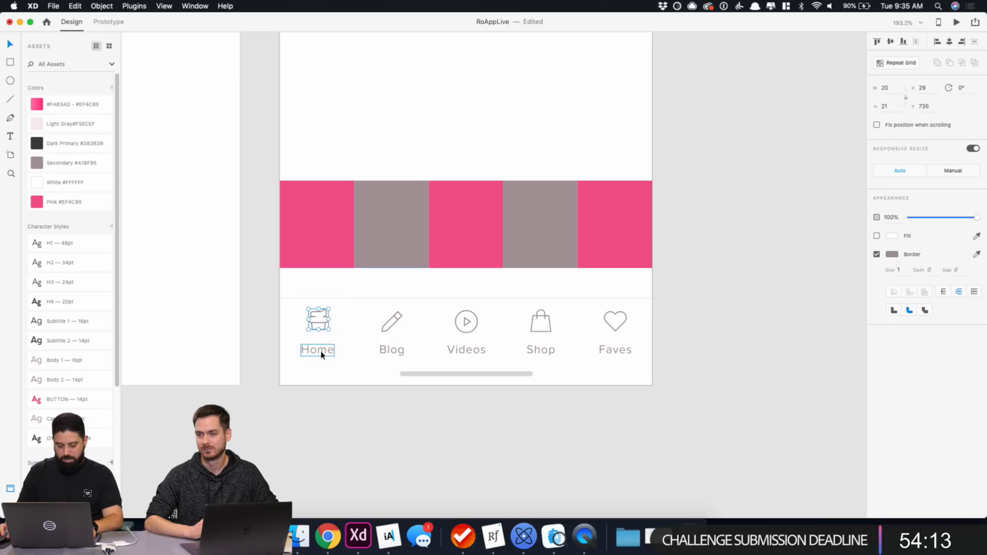
pyautogui.keyDown('shift'); pyautogui.click(329, 233); pyautogui.keyUp('shift')
pyautogui.hotkey('shift', 'c')
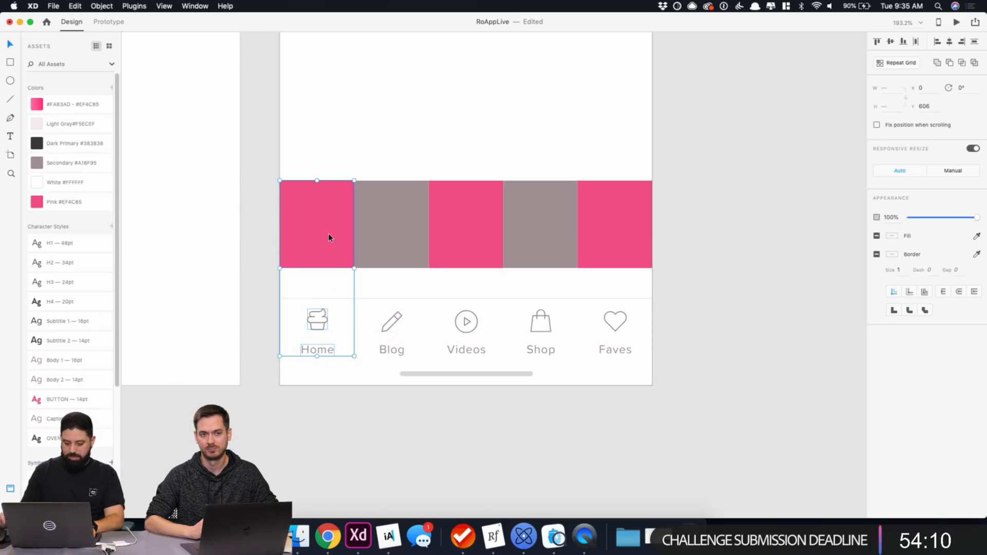
pyautogui.click(581, 455)
# Align the heart, shopping bag, play, pencil and cupcake icons to a common vertical middle.
pyautogui.doubleClick(614, 323)
pyautogui.keyDown('shift'); pyautogui.click(538, 322); pyautogui.keyUp('shift')
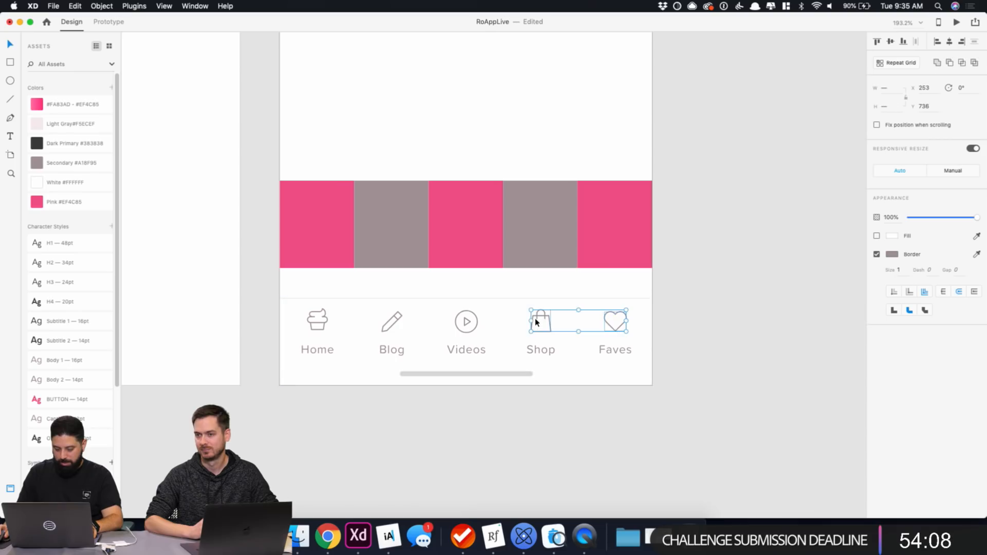
pyautogui.keyDown('shift'); pyautogui.click(466, 322); pyautogui.keyUp('shift')
pyautogui.keyDown('shift'); pyautogui.click(396, 322); pyautogui.keyUp('shift')
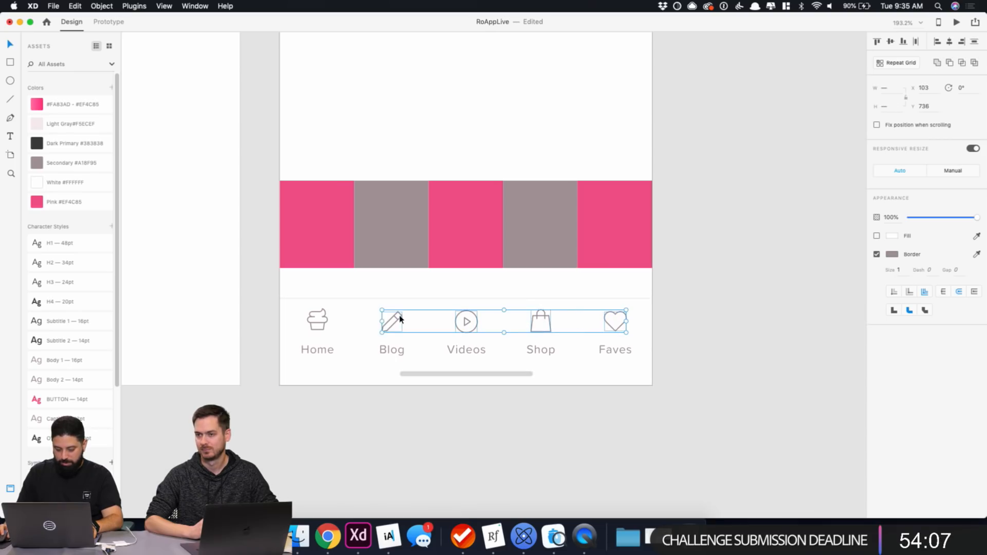
pyautogui.keyDown('shift'); pyautogui.click(317, 321); pyautogui.keyUp('shift')
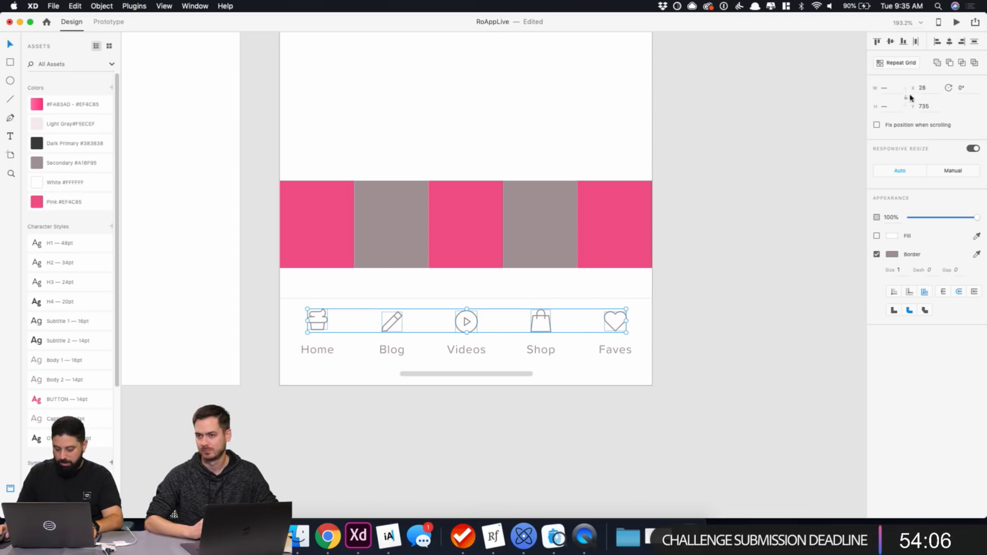
pyautogui.click(890, 41)
# Move the five aligned navigation icons down 4 px to Y 740, checking their spacing within the bar.
pyautogui.press('alt')
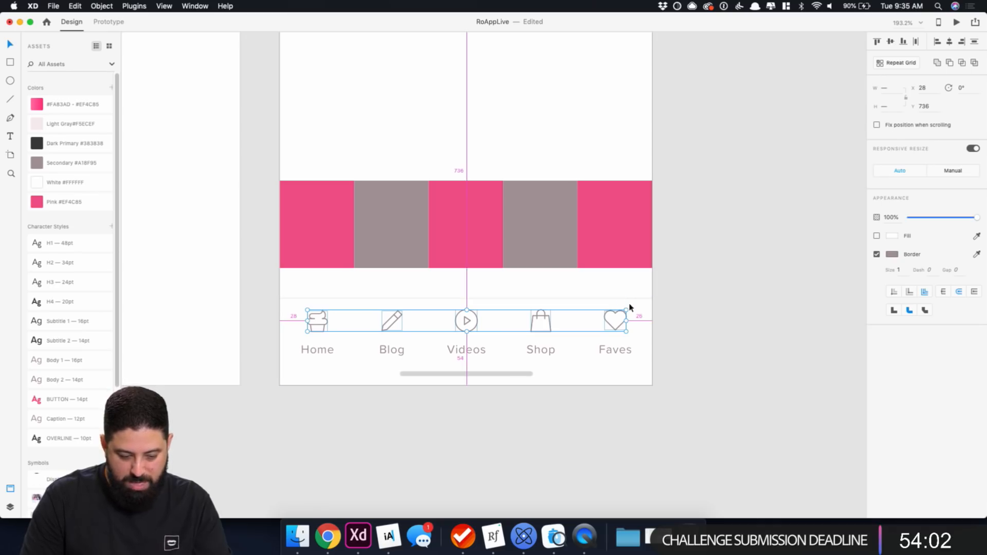
pyautogui.press('Down')
pyautogui.press('Down')
pyautogui.press('Down')
pyautogui.press('Down')
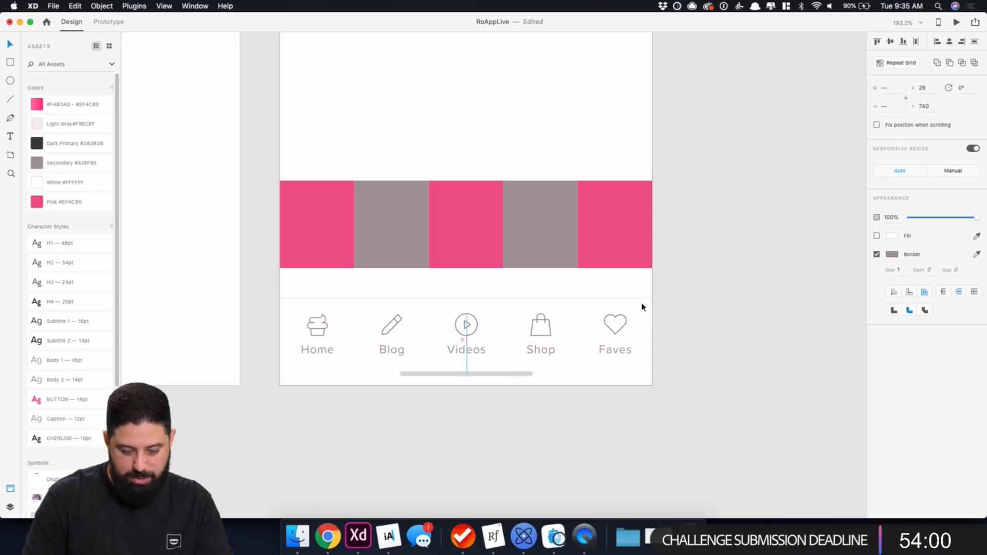
pyautogui.press('alt')
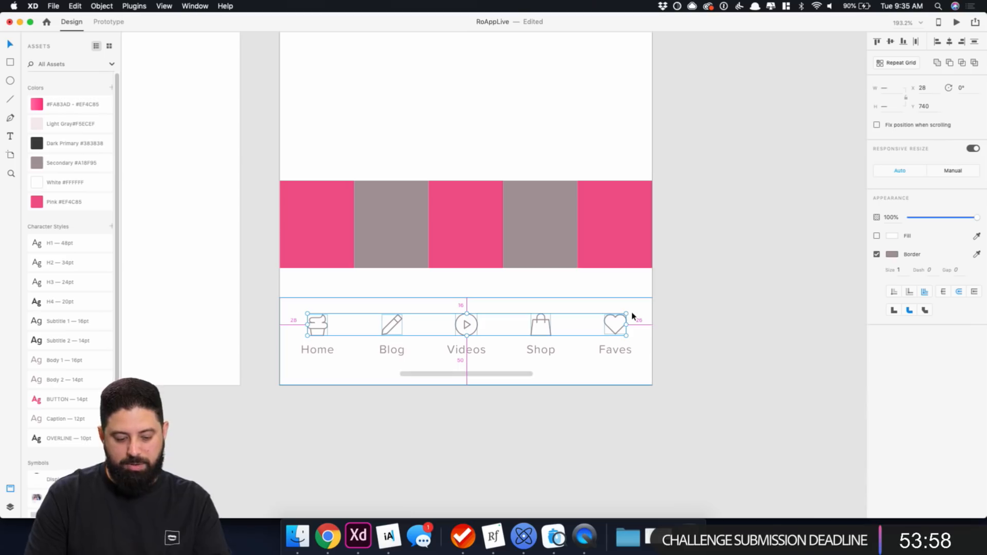
# Move the Home, Blog, Videos, Shop and Faves labels together up 1 px, closer to their icons.
pyautogui.click(319, 351)
pyautogui.keyDown('shift'); pyautogui.click(391, 349); pyautogui.keyUp('shift')
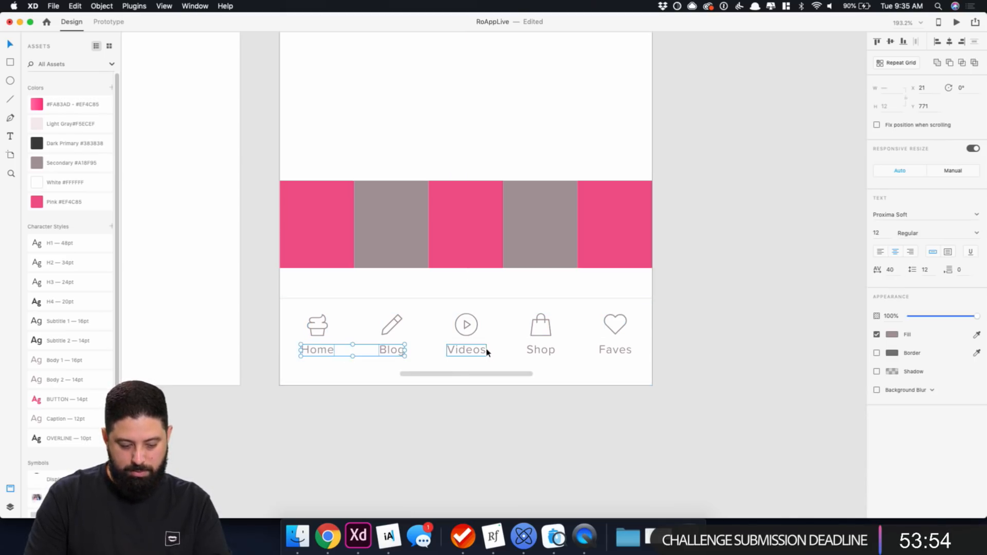
pyautogui.keyDown('shift'); pyautogui.click(466, 350); pyautogui.keyUp('shift')
pyautogui.keyDown('shift'); pyautogui.click(540, 349); pyautogui.keyUp('shift')
pyautogui.keyDown('shift'); pyautogui.click(615, 350); pyautogui.keyUp('shift')
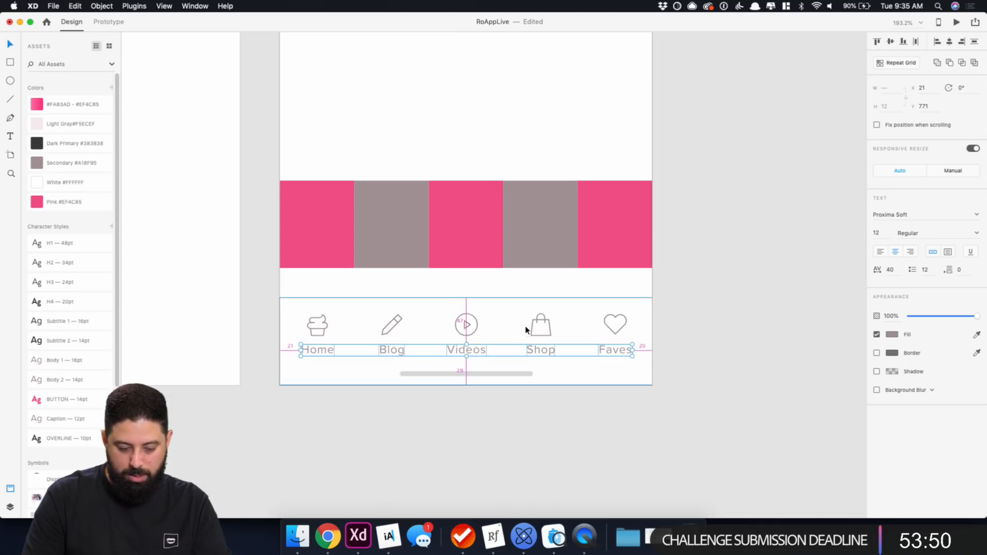
pyautogui.press('Up')
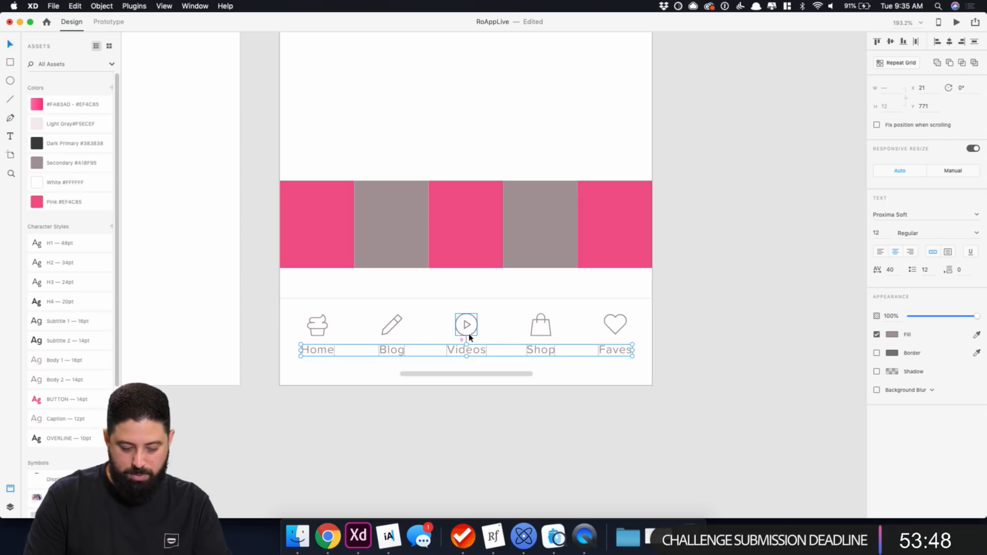
pyautogui.click(754, 327)
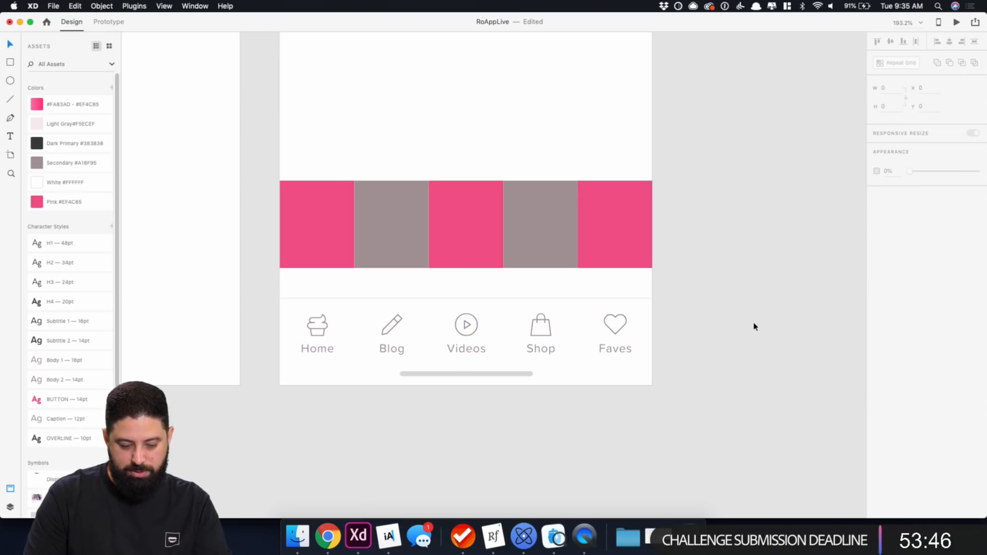
# Show the artboard's layers and rename the "circle-right-09" icon group to "play".
pyautogui.doubleClick(318, 337)
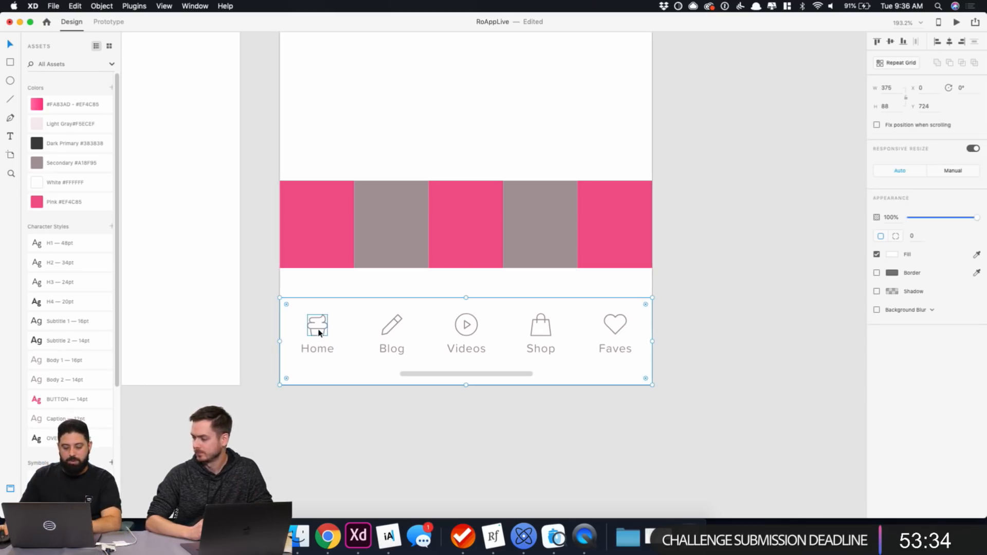
pyautogui.press('super+y')
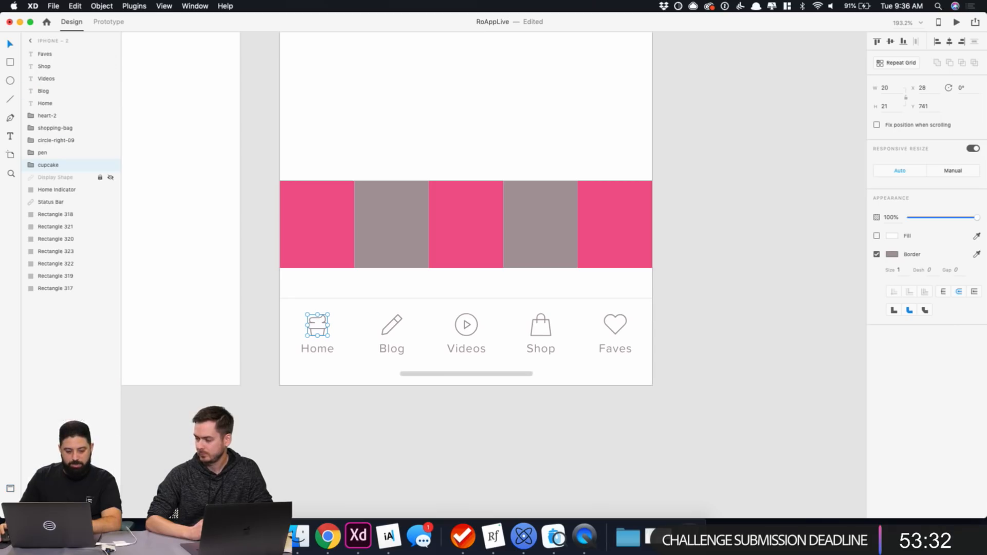
pyautogui.click(51, 143)
pyautogui.doubleClick(52, 141)
pyautogui.write('play')
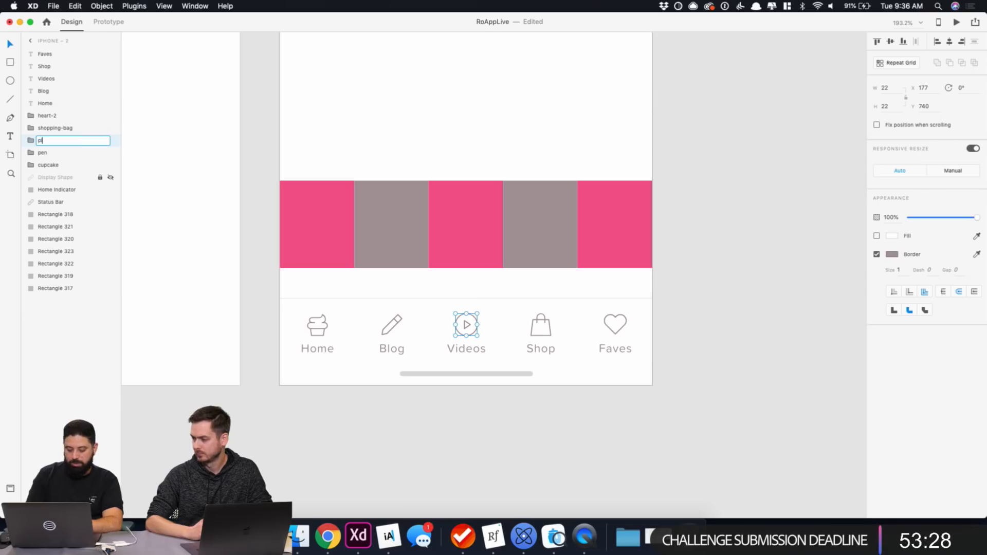
pyautogui.press('Return')
# Save the "heart-2" icon group as a symbol in the document assets.
pyautogui.click(58, 128)
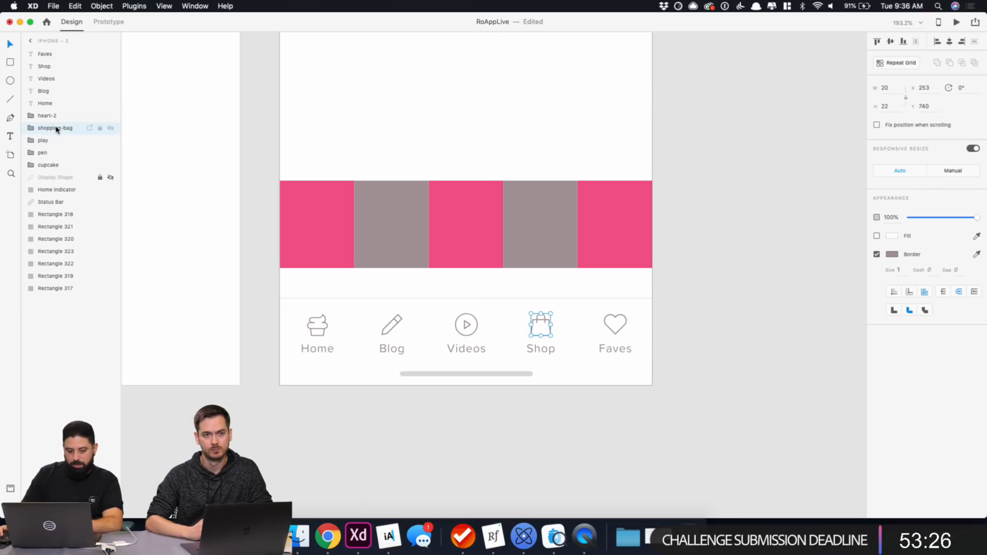
pyautogui.click(52, 116)
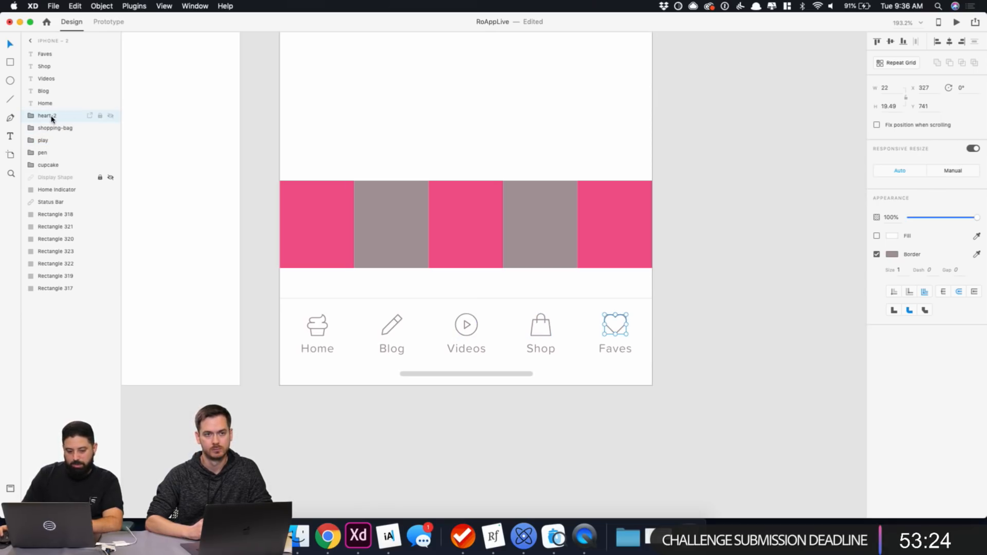
pyautogui.click(10, 488)
pyautogui.scroll(-5, 91, 269)
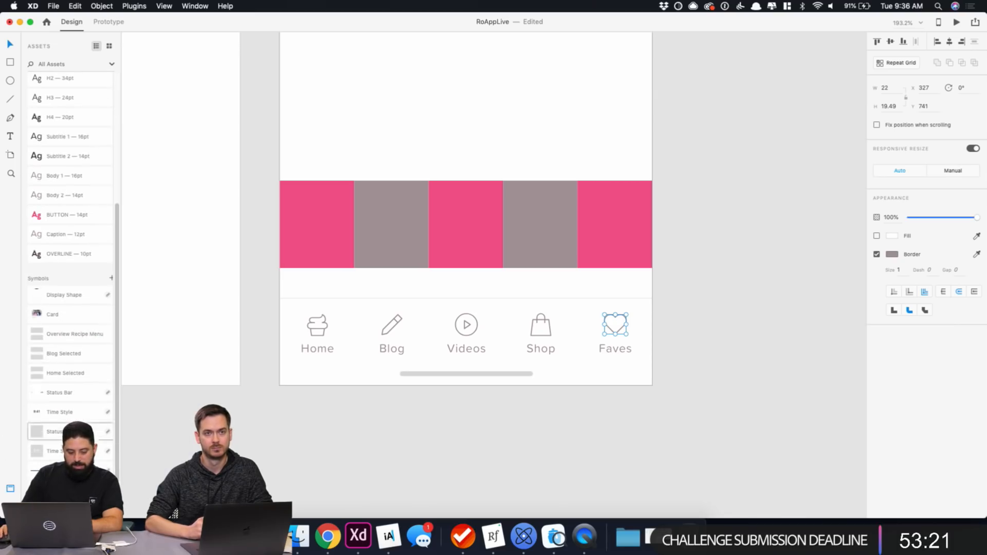
pyautogui.click(108, 278)
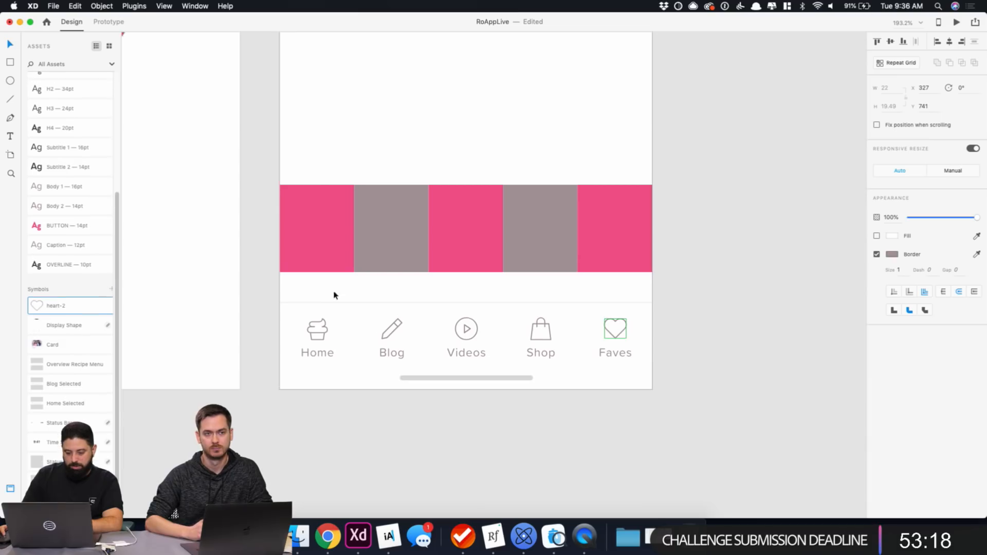
# Save the shopping-bag and play icons from the bottom navigation as two separate symbols.
pyautogui.scroll(2, 442, 329)
pyautogui.click(547, 356)
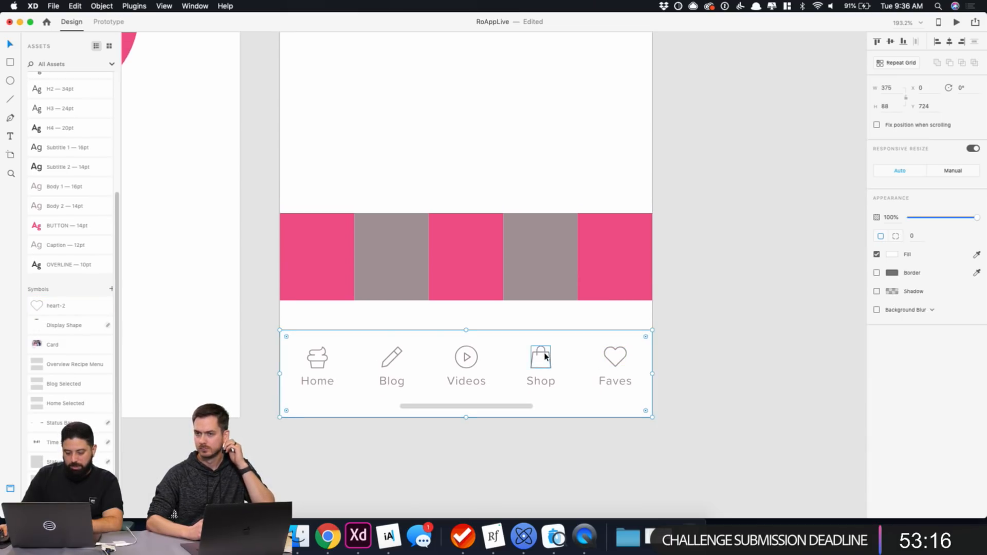
pyautogui.click(111, 289)
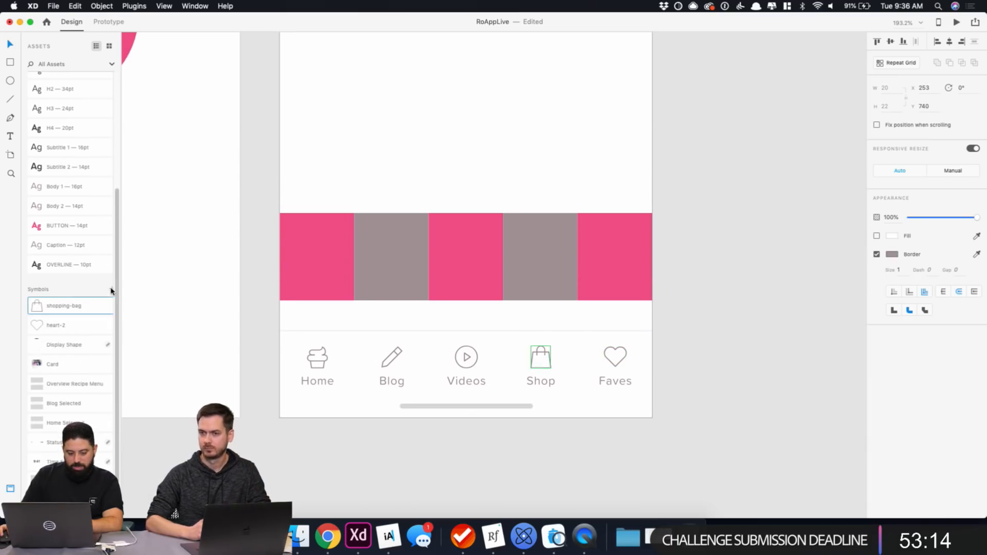
pyautogui.click(468, 368)
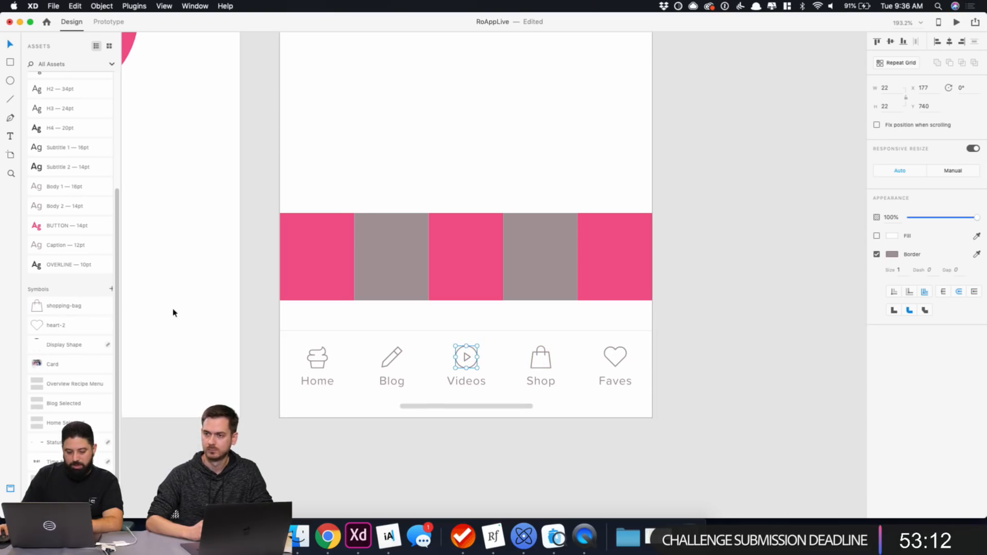
pyautogui.click(111, 289)
# Save the pen icon above Blog and the cupcake icon above Home as two more symbols.
pyautogui.click(393, 363)
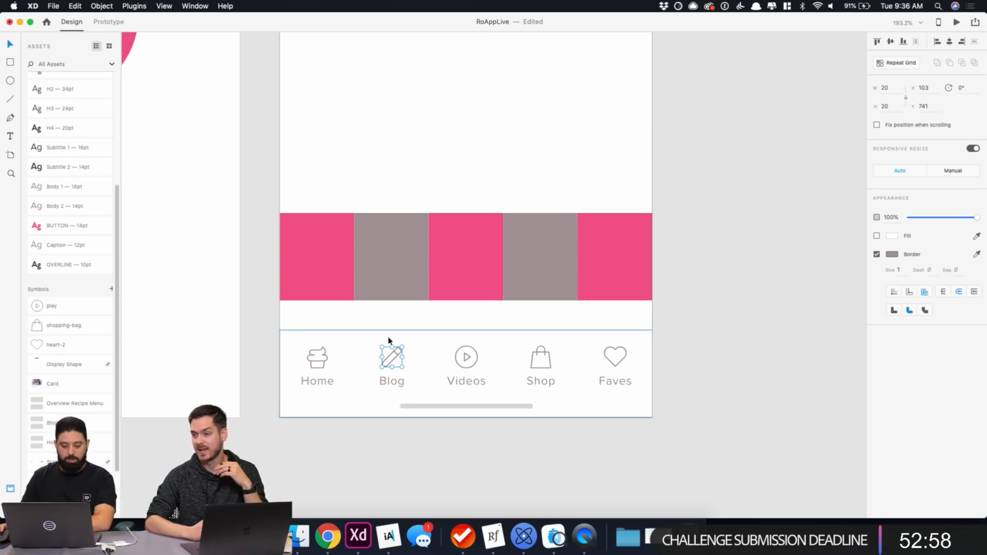
pyautogui.click(110, 290)
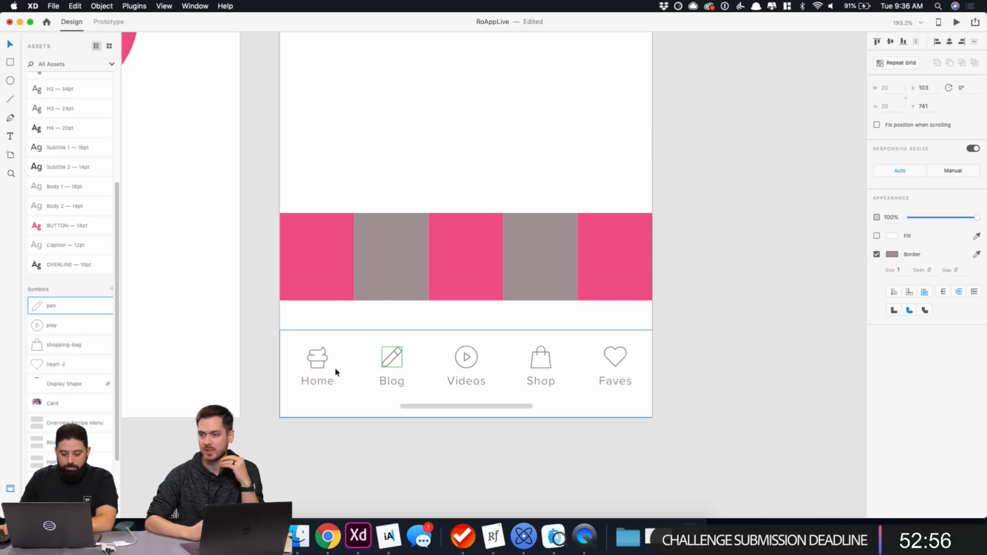
pyautogui.click(318, 362)
pyautogui.click(319, 363)
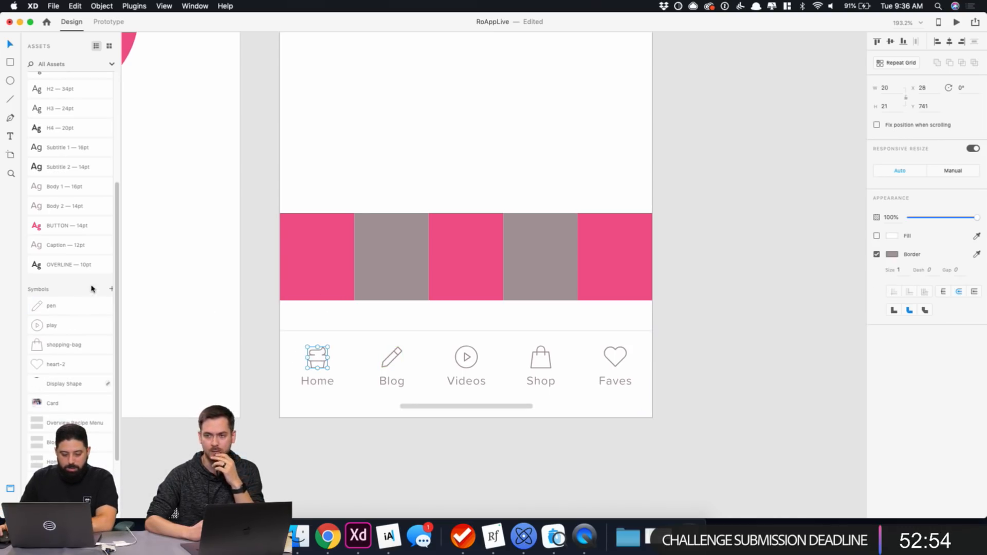
pyautogui.click(111, 290)
pyautogui.click(337, 444)
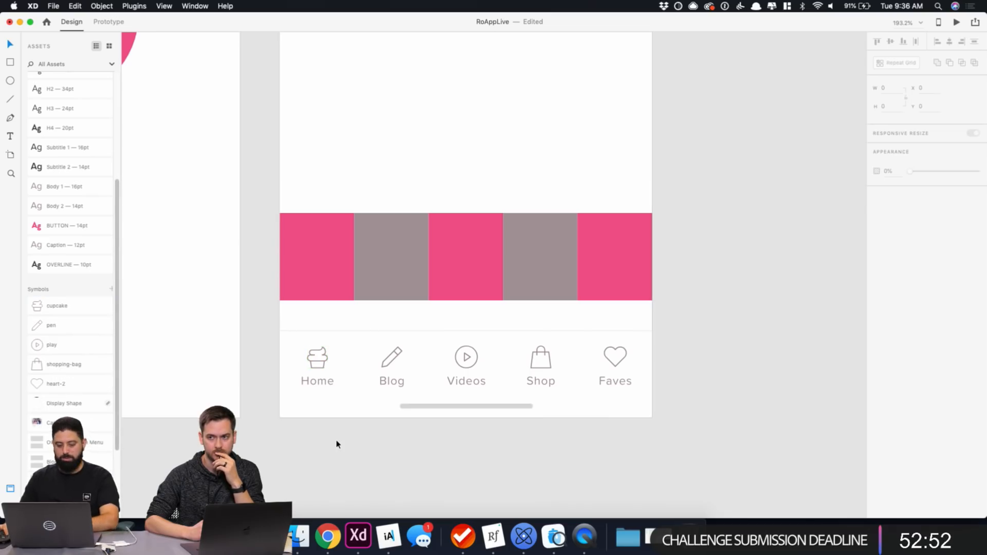
# Recolor the cupcake icon's border and the Home label's text fill with the saved pink swatch.
pyautogui.click(325, 363)
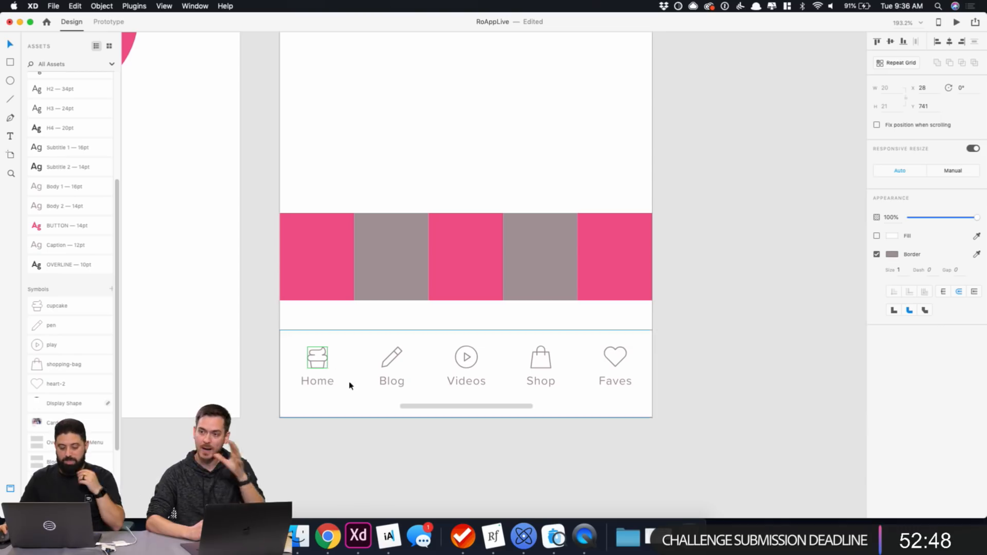
pyautogui.click(892, 254)
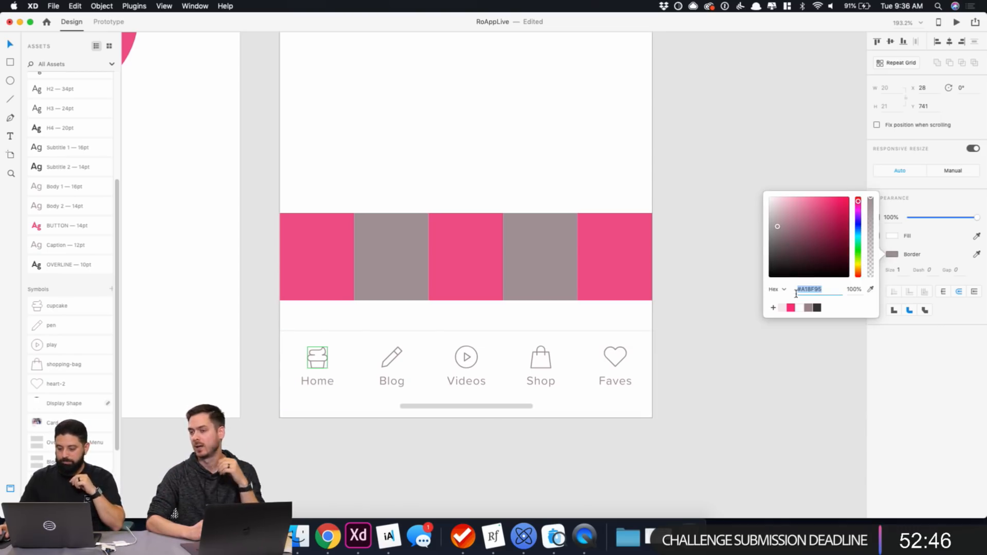
pyautogui.click(790, 308)
pyautogui.click(708, 396)
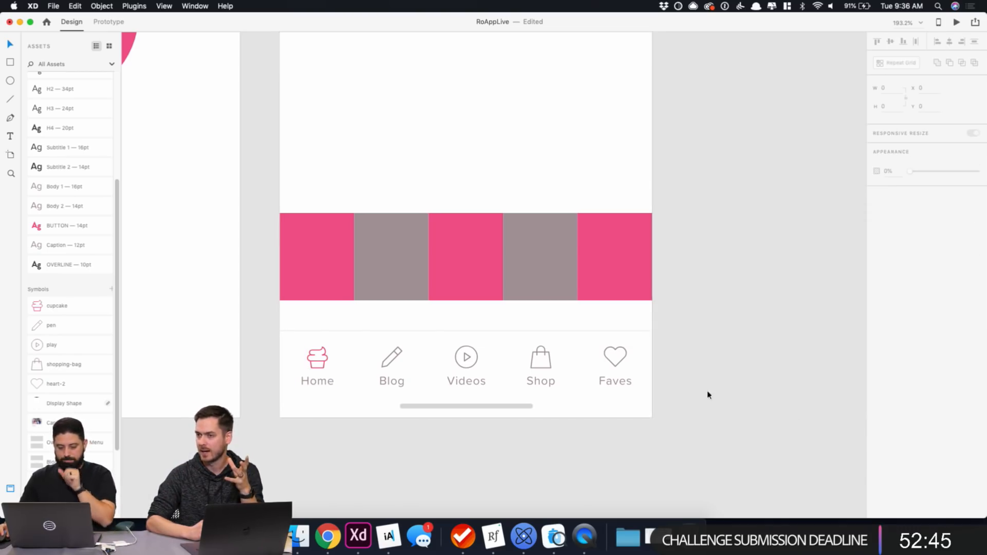
pyautogui.click(325, 381)
pyautogui.click(892, 334)
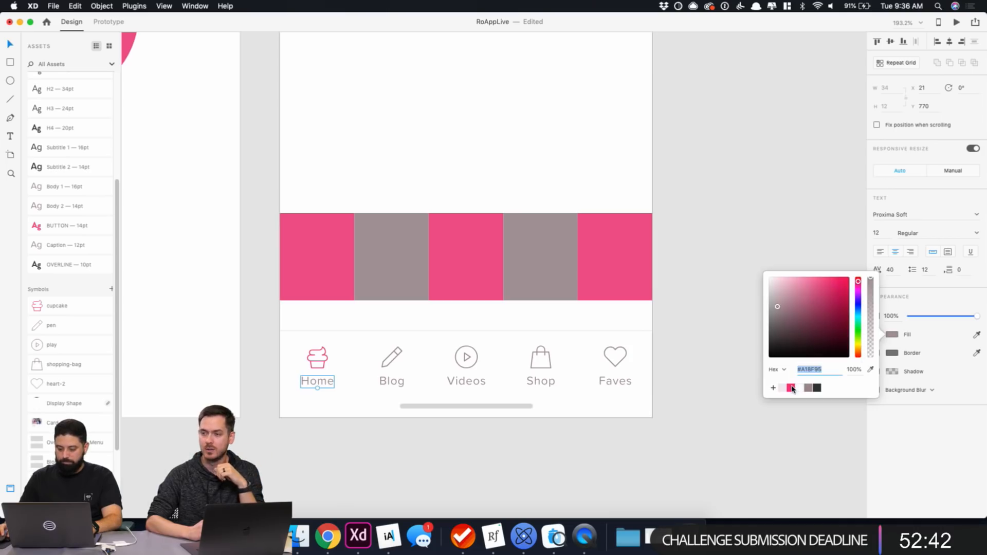
pyautogui.click(788, 388)
pyautogui.click(739, 429)
# Delete the five pink and gray spacing blocks above the bottom navigation.
pyautogui.click(314, 361)
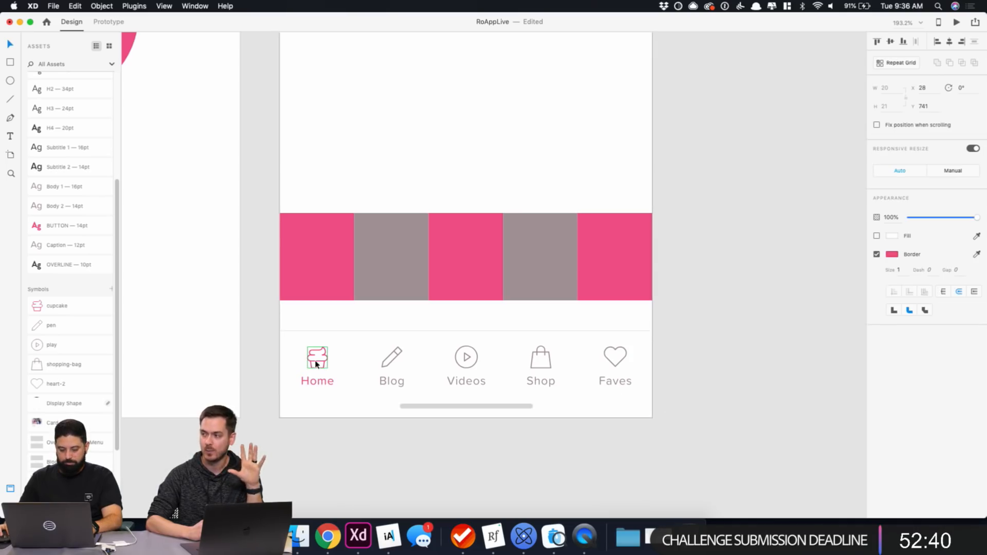
pyautogui.scroll(5, 334, 383)
pyautogui.click(322, 227)
pyautogui.keyDown('shift'); pyautogui.click(452, 224); pyautogui.keyUp('shift')
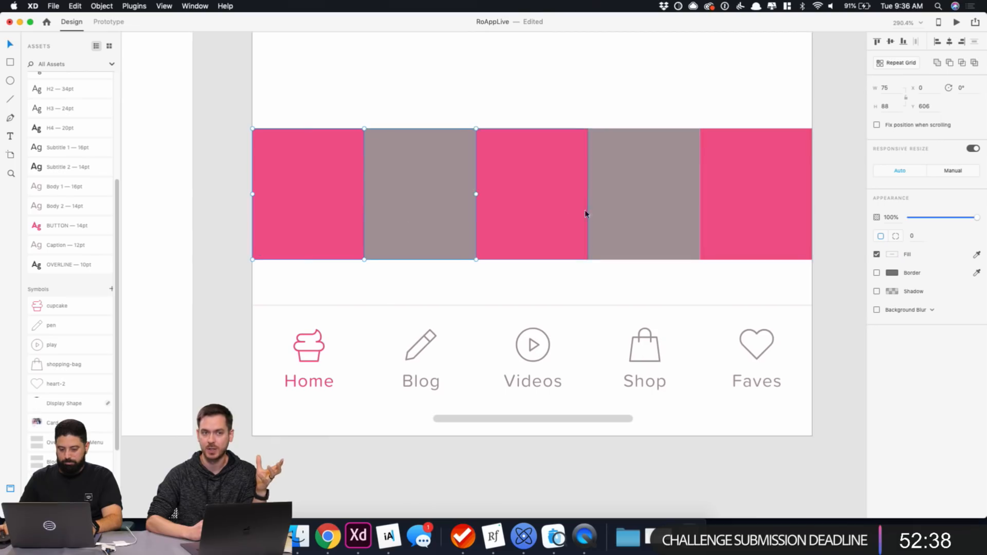
pyautogui.keyDown('shift'); pyautogui.click(609, 213); pyautogui.keyUp('shift')
pyautogui.keyDown('shift'); pyautogui.click(731, 217); pyautogui.keyUp('shift')
pyautogui.press('Delete')
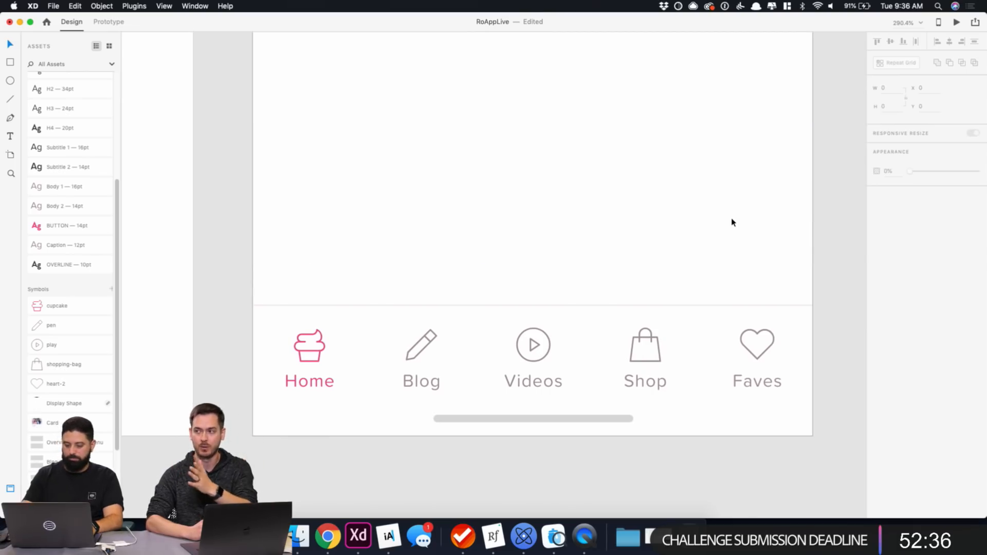
# Duplicate the cupcake symbol in place and rename the copy "cupcake-shadow" in the layer list.
pyautogui.click(318, 355)
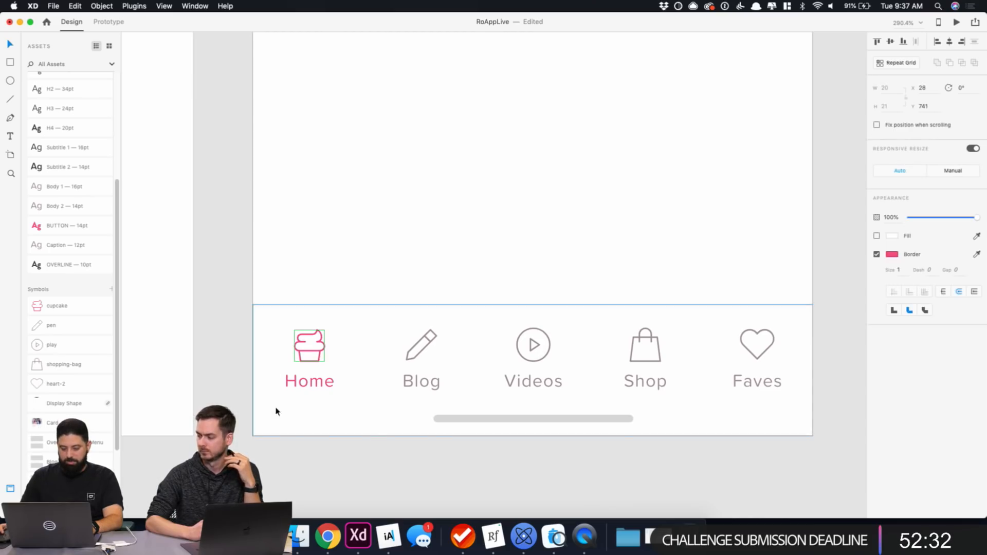
pyautogui.click(372, 475)
pyautogui.scroll(-3, 368, 463)
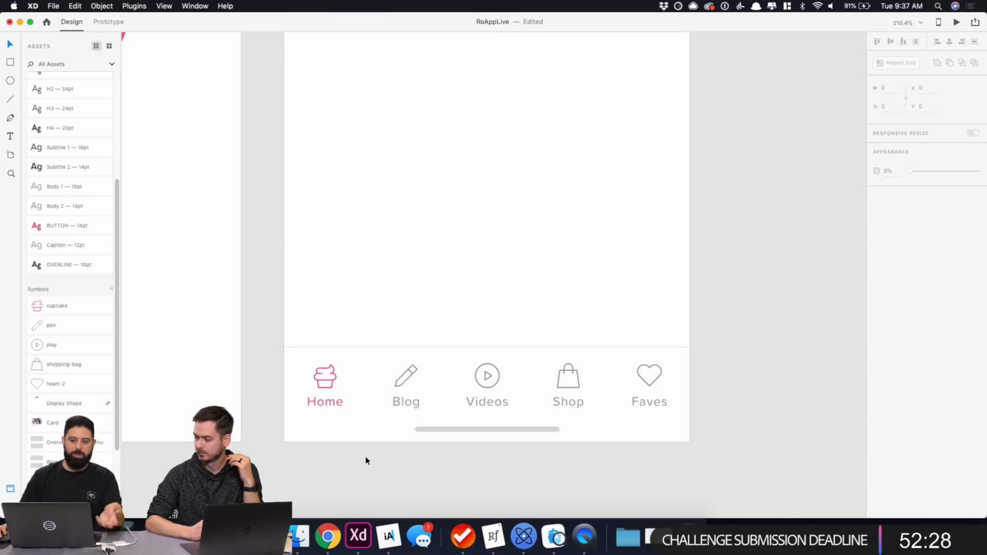
pyautogui.scroll(6, 361, 444)
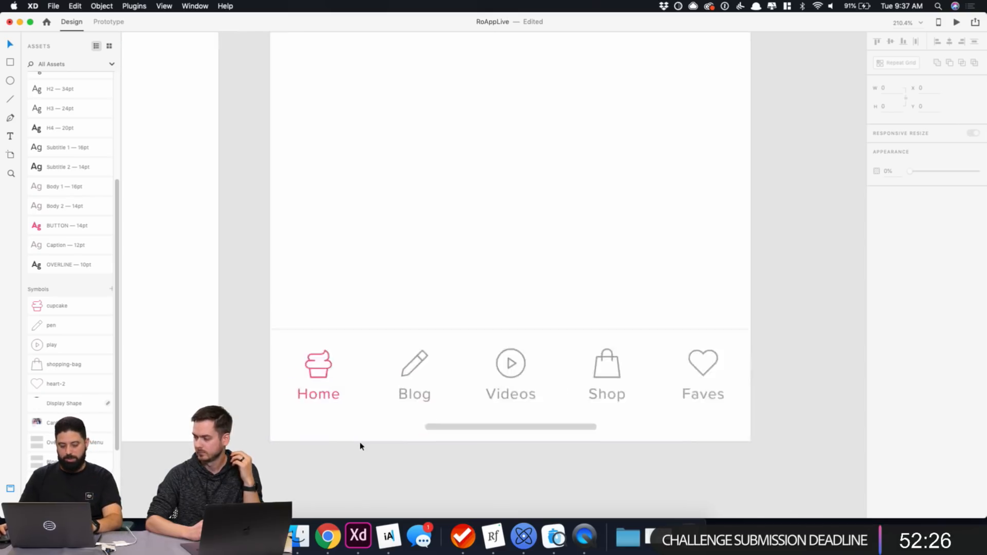
pyautogui.click(294, 263)
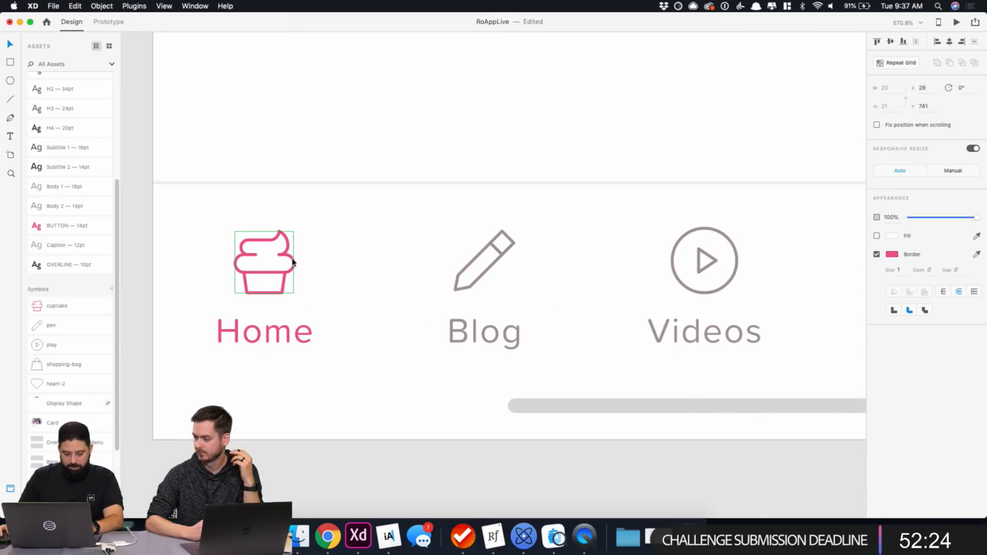
pyautogui.press('super+y')
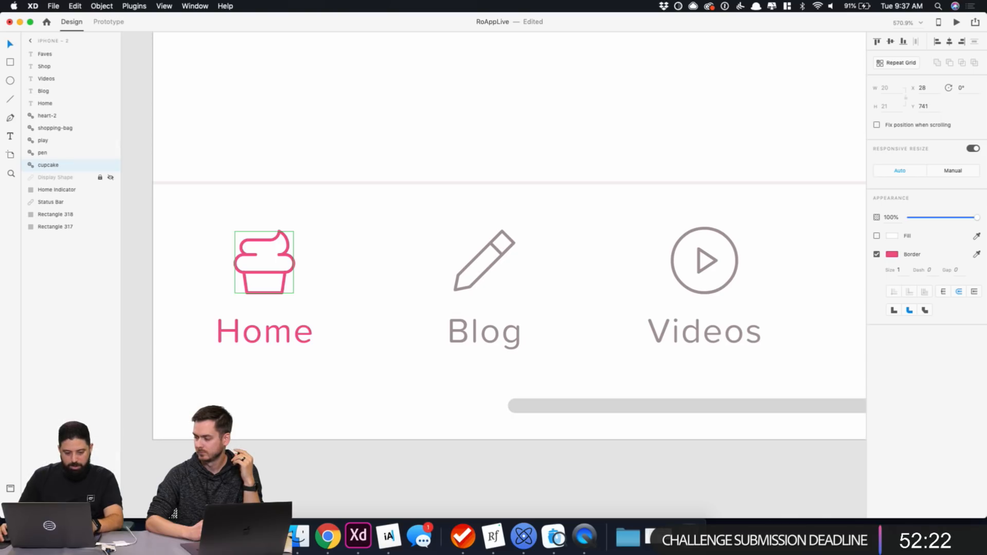
pyautogui.press('super+d')
pyautogui.doubleClick(52, 165)
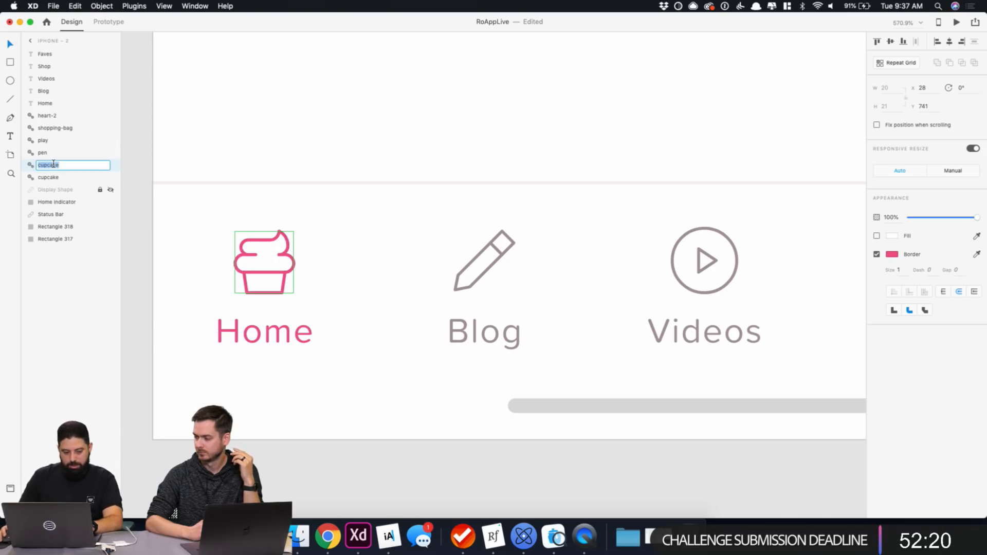
pyautogui.press('Right')
pyautogui.write('-')
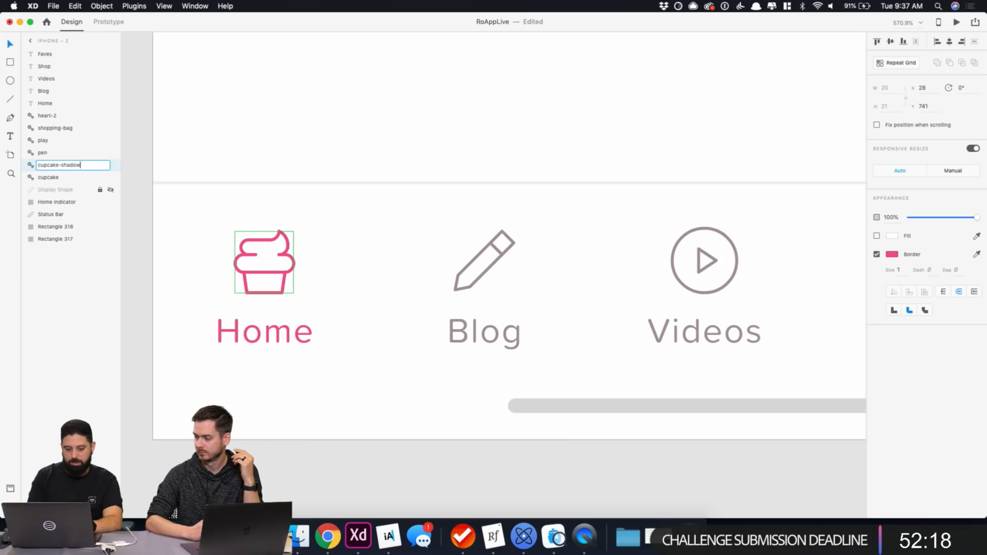
pyautogui.press('Return')
# Ungroup the cupcake-shadow symbol and nudge its paths 2 px right and 2 px down to X 30, Y 743.
pyautogui.rightClick(43, 165)
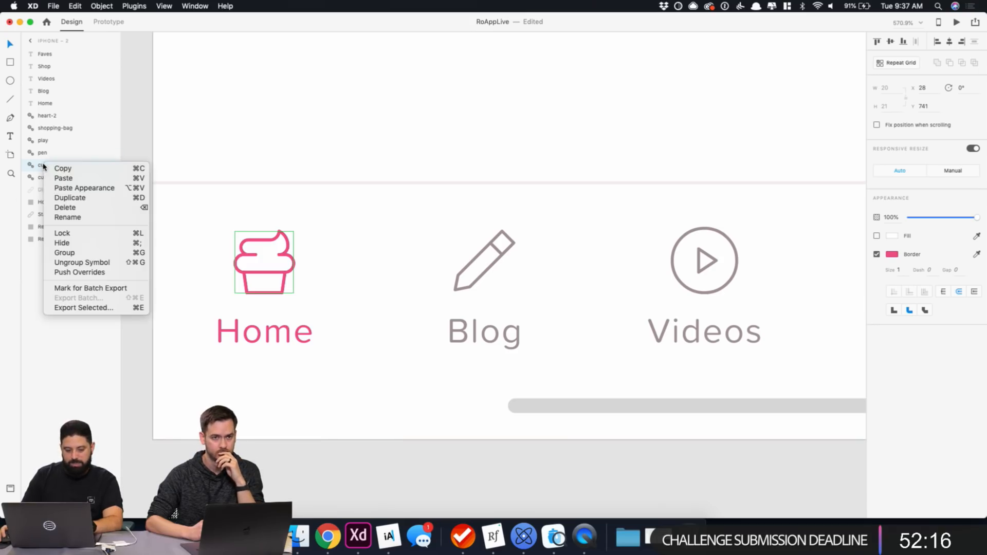
pyautogui.click(83, 262)
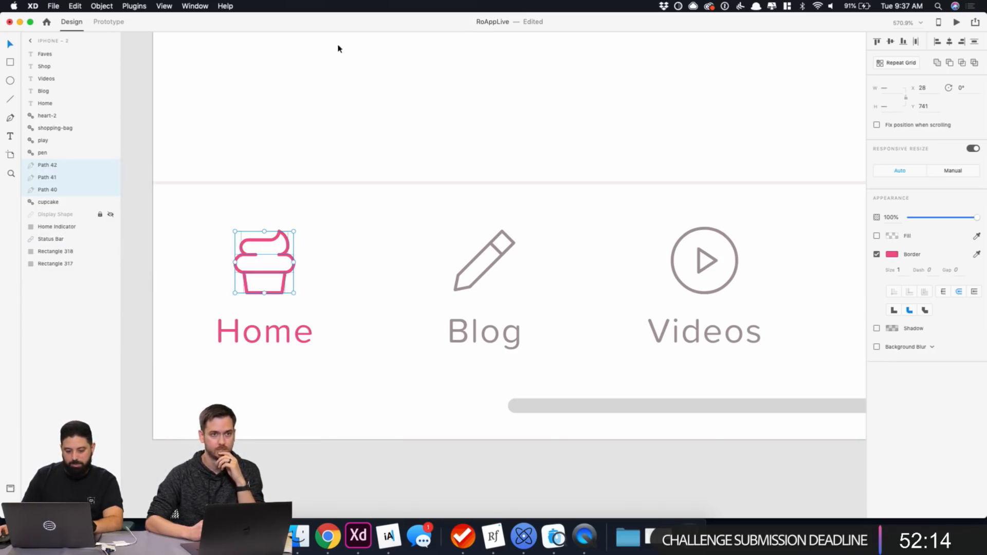
pyautogui.press('Down')
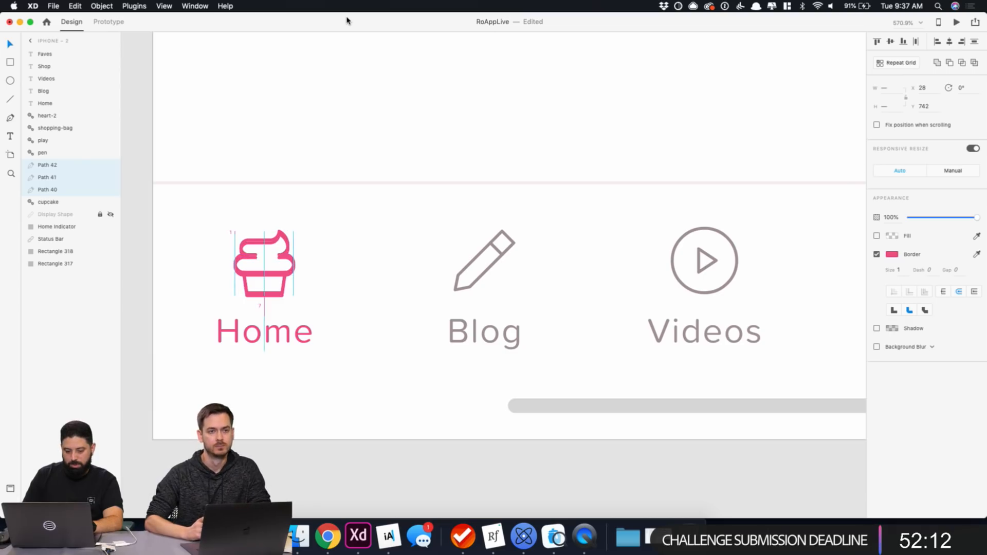
pyautogui.press('Right')
pyautogui.press('Down')
pyautogui.press('Right')
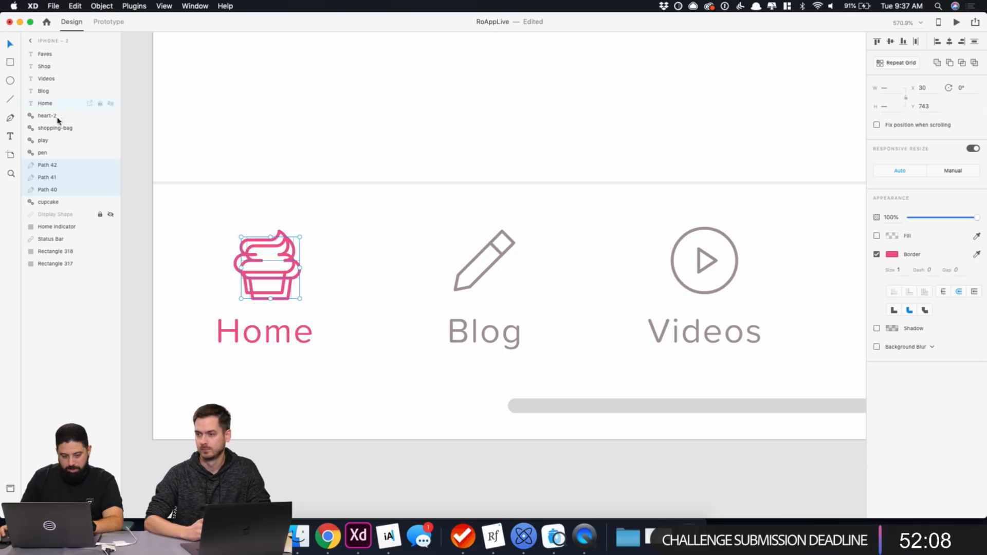
# Readjust the copied cupcake paths' offset to X 30, Y 743 and group the three paths.
pyautogui.click(216, 214)
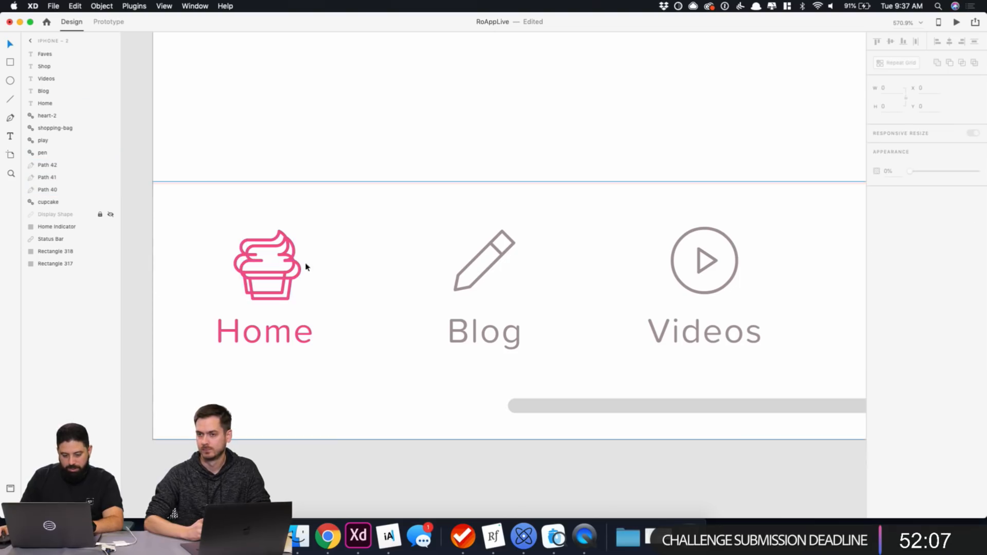
pyautogui.click(286, 301)
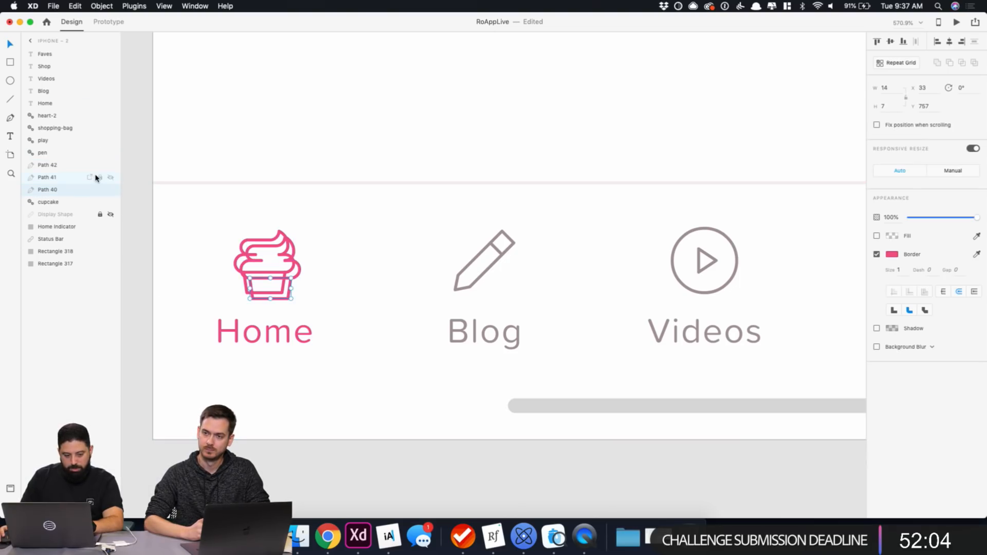
pyautogui.click(226, 134)
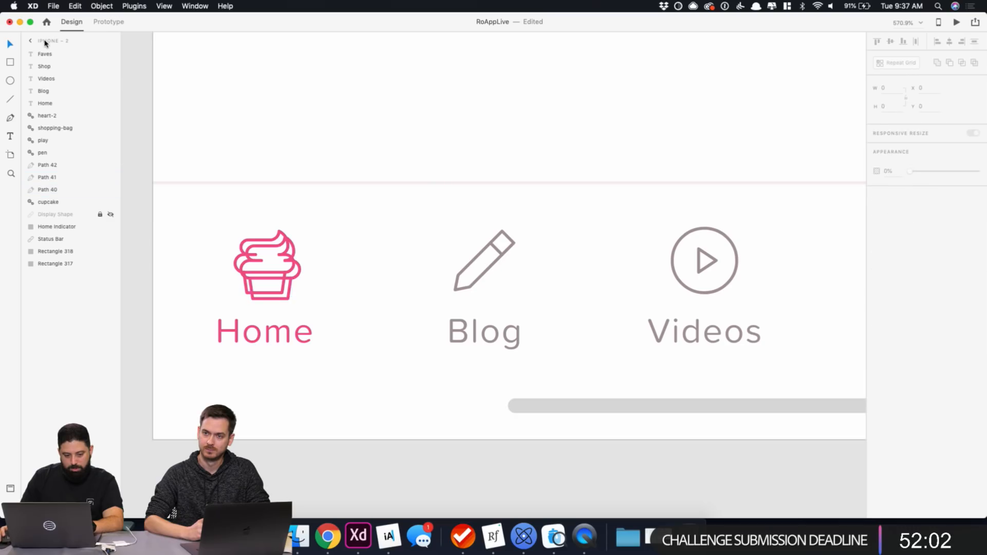
pyautogui.press('super+z')
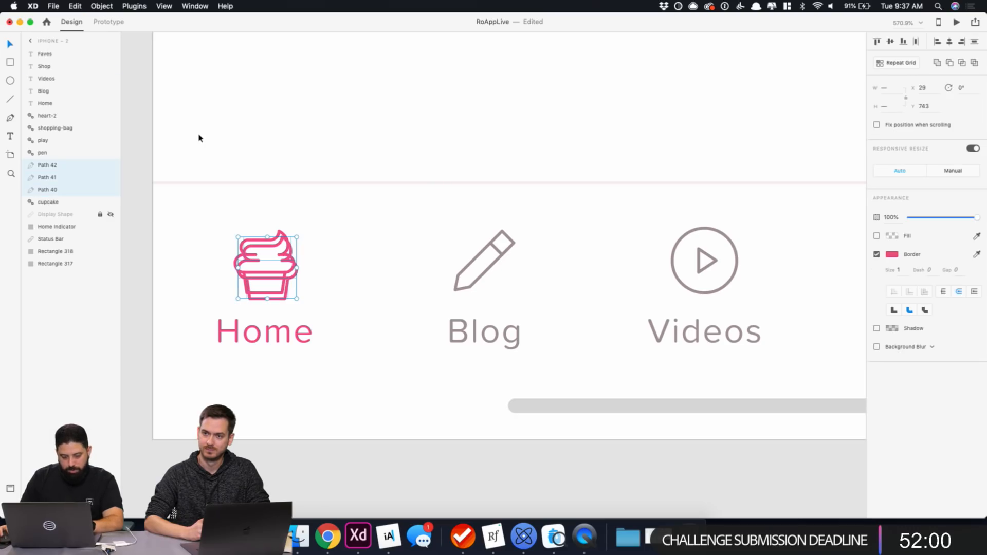
pyautogui.press('Up')
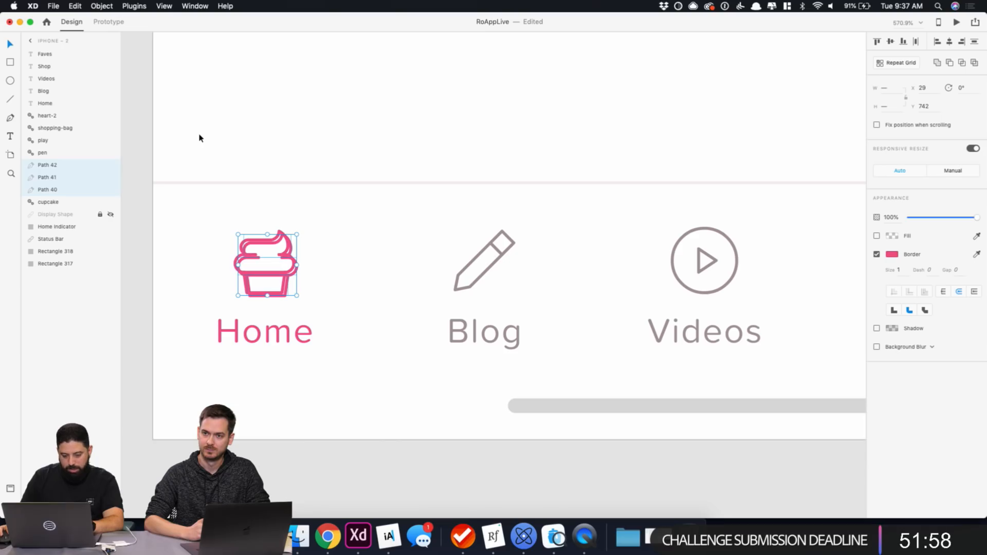
pyautogui.press('Right')
pyautogui.press('Down')
pyautogui.press('super+g')
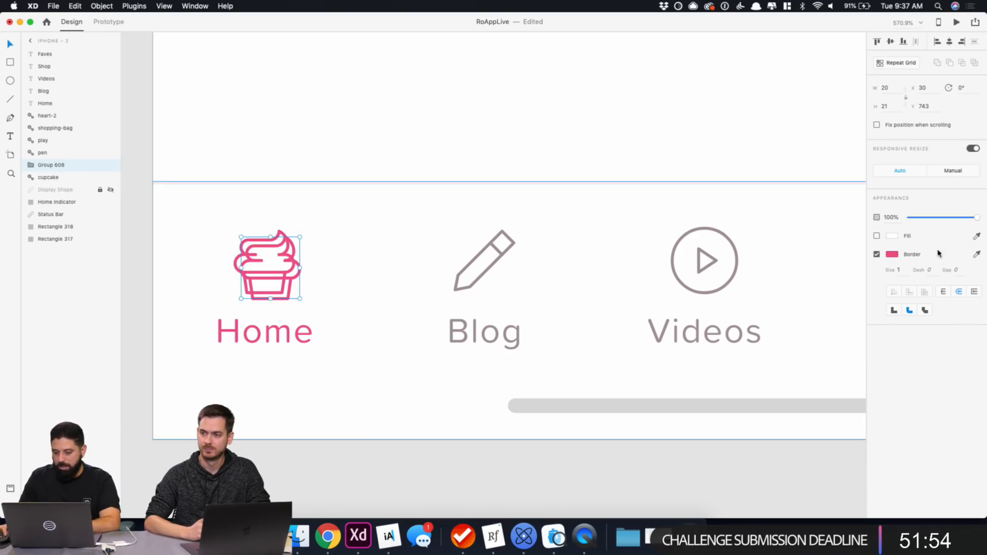
# Turn off the border on the grouped cupcake copy and fill it with the saved pink #EF4C85.
pyautogui.click(877, 254)
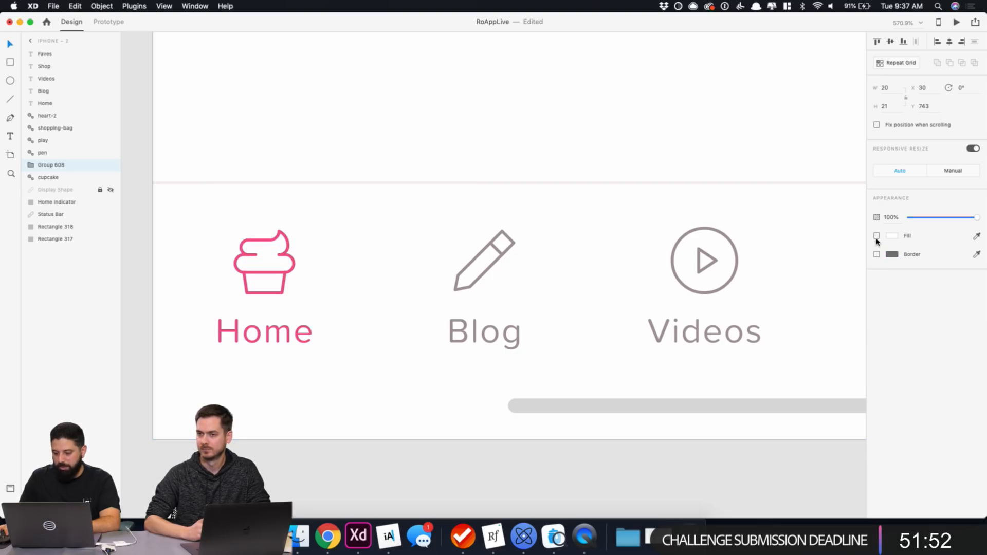
pyautogui.click(881, 238)
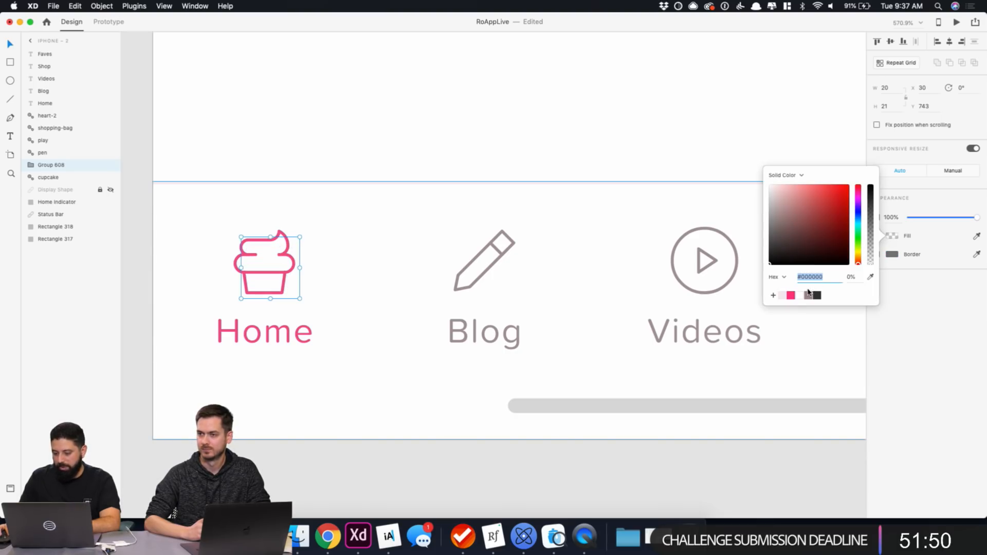
pyautogui.click(791, 295)
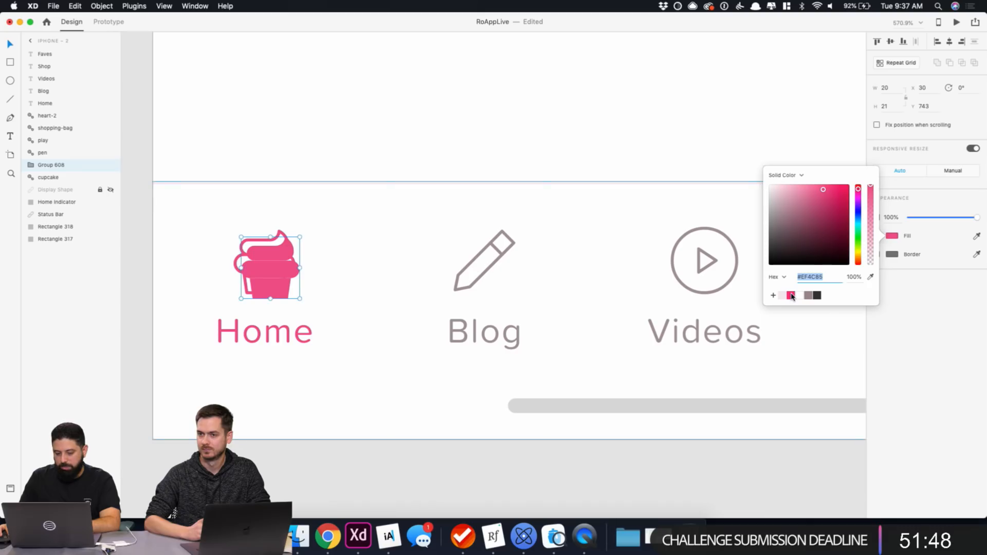
pyautogui.click(818, 27)
# Set the pink cupcake copy's opacity to 20% and move its group below the cupcake symbol in the layer order.
pyautogui.click(890, 217)
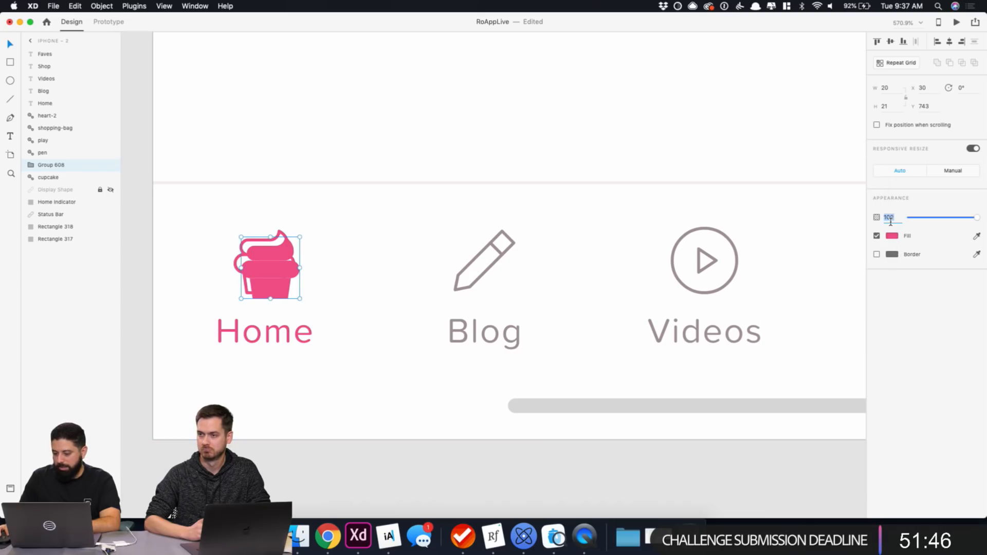
pyautogui.write('30')
pyautogui.press('Return')
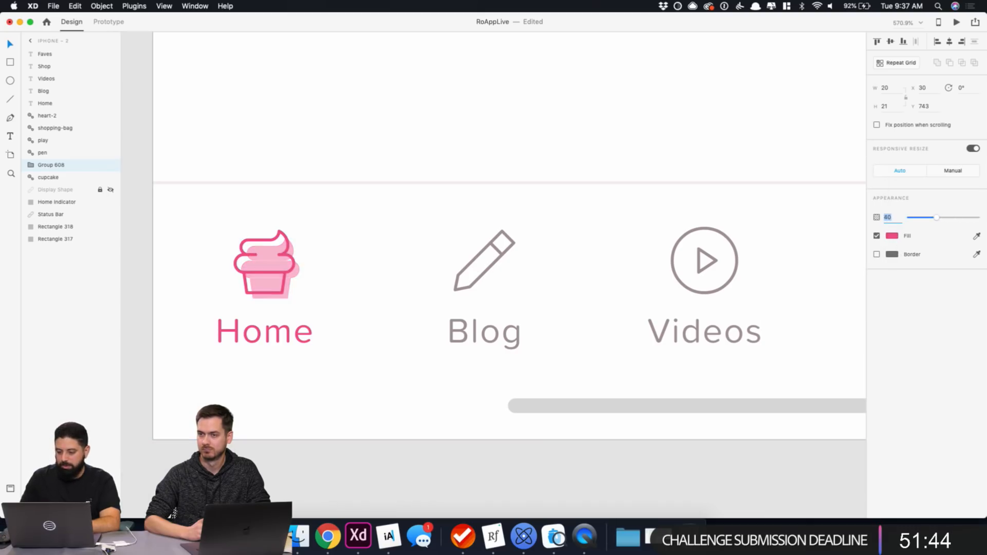
pyautogui.write('20')
pyautogui.press('Return')
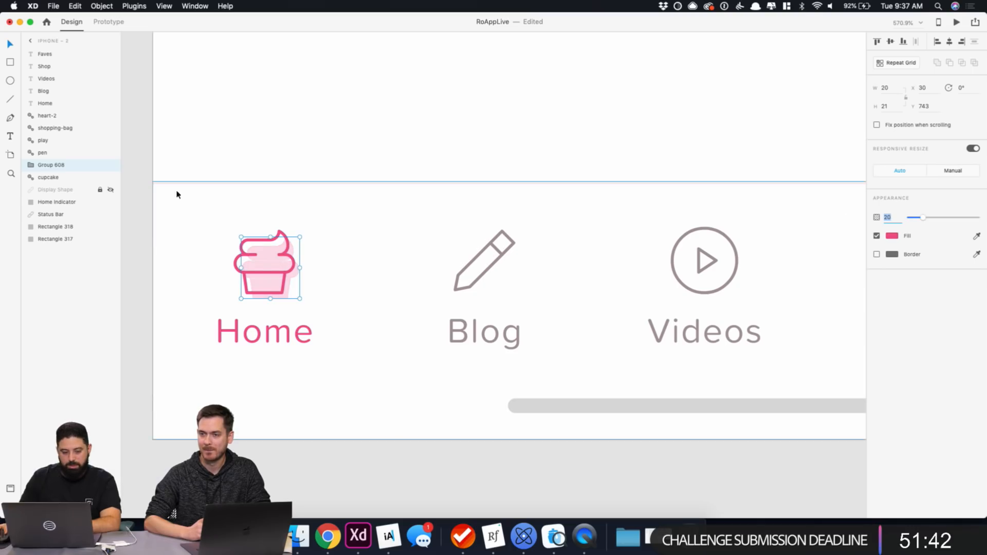
pyautogui.moveTo(41, 166); pyautogui.dragTo(45, 184)
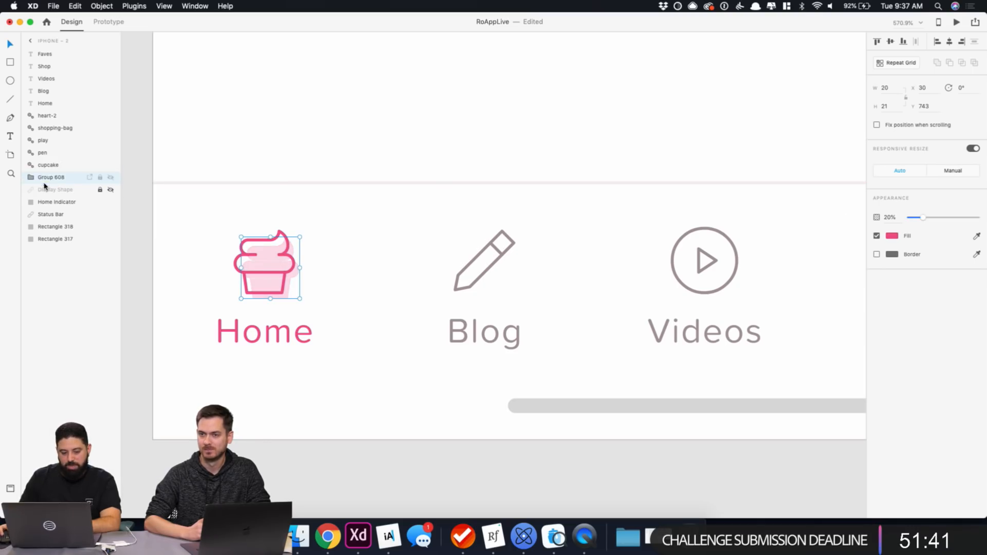
pyautogui.click(261, 137)
# Examine the bottom navigation with the highlighted Home icon, up close and in the context of the whole screen.
pyautogui.scroll(-5, 260, 137)
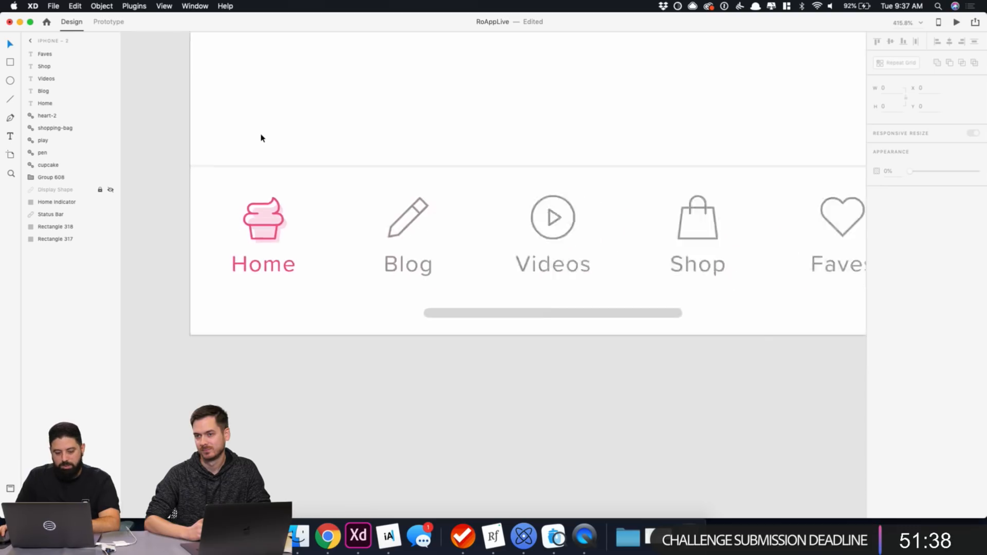
pyautogui.scroll(-2, 260, 137)
pyautogui.scroll(5, 258, 134)
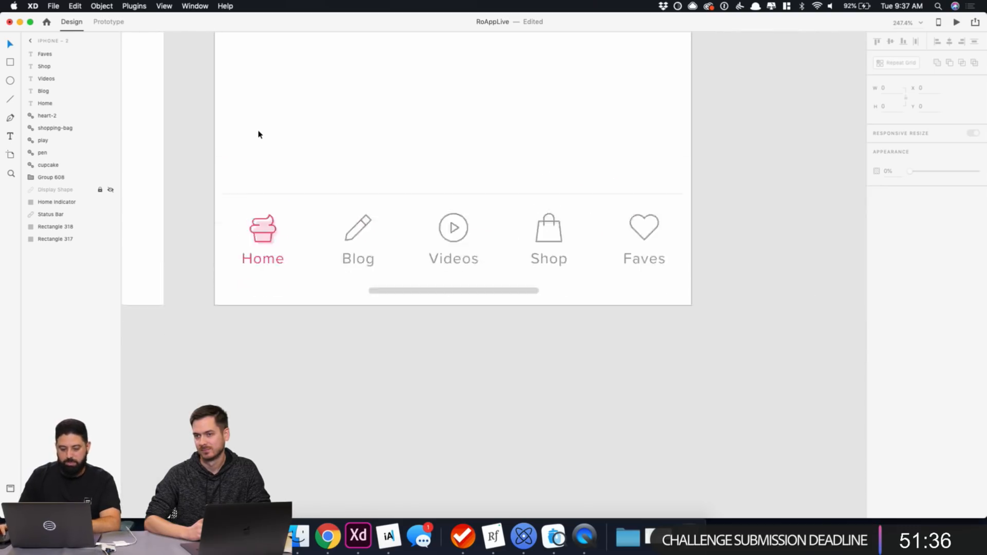
pyautogui.press('super+minus')
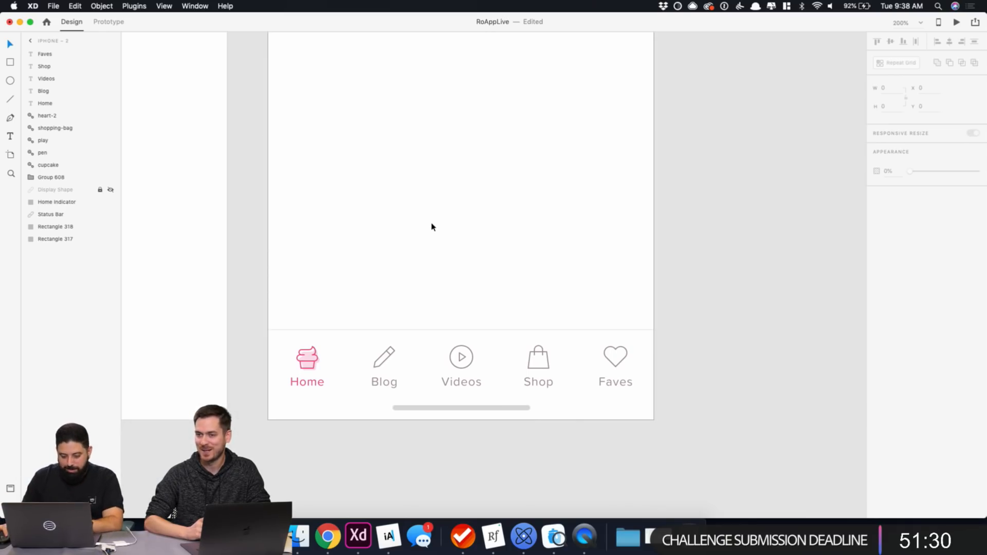
pyautogui.scroll(3, 410, 265)
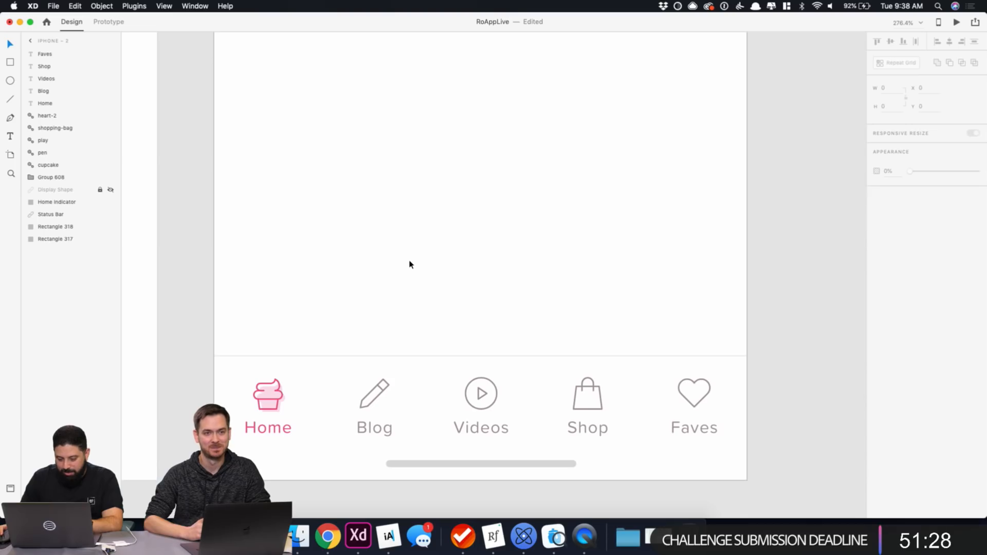
pyautogui.scroll(-5, 410, 264)
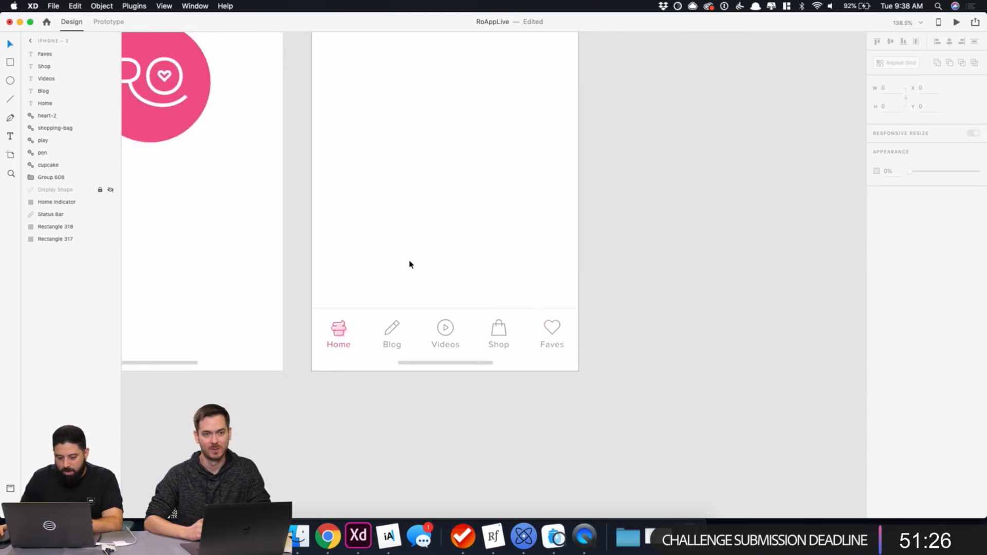
pyautogui.scroll(5, 410, 264)
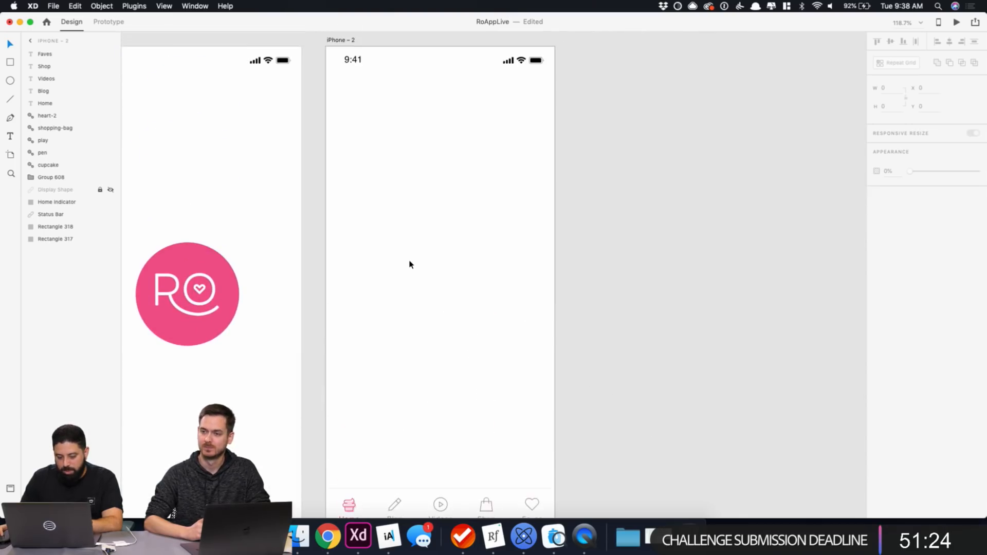
pyautogui.scroll(-3, 410, 264)
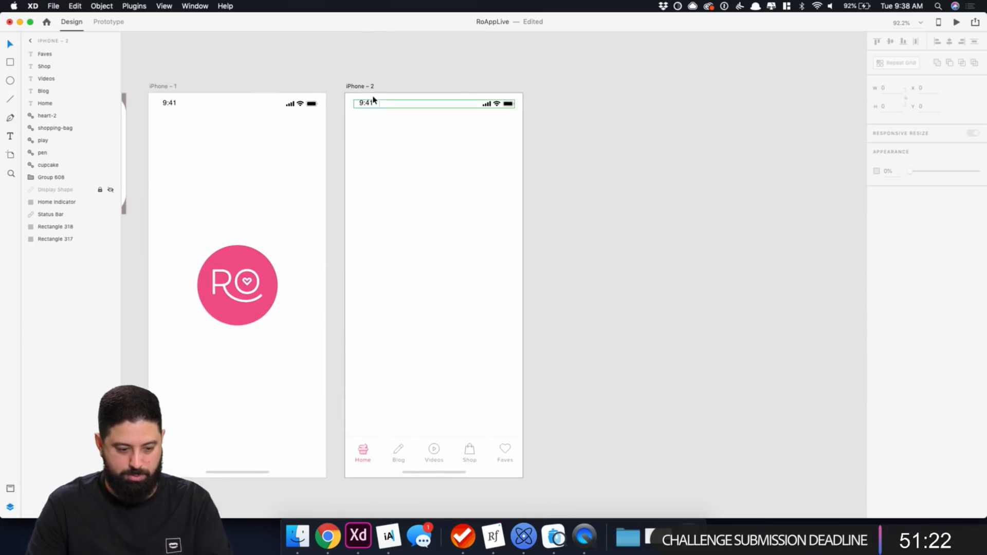
# Duplicate the iPhone – 2 artboard and place the copy directly to its right at X 2250, Y -900.
pyautogui.click(368, 87)
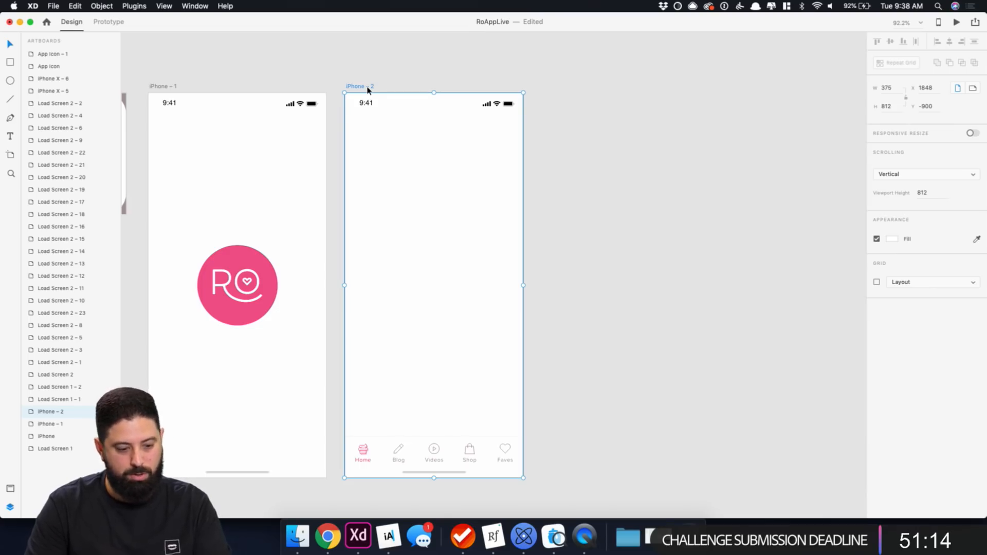
pyautogui.moveTo(368, 90); pyautogui.dragTo(559, 90)
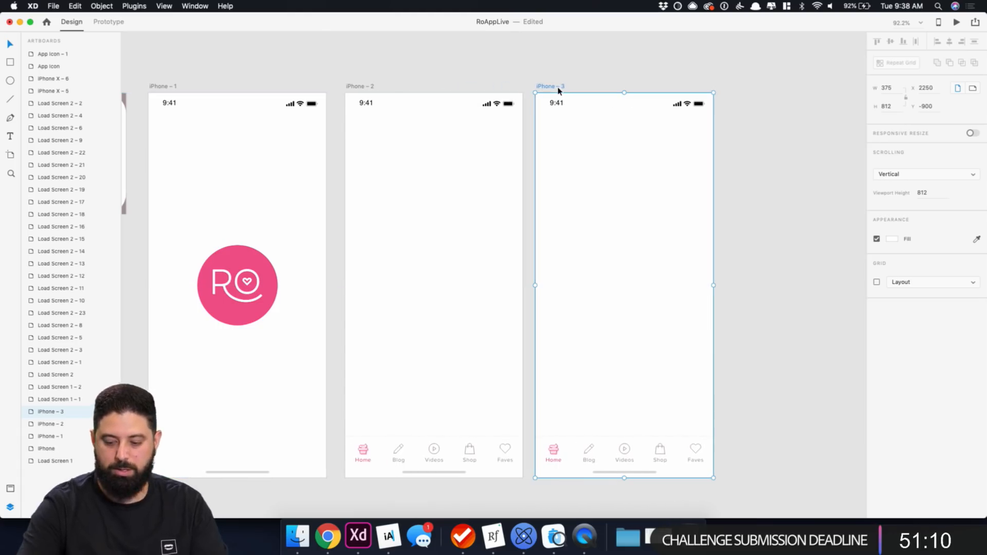
pyautogui.click(702, 66)
pyautogui.hscroll(5, 564, 73)
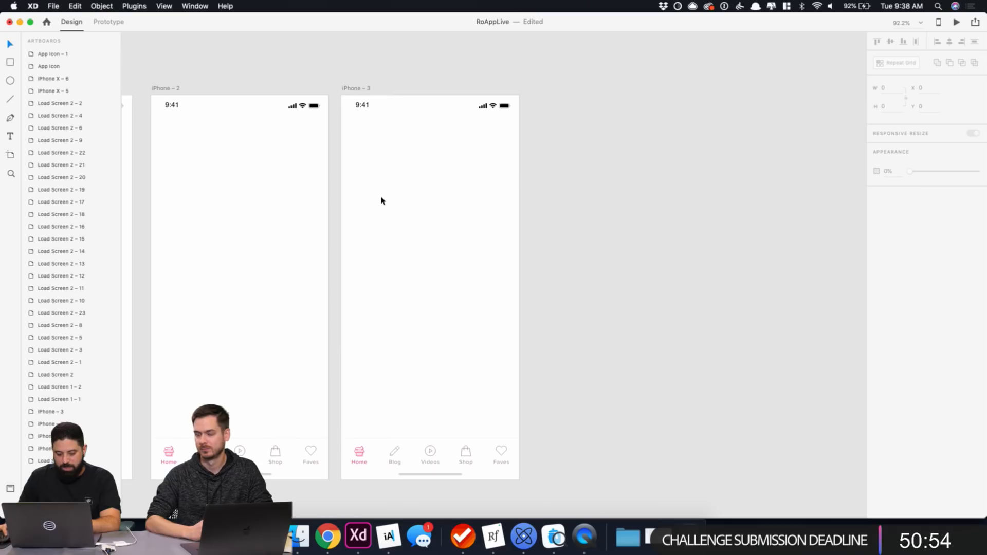
# Add the placeholder text "asdasd" below the status bar on the iPhone – 3 artboard, above the Home icon's column.
pyautogui.press('t')
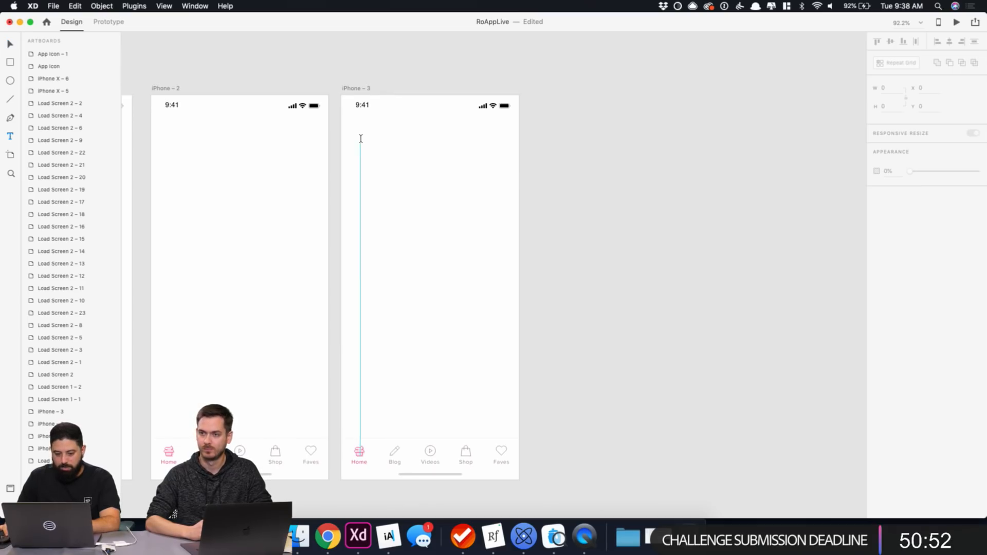
pyautogui.click(359, 141)
pyautogui.write('asdasd')
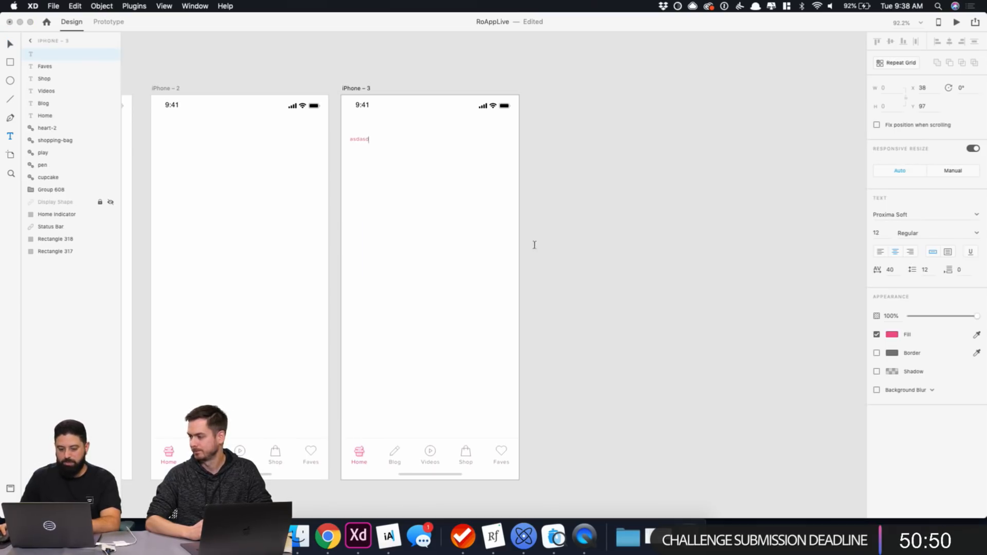
pyautogui.press('Escape')
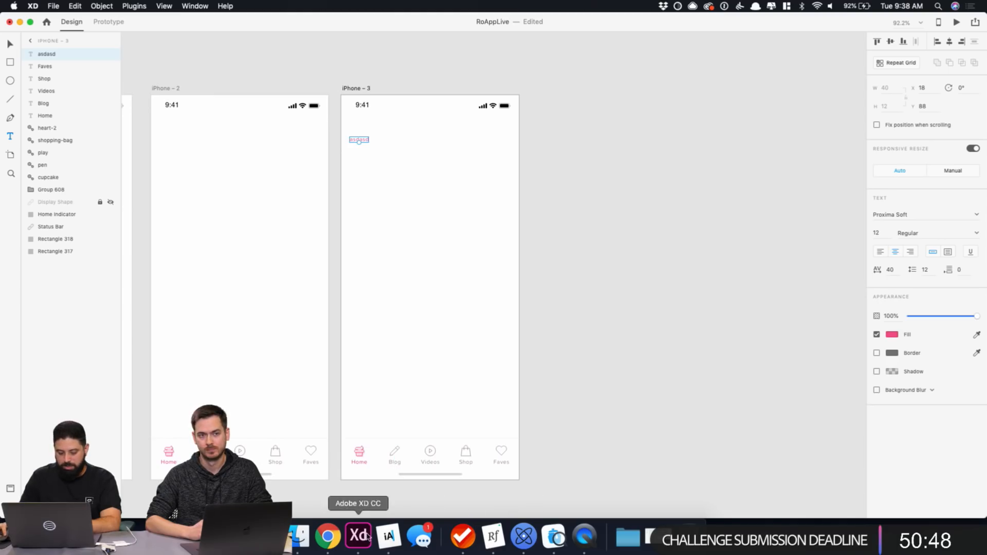
# Check the Blog categories in the Problem.txt notes in iA Writer, and replace the placeholder text in Adobe XD with "All".
pyautogui.click(389, 536)
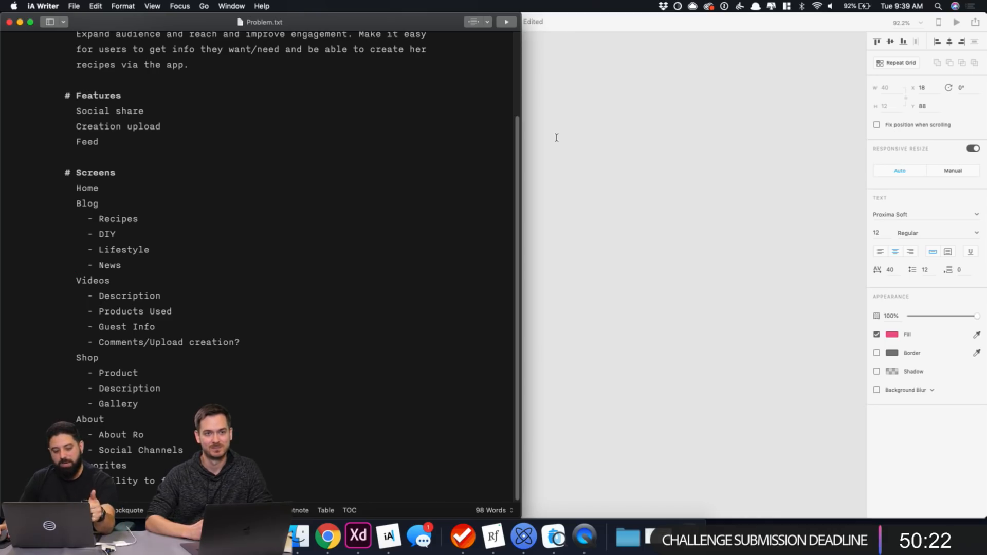
pyautogui.click(563, 154)
pyautogui.doubleClick(364, 140)
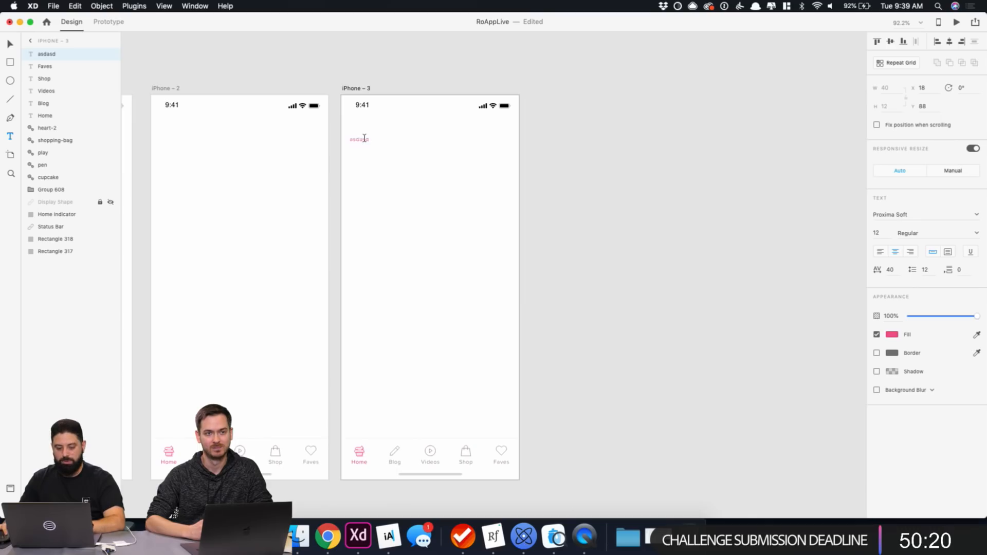
pyautogui.write('All')
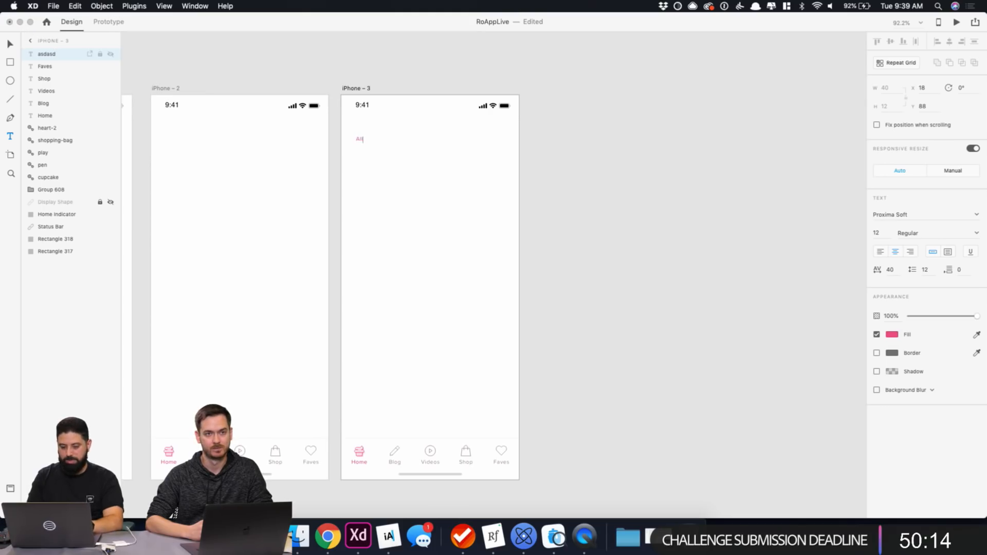
pyautogui.press('Escape')
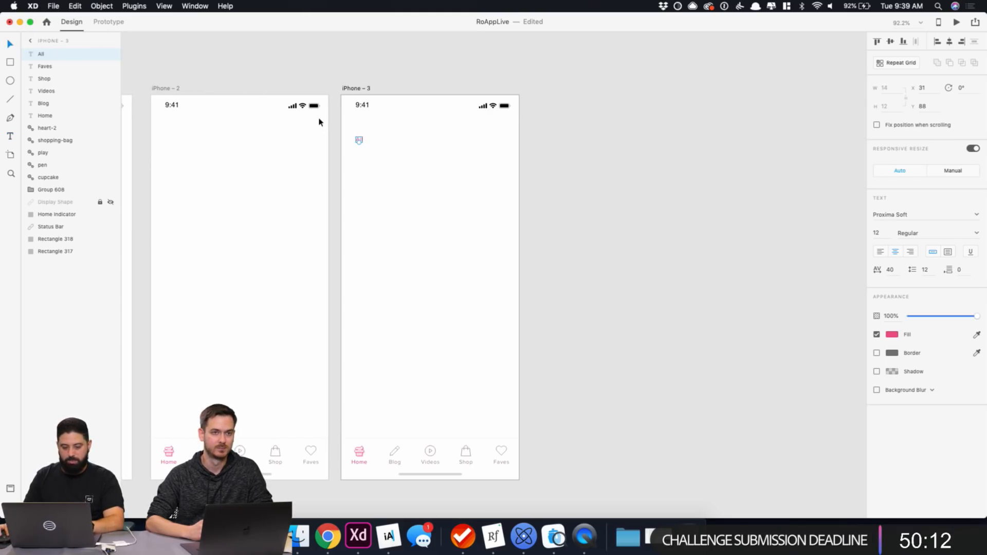
# Apply the Subtitle 2 — 14pt character style to the "All" label and fill it with the saved pink #EF4C85.
pyautogui.scroll(3, 319, 122)
pyautogui.scroll(5, 437, 140)
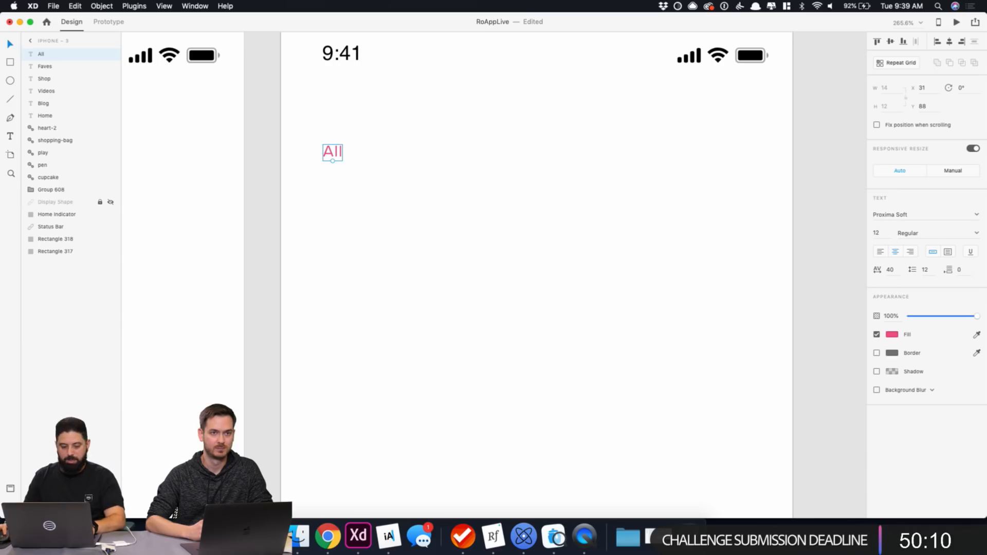
pyautogui.click(8, 491)
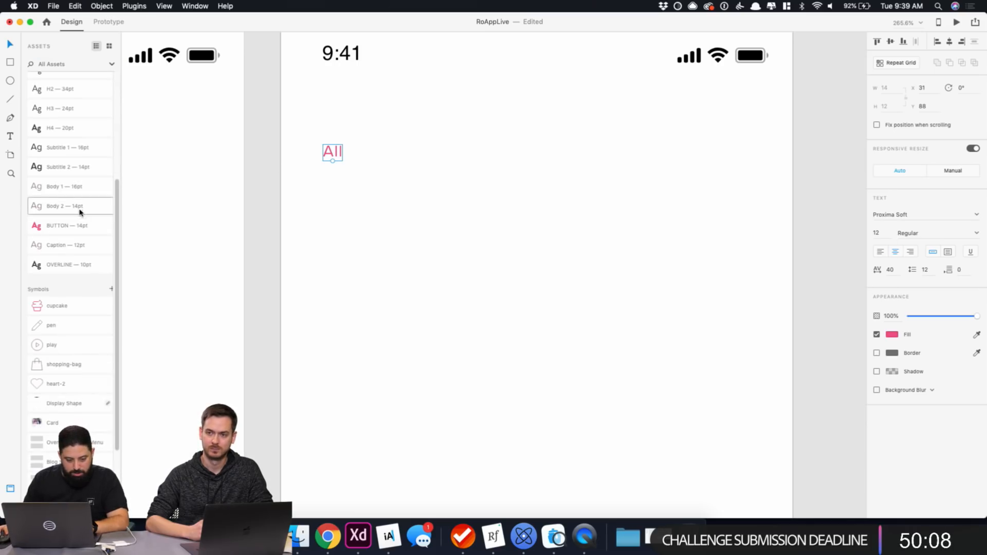
pyautogui.click(83, 169)
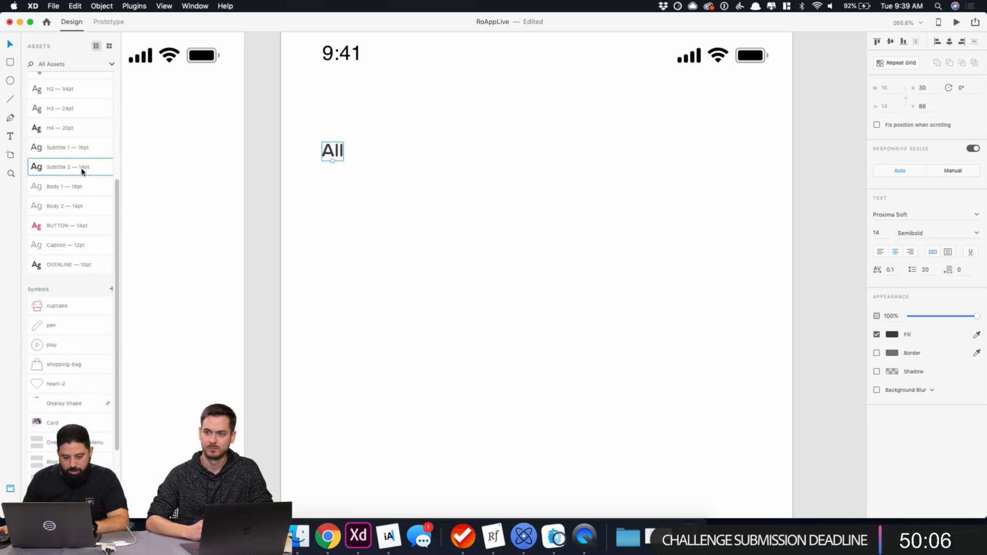
pyautogui.click(892, 335)
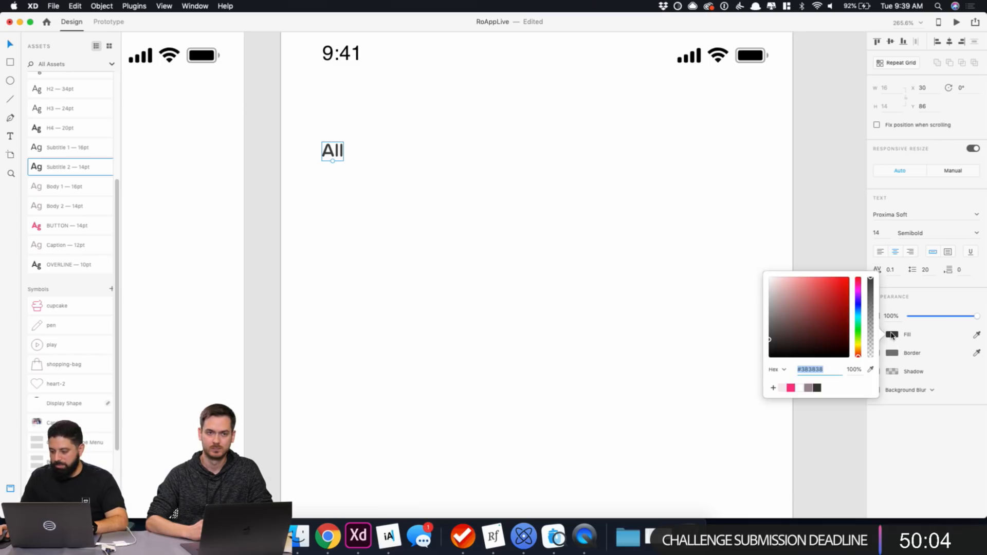
pyautogui.click(792, 388)
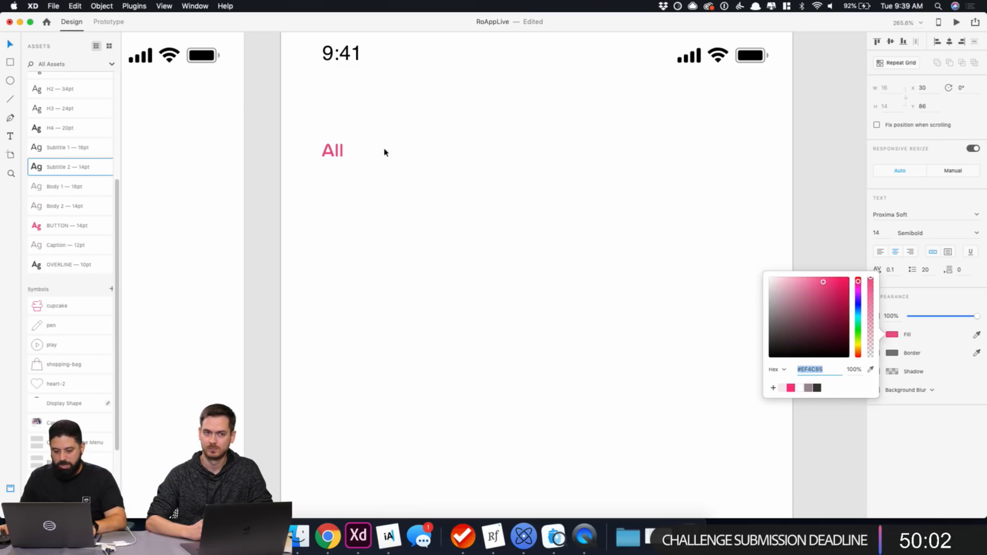
# Duplicate the "All" label to its right at X 73, Y 86 and fill the copy with the saved medium grey.
pyautogui.moveTo(331, 150); pyautogui.dragTo(397, 152)
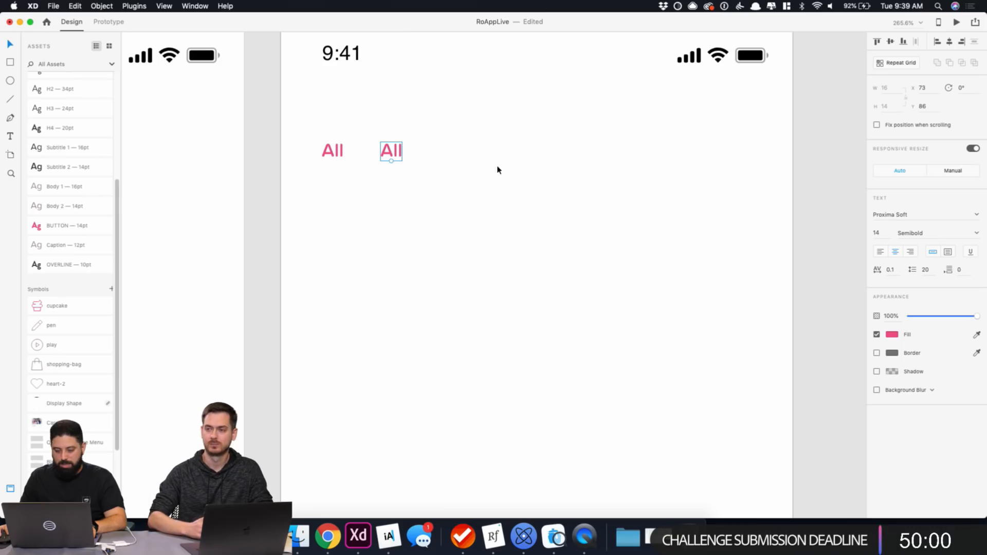
pyautogui.click(892, 335)
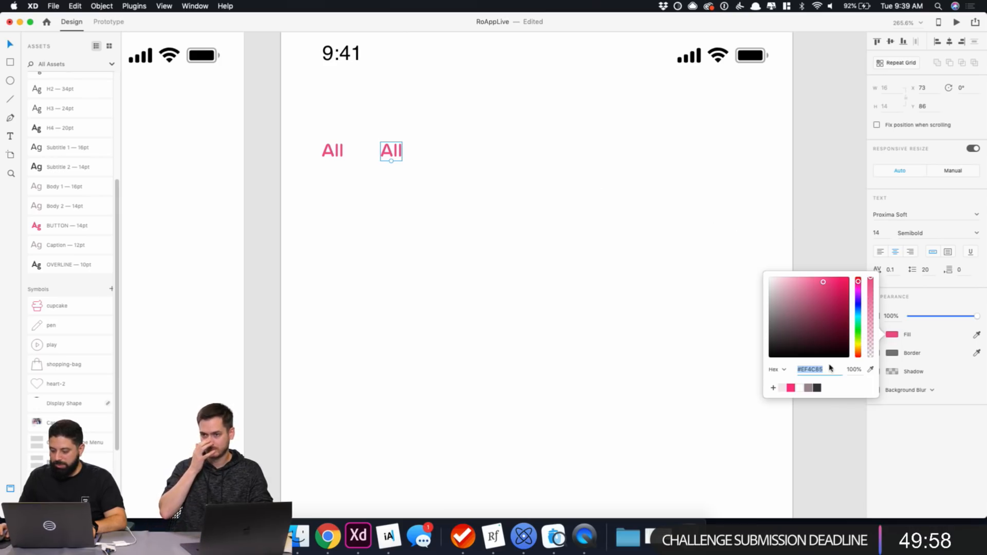
pyautogui.click(813, 388)
pyautogui.click(363, 128)
pyautogui.click(391, 150)
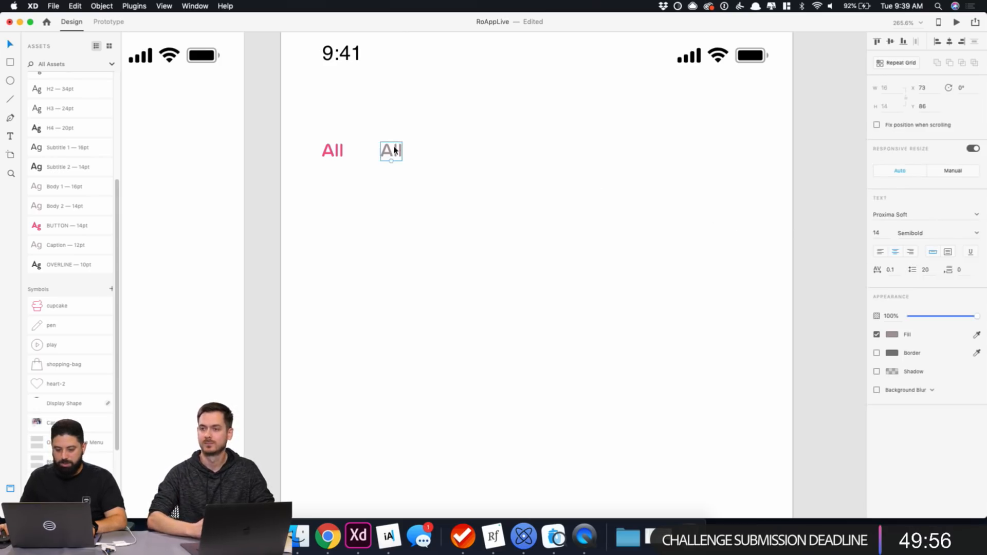
# Change the grey label's text to "RECIPES".
pyautogui.doubleClick(391, 150)
pyautogui.write('RECIPES')
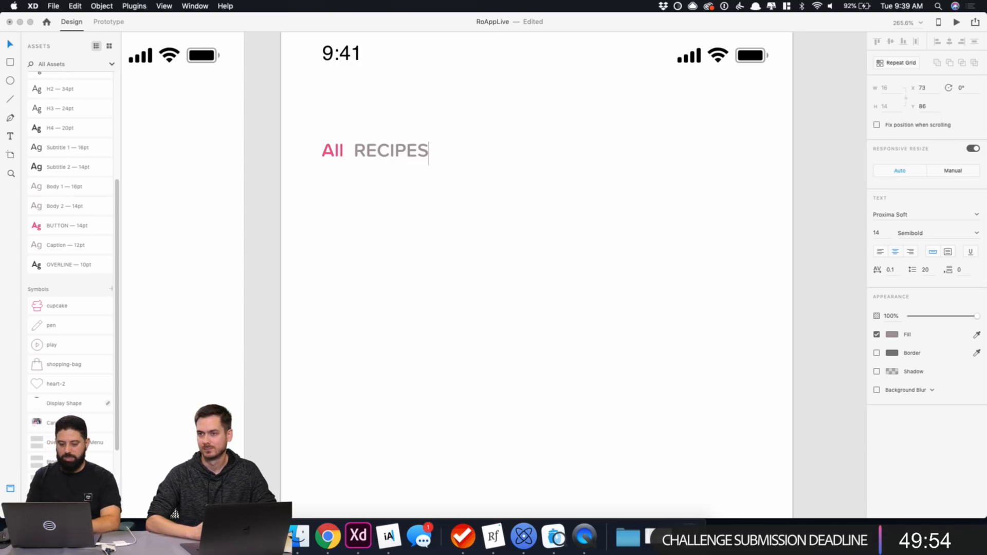
pyautogui.press('Escape')
# Move the RECIPES label to X 84 and duplicate it to its right as a "DIY" label.
pyautogui.moveTo(396, 159); pyautogui.dragTo(523, 161)
pyautogui.doubleClick(524, 153)
pyautogui.write('DIY')
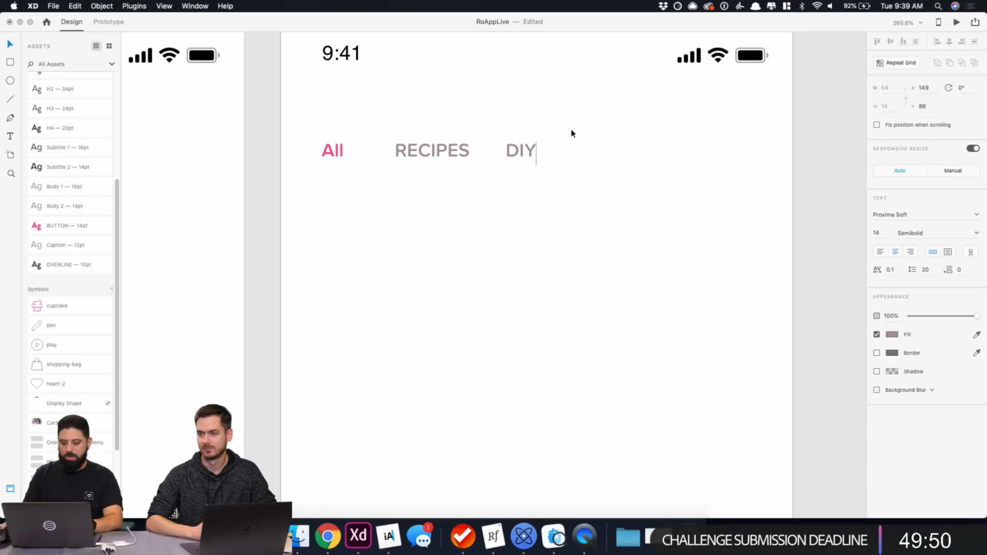
pyautogui.press('Escape')
# Duplicate the DIY label to its right at X 219 and change the copy's text to "Lifestyle".
pyautogui.moveTo(521, 156); pyautogui.dragTo(596, 155)
pyautogui.doubleClick(597, 154)
pyautogui.write('Lifest')
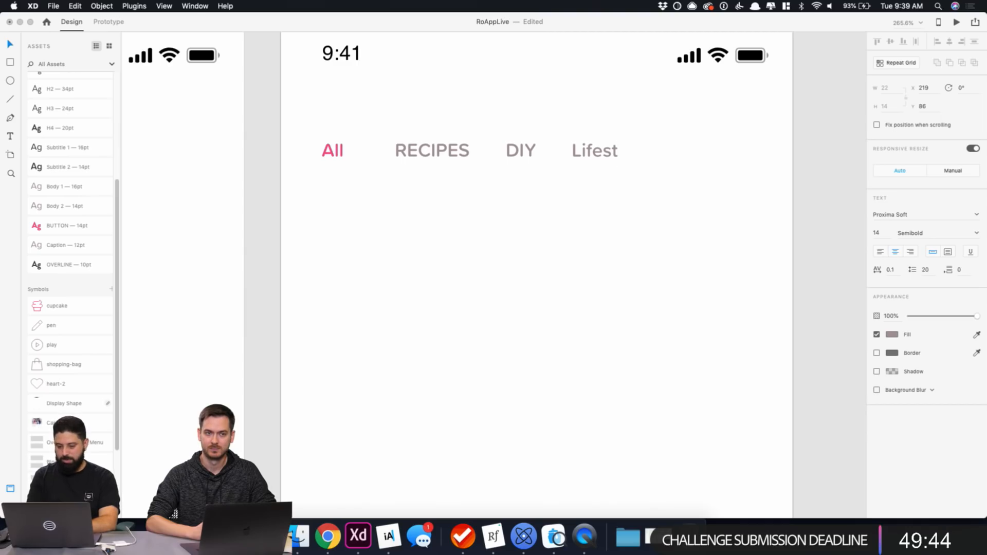
pyautogui.write('yle')
pyautogui.press('Escape')
# Change the RECIPES label's text to "Recipies", keeping only the first letter capitalised.
pyautogui.doubleClick(445, 152)
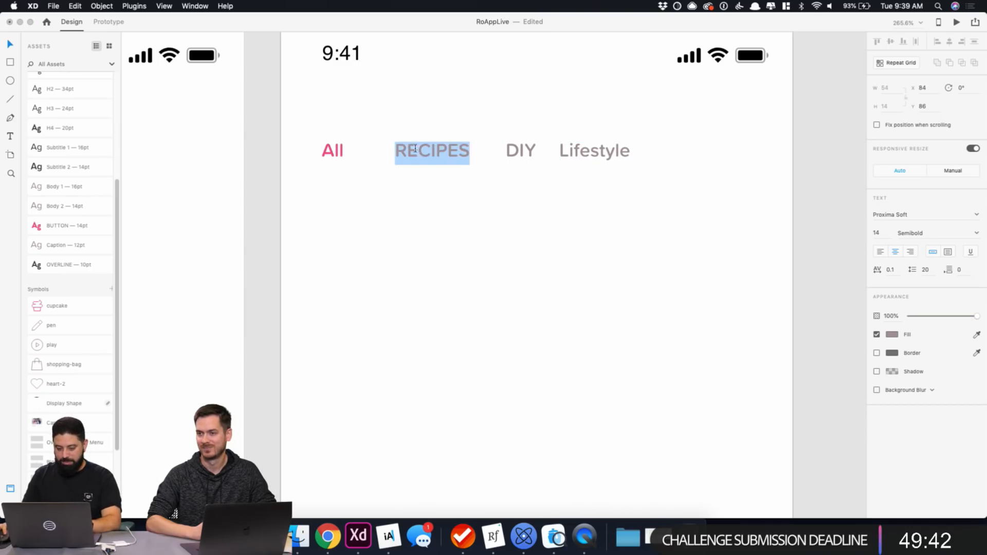
pyautogui.click(418, 152)
pyautogui.press('Escape')
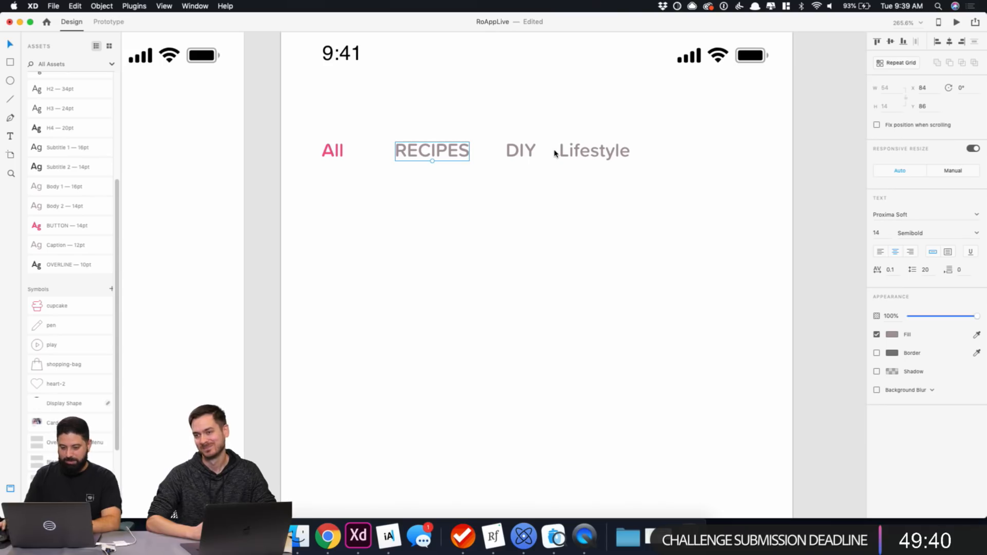
pyautogui.doubleClick(411, 154)
pyautogui.click(407, 153)
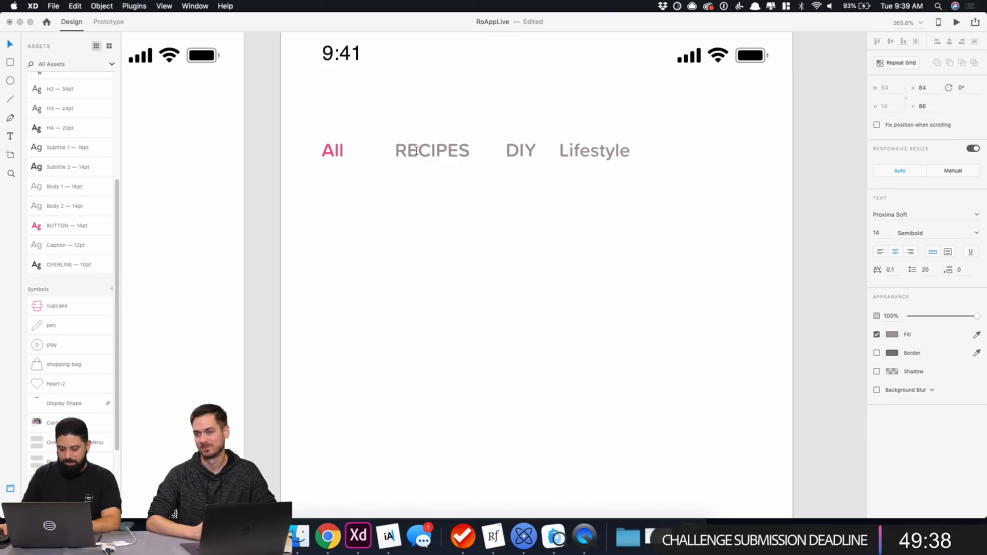
pyautogui.moveTo(406, 152); pyautogui.dragTo(470, 152)
pyautogui.write('ecipies')
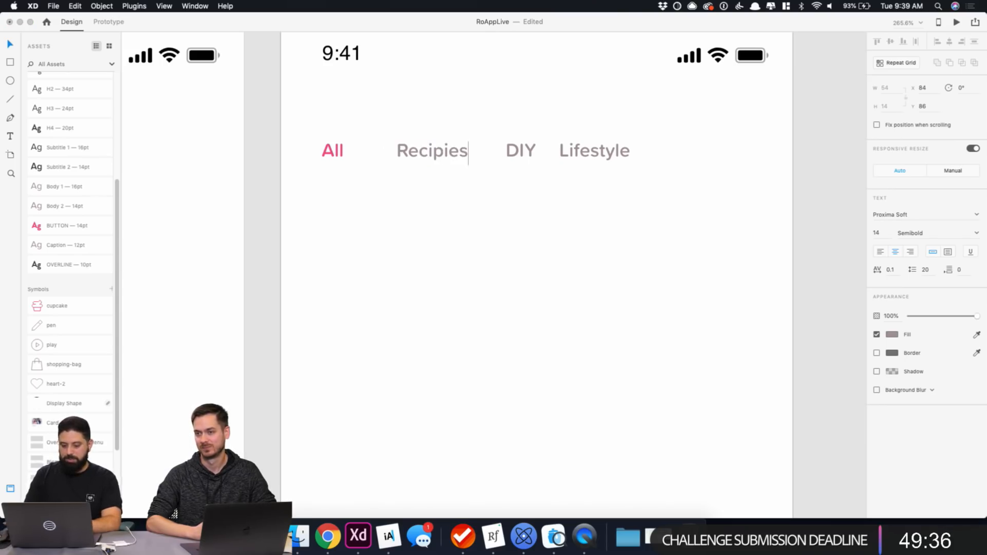
pyautogui.press('Escape')
pyautogui.click(570, 132)
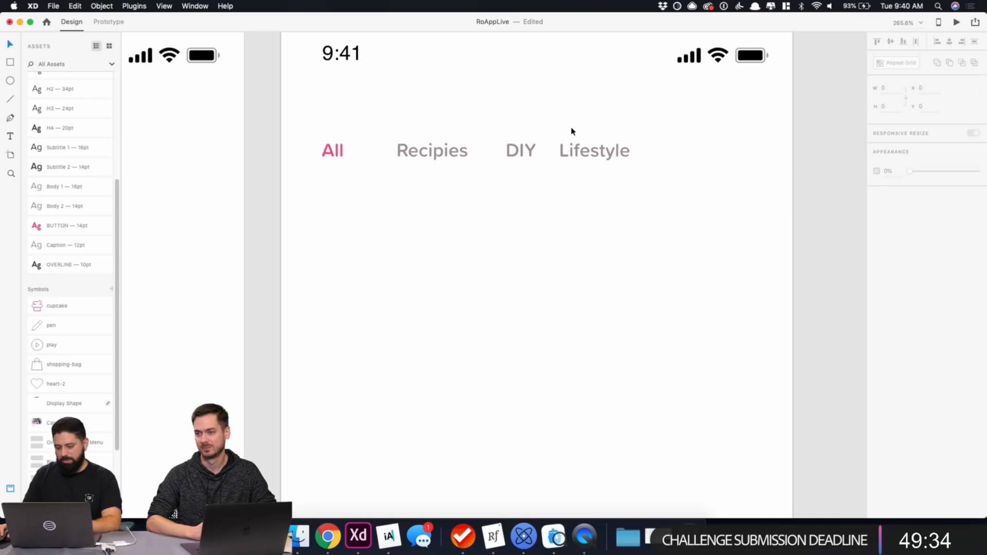
# Duplicate the Lifestyle label to its right at X 273 and change the copy's text to "News".
pyautogui.moveTo(583, 159); pyautogui.dragTo(676, 153)
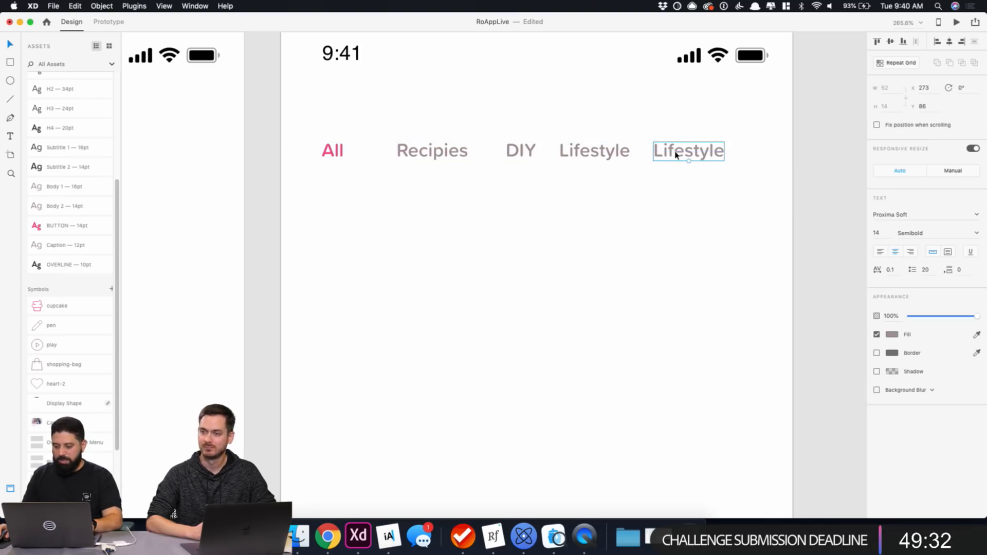
pyautogui.doubleClick(675, 153)
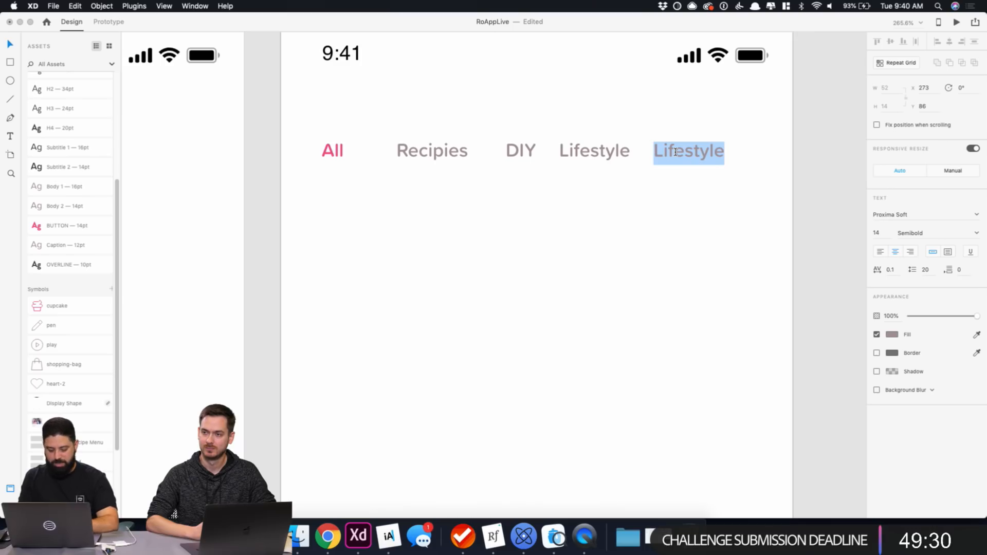
pyautogui.write('News')
pyautogui.press('Escape')
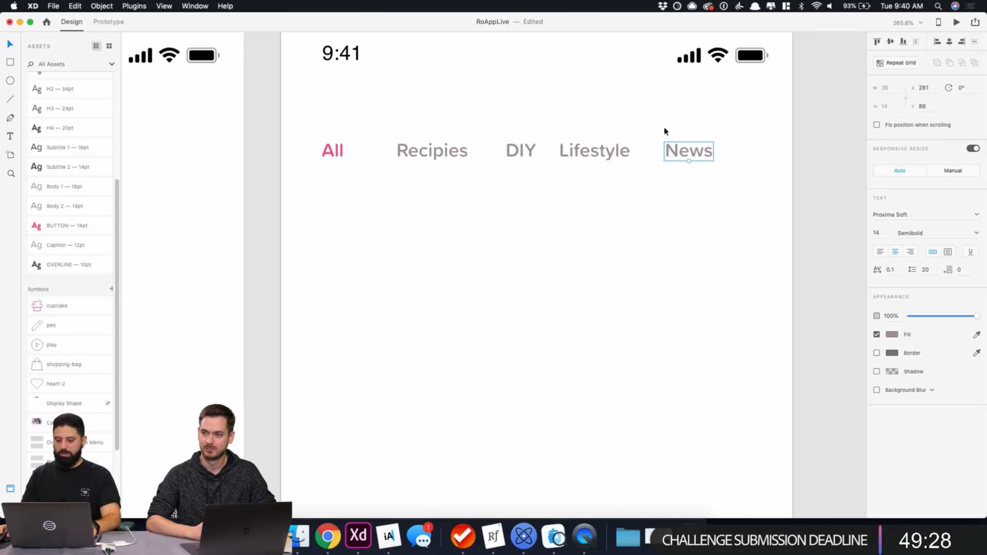
pyautogui.click(656, 112)
# Move the pink "All" label horizontally to X 24.
pyautogui.click(451, 156)
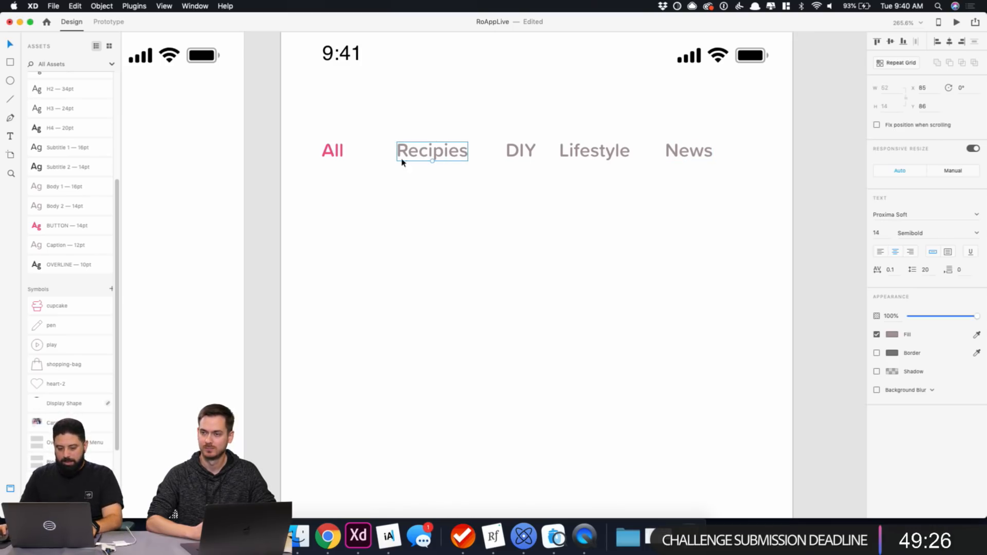
pyautogui.scroll(-2, 400, 175)
pyautogui.click(343, 156)
pyautogui.press('Left')
pyautogui.press('Left')
pyautogui.press('Left')
pyautogui.press('Left')
pyautogui.press('Left')
pyautogui.press('Left')
pyautogui.press('Left')
pyautogui.press('Left')
pyautogui.press('Left')
pyautogui.press('Left')
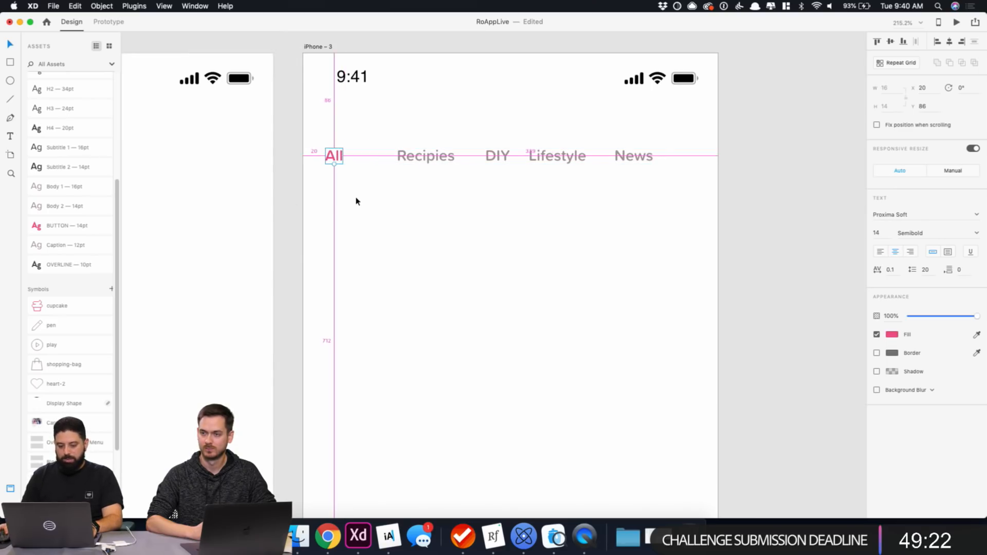
pyautogui.press('Right')
pyautogui.press('Right')
pyautogui.press('Right')
pyautogui.press('Right')
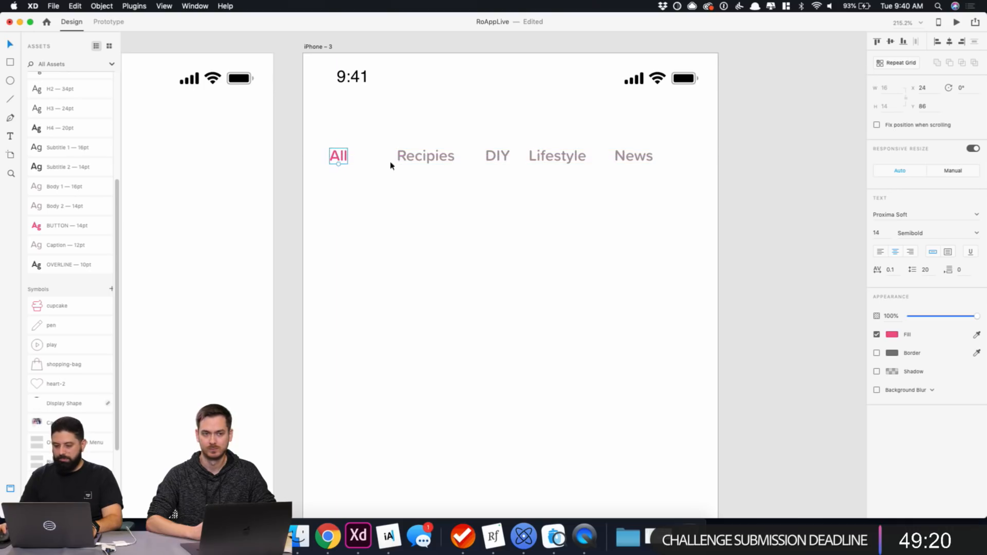
# Move the News label horizontally to X 315, near the artboard's right margin.
pyautogui.click(634, 156)
pyautogui.hotkey('shift', 'Right')
pyautogui.hotkey('shift', 'Right')
pyautogui.hotkey('shift', 'Right')
pyautogui.hotkey('shift', 'Right')
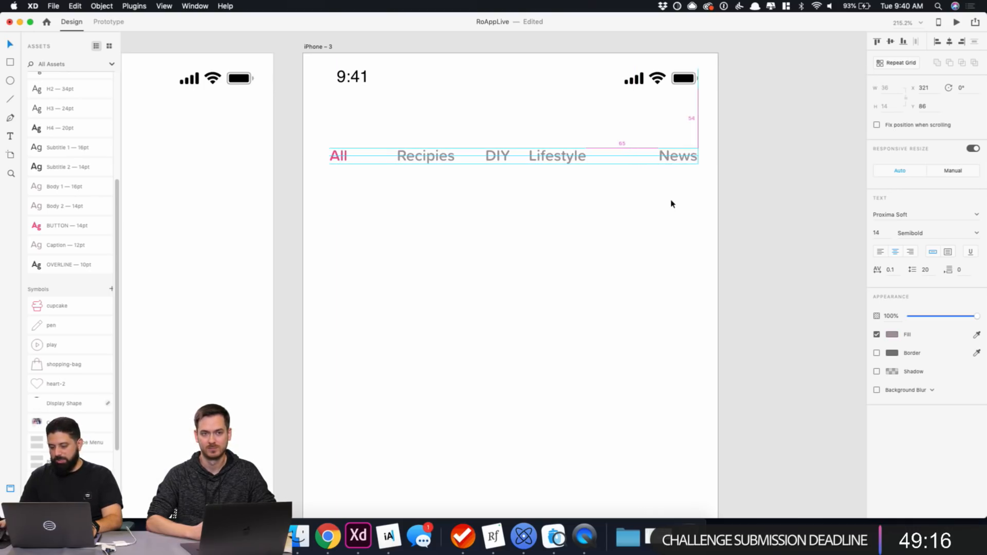
pyautogui.press('Left')
pyautogui.press('Left')
pyautogui.press('Left')
pyautogui.press('Left')
pyautogui.press('Left')
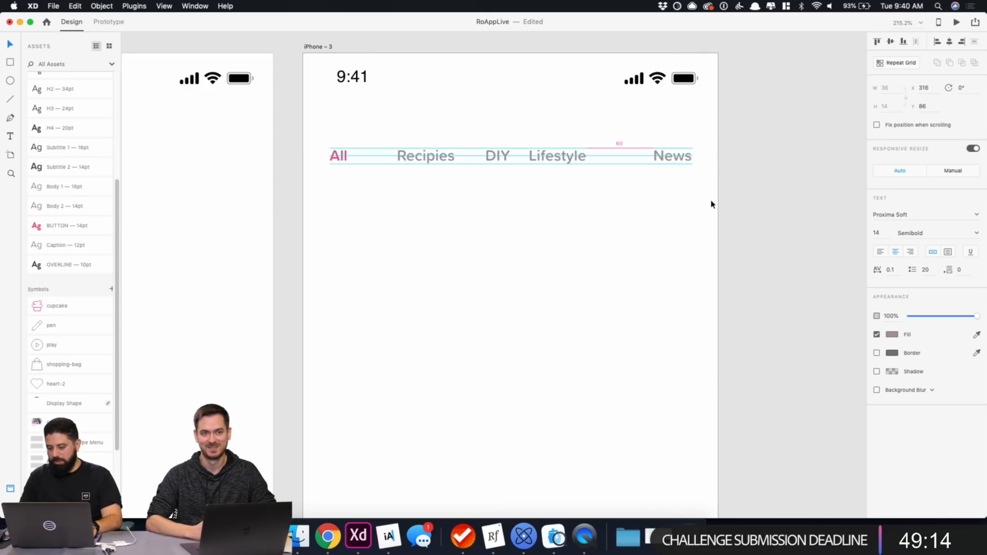
# Distribute the five category labels, from All to News, evenly in the horizontal direction.
pyautogui.keyDown('shift'); pyautogui.click(568, 154); pyautogui.keyUp('shift')
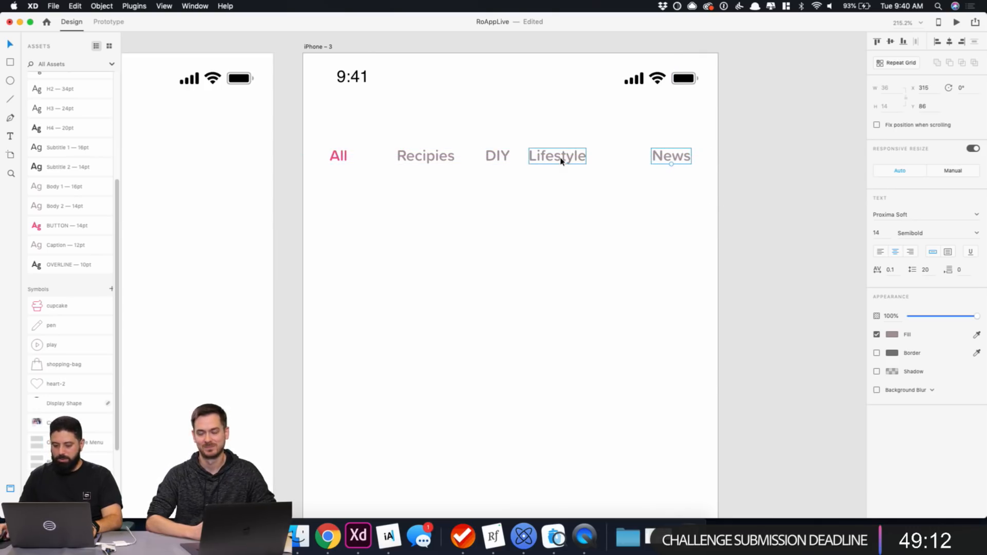
pyautogui.keyDown('shift'); pyautogui.click(504, 156); pyautogui.keyUp('shift')
pyautogui.keyDown('shift'); pyautogui.click(438, 156); pyautogui.keyUp('shift')
pyautogui.keyDown('shift'); pyautogui.click(347, 159); pyautogui.keyUp('shift')
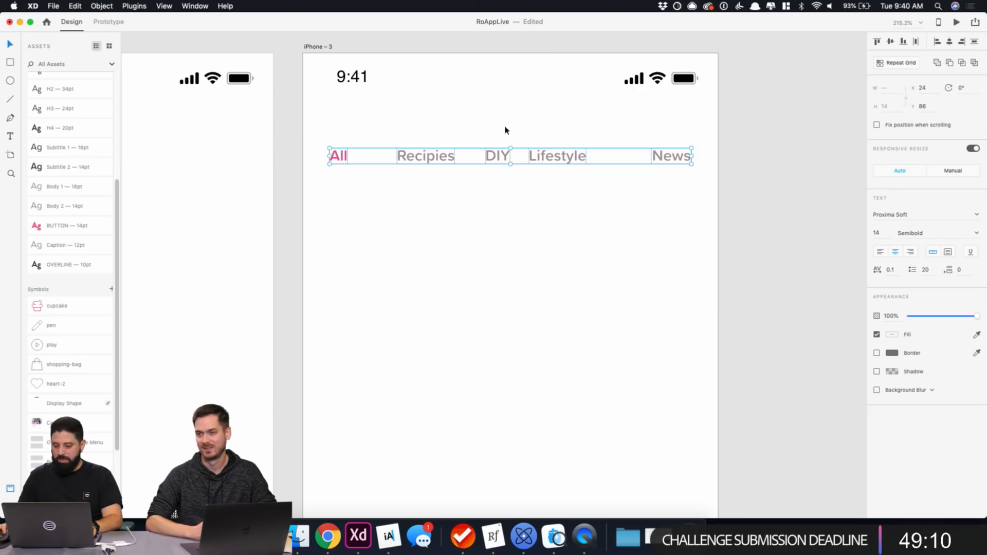
pyautogui.click(917, 40)
pyautogui.click(803, 143)
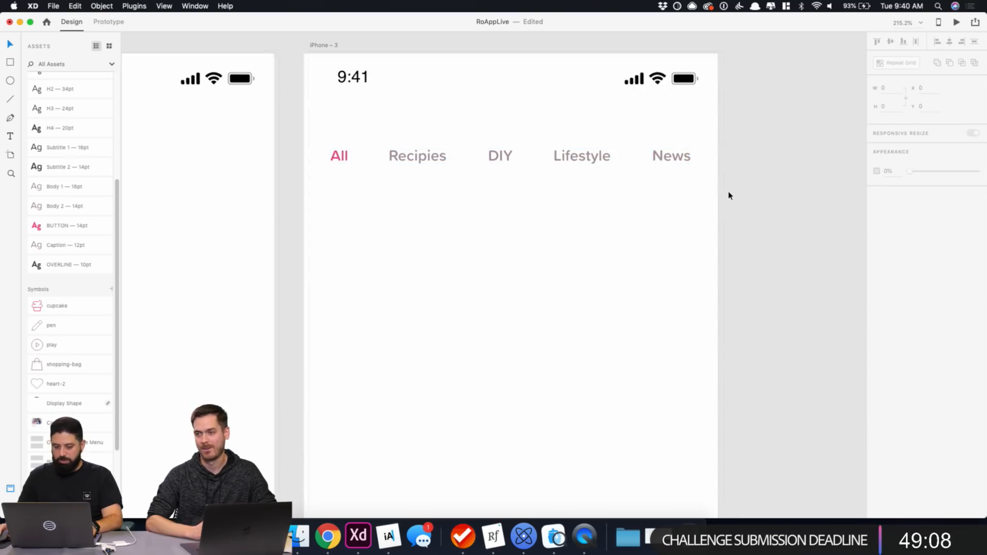
# Draw a 16 px wide rectangle beneath the "All" label at X 24, Y 105 and set its height to 1.
pyautogui.scroll(-3, 727, 194)
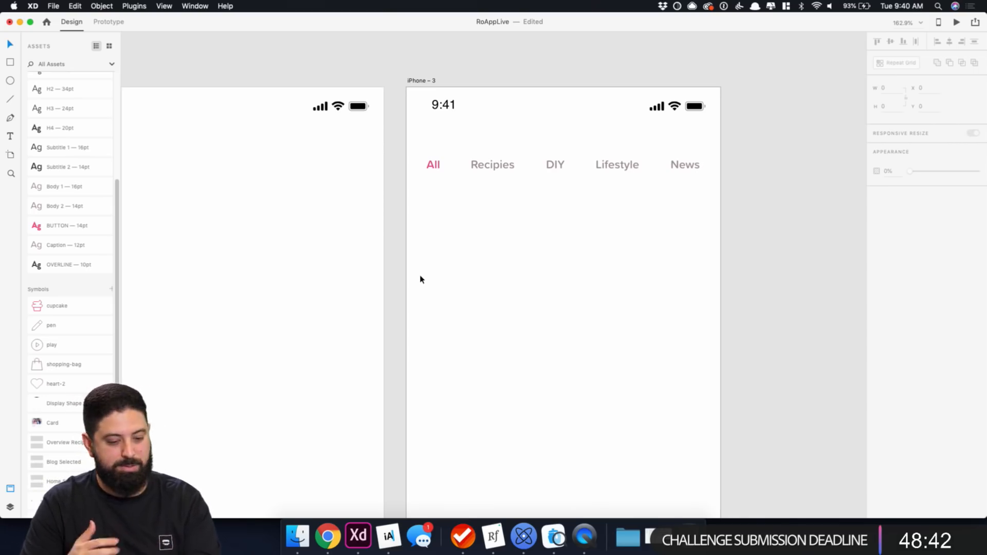
pyautogui.scroll(8, 442, 228)
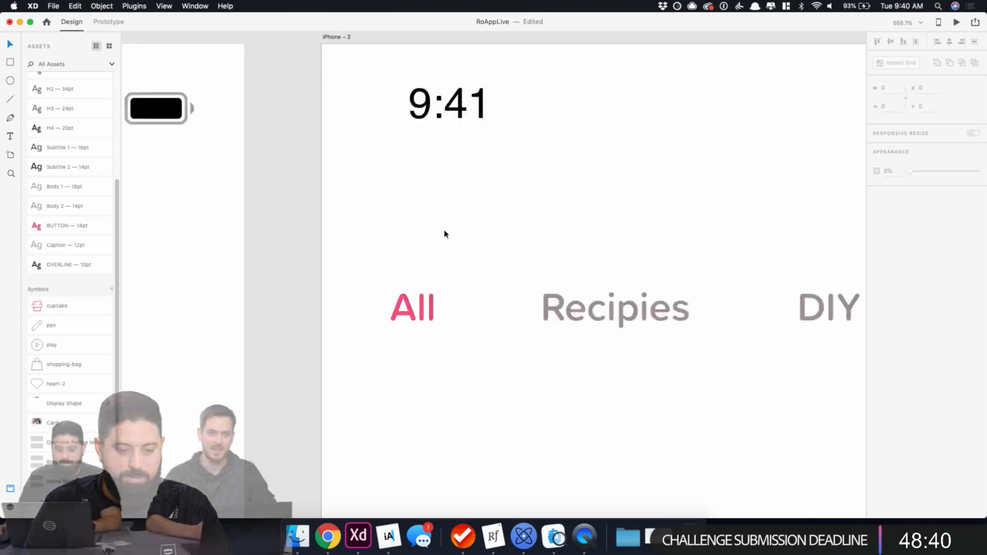
pyautogui.click(414, 348)
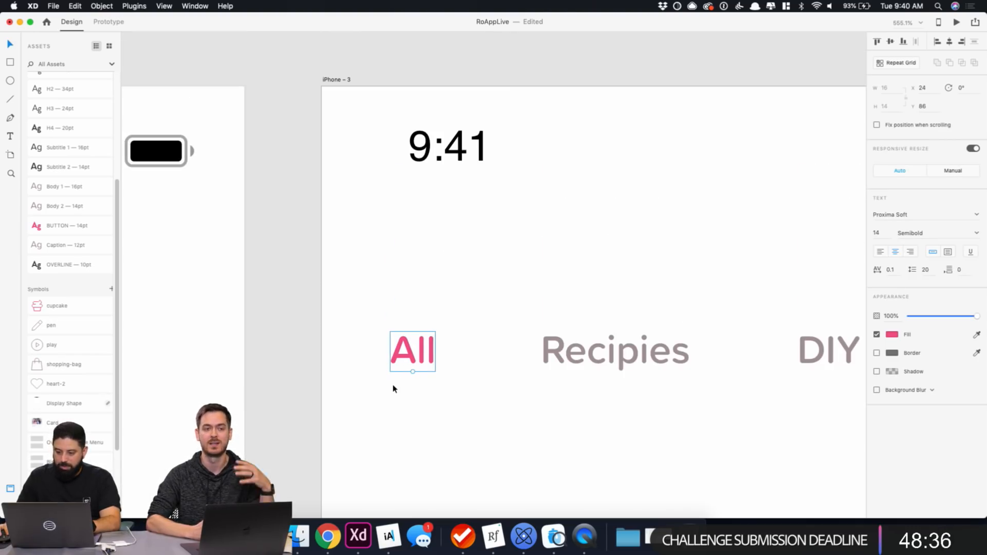
pyautogui.press('r')
pyautogui.moveTo(390, 386); pyautogui.dragTo(437, 392)
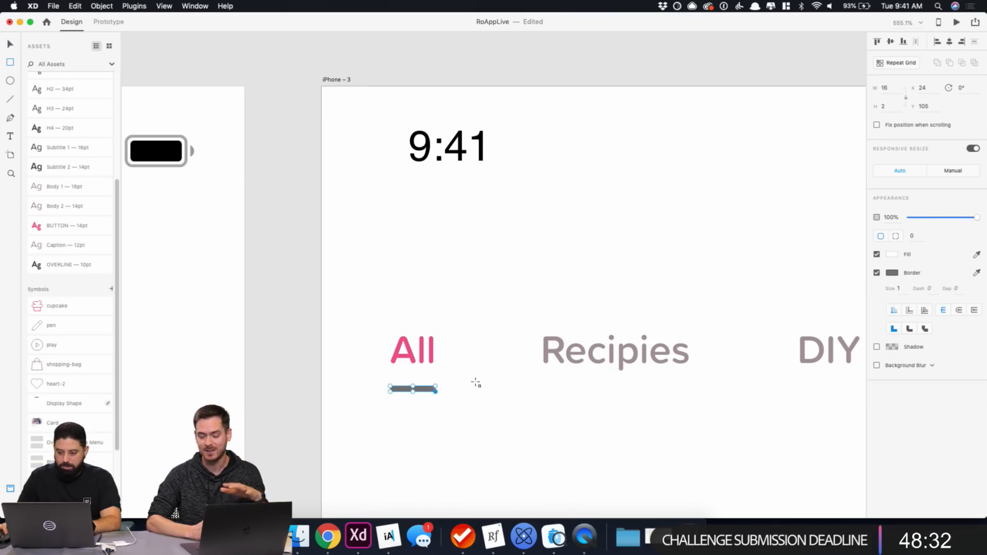
pyautogui.write('1')
pyautogui.press('Tab')
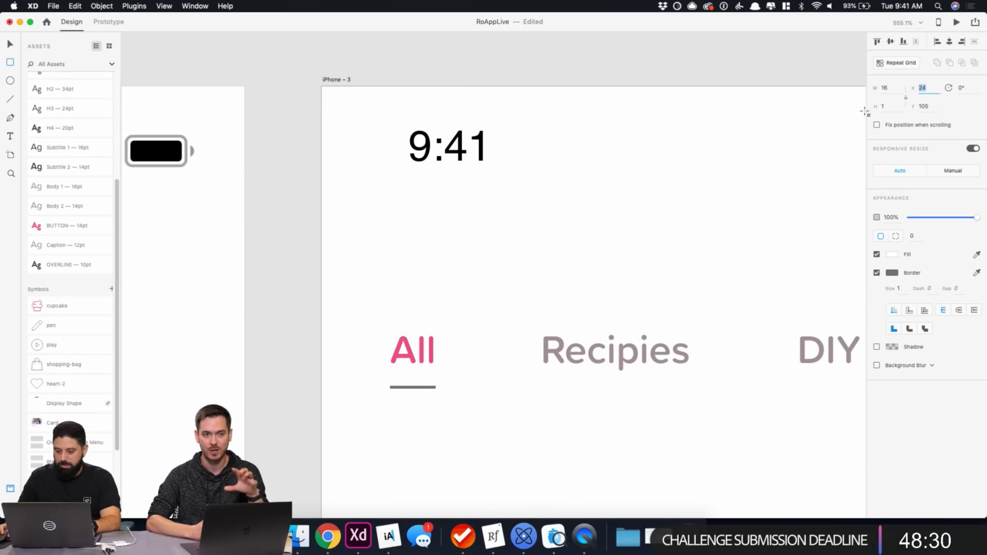
# Give the underline a corner radius of 100, no border and the saved pink fill, and save the document.
pyautogui.click(913, 236)
pyautogui.write('100')
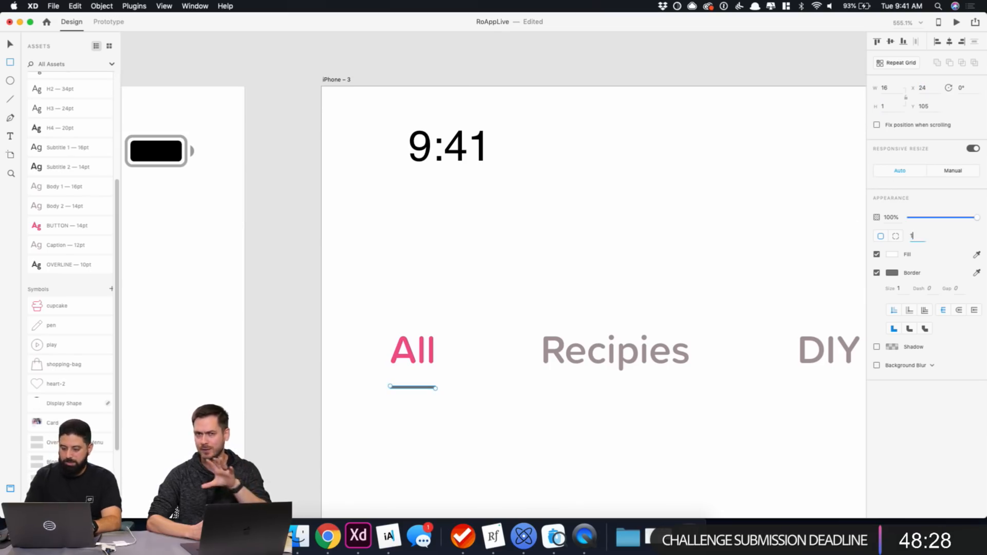
pyautogui.click(888, 276)
pyautogui.click(889, 277)
pyautogui.click(876, 273)
pyautogui.click(893, 255)
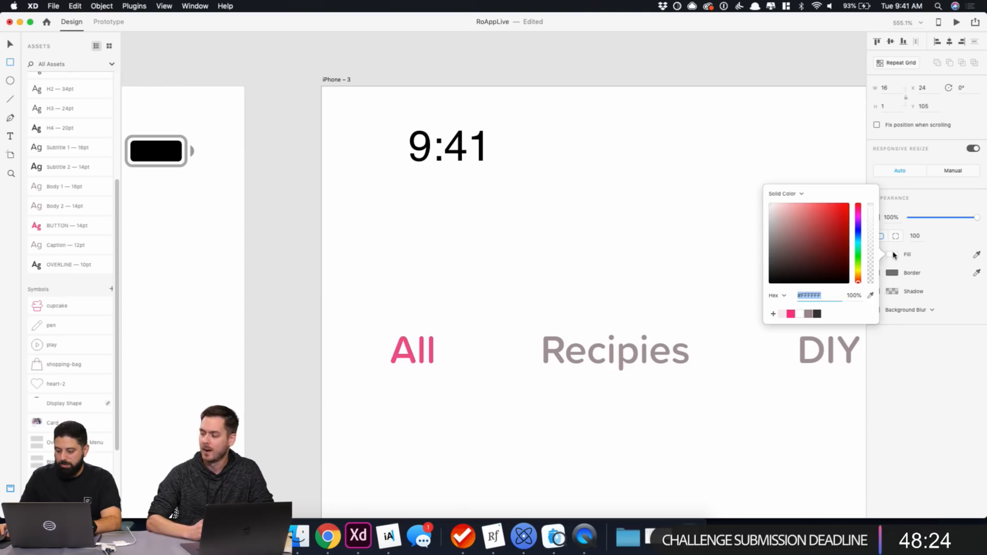
pyautogui.click(792, 313)
pyautogui.click(503, 272)
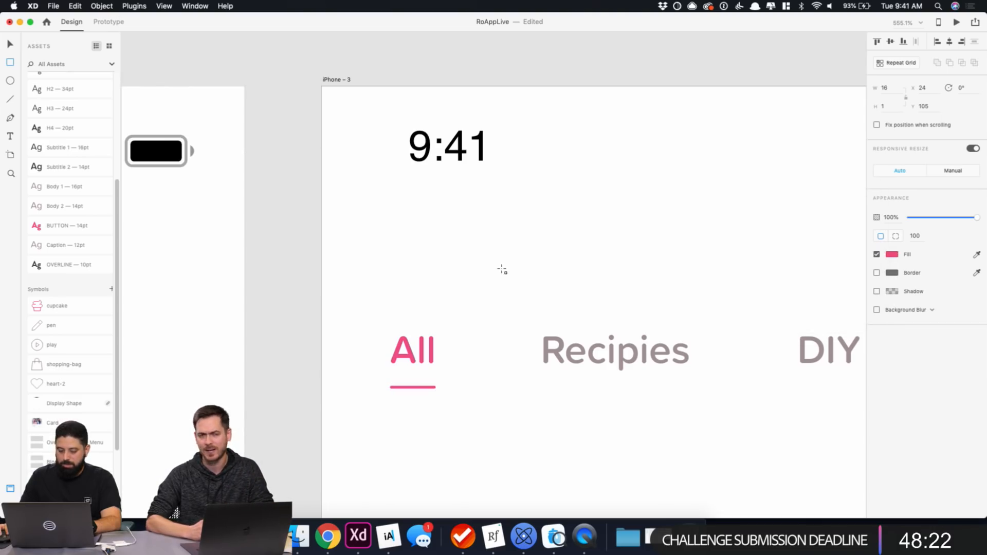
pyautogui.click(11, 47)
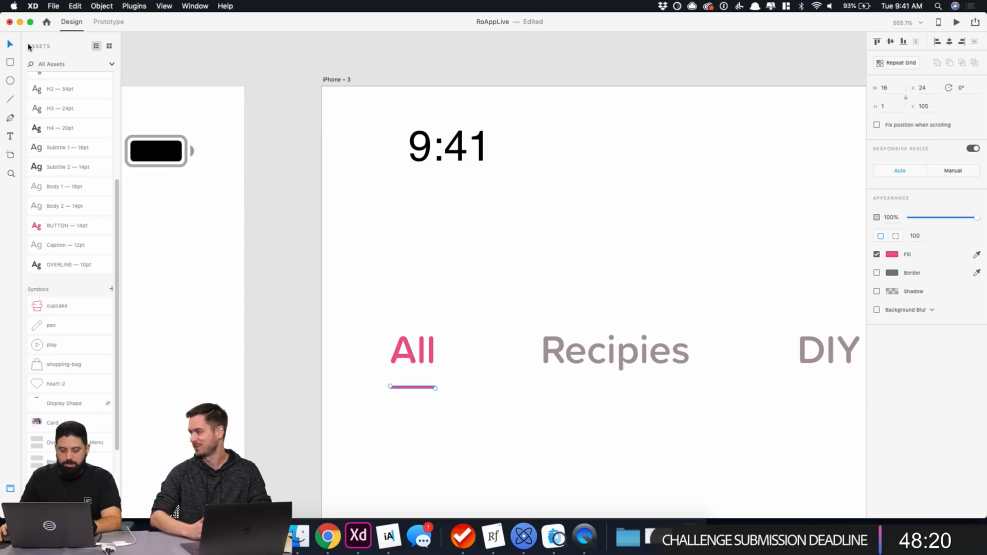
pyautogui.click(426, 267)
pyautogui.press('super+s')
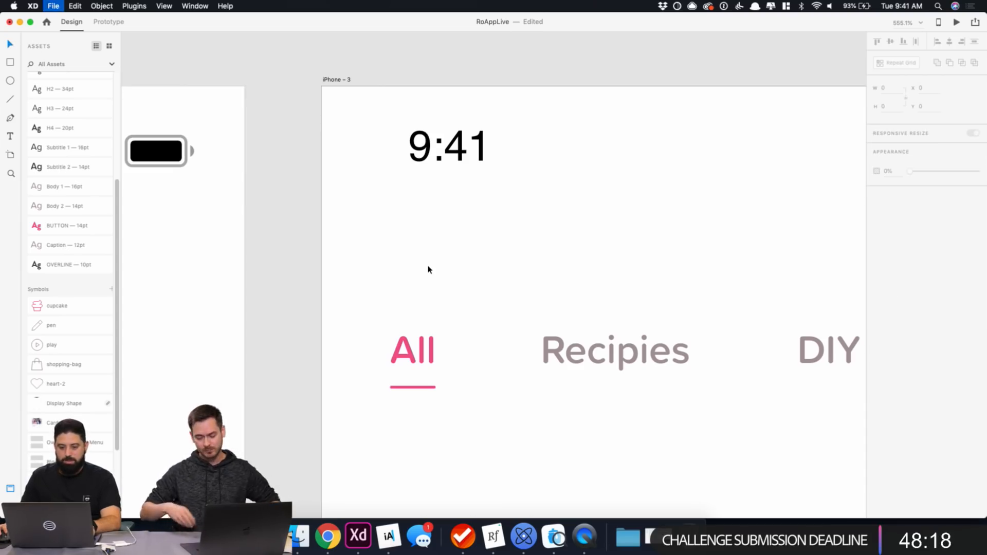
# Nudge the pink underline 1 px up, closer to the "All" label.
pyautogui.click(423, 388)
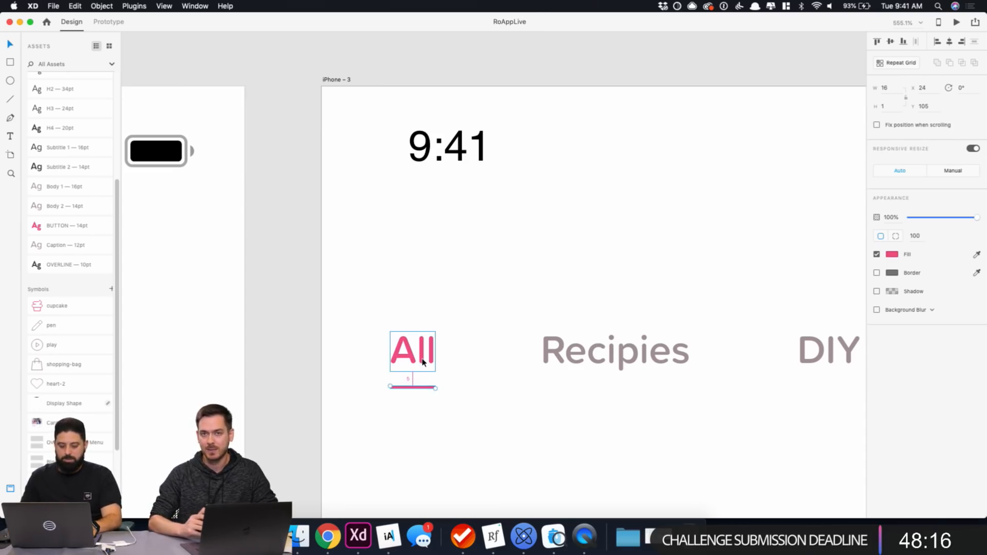
pyautogui.press('Up')
pyautogui.click(459, 299)
pyautogui.scroll(-5, 459, 299)
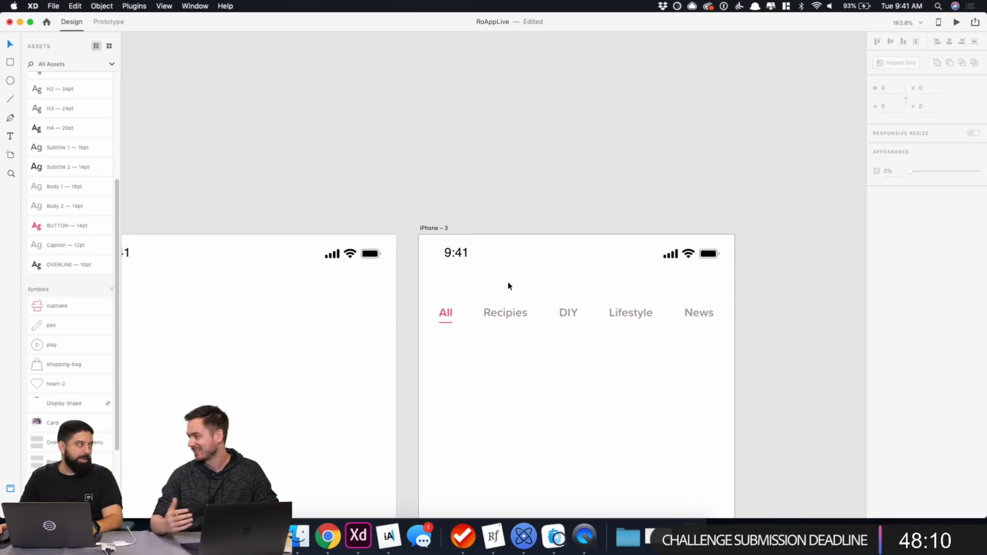
# Move all five category labels and the pink underline down together to Y 115.
pyautogui.scroll(-1, 511, 272)
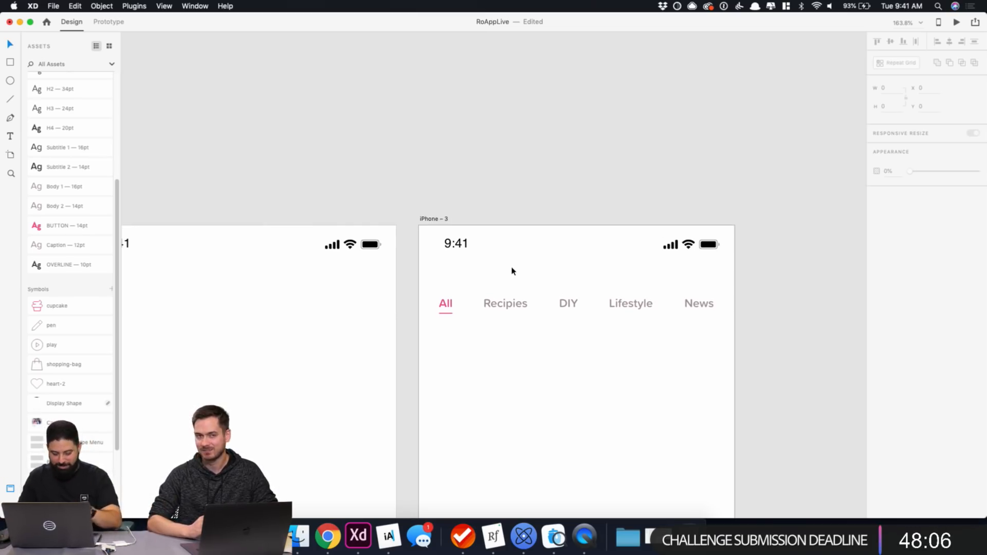
pyautogui.scroll(-5, 505, 265)
pyautogui.scroll(2, 599, 247)
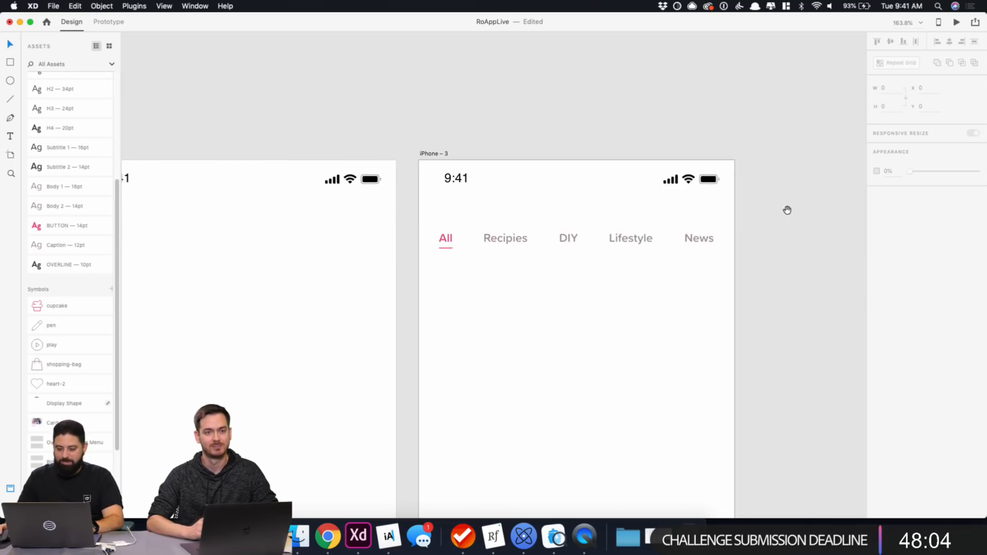
pyautogui.moveTo(787, 210); pyautogui.dragTo(698, 186)
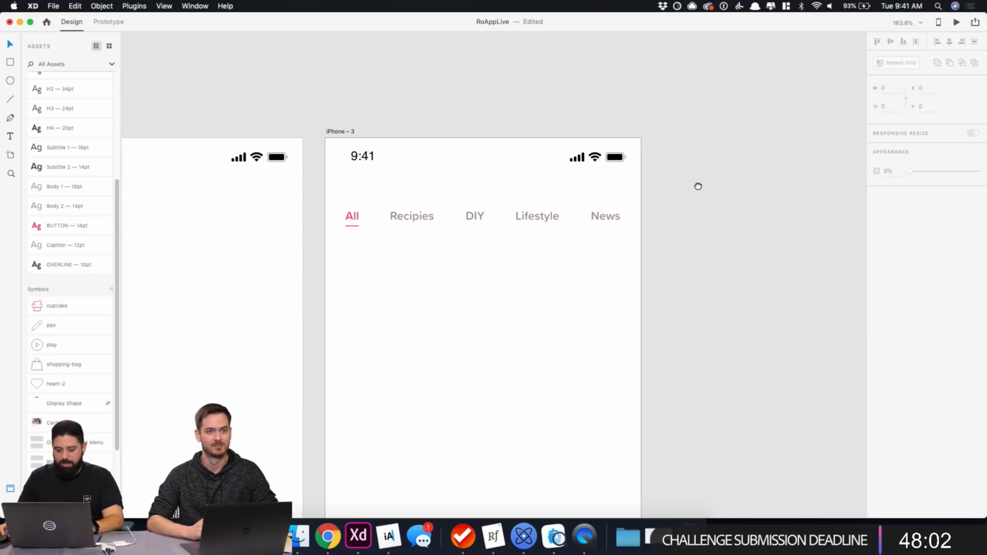
pyautogui.moveTo(338, 189); pyautogui.dragTo(676, 270)
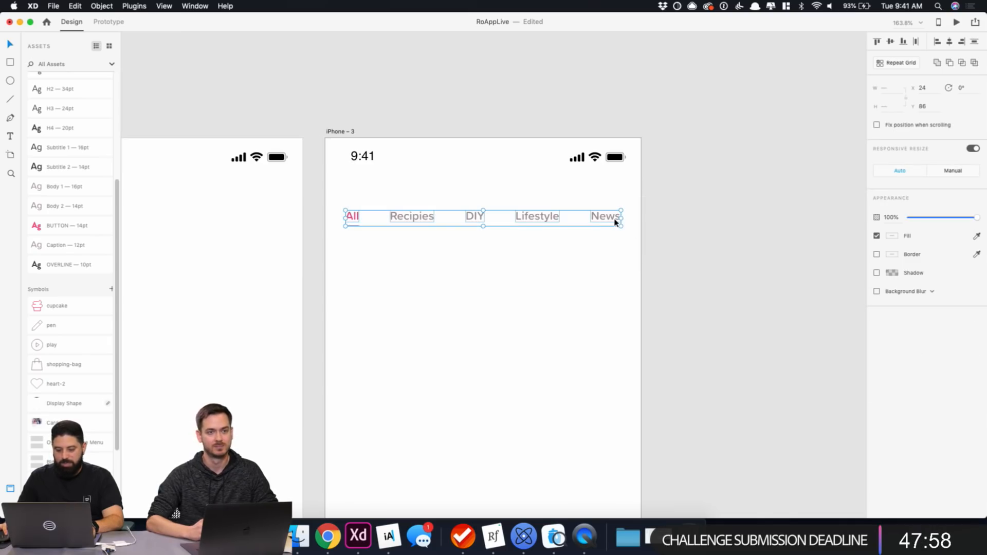
pyautogui.moveTo(615, 224); pyautogui.dragTo(617, 247)
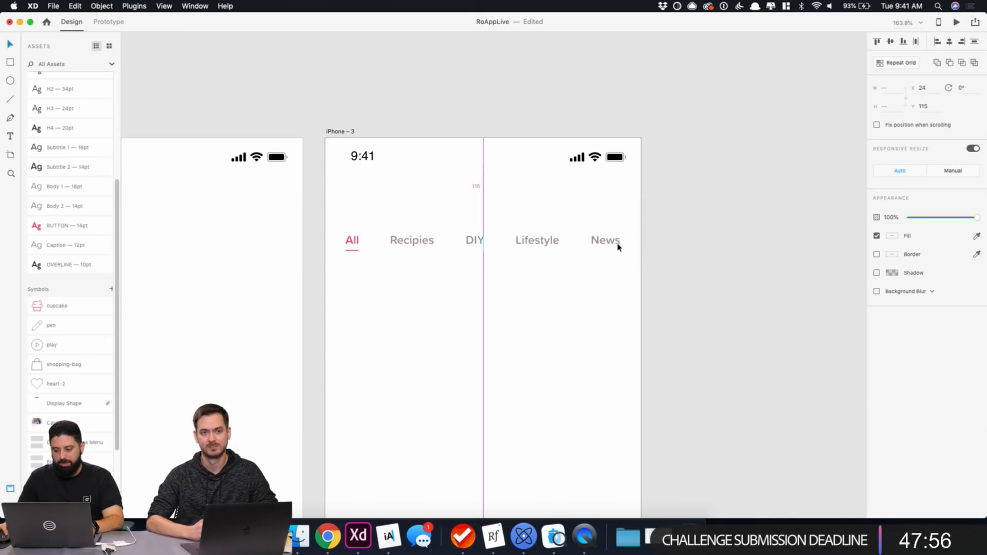
pyautogui.click(525, 208)
# Draw a wide rectangle between the status bar and the category labels, spanning most of the artboard's width.
pyautogui.press('r')
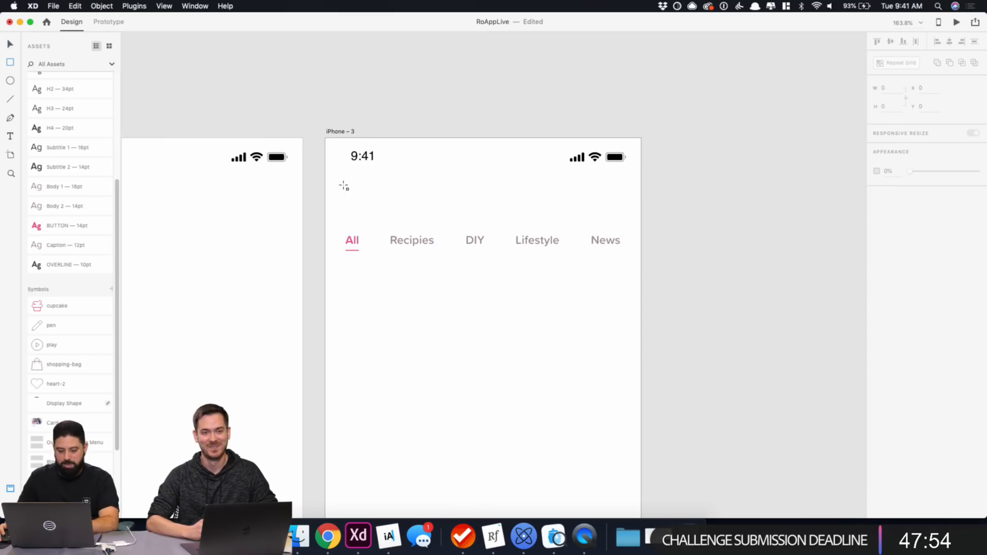
pyautogui.moveTo(342, 185); pyautogui.dragTo(625, 219)
pyautogui.press('Escape')
pyautogui.moveTo(345, 250); pyautogui.dragTo(418, 252)
# Correct the spelling of the "Recipies" category label to "Recipes".
pyautogui.press('v')
pyautogui.click(423, 242)
pyautogui.doubleClick(423, 244)
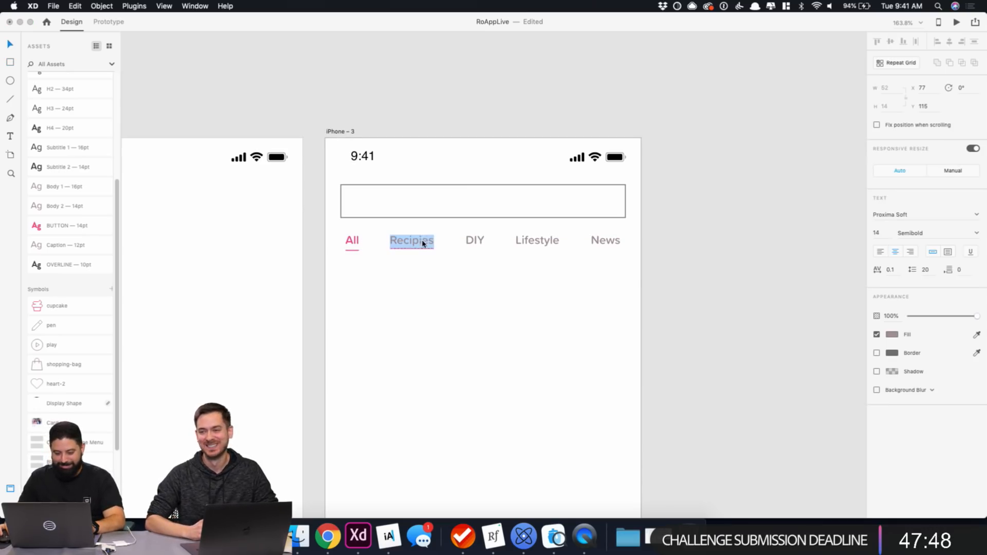
pyautogui.click(422, 243)
pyautogui.press('BackSpace')
pyautogui.press('Escape')
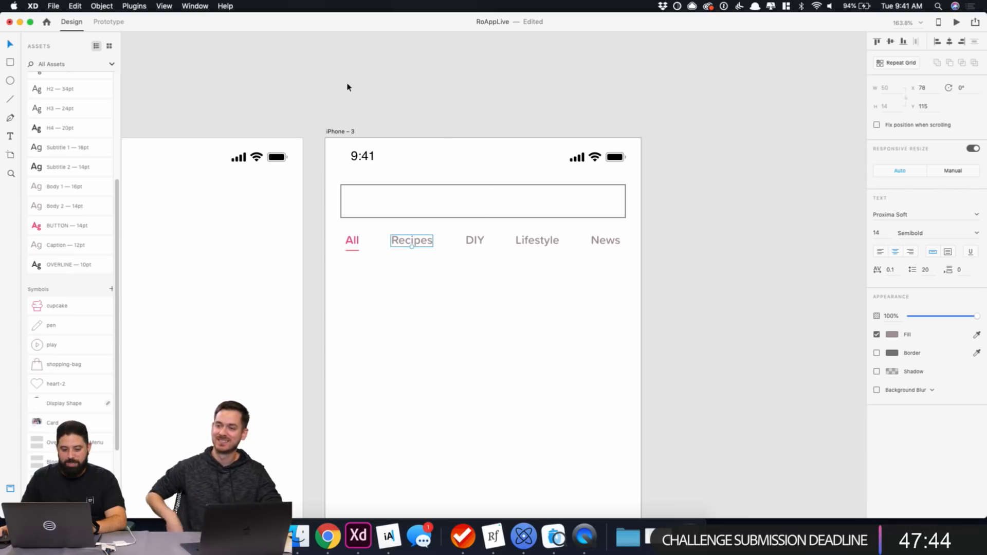
pyautogui.click(433, 263)
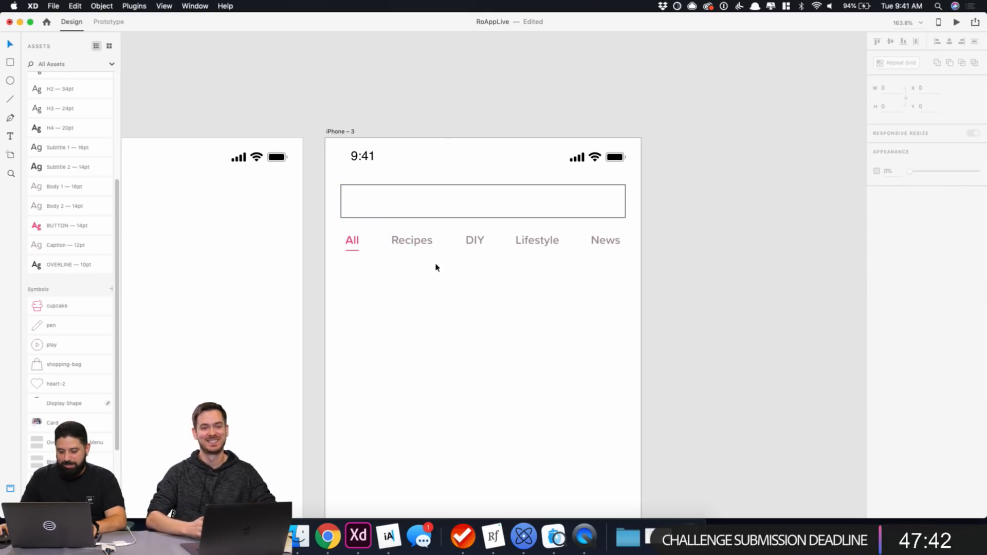
# Distribute the five category labels, from "All" to "News", evenly in the horizontal direction.
pyautogui.click(623, 241)
pyautogui.moveTo(633, 232); pyautogui.dragTo(346, 238)
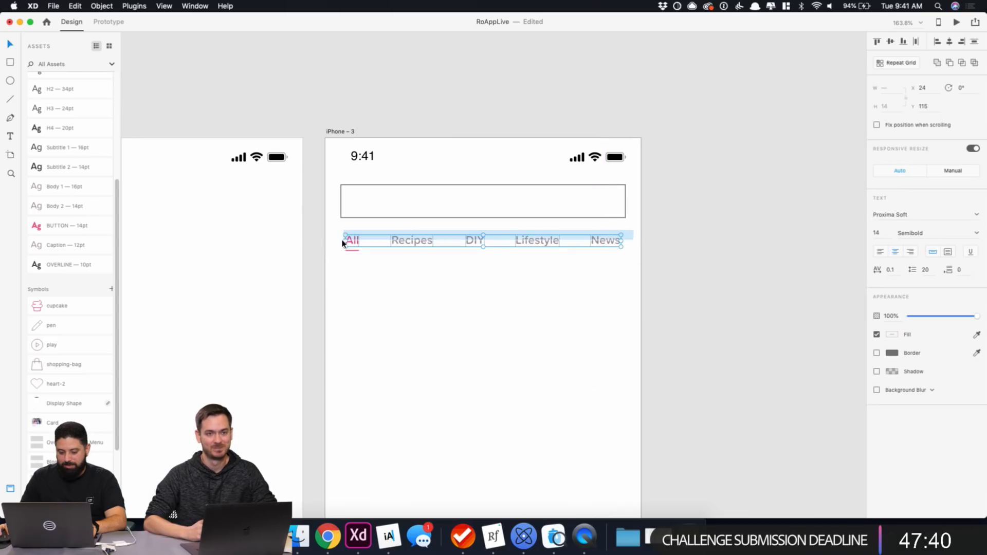
pyautogui.click(636, 276)
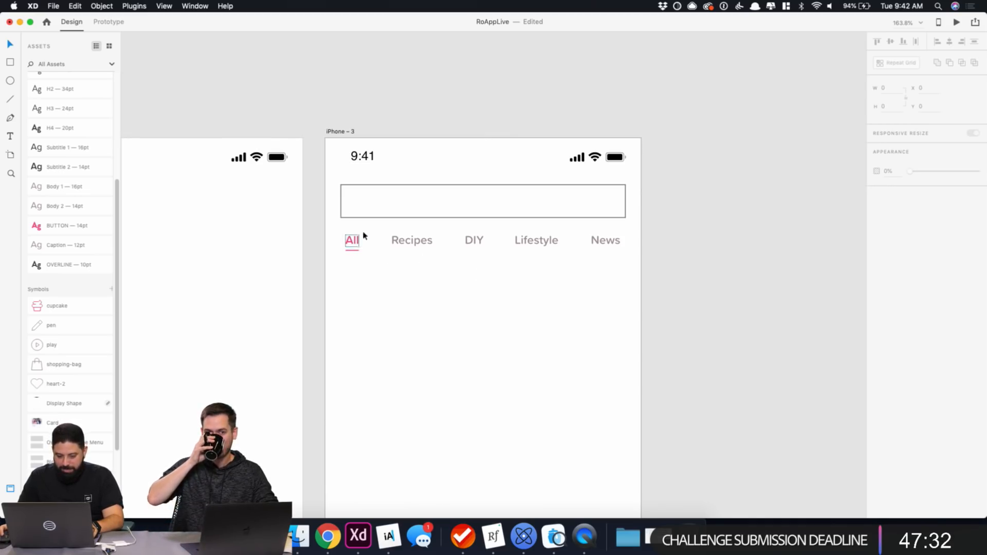
# Set the width of the rectangle above the category labels to 327 and its X position to 24.
pyautogui.click(368, 218)
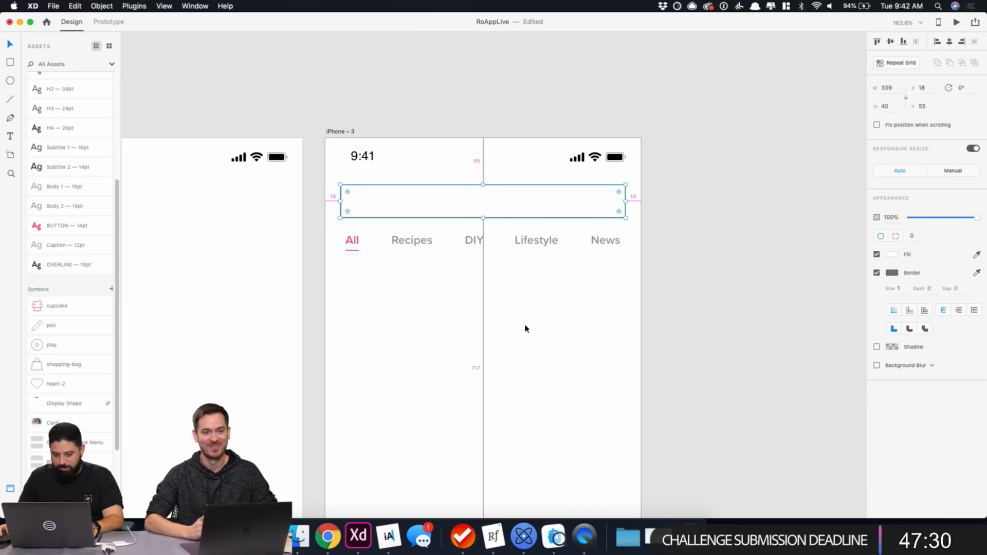
pyautogui.write('3')
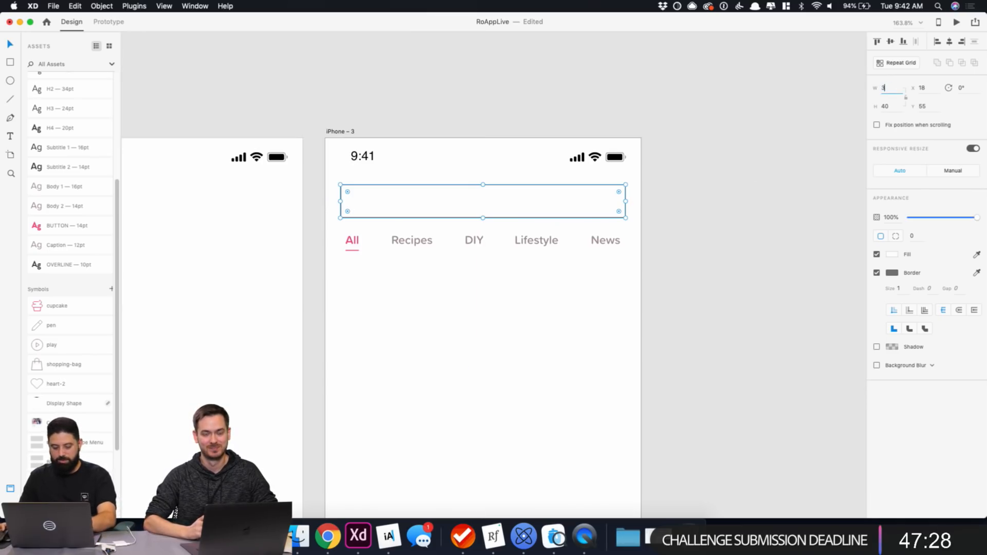
pyautogui.write('27')
pyautogui.press('Return')
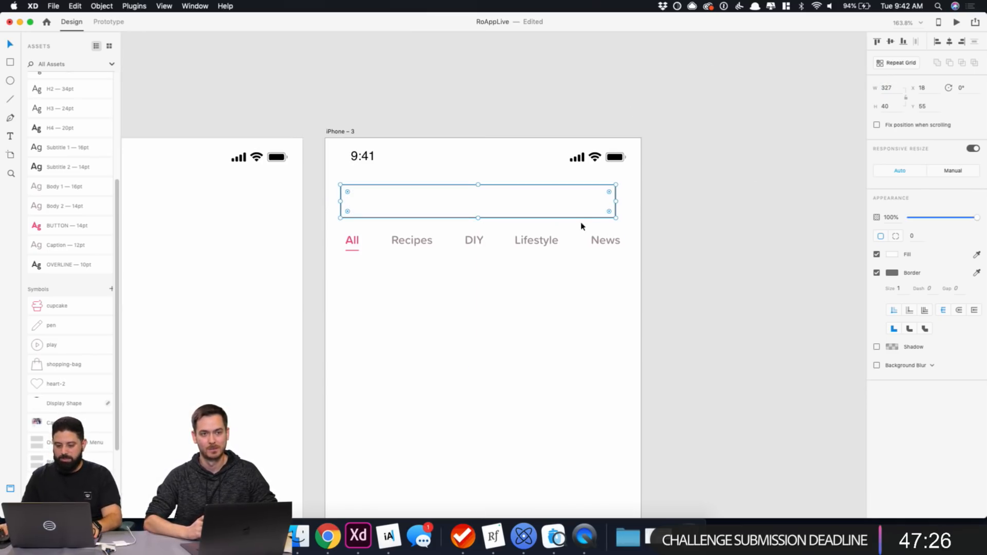
pyautogui.click(923, 88)
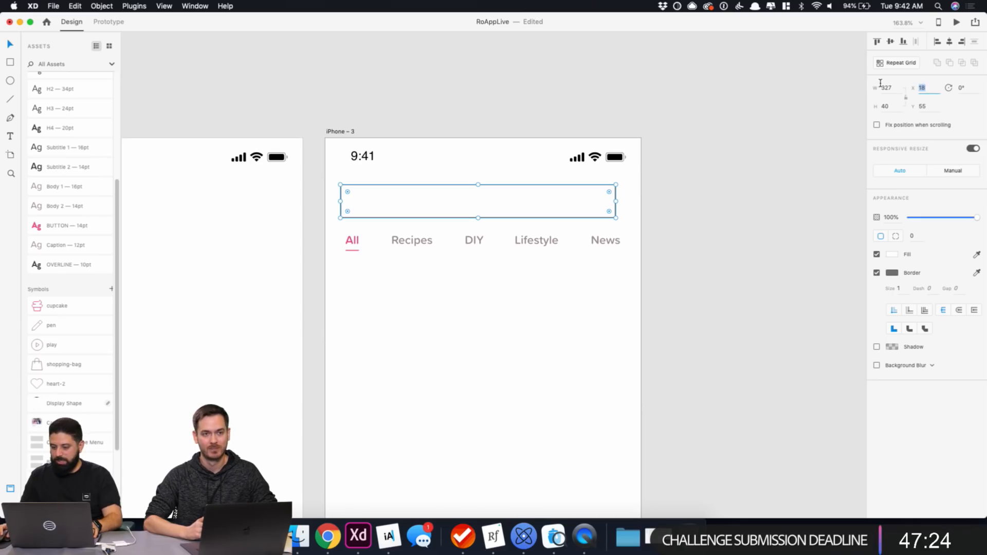
pyautogui.write('24')
pyautogui.press('Return')
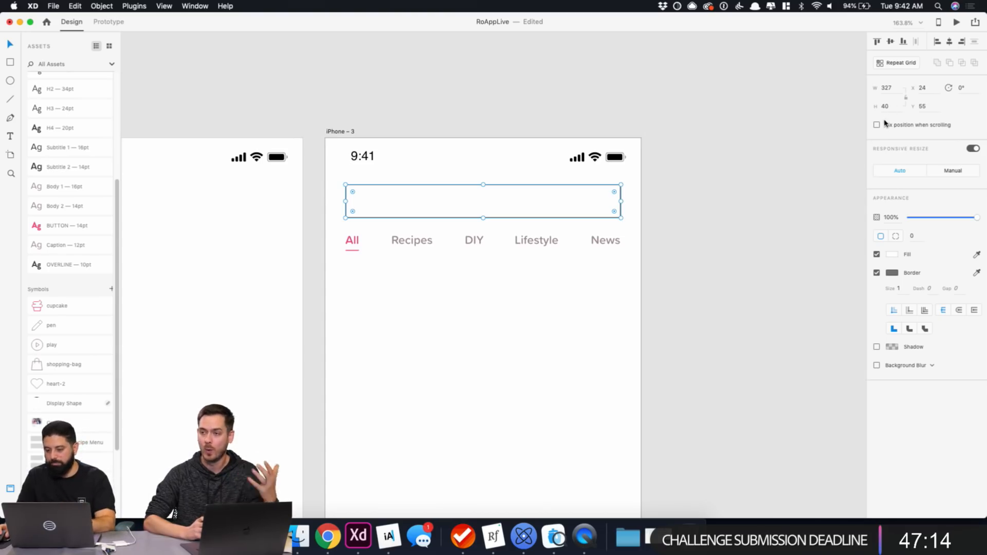
# Set the corner radius of the rectangle above the category labels to 100.
pyautogui.write('100')
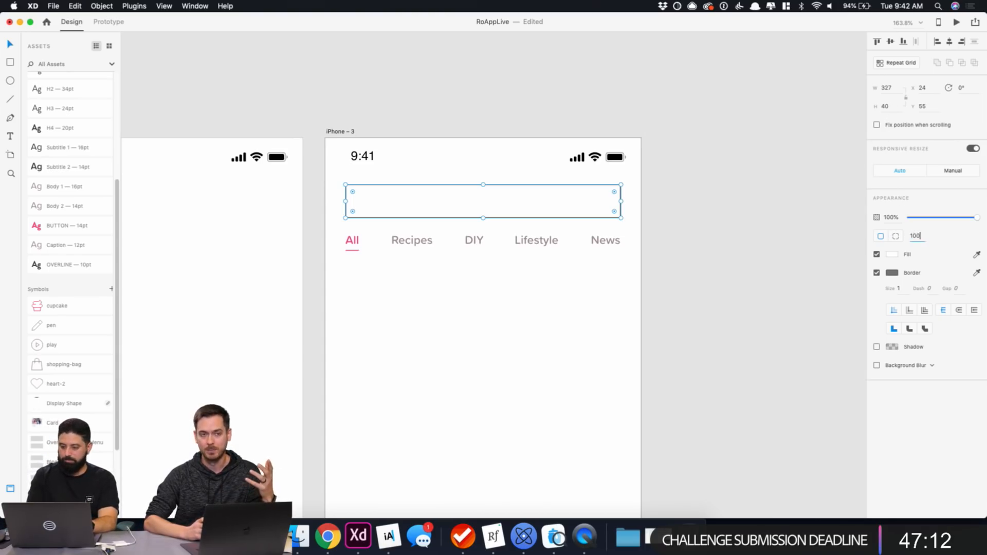
# Round the search bar's corners with a radius of 100 and apply the mid-grey swatch to its border.
pyautogui.press('Return')
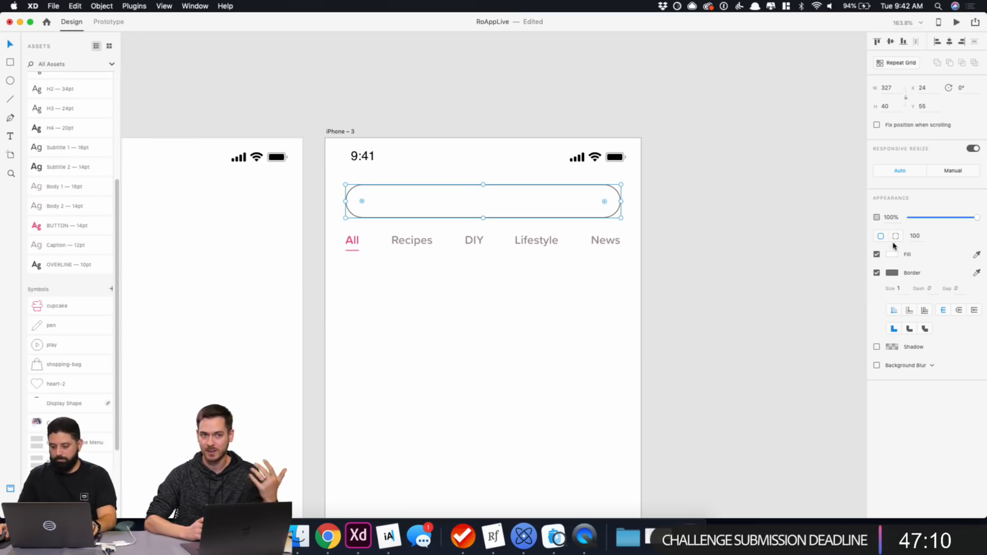
pyautogui.click(892, 273)
pyautogui.click(808, 327)
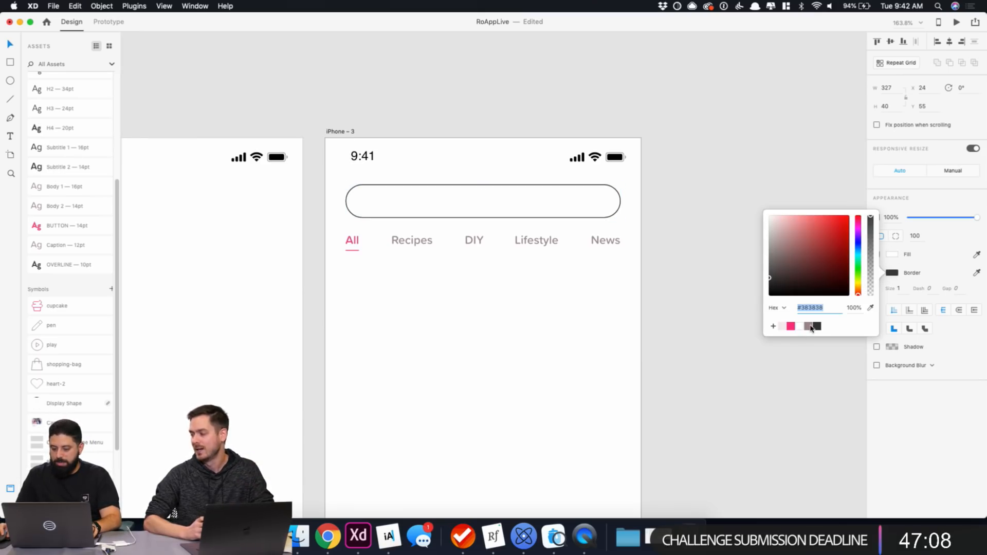
pyautogui.click(781, 328)
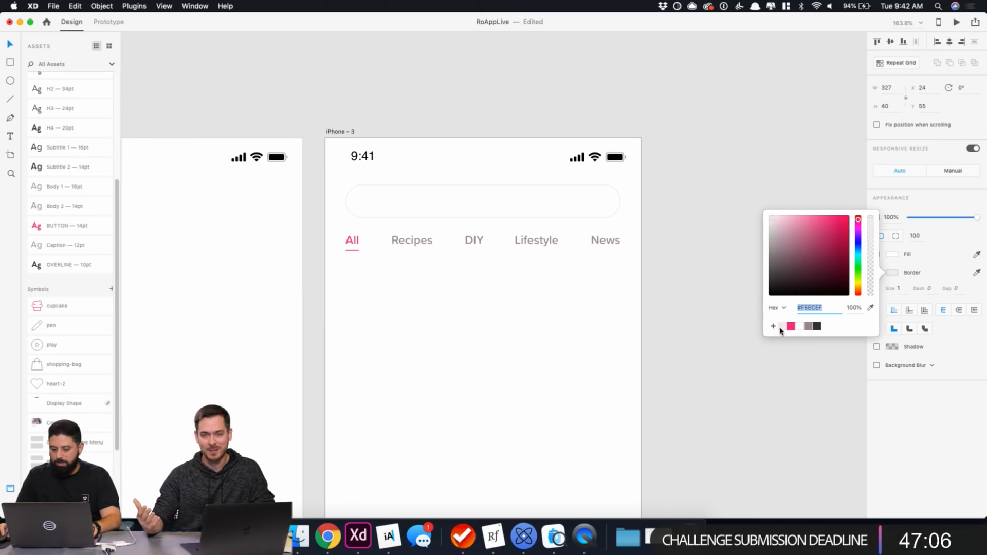
pyautogui.click(808, 326)
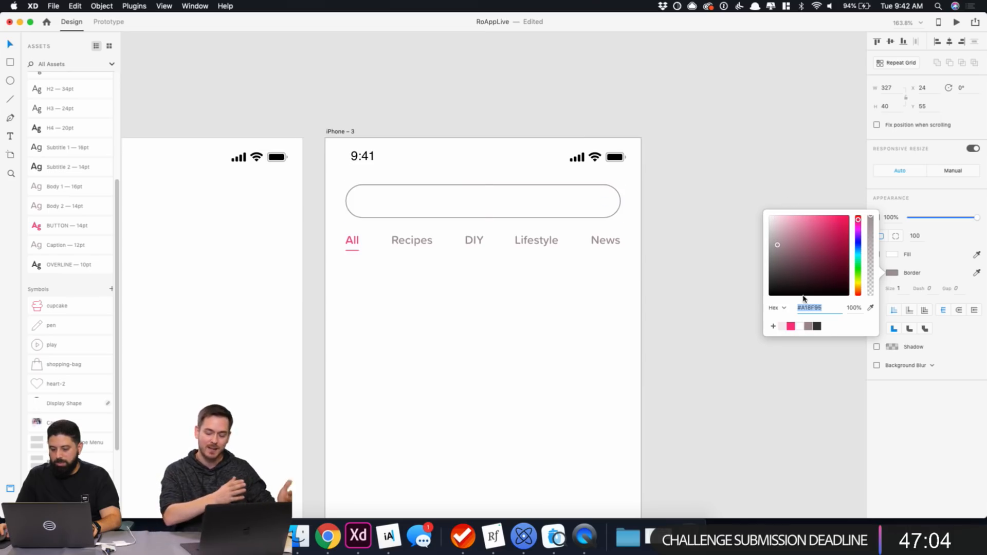
pyautogui.click(43, 54)
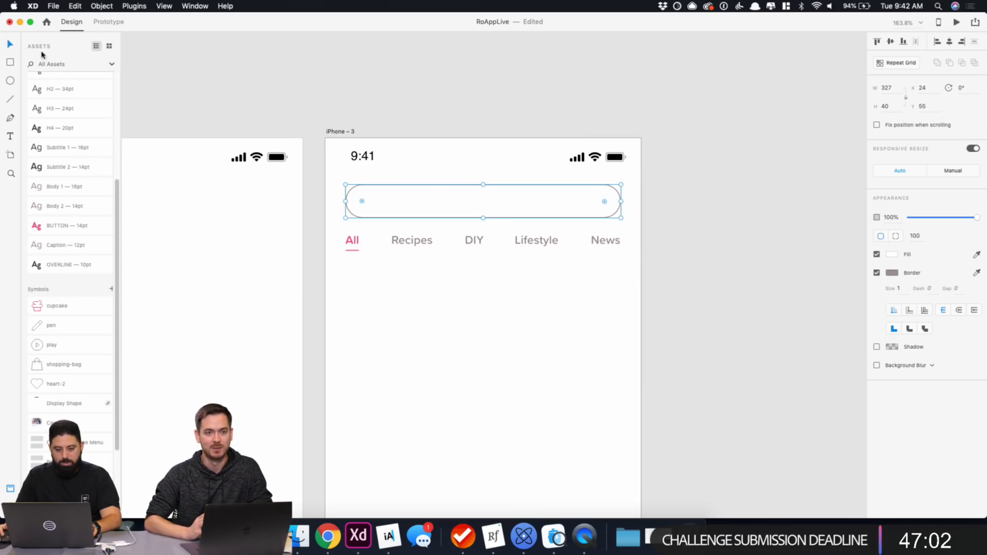
# Move the category tabs row down to Y 119 and check its spacing from the search bar.
pyautogui.moveTo(334, 230)
pyautogui.mouseDown()
pyautogui.moveTo(578, 287)
pyautogui.moveTo(652, 289)
pyautogui.mouseUp()
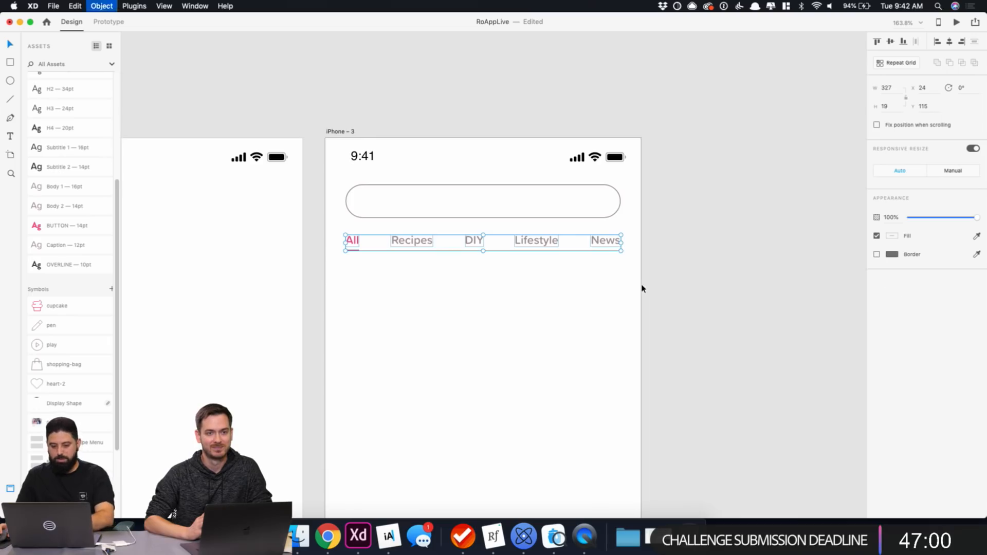
pyautogui.press('Down')
pyautogui.press('Down')
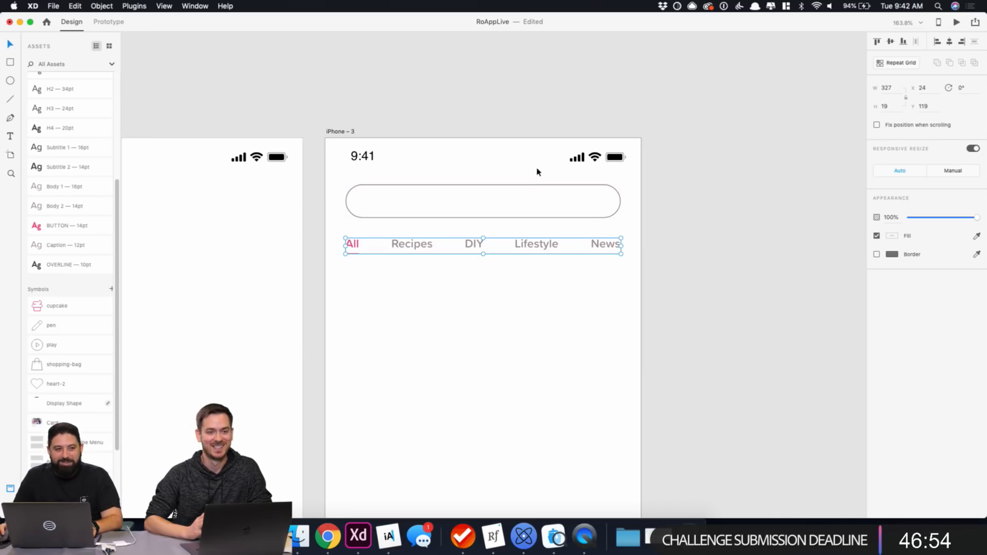
pyautogui.press('alt')
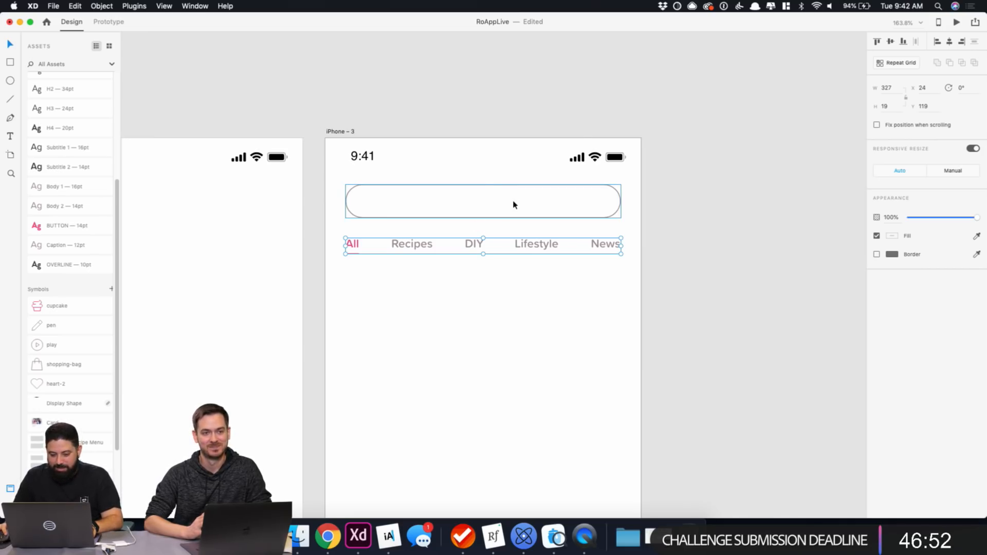
# Open the layer list of the iPhone – 3 artboard and show its hidden Display Shape layer.
pyautogui.keyDown('shift'); pyautogui.click(514, 204); pyautogui.keyUp('shift')
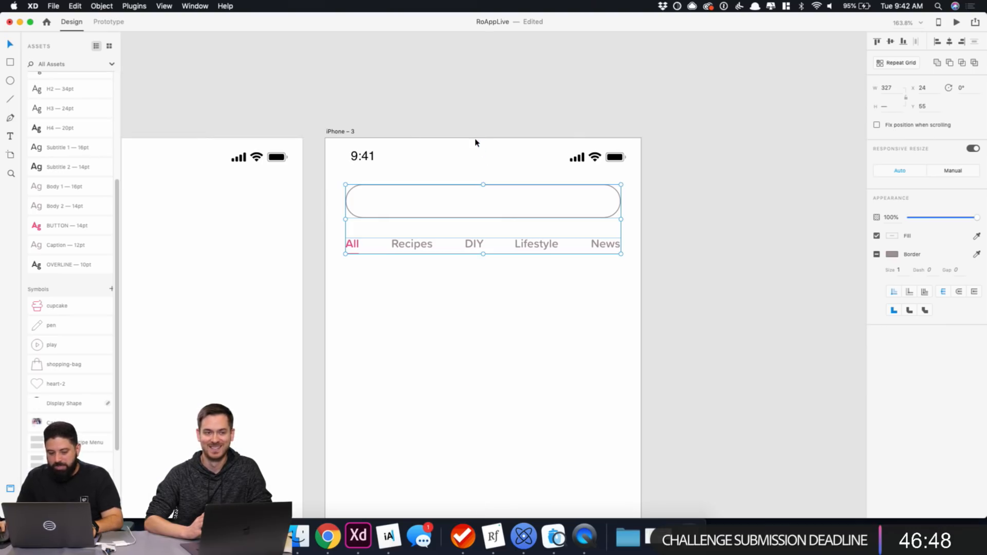
pyautogui.click(347, 131)
pyautogui.press('super+y')
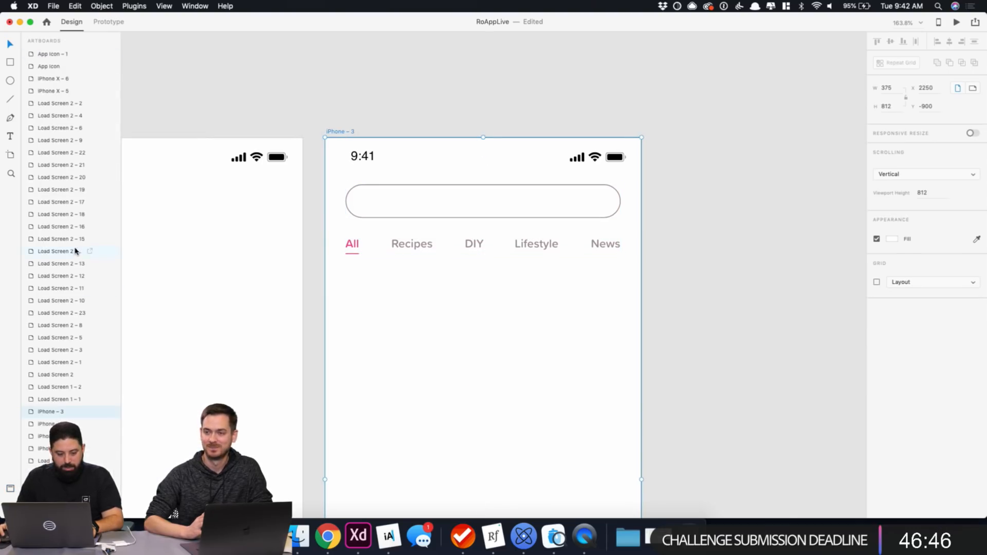
pyautogui.scroll(1, 392, 92)
pyautogui.click(392, 92)
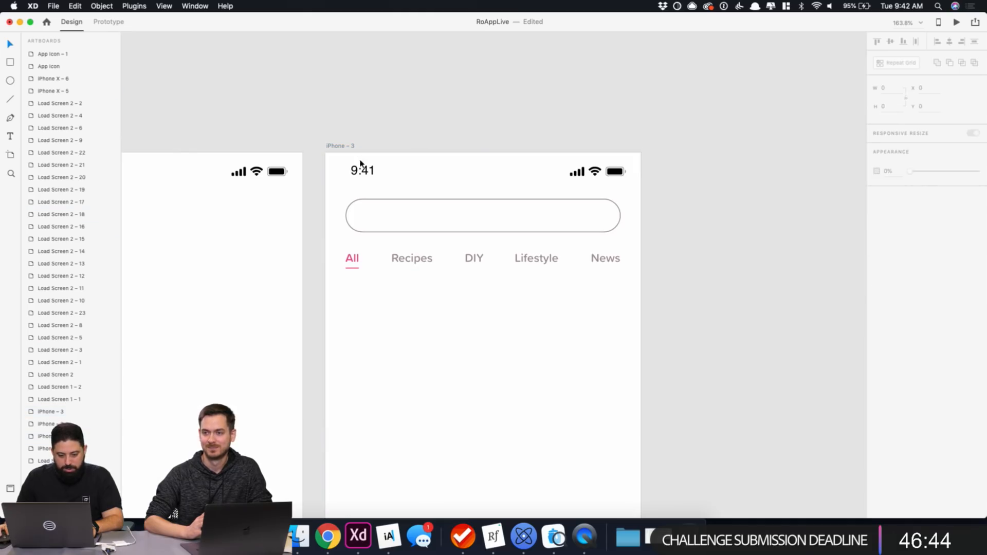
pyautogui.click(366, 175)
pyautogui.click(109, 215)
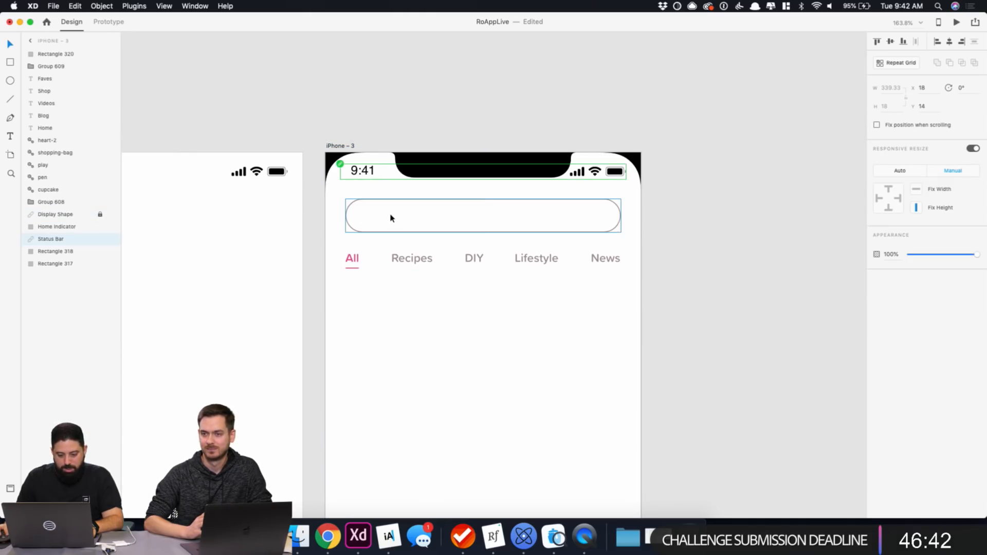
# Move the search bar and the category tabs down together so the search bar sits at Y 64.
pyautogui.click(390, 220)
pyautogui.keyDown('shift'); pyautogui.click(353, 260); pyautogui.keyUp('shift')
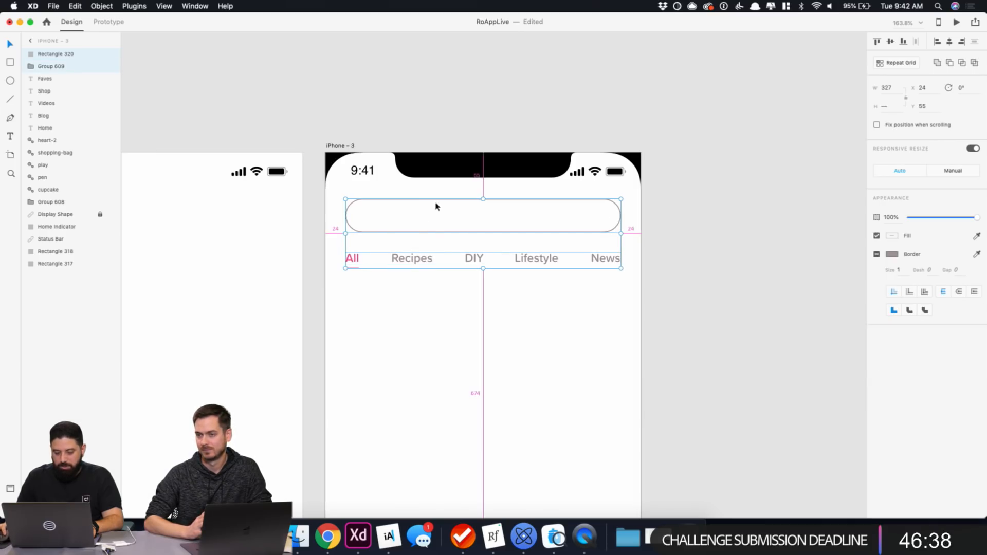
pyautogui.hotkey('shift', 'Down')
pyautogui.press('Up')
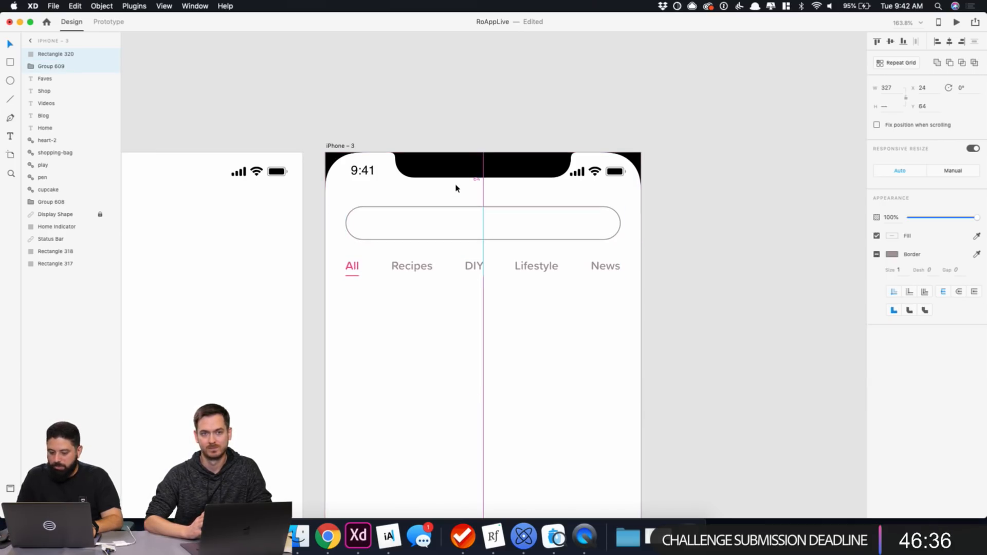
# Hide the Display Shape layer with the notch on the iPhone – 3 artboard again.
pyautogui.click(454, 98)
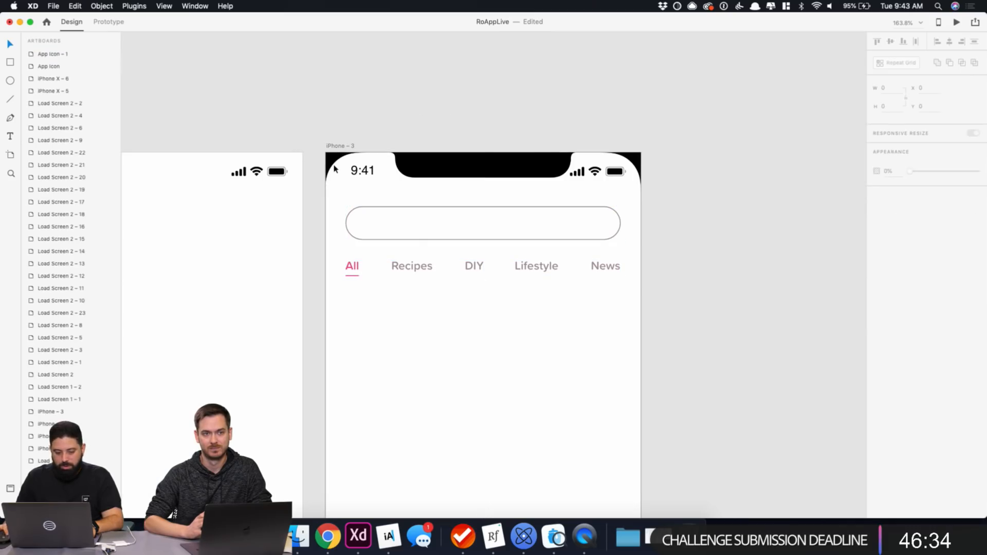
pyautogui.click(112, 215)
pyautogui.click(431, 125)
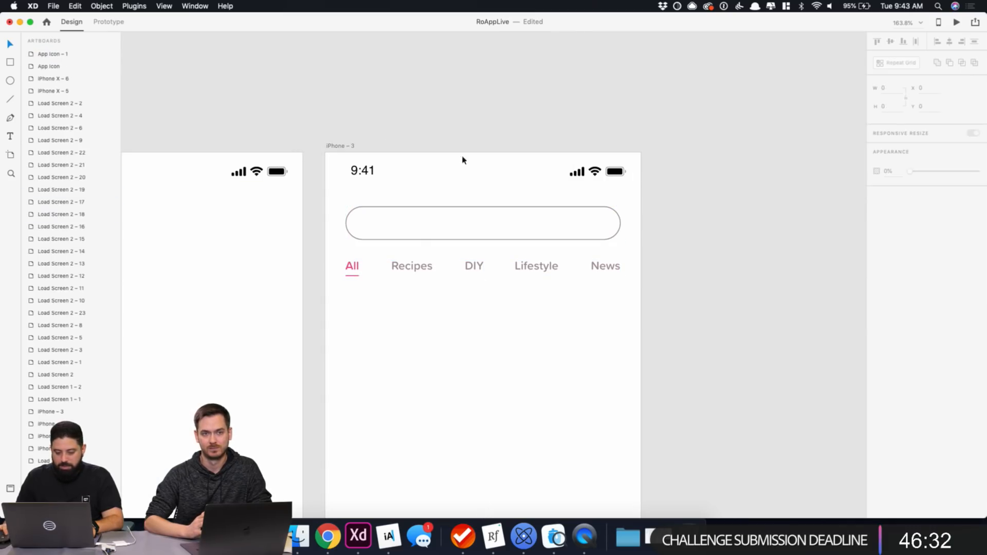
# Switch to Nucleo, look up "search" icons, and place the 24px outline zoom-split icon inside the search bar.
pyautogui.click(523, 537)
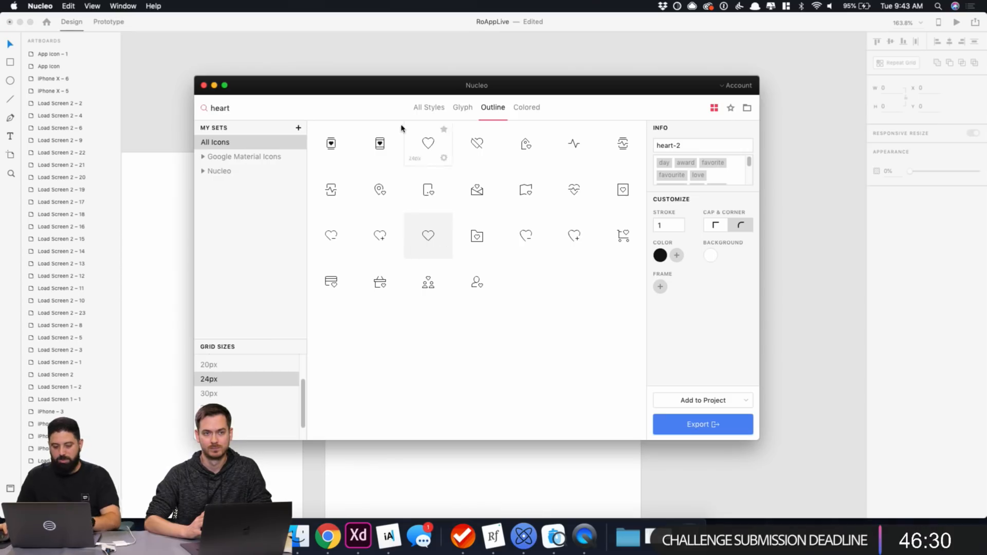
pyautogui.doubleClick(258, 109)
pyautogui.write('search')
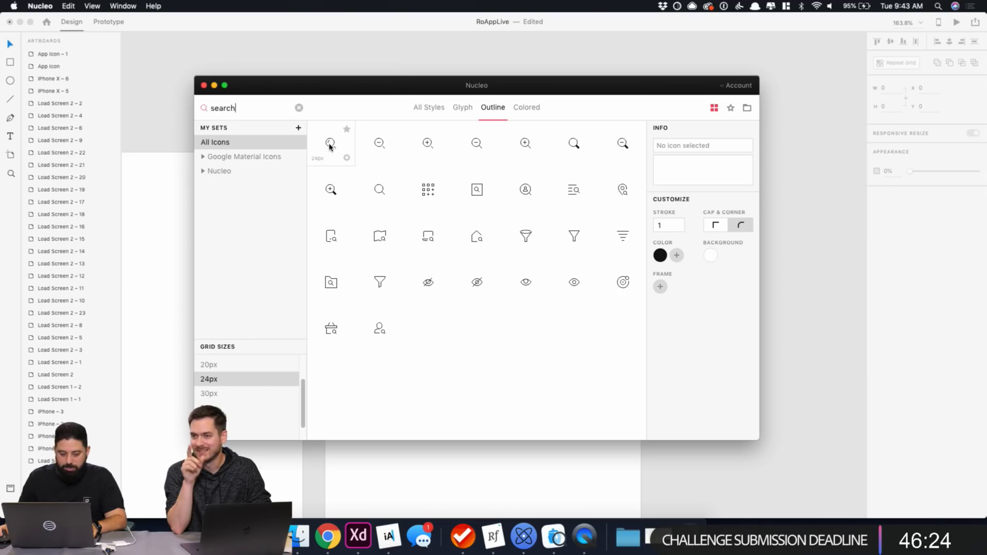
pyautogui.moveTo(330, 144); pyautogui.dragTo(376, 226)
pyautogui.click(824, 210)
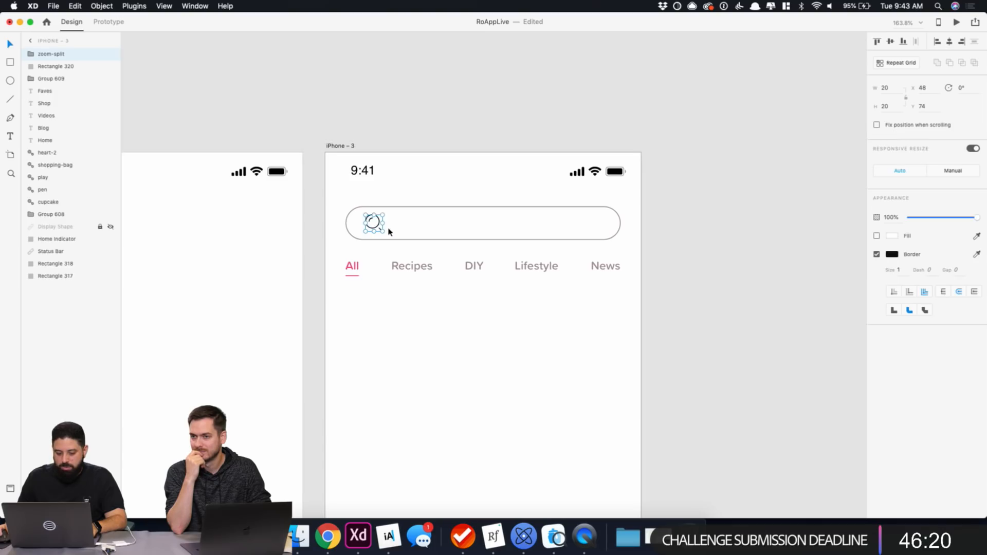
# Place the 16px outline zoom-2 icon from Nucleo on the pasteboard beside the iPhone – 3 artboard.
pyautogui.click(515, 530)
pyautogui.scroll(2, 226, 378)
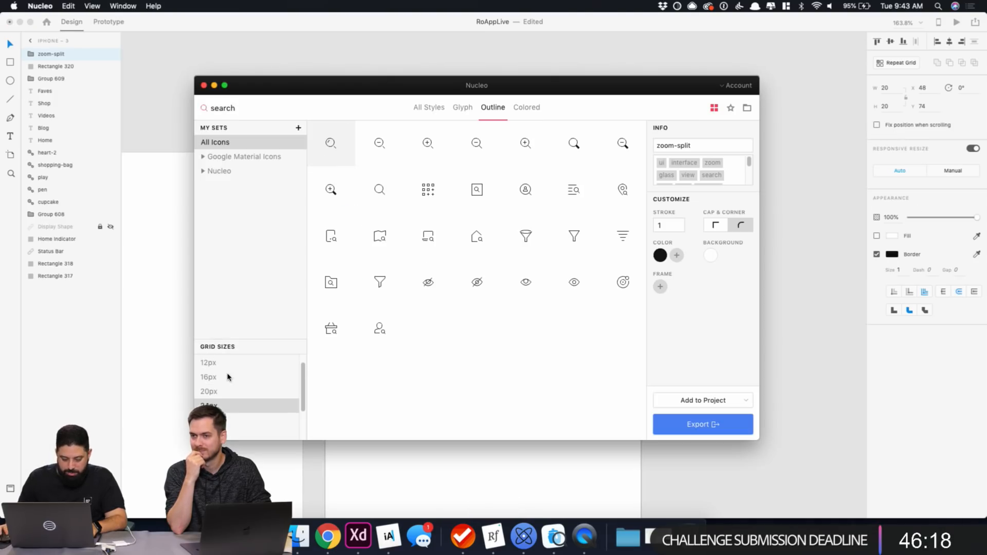
pyautogui.click(229, 381)
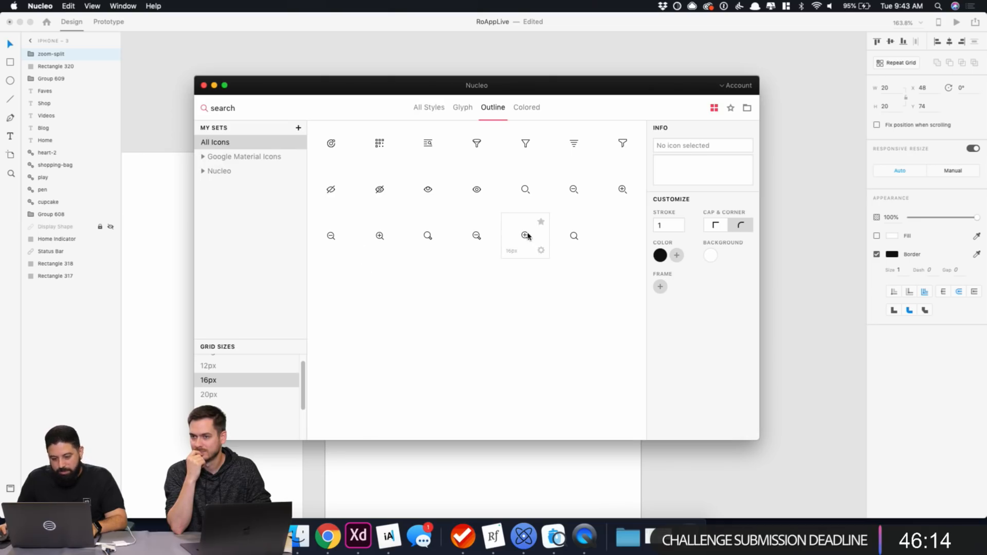
pyautogui.moveTo(572, 236); pyautogui.dragTo(793, 256)
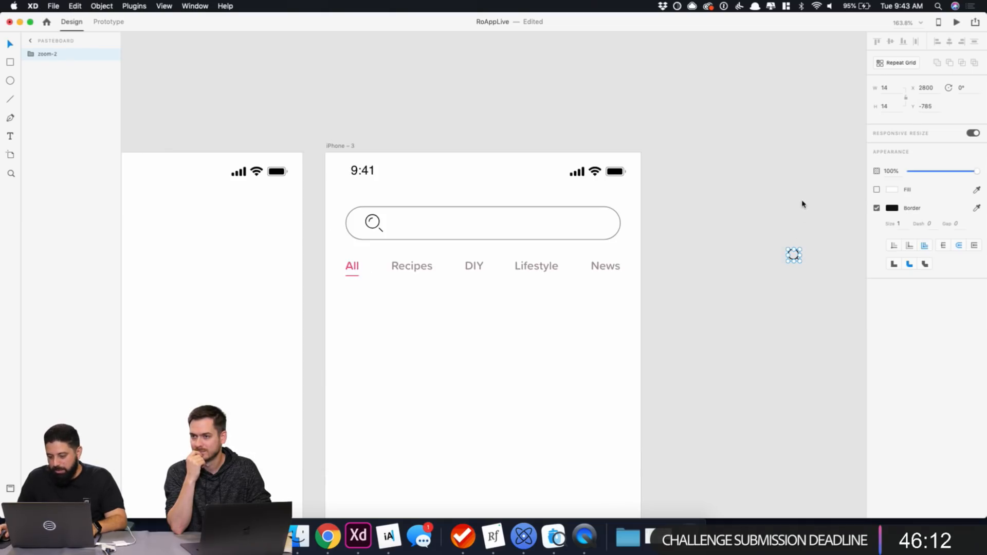
pyautogui.click(777, 207)
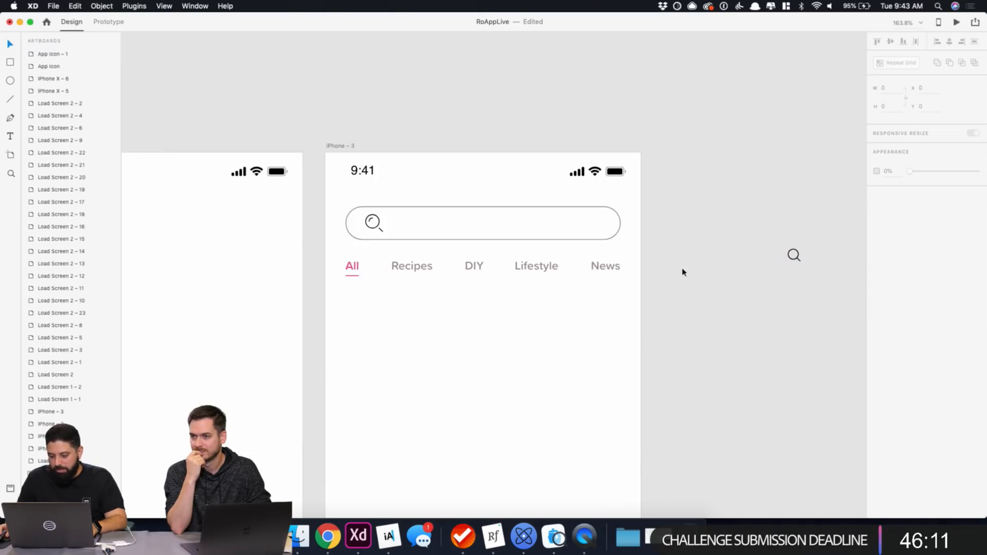
# Try to resize the magnifying-glass icon inside the search bar to a width of 16.
pyautogui.click(373, 223)
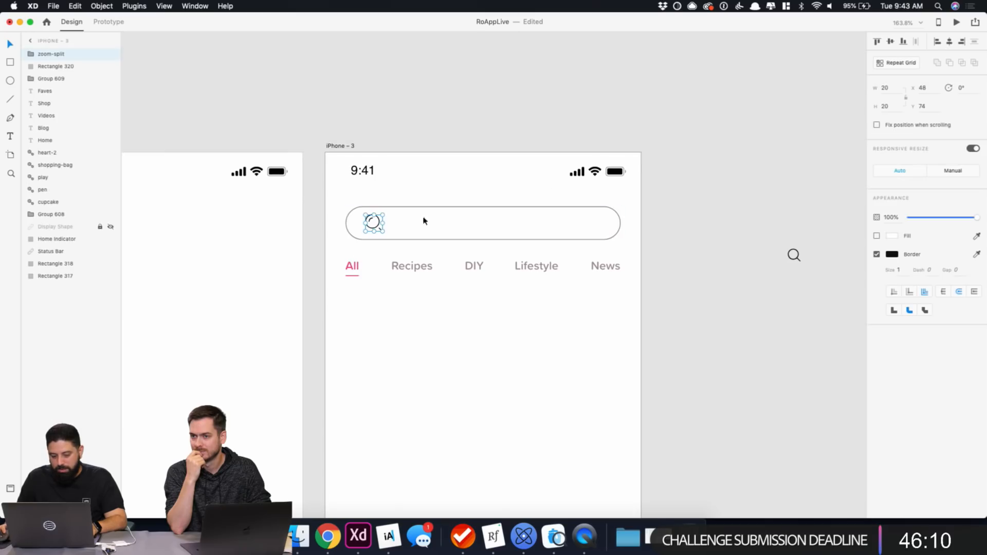
pyautogui.click(897, 88)
pyautogui.write('16')
pyautogui.press('Tab')
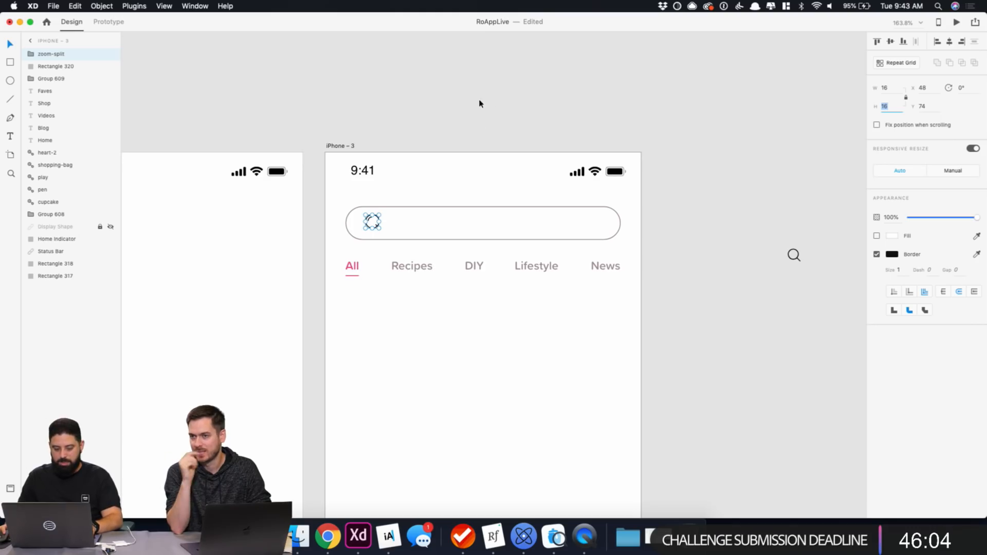
pyautogui.write('20')
pyautogui.press('Return')
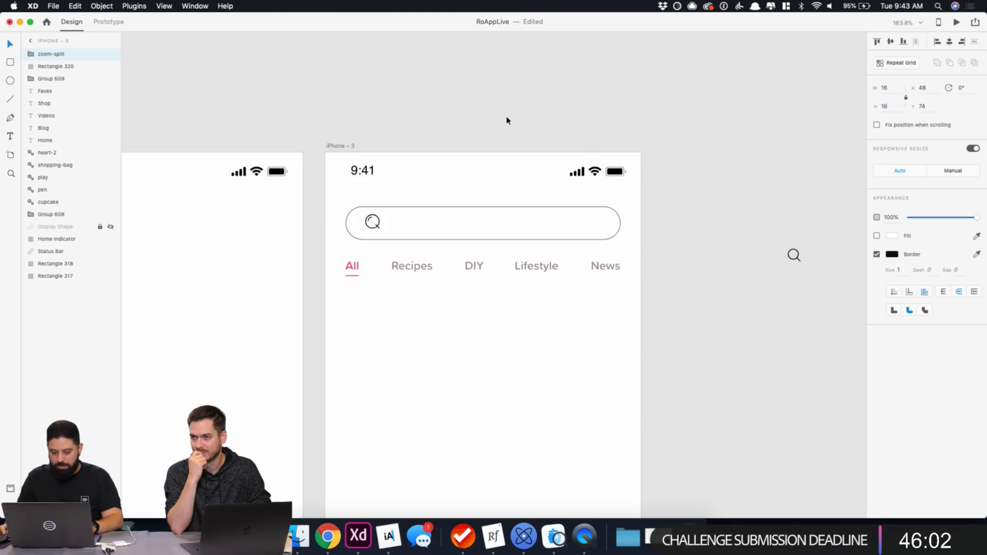
# Turn off Responsive Resize for the search bar's icon and scale it proportionally to 16 × 16.
pyautogui.click(973, 149)
pyautogui.moveTo(903, 94); pyautogui.dragTo(856, 86)
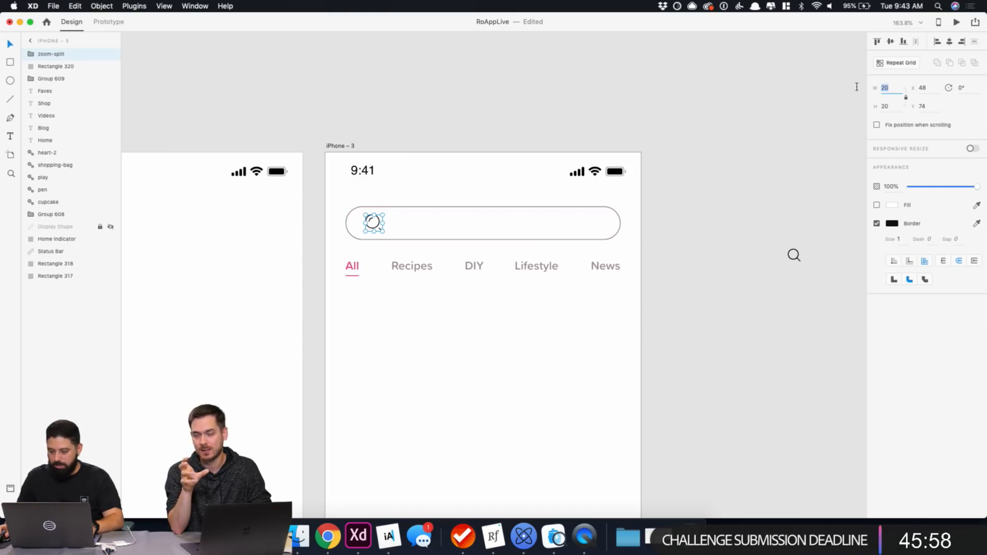
pyautogui.write('16')
pyautogui.press('Tab')
pyautogui.click(395, 96)
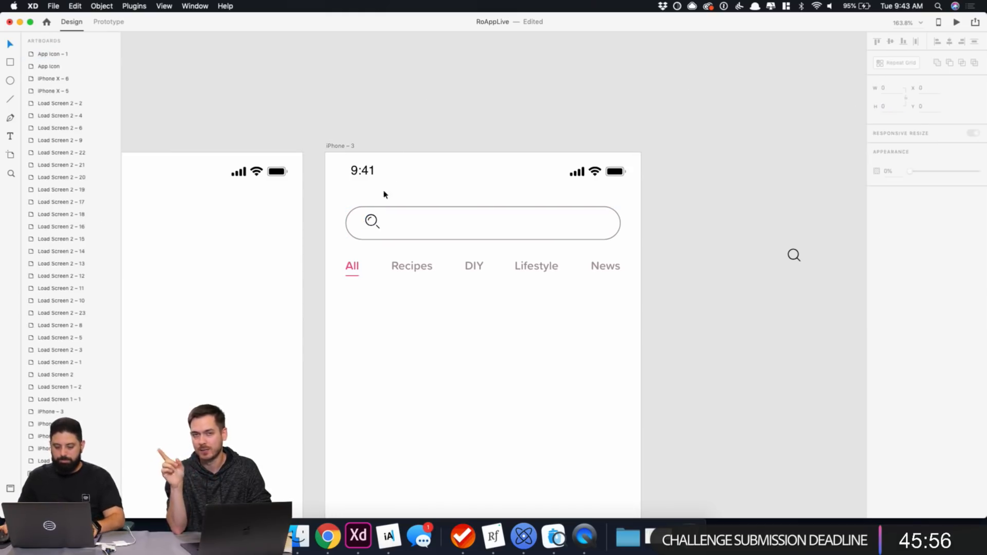
# Centre the magnifying-glass icon vertically within the search bar and shift it left to X 38.
pyautogui.click(371, 222)
pyautogui.keyDown('shift'); pyautogui.click(422, 230); pyautogui.keyUp('shift')
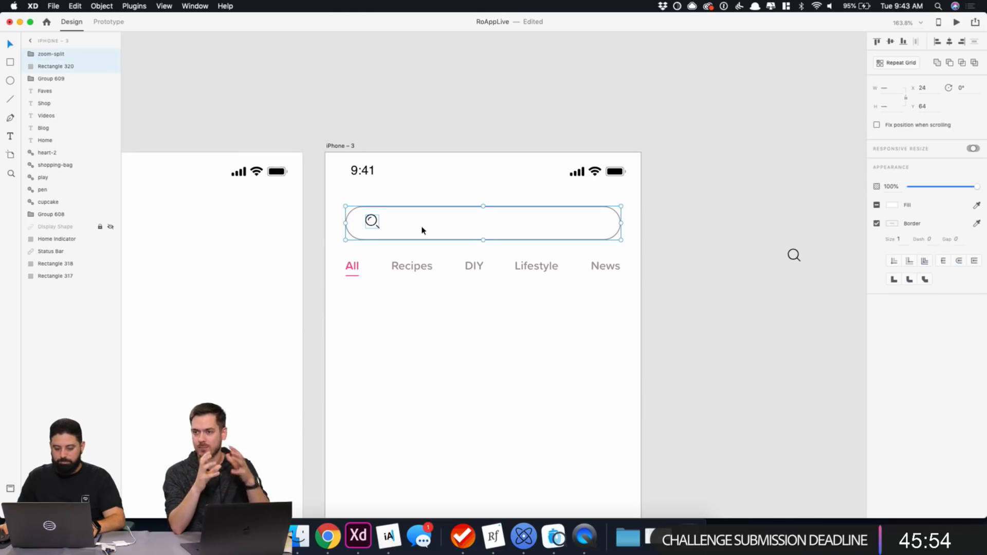
pyautogui.click(892, 42)
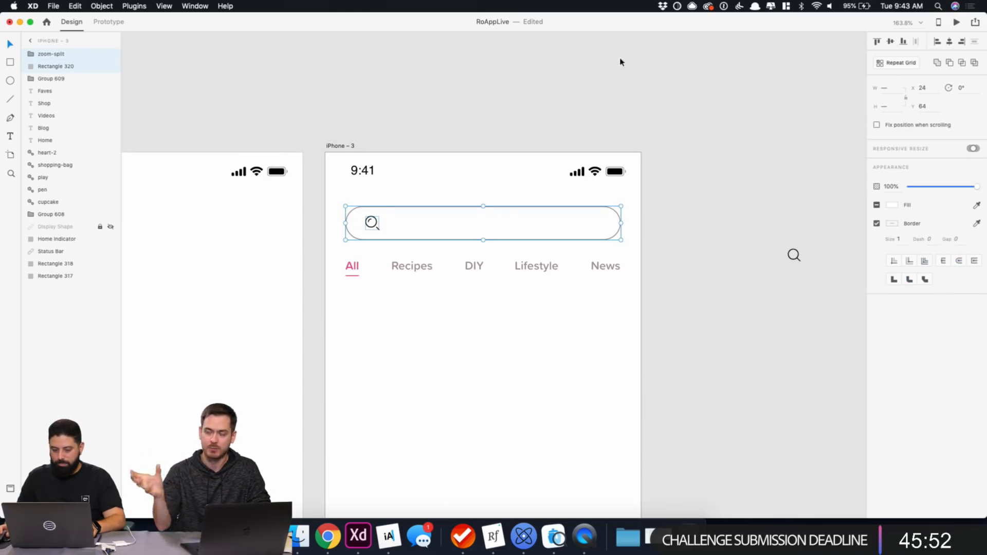
pyautogui.click(543, 74)
pyautogui.click(375, 223)
pyautogui.press('alt')
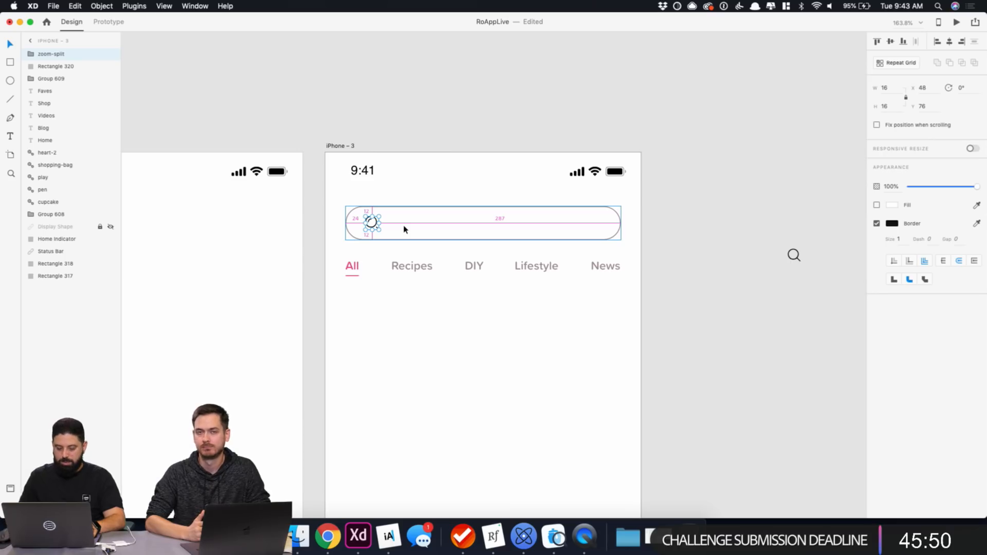
pyautogui.hotkey('shift', 'Left')
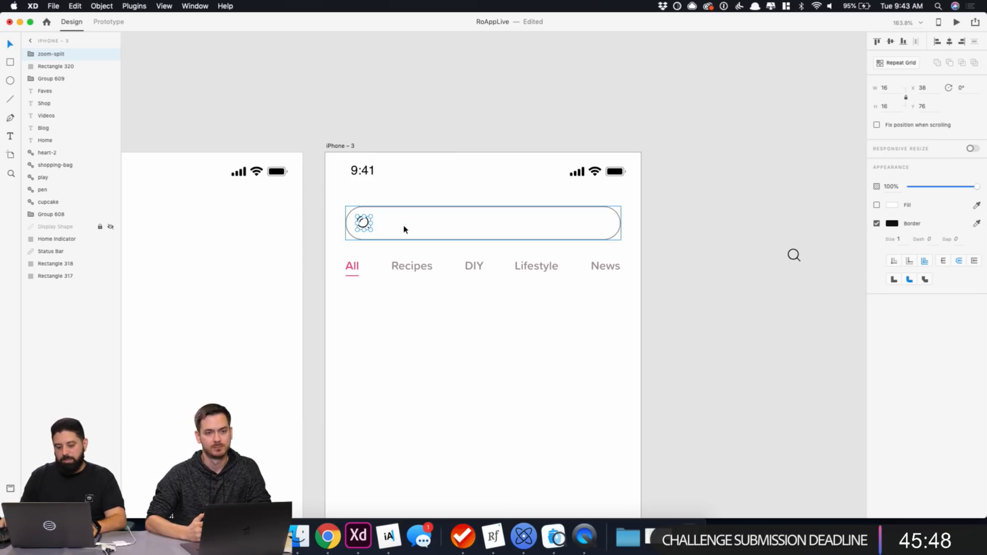
# Apply the mid-grey swatch used for the search bar outline to the magnifying-glass icon's border.
pyautogui.click(892, 223)
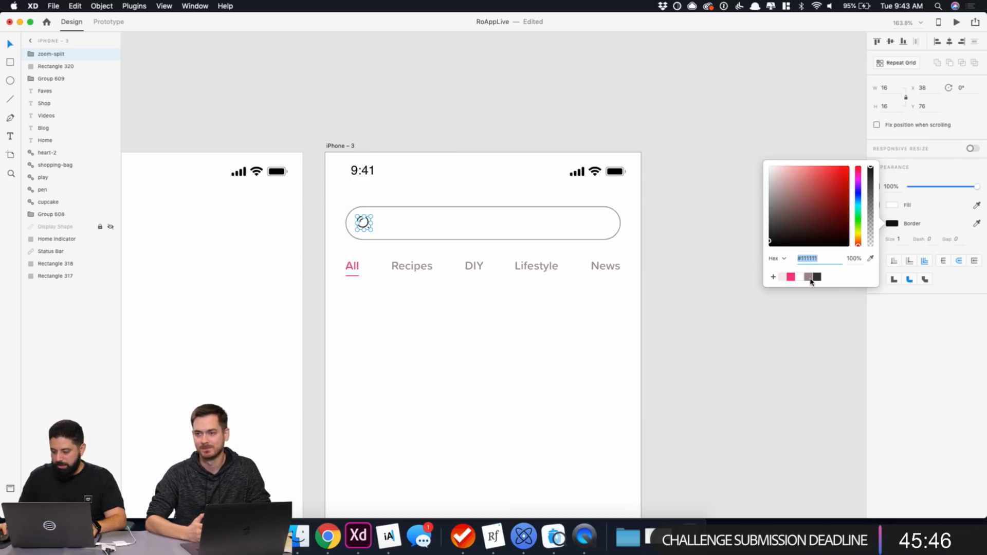
pyautogui.click(810, 279)
pyautogui.click(593, 79)
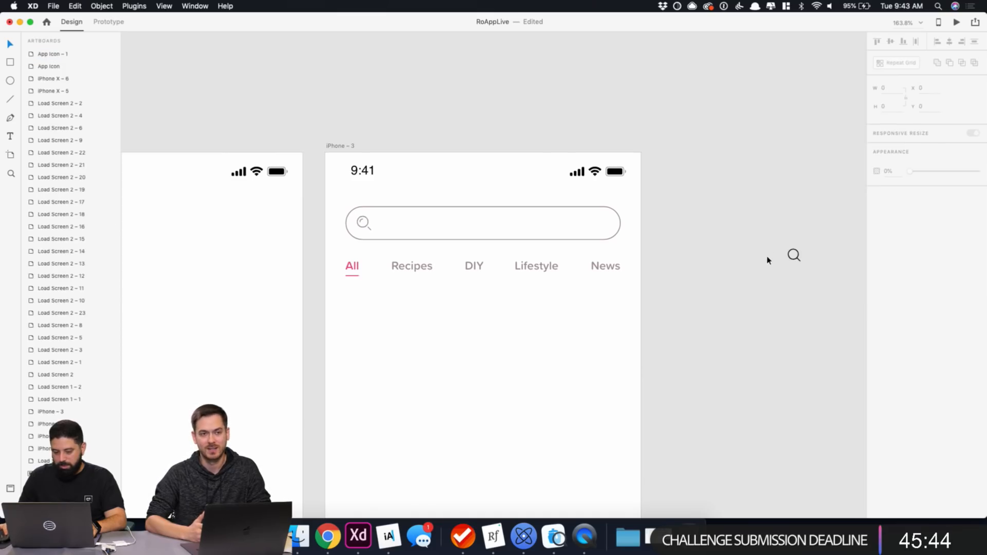
# Delete the spare zoom-2 icon from the pasteboard beside the artboard.
pyautogui.moveTo(780, 206); pyautogui.dragTo(862, 335)
pyautogui.press('Escape')
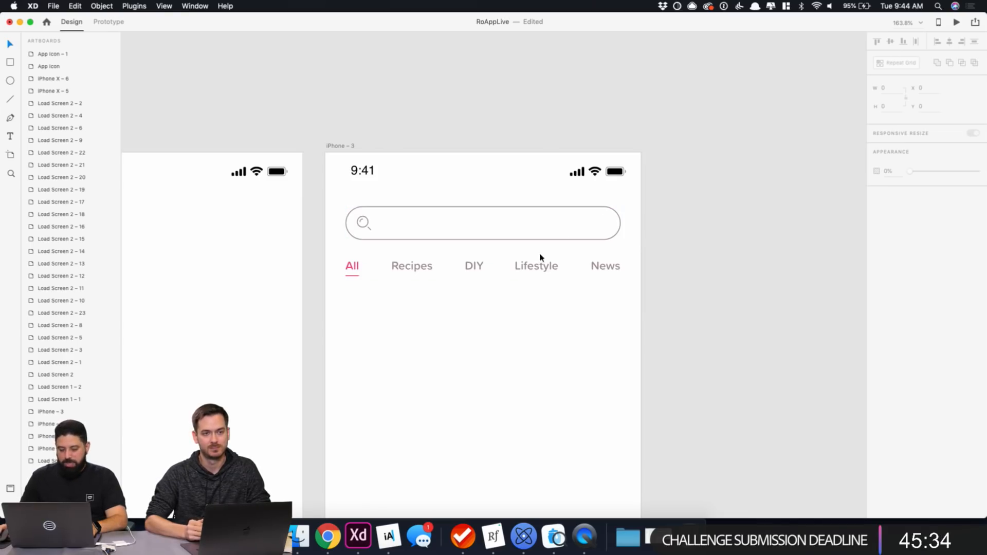
# Try recolouring the border of the Blog pen icon in the iPhone – 3 tab bar with the pink swatch.
pyautogui.scroll(-5, 444, 294)
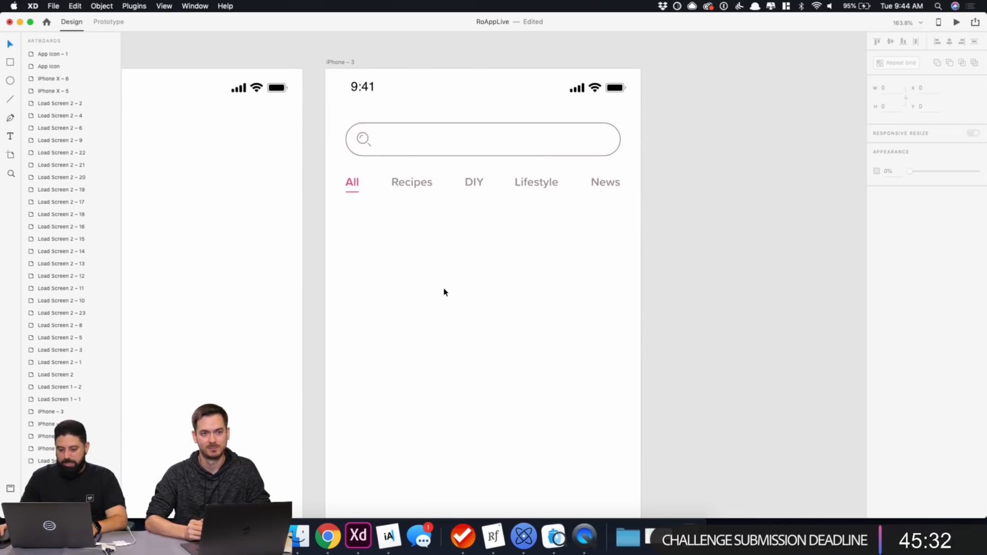
pyautogui.scroll(-4, 445, 291)
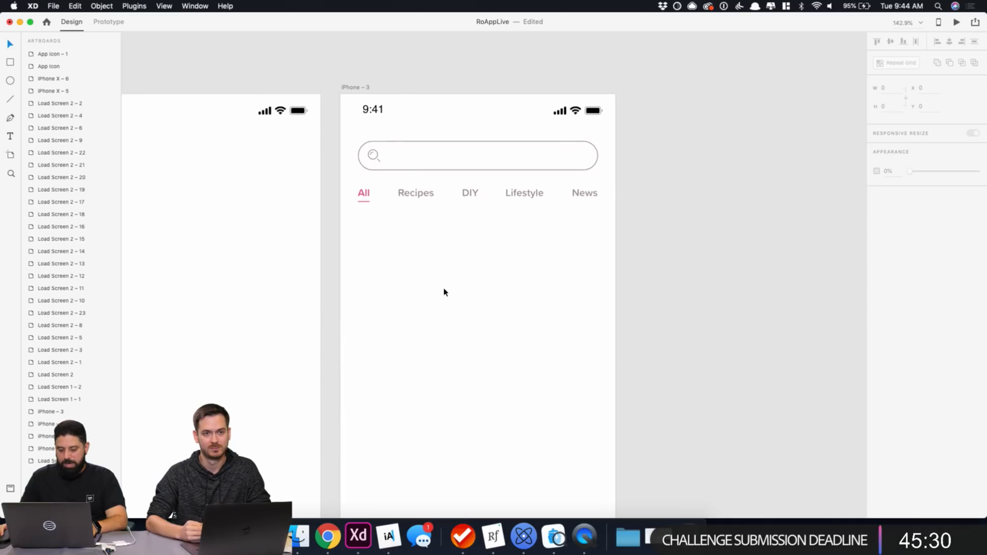
pyautogui.scroll(-10, 444, 291)
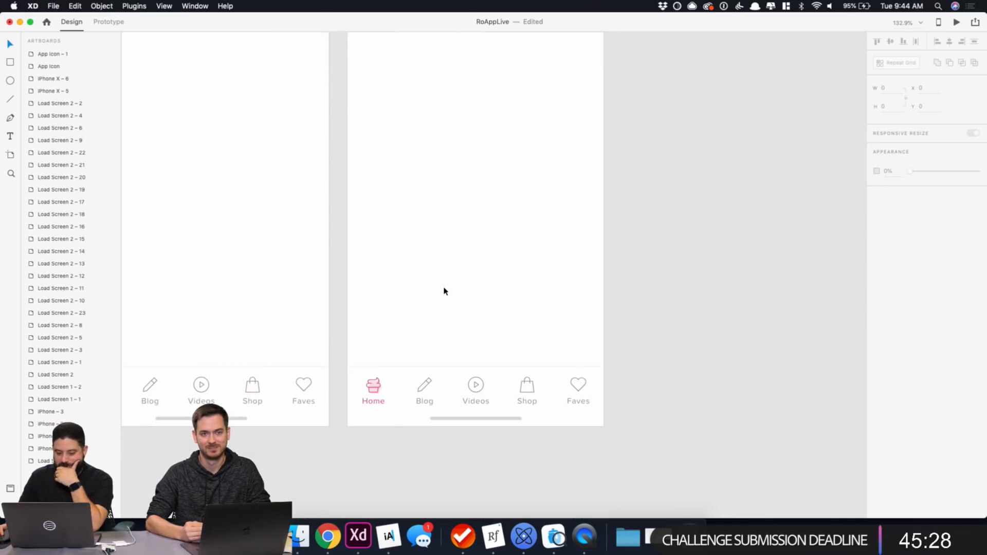
pyautogui.click(378, 389)
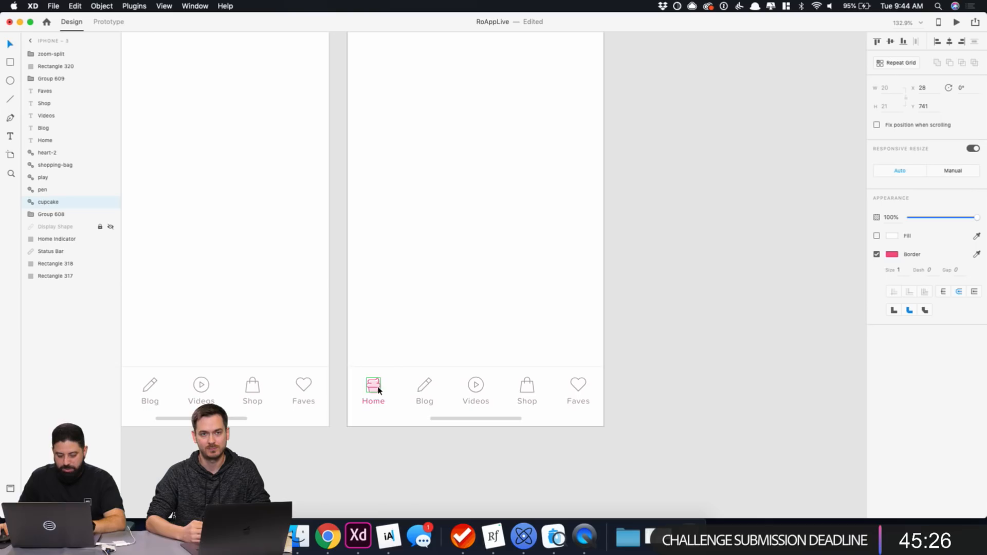
pyautogui.click(428, 383)
pyautogui.scroll(5, 434, 398)
pyautogui.scroll(5, 435, 399)
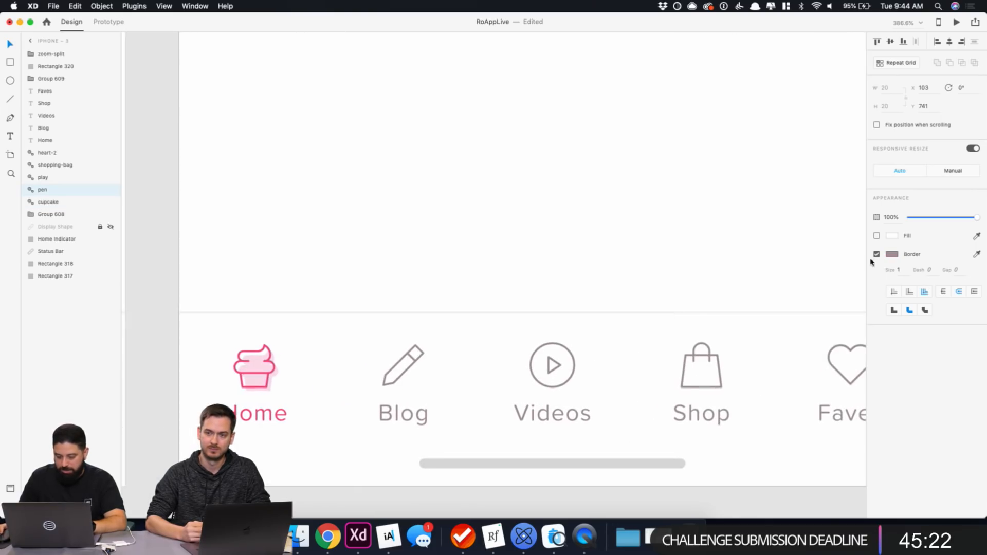
pyautogui.click(892, 255)
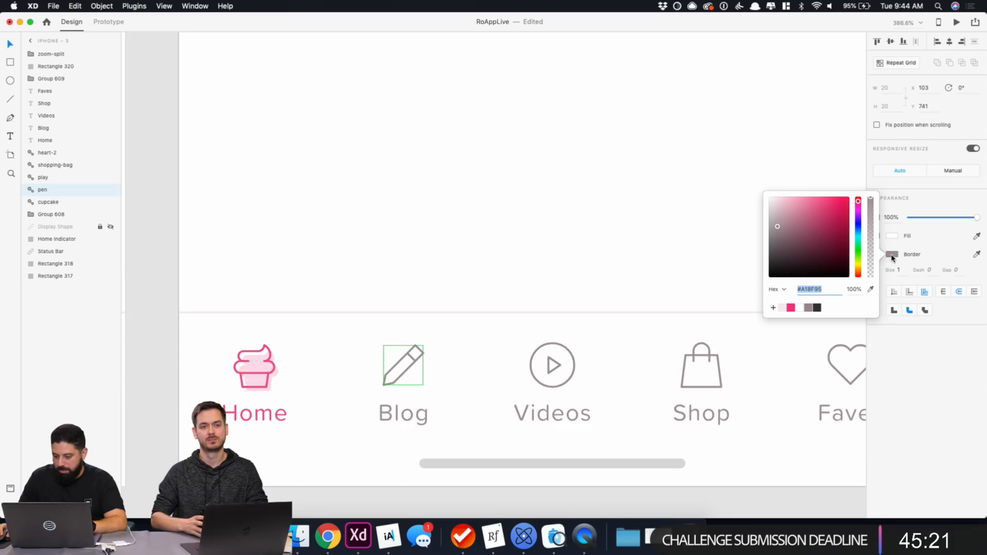
pyautogui.click(793, 310)
pyautogui.click(565, 264)
pyautogui.scroll(-8, 566, 264)
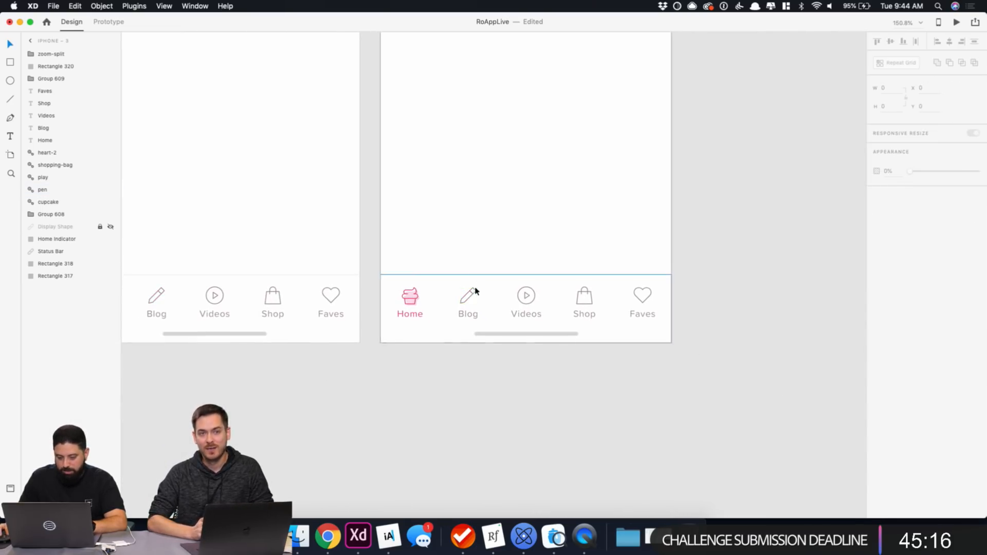
# Ungroup the Blog pen symbol on iPhone – 3 and apply the pink swatch to its border.
pyautogui.click(473, 298)
pyautogui.click(472, 300)
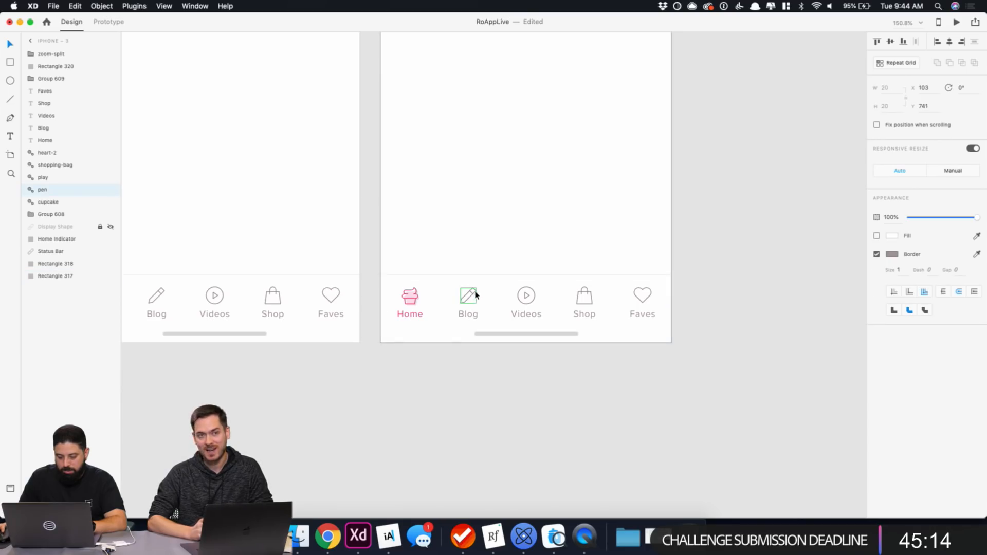
pyautogui.rightClick(472, 301)
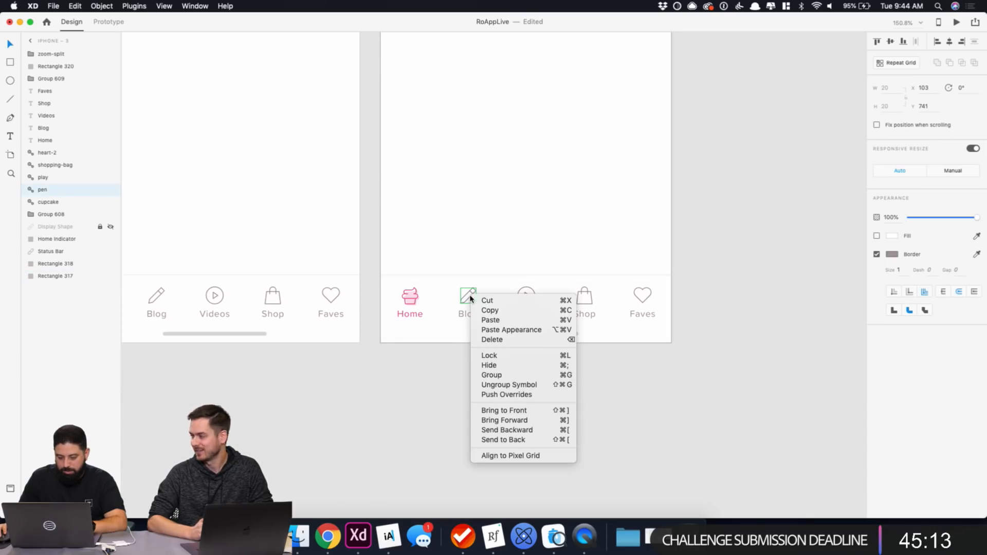
pyautogui.click(510, 386)
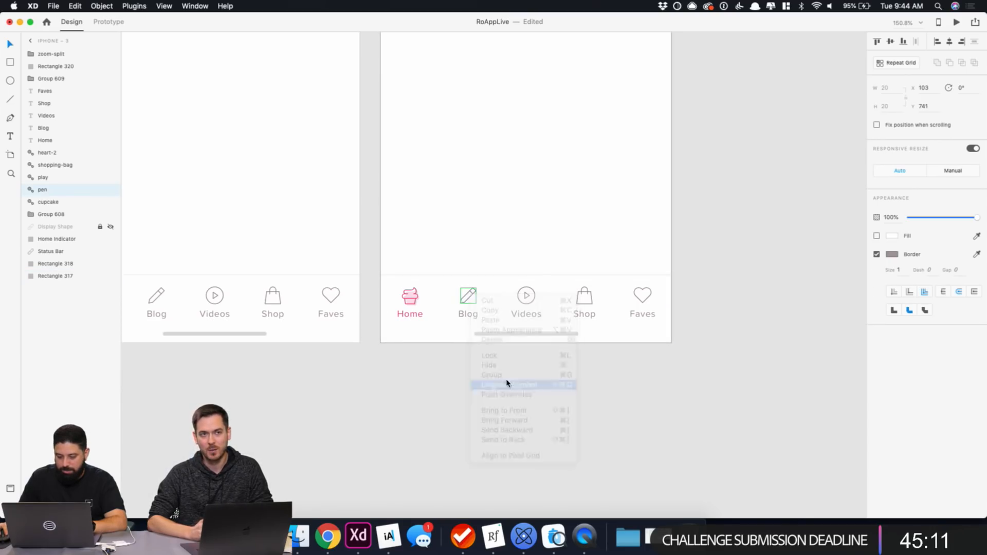
pyautogui.click(893, 254)
pyautogui.click(791, 307)
pyautogui.click(745, 343)
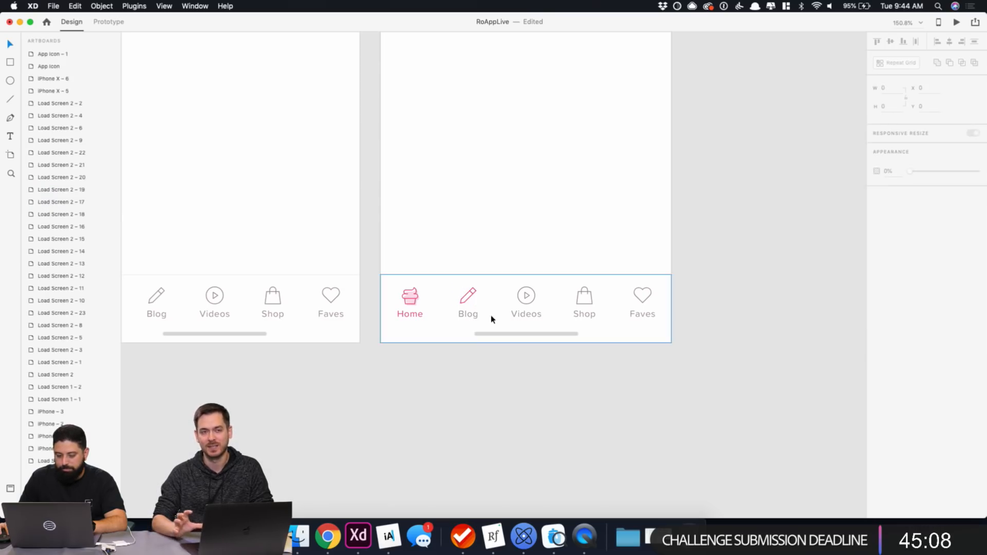
# Fill the Blog label in the iPhone – 3 tab bar with the pink swatch.
pyautogui.click(469, 319)
pyautogui.click(892, 335)
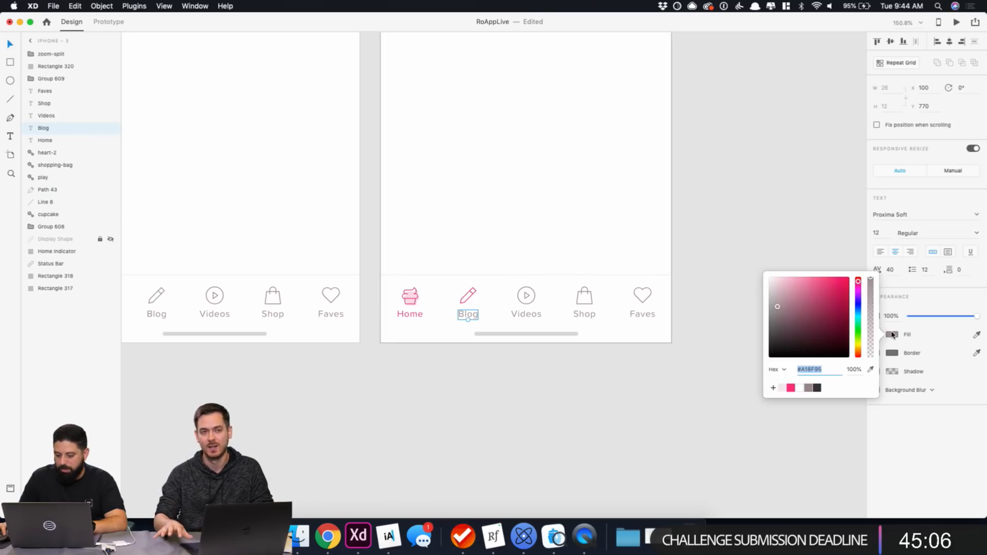
pyautogui.click(790, 388)
pyautogui.click(621, 386)
# Fill the Home label in the iPhone – 3 tab bar with the mid-grey swatch.
pyautogui.click(410, 314)
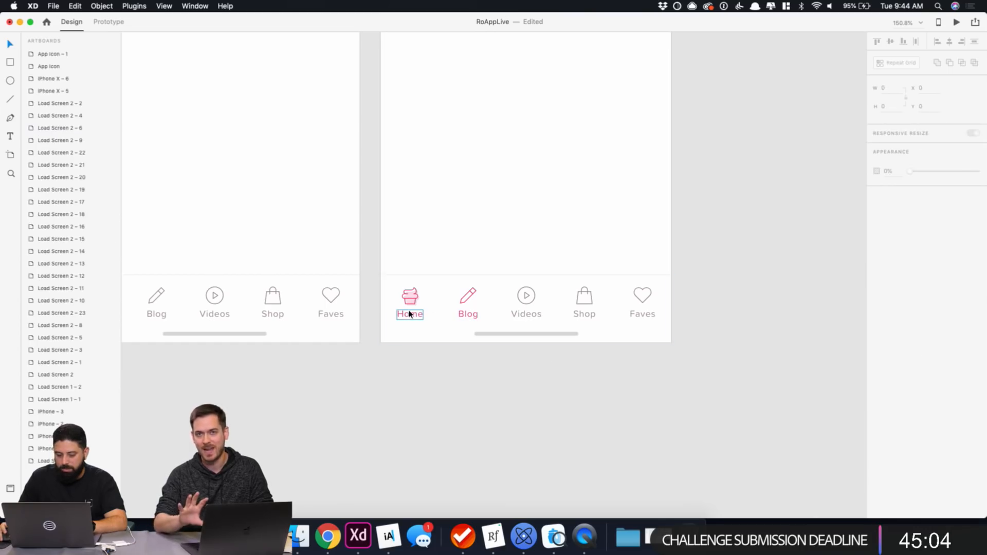
pyautogui.click(892, 334)
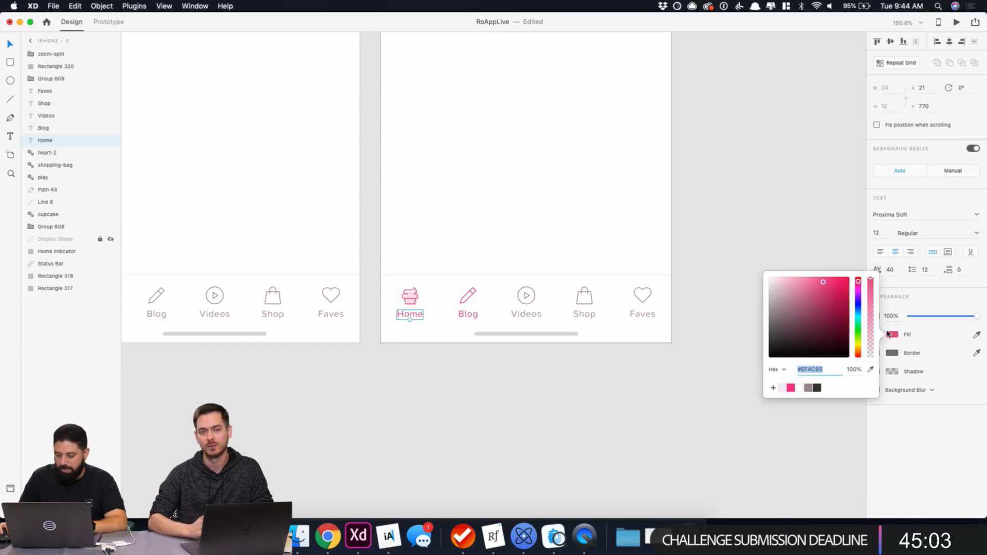
pyautogui.click(809, 388)
pyautogui.click(459, 385)
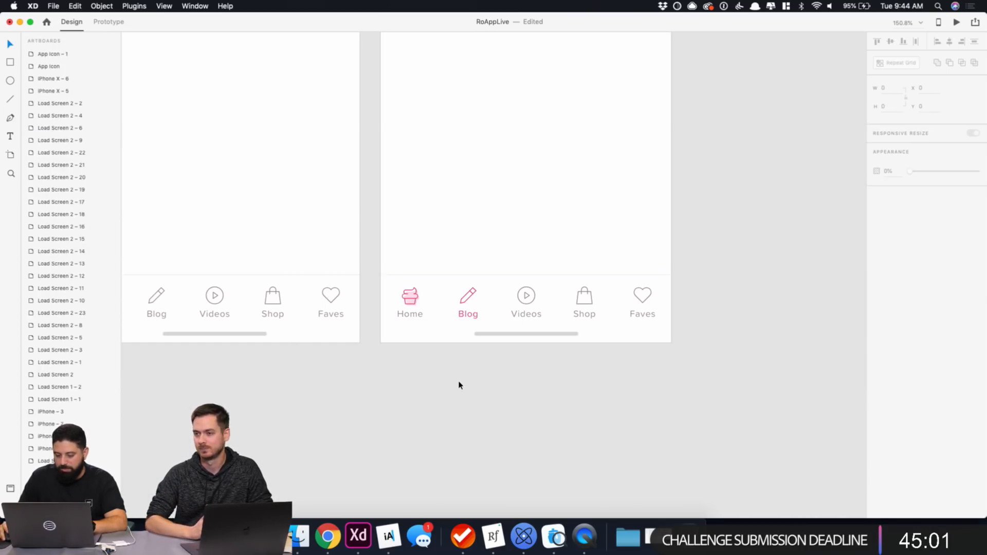
# Delete the pale pink shading group behind the Home cupcake icon on iPhone – 3.
pyautogui.click(412, 302)
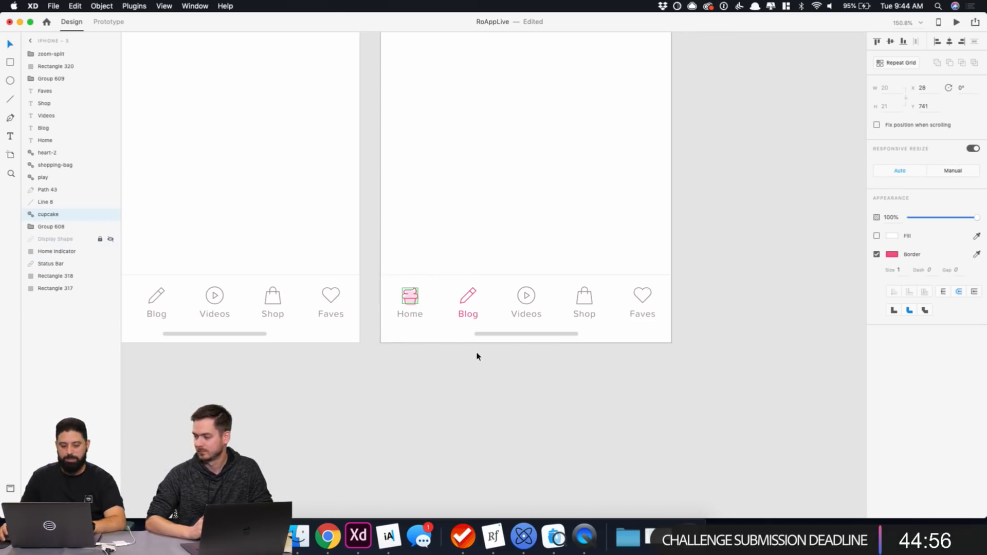
pyautogui.scroll(5, 476, 352)
pyautogui.click(333, 218)
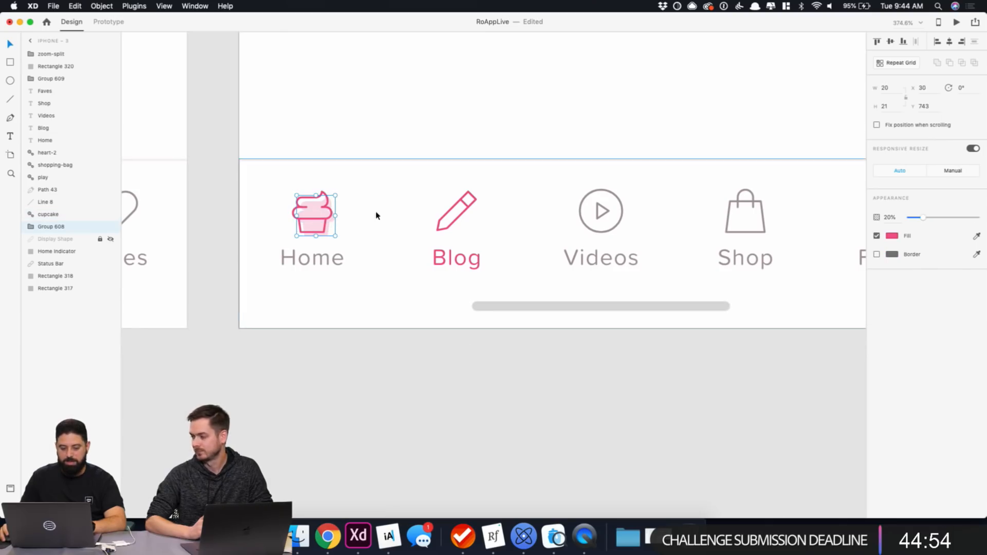
pyautogui.press('BackSpace')
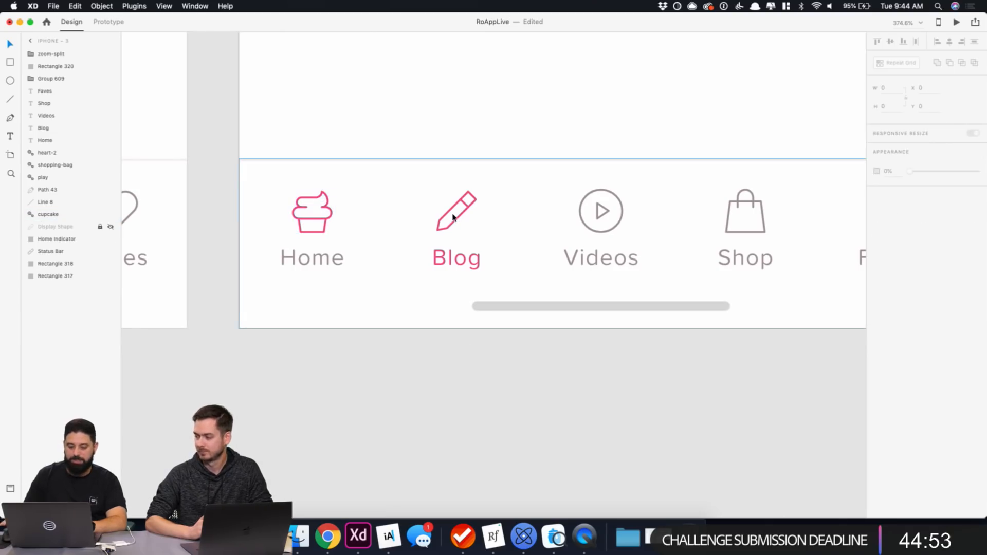
# Apply the mid-grey swatch to the border of the Home cupcake icon.
pyautogui.click(328, 222)
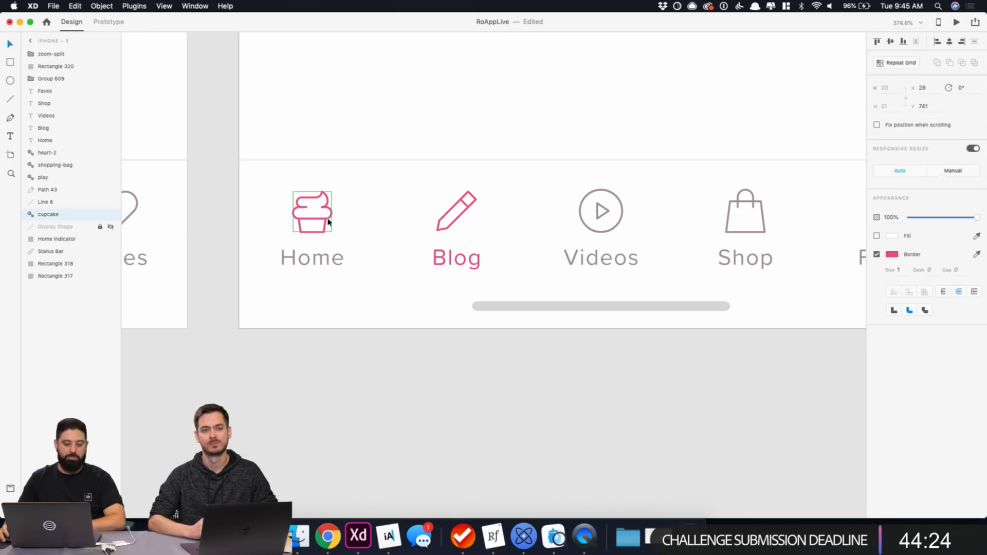
pyautogui.click(892, 254)
pyautogui.click(806, 309)
pyautogui.click(649, 368)
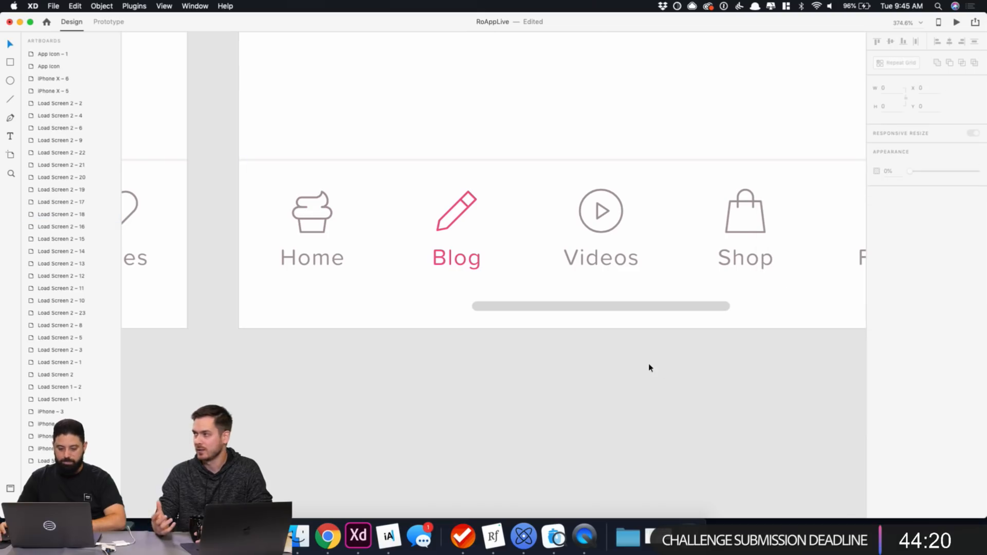
# Duplicate the pencil outline path of the Blog icon in place.
pyautogui.click(463, 219)
pyautogui.doubleClick(464, 216)
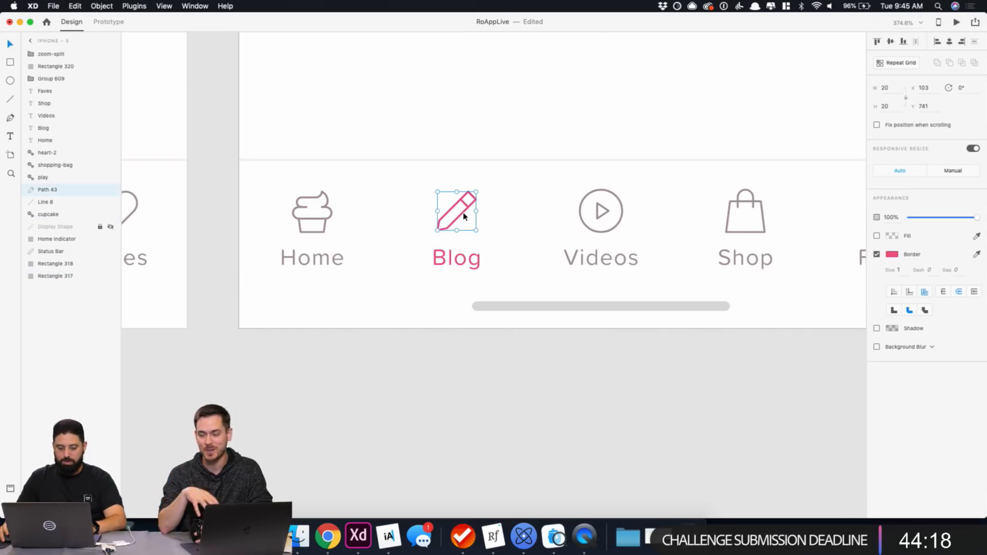
pyautogui.press('super+d')
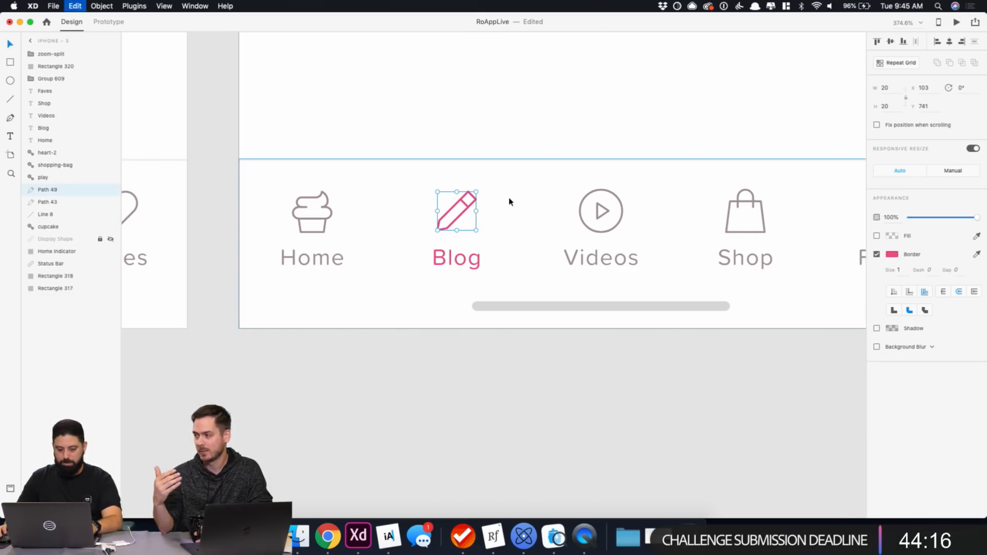
# Try offsetting the duplicated pencil outline 2 px right and 3 px down, and move it back over the original.
pyautogui.press('Down')
pyautogui.press('Down')
pyautogui.press('Down')
pyautogui.press('Right')
pyautogui.press('Right')
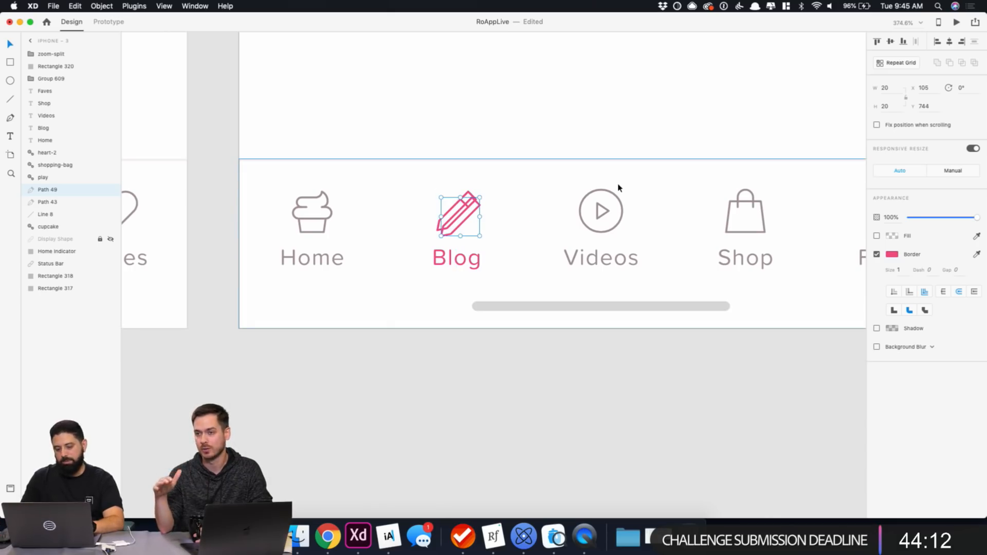
pyautogui.press('Left')
pyautogui.press('Left')
pyautogui.press('Up')
pyautogui.press('Up')
pyautogui.press('Up')
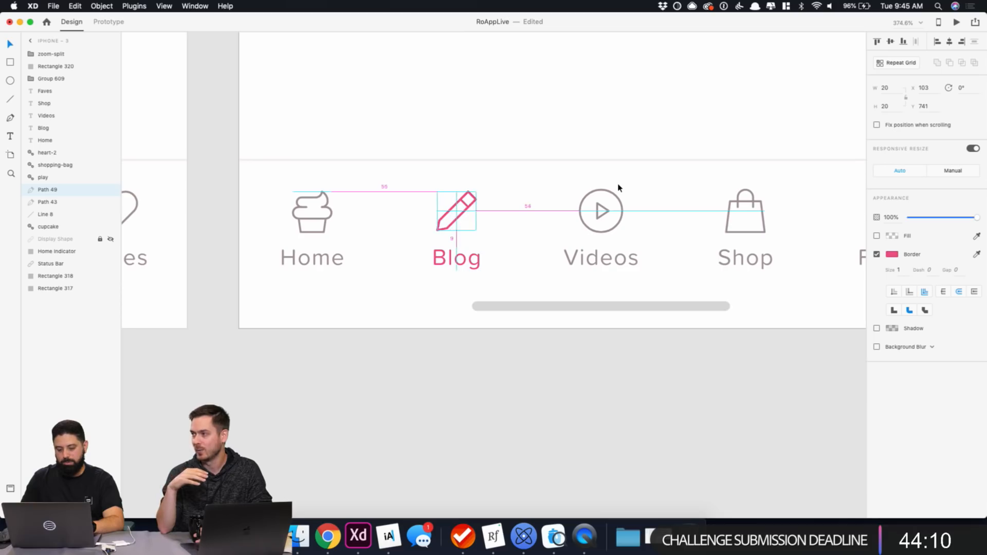
# Nudge the duplicated pencil outline 2 px right and 2 px down, to X 105, Y 743.
pyautogui.press('Right')
pyautogui.press('Right')
pyautogui.press('Down')
pyautogui.press('Down')
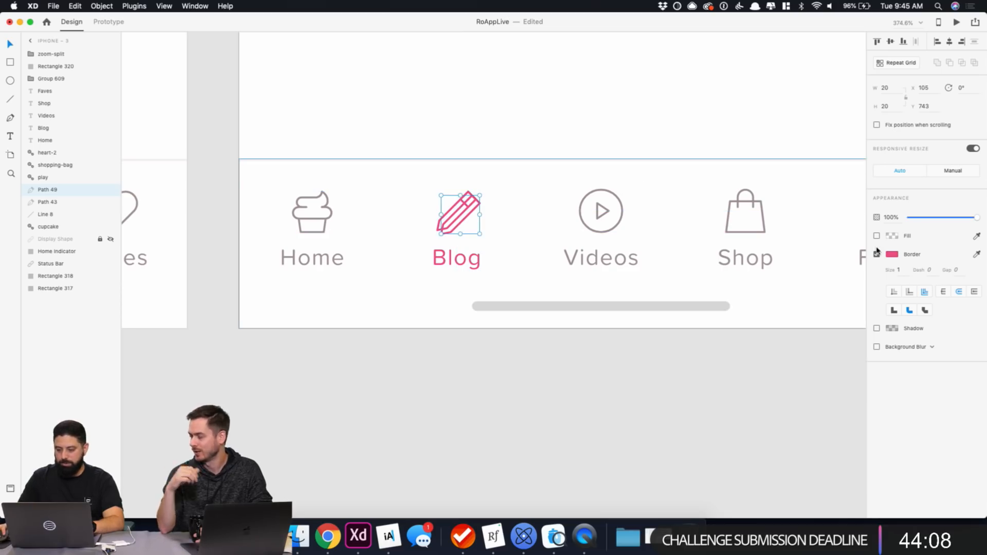
# Remove the duplicated pencil's border, fill it with the pink swatch and set its opacity to 20%.
pyautogui.click(877, 254)
pyautogui.click(893, 236)
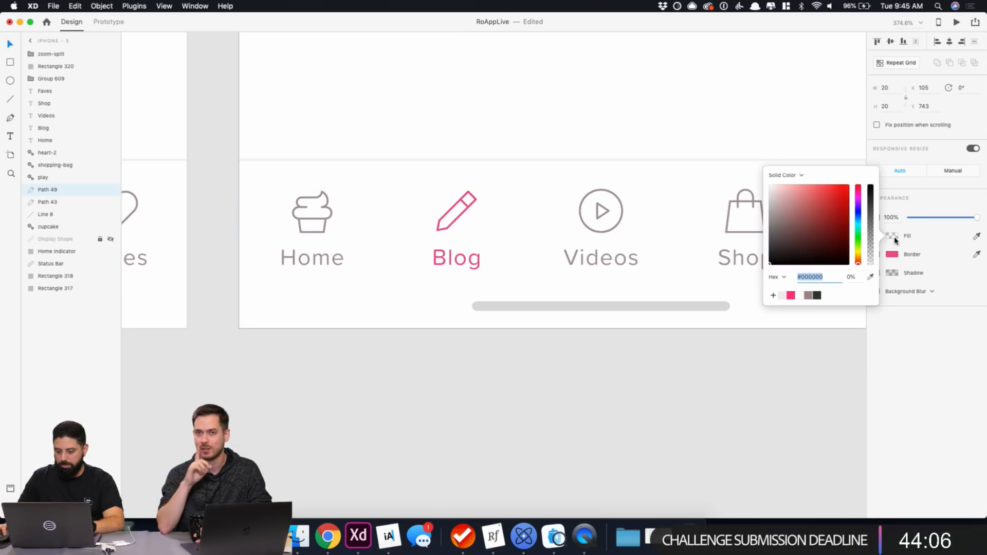
pyautogui.click(784, 295)
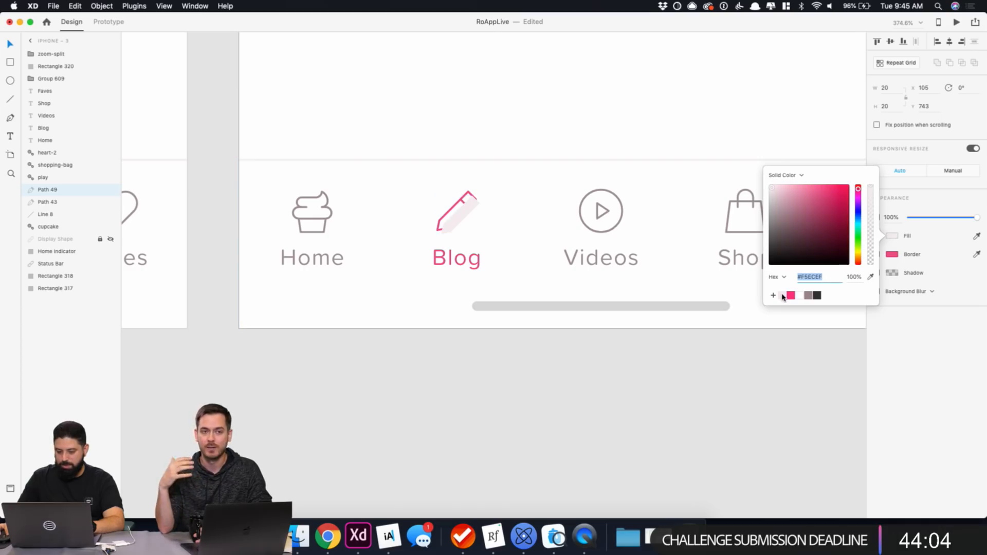
pyautogui.click(790, 295)
pyautogui.click(891, 216)
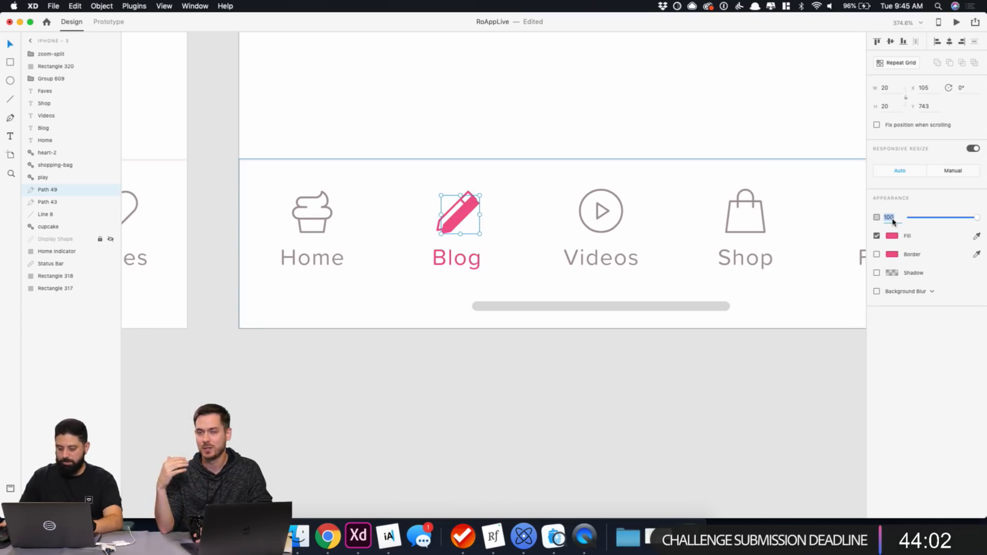
pyautogui.write('20')
pyautogui.press('Return')
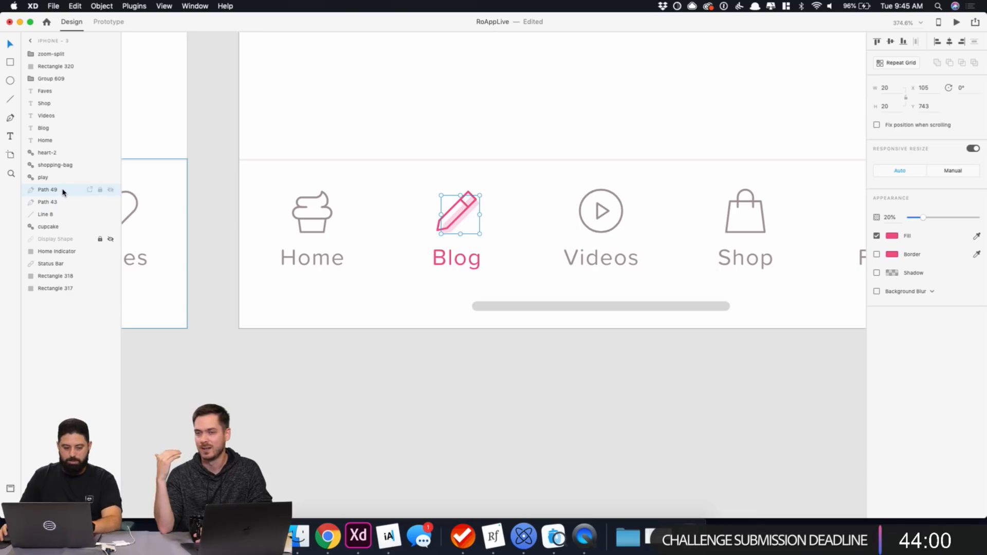
pyautogui.click(469, 401)
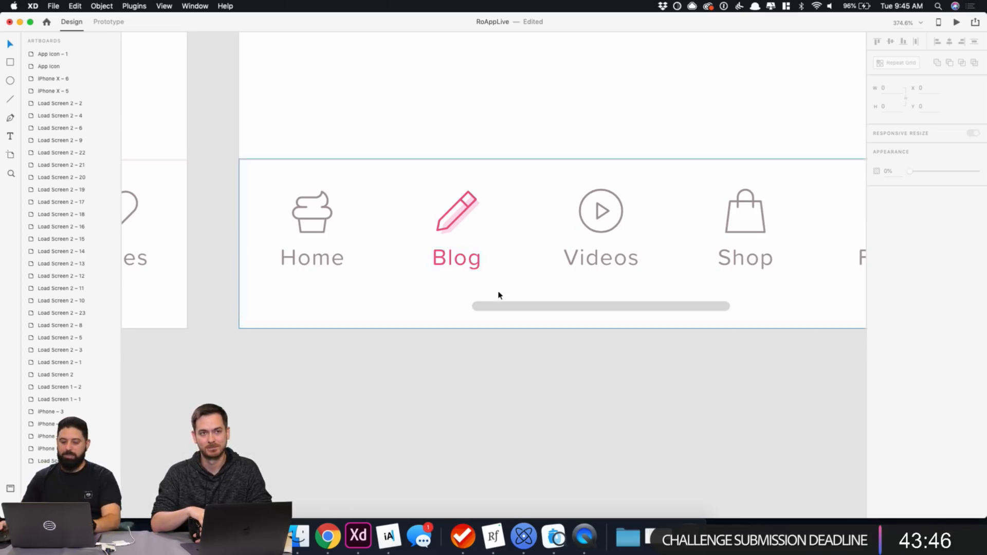
pyautogui.scroll(-5, 548, 388)
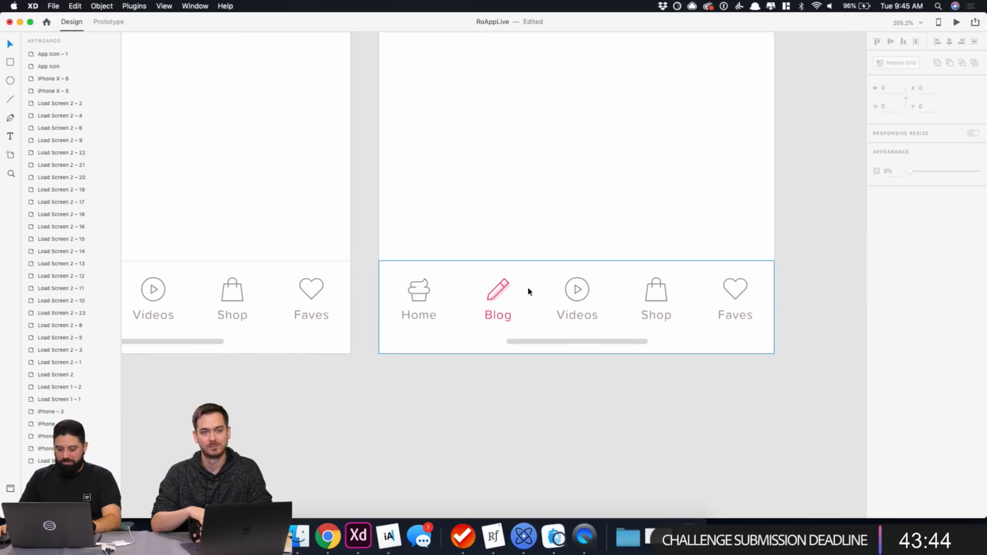
pyautogui.scroll(6, 521, 291)
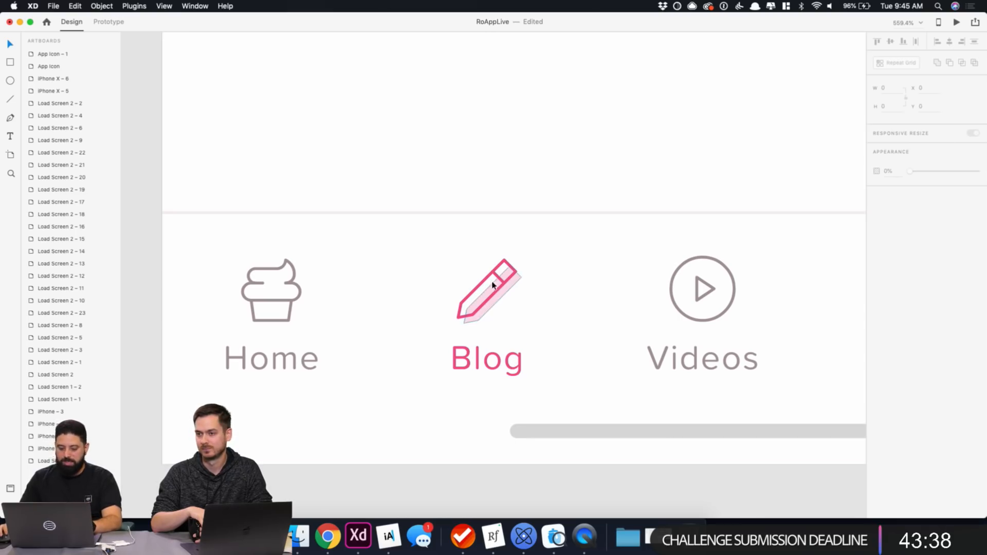
pyautogui.scroll(-6, 530, 360)
pyautogui.scroll(-2, 530, 359)
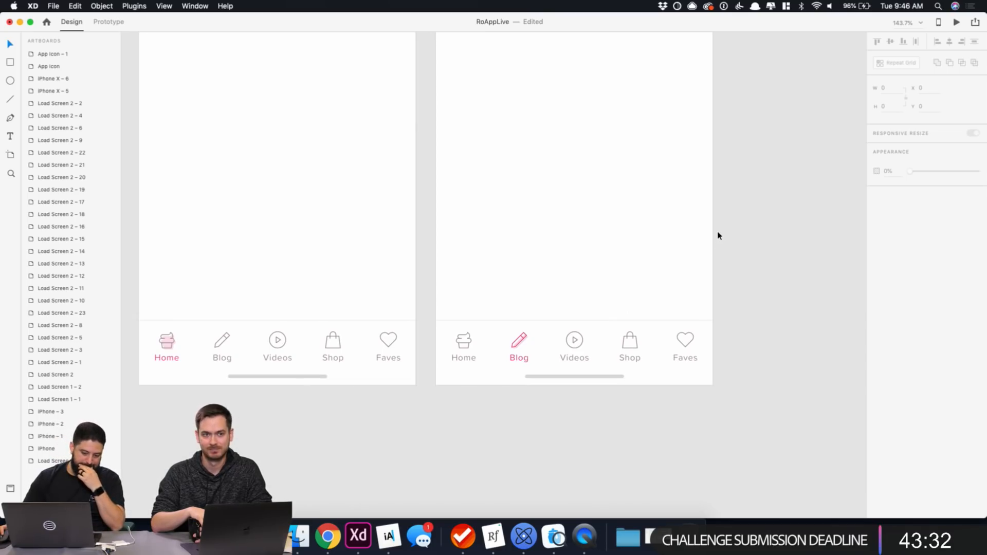
# Ungroup the cupcake symbol of the Home icon in the iPhone – 2 tab bar.
pyautogui.click(166, 346)
pyautogui.press('super+3')
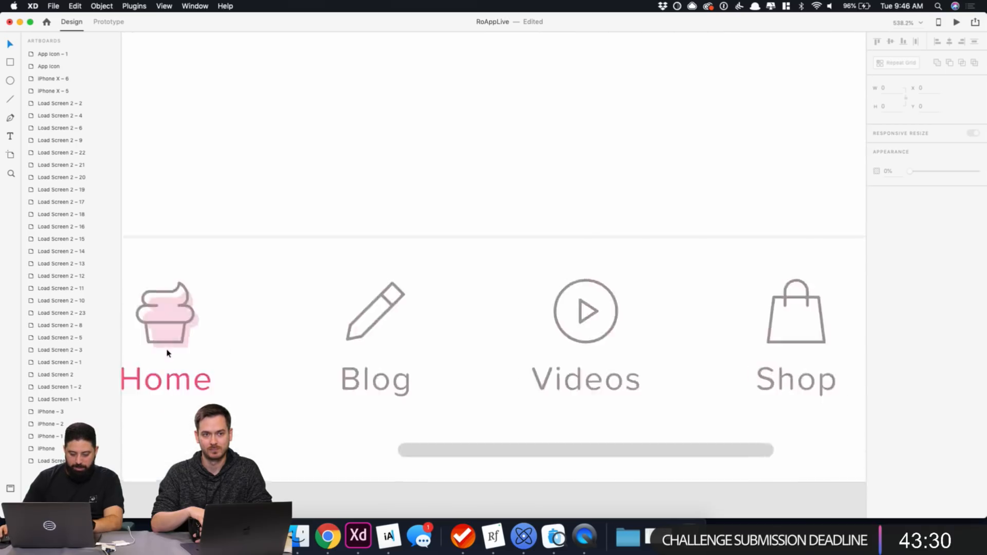
pyautogui.click(186, 334)
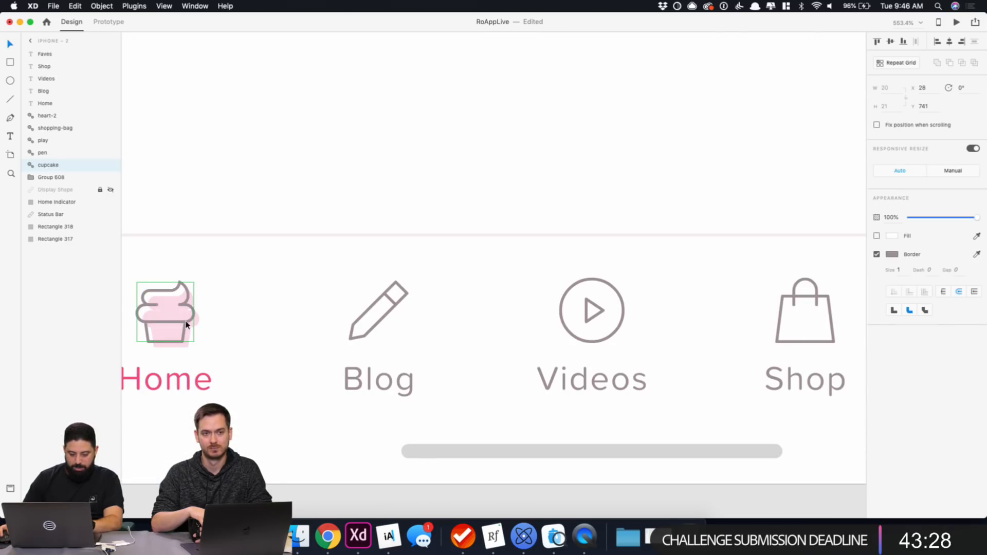
pyautogui.rightClick(186, 324)
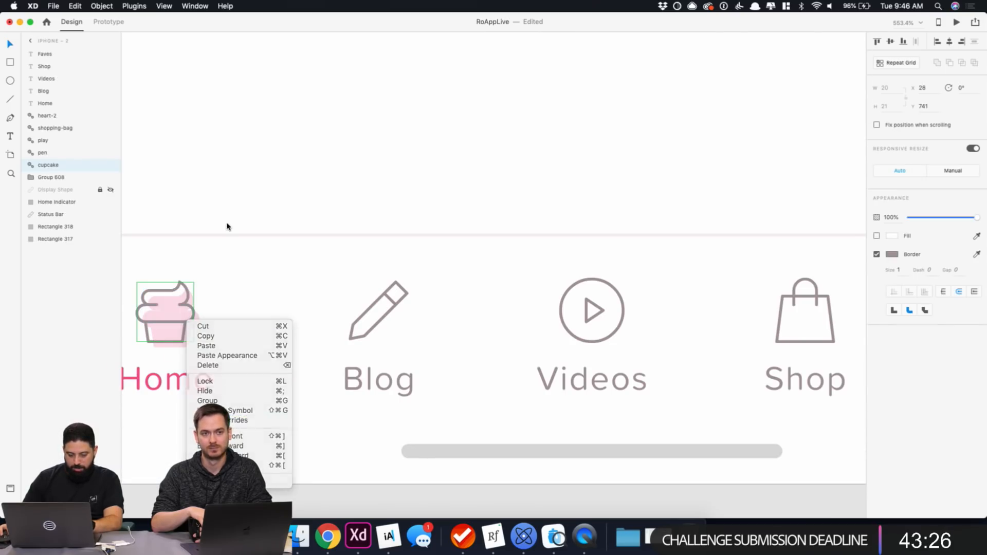
pyautogui.click(187, 347)
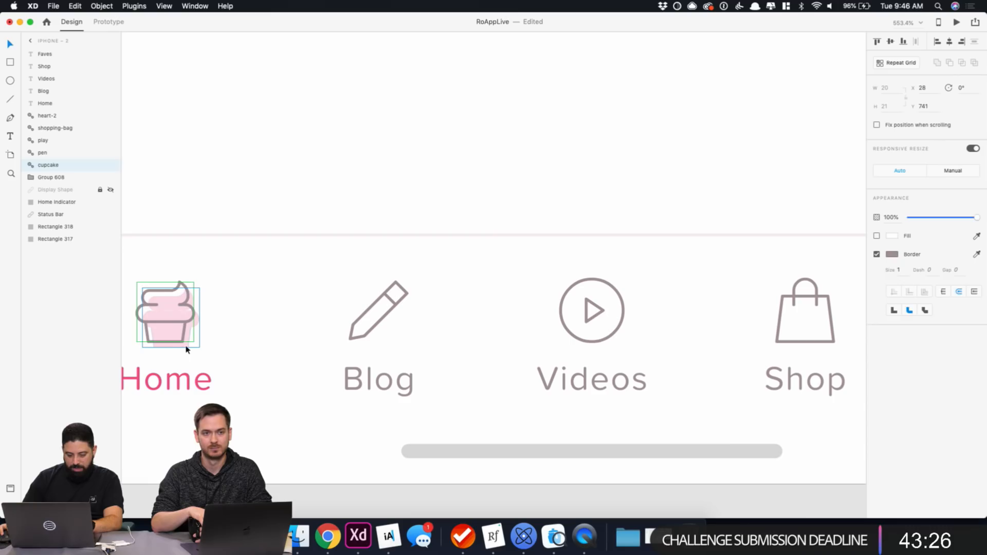
pyautogui.rightClick(187, 289)
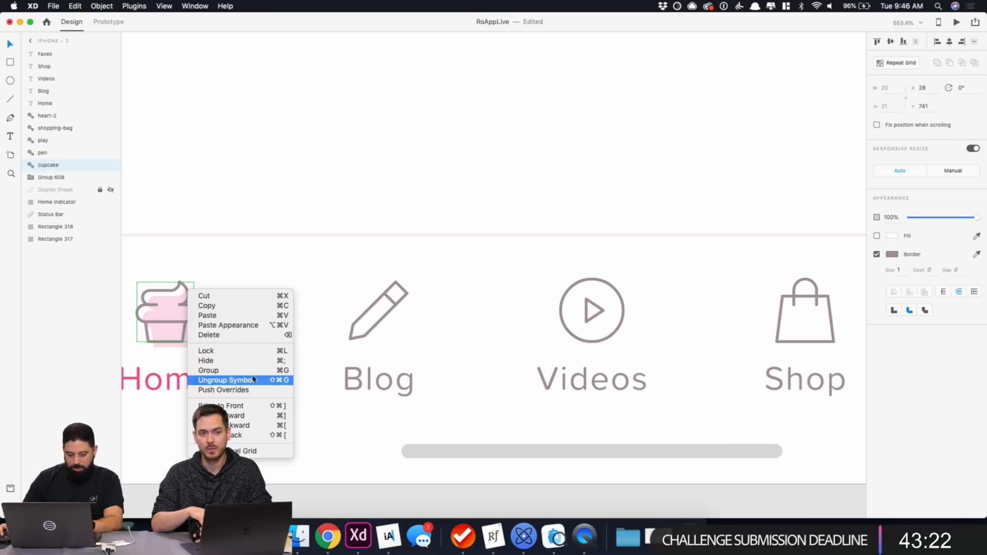
pyautogui.click(231, 379)
# Set the border of the ungrouped cupcake paths to the pink swatch #EF4C85.
pyautogui.click(894, 255)
pyautogui.click(790, 308)
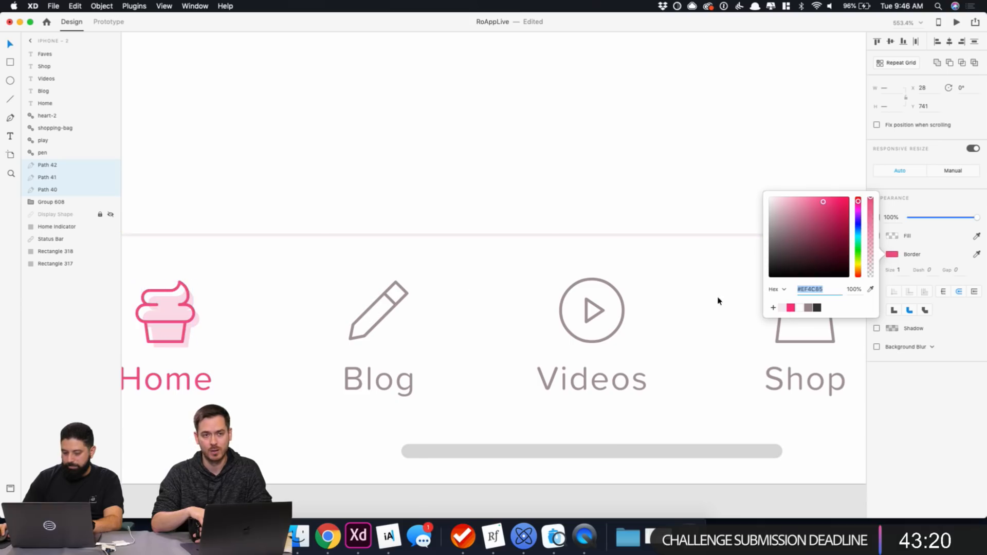
pyautogui.click(200, 352)
# Place the Card symbol on the pasteboard beside the iPhone – 3 artboard at X 2840, Y -738, and ungroup the symbol.
pyautogui.scroll(-5, 272, 284)
pyautogui.scroll(-3, 272, 284)
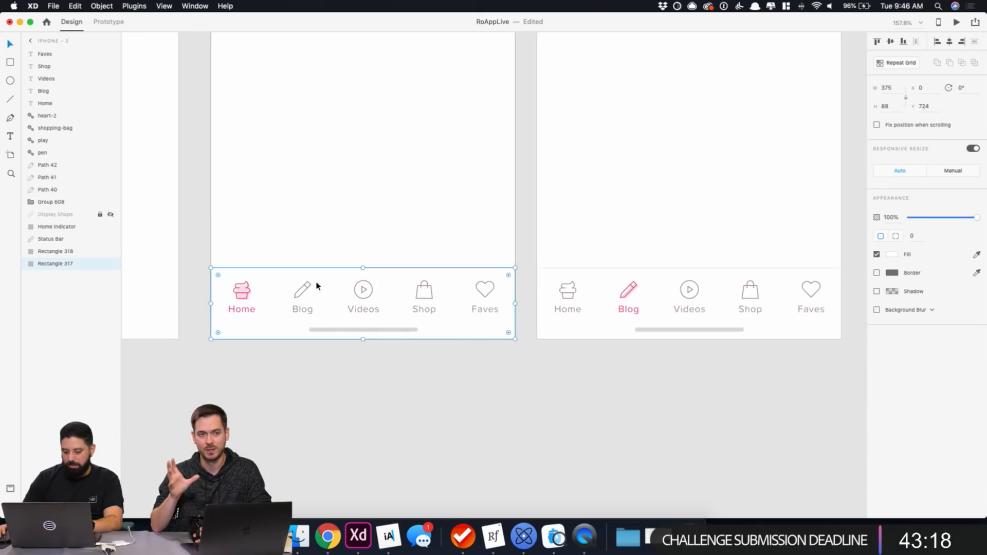
pyautogui.scroll(-4, 342, 285)
pyautogui.click(685, 193)
pyautogui.moveTo(677, 175); pyautogui.dragTo(571, 291)
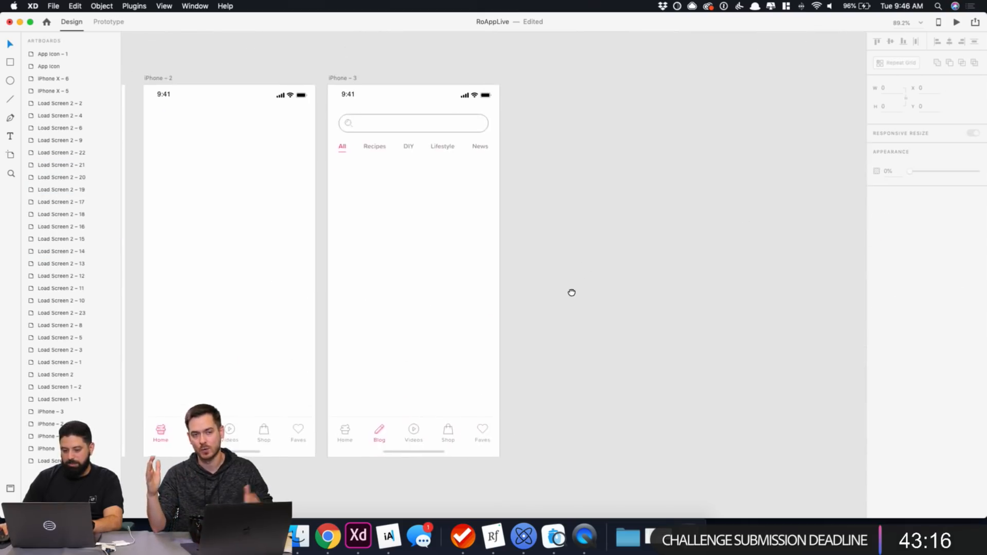
pyautogui.click(10, 489)
pyautogui.moveTo(60, 425); pyautogui.dragTo(720, 308)
pyautogui.moveTo(780, 278); pyautogui.dragTo(667, 230)
pyautogui.rightClick(666, 230)
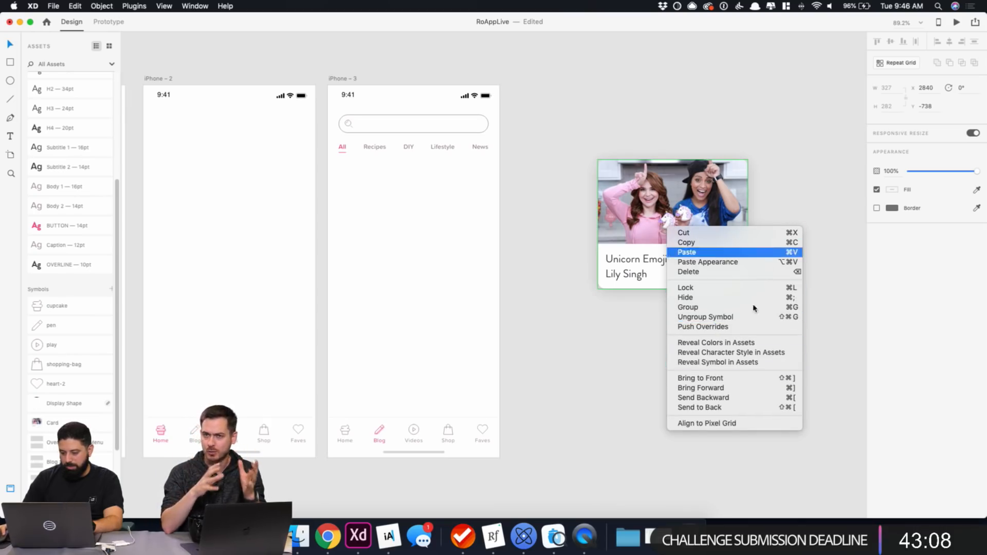
pyautogui.click(715, 318)
pyautogui.click(782, 193)
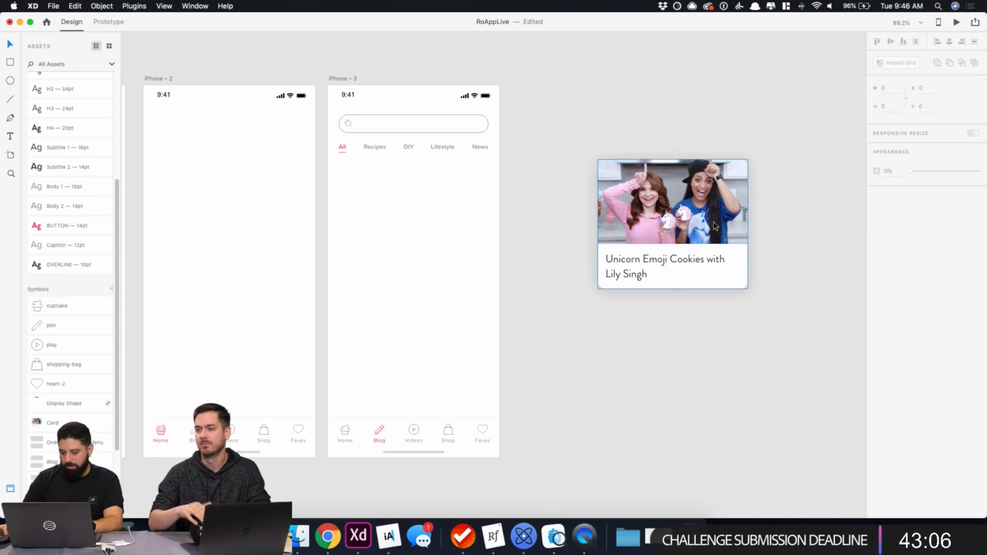
# Move the ungrouped card closer to the iPhone – 3 artboard, to X 2710, Y -694.
pyautogui.click(741, 160)
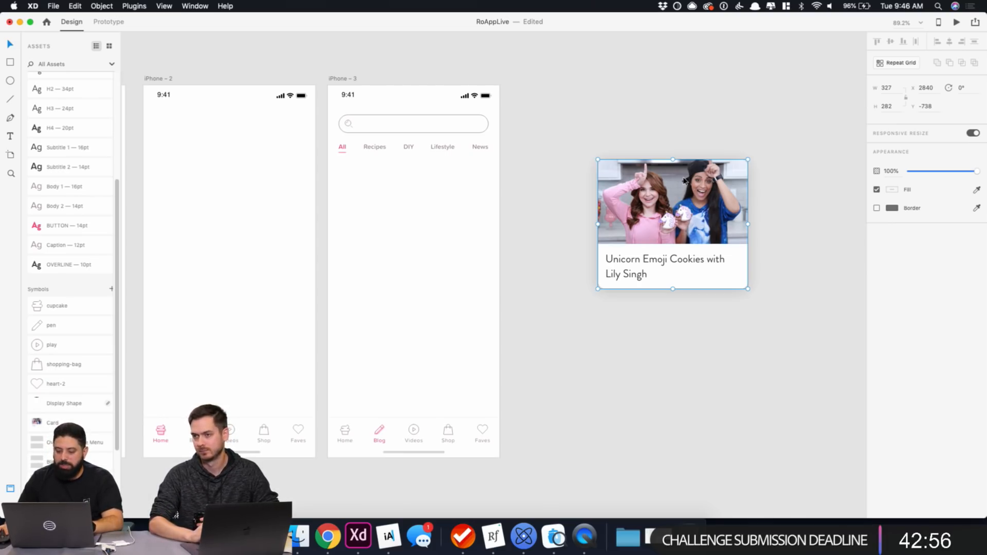
pyautogui.doubleClick(658, 186)
pyautogui.click(639, 119)
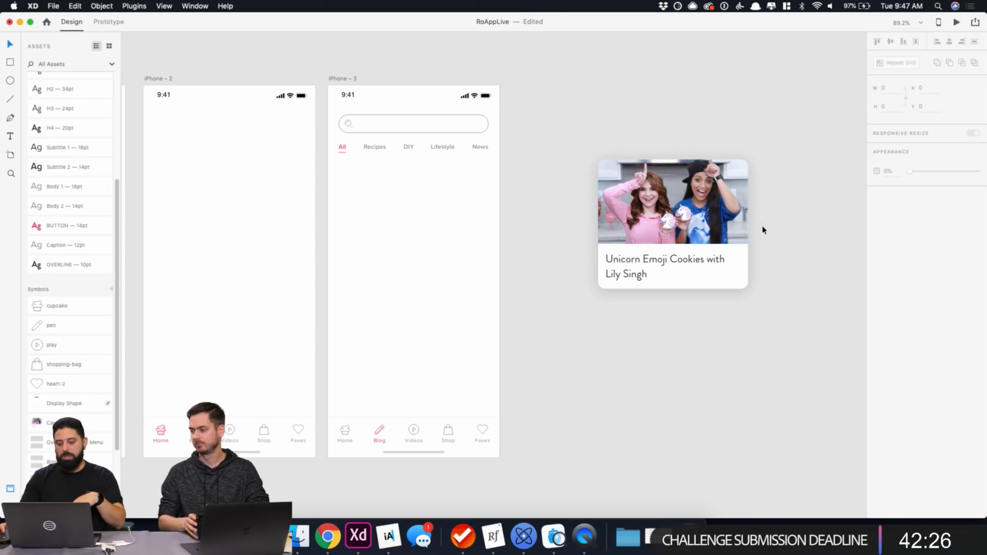
pyautogui.click(716, 225)
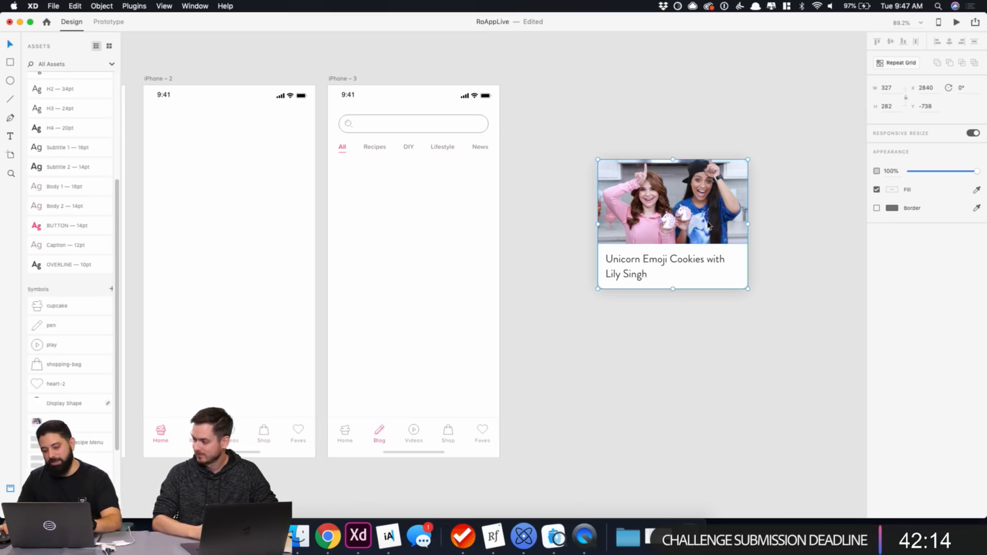
pyautogui.moveTo(703, 232); pyautogui.dragTo(646, 248)
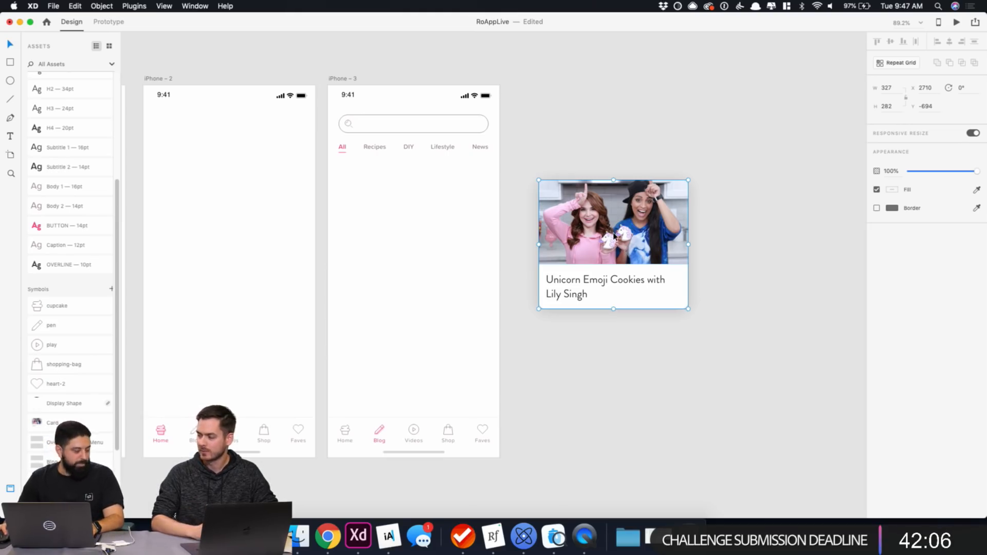
# Copy the card's photo and paste it onto the iPhone – 3 artboard.
pyautogui.doubleClick(608, 208)
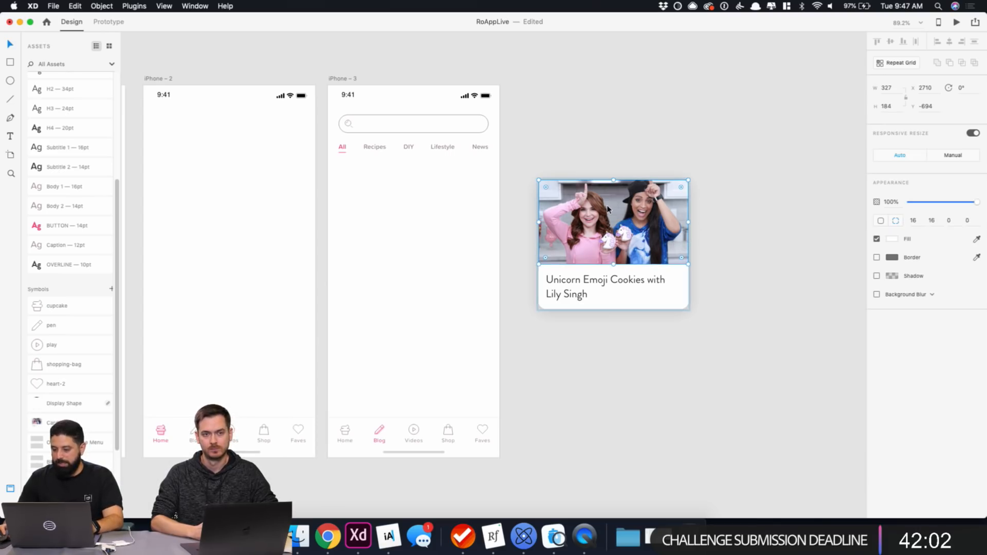
pyautogui.press('super+c')
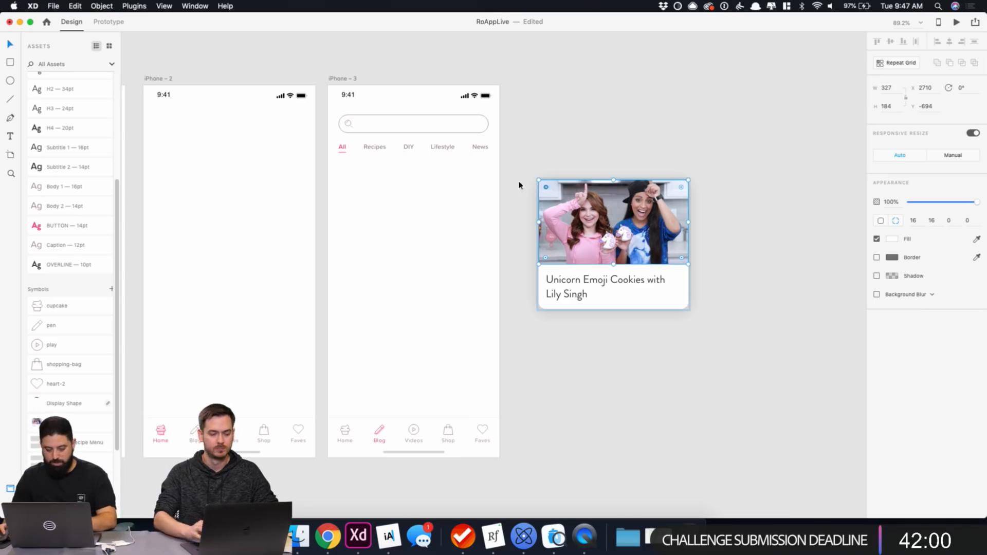
pyautogui.click(387, 191)
pyautogui.press('super+v')
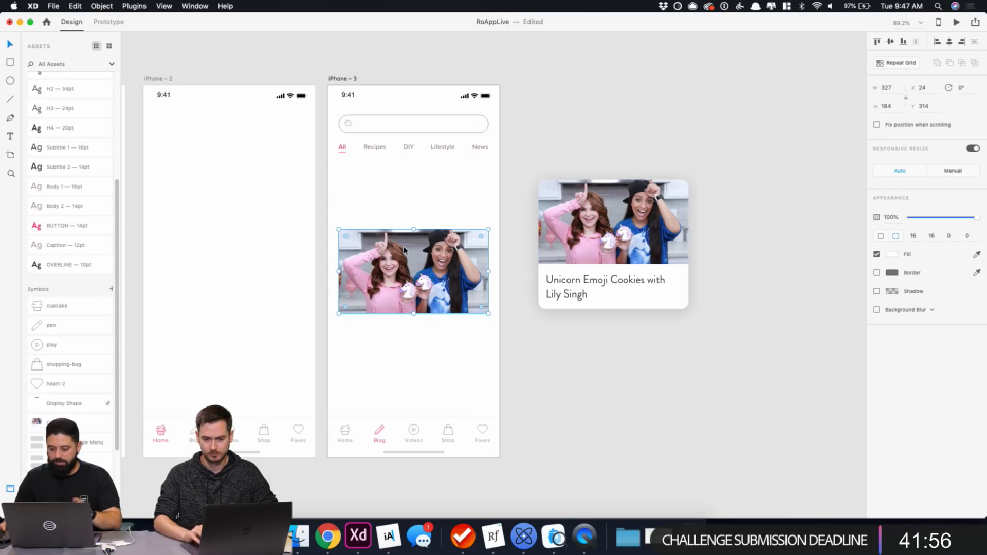
# Move the pasted photo up beneath the category tabs, to X 24, Y 174.
pyautogui.press('alt')
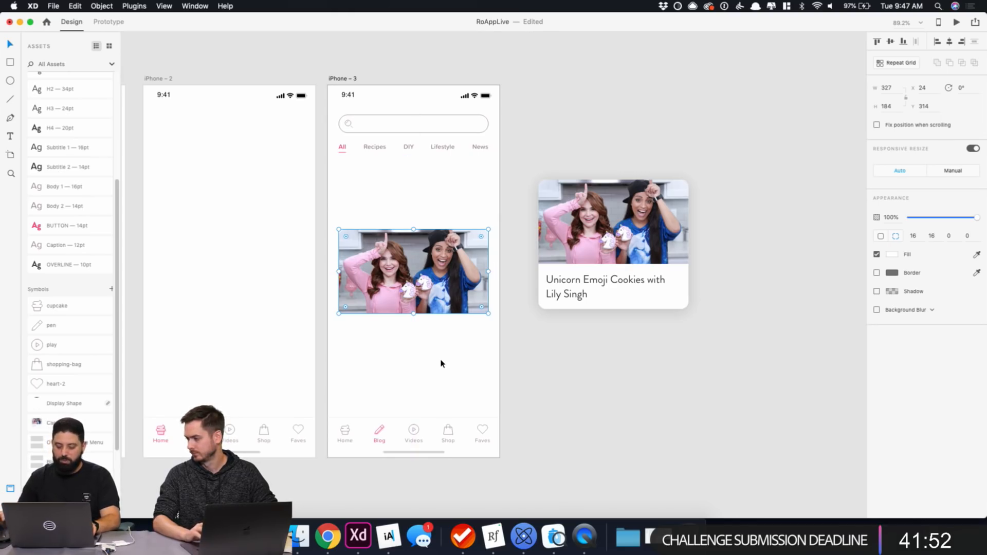
pyautogui.moveTo(450, 308); pyautogui.dragTo(451, 247)
pyautogui.press('alt')
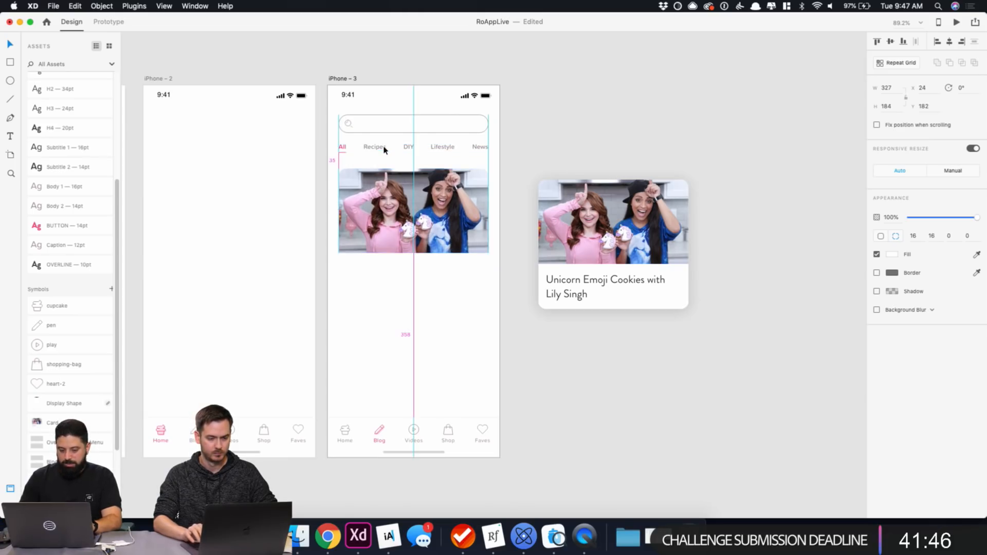
pyautogui.press('Up')
pyautogui.press('Up')
pyautogui.press('Up')
pyautogui.press('Up')
pyautogui.press('Up')
pyautogui.press('Up')
pyautogui.press('Up')
pyautogui.press('Up')
pyautogui.press('Up')
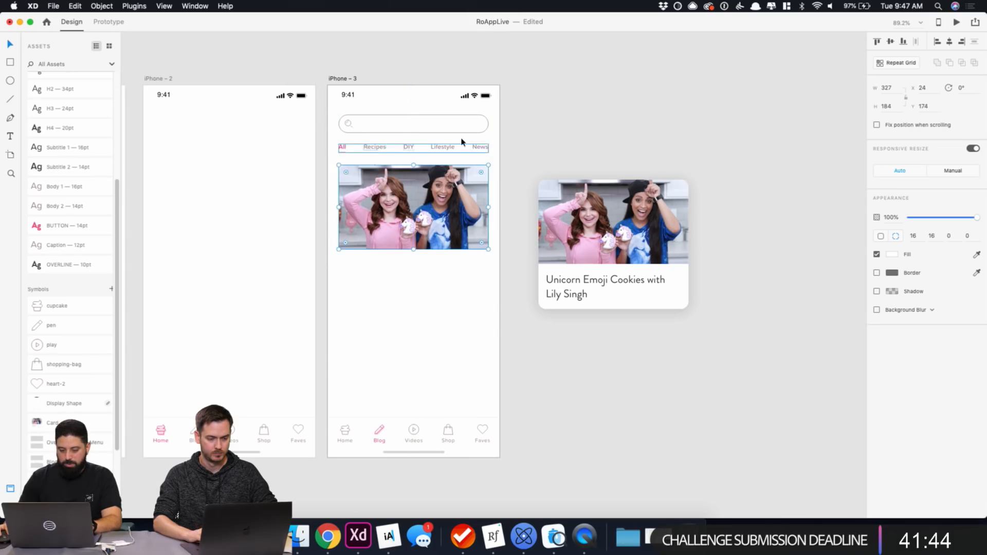
pyautogui.click(570, 140)
# Copy the card's white text panel onto iPhone – 3 and place it directly beneath the photo at X 24, Y 357.
pyautogui.scroll(3, 450, 215)
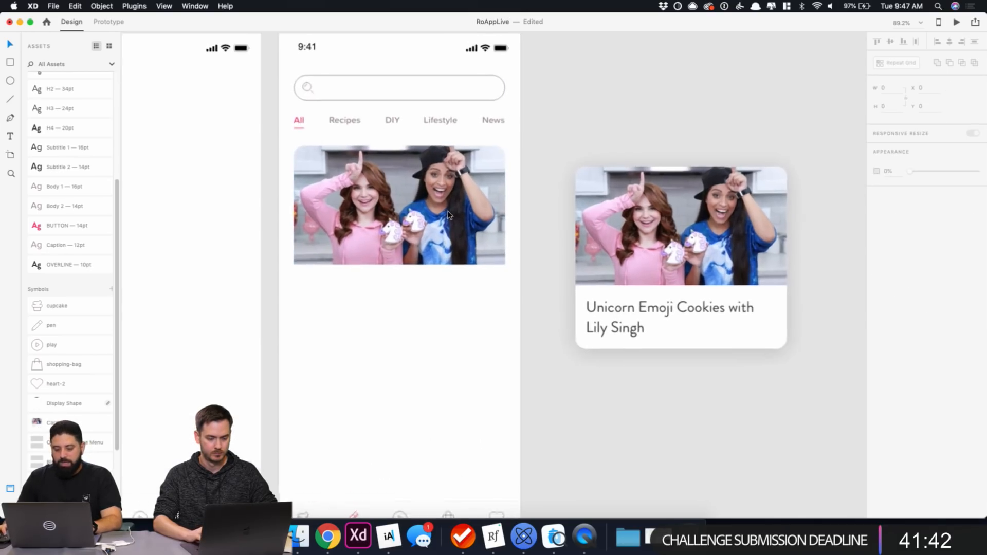
pyautogui.click(450, 215)
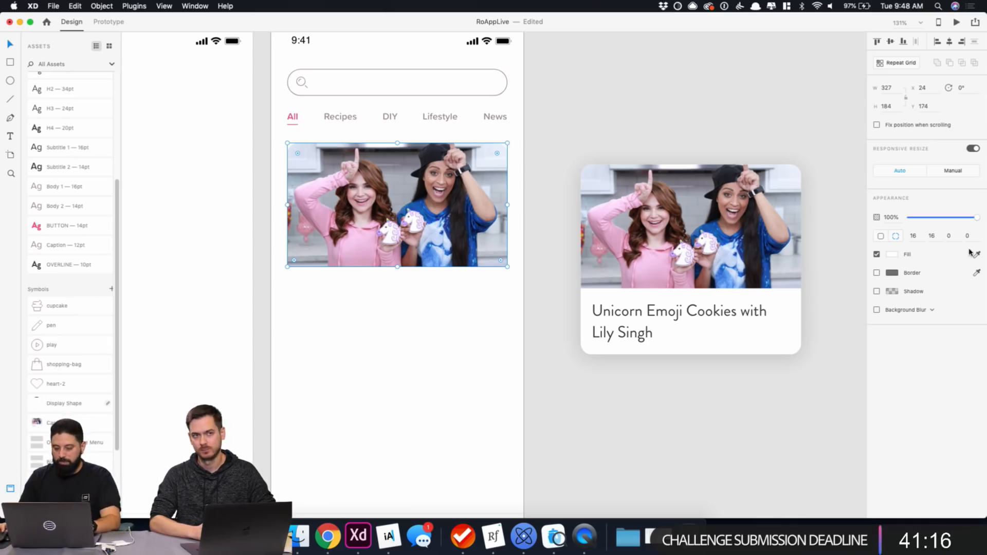
pyautogui.doubleClick(758, 341)
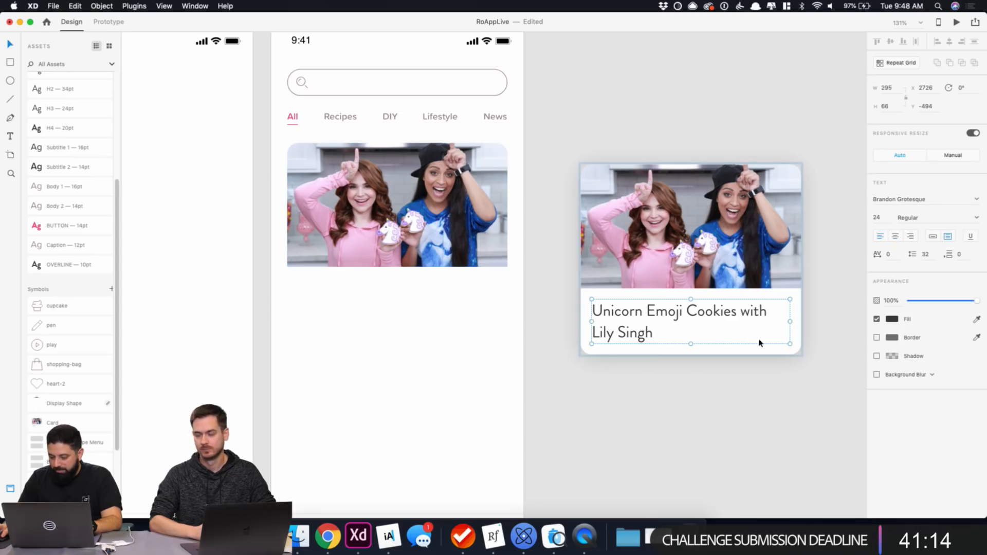
pyautogui.click(798, 346)
pyautogui.press('super+c')
pyautogui.click(398, 257)
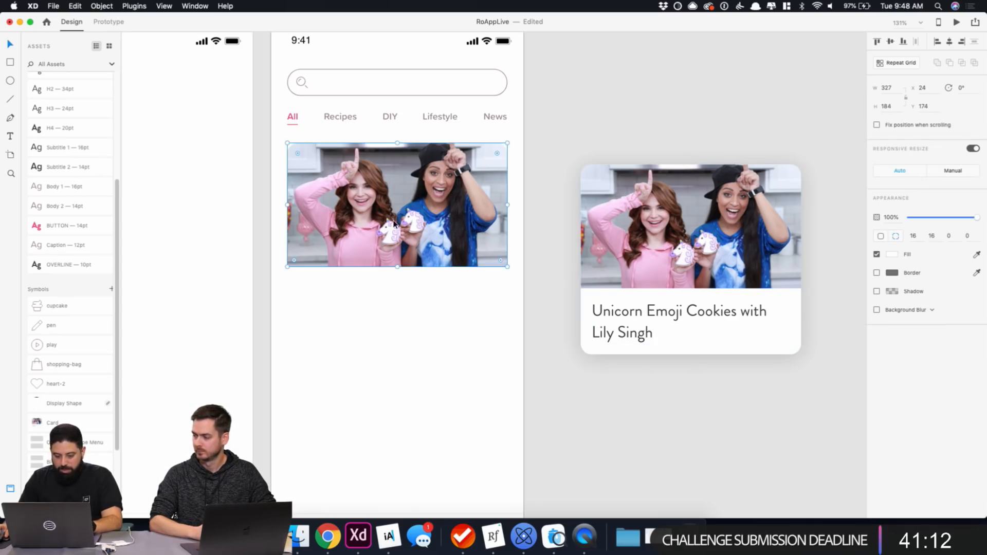
pyautogui.press('super+v')
pyautogui.moveTo(408, 291); pyautogui.dragTo(410, 317)
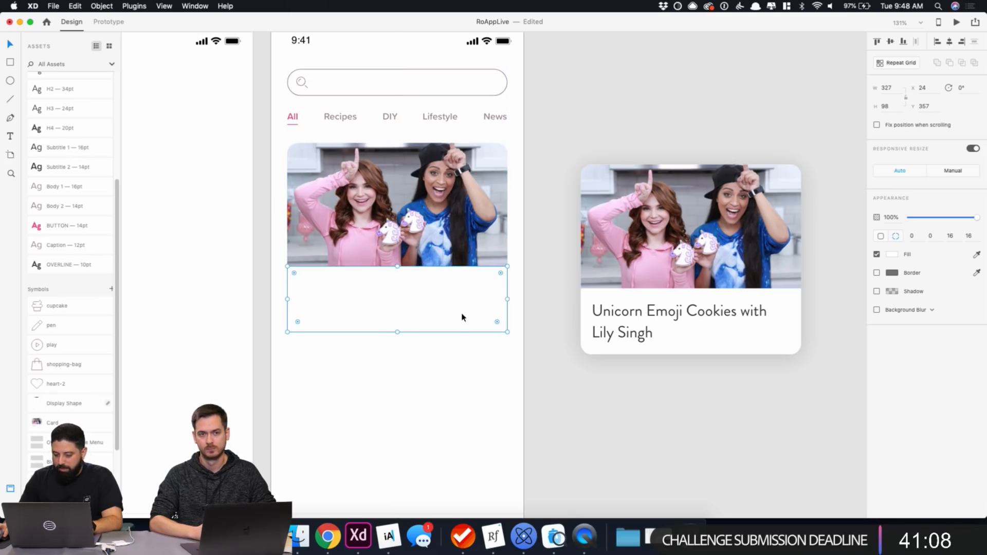
# Copy the card's title text onto the iPhone – 3 panel at X 40, Y 374, and apply the H3 — 24pt character style.
pyautogui.click(654, 312)
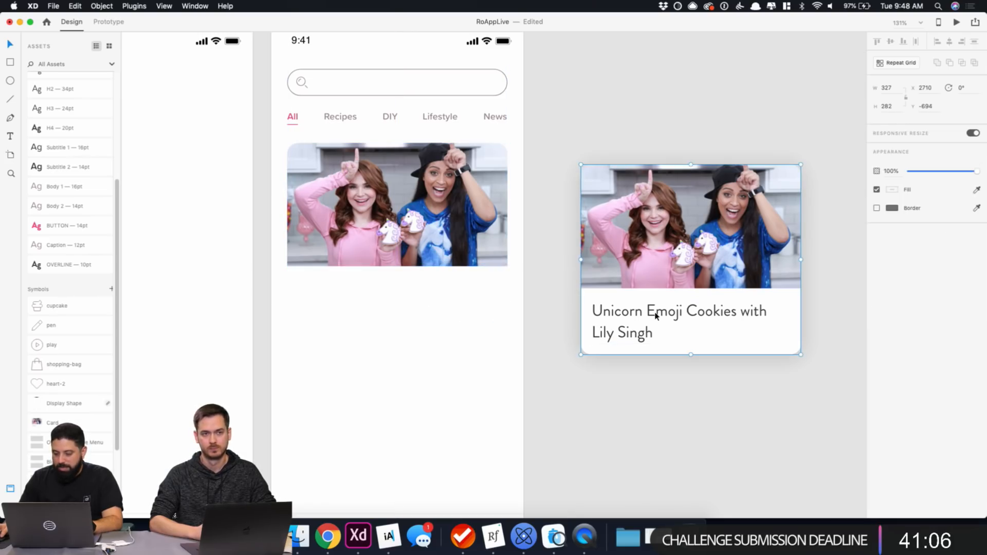
pyautogui.doubleClick(626, 317)
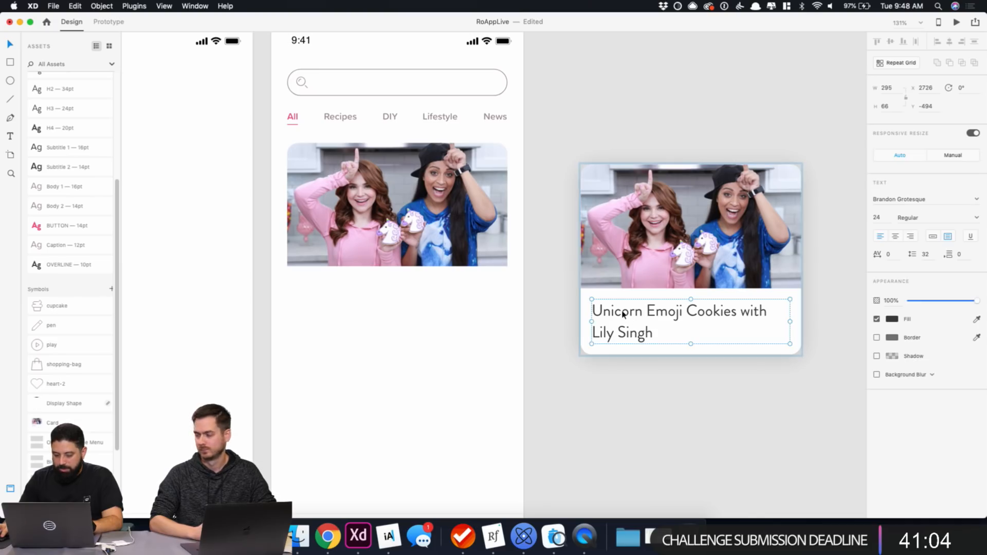
pyautogui.press('super+c')
pyautogui.press('super+v')
pyautogui.moveTo(374, 271)
pyautogui.mouseDown()
pyautogui.moveTo(365, 298)
pyautogui.moveTo(363, 278)
pyautogui.moveTo(375, 272)
pyautogui.mouseUp()
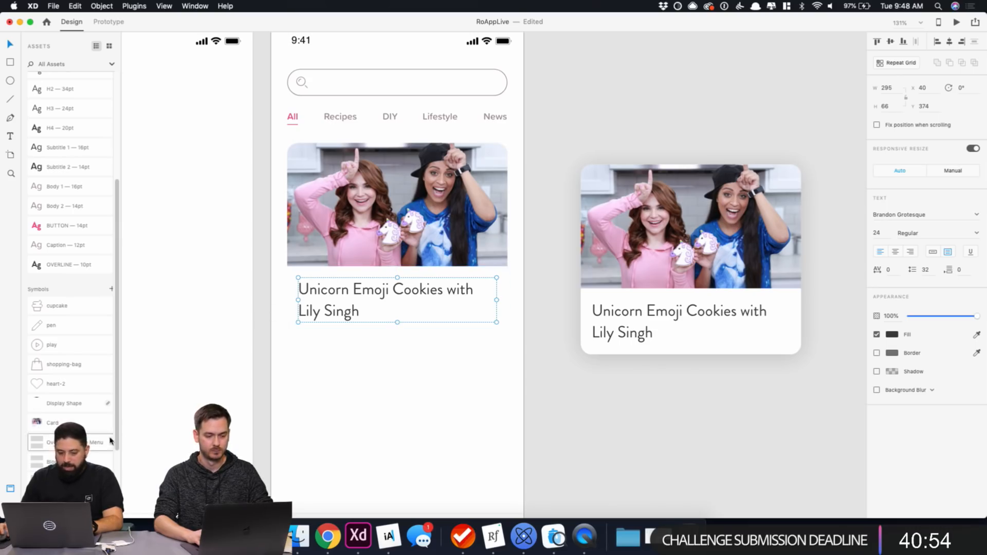
pyautogui.scroll(5, 77, 355)
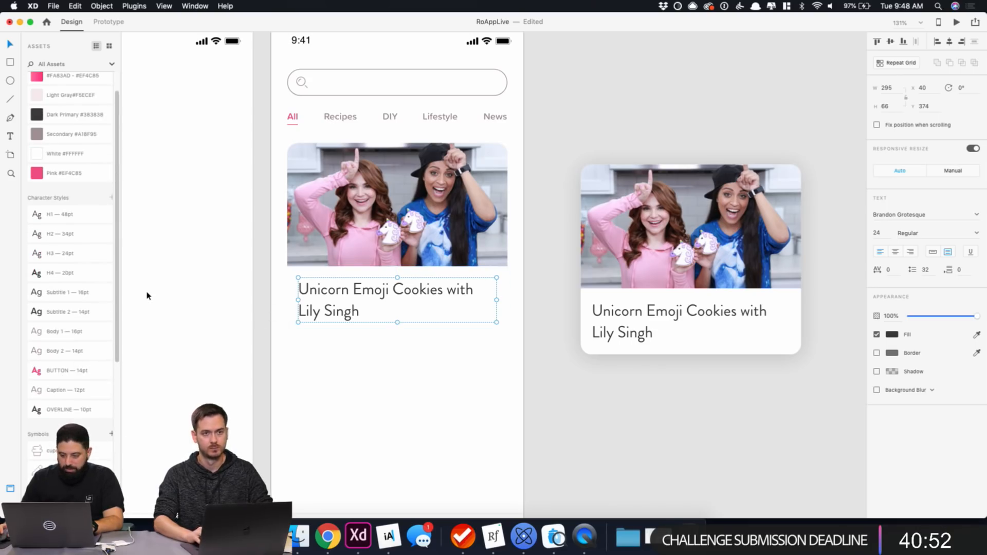
pyautogui.click(82, 256)
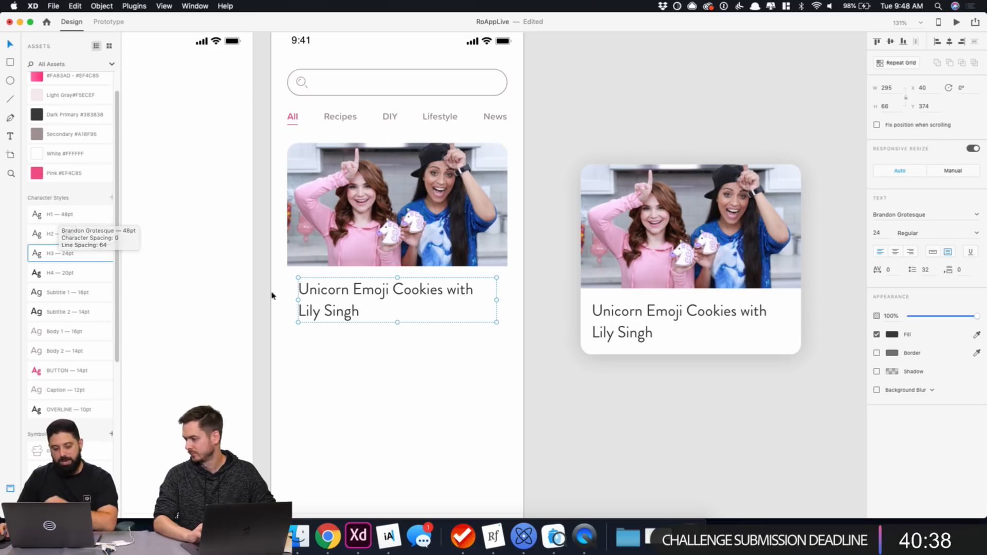
# Draw a rectangle covering the article card's whole photo and text area, 327 wide and 281 high at X 24, Y 174.
pyautogui.click(289, 286)
pyautogui.keyDown('shift'); pyautogui.click(312, 239); pyautogui.keyUp('shift')
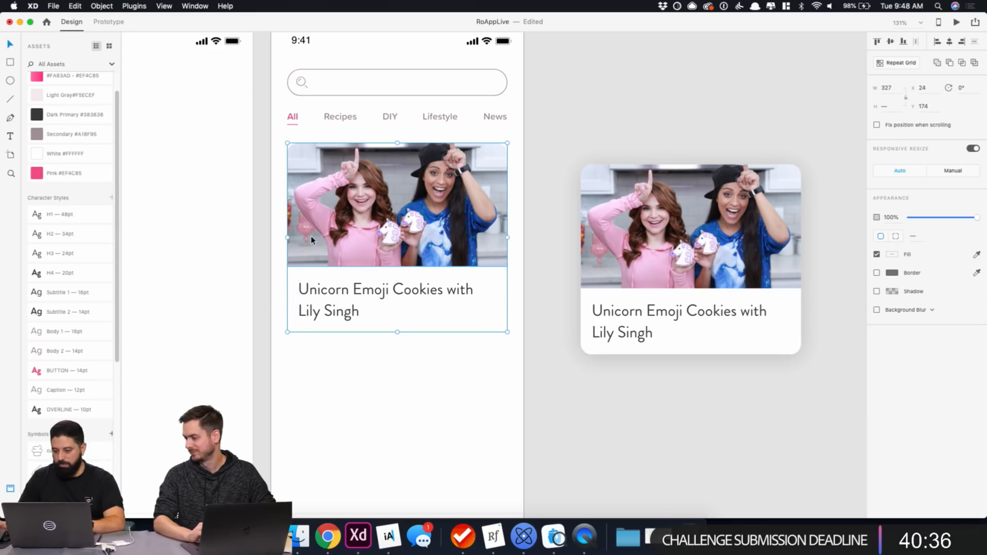
pyautogui.click(302, 406)
pyautogui.press('r')
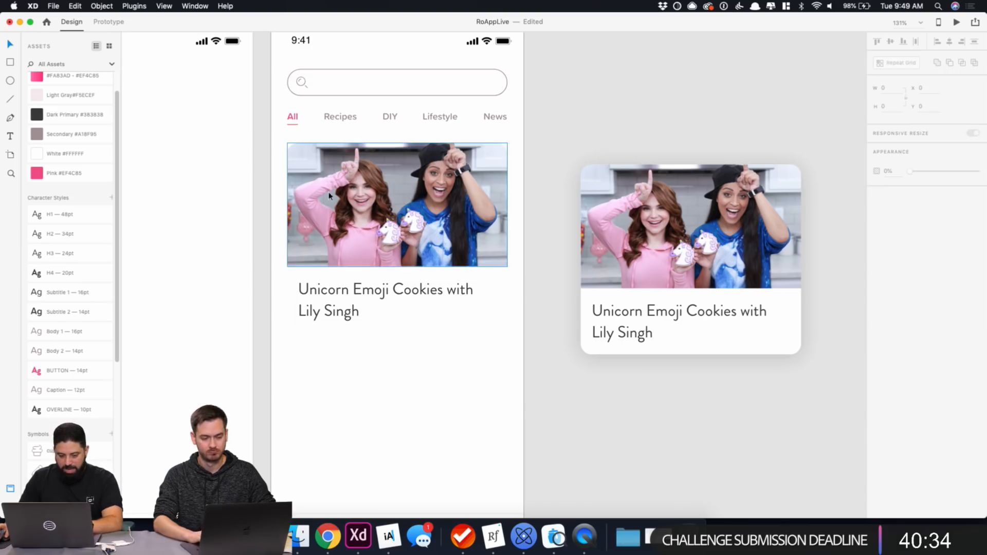
pyautogui.moveTo(312, 144); pyautogui.dragTo(363, 333)
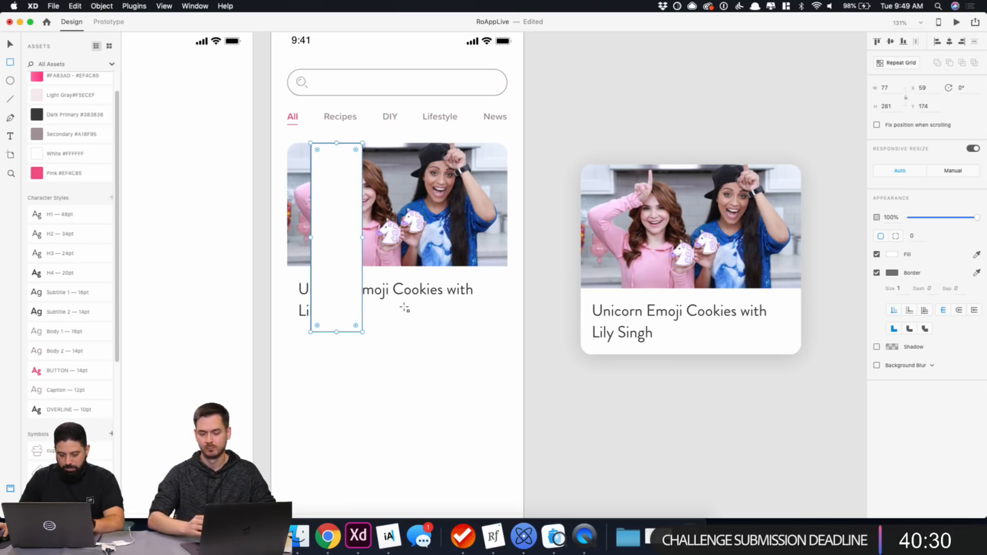
pyautogui.press('v')
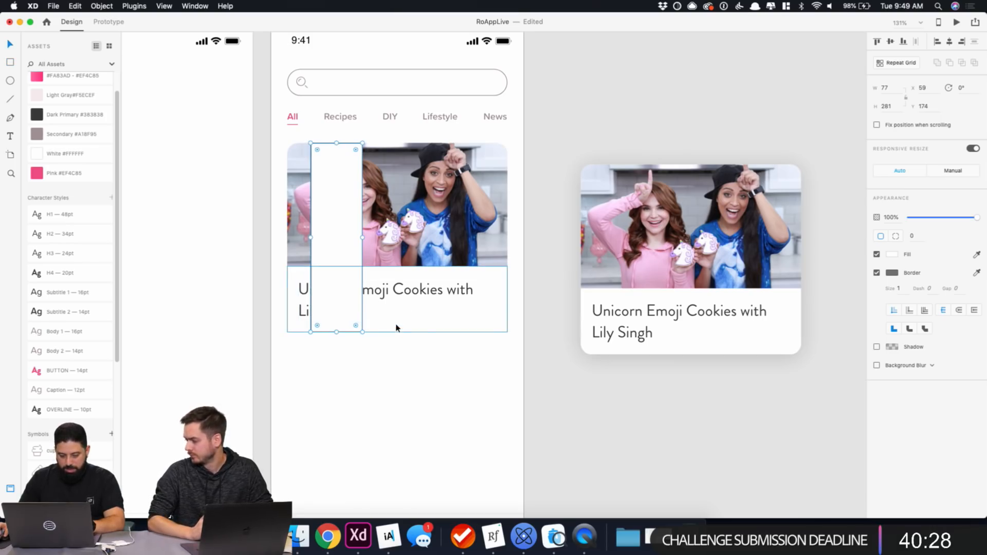
pyautogui.moveTo(334, 224); pyautogui.dragTo(506, 235)
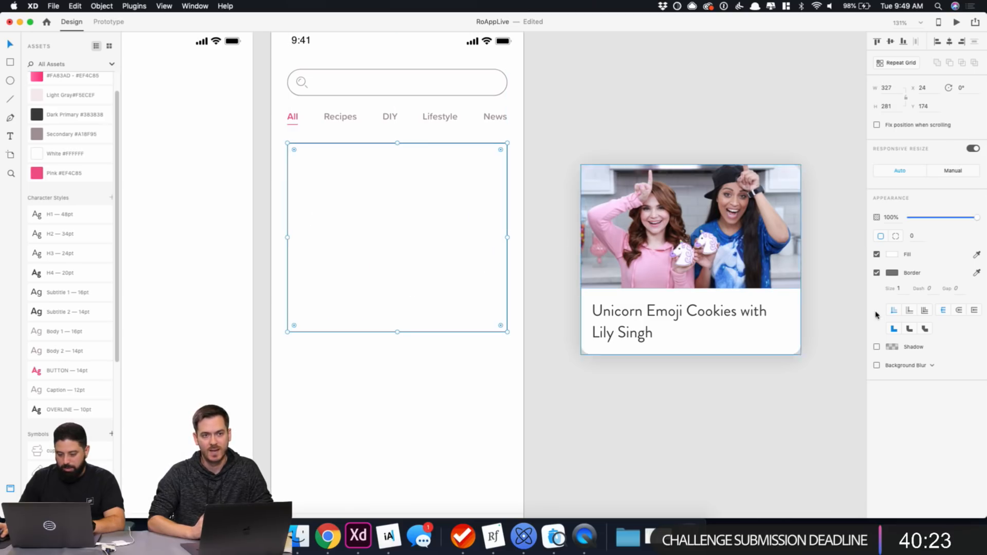
# Add a shadow to the card rectangle with a Y offset of 4 and a blur of 30.
pyautogui.click(877, 347)
pyautogui.click(919, 362)
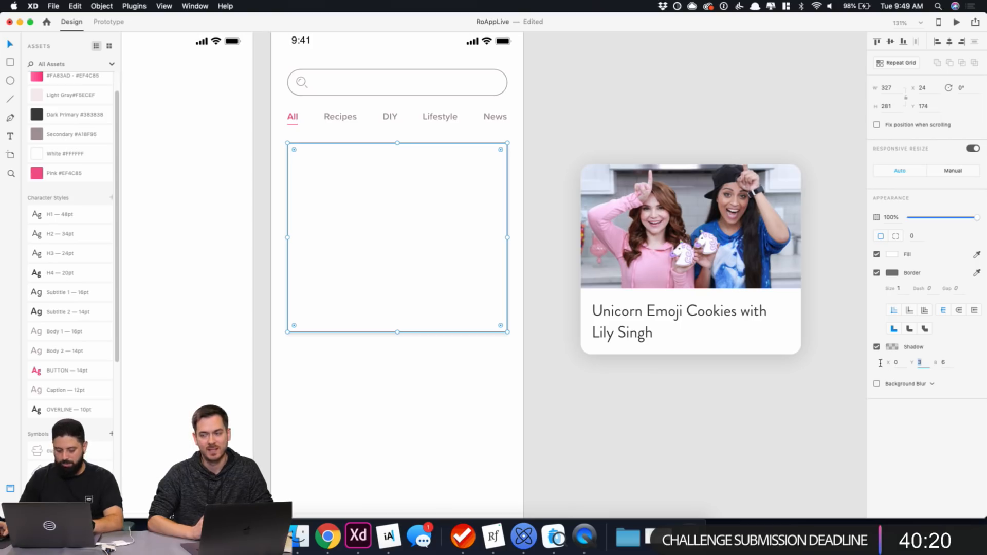
pyautogui.write('4')
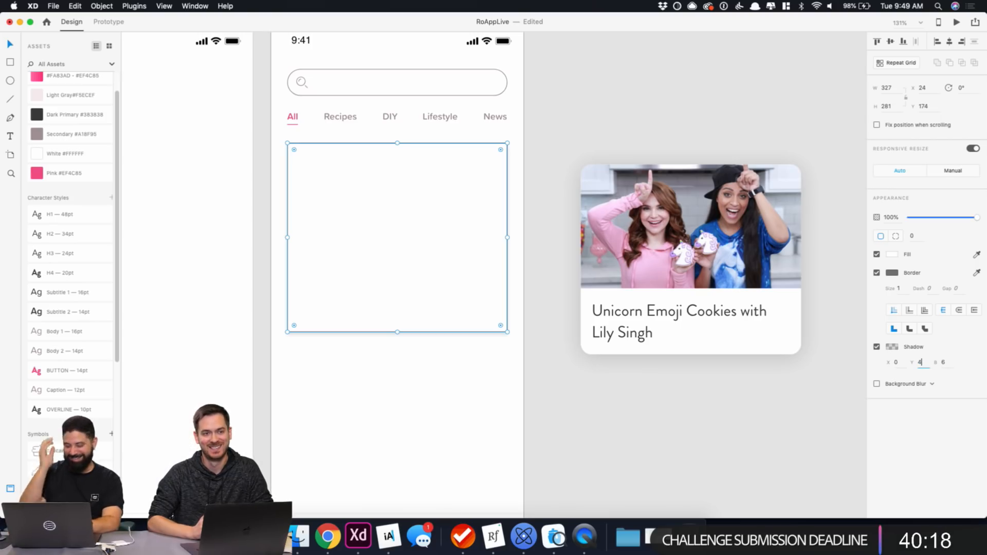
pyautogui.press('Tab')
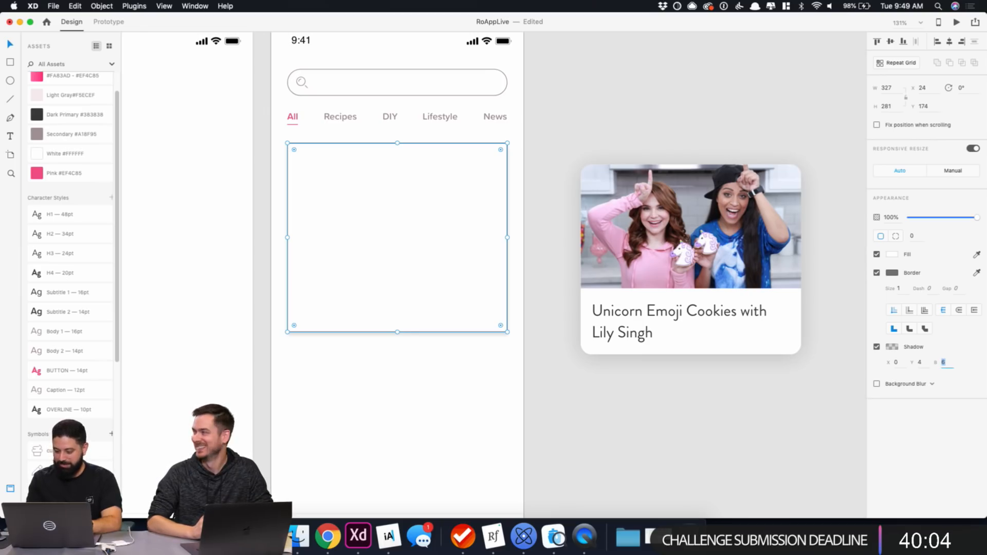
pyautogui.write('30')
pyautogui.press('Tab')
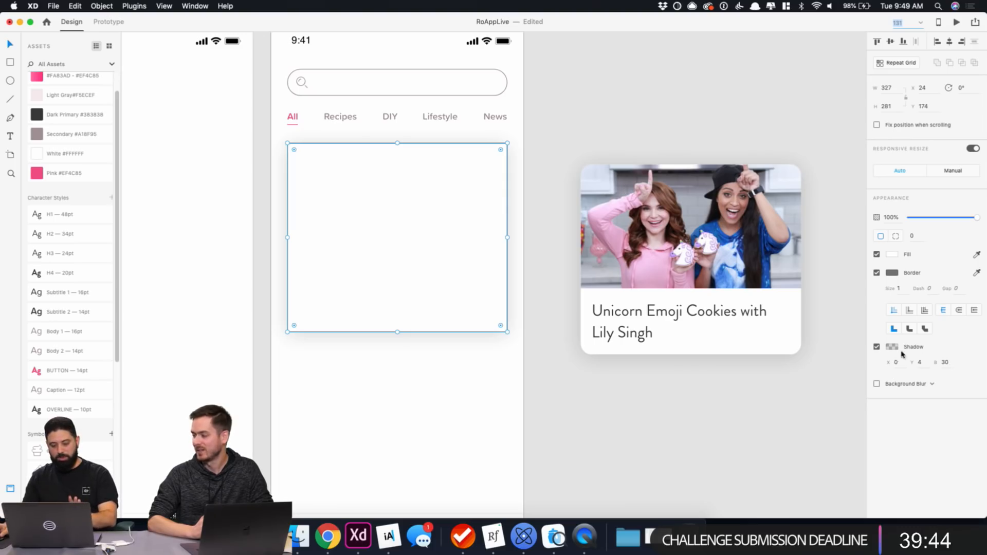
# Remove the card rectangle's border and set its shadow color to 8% opacity.
pyautogui.click(877, 273)
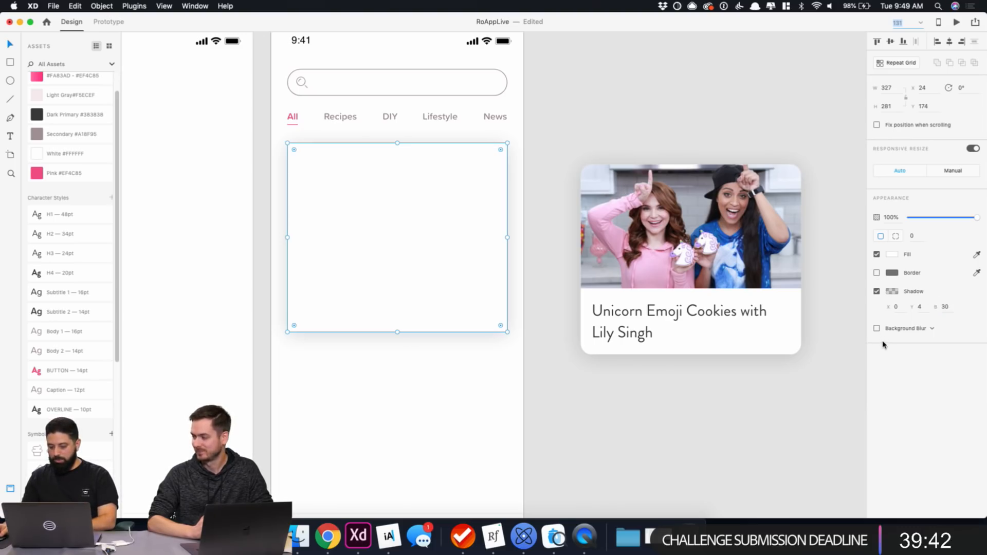
pyautogui.click(892, 291)
pyautogui.click(858, 326)
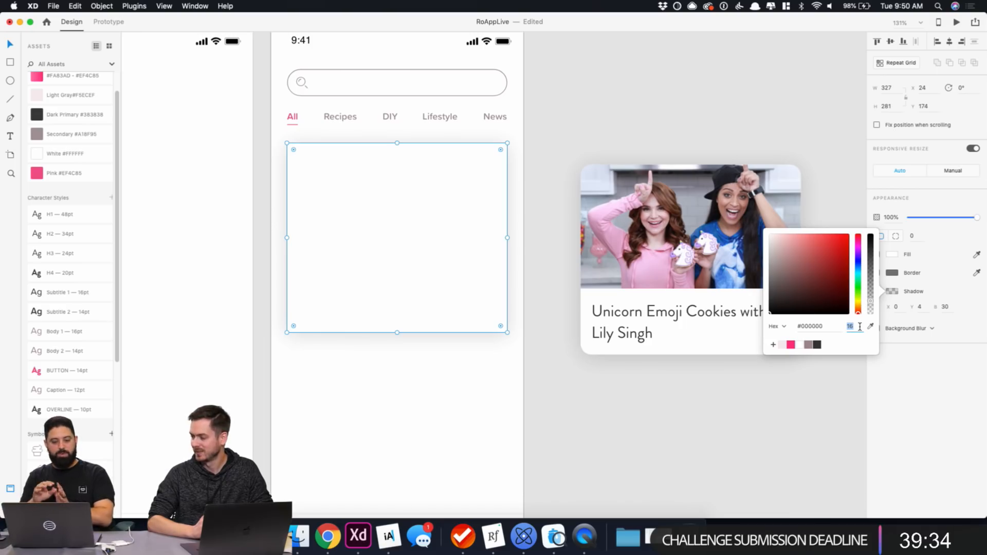
pyautogui.write('8')
pyautogui.press('Tab')
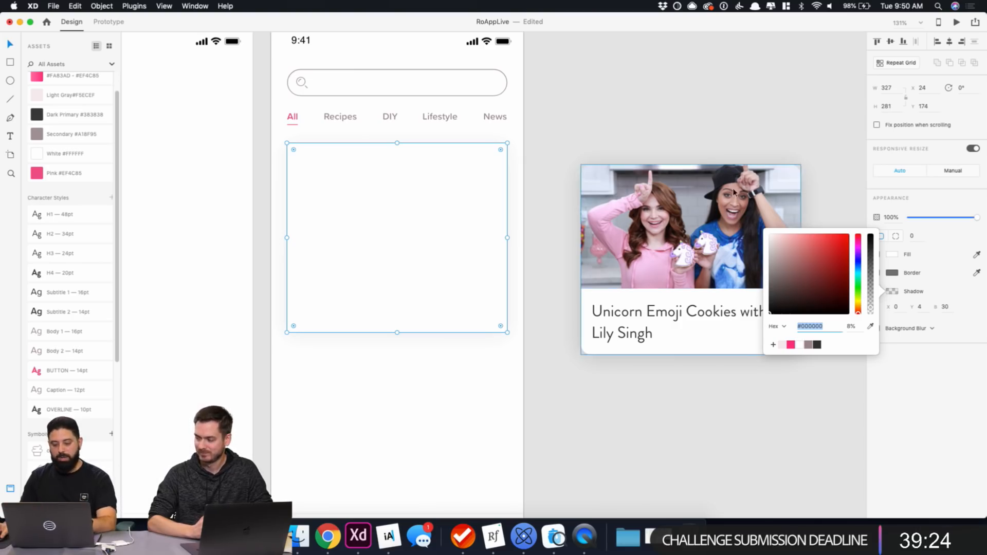
pyautogui.click(851, 24)
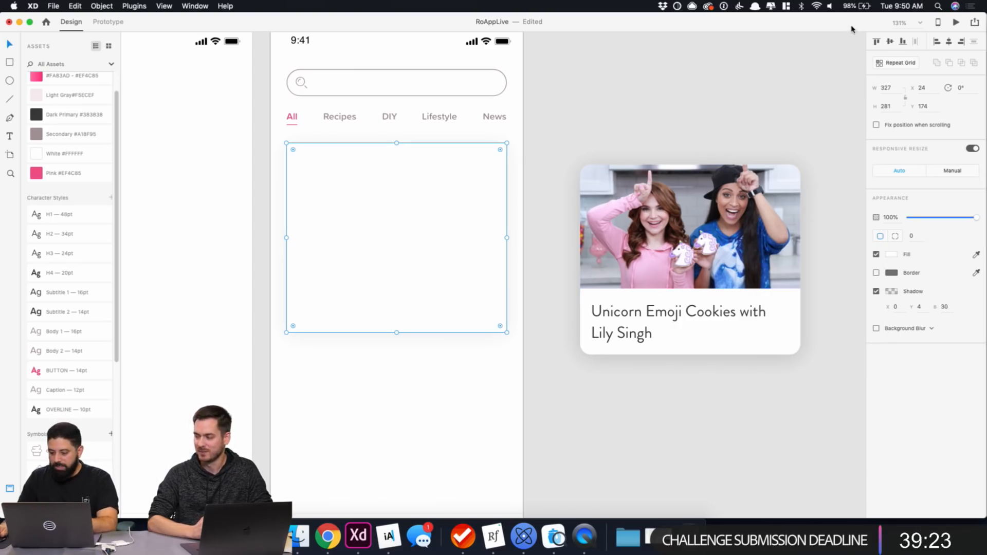
# Round the card rectangle's corners to 16 and send it to the back, behind the photo and title.
pyautogui.click(913, 237)
pyautogui.write('16')
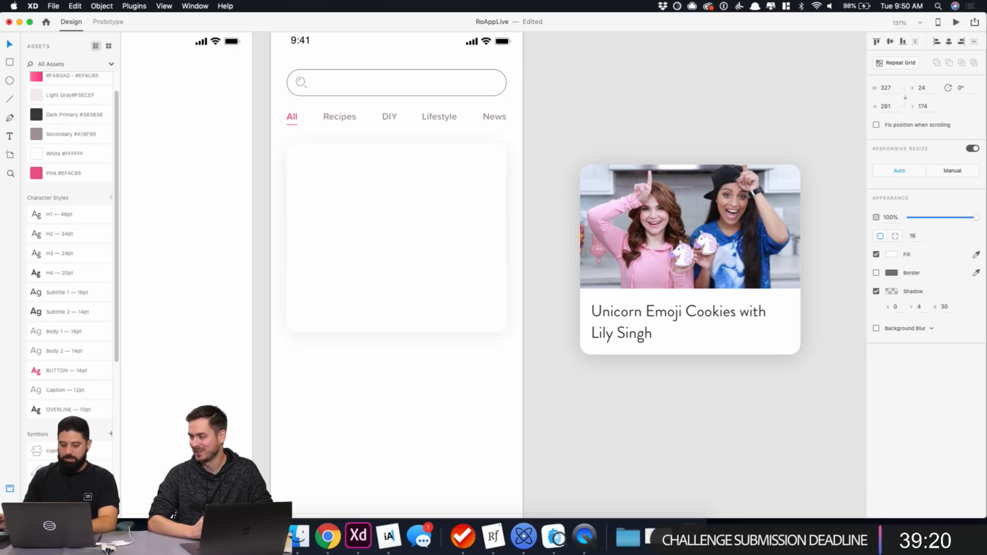
pyautogui.press('Return')
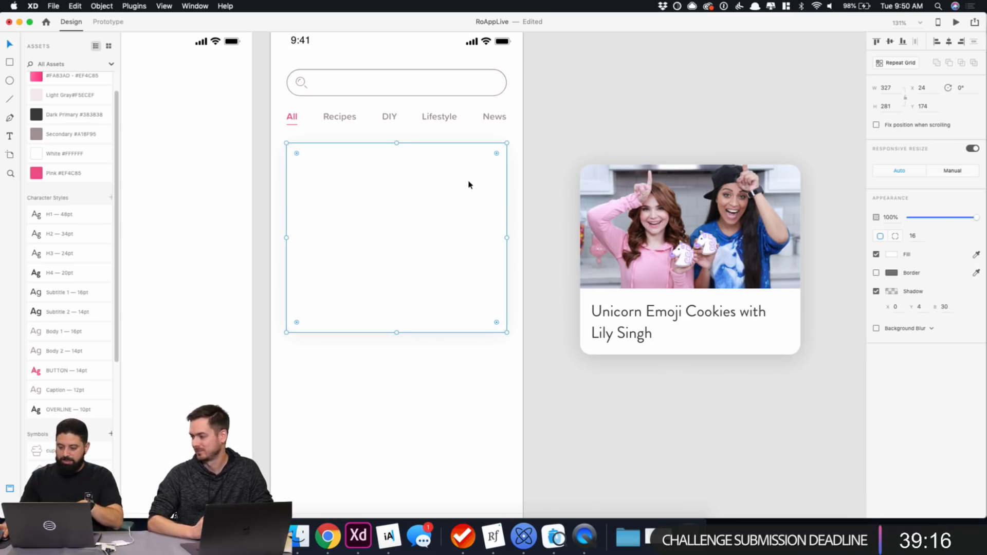
pyautogui.rightClick(418, 192)
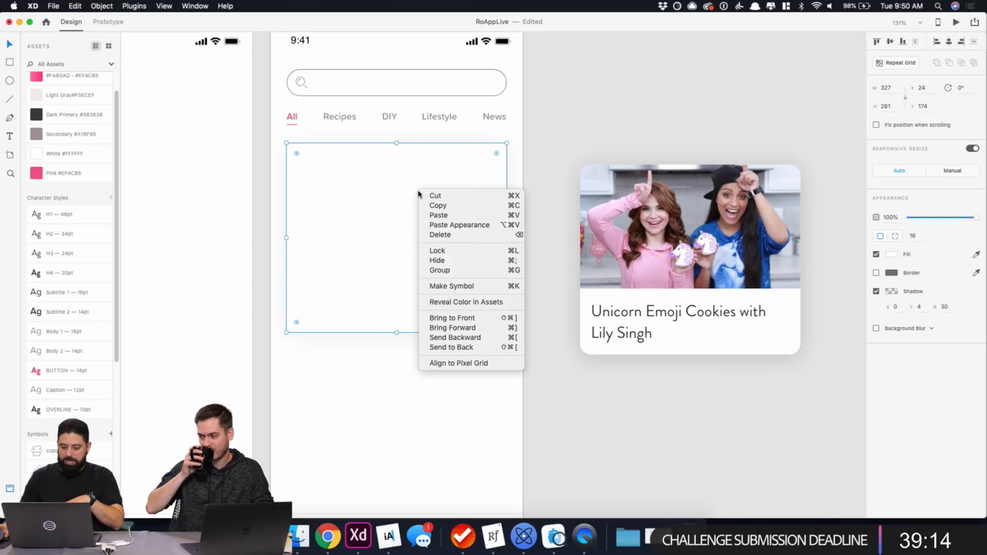
pyautogui.click(455, 347)
pyautogui.click(552, 164)
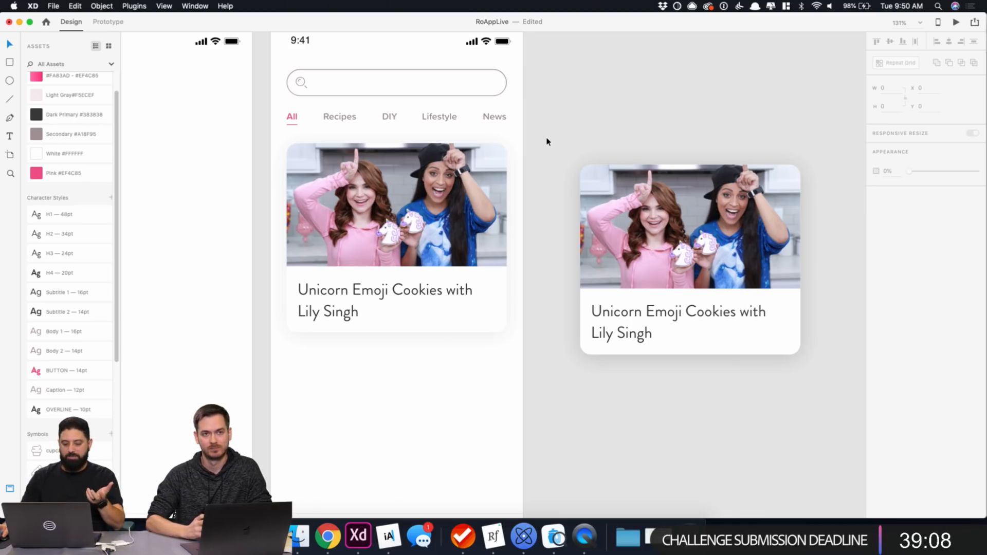
pyautogui.moveTo(546, 143); pyautogui.dragTo(519, 280)
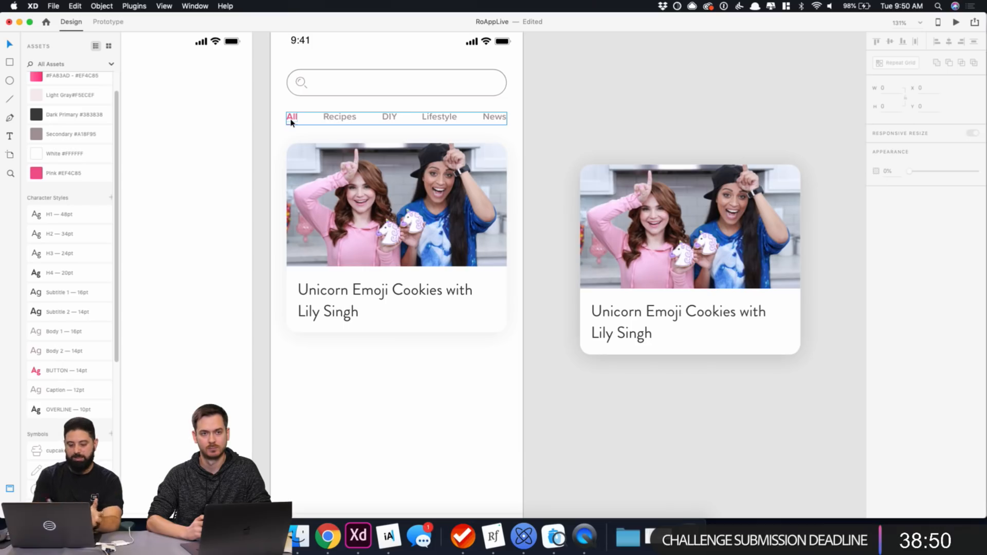
# Draw a borderless white rectangle about 148 by 43 over the lower edge of the iPhone – 3 card photo.
pyautogui.press('r')
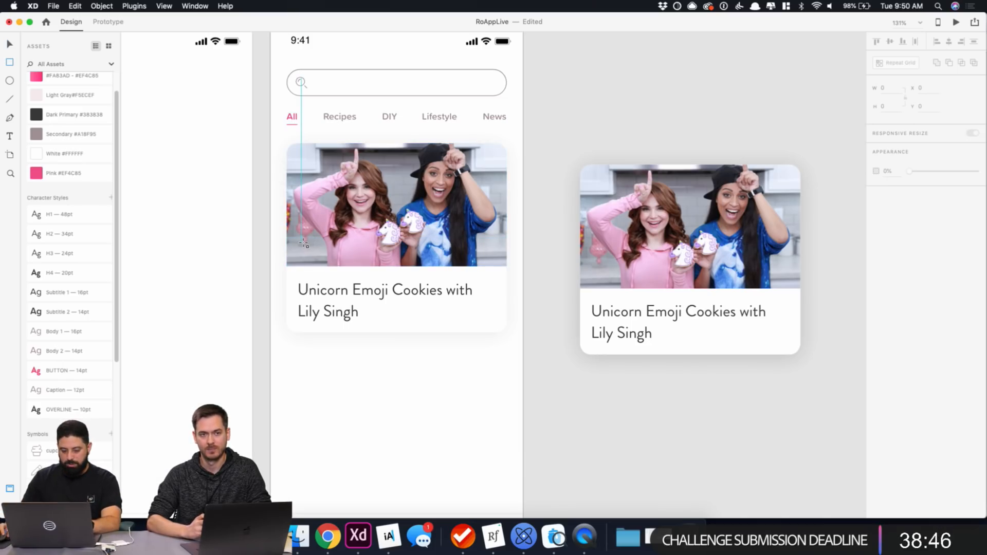
pyautogui.moveTo(301, 244)
pyautogui.mouseDown()
pyautogui.moveTo(397, 255)
pyautogui.moveTo(401, 271)
pyautogui.mouseUp()
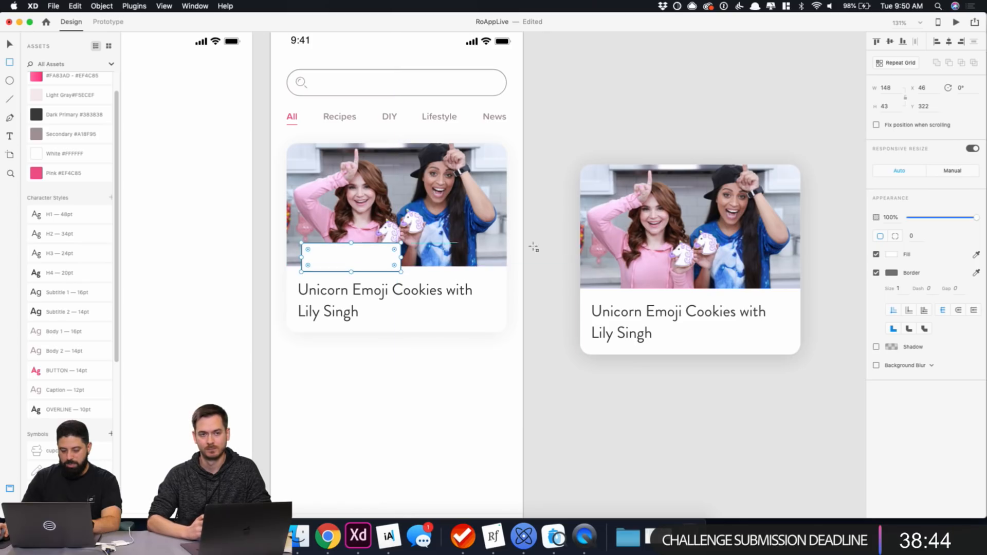
pyautogui.click(876, 272)
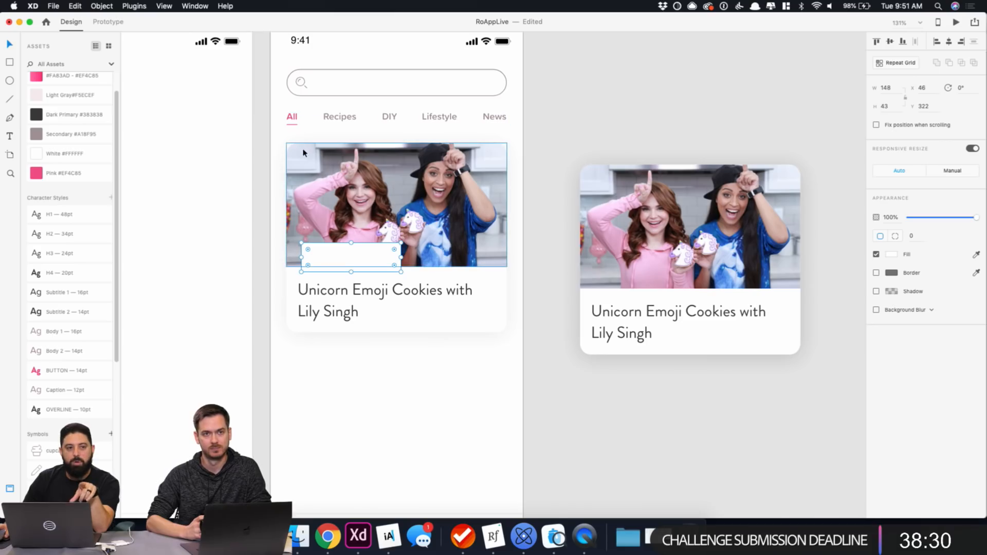
# Group the bottom navigation elements on iPhone – 3 and replace them with an instance of the Blog Selected symbol.
pyautogui.scroll(-5, 511, 183)
pyautogui.click(524, 366)
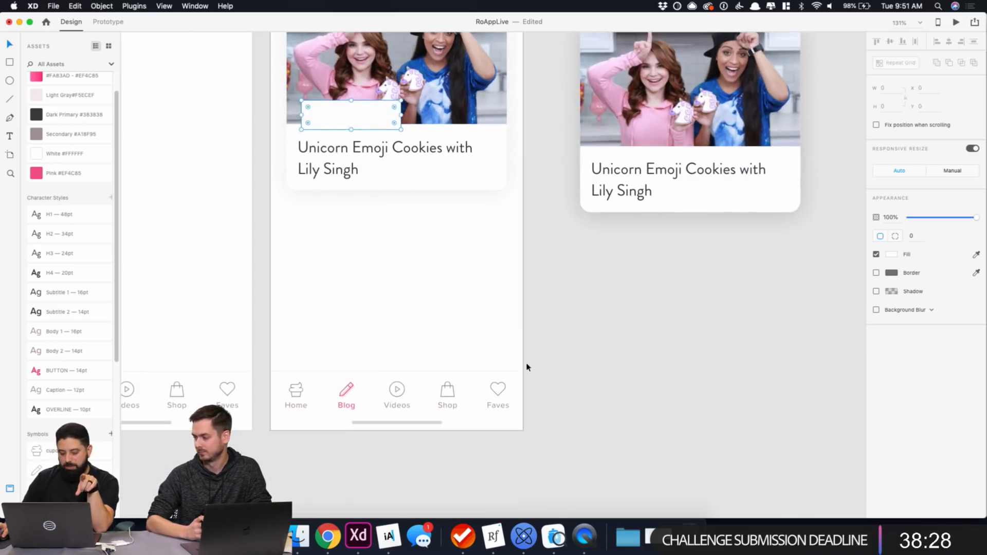
pyautogui.moveTo(574, 343); pyautogui.dragTo(263, 451)
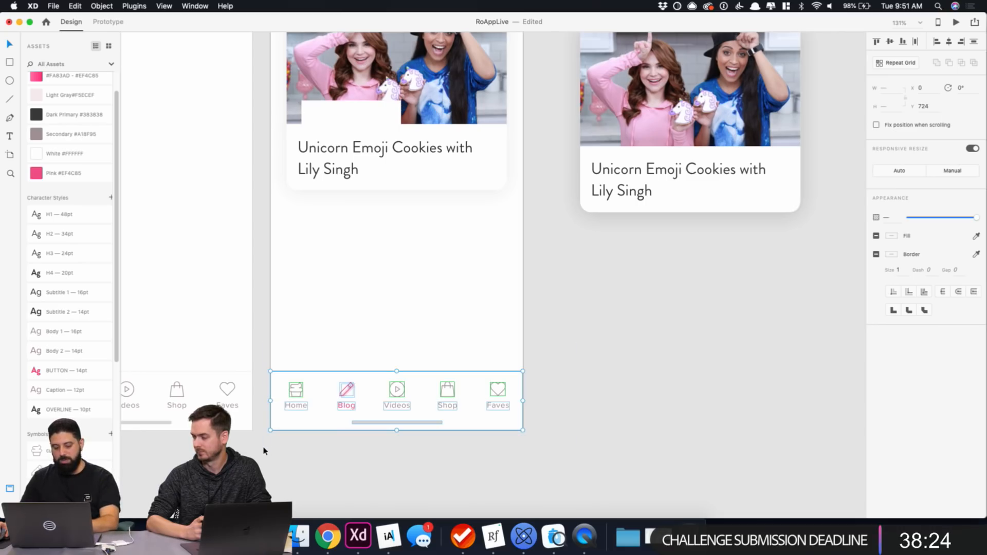
pyautogui.press('super+g')
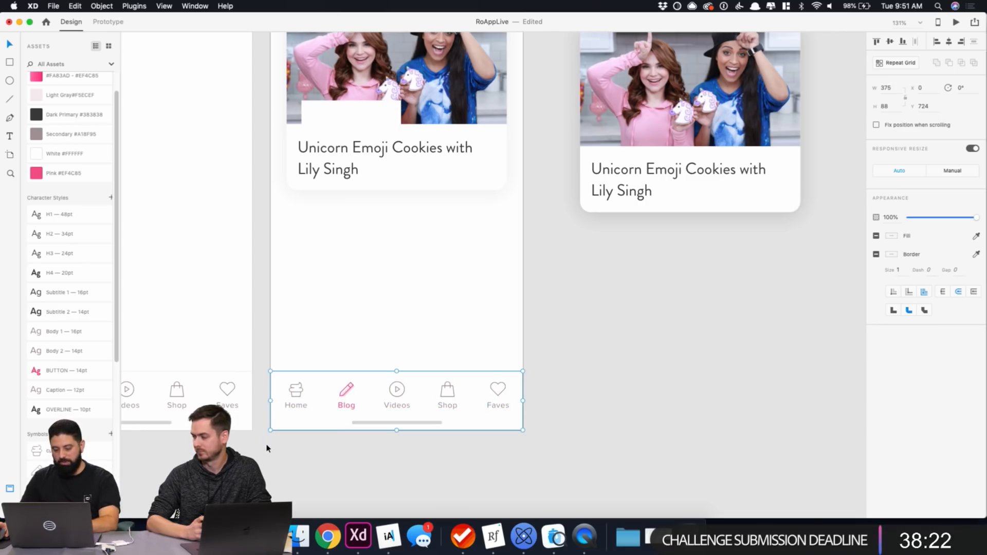
pyautogui.scroll(-1, 170, 401)
pyautogui.scroll(-10, 104, 406)
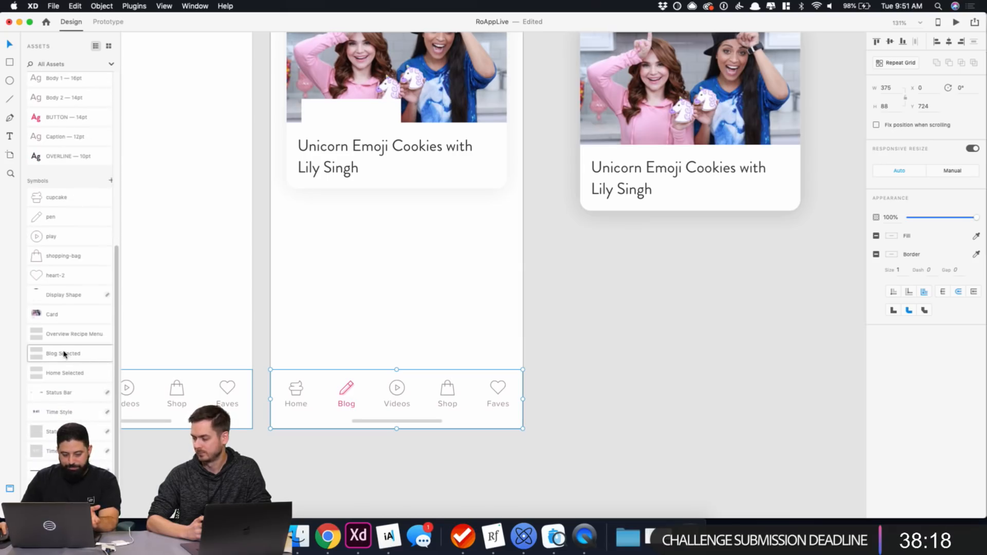
pyautogui.moveTo(58, 354); pyautogui.dragTo(644, 353)
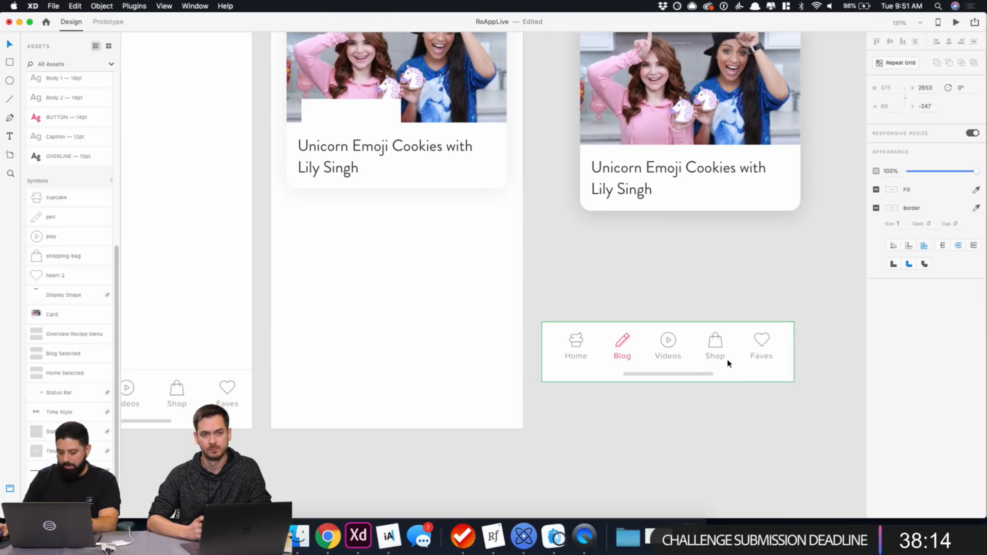
# Align the Blog Selected navigation bar to the bottom of iPhone – 3 at X 0, Y 723, and fix its position when scrolling.
pyautogui.moveTo(728, 362); pyautogui.dragTo(455, 394)
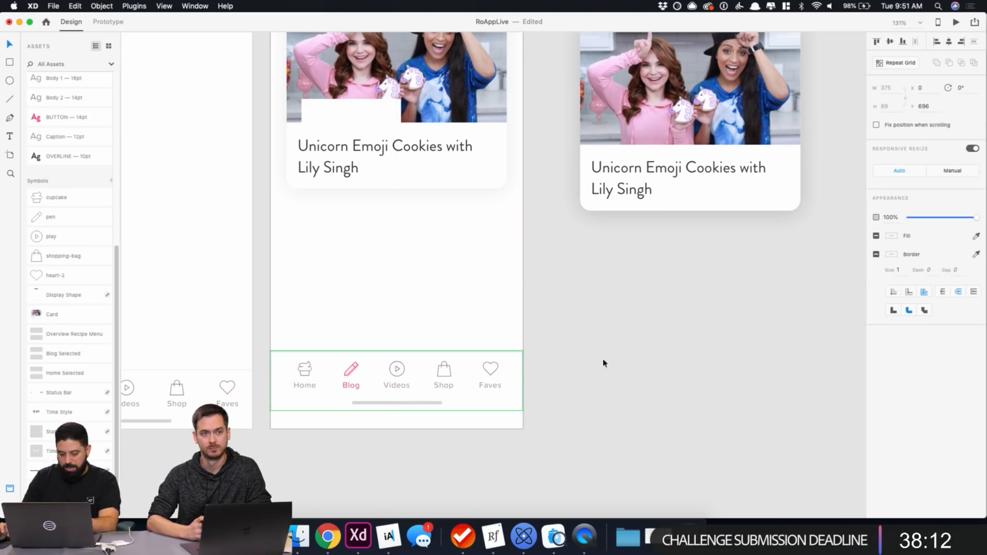
pyautogui.click(903, 41)
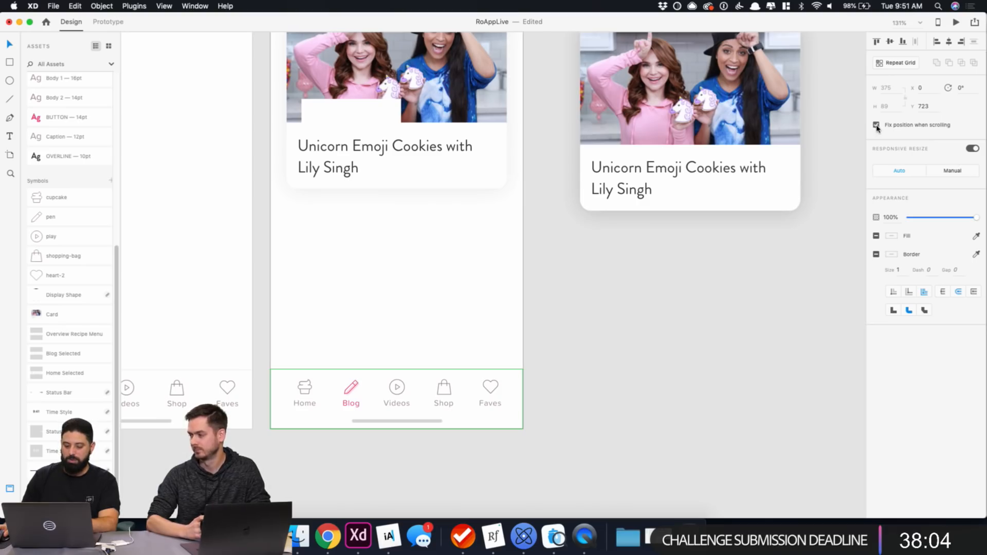
pyautogui.click(769, 317)
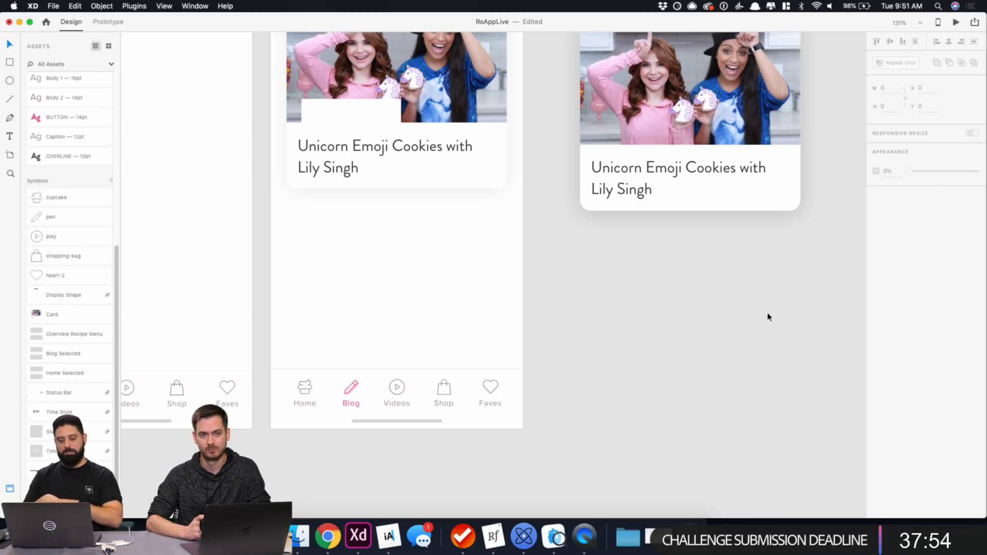
pyautogui.click(497, 393)
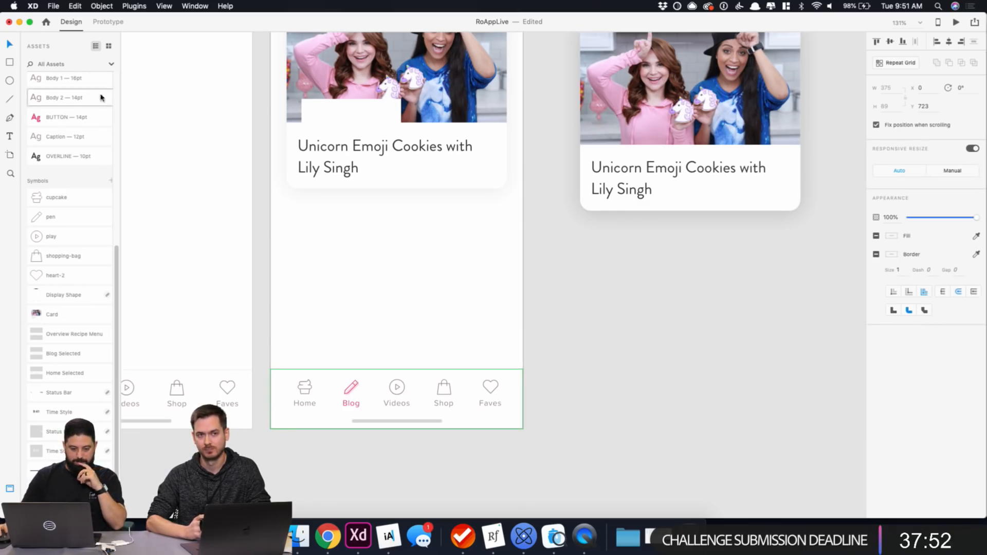
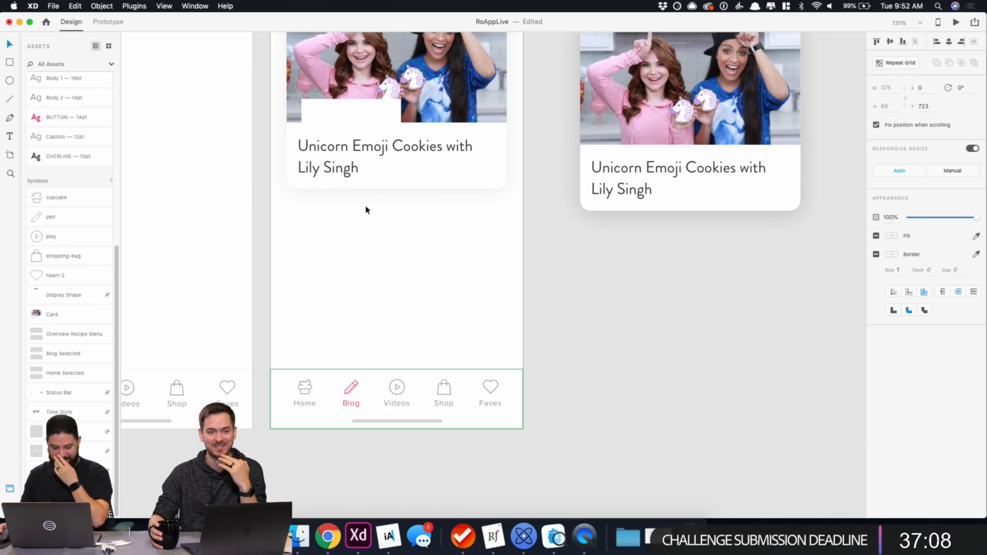
# Move the small white rectangle down to Y 336 so it straddles the bottom edge of the card photo.
pyautogui.click(409, 278)
pyautogui.scroll(5, 408, 278)
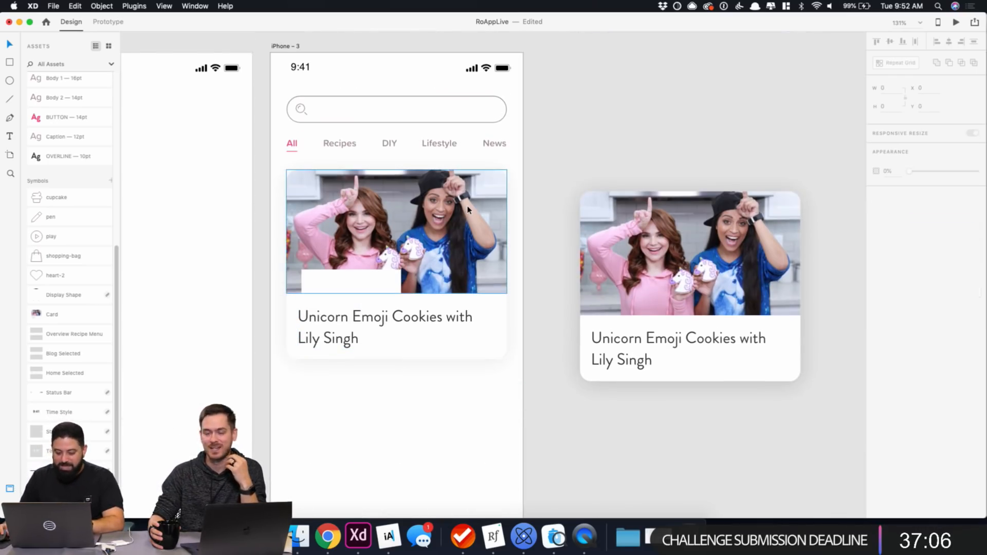
pyautogui.click(468, 209)
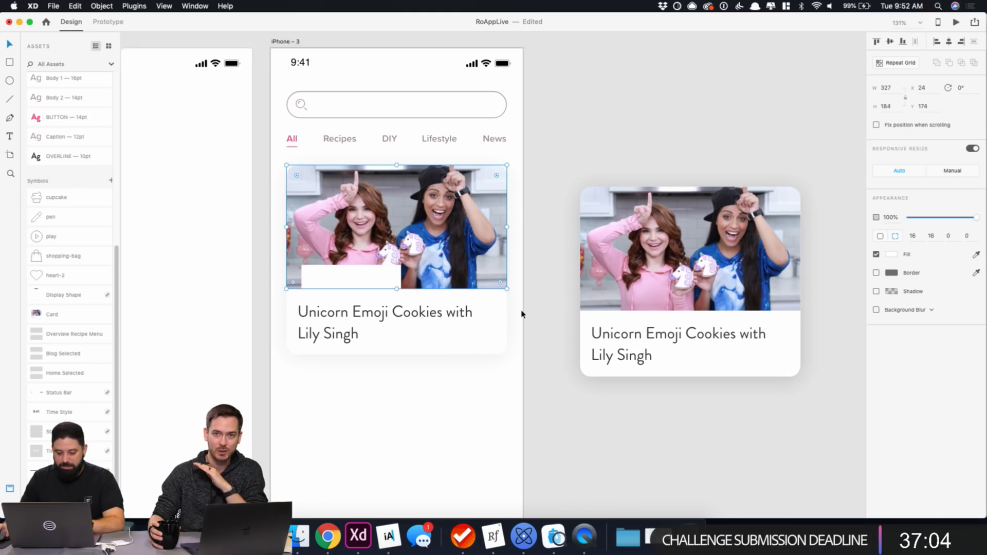
pyautogui.scroll(-2, 522, 312)
pyautogui.doubleClick(347, 241)
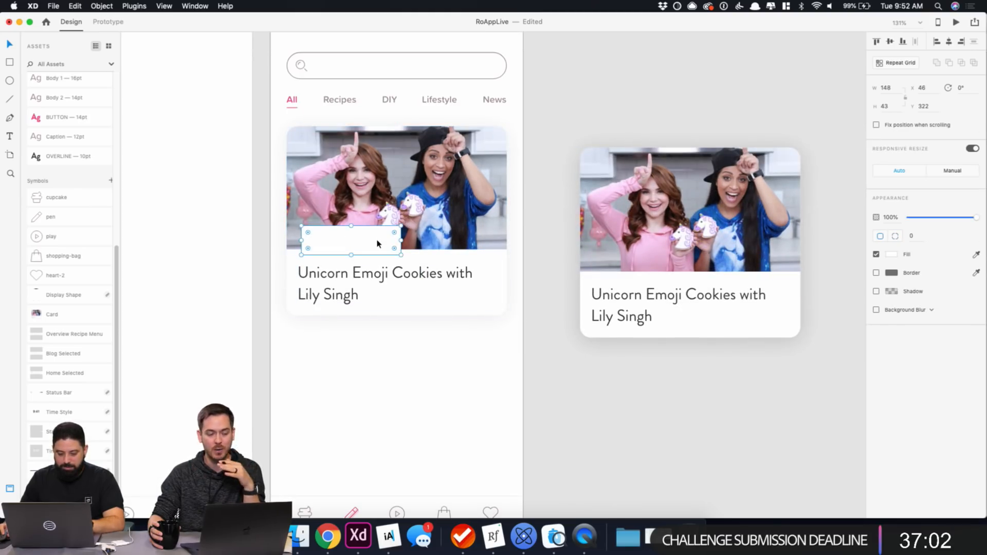
pyautogui.moveTo(380, 241); pyautogui.dragTo(377, 249)
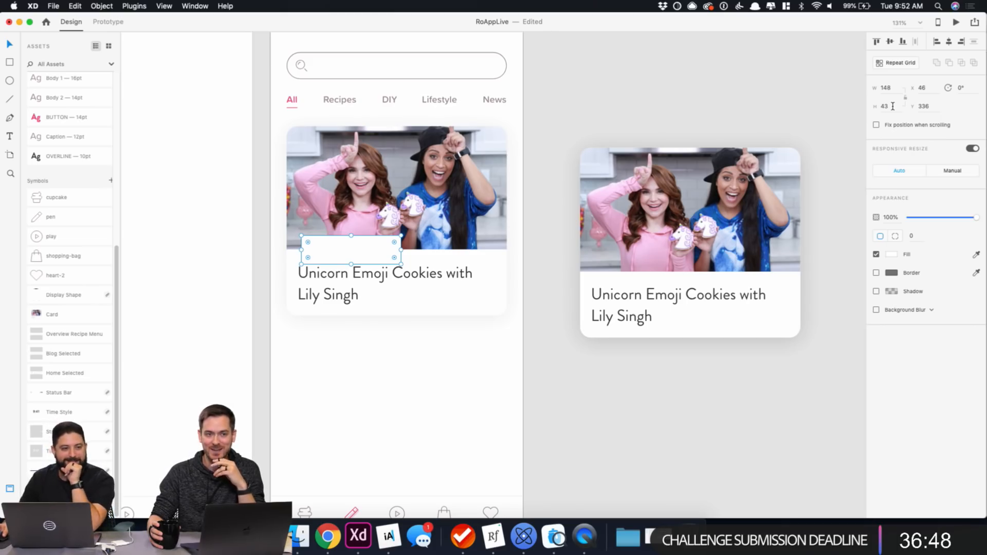
# Try a height of 24 for the white label rectangle on the card photo and settle on 32.
pyautogui.click(893, 106)
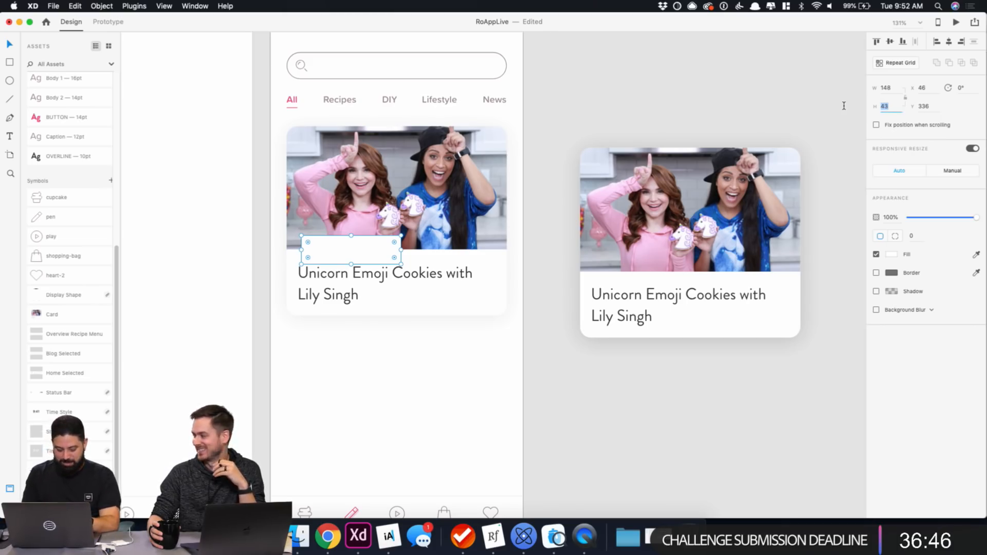
pyautogui.write('24')
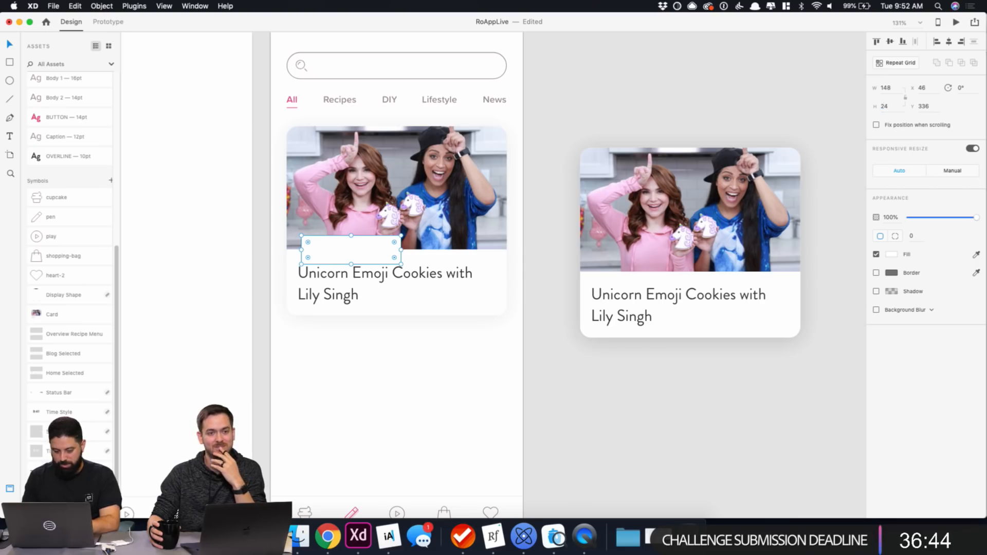
pyautogui.press('Return')
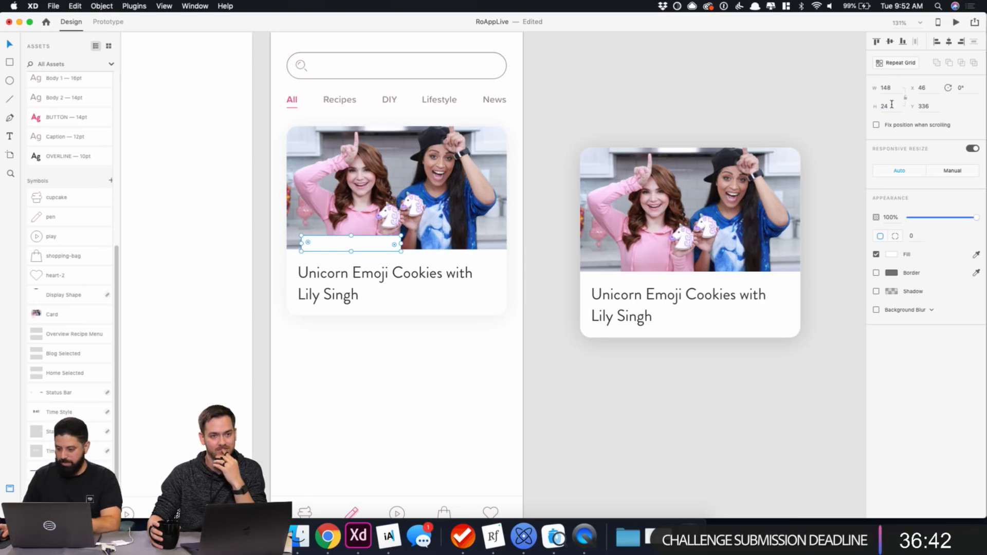
pyautogui.moveTo(894, 106); pyautogui.dragTo(838, 106)
pyautogui.write('32')
pyautogui.press('Return')
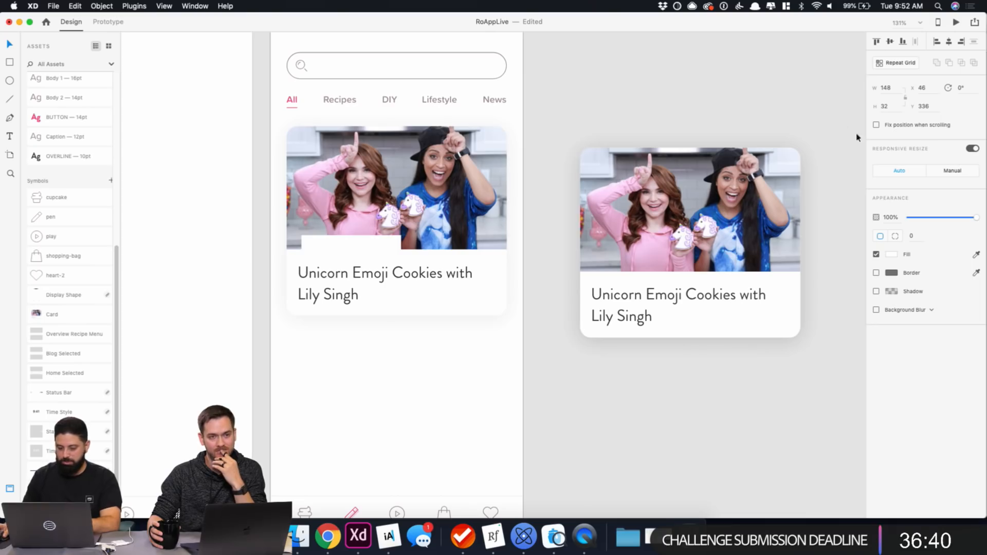
# Round the label rectangle's corners with a radius of 100 and fill it with the light pink #F5ECEF.
pyautogui.click(912, 236)
pyautogui.write('1000')
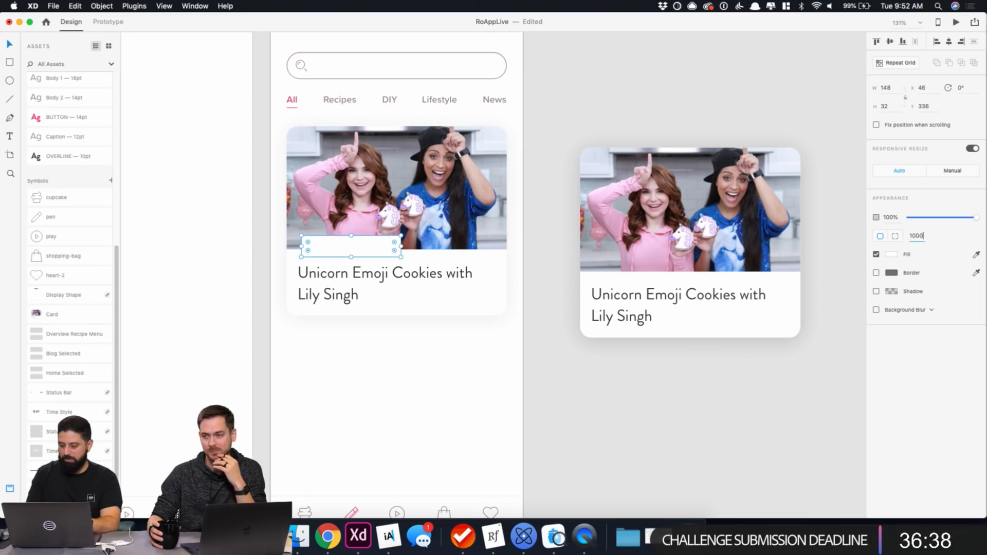
pyautogui.press('BackSpace')
pyautogui.press('Return')
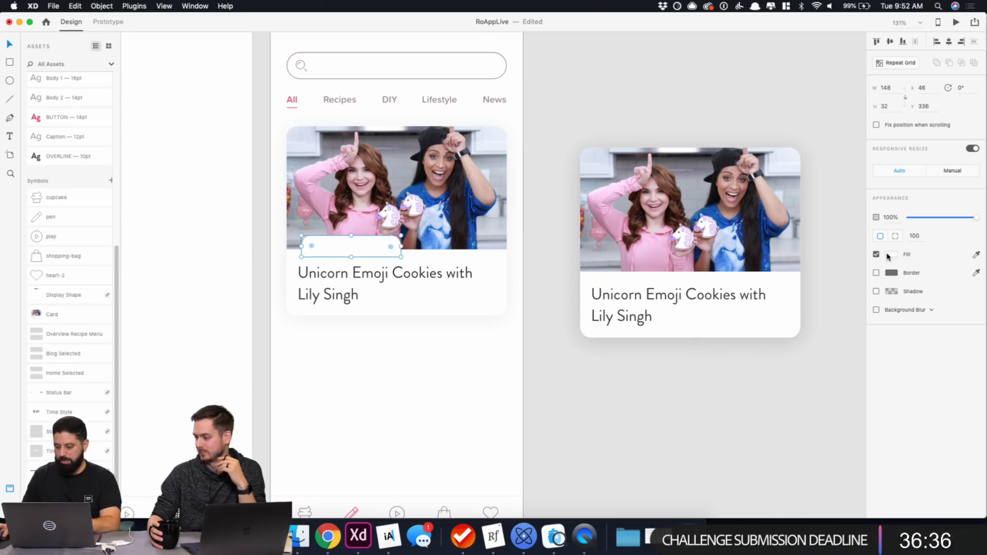
pyautogui.click(892, 254)
pyautogui.click(780, 313)
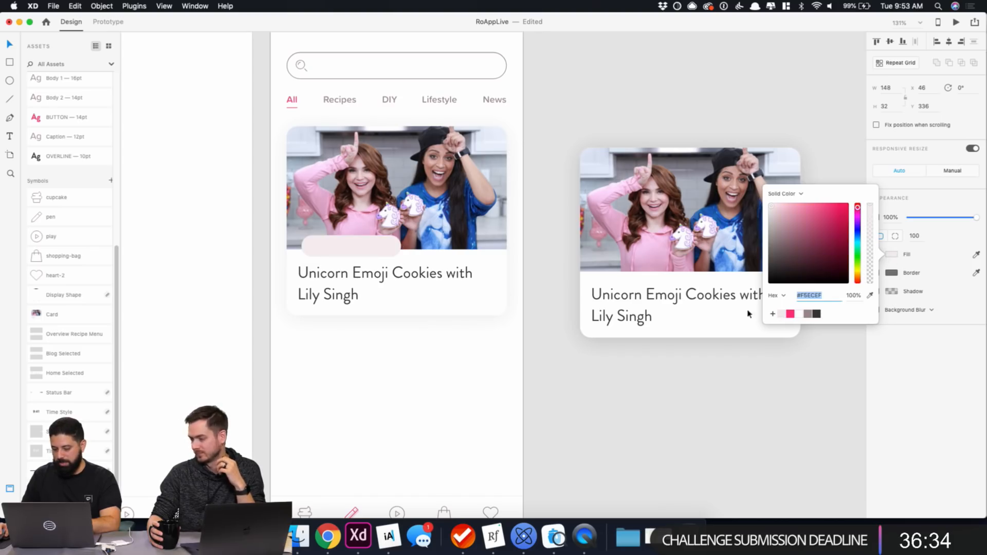
# Move the label pill to X 38, Y 341 and place the text RECIPE inside it at X 54, Y 351.
pyautogui.moveTo(369, 251); pyautogui.dragTo(360, 252)
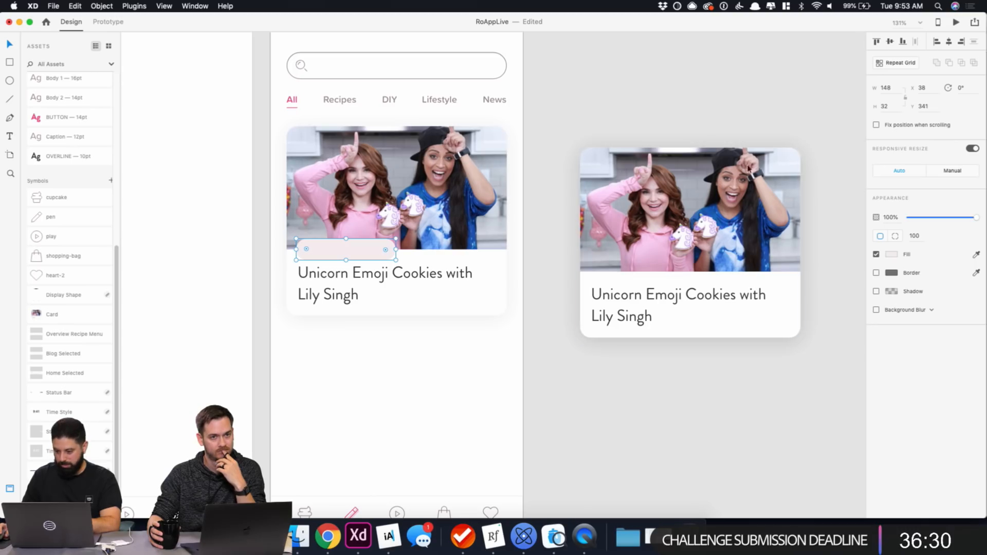
pyautogui.scroll(5, 324, 248)
pyautogui.press('t')
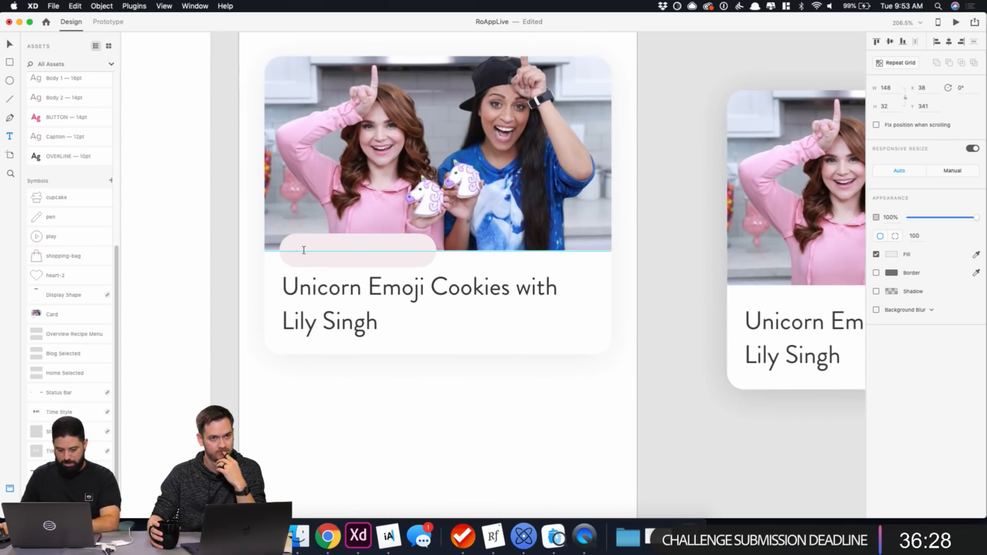
pyautogui.click(304, 249)
pyautogui.write('RECIPE')
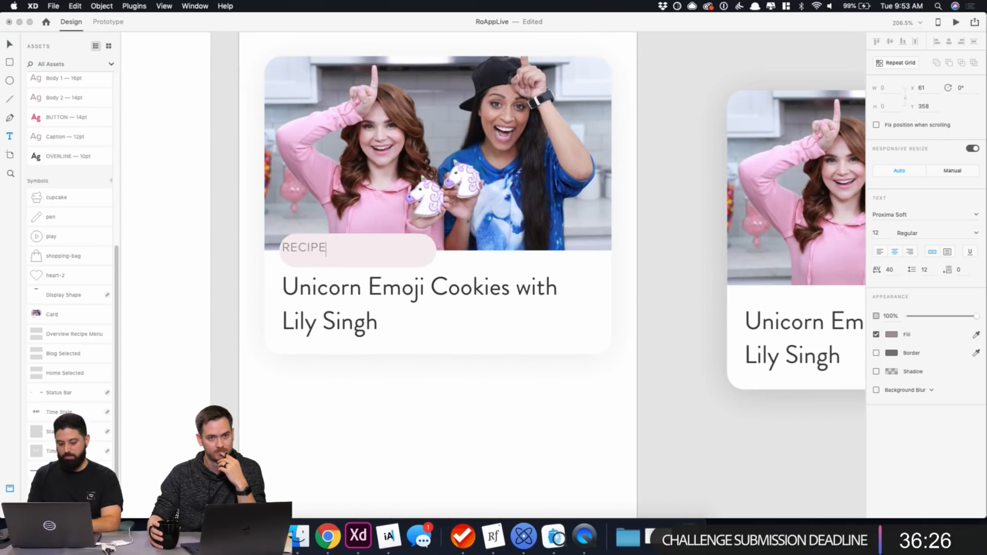
pyautogui.press('Escape')
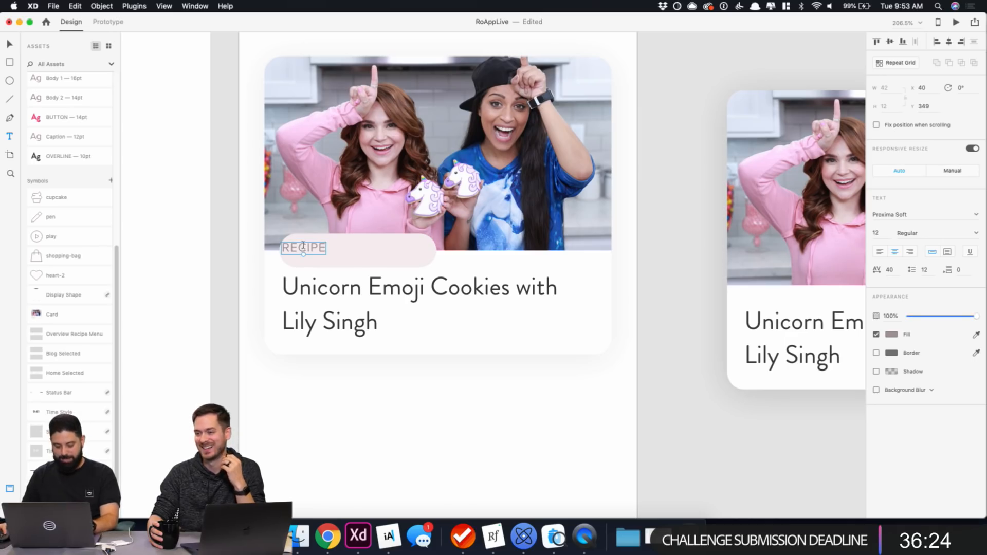
pyautogui.moveTo(310, 251); pyautogui.dragTo(325, 254)
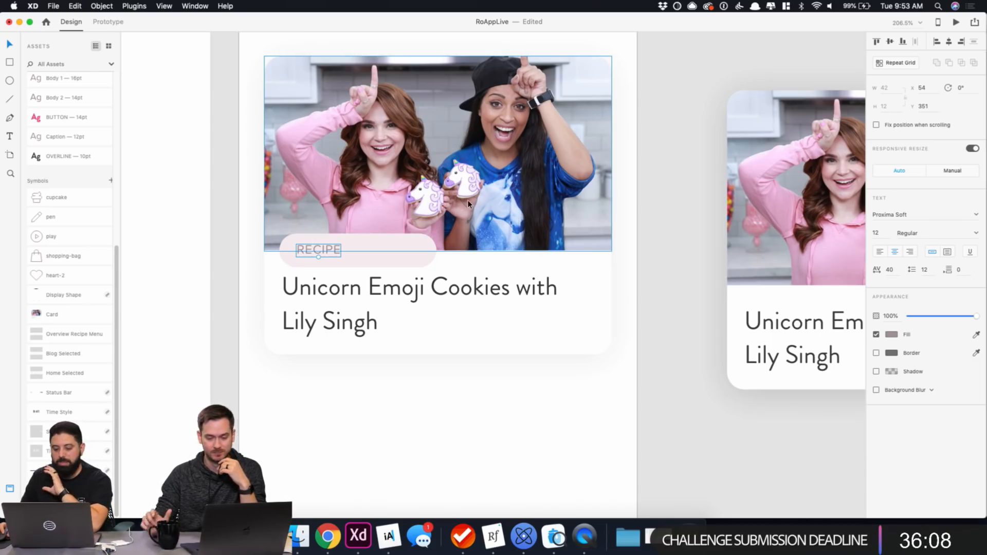
# Nudge the card's white title panel vertically so it sits flush with the bottom edge of the photo.
pyautogui.click(598, 266)
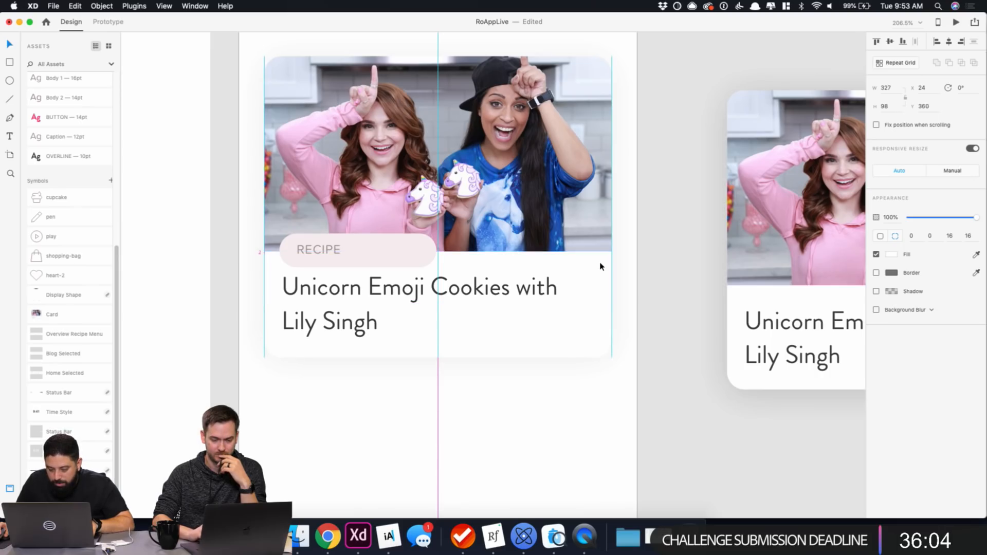
pyautogui.press('Down')
pyautogui.press('Down')
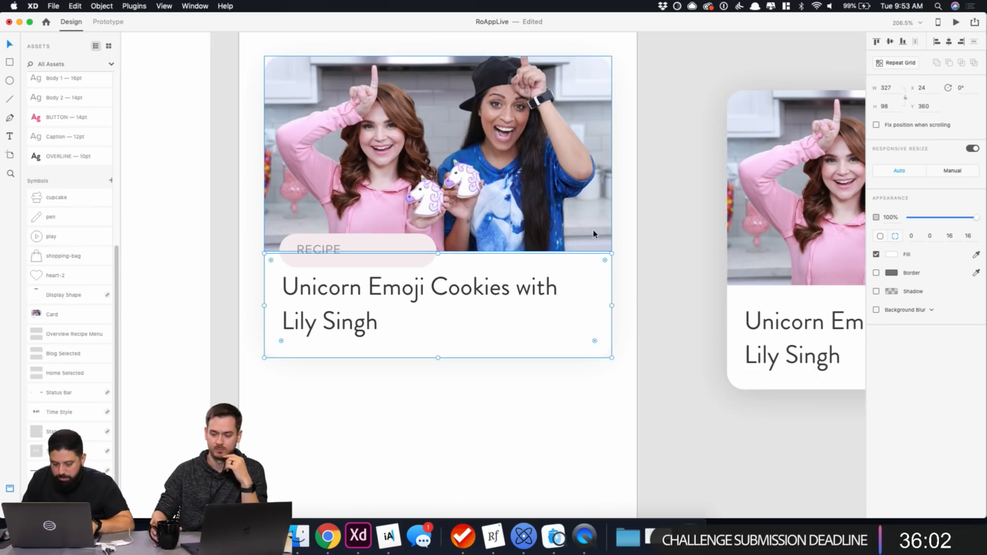
pyautogui.press('Up')
pyautogui.press('Up')
pyautogui.click(577, 390)
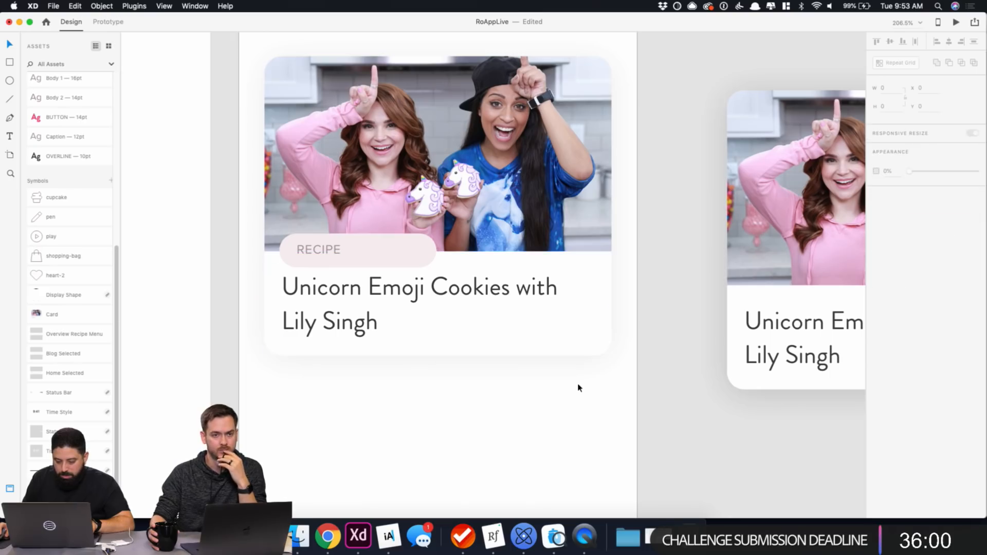
# Apply the OVERLINE — 10pt character style to the RECIPE text, trying Subtitle 2 — 14pt first, and make its fill white.
pyautogui.click(332, 251)
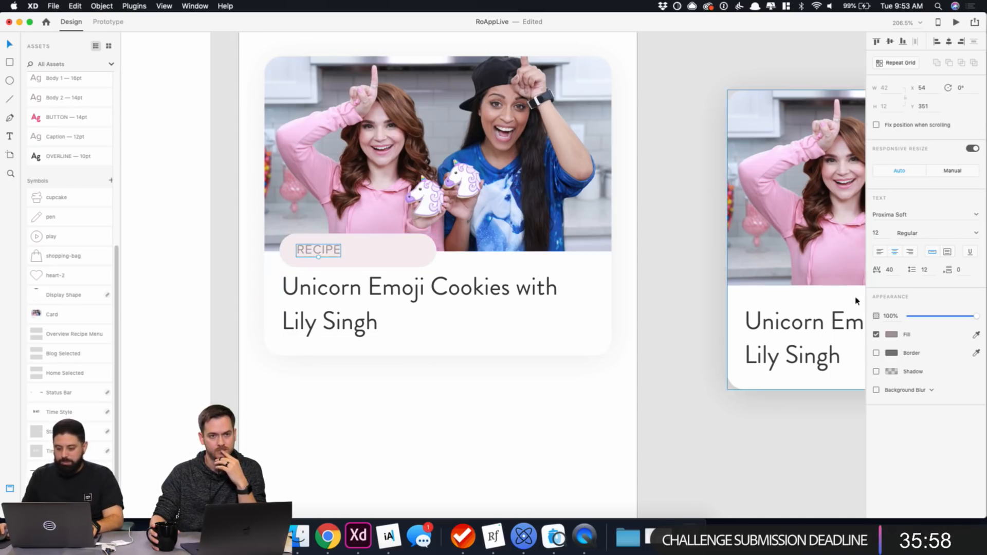
pyautogui.scroll(10, 79, 411)
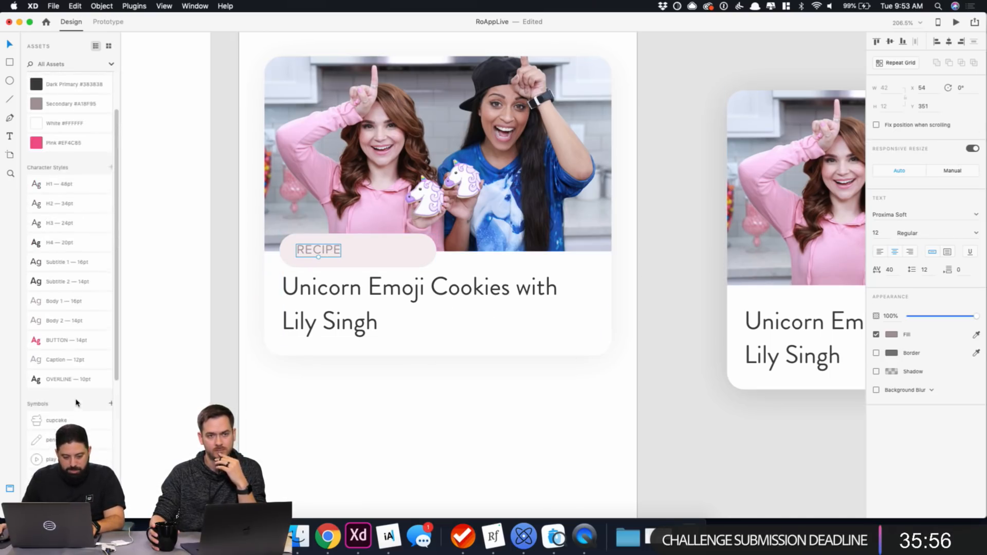
pyautogui.click(60, 379)
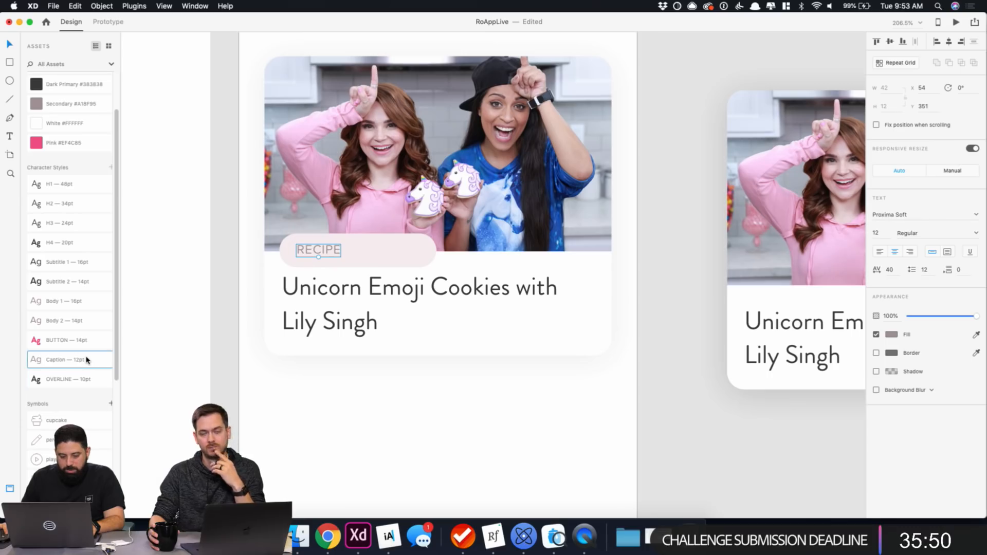
pyautogui.click(72, 286)
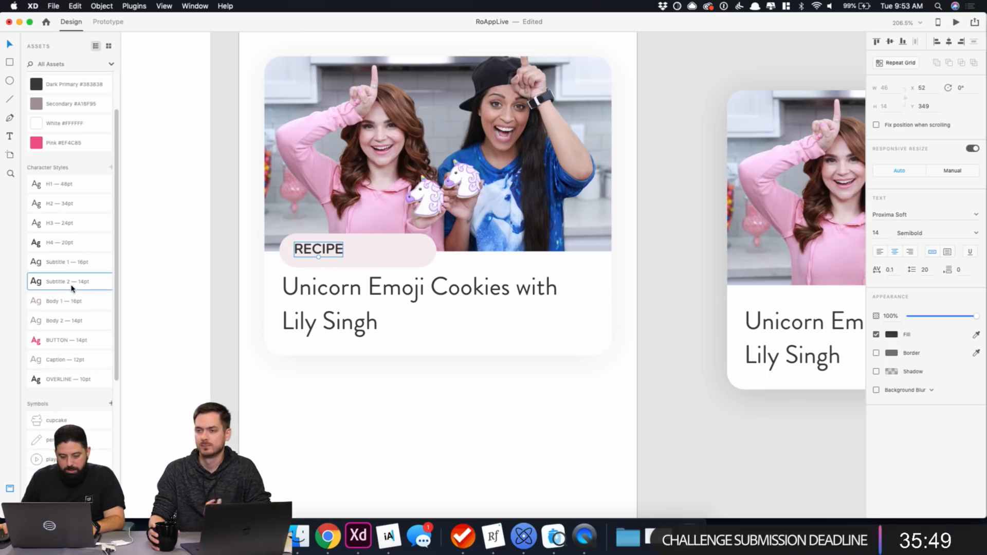
pyautogui.click(72, 379)
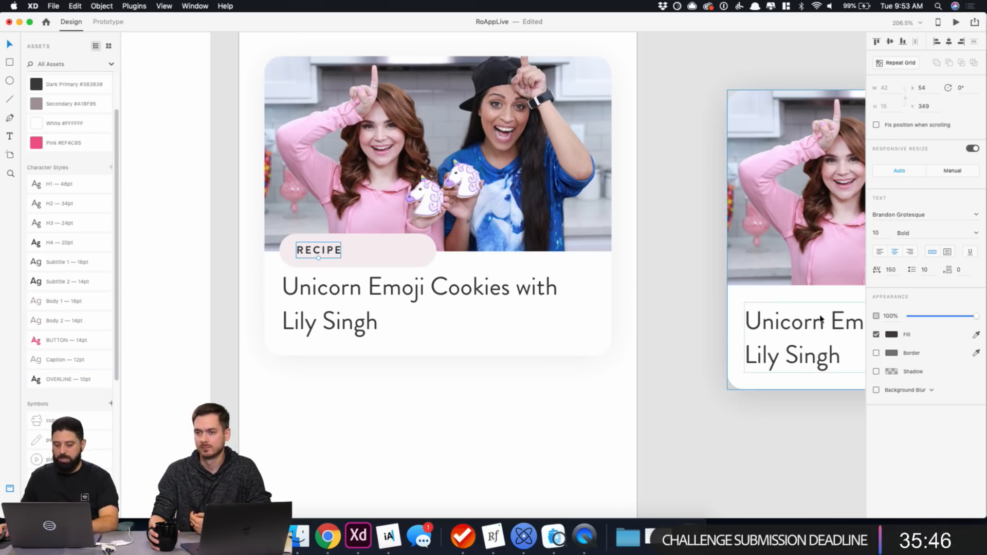
pyautogui.click(892, 334)
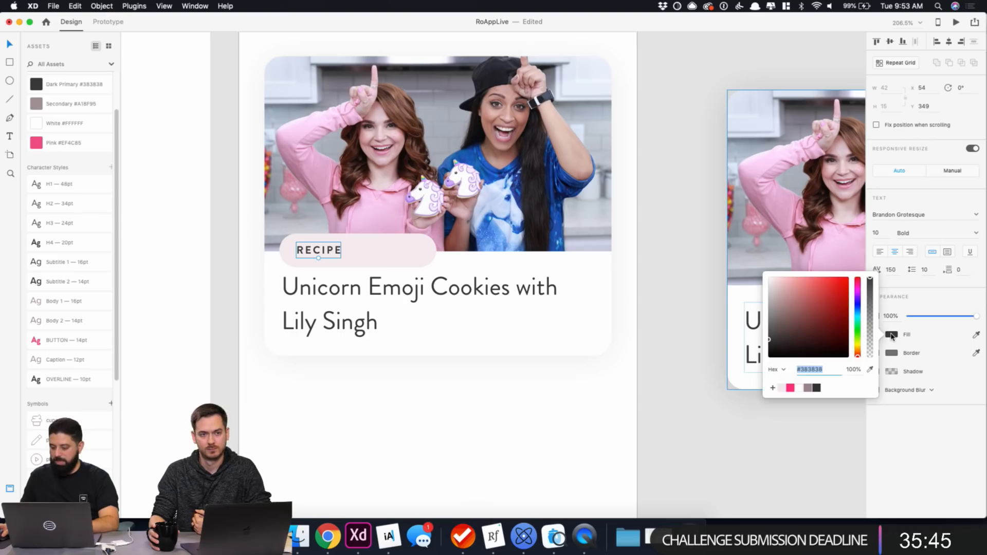
pyautogui.click(799, 387)
# Fill the label pill behind RECIPE with the saved bright pink.
pyautogui.click(406, 256)
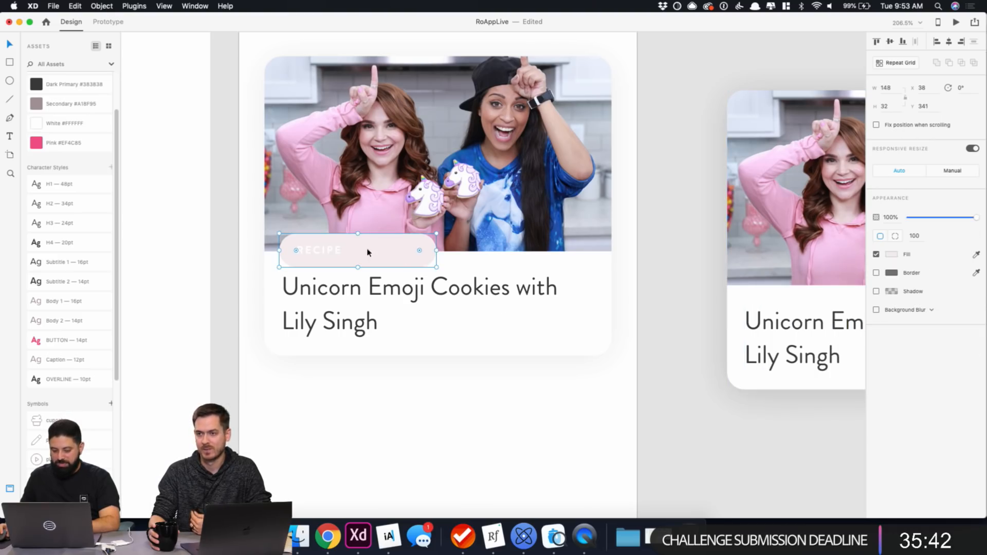
pyautogui.click(894, 254)
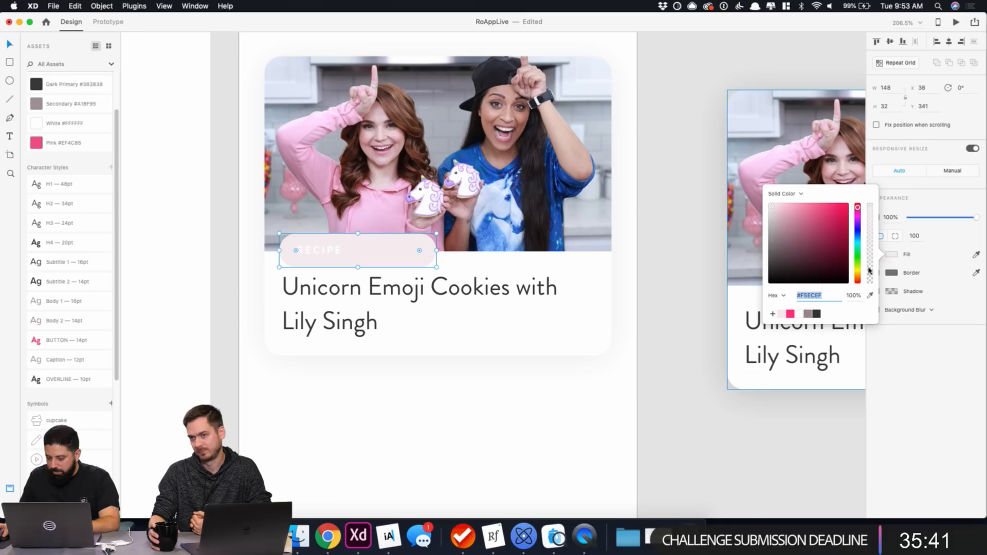
pyautogui.click(790, 314)
pyautogui.click(619, 321)
pyautogui.scroll(3, 396, 288)
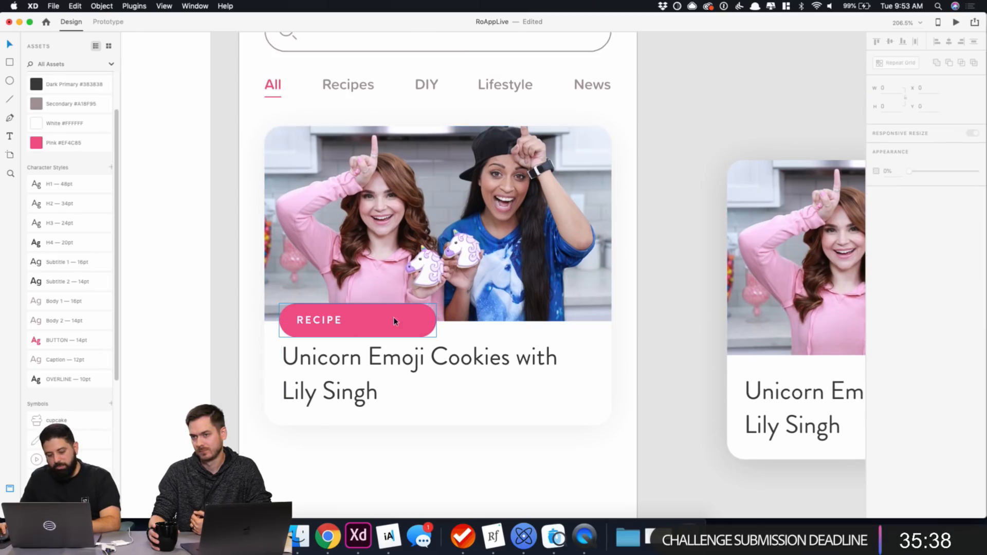
# Resize the label pill to about 76 wide and 24 high, and shift it down to Y 345 around the RECIPE text.
pyautogui.click(393, 316)
pyautogui.moveTo(436, 320); pyautogui.dragTo(360, 321)
pyautogui.click(895, 107)
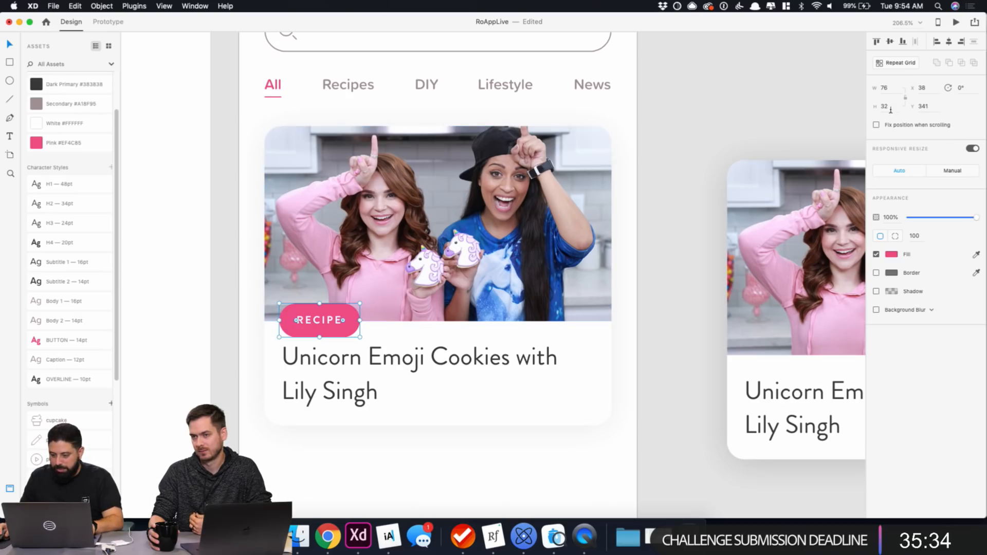
pyautogui.write('24')
pyautogui.press('Return')
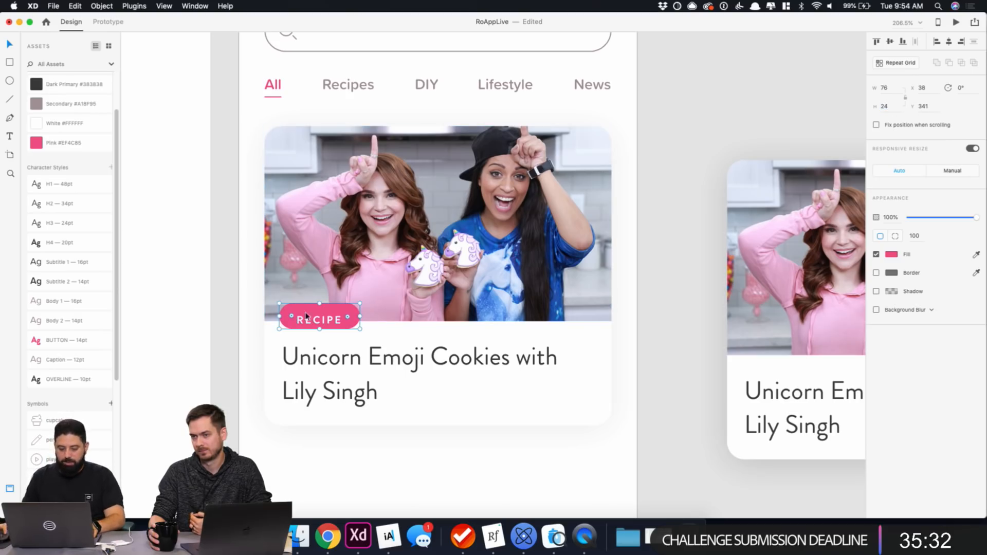
pyautogui.moveTo(349, 307); pyautogui.dragTo(349, 310)
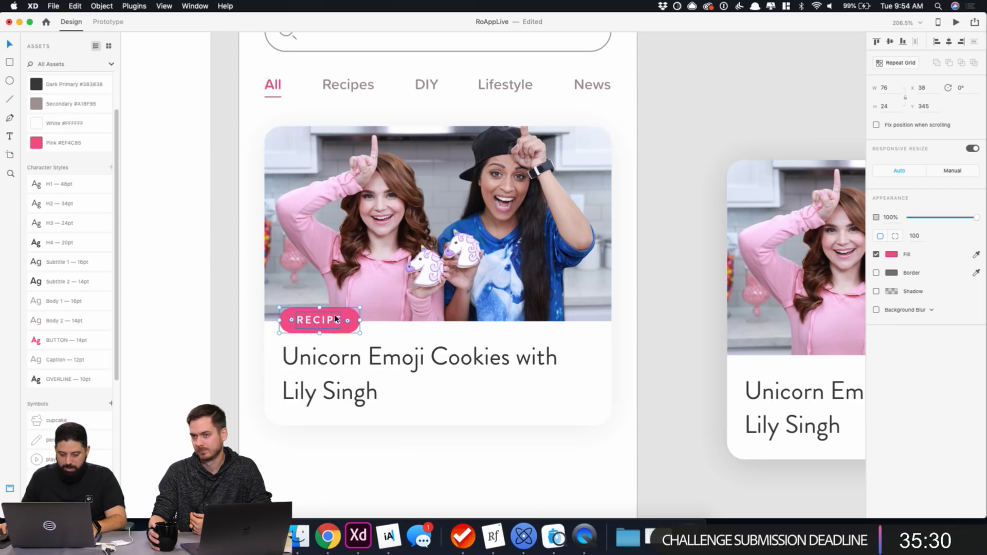
# Change the label pill's fill to the dark primary color #383838.
pyautogui.scroll(5, 332, 319)
pyautogui.scroll(5, 328, 322)
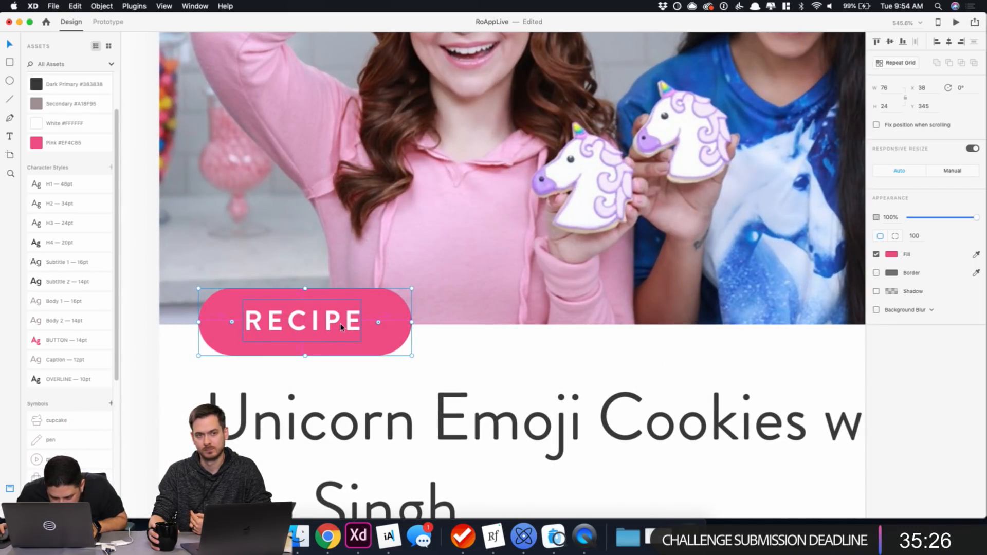
pyautogui.click(892, 254)
pyautogui.click(816, 313)
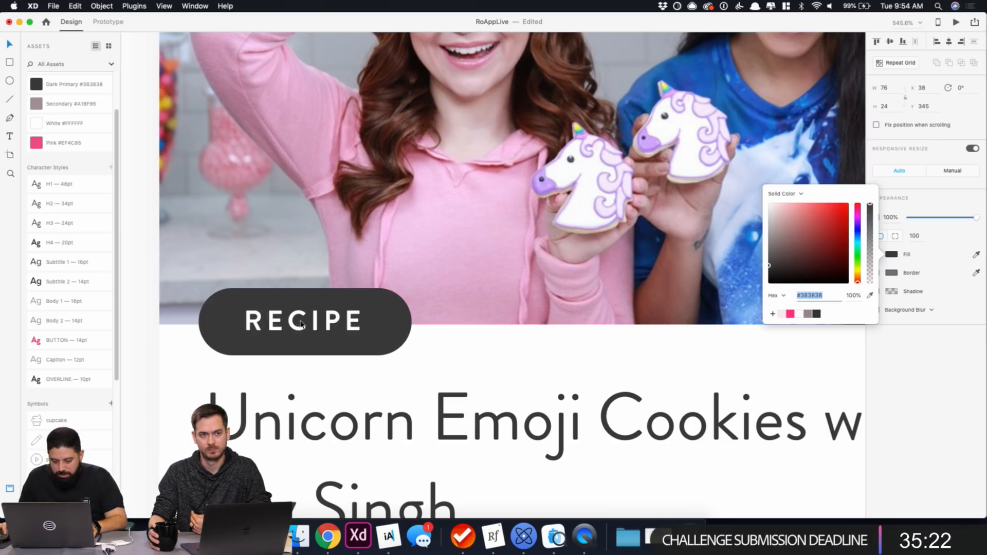
pyautogui.click(337, 325)
pyautogui.press('alt')
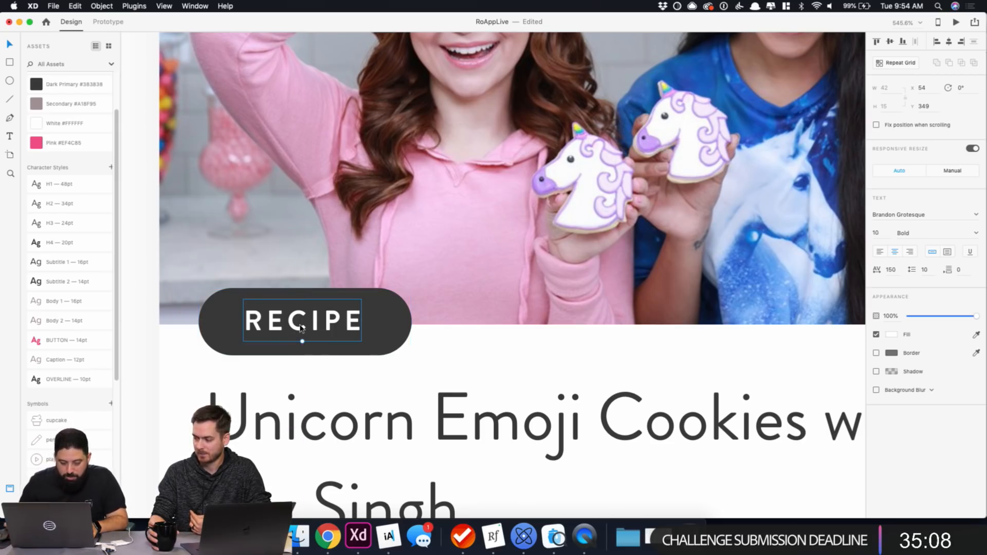
pyautogui.hotkey('shift', 'Left')
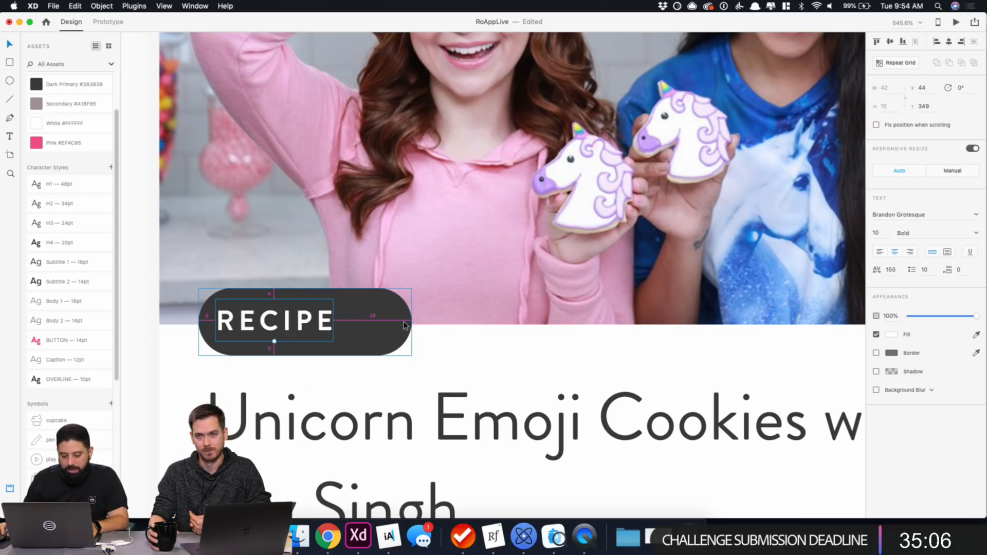
pyautogui.hotkey('shift', 'Right')
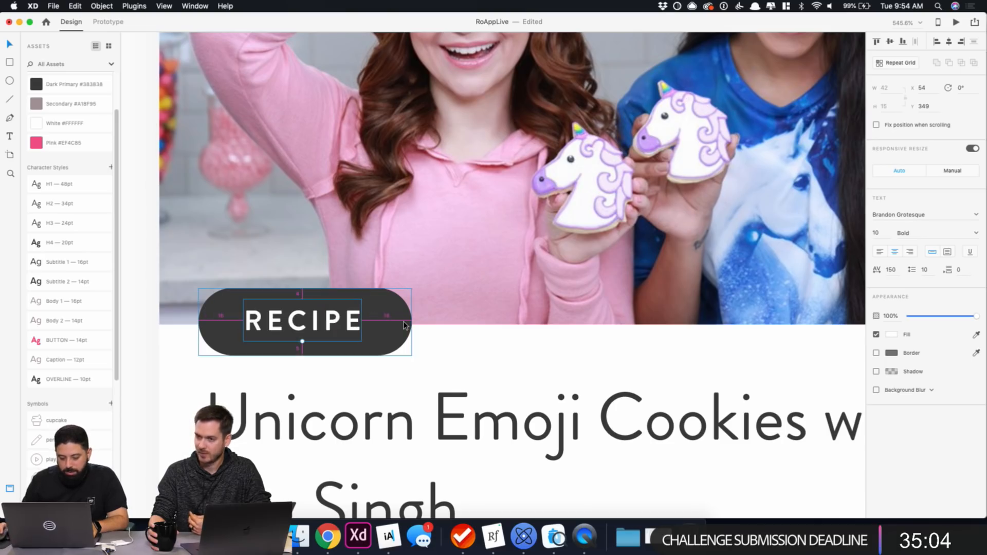
# Set the dark label pill's width to 74 to even out the spacing around RECIPE.
pyautogui.click(404, 324)
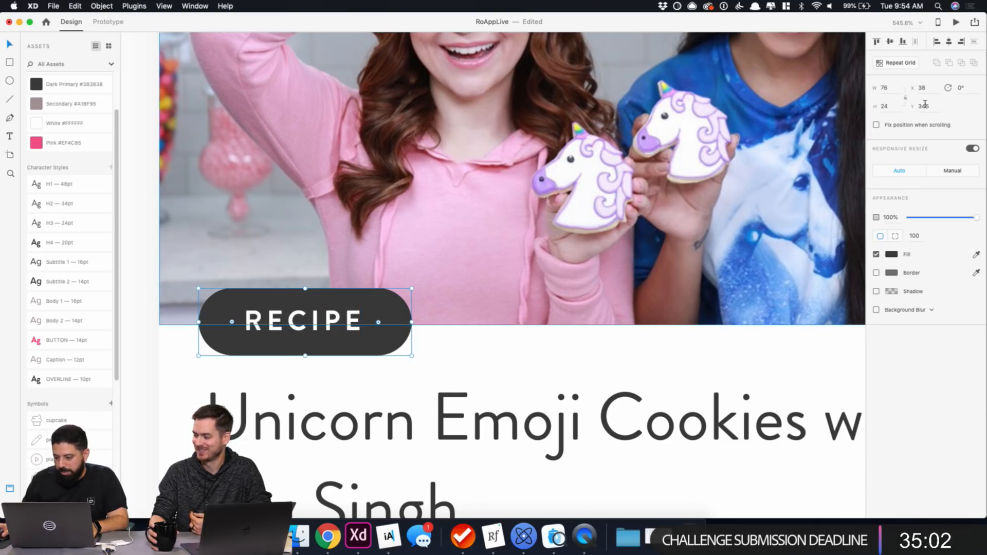
pyautogui.click(893, 88)
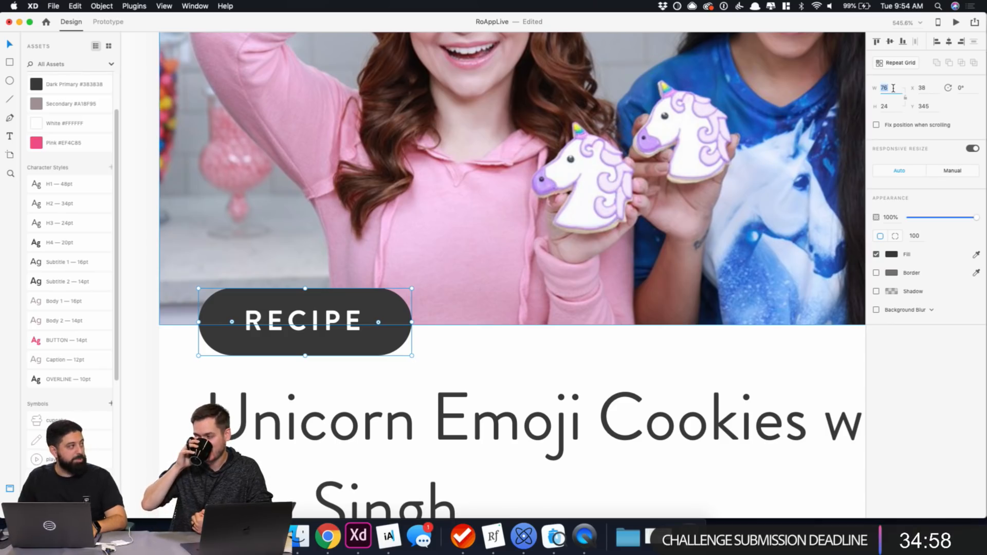
pyautogui.write('74')
pyautogui.press('Return')
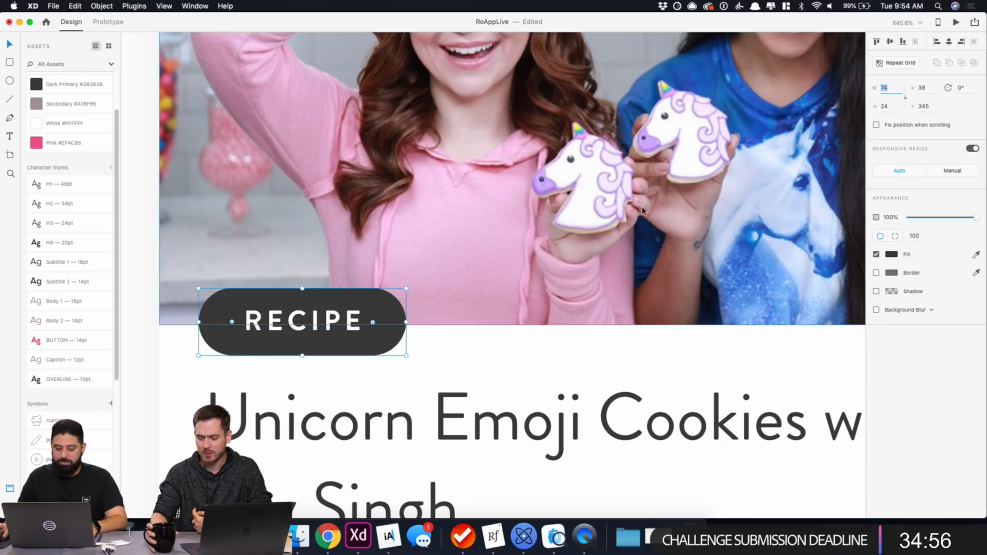
# Nudge the RECIPE text down to Y 350 inside its dark pill.
pyautogui.doubleClick(333, 319)
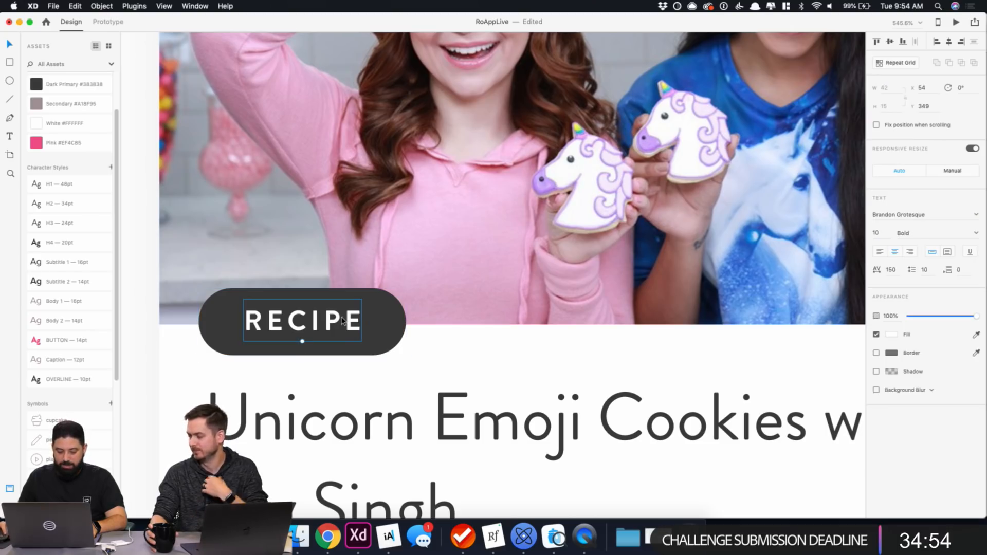
pyautogui.press('Down')
pyautogui.click(460, 333)
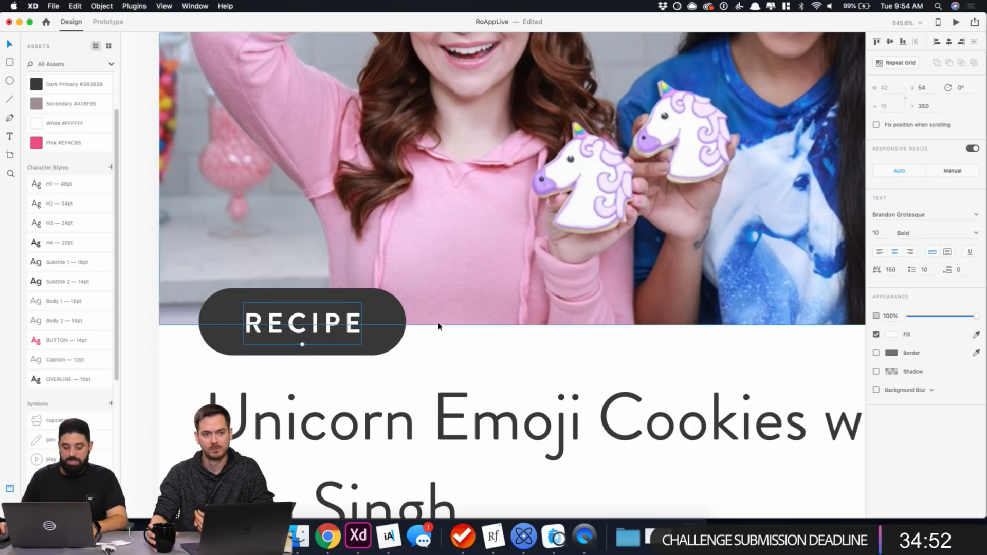
pyautogui.click(477, 233)
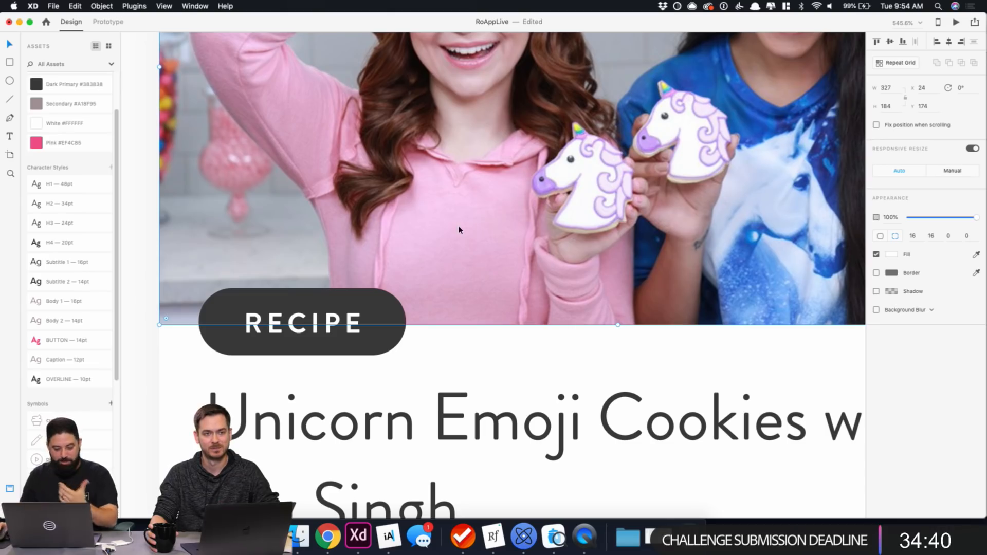
pyautogui.scroll(-3, 460, 230)
pyautogui.scroll(-5, 460, 229)
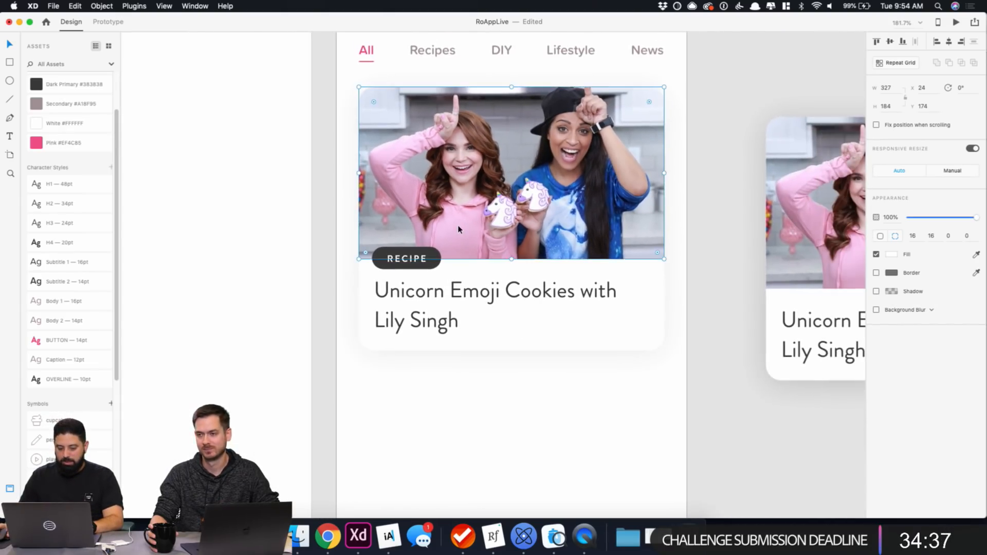
# Change the label pill's fill to the saved pink #EF4C85.
pyautogui.click(431, 259)
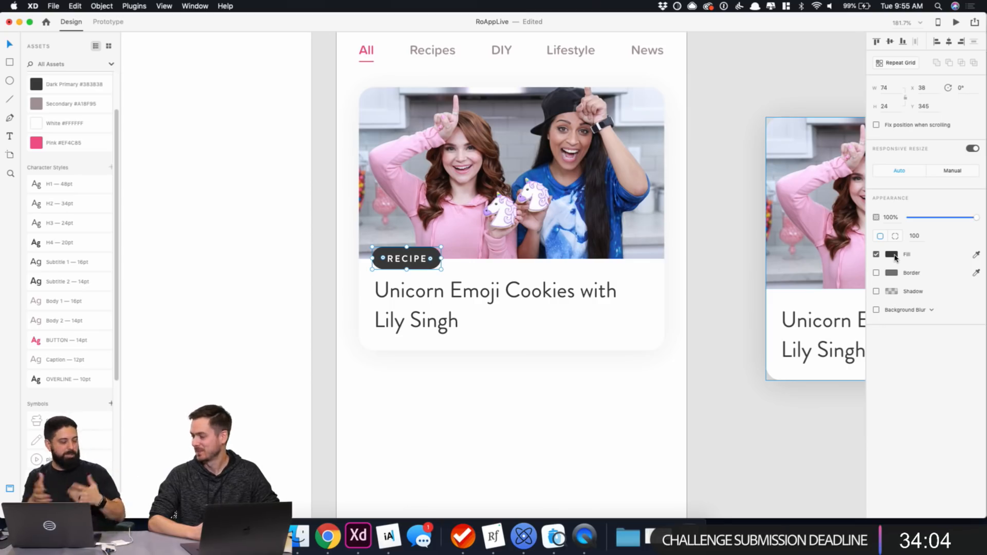
pyautogui.click(893, 255)
pyautogui.click(789, 315)
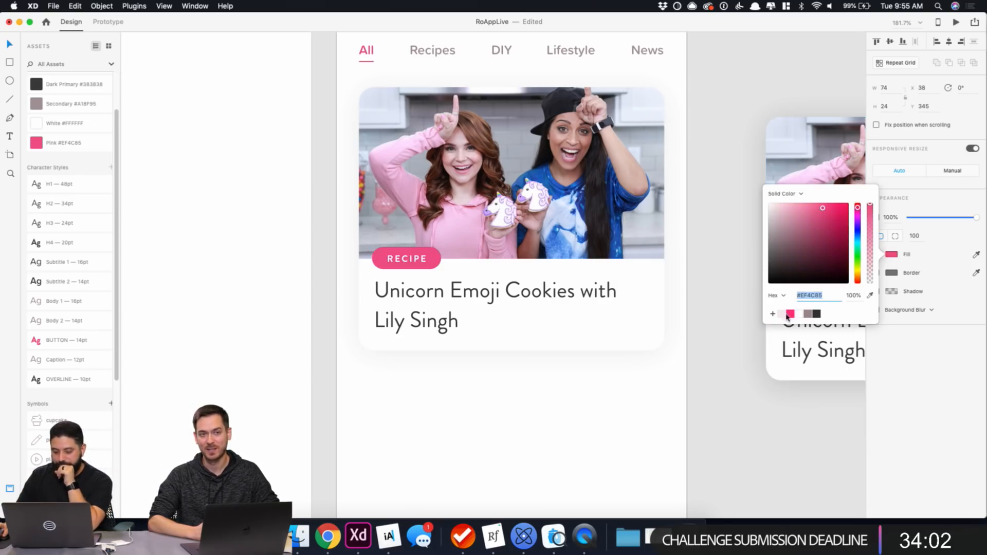
pyautogui.click(701, 301)
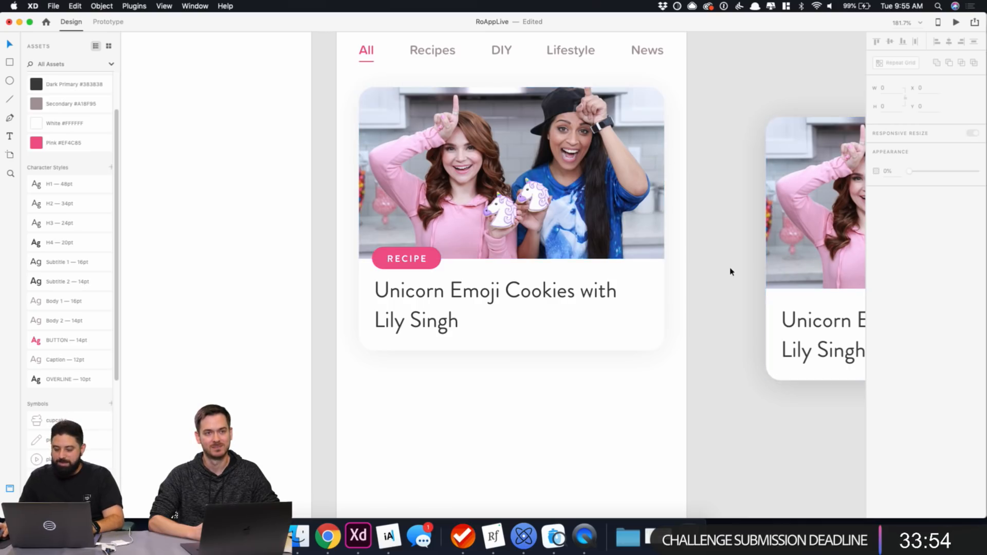
# Group the RECIPE text with its pill and move the label to the card image's upper-left corner at X 40, Y 190.
pyautogui.doubleClick(421, 260)
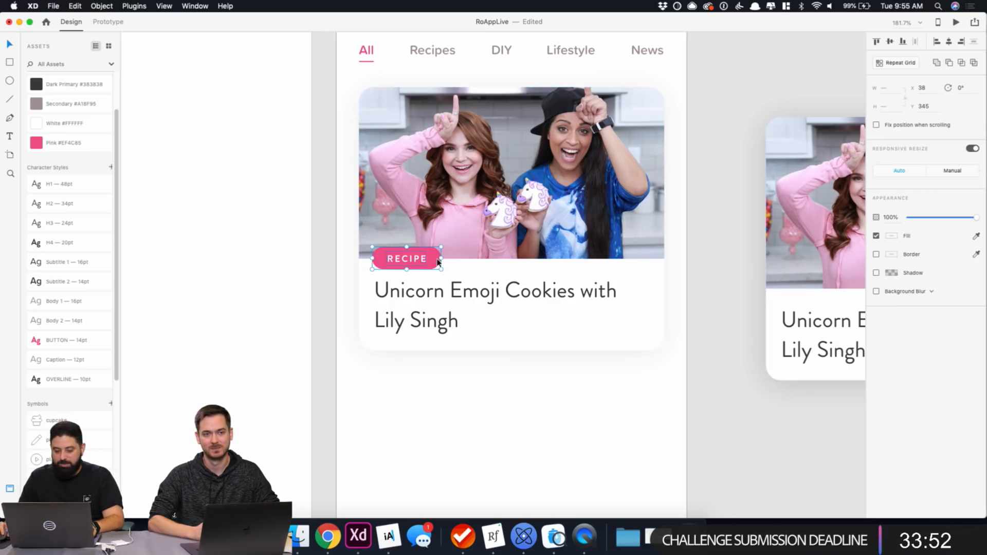
pyautogui.moveTo(434, 263); pyautogui.dragTo(434, 116)
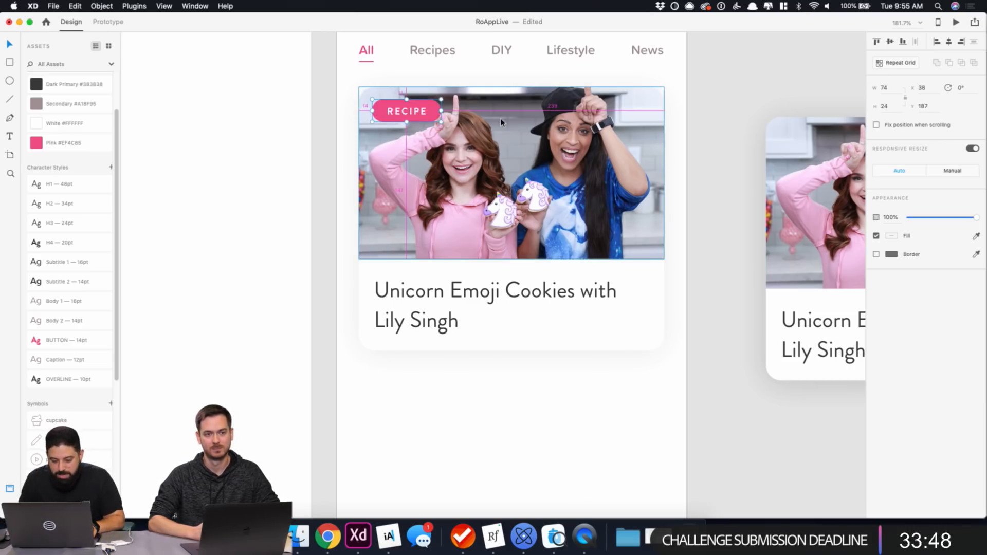
pyautogui.press('Right')
pyautogui.press('Right')
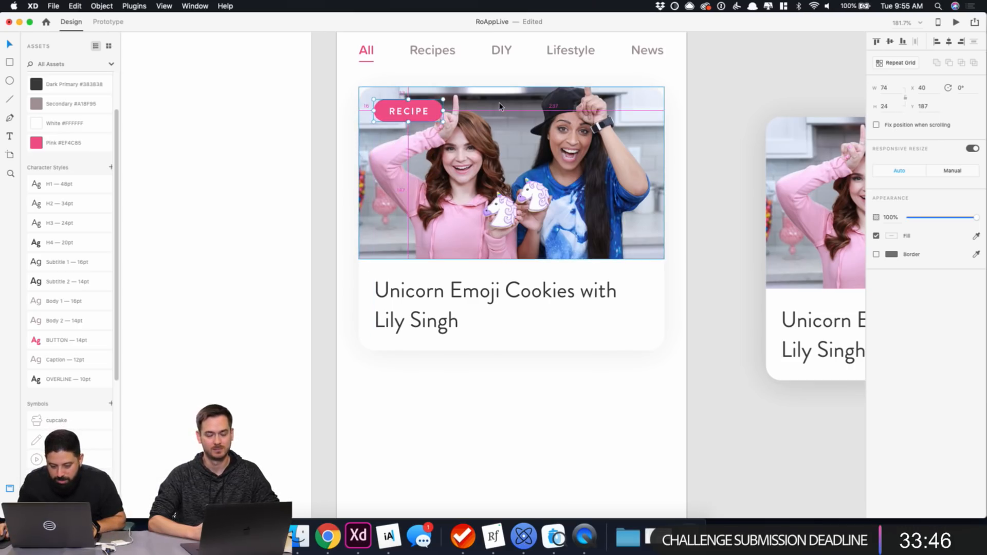
pyautogui.press('Down')
pyautogui.press('Down')
pyautogui.press('Down')
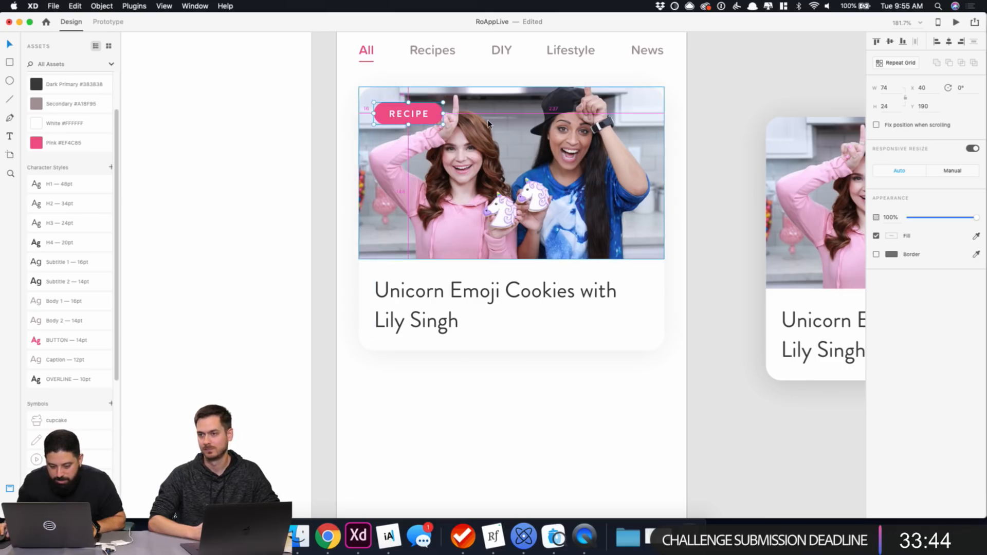
# Try the RECIPE label closer to the card image's corner, at X 32, Y 182.
pyautogui.press('Up')
pyautogui.press('Up')
pyautogui.press('Up')
pyautogui.press('Up')
pyautogui.press('Up')
pyautogui.press('Up')
pyautogui.press('Up')
pyautogui.press('Up')
pyautogui.press('Up')
pyautogui.press('Left')
pyautogui.press('Left')
pyautogui.press('Left')
pyautogui.press('Left')
pyautogui.press('Left')
pyautogui.press('Left')
pyautogui.press('Left')
pyautogui.press('Left')
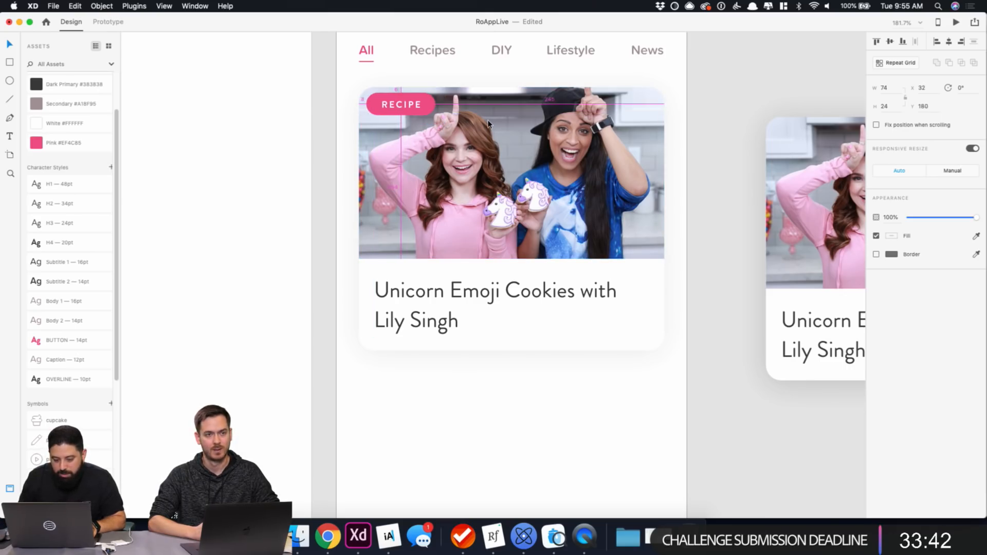
pyautogui.hotkey('shift', 'Right')
pyautogui.press('Down')
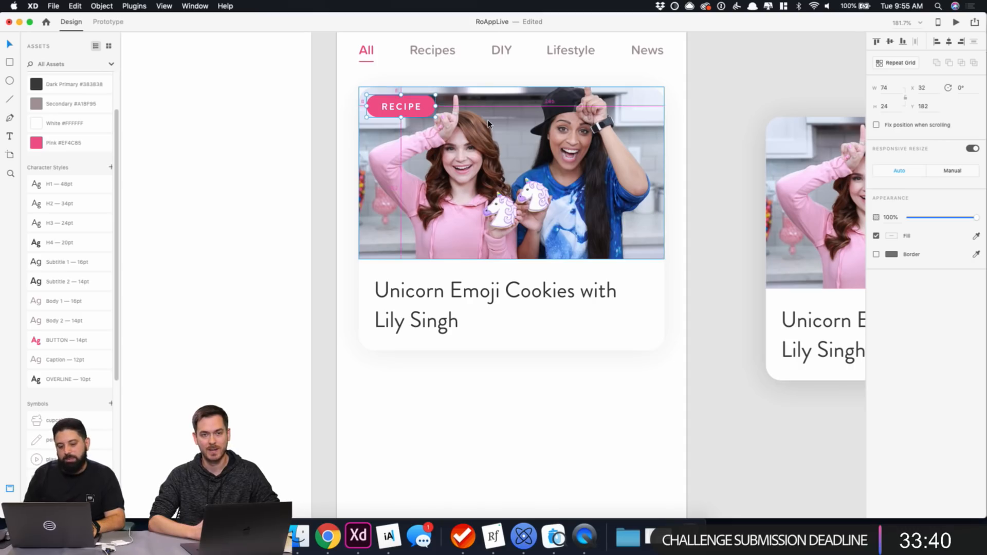
# Shift the RECIPE label to X 40, Y 190, so it sits 16 in from the image's left and top edges.
pyautogui.press('Left')
pyautogui.press('Left')
pyautogui.press('alt')
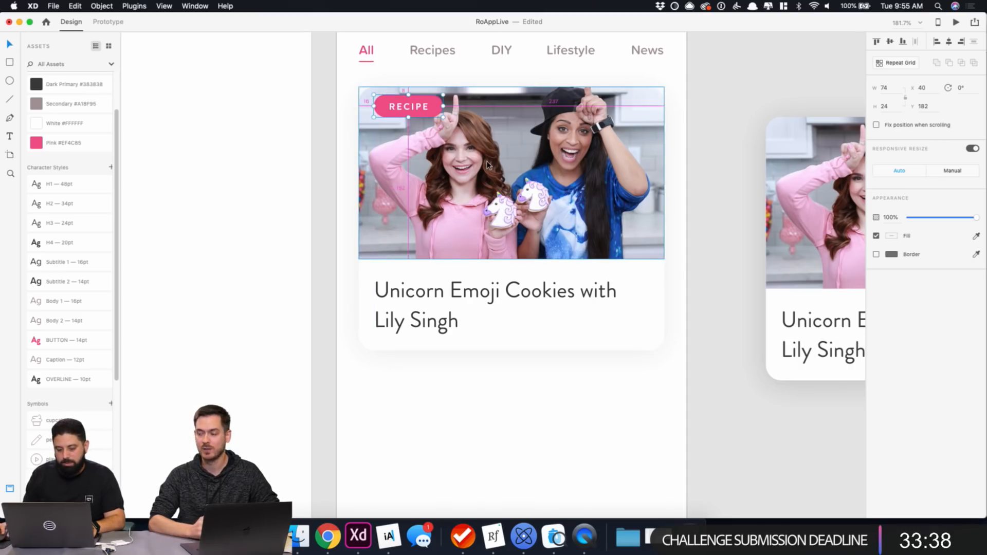
pyautogui.press('Down')
pyautogui.press('Down')
pyautogui.press('Down')
pyautogui.press('Down')
pyautogui.press('Down')
pyautogui.press('Down')
pyautogui.press('Down')
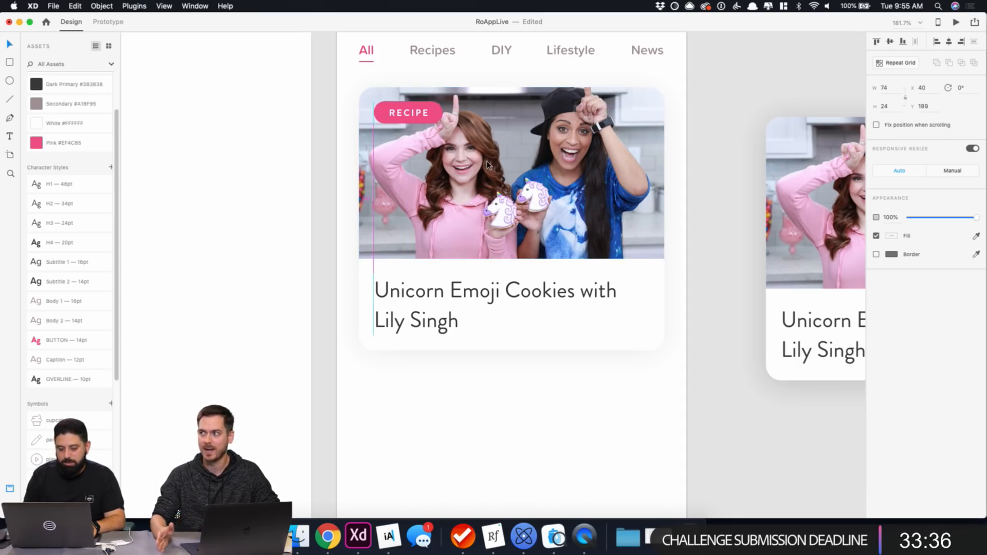
pyautogui.press('alt')
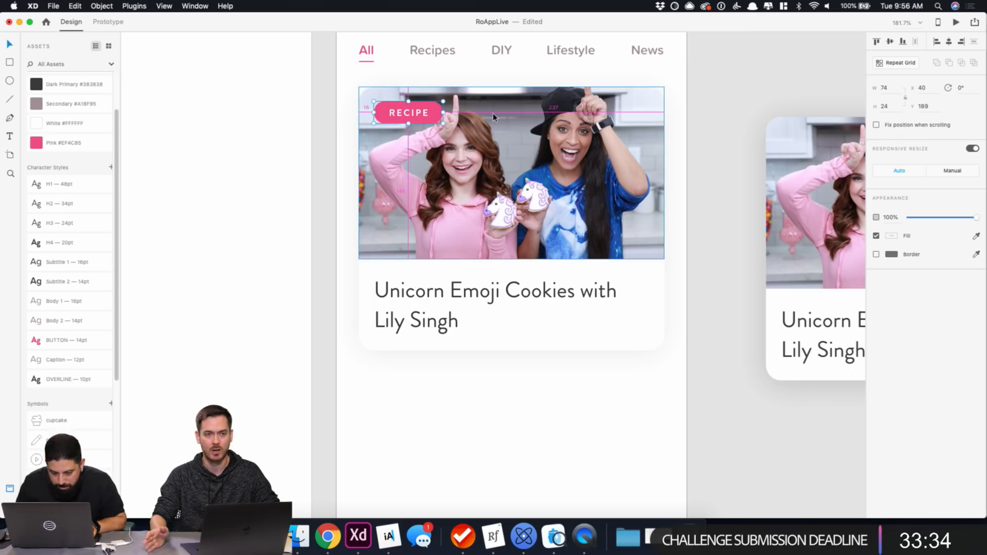
pyautogui.press('super+equal')
pyautogui.scroll(4, 494, 117)
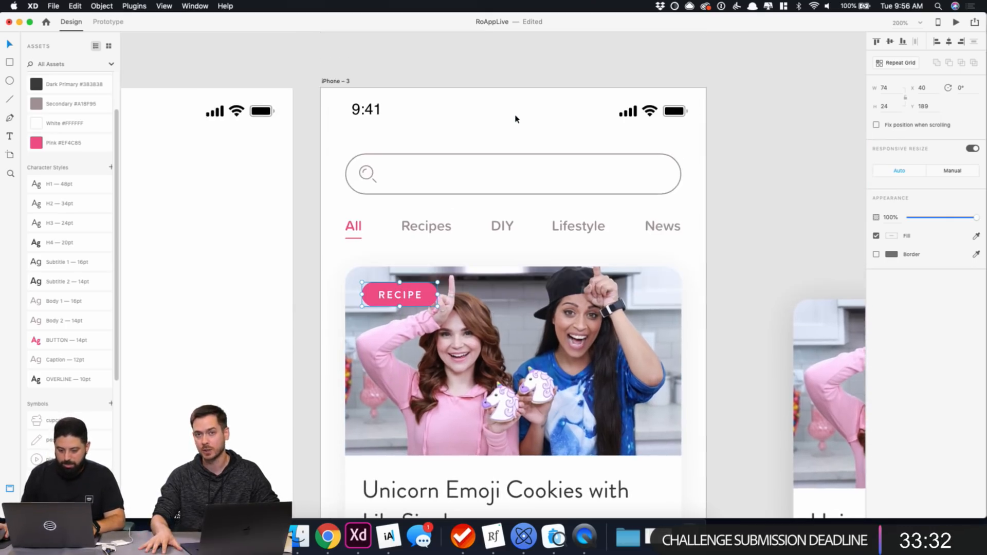
pyautogui.scroll(5, 436, 376)
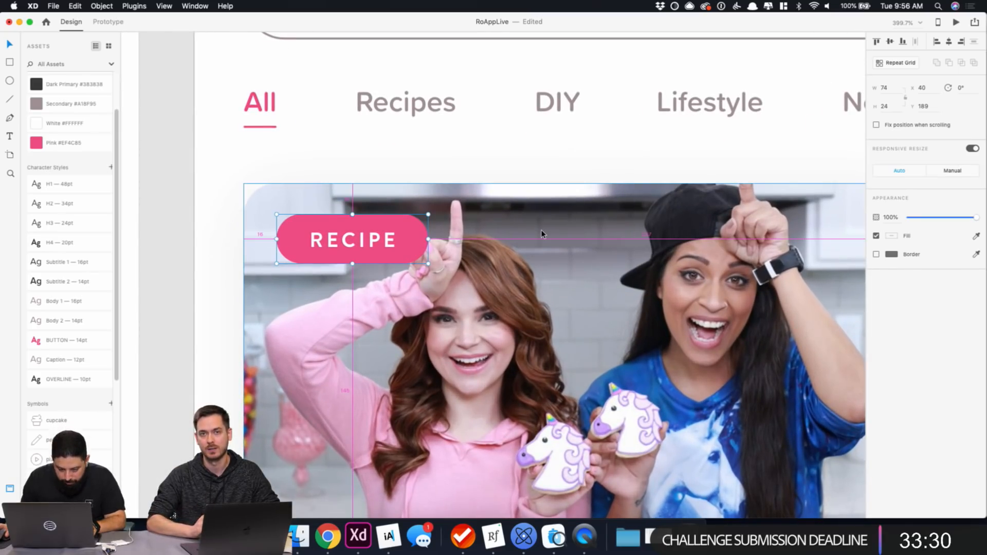
pyautogui.press('Down')
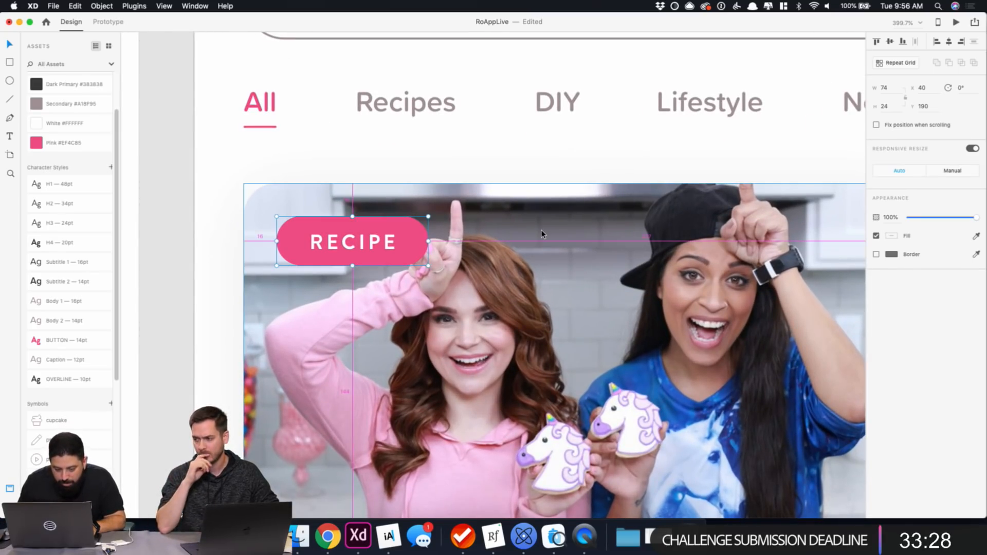
pyautogui.click(427, 158)
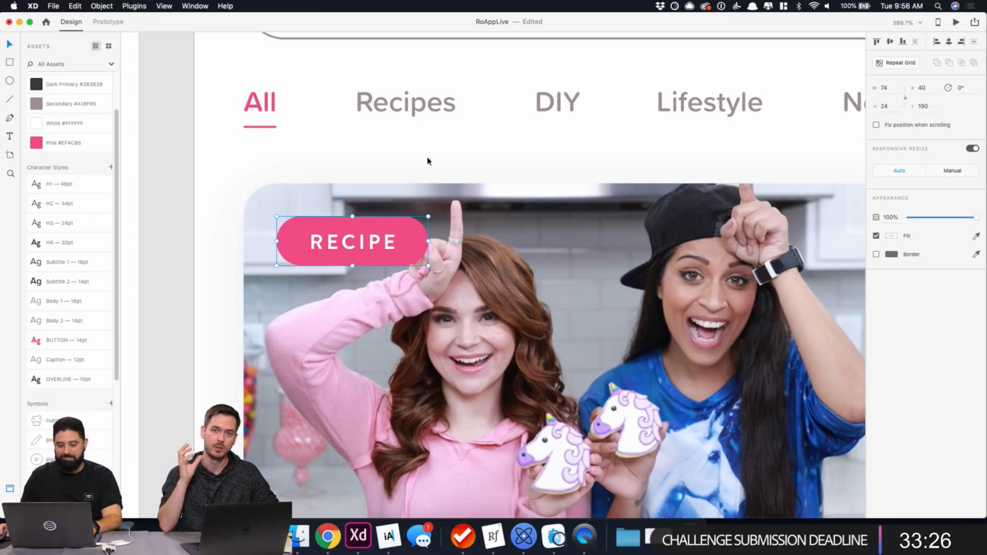
# Nudge the RECIPE text left inside the pink pill to X 48.
pyautogui.scroll(-5, 440, 198)
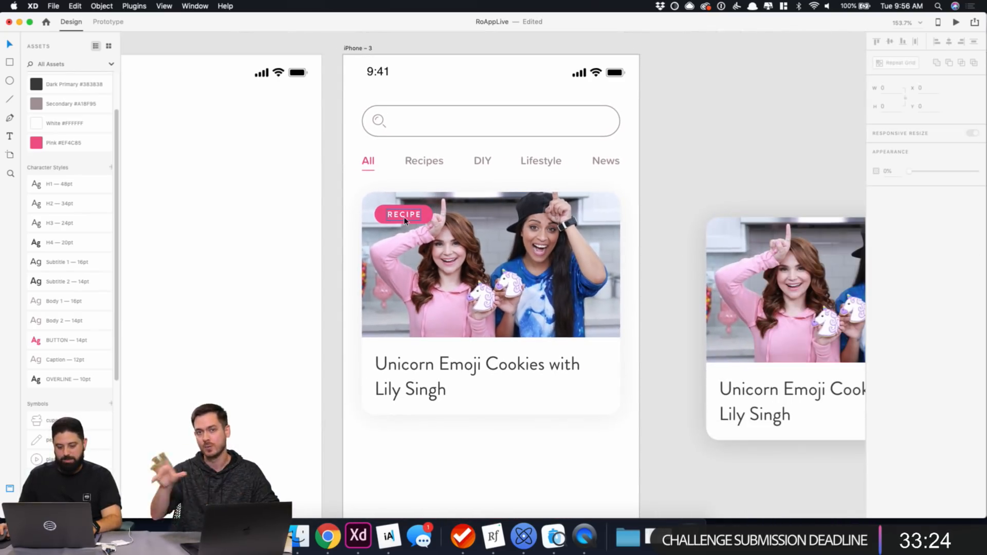
pyautogui.click(425, 221)
pyautogui.press('Left')
pyautogui.press('Left')
pyautogui.press('Left')
pyautogui.press('Left')
pyautogui.press('Left')
pyautogui.press('Left')
pyautogui.press('Left')
pyautogui.press('Left')
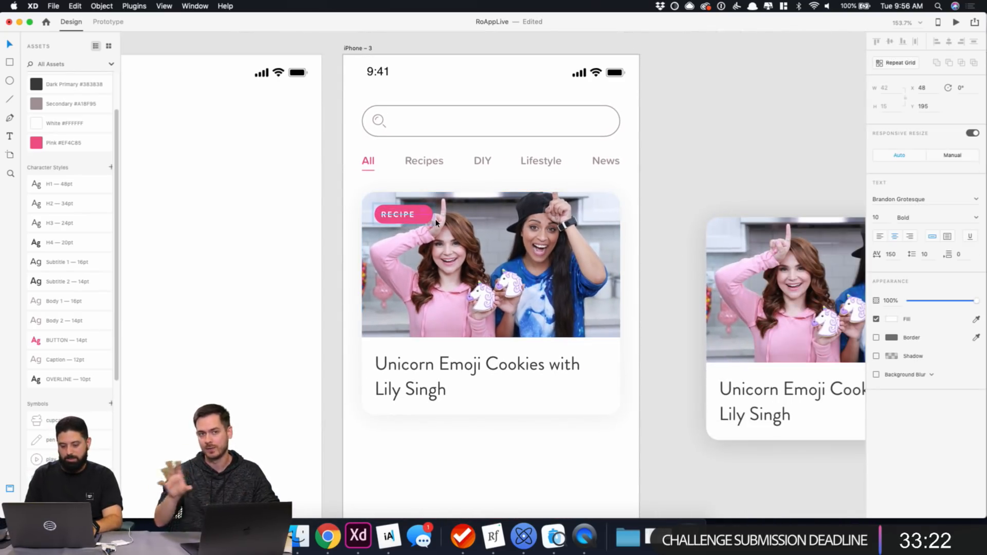
pyautogui.scroll(5, 436, 222)
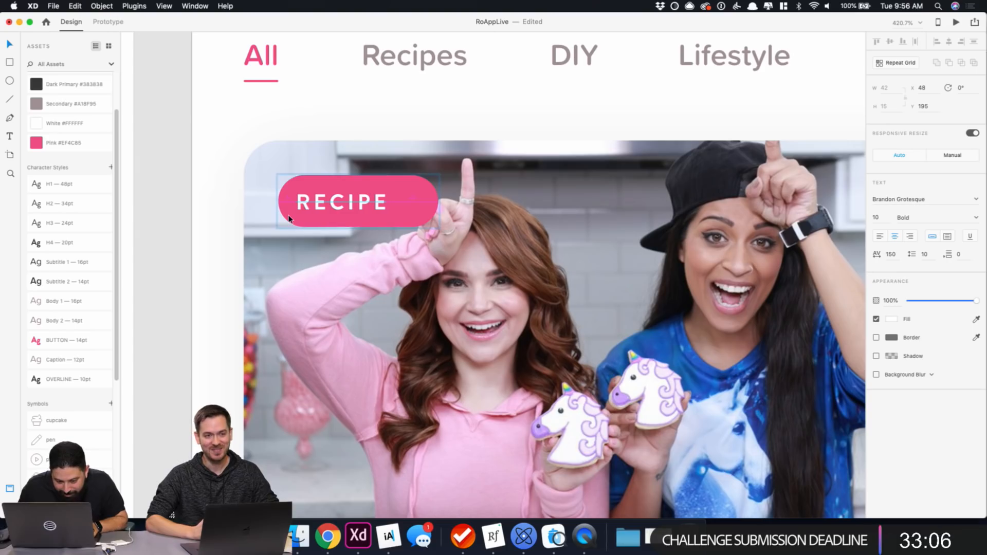
pyautogui.scroll(-10, 383, 253)
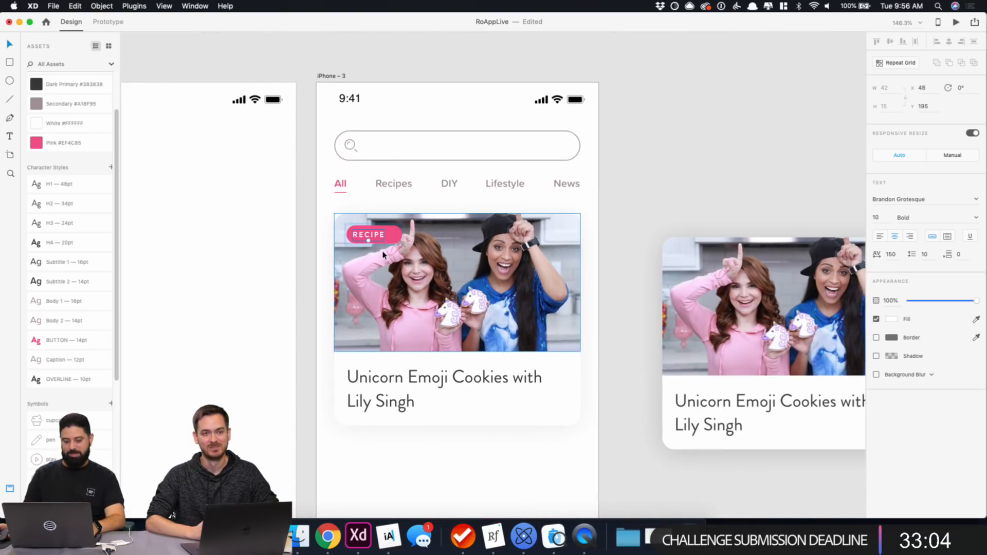
# Fill the pill behind RECIPE with the saved dark primary color.
pyautogui.click(399, 254)
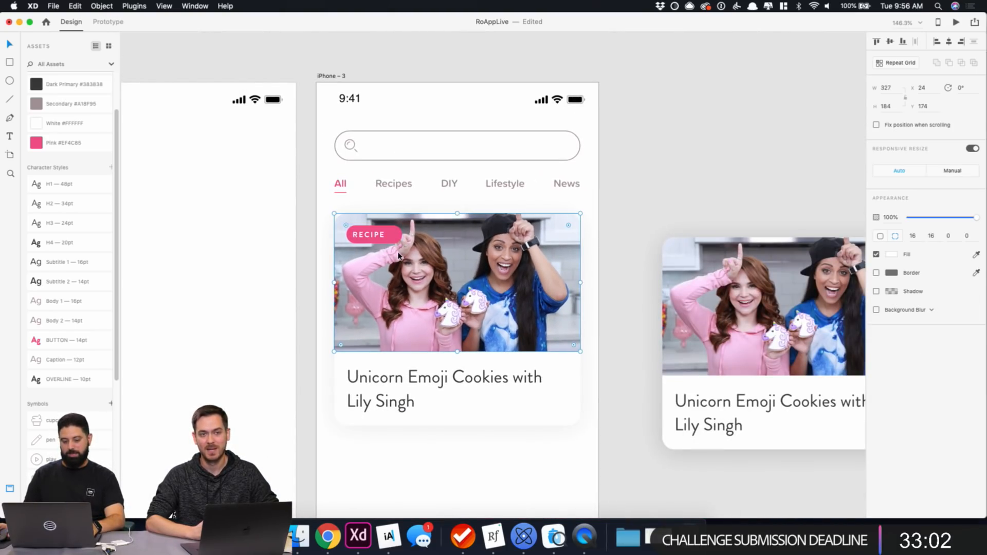
pyautogui.scroll(10, 399, 255)
pyautogui.click(402, 152)
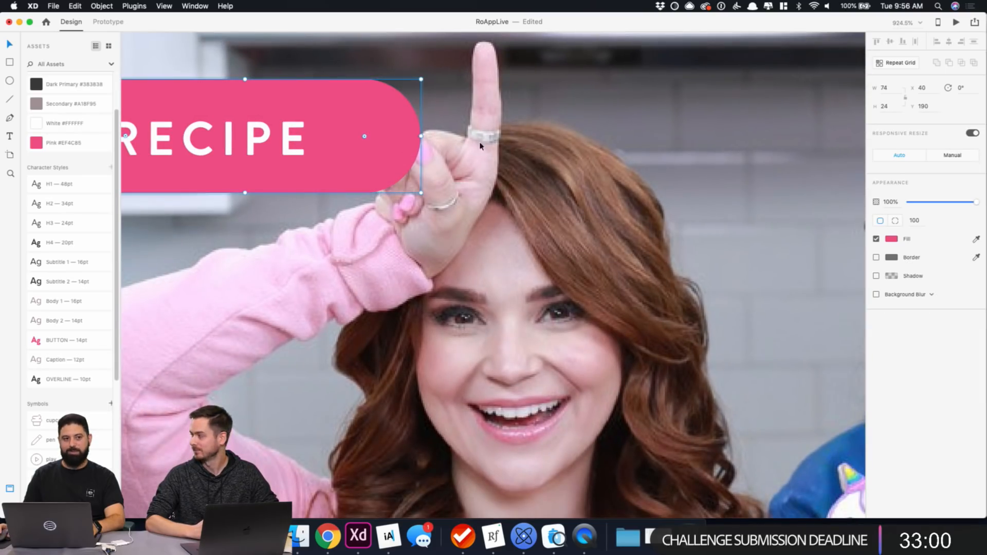
pyautogui.click(889, 246)
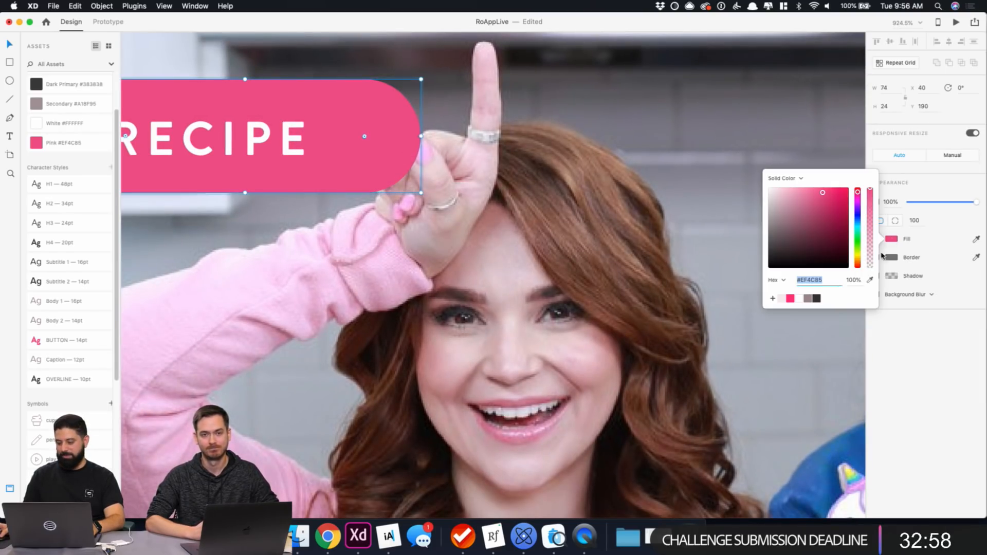
pyautogui.click(817, 298)
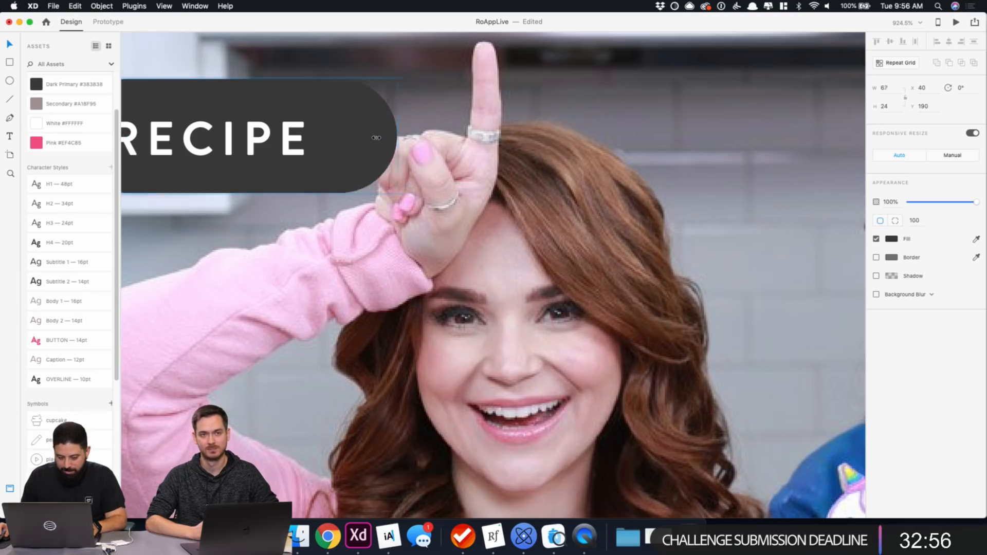
# Narrow the label pill to a width of 58 to tighten the space around RECIPE.
pyautogui.click(894, 87)
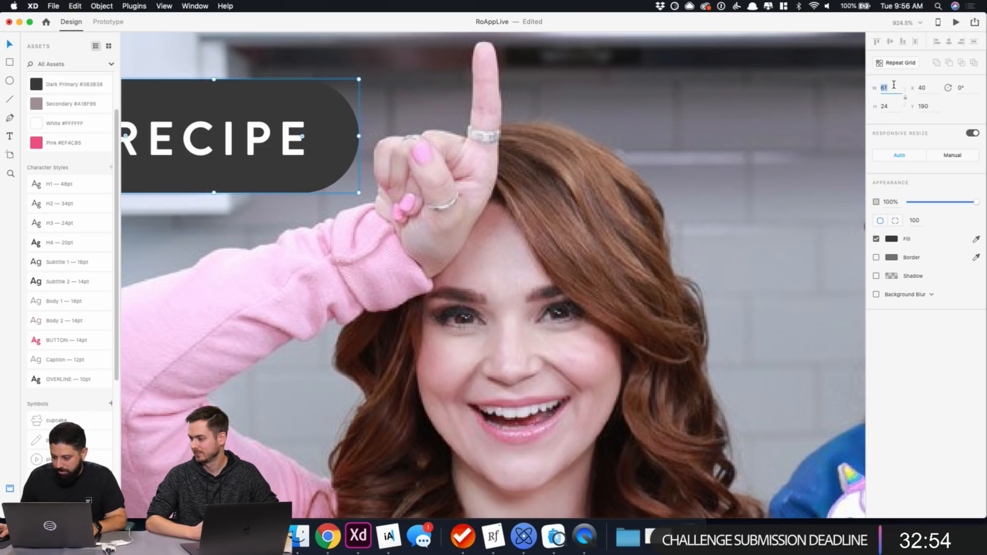
pyautogui.press('Down')
pyautogui.press('Down')
pyautogui.press('Down')
pyautogui.press('super+minus')
pyautogui.press('super+minus')
pyautogui.press('super+minus')
pyautogui.press('super+minus')
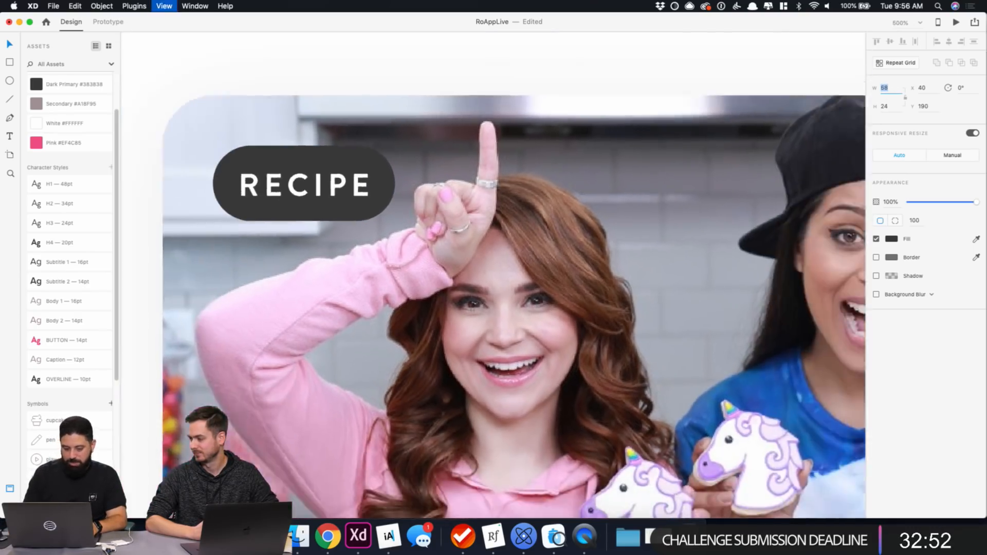
pyautogui.press('super+minus')
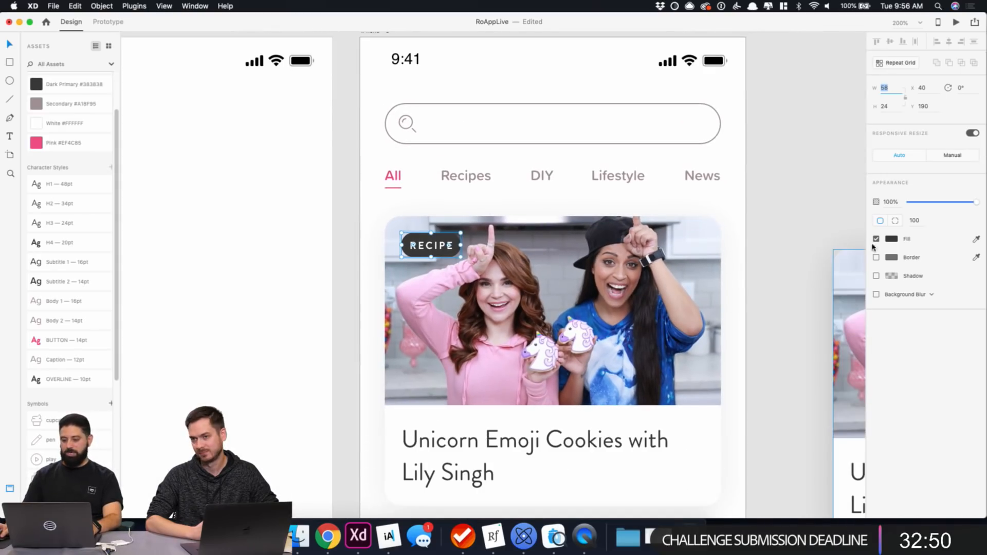
# Fill the narrowed label pill with the saved bright pink and deselect it.
pyautogui.click(892, 240)
pyautogui.click(785, 301)
pyautogui.click(761, 367)
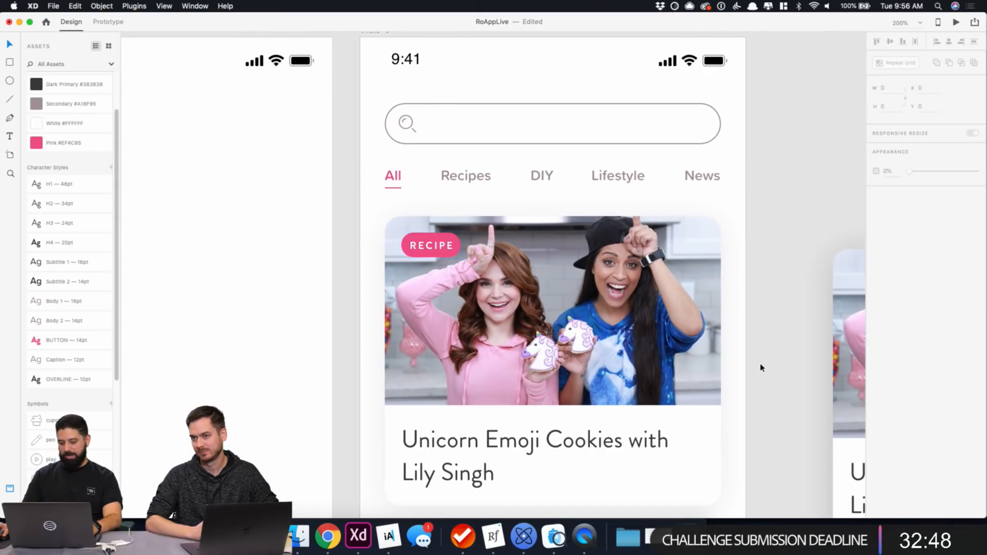
pyautogui.scroll(-2, 761, 368)
pyautogui.moveTo(769, 323); pyautogui.dragTo(655, 269)
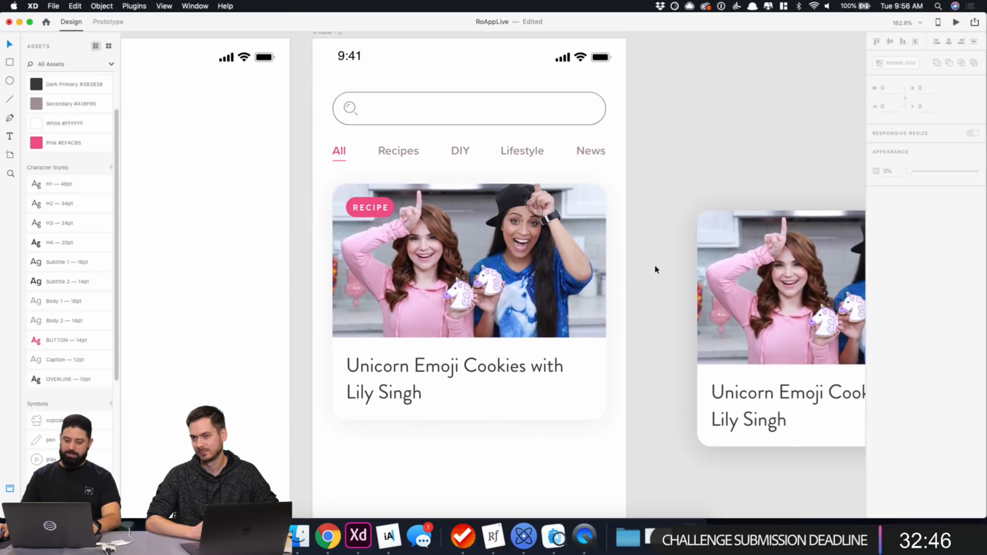
# Edit the OVERLINE character style, setting its letter spacing to 75.
pyautogui.click(375, 213)
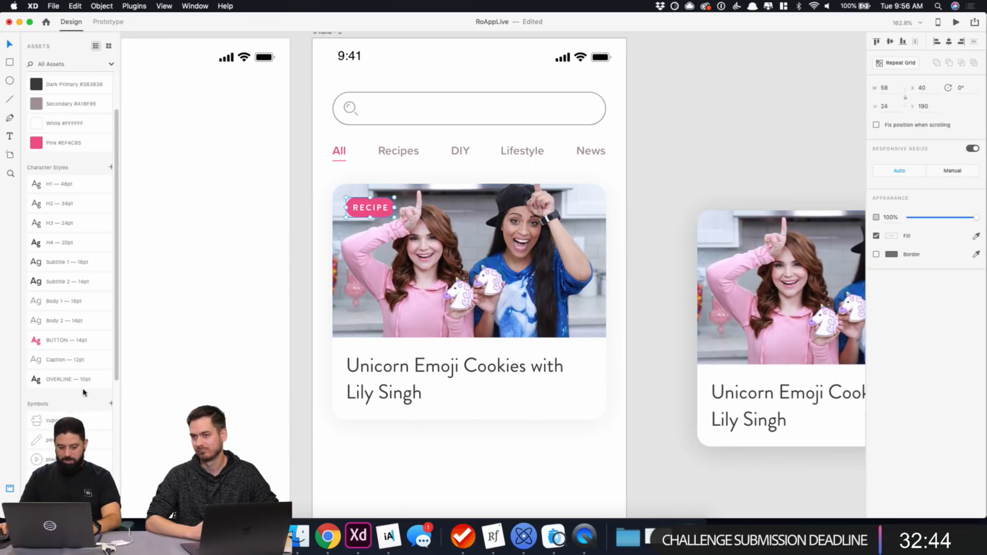
pyautogui.rightClick(63, 381)
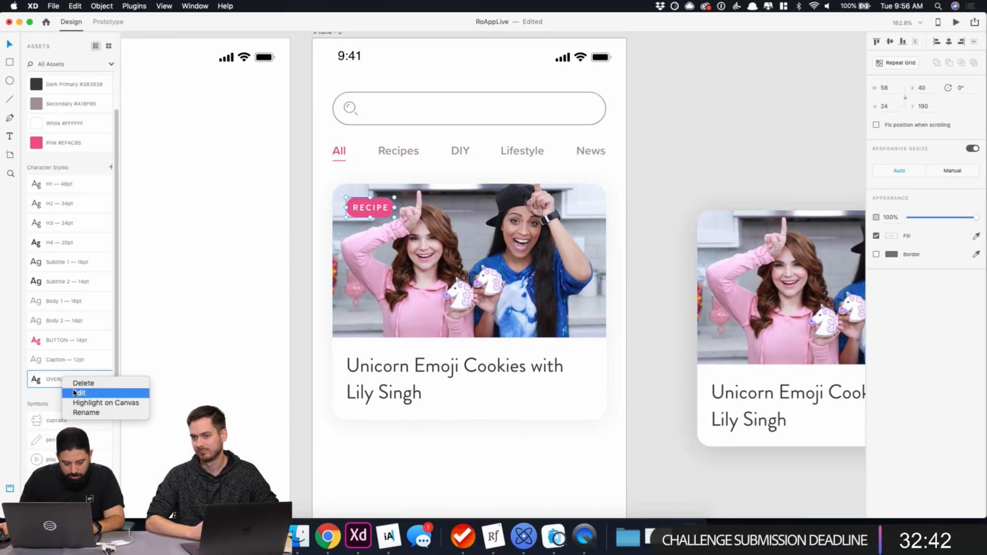
pyautogui.click(67, 391)
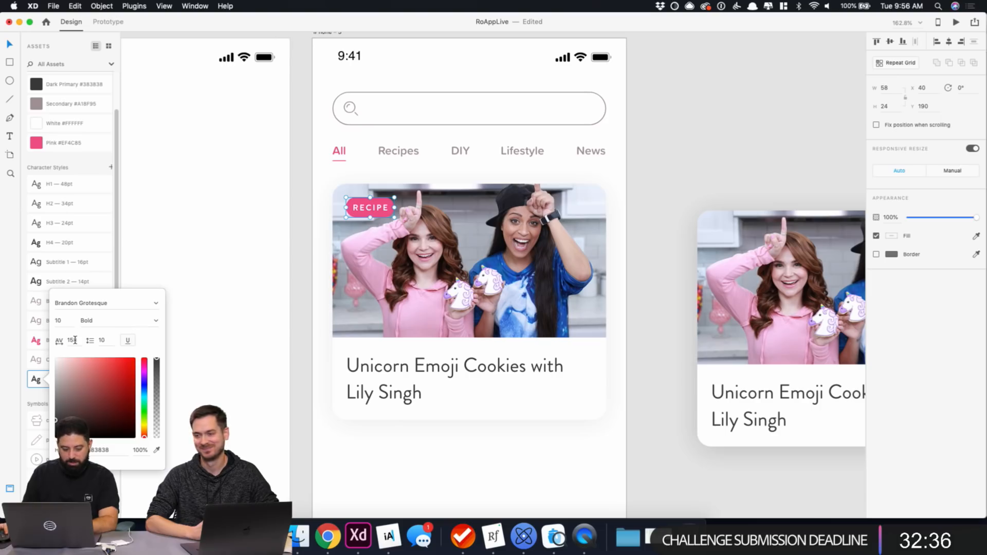
pyautogui.write('75')
pyautogui.press('Return')
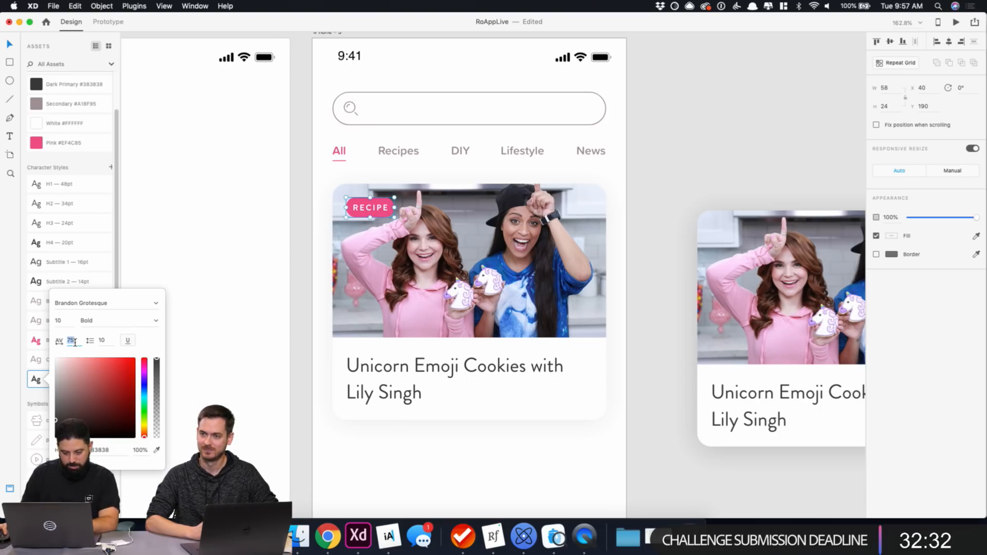
pyautogui.write('0')
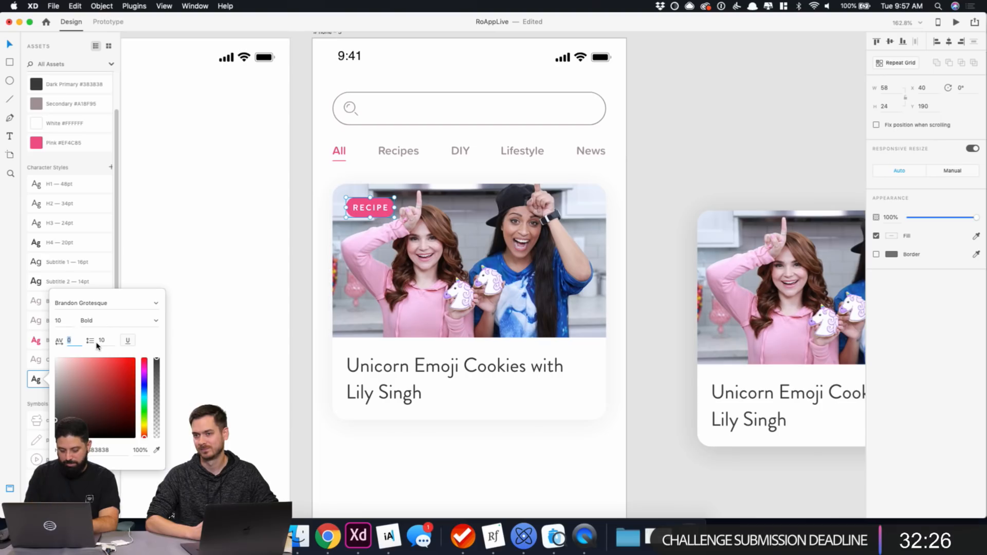
pyautogui.click(228, 269)
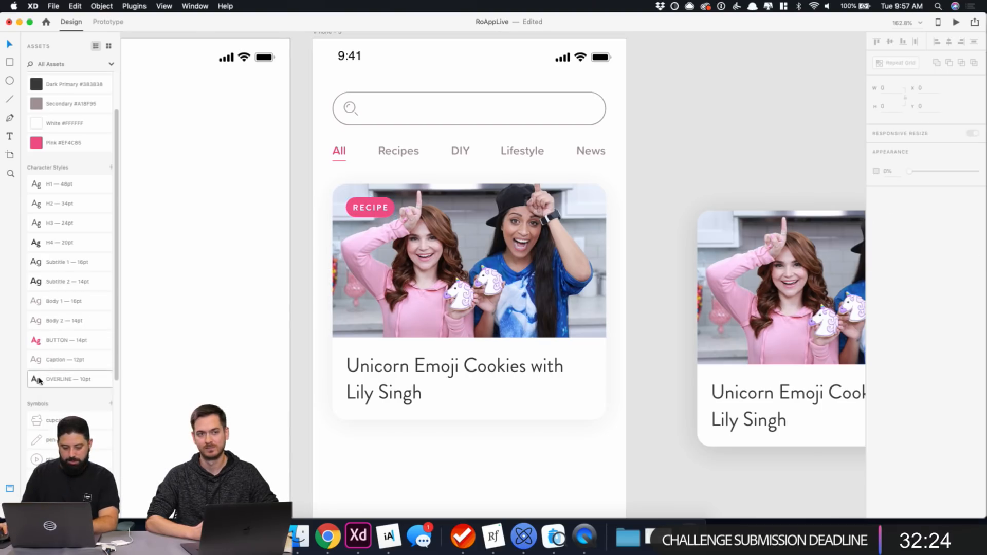
# Apply the OVERLINE character style to the RECIPE text and nudge it left to X 48.
pyautogui.click(374, 210)
pyautogui.doubleClick(381, 213)
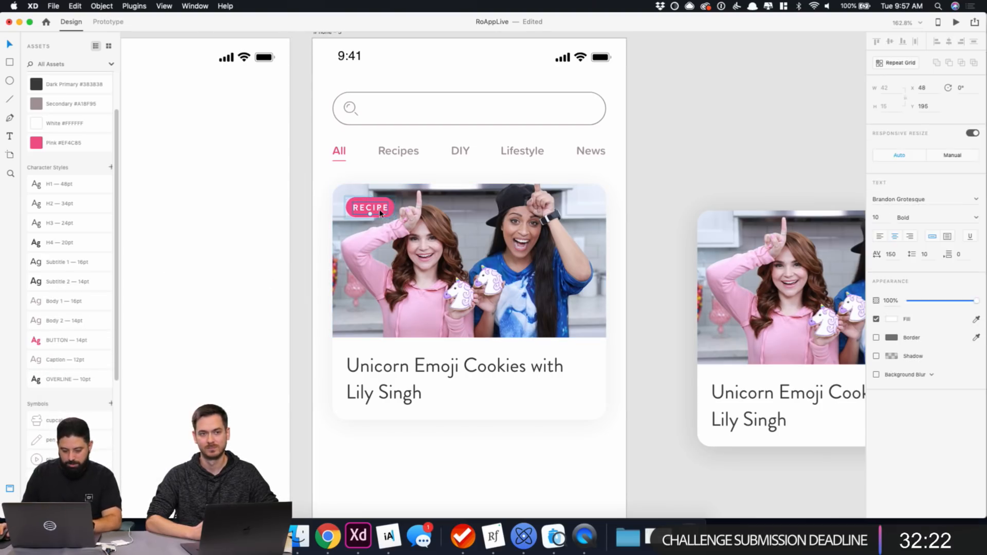
pyautogui.click(66, 379)
pyautogui.scroll(5, 284, 254)
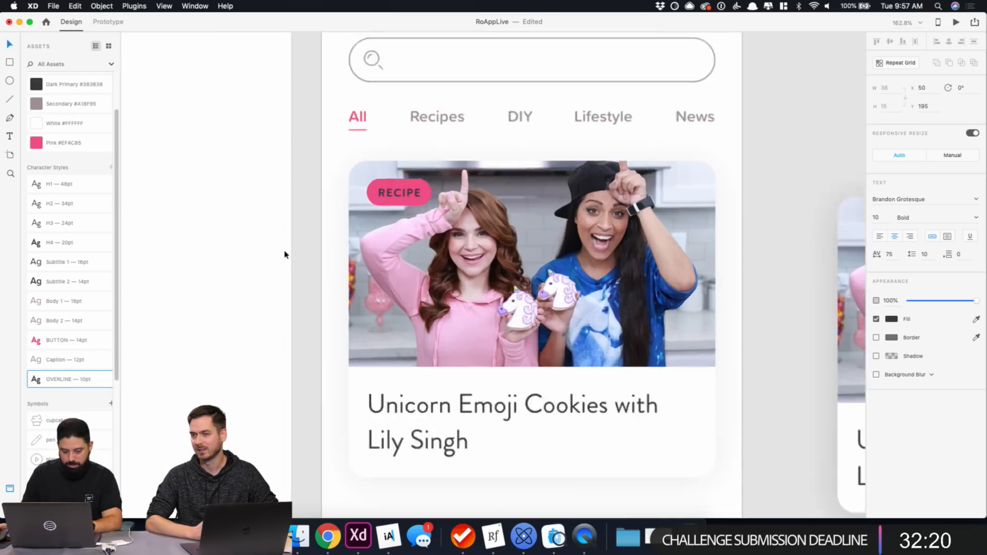
pyautogui.scroll(-1, 285, 255)
pyautogui.scroll(4, 769, 148)
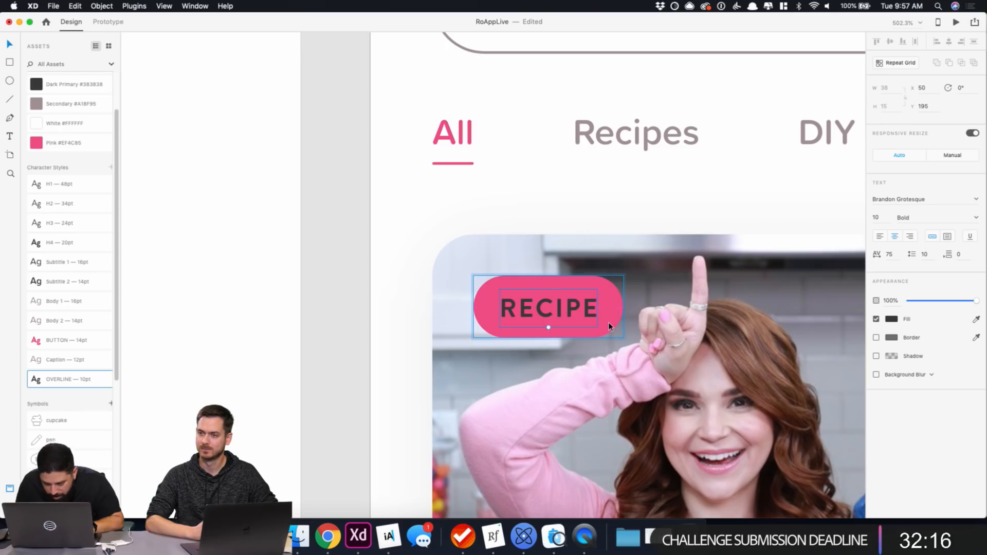
pyautogui.press('Left')
pyautogui.press('Left')
# Narrow the pink pill behind RECIPE so the padding is even on both sides of the text.
pyautogui.click(608, 322)
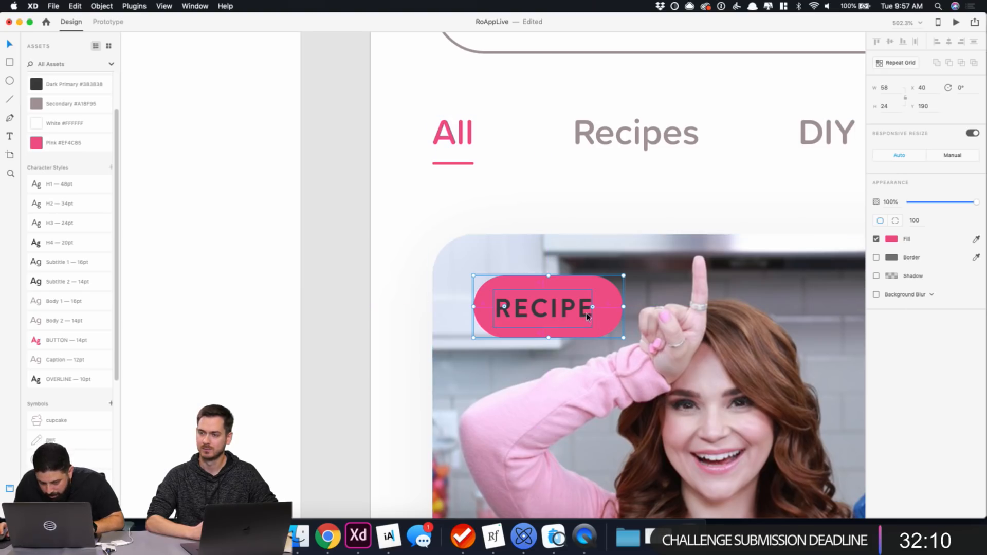
pyautogui.click(896, 87)
pyautogui.write('57')
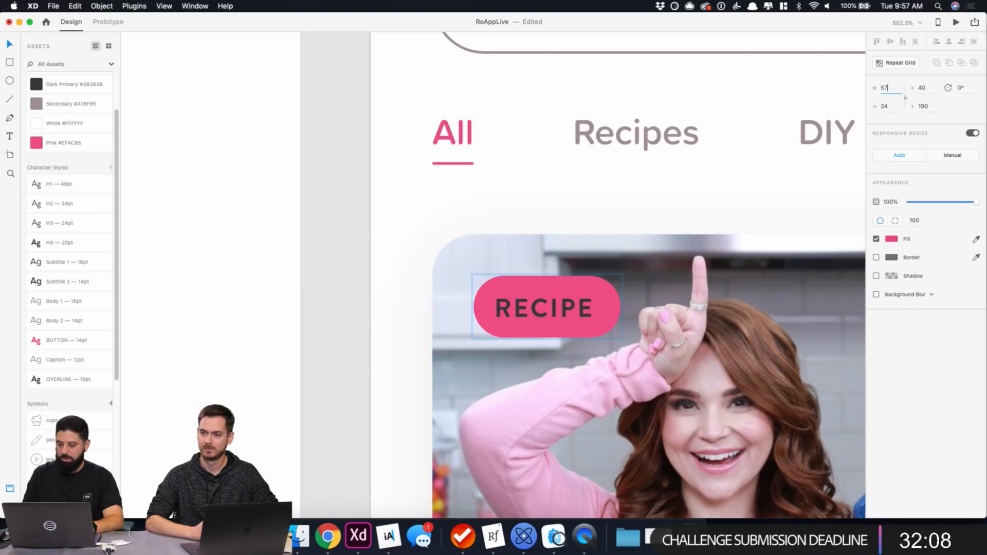
# Fill the RECIPE text with the saved white and clear the selection.
pyautogui.doubleClick(566, 314)
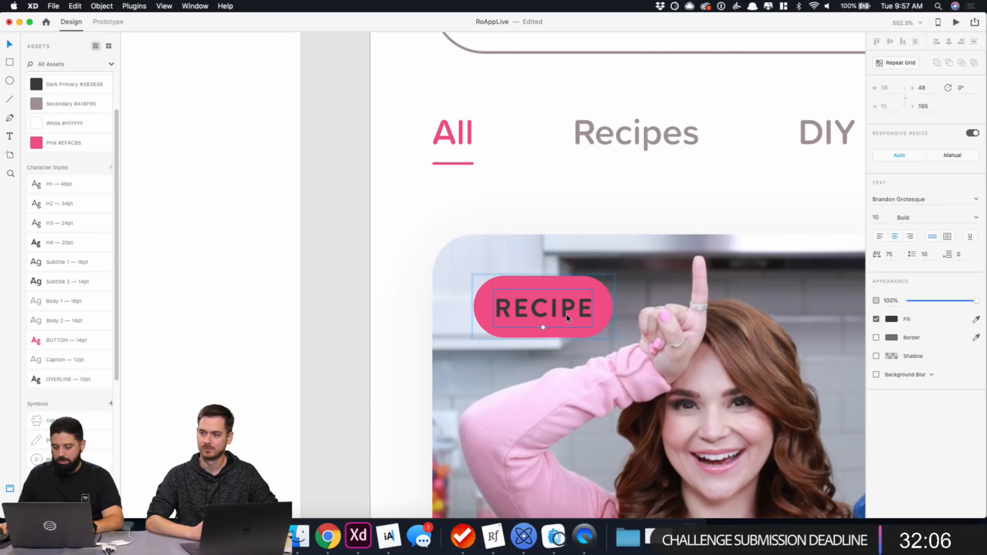
pyautogui.click(893, 326)
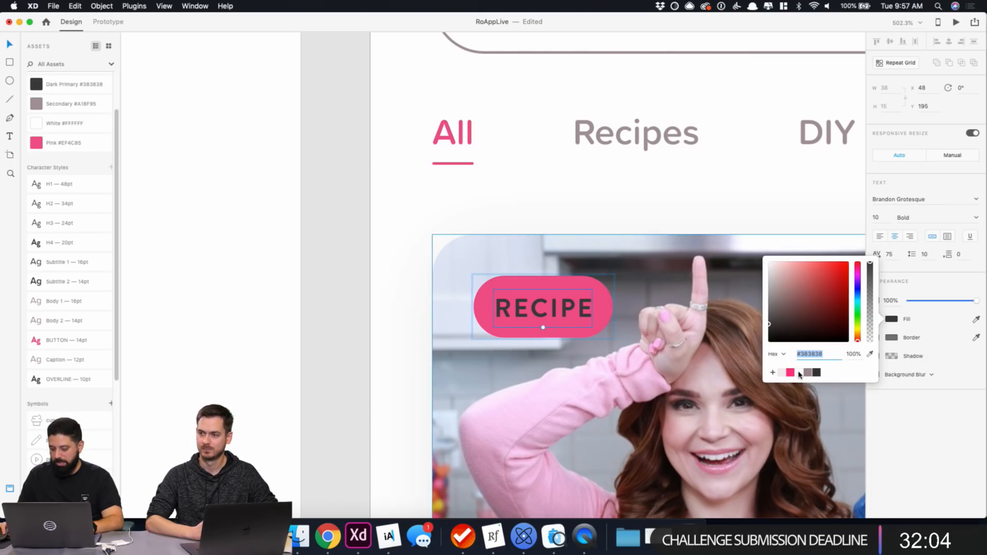
pyautogui.click(691, 400)
pyautogui.scroll(-5, 691, 400)
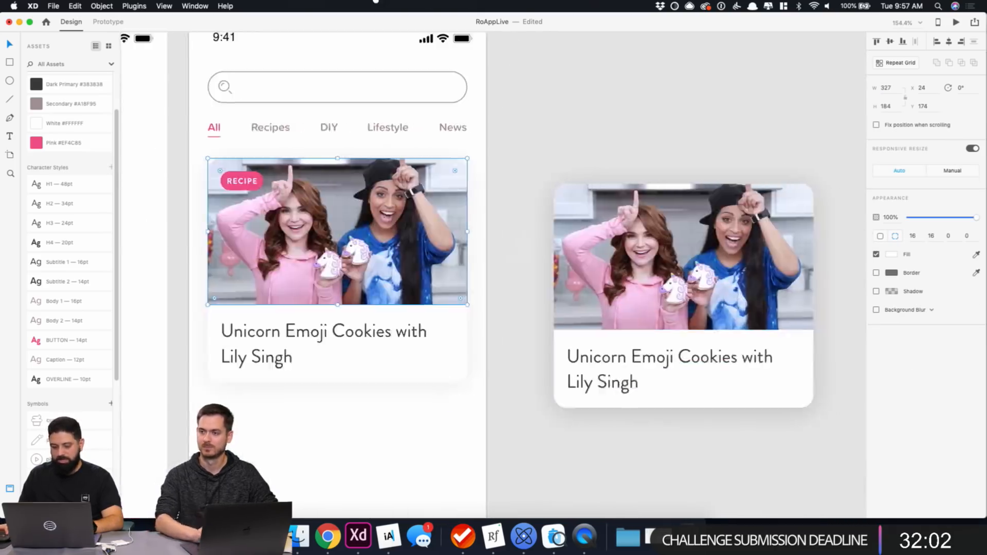
pyautogui.click(585, 63)
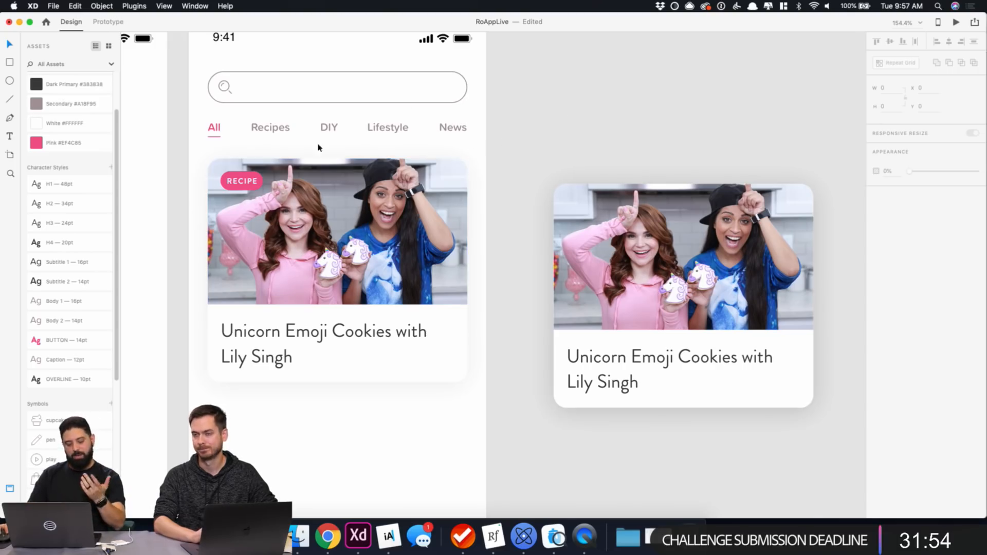
# Delete the spare copy of the article card beside the iPhone – 3 artboard.
pyautogui.click(612, 241)
pyautogui.press('Delete')
pyautogui.scroll(-5, 592, 235)
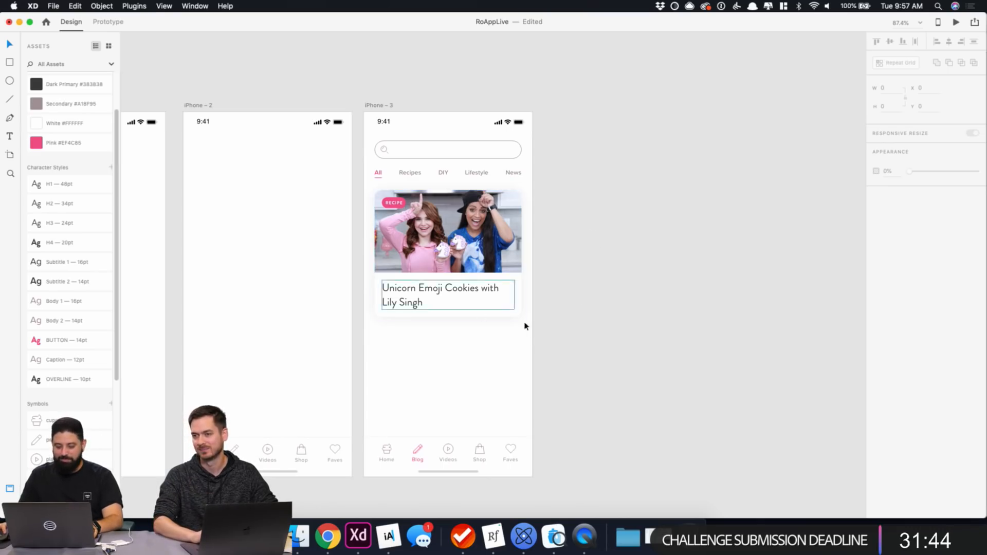
# Turn the article card with its RECIPE label into a vertical repeat grid that extends below the iPhone – 3 artboard.
pyautogui.moveTo(578, 342); pyautogui.dragTo(366, 195)
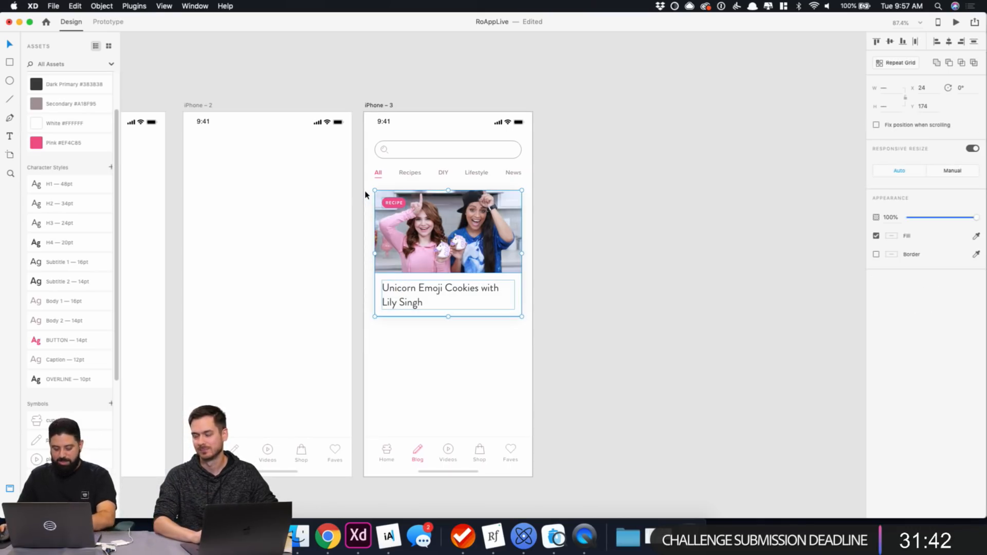
pyautogui.click(899, 66)
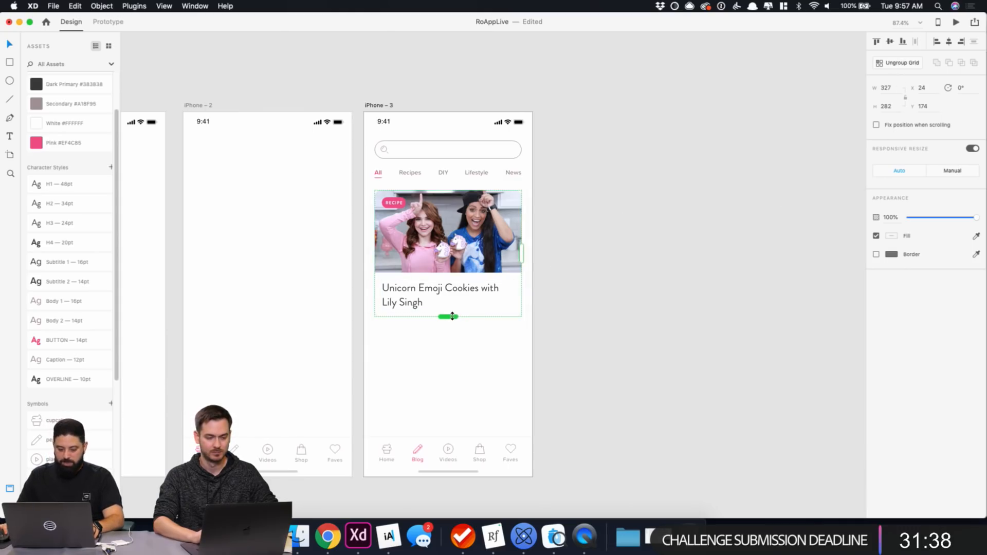
pyautogui.moveTo(452, 316); pyautogui.dragTo(448, 499)
pyautogui.scroll(-10, 447, 399)
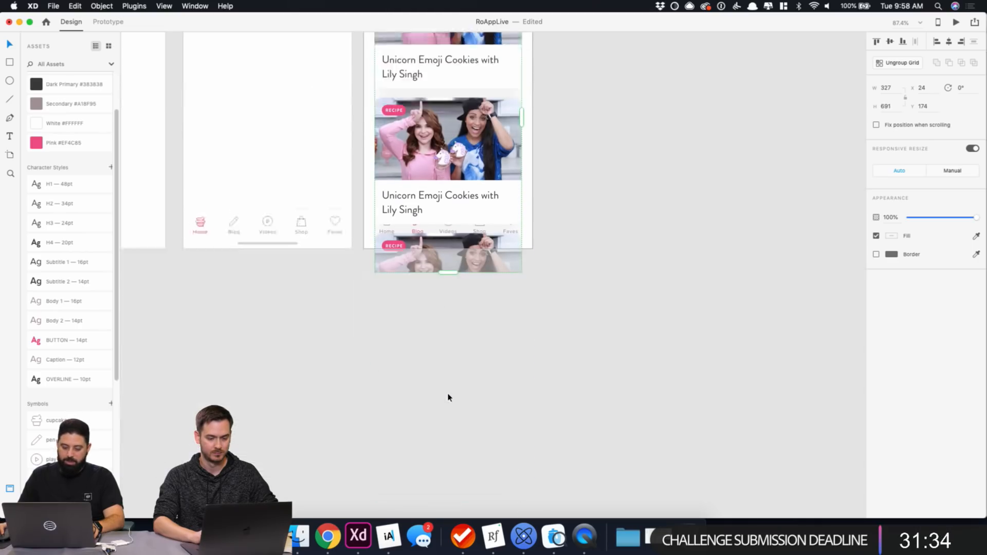
pyautogui.moveTo(449, 166); pyautogui.dragTo(449, 391)
pyautogui.scroll(5, 655, 191)
# Try ungrouping the repeat grid into separate article cards, and undo the ungrouping.
pyautogui.press('super+shift+g')
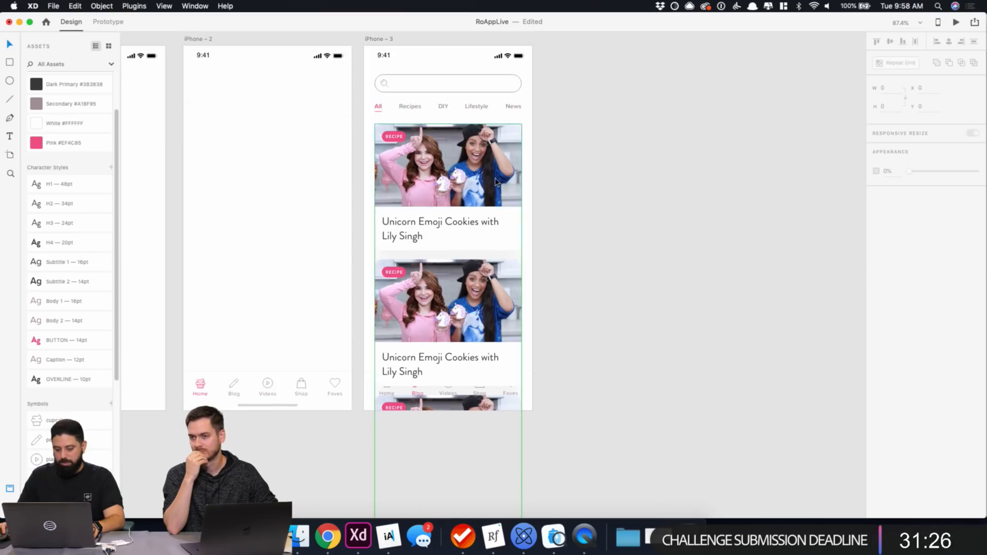
pyautogui.click(710, 171)
pyautogui.click(464, 218)
pyautogui.click(448, 282)
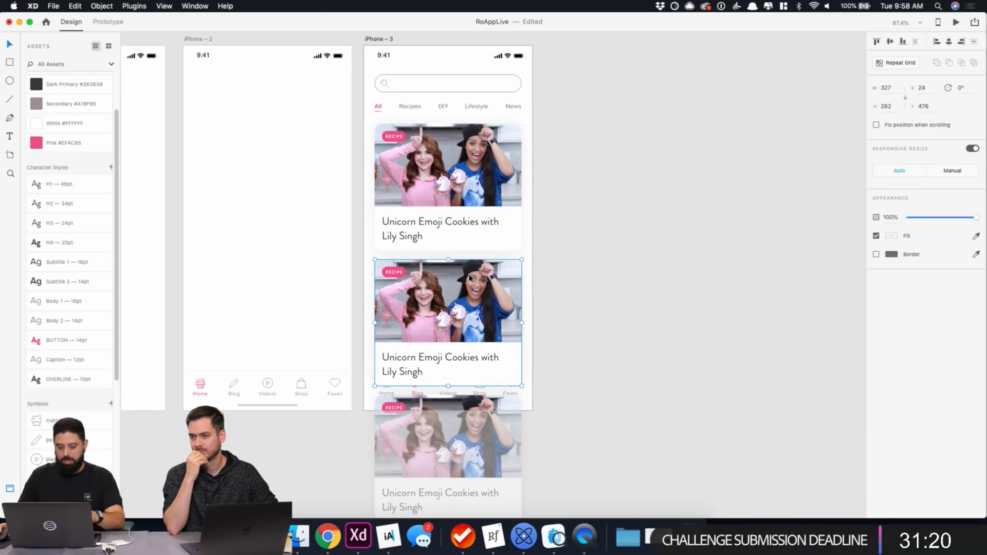
pyautogui.click(596, 237)
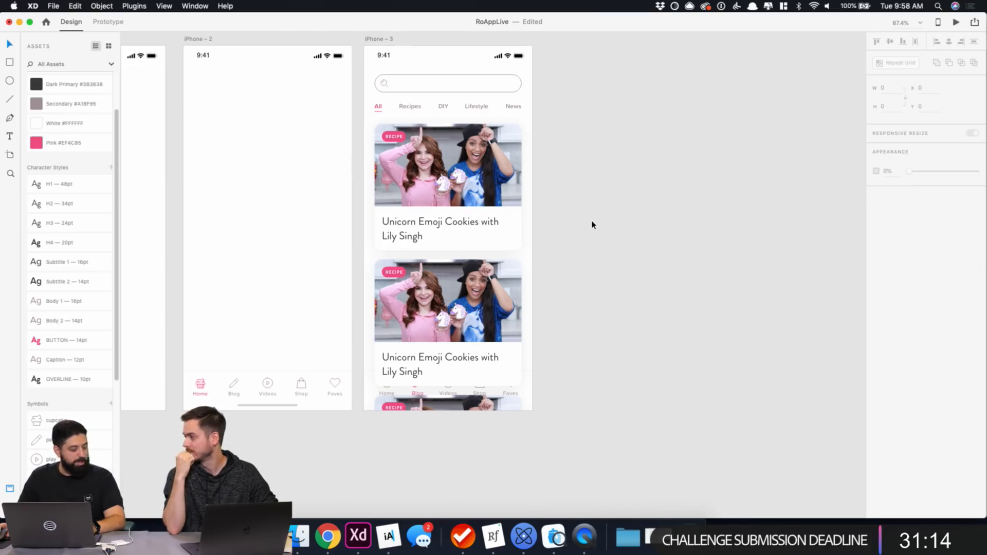
pyautogui.press('super+z')
pyautogui.click(574, 112)
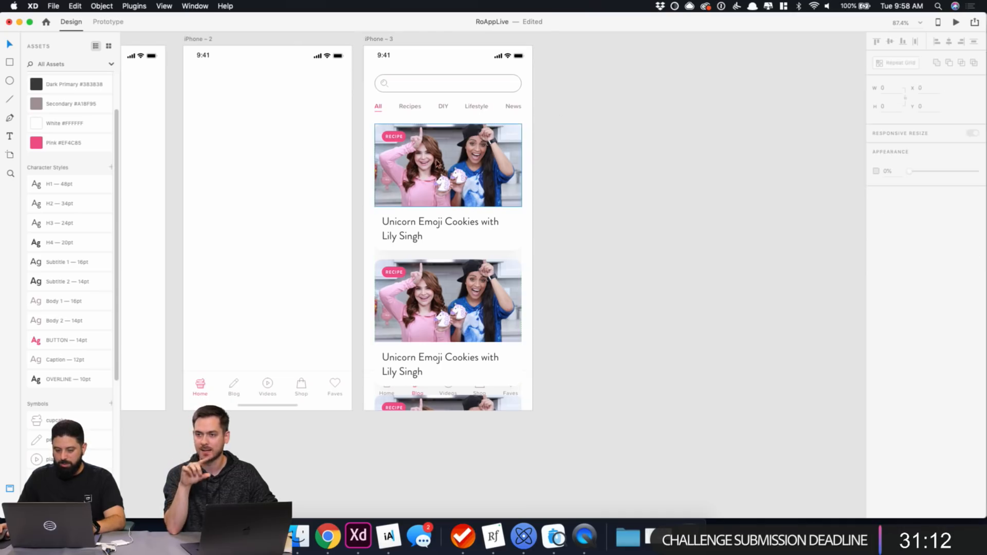
# Select the photo in the first article card, switch to Finder and open the Unsorted folder inside Pansino App.
pyautogui.doubleClick(428, 166)
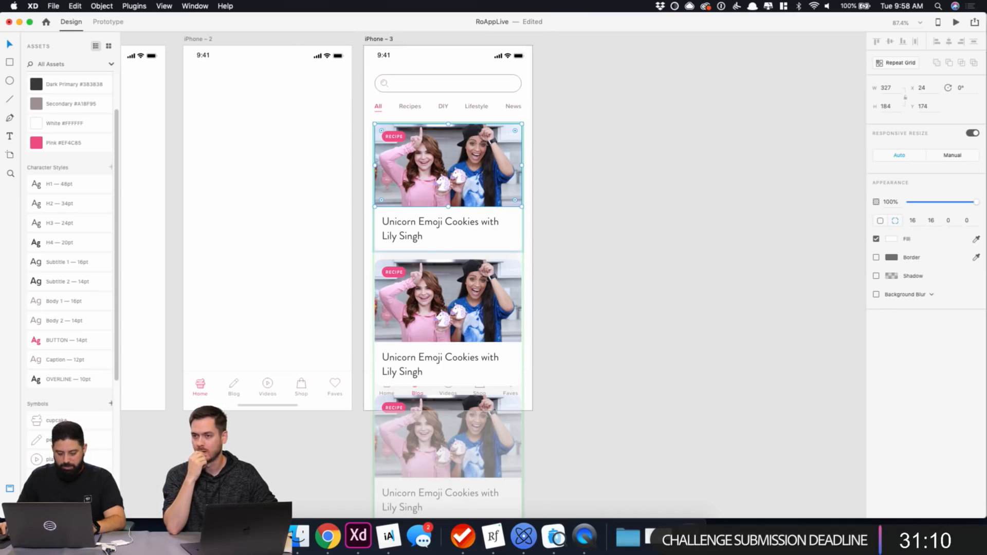
pyautogui.click(299, 537)
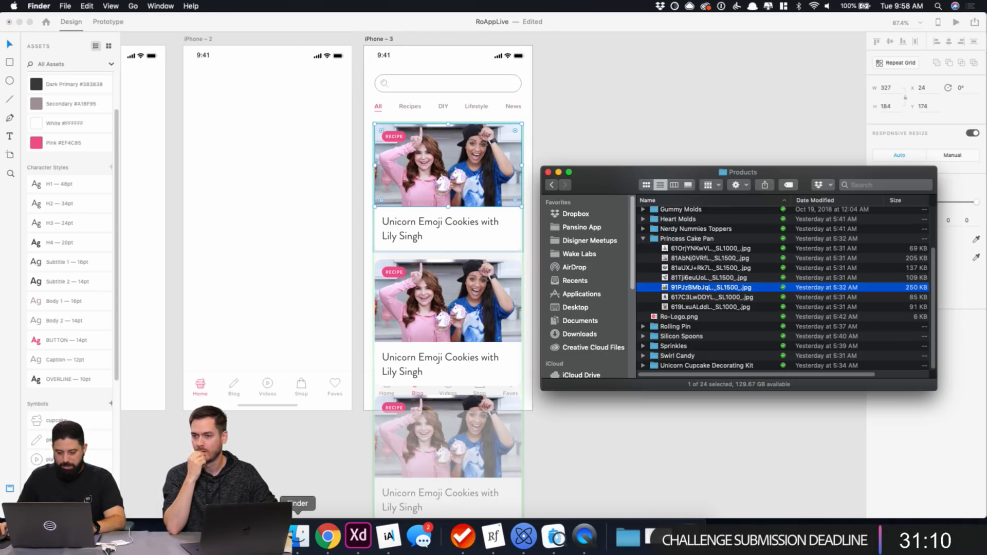
pyautogui.click(643, 238)
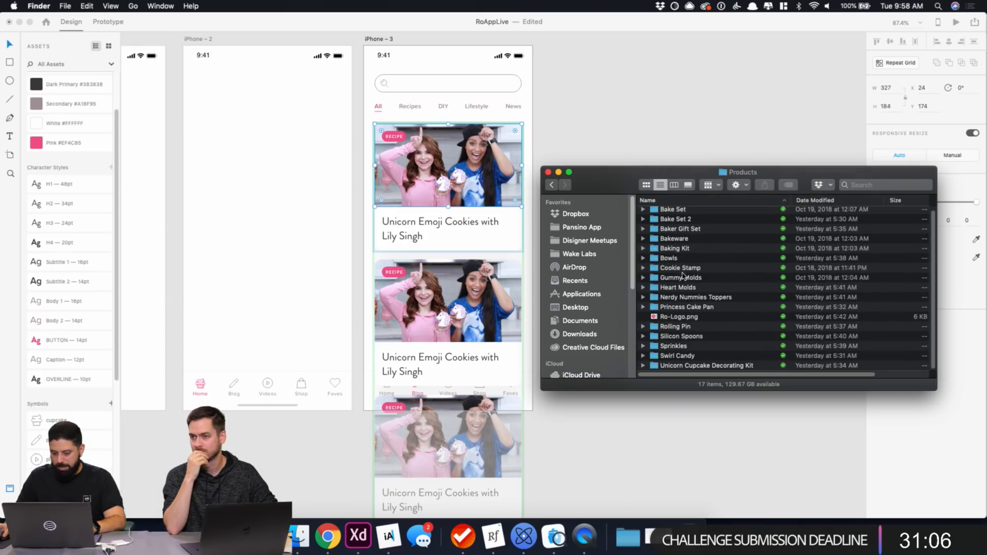
pyautogui.scroll(1, 683, 278)
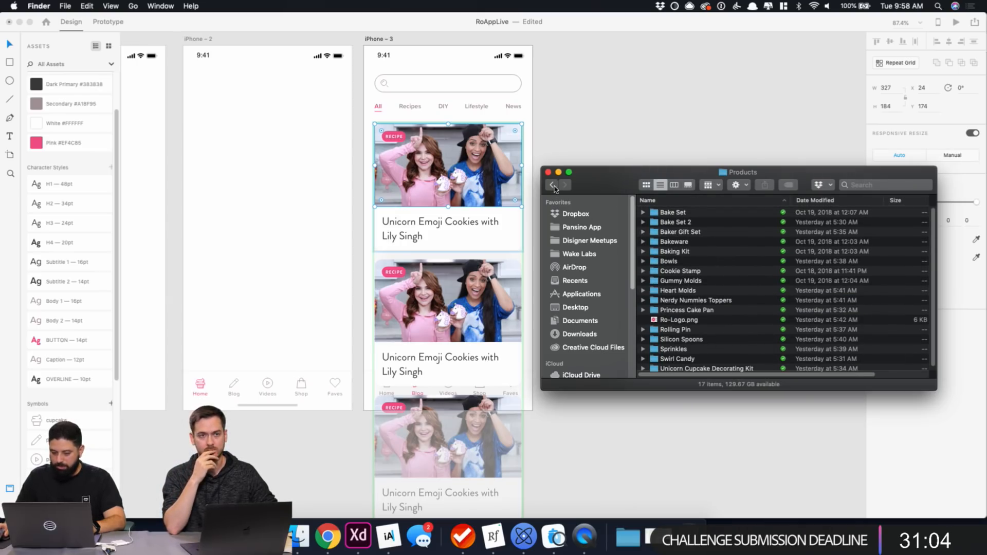
pyautogui.press('super+bracketleft')
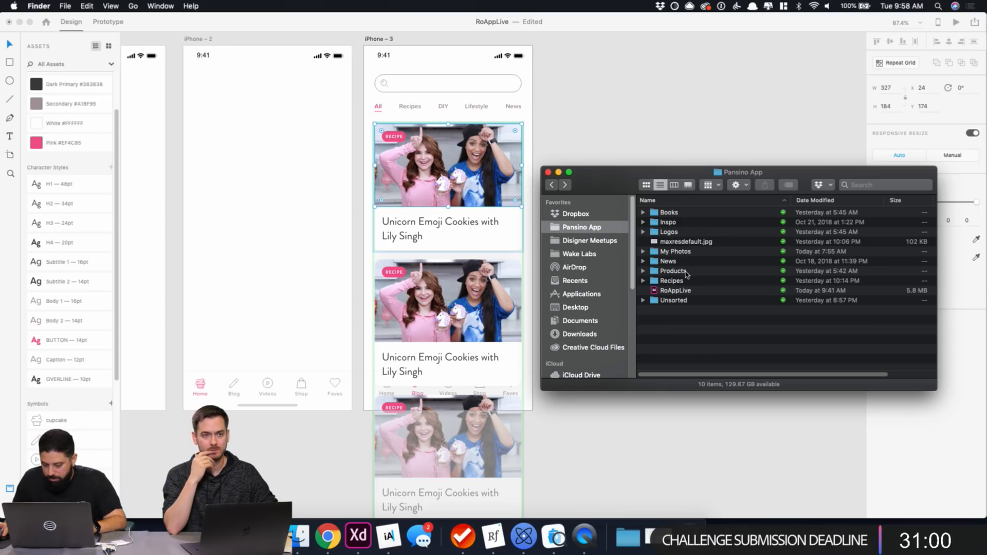
pyautogui.doubleClick(682, 300)
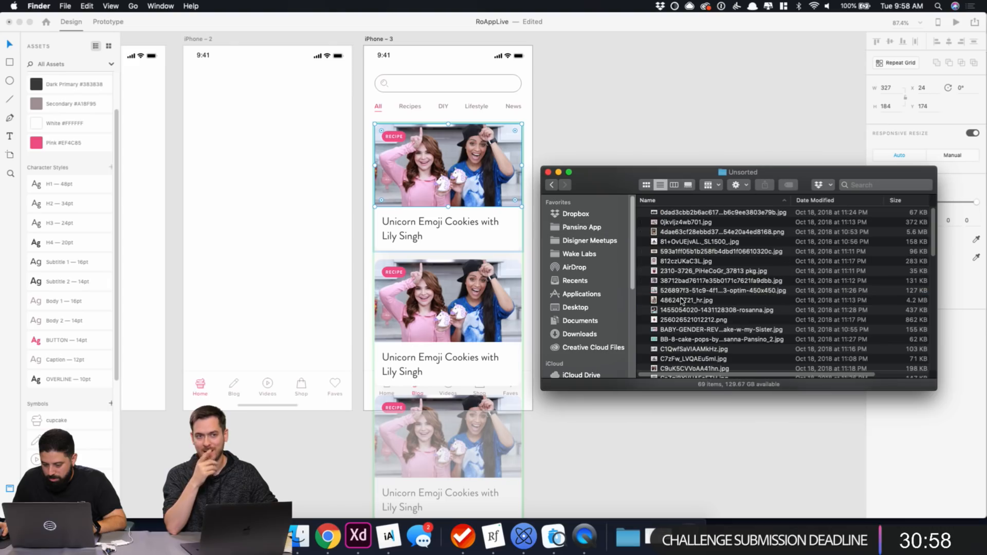
# Preview the photos in the Unsorted folder one after another, from the first image through BABY-GENDER-REVEAL-Gender-Reveal-Cake-w-my-Sister.jpg.
pyautogui.click(688, 211)
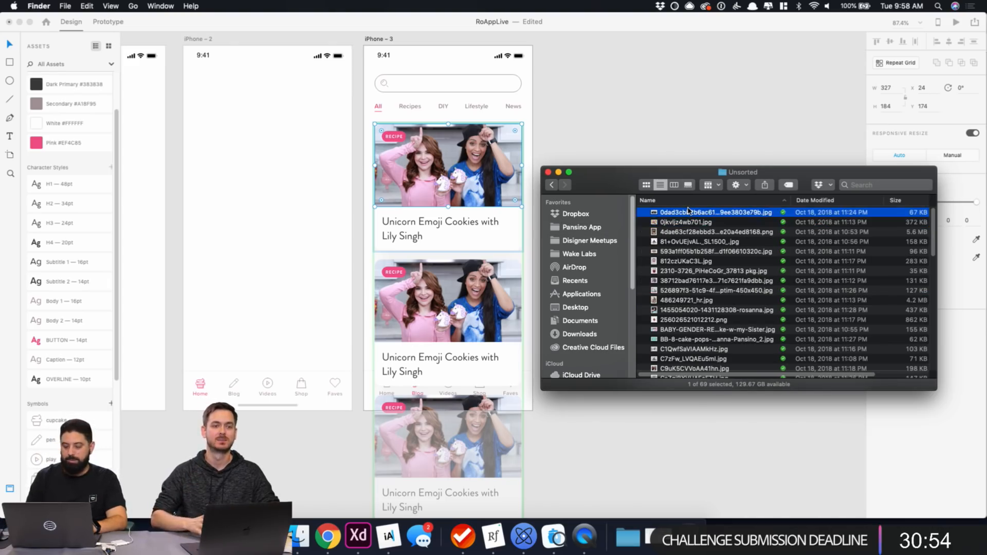
pyautogui.press('space')
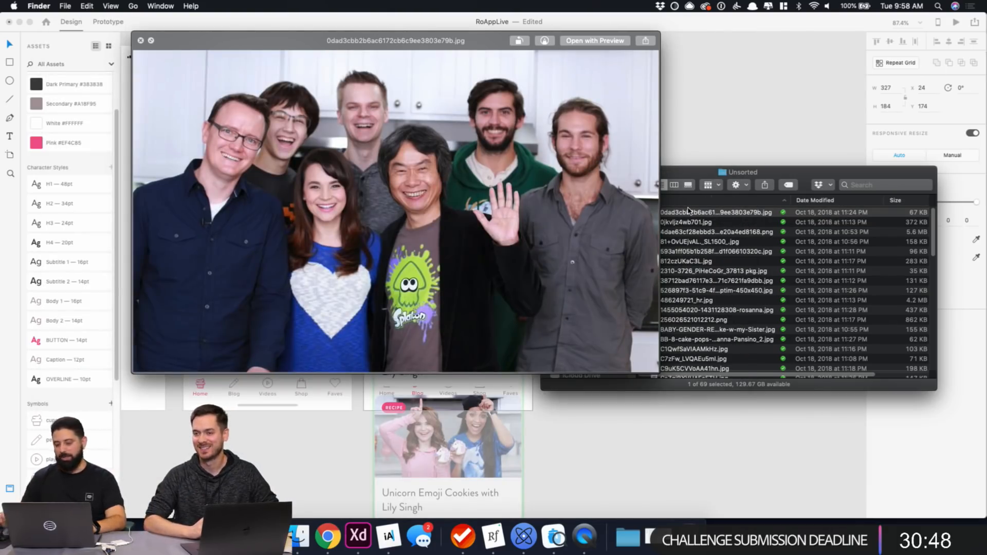
pyautogui.press('Down')
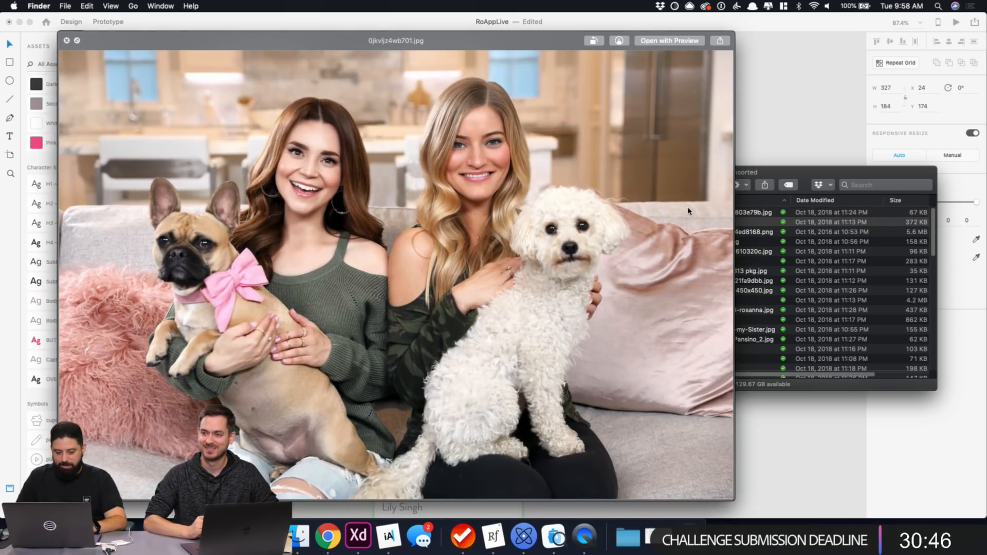
pyautogui.press('Down')
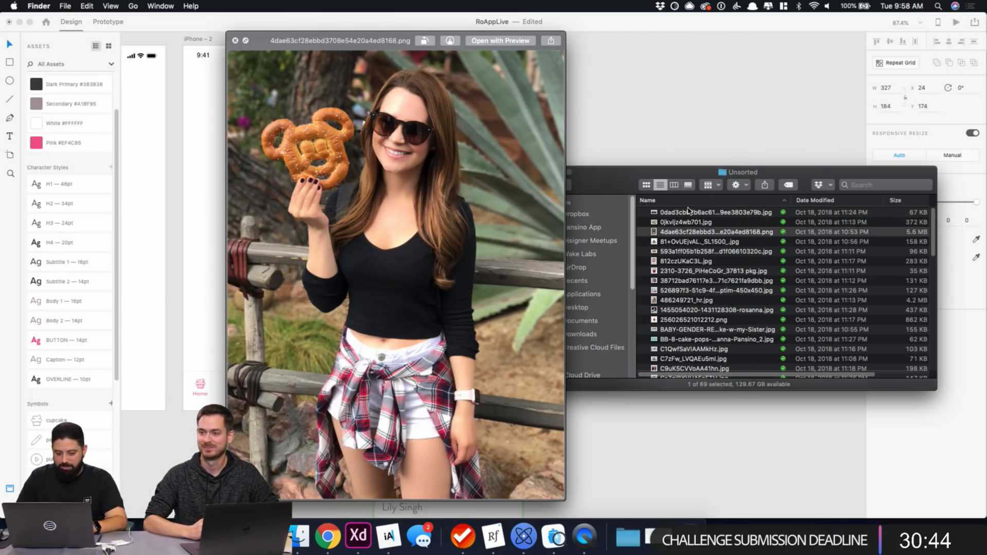
pyautogui.press('Down')
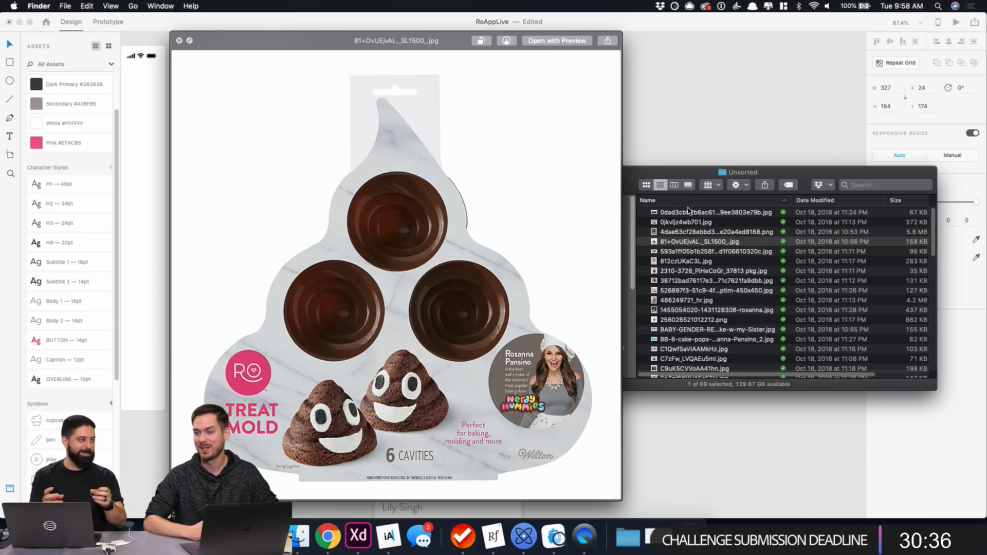
pyautogui.press('Down')
pyautogui.press('Down')
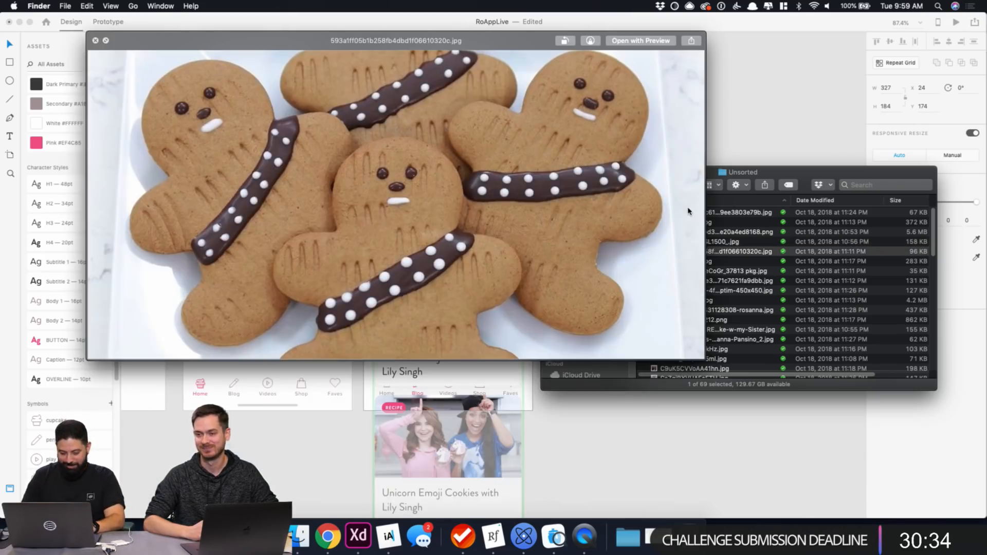
pyautogui.press('Down')
pyautogui.press('Down')
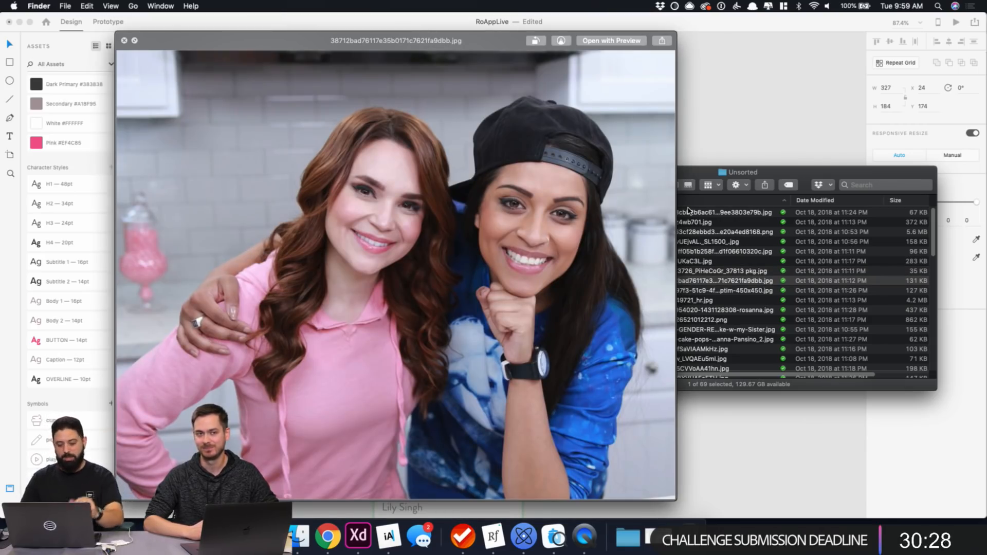
pyautogui.press('Down')
pyautogui.press('Down')
pyautogui.press('Down')
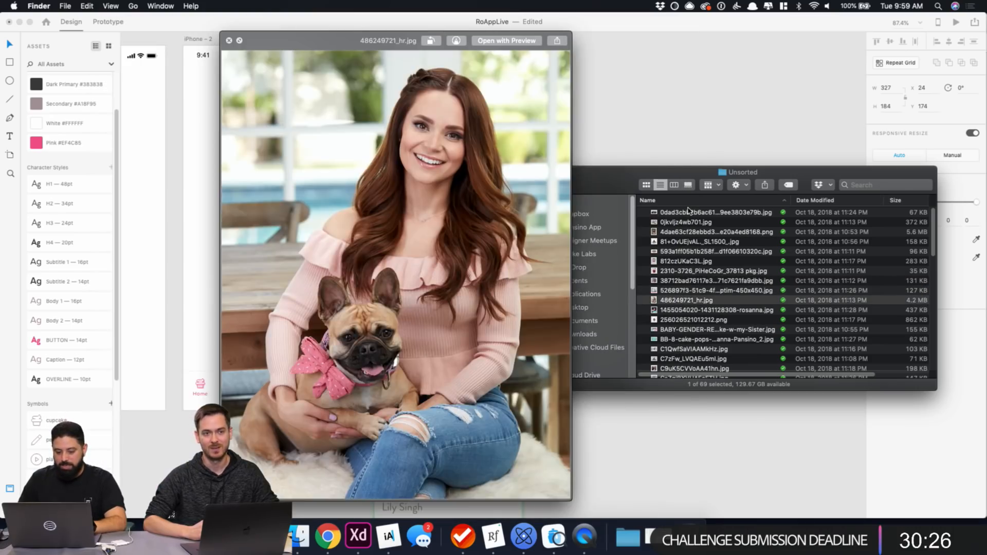
pyautogui.press('Down')
pyautogui.press('Down')
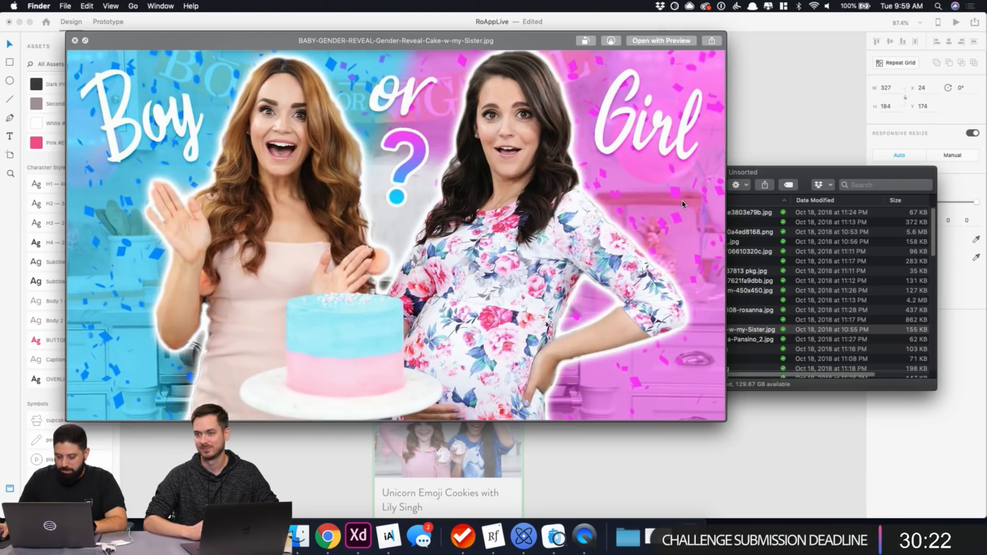
# Place the BABY-GENDER-REVEAL image from Finder into the photo area of the second article card and return to XD.
pyautogui.press('space')
pyautogui.moveTo(710, 331); pyautogui.dragTo(455, 299)
pyautogui.click(601, 106)
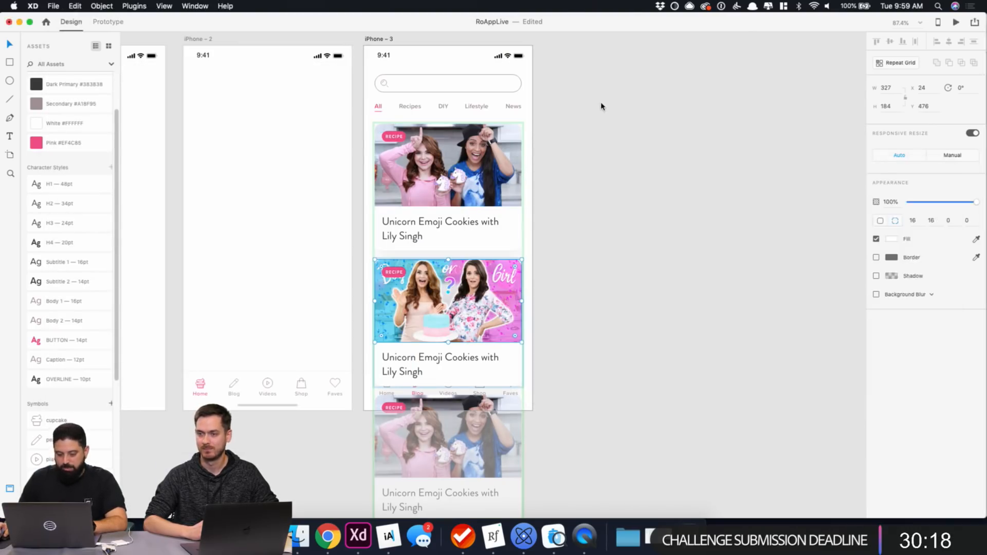
# Change the RECIPE label on the second article card to LIFESTYLE.
pyautogui.scroll(3, 513, 328)
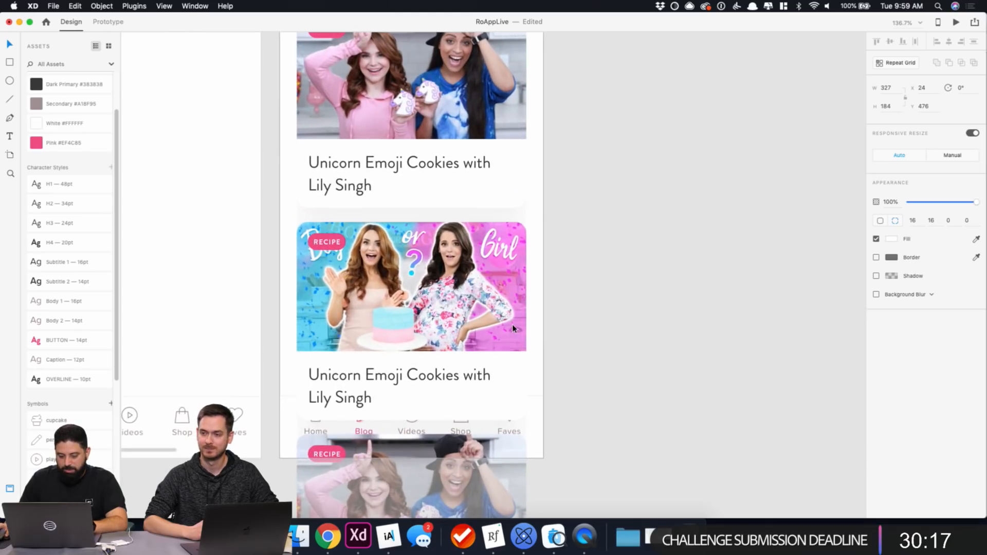
pyautogui.click(332, 247)
pyautogui.doubleClick(332, 245)
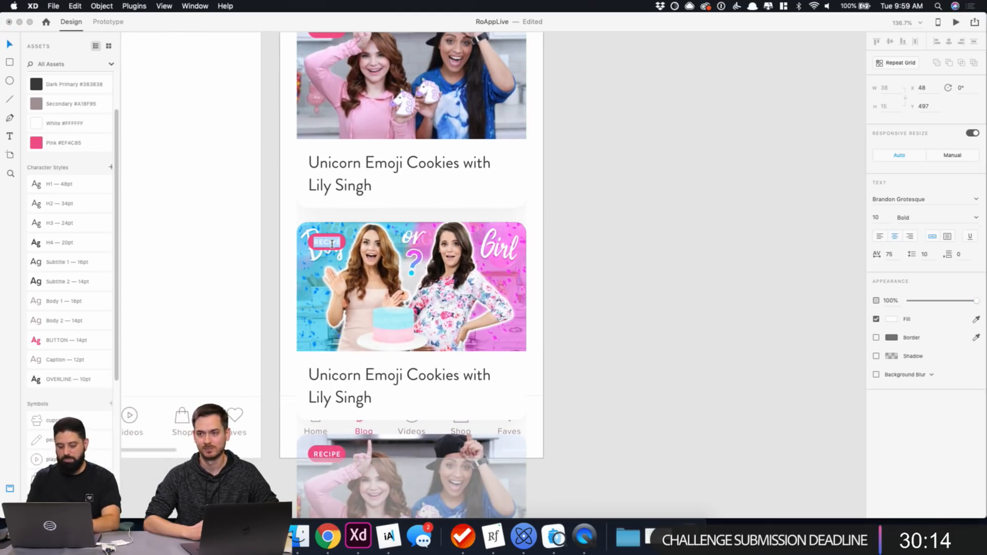
pyautogui.write('L')
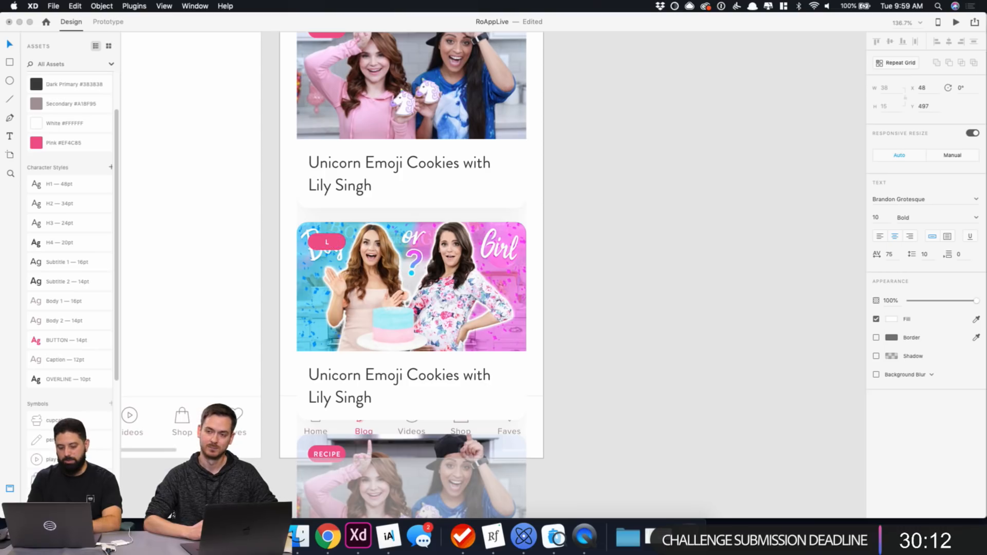
pyautogui.write('IFESR')
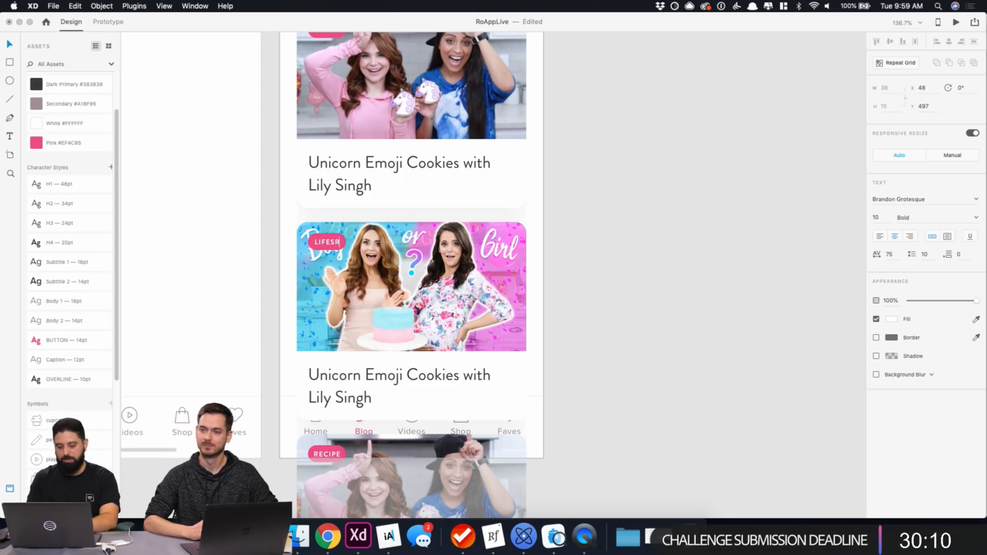
pyautogui.press('BackSpace')
pyautogui.write('TYLE')
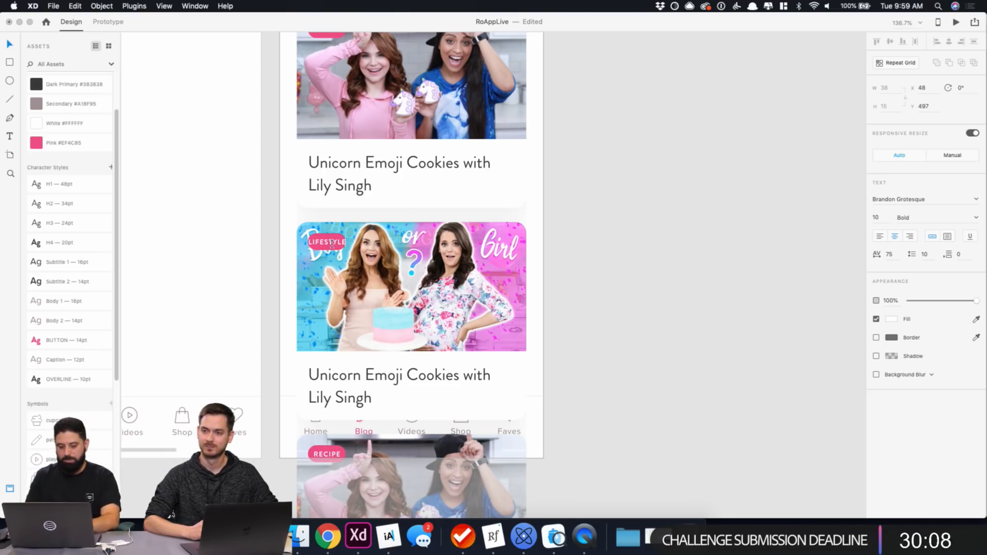
# Add 8 to the LIFESTYLE text's X position, placing it at X 48.
pyautogui.scroll(10, 286, 324)
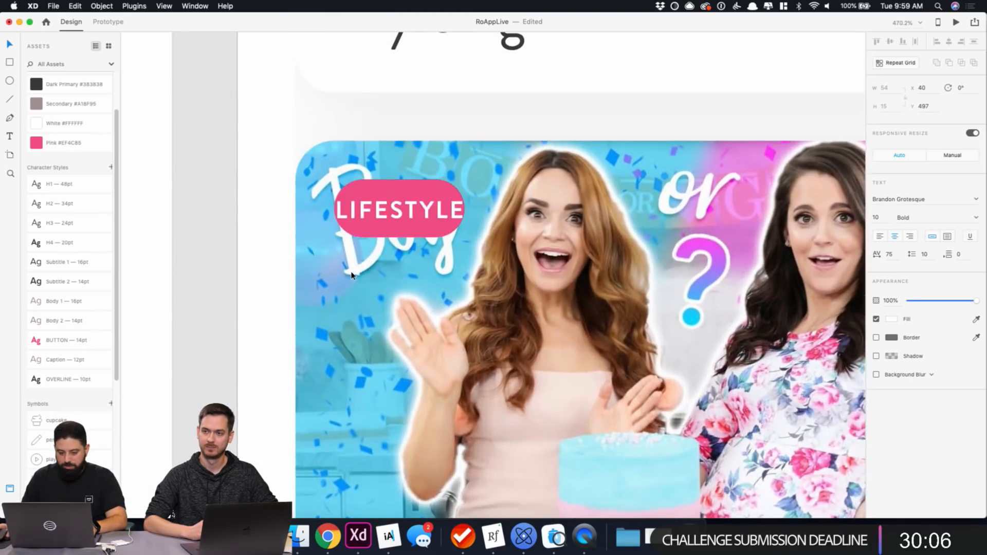
pyautogui.scroll(6, 428, 171)
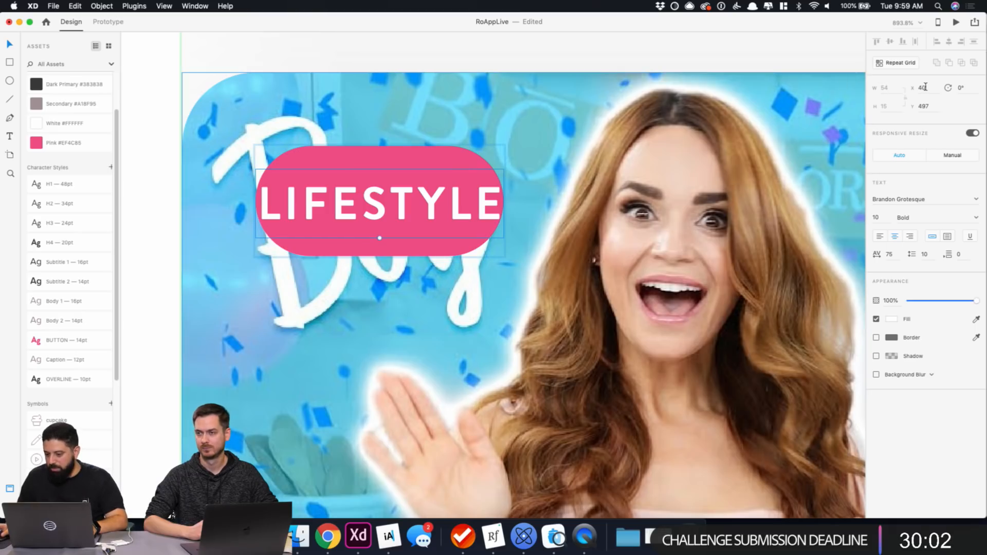
pyautogui.press('Right')
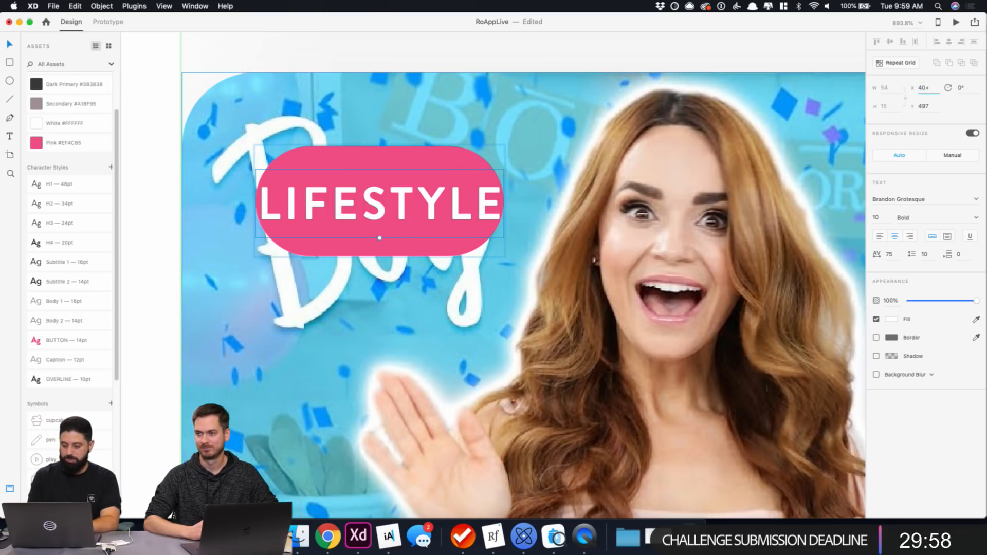
pyautogui.write('+8')
pyautogui.press('Return')
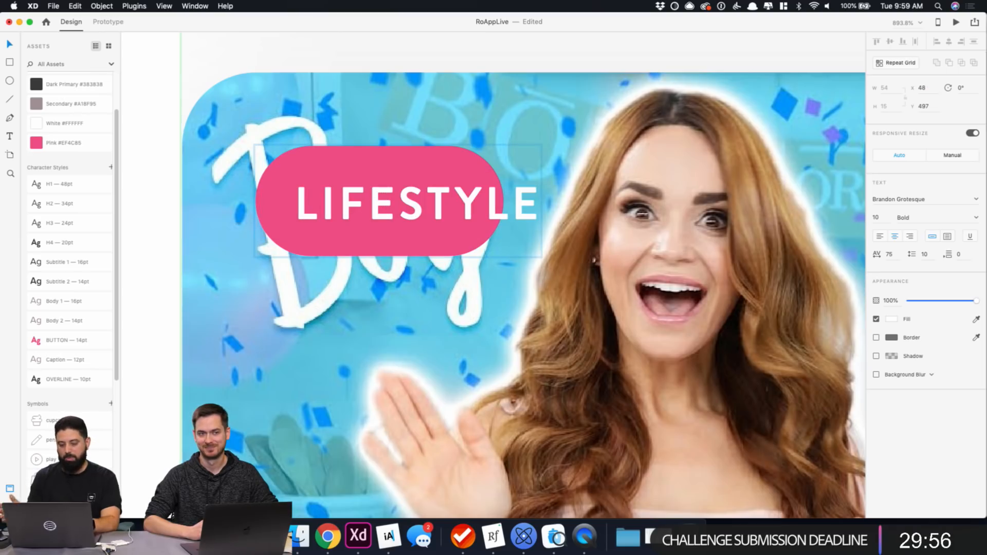
# Try adding 16 to the X position of the pink pill behind the LIFESTYLE text, and undo the move.
pyautogui.click(403, 157)
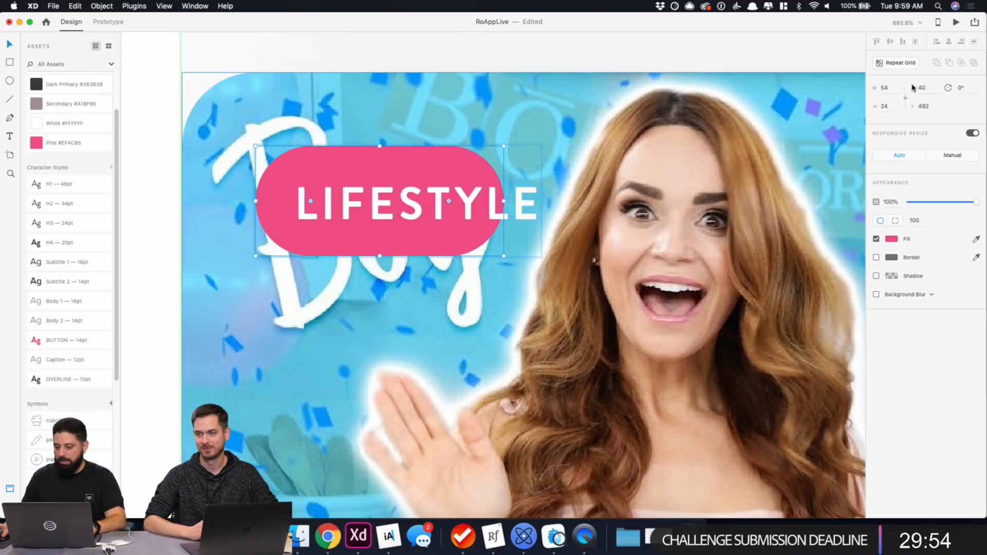
pyautogui.click(931, 87)
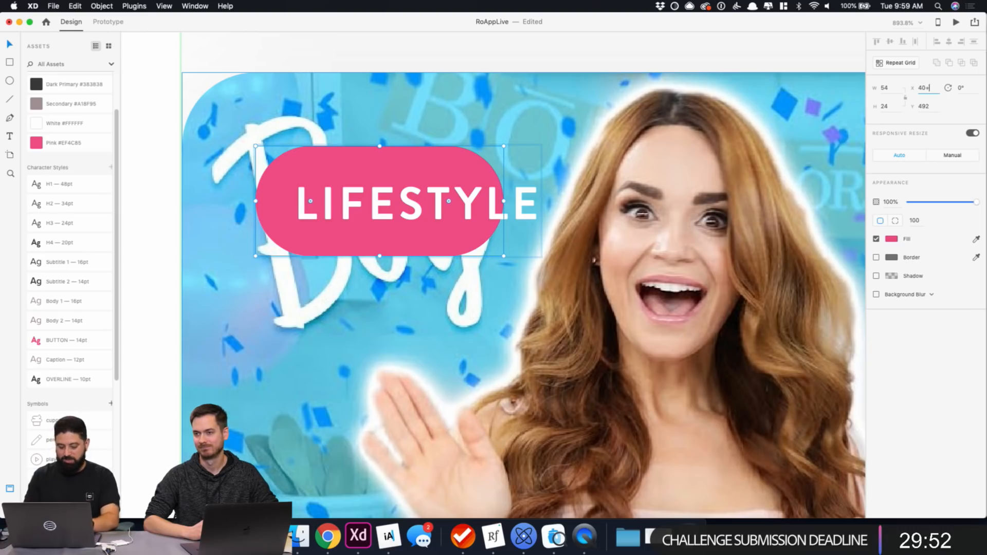
pyautogui.write('+16')
pyautogui.press('Return')
pyautogui.press('super+z')
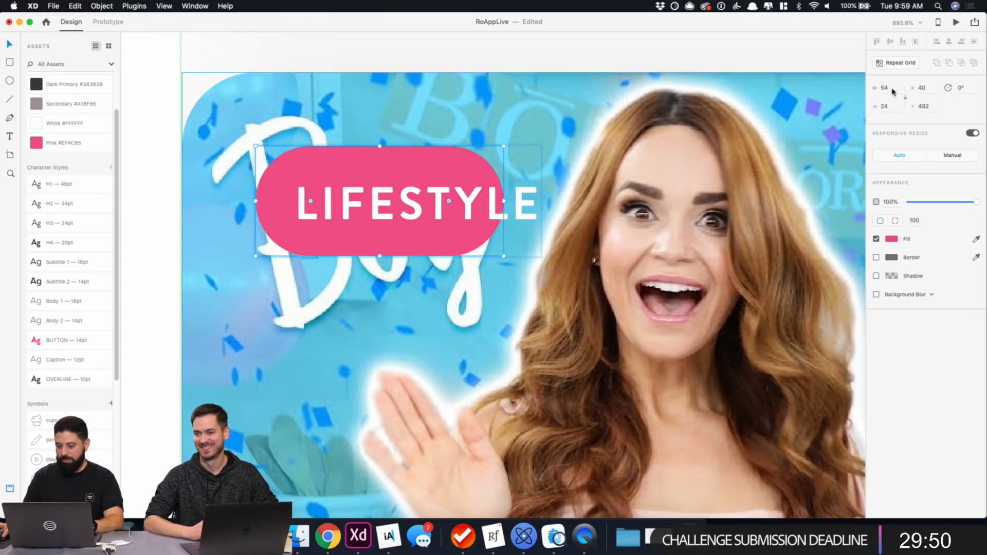
# Widen the pink pill behind the LIFESTYLE text by adding 16 to its width of 54.
pyautogui.click(893, 87)
pyautogui.write('+')
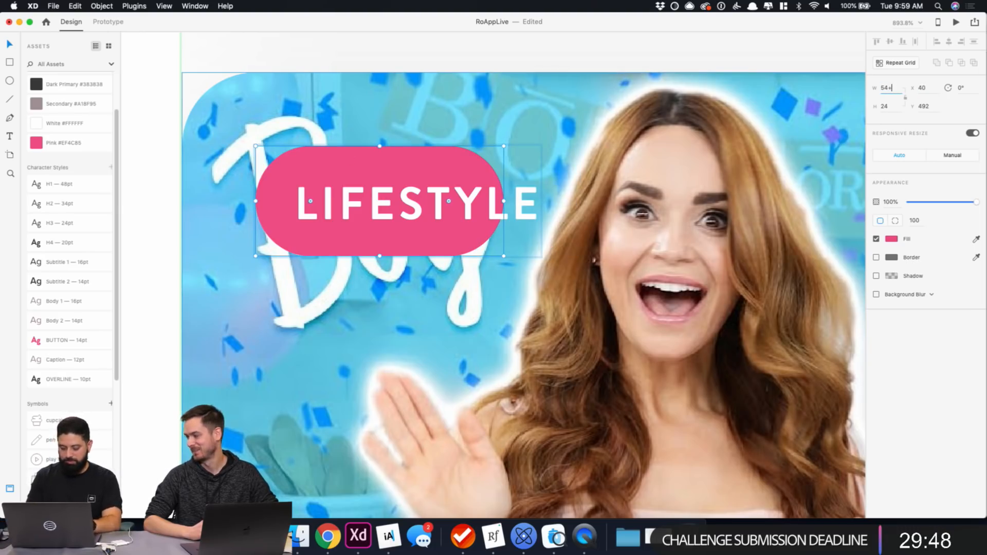
pyautogui.write('16')
pyautogui.press('Return')
pyautogui.click(682, 49)
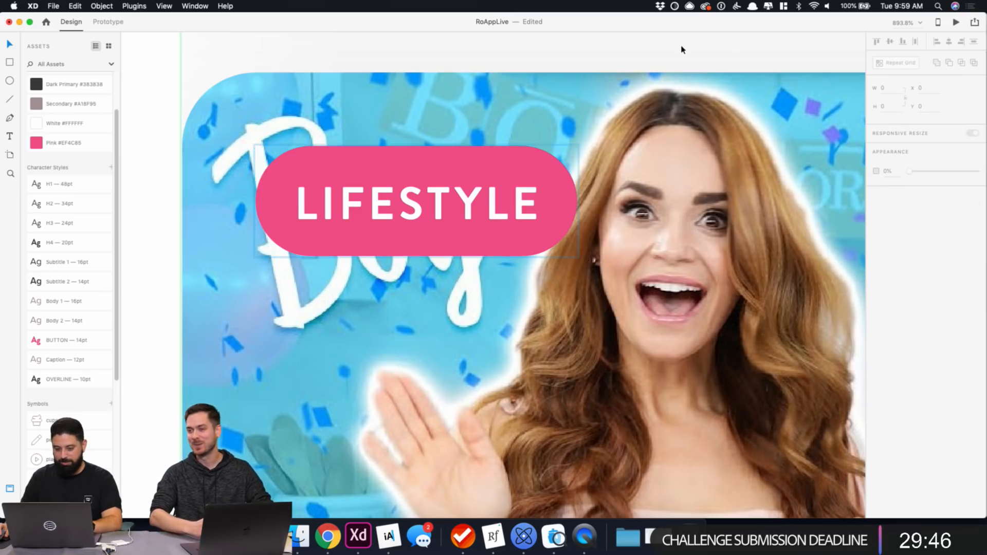
# Bring the iPhone – 3 navigation bar forward so it sits in front of the article card grid.
pyautogui.scroll(-5, 172, 123)
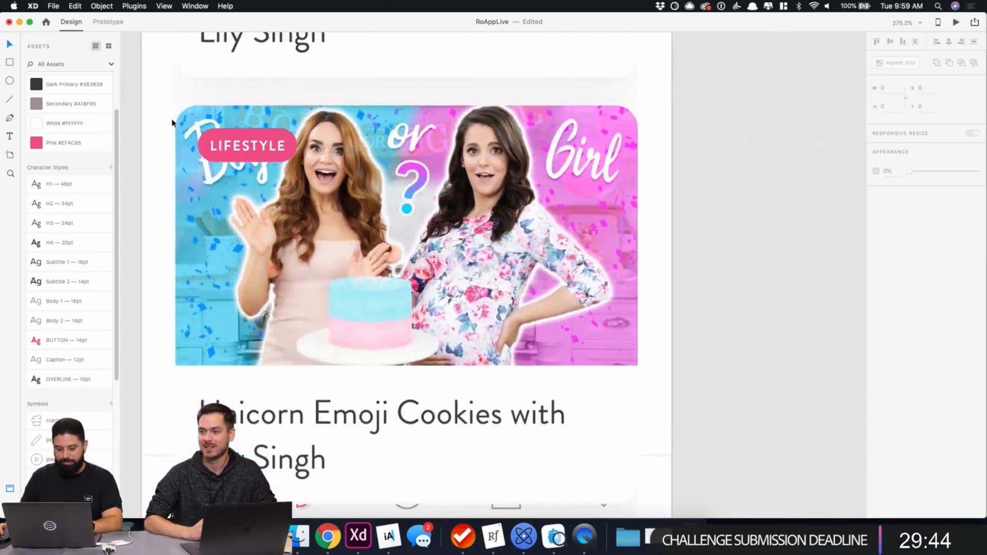
pyautogui.scroll(-4, 175, 121)
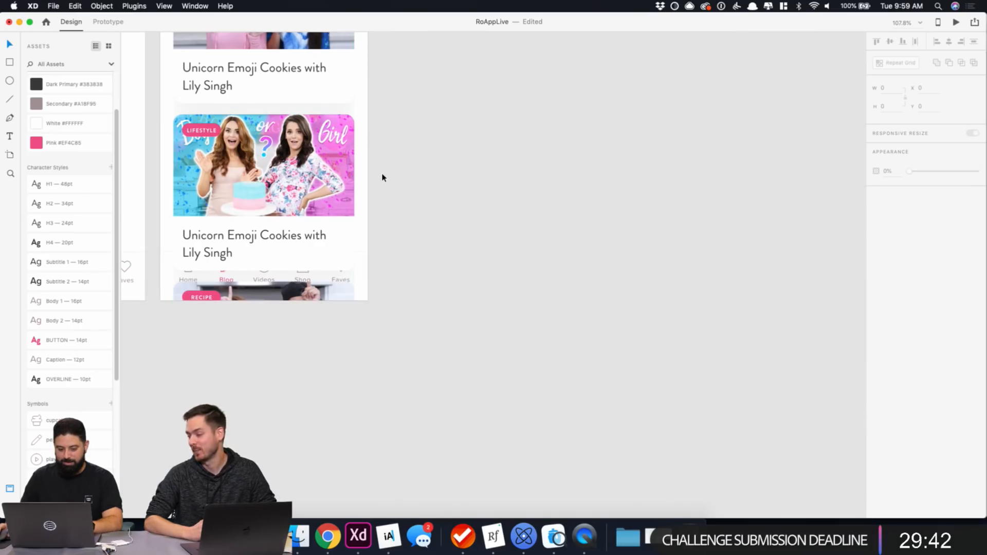
pyautogui.scroll(-2, 381, 183)
pyautogui.click(363, 223)
pyautogui.rightClick(366, 224)
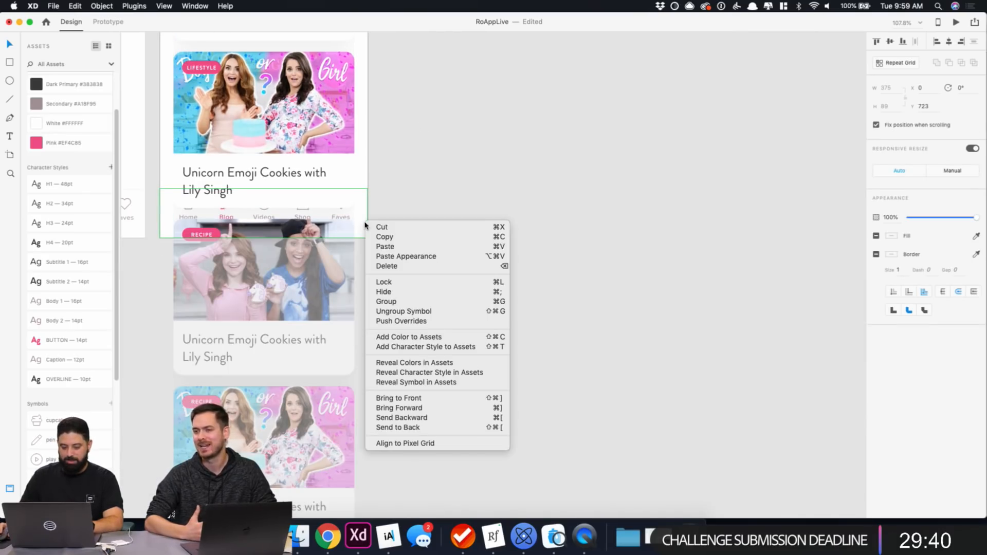
pyautogui.click(445, 407)
pyautogui.click(480, 176)
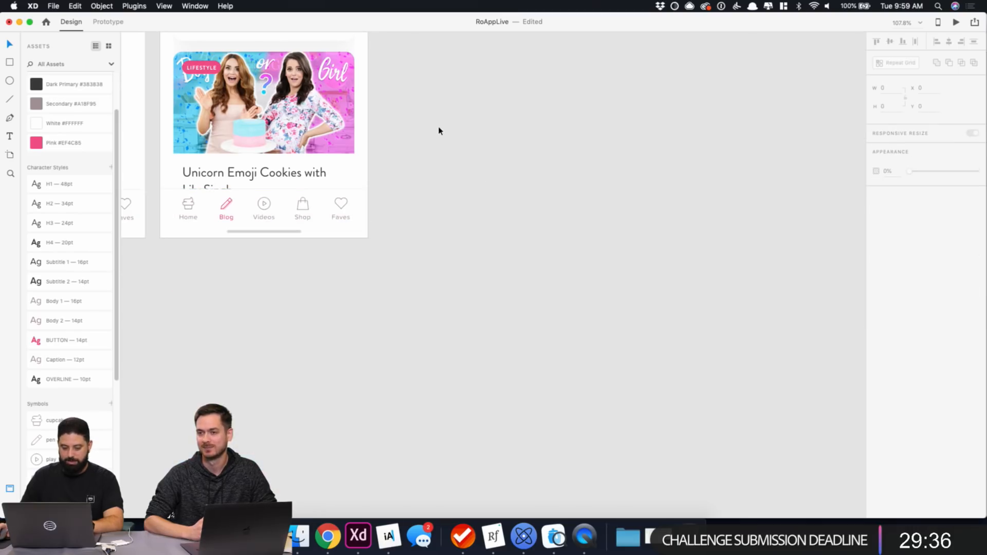
# Extend the iPhone – 3 artboard downward to a height of about 1564, past the last article card.
pyautogui.scroll(-5, 438, 130)
pyautogui.scroll(3, 438, 130)
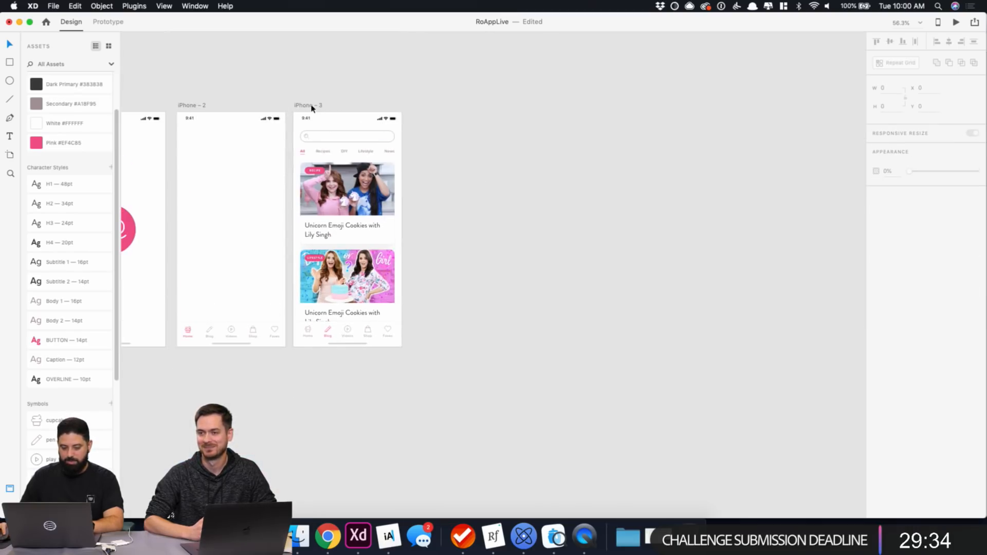
pyautogui.click(310, 107)
pyautogui.scroll(-5, 373, 334)
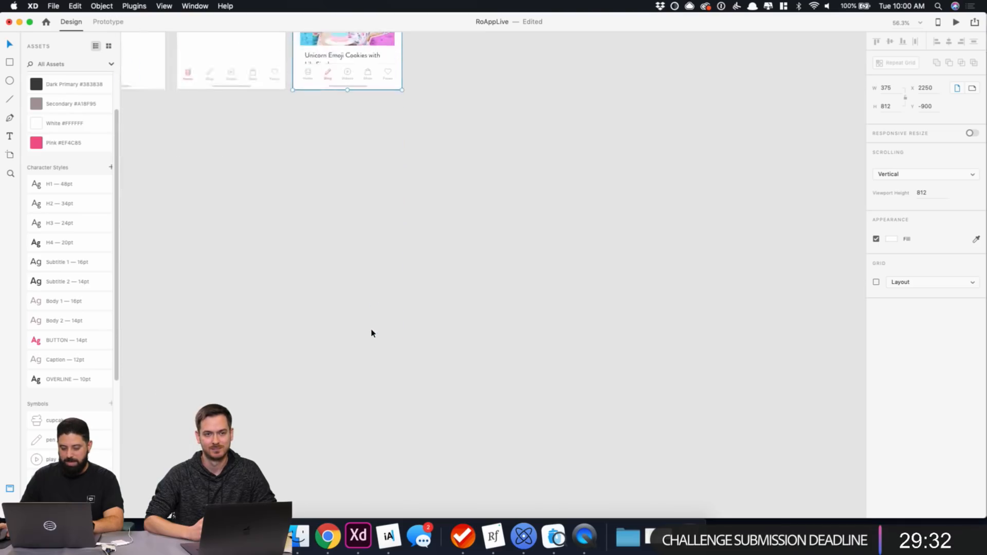
pyautogui.scroll(3, 372, 333)
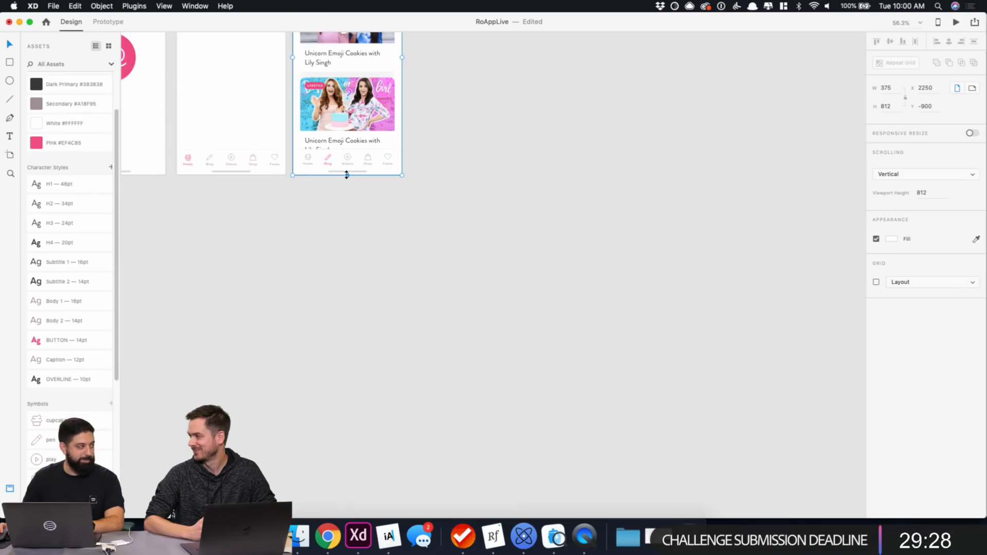
pyautogui.moveTo(347, 175); pyautogui.dragTo(354, 392)
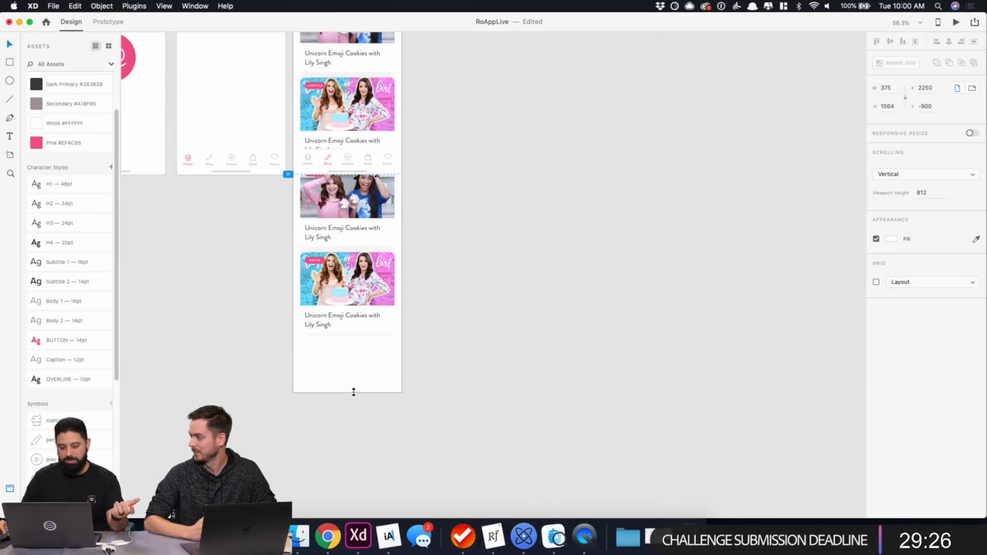
pyautogui.click(452, 232)
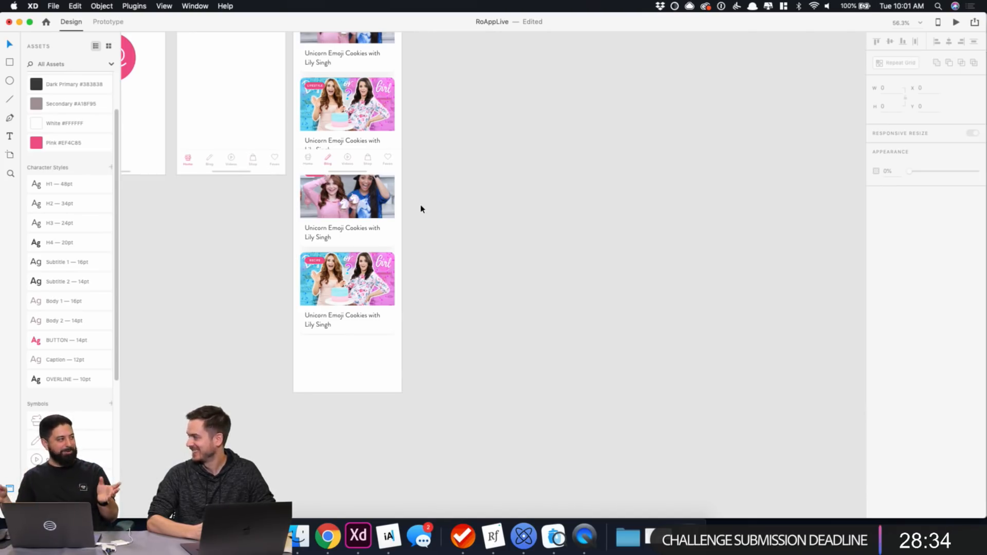
# Replace the third article card's photo with C1QwfSaVIAAMkHz.jpg from the Unsorted folder in Finder.
pyautogui.click(360, 198)
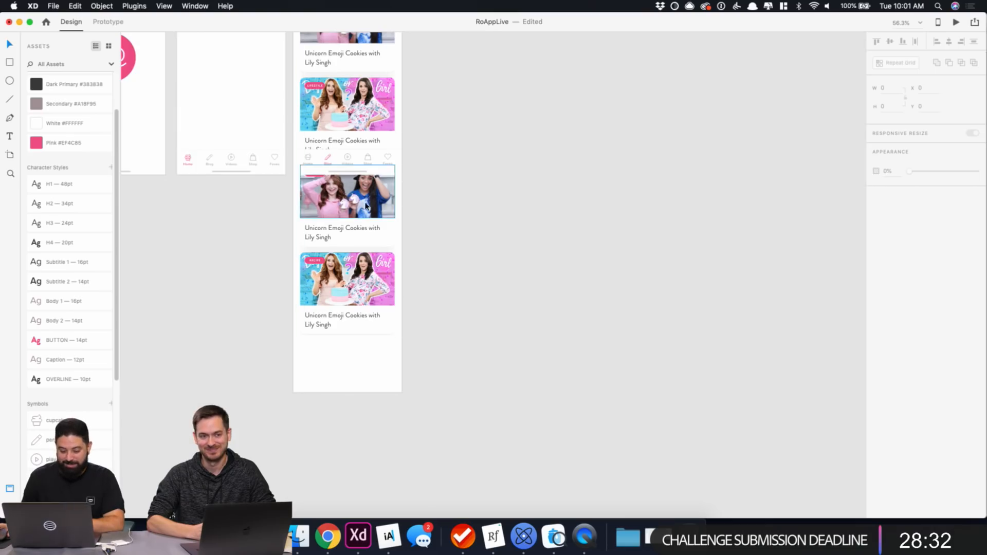
pyautogui.scroll(5, 359, 191)
pyautogui.scroll(3, 360, 191)
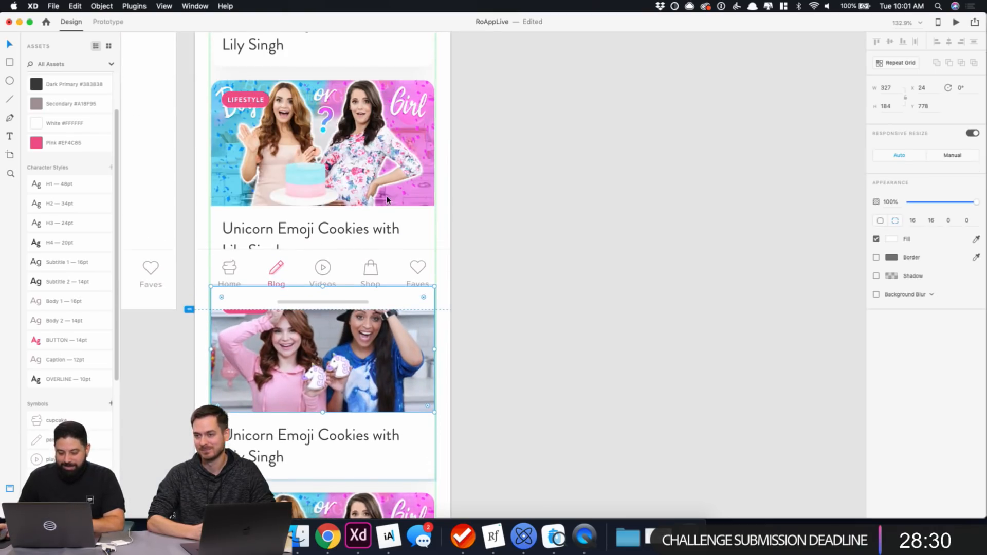
pyautogui.click(302, 537)
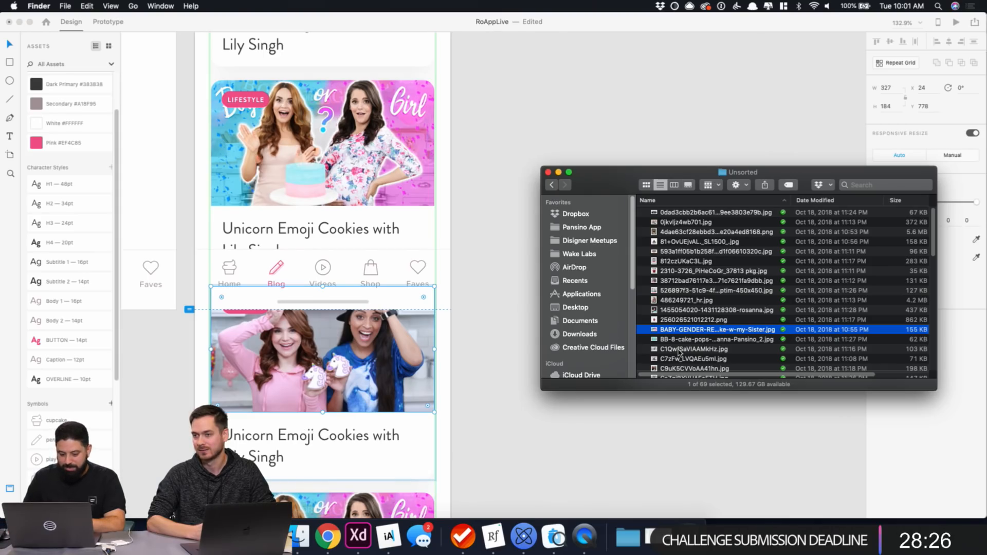
pyautogui.press('space')
pyautogui.press('Down')
pyautogui.press('Down')
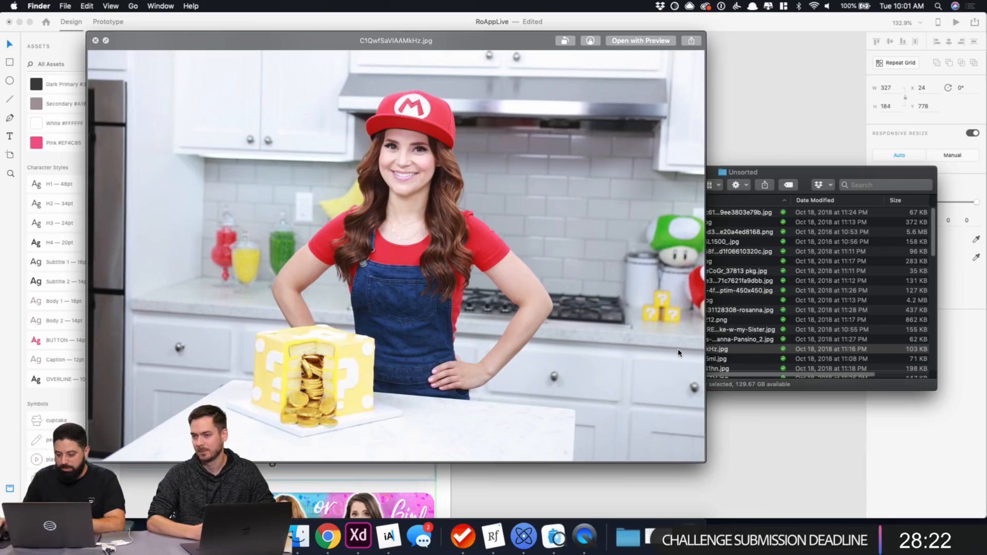
pyautogui.press('space')
pyautogui.moveTo(684, 350); pyautogui.dragTo(310, 356)
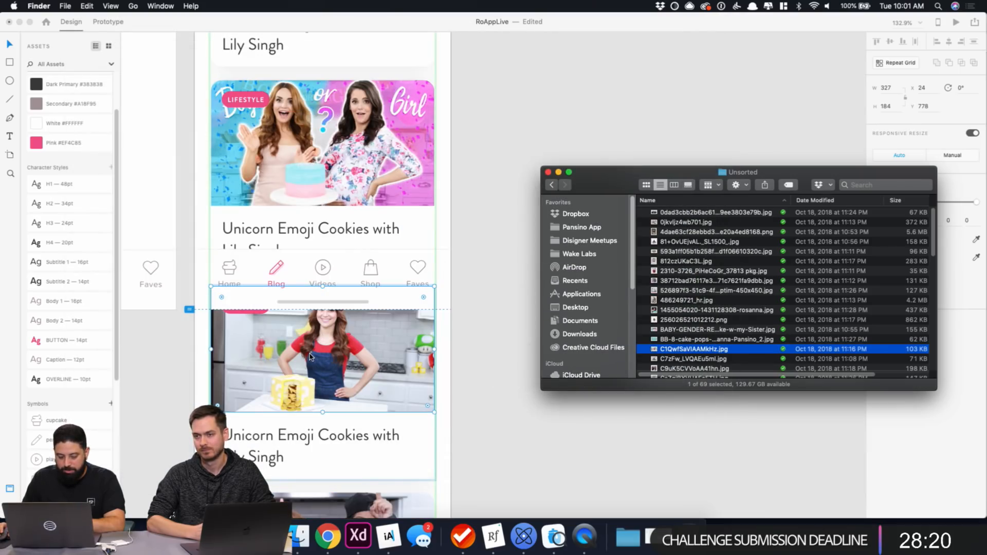
# Preview the photos in the Unsorted folder and fill the fourth article card's image with maxresdefault (10).jpg.
pyautogui.scroll(-10, 310, 356)
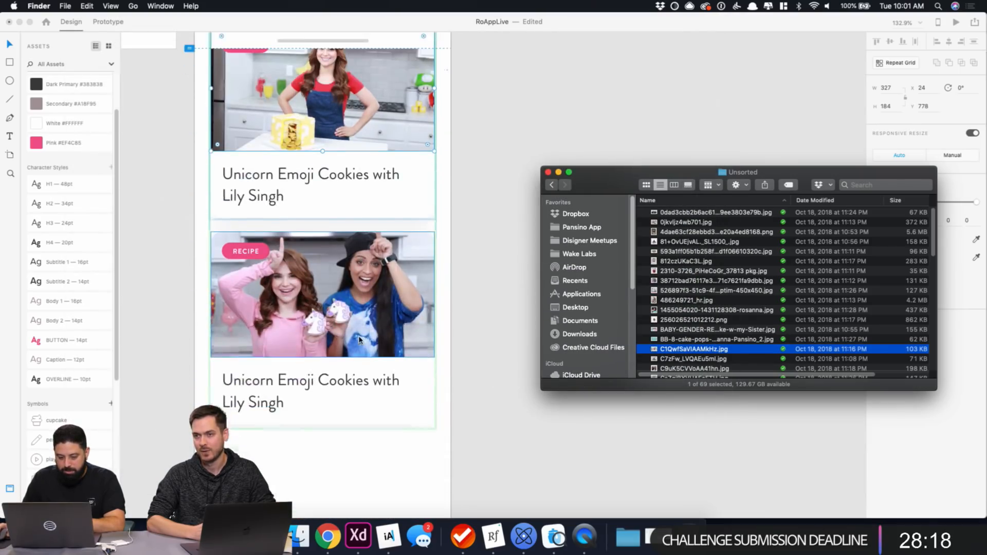
pyautogui.click(680, 369)
pyautogui.press('space')
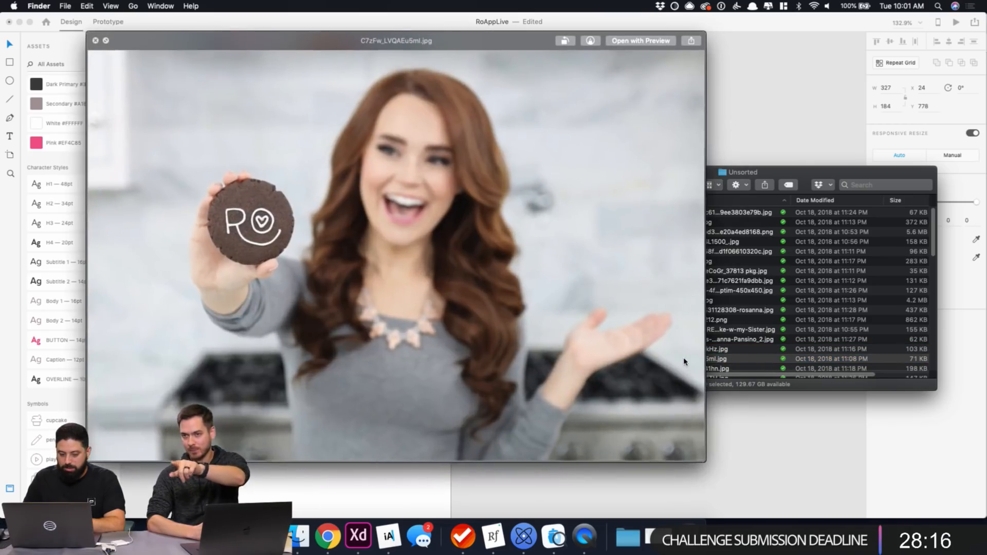
pyautogui.press('Down')
pyautogui.press('Down')
pyautogui.press('Down')
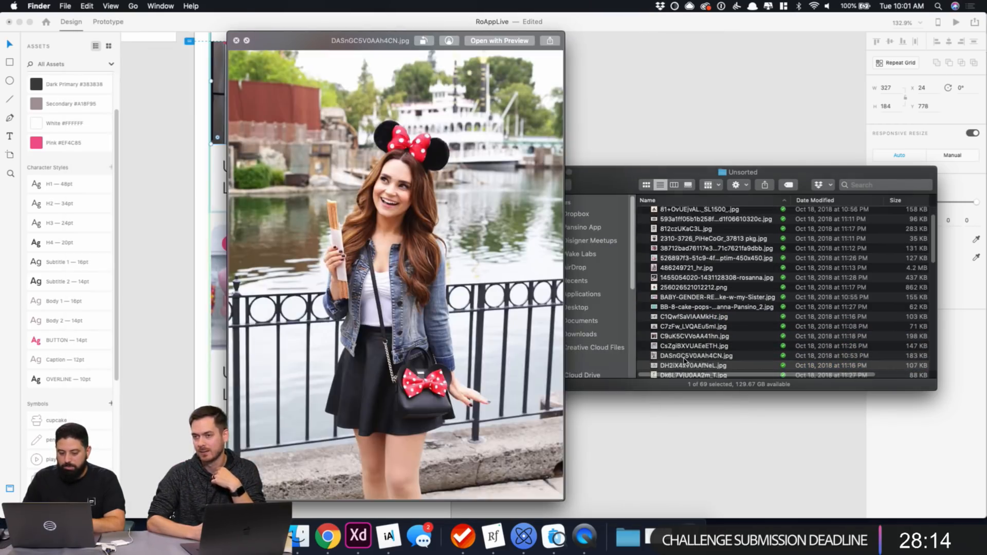
pyautogui.press('Down')
pyautogui.press('Down')
pyautogui.press('Down')
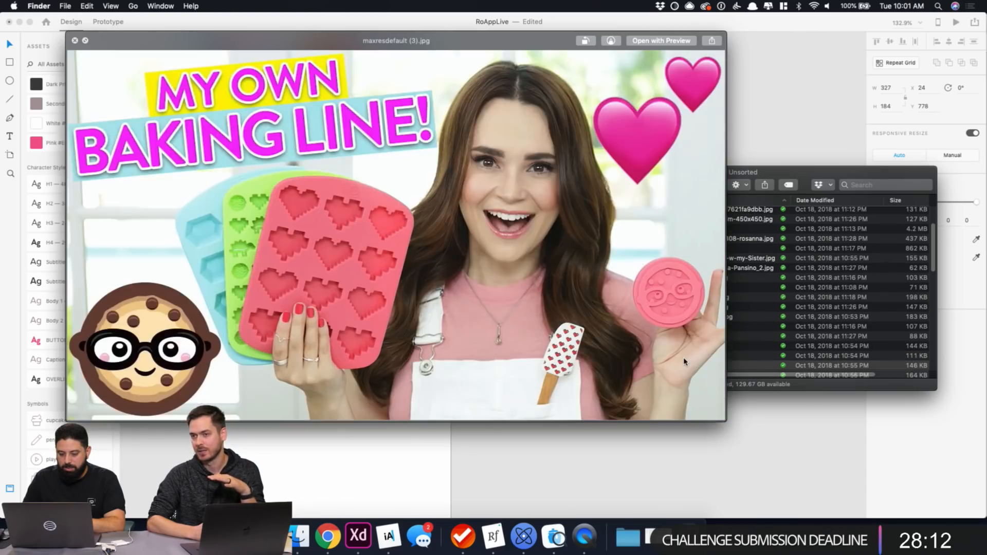
pyautogui.press('Down')
pyautogui.press('Down')
pyautogui.press('Down')
pyautogui.press('Down')
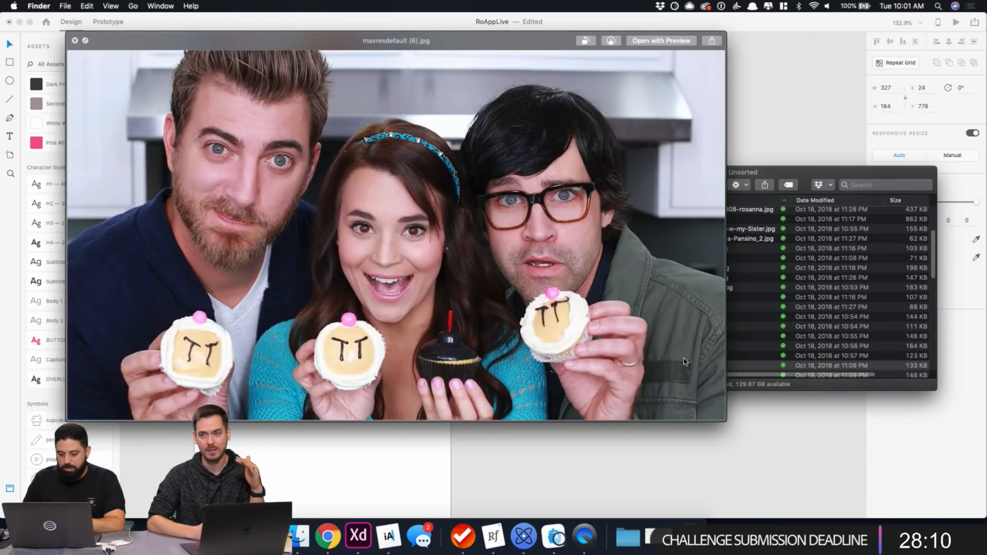
pyautogui.press('Down')
pyautogui.press('Down')
pyautogui.press('Down')
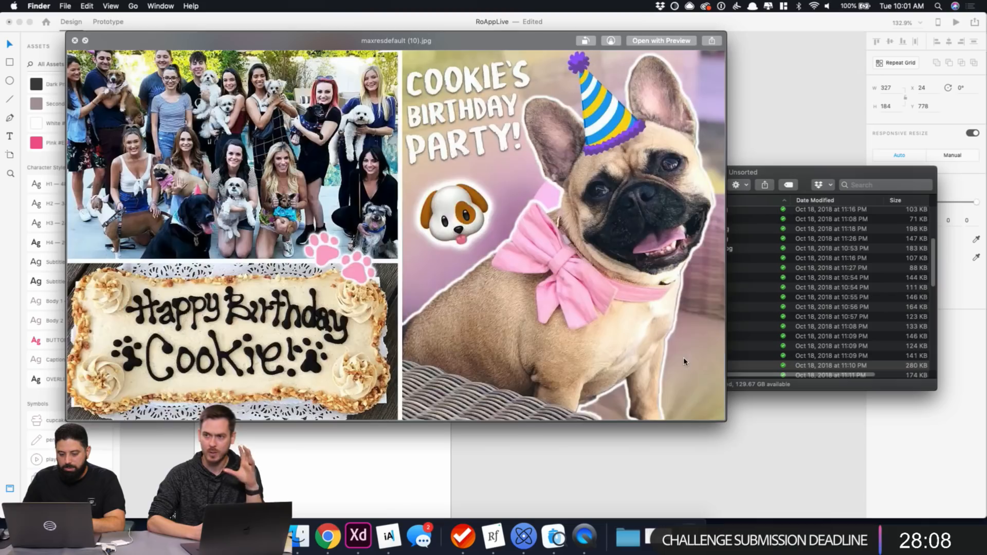
pyautogui.press('space')
pyautogui.moveTo(683, 366); pyautogui.dragTo(378, 294)
pyautogui.click(488, 278)
pyautogui.click(489, 288)
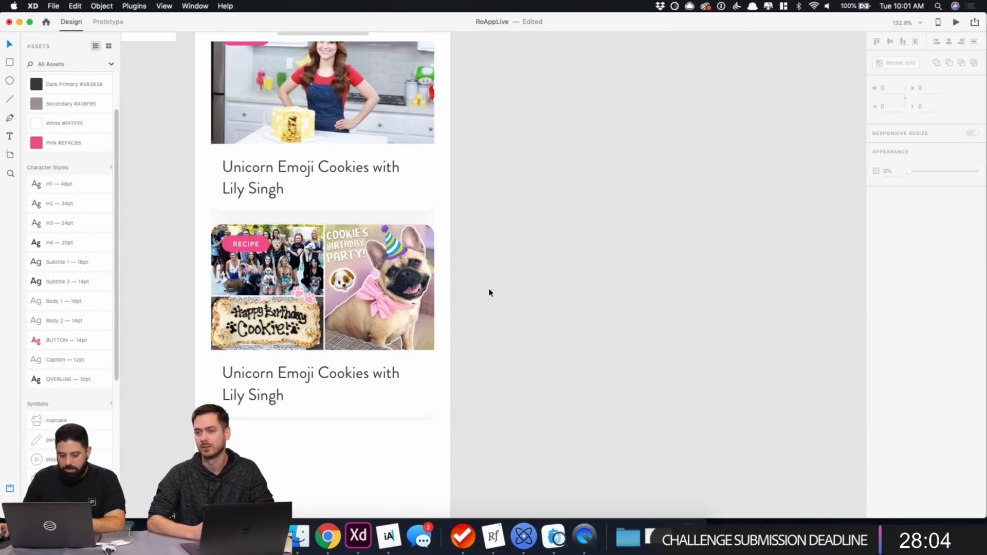
# Replace the title of the LIFESTYLE article card with "My Sister's Gender Reveal Cake Announcement".
pyautogui.scroll(5, 490, 295)
pyautogui.scroll(4, 489, 295)
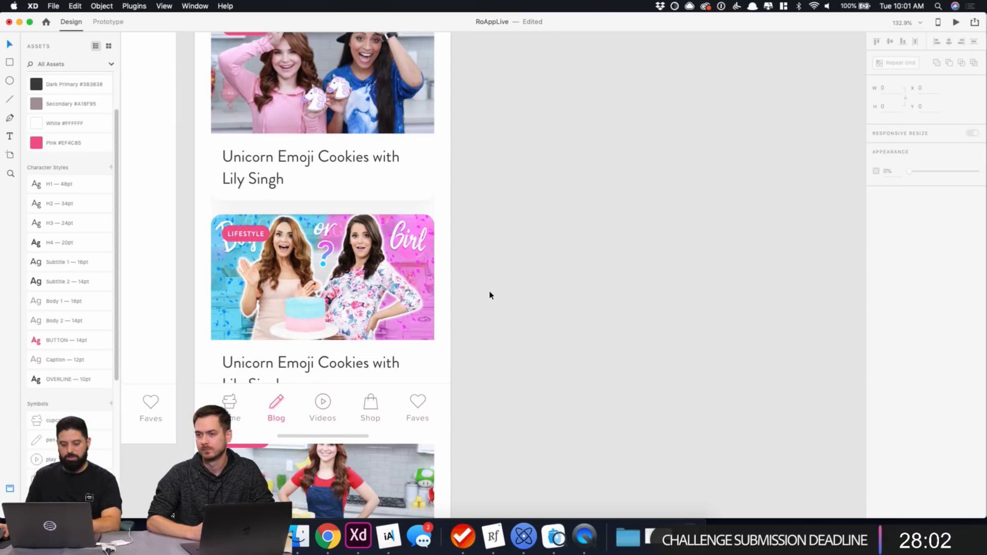
pyautogui.doubleClick(353, 362)
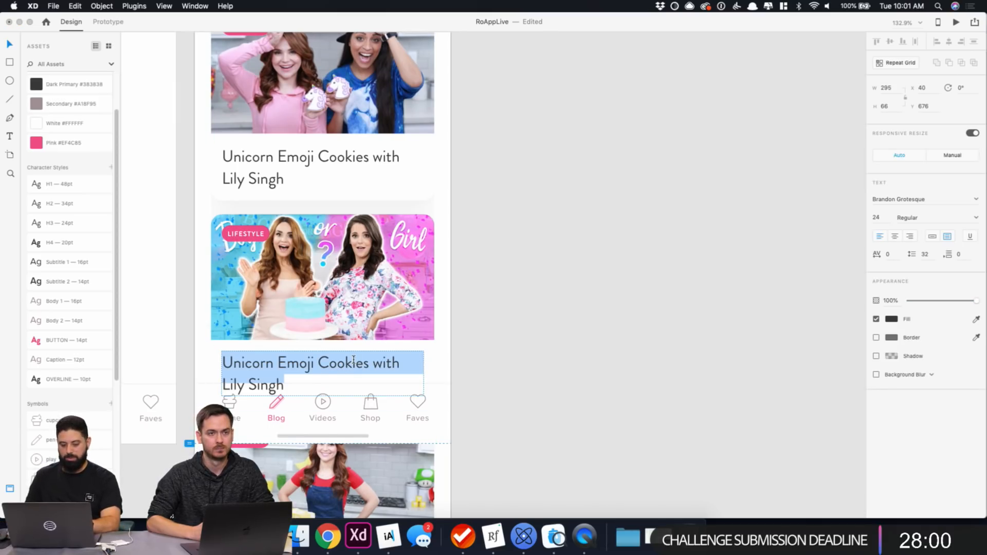
pyautogui.write('Gende')
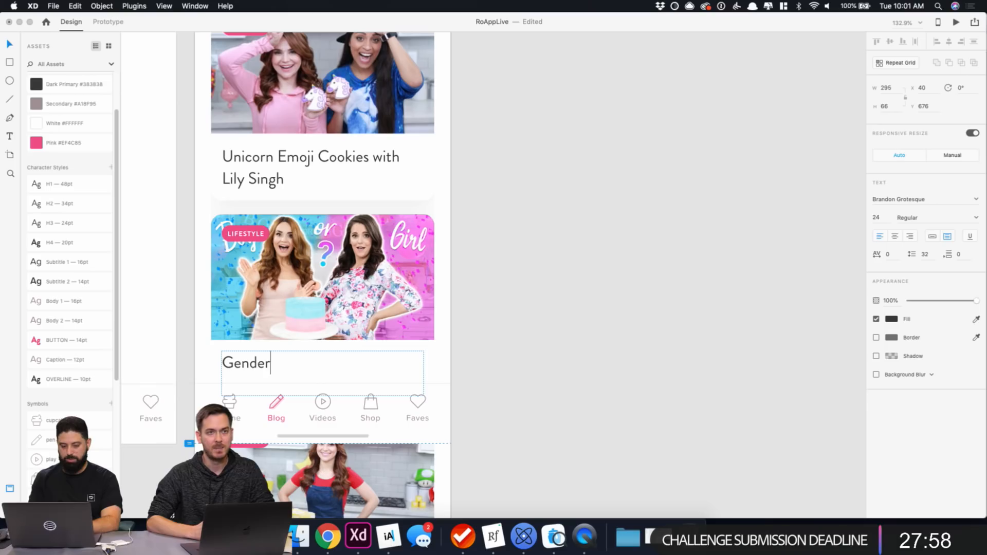
pyautogui.write('r')
pyautogui.press('super+a')
pyautogui.write('My sister')
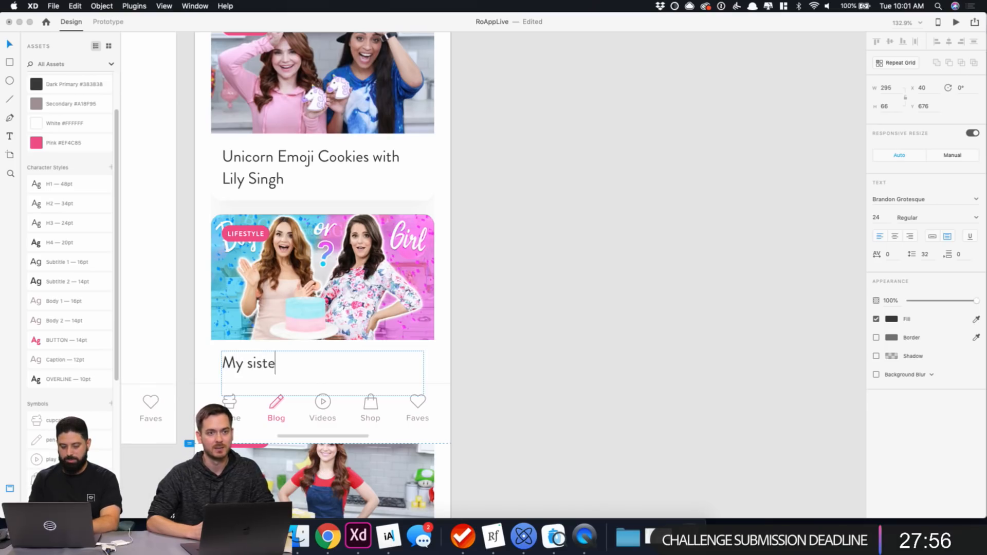
pyautogui.press('BackSpace')
pyautogui.press('BackSpace')
pyautogui.press('BackSpace')
pyautogui.press('BackSpace')
pyautogui.press('BackSpace')
pyautogui.write('S')
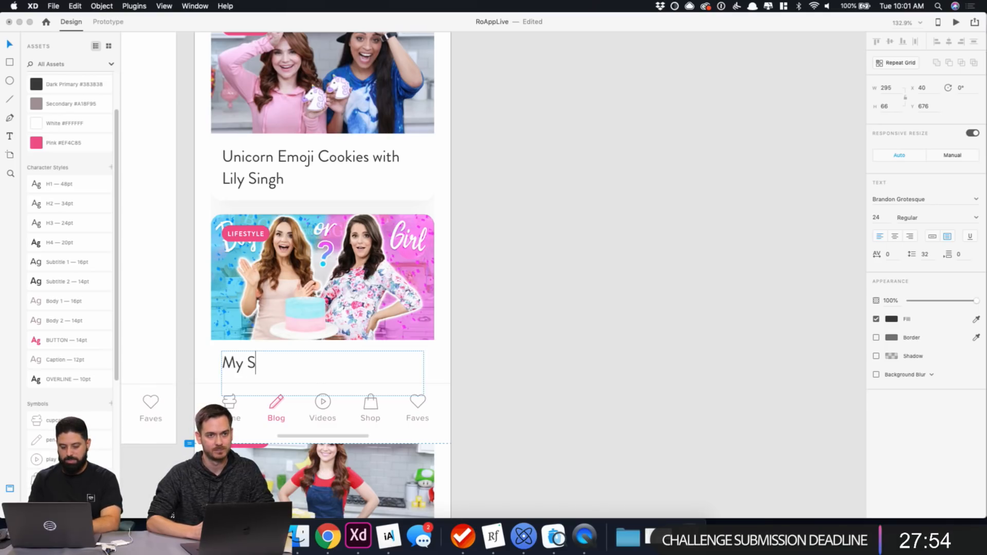
pyautogui.write("ister's Gende")
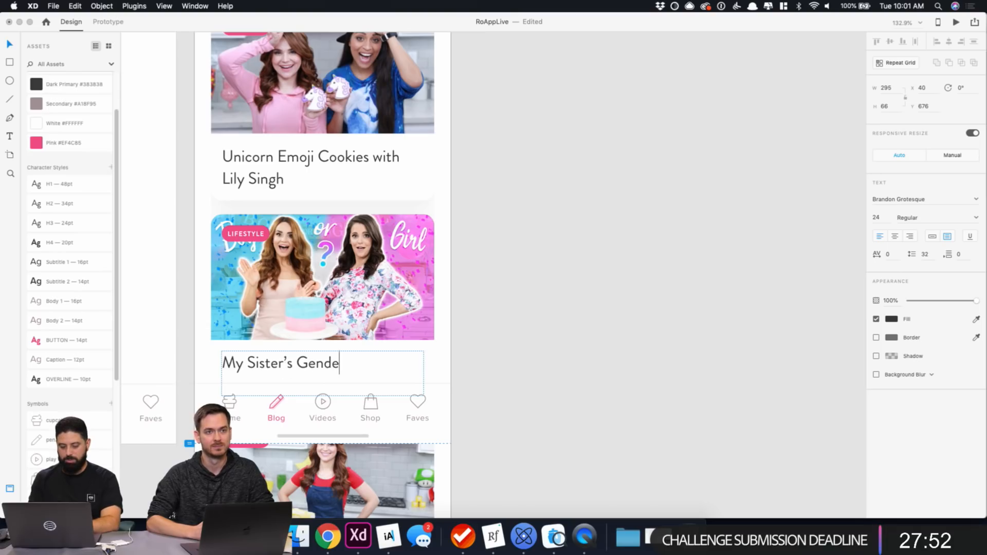
pyautogui.write('r Reveal Cake')
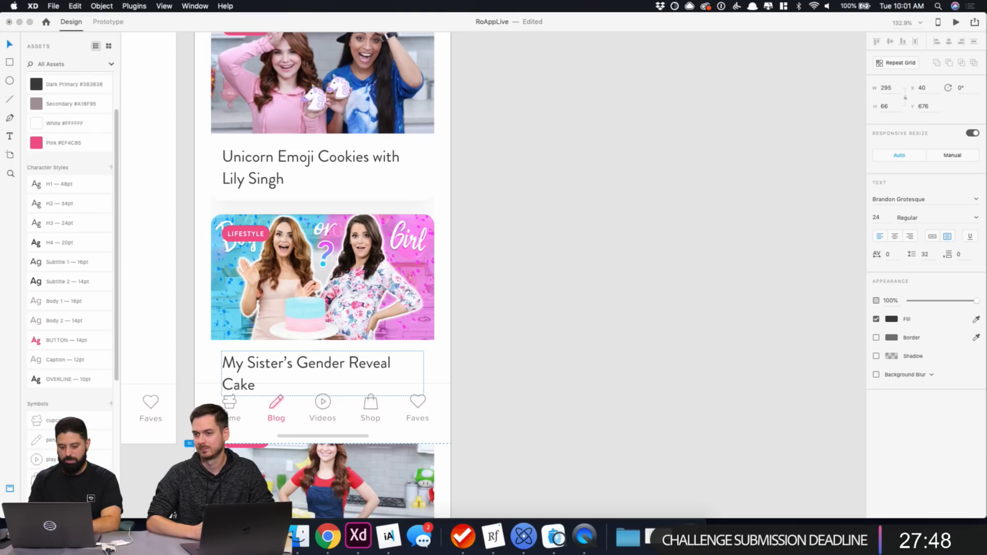
pyautogui.write(' Announcement')
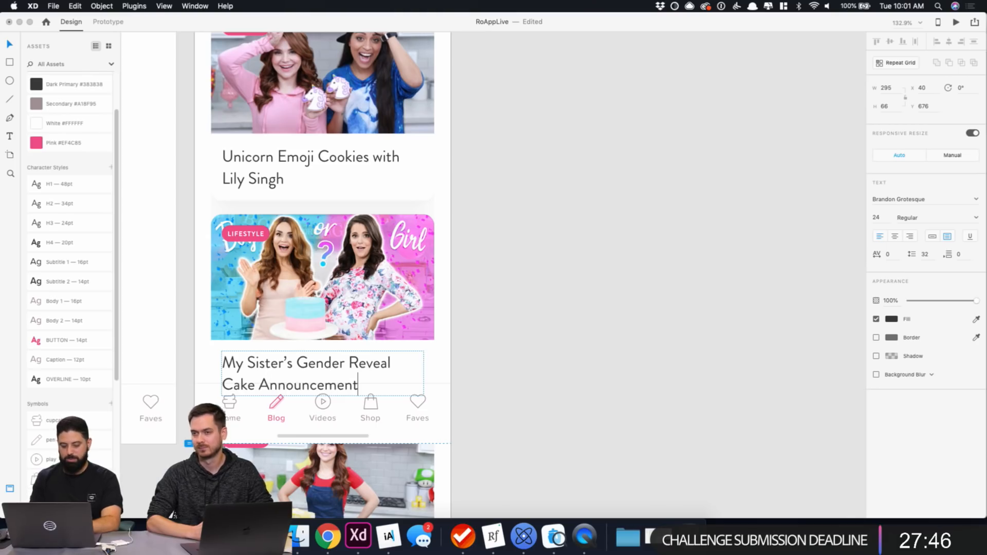
pyautogui.scroll(-3, 514, 329)
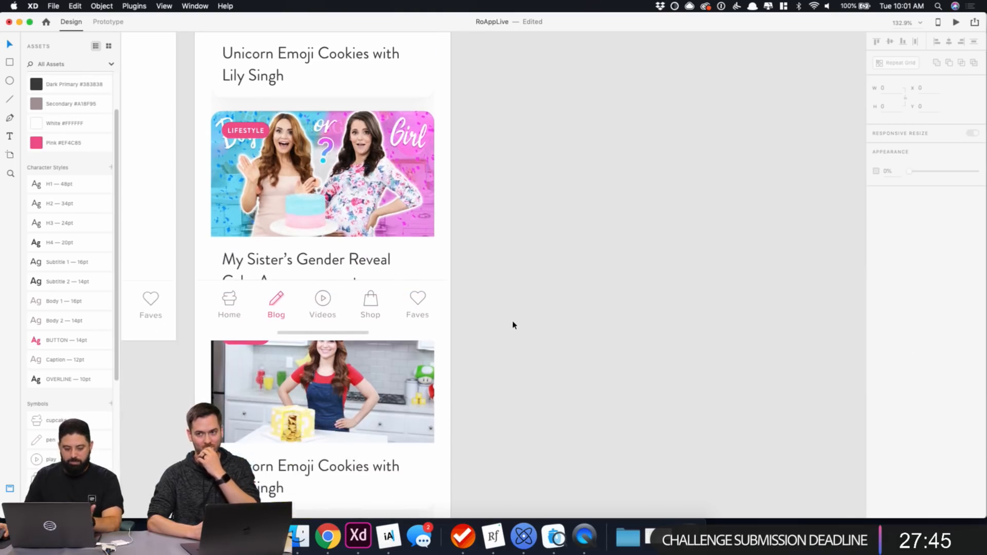
pyautogui.scroll(-3, 514, 329)
pyautogui.click(331, 189)
pyautogui.click(263, 240)
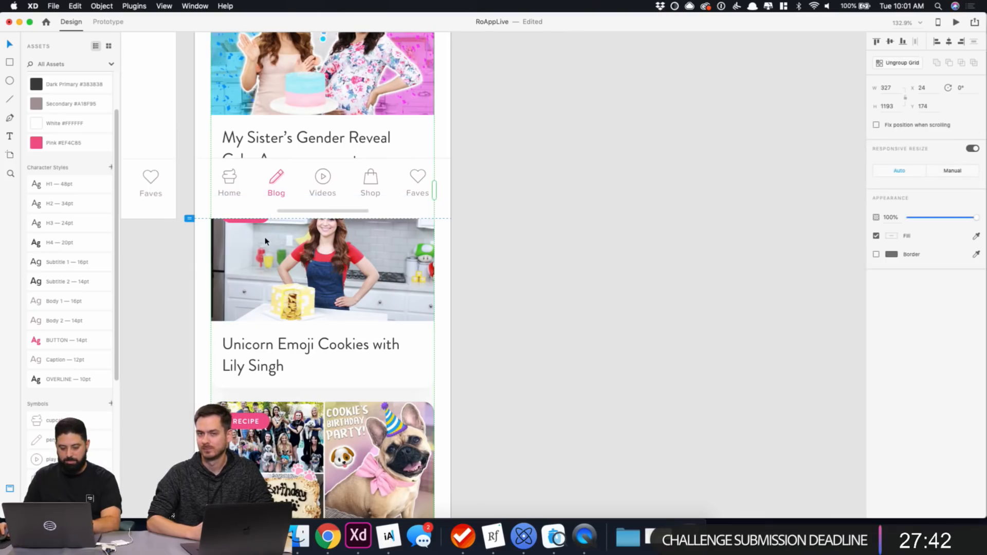
pyautogui.press('super+z')
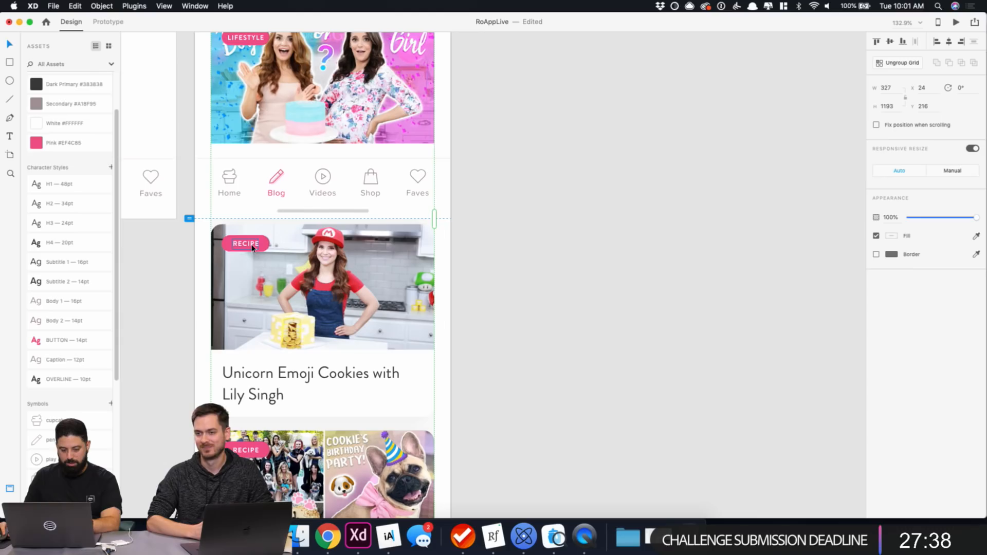
pyautogui.press('super+shift+z')
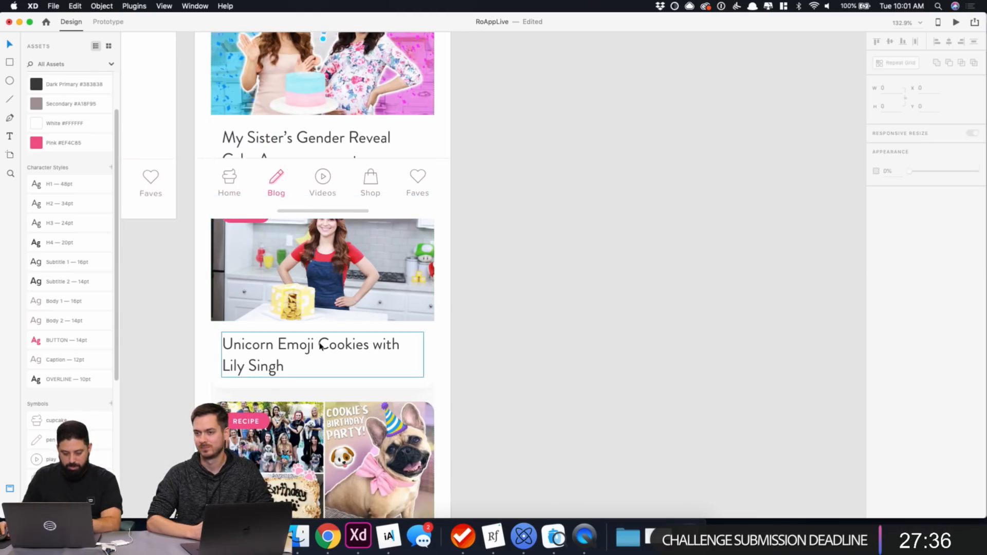
# Replace the third article card's title with "Super Mario Gold Coin Surprise Cakes".
pyautogui.doubleClick(319, 344)
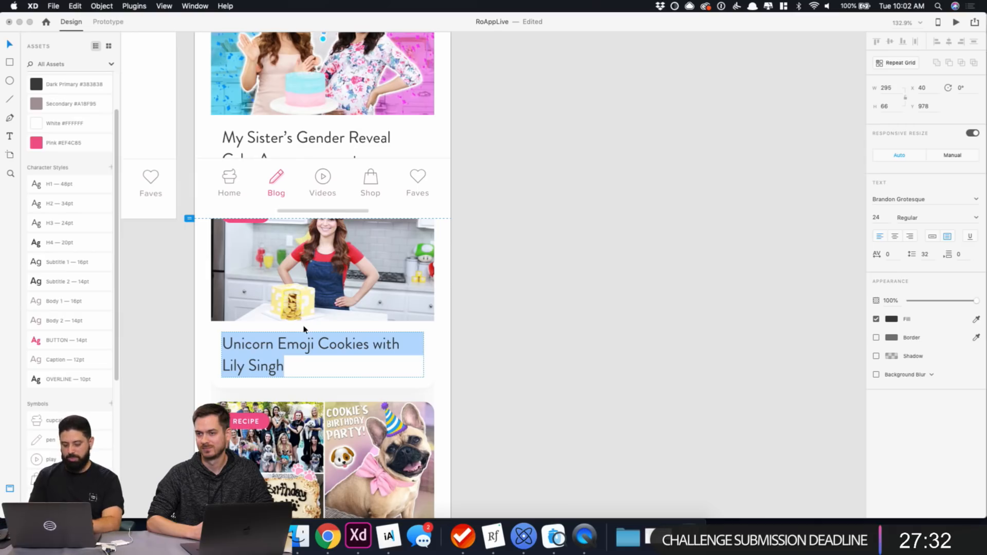
pyautogui.write('Mario')
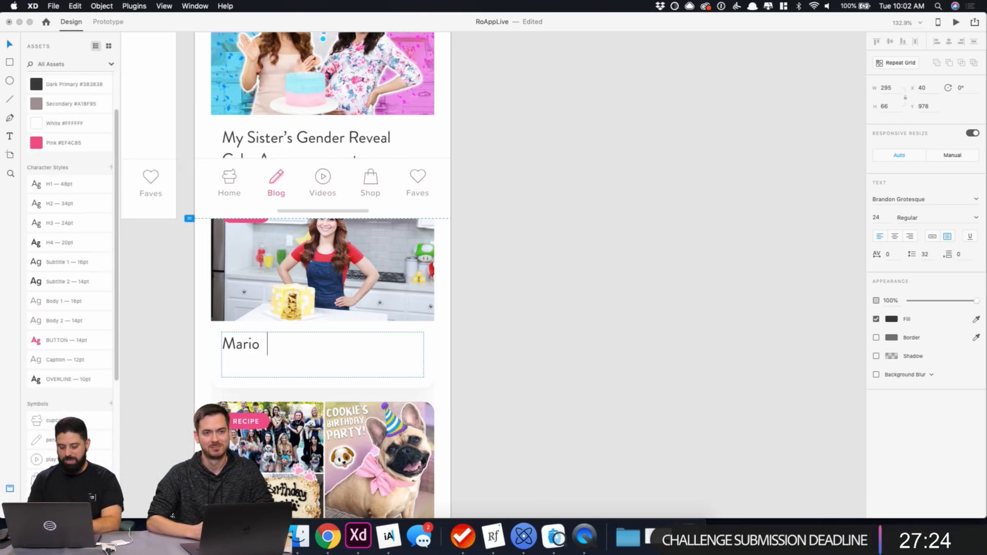
pyautogui.press('super+a')
pyautogui.write('Super M')
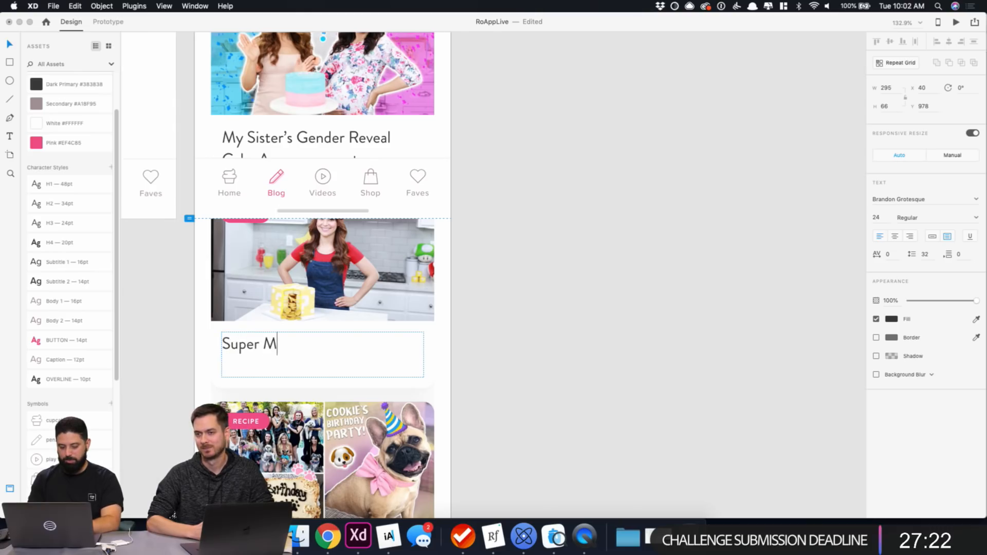
pyautogui.write('ario Gold Coin Cake')
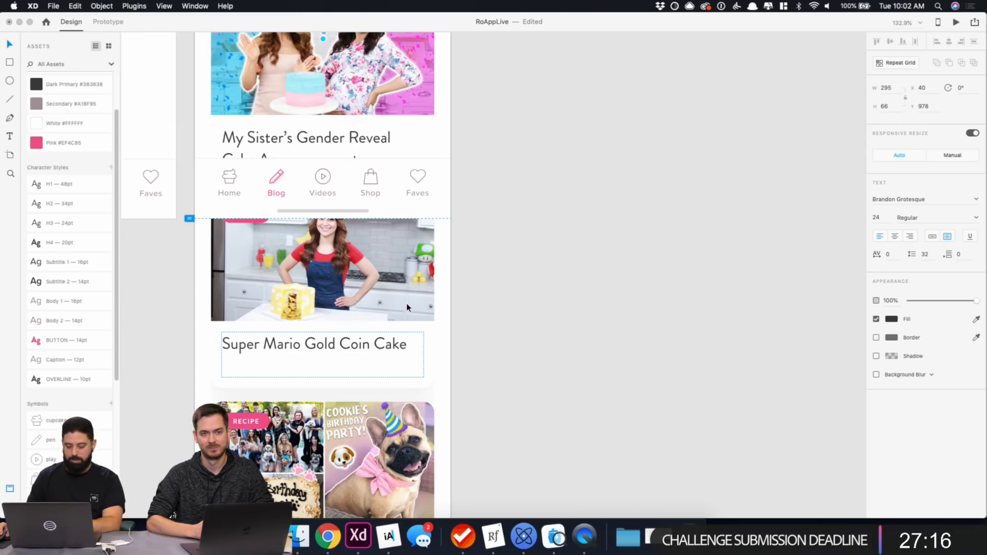
pyautogui.write('Re')
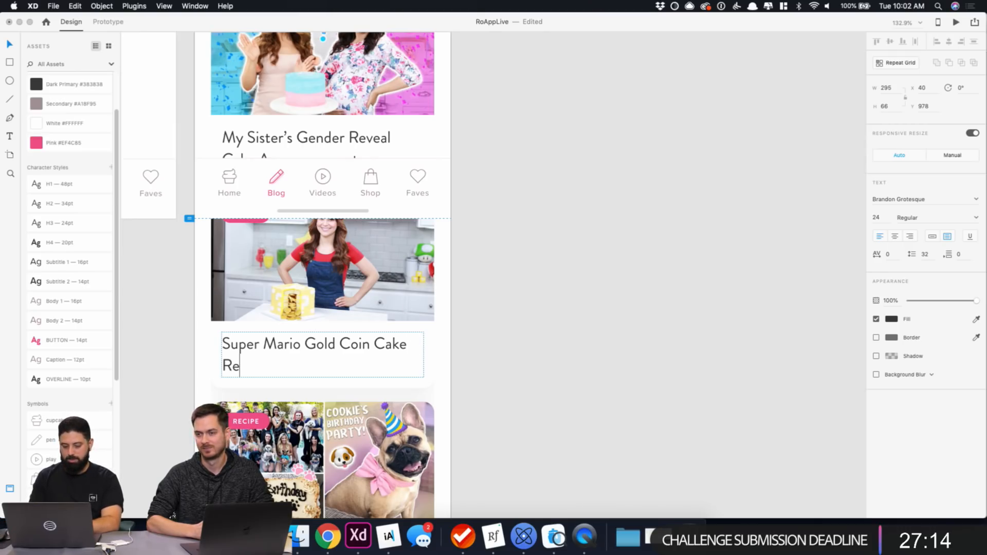
pyautogui.press('BackSpace')
pyautogui.press('BackSpace')
pyautogui.press('BackSpace')
pyautogui.press('BackSpace')
pyautogui.press('BackSpace')
pyautogui.press('BackSpace')
pyautogui.press('BackSpace')
pyautogui.write('S')
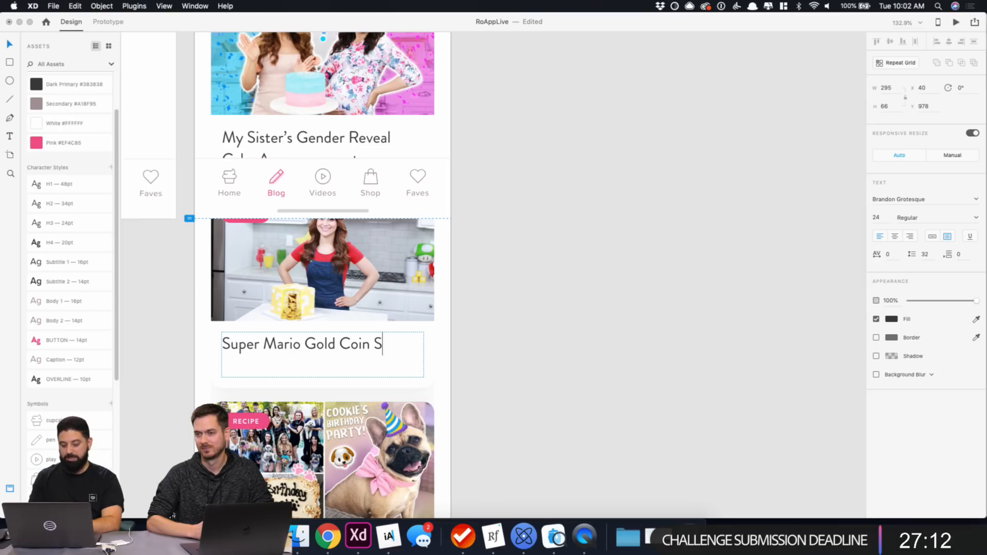
pyautogui.write('urprise Cakes')
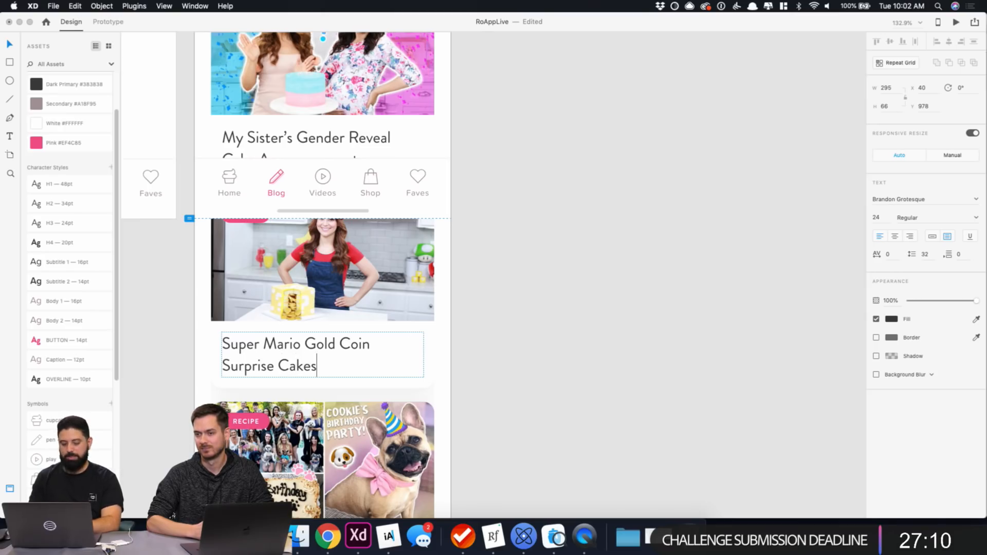
pyautogui.click(577, 264)
# Replace the title of the fourth article card with "Cookies Birthday Party Charity Fundraiser".
pyautogui.scroll(-5, 571, 265)
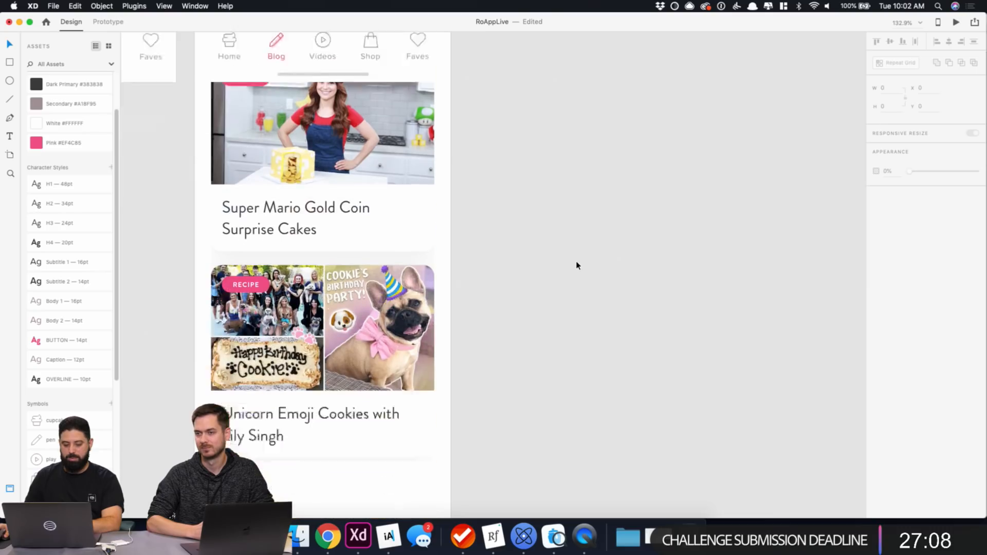
pyautogui.click(360, 331)
pyautogui.doubleClick(360, 332)
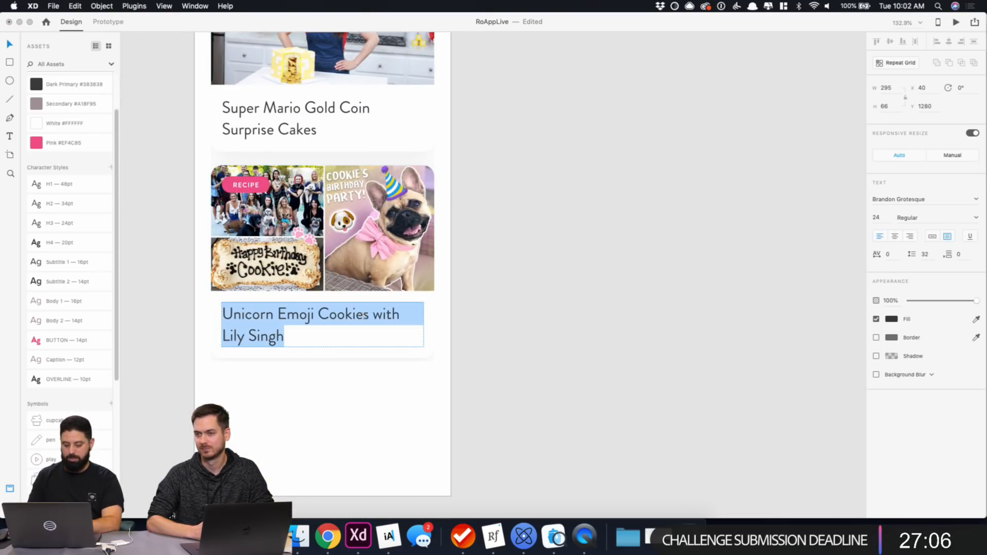
pyautogui.write('Cookies ')
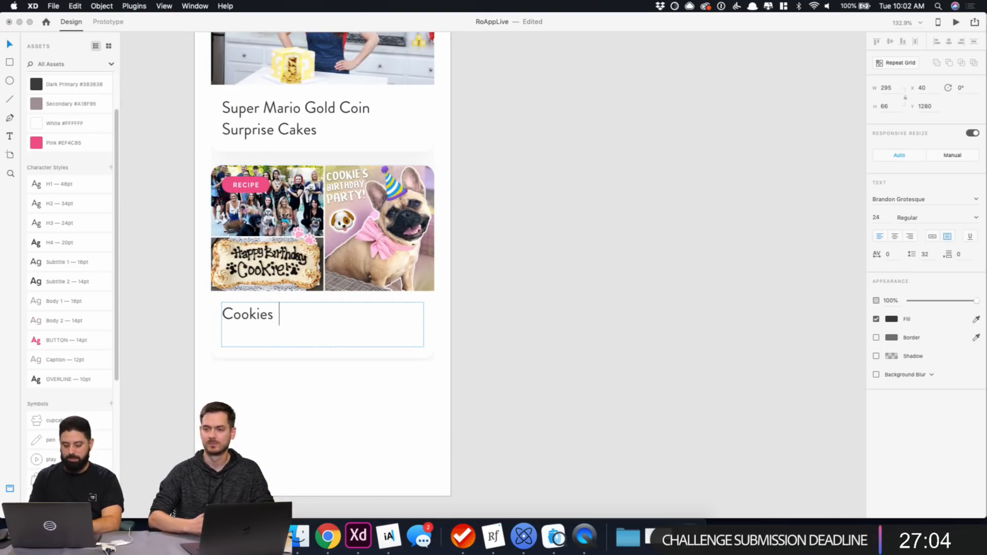
pyautogui.write('Birthday ')
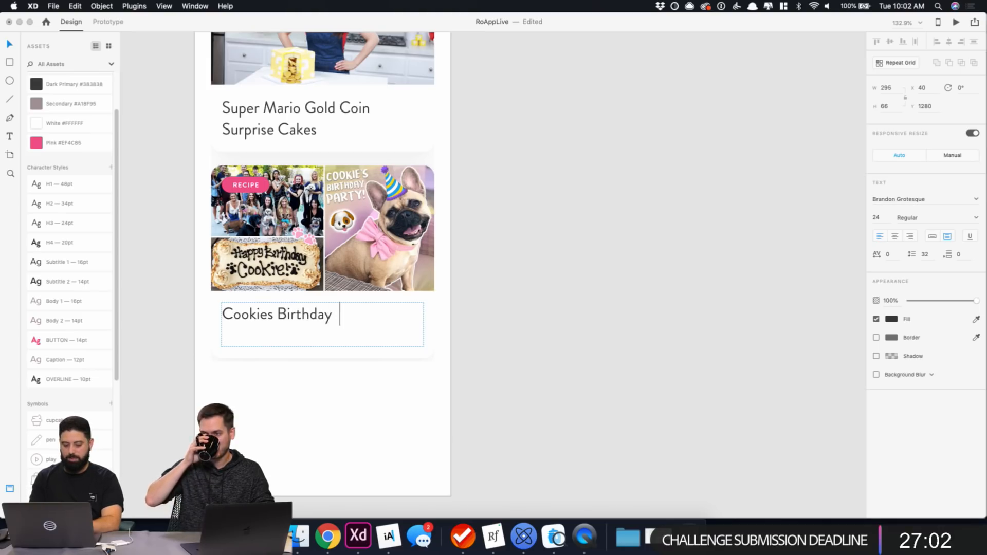
pyautogui.write('Party')
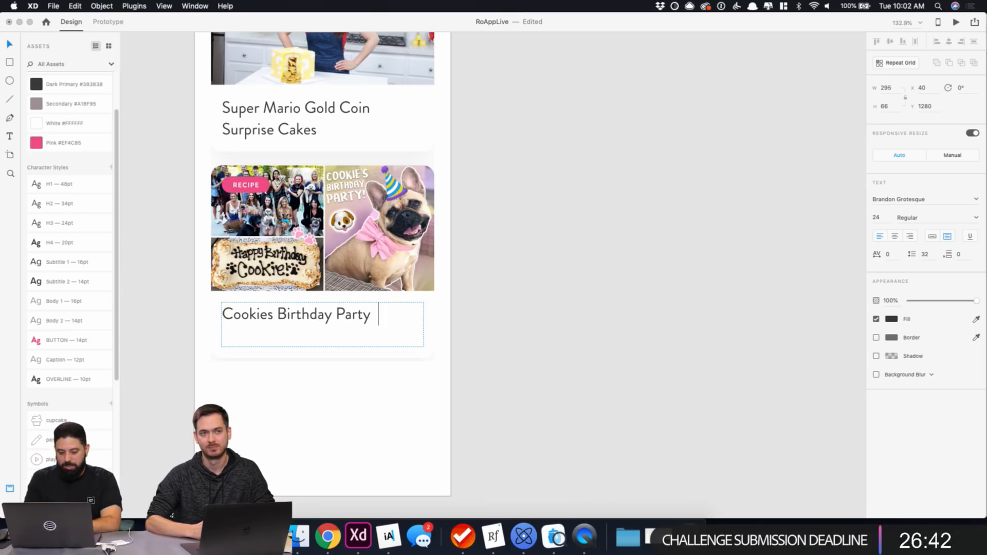
pyautogui.write('Charit')
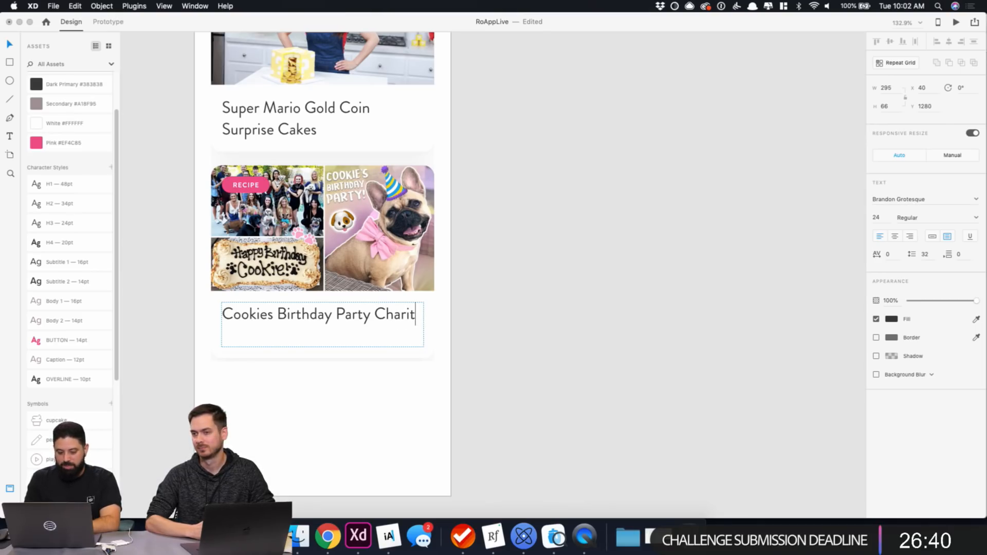
pyautogui.write('y Fundraiser')
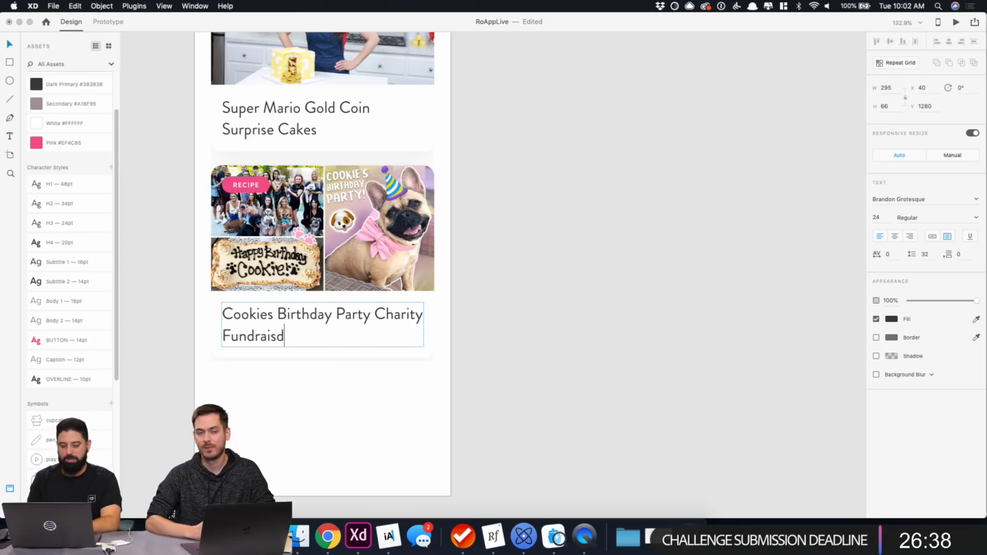
pyautogui.press('Escape')
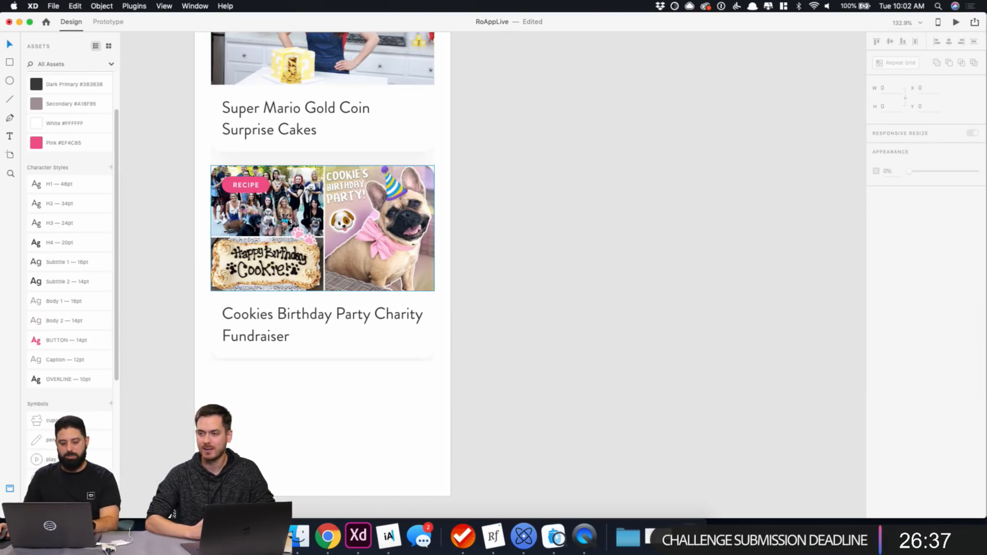
# Change the fourth article card's category tag to "LIFESTYLE" and check how the text fits the pink pill.
pyautogui.click(245, 187)
pyautogui.scroll(5, 246, 308)
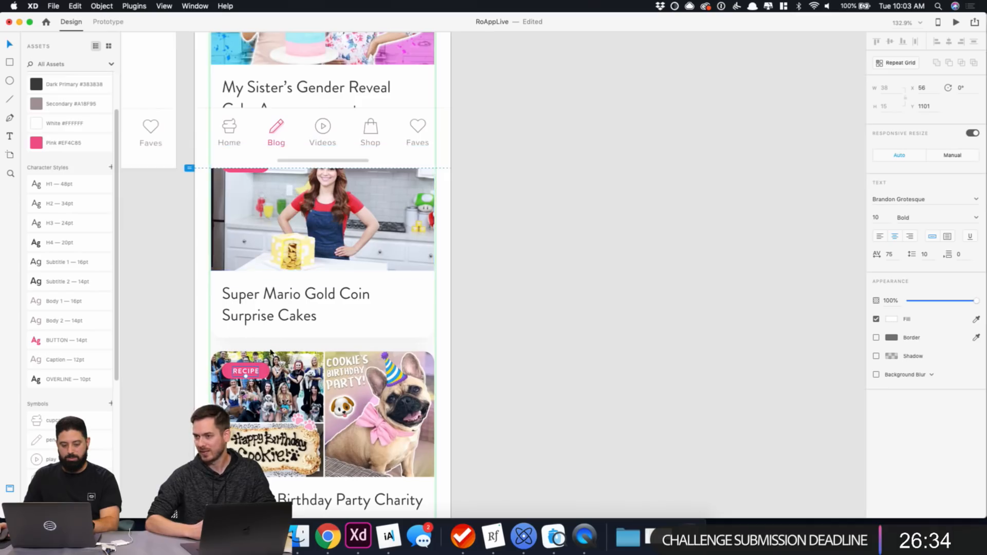
pyautogui.scroll(5, 246, 373)
pyautogui.doubleClick(246, 372)
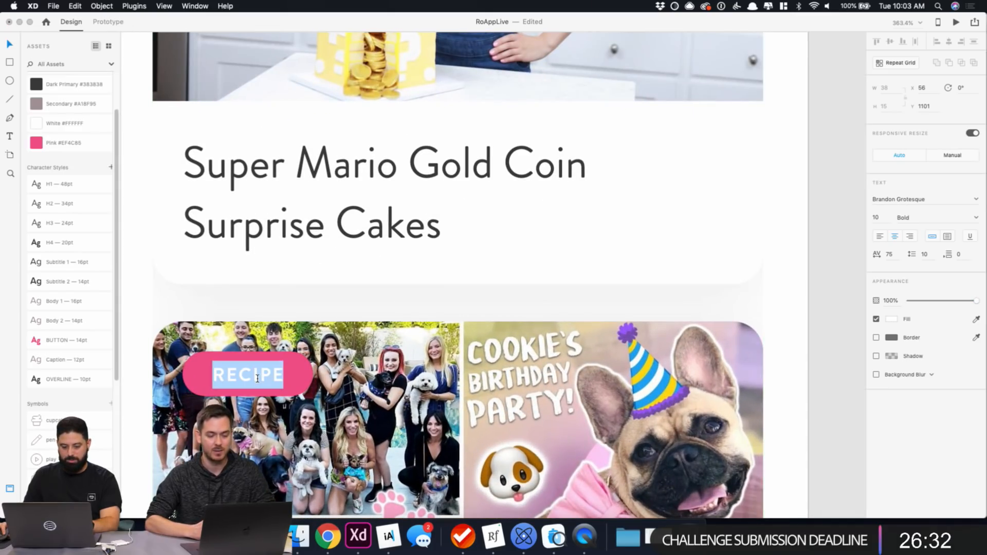
pyautogui.write('LIFESTYLE')
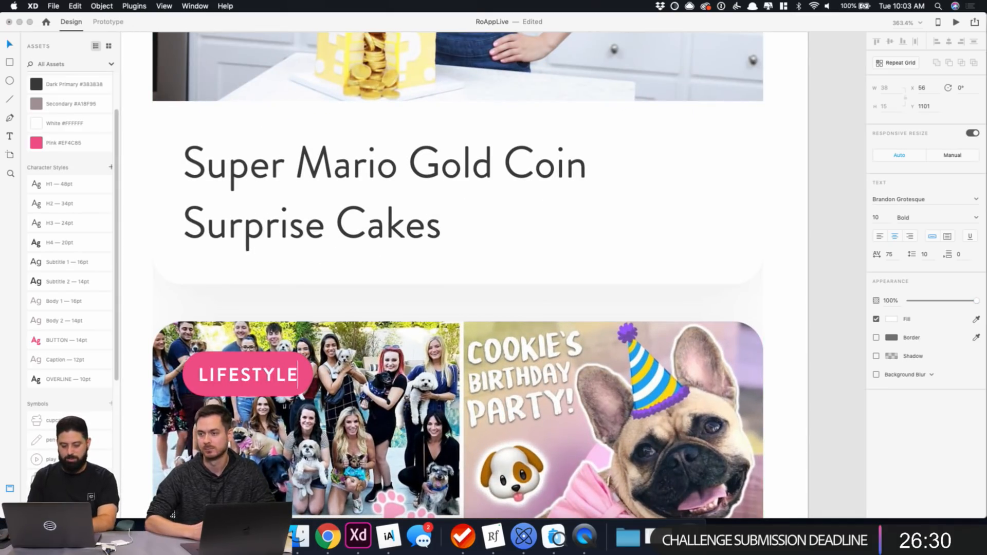
pyautogui.press('Escape')
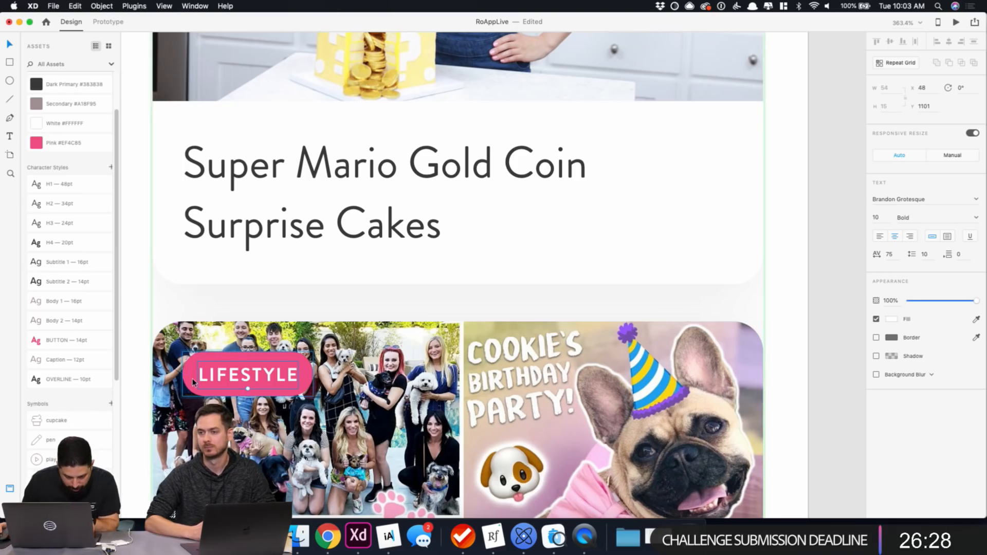
pyautogui.scroll(5, 192, 379)
pyautogui.scroll(-8, 238, 371)
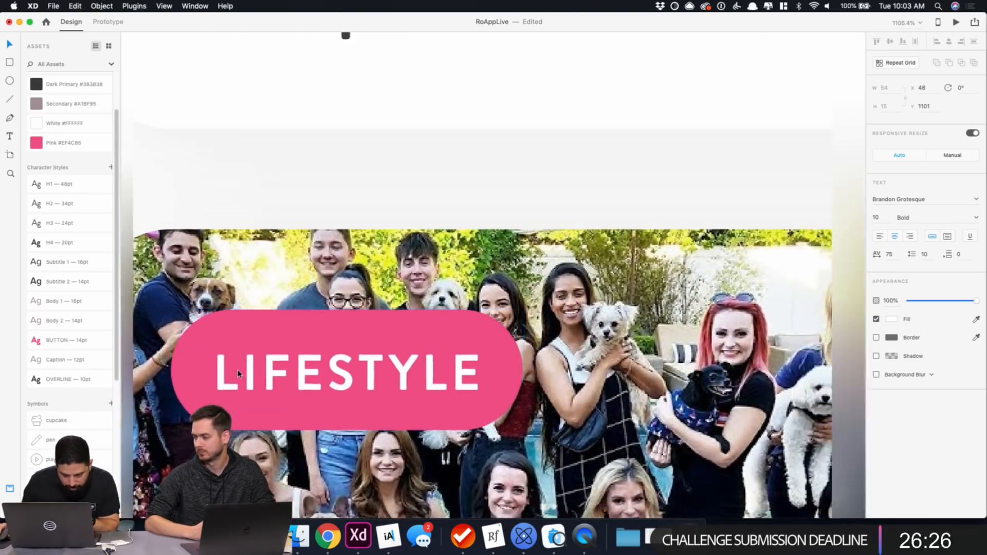
pyautogui.scroll(-5, 416, 328)
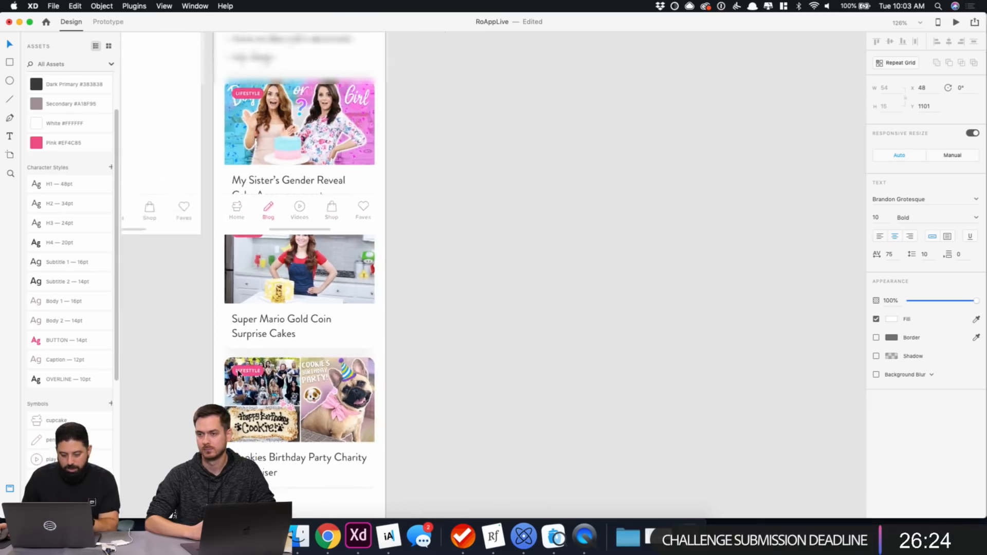
# Shorten the iPhone – 3 artboard to a height of 1540, trimming the empty space below the last card.
pyautogui.click(415, 327)
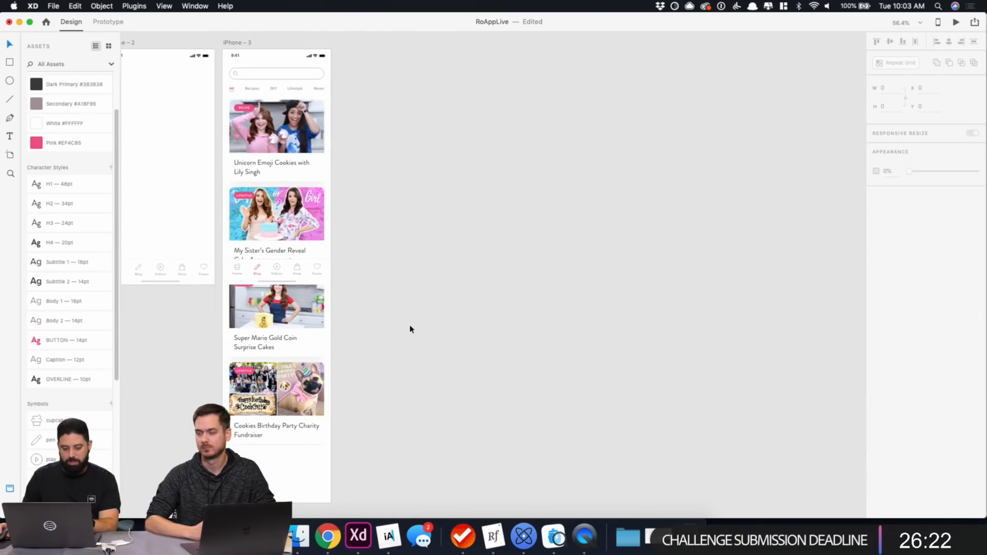
pyautogui.click(232, 43)
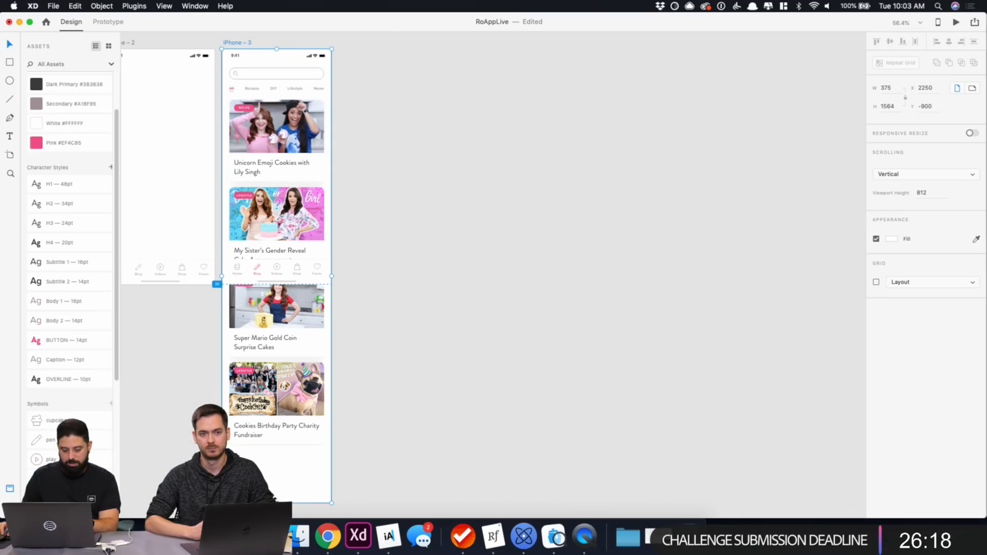
pyautogui.moveTo(276, 502); pyautogui.dragTo(276, 496)
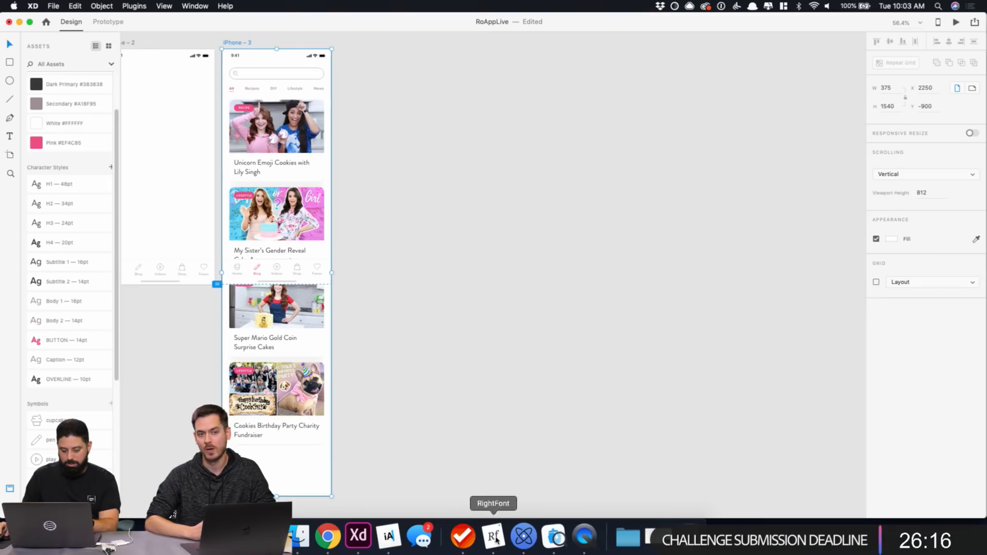
# Insert the word "Block" after "Coin" in the third card's title so it reads "Super Mario Gold Coin Block Surprise Cakes".
pyautogui.doubleClick(278, 339)
pyautogui.click(272, 338)
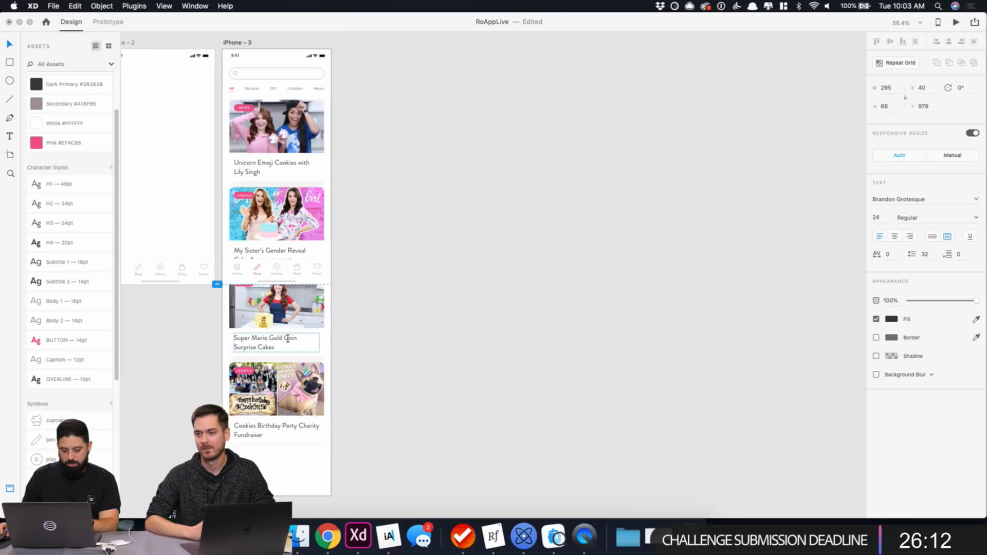
pyautogui.click(303, 338)
pyautogui.write('Bl')
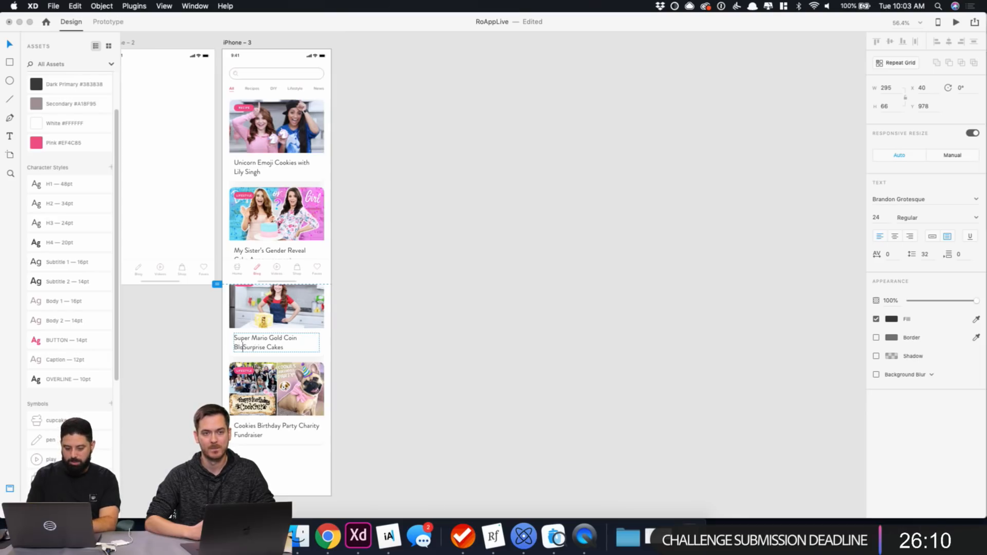
pyautogui.write('ock')
pyautogui.press('Escape')
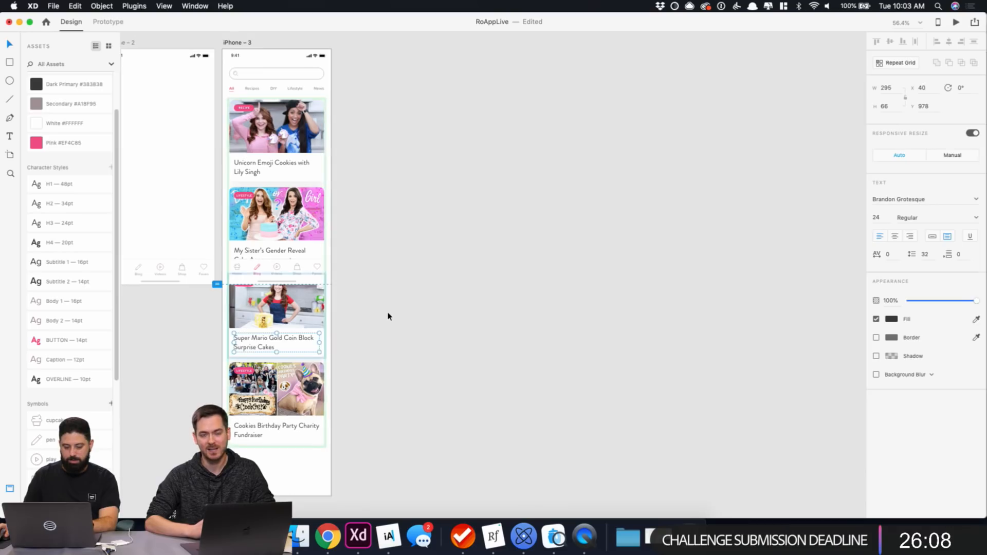
pyautogui.click(388, 316)
# Correct the spelling in the first card's title to "Unicorn Emoji Cookies with Lilly Singh".
pyautogui.scroll(1, 388, 316)
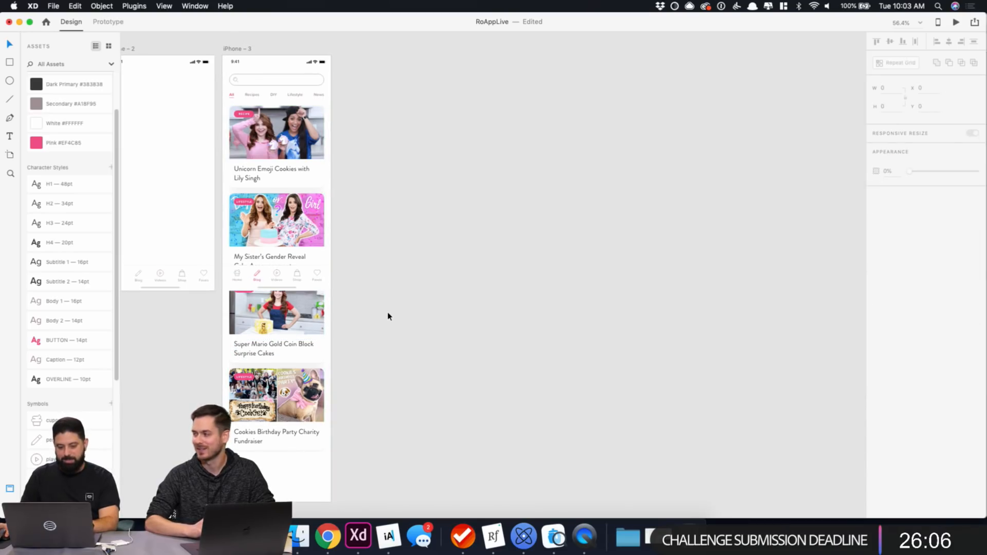
pyautogui.scroll(6, 239, 178)
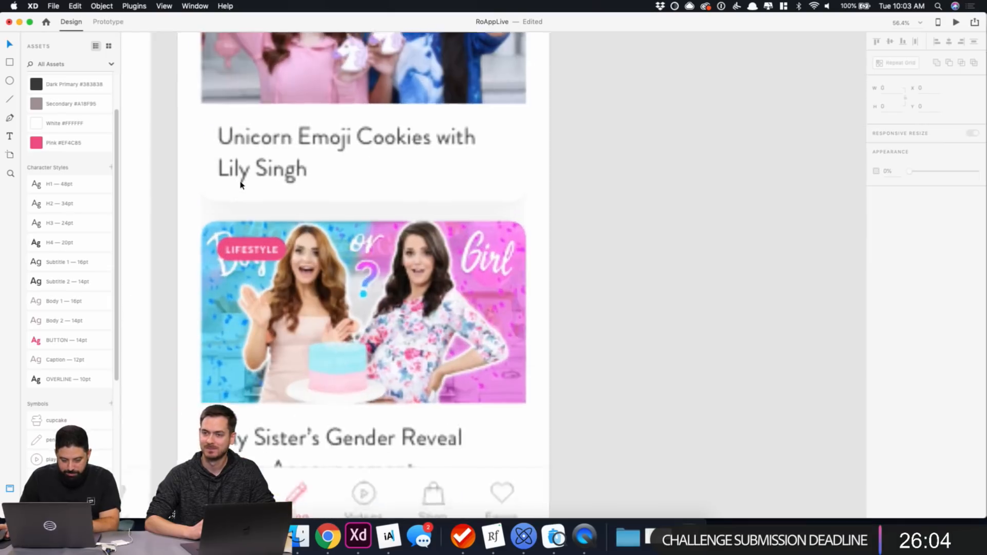
pyautogui.doubleClick(239, 174)
pyautogui.click(239, 175)
pyautogui.write('l')
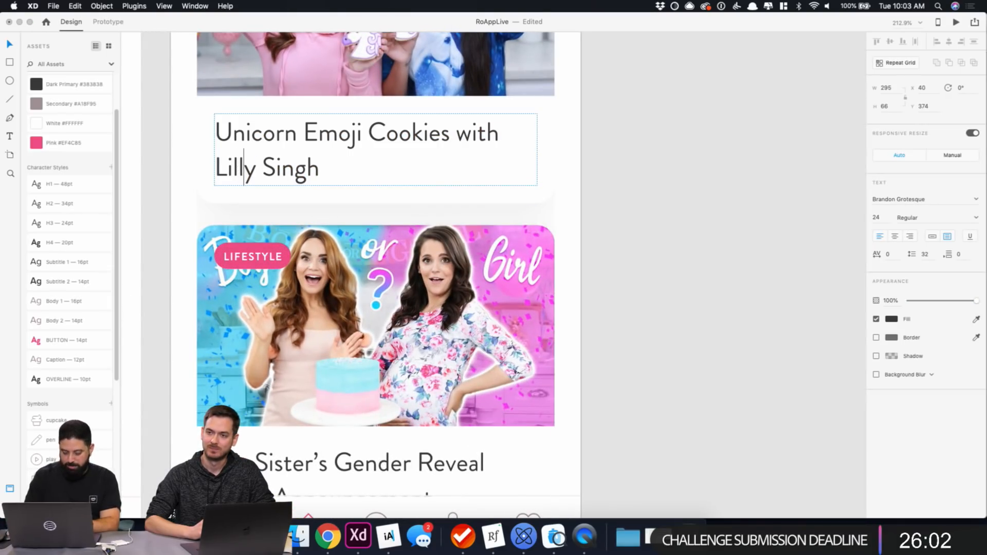
pyautogui.click(643, 190)
# Review the overall layout of the iPhone – 3 Blog screen from the search header to the last article card.
pyautogui.scroll(-5, 643, 190)
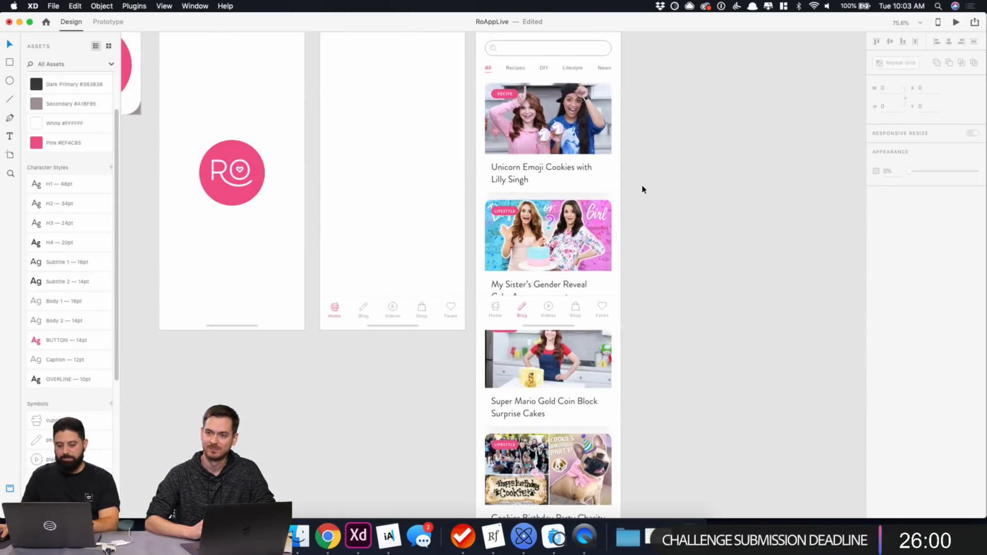
pyautogui.hscroll(1, 686, 175)
pyautogui.moveTo(686, 176); pyautogui.dragTo(547, 223)
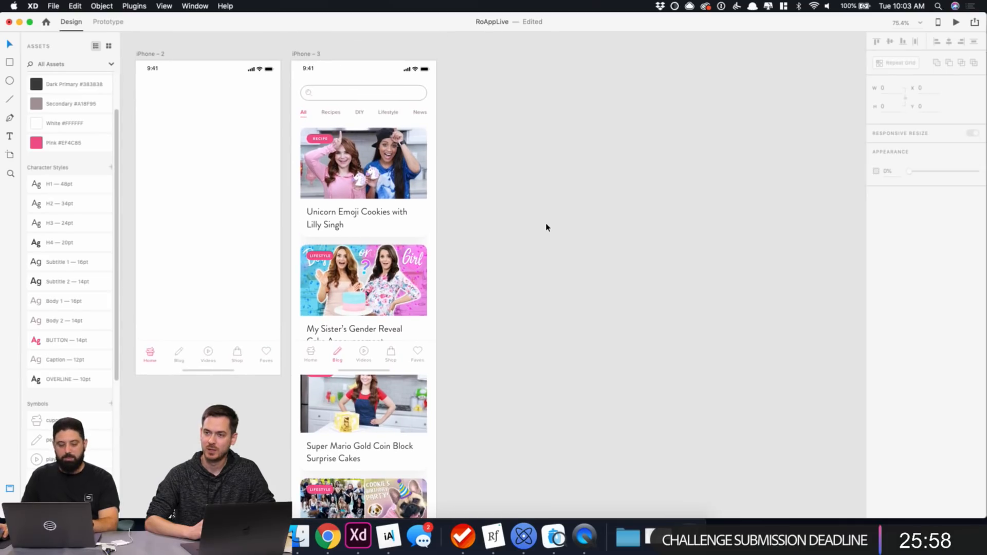
pyautogui.scroll(-3, 519, 192)
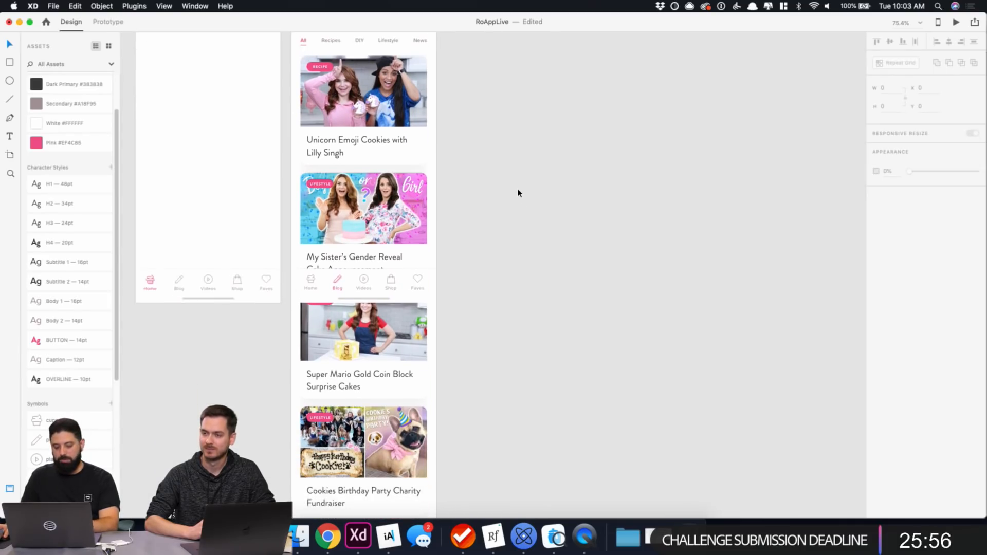
pyautogui.scroll(-2, 517, 191)
pyautogui.hscroll(2, 514, 170)
pyautogui.scroll(1, 514, 170)
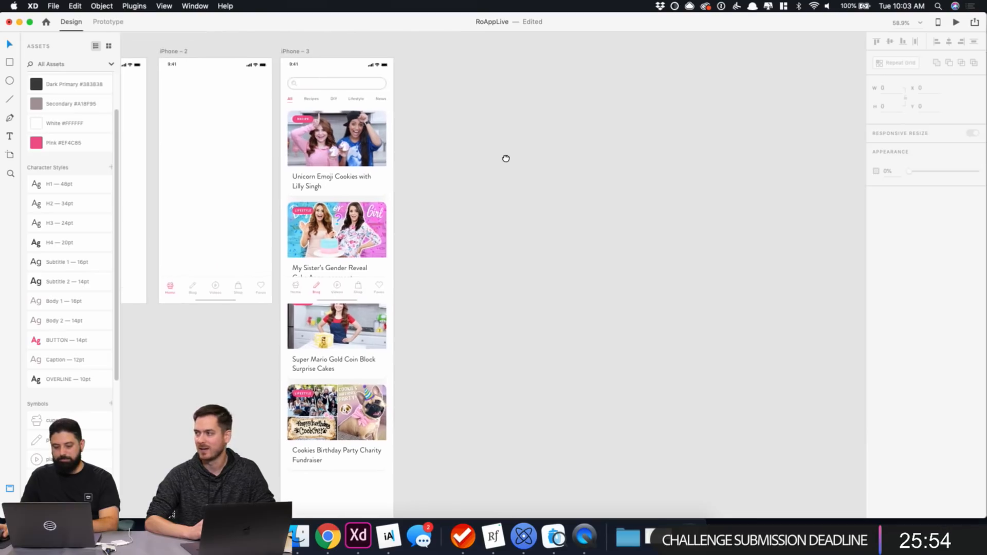
pyautogui.moveTo(502, 156); pyautogui.dragTo(488, 153)
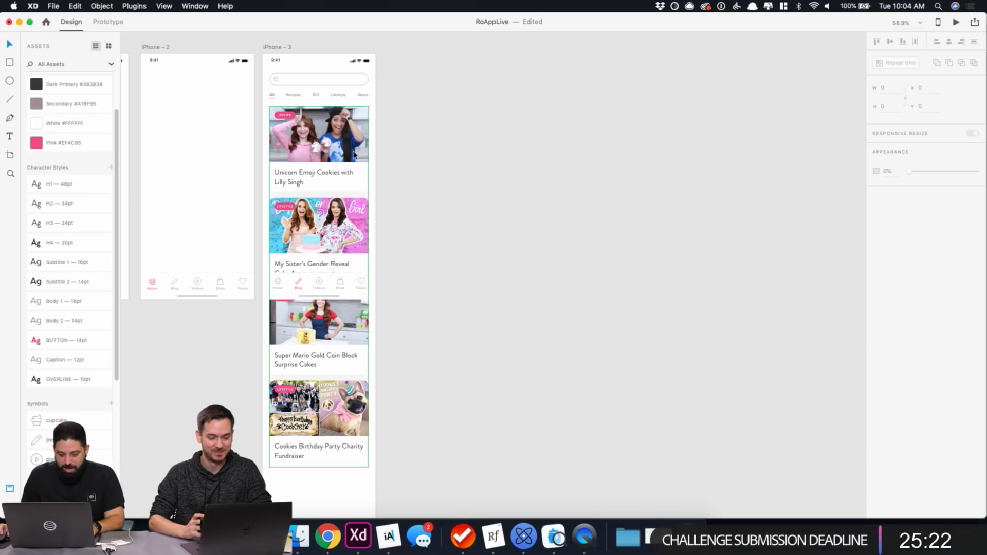
pyautogui.scroll(3, 355, 152)
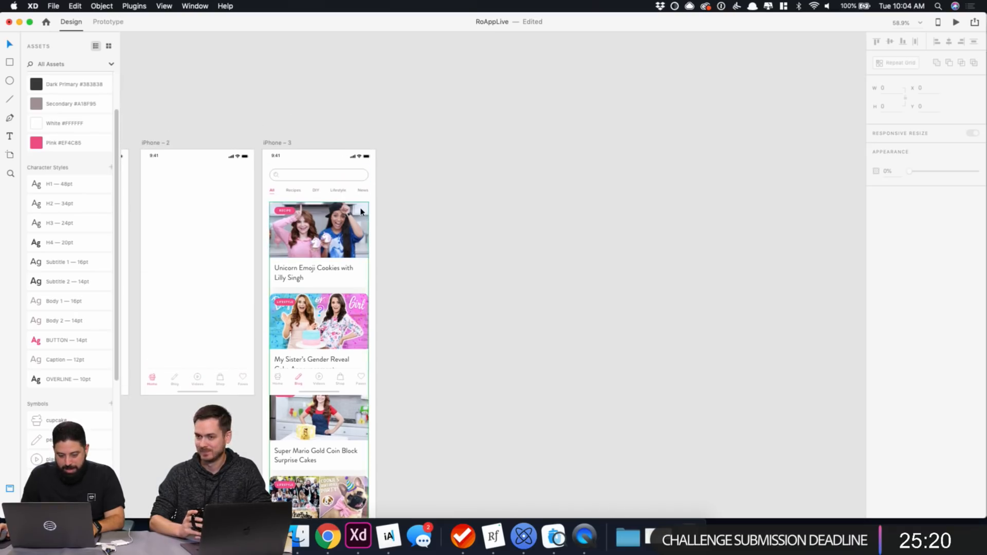
pyautogui.scroll(-8, 347, 162)
pyautogui.scroll(10, 360, 210)
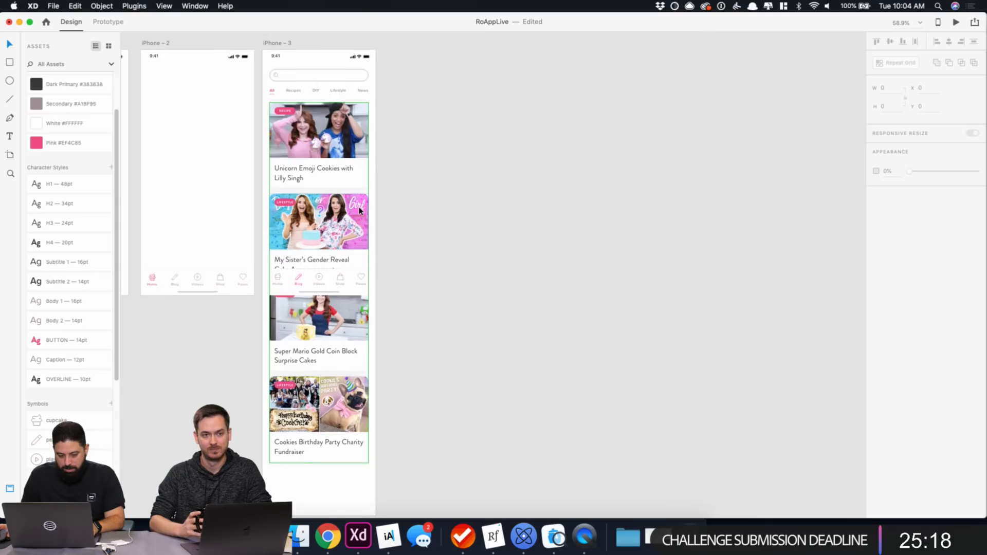
pyautogui.scroll(-4, 359, 210)
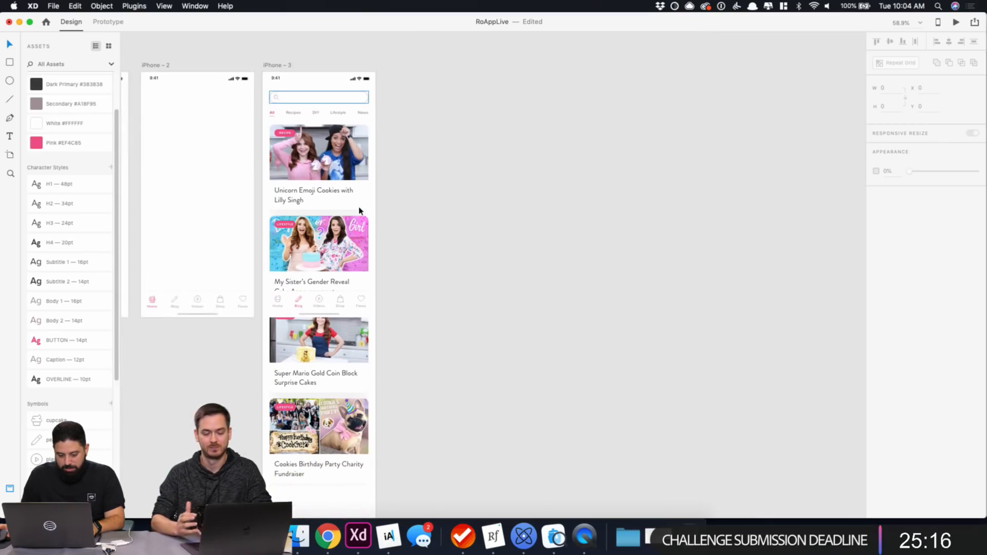
pyautogui.scroll(5, 358, 210)
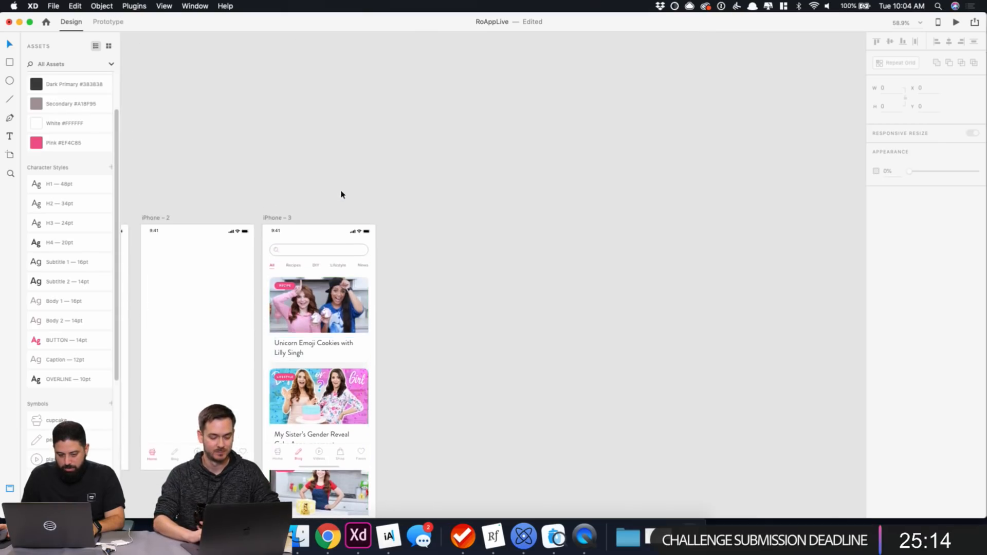
pyautogui.scroll(2, 319, 261)
pyautogui.scroll(-3, 381, 379)
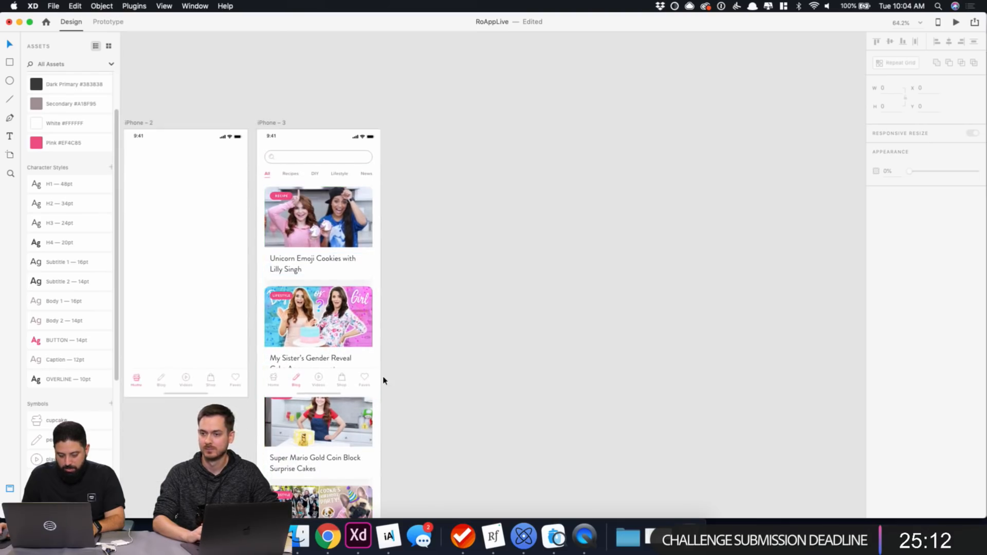
# Copy the navigation bar's white background and divider line and paste them into the iPhone – 3 artboard.
pyautogui.click(376, 382)
pyautogui.scroll(10, 376, 381)
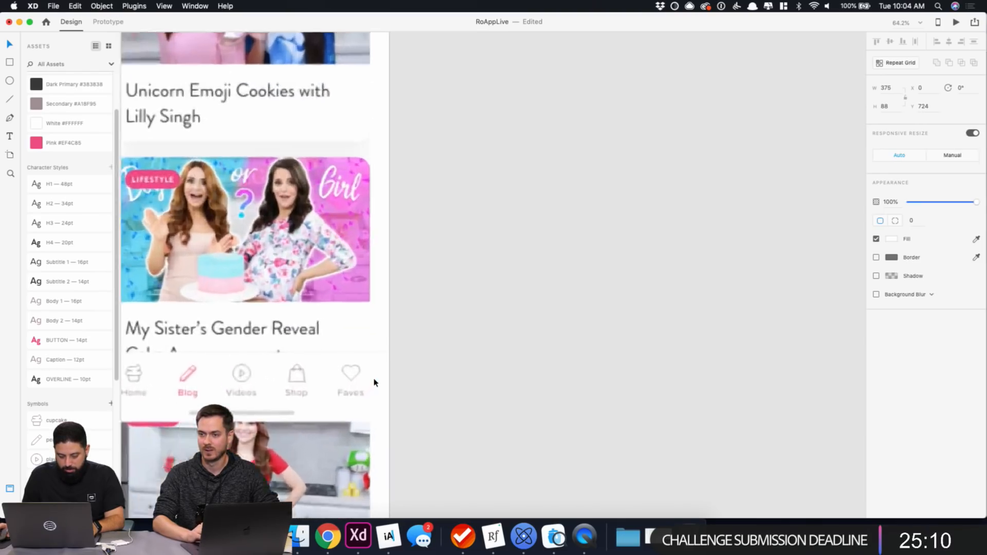
pyautogui.press('super+shift+a')
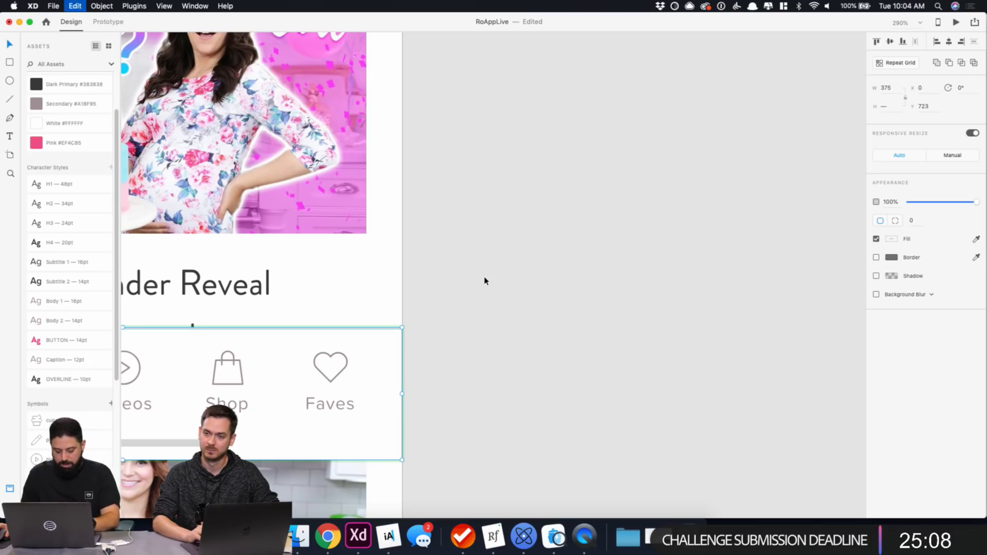
pyautogui.scroll(-8, 480, 278)
pyautogui.scroll(5, 471, 275)
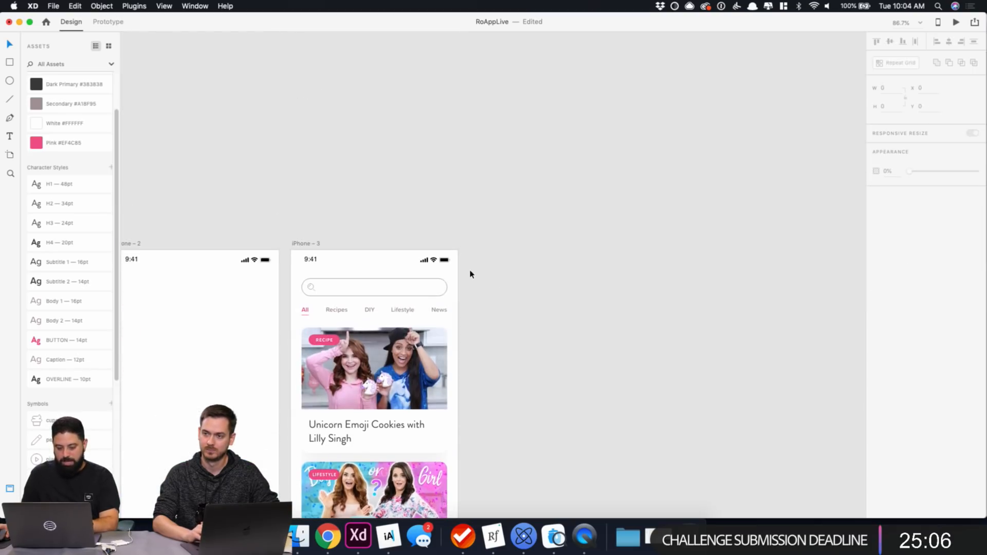
pyautogui.click(299, 245)
pyautogui.press('super+v')
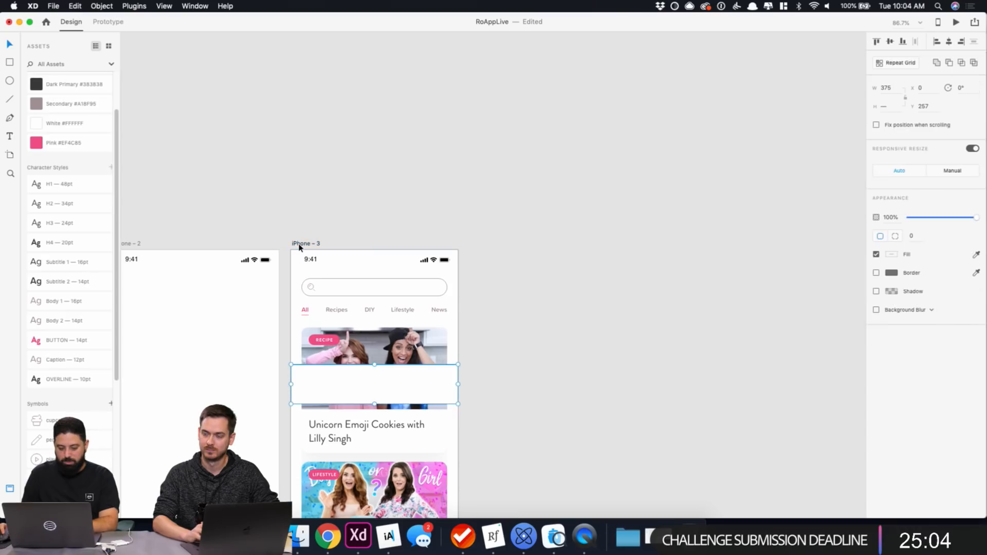
# Rotate the pasted background and line 180° and move them up to the artboard's header area at Y 3.
pyautogui.moveTo(459, 360); pyautogui.dragTo(295, 406)
pyautogui.moveTo(401, 385); pyautogui.dragTo(402, 278)
pyautogui.scroll(5, 404, 297)
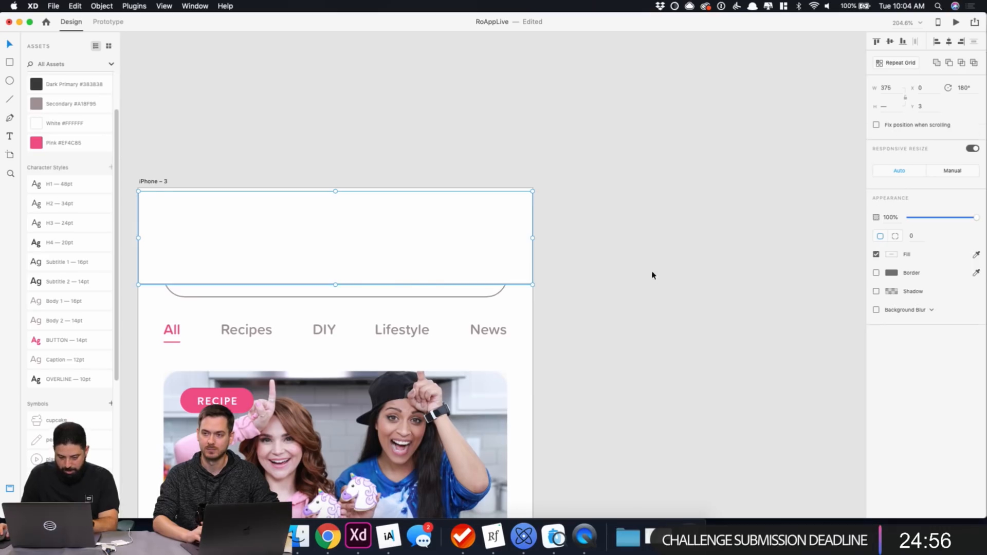
# Move the pasted divider line down to Y 158, between the category tabs and the first card.
pyautogui.click(516, 285)
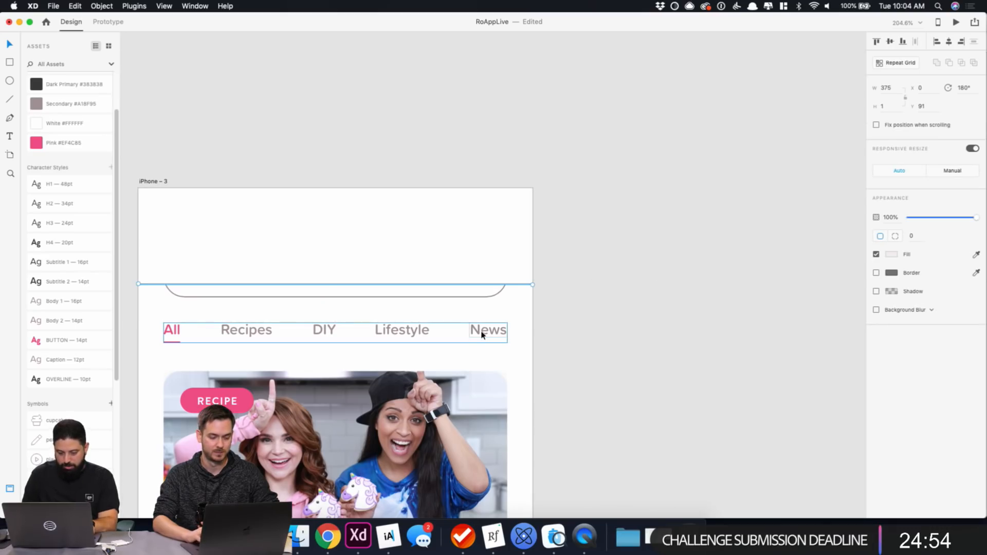
pyautogui.hotkey('shift', 'Down')
pyautogui.hotkey('shift', 'Down')
pyautogui.hotkey('shift', 'Down')
pyautogui.hotkey('shift', 'Down')
pyautogui.hotkey('shift', 'Down')
pyautogui.hotkey('shift', 'Down')
pyautogui.hotkey('shift', 'Down')
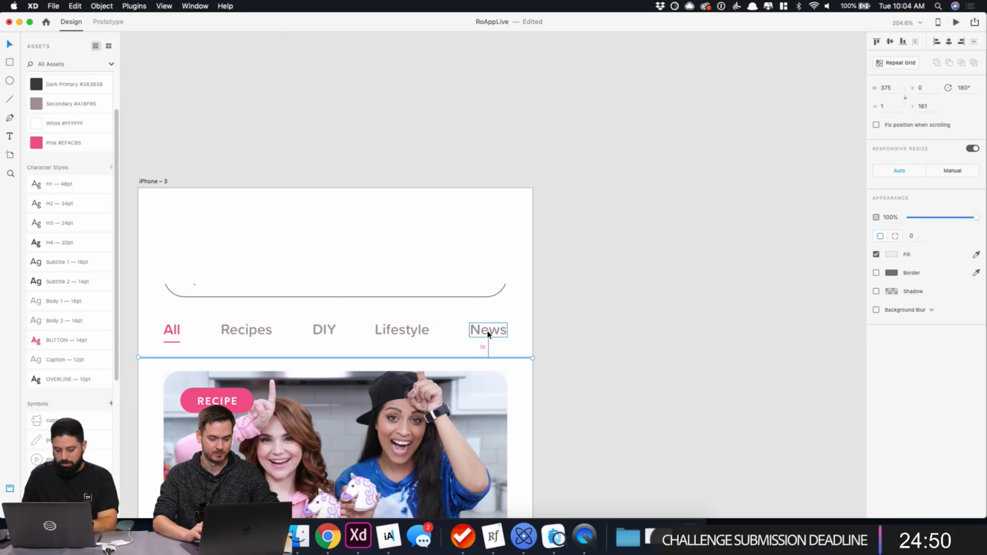
pyautogui.press('Up')
pyautogui.press('Up')
pyautogui.press('Up')
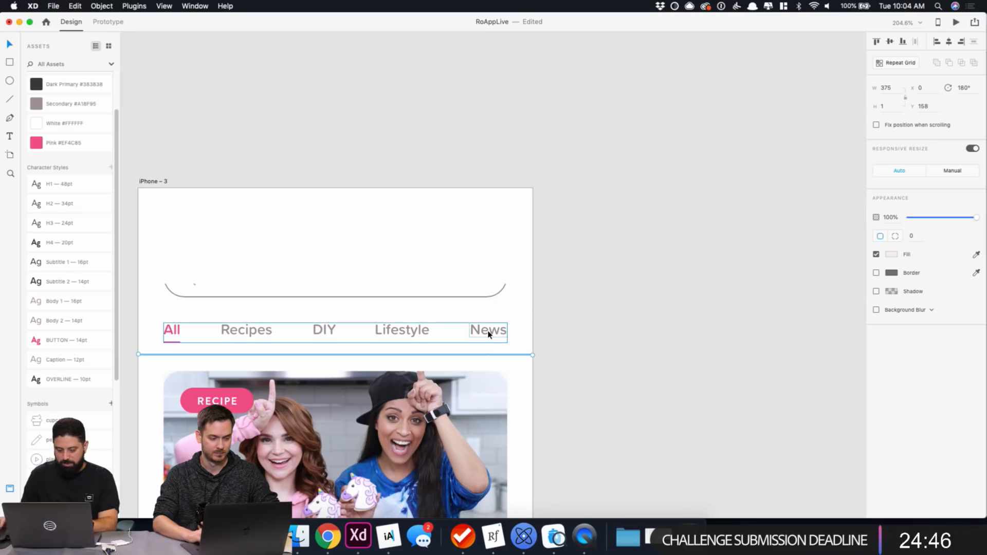
pyautogui.scroll(-15, 489, 334)
pyautogui.scroll(3, 487, 329)
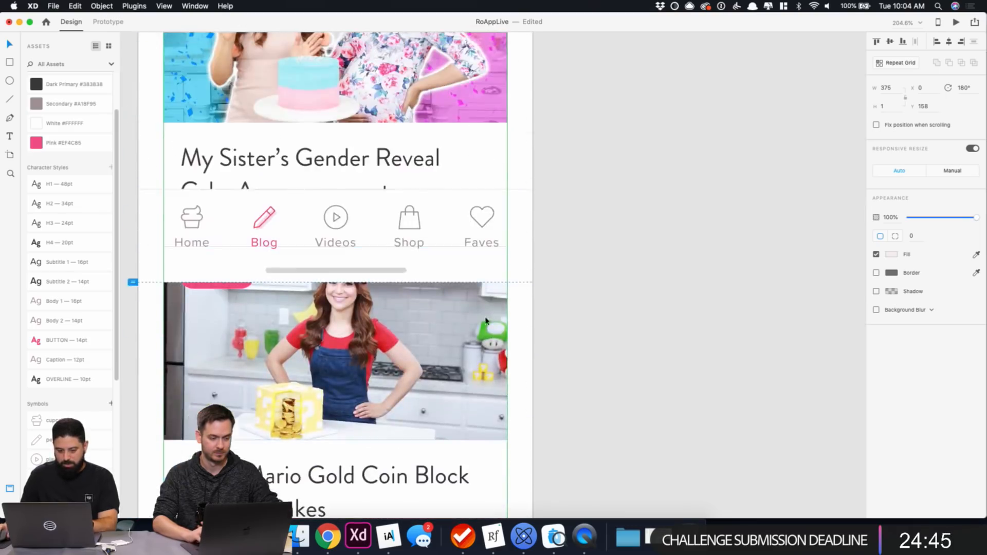
pyautogui.click(481, 215)
pyautogui.scroll(5, 539, 216)
pyautogui.scroll(10, 538, 217)
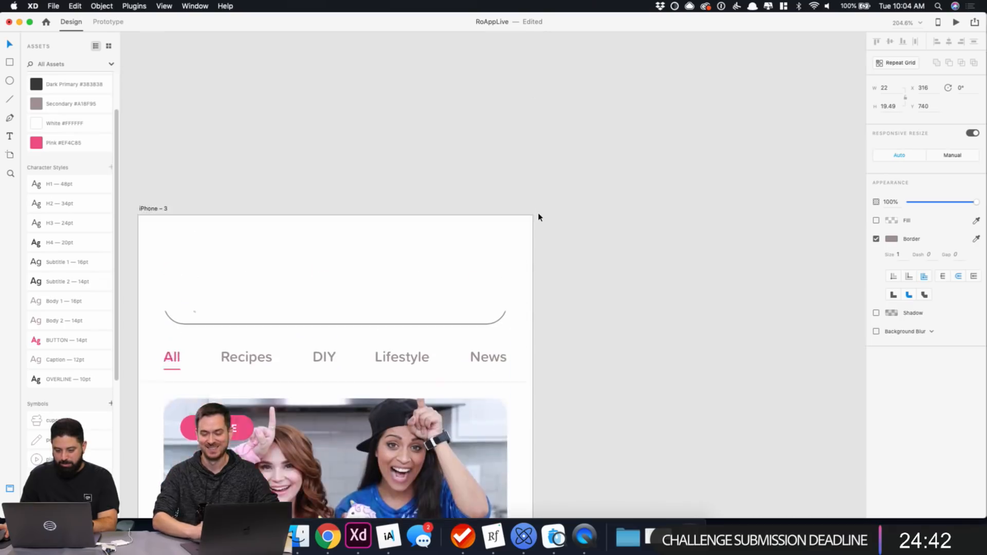
# Stretch the white header rectangle from the artboard's top edge to the divider line, making it 158 high at Y 0.
pyautogui.click(721, 403)
pyautogui.click(424, 300)
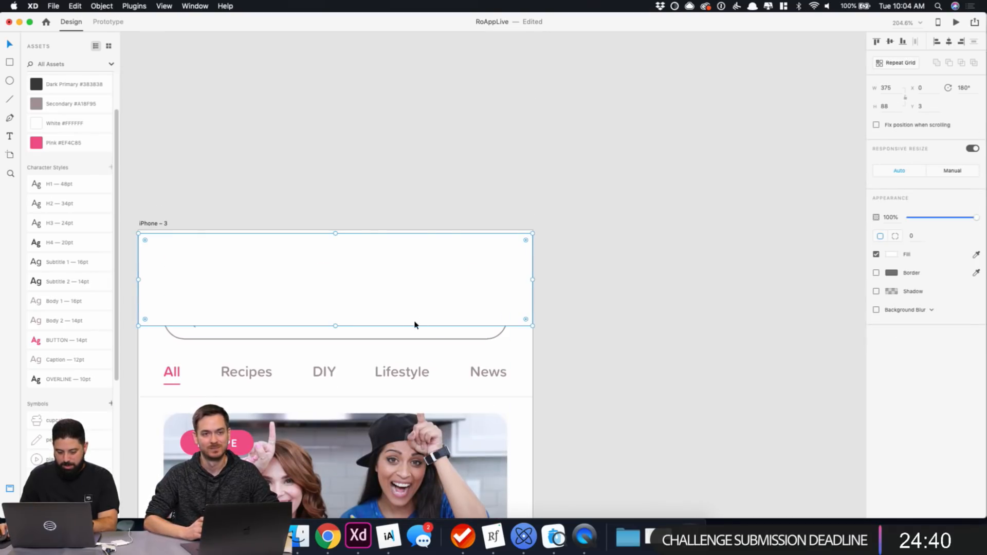
pyautogui.moveTo(335, 325); pyautogui.dragTo(348, 396)
pyautogui.click(634, 356)
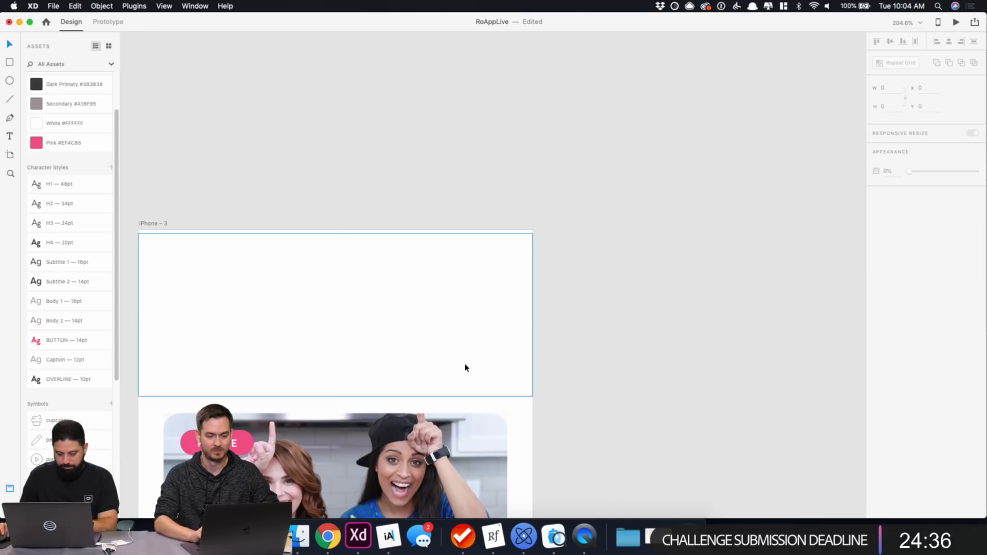
pyautogui.click(478, 383)
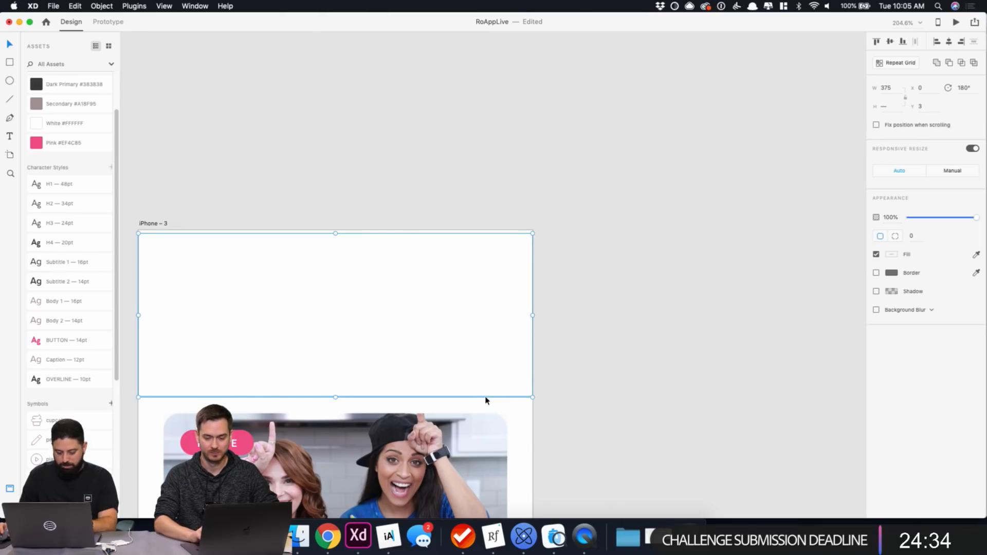
pyautogui.click(560, 273)
pyautogui.click(346, 230)
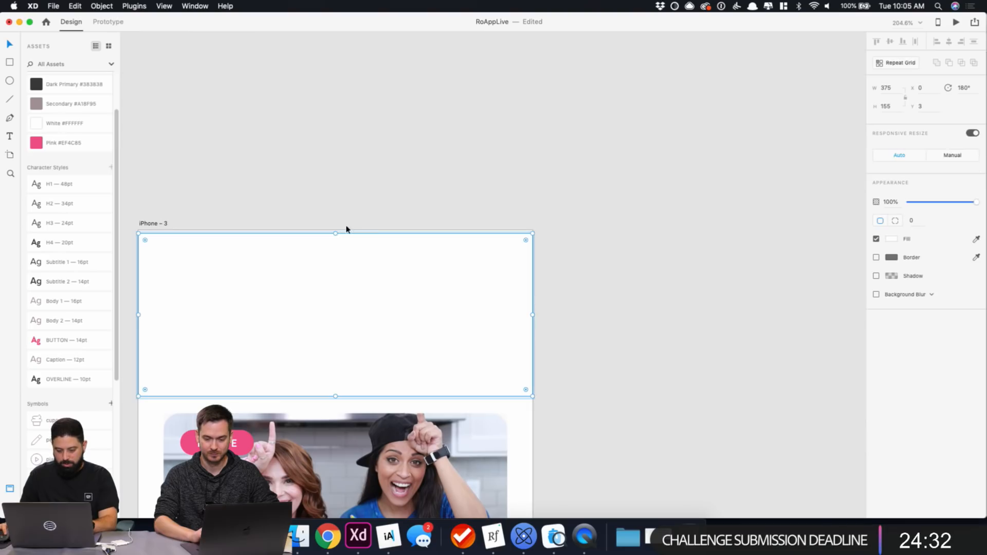
pyautogui.moveTo(335, 234); pyautogui.dragTo(334, 230)
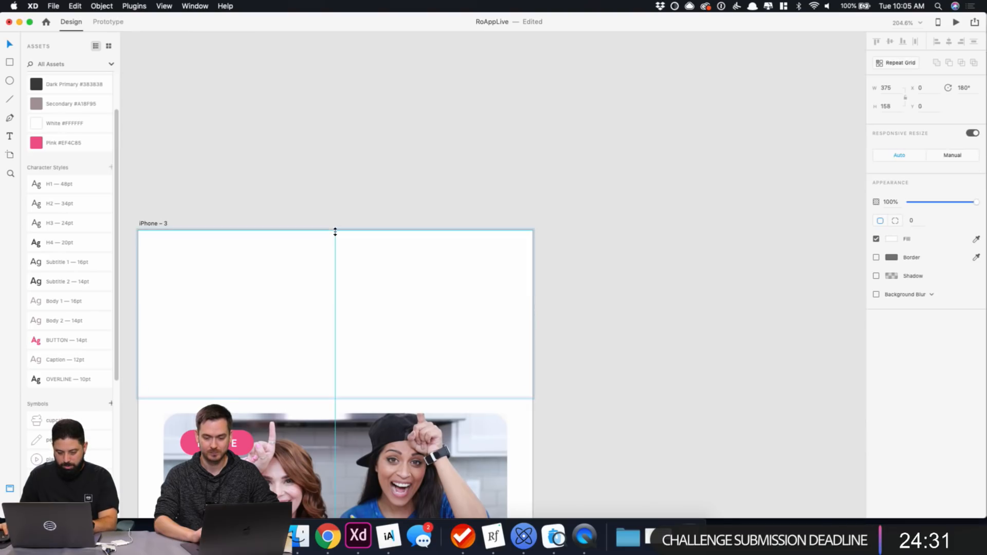
# Group the white header rectangle with its divider line and send the group to the back.
pyautogui.rightClick(404, 318)
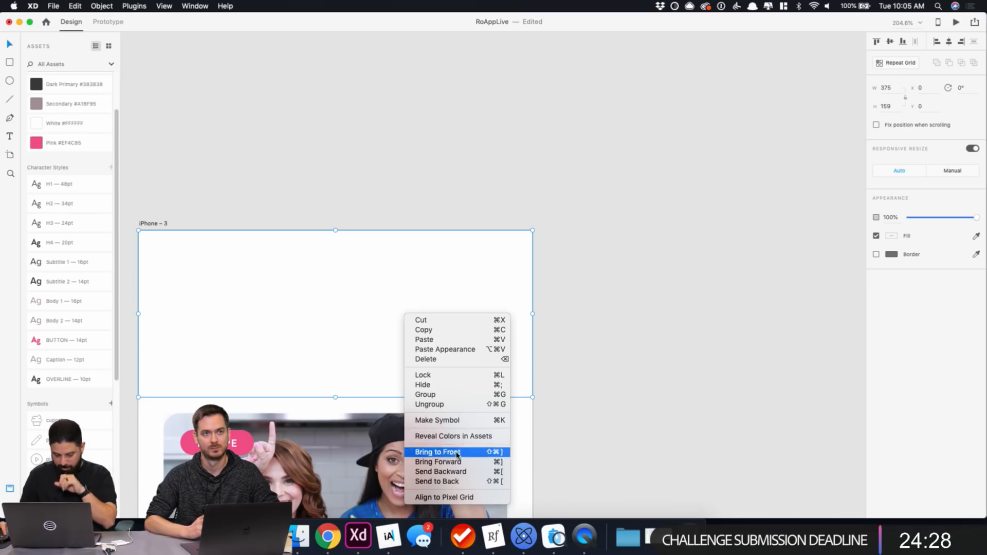
pyautogui.click(452, 481)
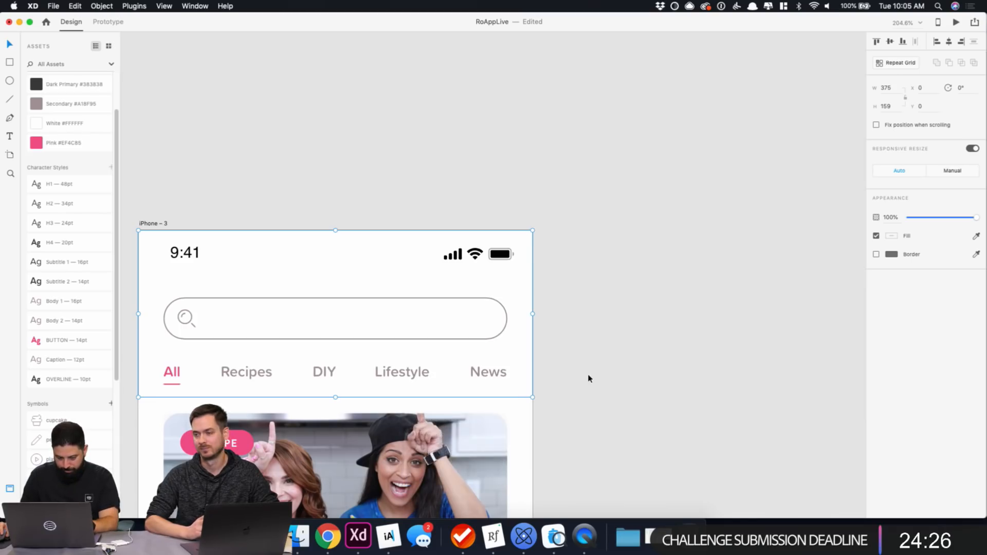
# Group the status bar, search field, category tabs and header background, and fix the group's position when scrolling.
pyautogui.keyDown('shift'); pyautogui.click(449, 340); pyautogui.keyUp('shift')
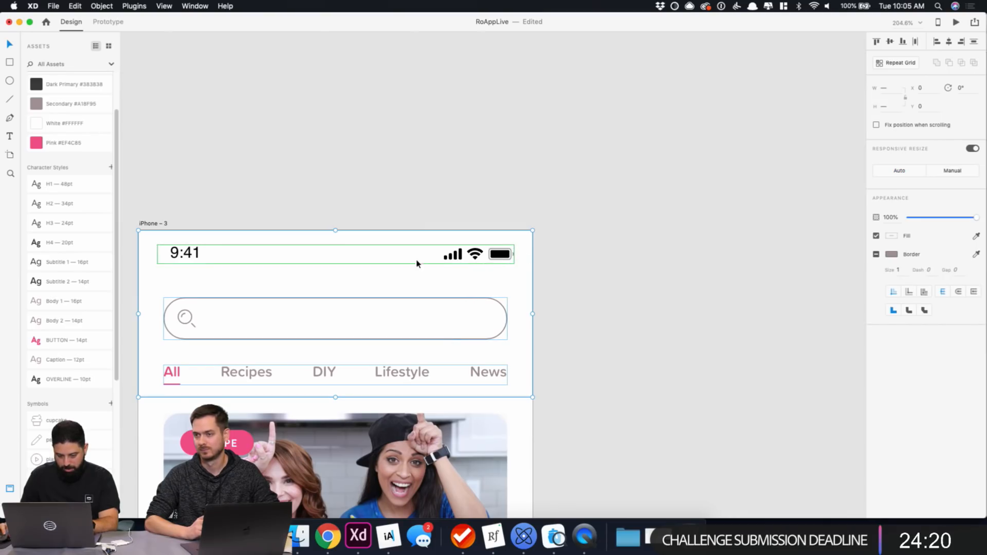
pyautogui.click(556, 257)
pyautogui.click(470, 257)
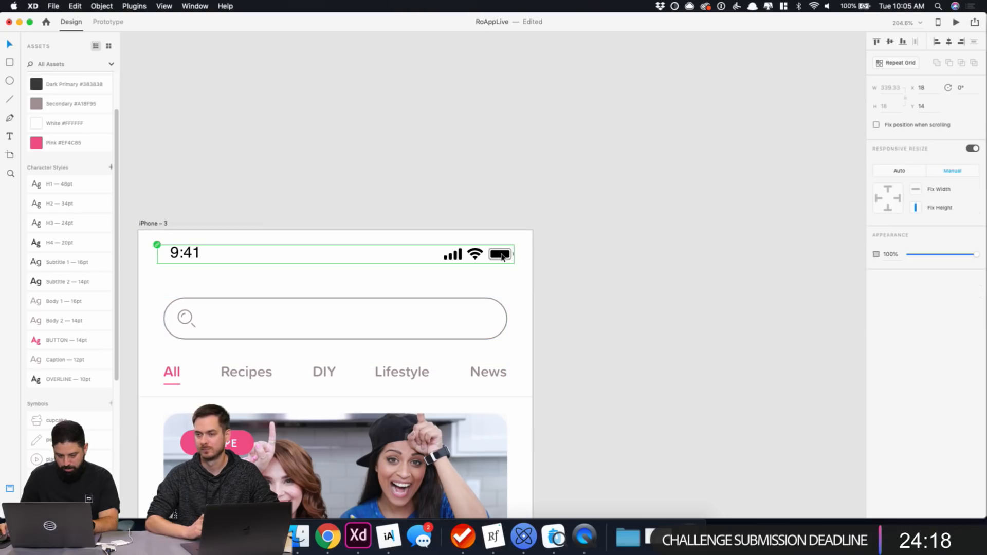
pyautogui.keyDown('shift'); pyautogui.click(187, 320); pyautogui.keyUp('shift')
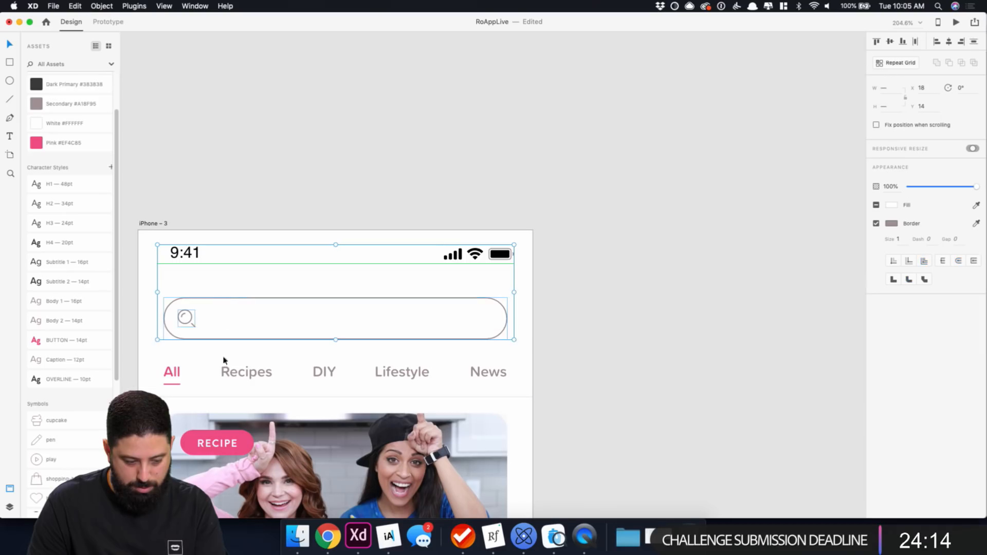
pyautogui.keyDown('shift'); pyautogui.click(229, 379); pyautogui.keyUp('shift')
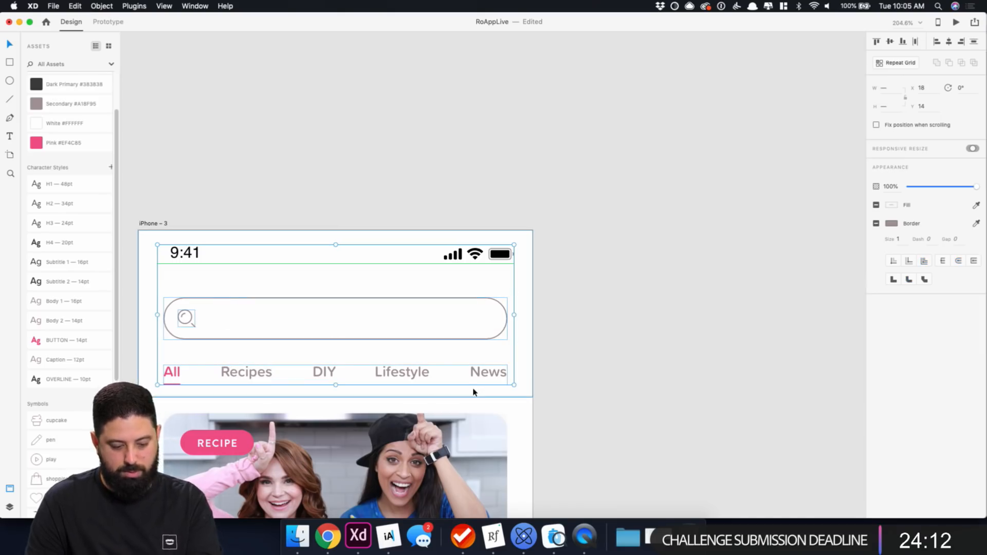
pyautogui.click(653, 307)
pyautogui.press('super+z')
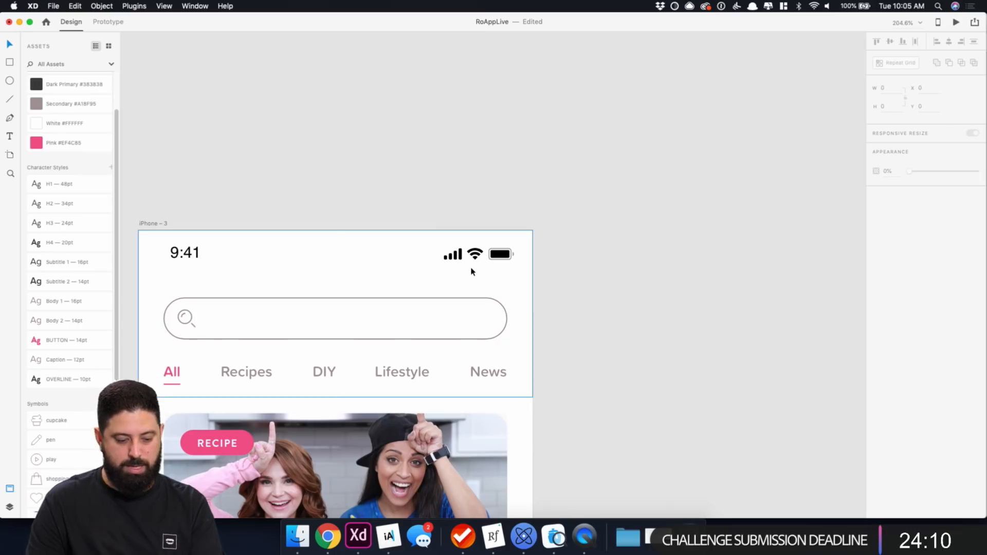
pyautogui.click(876, 125)
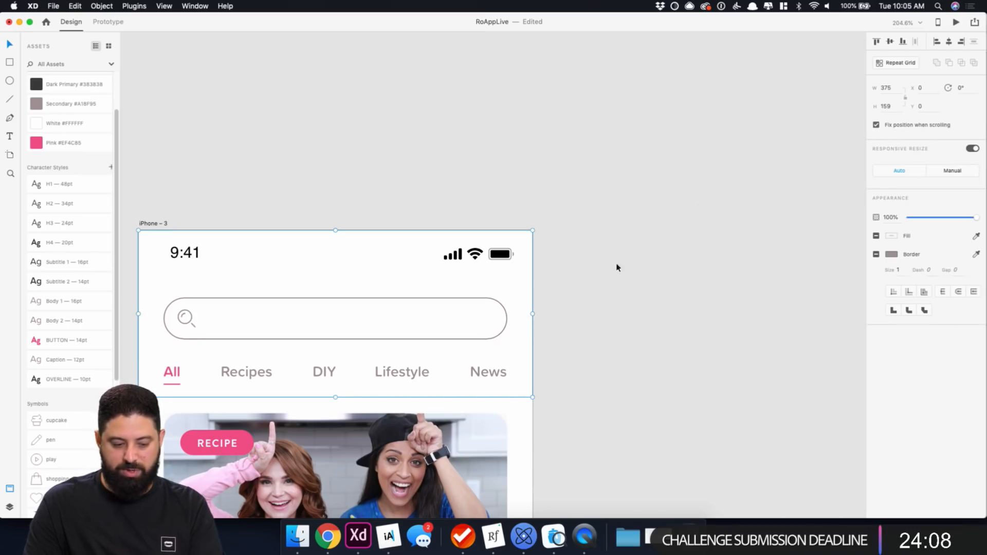
pyautogui.click(609, 275)
# Duplicate the iPhone – 3 artboard beside the original and select the article card grid in the copy.
pyautogui.scroll(-8, 606, 330)
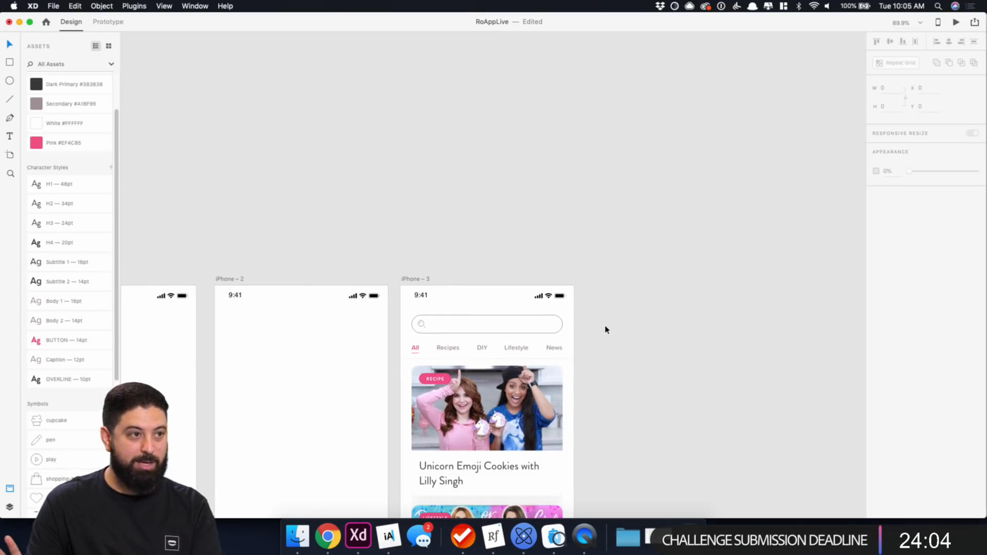
pyautogui.scroll(-5, 604, 328)
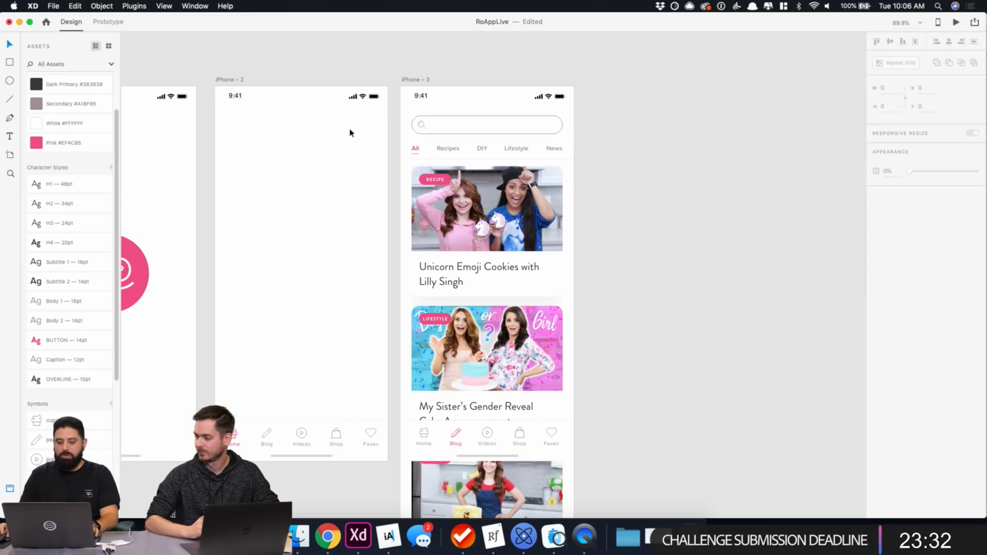
pyautogui.moveTo(411, 80); pyautogui.dragTo(602, 79)
pyautogui.moveTo(678, 67); pyautogui.dragTo(509, 66)
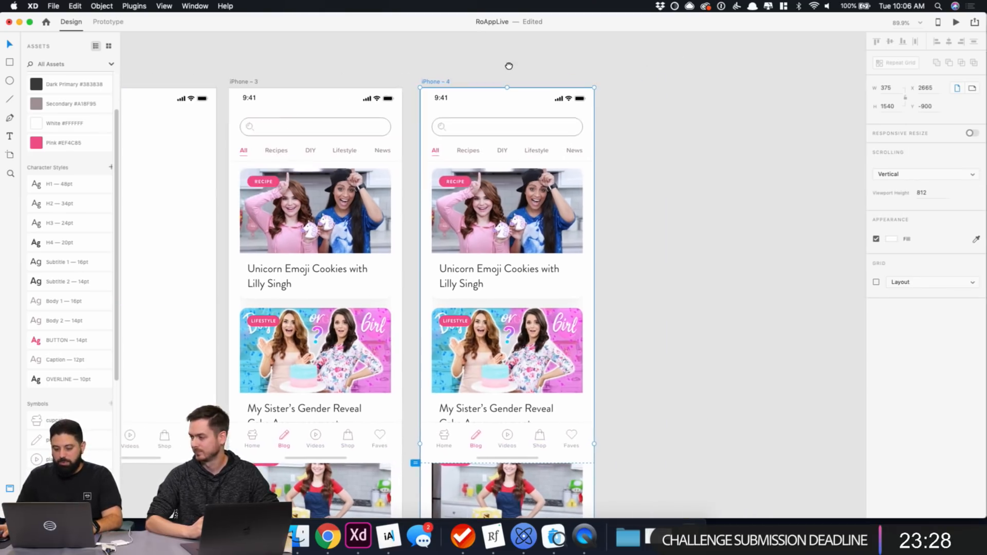
pyautogui.click(517, 176)
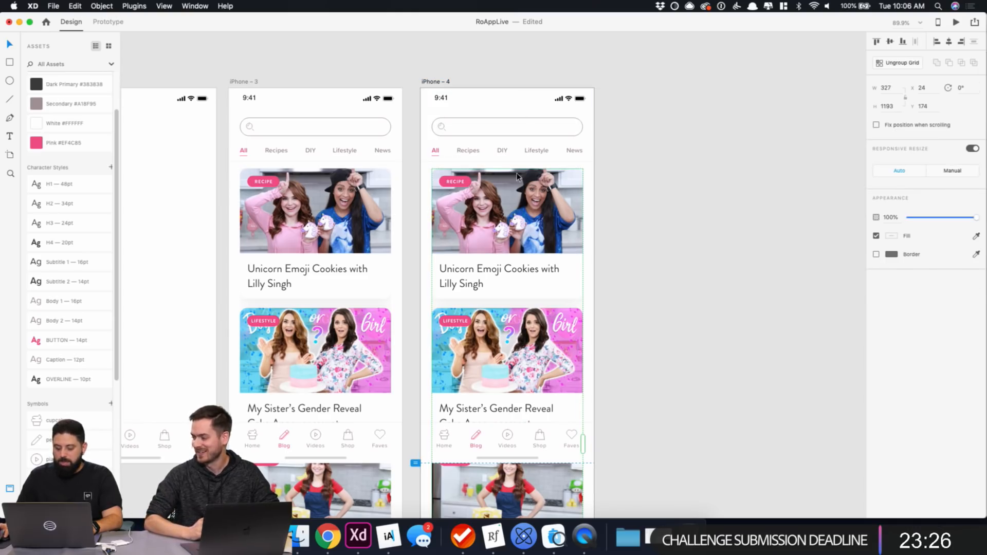
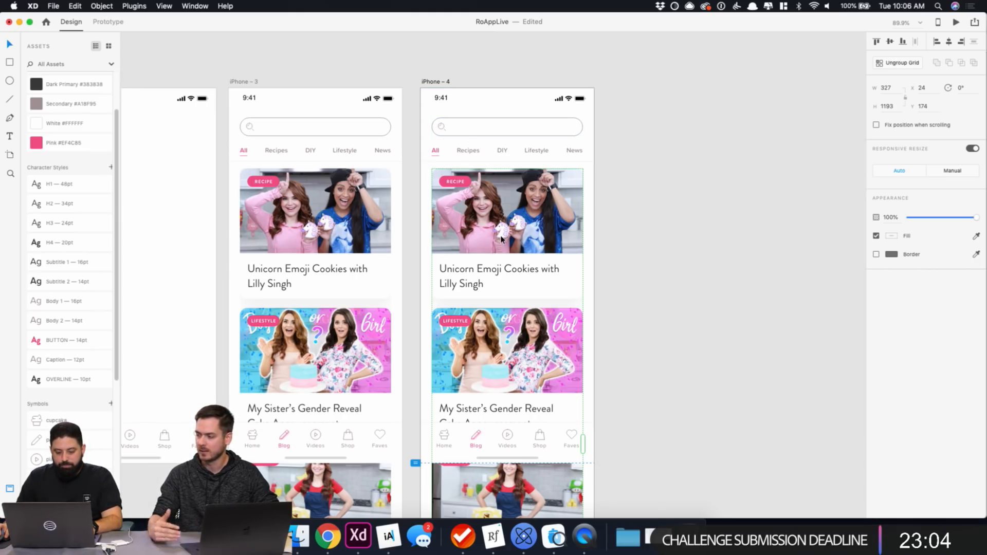
# Send the card grid on the iPhone – 4 artboard to the back and move it up to Y -500.
pyautogui.scroll(-5, 544, 383)
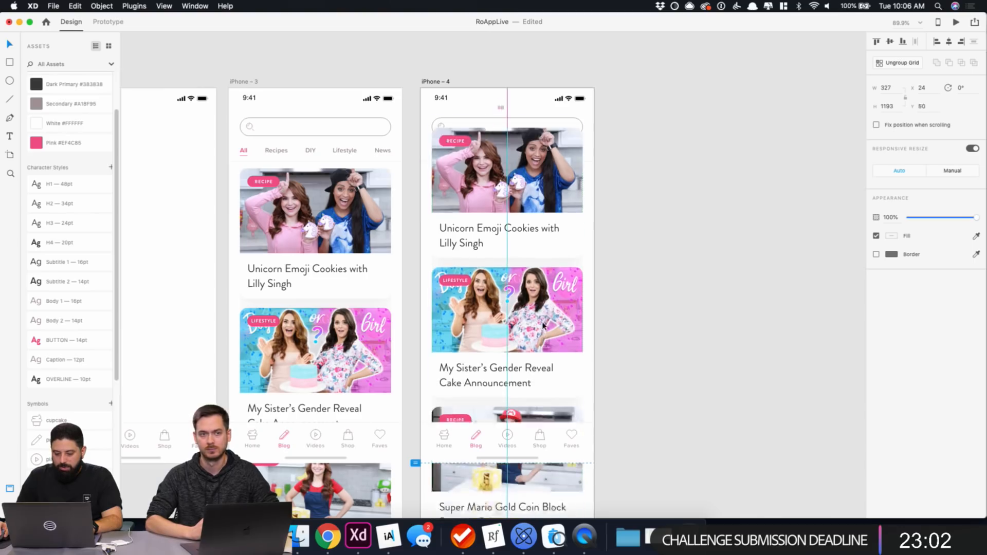
pyautogui.rightClick(519, 211)
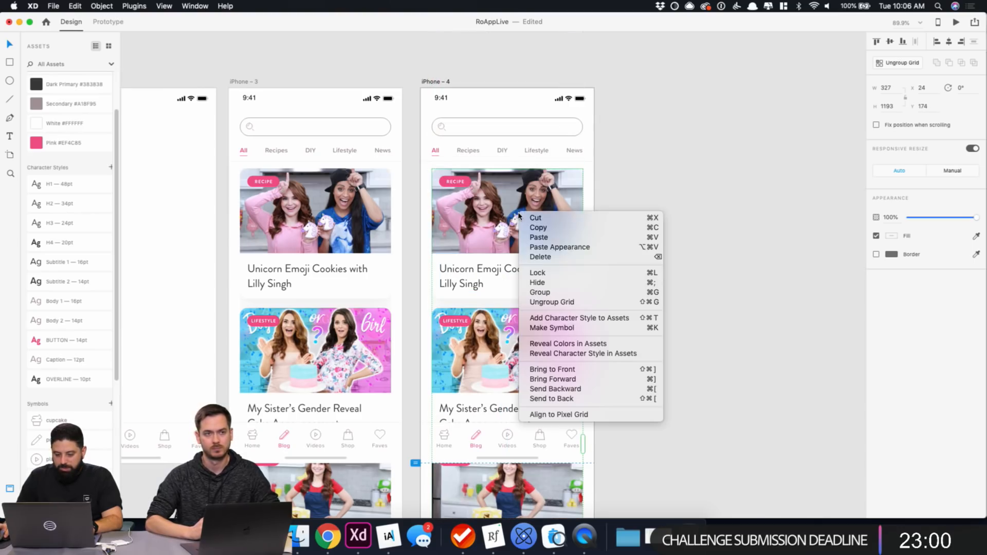
pyautogui.click(576, 397)
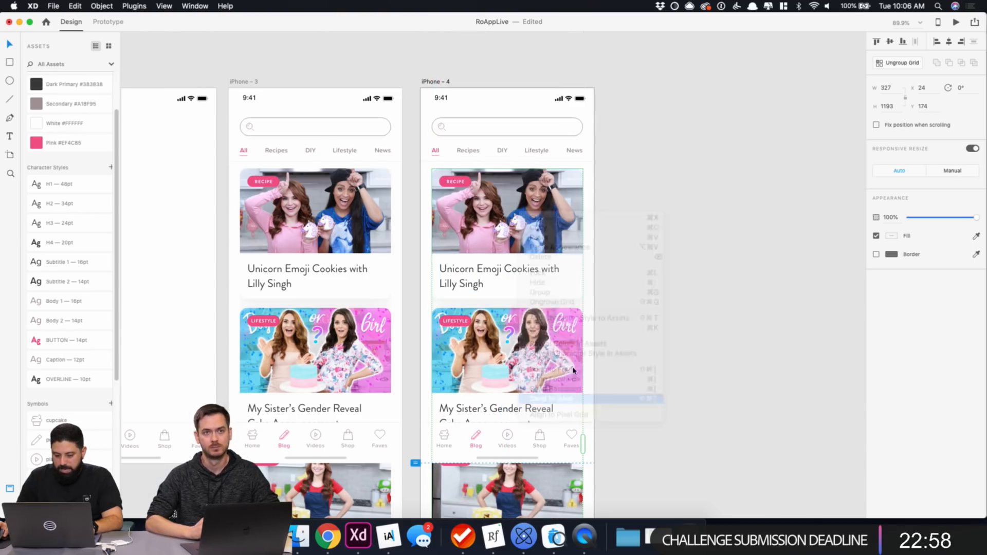
pyautogui.scroll(-5, 543, 76)
pyautogui.scroll(-2, 543, 75)
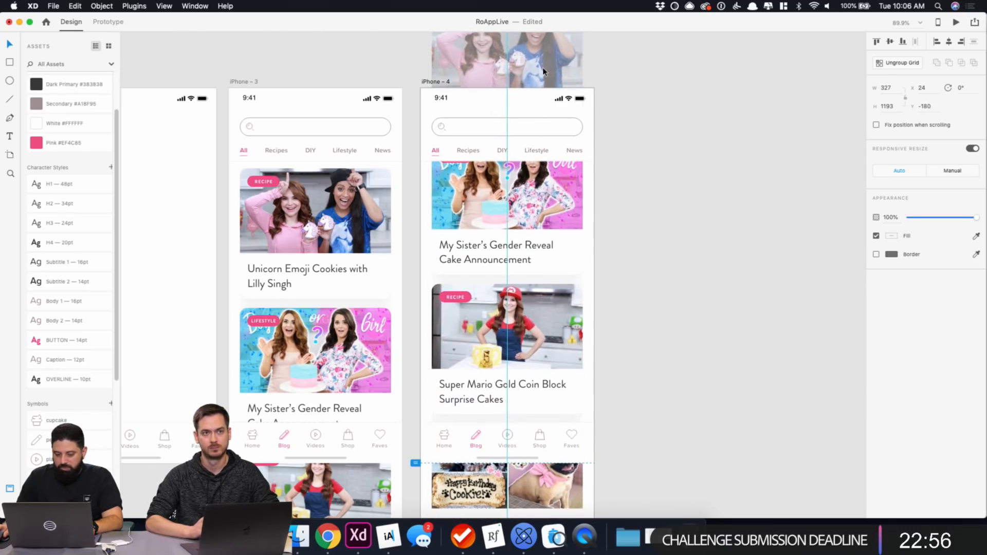
pyautogui.scroll(-4, 520, 237)
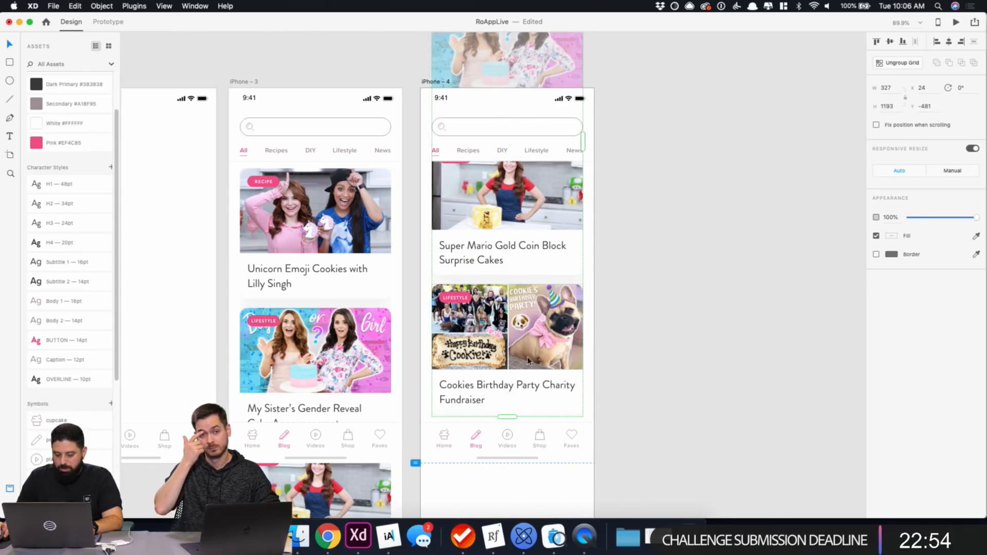
pyautogui.moveTo(529, 358); pyautogui.dragTo(529, 349)
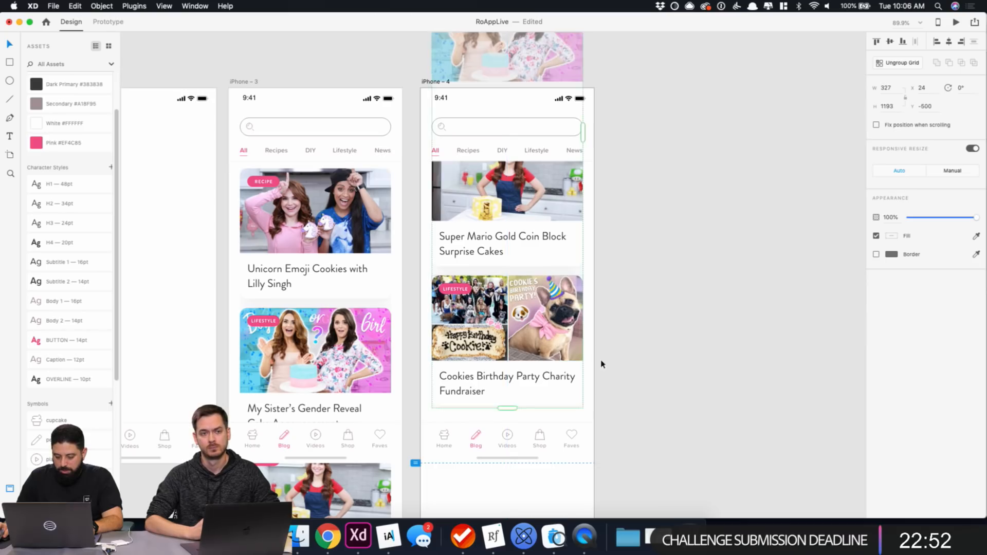
# Extend the bottom edge of the card grid on iPhone – 4 to a height of 1208.
pyautogui.doubleClick(549, 399)
pyautogui.click(654, 395)
pyautogui.click(569, 401)
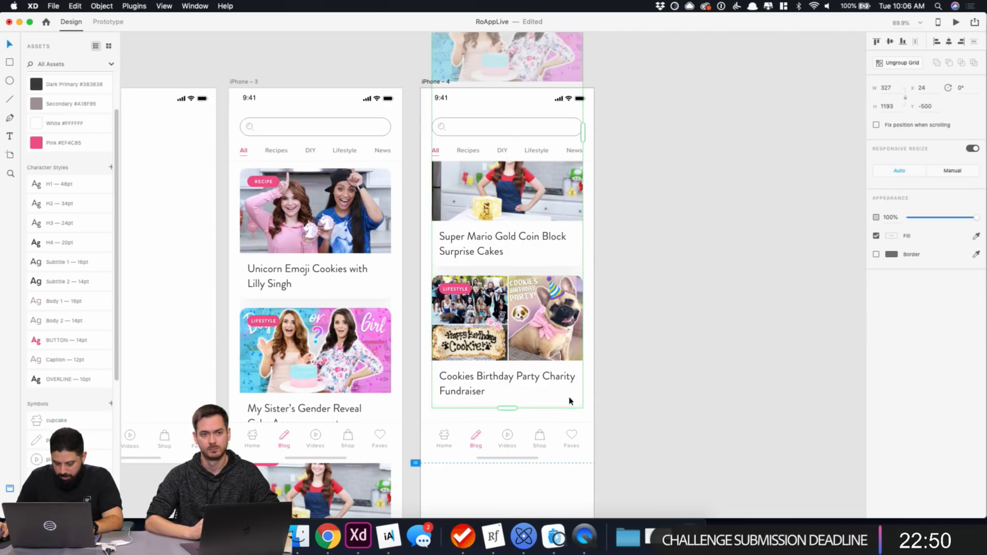
pyautogui.moveTo(515, 407); pyautogui.dragTo(510, 415)
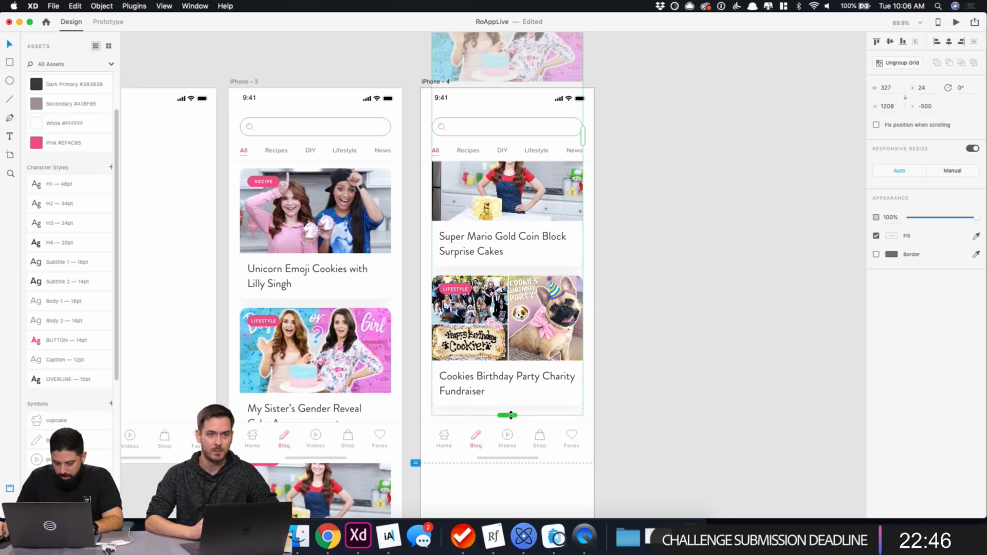
pyautogui.click(640, 249)
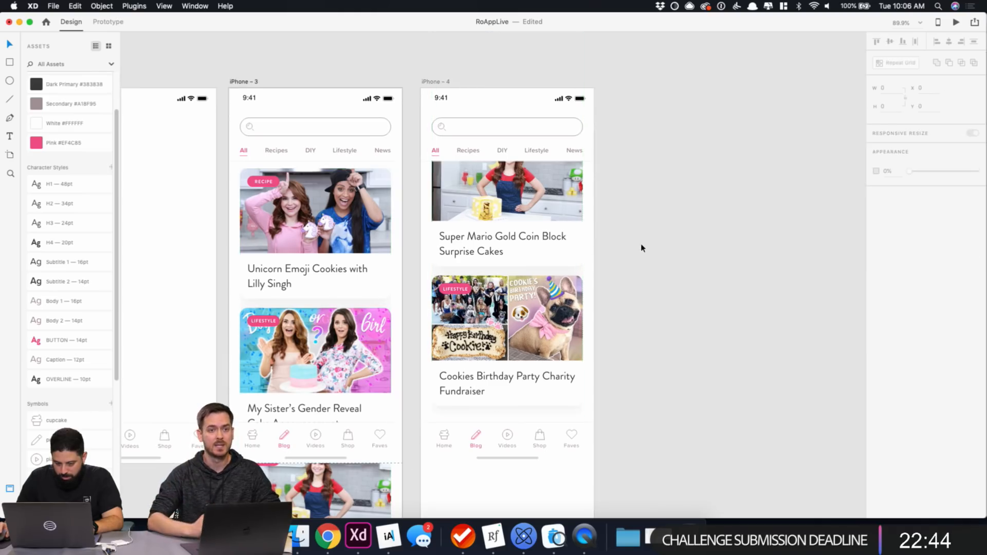
# Delete the iPhone – 4 artboard.
pyautogui.click(511, 224)
pyautogui.click(361, 62)
pyautogui.click(439, 83)
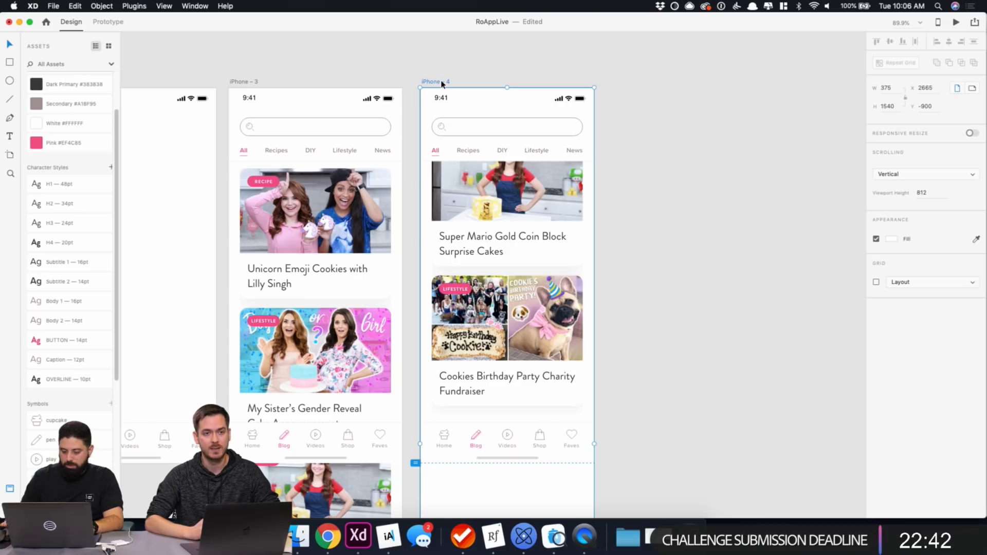
pyautogui.press('Delete')
# Widen the vertical gaps in the iPhone – 3 card grid until it is 1205 high, and duplicate the artboard beside the original.
pyautogui.click(325, 303)
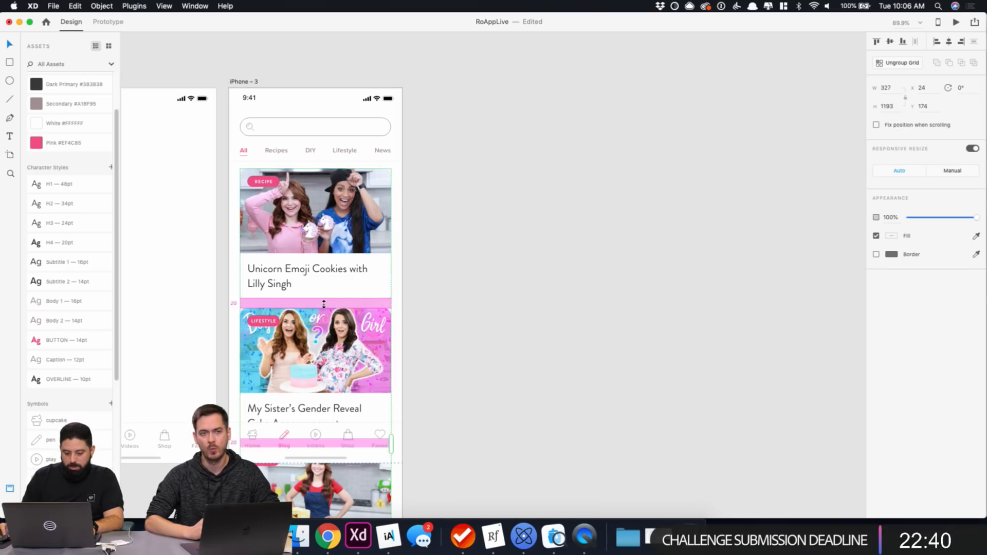
pyautogui.moveTo(324, 303); pyautogui.dragTo(325, 304)
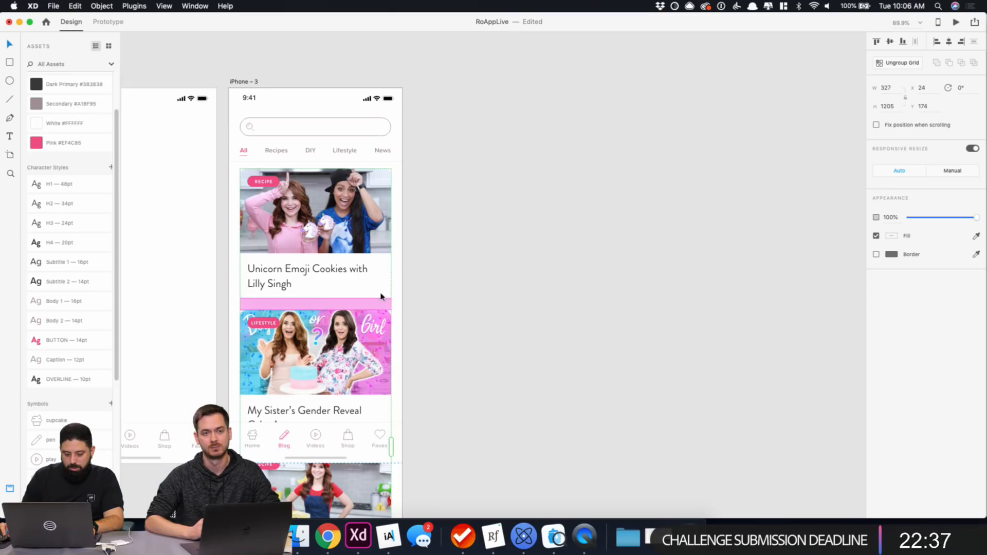
pyautogui.click(238, 82)
pyautogui.moveTo(236, 85); pyautogui.dragTo(433, 91)
# Send the card grid on the duplicated iPhone – 4 artboard behind its header and tab bar.
pyautogui.rightClick(544, 214)
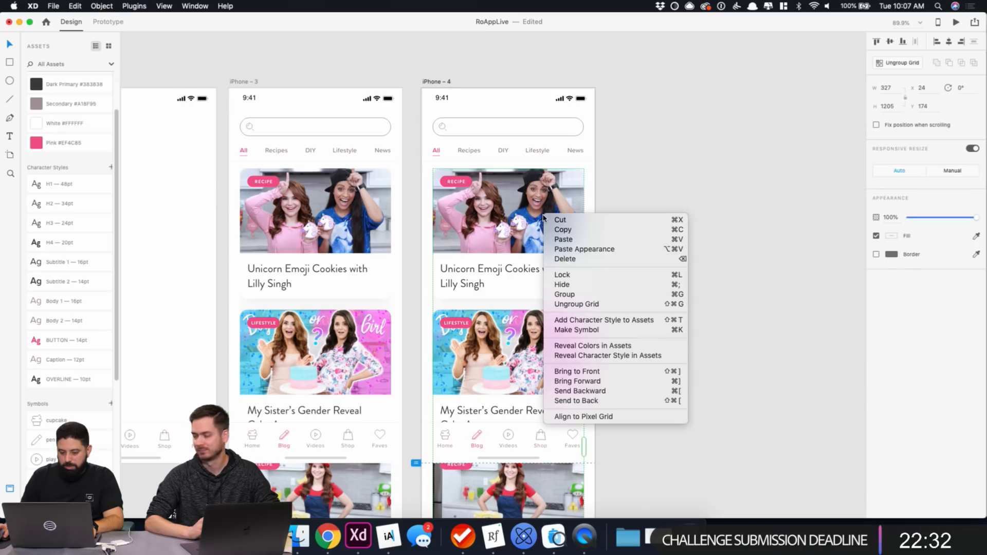
pyautogui.click(601, 400)
pyautogui.click(714, 229)
# Move the iPhone – 4 card grid up until its last card sits just above the tab bar, and extend its bottom edge slightly.
pyautogui.click(525, 378)
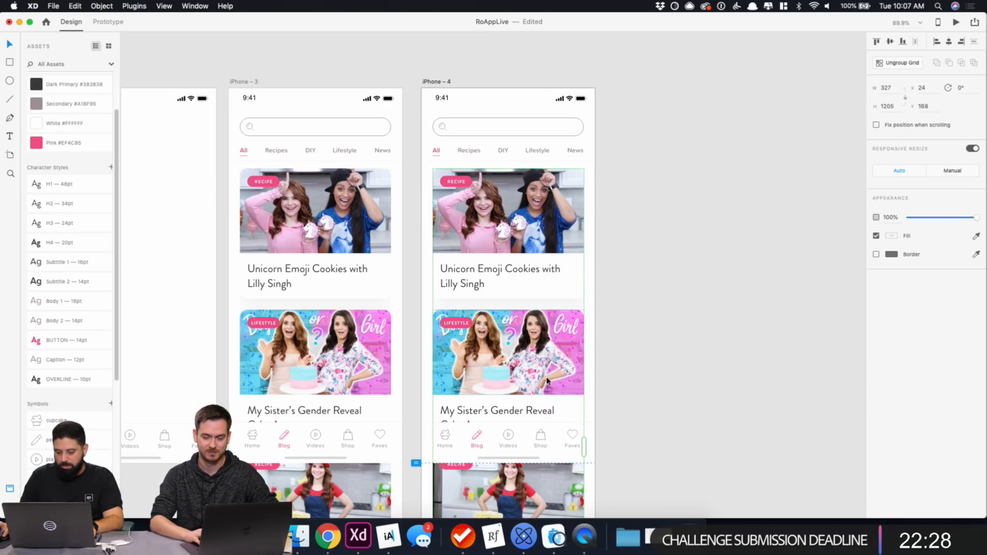
pyautogui.moveTo(546, 381); pyautogui.dragTo(536, 128)
pyautogui.moveTo(558, 377); pyautogui.dragTo(557, 323)
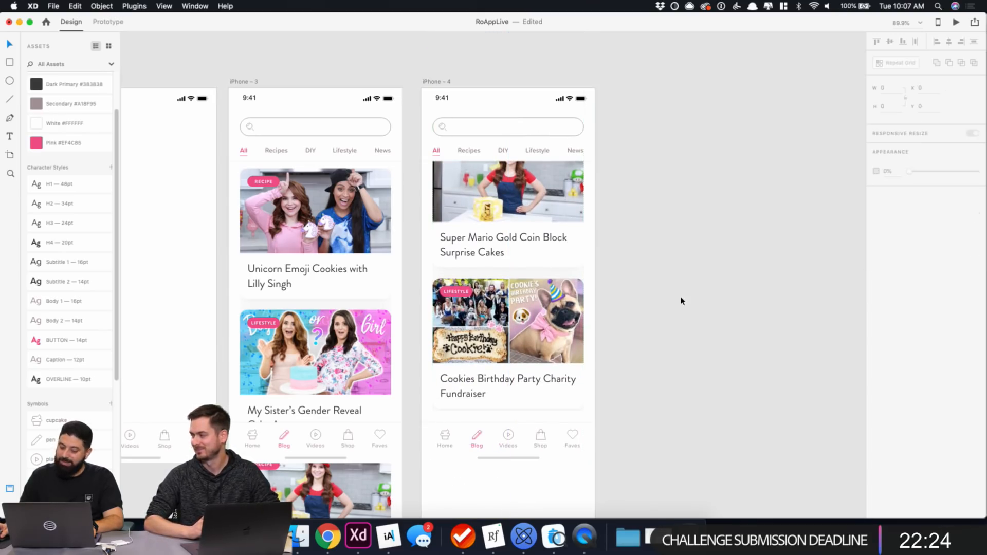
pyautogui.moveTo(527, 412); pyautogui.dragTo(526, 418)
pyautogui.click(630, 392)
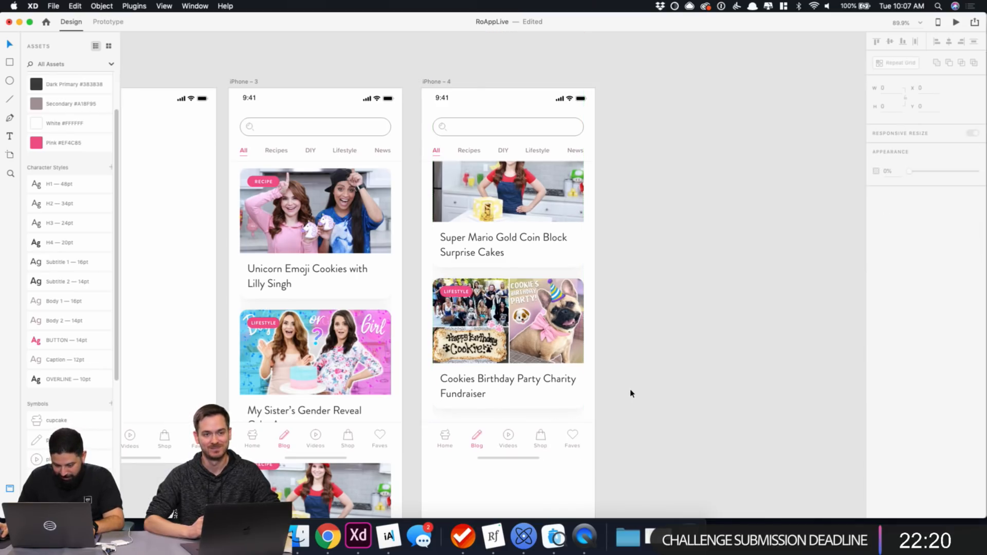
# Set the height of both the iPhone – 3 and iPhone – 4 artboards to 812.
pyautogui.scroll(-5, 631, 316)
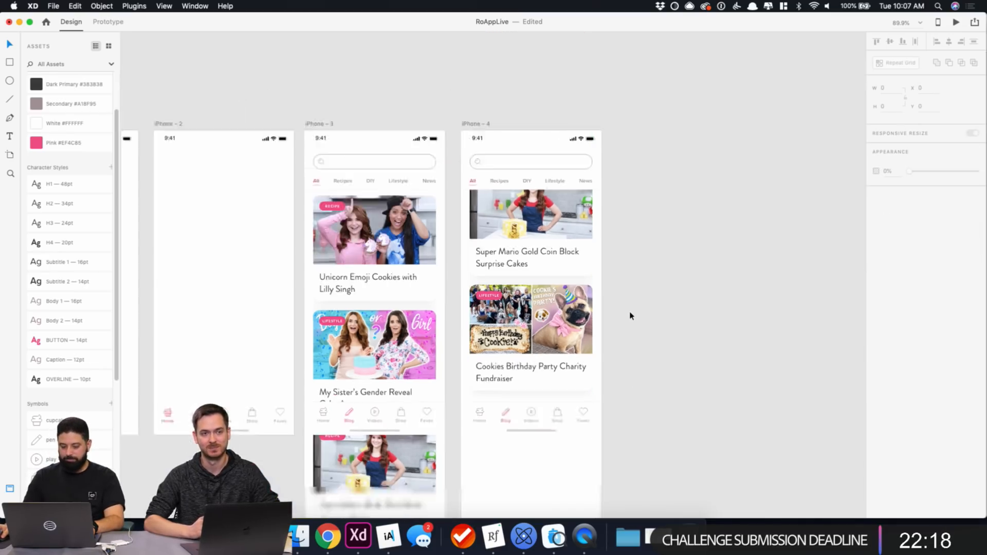
pyautogui.click(440, 188)
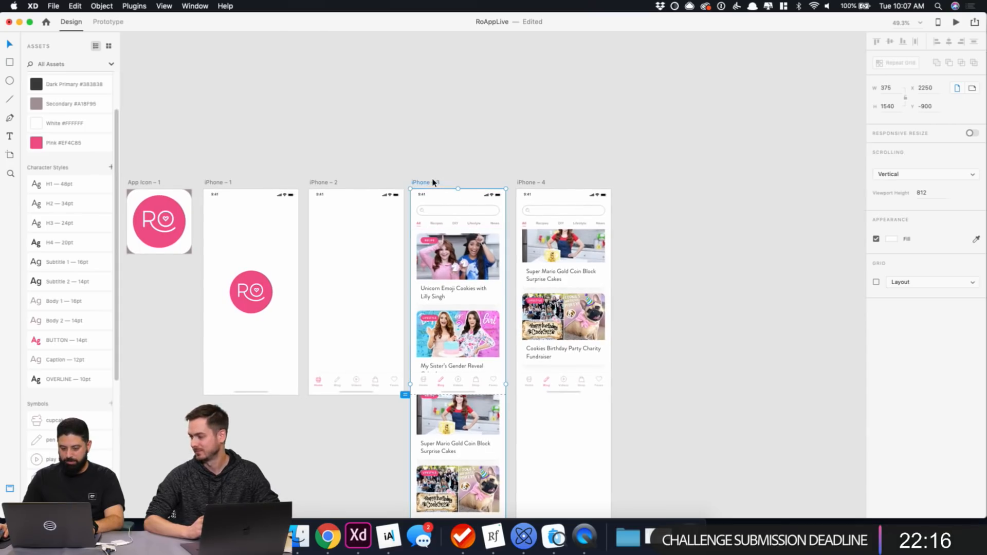
pyautogui.scroll(-3, 437, 185)
pyautogui.click(325, 108)
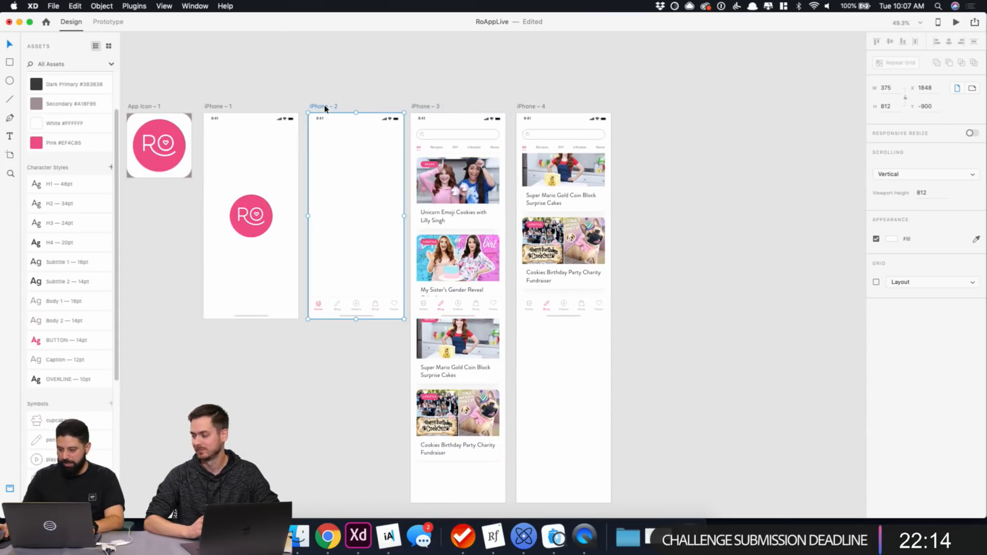
pyautogui.click(454, 110)
pyautogui.keyDown('shift'); pyautogui.click(526, 109); pyautogui.keyUp('shift')
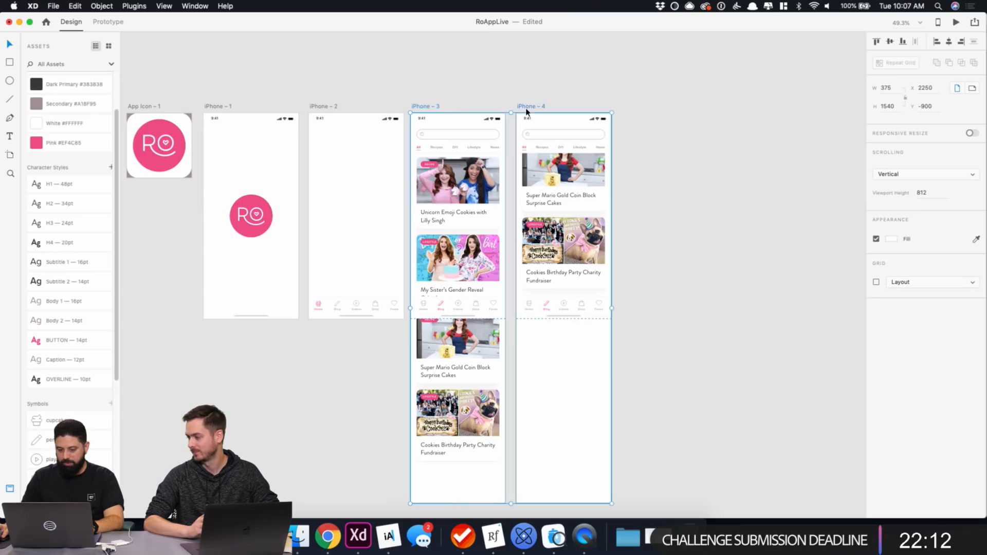
pyautogui.click(892, 109)
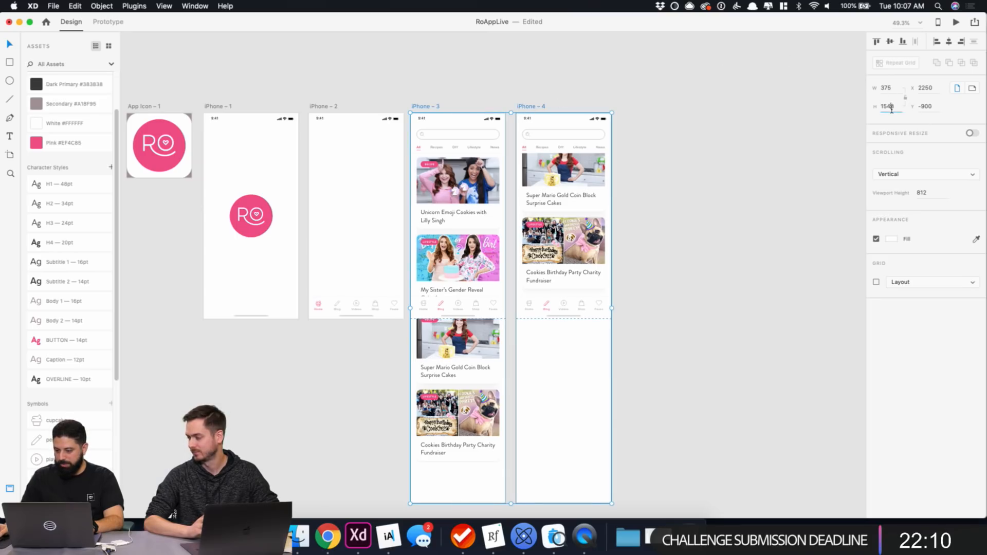
pyautogui.write('812')
pyautogui.press('Return')
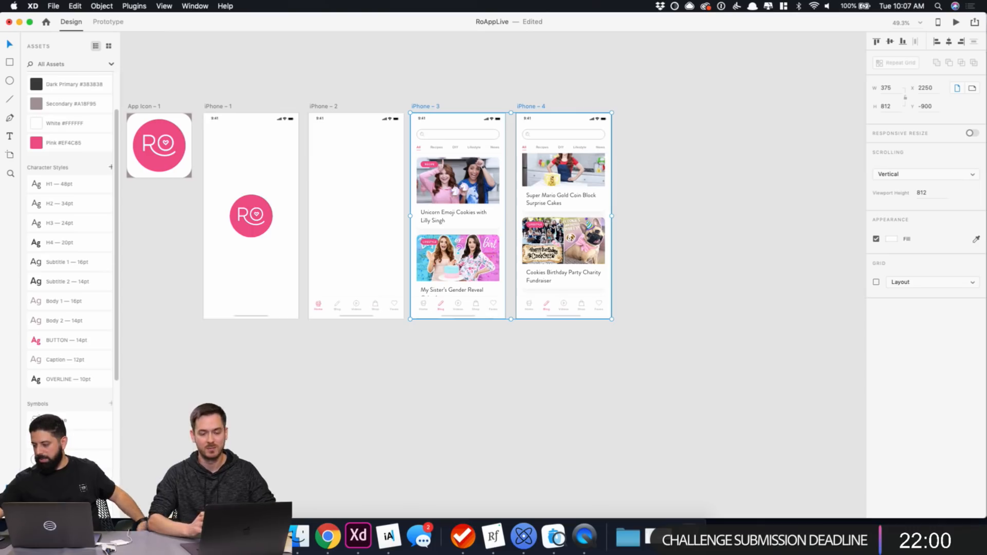
# Preview the iPhone – 3 artboard and close the preview.
pyautogui.click(697, 183)
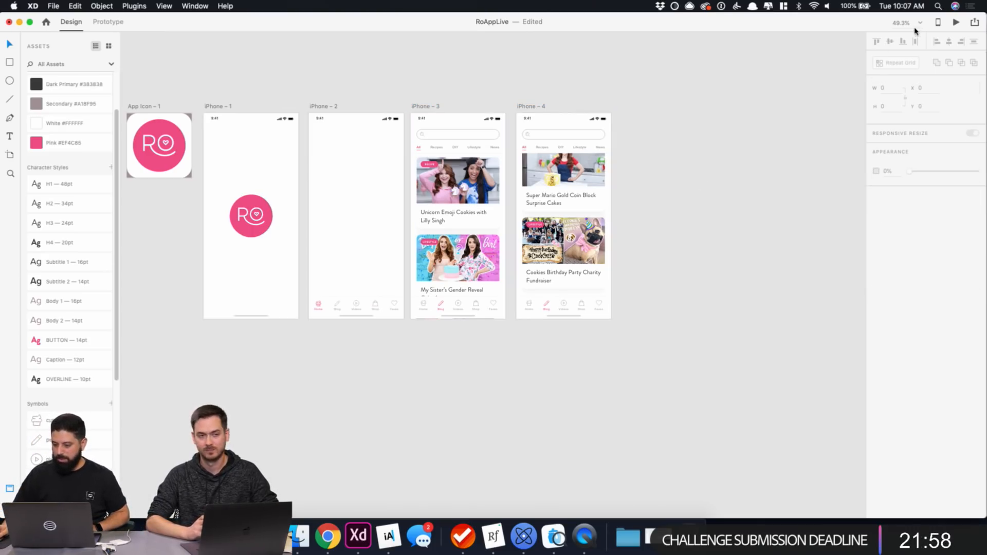
pyautogui.click(430, 106)
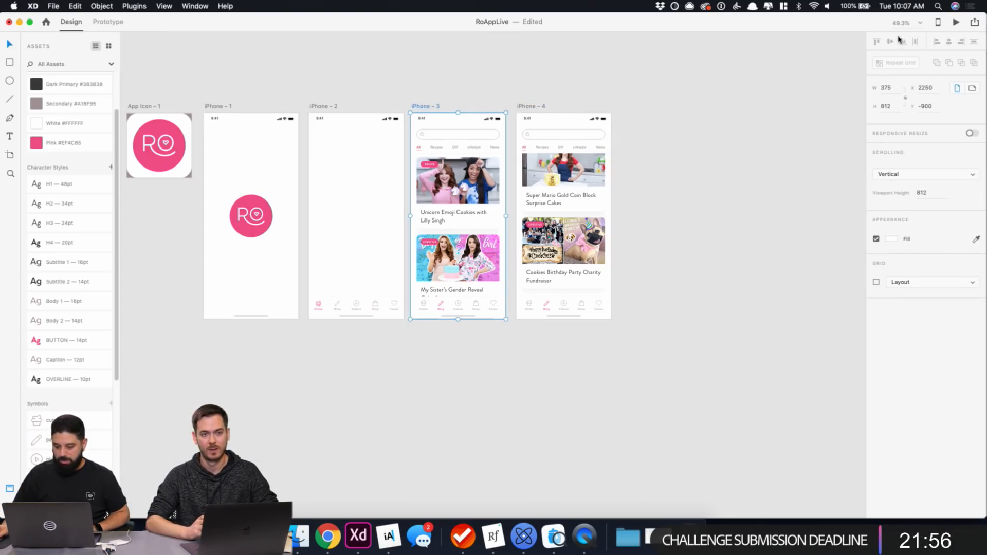
pyautogui.click(955, 25)
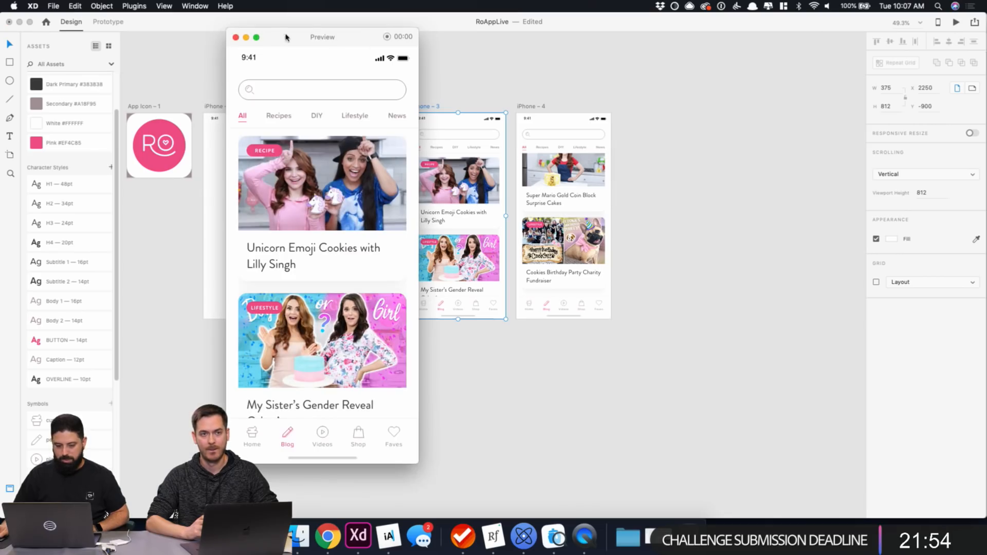
pyautogui.click(236, 37)
# Link the iPhone – 3 card grid to iPhone – 4 in the prototype, with a Drag trigger, Auto-Animate action and no easing.
pyautogui.click(457, 216)
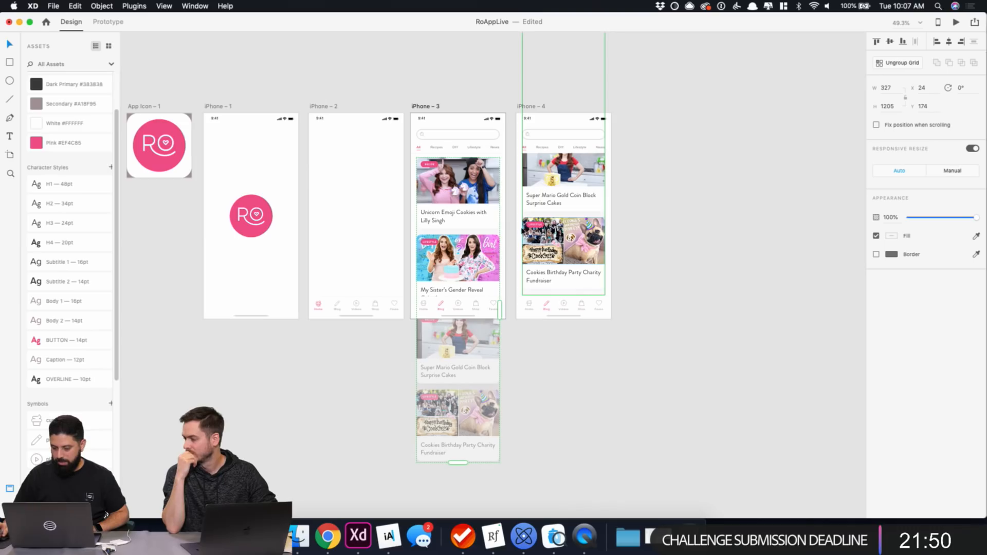
pyautogui.hotkey('ctrl', 'Tab')
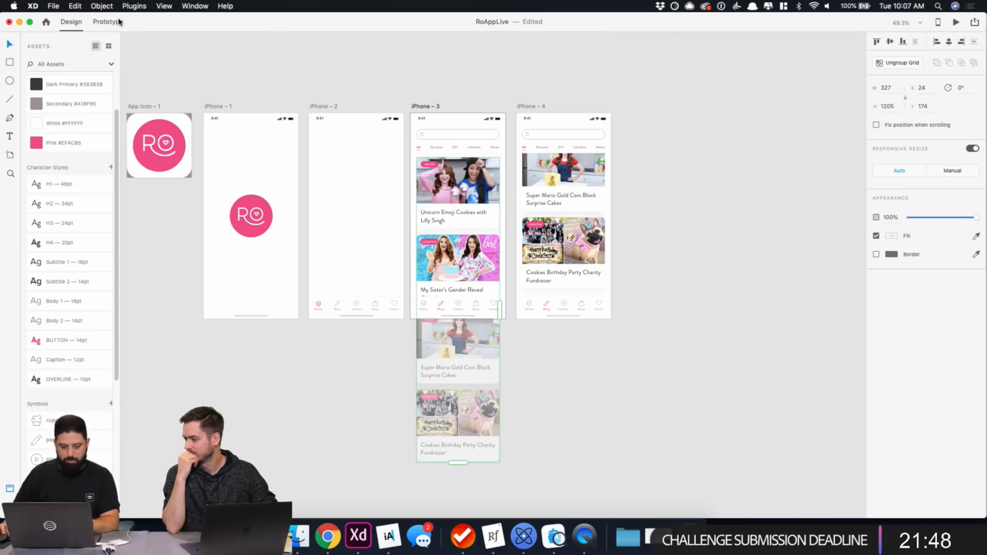
pyautogui.moveTo(502, 310); pyautogui.dragTo(566, 223)
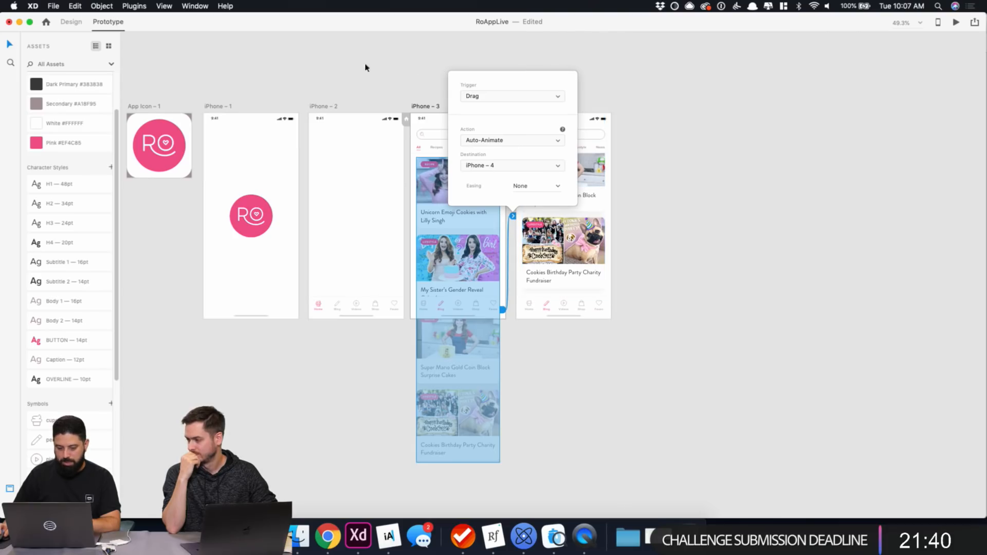
pyautogui.click(349, 67)
# Link the card grid on iPhone – 4 back to the iPhone – 3 artboard.
pyautogui.click(569, 170)
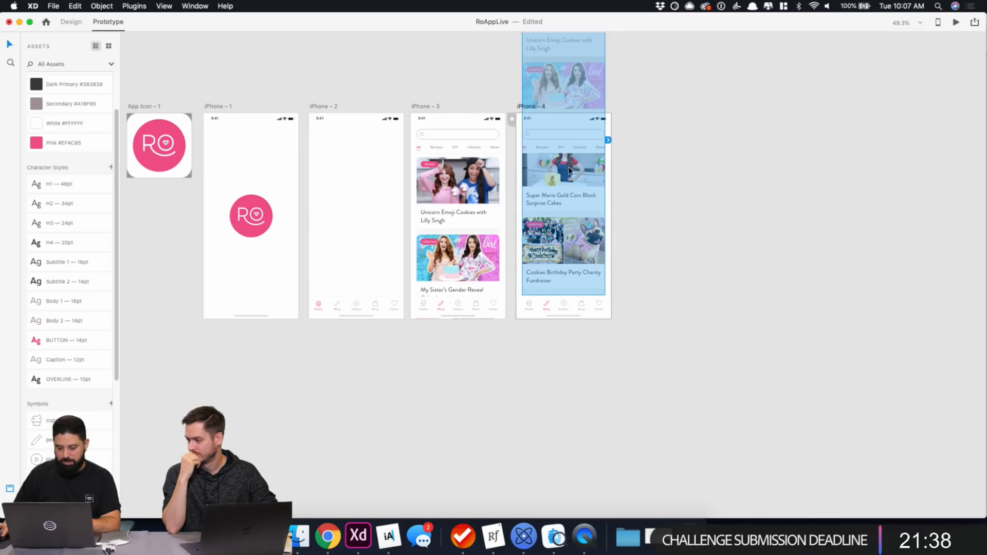
pyautogui.moveTo(608, 140); pyautogui.dragTo(484, 189)
pyautogui.click(702, 278)
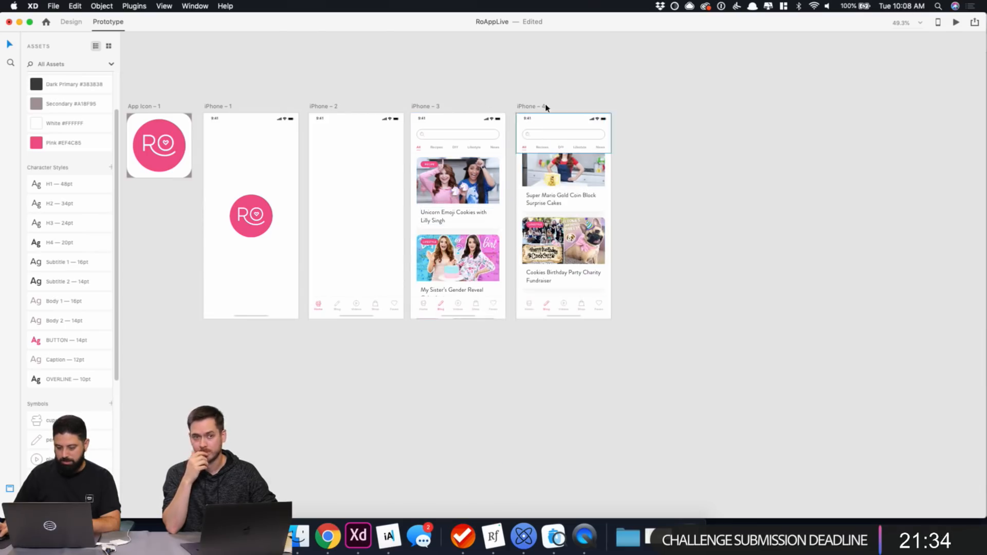
# Preview the linked prototype starting from iPhone – 3 and close the preview.
pyautogui.click(419, 106)
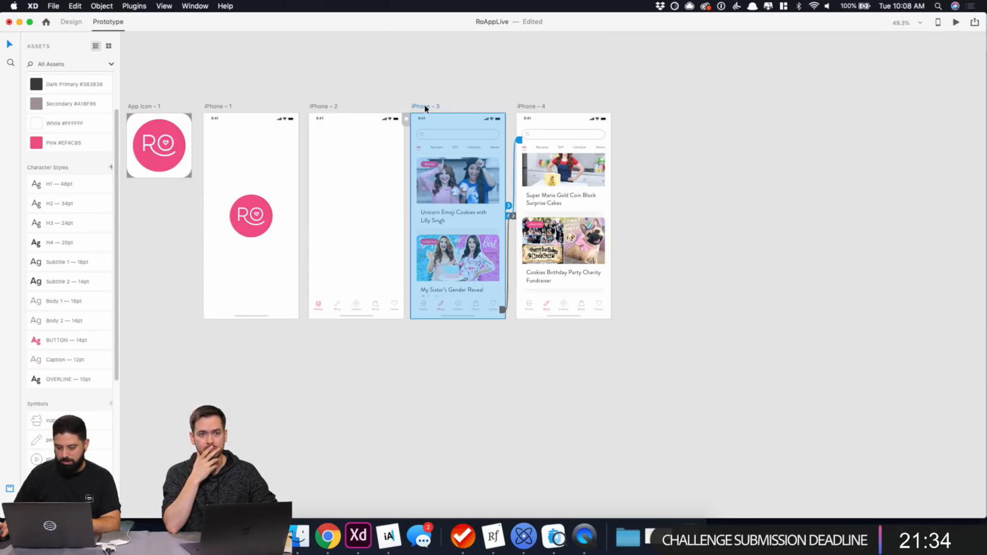
pyautogui.click(956, 22)
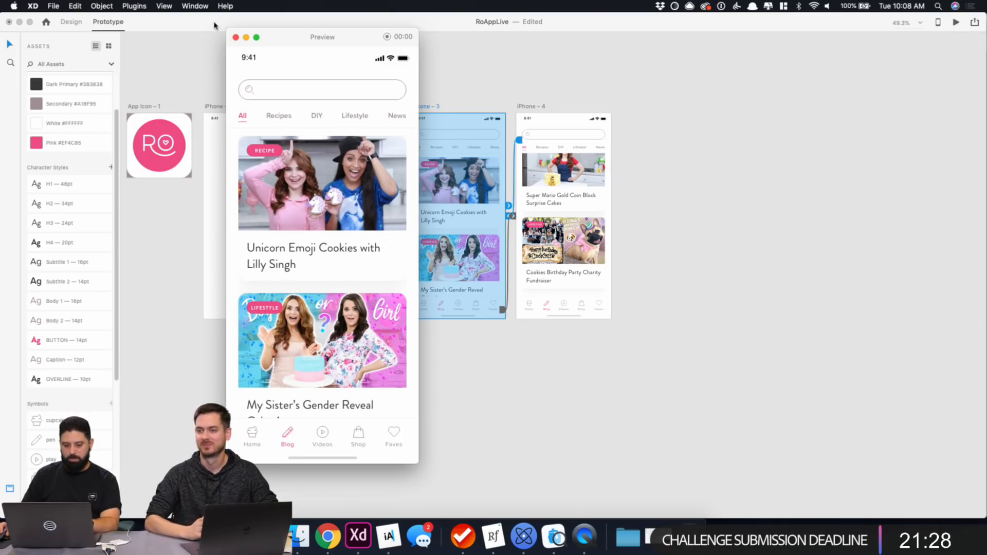
pyautogui.click(236, 37)
# Make the hidden Display Shape layer on the iPhone – 3 artboard visible.
pyautogui.click(426, 108)
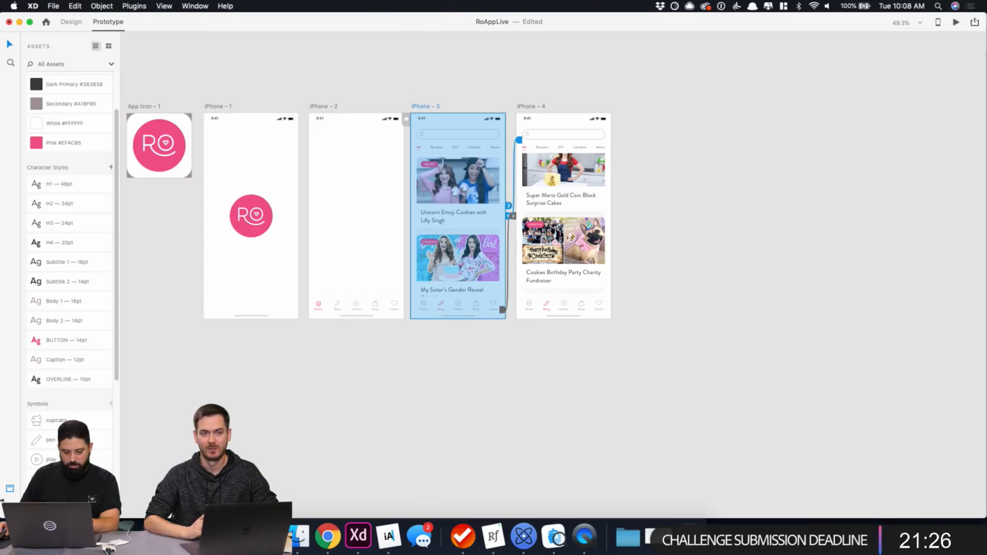
pyautogui.press('super+y')
pyautogui.click(418, 94)
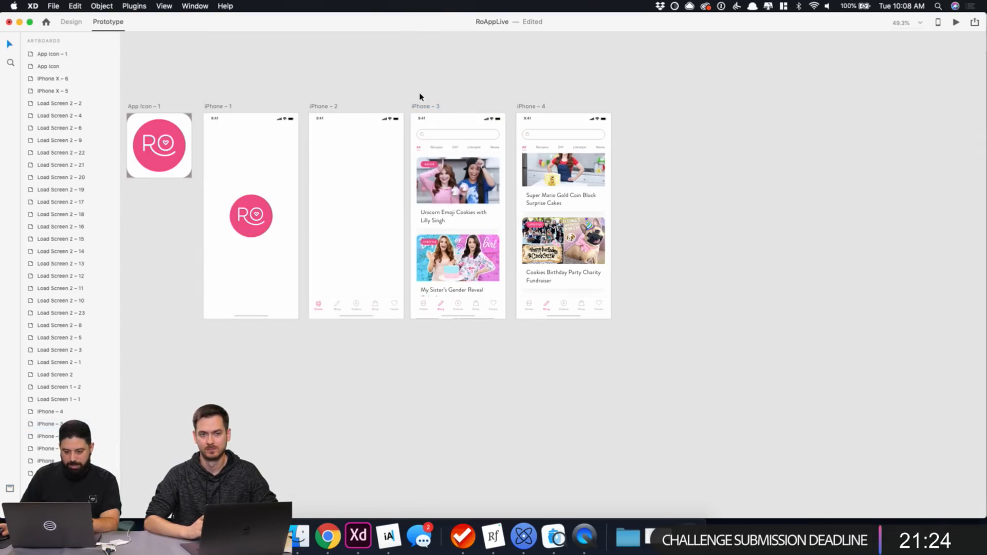
pyautogui.click(419, 124)
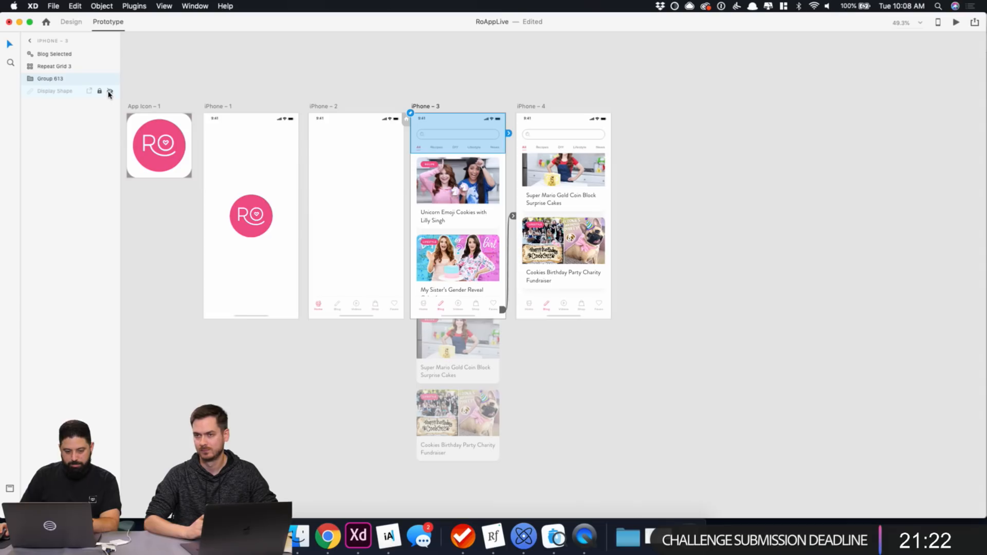
pyautogui.click(110, 91)
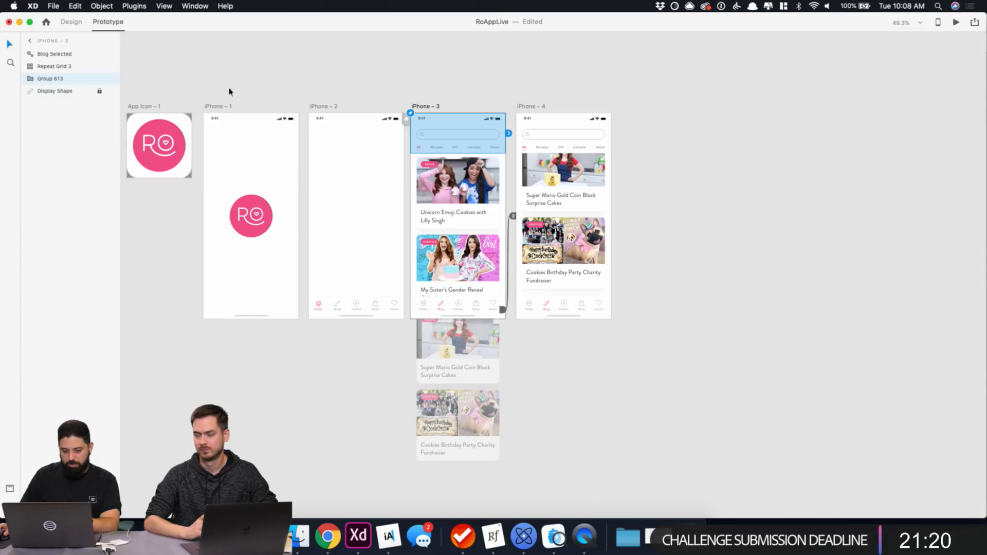
pyautogui.click(284, 69)
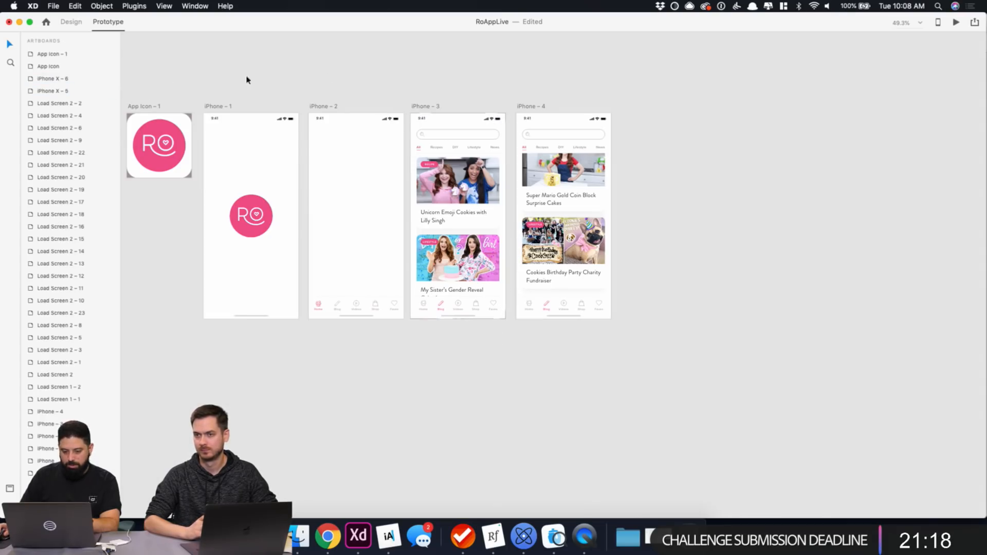
# Move the Display Shape layer to the front of the stacking order on the iPhone – 3 artboard.
pyautogui.click(420, 107)
pyautogui.click(423, 121)
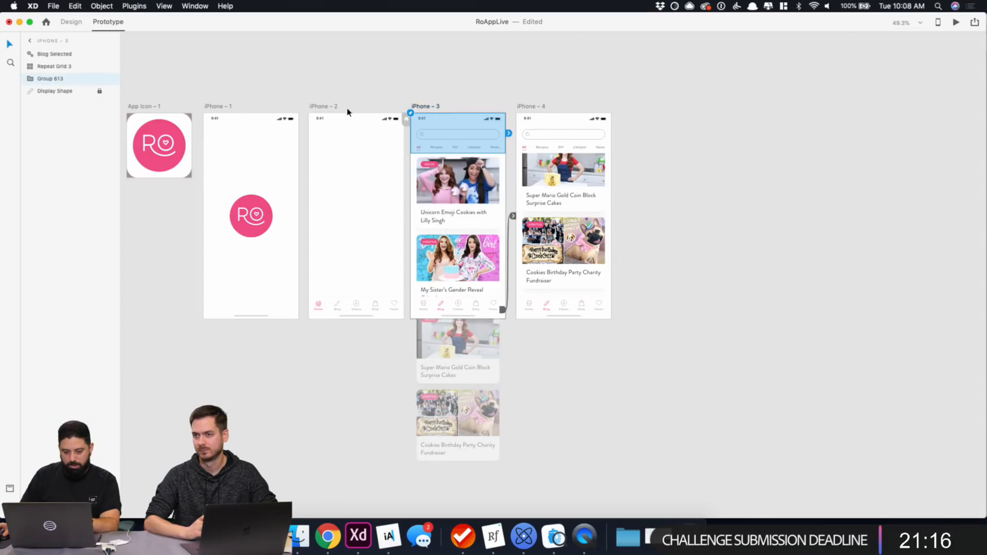
pyautogui.moveTo(35, 91); pyautogui.dragTo(53, 55)
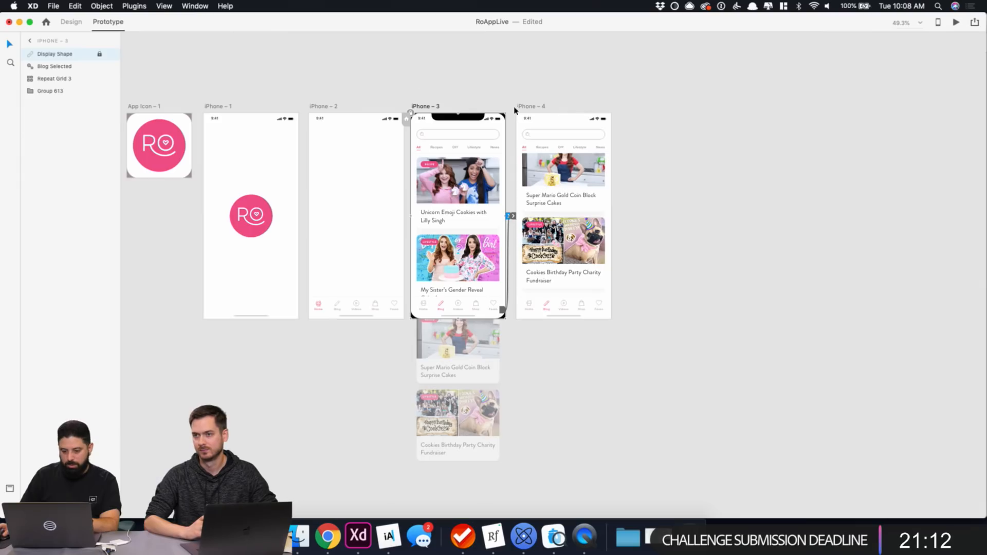
# Show the Display Shape layer on the iPhone – 4 artboard and move it above all other layers.
pyautogui.click(530, 106)
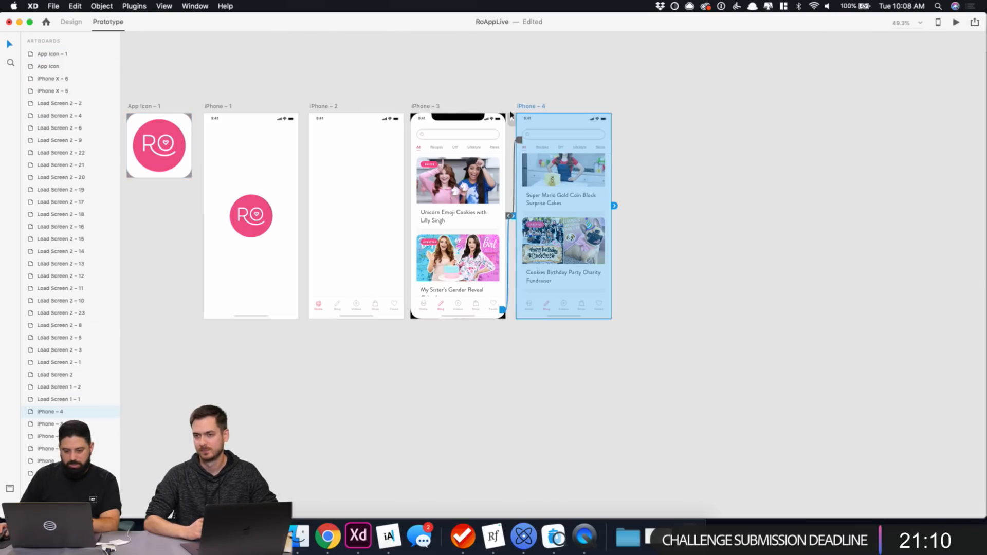
pyautogui.press('Return')
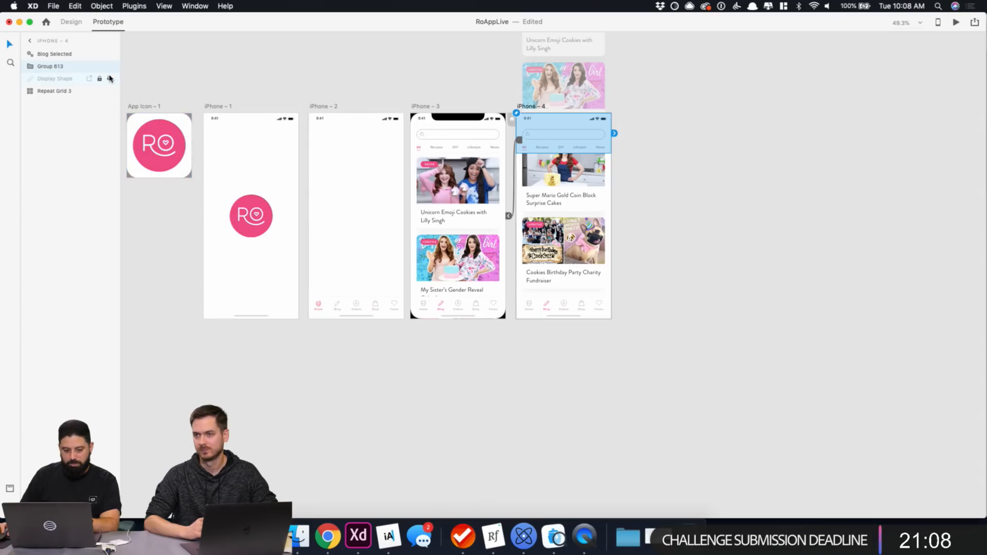
pyautogui.moveTo(63, 79); pyautogui.dragTo(62, 52)
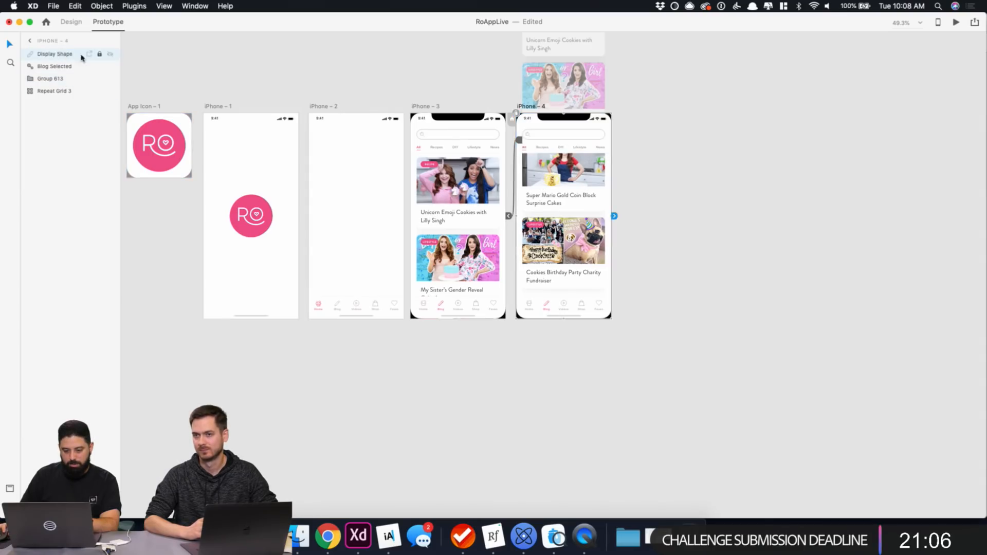
# Preview the prototype from iPhone – 3, scroll the blog feed by dragging it upward, and close the preview.
pyautogui.click(408, 88)
pyautogui.click(424, 107)
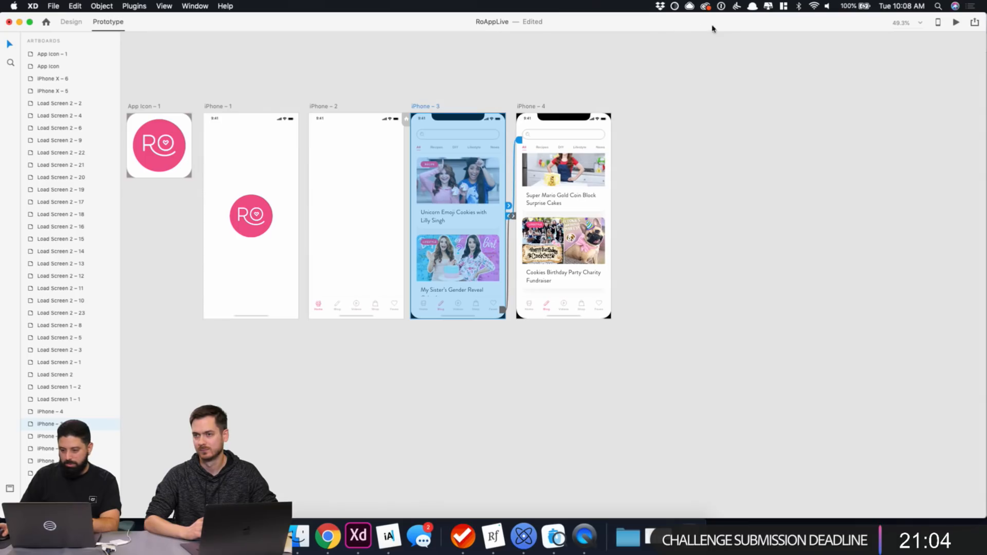
pyautogui.click(955, 23)
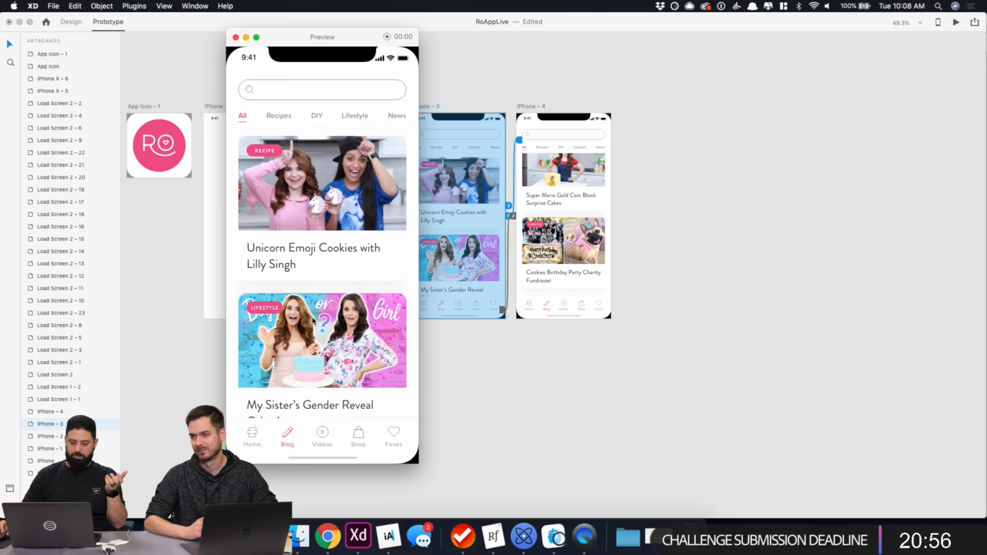
pyautogui.moveTo(315, 324); pyautogui.dragTo(307, 119)
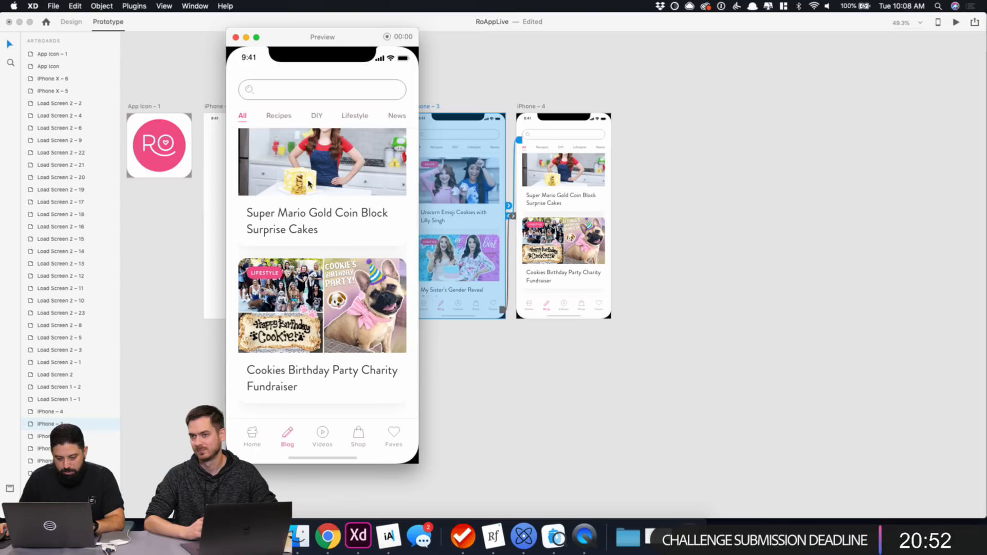
pyautogui.click(235, 37)
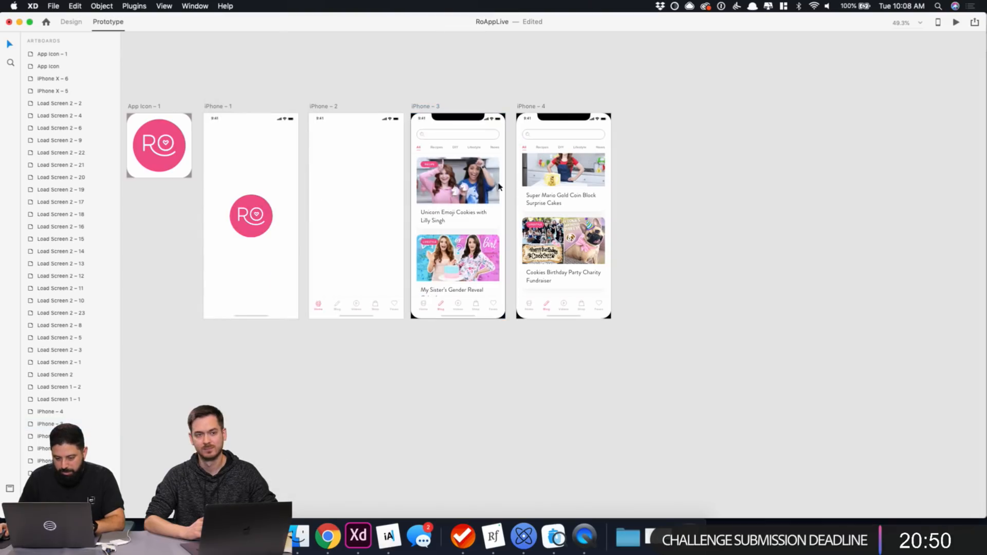
# In Design mode, move iPhone – 3's Display Shape below Group 613 and send Repeat Grid 3 to the back.
pyautogui.click(475, 188)
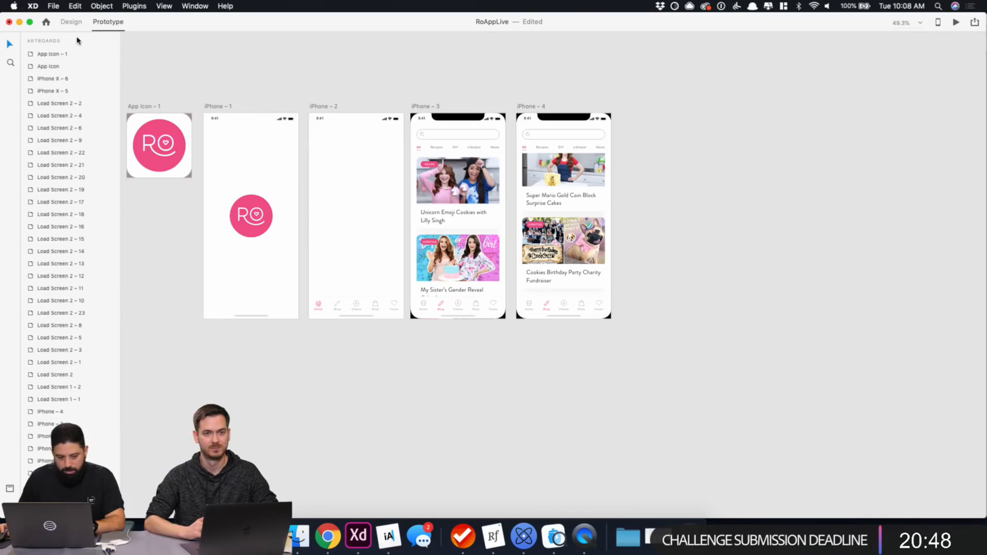
pyautogui.click(71, 21)
pyautogui.click(437, 88)
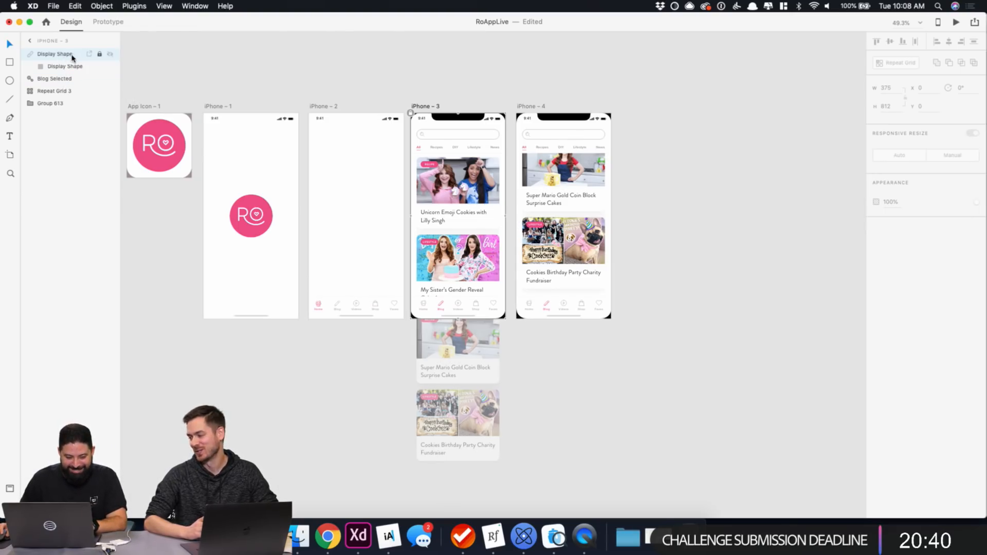
pyautogui.moveTo(64, 58); pyautogui.dragTo(51, 109)
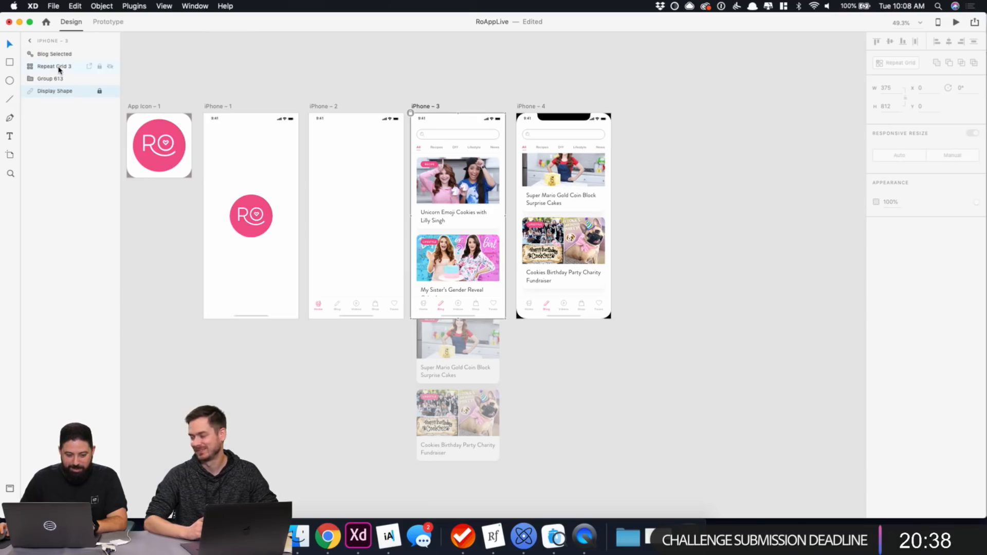
pyautogui.click(437, 186)
pyautogui.rightClick(439, 185)
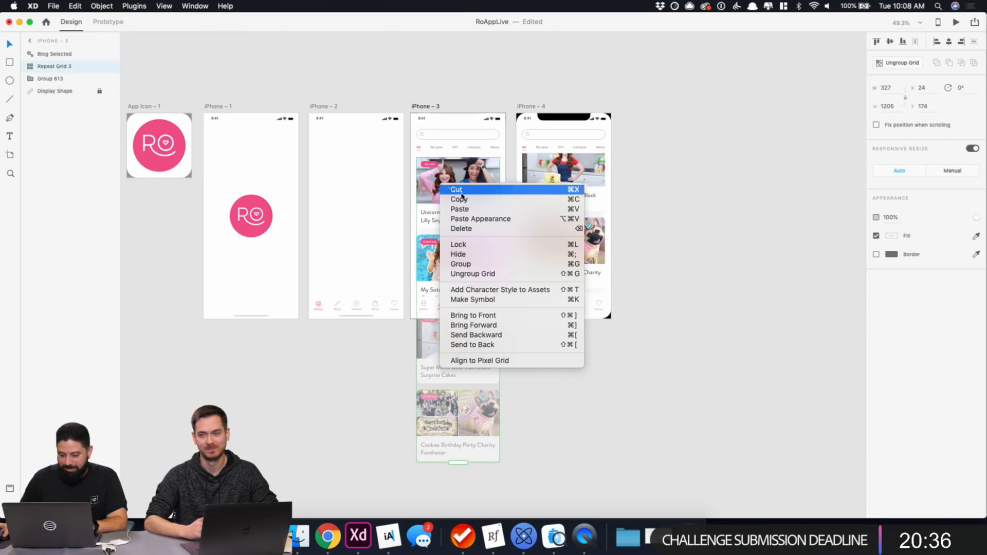
pyautogui.click(500, 344)
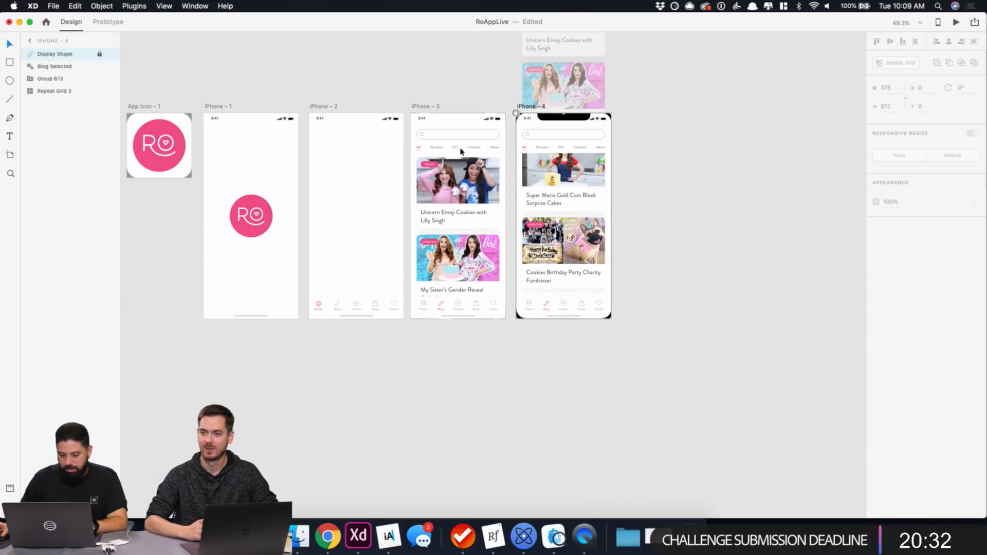
pyautogui.click(53, 91)
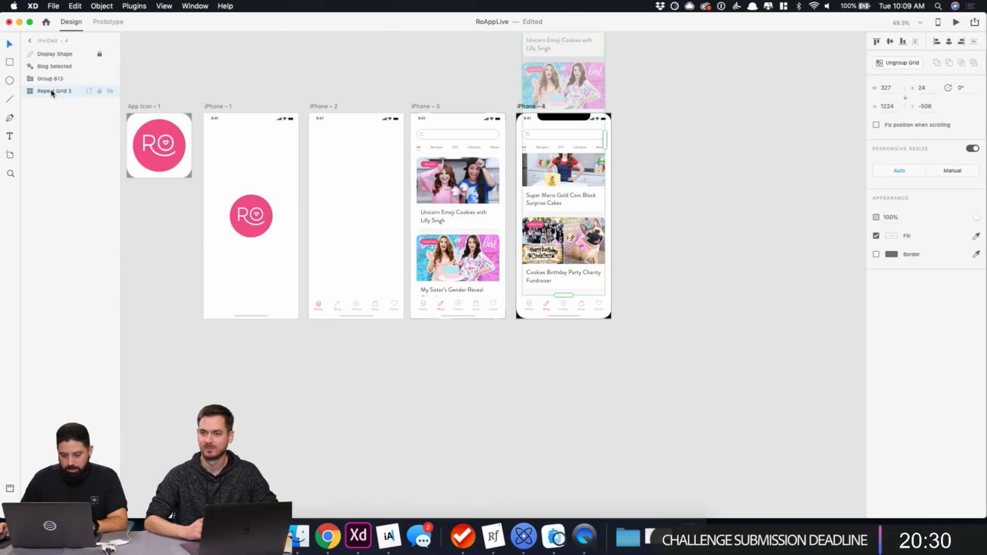
pyautogui.rightClick(52, 93)
pyautogui.click(218, 57)
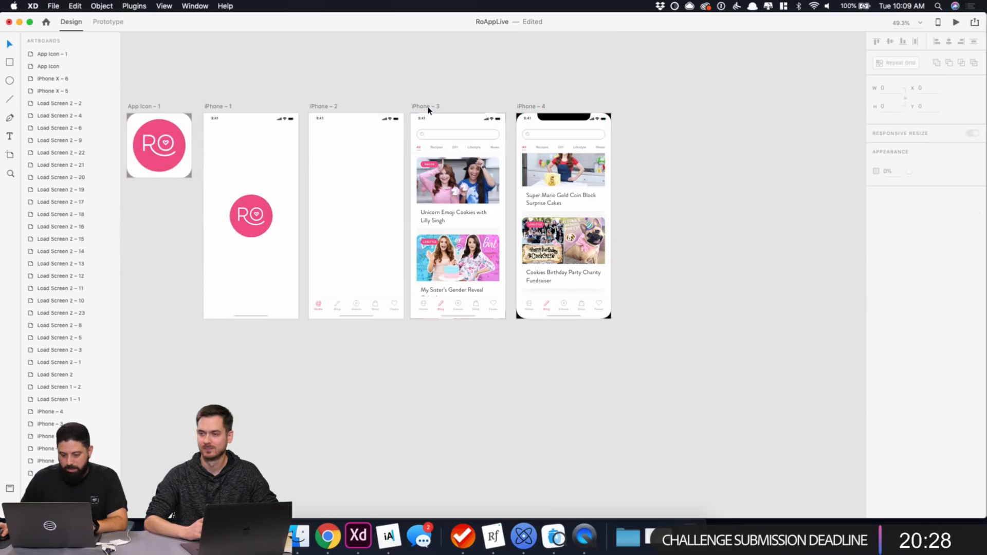
# Bring the Display Shape layer on iPhone – 3 back above Blog Selected, Group 613 and Repeat Grid 3.
pyautogui.click(441, 148)
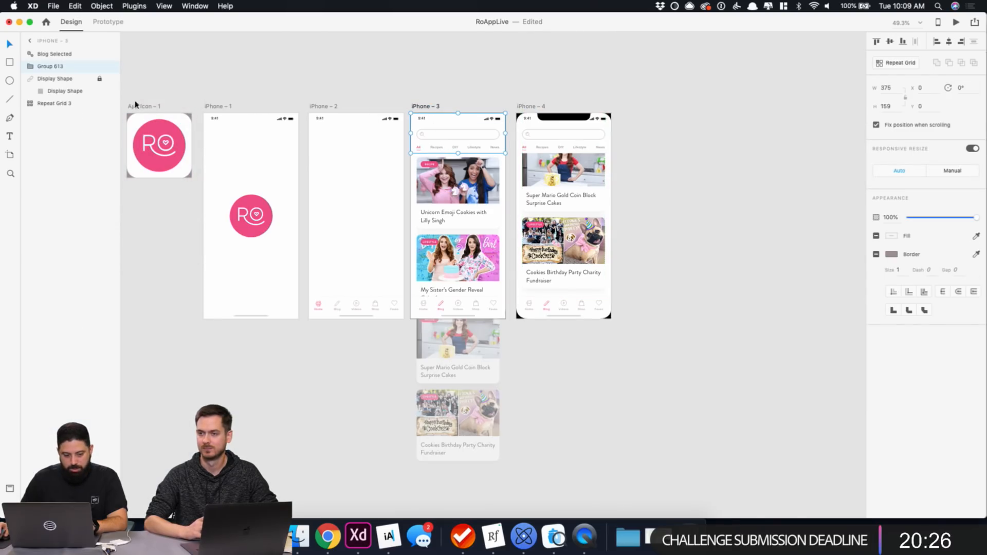
pyautogui.click(383, 81)
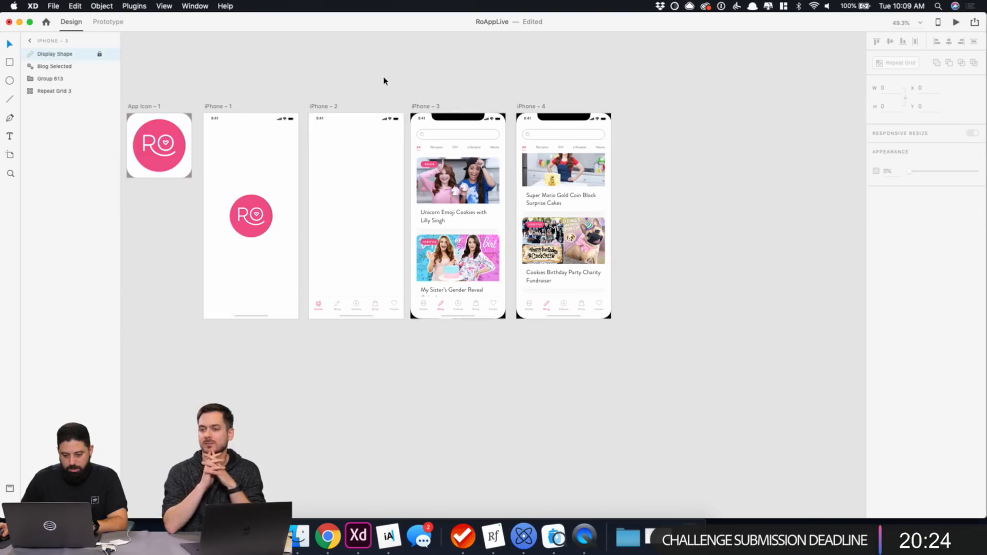
# Preview iPhone – 3, test moving the blog feed down and up several times, and close the preview.
pyautogui.click(433, 110)
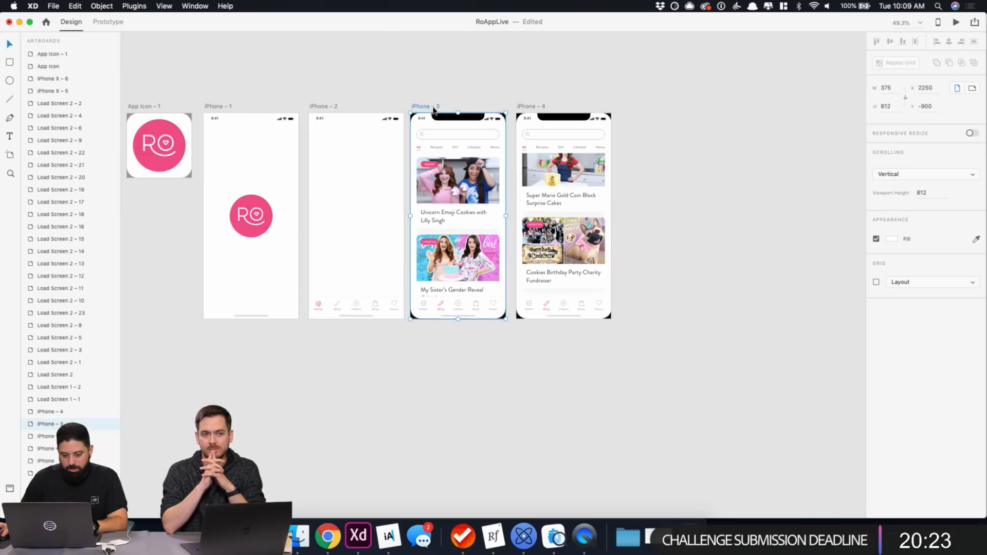
pyautogui.click(952, 23)
pyautogui.moveTo(301, 229); pyautogui.dragTo(302, 148)
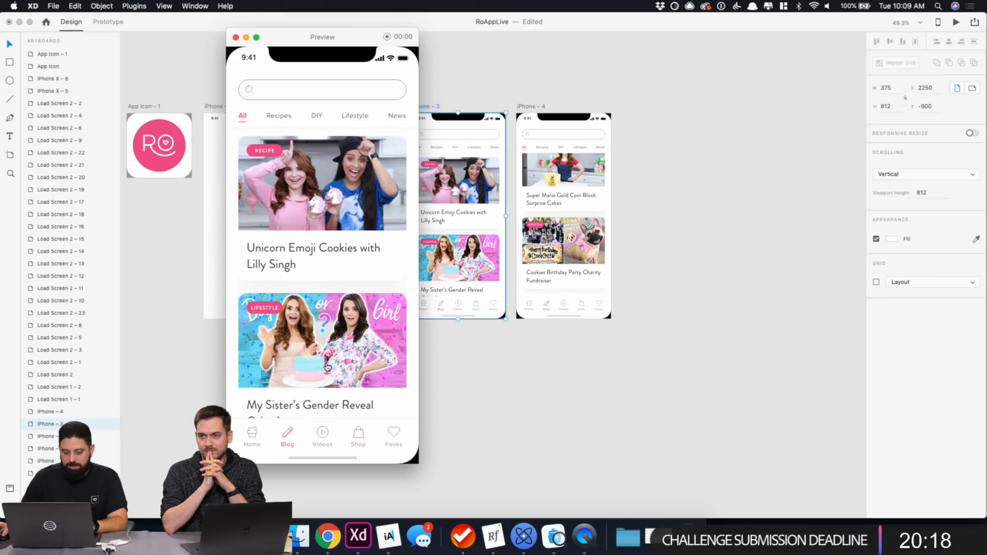
pyautogui.scroll(-10, 320, 335)
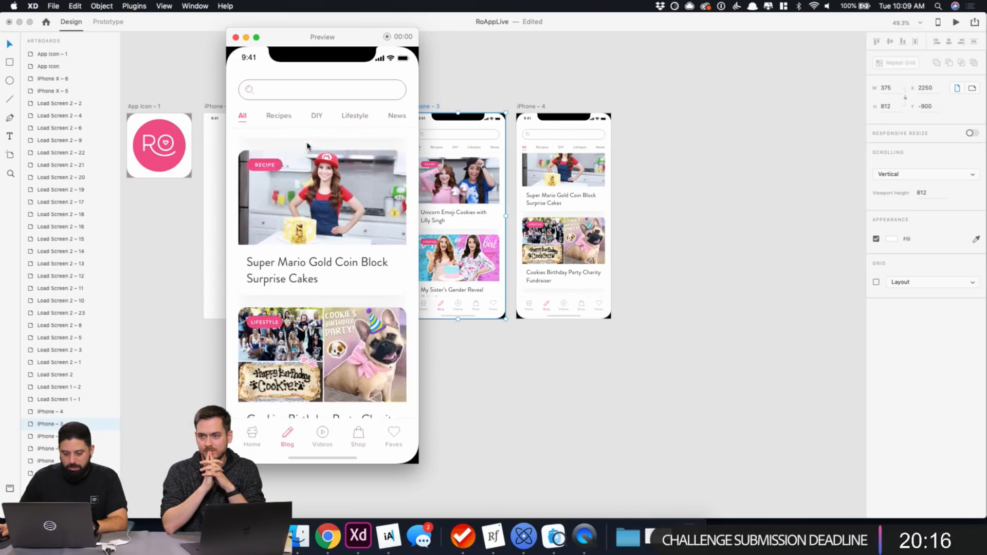
pyautogui.scroll(5, 321, 184)
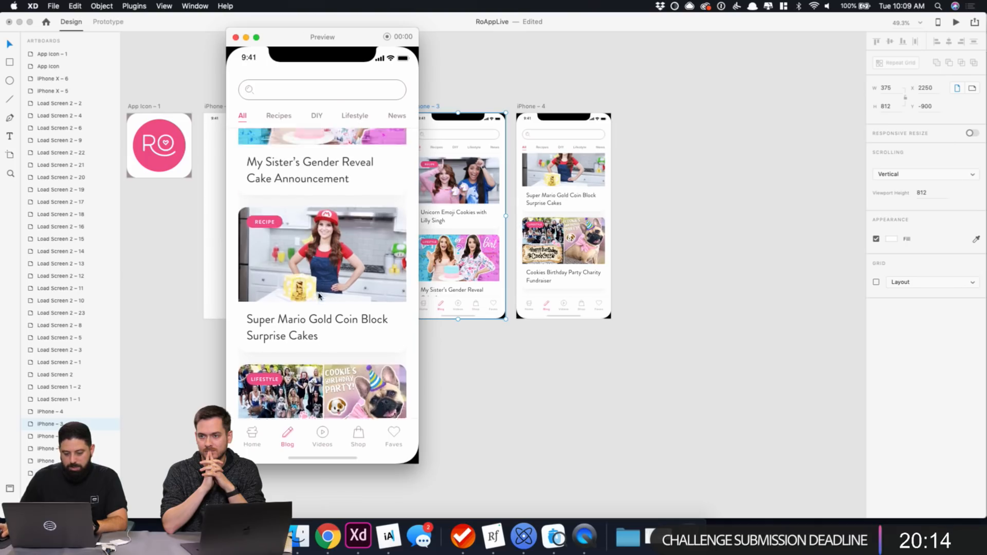
pyautogui.scroll(-3, 319, 240)
pyautogui.scroll(-4, 318, 240)
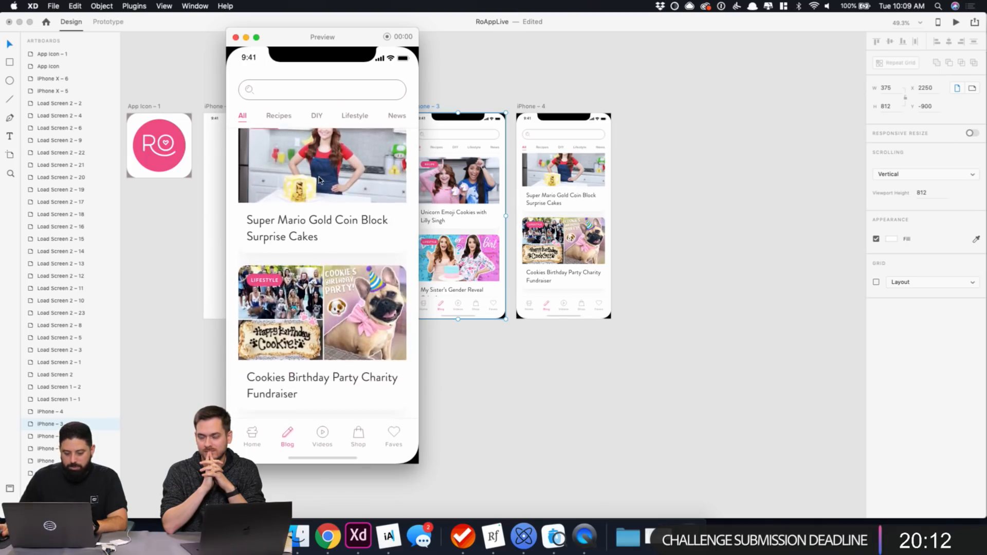
pyautogui.scroll(2, 320, 231)
pyautogui.scroll(6, 319, 226)
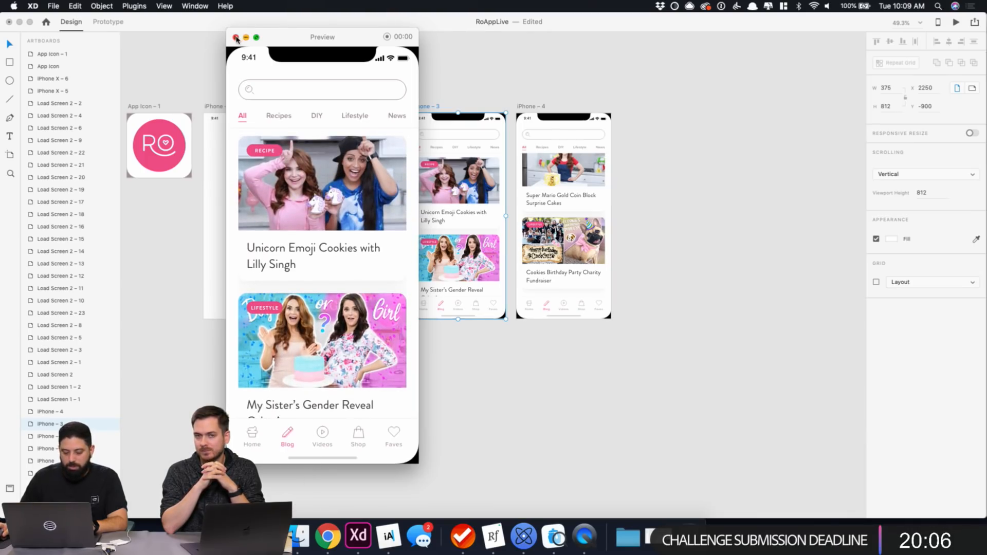
pyautogui.scroll(-3, 312, 136)
pyautogui.scroll(3, 313, 96)
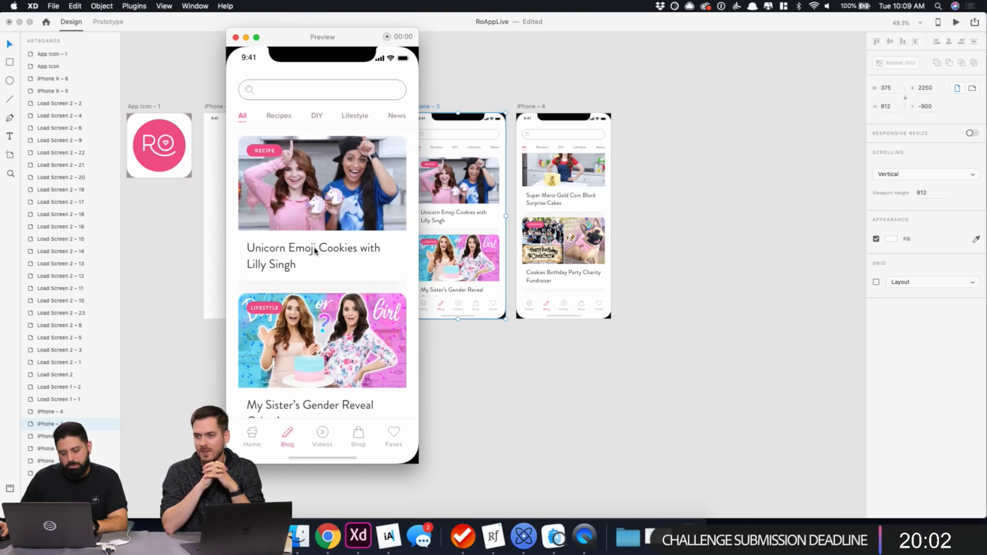
pyautogui.click(235, 37)
pyautogui.click(541, 71)
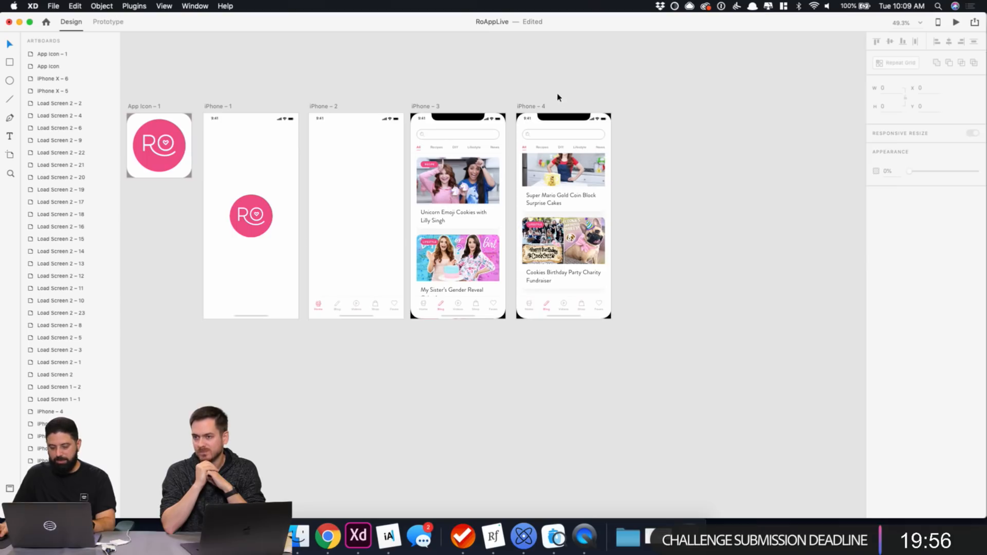
# Duplicate the iPhone – 4 artboard and place the copy directly beside it on its right.
pyautogui.click(536, 107)
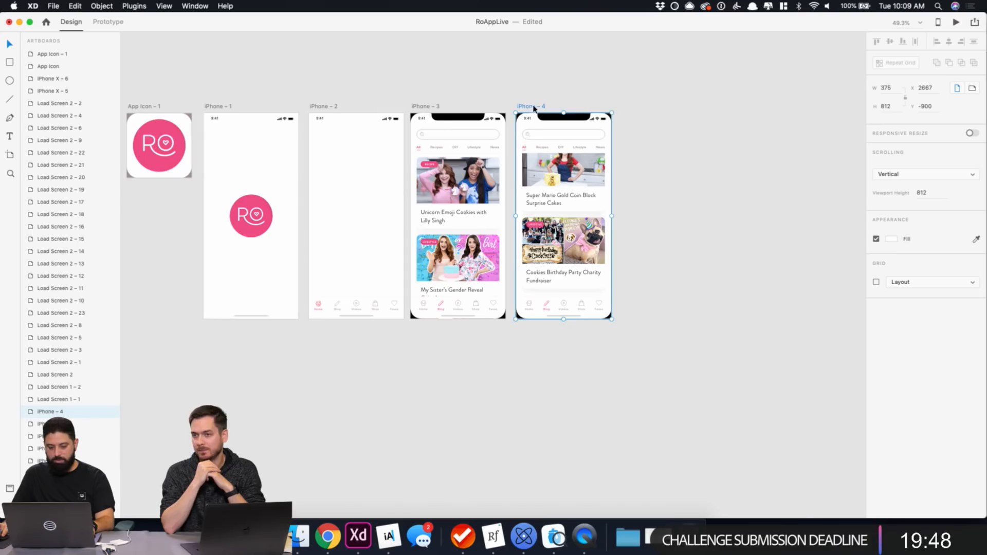
pyautogui.keyDown('alt'); pyautogui.moveTo(536, 108); pyautogui.dragTo(642, 107); pyautogui.keyUp('alt')
pyautogui.click(725, 163)
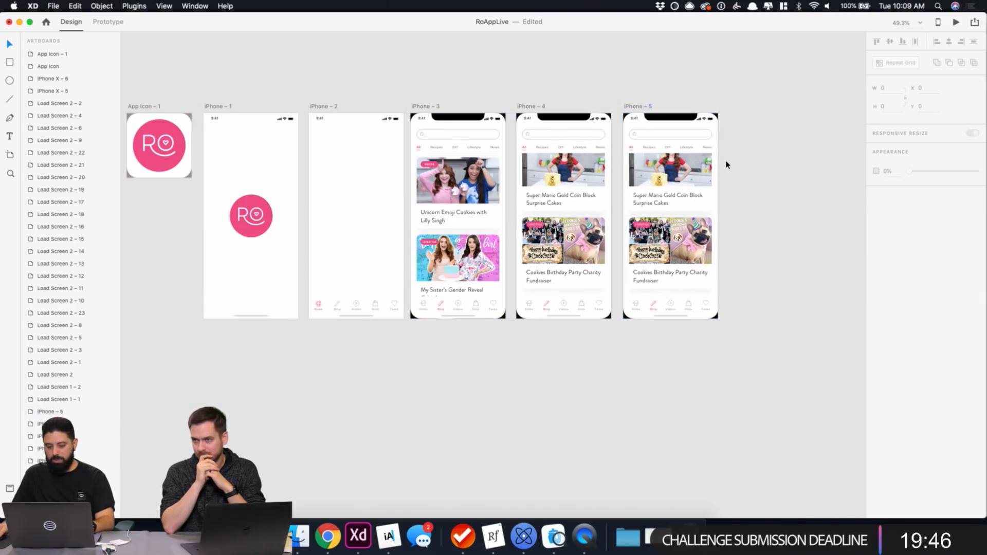
# Hide the Display Shape overlay on the iPhone – 5 artboard.
pyautogui.scroll(5, 726, 165)
pyautogui.scroll(5, 725, 163)
pyautogui.hscroll(5, 758, 143)
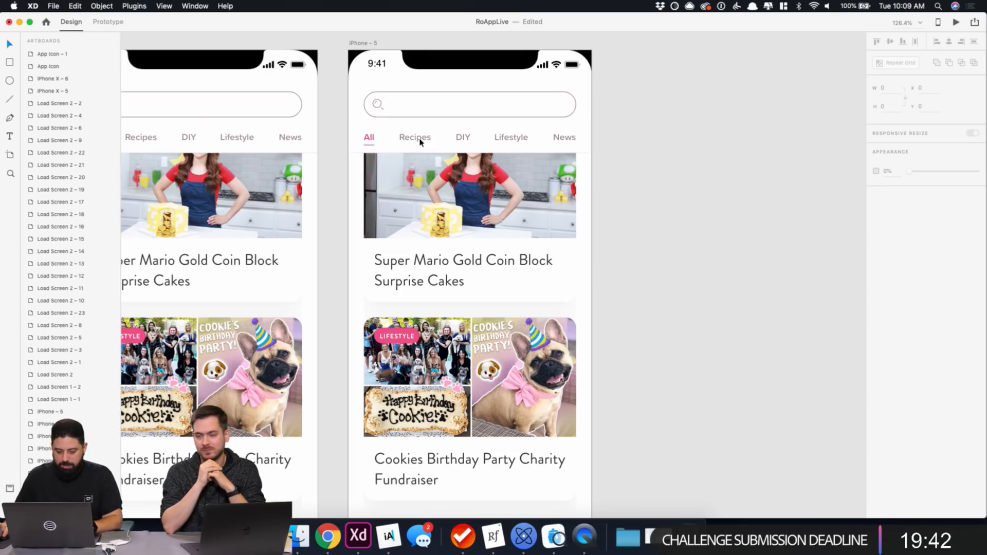
pyautogui.click(443, 73)
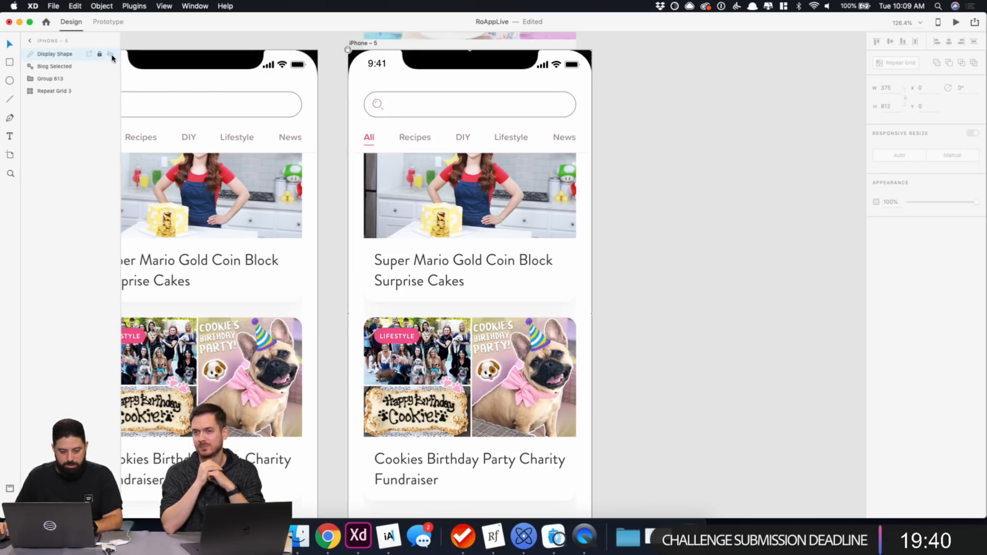
pyautogui.click(111, 55)
pyautogui.click(617, 121)
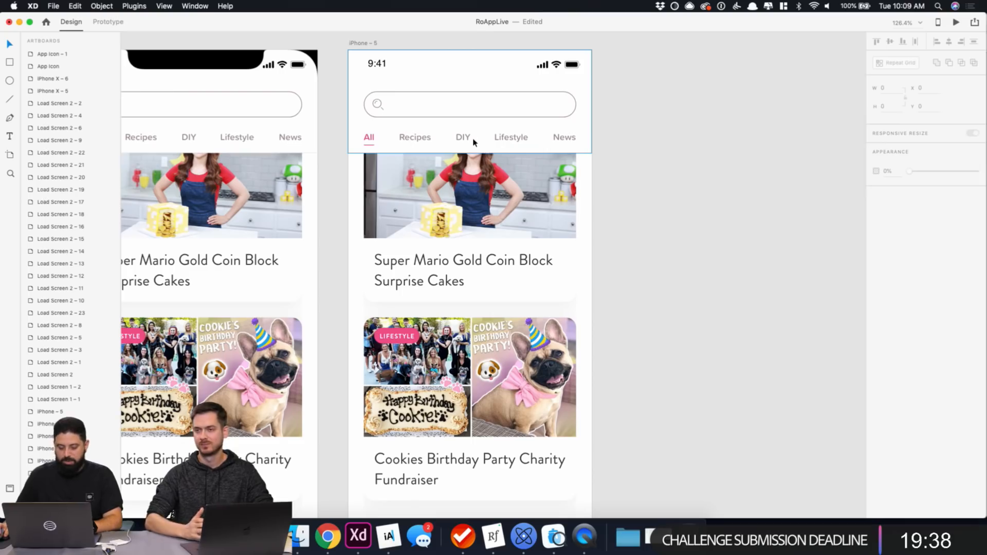
# On iPhone – 5, recolour the Recipes category label with the pink swatch and the All label with the grey swatch.
pyautogui.doubleClick(419, 140)
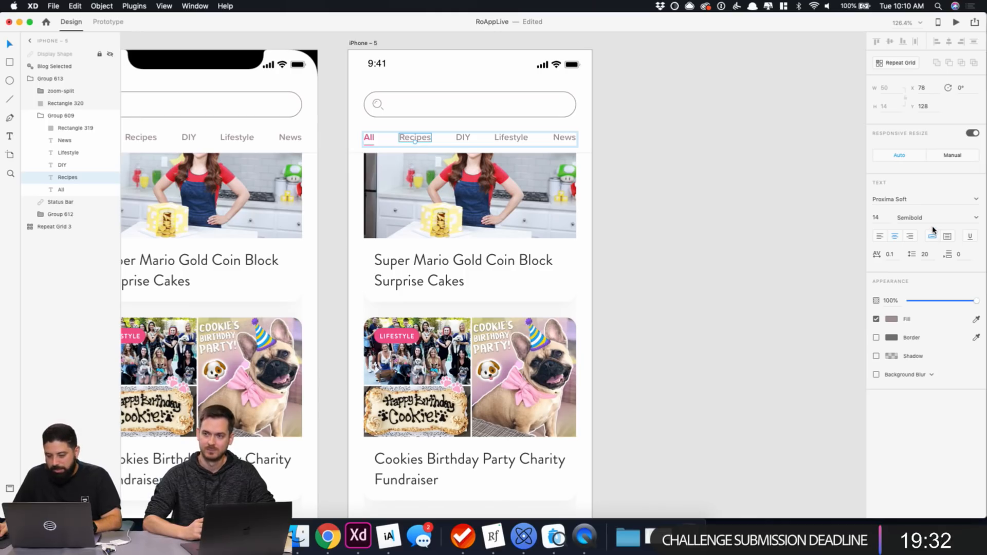
pyautogui.click(891, 319)
pyautogui.click(790, 373)
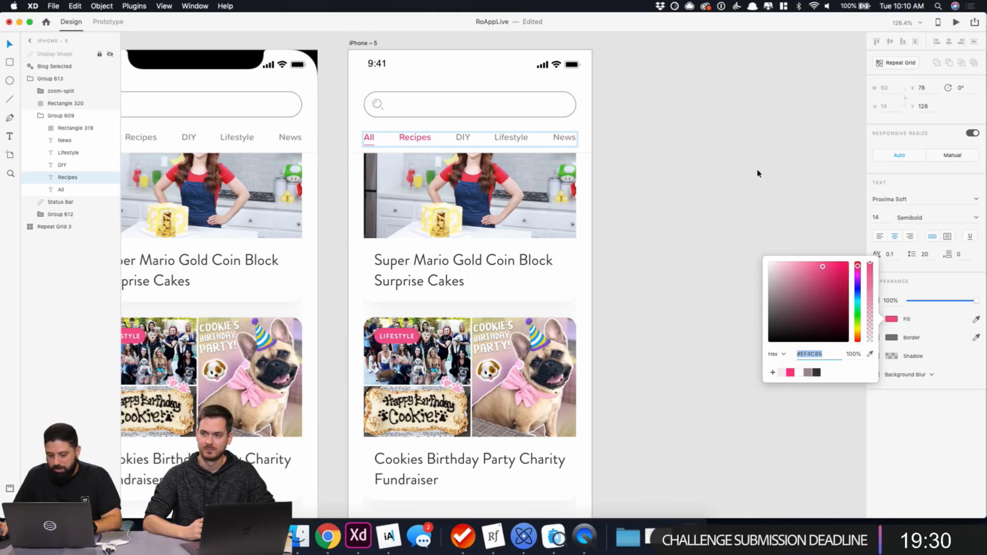
pyautogui.click(757, 171)
pyautogui.doubleClick(369, 137)
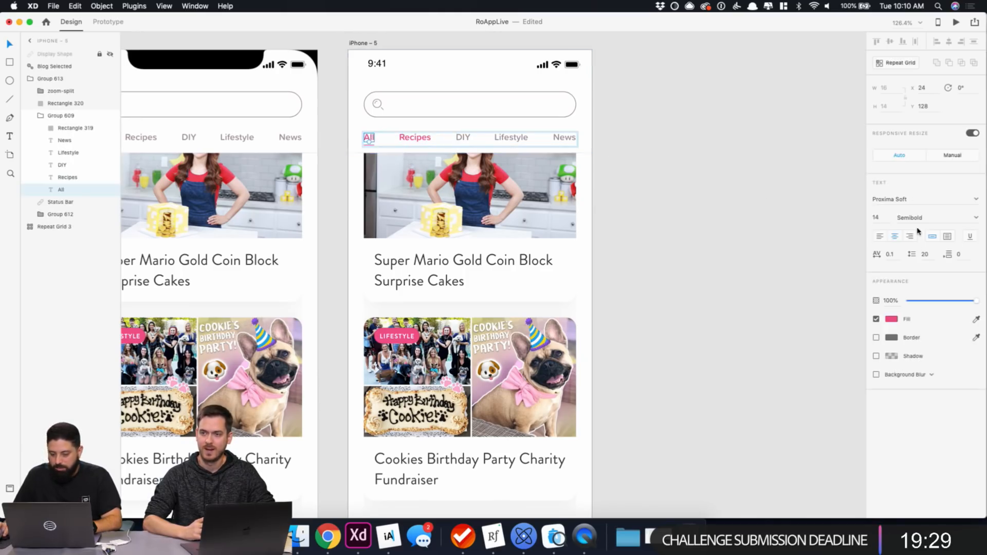
pyautogui.click(893, 320)
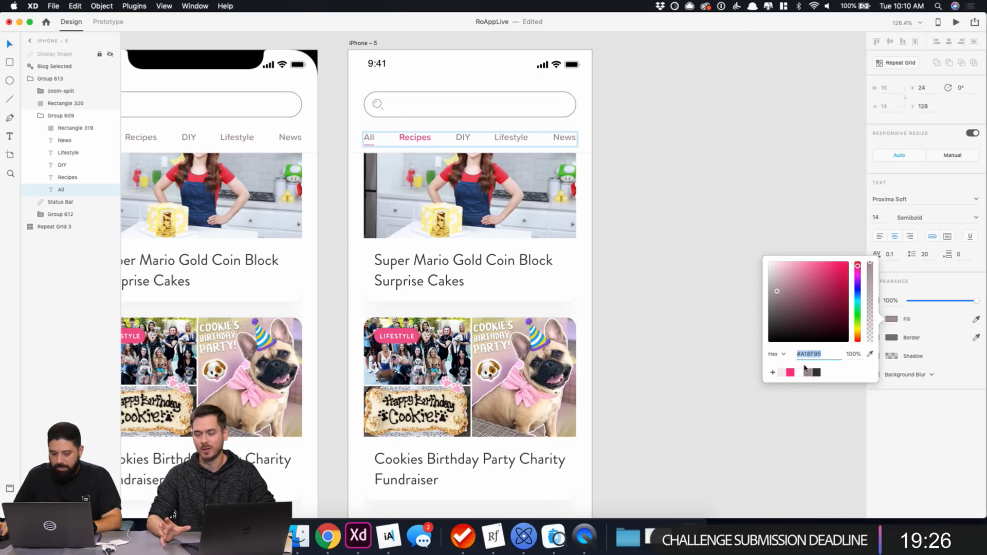
pyautogui.click(653, 139)
# Move the pink underline (Rectangle 319) from All to beneath Recipes and set its width to 50.
pyautogui.scroll(5, 390, 156)
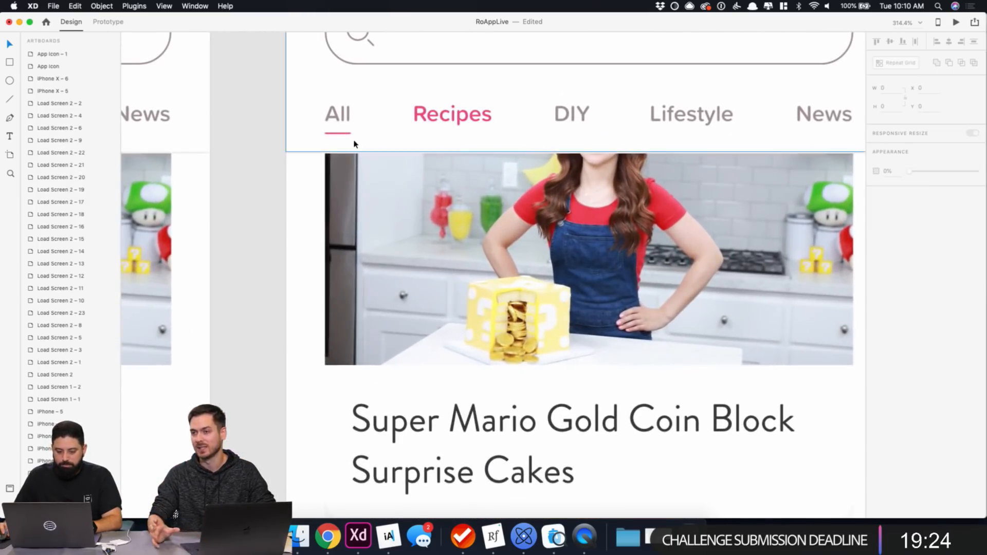
pyautogui.doubleClick(338, 135)
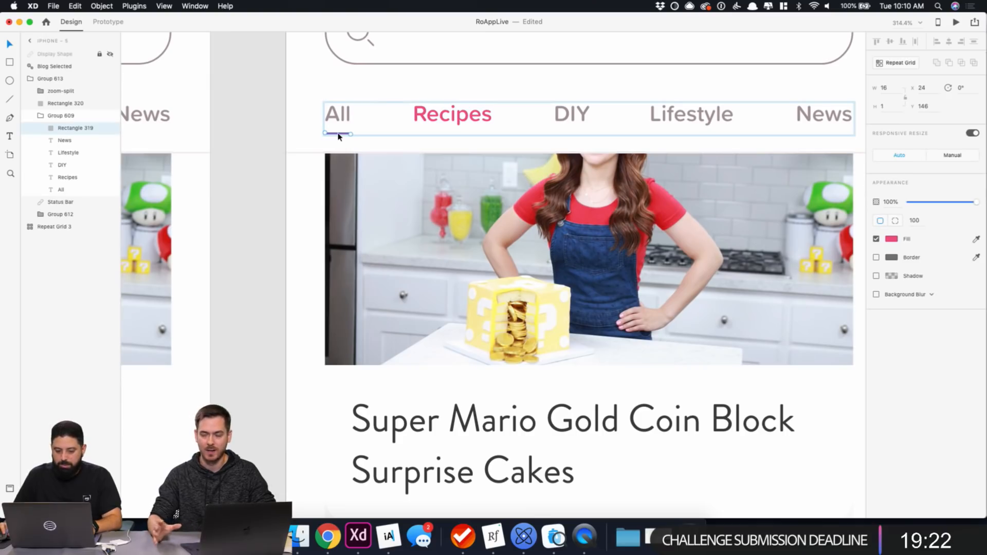
pyautogui.moveTo(339, 136); pyautogui.dragTo(438, 134)
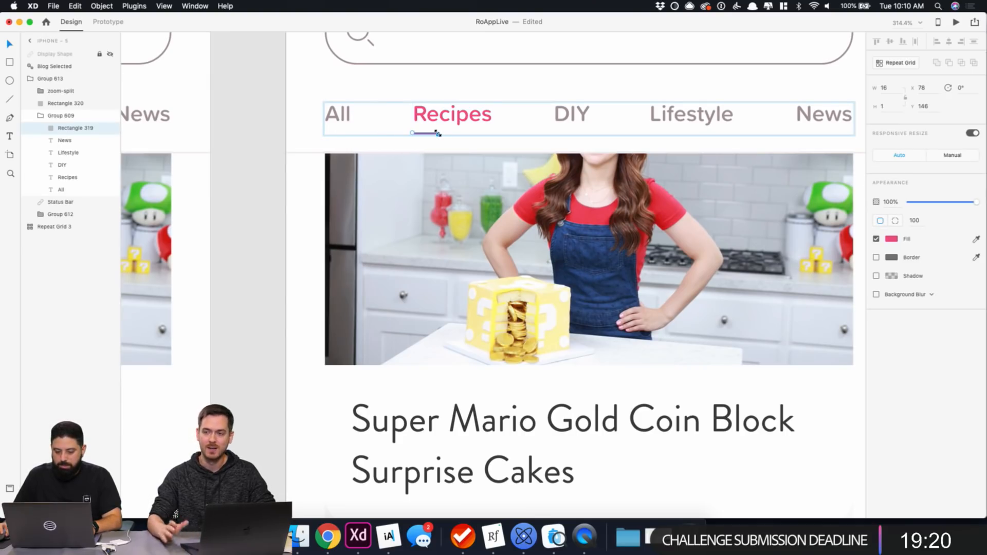
pyautogui.click(467, 120)
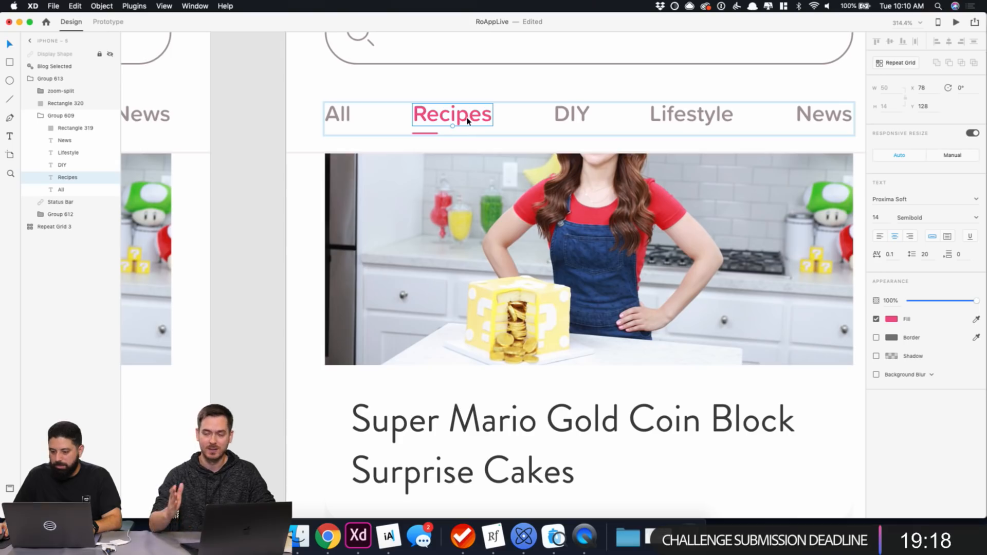
pyautogui.click(429, 135)
pyautogui.click(885, 89)
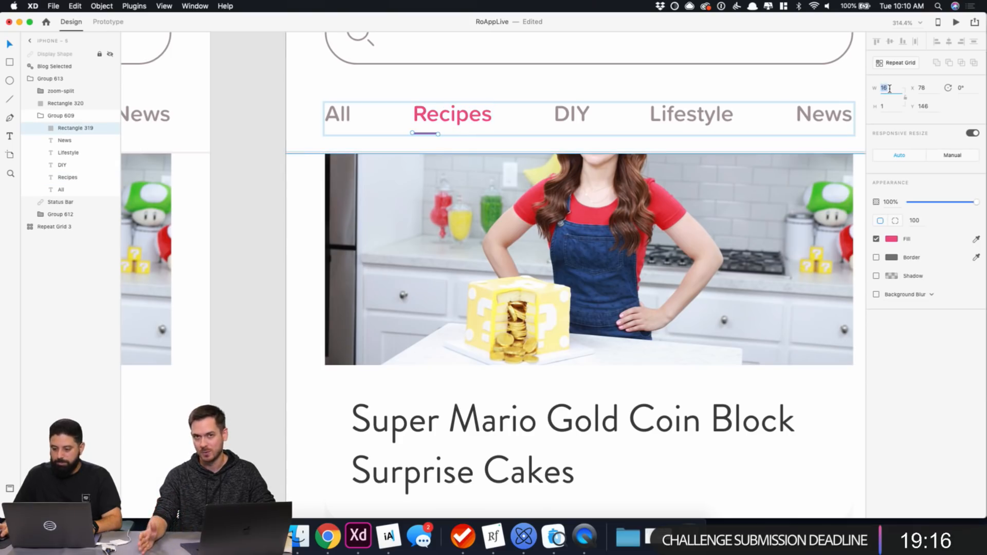
pyautogui.write('50')
pyautogui.press('Return')
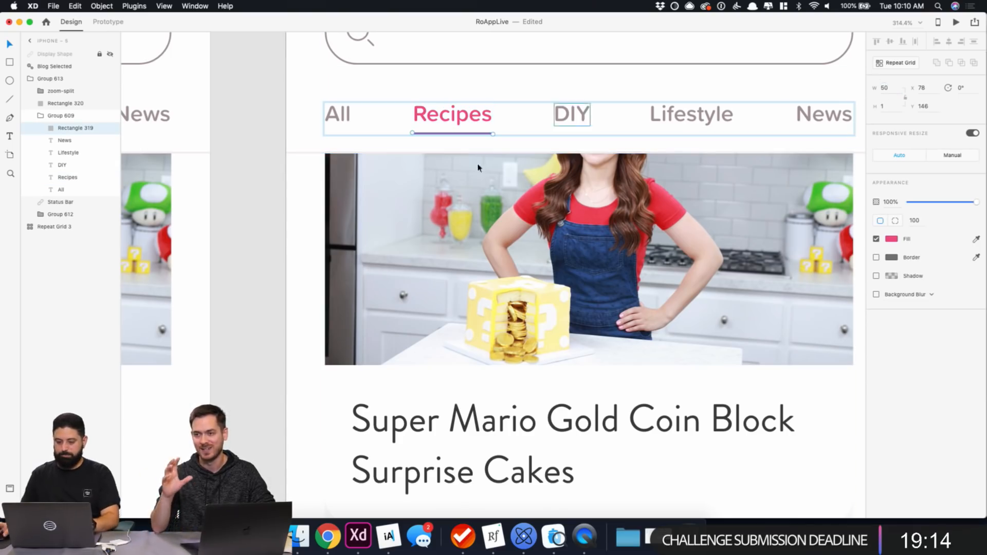
pyautogui.click(273, 225)
# Shift Repeat Grid 3 on iPhone – 5 down so the feed starts with the Unicorn Emoji Cookies card just below the category labels.
pyautogui.scroll(-10, 273, 225)
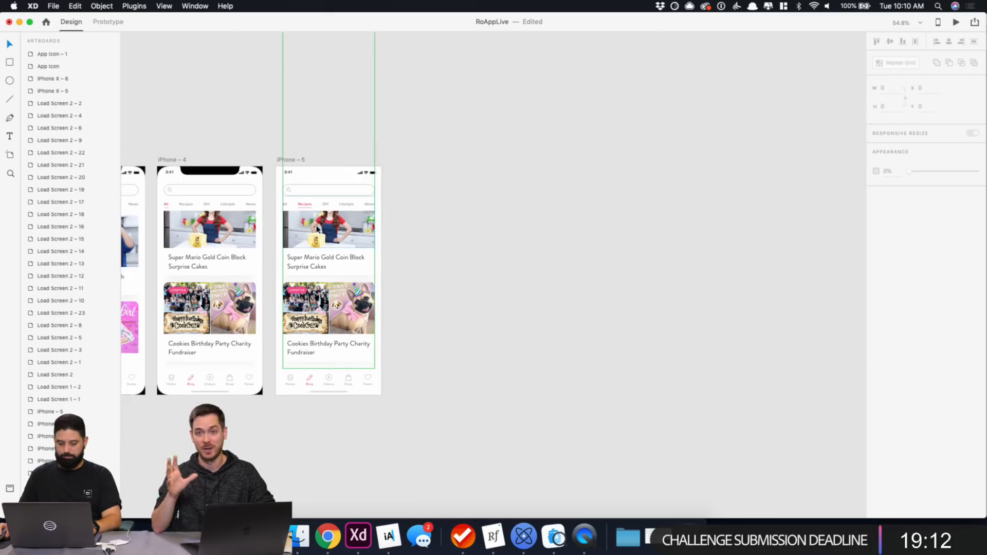
pyautogui.click(317, 228)
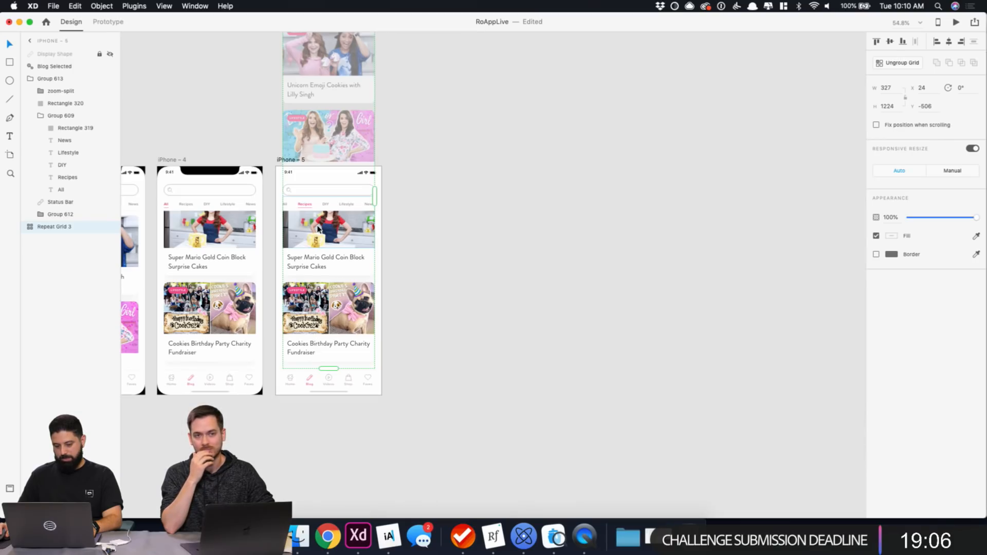
pyautogui.doubleClick(318, 229)
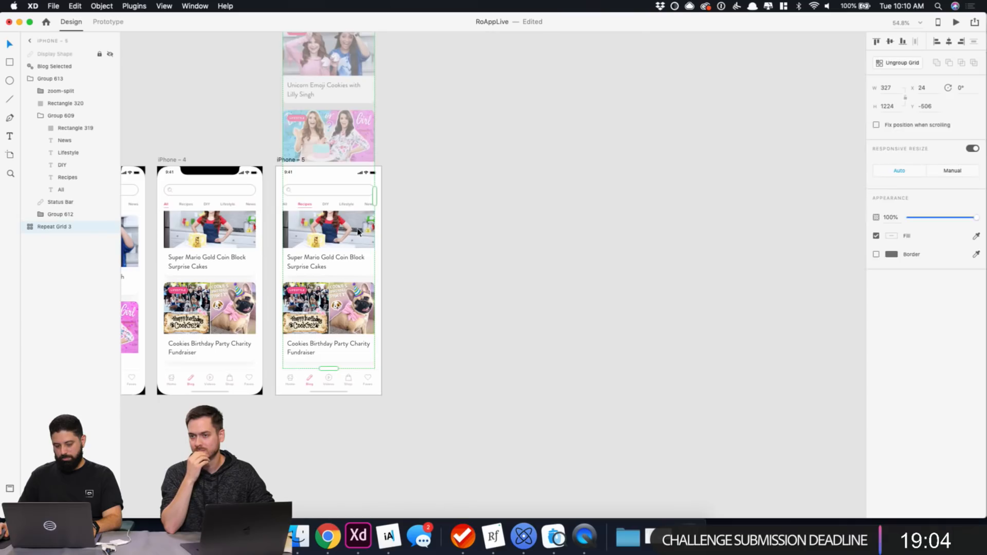
pyautogui.moveTo(318, 229); pyautogui.dragTo(363, 322)
pyautogui.click(452, 230)
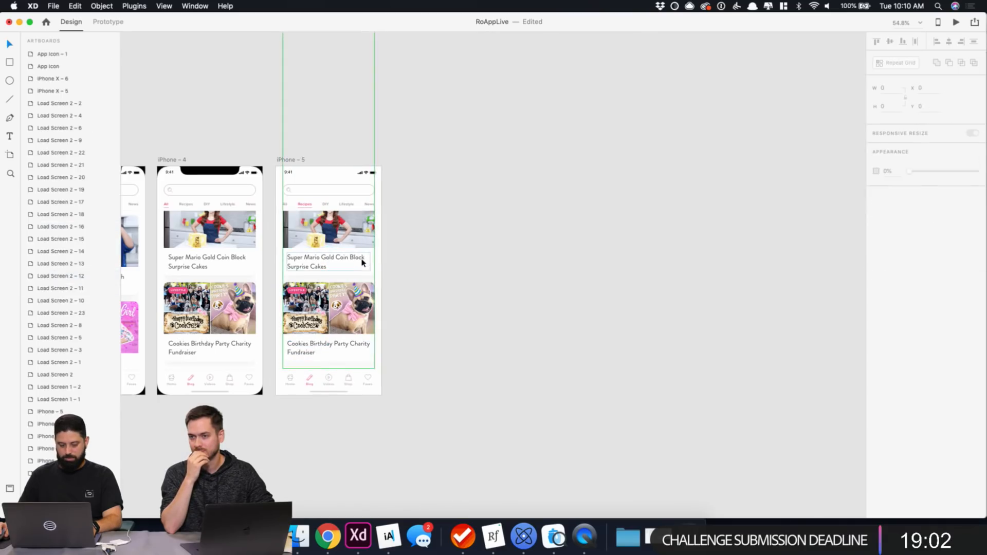
pyautogui.click(360, 250)
pyautogui.moveTo(360, 250); pyautogui.dragTo(351, 321)
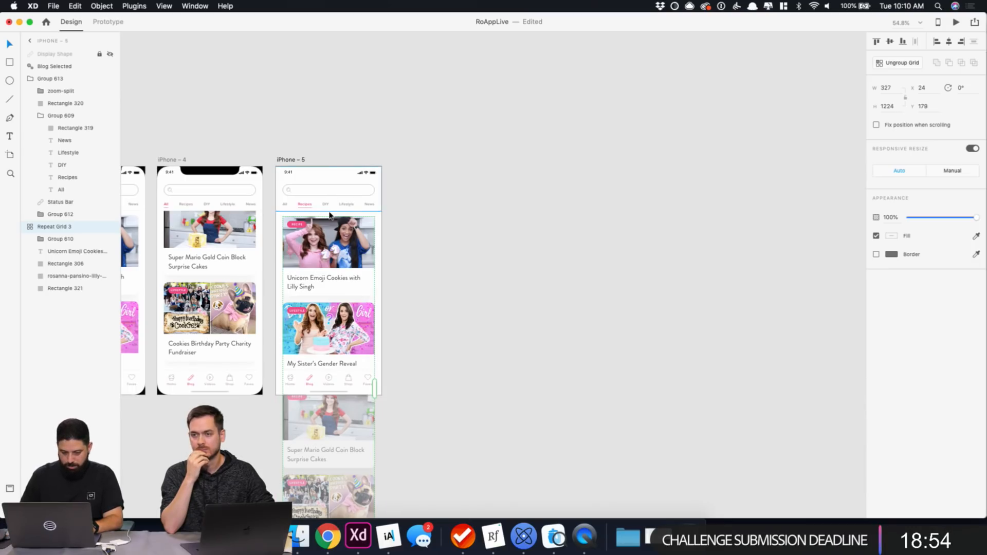
pyautogui.moveTo(329, 212); pyautogui.dragTo(330, 214)
pyautogui.click(489, 245)
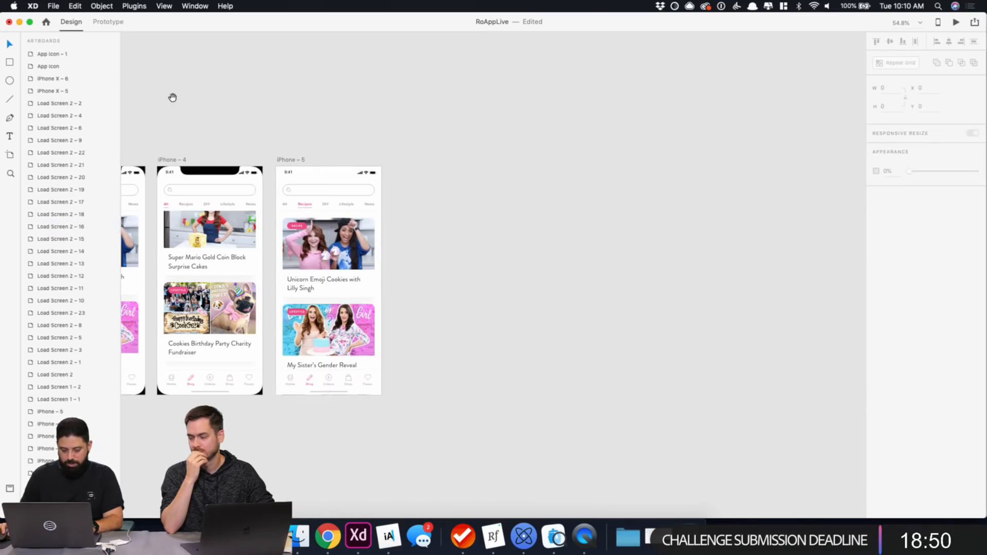
# Hide the Display Shape on iPhone – 3 and move its Repeat Grid 3 down to Y 183.
pyautogui.hscroll(-10, 308, 124)
pyautogui.doubleClick(394, 218)
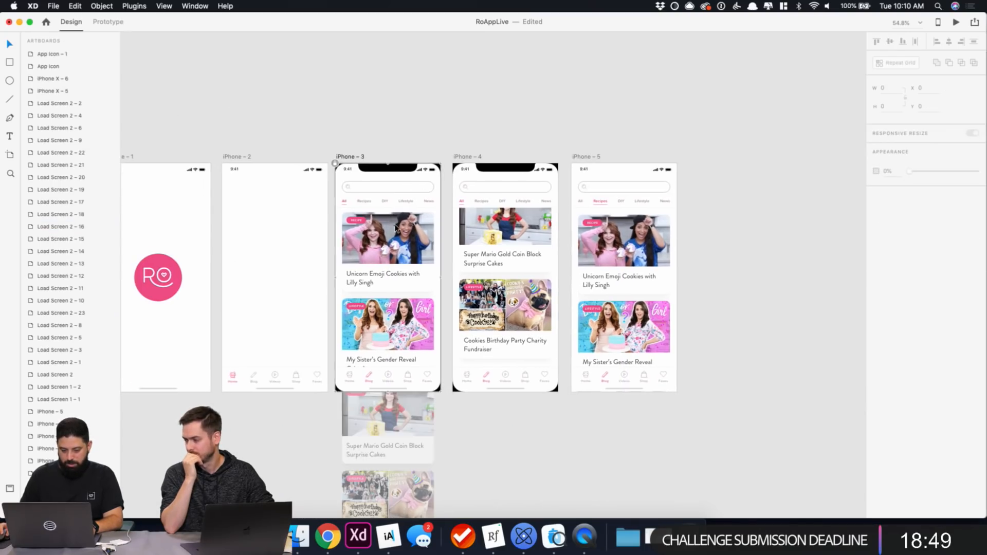
pyautogui.click(370, 135)
pyautogui.click(377, 185)
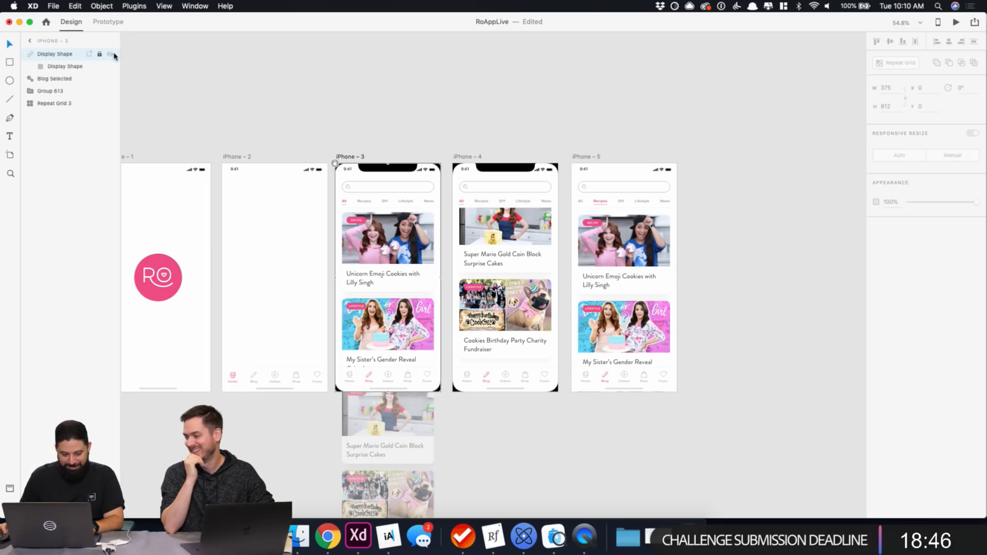
pyautogui.click(109, 53)
pyautogui.click(419, 210)
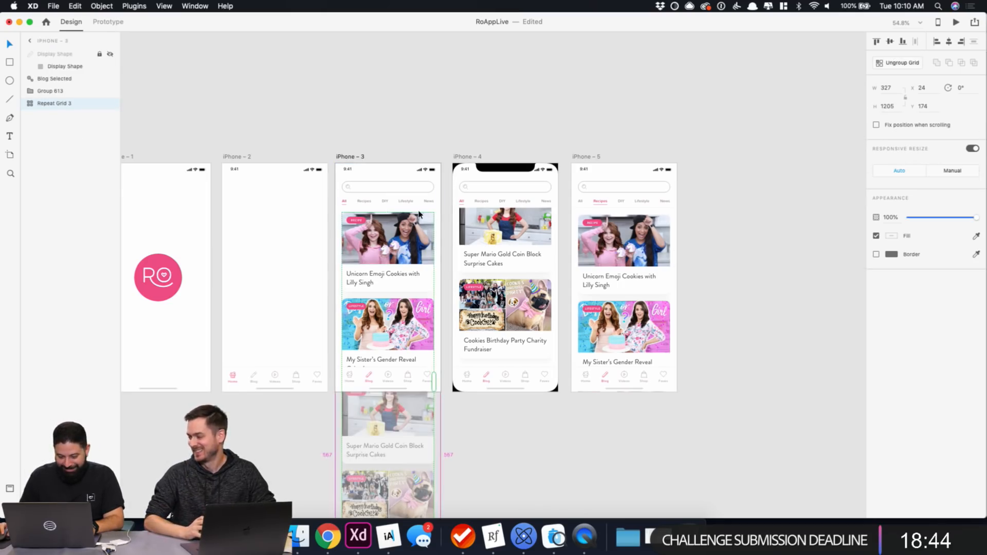
pyautogui.moveTo(419, 209); pyautogui.dragTo(420, 203)
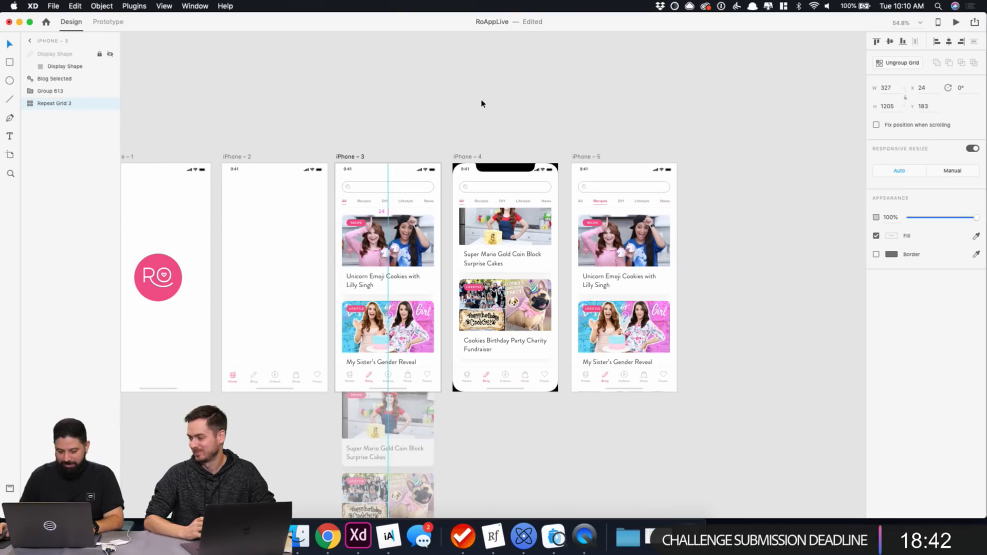
pyautogui.click(631, 126)
# Ungroup the blog feed's repeat grid on iPhone – 5 into separate cards.
pyautogui.hscroll(5, 544, 152)
pyautogui.scroll(5, 479, 187)
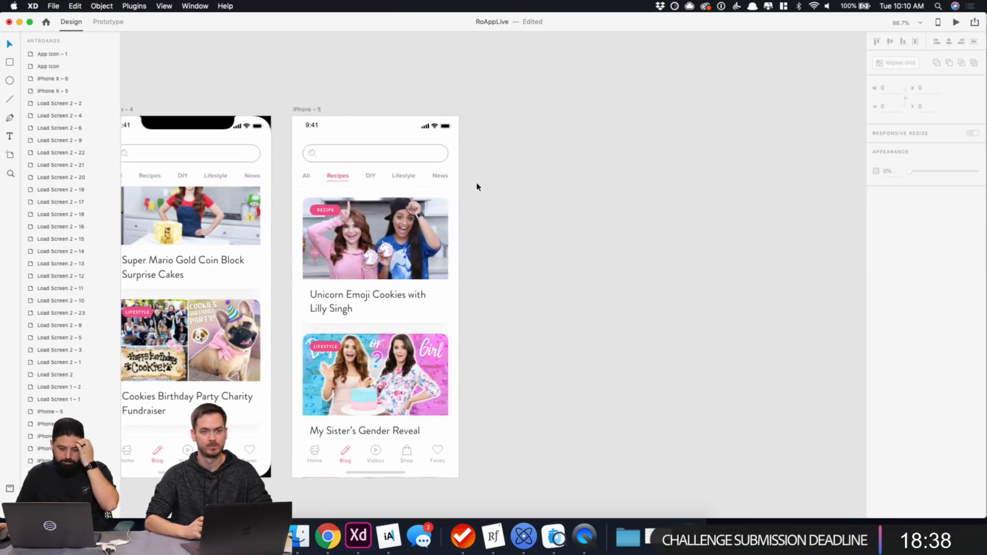
pyautogui.click(383, 368)
pyautogui.click(918, 63)
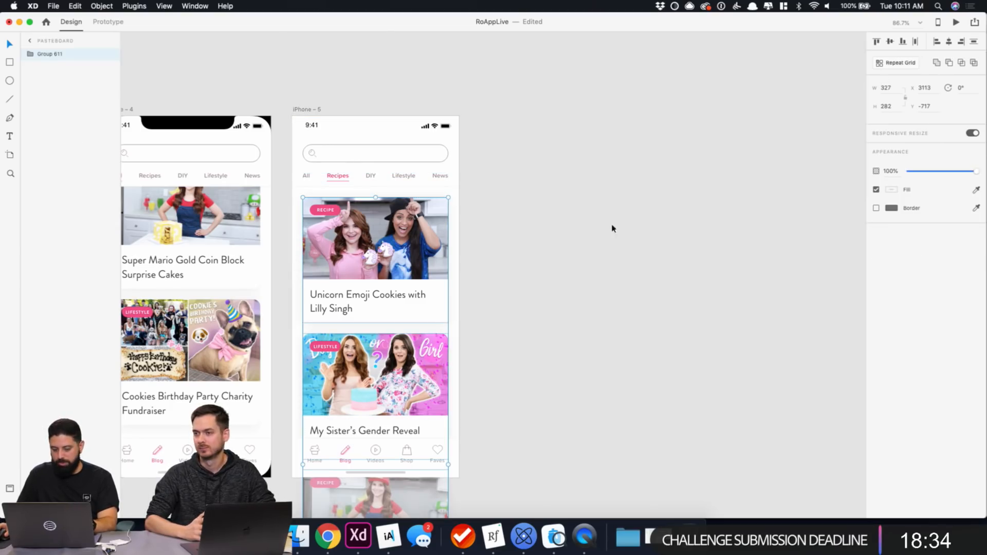
pyautogui.click(650, 341)
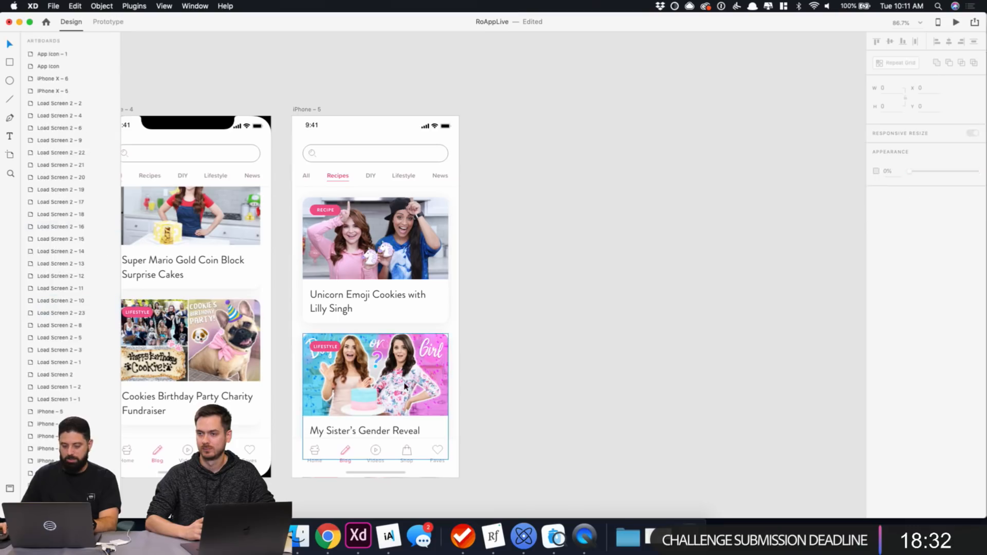
pyautogui.click(405, 386)
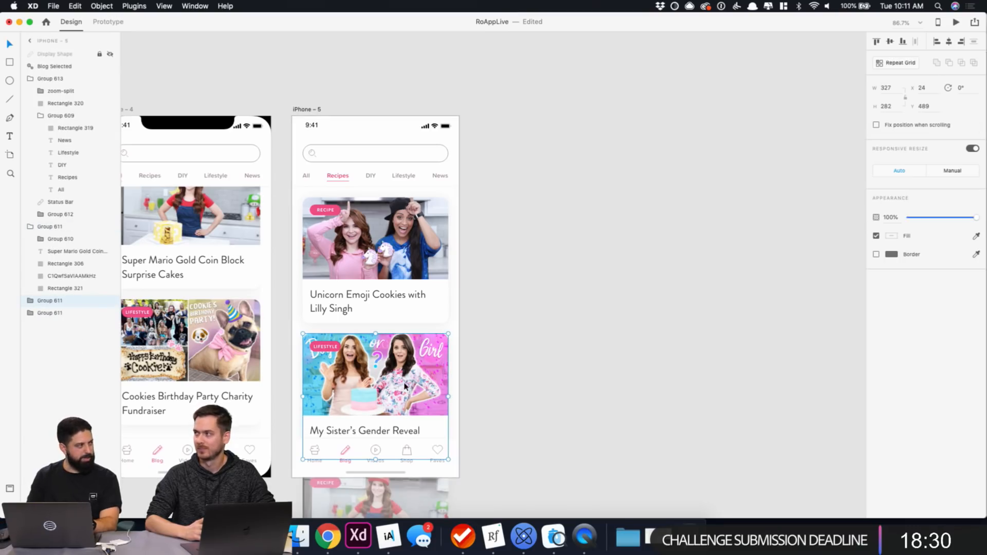
pyautogui.press('Delete')
pyautogui.scroll(-5, 432, 315)
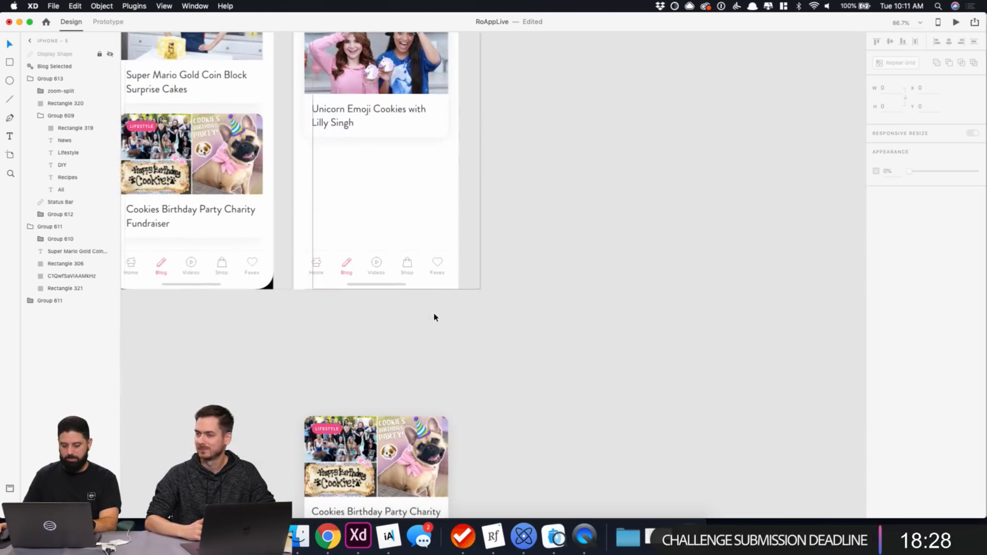
pyautogui.press('super+z')
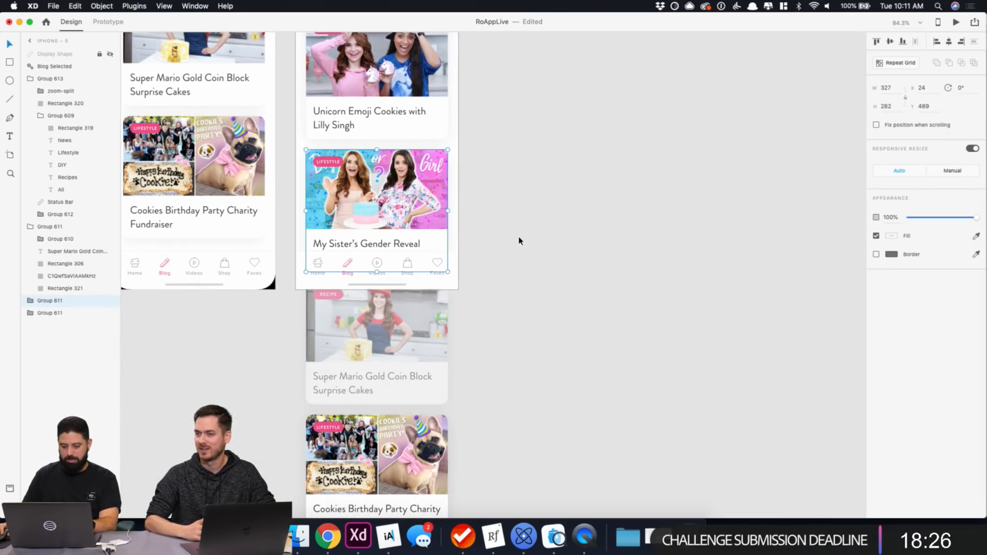
# Move the Super Mario card on iPhone – 5 up to Y 582 and delete the two Lifestyle cards from the feed.
pyautogui.press('super+z')
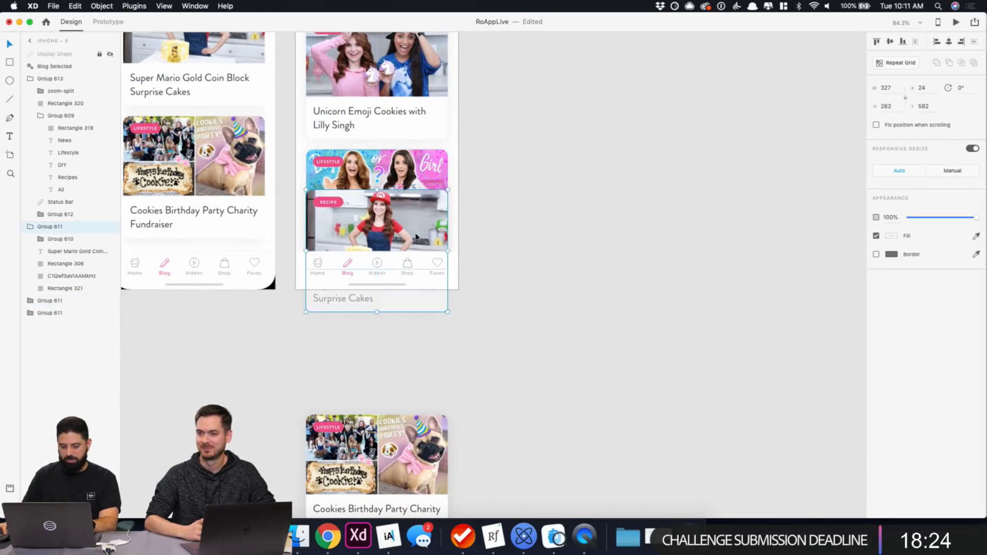
pyautogui.press('super+z')
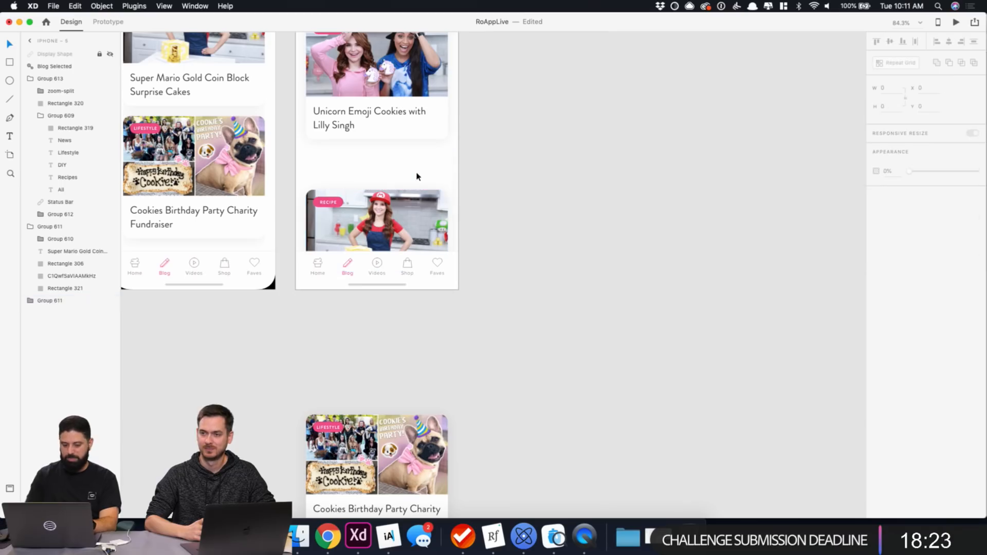
pyautogui.click(411, 440)
pyautogui.press('super+z')
pyautogui.press('super+z')
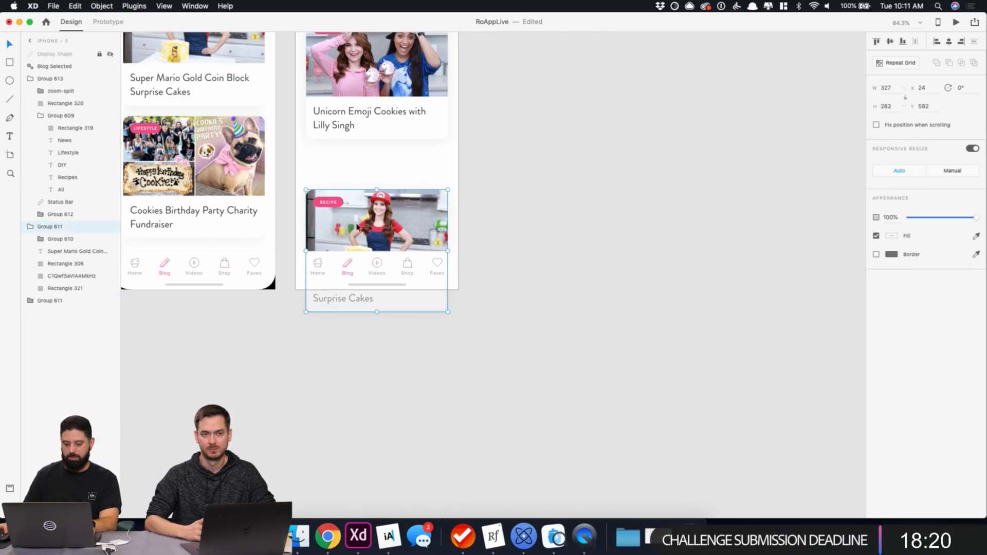
# Place the Super Mario card at Y 489, directly beneath the Unicorn Emoji Cookies card, and select the iPhone – 5 artboard.
pyautogui.moveTo(357, 226); pyautogui.dragTo(360, 187)
pyautogui.scroll(2, 396, 150)
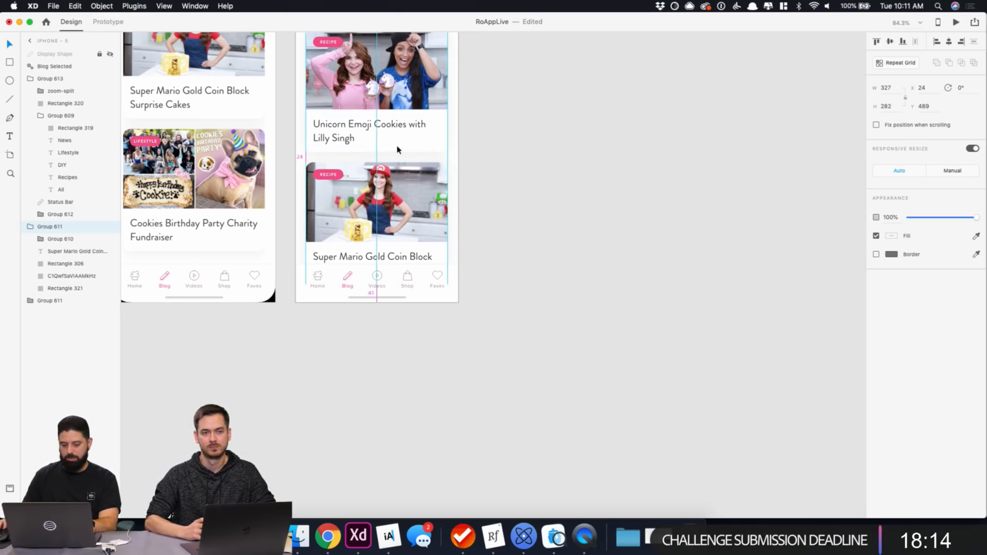
pyautogui.scroll(5, 419, 186)
pyautogui.click(577, 221)
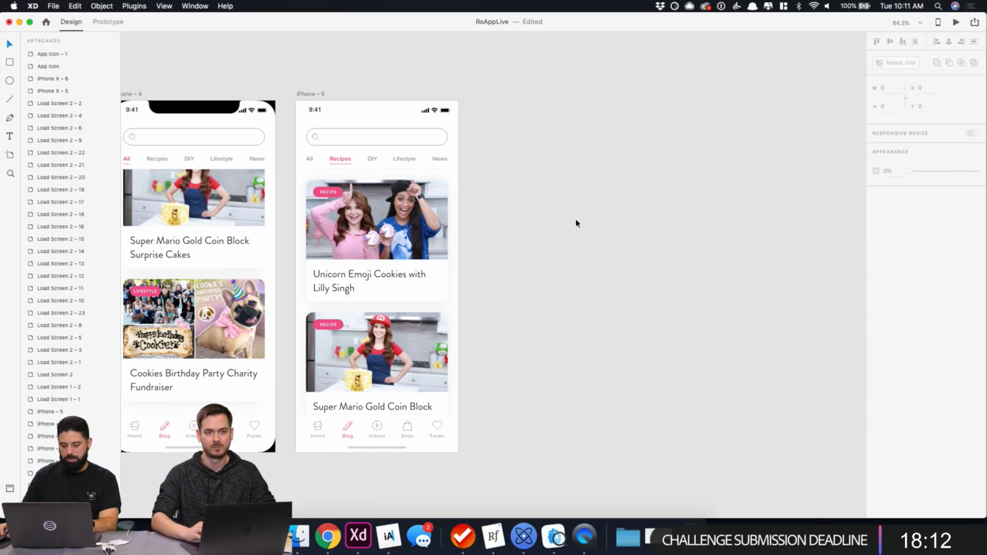
pyautogui.click(303, 94)
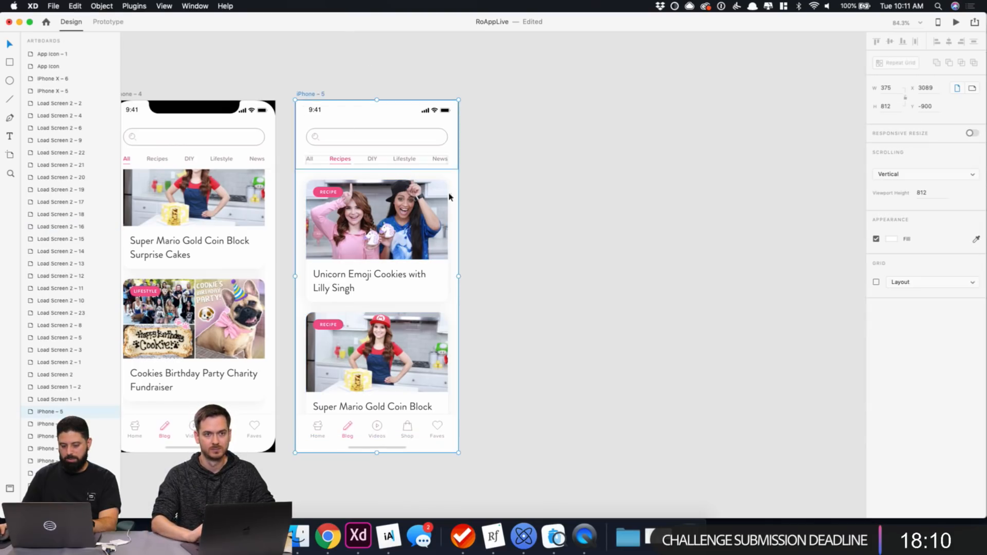
# Lengthen the iPhone – 5 artboard to a height of 1256 and place a copy of the Super Mario card below the original at Y 795.
pyautogui.scroll(-4, 416, 315)
pyautogui.moveTo(377, 351); pyautogui.dragTo(416, 514)
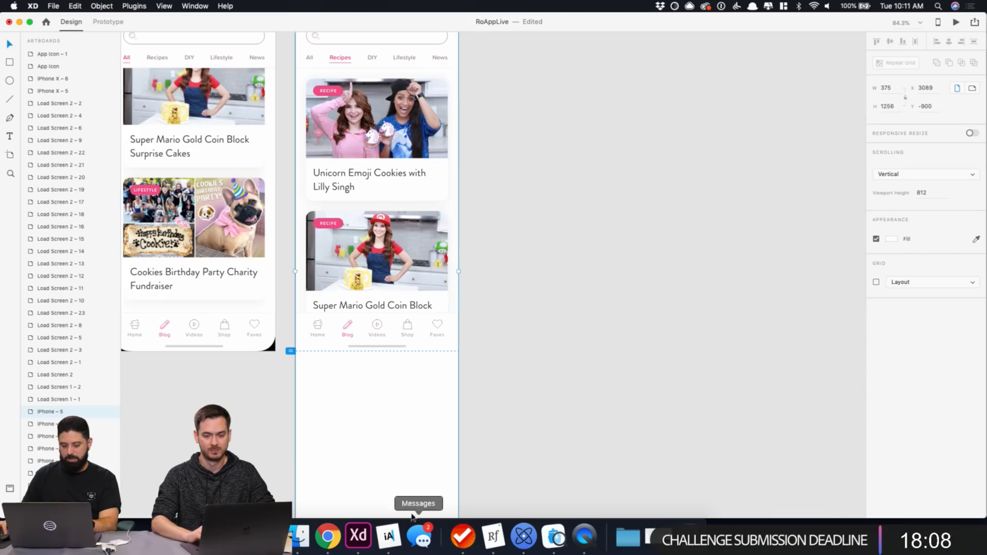
pyautogui.click(407, 250)
pyautogui.moveTo(407, 250); pyautogui.dragTo(409, 371)
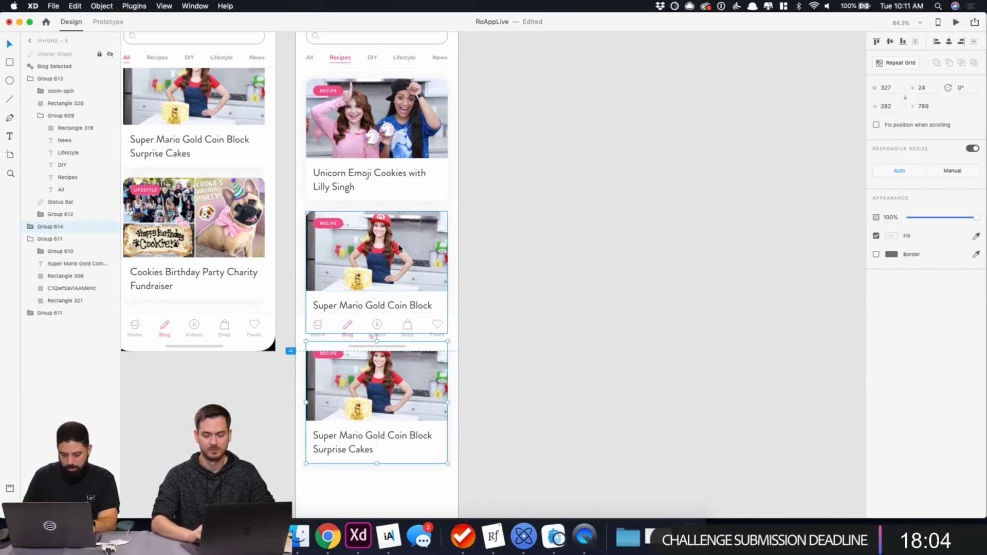
pyautogui.press('Down')
pyautogui.press('Down')
pyautogui.press('Down')
pyautogui.press('Down')
pyautogui.press('Down')
pyautogui.press('Down')
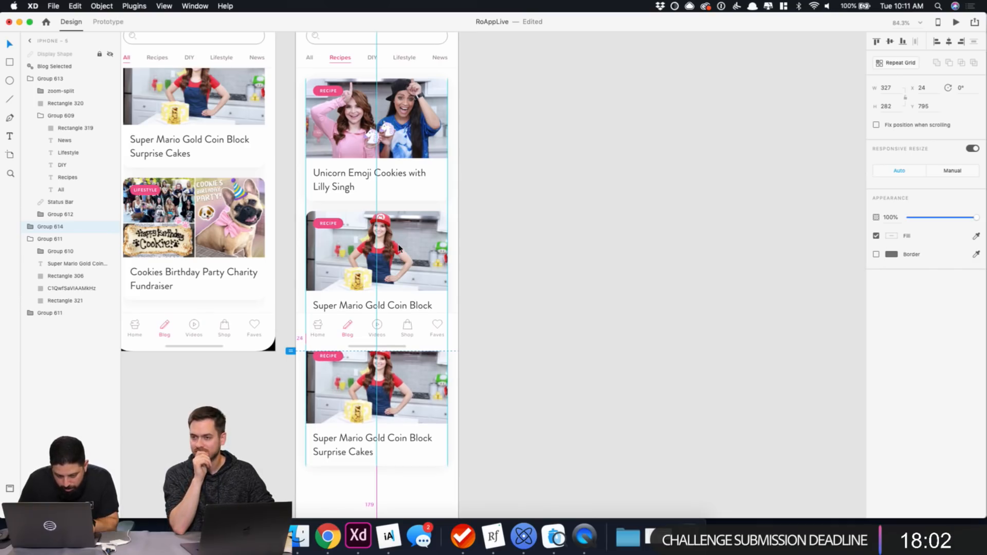
pyautogui.click(531, 416)
# Switch to Finder, preview maxresdefault (1).jpg in the Unsorted folder and place it as the copied Super Mario card's image on iPhone – 5.
pyautogui.scroll(-2, 511, 379)
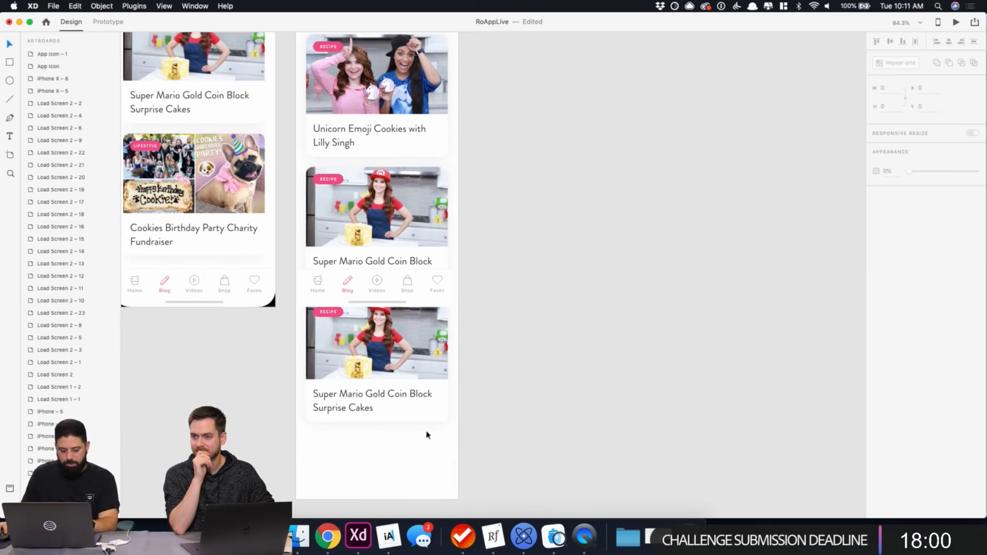
pyautogui.click(299, 537)
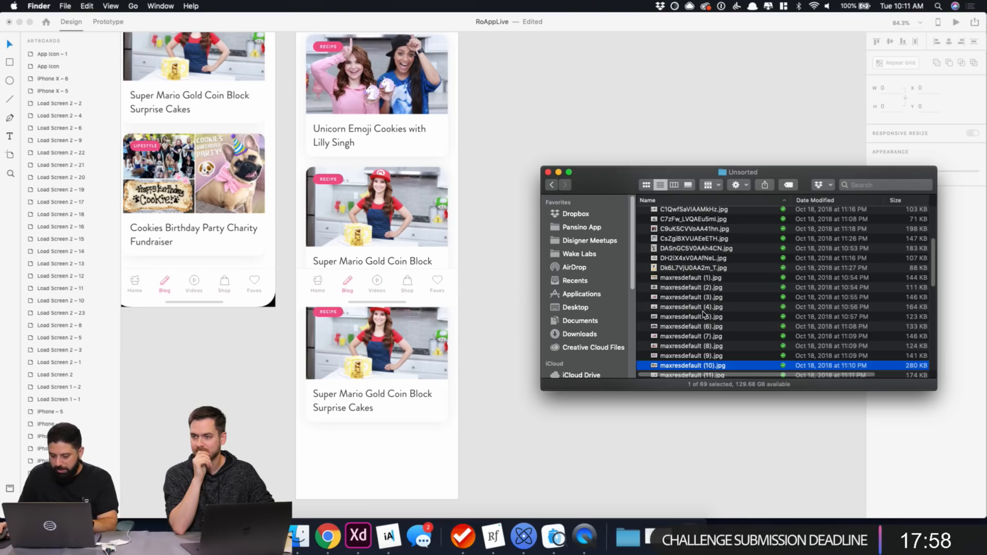
pyautogui.click(694, 281)
pyautogui.press('space')
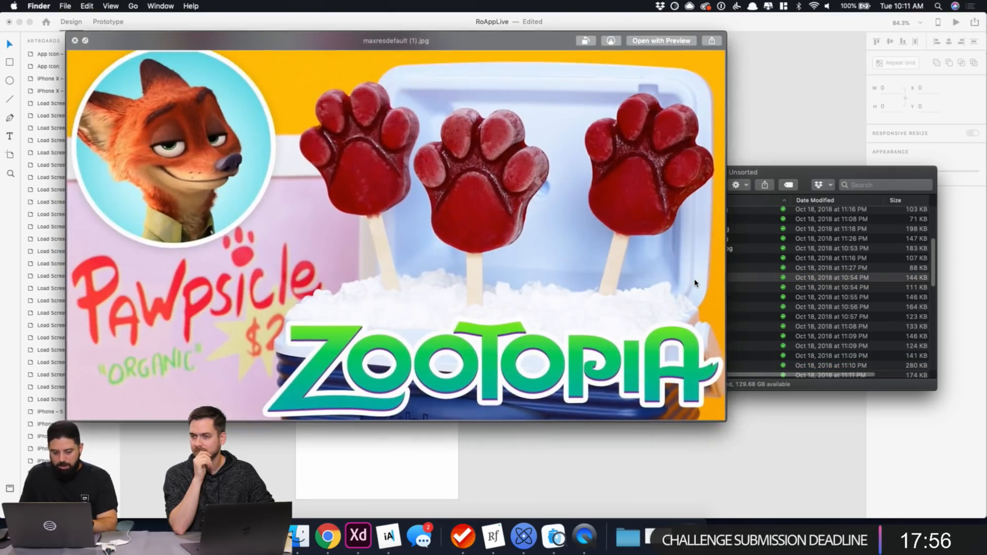
pyautogui.press('space')
pyautogui.moveTo(694, 281); pyautogui.dragTo(383, 342)
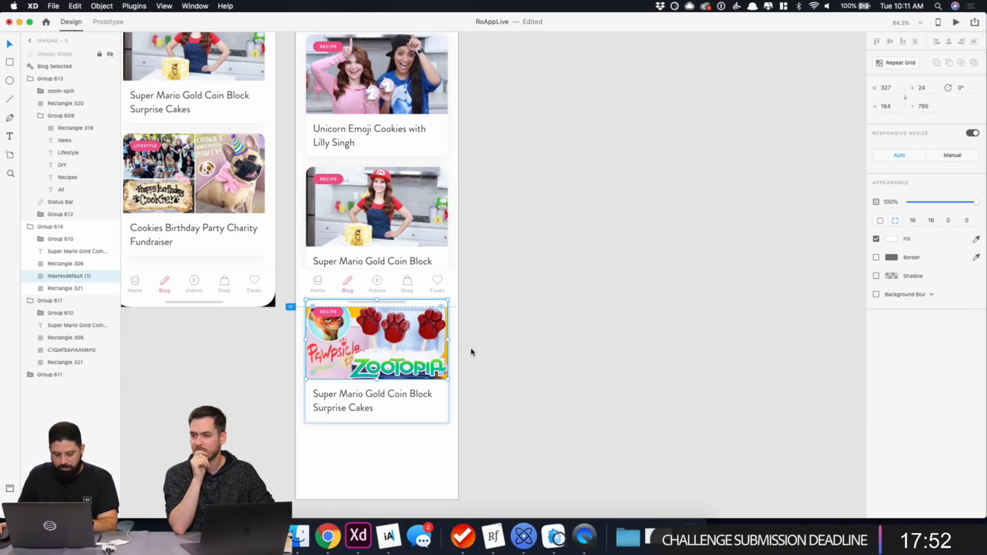
# Replace the title text under the Zootopia image with "Making Pawpsicle's".
pyautogui.scroll(-4, 467, 376)
pyautogui.scroll(2, 462, 368)
pyautogui.scroll(2, 460, 365)
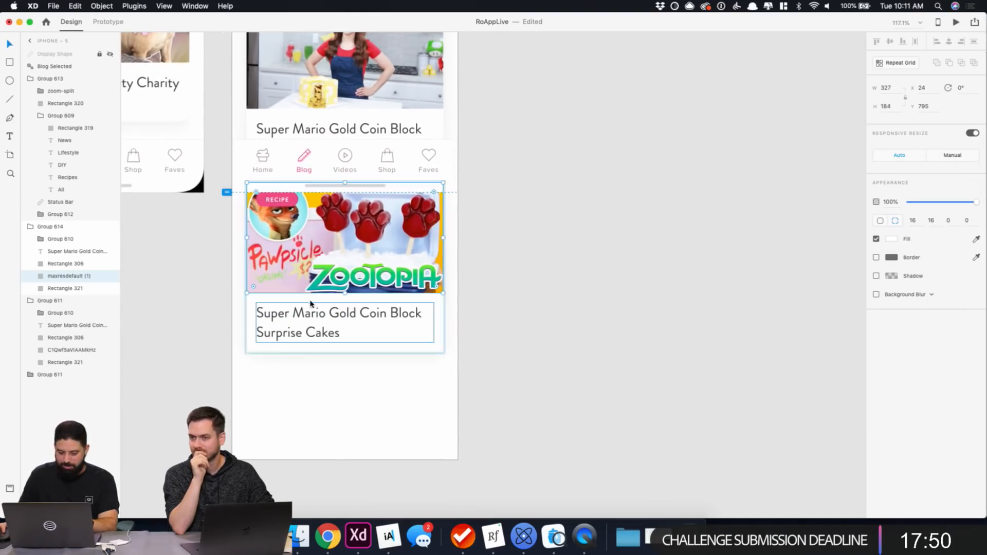
pyautogui.doubleClick(309, 311)
pyautogui.doubleClick(309, 312)
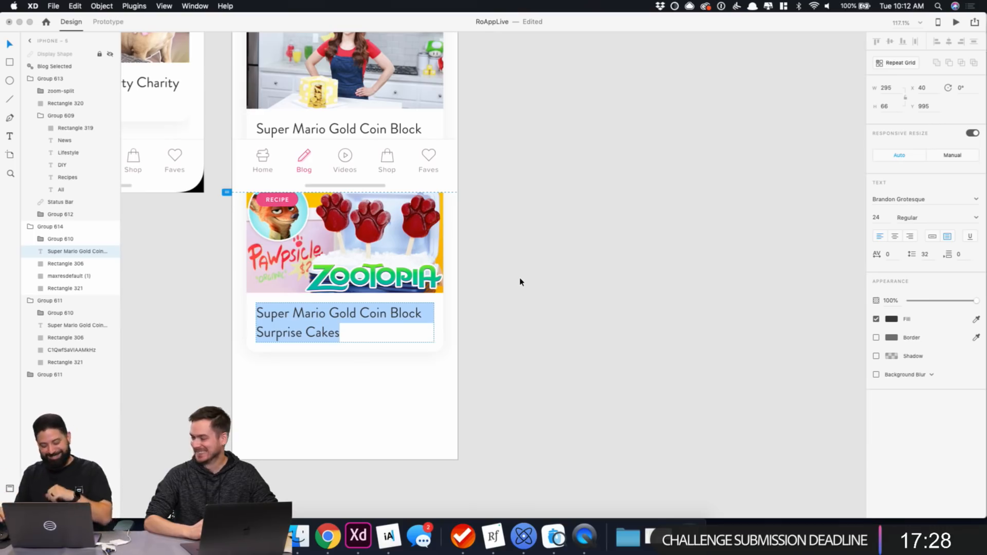
pyautogui.click(689, 196)
pyautogui.doubleClick(392, 321)
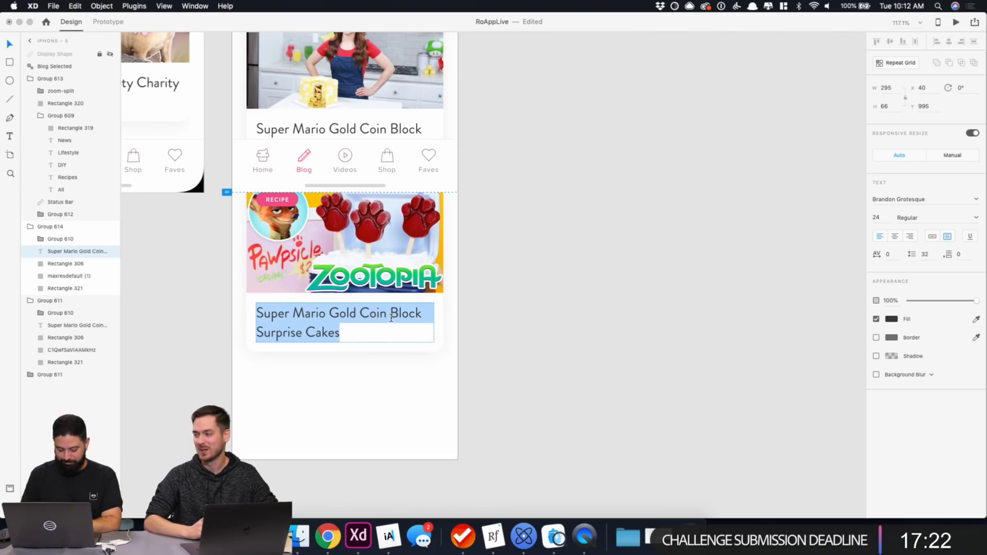
pyautogui.write('Makin')
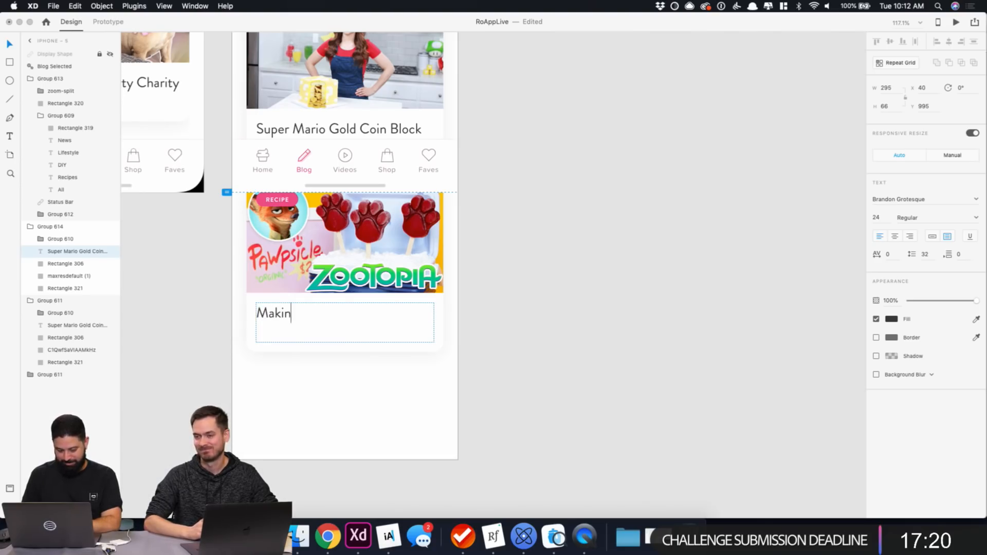
pyautogui.write('g Pawpi')
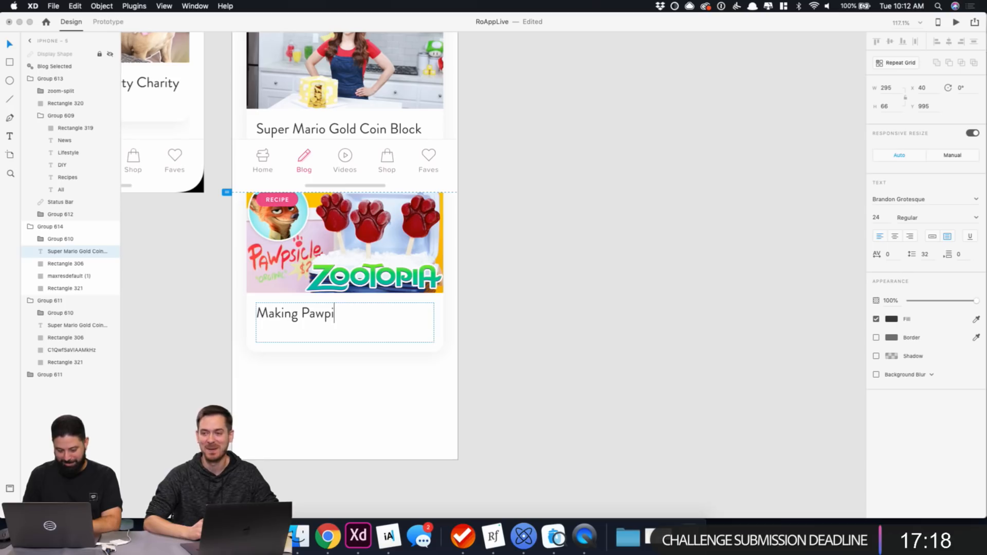
pyautogui.press('BackSpace')
pyautogui.write('sicle')
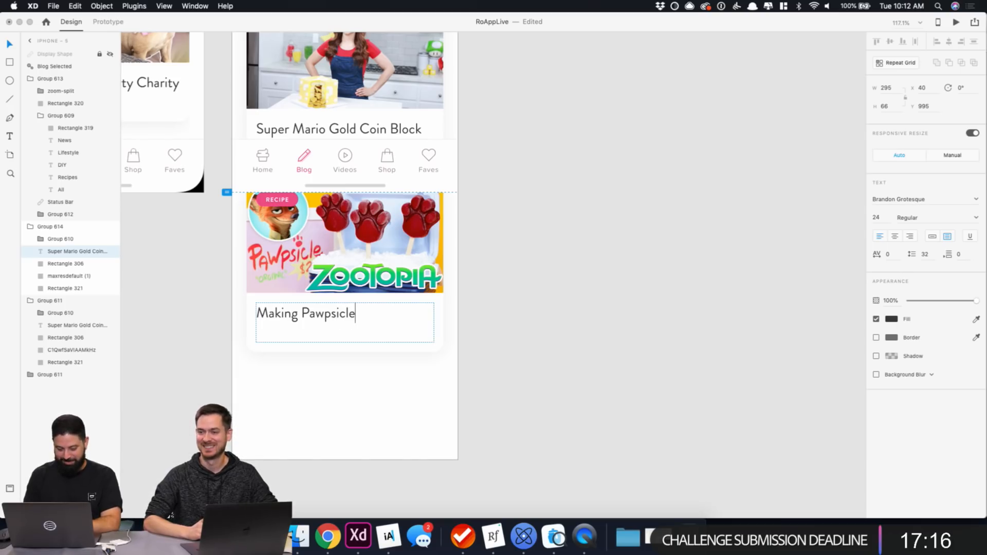
pyautogui.write("'s")
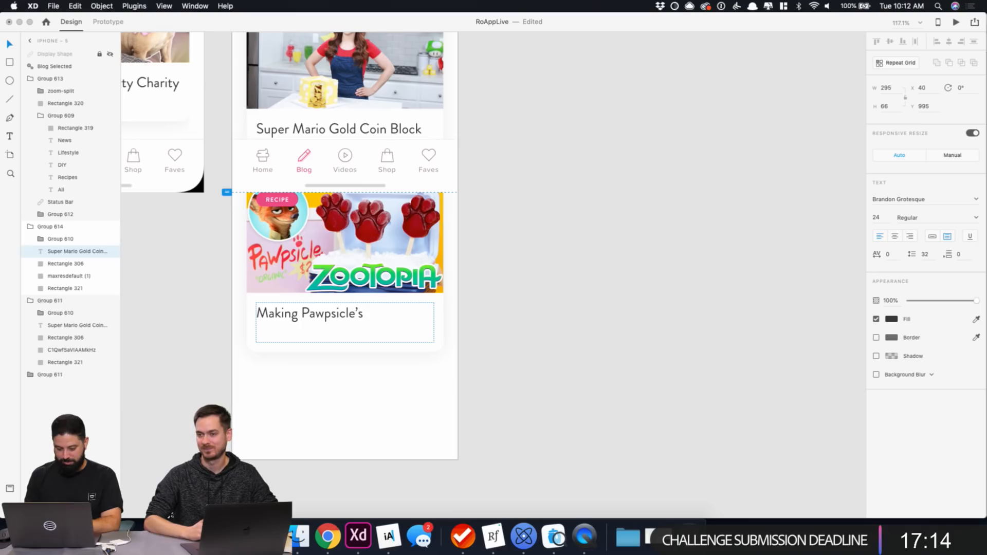
# Remove the word "Making" from the start of the Zootopia card's title.
pyautogui.press('super+a')
pyautogui.press('Left')
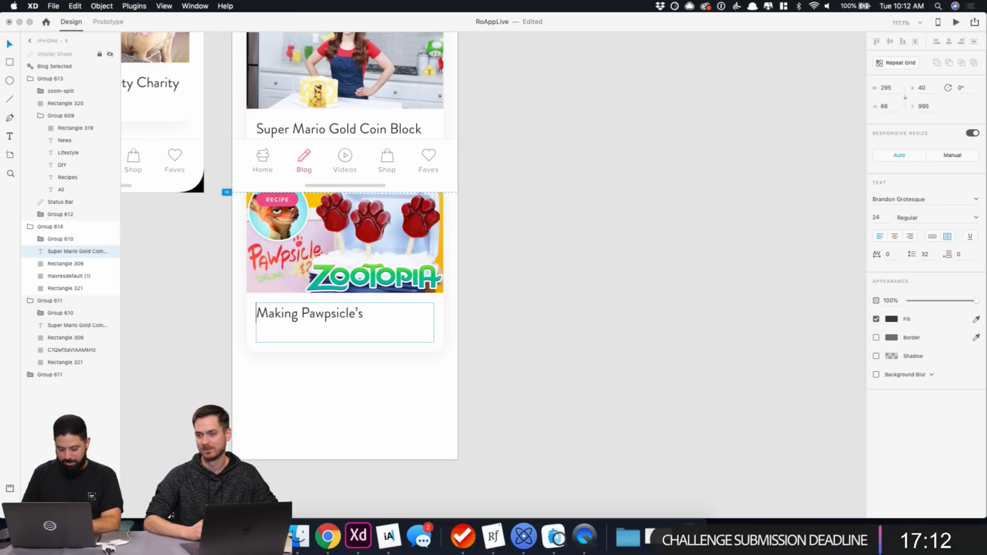
pyautogui.hotkey('shift', 'Right')
pyautogui.hotkey('shift', 'Right')
pyautogui.hotkey('shift', 'Right')
pyautogui.hotkey('shift', 'Right')
pyautogui.hotkey('shift', 'Right')
pyautogui.hotkey('shift', 'Right')
pyautogui.hotkey('shift', 'Right')
pyautogui.write(']\\')
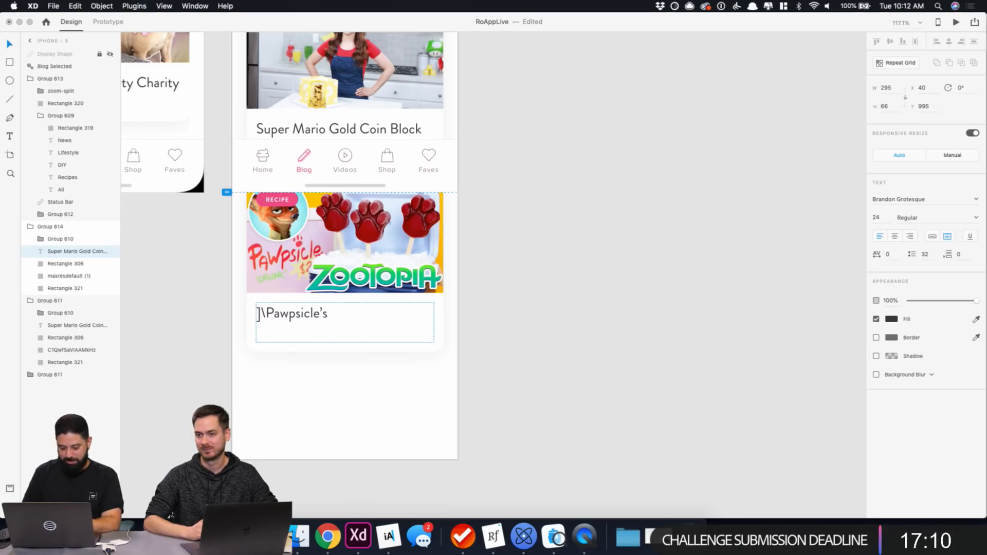
pyautogui.press('BackSpace')
pyautogui.press('BackSpace')
# Add "! Come get your Pawpi" to the end of the Zootopia card's title.
pyautogui.click(318, 313)
pyautogui.write('!')
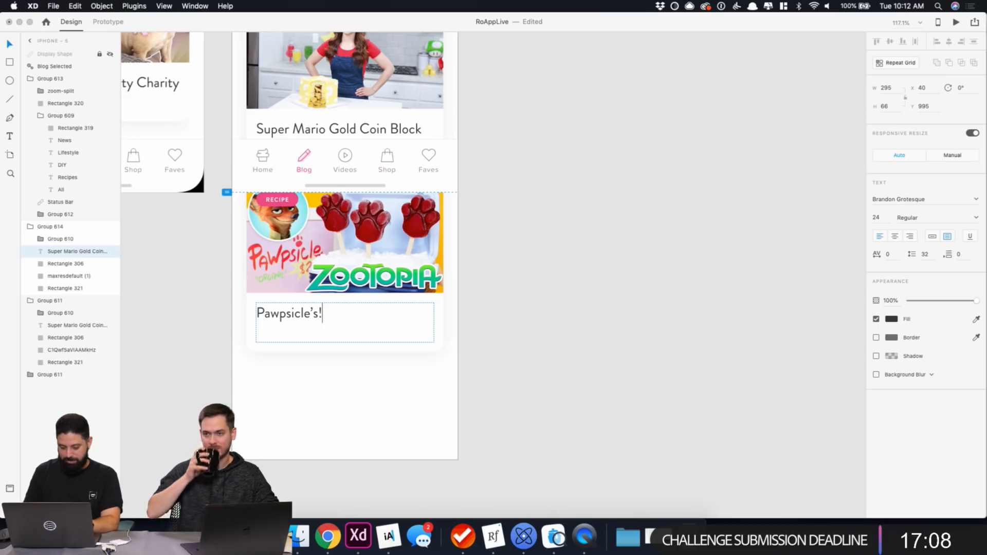
pyautogui.write(' Come get you')
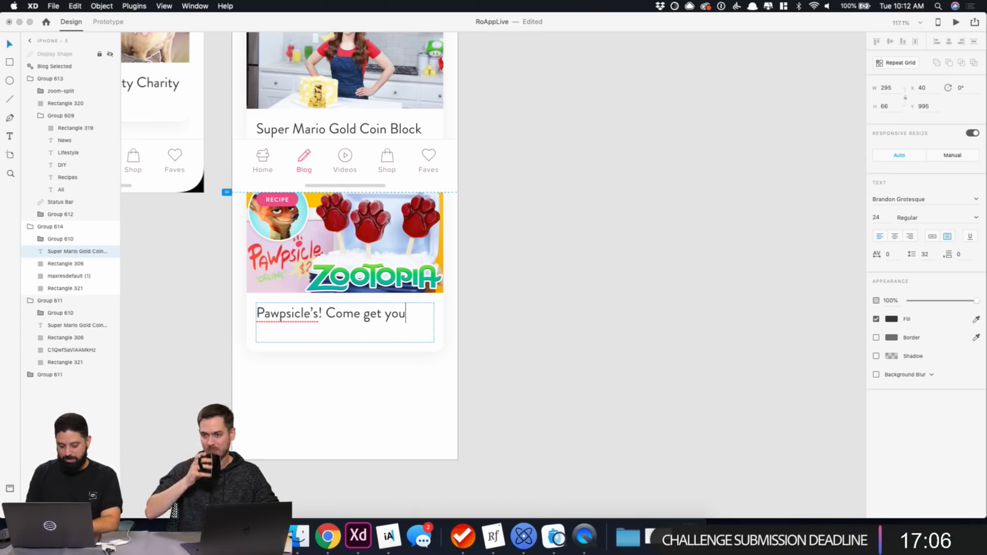
pyautogui.write('r Paw')
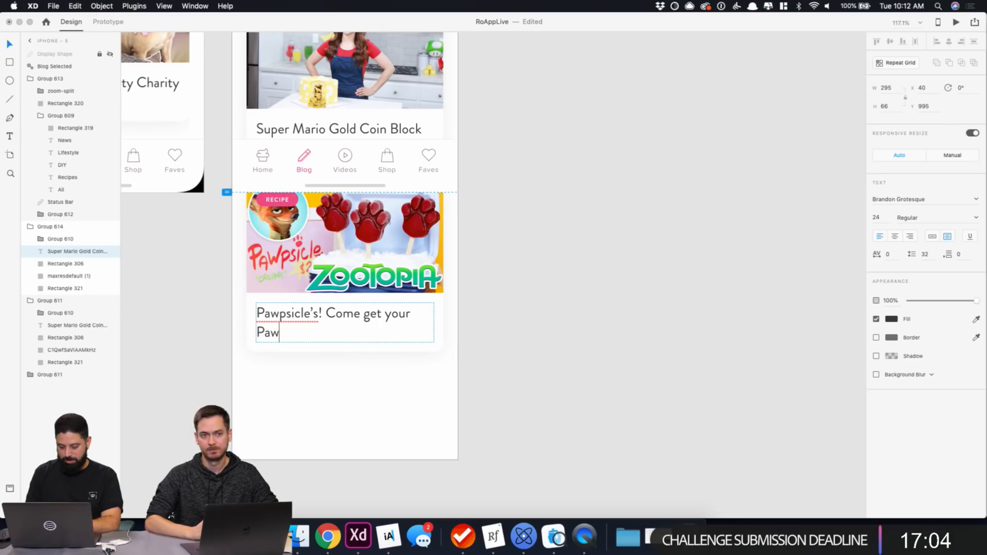
pyautogui.write('pi')
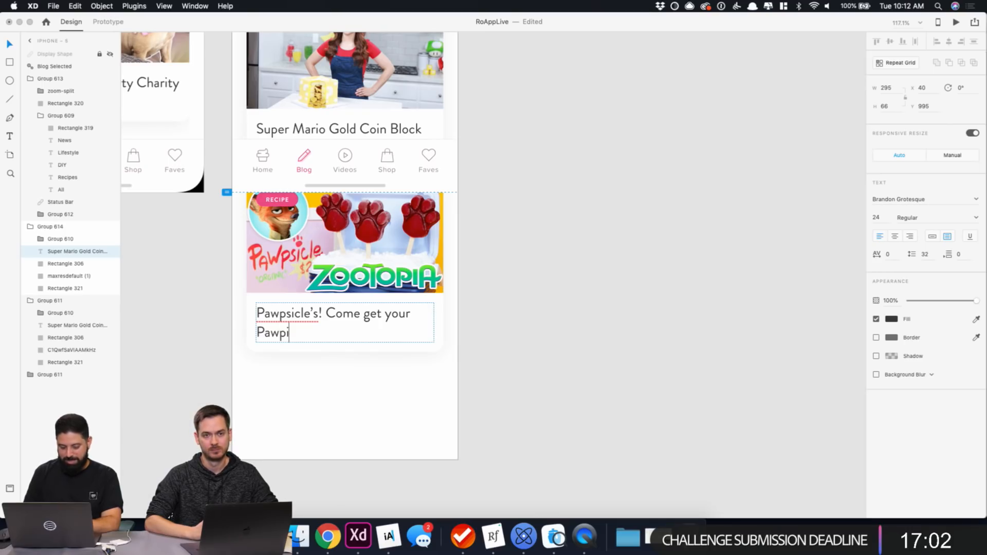
# Insert "Make your own" before "Pawpsicle's" in the card title and delete the "! Come get your Pawpi" ending.
pyautogui.moveTo(300, 333); pyautogui.dragTo(250, 315)
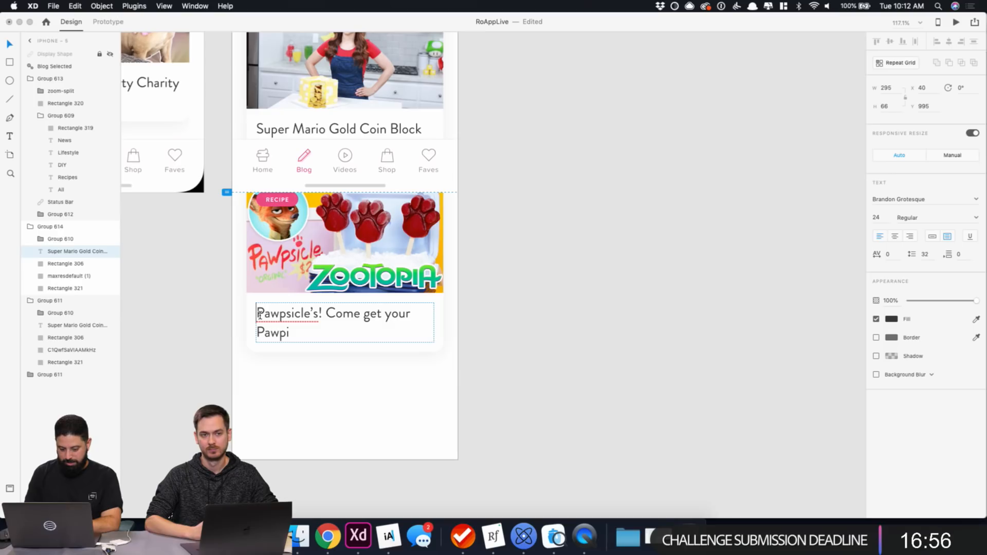
pyautogui.write('Make your o')
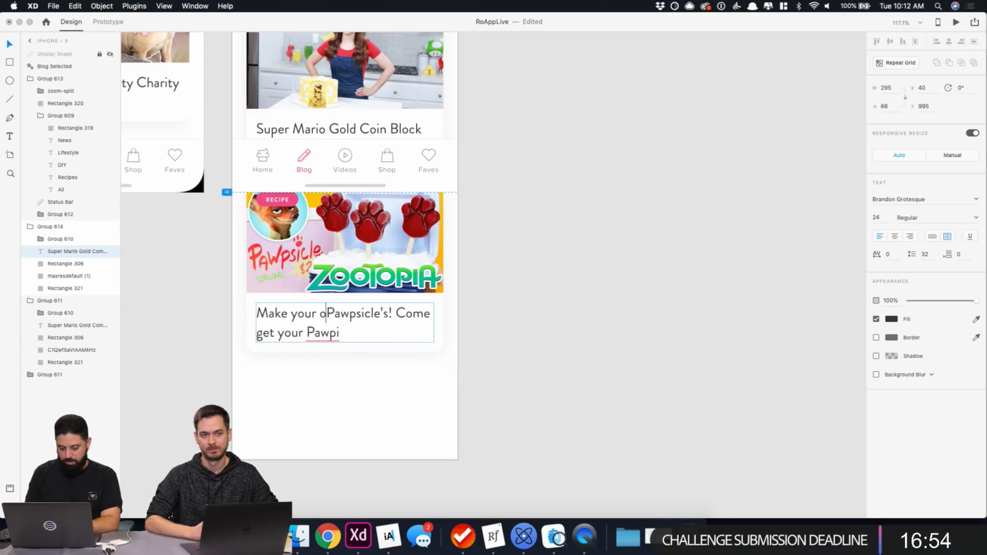
pyautogui.write('wn')
pyautogui.press('Right')
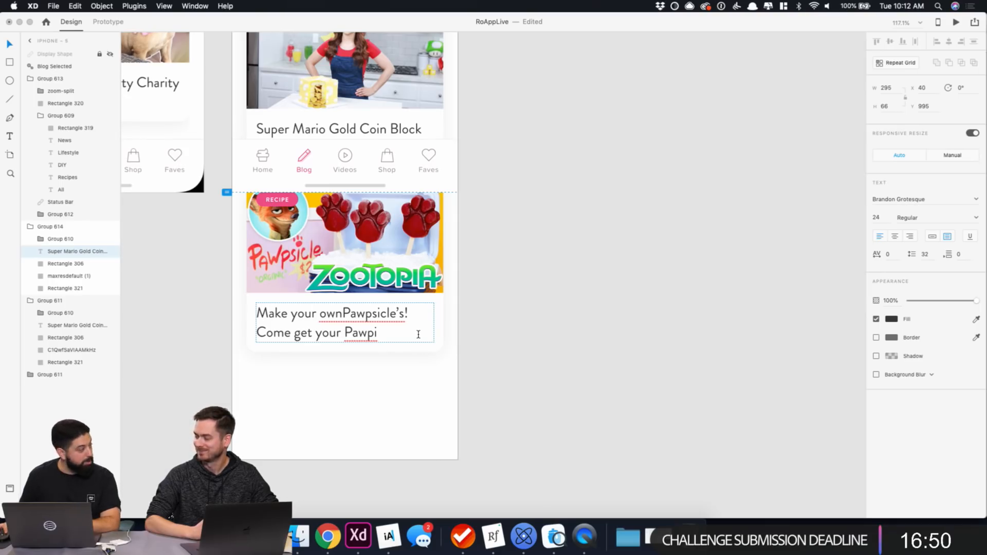
pyautogui.moveTo(421, 331); pyautogui.dragTo(405, 313)
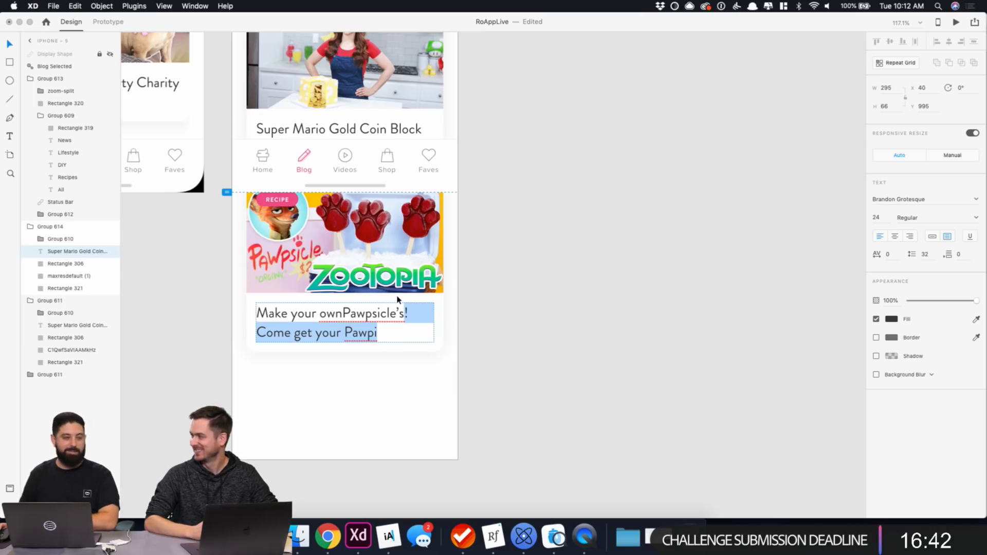
pyautogui.press('BackSpace')
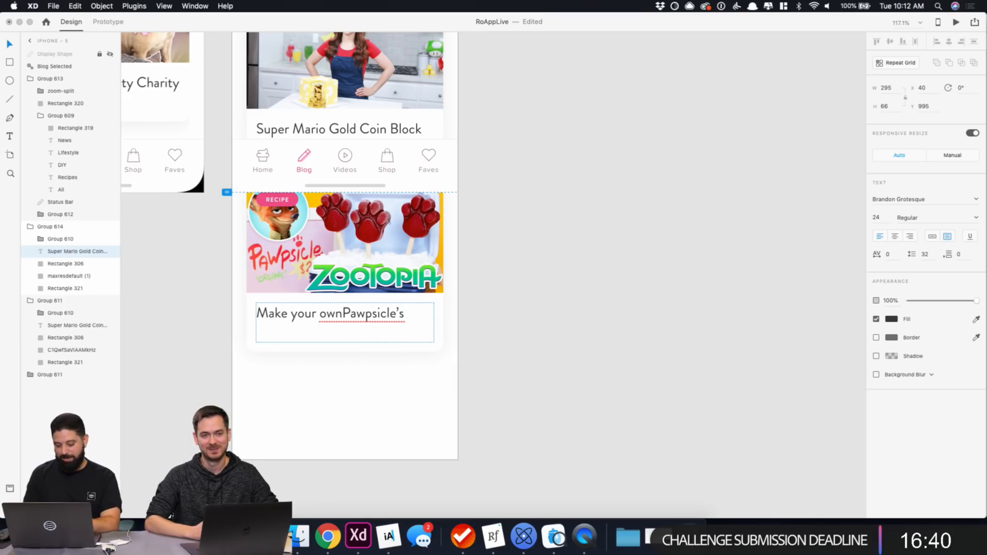
pyautogui.click(340, 314)
pyautogui.click(417, 315)
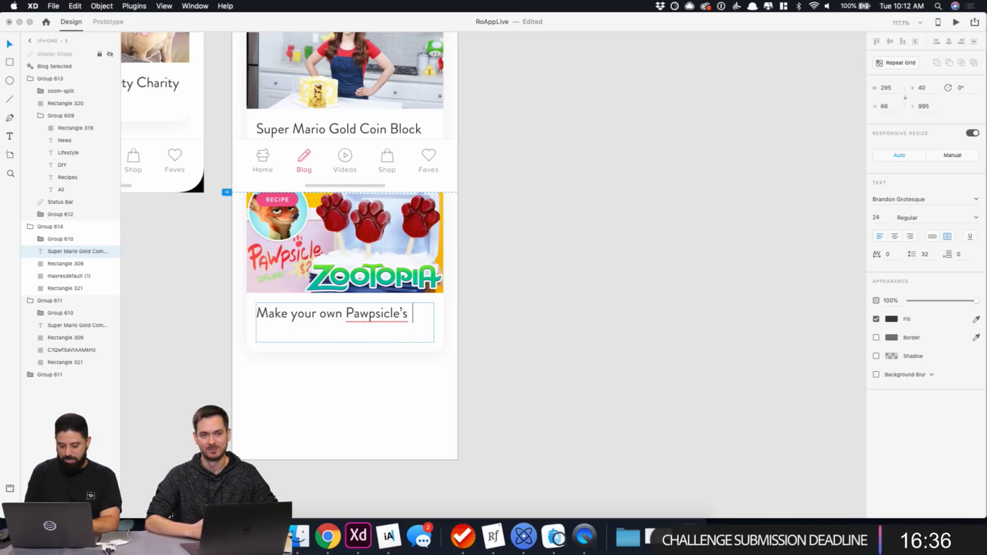
# Finish the Zootopia card's title by adding "from Disney's Zootopia!" after "Pawpsicle's".
pyautogui.write('from ')
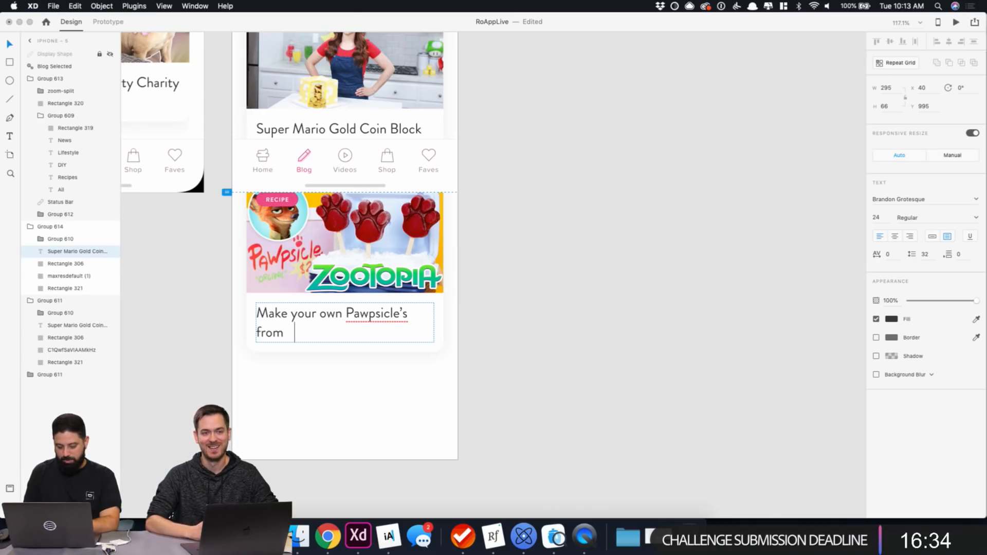
pyautogui.write("Disney's Zootopia")
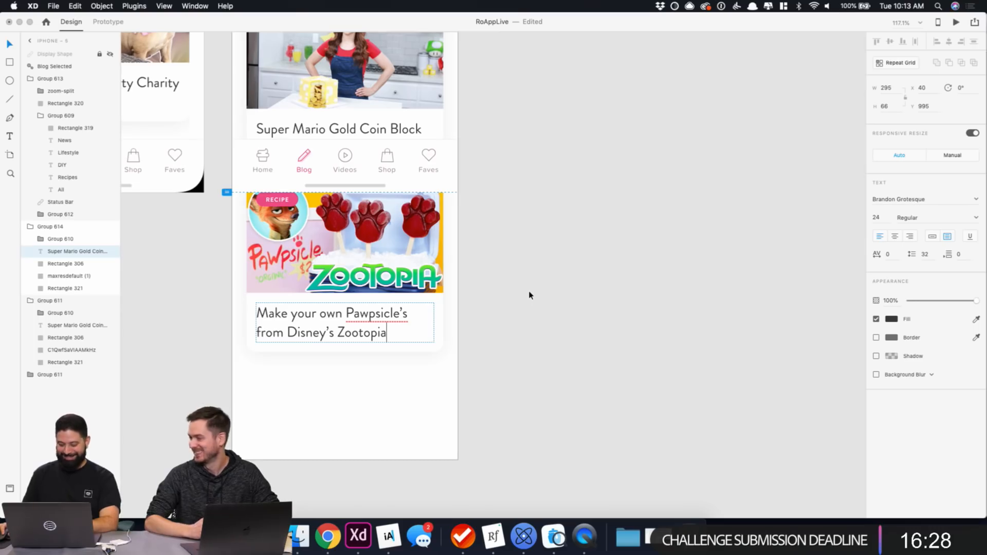
pyautogui.write('!')
pyautogui.press('Escape')
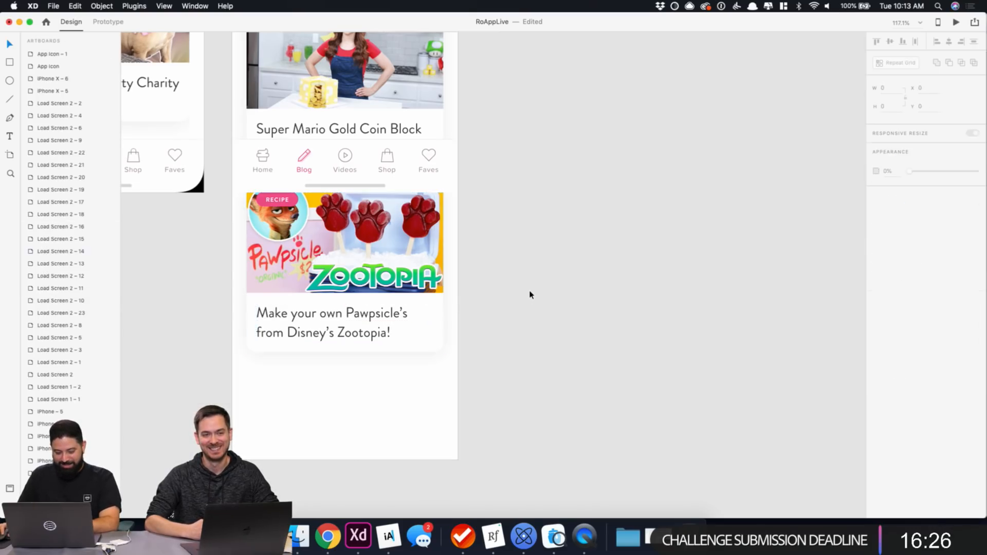
# Duplicate the Zootopia Pawpsicle card and place the copy directly beneath it at Y 1101.
pyautogui.click(404, 224)
pyautogui.moveTo(403, 224); pyautogui.dragTo(408, 409)
pyautogui.press('Up')
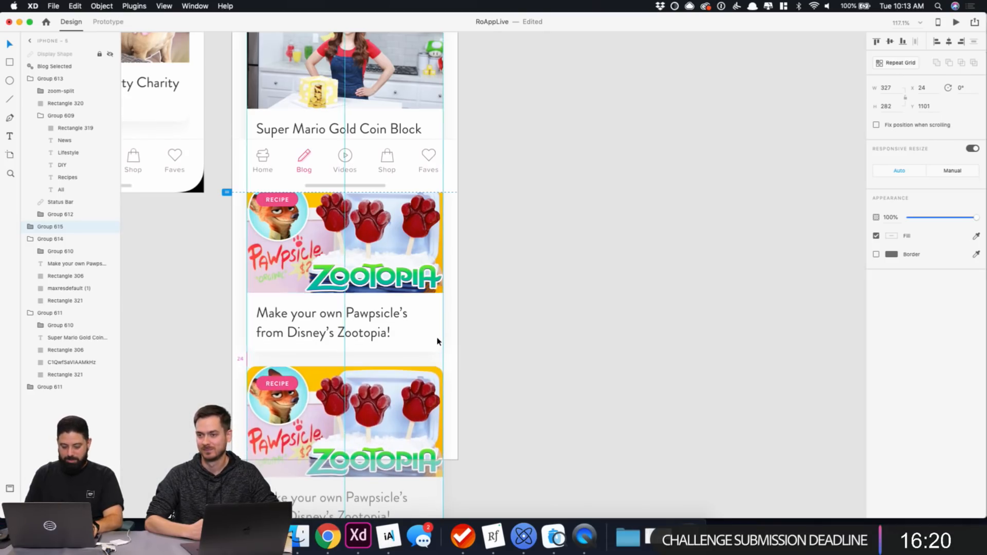
pyautogui.click(511, 326)
pyautogui.scroll(-8, 508, 335)
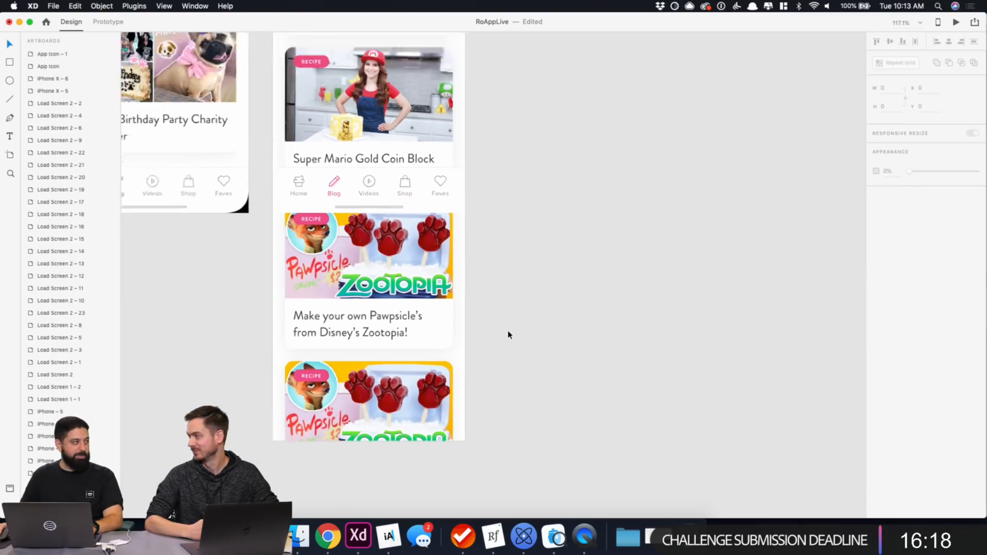
# Lengthen the iPhone – 5 artboard downward so the whole second Pawpsicle card fits with space beneath it.
pyautogui.click(442, 143)
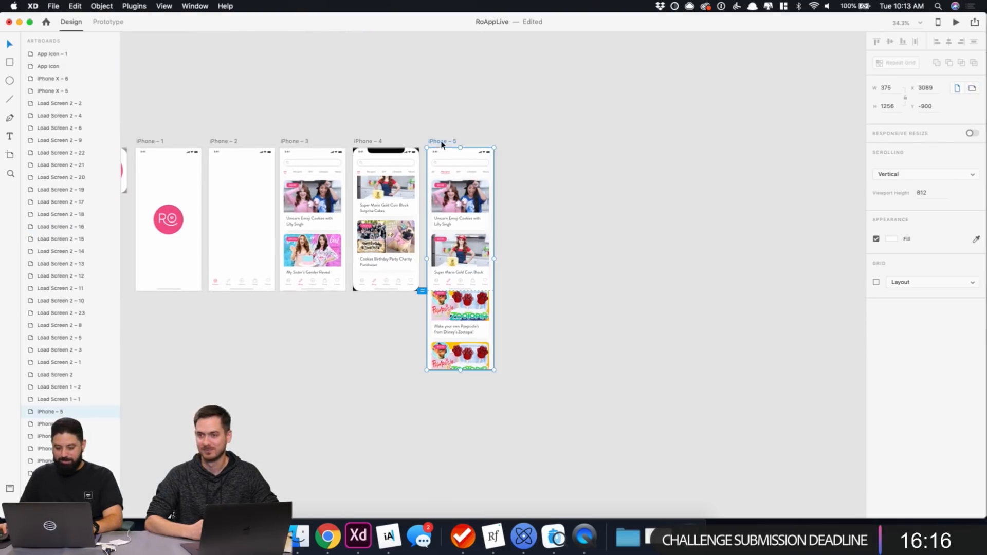
pyautogui.scroll(-2, 477, 356)
pyautogui.moveTo(462, 340); pyautogui.dragTo(460, 392)
pyautogui.click(557, 333)
pyautogui.scroll(3, 478, 360)
pyautogui.scroll(8, 478, 360)
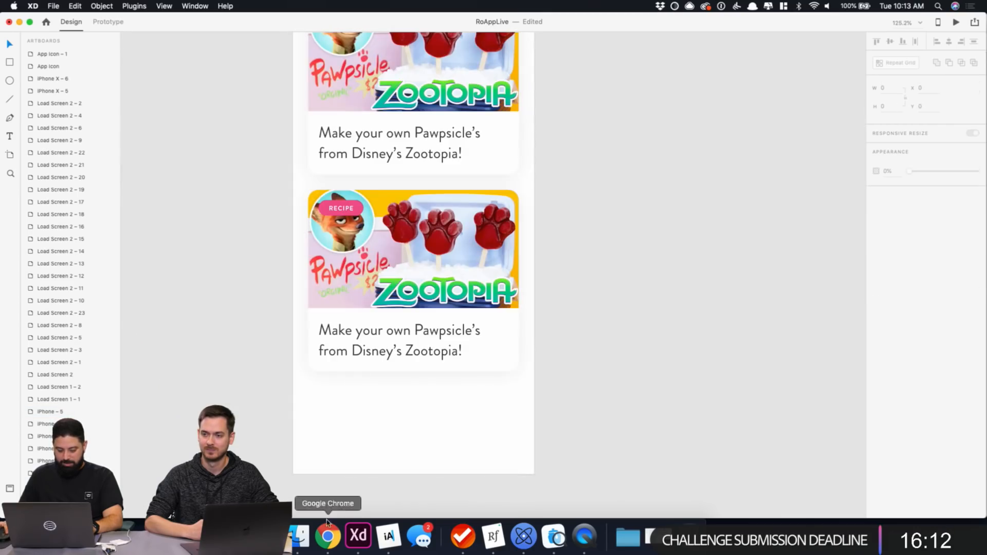
# Browse the image files in the Finder's Unsorted folder with previews for another recipe photo.
pyautogui.click(300, 536)
pyautogui.press('space')
pyautogui.press('Down')
pyautogui.press('Down')
pyautogui.press('Down')
pyautogui.press('Down')
pyautogui.press('Down')
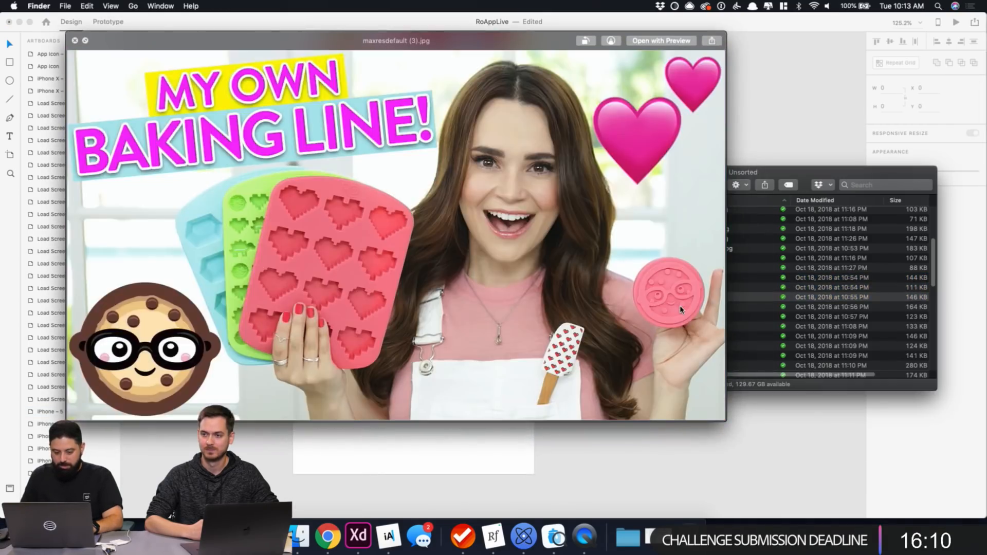
pyautogui.press('Down')
pyautogui.press('Down')
pyautogui.press('Down')
pyautogui.press('Down')
pyautogui.press('Down')
pyautogui.press('Down')
pyautogui.press('Down')
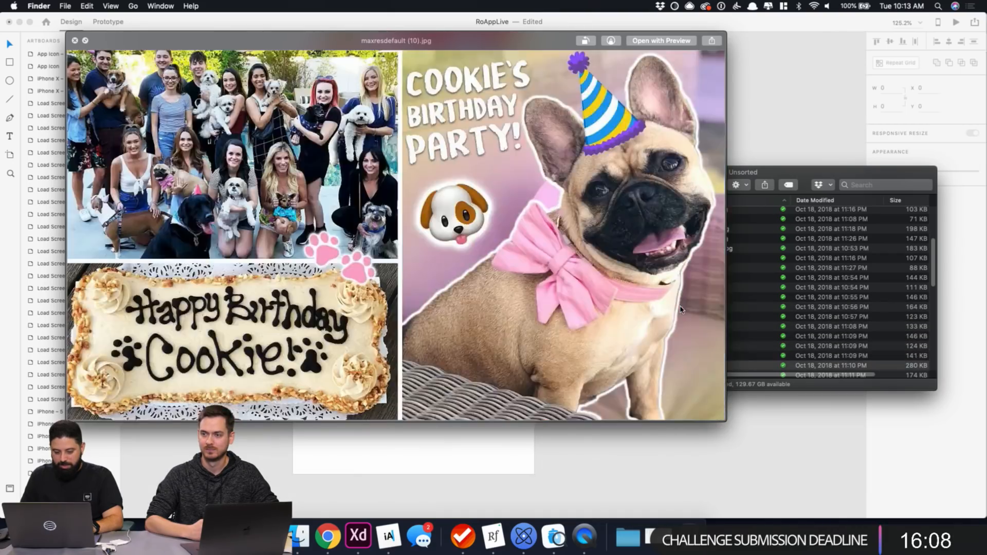
pyautogui.press('Down')
pyautogui.press('Down')
pyautogui.press('Down')
pyautogui.press('Down')
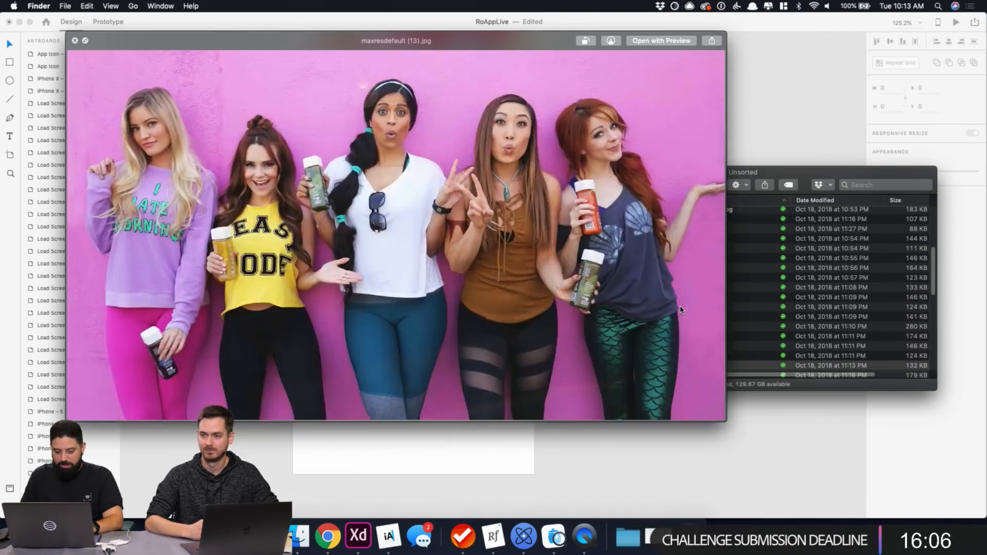
pyautogui.press('Down')
pyautogui.press('Down')
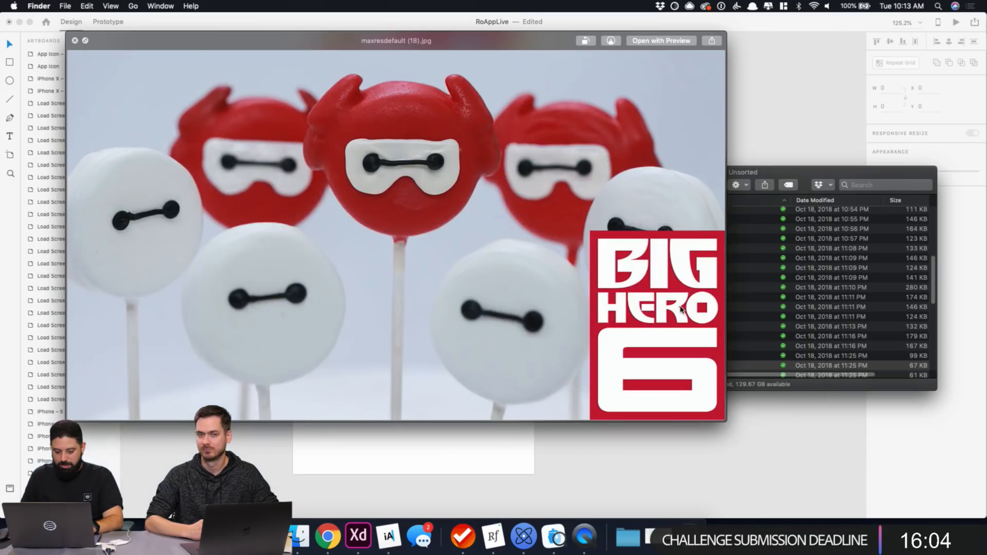
# Replace the lower Pawpsicle card's picture on iPhone – 5 with maxresdefault (18).jpg from the Unsorted folder.
pyautogui.press('space')
pyautogui.scroll(-4, 687, 314)
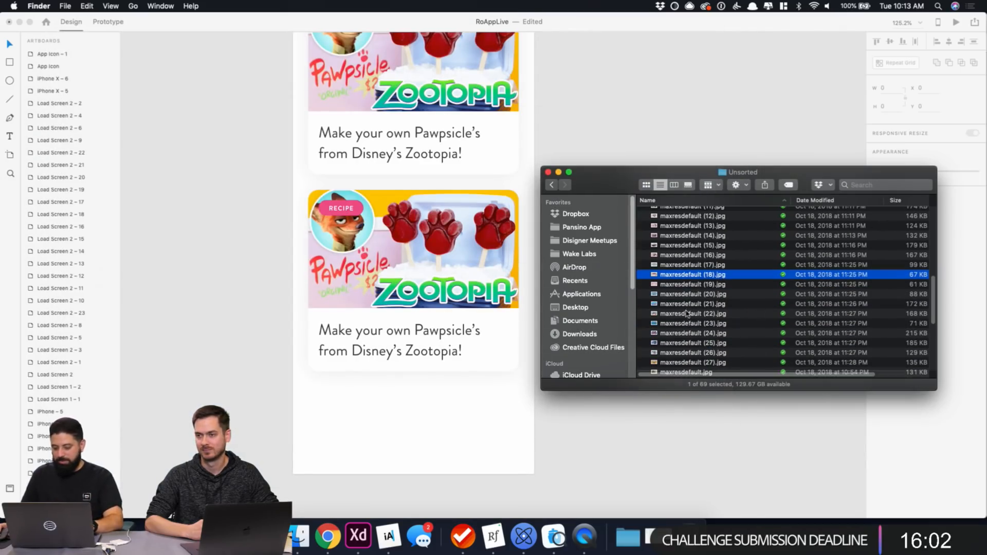
pyautogui.moveTo(691, 277); pyautogui.dragTo(414, 249)
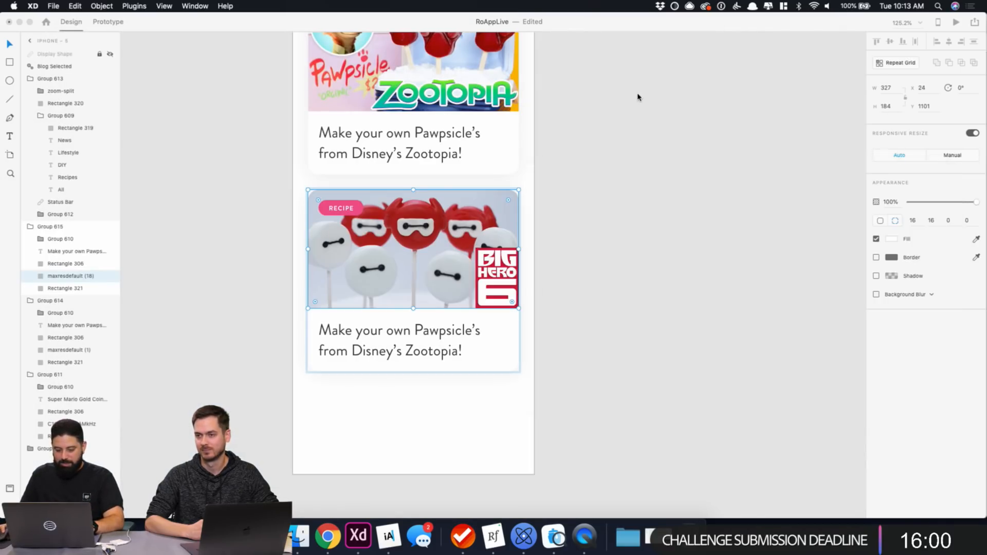
# Change the Big Hero 6 card's title to "Baymax Oreo Cake Pops from Big Hero Six!".
pyautogui.doubleClick(410, 334)
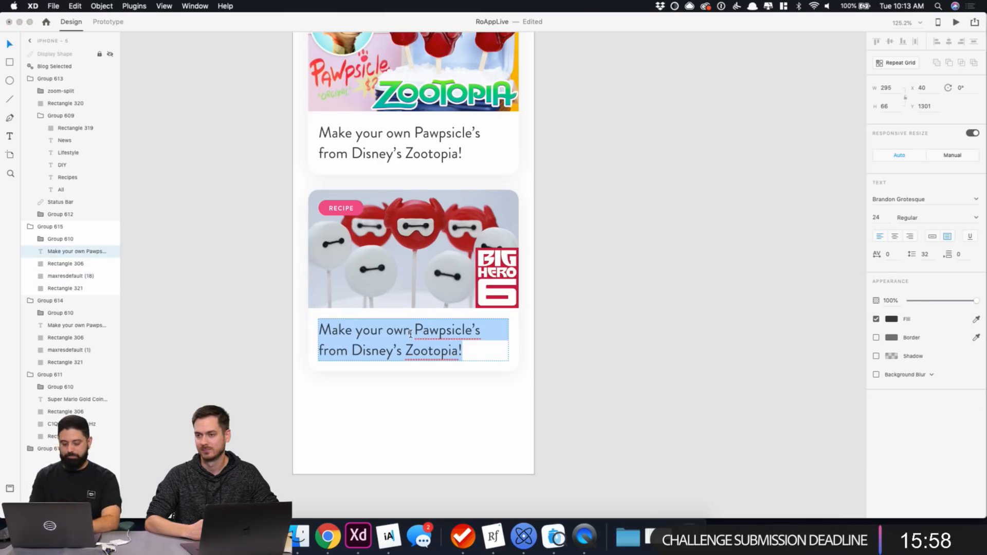
pyautogui.write('Baym')
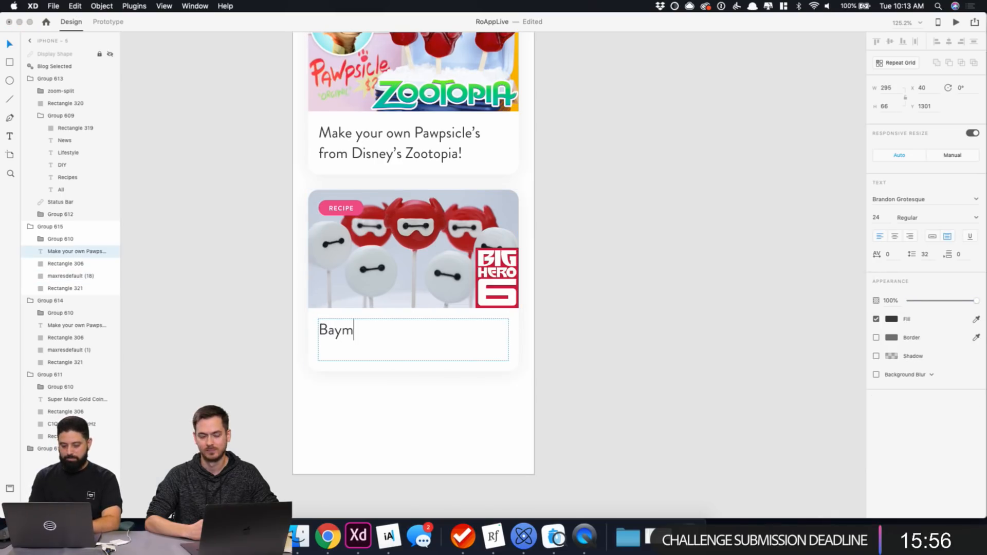
pyautogui.write('ax ')
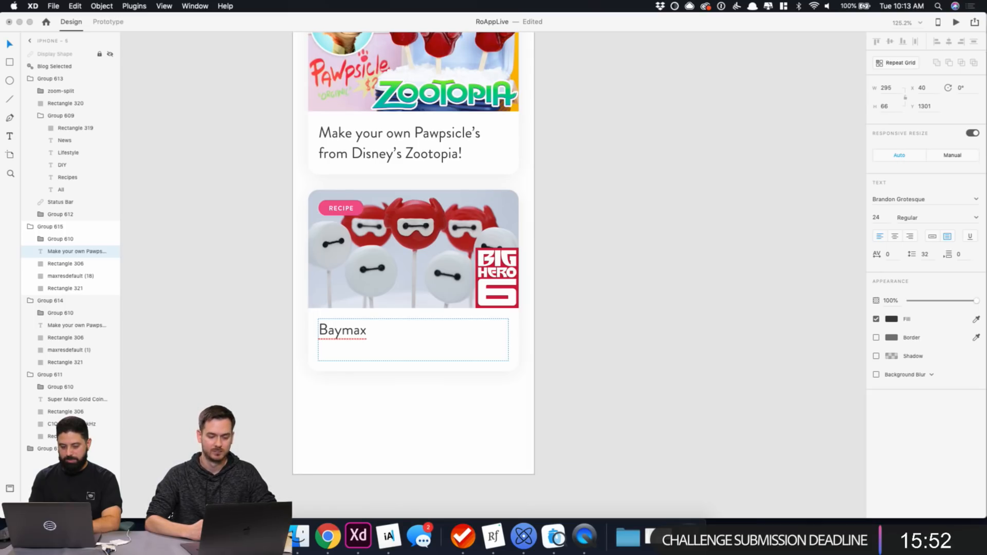
pyautogui.write('Oreo')
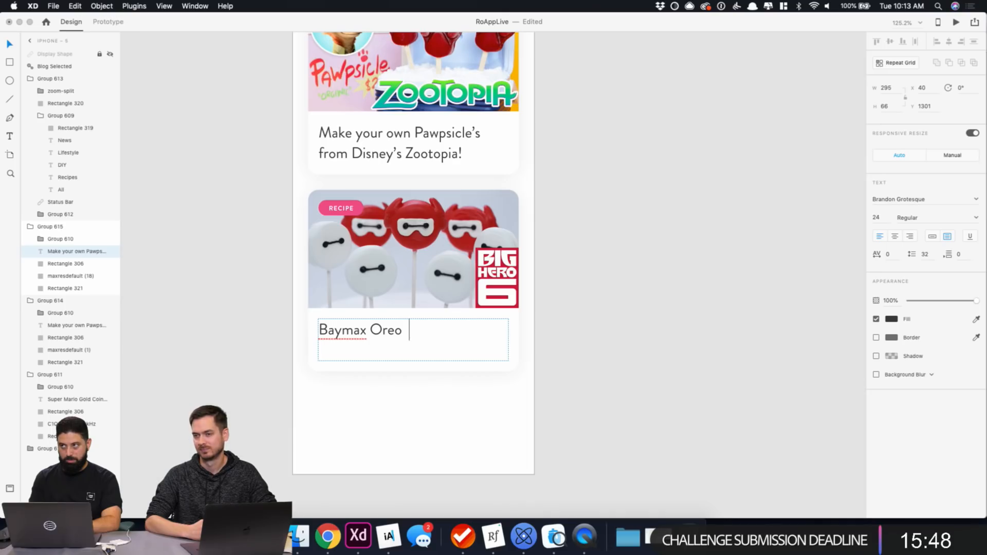
pyautogui.write(' Cake Pops')
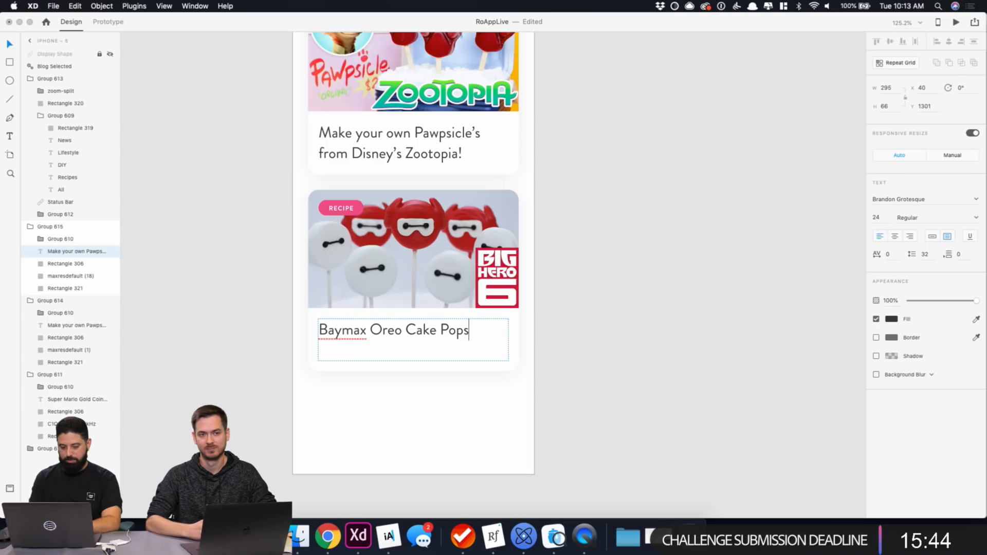
pyautogui.write(' from B')
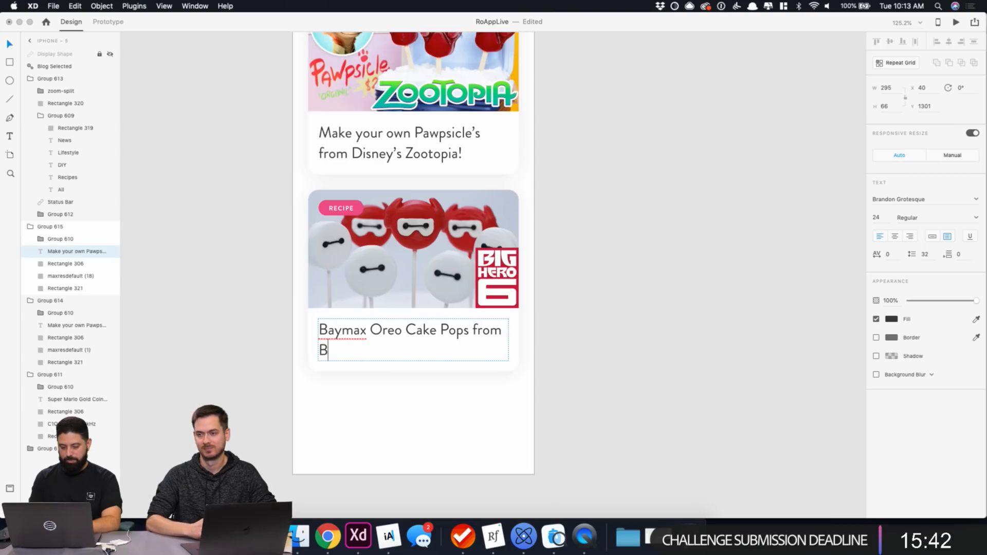
pyautogui.write('ig Hero Siz')
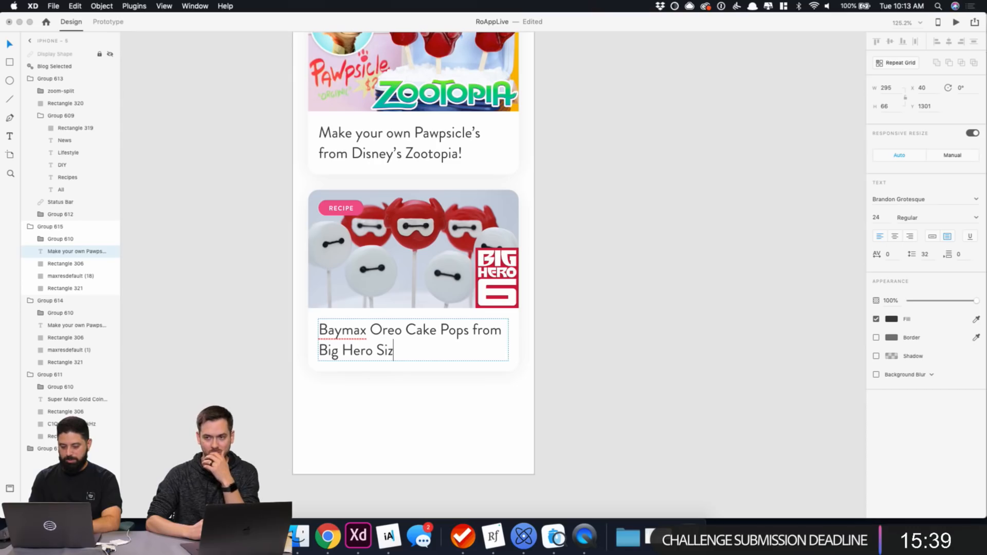
pyautogui.press('BackSpace')
pyautogui.write('x!')
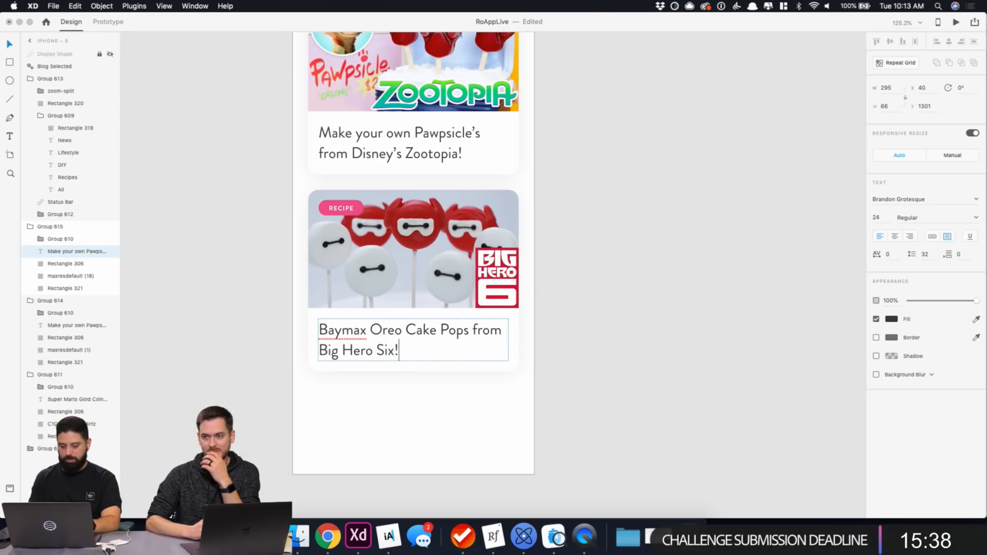
pyautogui.click(620, 286)
# Hide the Display Shape overlay on the iPhone – 4 artboard so the filter labels underneath can be selected.
pyautogui.scroll(15, 620, 287)
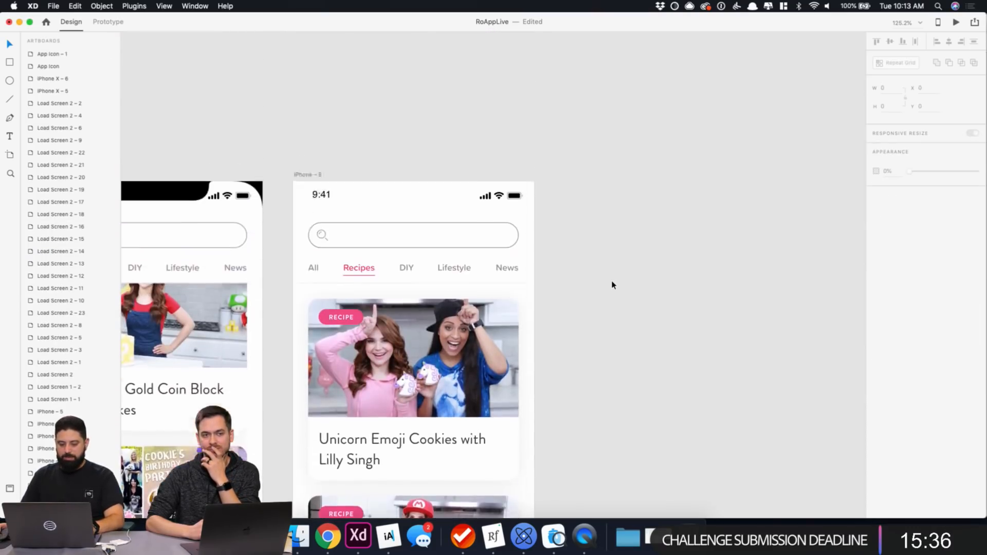
pyautogui.scroll(-3, 611, 284)
pyautogui.scroll(-2, 612, 285)
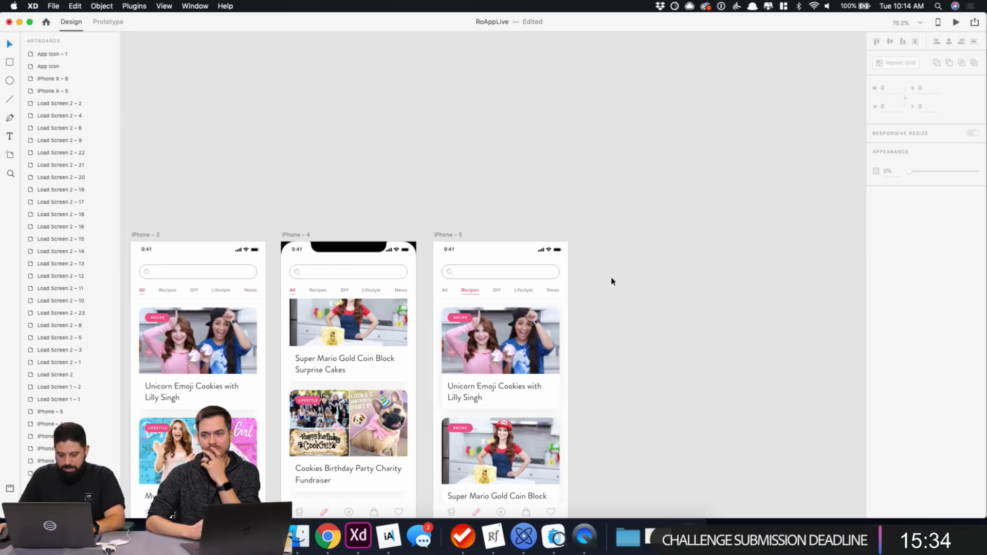
pyautogui.scroll(-4, 613, 280)
pyautogui.scroll(-1, 592, 240)
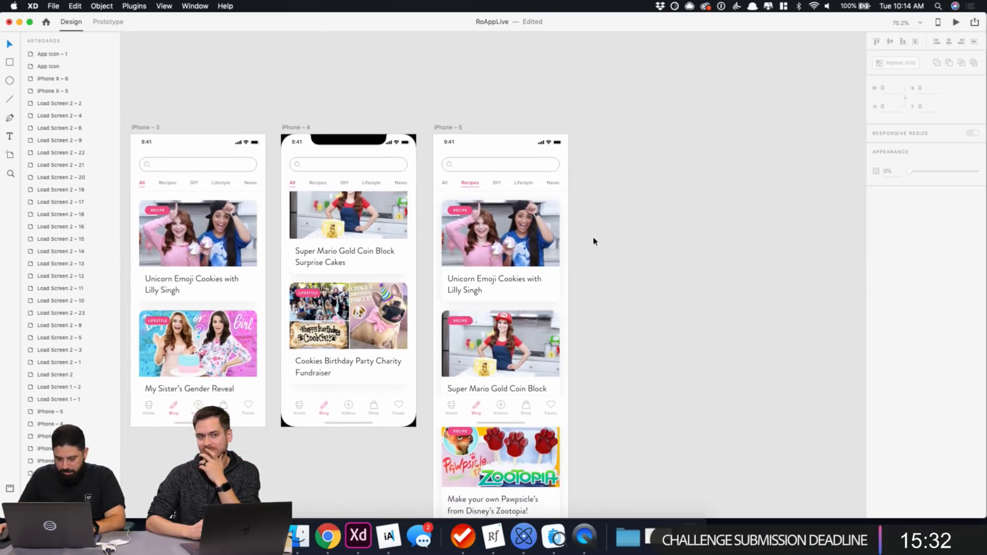
pyautogui.click(319, 185)
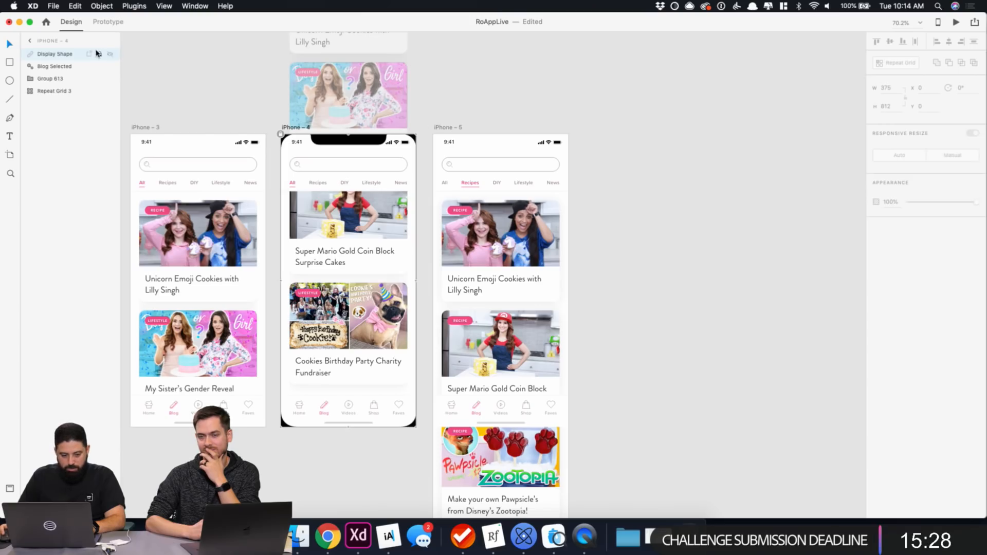
pyautogui.click(111, 55)
# Link the Recipes filter label on iPhone – 4 to iPhone – 5 with a Tap trigger and Auto-Animate.
pyautogui.click(346, 185)
pyautogui.doubleClick(316, 184)
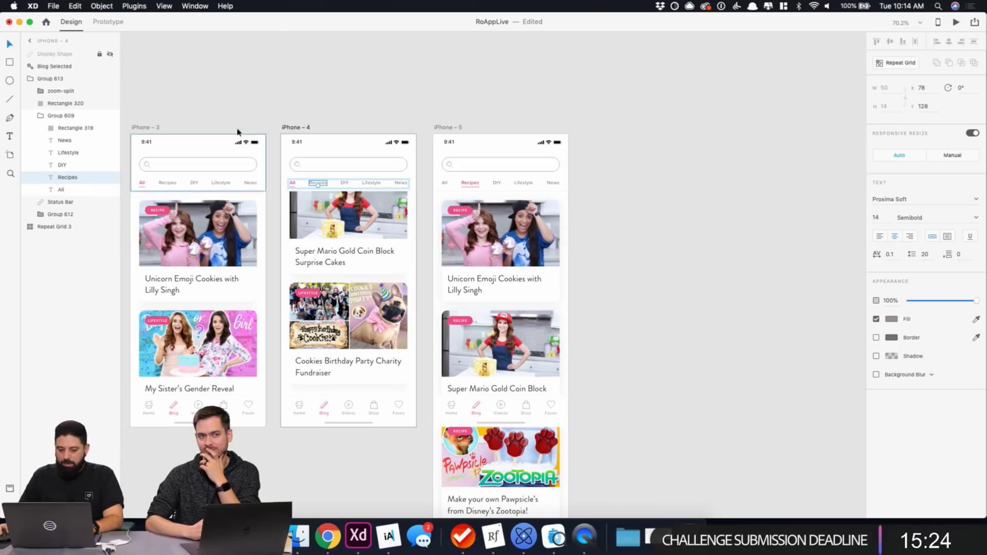
pyautogui.click(109, 24)
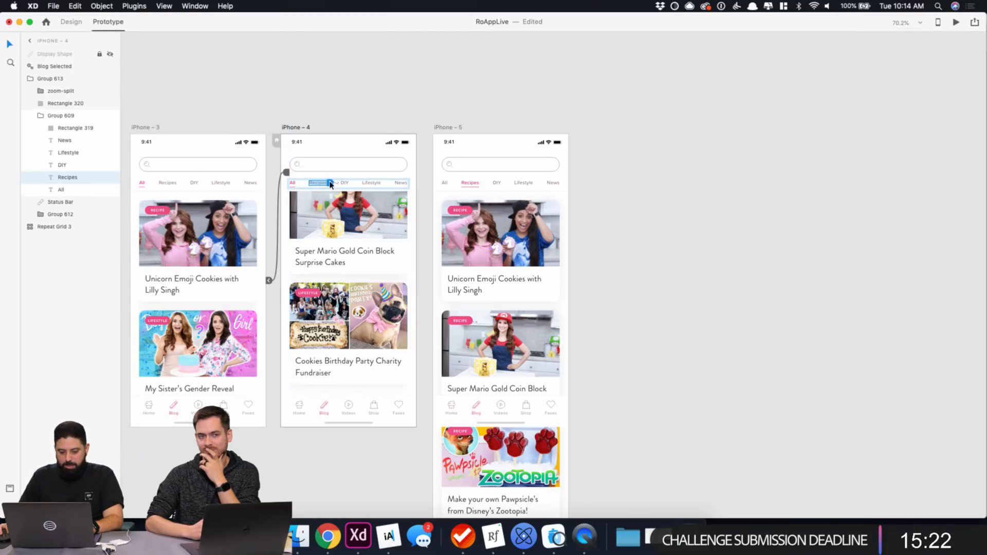
pyautogui.moveTo(329, 183); pyautogui.dragTo(472, 186)
pyautogui.click(409, 294)
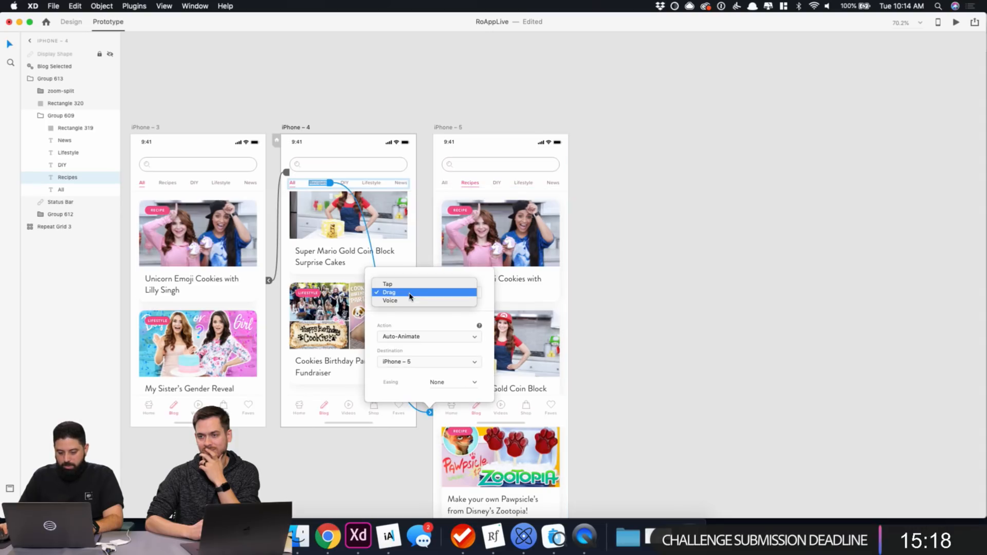
pyautogui.click(405, 284)
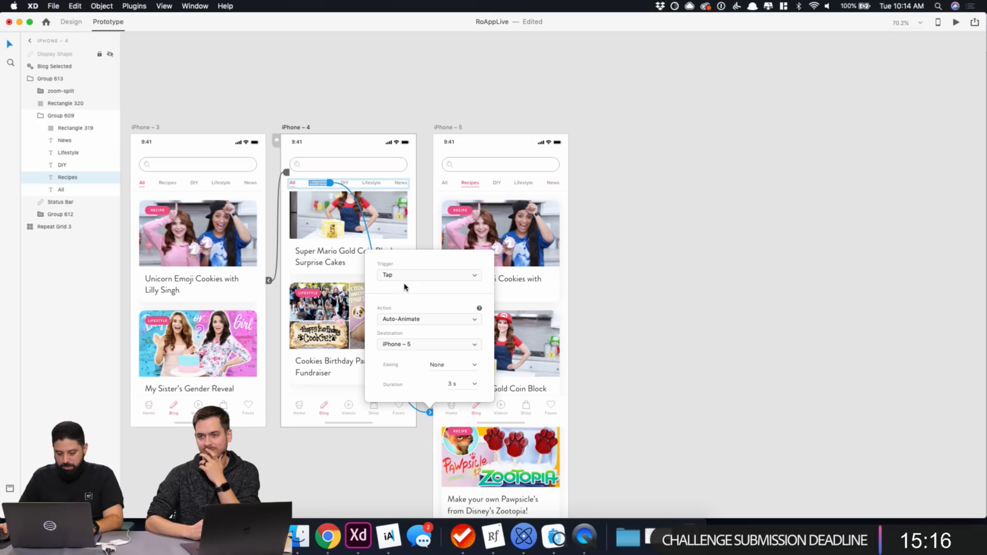
# Set the Recipes link's easing to Snap and its duration to 0.4 s.
pyautogui.click(473, 366)
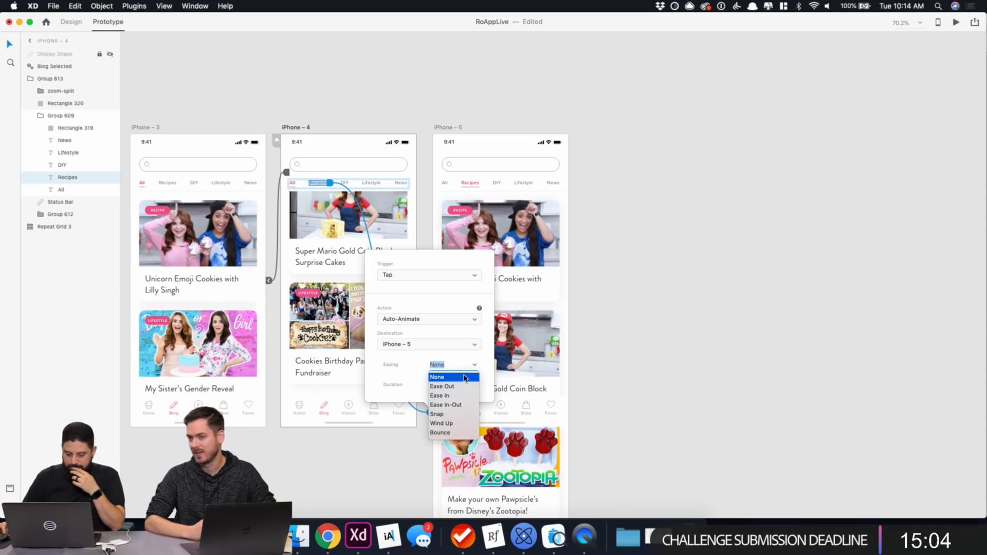
pyautogui.click(448, 414)
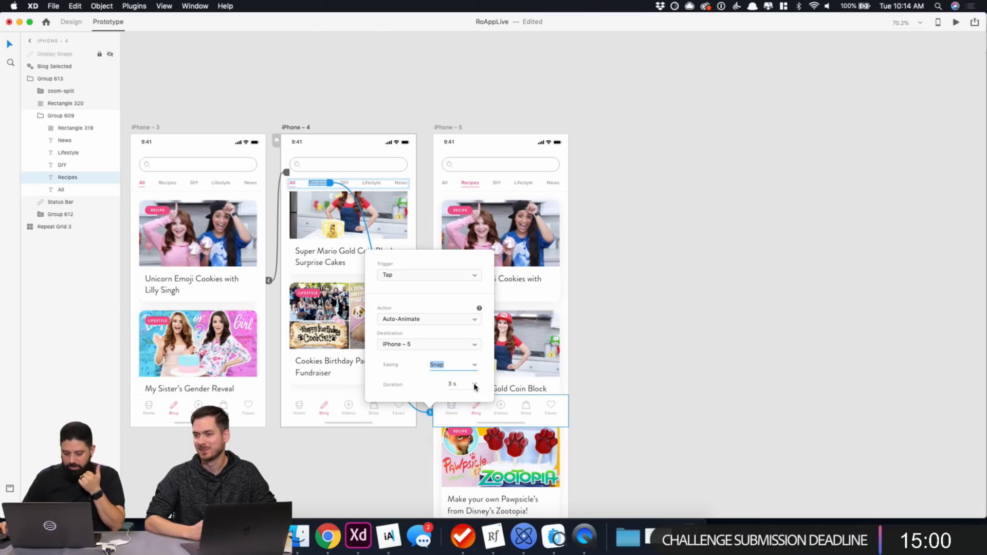
pyautogui.click(449, 384)
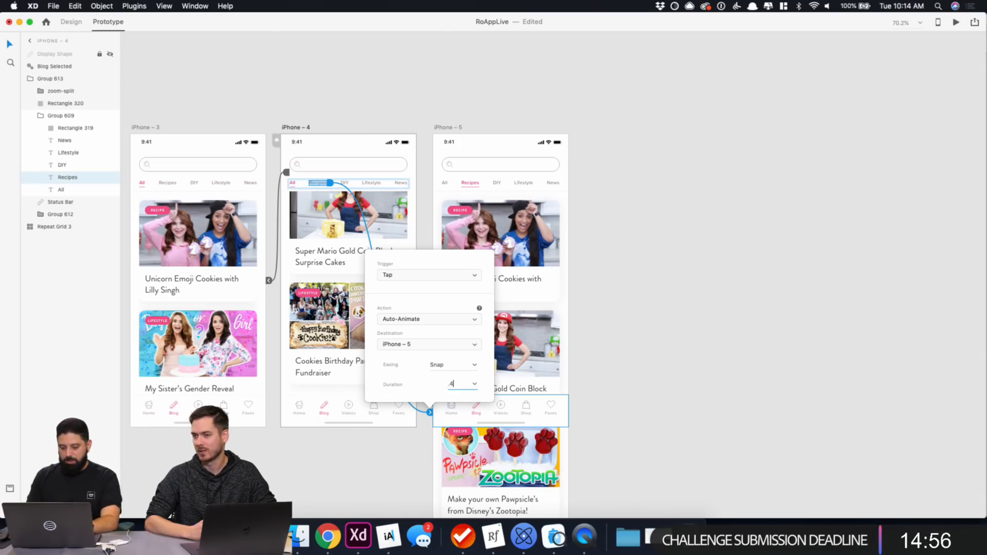
pyautogui.click(795, 203)
# Link the Recipes filter label on iPhone – 5 back to iPhone – 3 with a Tap-triggered Auto-Animate.
pyautogui.click(477, 183)
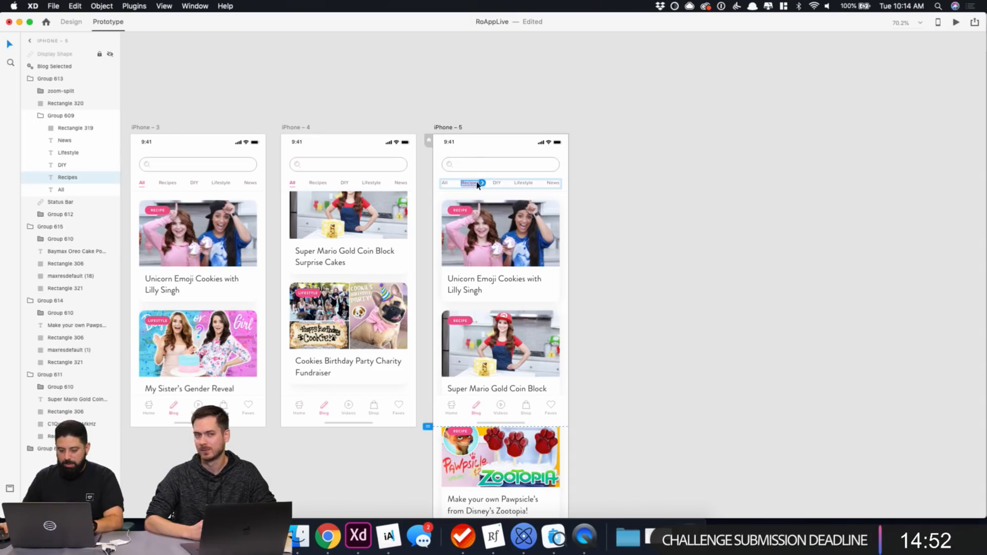
pyautogui.moveTo(482, 184); pyautogui.dragTo(172, 192)
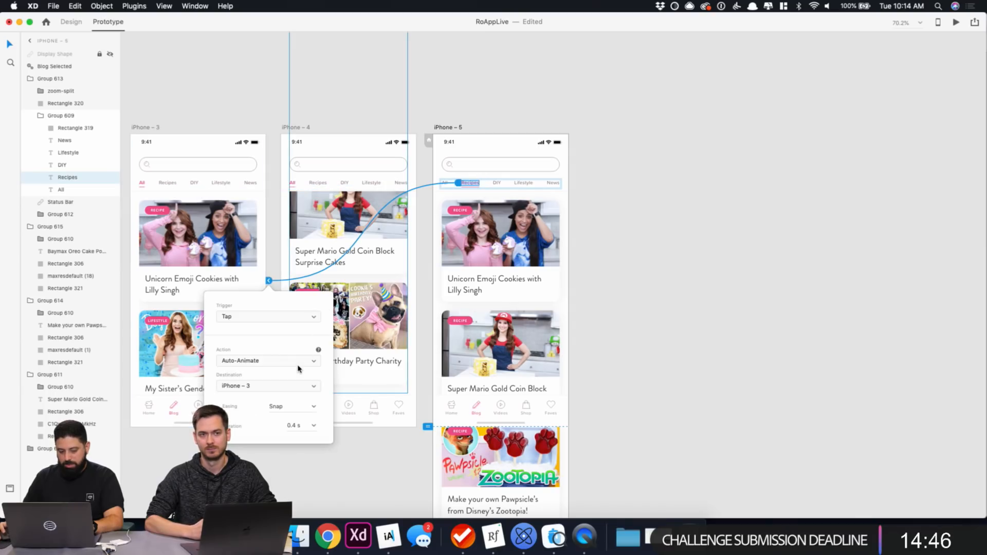
pyautogui.click(322, 491)
# Link the Recipes filter label on iPhone – 3 to iPhone – 5 with a Tap-triggered Auto-Animate.
pyautogui.click(167, 183)
pyautogui.moveTo(180, 183); pyautogui.dragTo(482, 190)
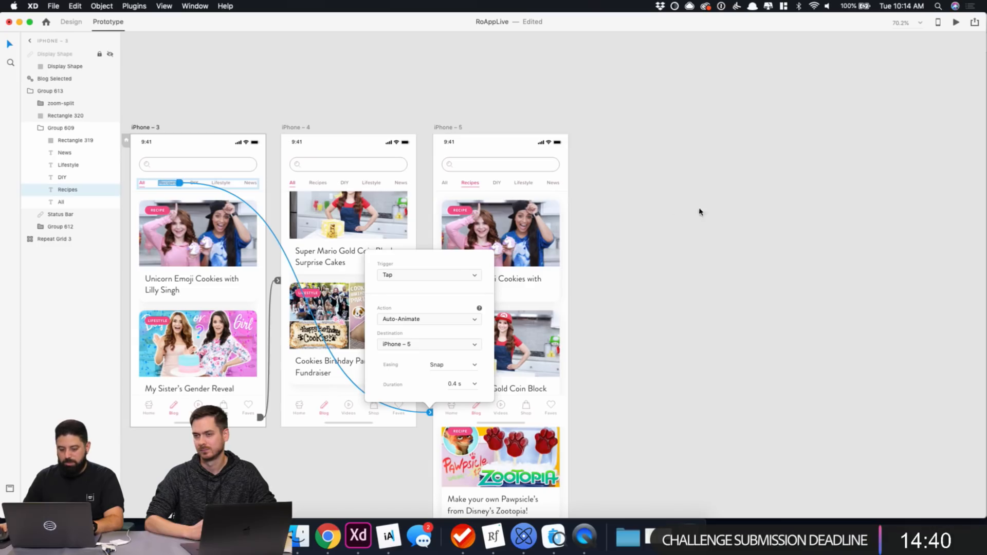
pyautogui.click(683, 204)
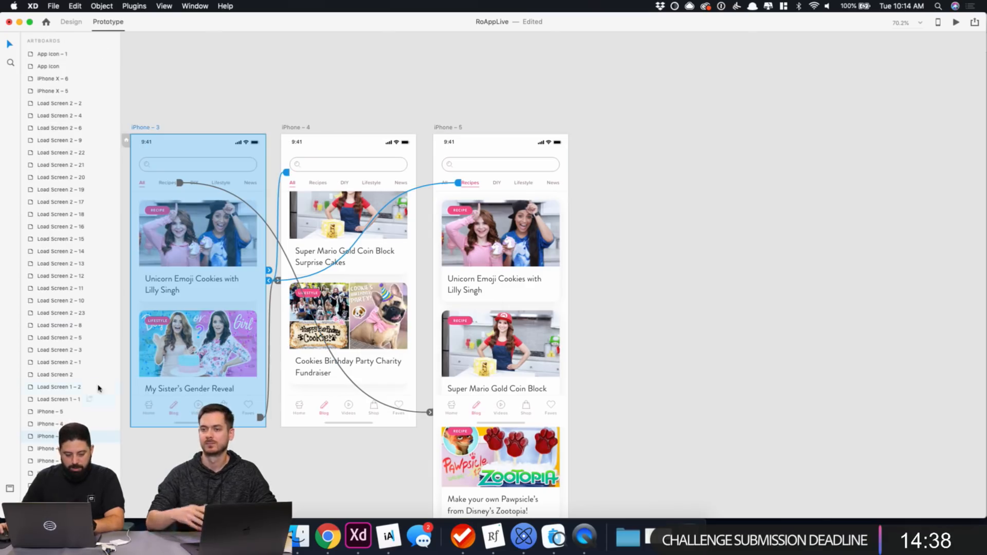
# Show the Display Shape overlay on the iPhone – 3, iPhone – 4 and iPhone – 5 artboards.
pyautogui.click(149, 147)
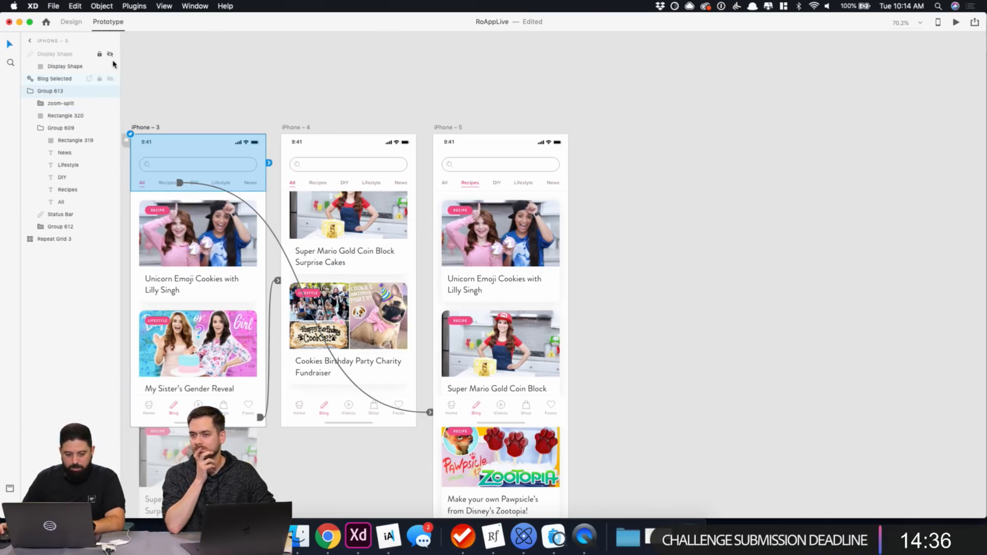
pyautogui.click(269, 80)
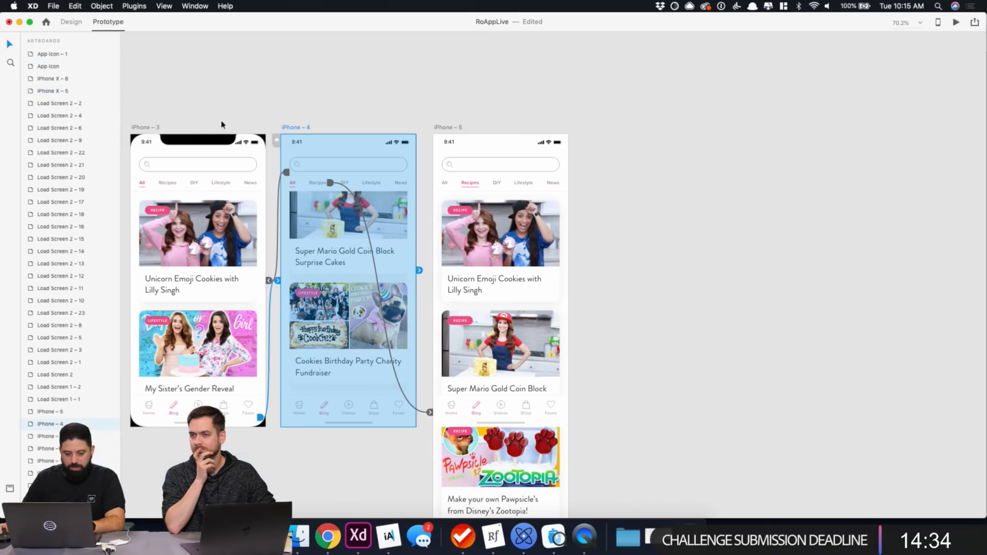
pyautogui.click(300, 145)
pyautogui.click(424, 119)
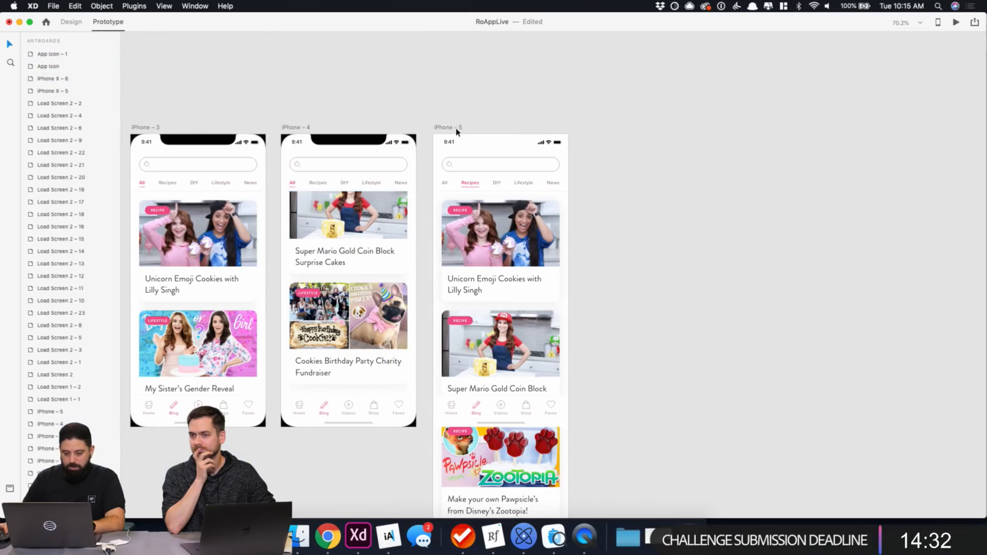
pyautogui.click(450, 146)
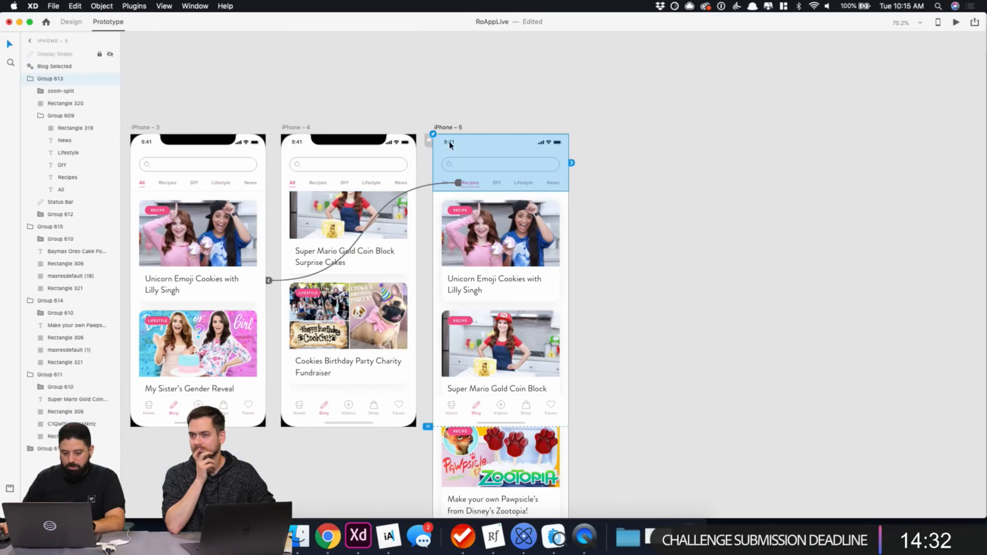
pyautogui.click(330, 65)
# Open the prototype preview starting from the iPhone – 3 artboard.
pyautogui.hscroll(-8, 249, 84)
pyautogui.click(427, 120)
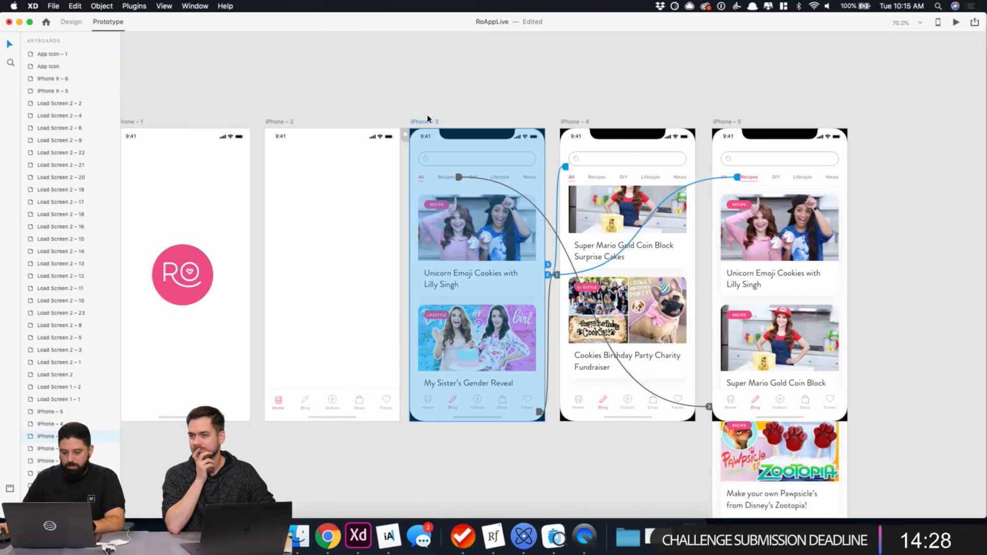
pyautogui.click(957, 23)
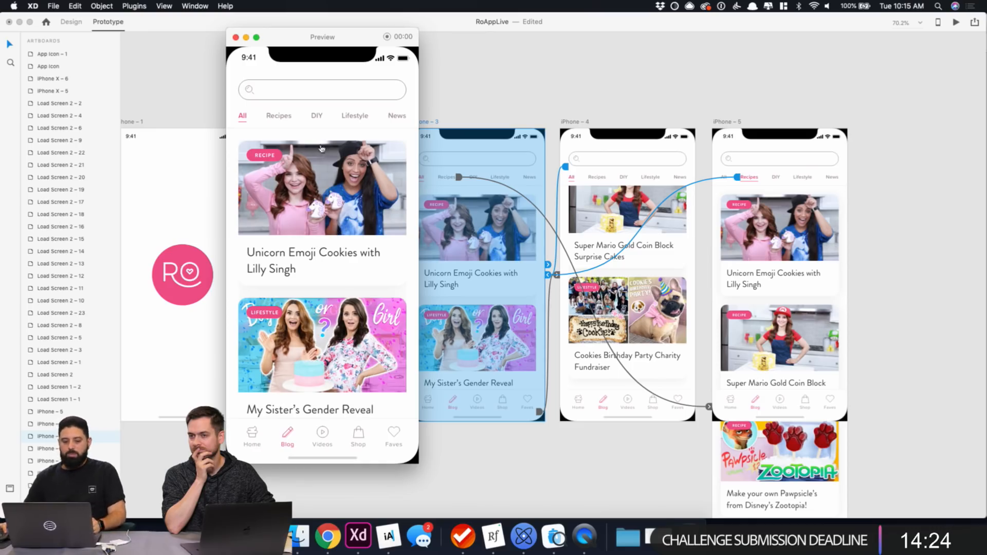
# Test the Recipes filter in the prototype preview and close the preview.
pyautogui.click(277, 116)
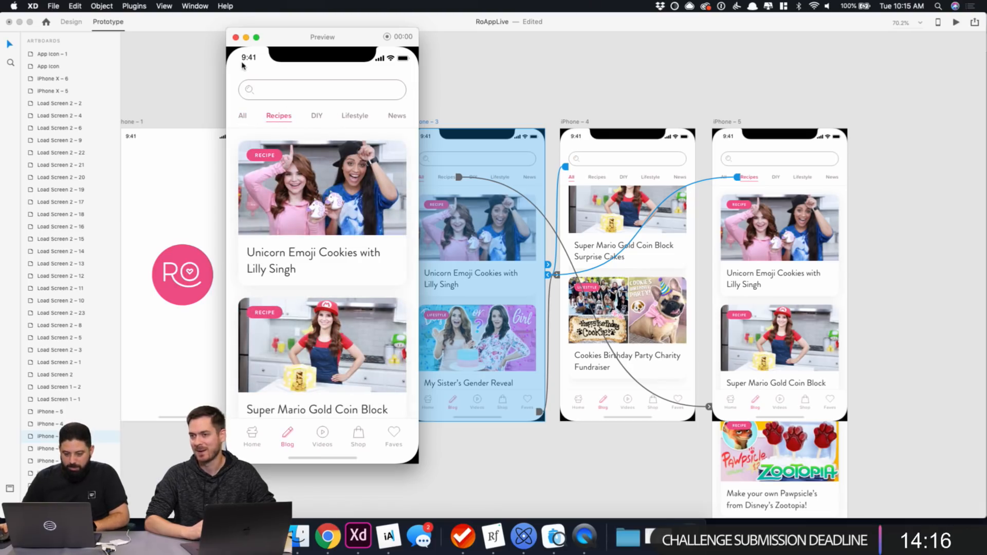
pyautogui.click(236, 38)
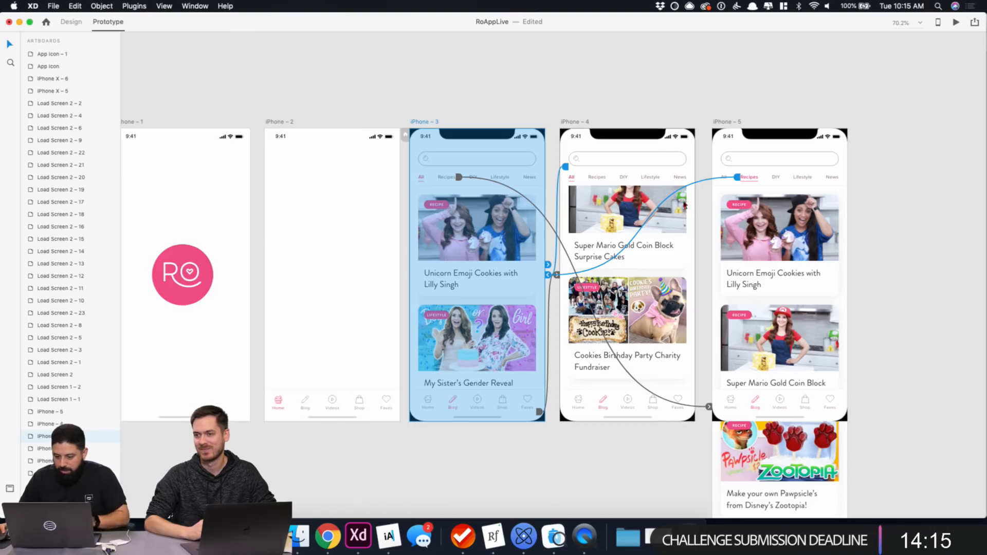
pyautogui.click(724, 181)
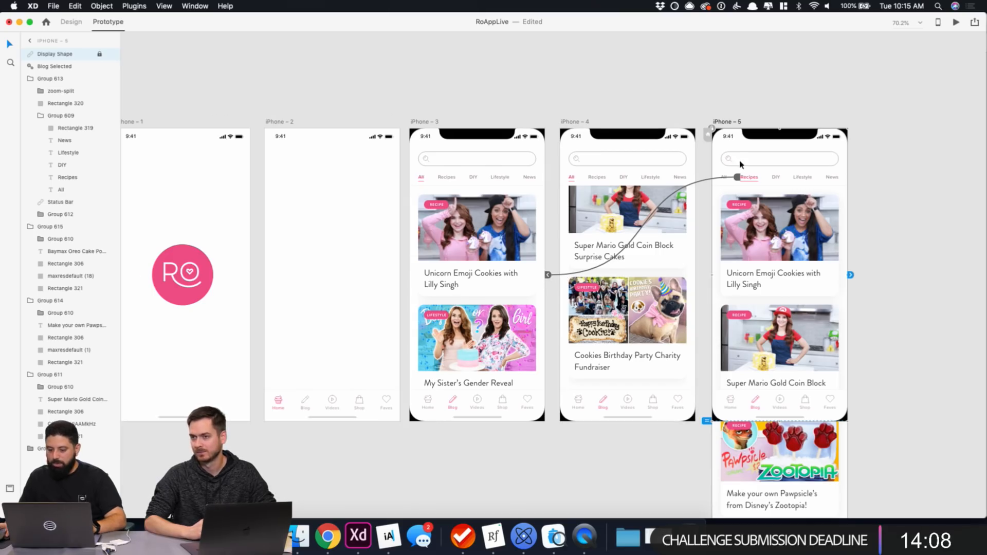
pyautogui.scroll(3, 739, 174)
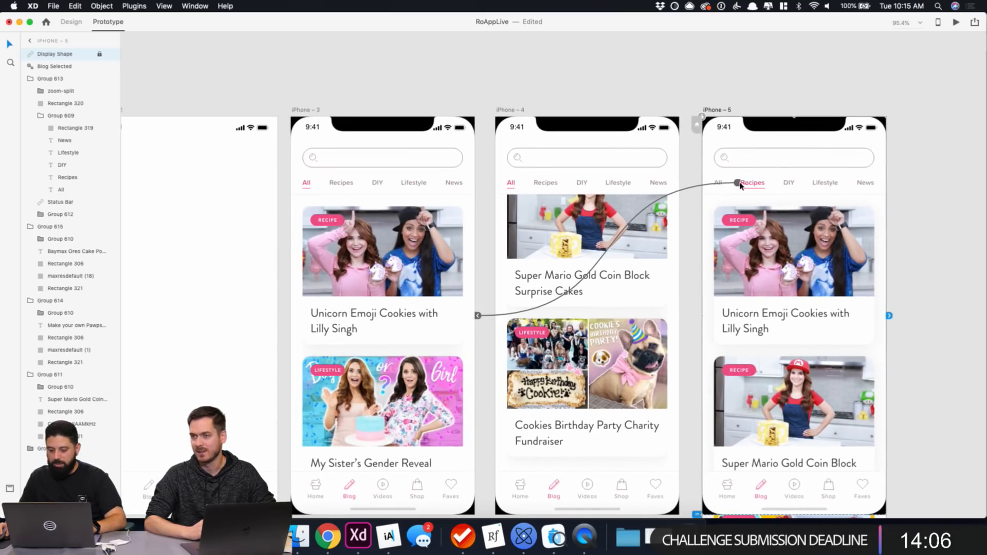
pyautogui.click(740, 184)
pyautogui.moveTo(721, 187); pyautogui.dragTo(390, 257)
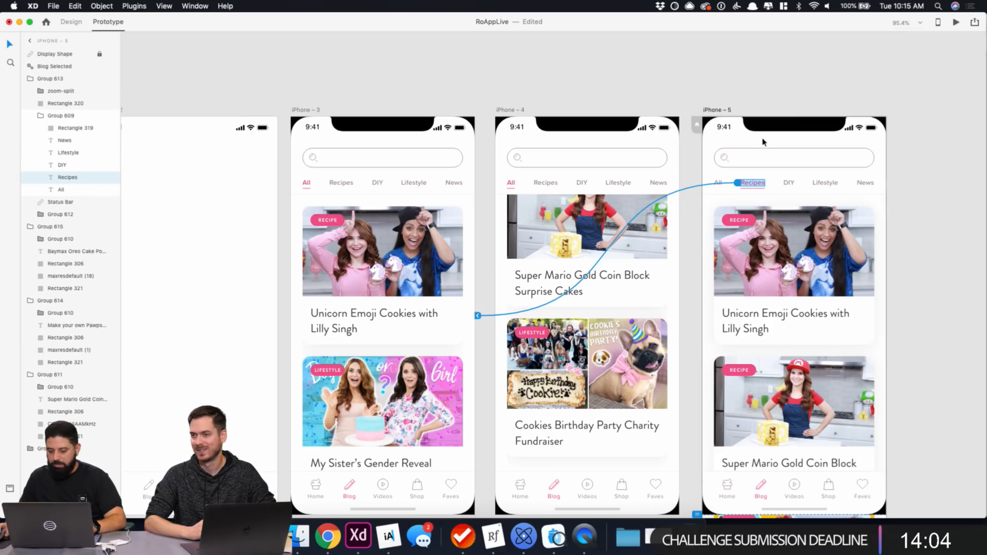
pyautogui.click(742, 185)
pyautogui.press('Delete')
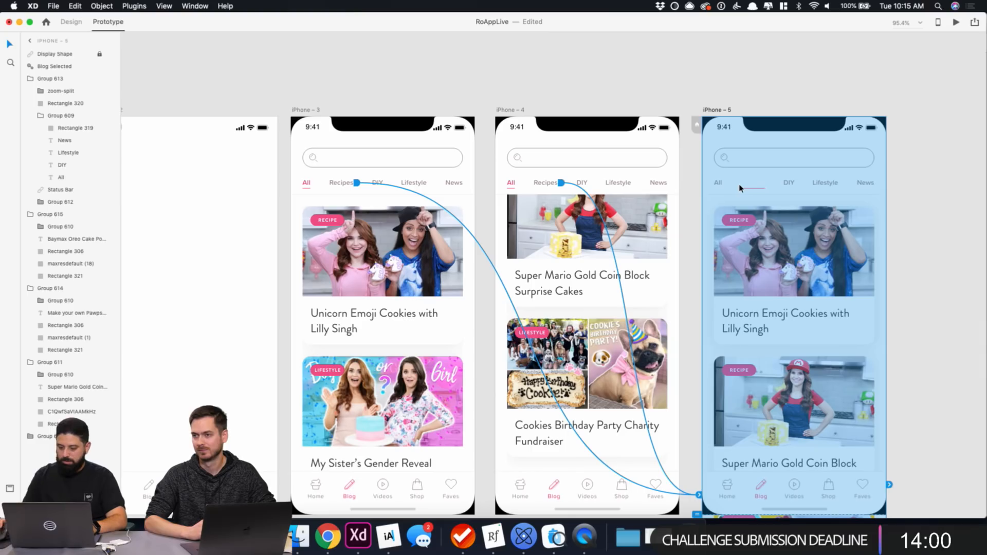
pyautogui.press('super+z')
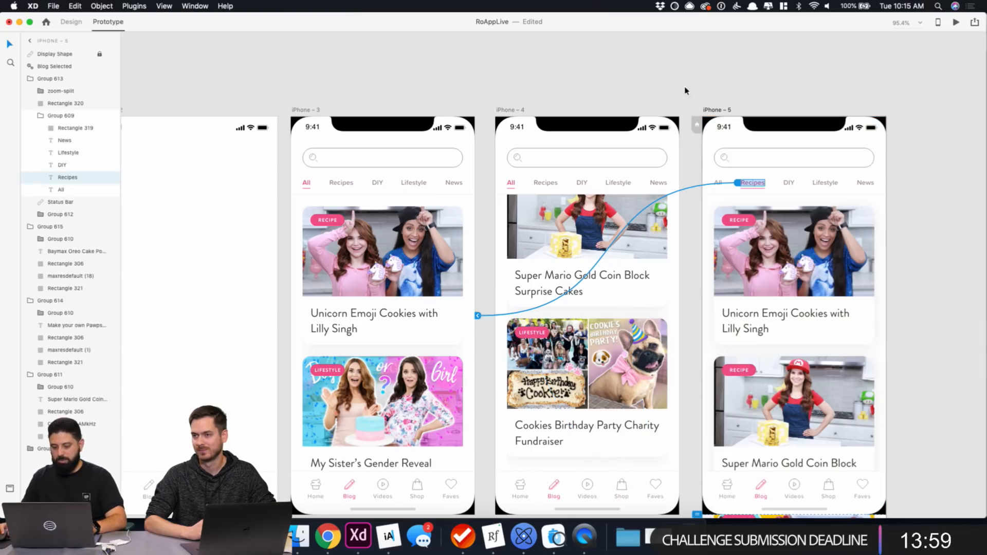
# Remove the prototype link that runs from the Recipes filter label on iPhone – 5 to iPhone – 3.
pyautogui.click(477, 315)
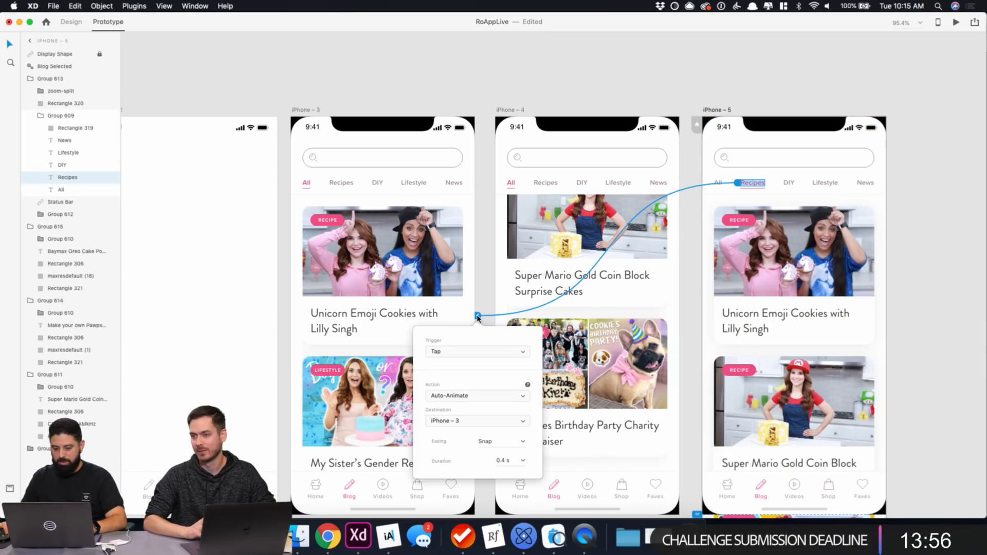
pyautogui.moveTo(478, 316); pyautogui.dragTo(750, 185)
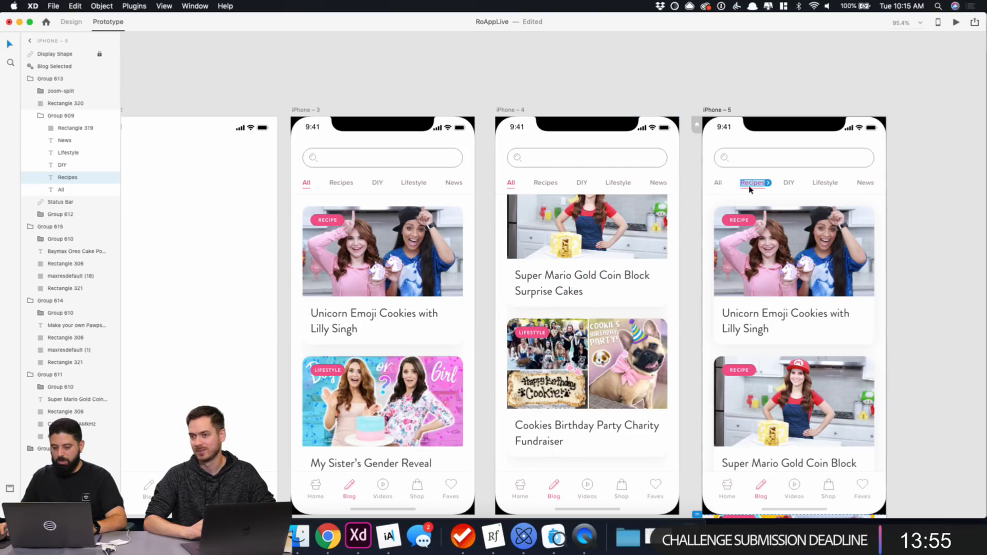
# Link the All filter label on iPhone – 5 to iPhone – 3 with a Tap-triggered Auto-Animate, Snap easing and 0.4 s duration.
pyautogui.click(718, 184)
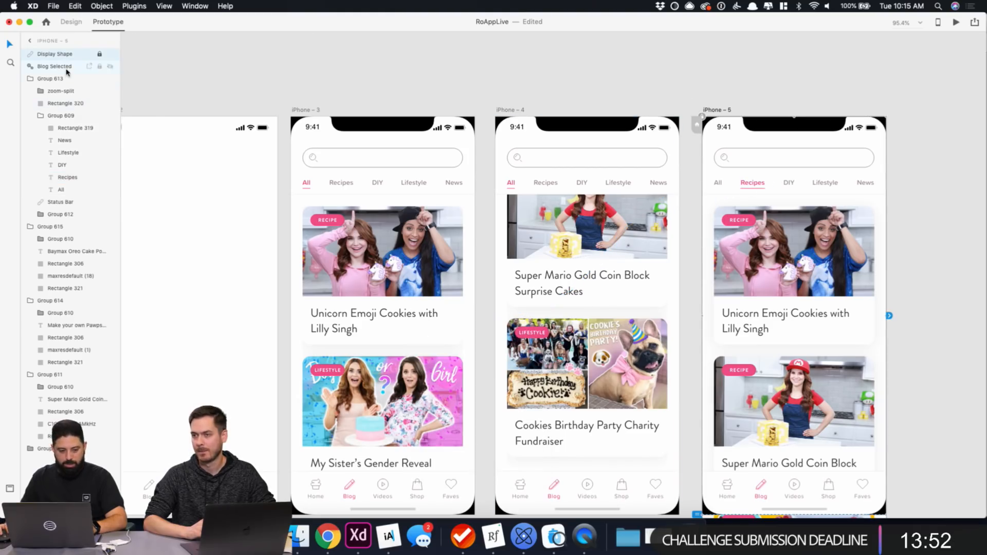
pyautogui.click(71, 189)
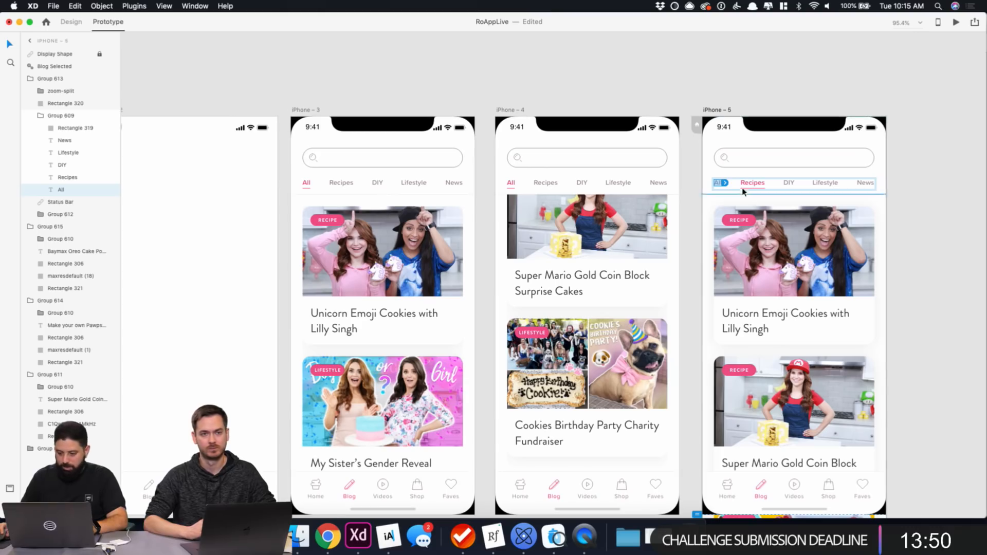
pyautogui.moveTo(725, 185); pyautogui.dragTo(452, 219)
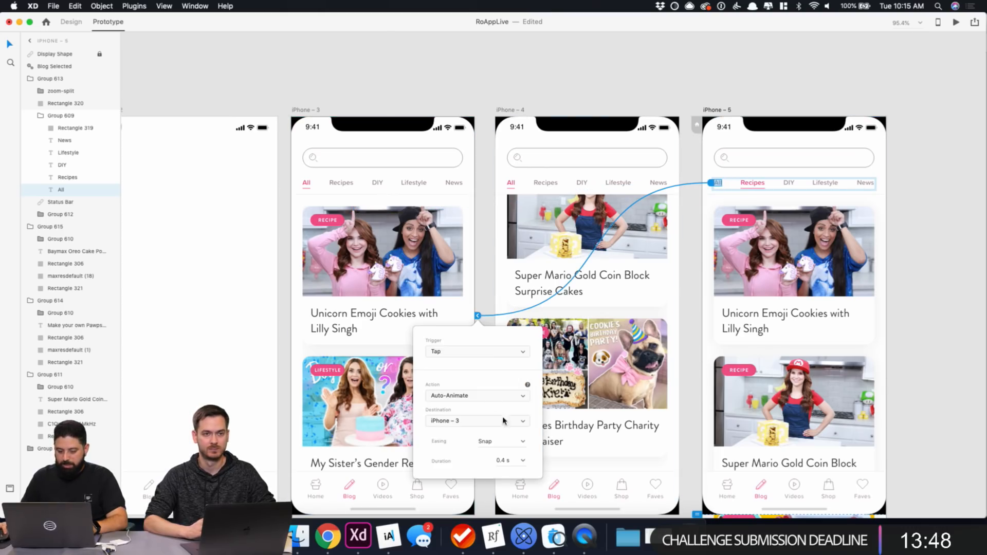
pyautogui.click(544, 43)
# Preview the prototype from iPhone – 3, test the Recipes and All filters and feed scrolling, and close the preview.
pyautogui.click(310, 110)
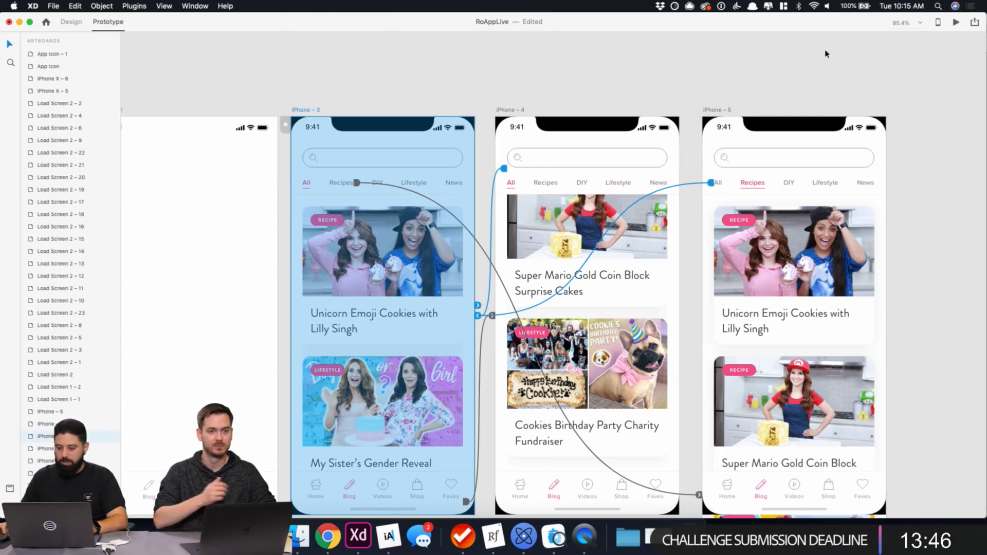
pyautogui.click(955, 22)
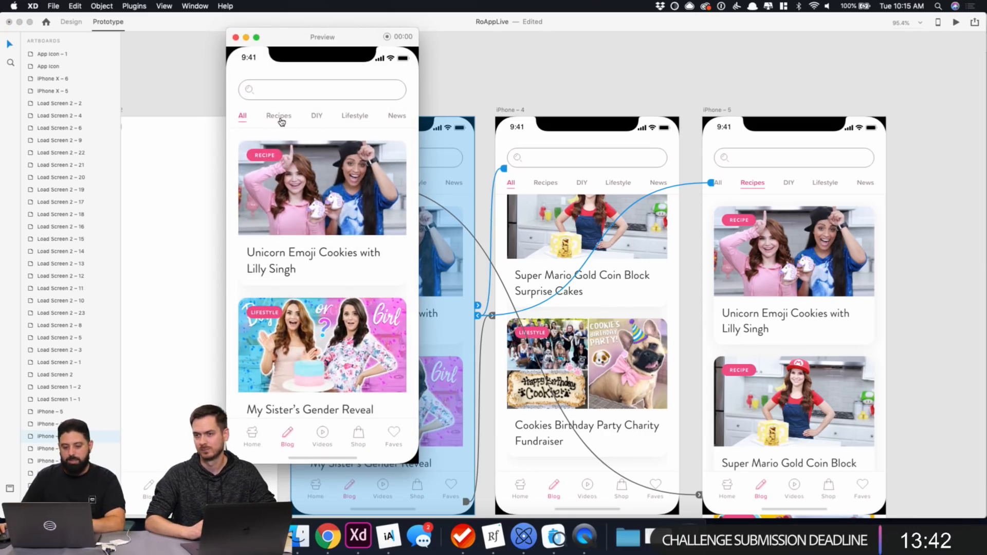
pyautogui.press('super+minus')
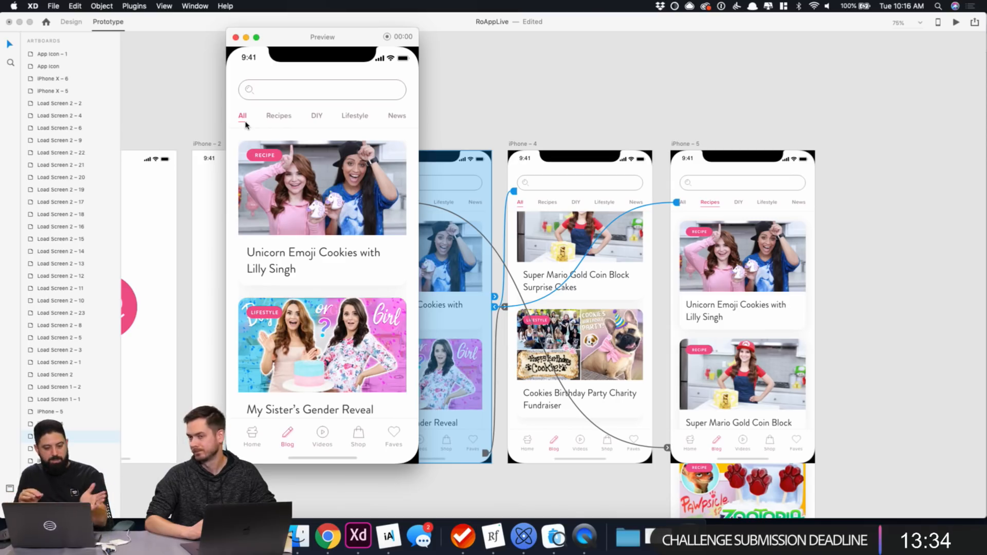
pyautogui.click(286, 118)
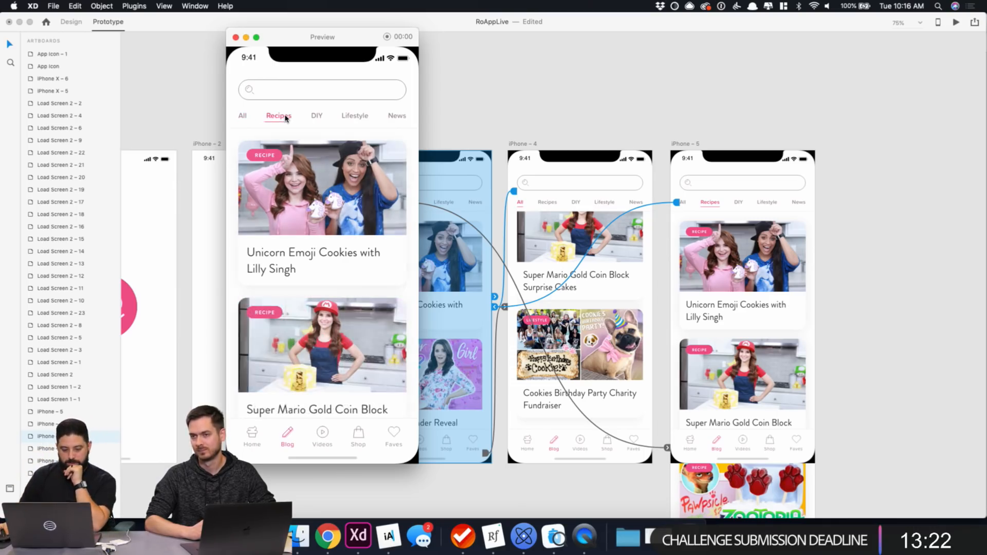
pyautogui.click(242, 119)
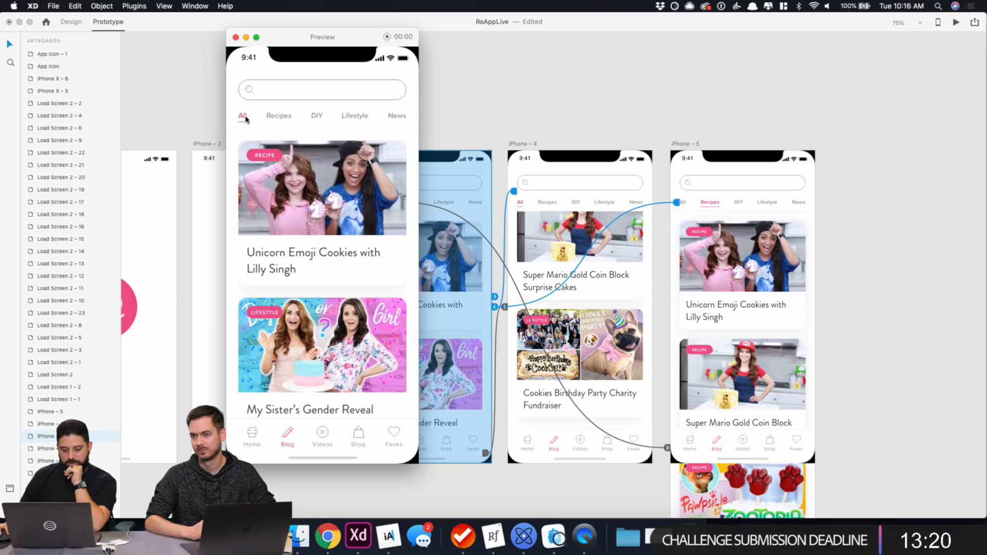
pyautogui.moveTo(333, 365); pyautogui.dragTo(330, 96)
pyautogui.click(235, 37)
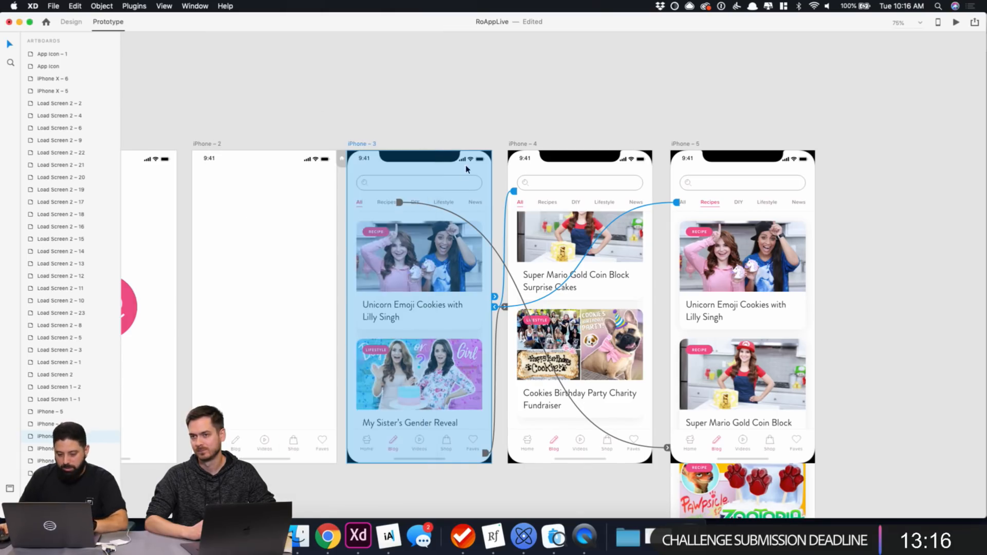
# Check where the Recipes filter label on iPhone – 4 links to.
pyautogui.press('Escape')
pyautogui.click(543, 206)
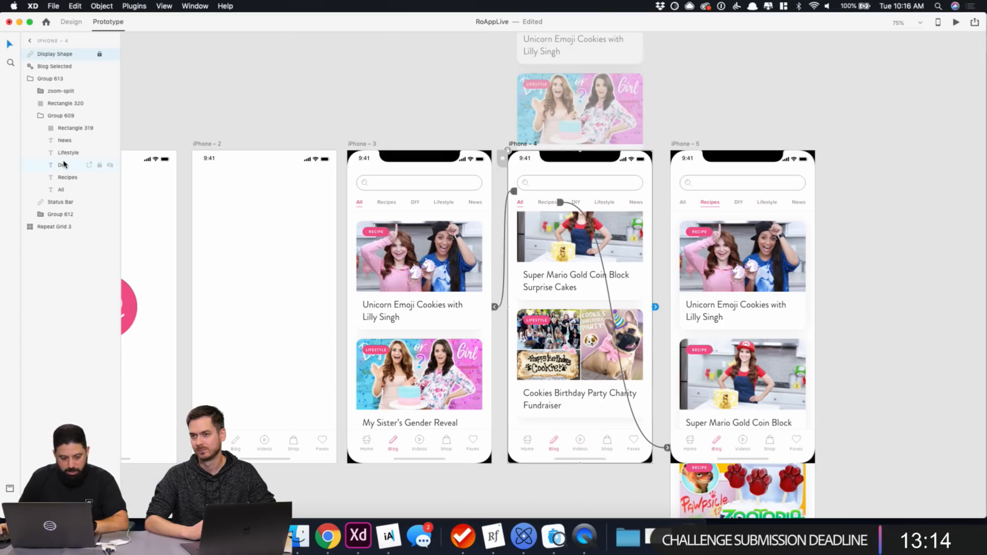
pyautogui.click(70, 177)
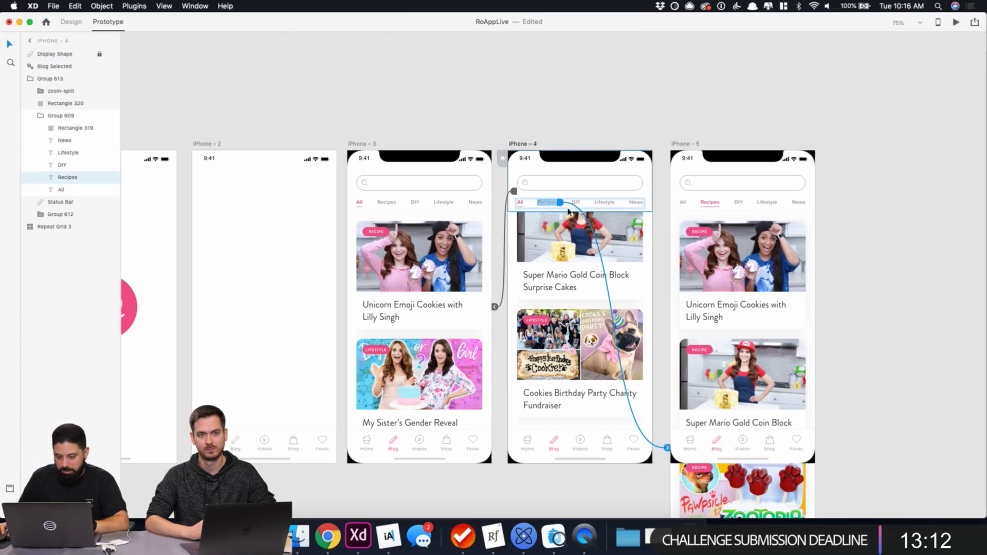
pyautogui.click(536, 97)
# Preview the prototype from iPhone – 3, scroll the feed up, and switch to Recipes and back to All.
pyautogui.click(360, 144)
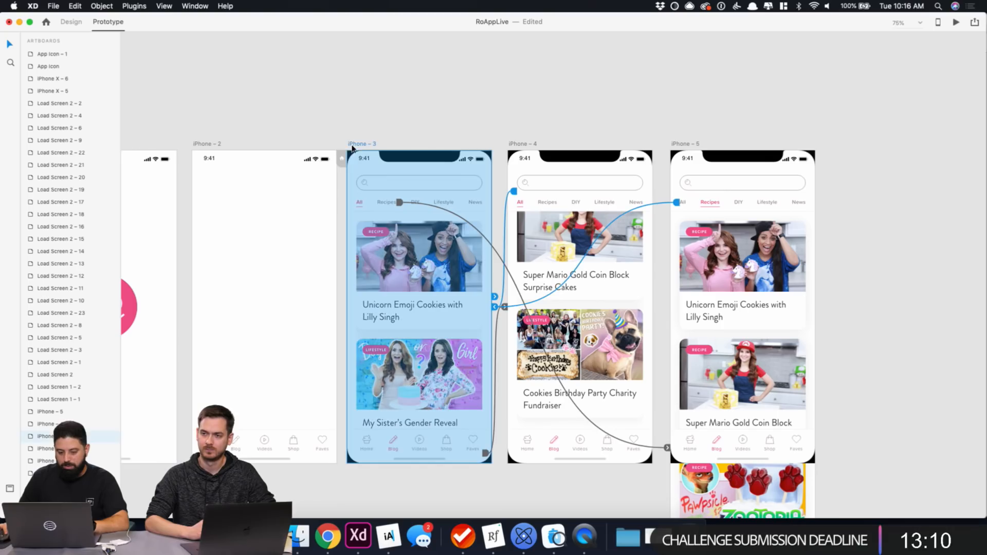
pyautogui.click(956, 22)
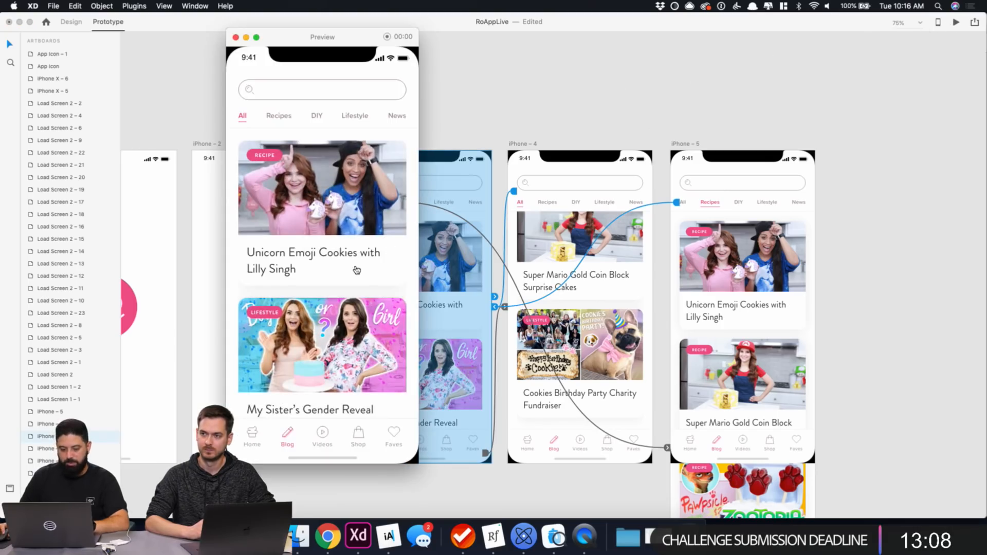
pyautogui.moveTo(347, 377); pyautogui.dragTo(342, 105)
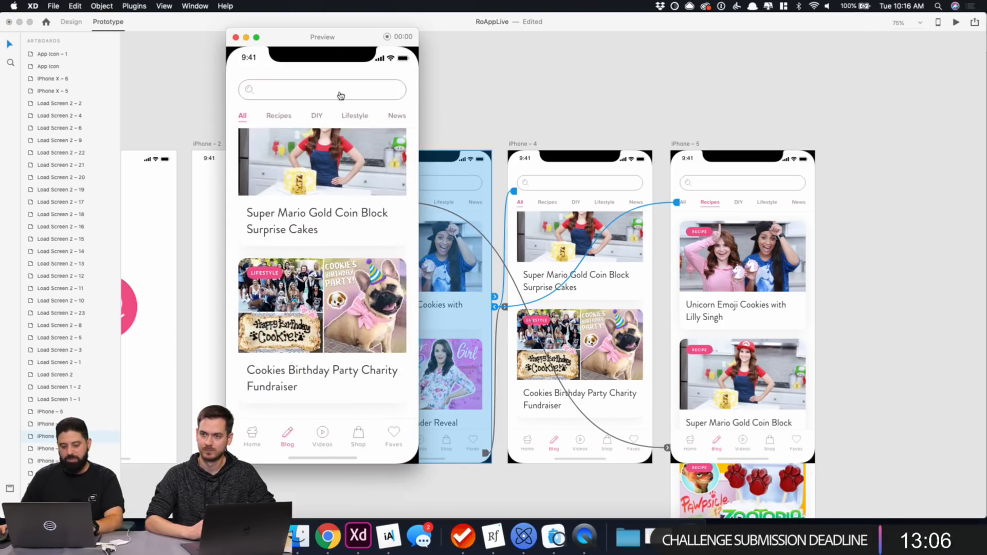
pyautogui.click(278, 118)
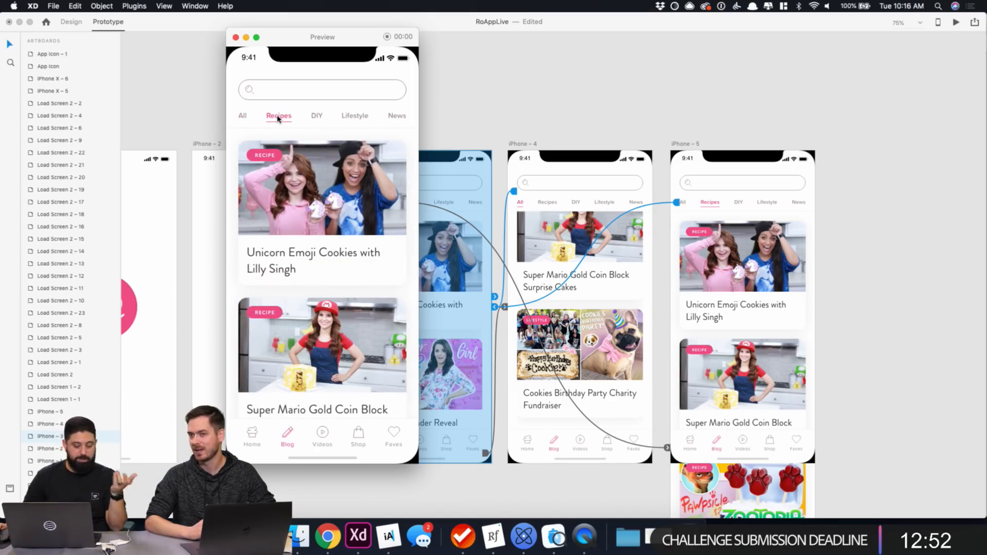
pyautogui.click(242, 117)
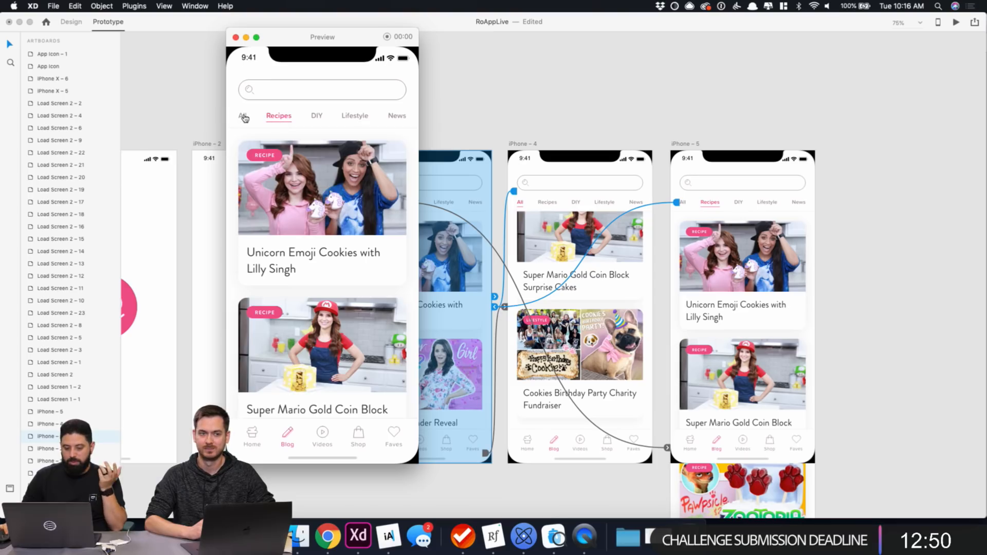
# Replay the transitions between the Recipes and All filters several times and close the preview.
pyautogui.click(283, 119)
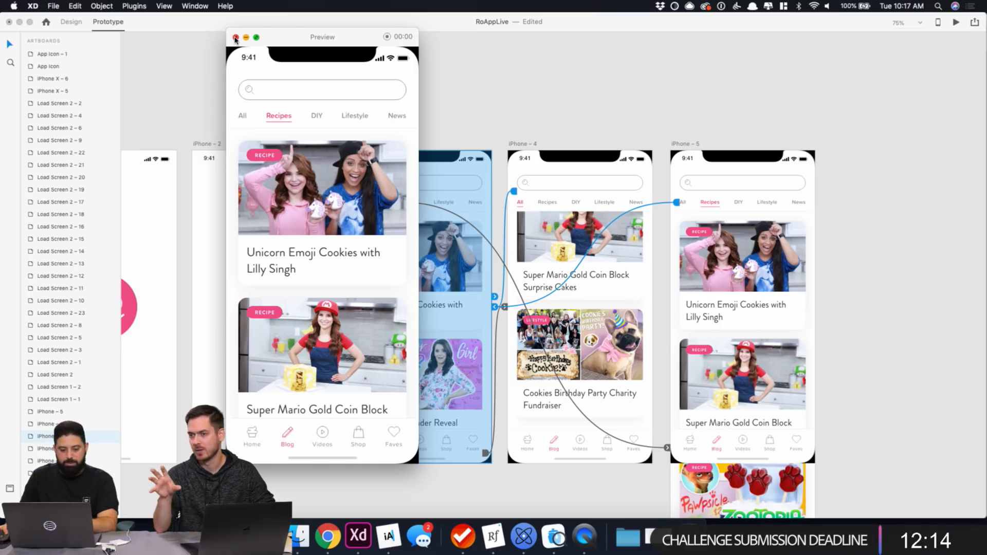
pyautogui.click(243, 117)
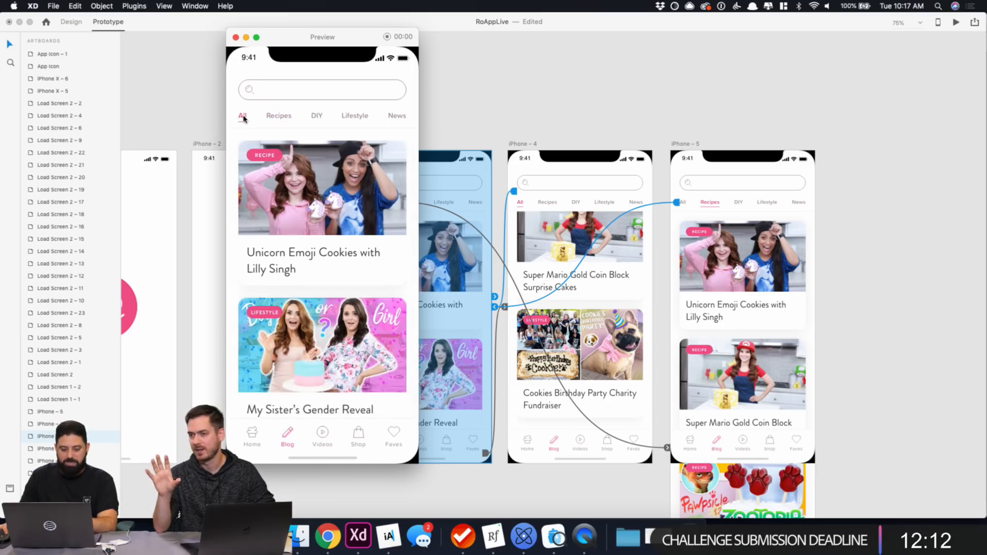
pyautogui.click(278, 118)
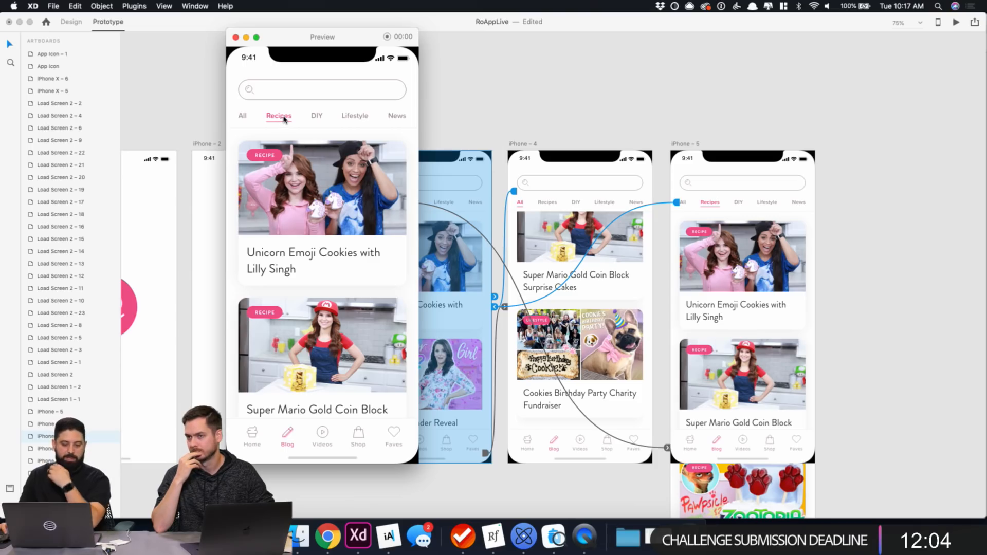
pyautogui.click(240, 121)
pyautogui.click(275, 118)
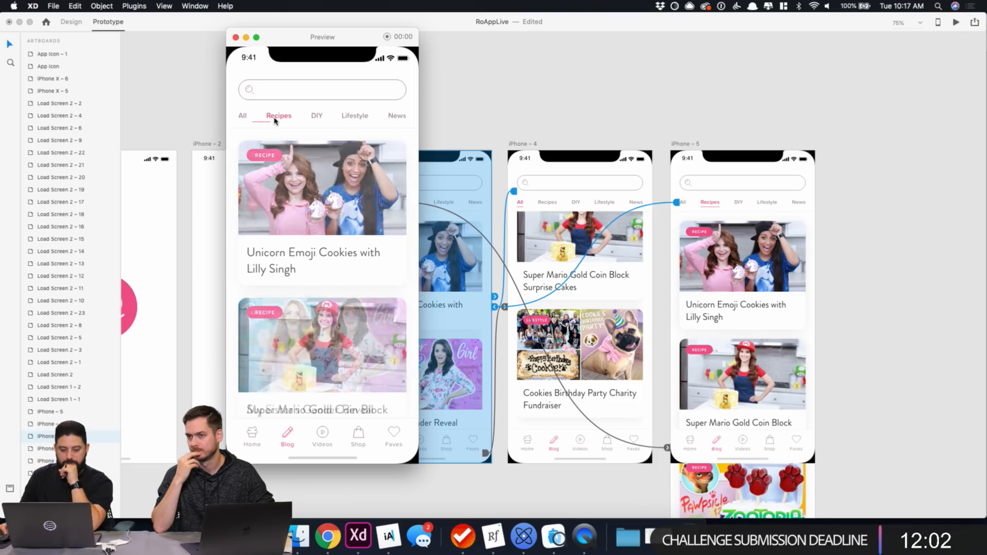
pyautogui.click(235, 37)
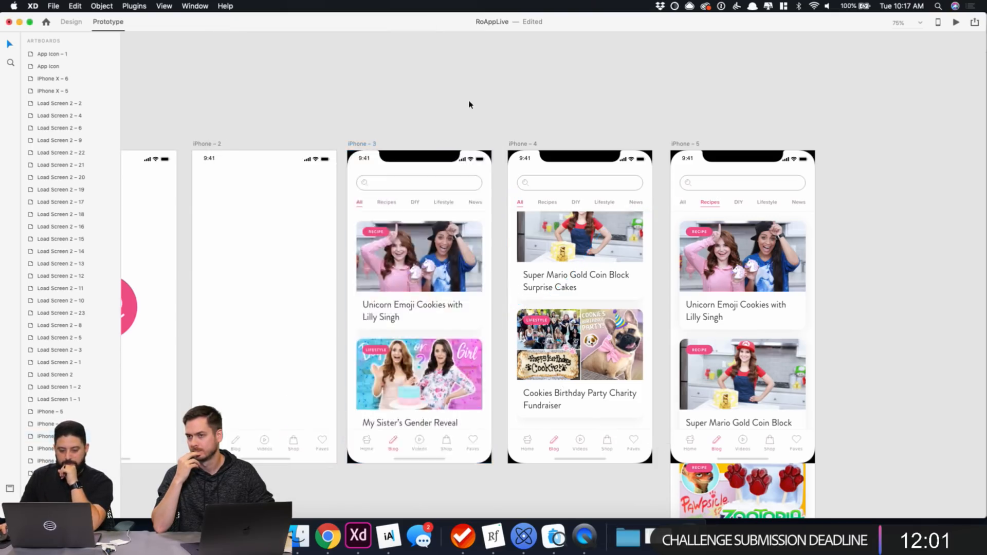
# Switch to Design mode and select the iPhone – 5 artboard.
pyautogui.click(72, 24)
pyautogui.hscroll(10, 740, 111)
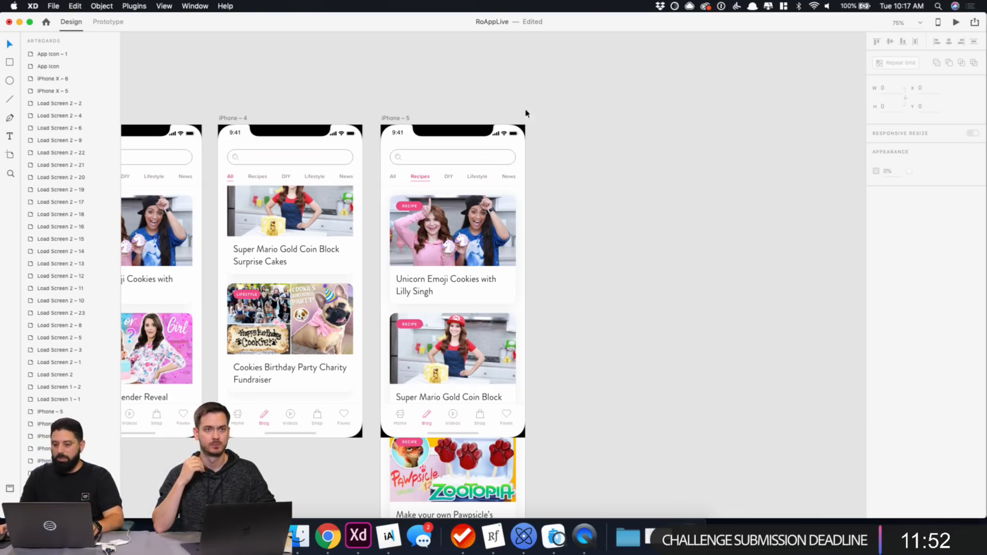
pyautogui.click(392, 119)
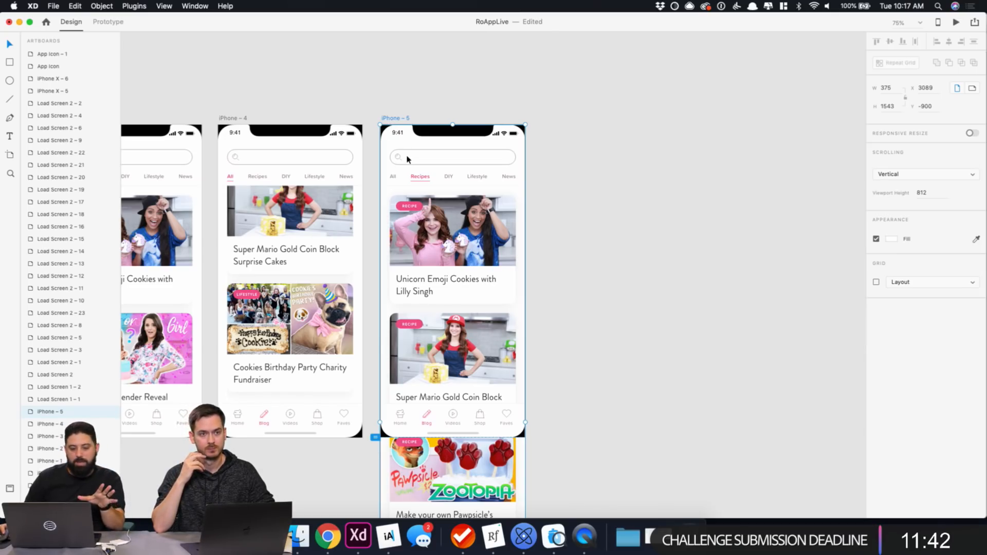
# Open the plugin manager and view the list of installed plugins.
pyautogui.click(135, 6)
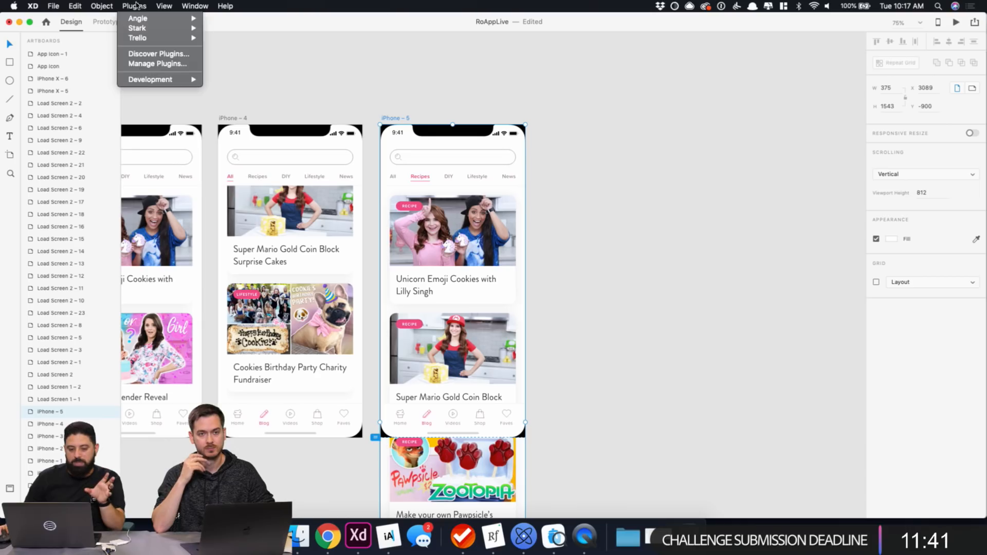
pyautogui.click(164, 56)
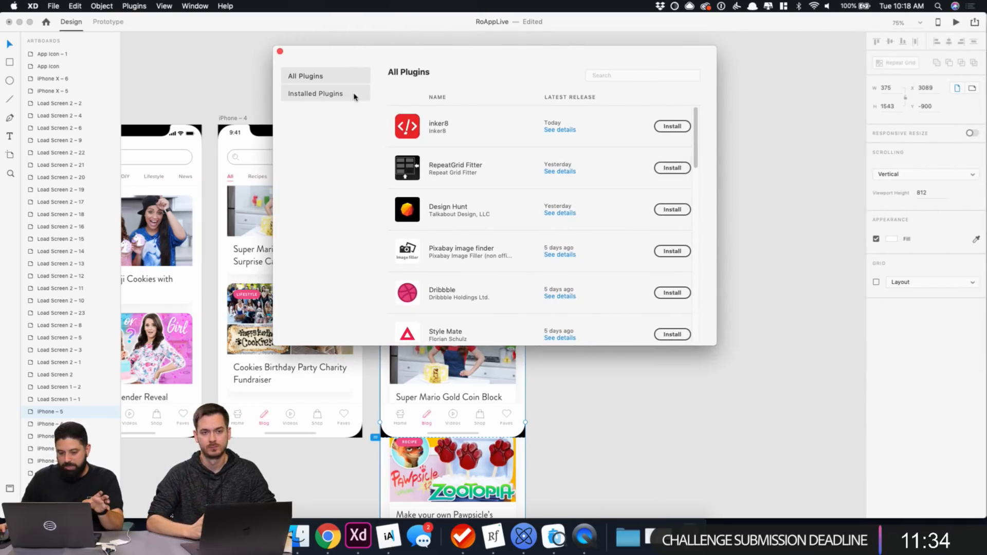
pyautogui.click(332, 95)
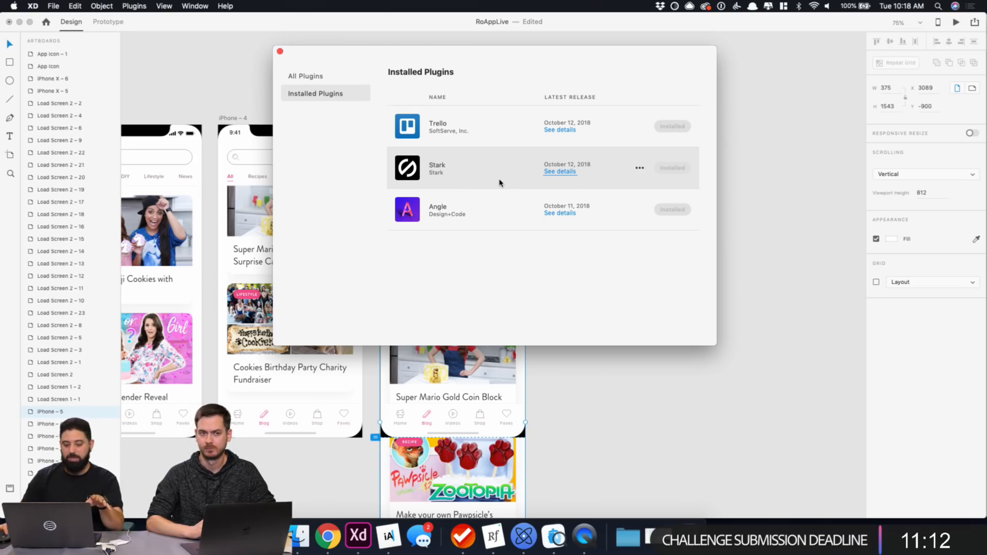
# View the details of the installed Angle plugin and close the plugin manager.
pyautogui.click(491, 210)
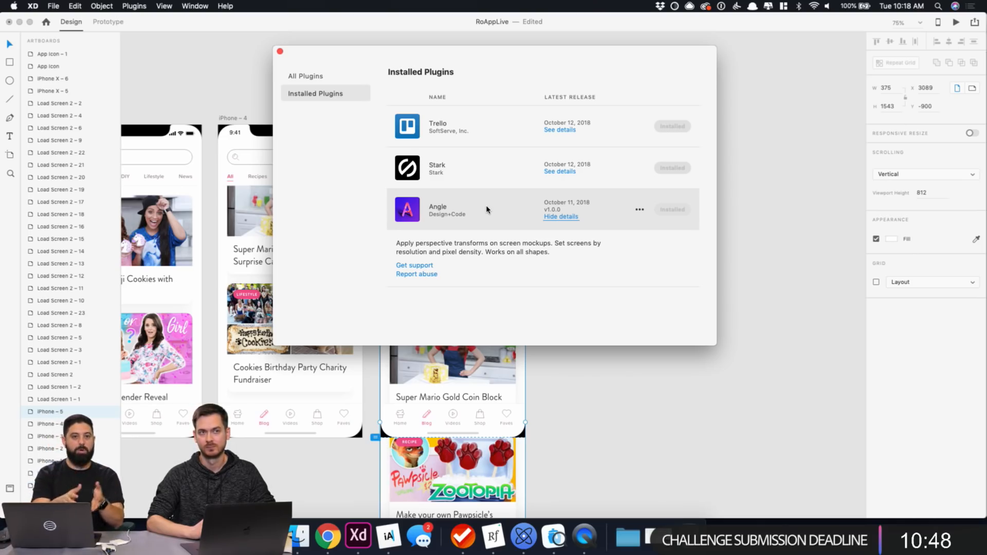
pyautogui.click(279, 50)
pyautogui.click(614, 106)
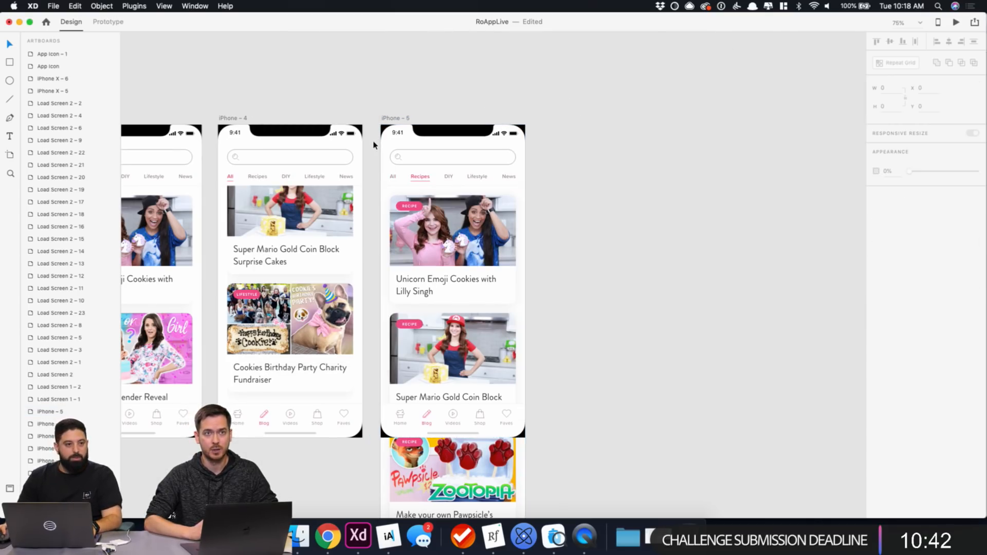
pyautogui.click(238, 423)
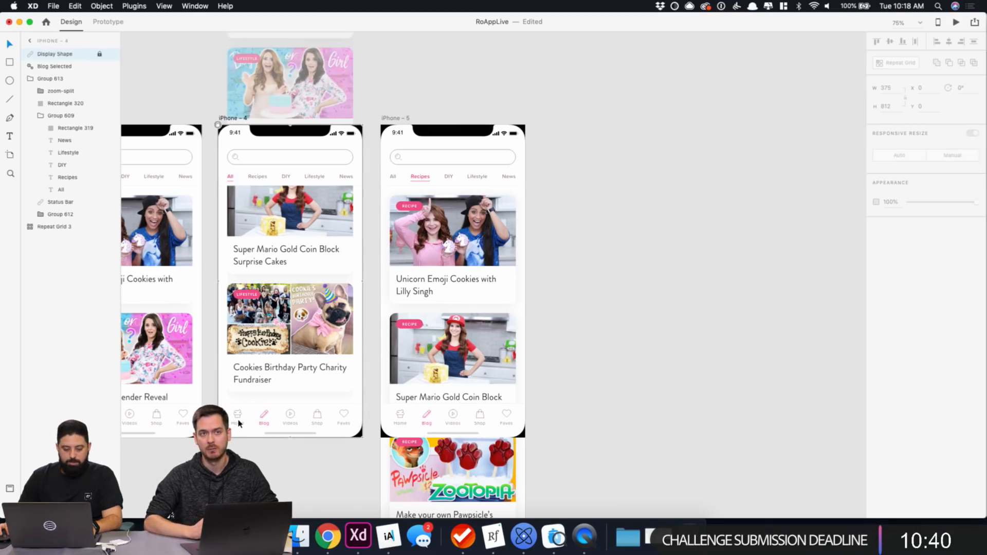
pyautogui.click(513, 78)
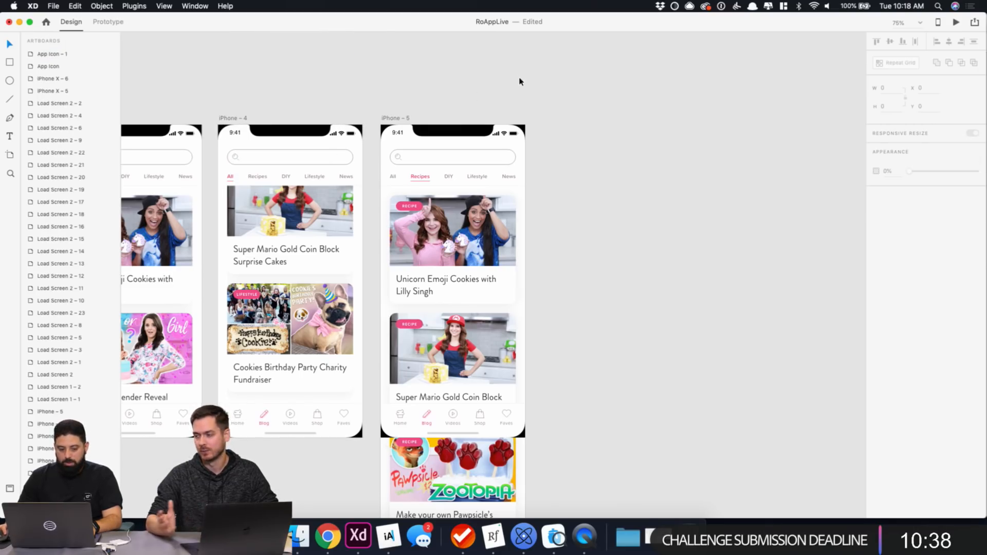
pyautogui.click(53, 5)
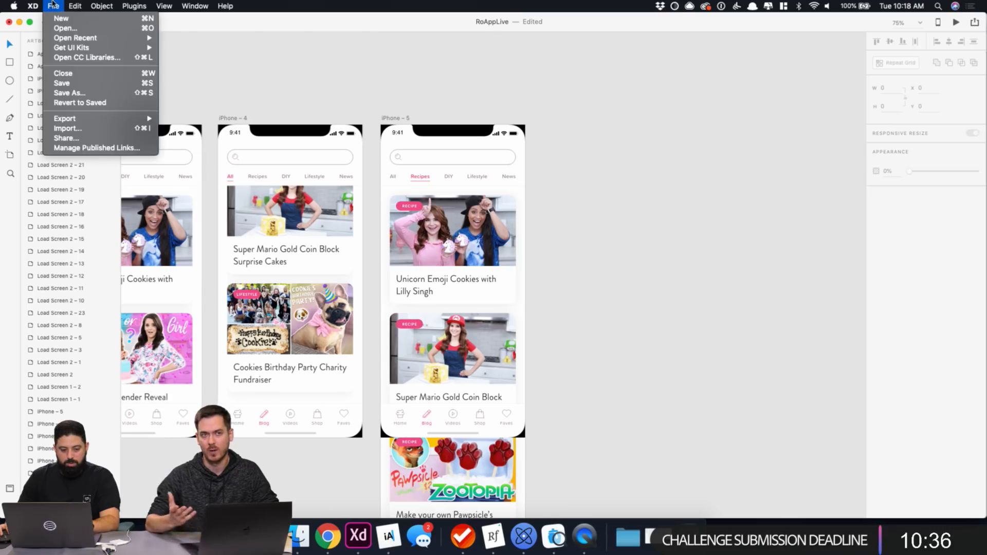
pyautogui.click(53, 6)
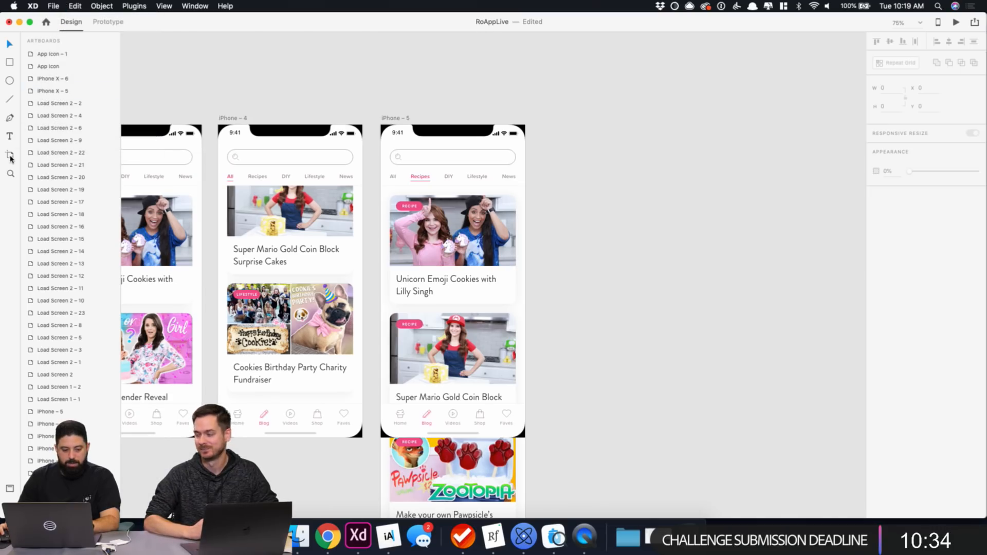
# Draw a blank artboard about 481 × 482 beside iPhone – 5 and browse the preset artboard sizes for devices and web.
pyautogui.click(9, 154)
pyautogui.moveTo(595, 96); pyautogui.dragTo(781, 281)
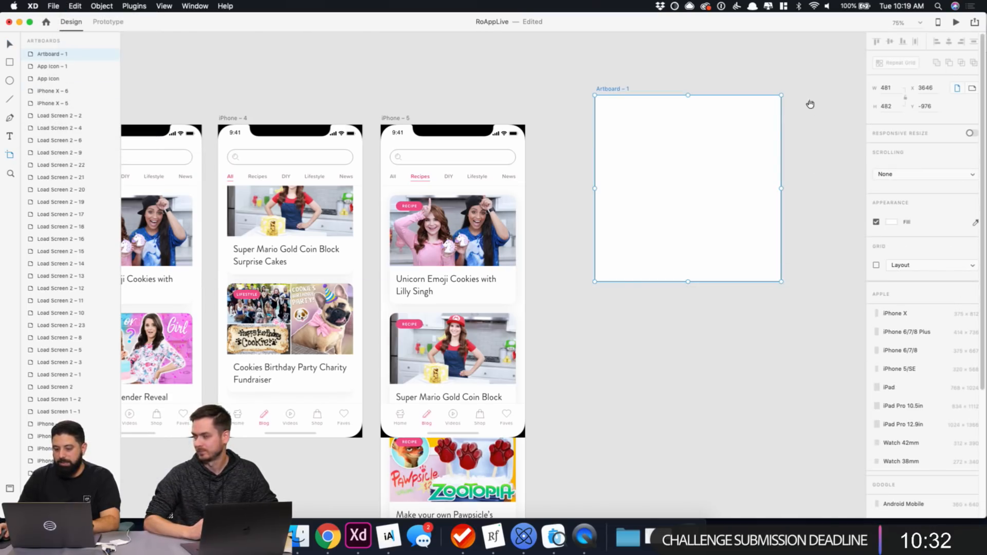
pyautogui.hscroll(2, 739, 78)
pyautogui.hscroll(4, 739, 78)
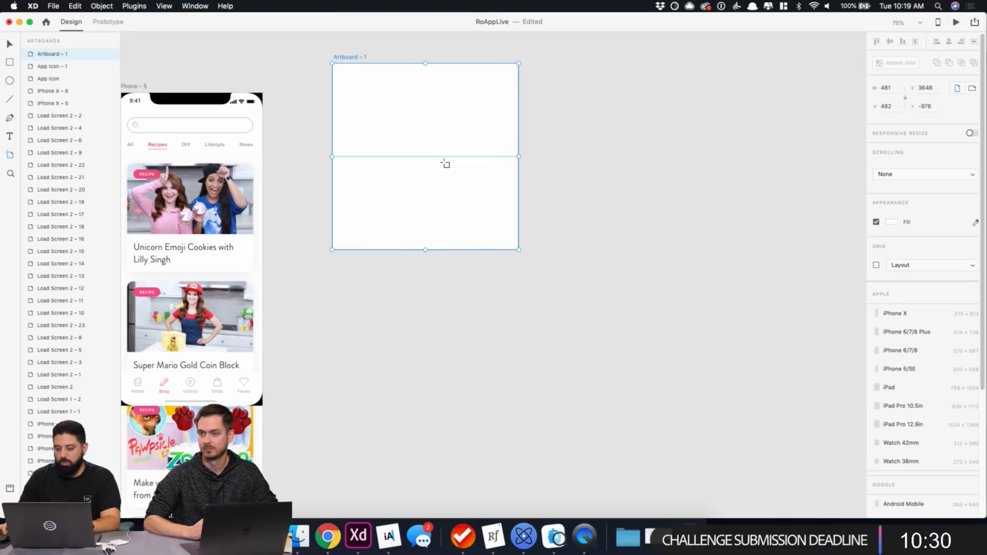
pyautogui.scroll(-2, 914, 316)
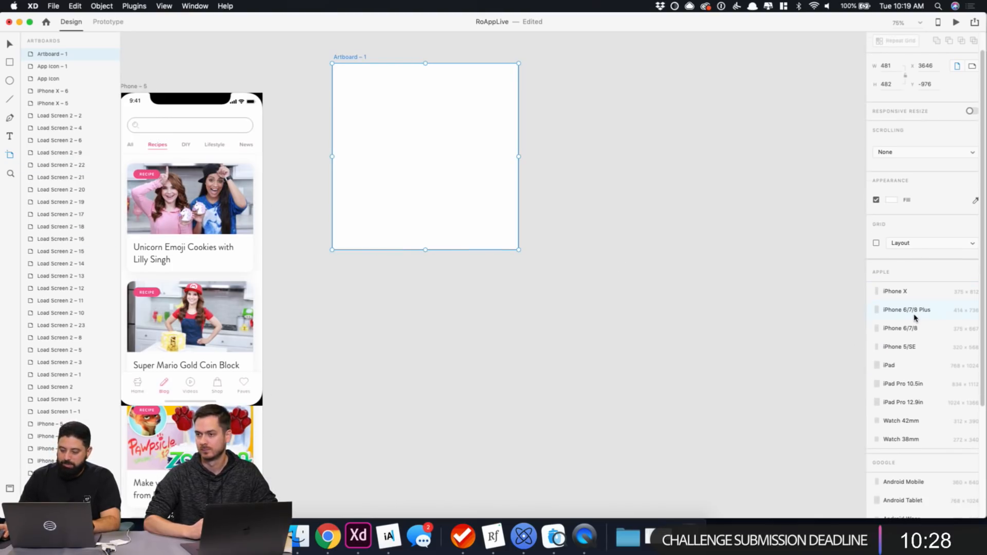
pyautogui.scroll(-4, 915, 317)
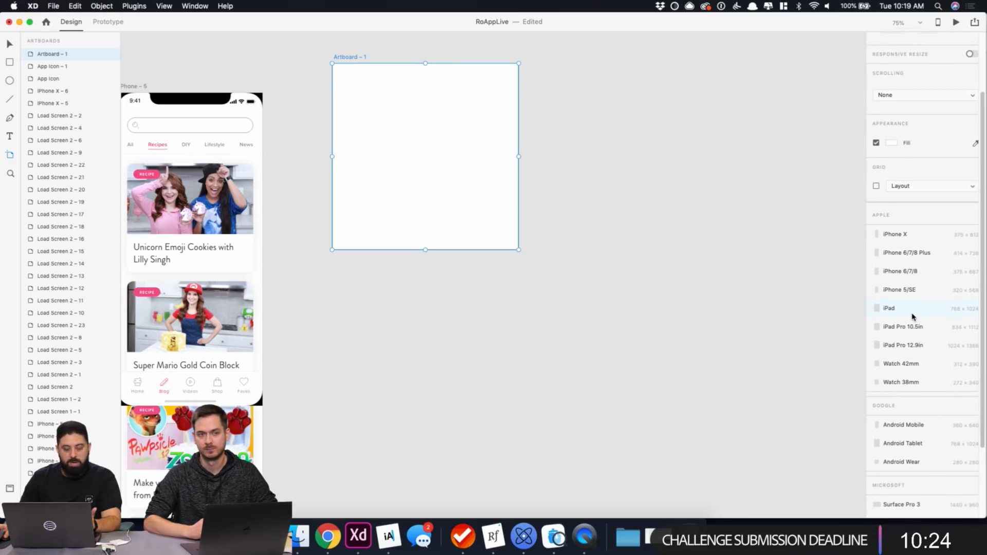
pyautogui.scroll(-7, 913, 316)
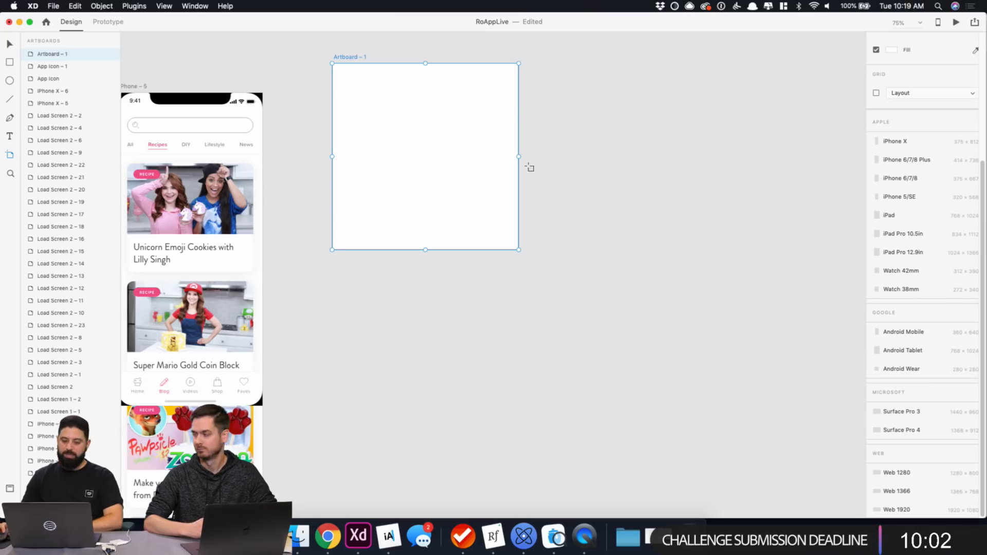
# Delete the blank artboard beside iPhone – 5.
pyautogui.press('v')
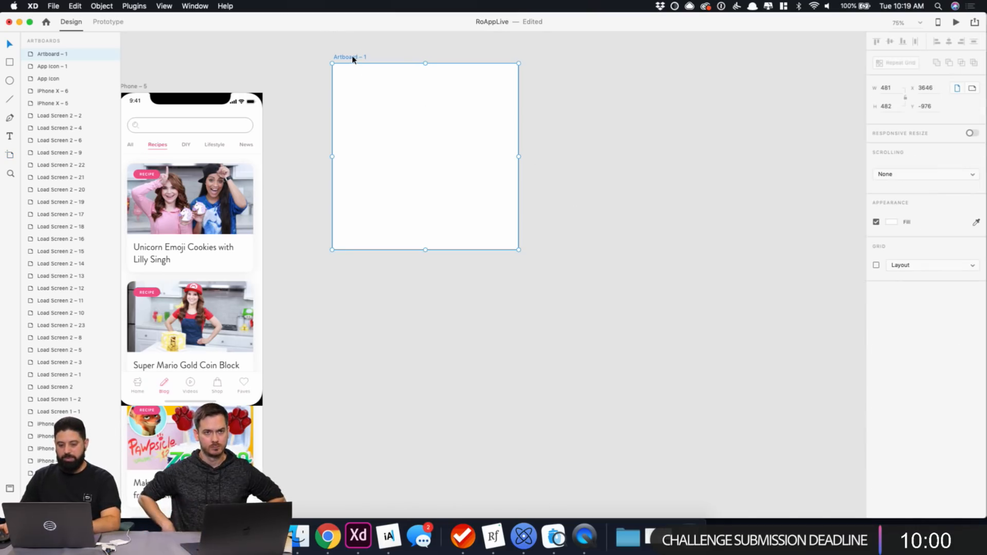
pyautogui.press('Delete')
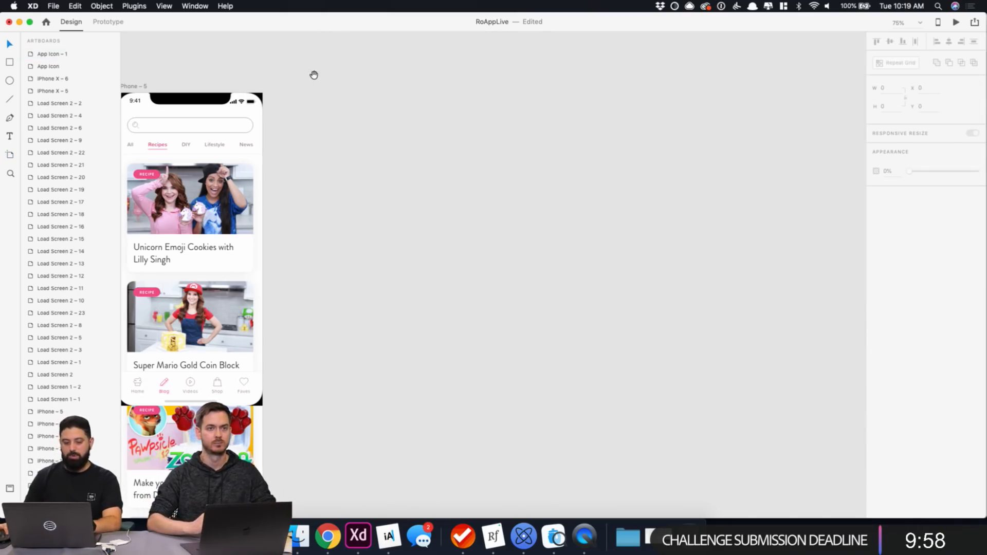
# Duplicate the iPhone – 5 artboard and place the copy beside the original with a 42 px gap.
pyautogui.moveTo(313, 75); pyautogui.dragTo(502, 57)
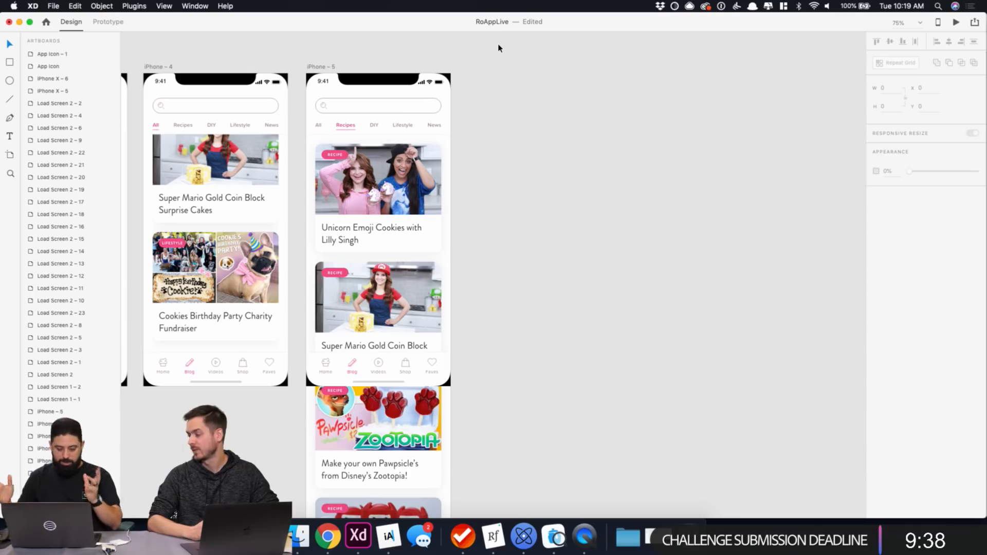
pyautogui.click(323, 66)
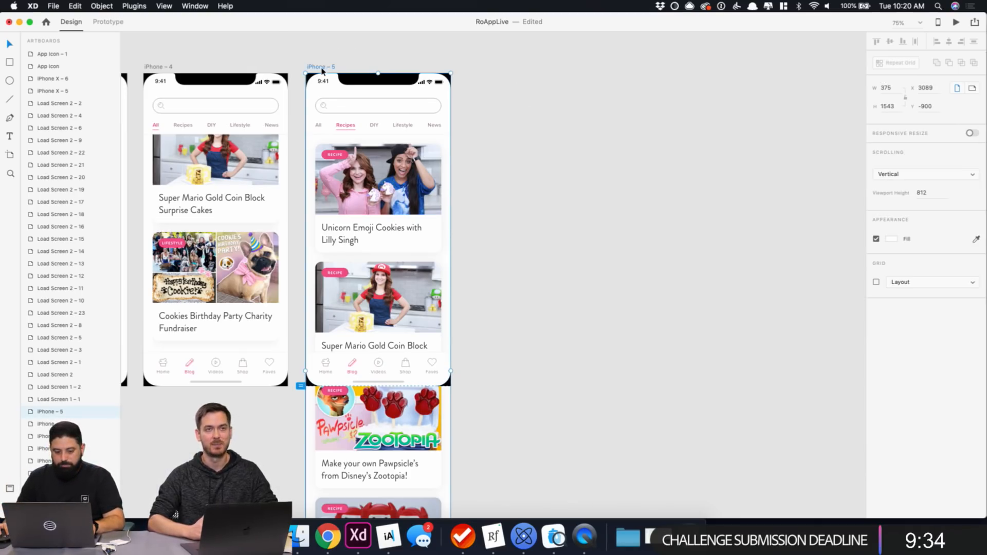
pyautogui.moveTo(322, 70); pyautogui.dragTo(481, 70)
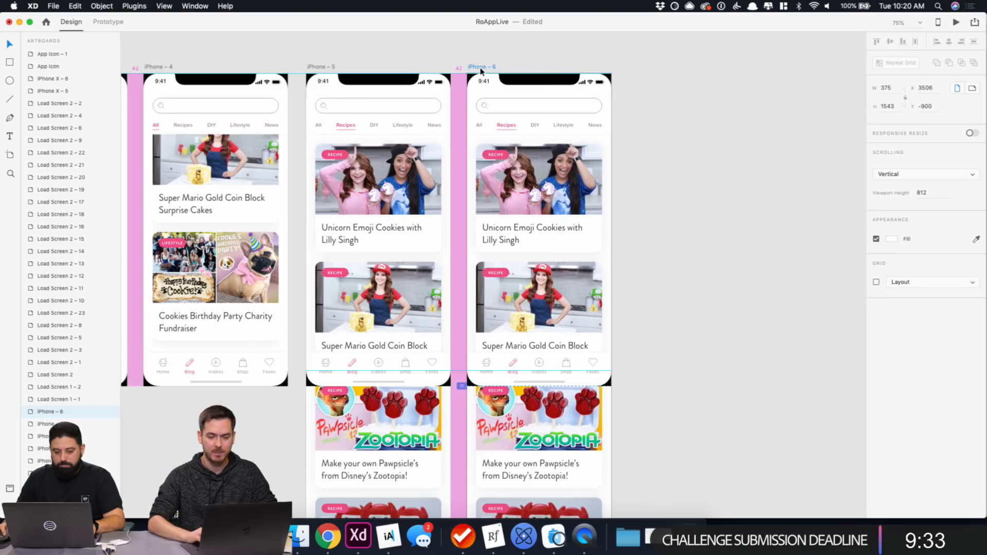
pyautogui.click(675, 121)
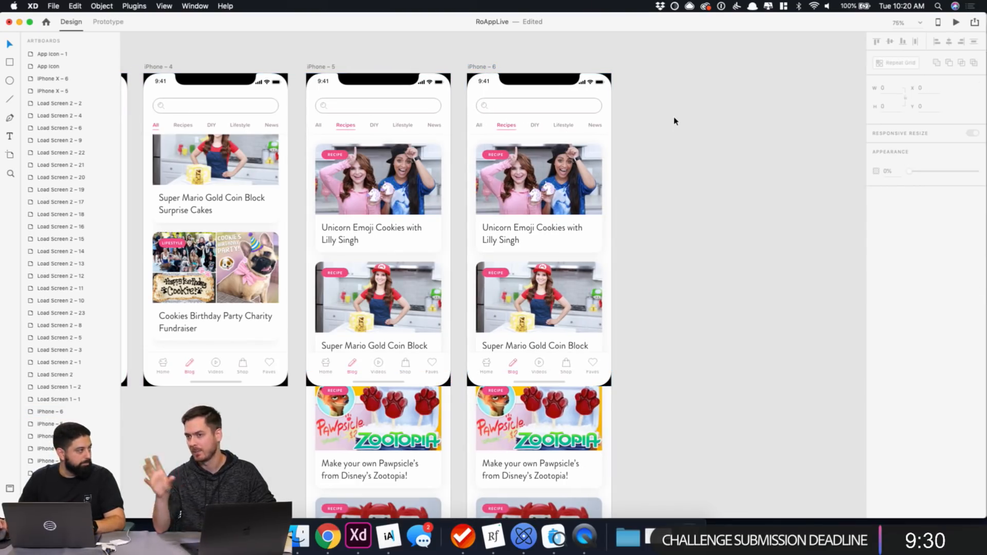
# Hide the locked Display Shape on the iPhone – 3 artboard and select its header group.
pyautogui.click(494, 67)
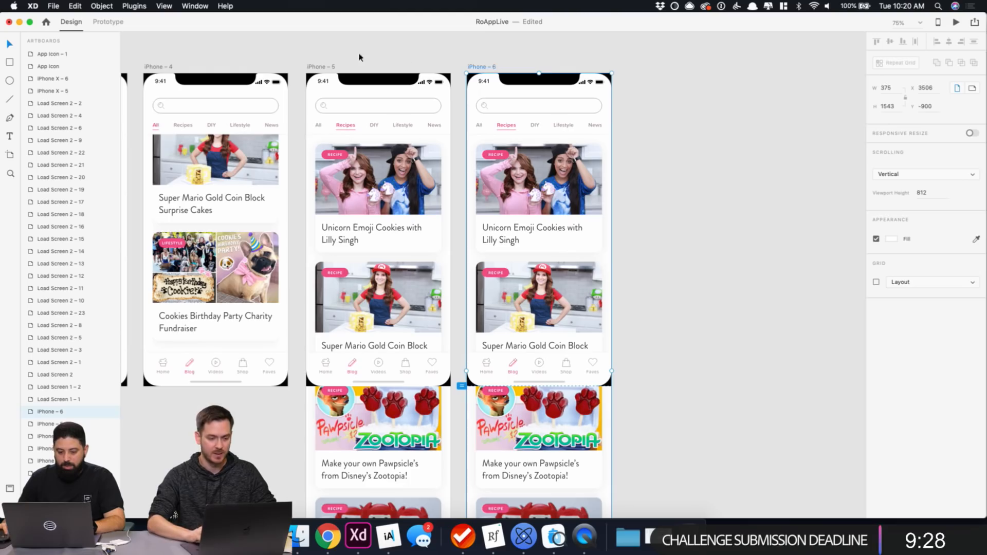
pyautogui.moveTo(330, 51); pyautogui.dragTo(581, 68)
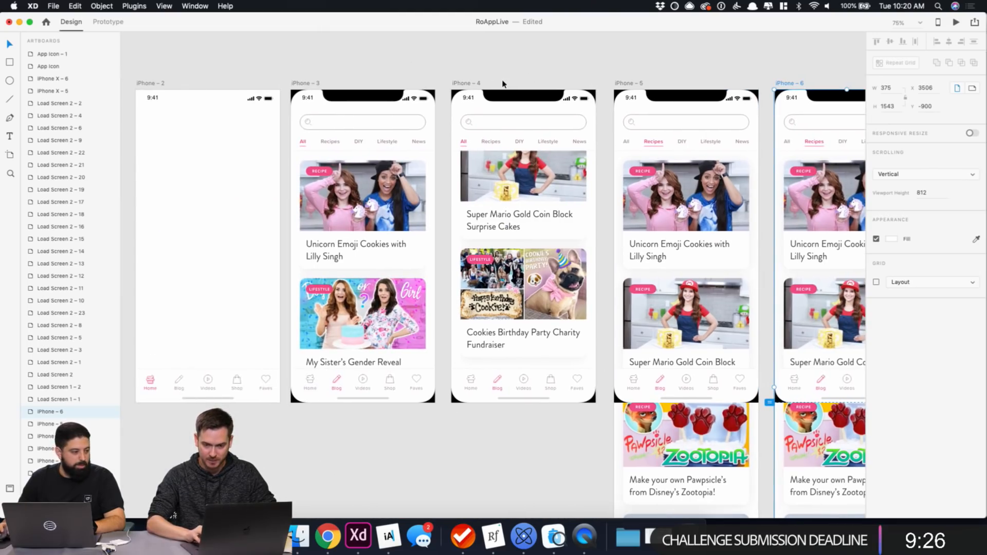
pyautogui.scroll(3, 323, 149)
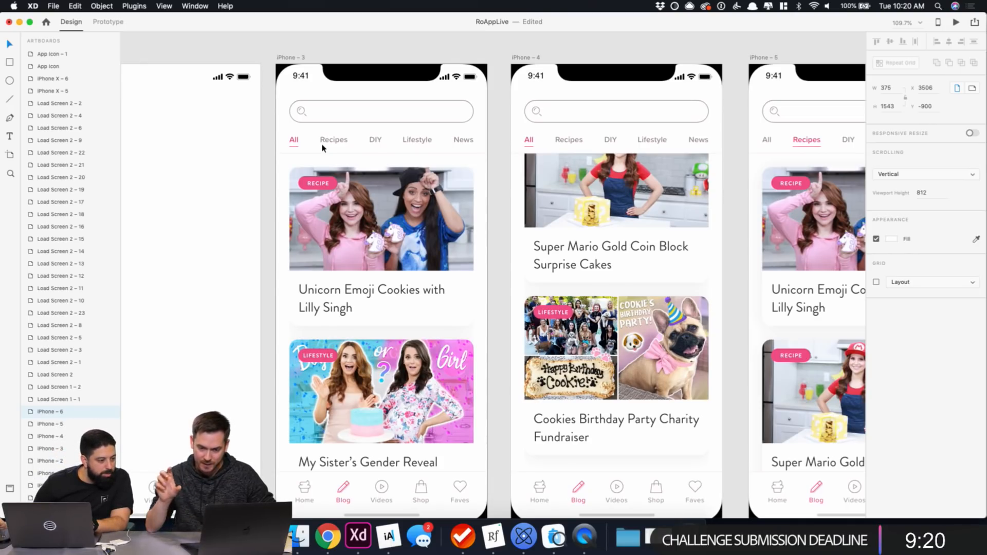
pyautogui.click(498, 88)
pyautogui.click(459, 130)
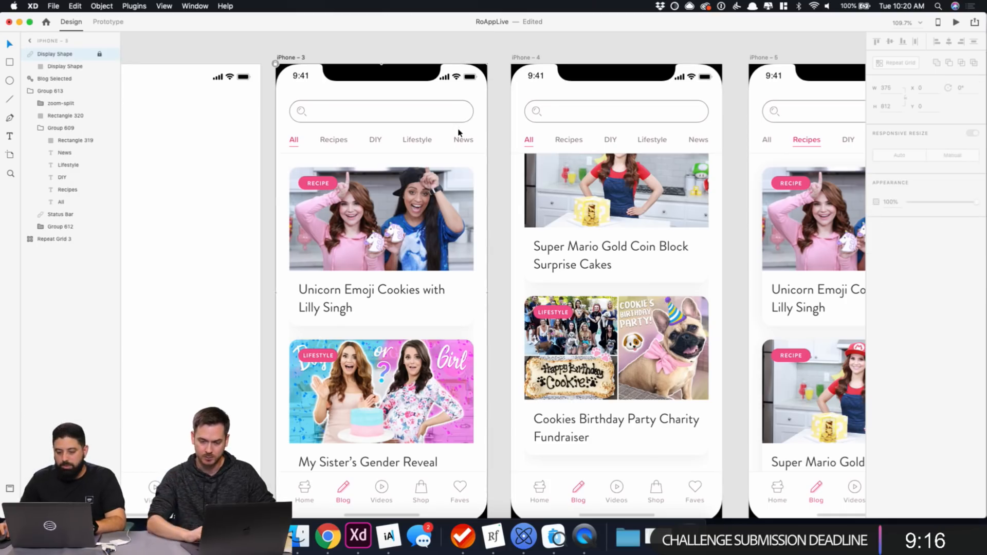
pyautogui.click(111, 54)
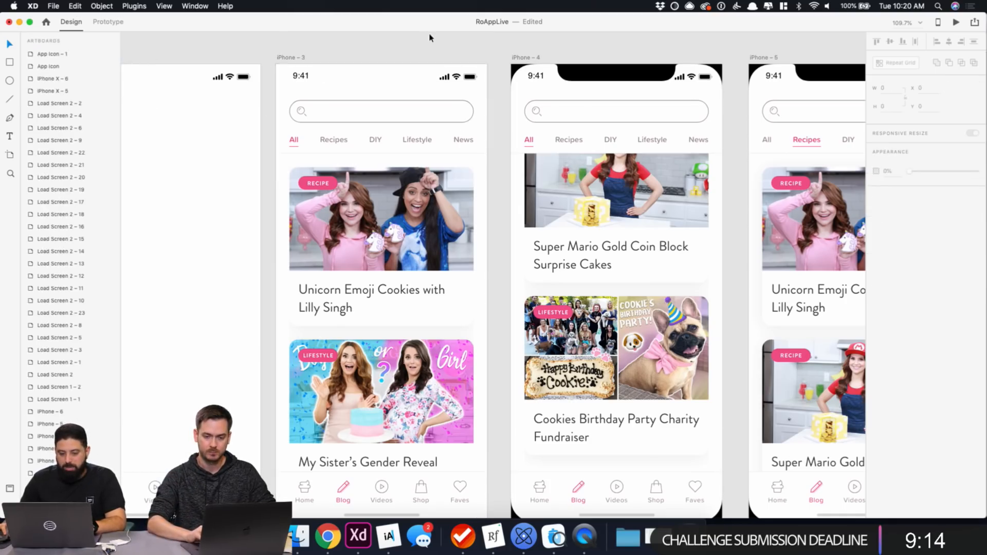
pyautogui.click(476, 138)
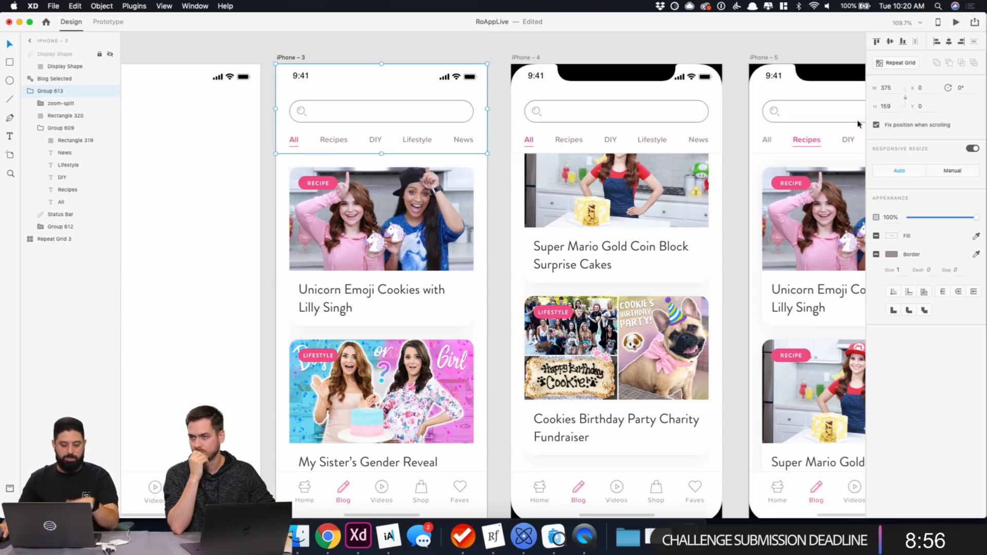
# Make the Display Shape on the iPhone – 3 artboard visible again and clear the selection.
pyautogui.scroll(-3, 457, 308)
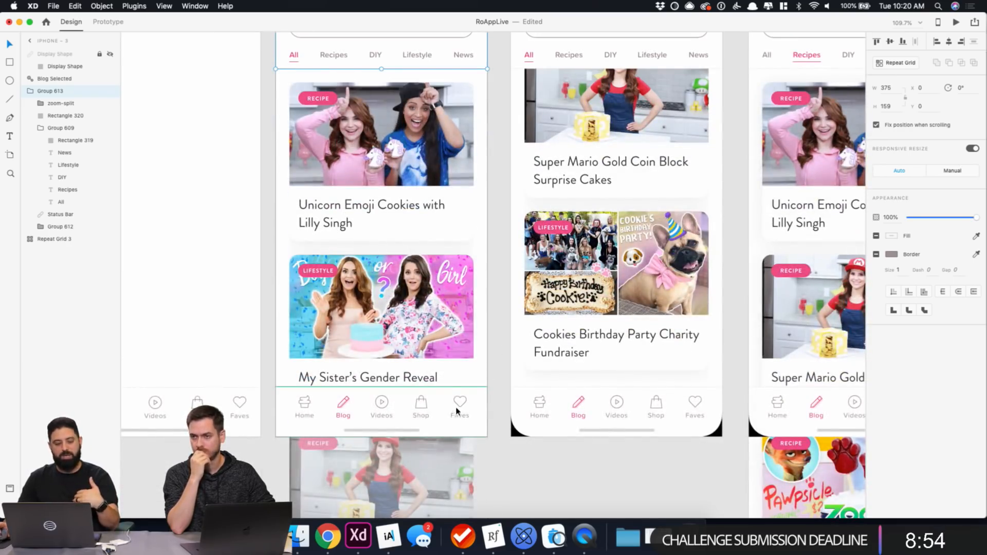
pyautogui.click(110, 54)
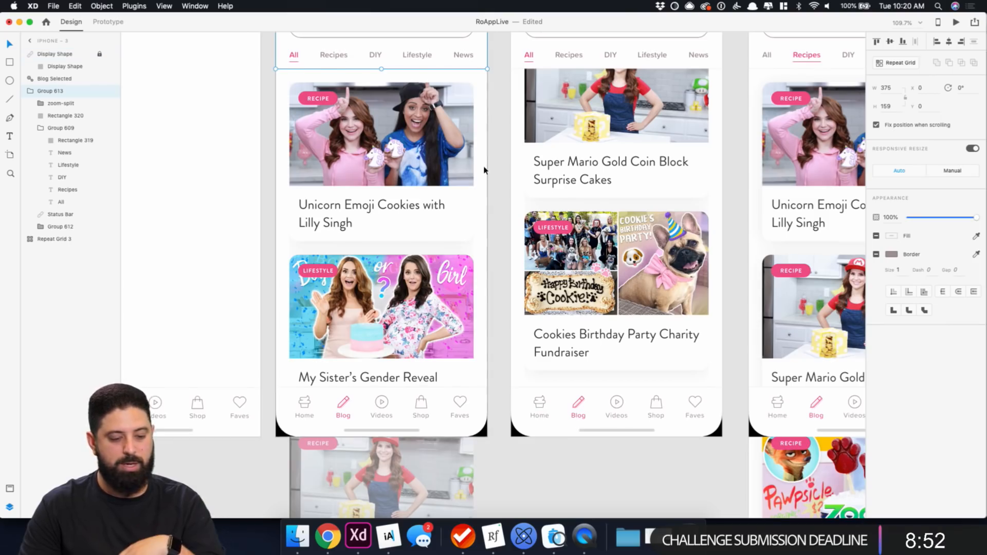
pyautogui.scroll(5, 485, 165)
pyautogui.click(524, 99)
# Hide the locked Display Shape on the iPhone – 6 artboard.
pyautogui.hscroll(15, 690, 86)
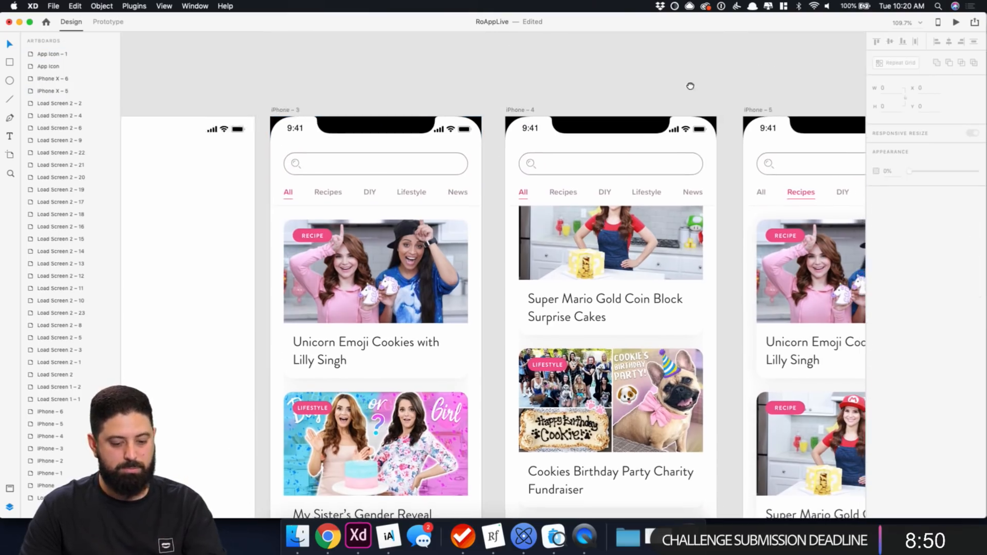
pyautogui.hscroll(4, 718, 86)
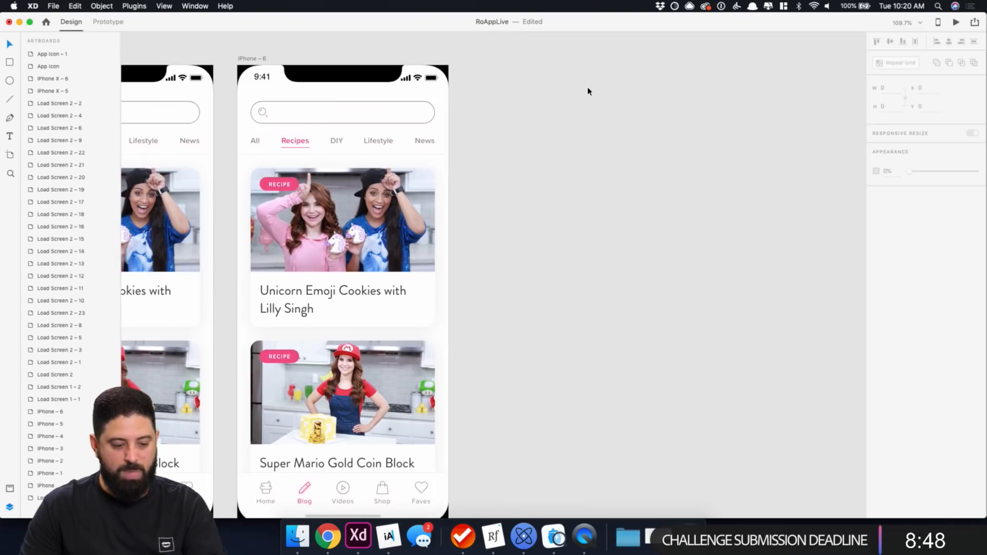
pyautogui.scroll(-5, 586, 88)
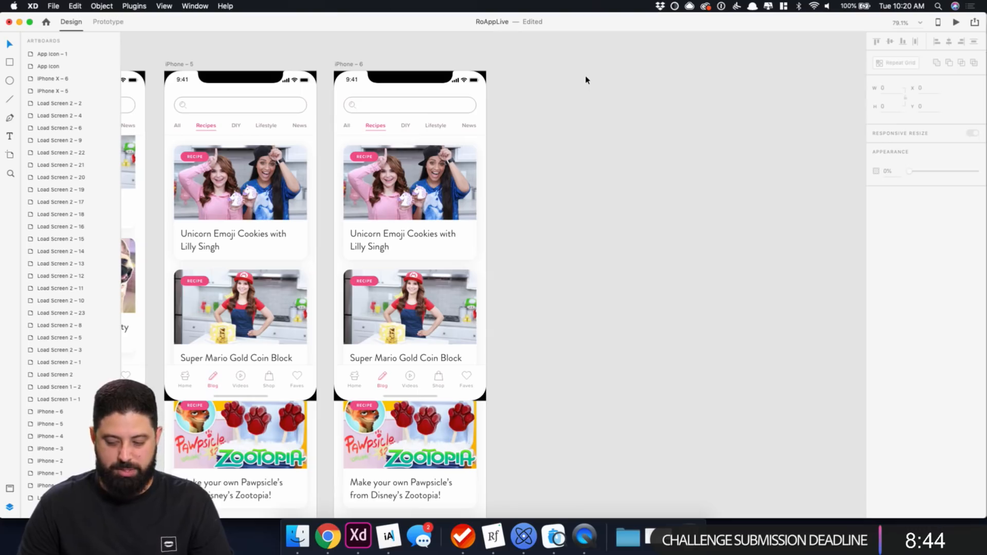
pyautogui.click(344, 66)
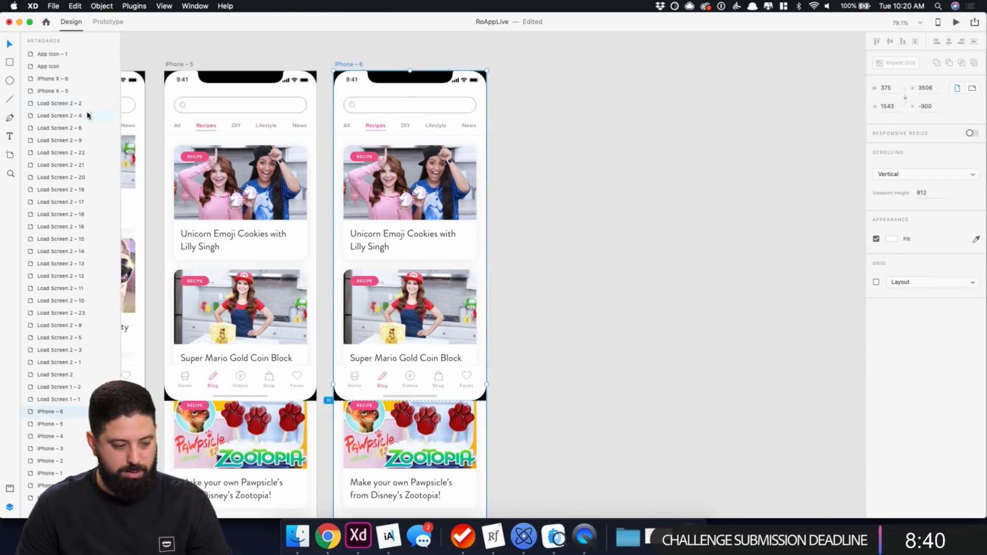
pyautogui.click(276, 67)
pyautogui.click(353, 66)
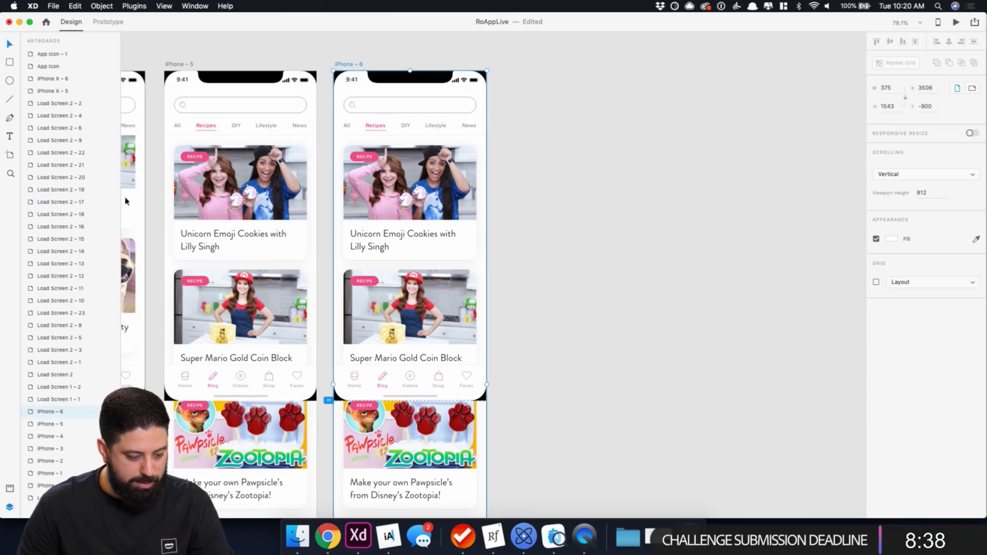
pyautogui.click(432, 132)
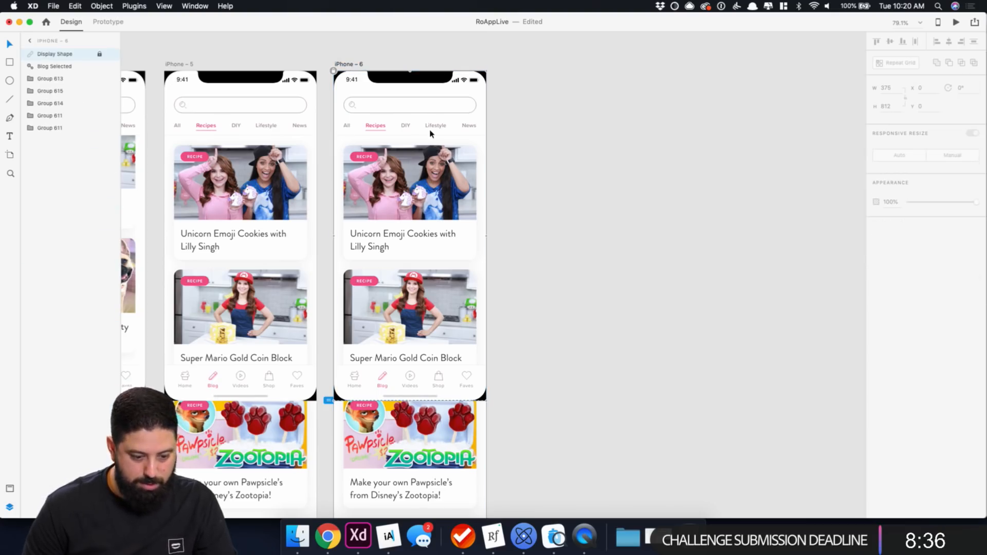
pyautogui.click(110, 56)
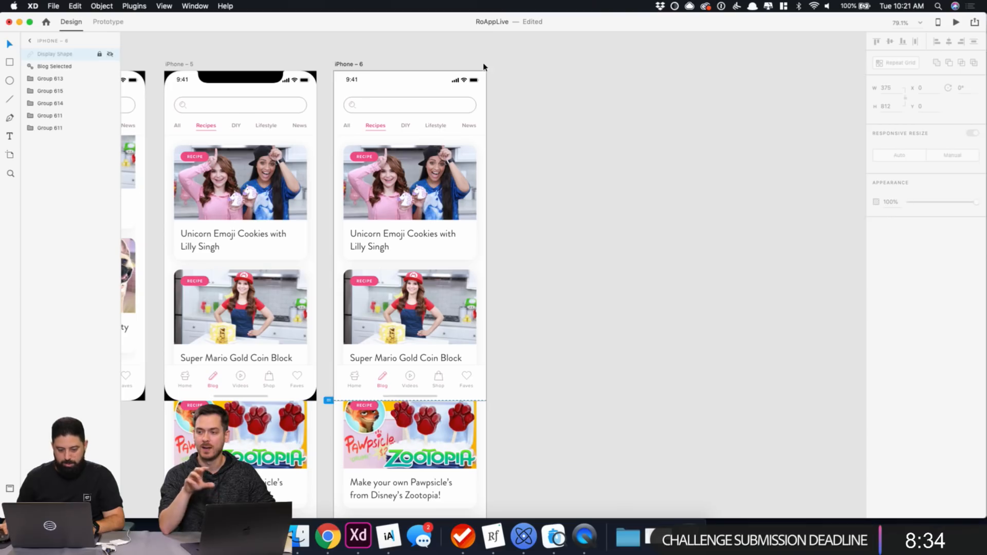
# Ungroup the header group with the status bar, search field and filter tabs on the iPhone – 6 artboard.
pyautogui.click(453, 108)
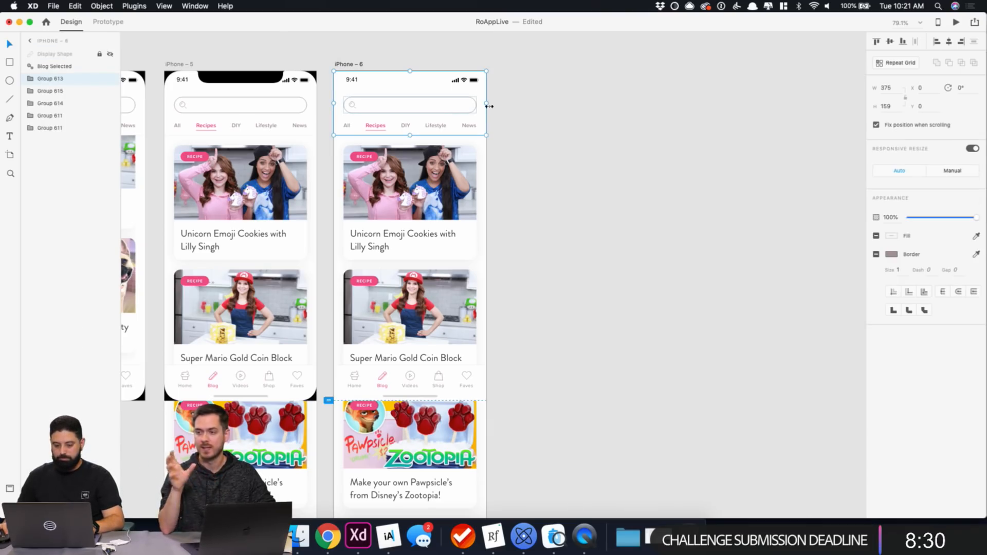
pyautogui.click(489, 103)
pyautogui.click(445, 79)
pyautogui.click(445, 79)
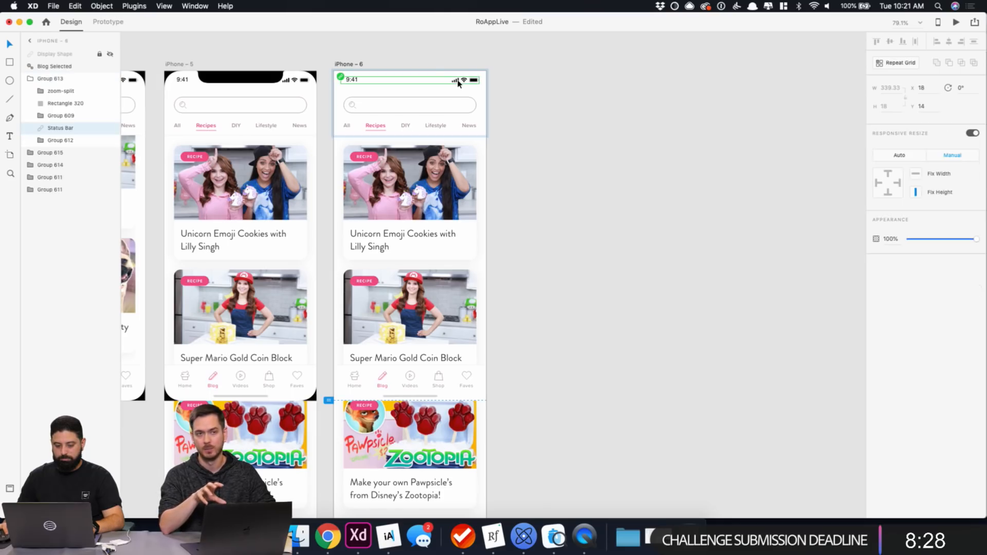
pyautogui.click(561, 86)
pyautogui.click(354, 79)
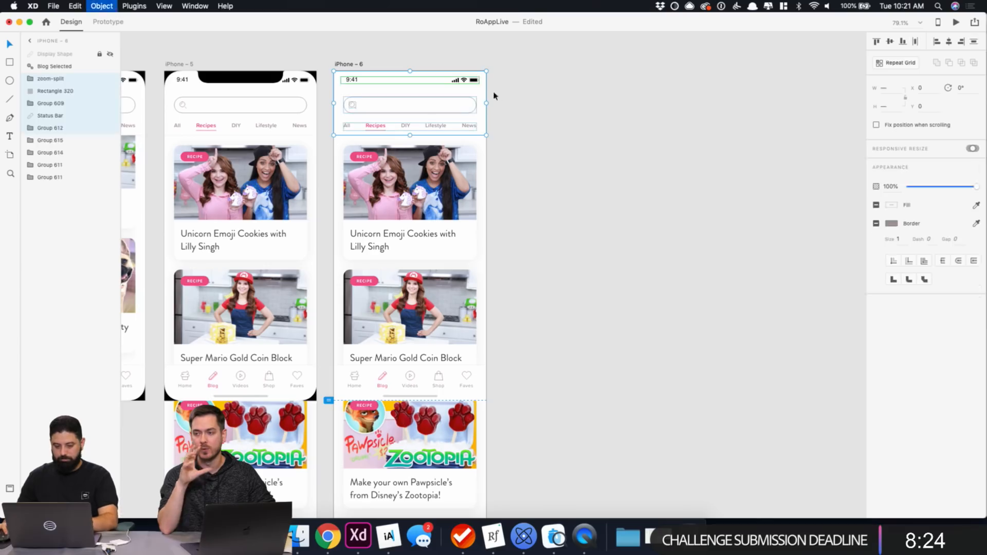
# Delete the search field, header background and filter tabs from the iPhone – 6 artboard, keeping its status bar.
pyautogui.doubleClick(460, 106)
pyautogui.press('Escape')
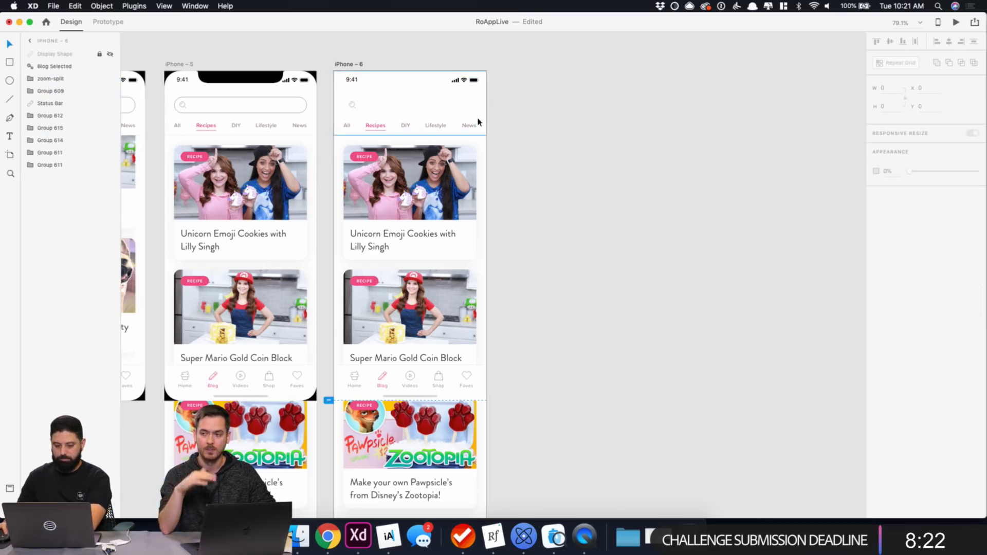
pyautogui.moveTo(523, 106); pyautogui.dragTo(348, 131)
pyautogui.press('Delete')
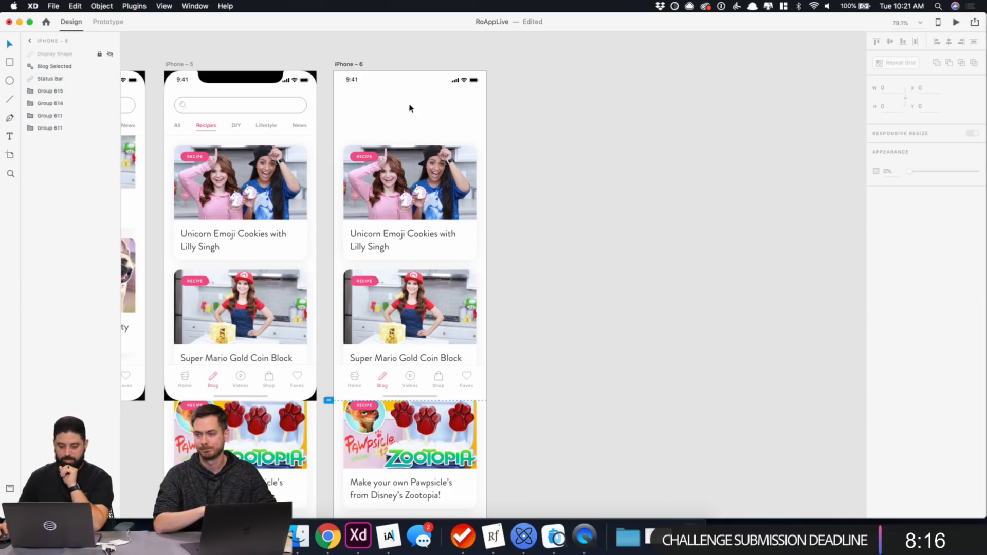
# Delete all four recipe cards from the iPhone – 6 artboard.
pyautogui.click(404, 170)
pyautogui.keyDown('shift'); pyautogui.click(431, 286); pyautogui.keyUp('shift')
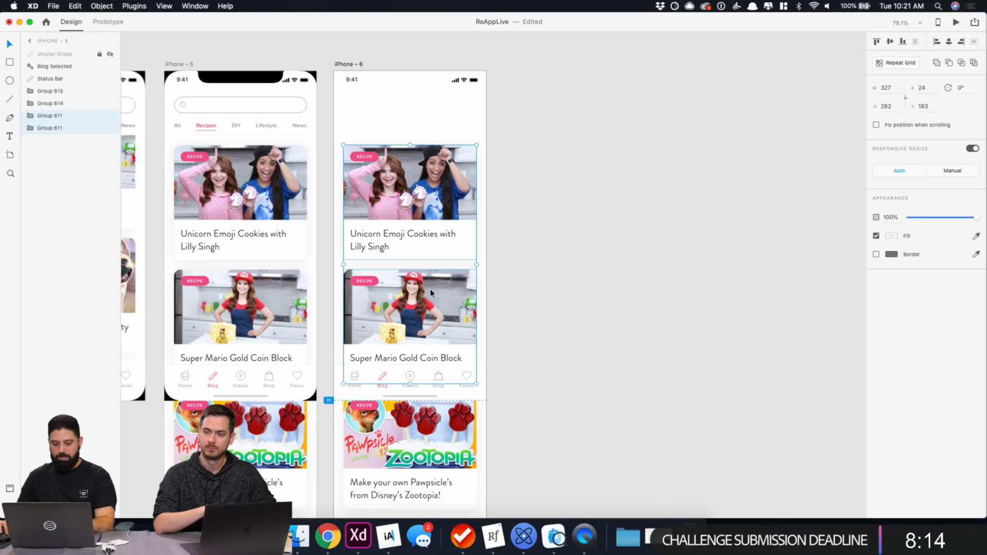
pyautogui.keyDown('shift'); pyautogui.click(426, 433); pyautogui.keyUp('shift')
pyautogui.scroll(-5, 426, 433)
pyautogui.keyDown('shift'); pyautogui.click(416, 438); pyautogui.keyUp('shift')
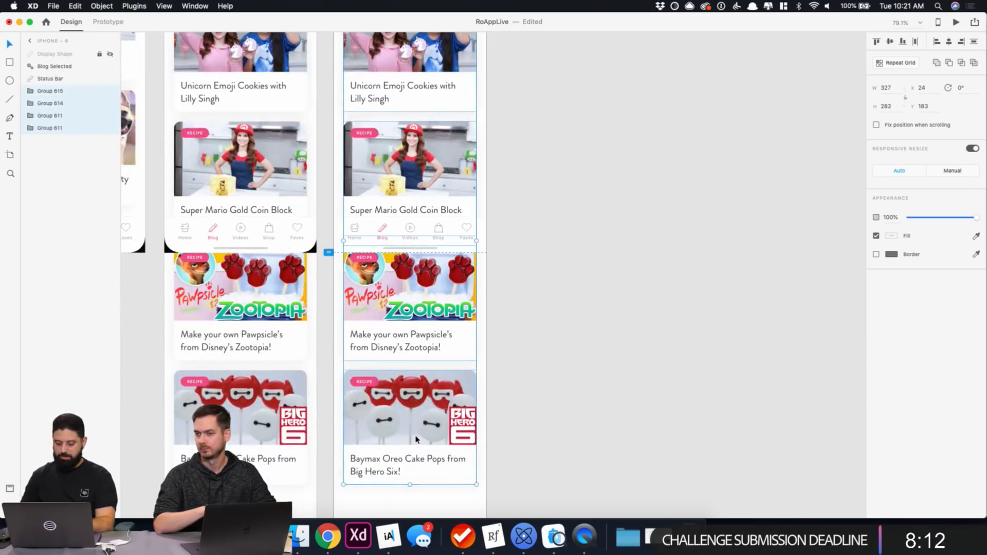
pyautogui.press('Delete')
pyautogui.scroll(7, 381, 401)
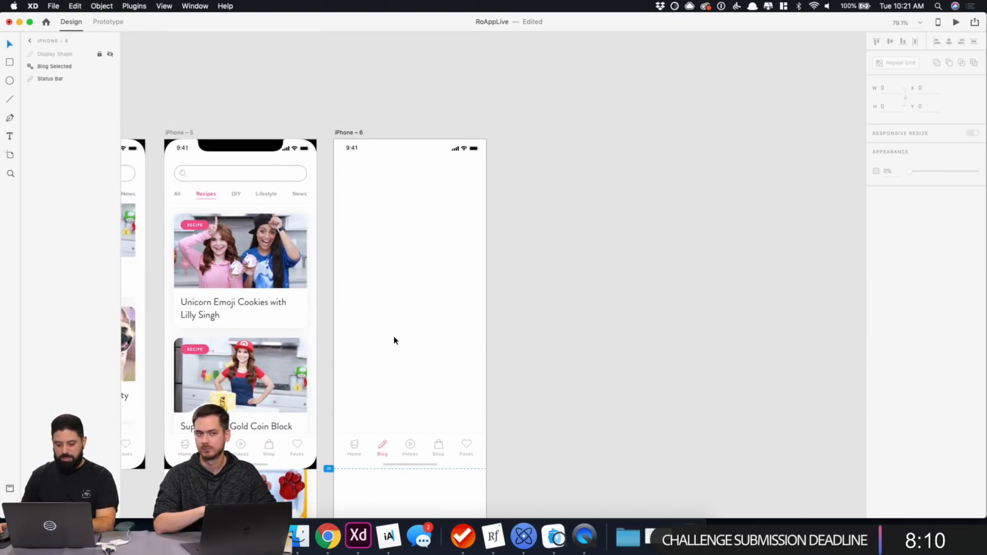
# Switch to Nucleo, search the outline icons for "arrow" and place the 16px left arrow on the iPhone – 6 artboard.
pyautogui.click(533, 546)
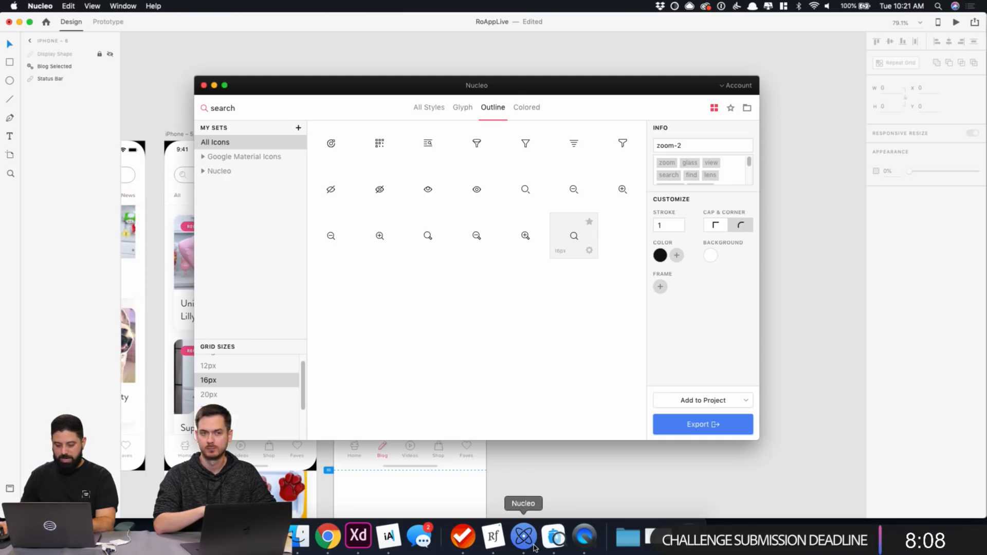
pyautogui.click(254, 110)
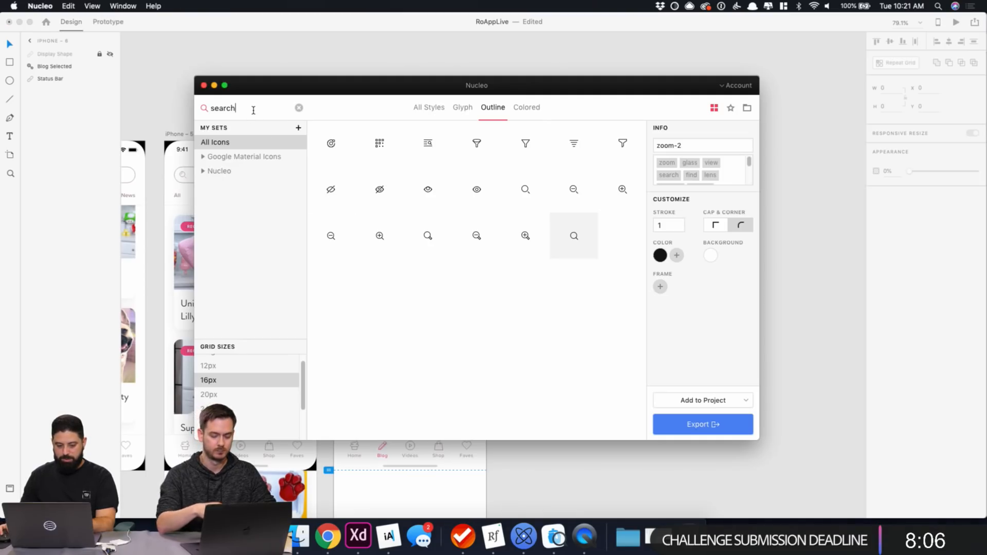
pyautogui.doubleClick(253, 111)
pyautogui.write('arrow')
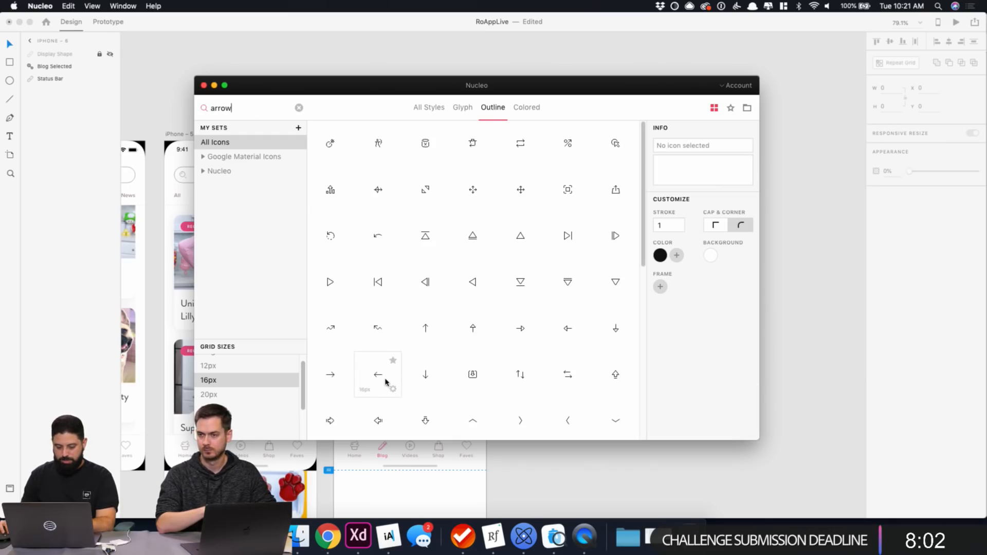
pyautogui.moveTo(378, 380); pyautogui.dragTo(395, 194)
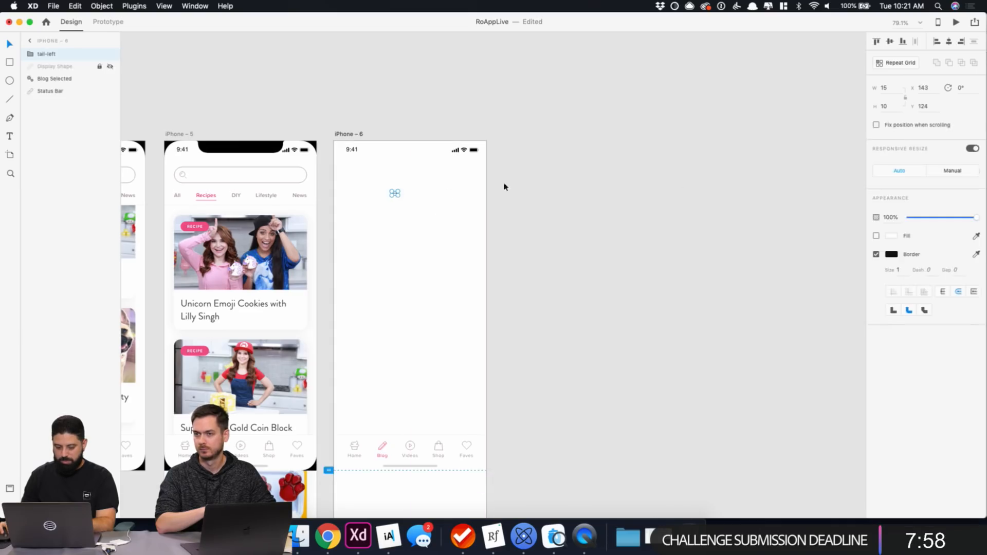
pyautogui.click(656, 171)
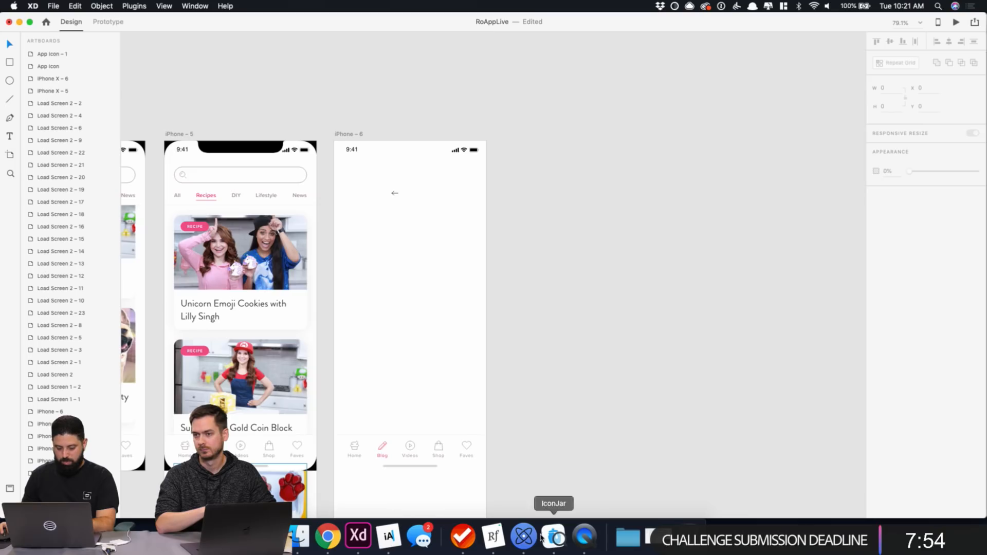
# Switch to Nucleo's 24px icons, search for "arrow left" and place the tail-left arrow on the XD pasteboard.
pyautogui.click(523, 536)
pyautogui.click(243, 407)
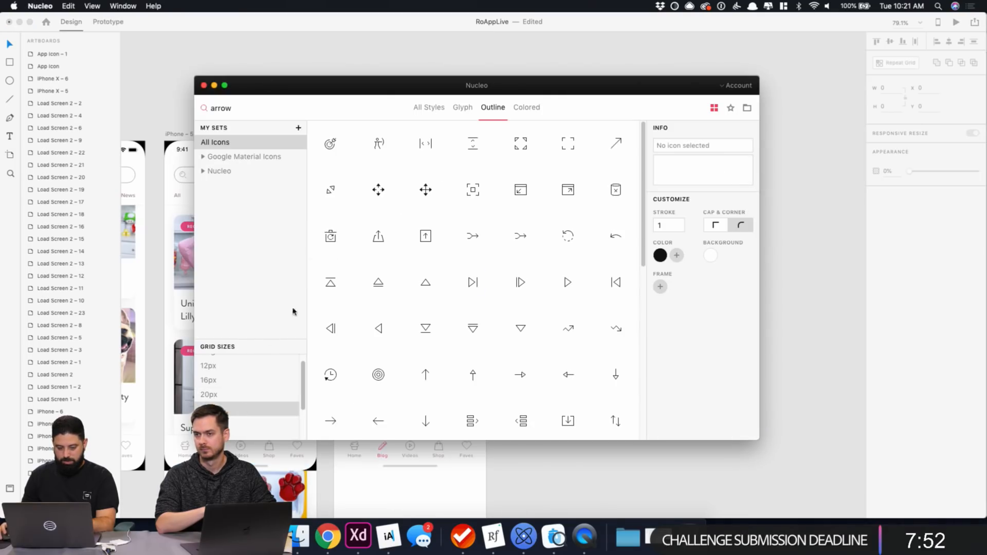
pyautogui.scroll(-15, 438, 315)
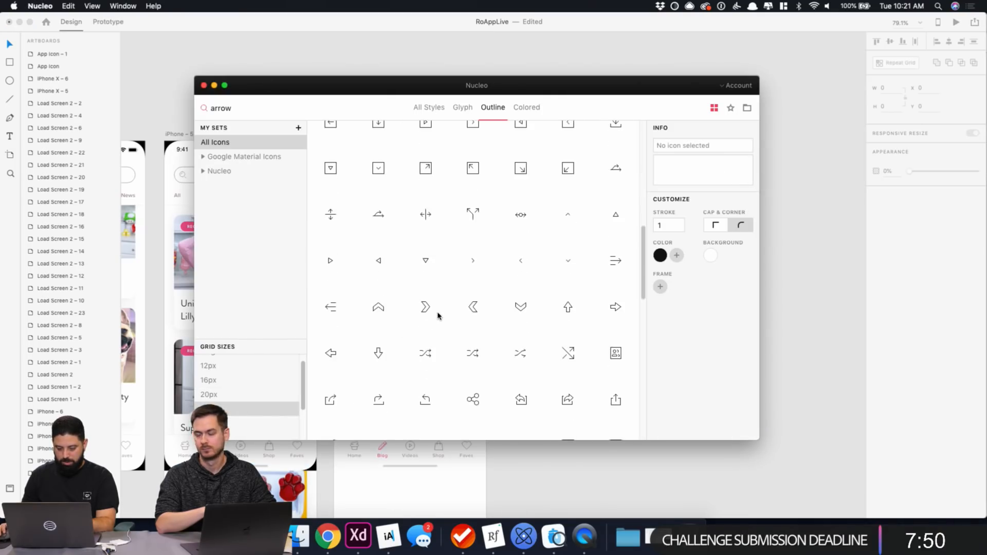
pyautogui.scroll(-10, 438, 315)
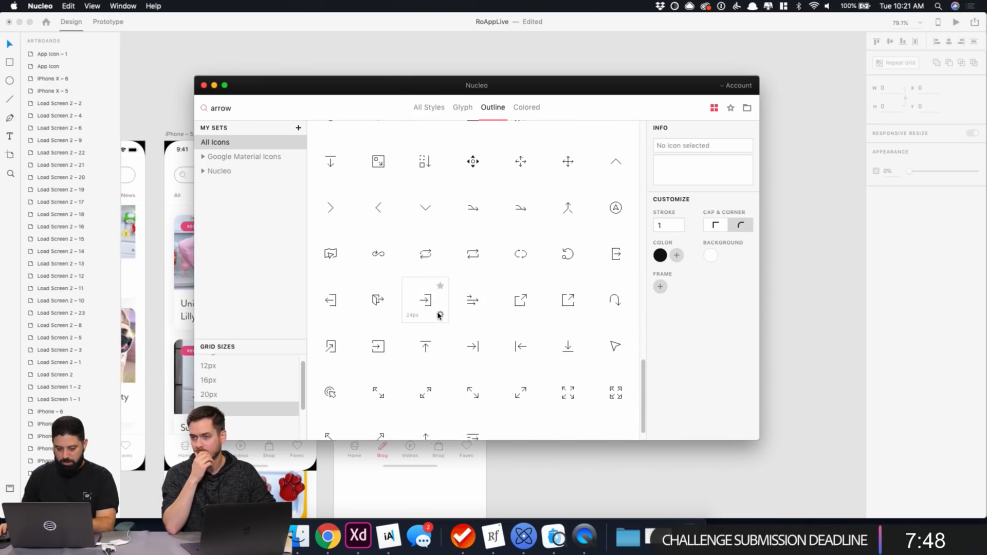
pyautogui.scroll(-5, 438, 315)
pyautogui.click(252, 107)
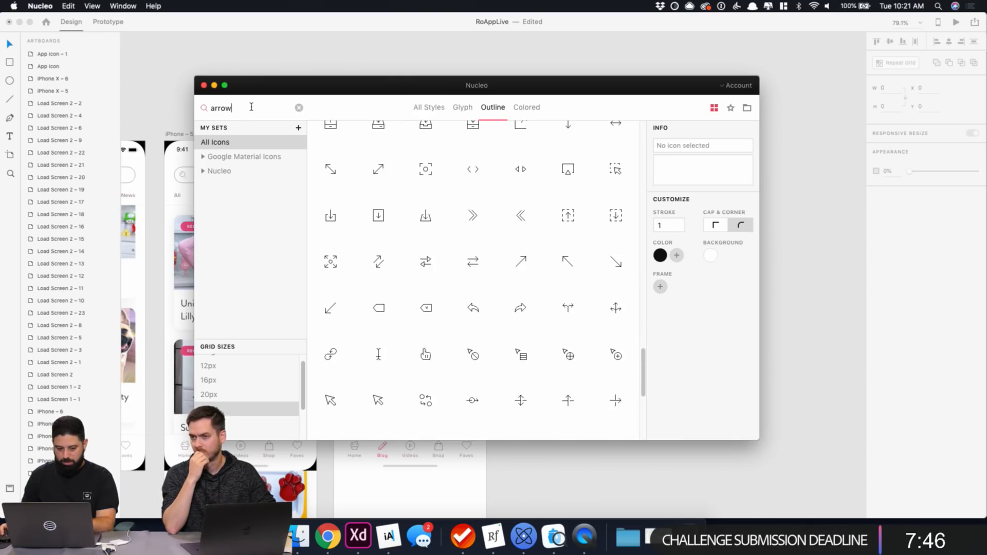
pyautogui.write('left')
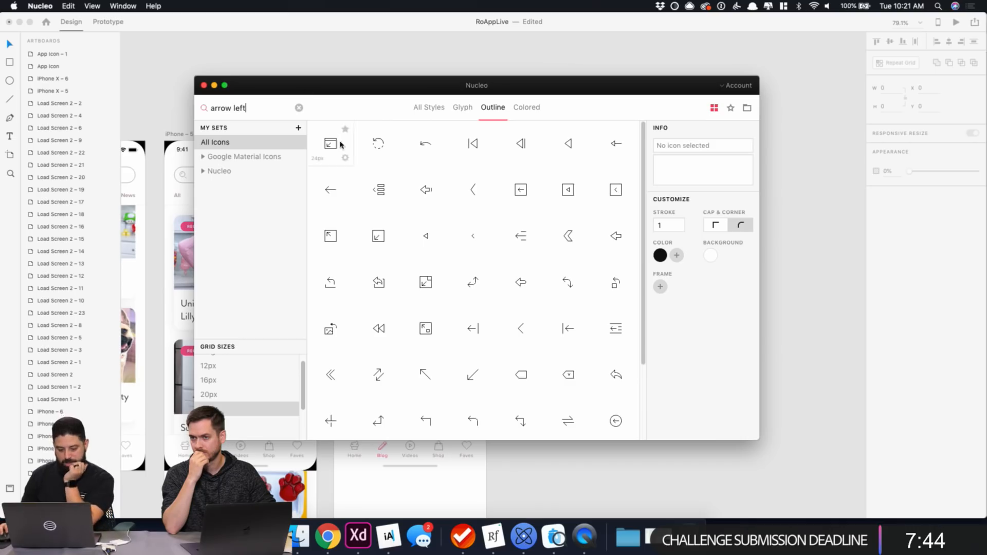
pyautogui.moveTo(331, 189); pyautogui.dragTo(799, 162)
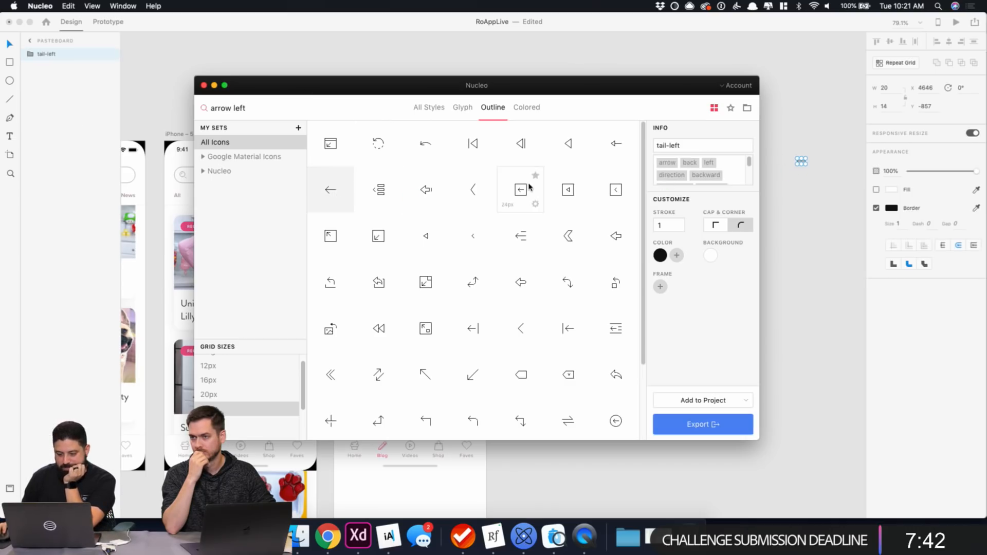
pyautogui.scroll(-1, 493, 183)
pyautogui.scroll(-1, 494, 182)
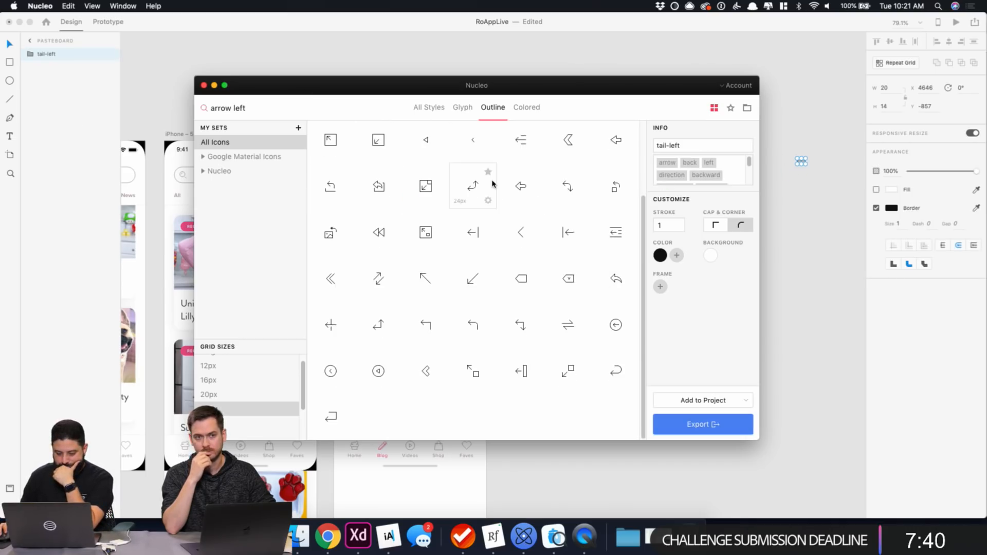
pyautogui.click(832, 90)
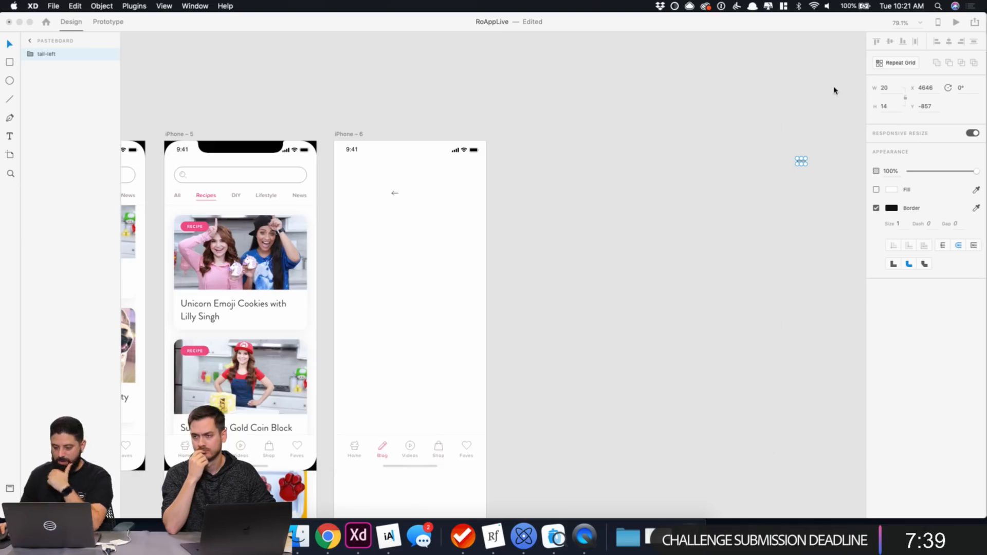
# Delete the small arrow from iPhone – 6 and move the larger tail-left arrow onto that artboard at X 40, Y 64.
pyautogui.click(395, 194)
pyautogui.press('Delete')
pyautogui.moveTo(797, 161); pyautogui.dragTo(353, 180)
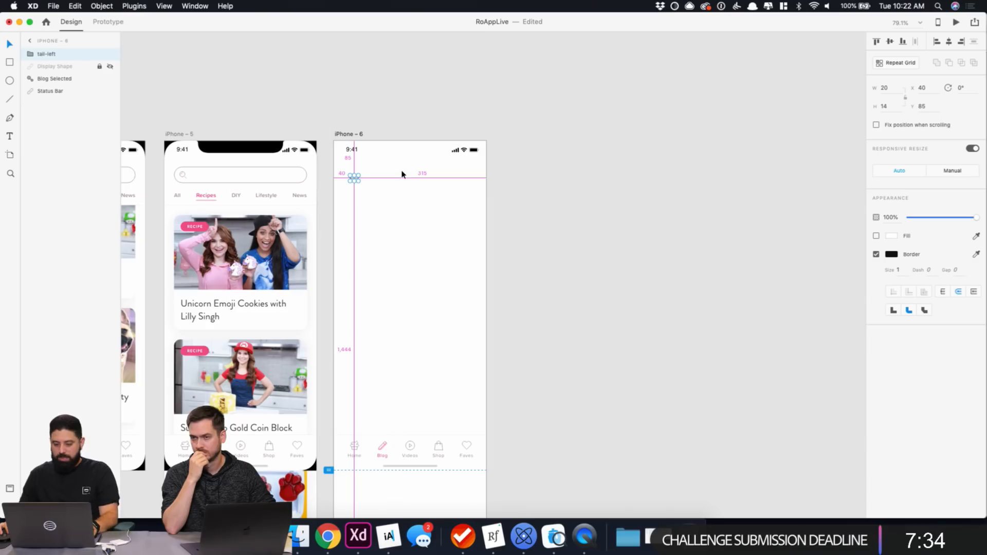
pyautogui.hotkey('shift', 'Up')
pyautogui.hotkey('shift', 'Up')
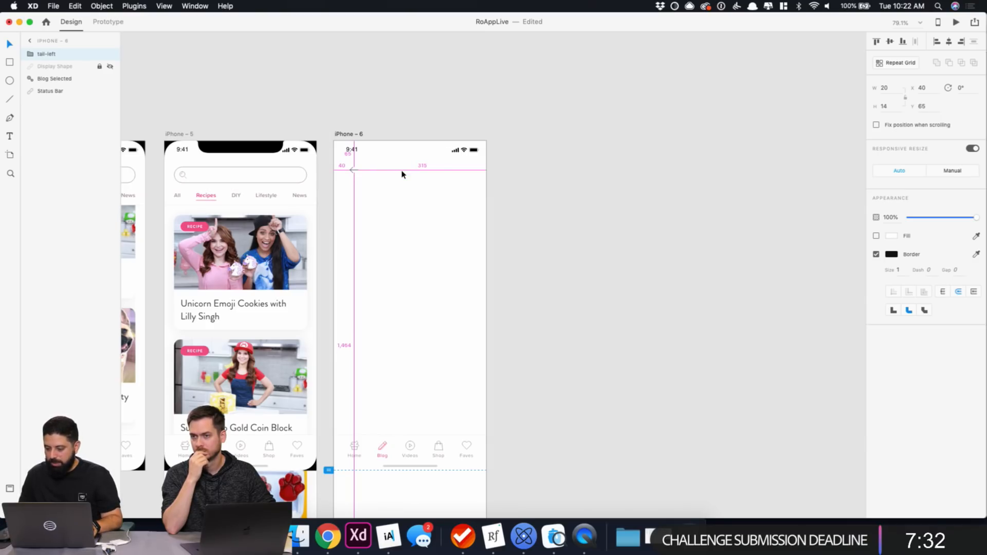
pyautogui.press('Up')
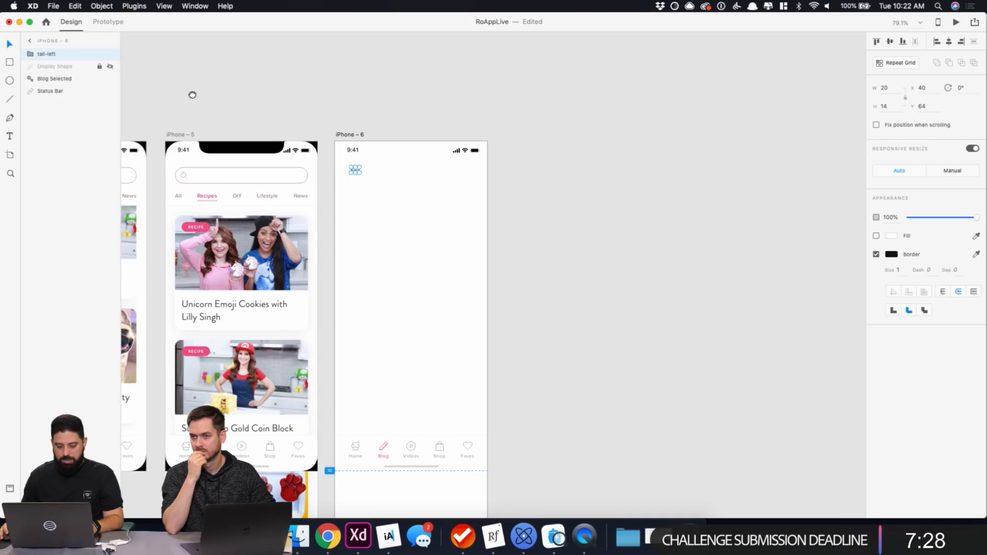
# Hide the locked Display Shape on the iPhone – 5 artboard and select its header group.
pyautogui.moveTo(192, 94); pyautogui.dragTo(406, 76)
pyautogui.click(403, 162)
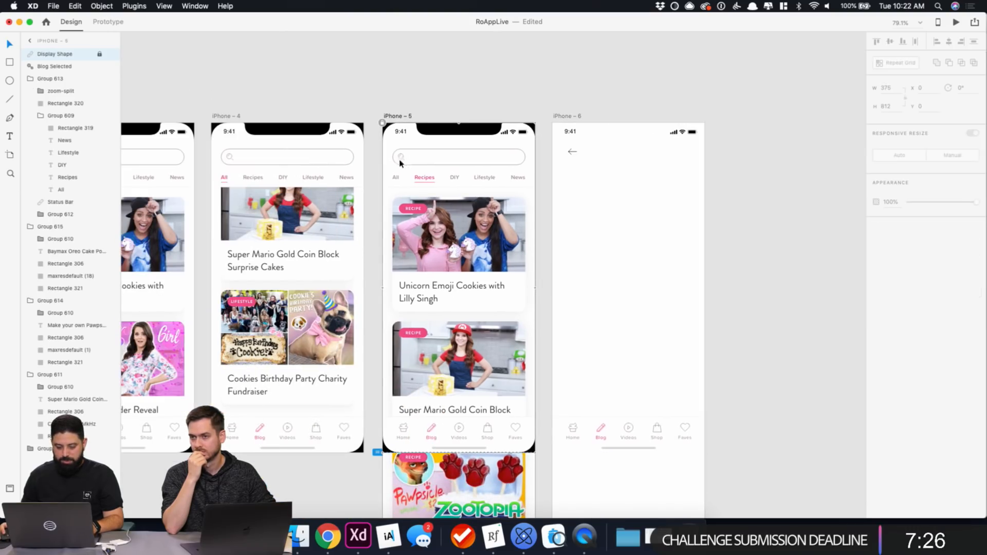
pyautogui.click(404, 125)
pyautogui.click(401, 158)
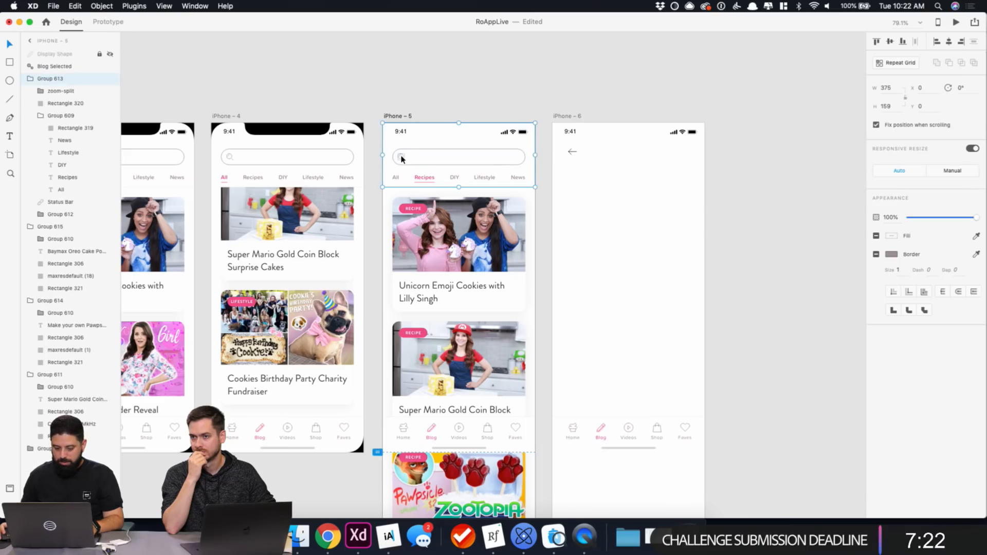
# Select the search icon inside the iPhone – 5 header group and check its size and position.
pyautogui.doubleClick(403, 158)
pyautogui.press('super+c')
pyautogui.click(572, 154)
pyautogui.press('super+v')
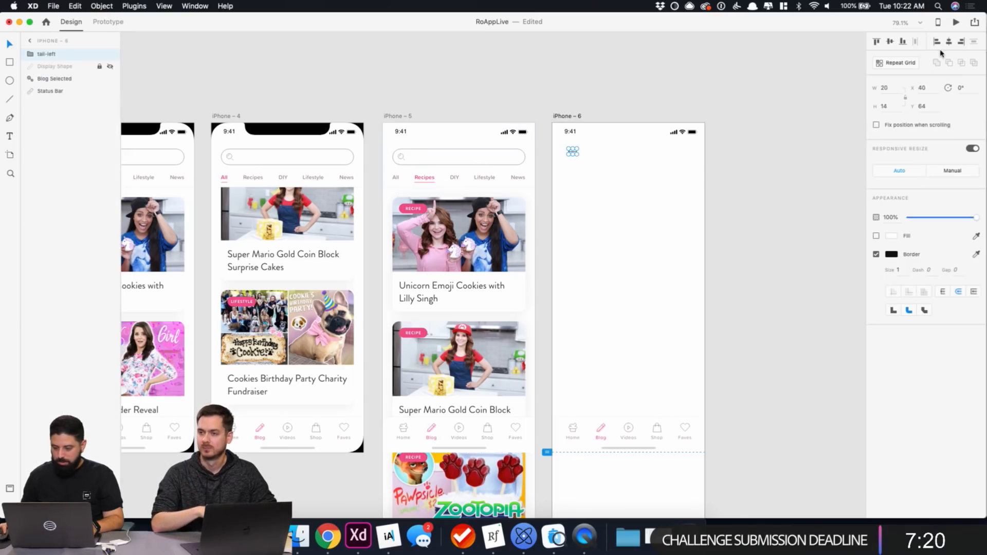
pyautogui.press('super+z')
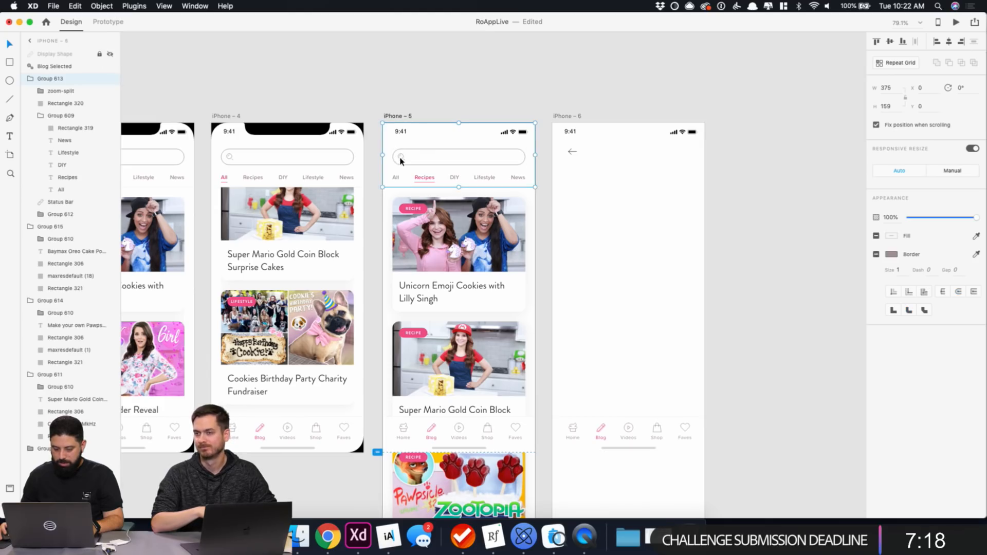
pyautogui.scroll(3, 572, 166)
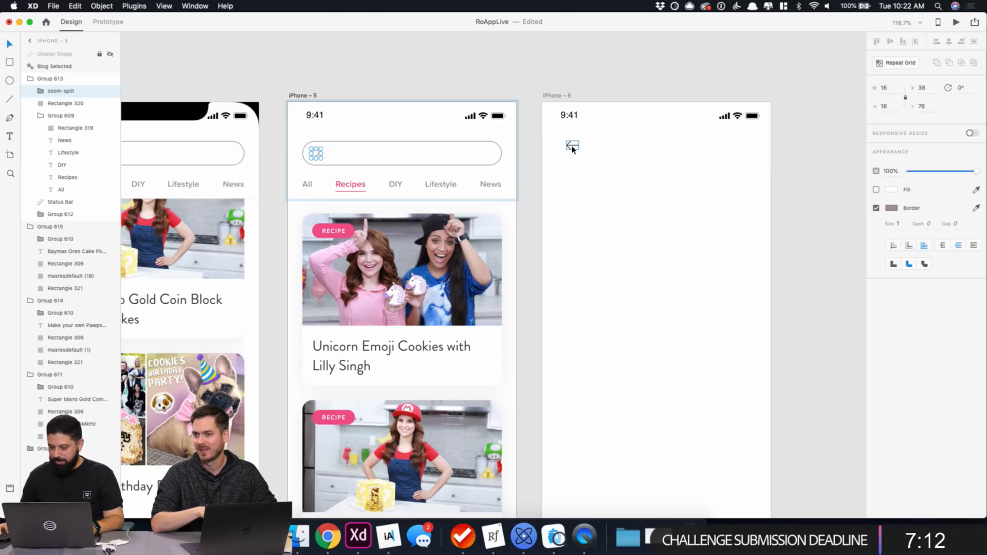
# Move the back arrow on iPhone – 6 down to Y 77, level with the search field on iPhone – 5.
pyautogui.click(572, 148)
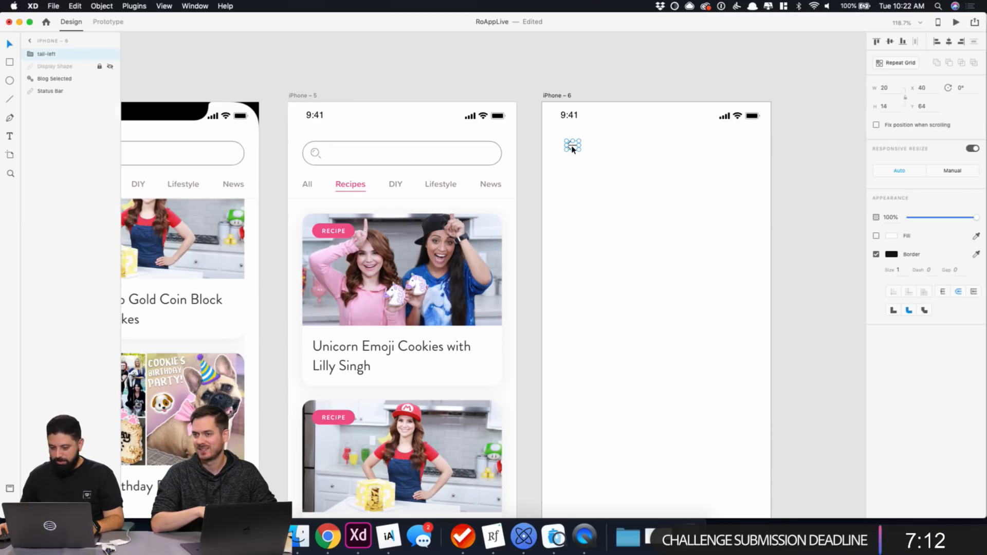
pyautogui.click(922, 107)
pyautogui.write('74')
pyautogui.press('Return')
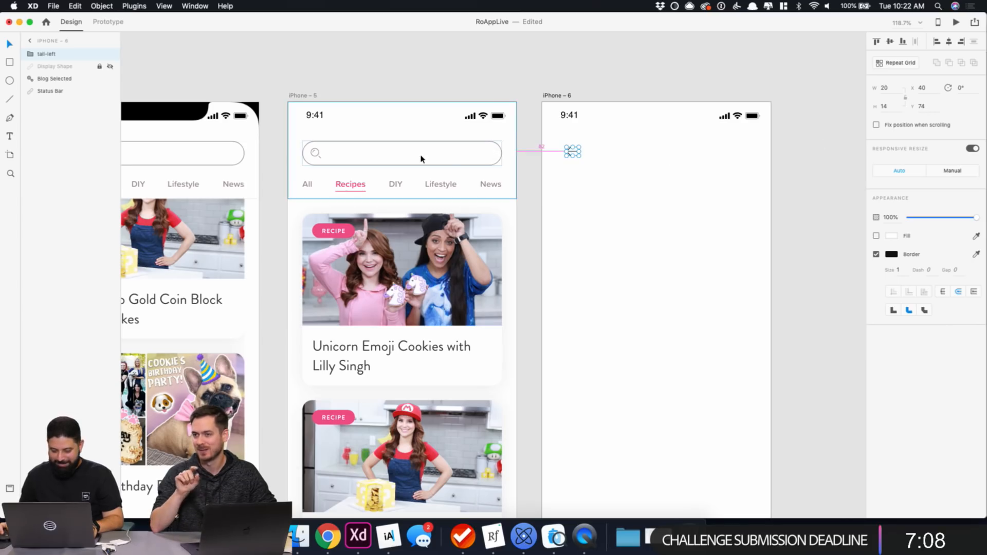
pyautogui.press('Down')
pyautogui.press('Down')
pyautogui.press('Down')
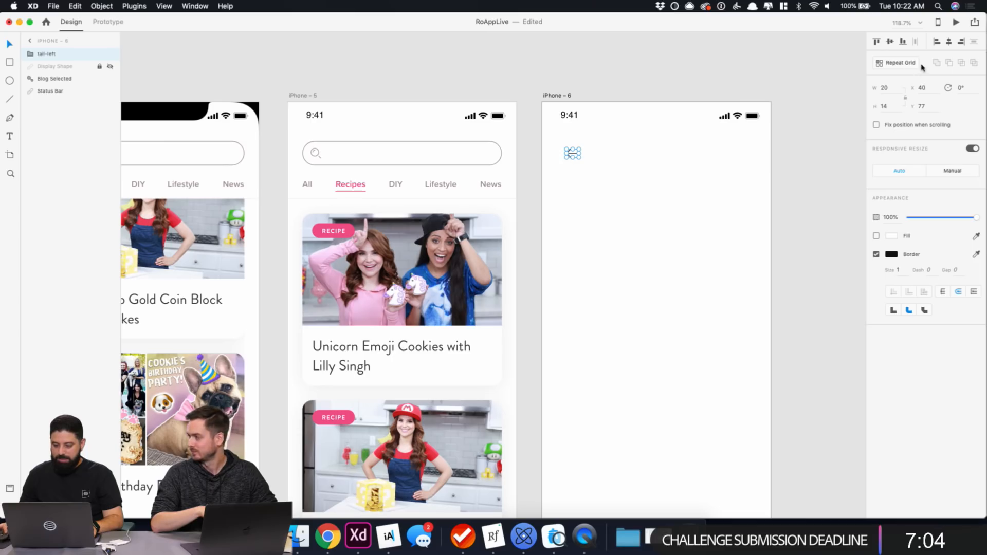
# Set the back arrow's X position on iPhone – 6 to 24 and clear the selection.
pyautogui.click(896, 88)
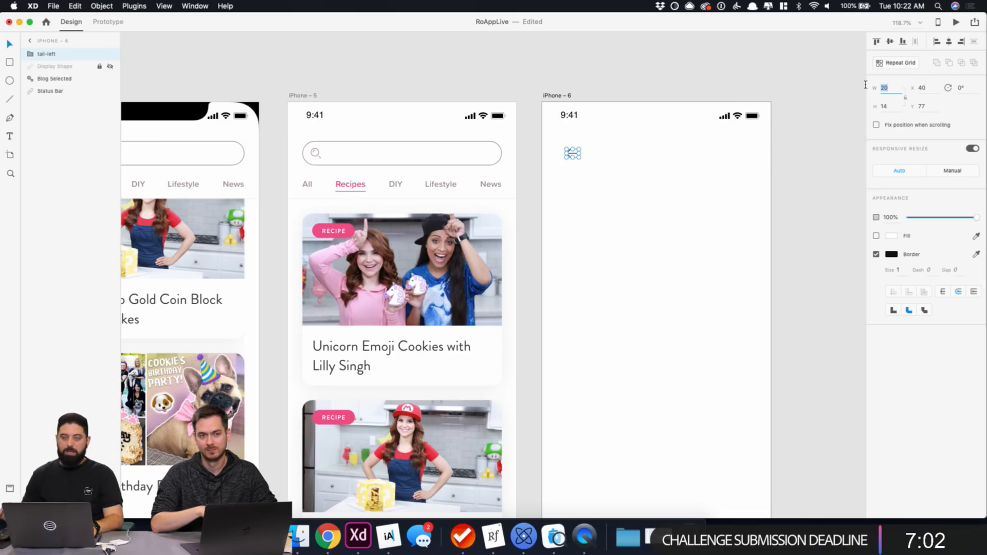
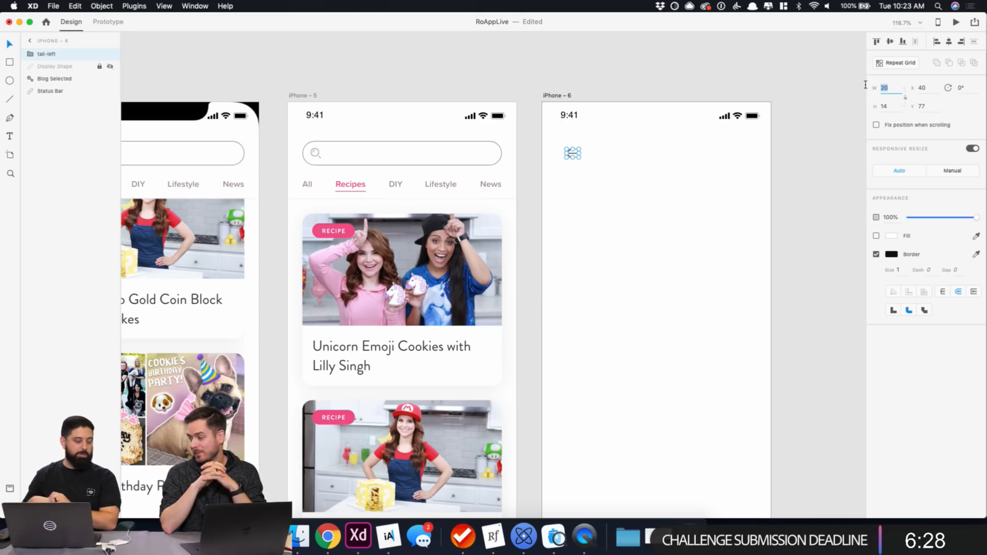
pyautogui.click(923, 87)
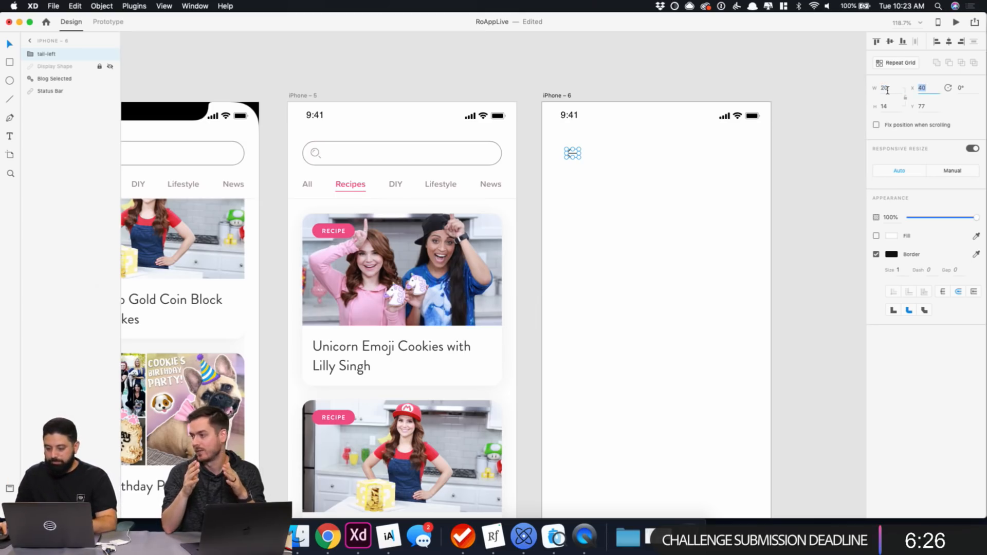
pyautogui.write('24')
pyautogui.press('Return')
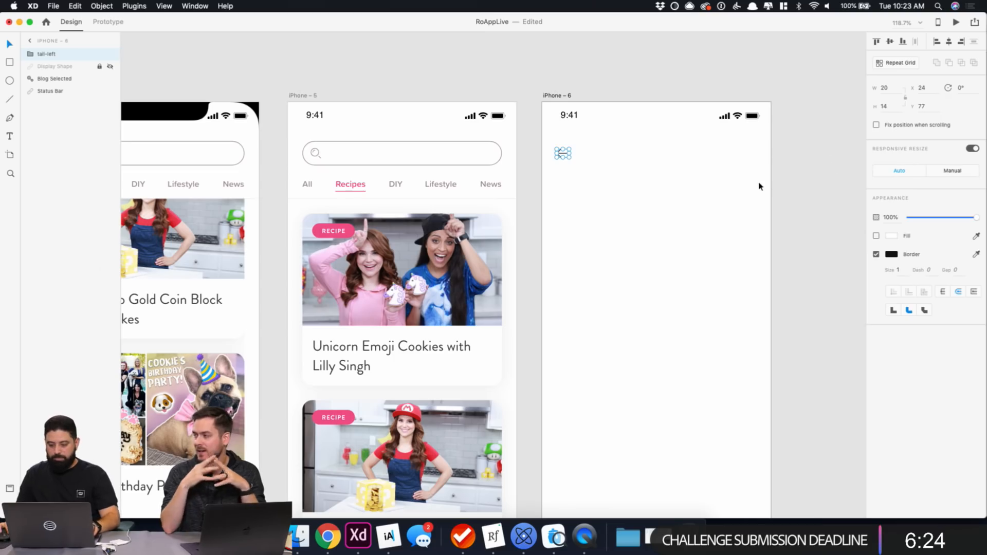
pyautogui.click(759, 185)
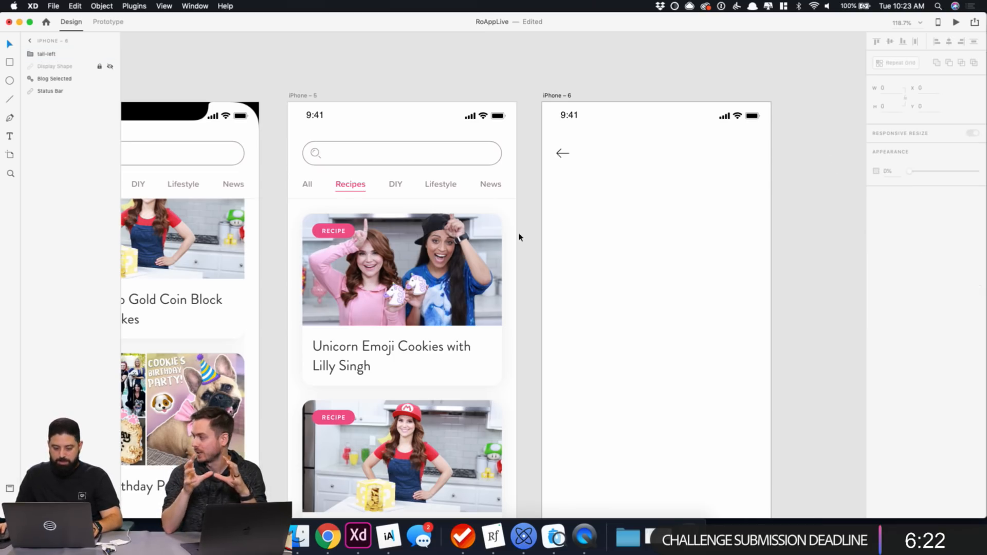
pyautogui.scroll(-15, 454, 410)
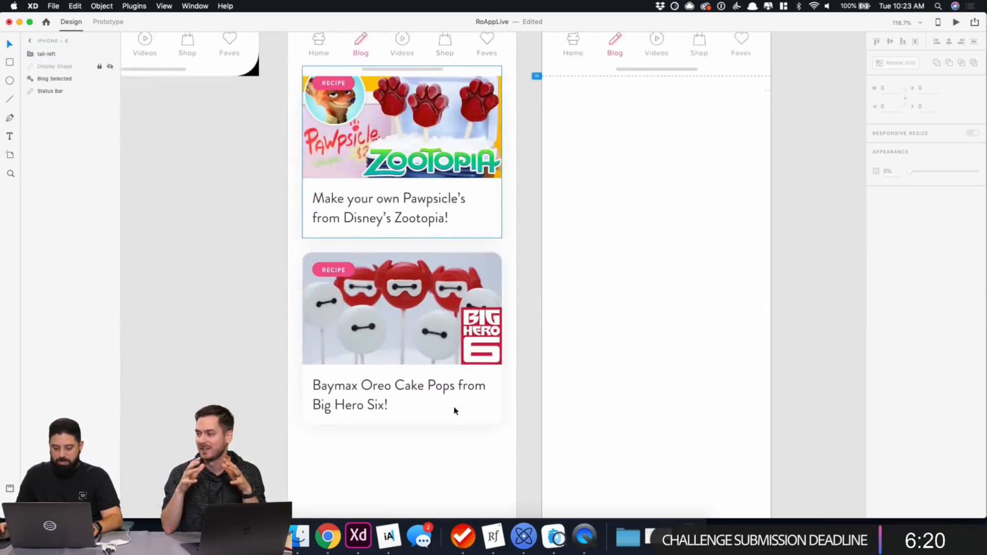
# Copy the heart icon of the Faves tab on the iPhone – 2 artboard into the iPhone – 6 artboard.
pyautogui.scroll(5, 455, 410)
pyautogui.scroll(20, 767, 460)
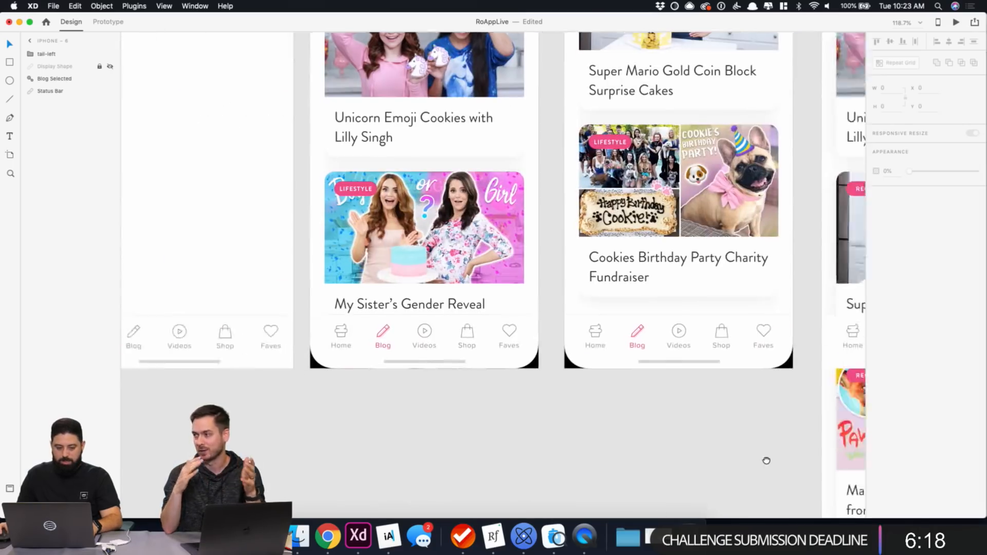
pyautogui.click(543, 342)
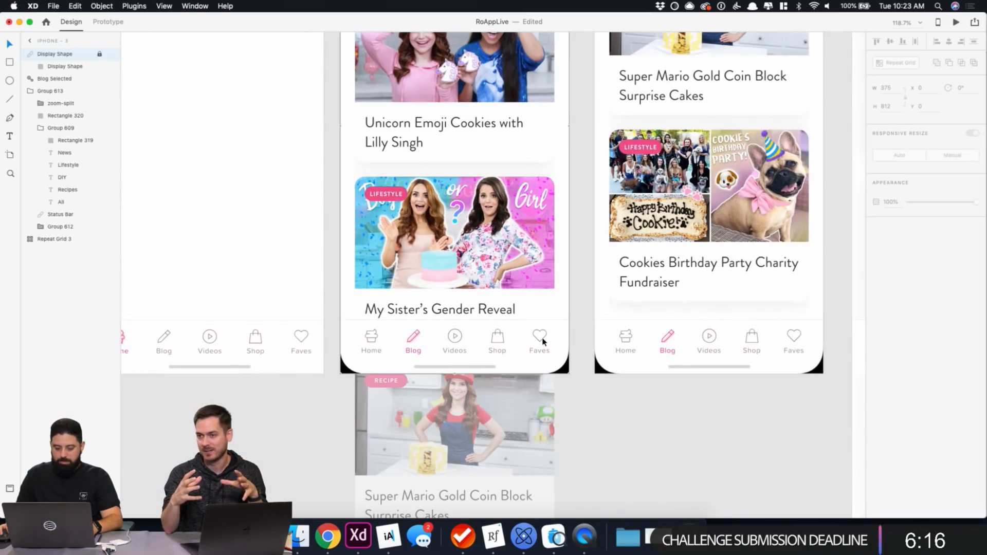
pyautogui.click(634, 338)
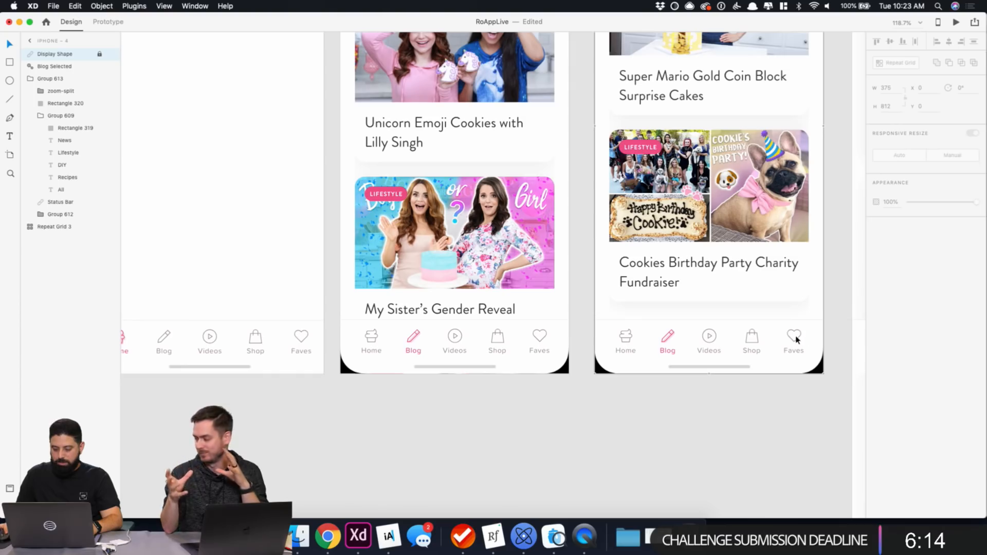
pyautogui.click(302, 341)
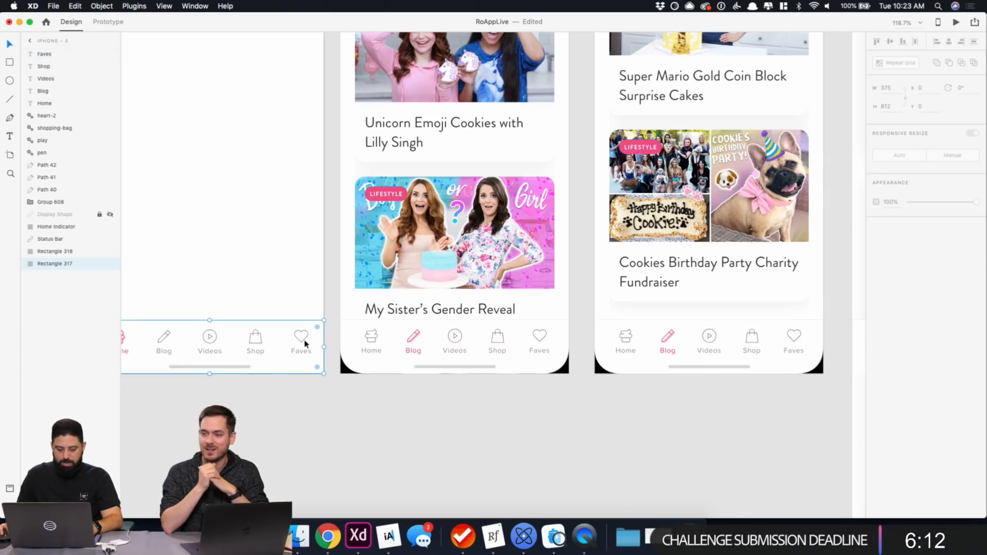
pyautogui.click(302, 340)
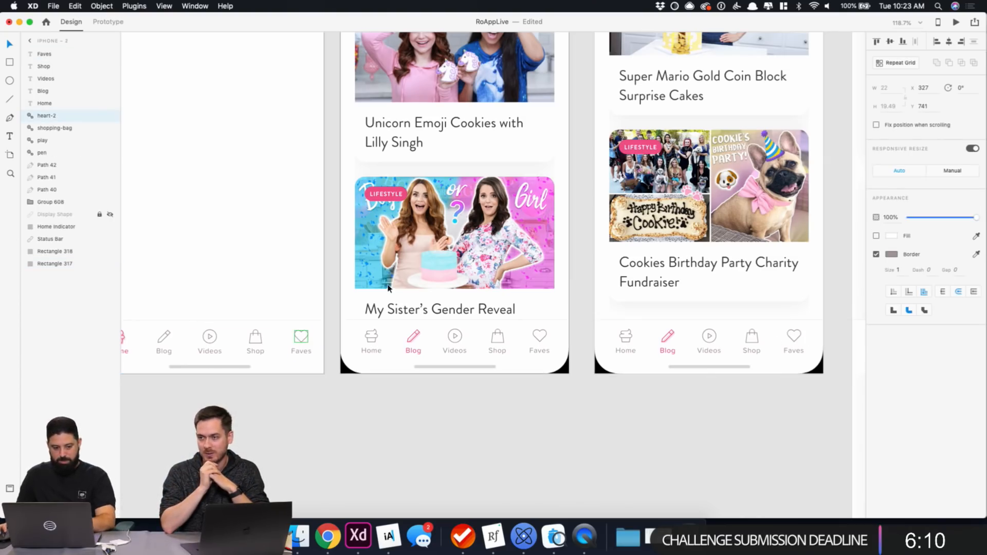
pyautogui.scroll(-5, 677, 392)
pyautogui.moveTo(772, 121); pyautogui.dragTo(230, 139)
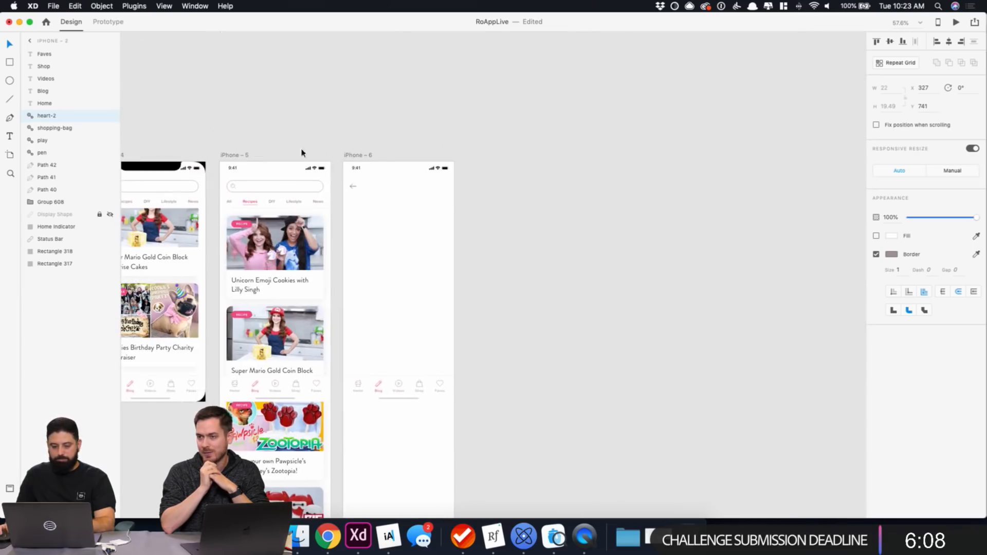
pyautogui.click(353, 156)
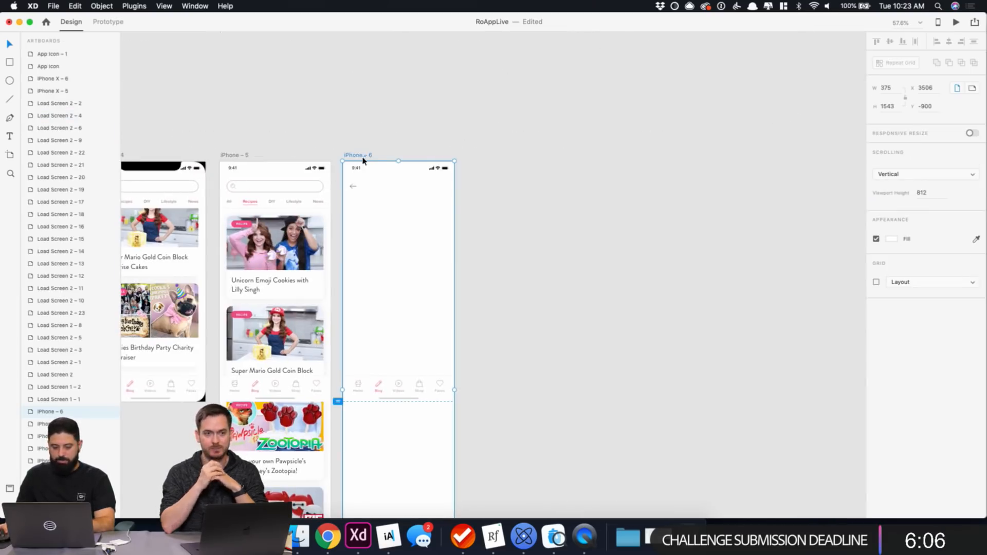
pyautogui.press('super+z')
# Move the pasted heart icon straight up on iPhone – 6 to Y 74, level with the back arrow.
pyautogui.hotkey('shift', 'Up')
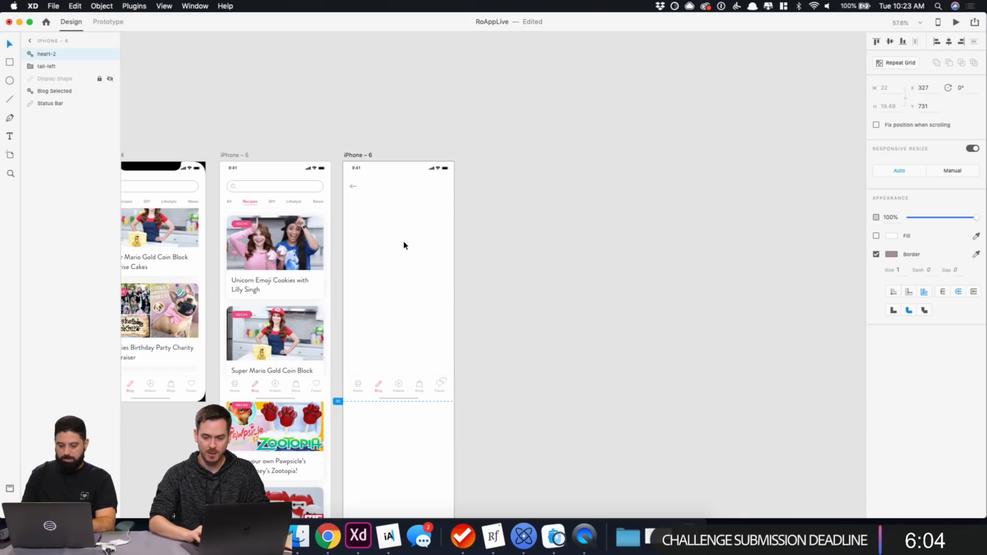
pyautogui.hotkey('shift', 'Up')
pyautogui.hotkey('shift', 'Up')
pyautogui.hotkey('shift', 'Up')
pyautogui.hotkey('shift', 'Up')
pyautogui.hotkey('shift', 'Up')
pyautogui.hotkey('shift', 'Up')
pyautogui.hotkey('shift', 'Up')
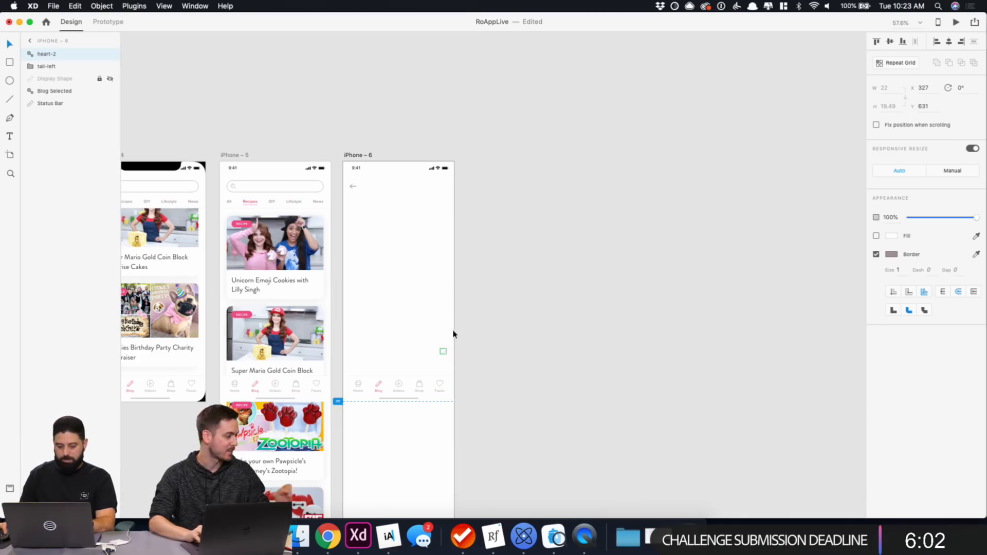
pyautogui.moveTo(444, 355); pyautogui.dragTo(442, 193)
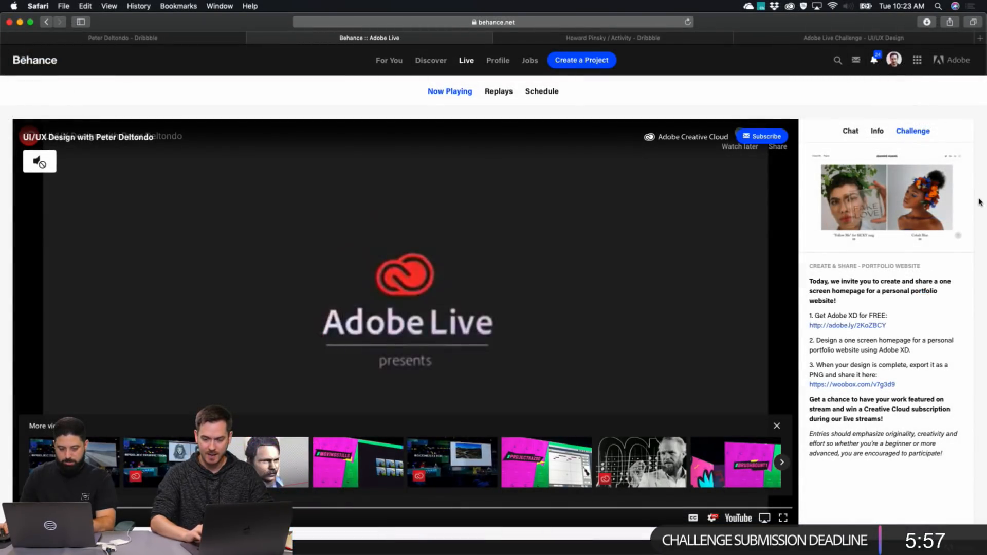
# Switch to Safari and examine the portfolio website challenge details on the Behance live page.
pyautogui.rightClick(980, 202)
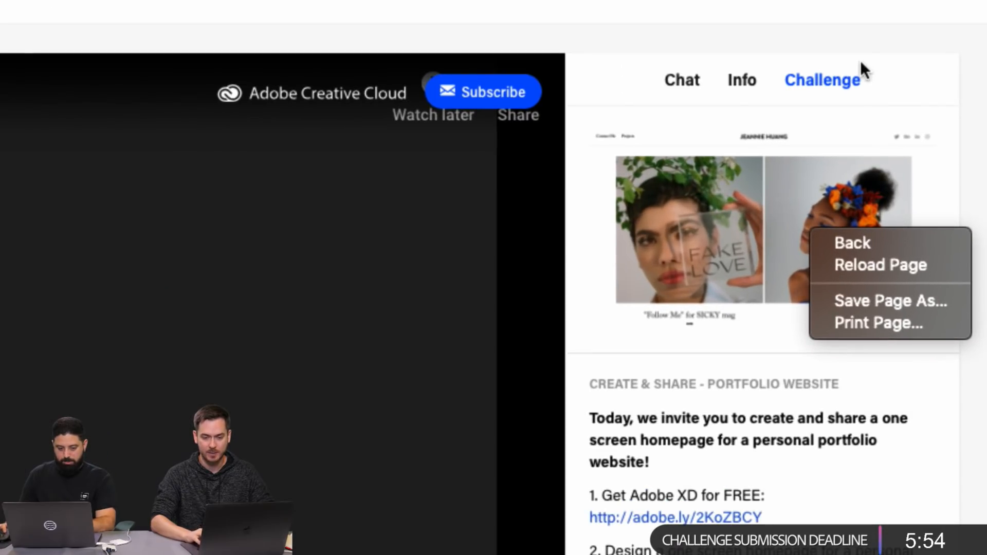
pyautogui.click(950, 419)
pyautogui.scroll(-10, 949, 430)
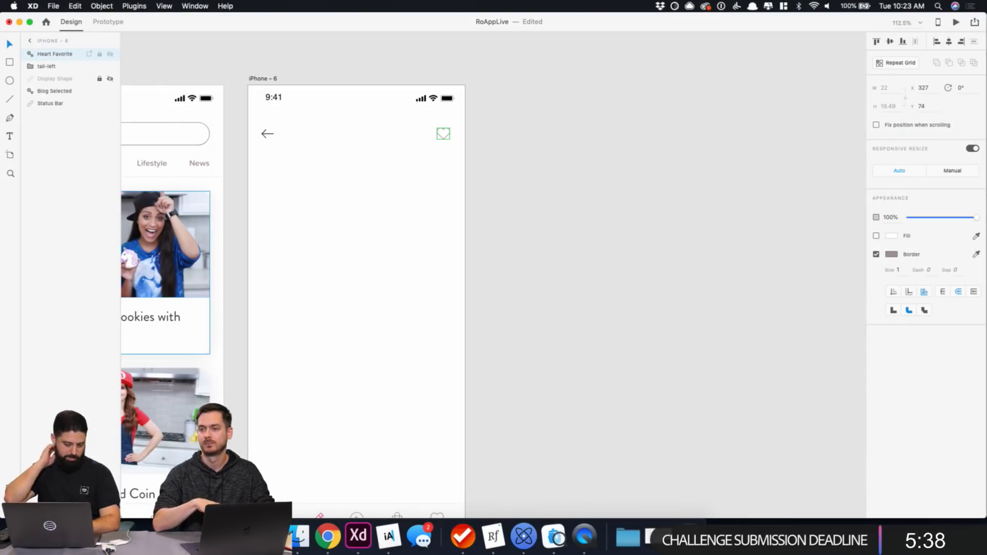
# Undo the heart symbol's rename on iPhone – 6 and ungroup the symbol into a plain path.
pyautogui.press('super+z')
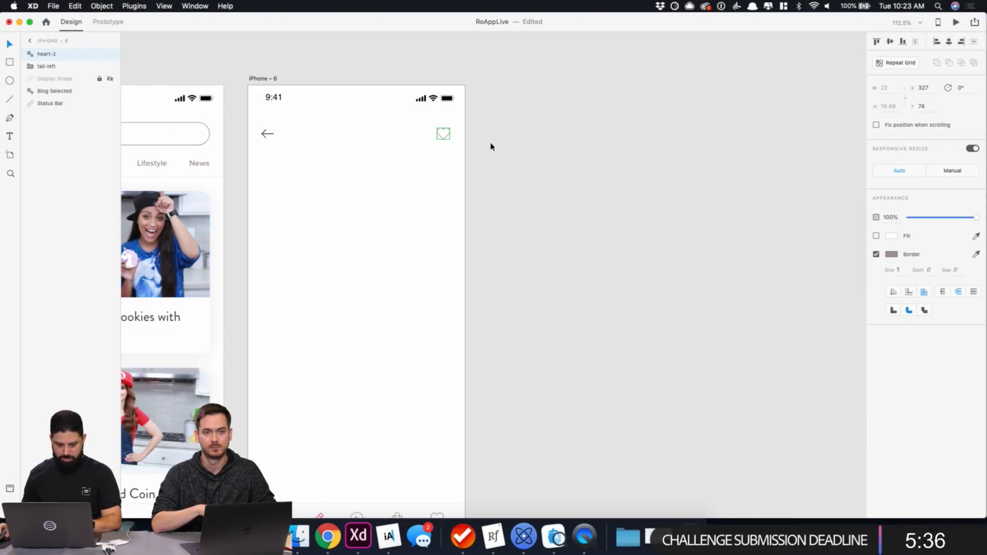
pyautogui.rightClick(450, 135)
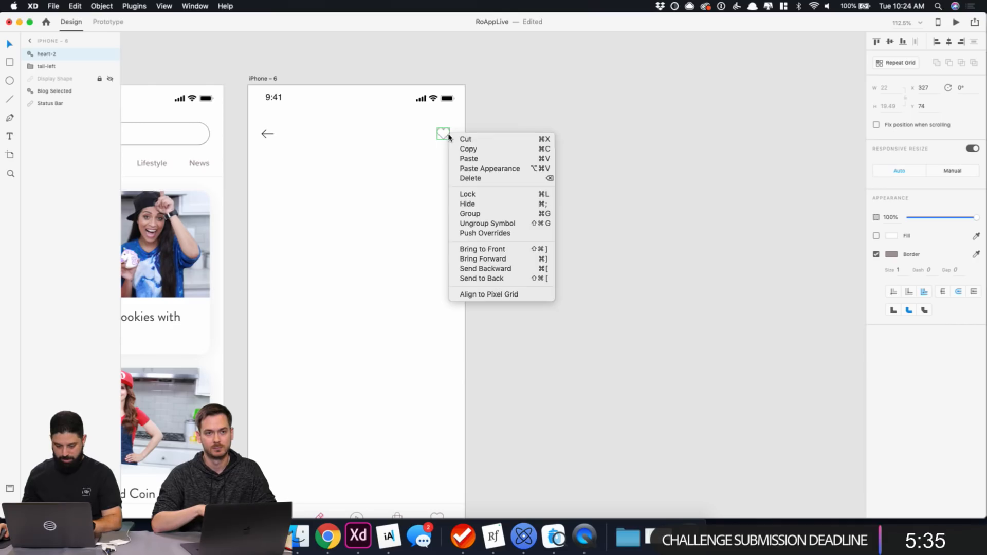
pyautogui.click(496, 225)
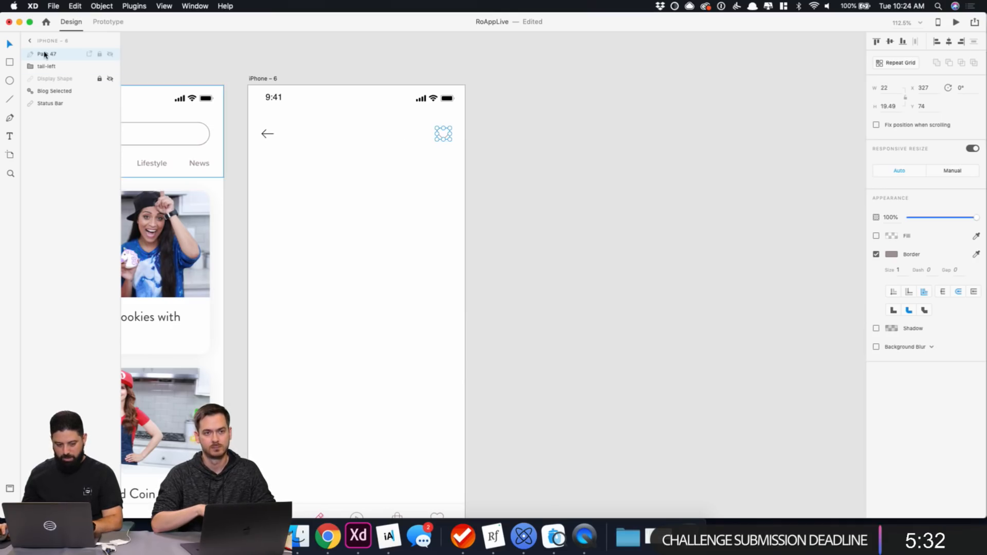
# Group the heart path on iPhone – 6 and name the group Line Heart.
pyautogui.click(515, 132)
pyautogui.click(444, 135)
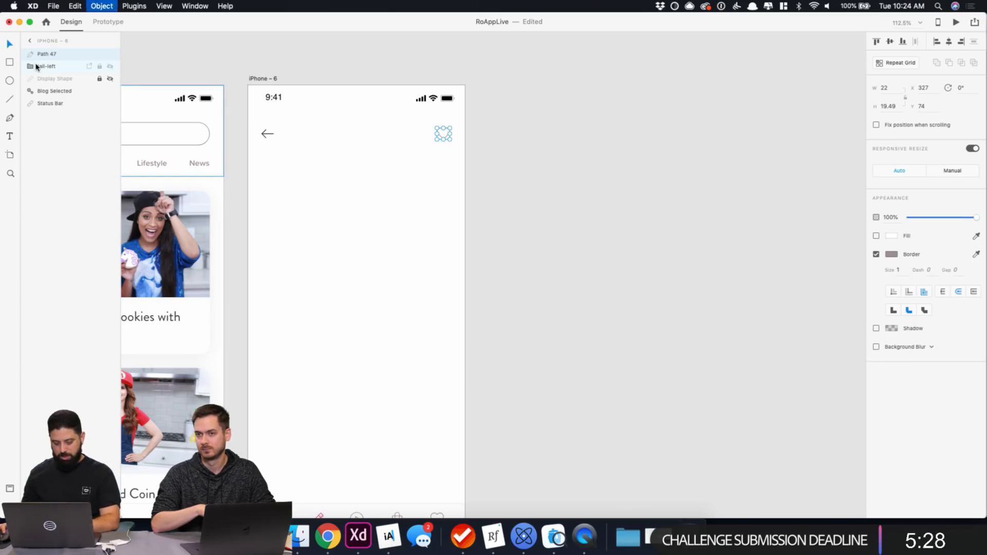
pyautogui.press('super+g')
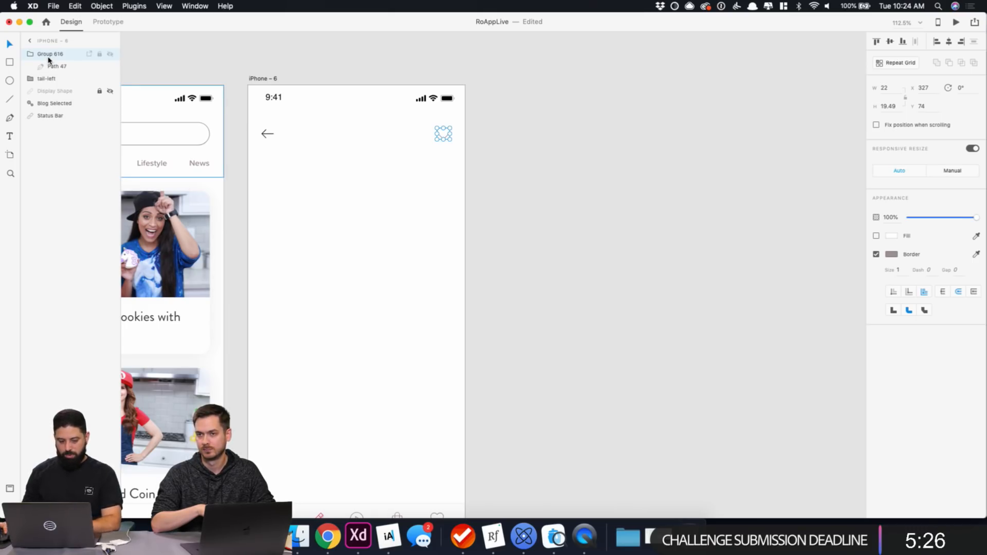
pyautogui.doubleClick(49, 54)
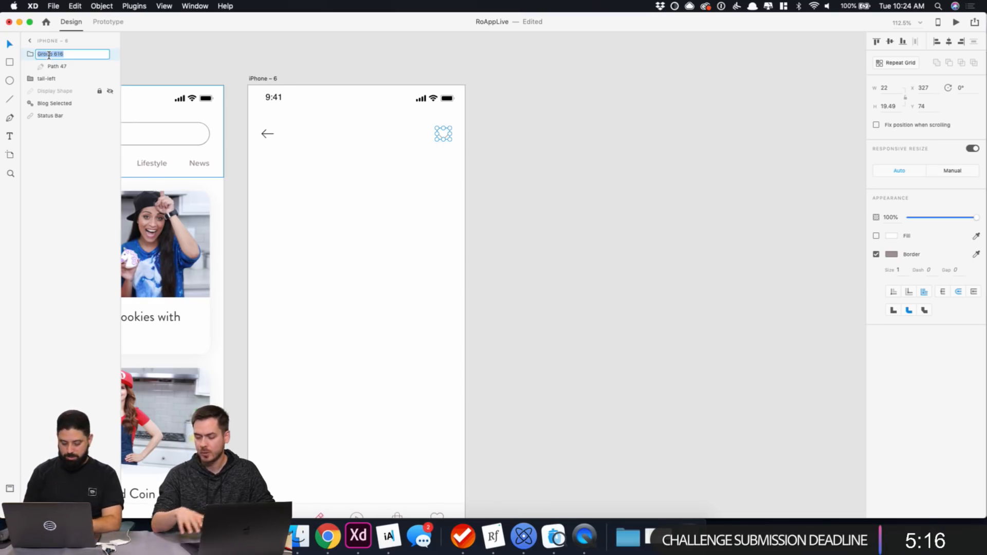
pyautogui.write('Line Heart')
pyautogui.press('Return')
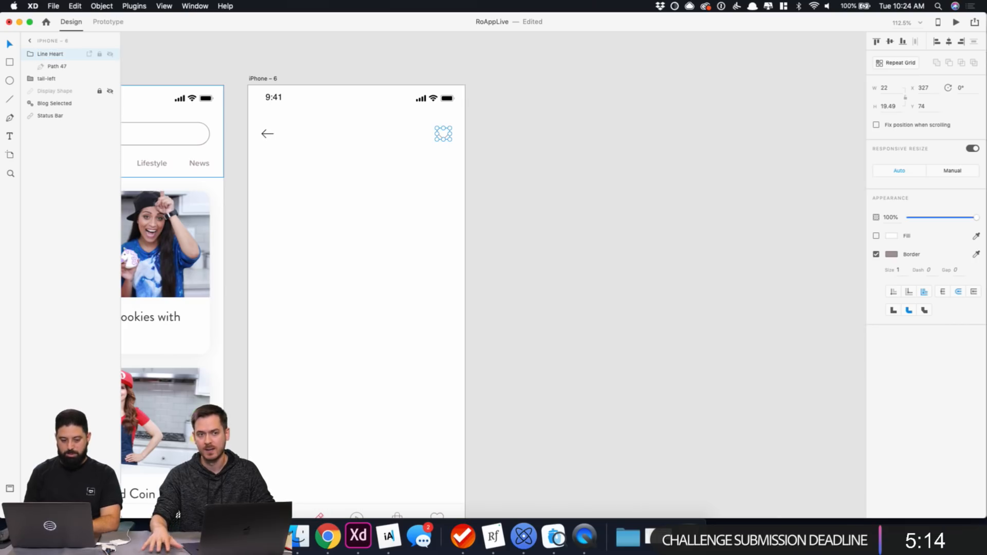
pyautogui.click(535, 165)
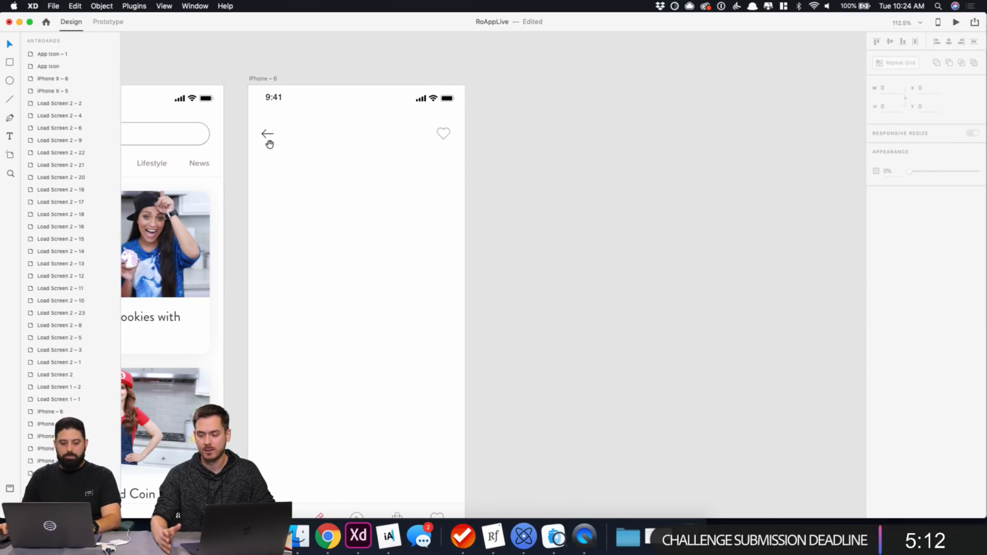
# Check the heart's margins on iPhone – 6 against the back arrow's and move the heart right to X 329.
pyautogui.moveTo(267, 139); pyautogui.dragTo(388, 157)
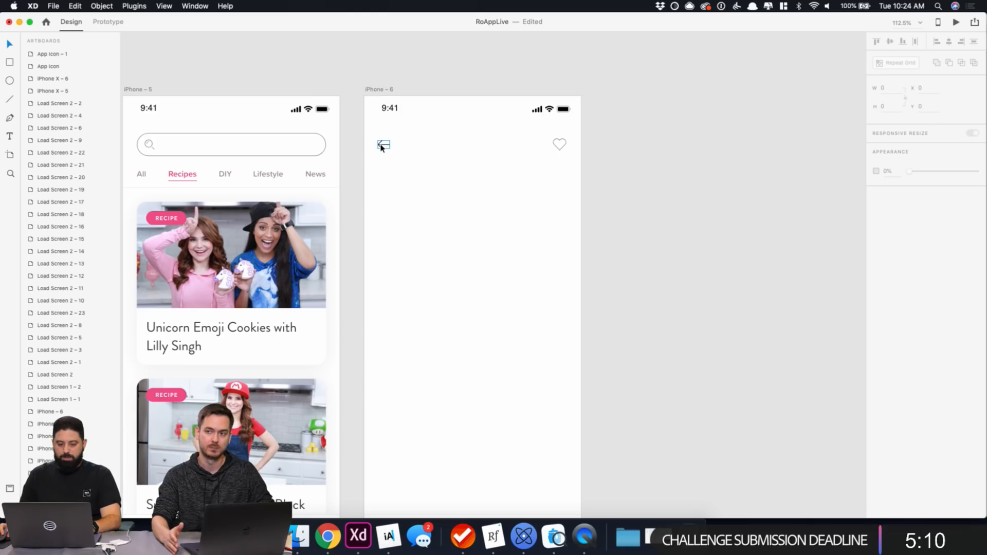
pyautogui.click(561, 146)
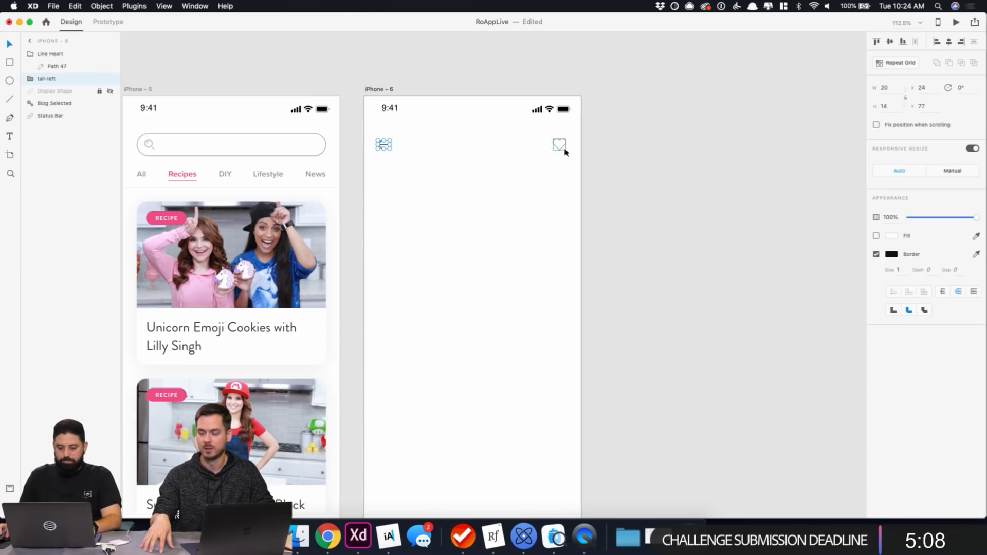
pyautogui.press('alt')
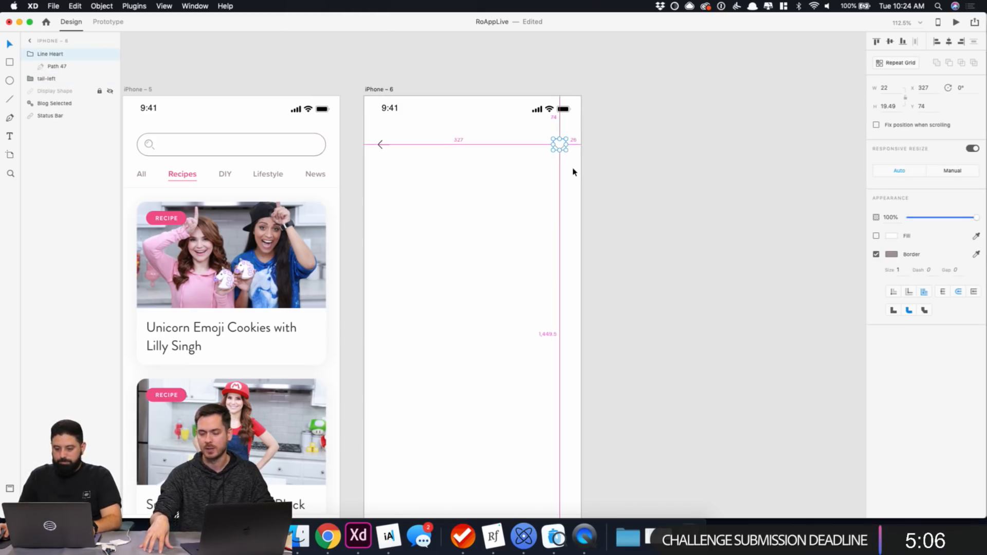
pyautogui.press('Right')
pyautogui.press('Right')
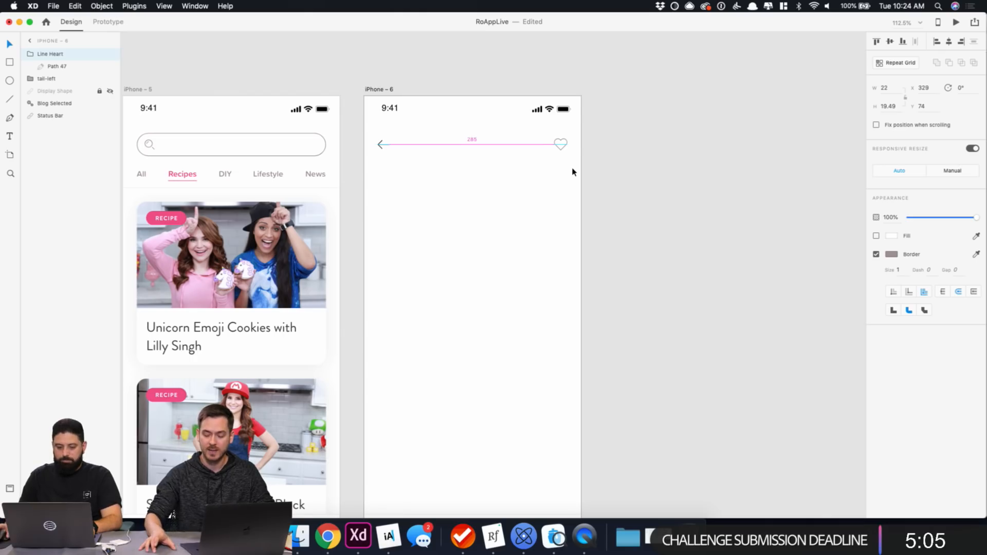
pyautogui.click(623, 203)
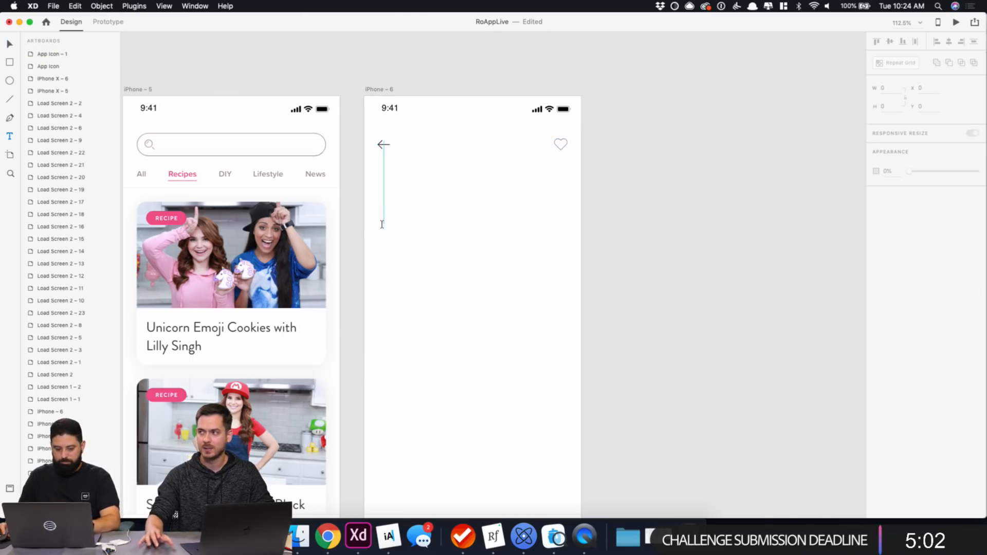
# Copy the Unicorn Emoji Cookies title from the first recipe card on iPhone – 5 into the iPhone – 6 artboard.
pyautogui.press('v')
pyautogui.click(261, 331)
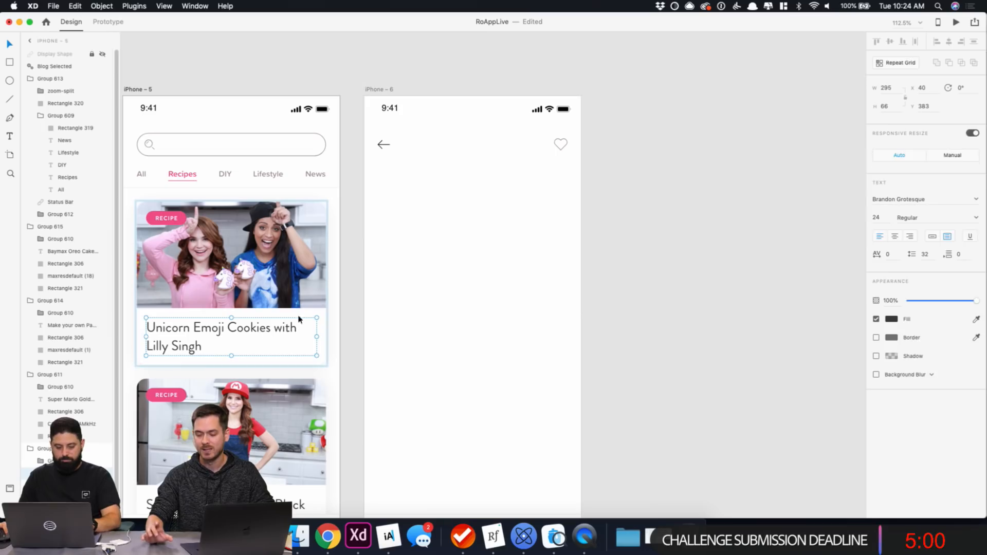
pyautogui.click(418, 190)
pyautogui.click(383, 91)
pyautogui.write('Unicorn Emoji Cookies with Lilly Singh')
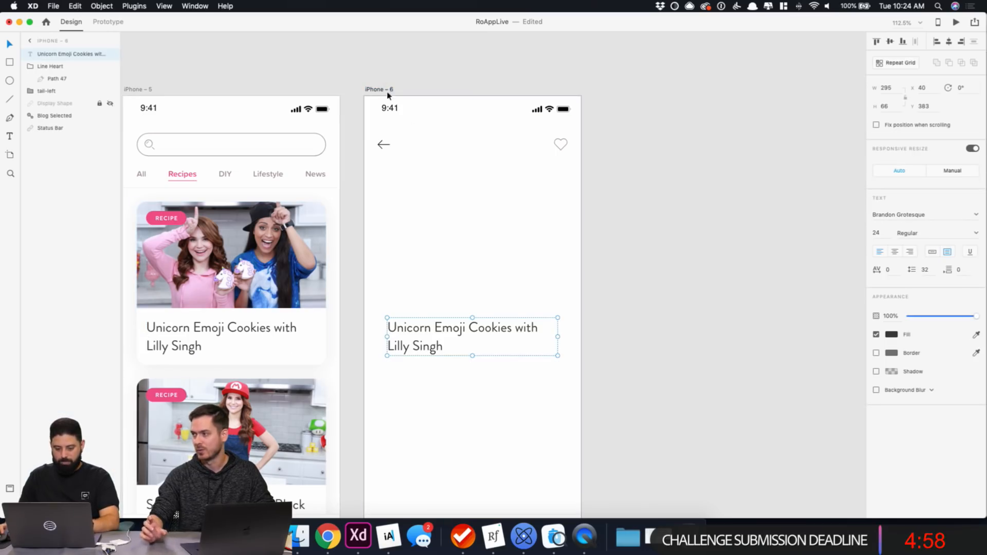
# Align the pasted title with the back arrow at X 24 and move it up below the arrow to Y 130.
pyautogui.press('alt')
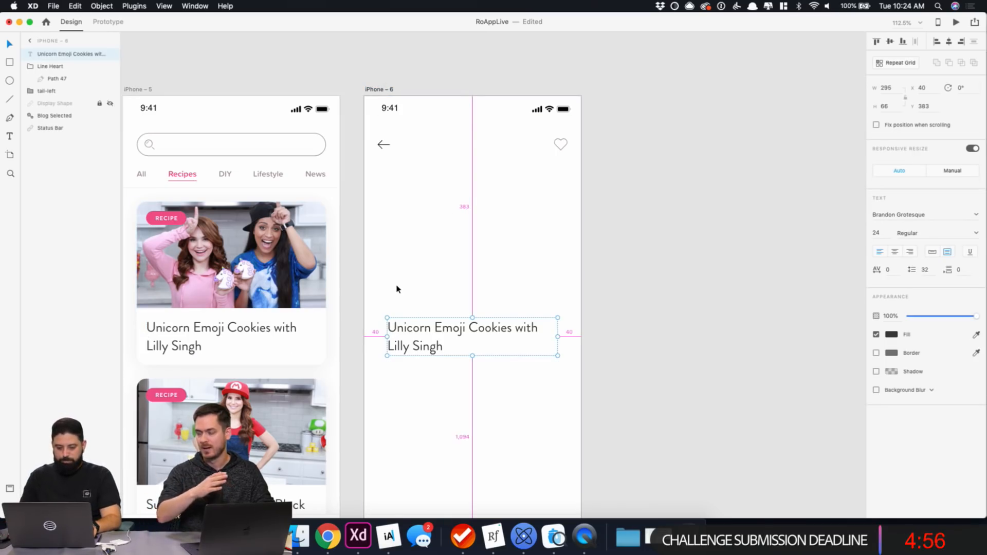
pyautogui.hotkey('shift', 'Left')
pyautogui.press('Left')
pyautogui.press('Left')
pyautogui.press('Left')
pyautogui.press('Left')
pyautogui.press('Left')
pyautogui.press('Left')
pyautogui.press('Left')
pyautogui.press('Left')
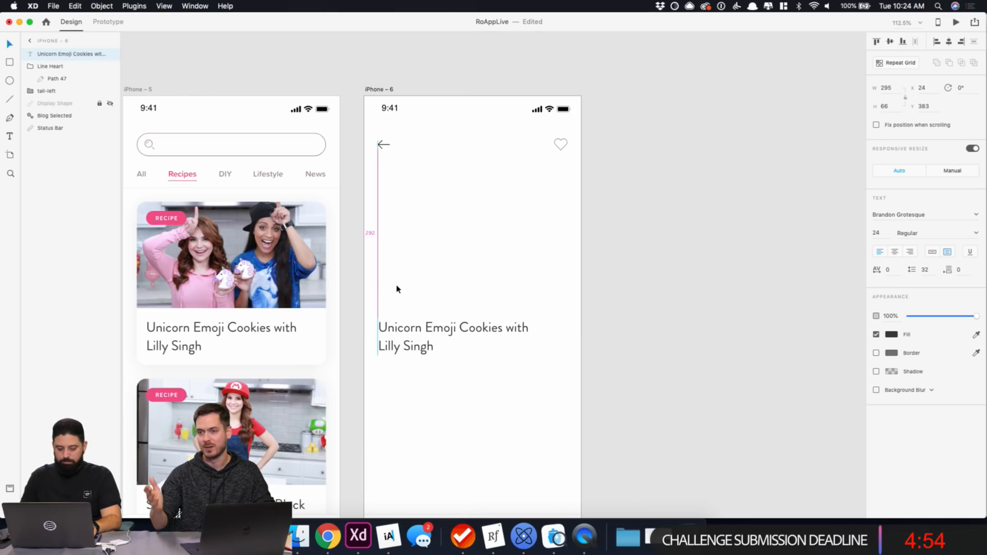
pyautogui.moveTo(424, 333); pyautogui.dragTo(426, 186)
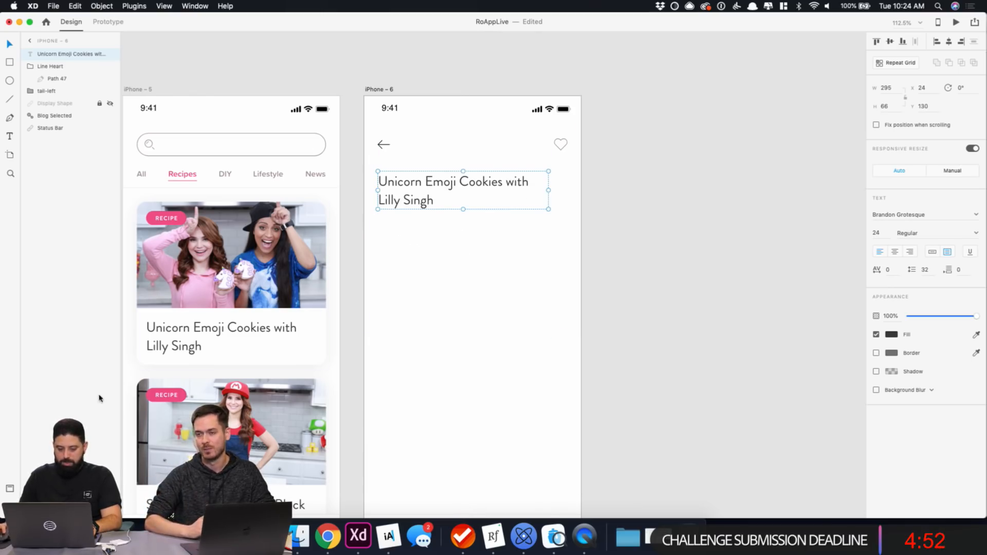
# Apply the H2 — 34pt character style to the title on iPhone – 6 and enlarge its text box to 327 by 93.
pyautogui.click(11, 489)
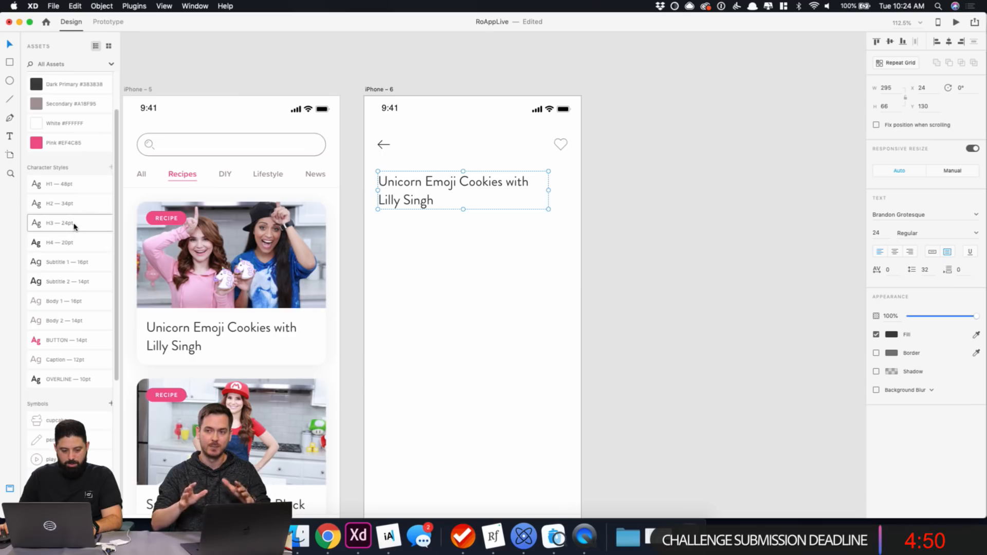
pyautogui.click(75, 205)
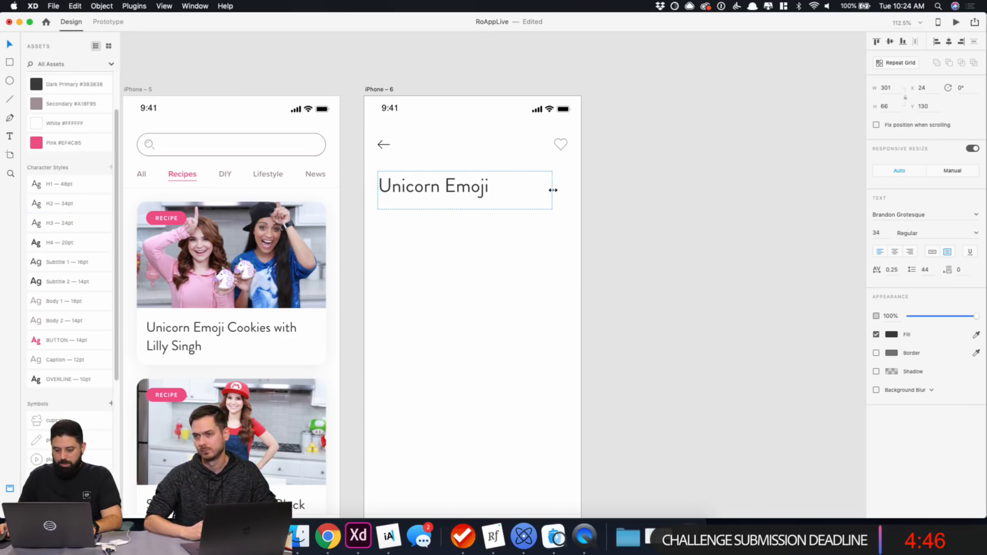
pyautogui.moveTo(549, 190); pyautogui.dragTo(567, 190)
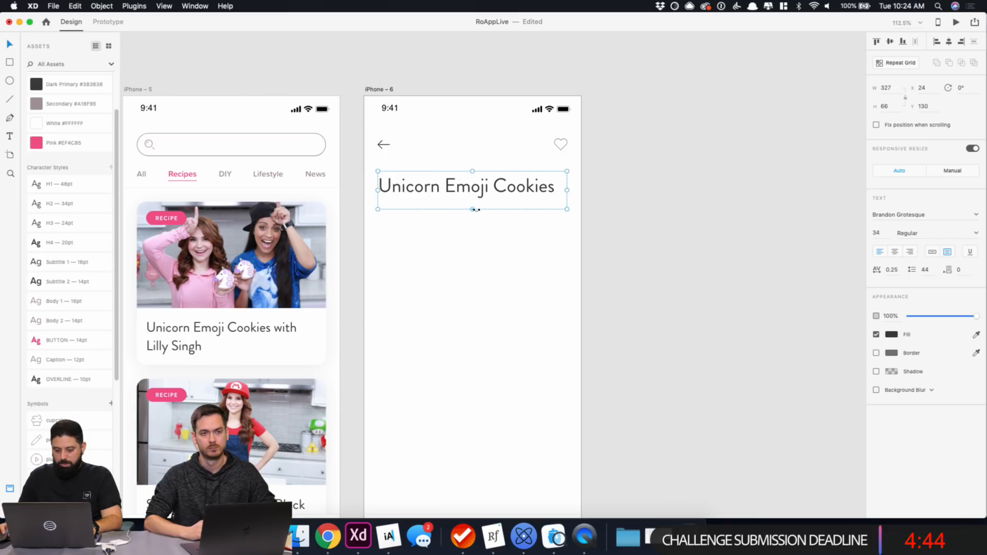
pyautogui.moveTo(472, 209); pyautogui.dragTo(473, 224)
pyautogui.click(500, 269)
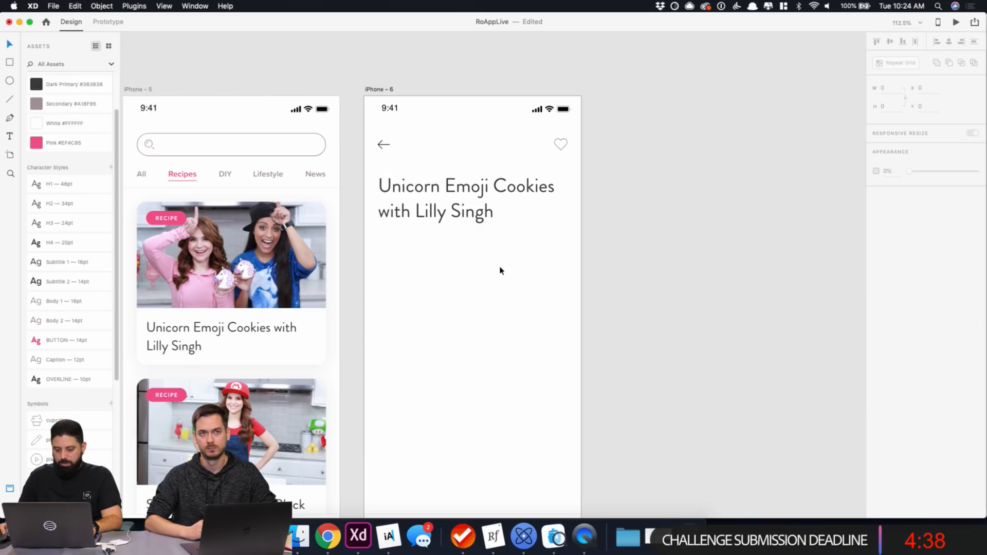
pyautogui.click(452, 190)
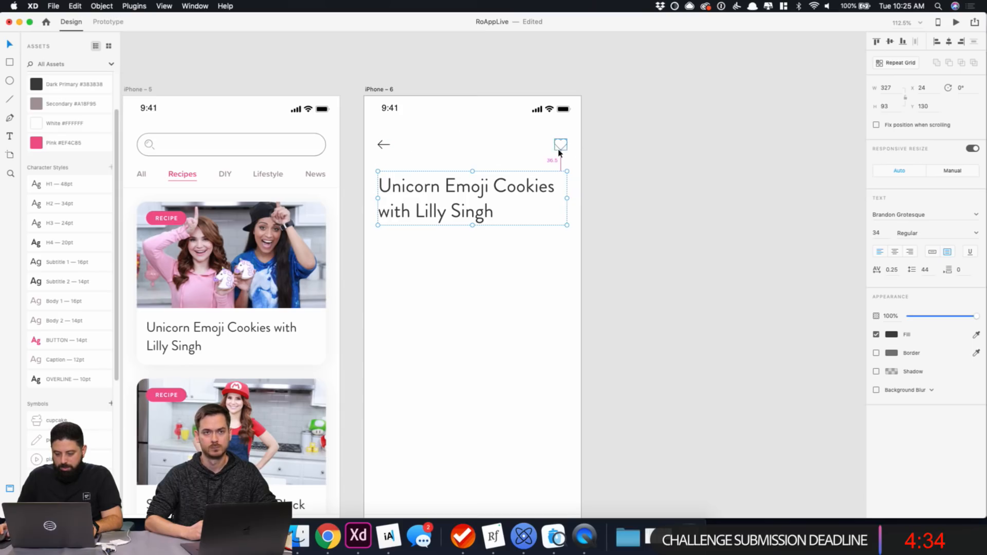
# Fine-tune the vertical position of the title on iPhone – 6, bringing it up to about Y 125 beneath the back arrow.
pyautogui.press('Up')
pyautogui.press('Up')
pyautogui.press('Up')
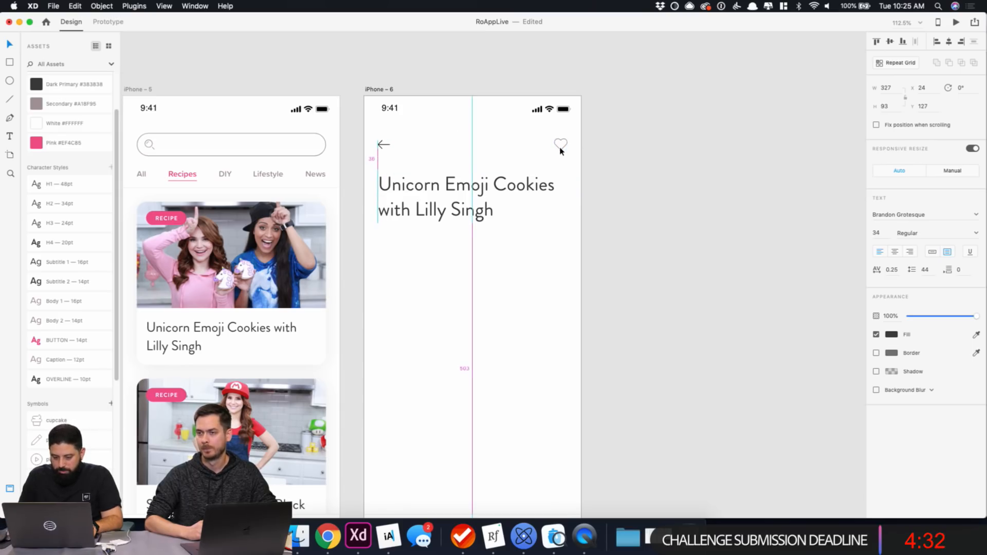
pyautogui.press('Up')
pyautogui.press('Up')
pyautogui.press('Up')
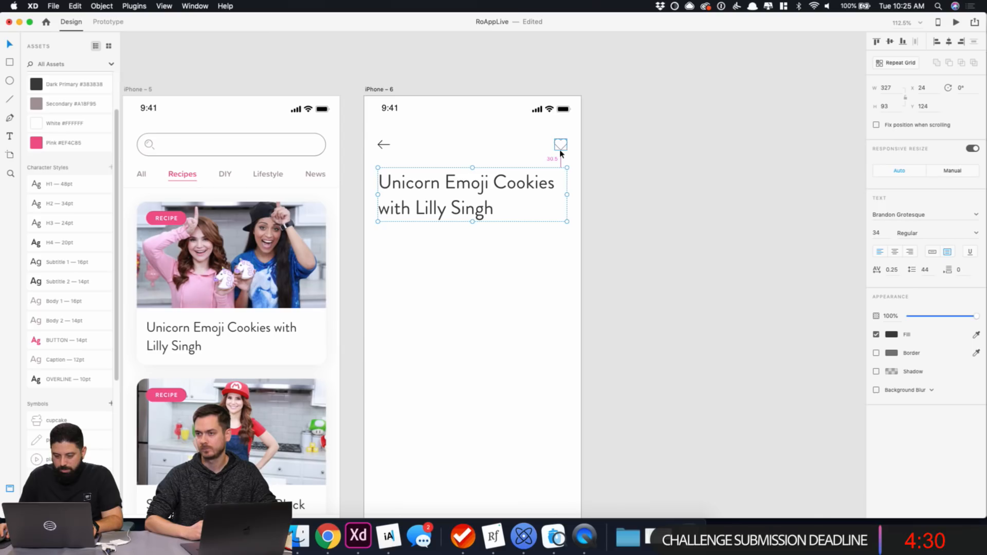
pyautogui.press('Up')
pyautogui.press('Up')
pyautogui.press('Up')
pyautogui.press('Up')
pyautogui.press('Up')
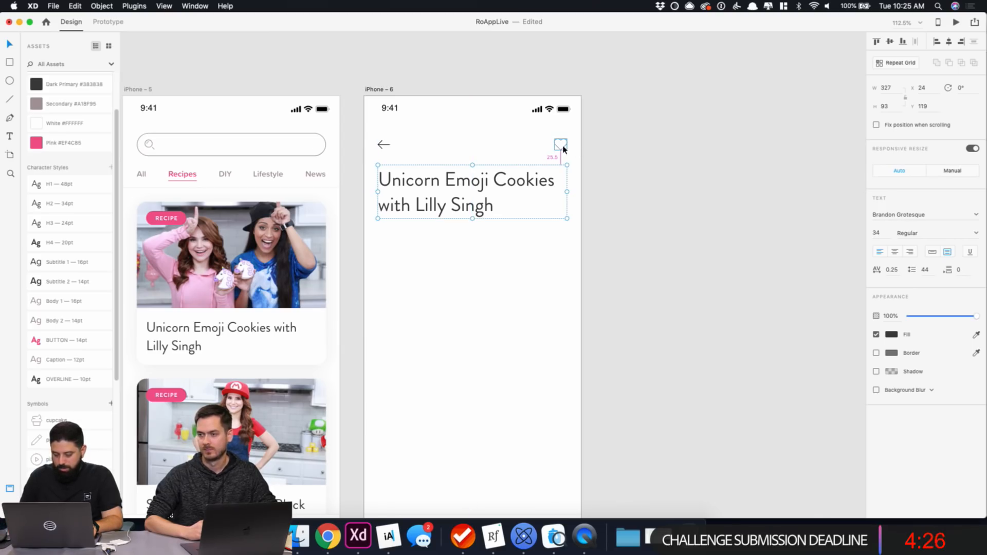
pyautogui.press('Down')
pyautogui.press('Down')
pyautogui.press('Down')
pyautogui.press('Down')
pyautogui.press('Down')
pyautogui.press('Down')
pyautogui.press('Down')
pyautogui.press('Down')
pyautogui.press('Down')
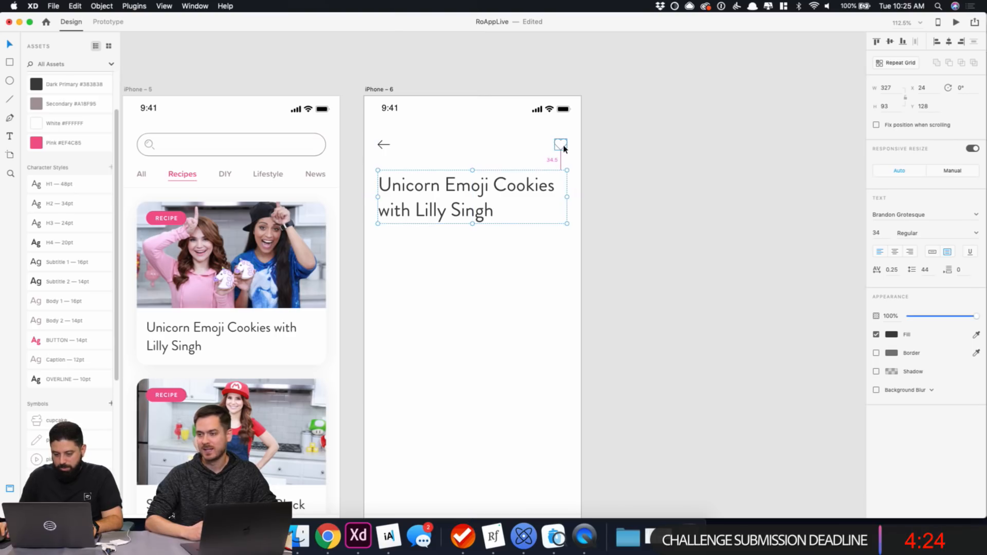
pyautogui.press('Up')
pyautogui.press('Up')
pyautogui.press('Up')
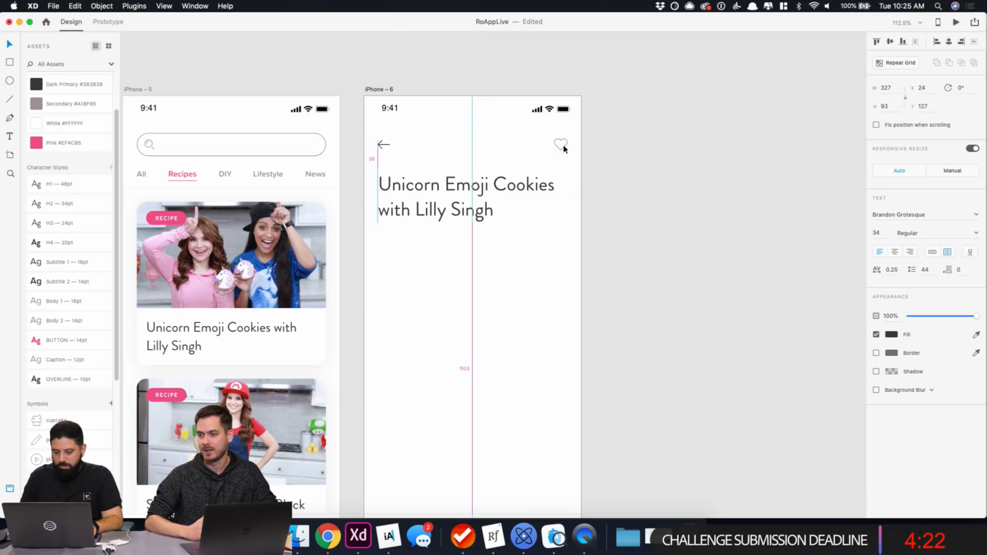
pyautogui.click(636, 223)
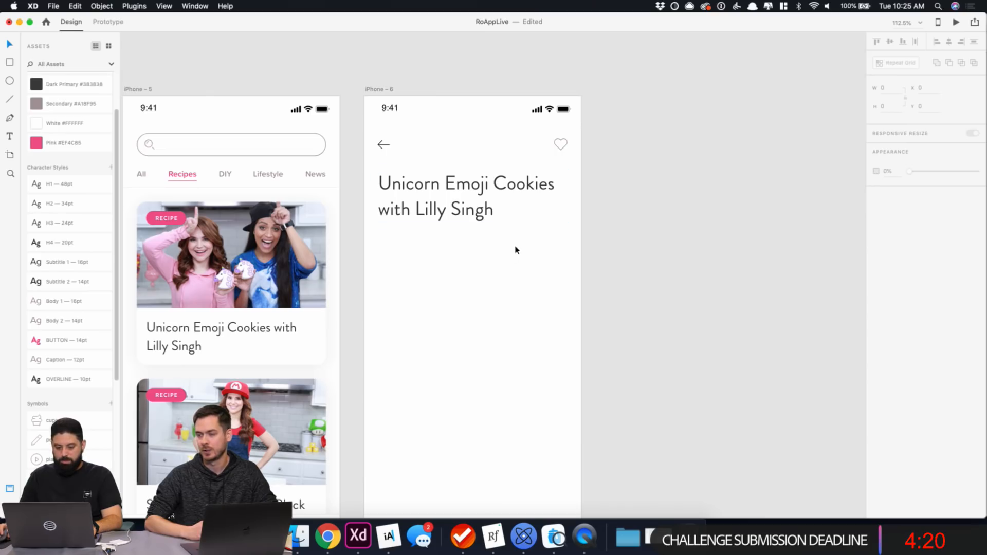
# Copy the photo from the first recipe card on iPhone – 5 into iPhone – 6 and place it directly under the title at Y 226.
pyautogui.scroll(-5, 88, 329)
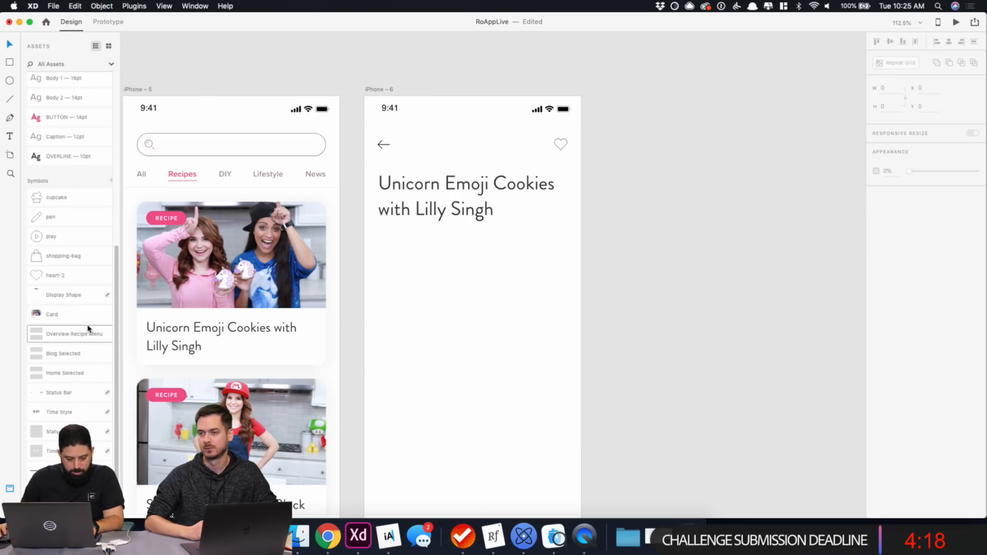
pyautogui.doubleClick(237, 257)
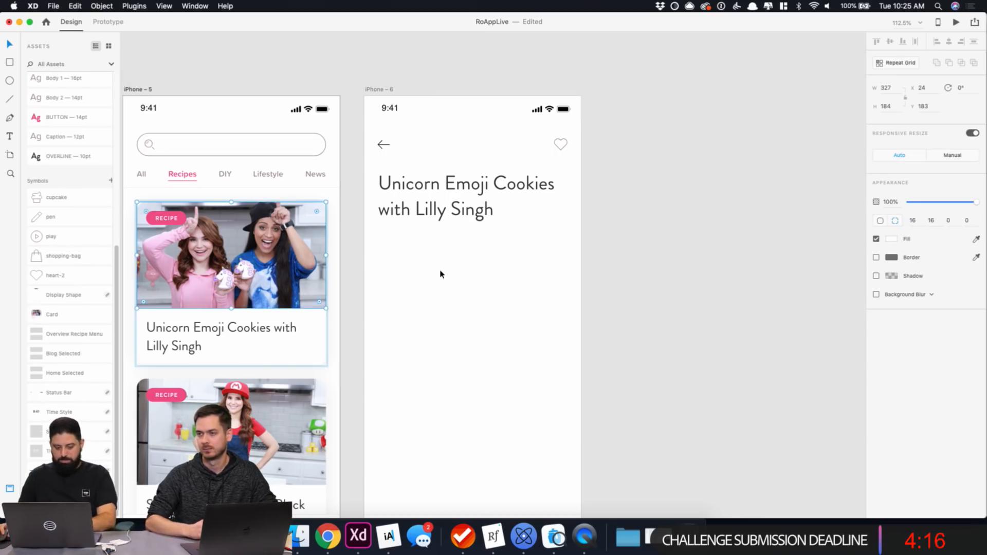
pyautogui.press('super+c')
pyautogui.press('super+v')
pyautogui.moveTo(462, 264); pyautogui.dragTo(462, 287)
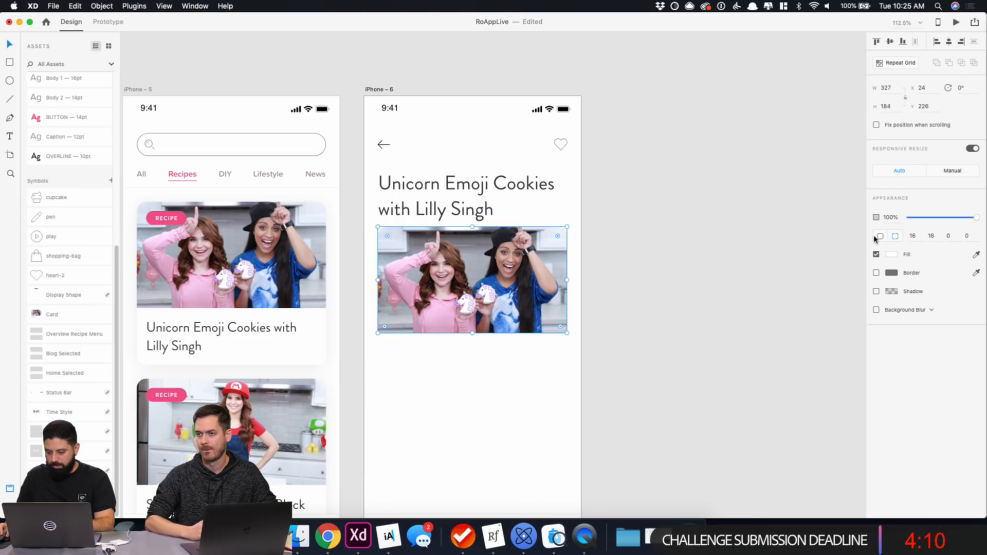
# Give the pasted photo a uniform corner radius of 16 and move it down to about Y 250.
pyautogui.click(636, 311)
pyautogui.moveTo(508, 269); pyautogui.dragTo(466, 290)
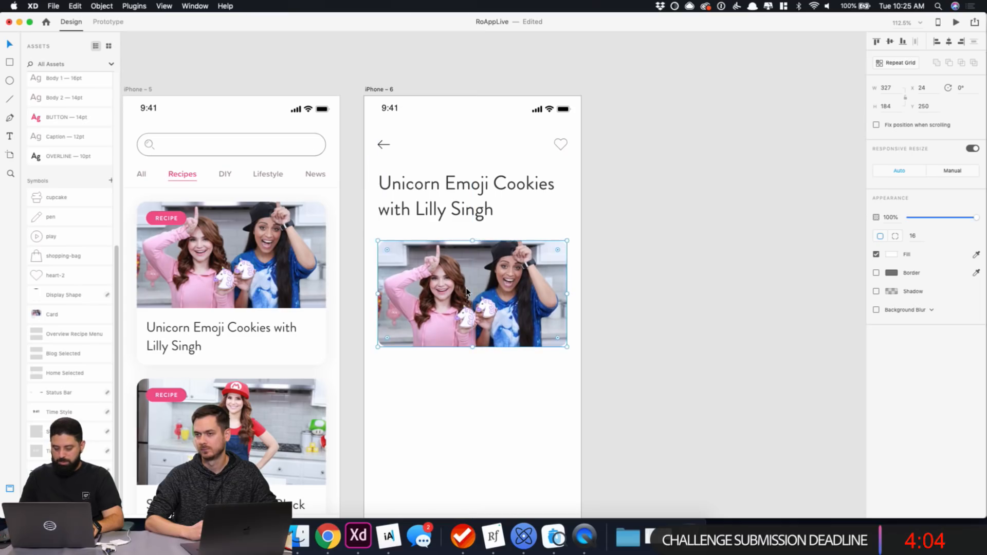
pyautogui.click(636, 291)
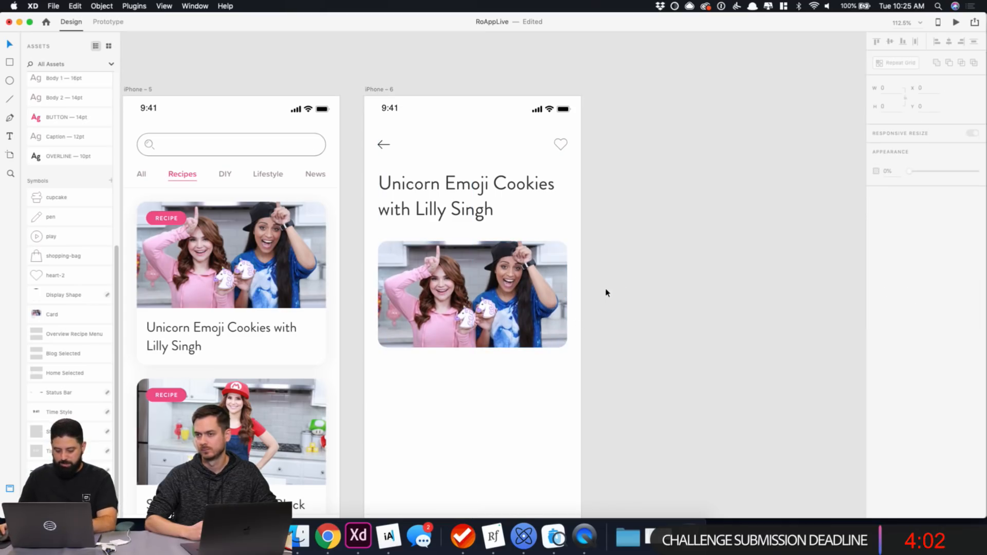
# Draw a circle over the middle of the photo with the Ellipse tool and set its size to 40 by 40.
pyautogui.press('e')
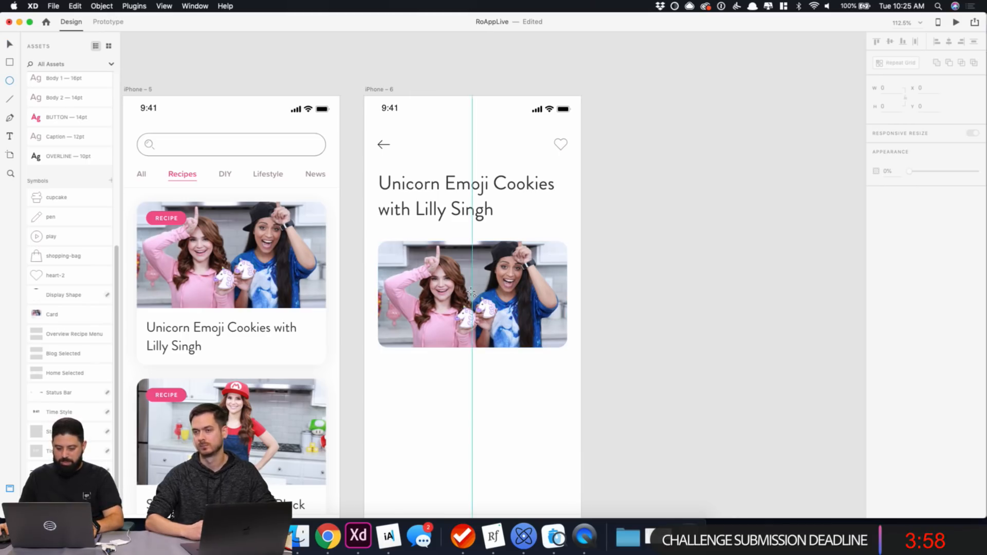
pyautogui.moveTo(471, 292); pyautogui.dragTo(487, 274)
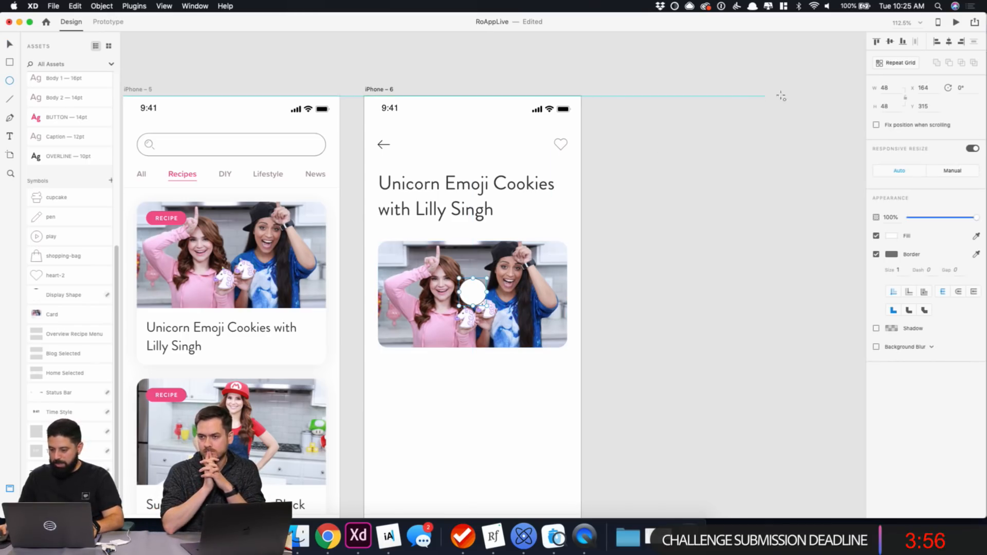
pyautogui.click(906, 98)
pyautogui.click(885, 87)
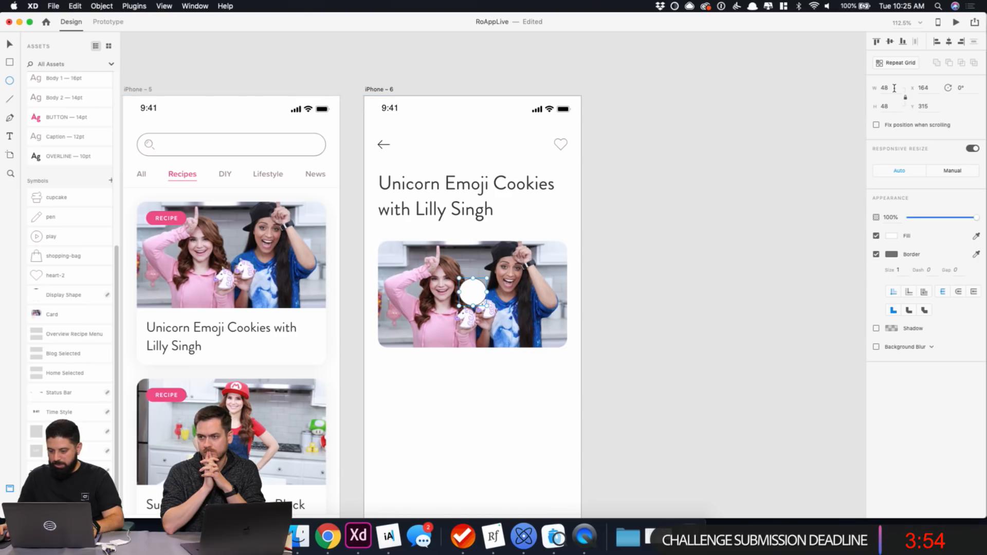
pyautogui.write('32')
pyautogui.press('Tab')
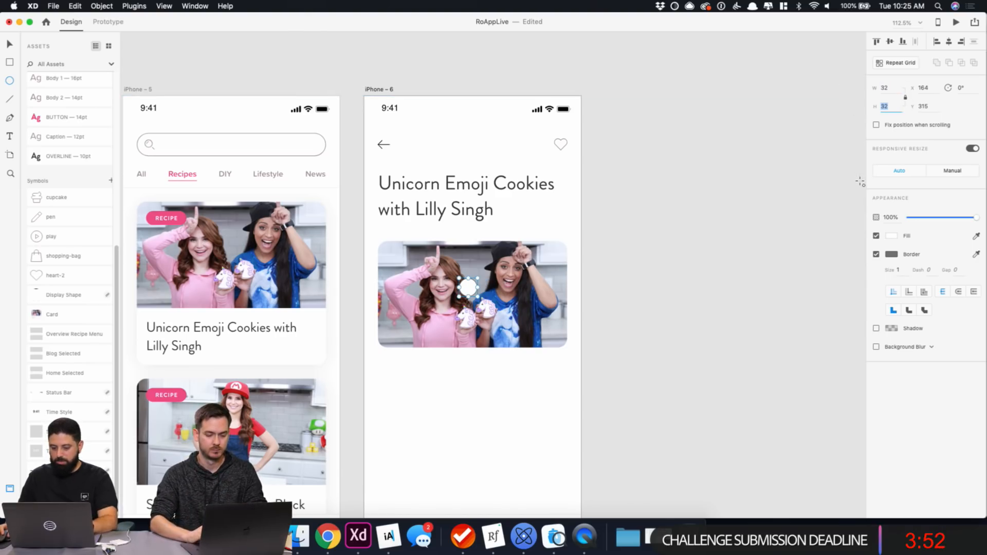
pyautogui.click(885, 88)
pyautogui.write('40')
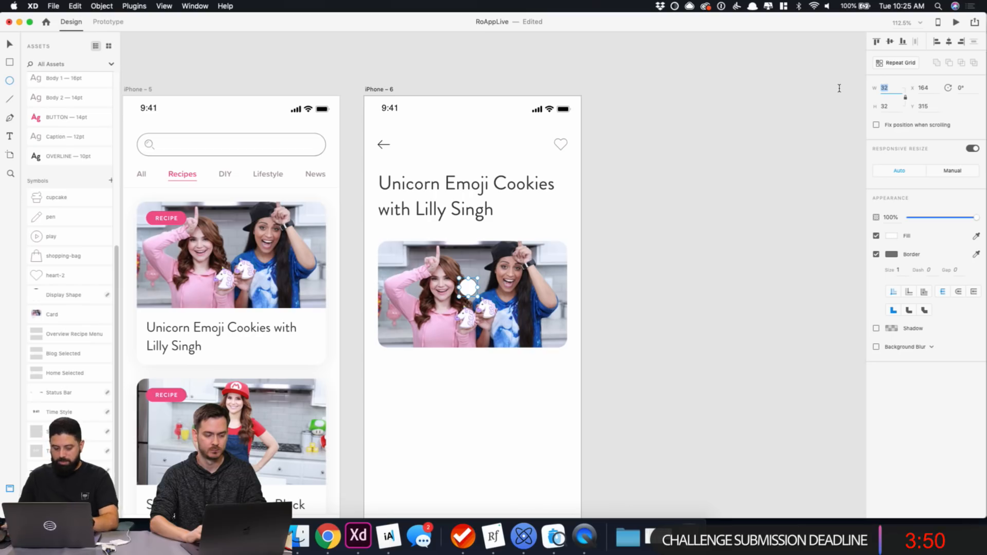
pyautogui.press('Return')
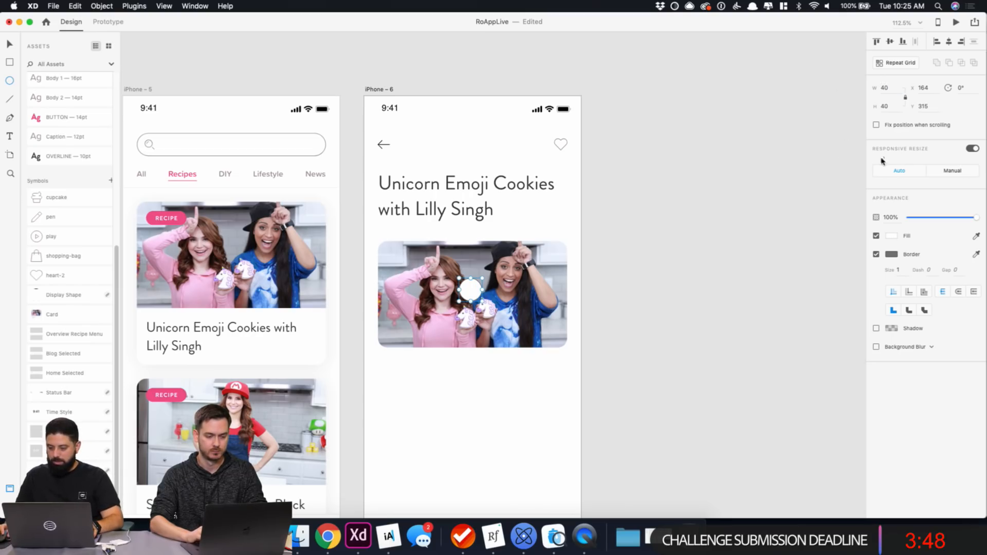
# Remove the circle's border and fill it with the pink #EF4C85.
pyautogui.click(876, 254)
pyautogui.click(893, 236)
pyautogui.click(790, 296)
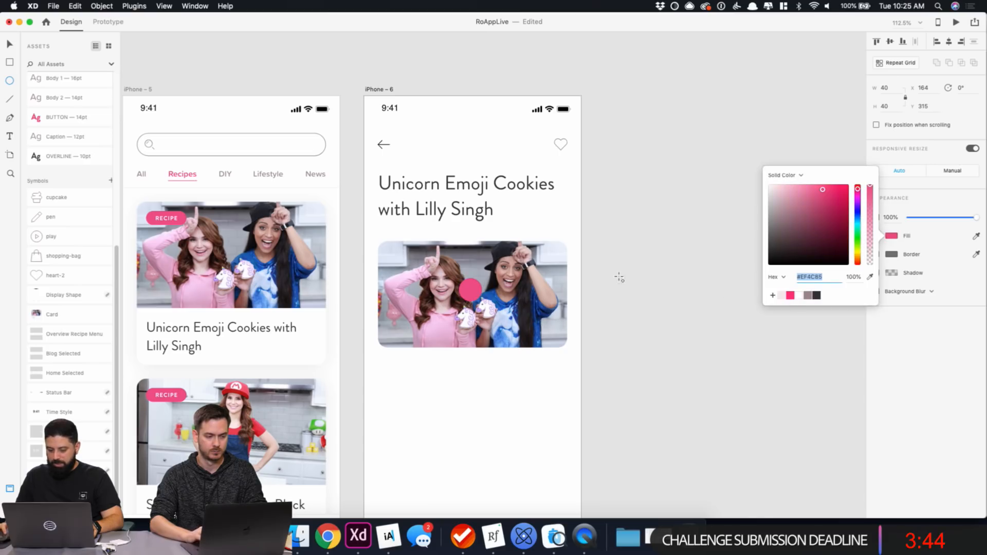
pyautogui.write('v')
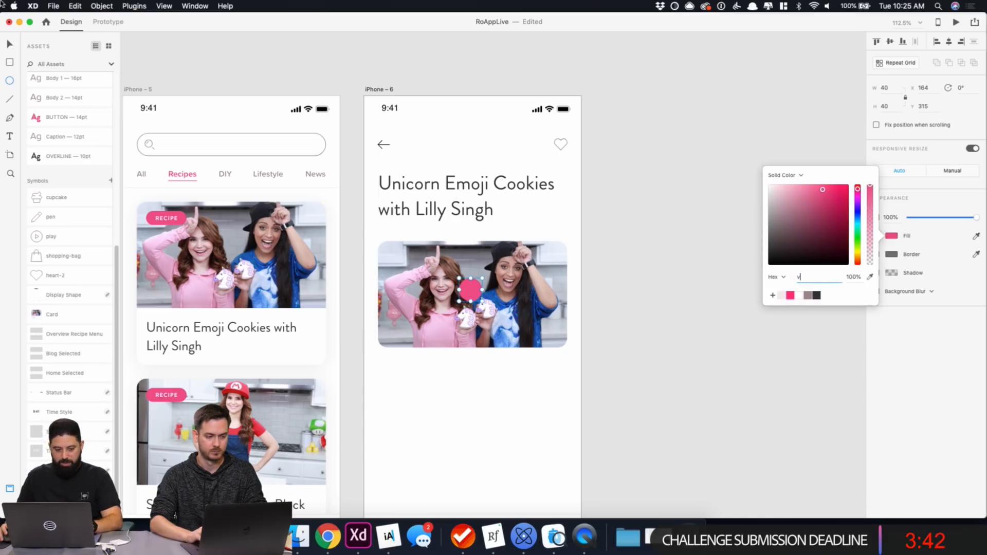
# Center the pink circle horizontally and vertically on the photo.
pyautogui.click(10, 47)
pyautogui.press('Escape')
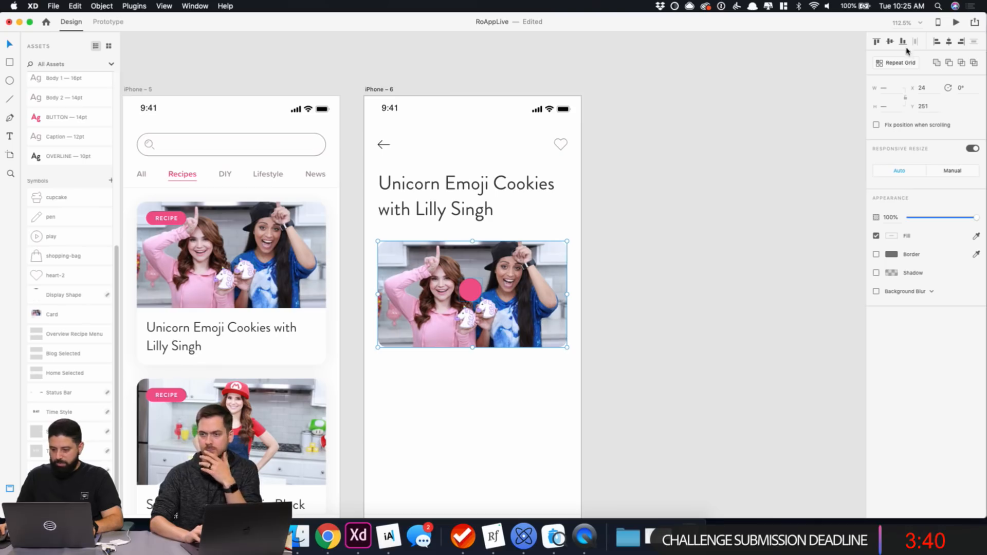
pyautogui.click(891, 43)
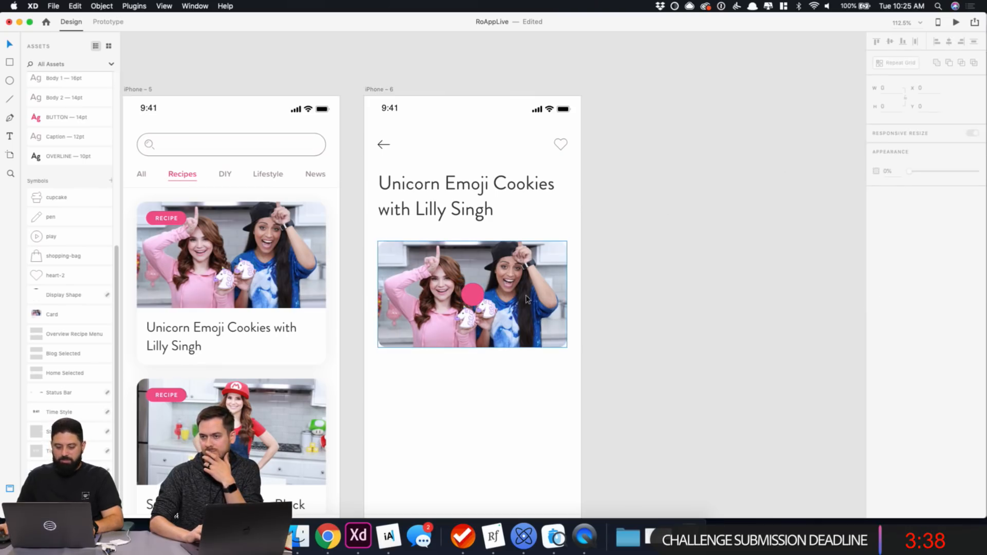
# Switch to Nucleo, search the Glyph icons for play, and place the solid play triangle on the pink circle.
pyautogui.click(473, 295)
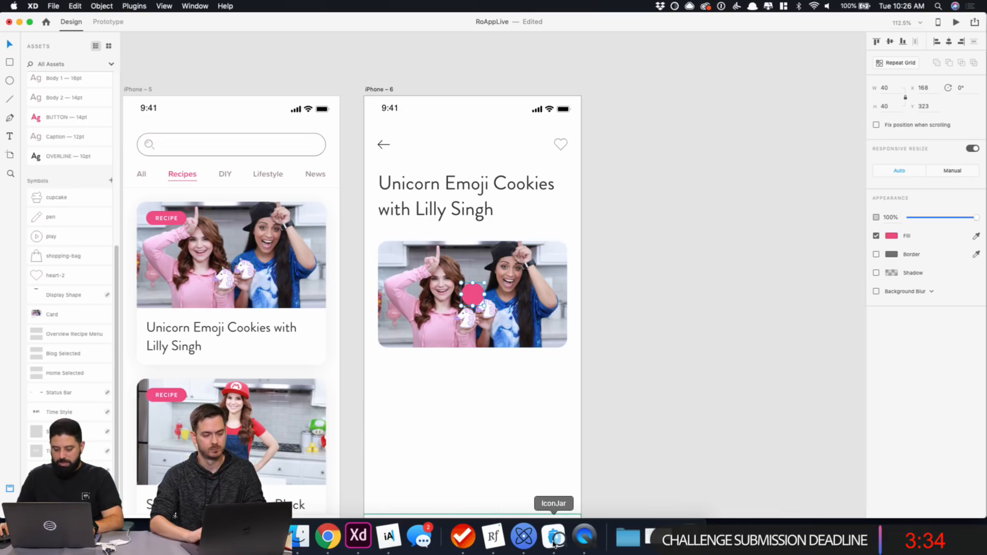
pyautogui.click(524, 536)
pyautogui.click(464, 109)
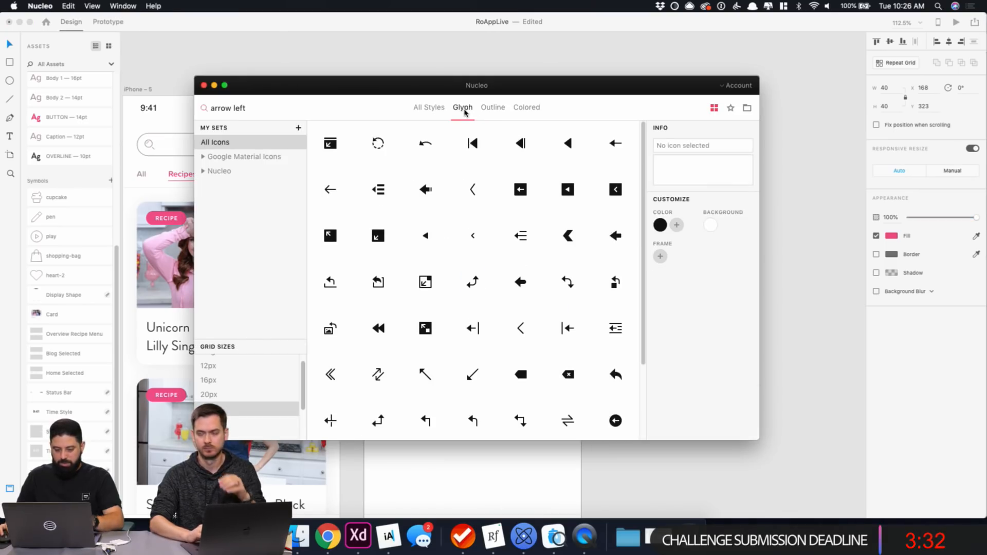
pyautogui.click(255, 110)
pyautogui.press('super+a')
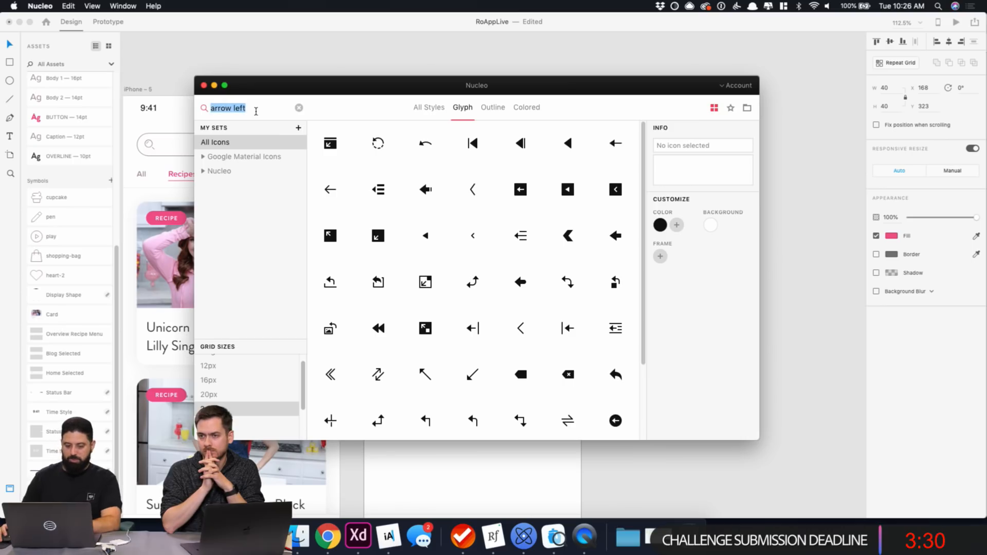
pyautogui.press('BackSpace')
pyautogui.write('play')
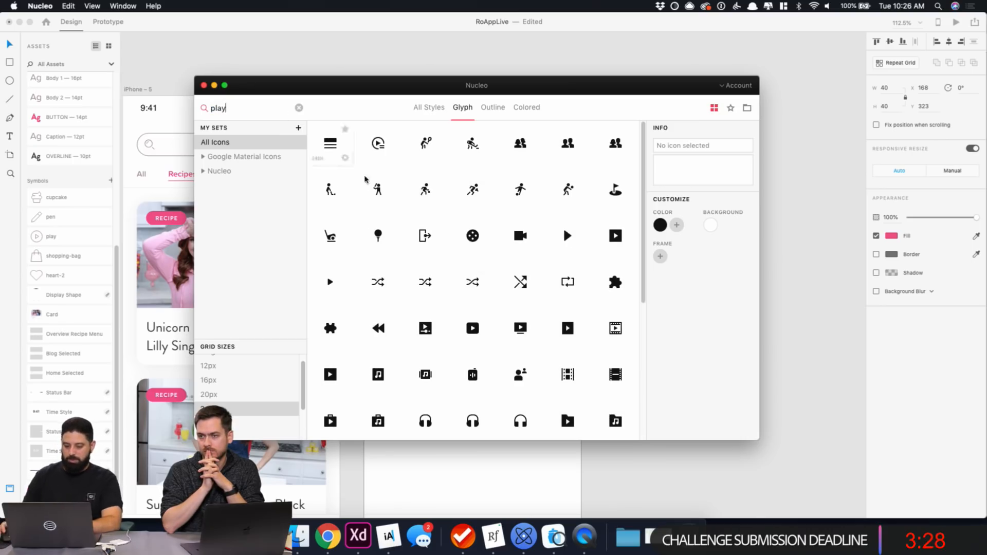
pyautogui.moveTo(567, 236); pyautogui.dragTo(474, 297)
# Resize the pink circle behind the play icon to 32 by 32.
pyautogui.scroll(8, 481, 304)
pyautogui.click(474, 270)
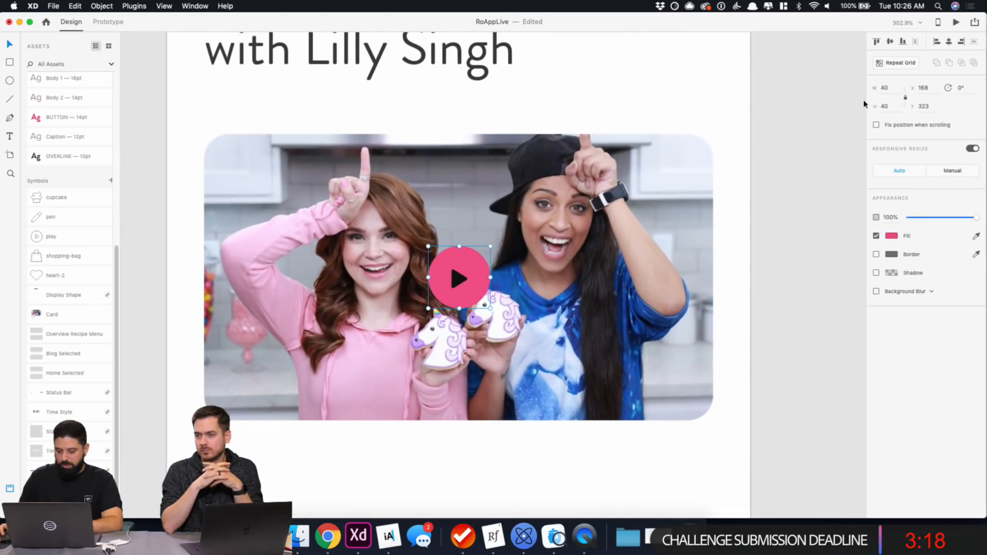
pyautogui.click(884, 87)
pyautogui.write('32')
pyautogui.press('Tab')
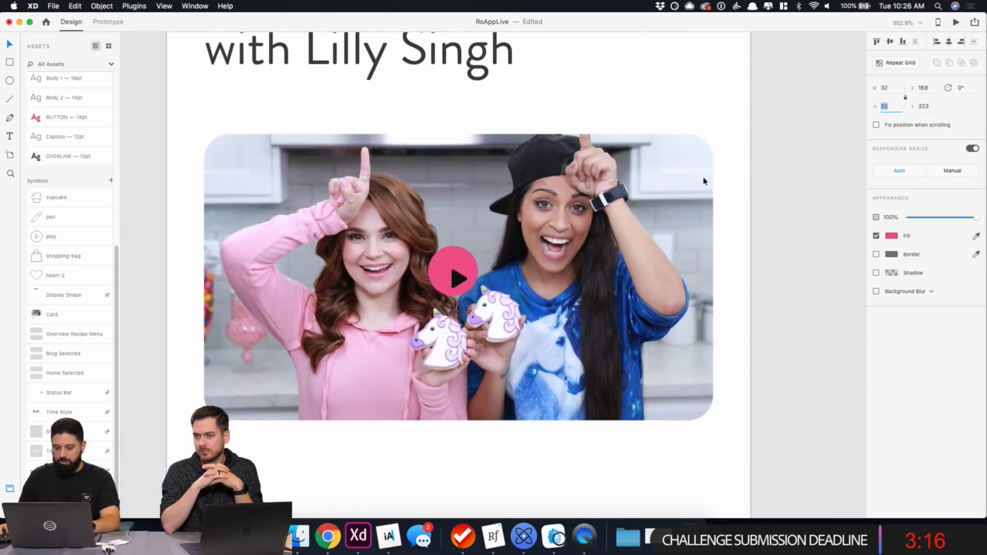
# Center the play icon and the pink circle on each other horizontally and vertically.
pyautogui.keyDown('shift'); pyautogui.click(459, 278); pyautogui.keyUp('shift')
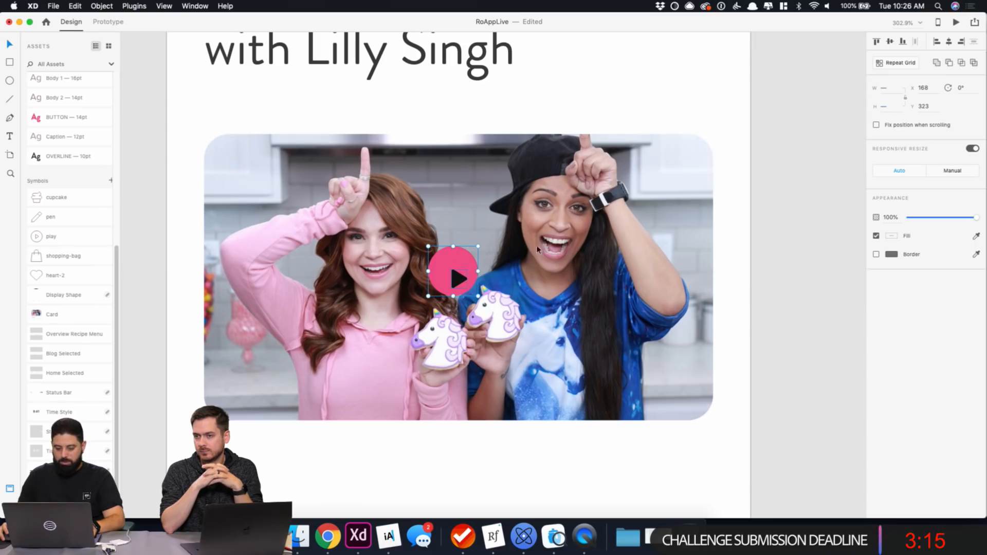
pyautogui.click(891, 41)
pyautogui.click(949, 42)
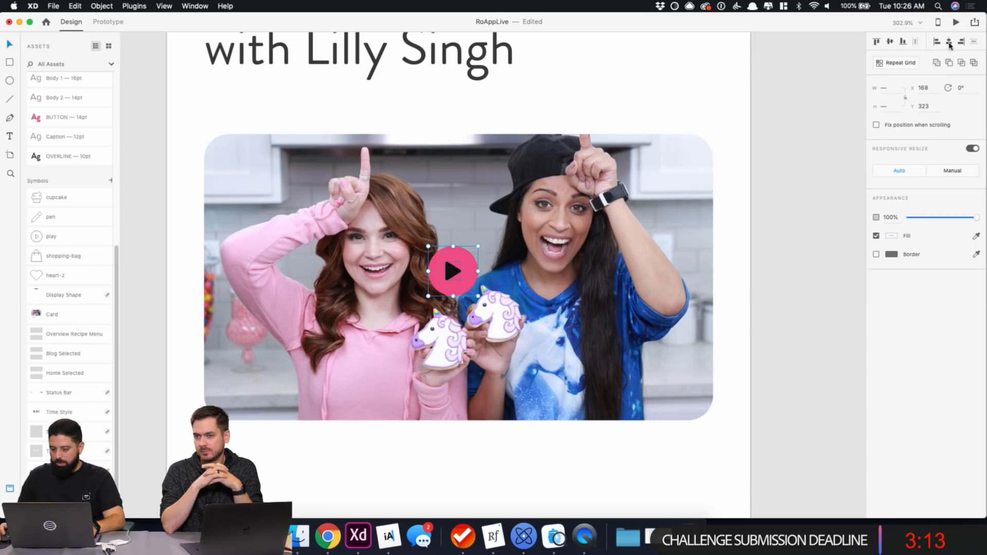
# Group the circle with the play icon and center the group on the photo horizontally and vertically.
pyautogui.click(589, 263)
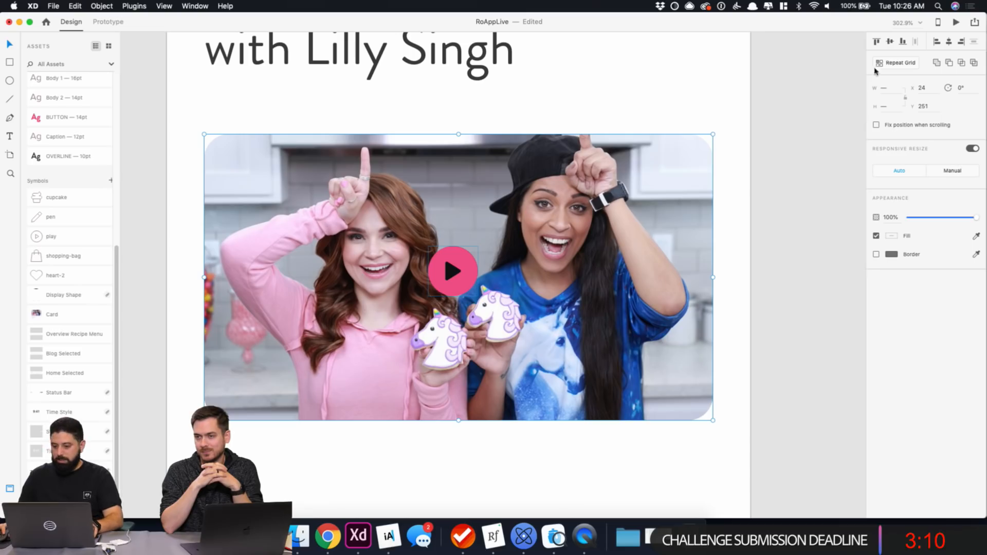
pyautogui.click(890, 41)
pyautogui.click(949, 41)
pyautogui.click(785, 206)
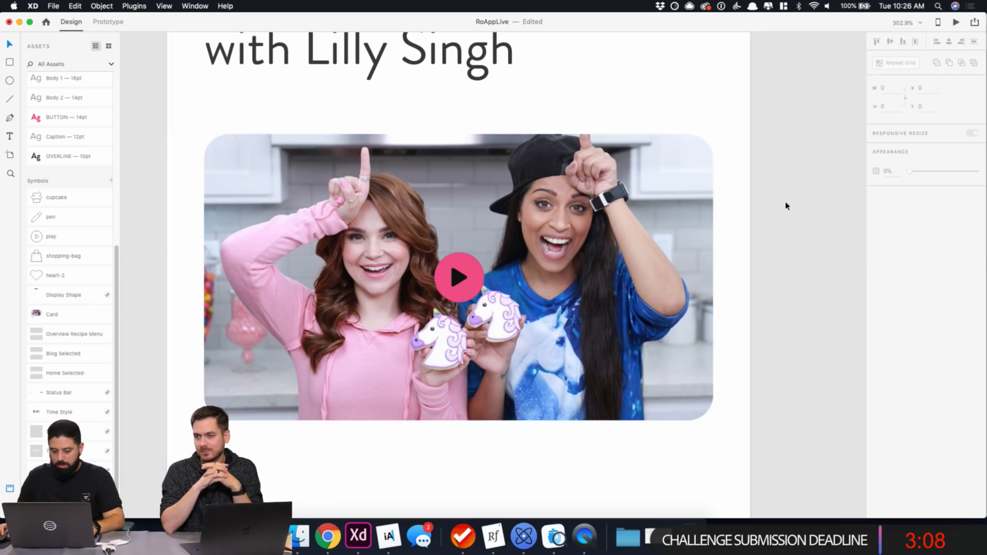
# Nudge the play triangle right inside its circle to X 184 and fill it with white.
pyautogui.click(455, 285)
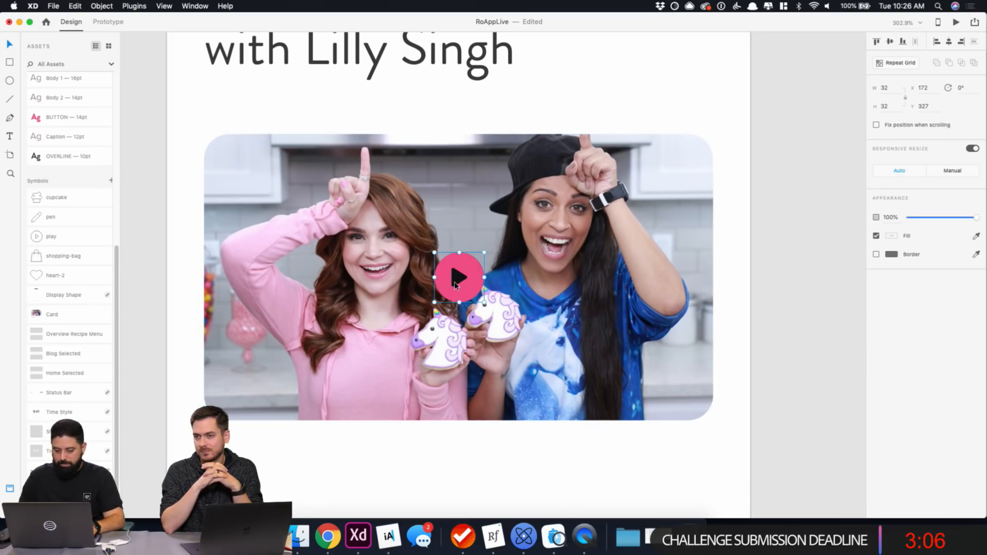
pyautogui.doubleClick(455, 286)
pyautogui.press('Right')
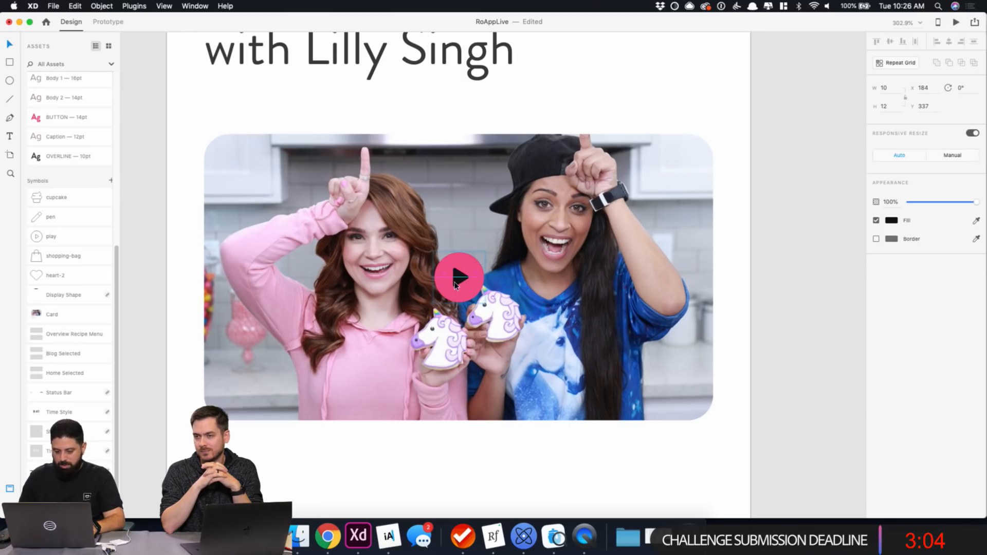
pyautogui.click(888, 223)
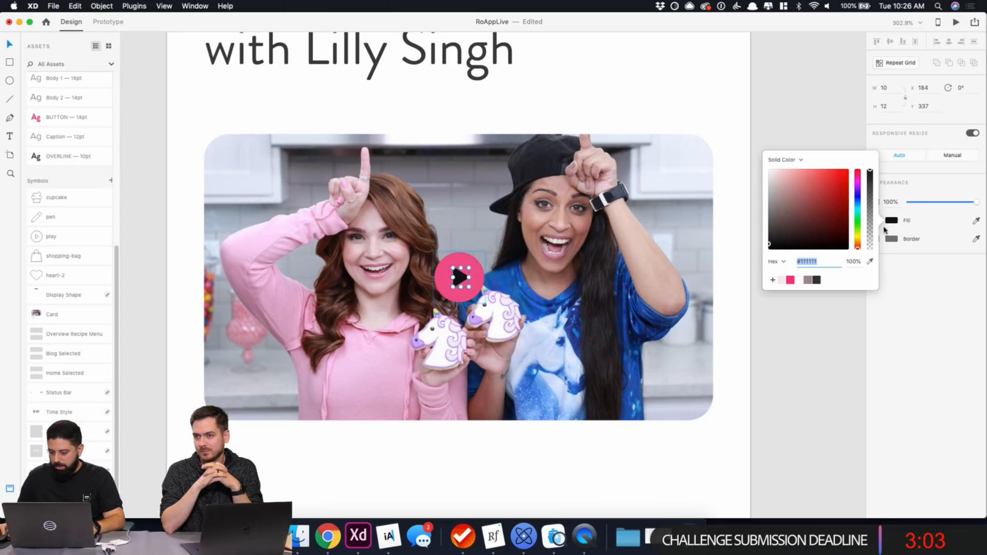
pyautogui.click(799, 280)
pyautogui.click(815, 139)
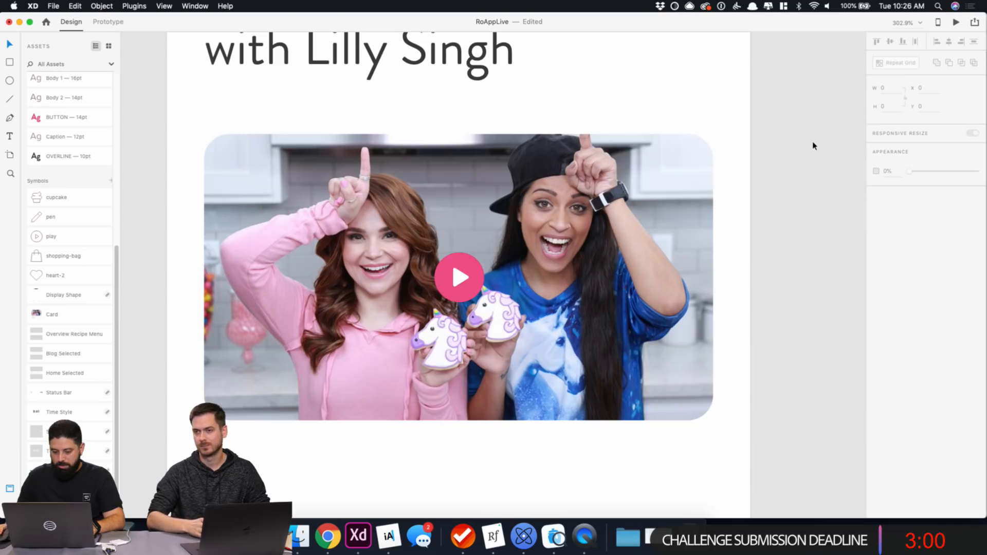
# Replace the article's video thumbnail photo with maxresdefault.jpg from Finder's Pansino App > Recipes > Unicorn Cookies with Lily folder.
pyautogui.scroll(-5, 814, 146)
pyautogui.scroll(-3, 813, 146)
pyautogui.scroll(3, 828, 117)
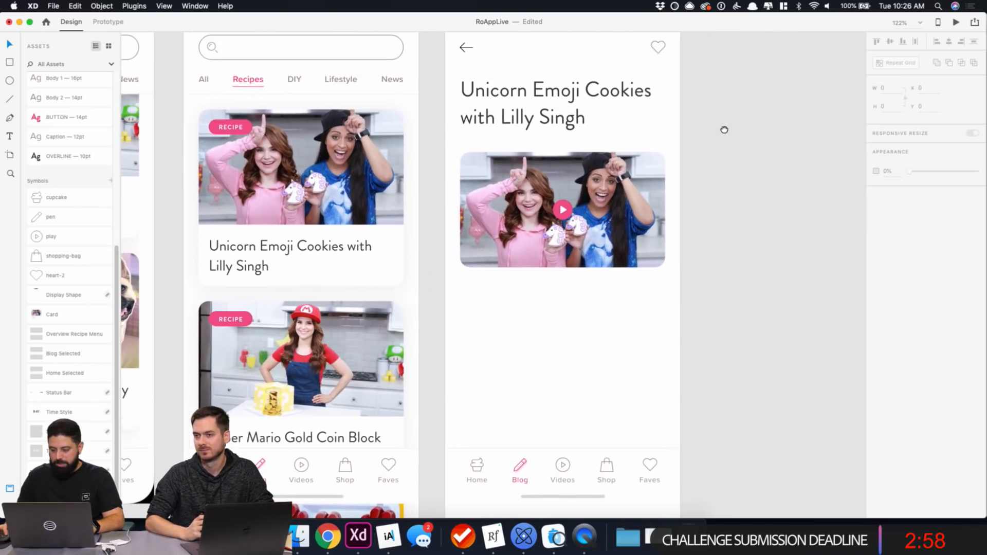
pyautogui.click(649, 189)
pyautogui.press('super+Tab')
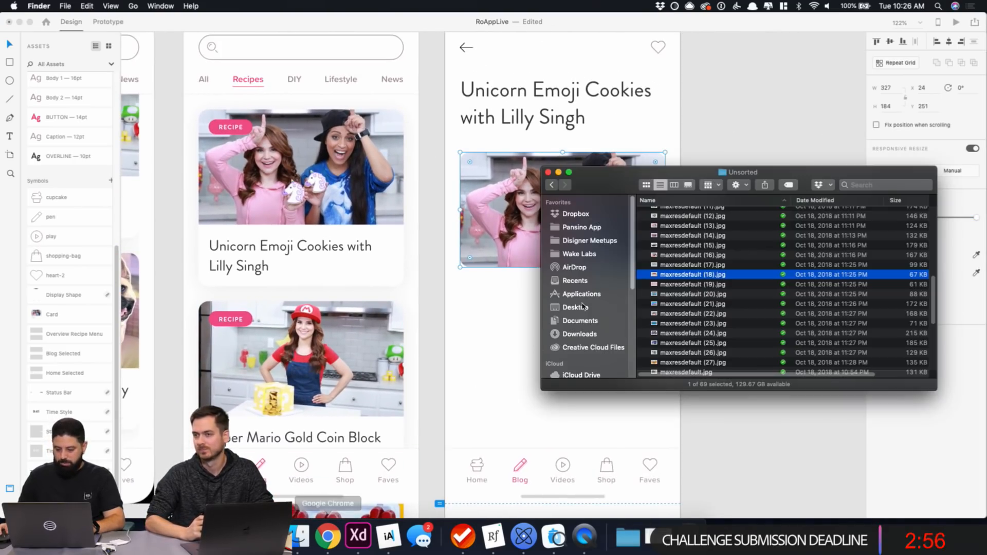
pyautogui.click(550, 185)
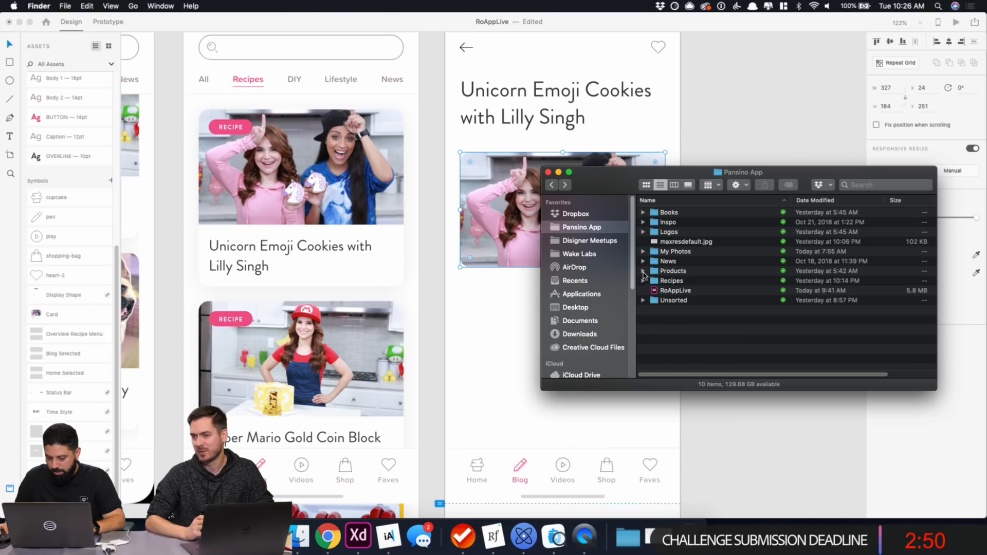
pyautogui.doubleClick(662, 281)
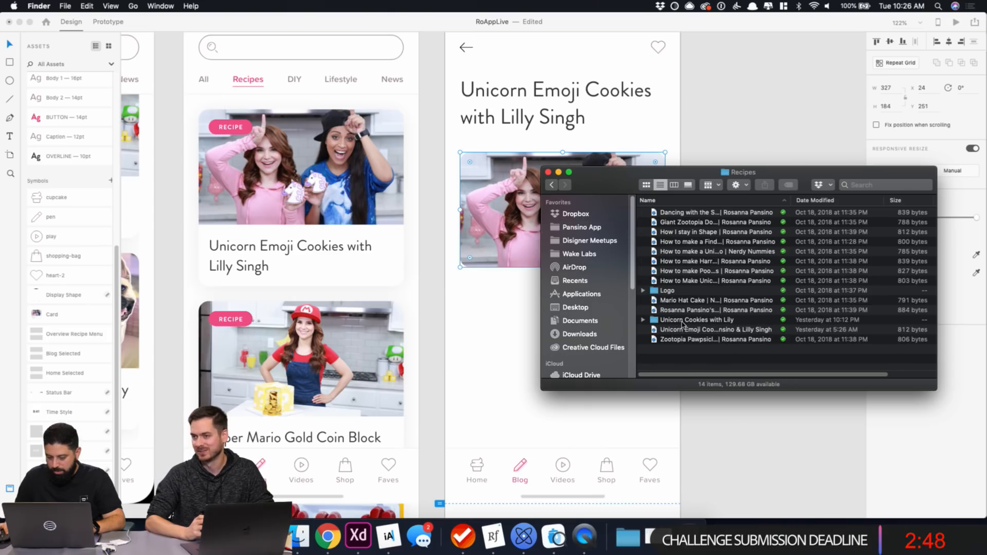
pyautogui.doubleClick(683, 320)
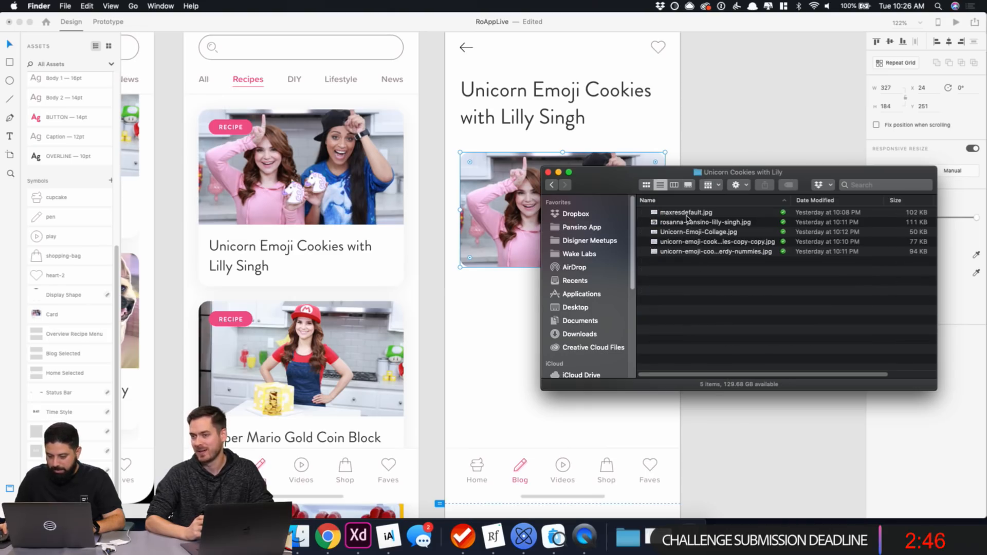
pyautogui.moveTo(687, 216); pyautogui.dragTo(481, 197)
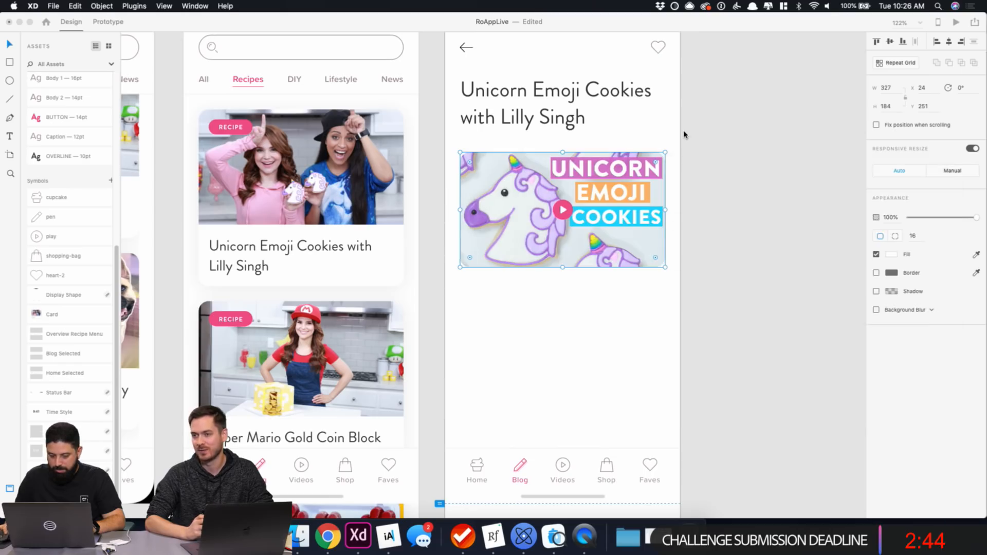
pyautogui.click(740, 130)
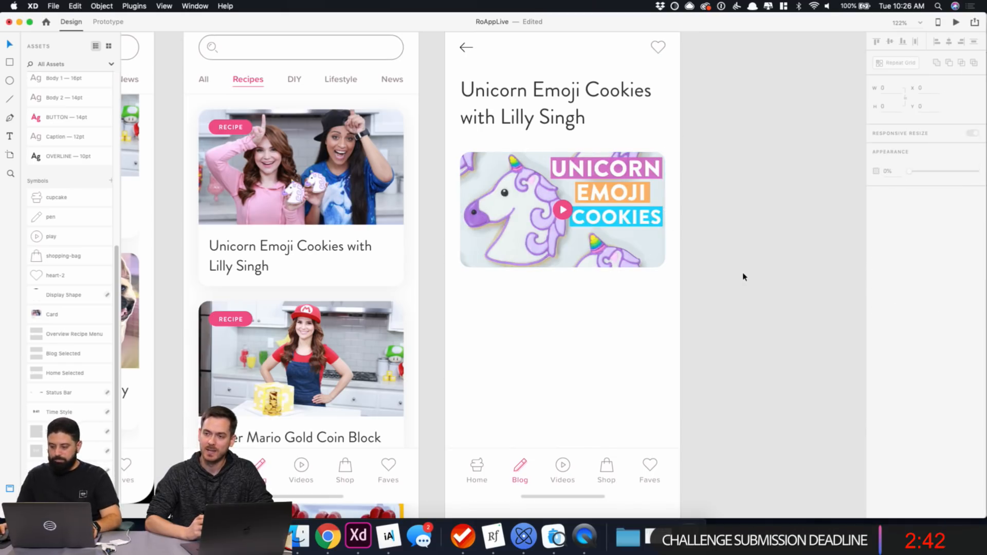
# Add an area text box about 327 by 100 below the video thumbnail and begin its paragraph with "Add some magic to your baking ga".
pyautogui.press('t')
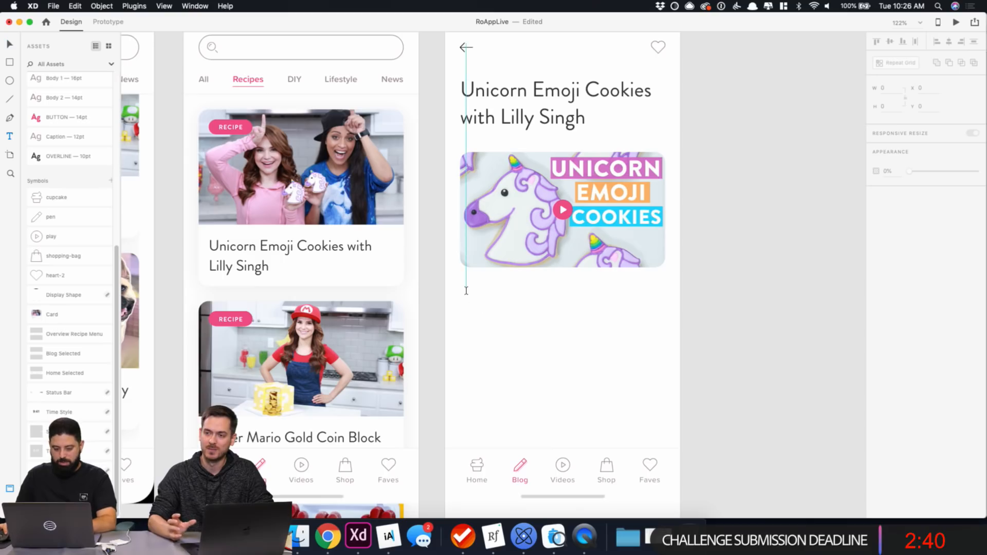
pyautogui.moveTo(461, 291); pyautogui.dragTo(665, 353)
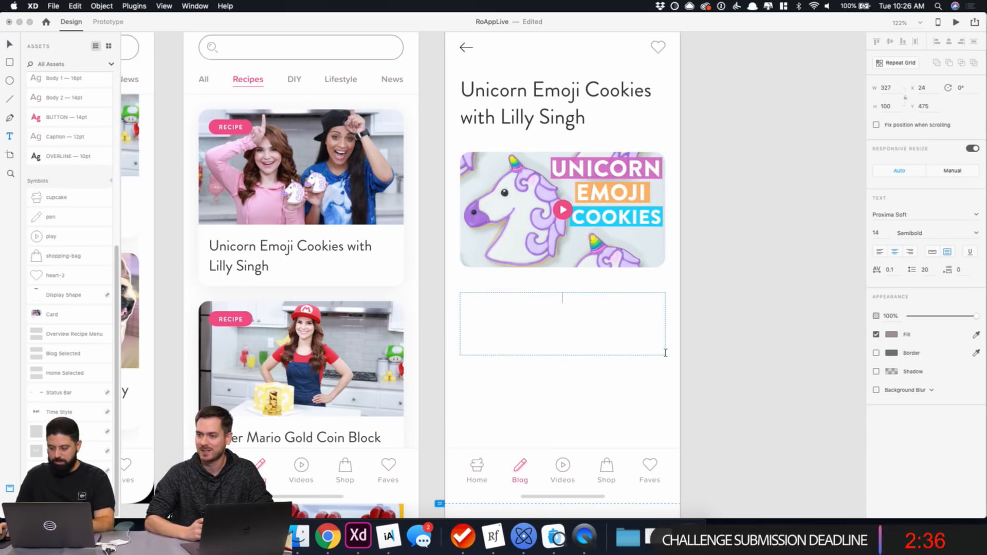
pyautogui.write('Add s')
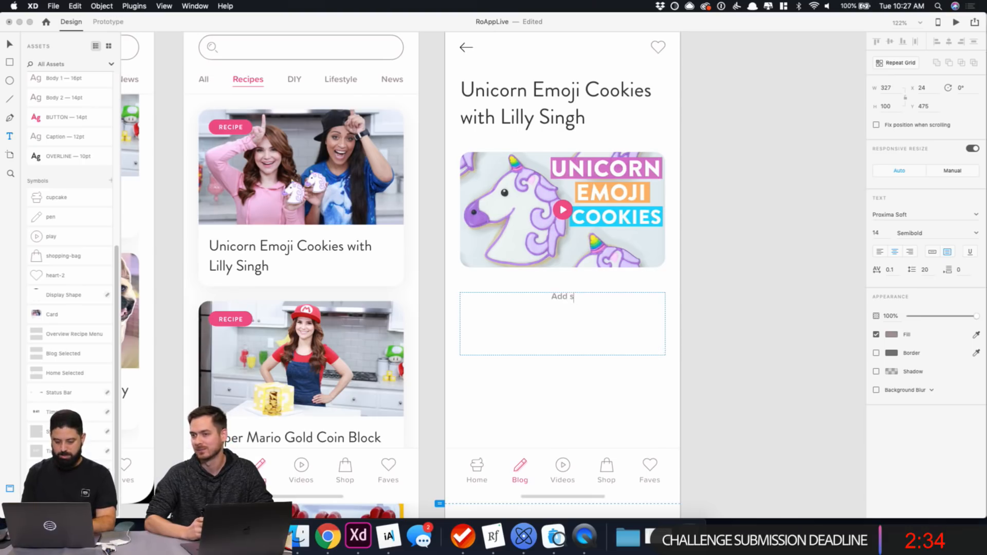
pyautogui.write('ome magic to your')
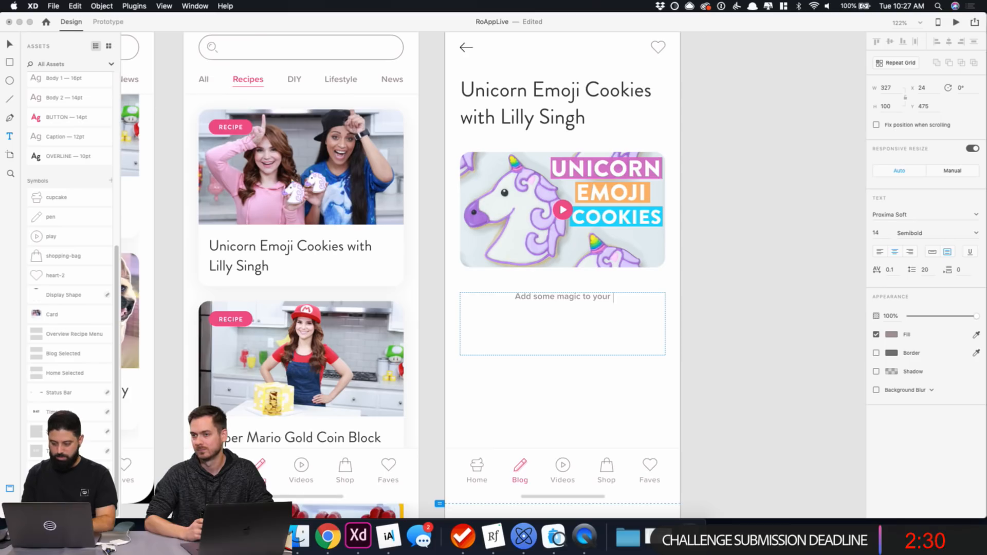
pyautogui.write(' baking ga')
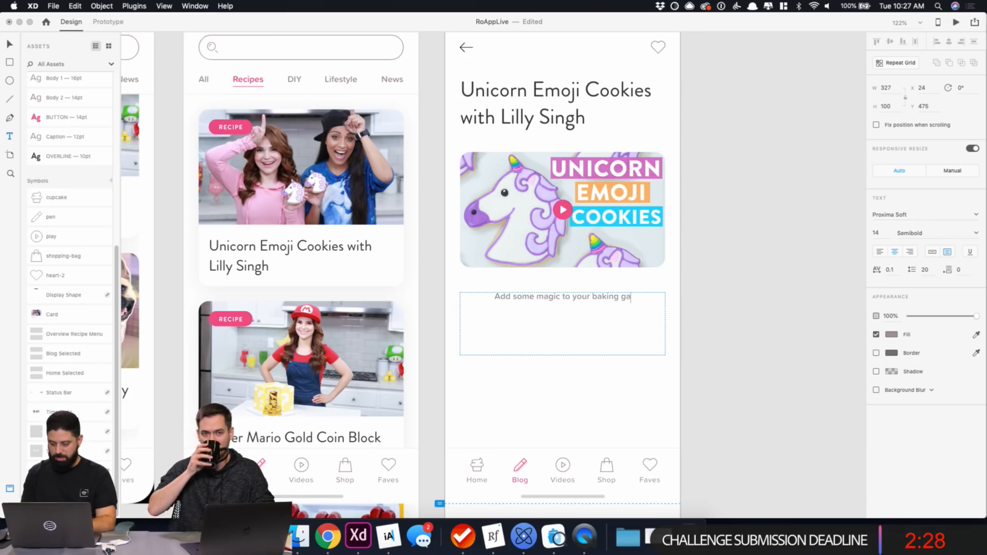
# Continue the intro paragraph with "game with these Unicorn Emoji Cookies! Lilly Singh joins Rosanna Pansino on Nerdy Nummies to".
pyautogui.write('me with these U')
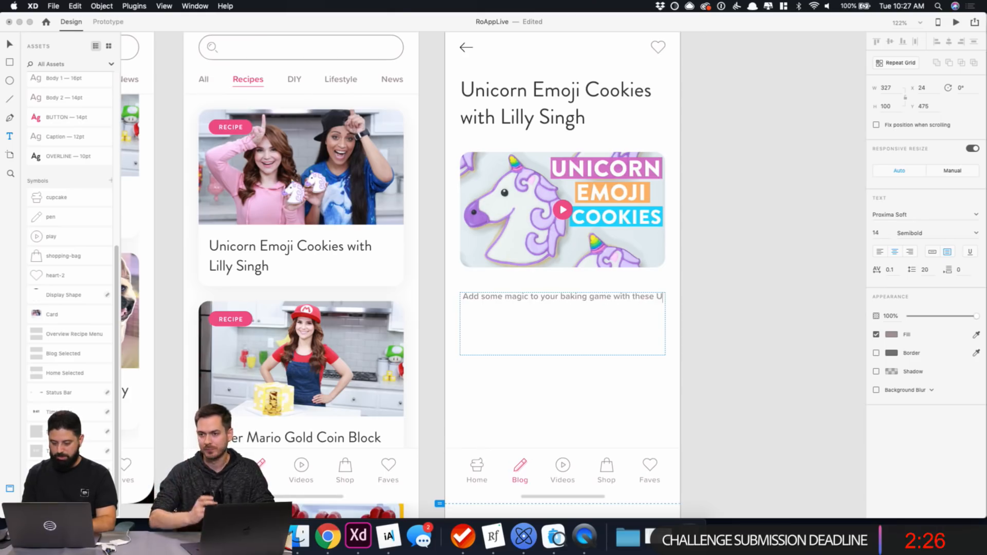
pyautogui.write('nicorn Emoji Cookies! Lilly')
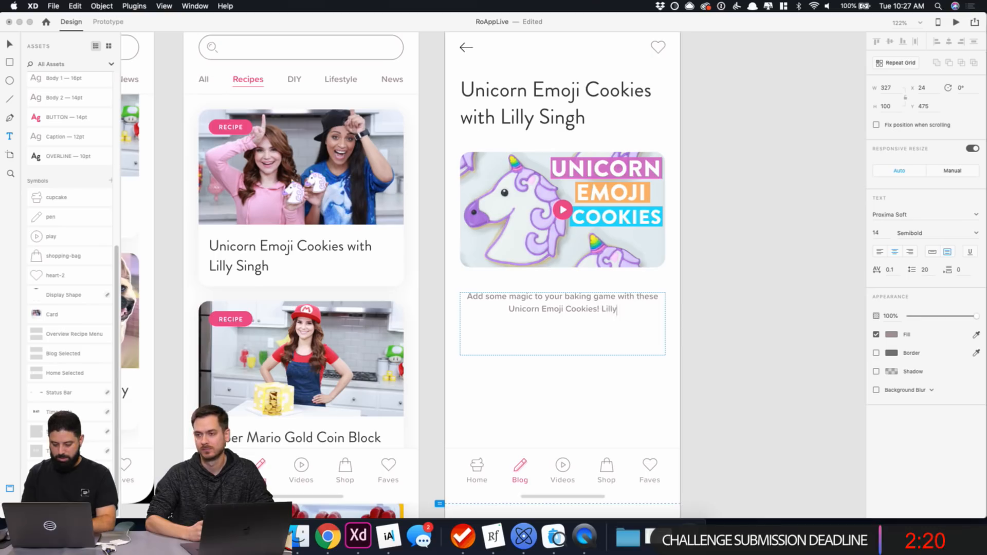
pyautogui.write('ingh j')
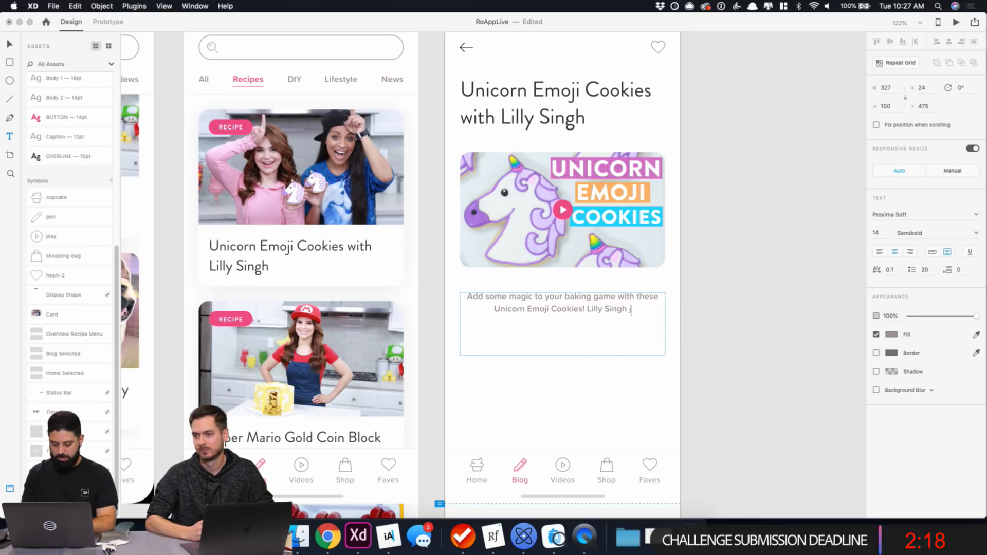
pyautogui.write('oins Rosanna Pansi')
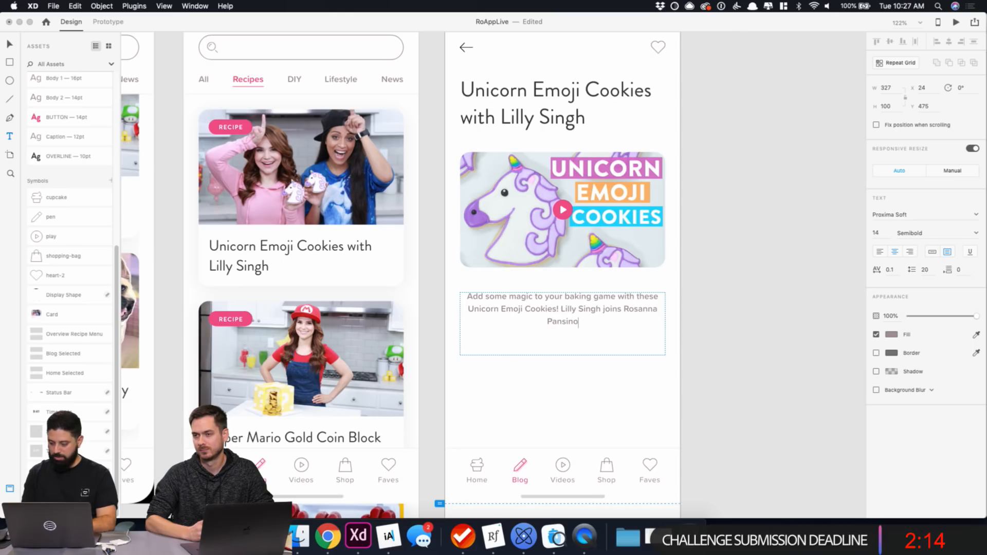
pyautogui.write('no on Nerdy')
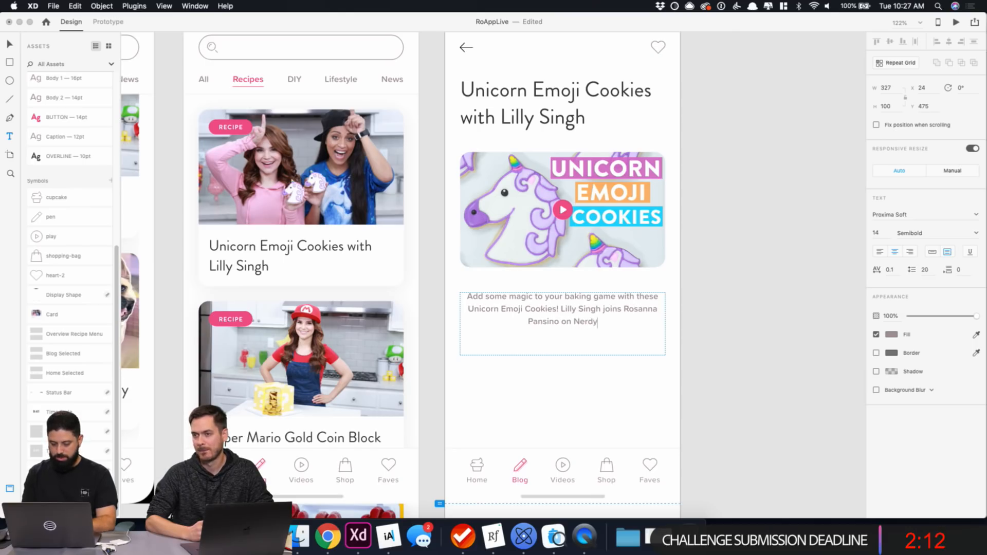
pyautogui.write(' Nummies to ')
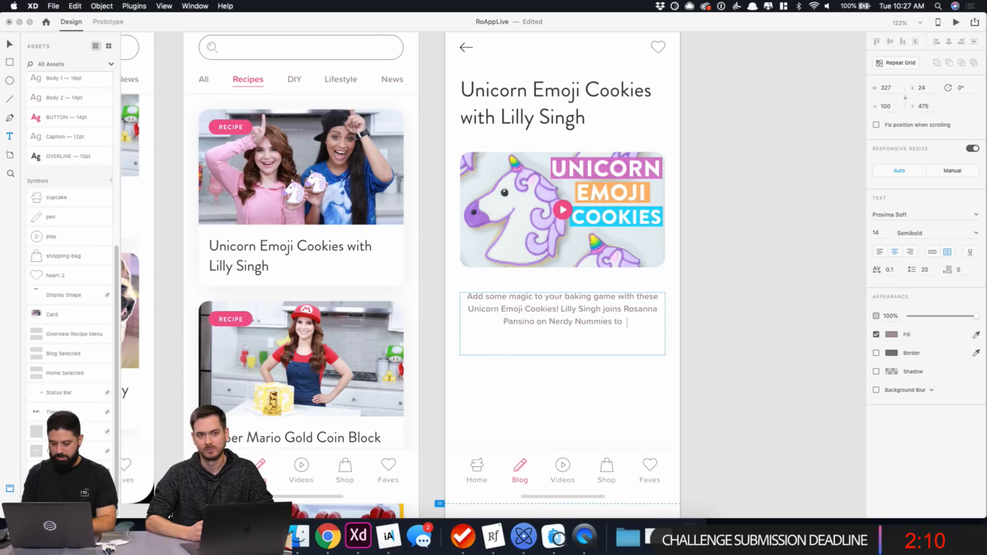
# Finish the intro paragraph with "make these fantastically colorful cookies!" and leave text editing.
pyautogui.write('make these')
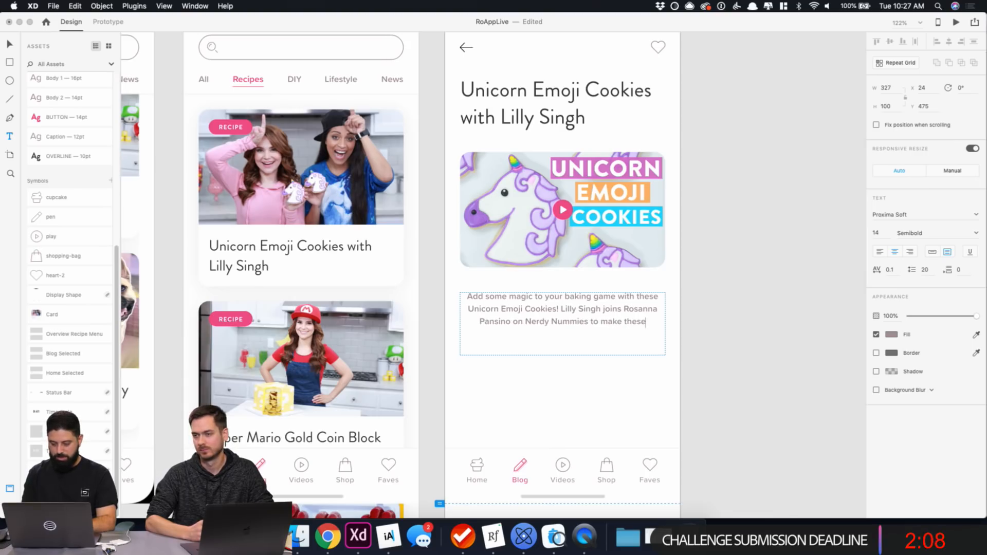
pyautogui.write(' fant')
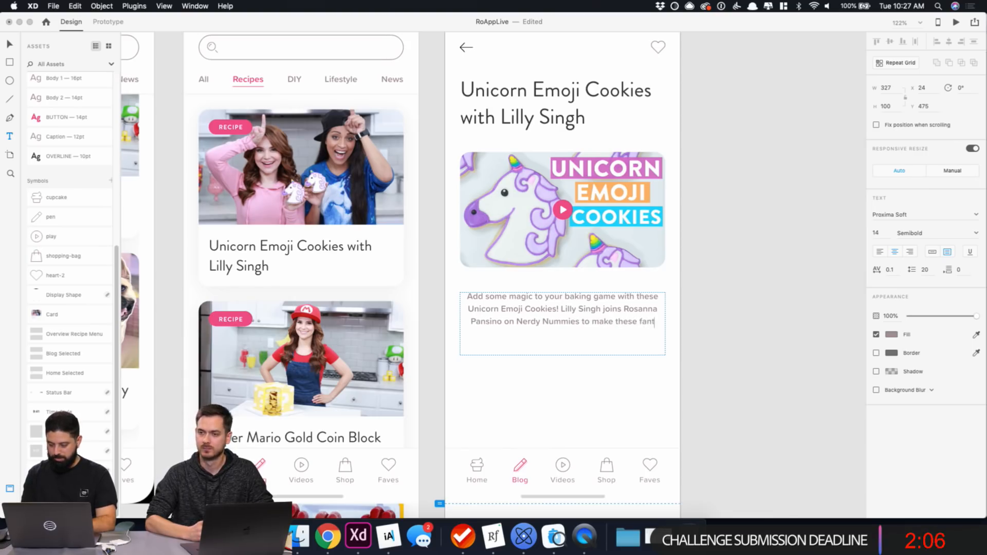
pyautogui.write('astica')
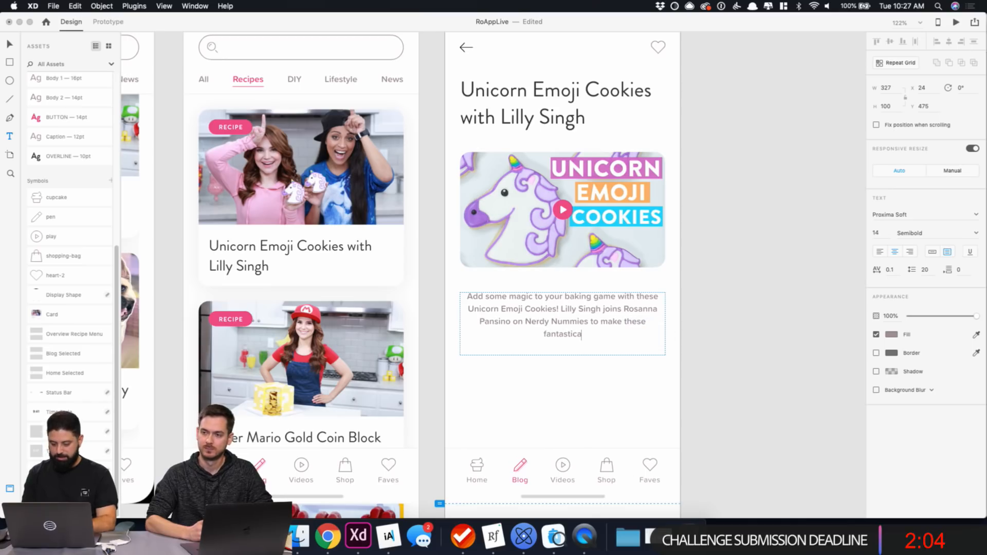
pyautogui.write('lly color')
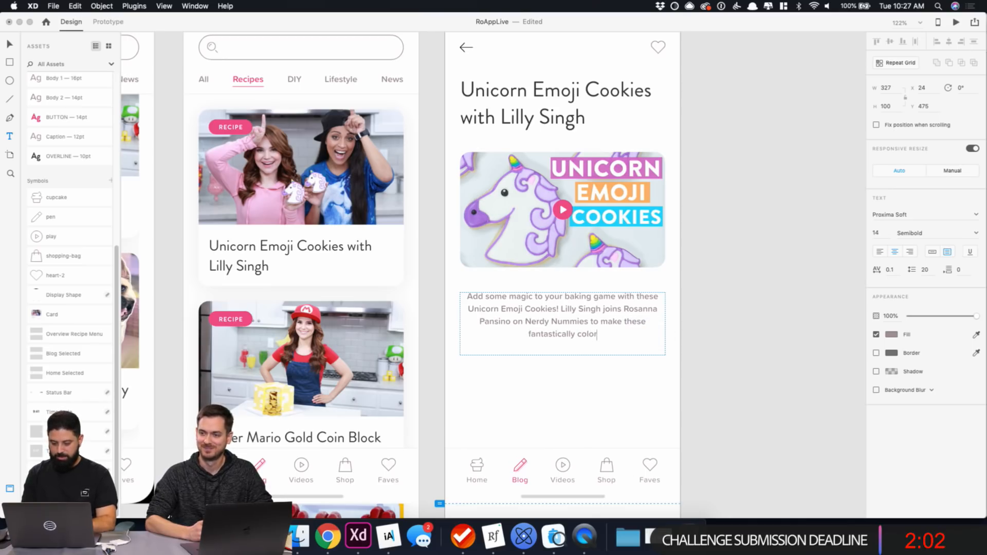
pyautogui.write('ful cookies!')
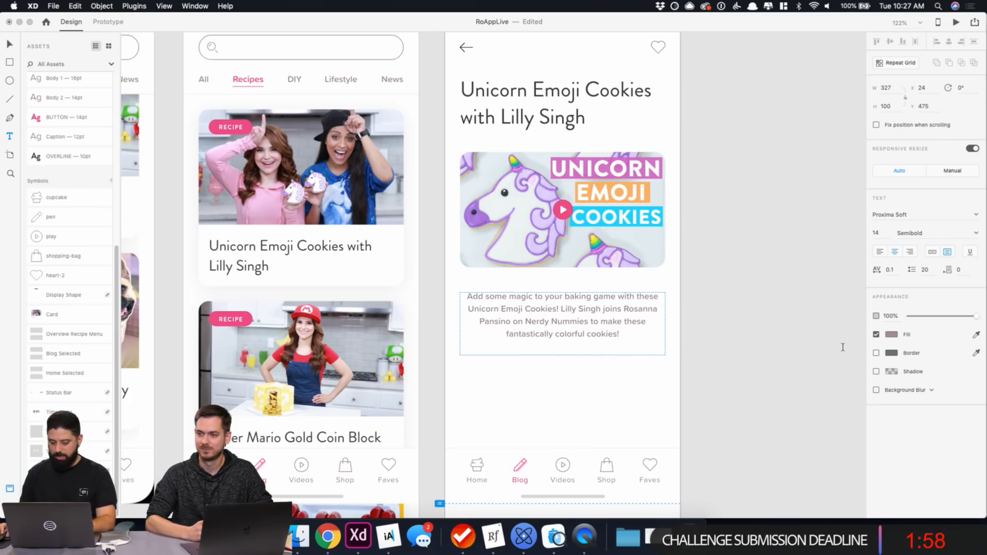
pyautogui.press('Escape')
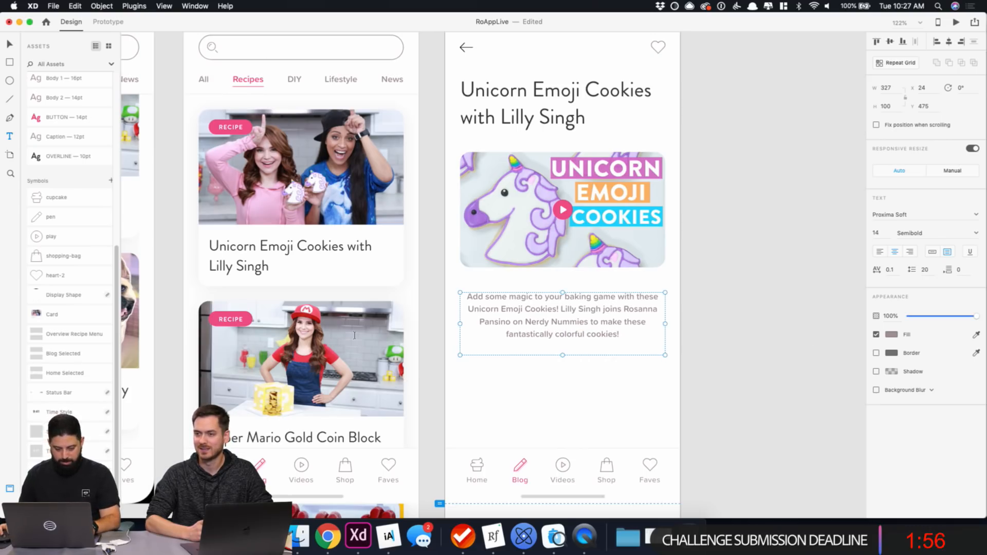
# Left-align the intro paragraph, apply the Body 1 — 16pt character style and switch its text box to Auto Width.
pyautogui.click(880, 254)
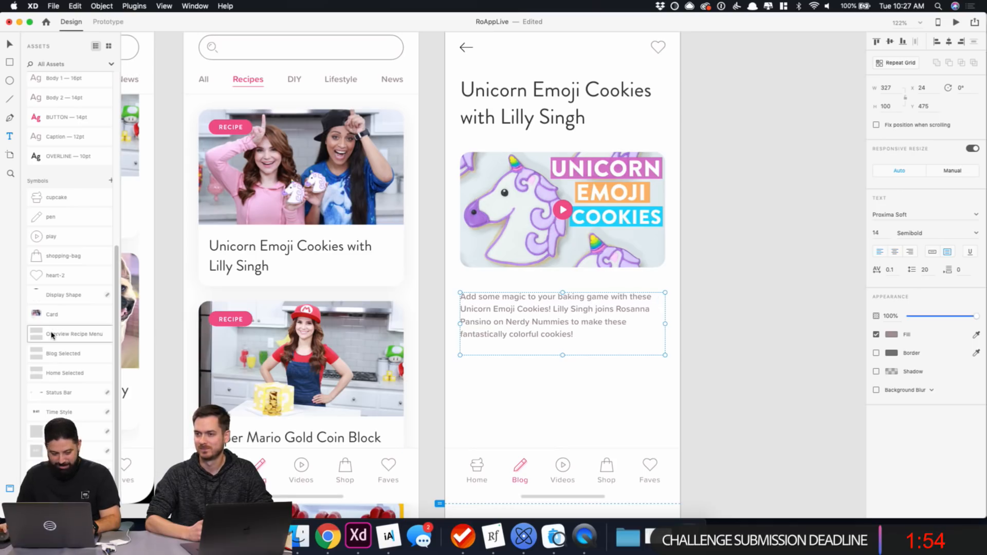
pyautogui.scroll(3, 82, 167)
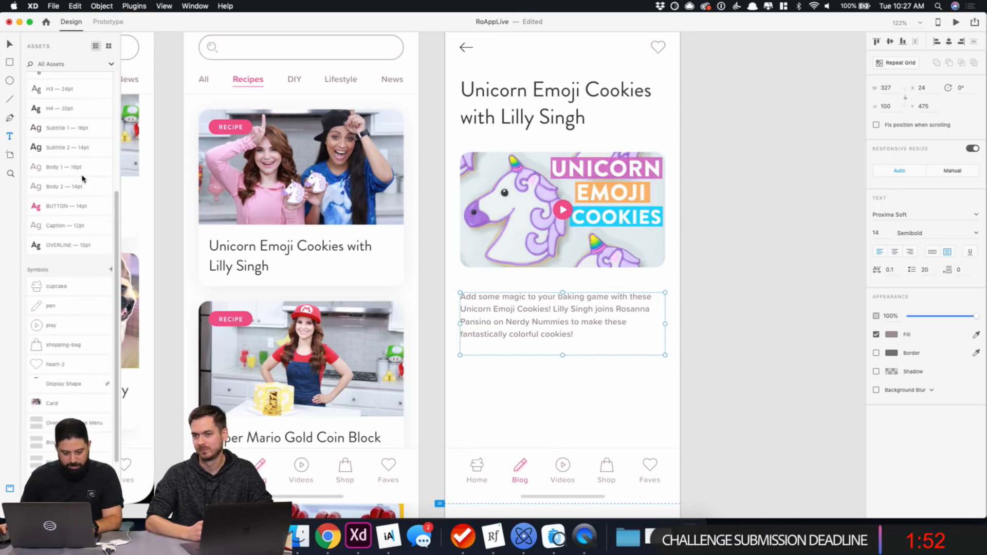
pyautogui.click(83, 168)
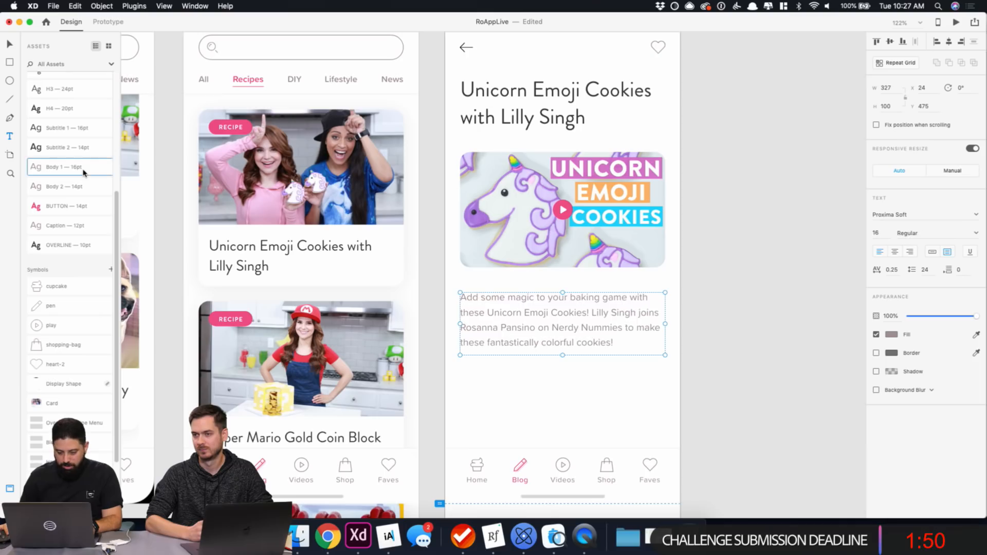
pyautogui.click(933, 253)
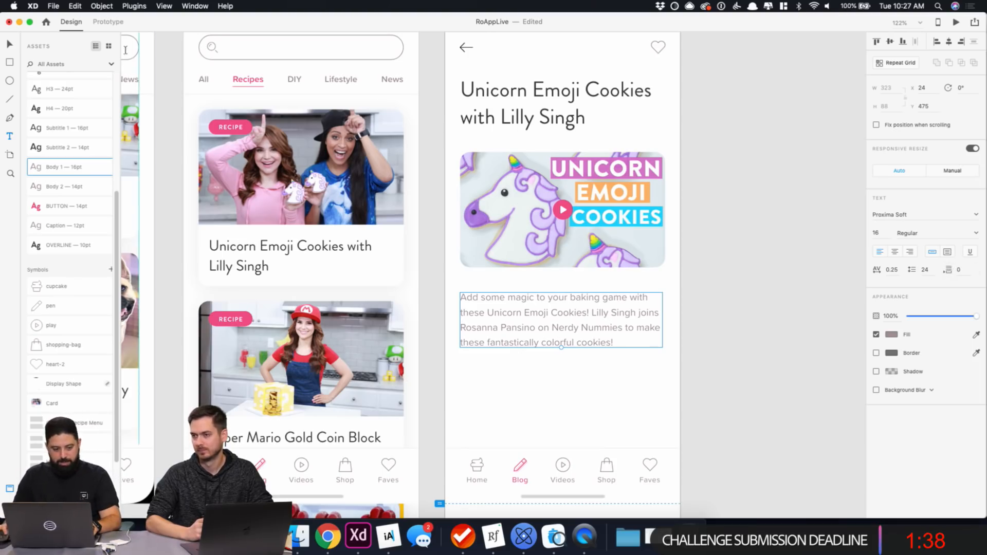
# Duplicate the intro paragraph just below itself, apply the OVERLINE — 10pt style and replace the copy's text with "GALLERY".
pyautogui.click(10, 45)
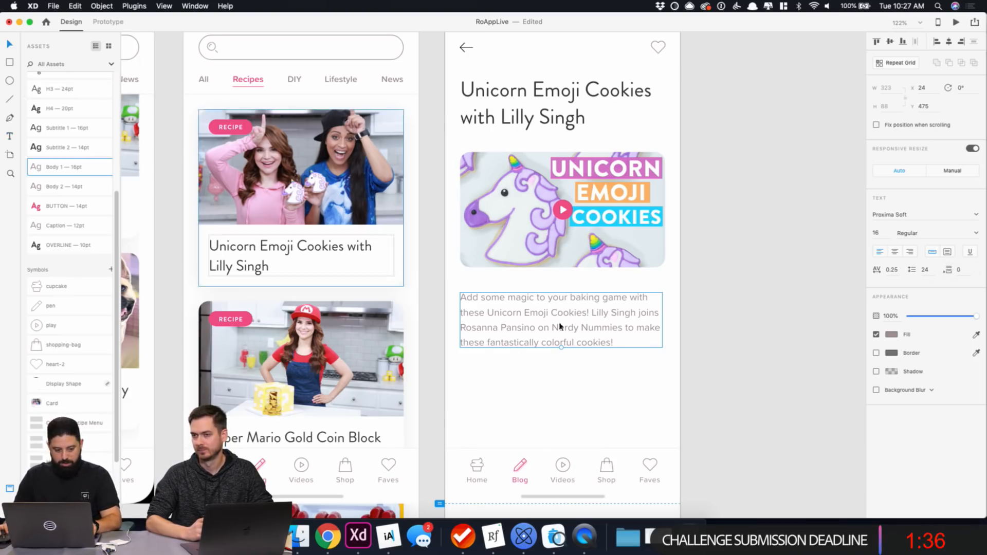
pyautogui.moveTo(577, 311); pyautogui.dragTo(579, 380)
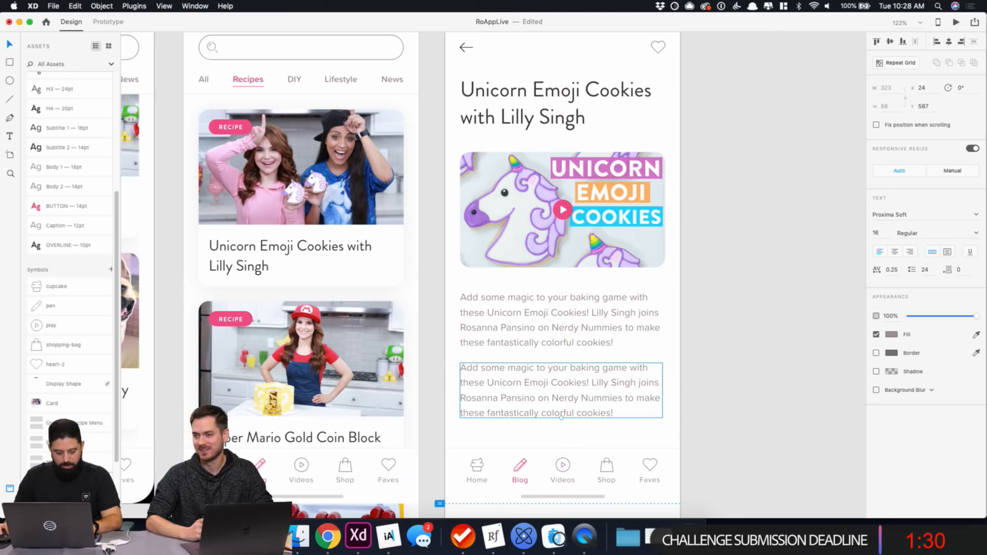
pyautogui.click(62, 246)
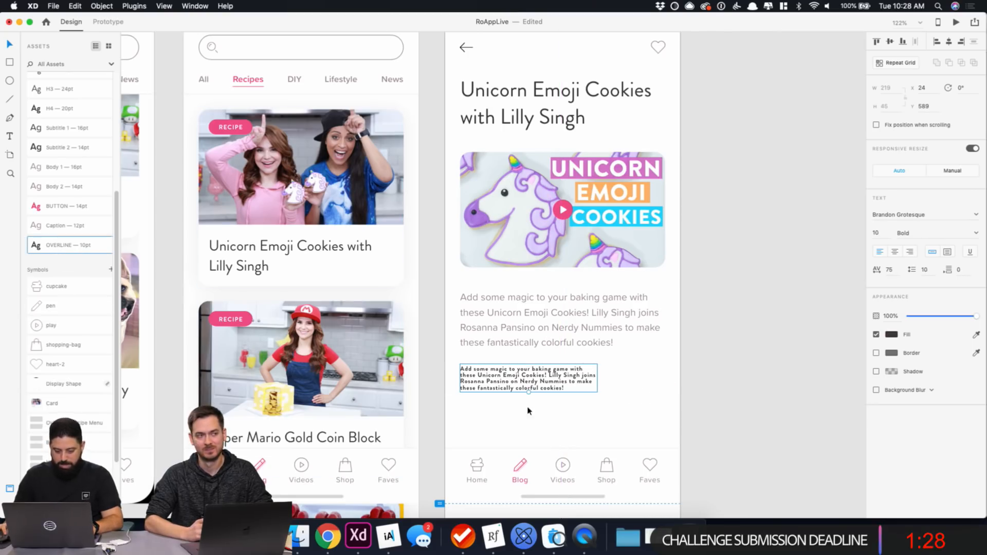
pyautogui.doubleClick(525, 376)
pyautogui.write('GALLERY')
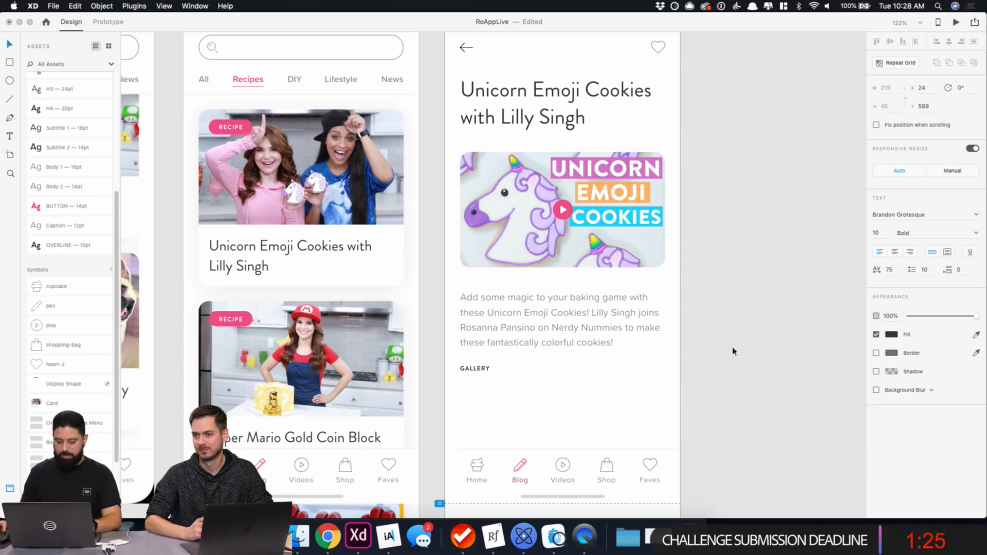
pyautogui.press('Escape')
# Draw a rectangle about 228 by 213 below the GALLERY heading on the iPhone – 6 artboard.
pyautogui.scroll(-3, 758, 340)
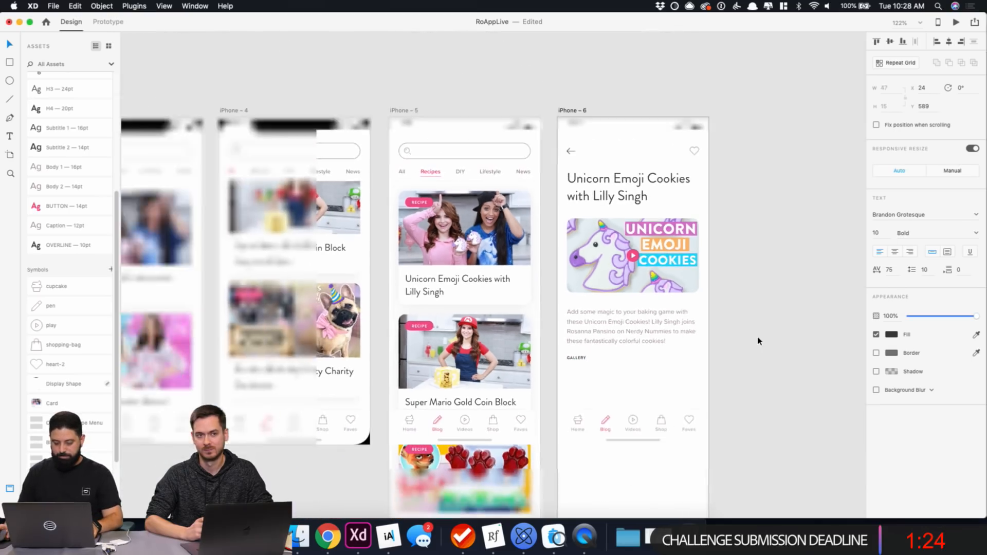
pyautogui.click(578, 109)
pyautogui.scroll(-3, 82, 380)
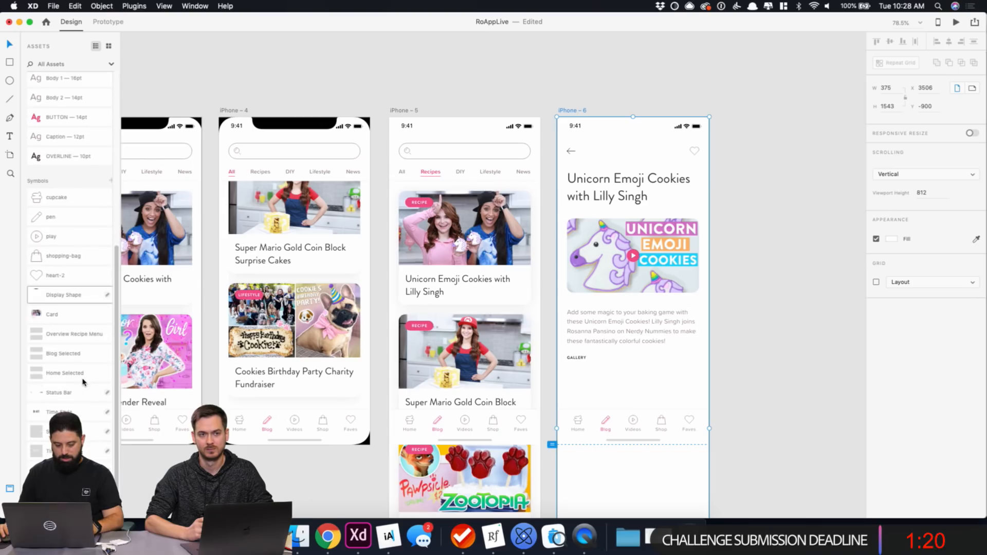
pyautogui.scroll(-4, 701, 282)
pyautogui.hscroll(5, 700, 282)
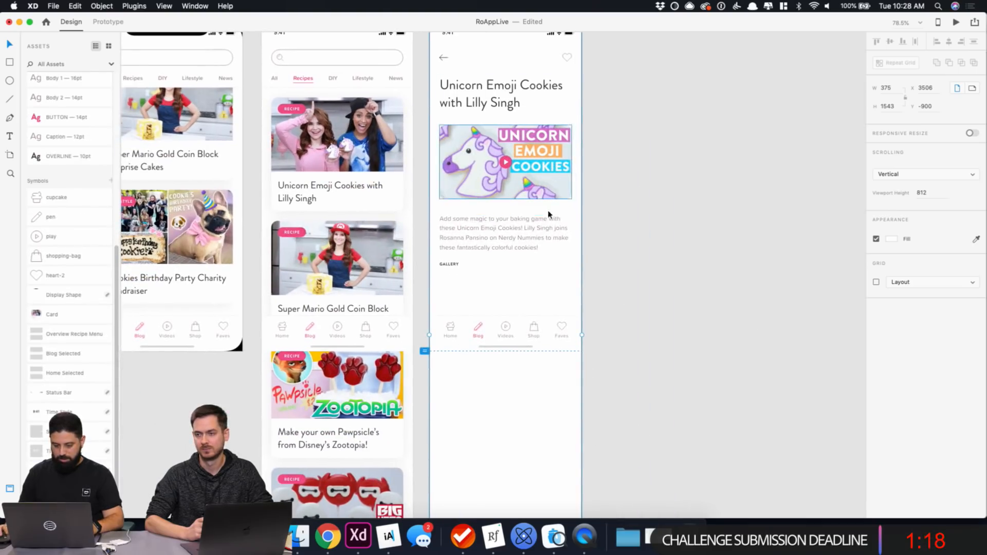
pyautogui.click(547, 284)
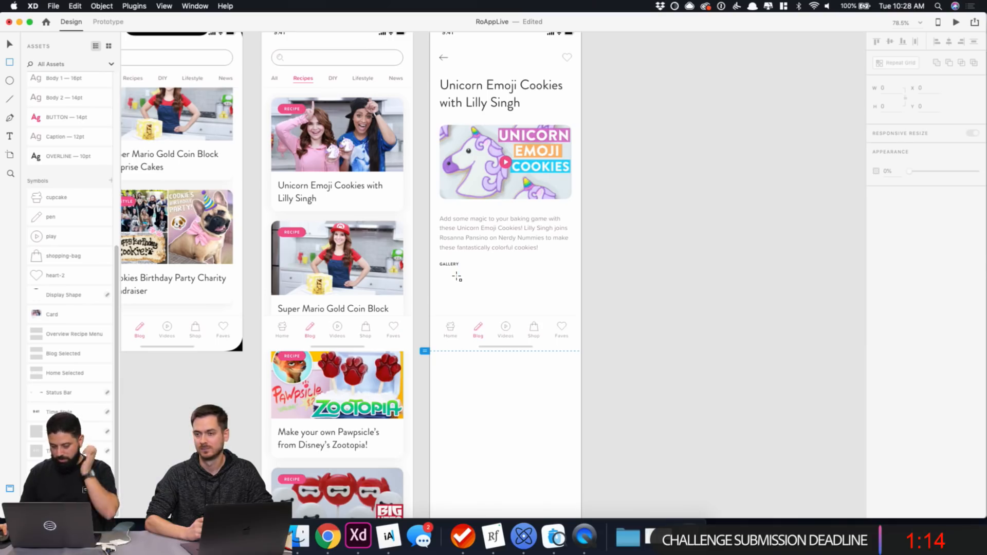
pyautogui.moveTo(456, 276); pyautogui.dragTo(547, 363)
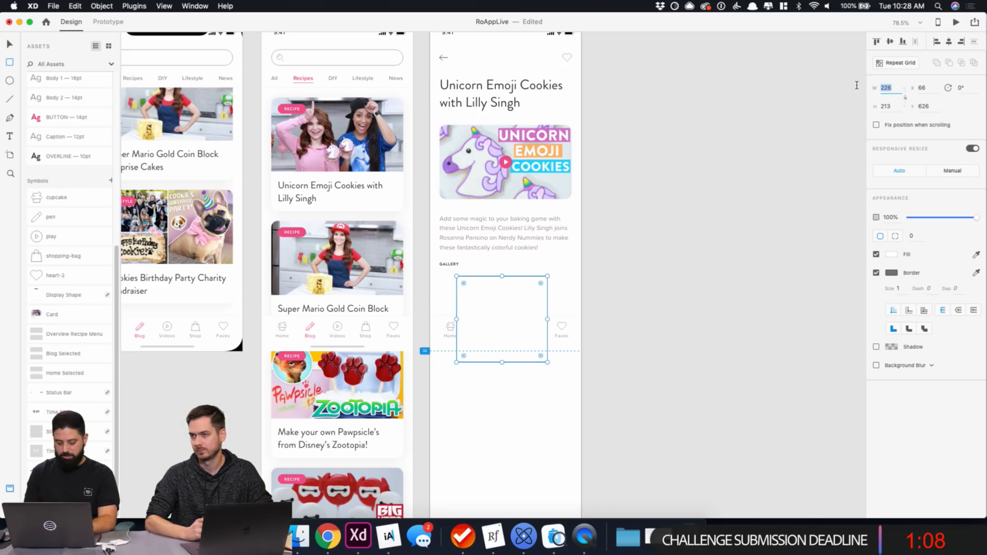
# Set the gallery rectangle's size to 327 by 327 and move it under the GALLERY heading to X 24, Y 620.
pyautogui.click(891, 88)
pyautogui.write('327')
pyautogui.press('Tab')
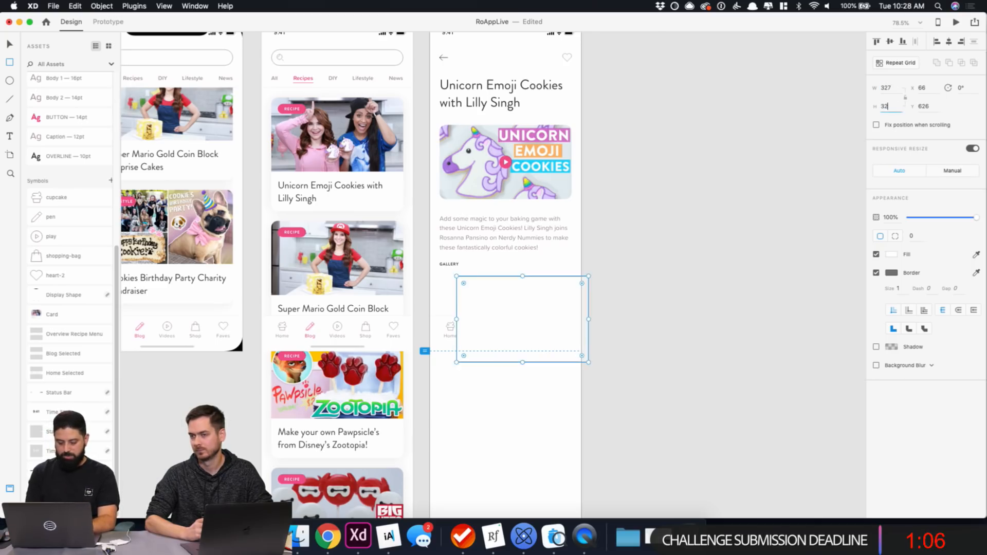
pyautogui.write('327')
pyautogui.press('Tab')
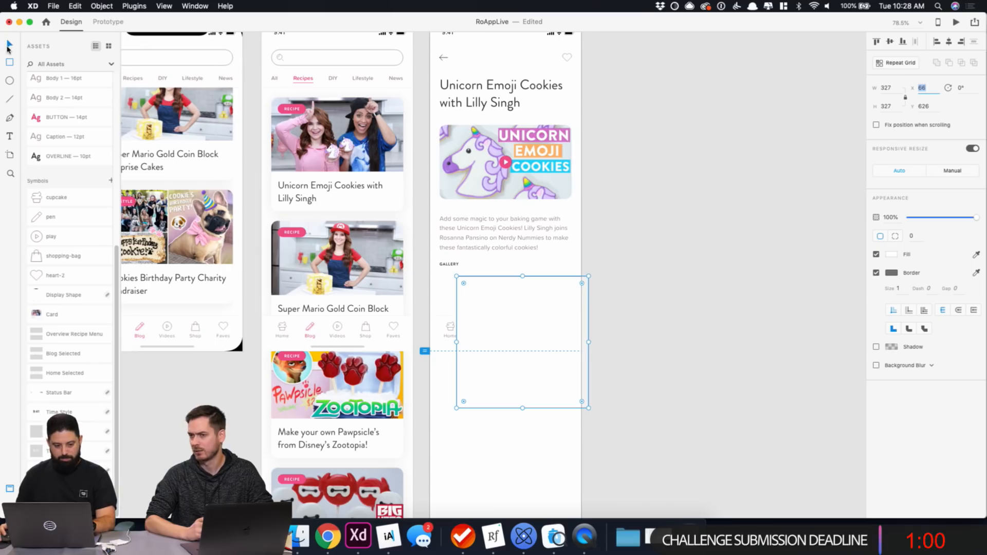
pyautogui.moveTo(518, 359); pyautogui.dragTo(503, 356)
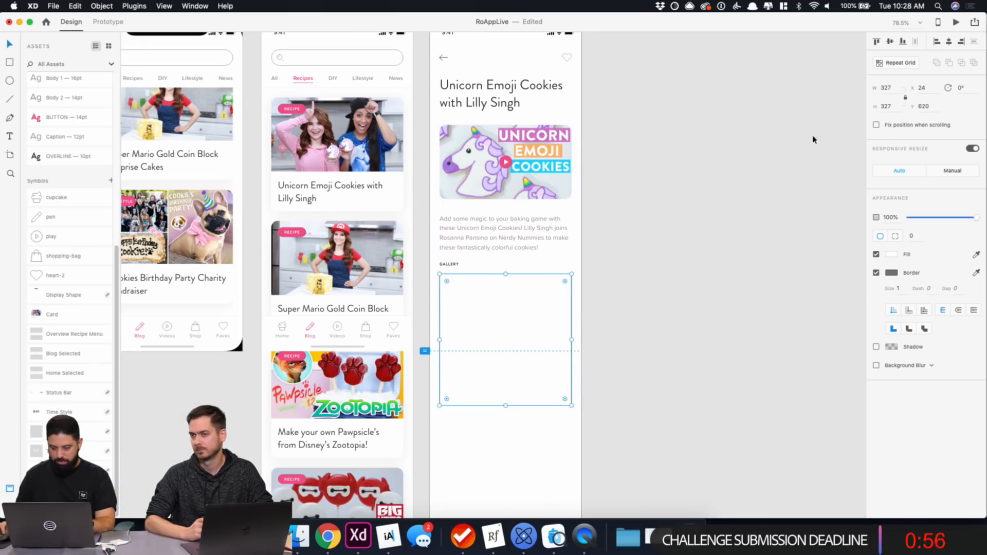
# Shrink the gallery square by 32 to 295 by 295 and arrange it at X 40 with a copy beside it at X 351.
pyautogui.click(895, 89)
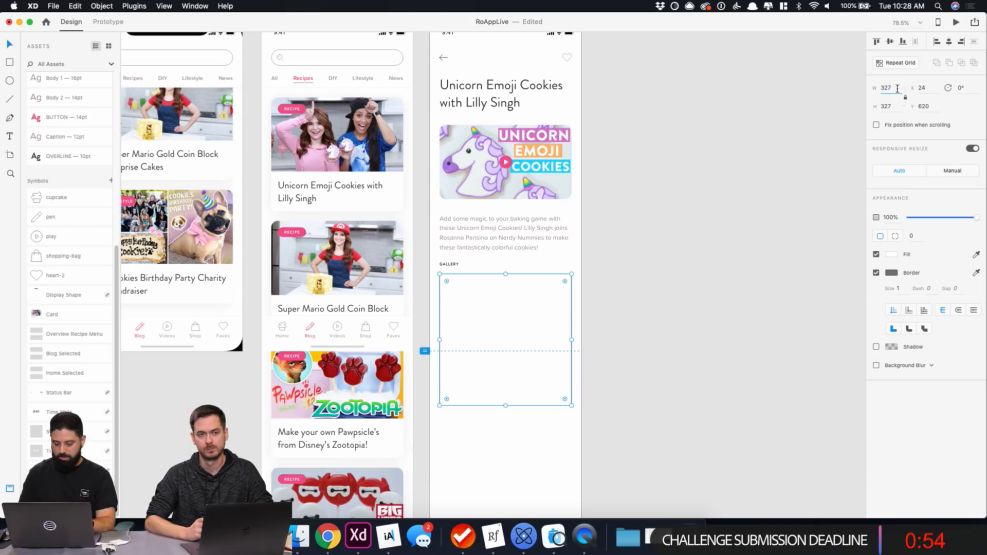
pyautogui.write('-32')
pyautogui.press('Return')
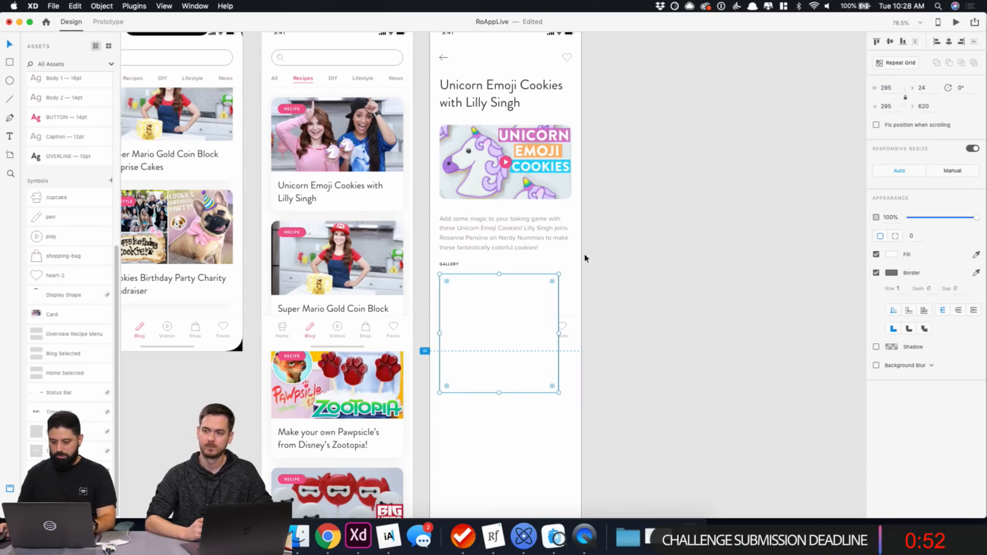
pyautogui.moveTo(533, 300); pyautogui.dragTo(592, 293)
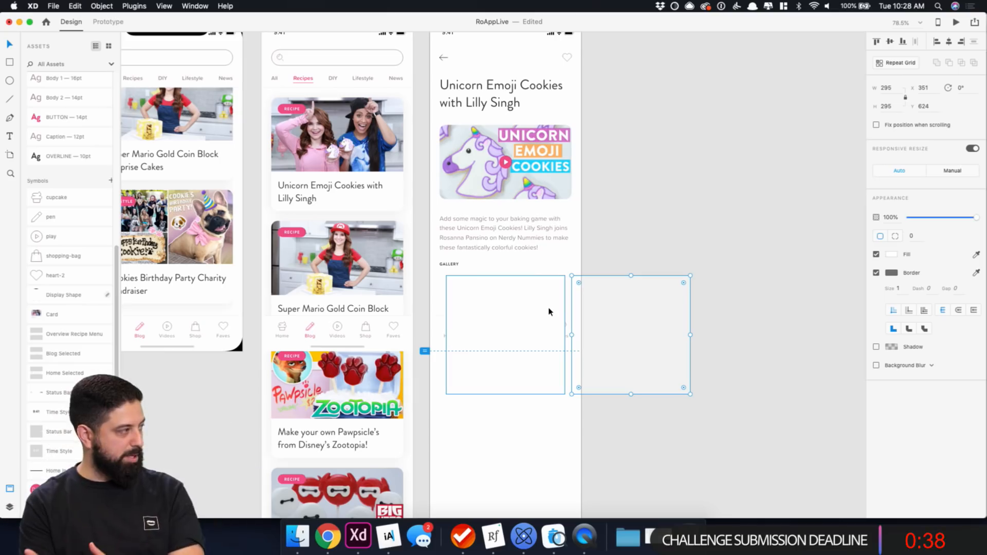
# Rename the layer of the centered gallery square on the artboard to "Image 2".
pyautogui.click(513, 286)
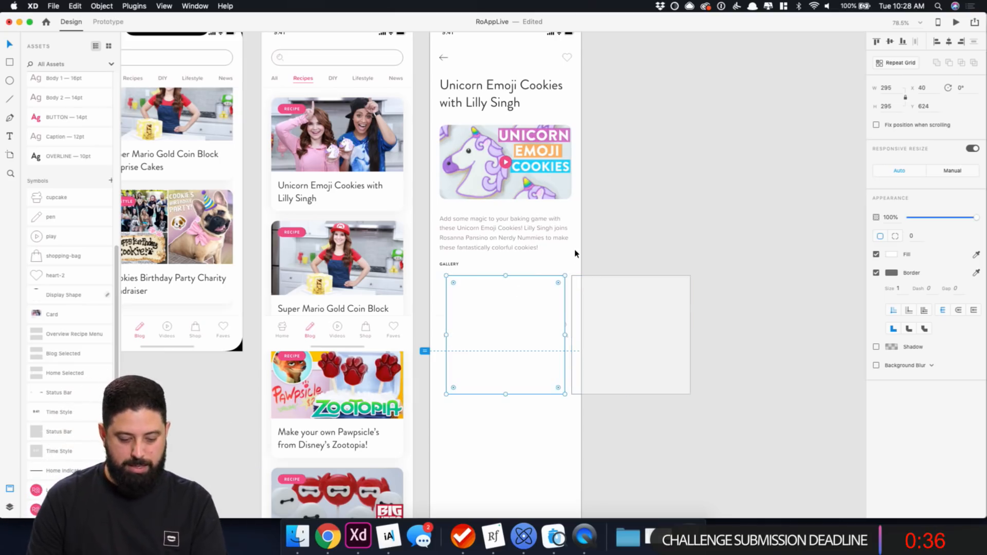
pyautogui.click(11, 511)
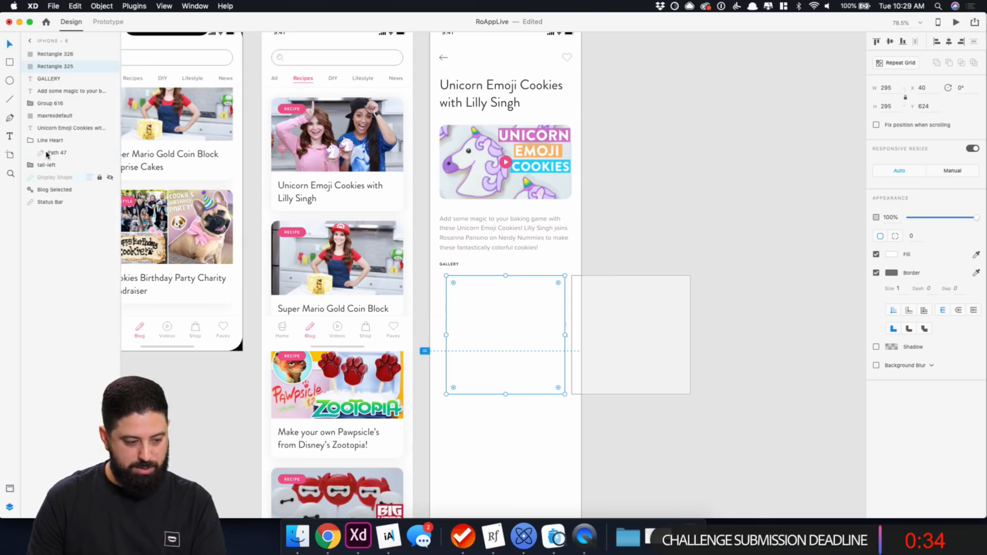
pyautogui.doubleClick(51, 67)
pyautogui.write('M')
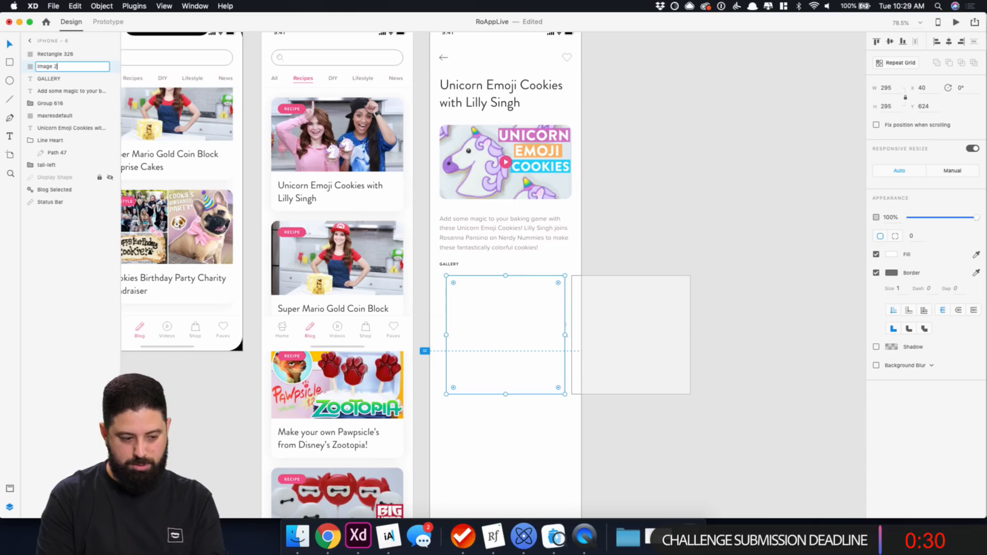
pyautogui.press('Return')
pyautogui.press('alt')
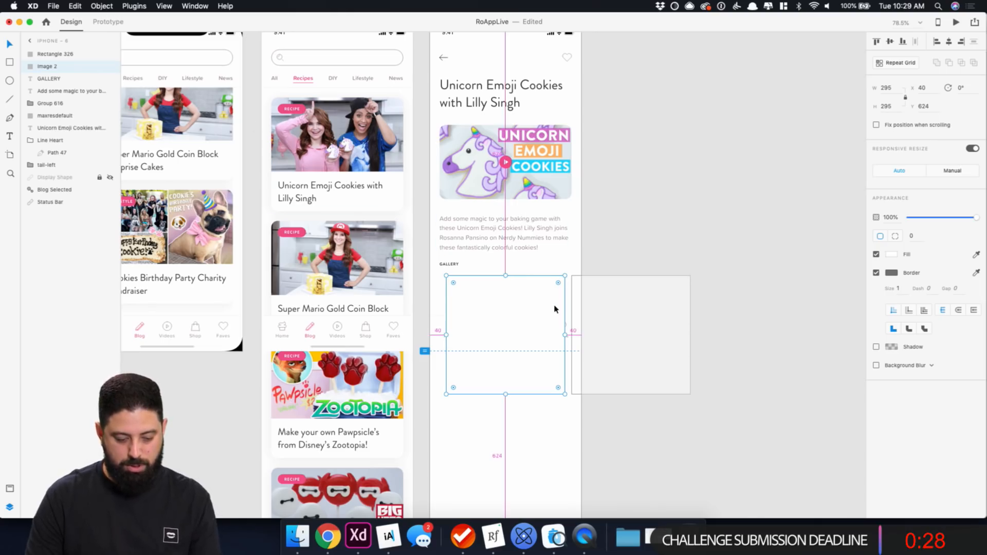
# Duplicate the centered gallery square to X -271, Y 624 and rename the copy's layer "Image 1".
pyautogui.moveTo(555, 309); pyautogui.dragTo(431, 313)
pyautogui.doubleClick(48, 67)
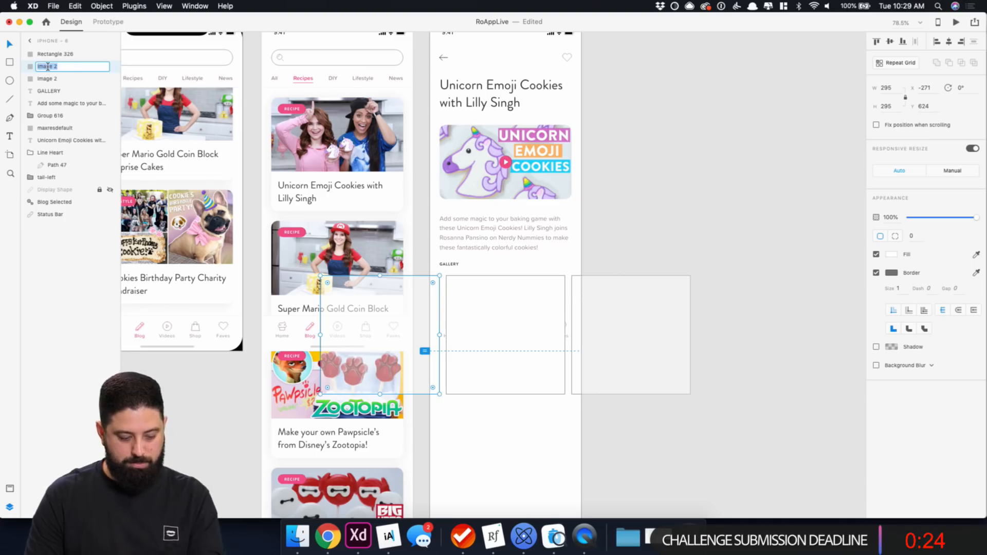
pyautogui.write('Im')
pyautogui.press('Return')
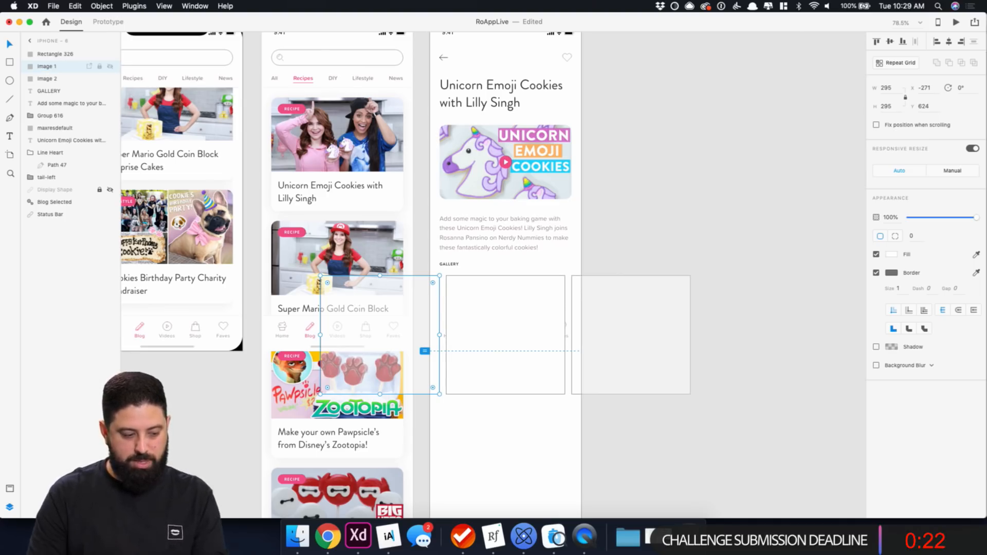
# Rename the layer of the gallery square at X 351 to "Image 3".
pyautogui.click(51, 55)
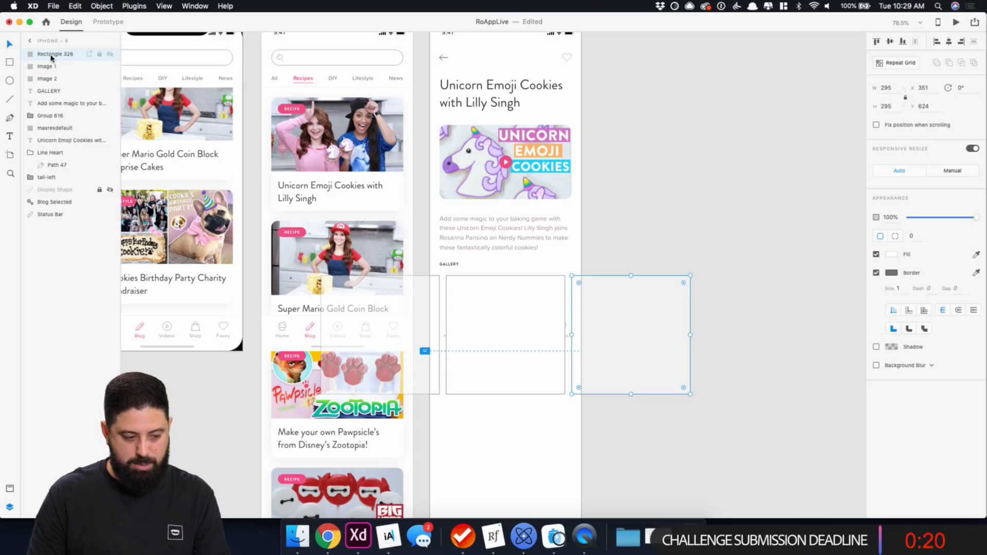
pyautogui.doubleClick(52, 55)
pyautogui.write('Image')
pyautogui.write('3')
pyautogui.press('Return')
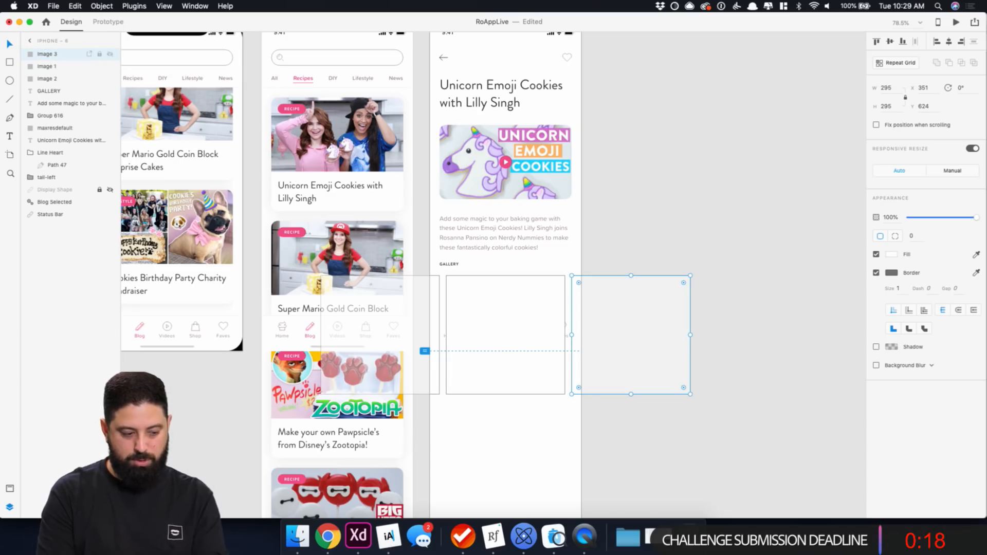
# Group the gallery squares Image 1, Image 2 and Image 3.
pyautogui.keyDown('shift'); pyautogui.click(54, 81); pyautogui.keyUp('shift')
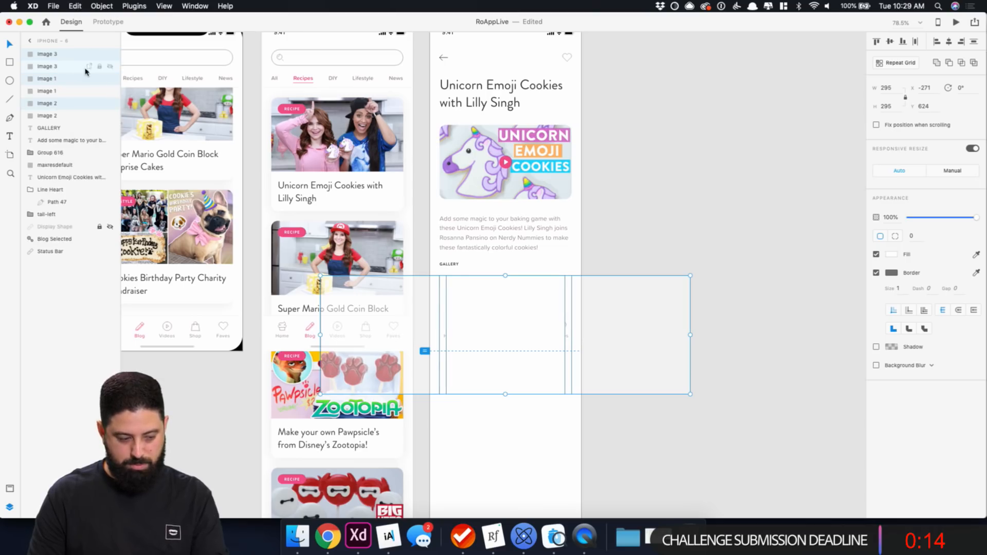
pyautogui.press('super+g')
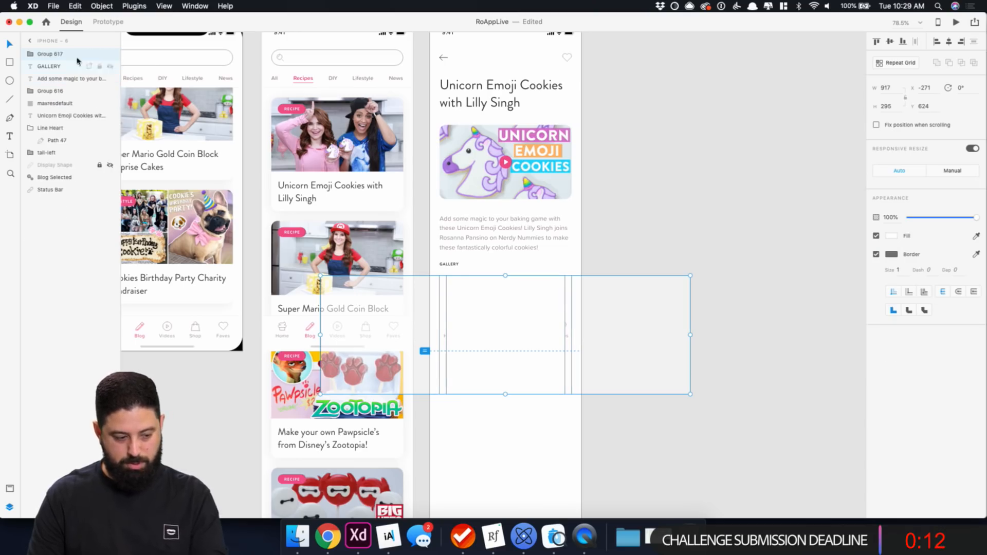
pyautogui.click(607, 233)
# Duplicate Image 3 inside the group, name the copy "Image 4" and place it beside Image 3 at X 662.
pyautogui.doubleClick(572, 292)
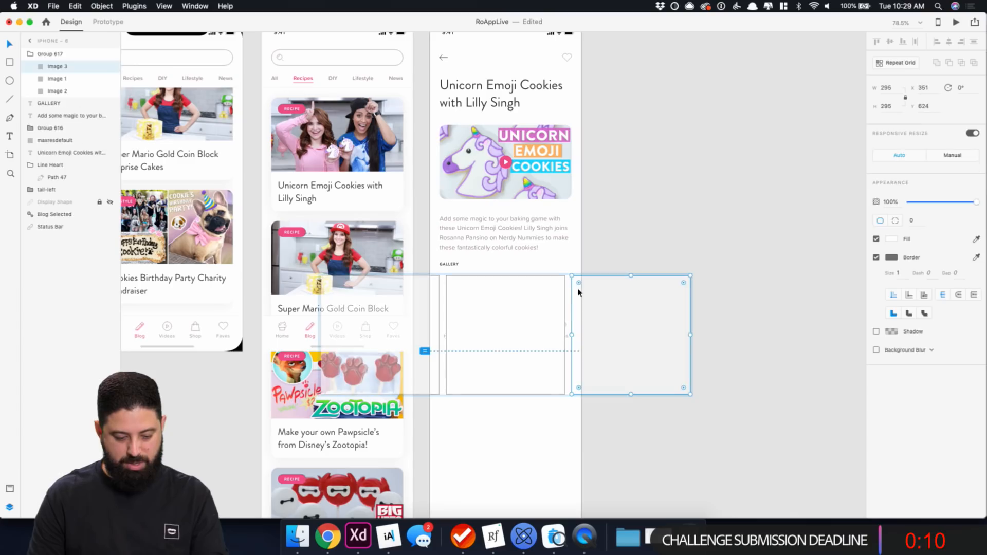
pyautogui.press('super+d')
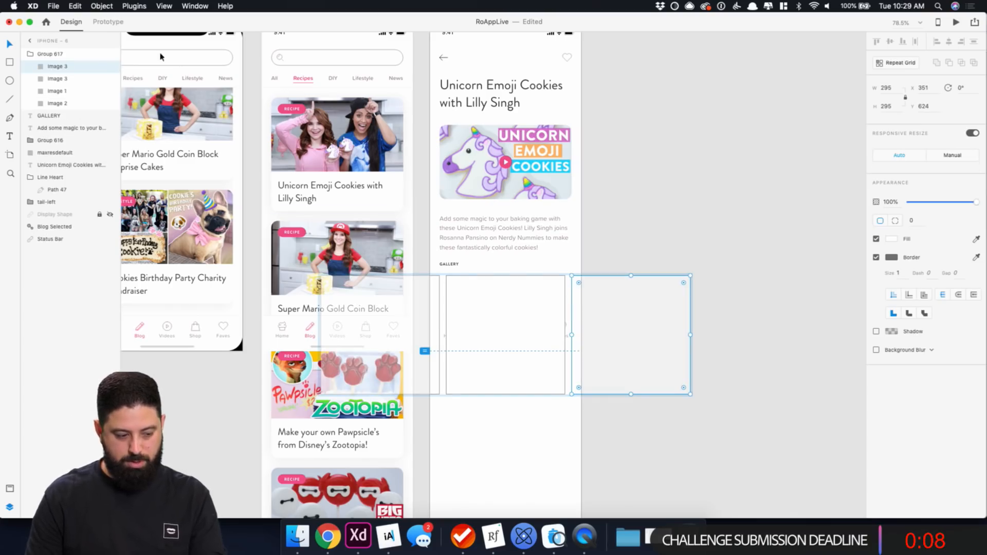
pyautogui.doubleClick(65, 67)
pyautogui.write('Image 4')
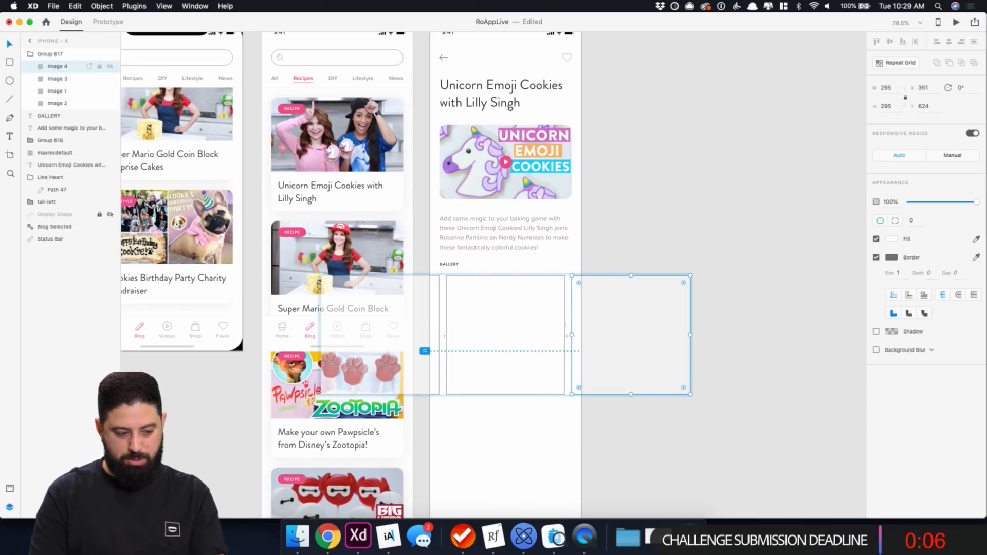
pyautogui.press('Return')
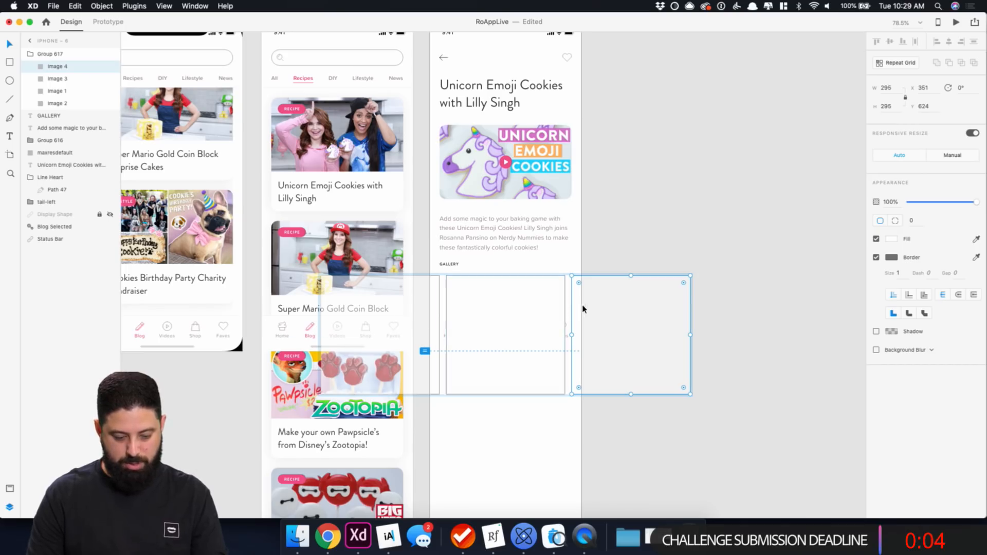
pyautogui.moveTo(581, 309); pyautogui.dragTo(702, 293)
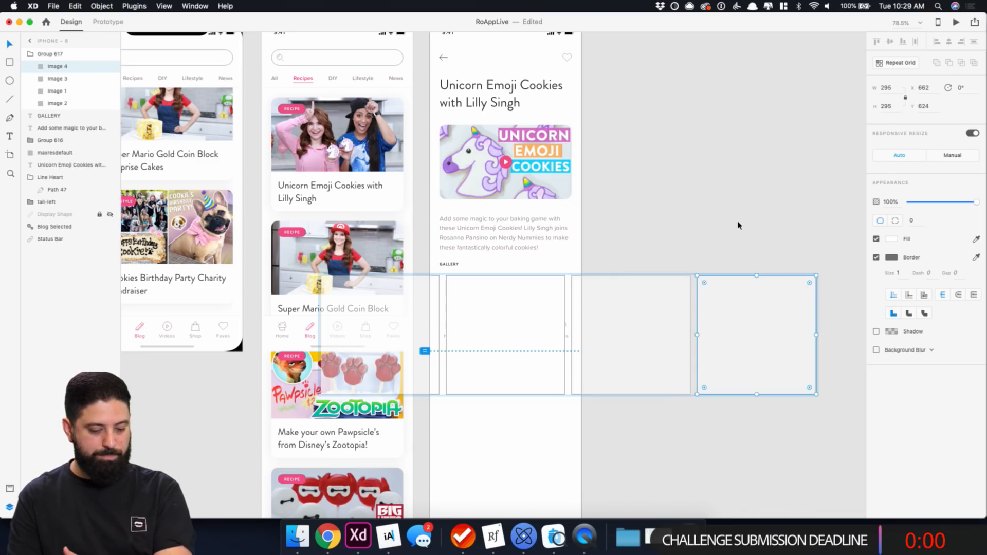
pyautogui.click(656, 220)
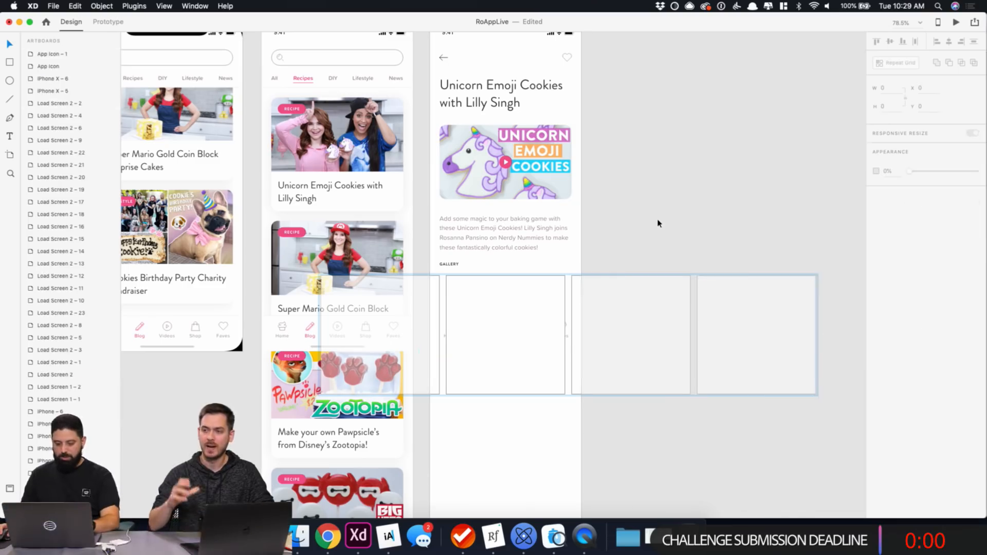
# Round the corners of all four gallery squares with a radius of 16.
pyautogui.doubleClick(538, 319)
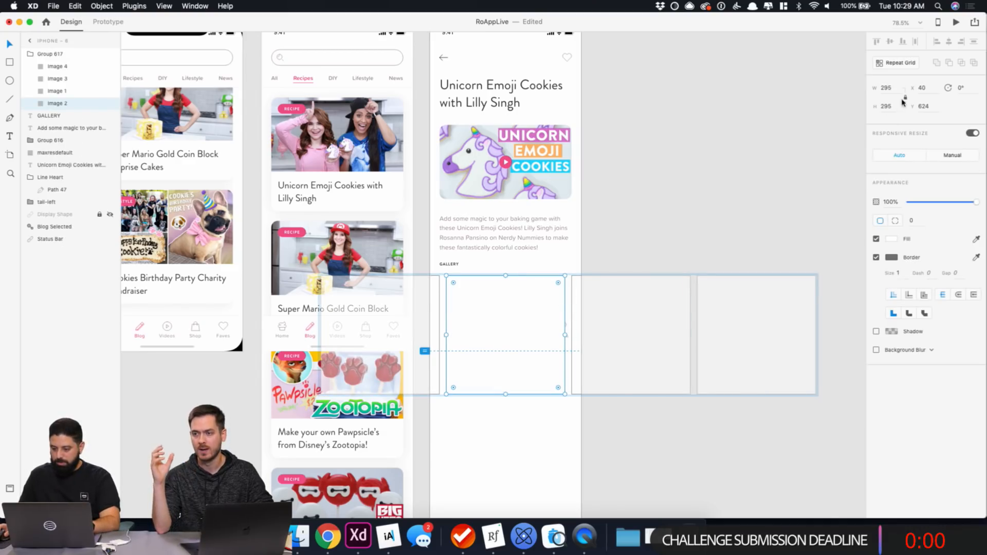
pyautogui.click(700, 255)
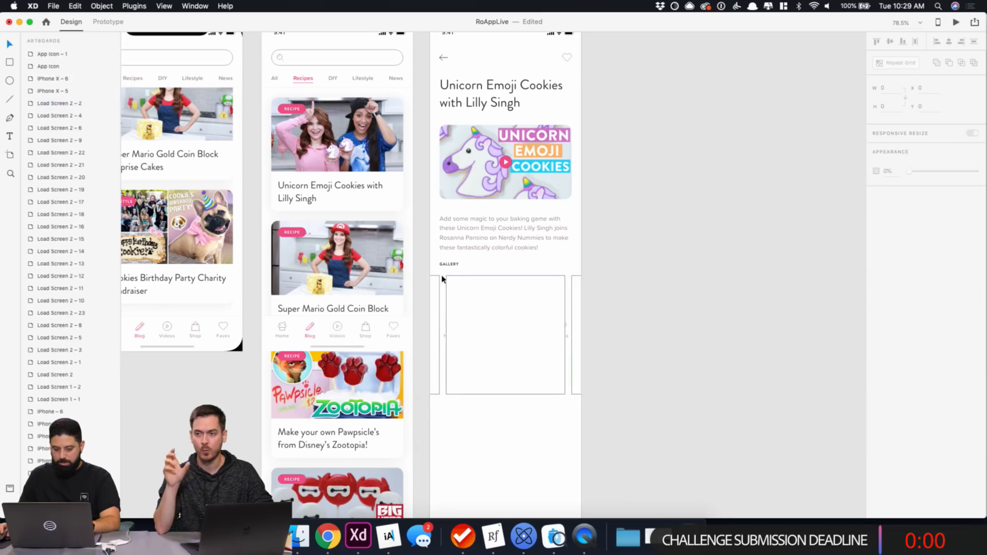
pyautogui.doubleClick(445, 289)
pyautogui.keyDown('shift'); pyautogui.click(43, 66); pyautogui.keyUp('shift')
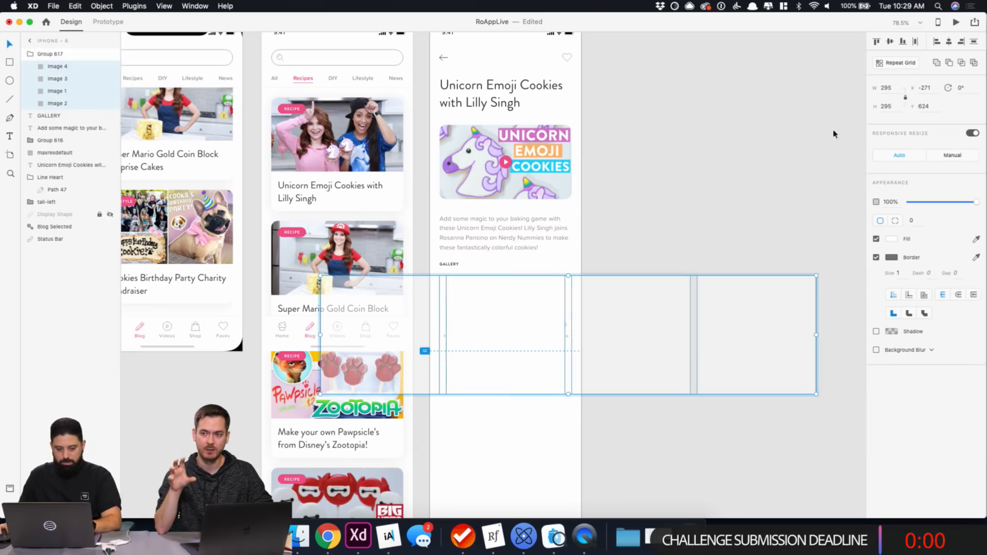
pyautogui.click(911, 220)
pyautogui.write('16')
pyautogui.press('Return')
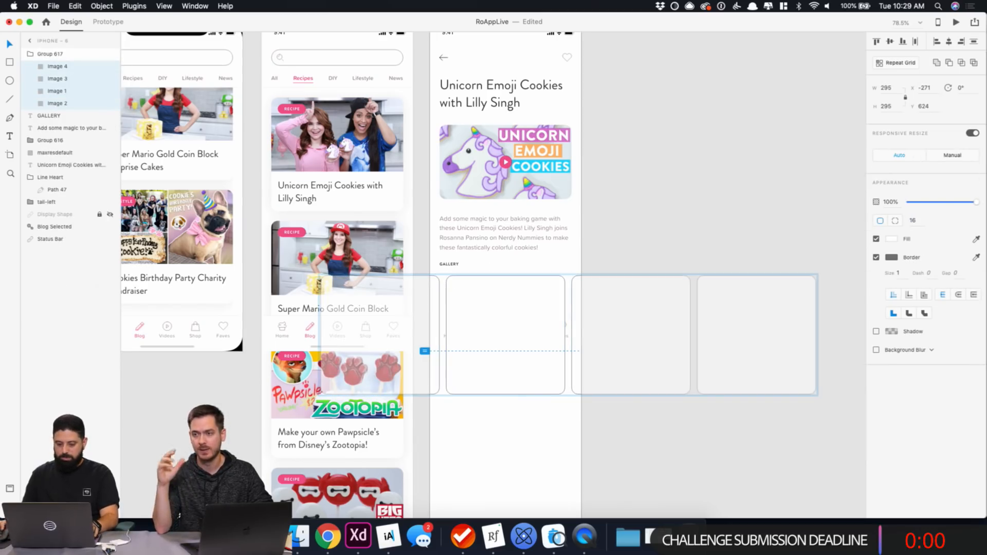
# Remove the border from the four gallery squares and fill them with the saved pink swatch.
pyautogui.click(876, 258)
pyautogui.click(891, 239)
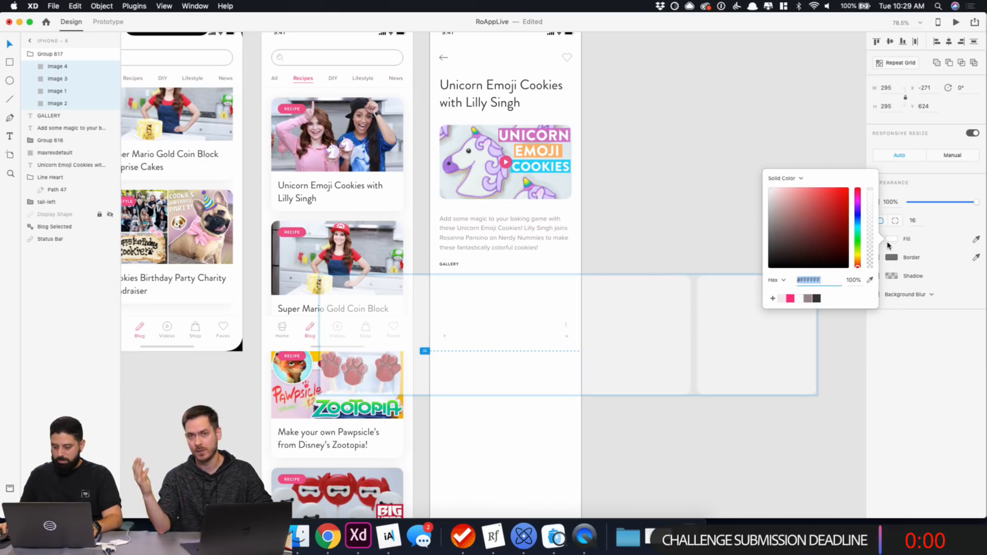
pyautogui.click(790, 298)
pyautogui.click(626, 187)
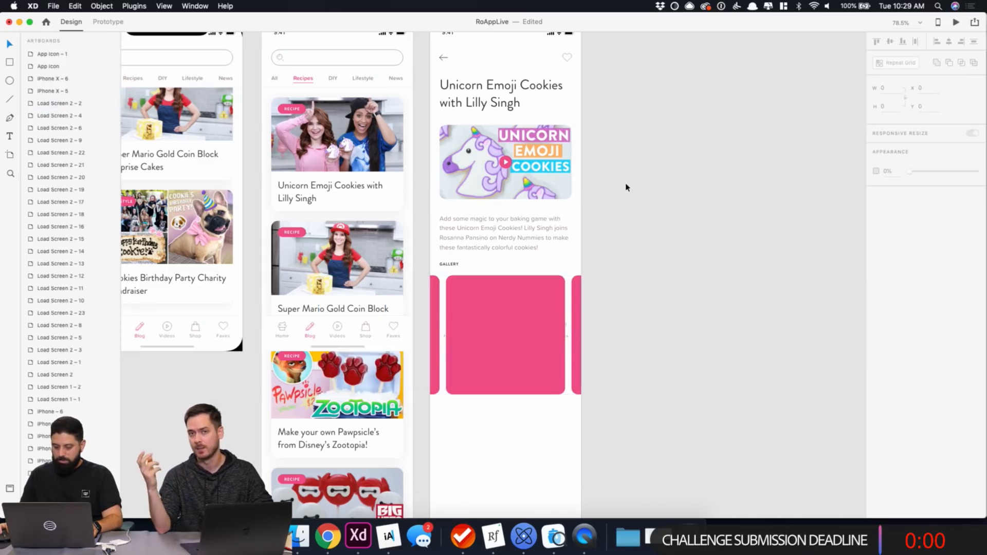
# Switch to Finder, preview rosanna-pansino-lilly-singh.jpg and place it as the fill of the centered Image 2 square.
pyautogui.keyDown('super'); pyautogui.click(525, 312); pyautogui.keyUp('super')
pyautogui.press('super+Tab')
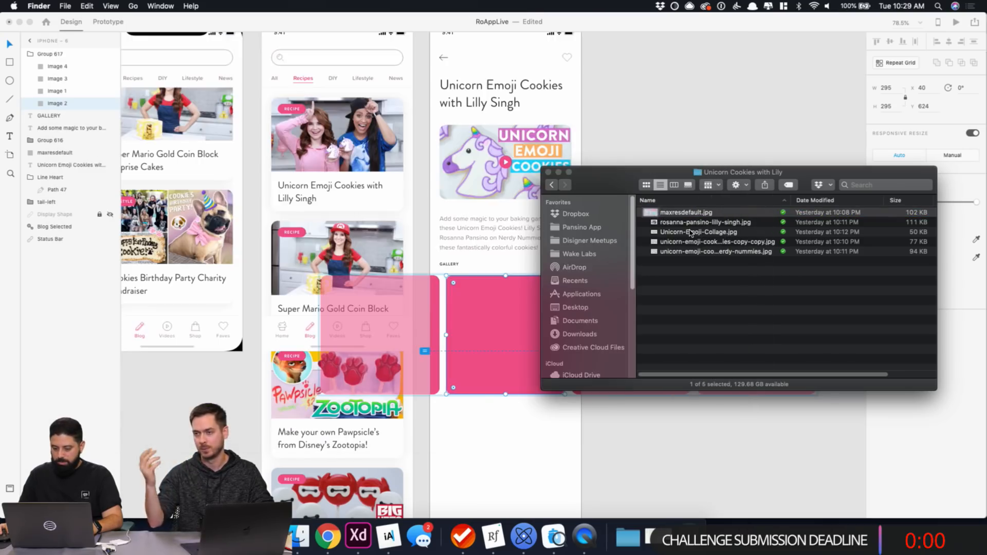
pyautogui.click(704, 222)
pyautogui.press('space')
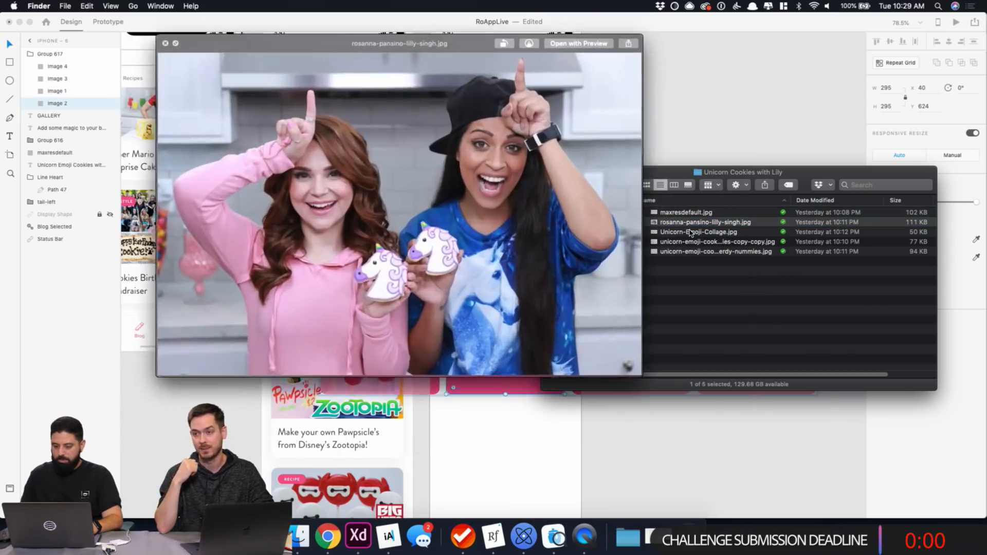
pyautogui.press('space')
pyautogui.moveTo(704, 222); pyautogui.dragTo(507, 333)
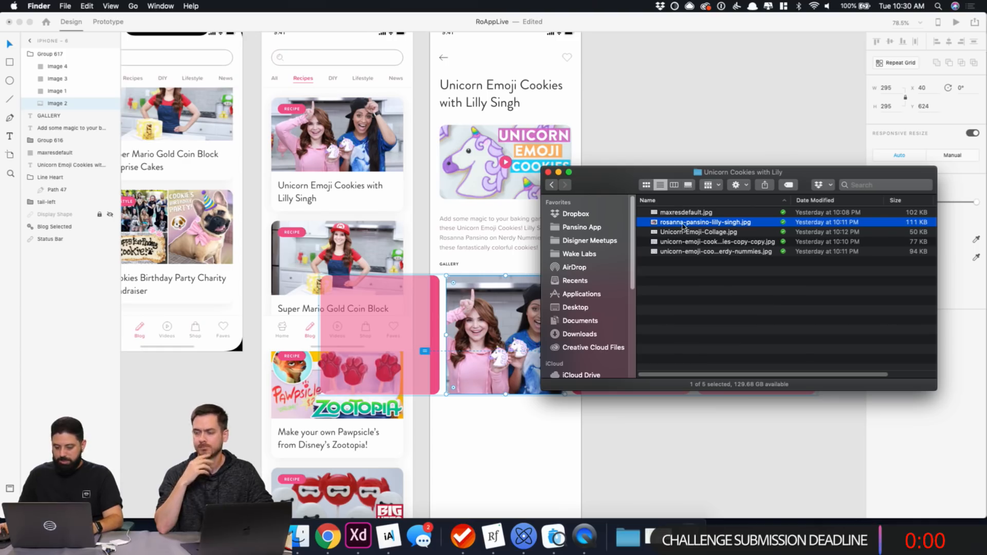
# Fill Image 1 with the unicorn-emoji-cook…ies-copy-copy.jpg photo and Image 3 with the unicorn-emoji-coo…erdy-nummies.jpg photo.
pyautogui.moveTo(622, 184); pyautogui.dragTo(724, 131)
pyautogui.click(774, 179)
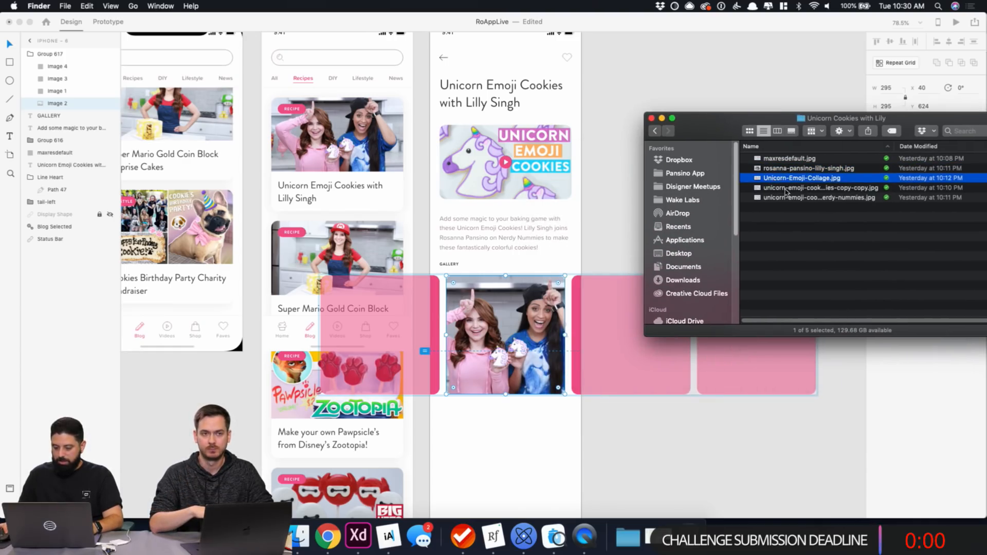
pyautogui.moveTo(786, 191); pyautogui.dragTo(433, 304)
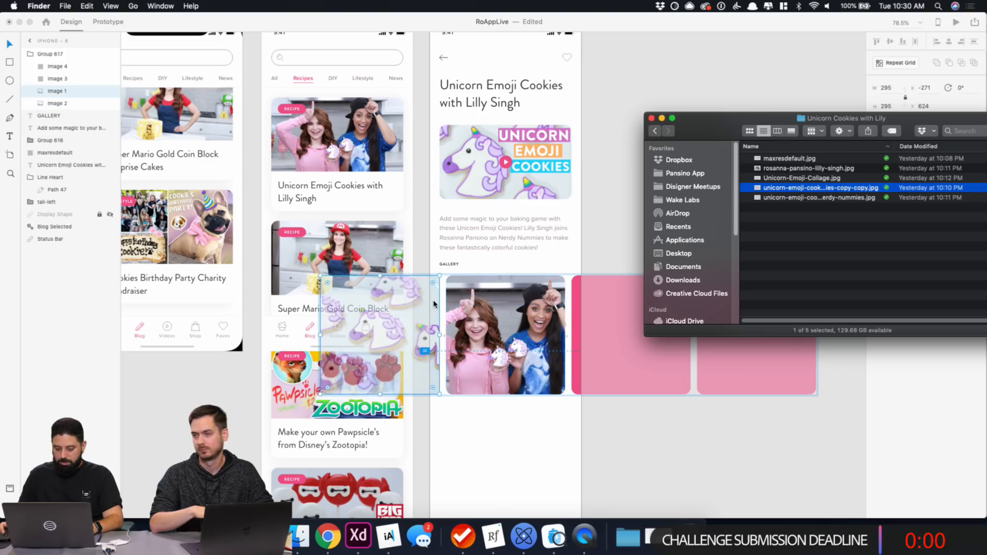
pyautogui.moveTo(804, 198); pyautogui.dragTo(574, 314)
# Try to fill the fourth gallery square with Unicorn-Emoji-Collage.jpg.
pyautogui.moveTo(929, 120); pyautogui.dragTo(555, 74)
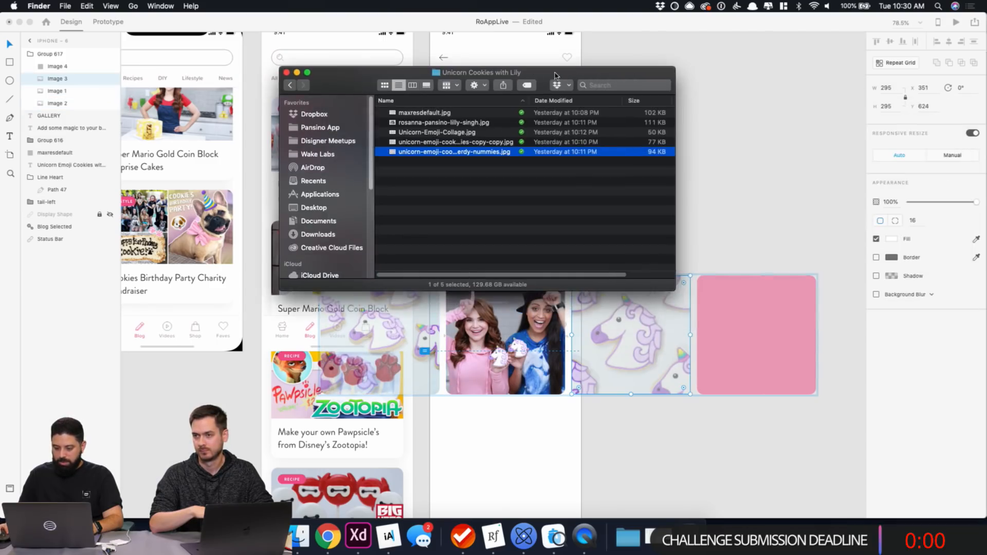
pyautogui.click(441, 123)
pyautogui.moveTo(425, 130); pyautogui.dragTo(761, 321)
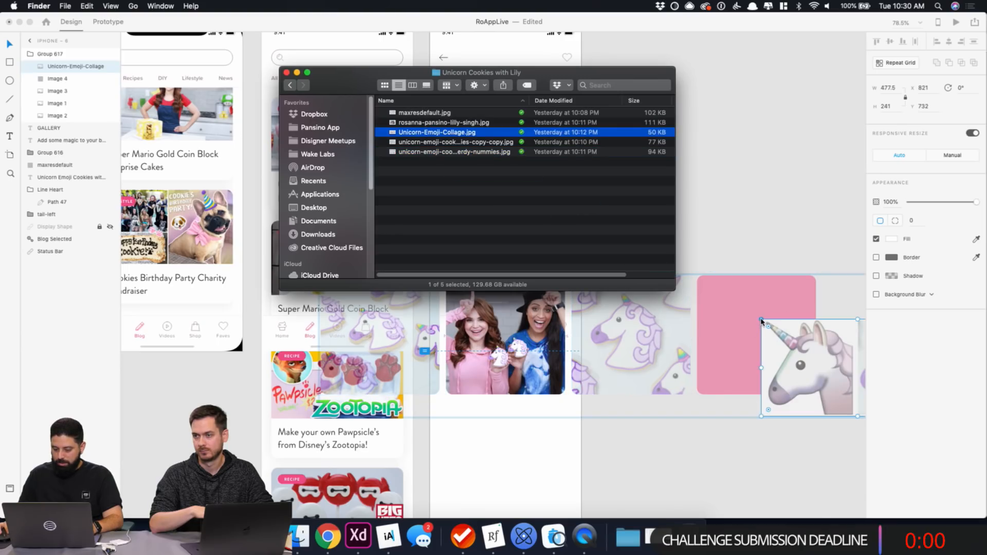
pyautogui.click(775, 236)
pyautogui.press('Delete')
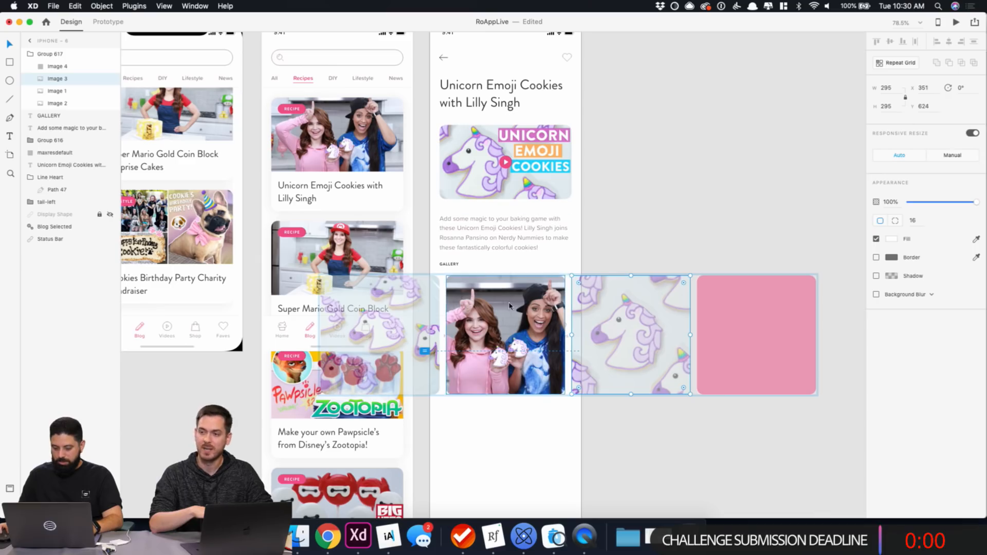
# Try to shift the gallery group to X -916 so that the pink square lies on the artboard.
pyautogui.click(771, 220)
pyautogui.click(463, 353)
pyautogui.moveTo(463, 353); pyautogui.dragTo(280, 316)
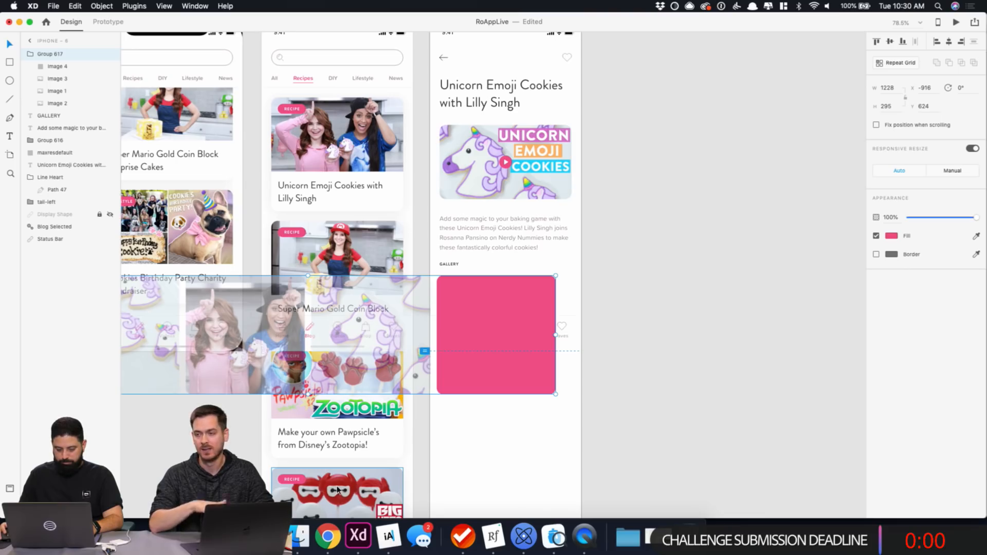
pyautogui.press('super+z')
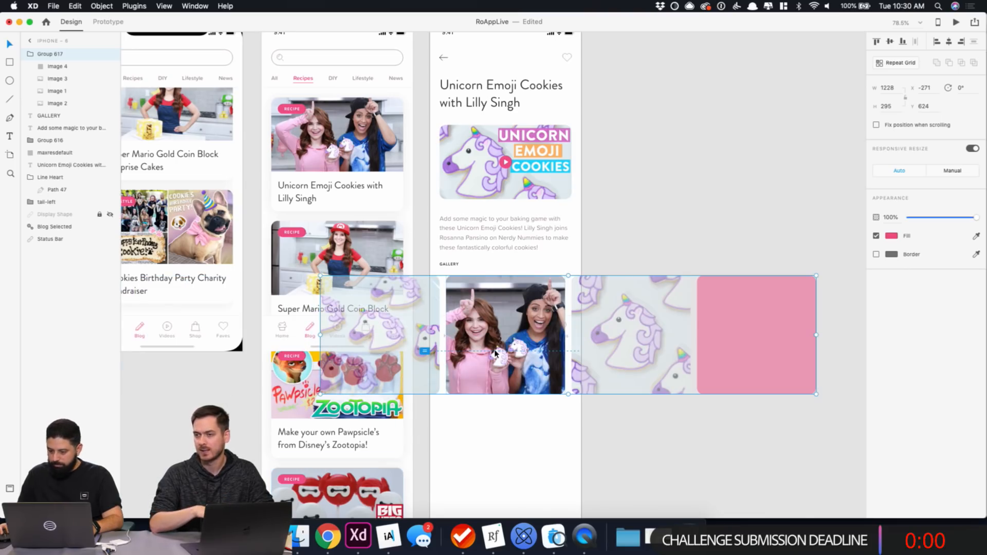
# Move the gallery group to X -899 and fill the pink Image 4 square with Unicorn-Emoji-Collage.jpg.
pyautogui.moveTo(714, 351); pyautogui.dragTo(461, 350)
pyautogui.click(299, 536)
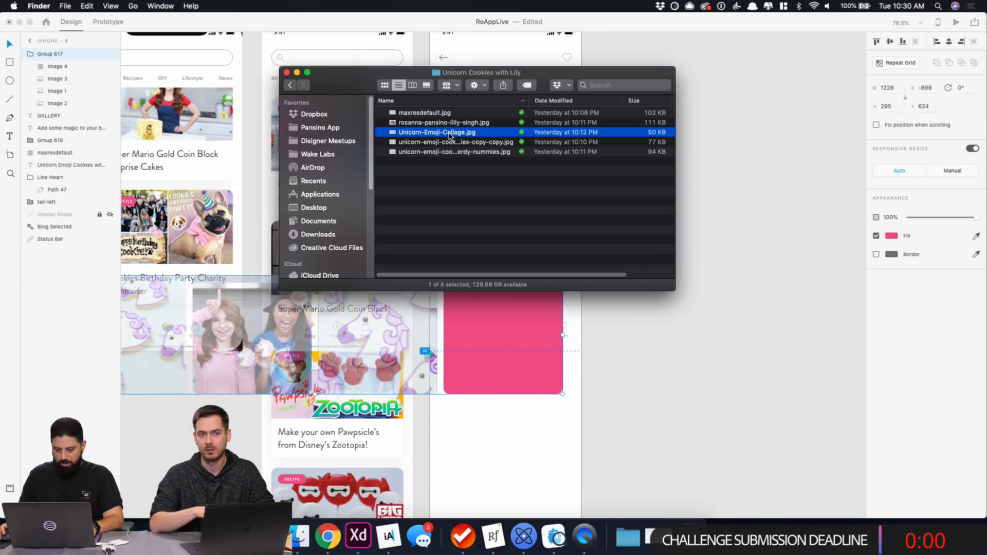
pyautogui.moveTo(449, 135); pyautogui.dragTo(533, 305)
# Enlarge and reposition the collage picture inside Image 4 so that only the unicorn emoji fills the square.
pyautogui.click(542, 307)
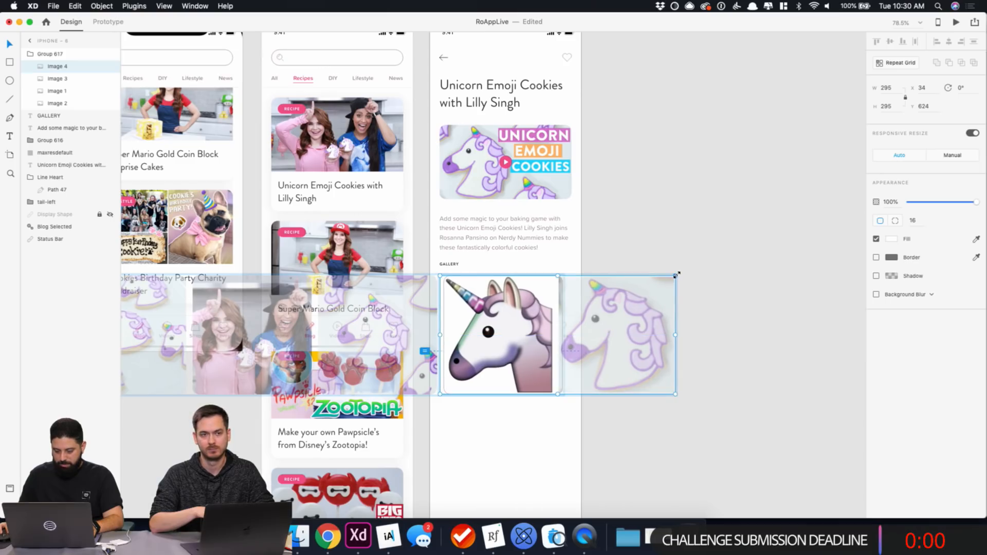
pyautogui.moveTo(676, 275); pyautogui.dragTo(679, 268)
pyautogui.moveTo(557, 319); pyautogui.dragTo(562, 322)
pyautogui.click(641, 249)
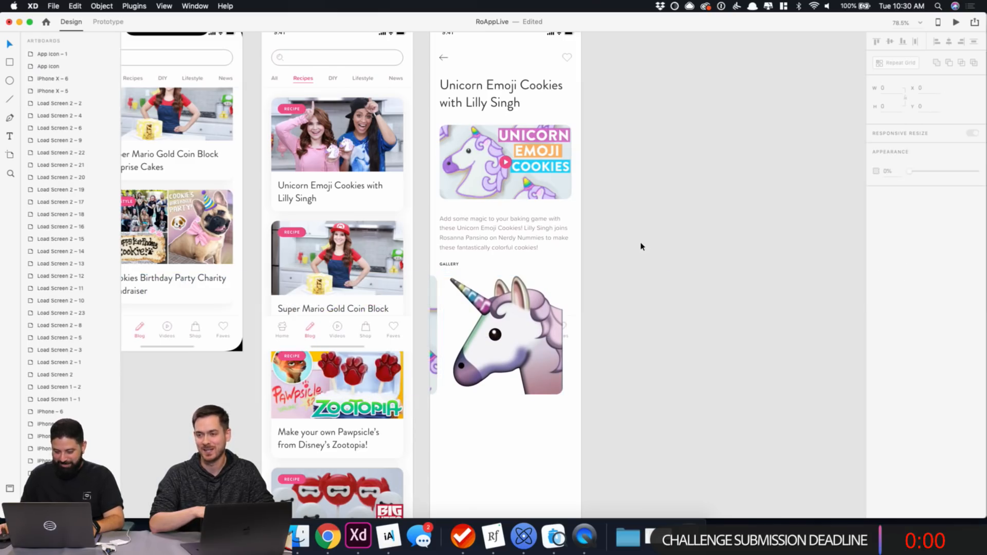
# Set the gallery group's X position to -271 so that Image 2 is centered on the artboard.
pyautogui.click(518, 307)
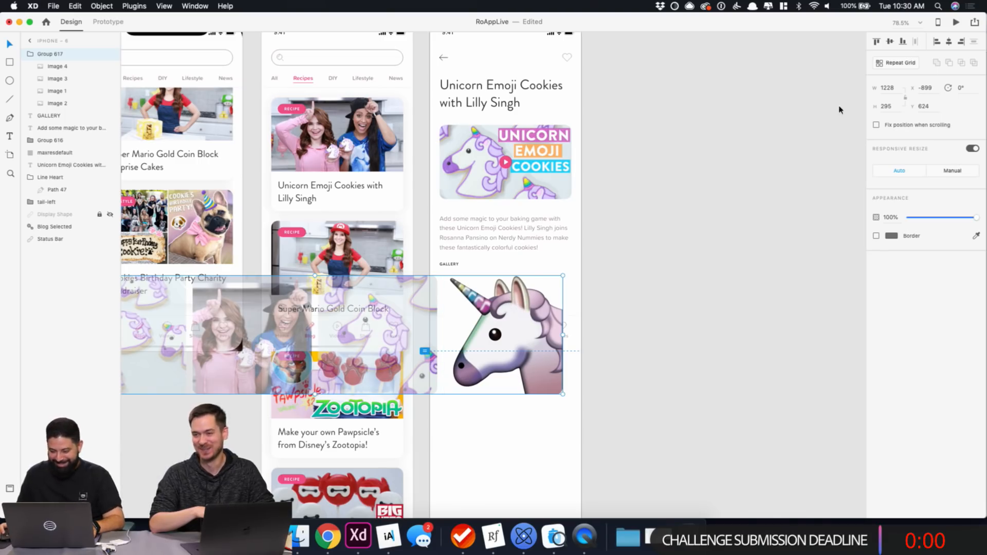
pyautogui.write('-271')
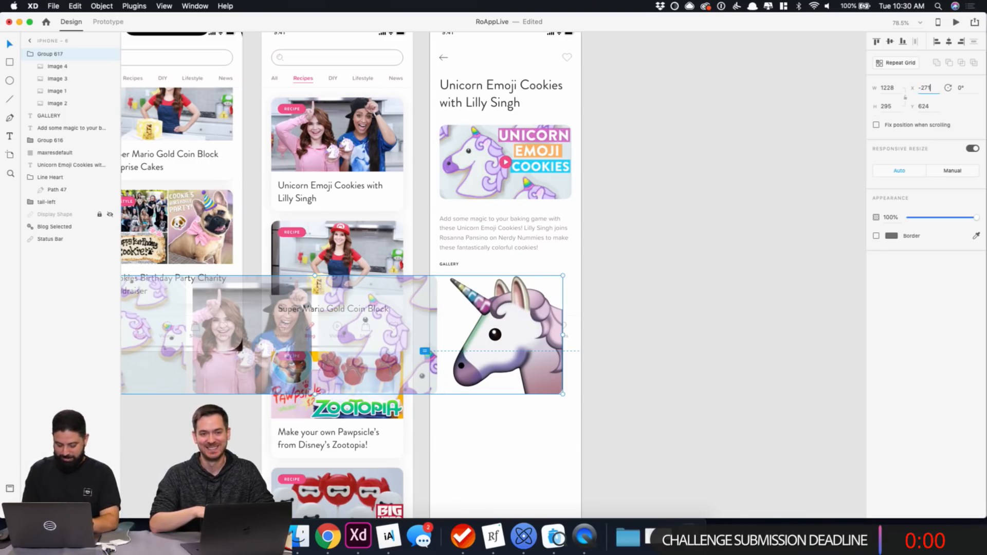
pyautogui.press('Return')
pyautogui.click(699, 145)
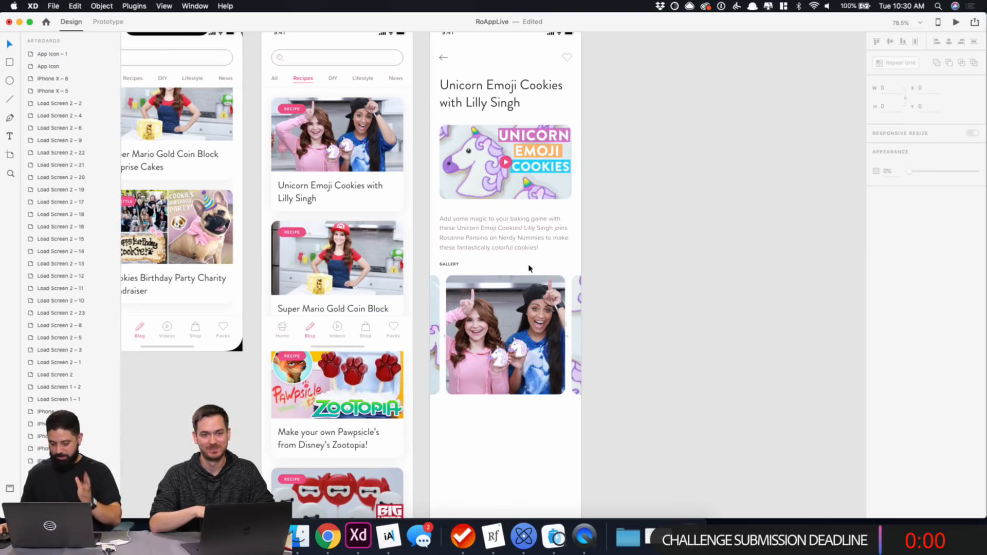
pyautogui.click(438, 303)
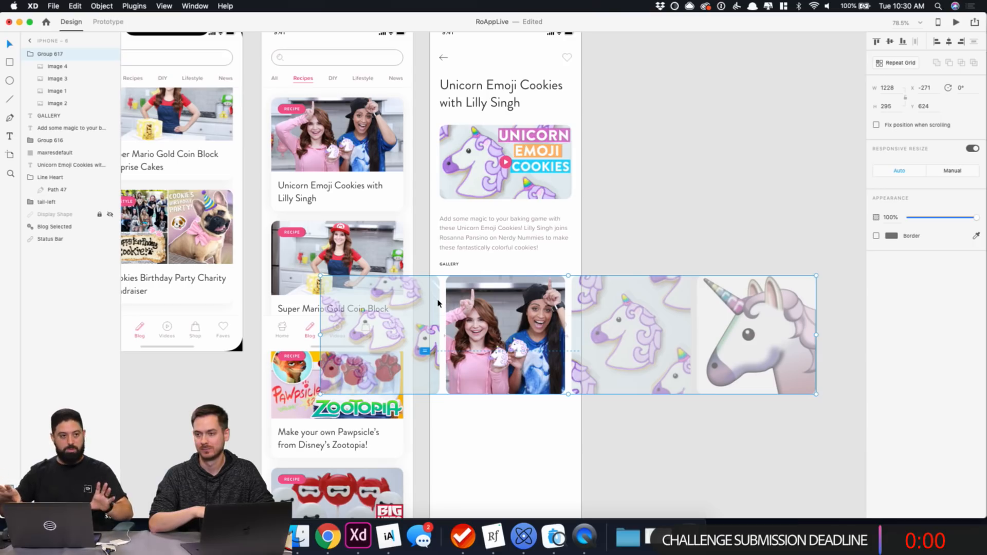
# Resize Image 1 in the gallery to 231 × 231 and move it to X -207, Y 656 beside Image 2.
pyautogui.click(701, 195)
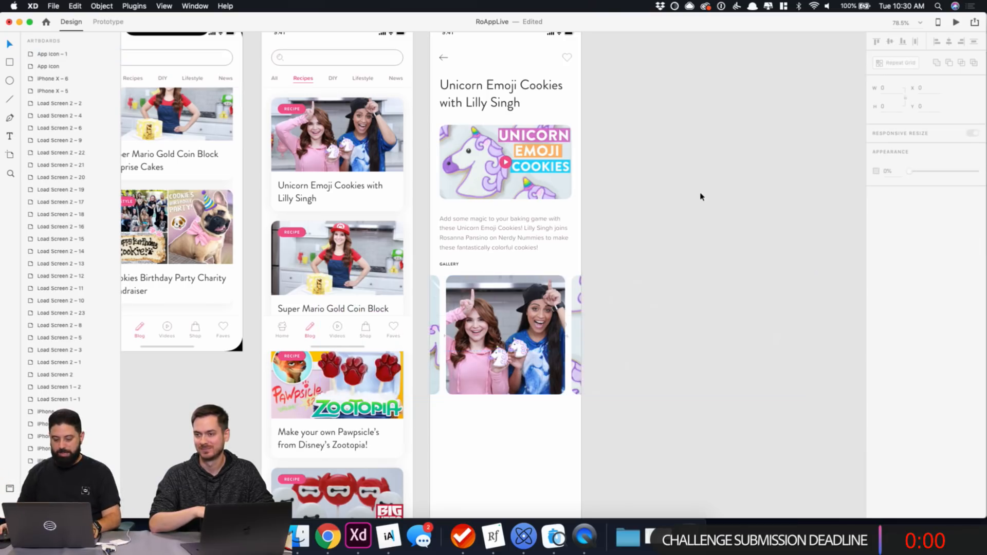
pyautogui.click(438, 306)
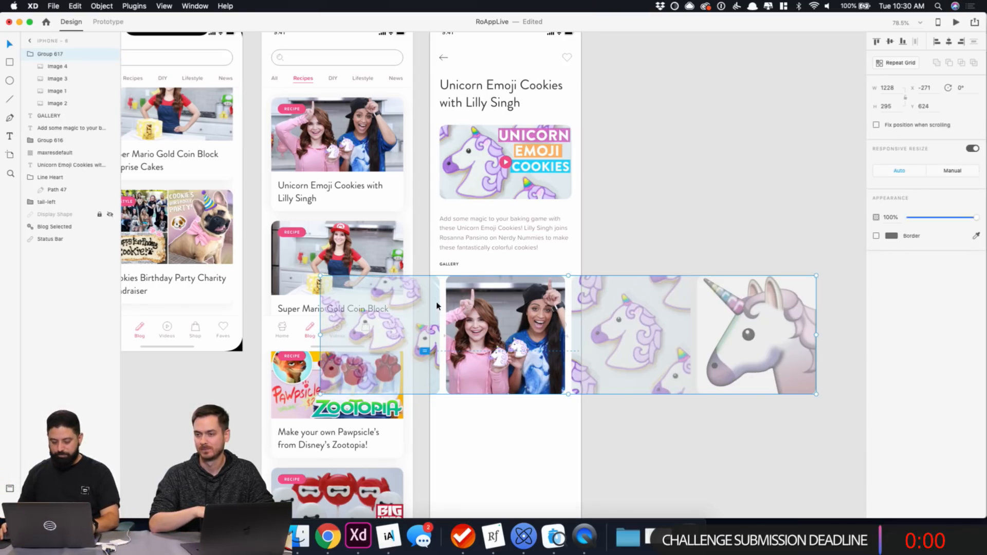
pyautogui.doubleClick(437, 306)
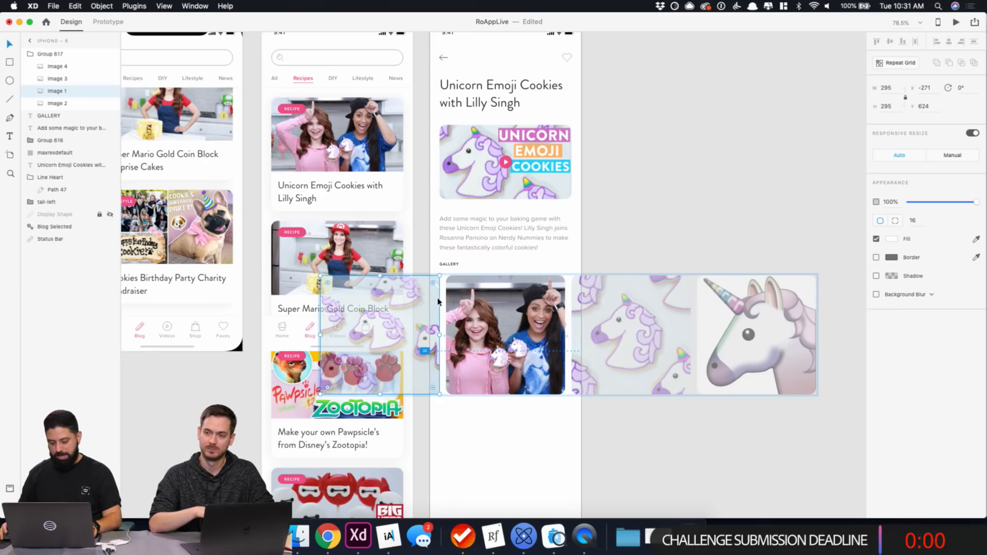
pyautogui.click(893, 88)
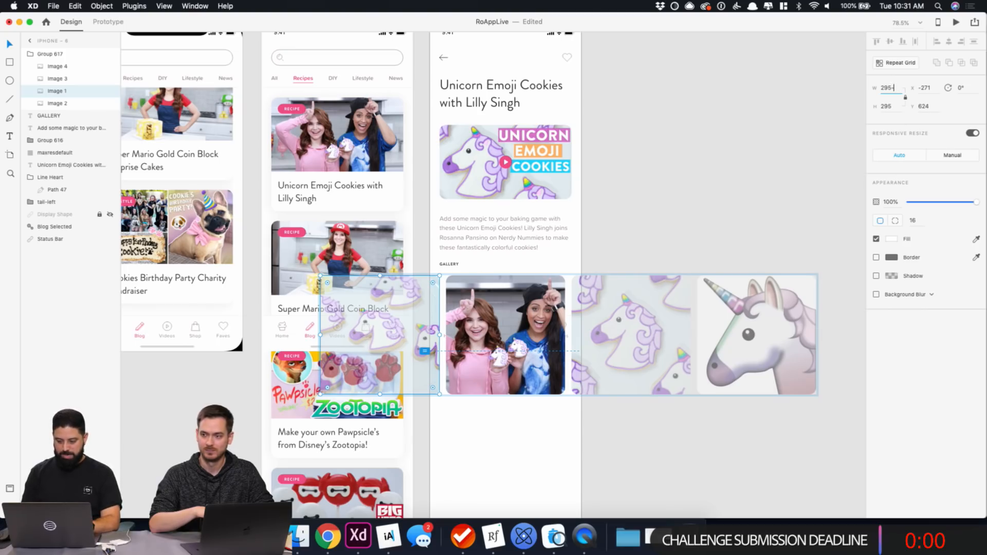
pyautogui.press('BackSpace')
pyautogui.press('BackSpace')
pyautogui.press('BackSpace')
pyautogui.write('231')
pyautogui.press('Return')
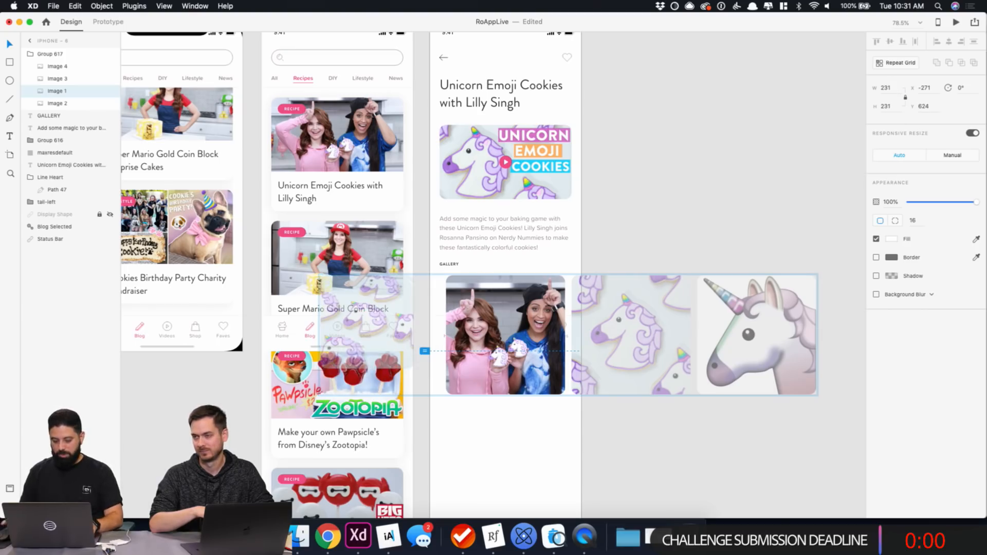
pyautogui.moveTo(392, 317); pyautogui.dragTo(419, 332)
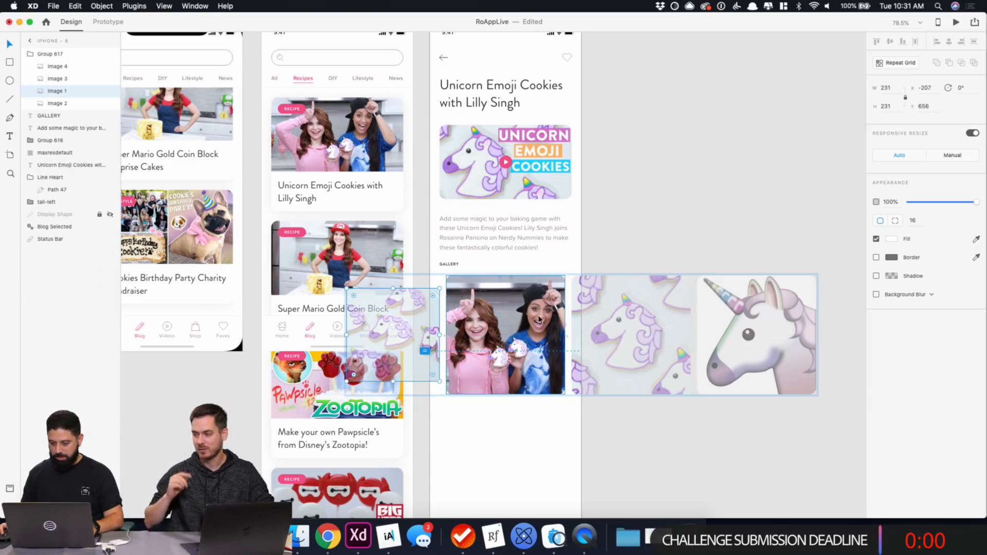
# Resize gallery Image 3 to 231 × 231 and center it vertically beside Image 2 at Y 656.
pyautogui.click(578, 315)
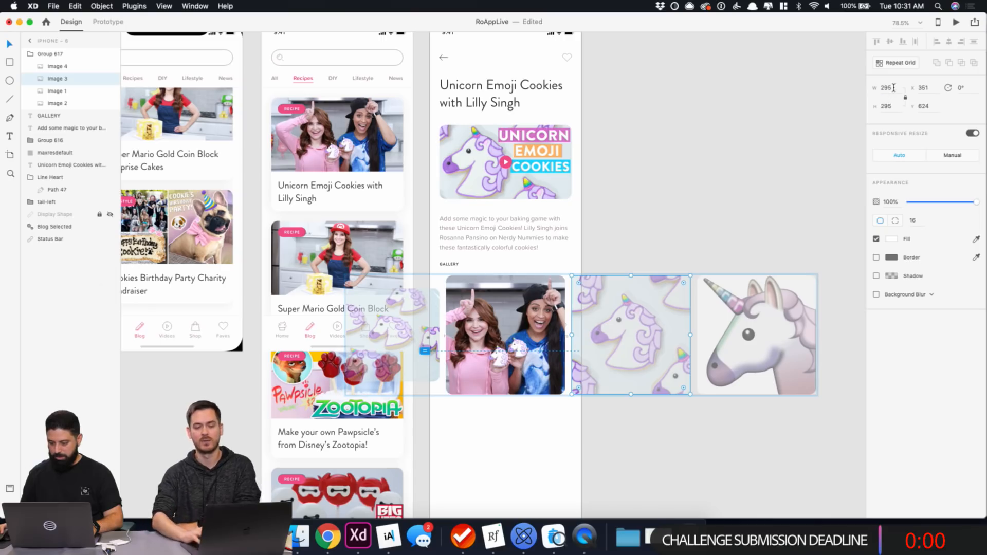
pyautogui.click(436, 323)
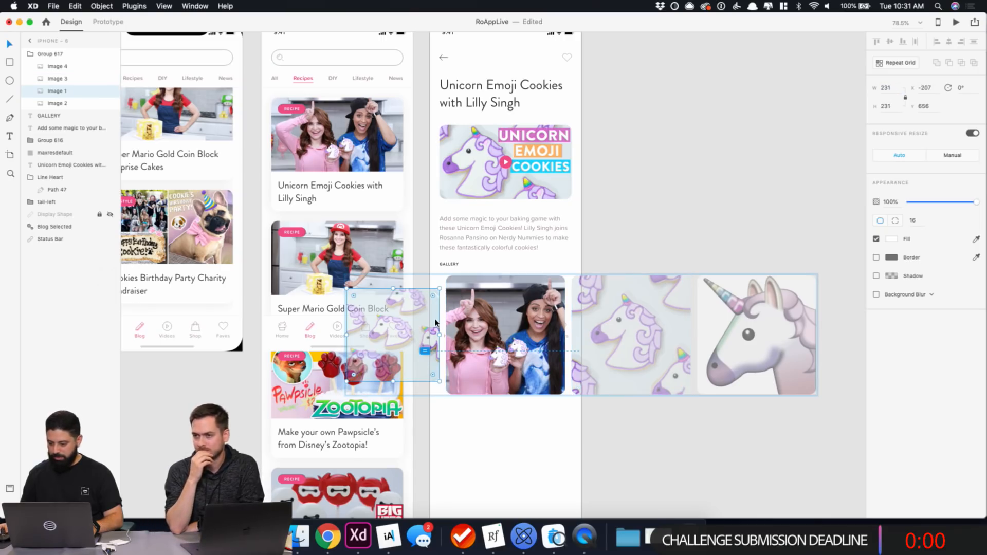
pyautogui.click(579, 306)
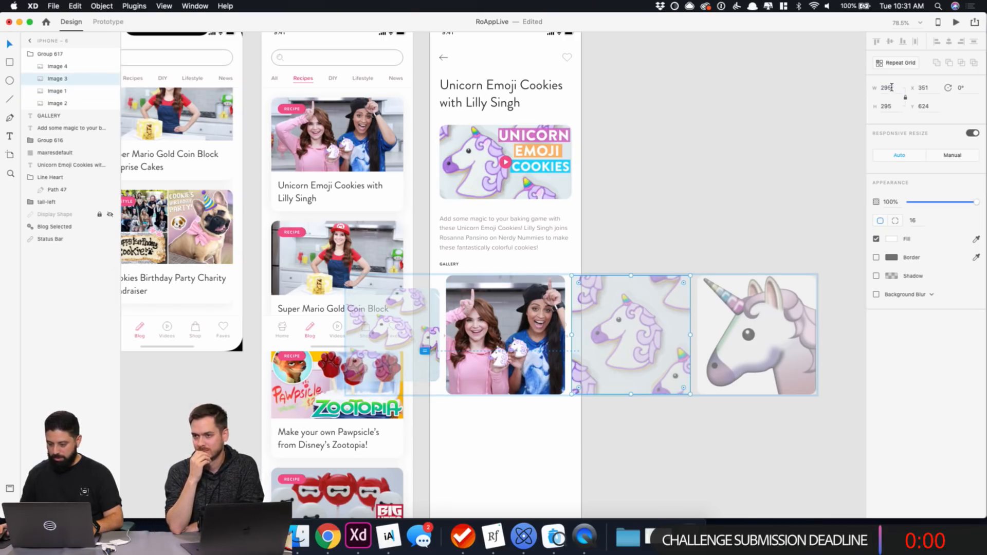
pyautogui.write('231')
pyautogui.press('Return')
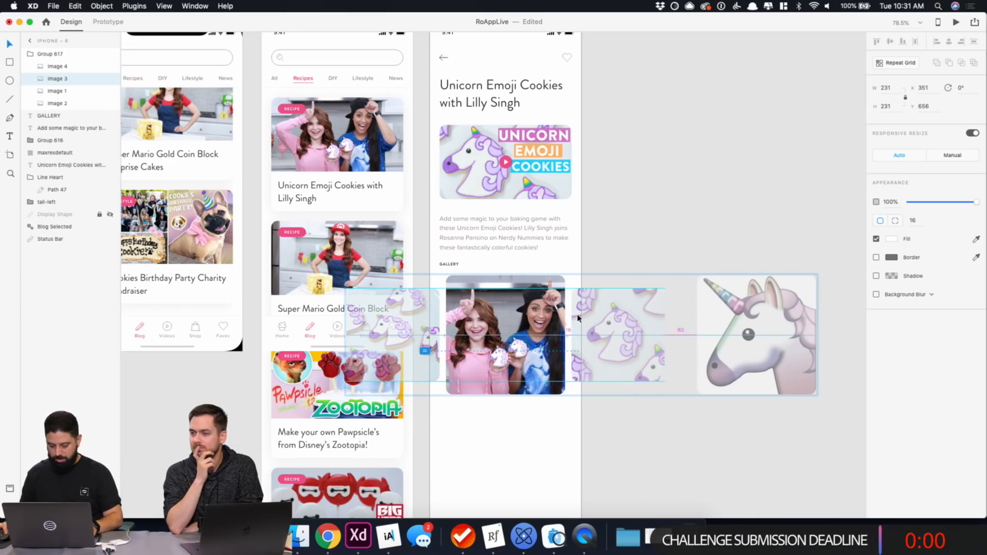
# Resize gallery Image 4 to 231 × 231 and move it to X 598, Y 656, 16 px from Image 3.
pyautogui.click(732, 314)
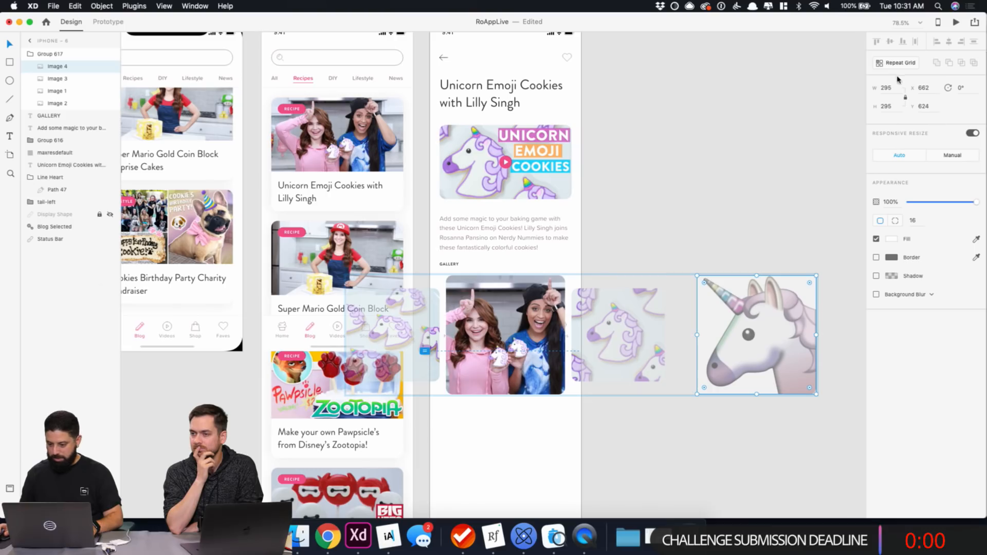
pyautogui.press('Return')
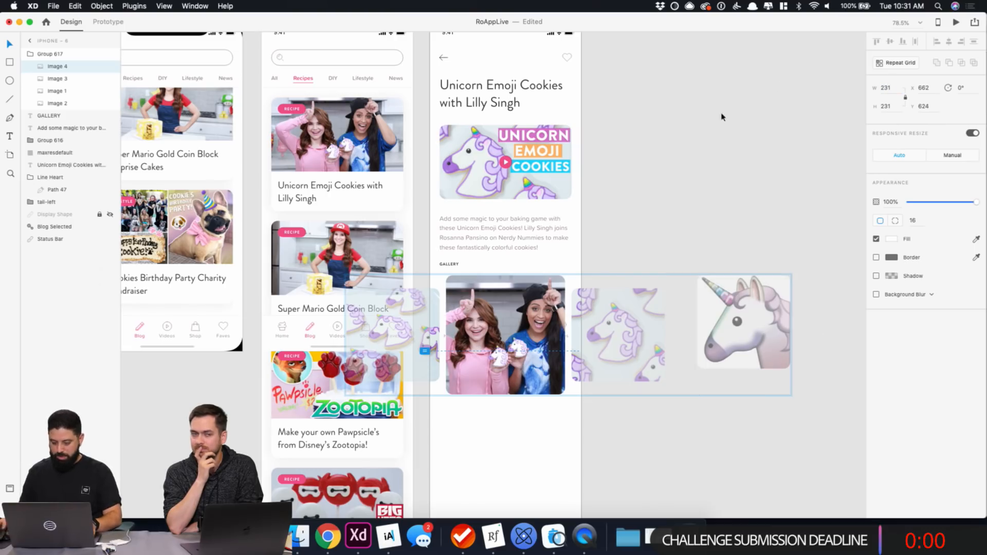
pyautogui.moveTo(749, 323); pyautogui.dragTo(727, 335)
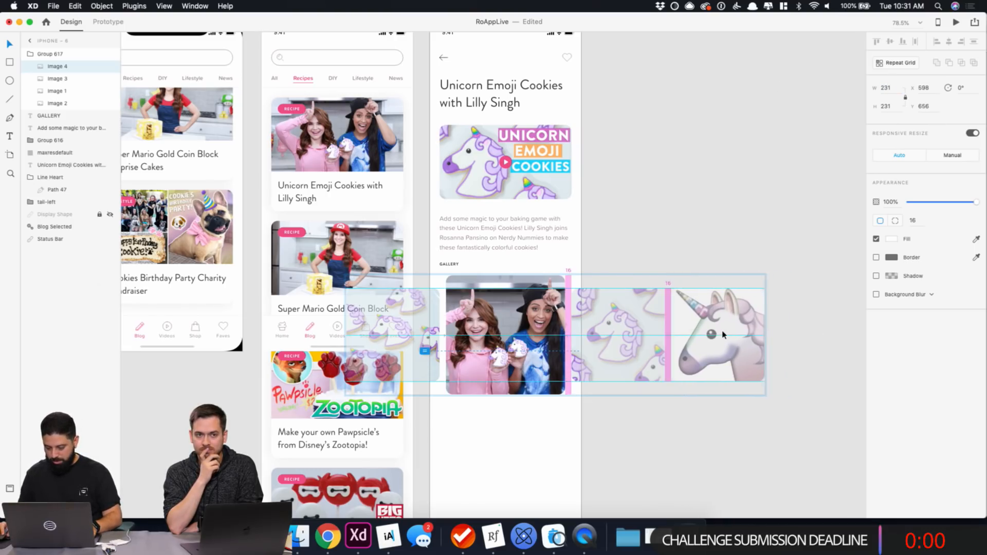
pyautogui.click(720, 229)
# Duplicate the iPhone – 6 artboard to its right and move the copy's gallery group to X 24.
pyautogui.scroll(-3, 720, 230)
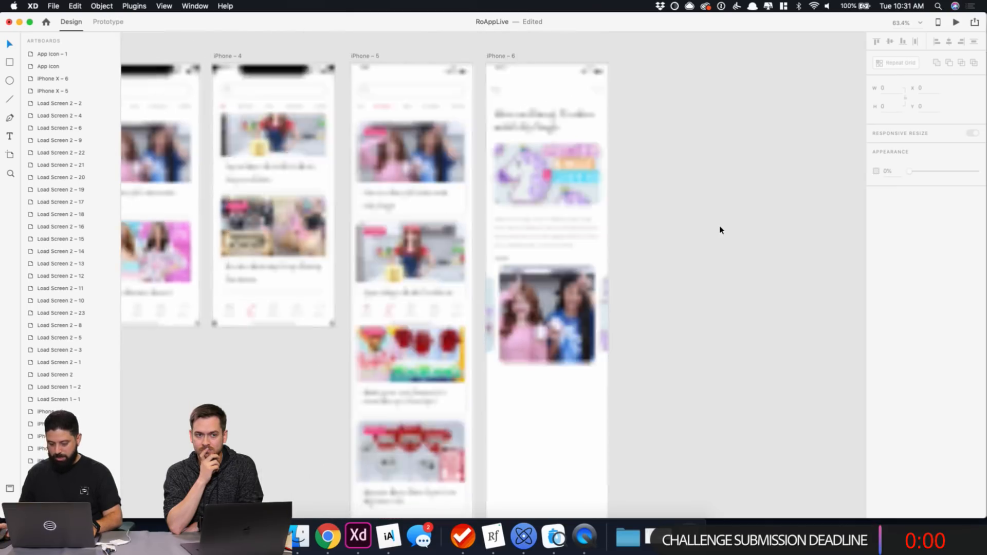
pyautogui.moveTo(515, 67); pyautogui.dragTo(644, 69)
pyautogui.click(781, 203)
pyautogui.moveTo(785, 199); pyautogui.dragTo(617, 149)
pyautogui.click(529, 244)
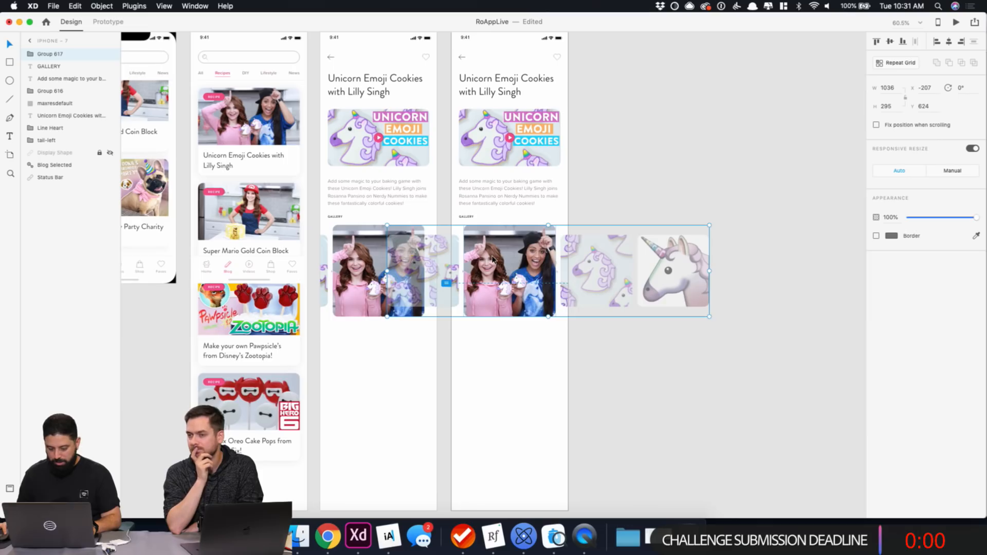
pyautogui.moveTo(492, 259); pyautogui.dragTo(564, 250)
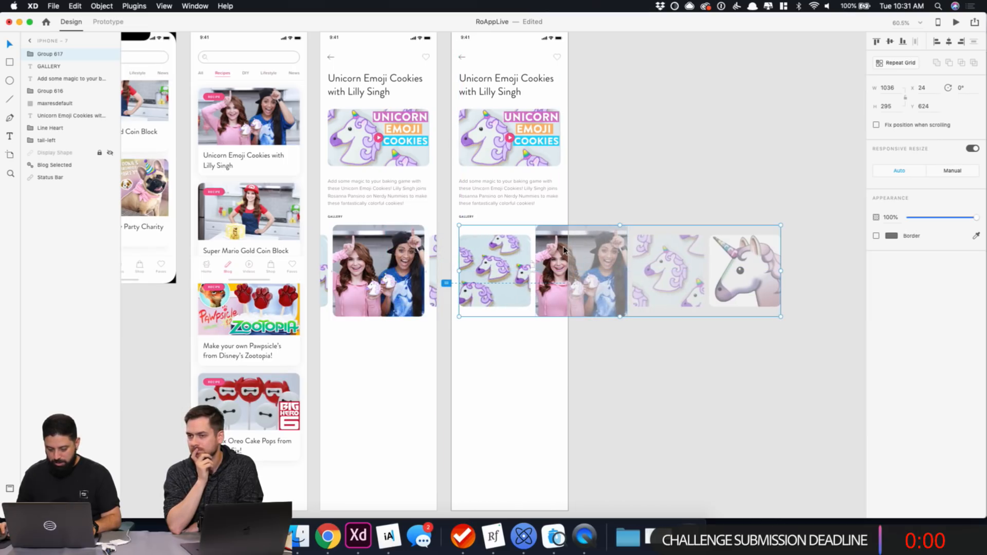
# Enlarge Image 1 in the duplicated artboard's gallery to 295 × 295 and place it at Y 624.
pyautogui.doubleClick(492, 251)
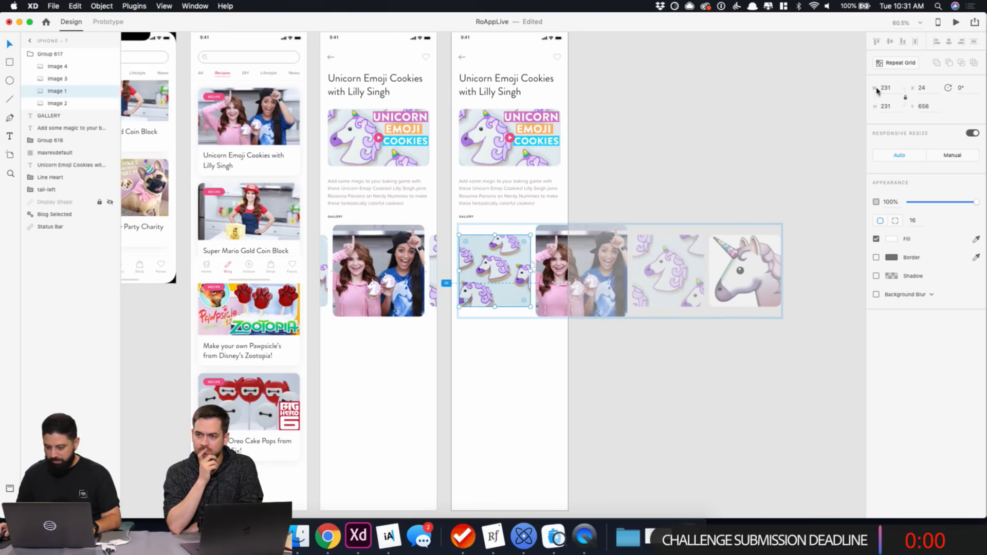
pyautogui.write('295')
pyautogui.press('Return')
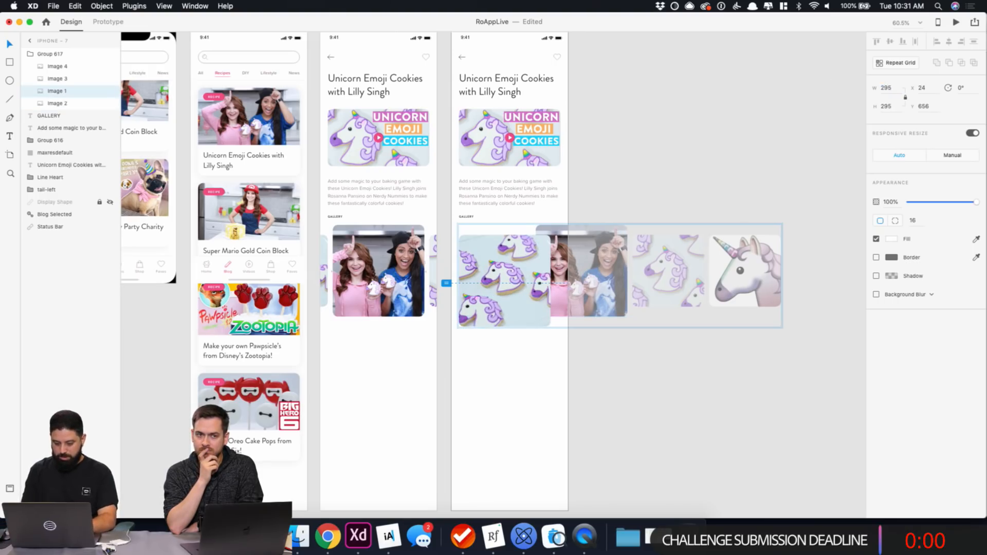
pyautogui.moveTo(540, 251); pyautogui.dragTo(541, 243)
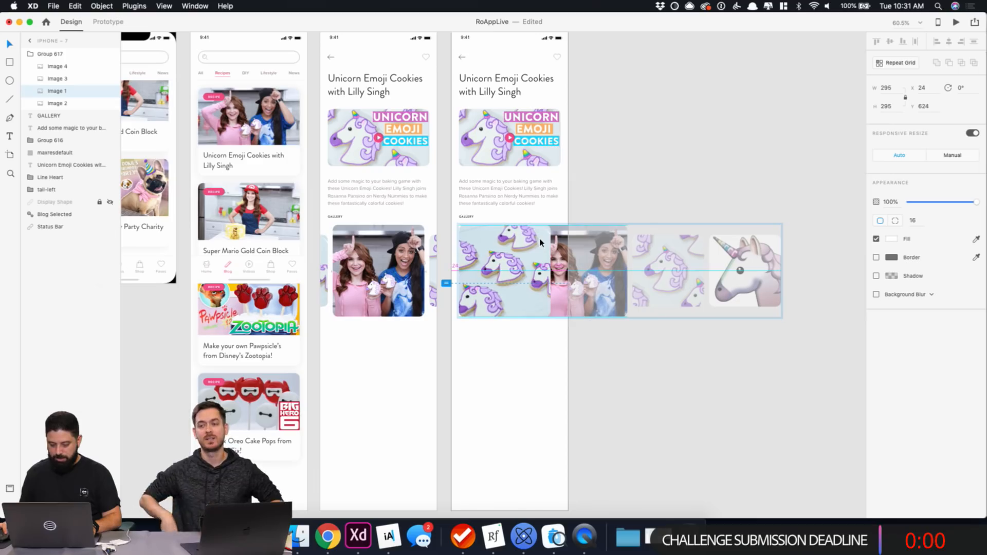
# Set Images 2, 3 and 4 to 231 × 231 and move Image 2 to X 335, clear of Image 1.
pyautogui.click(568, 238)
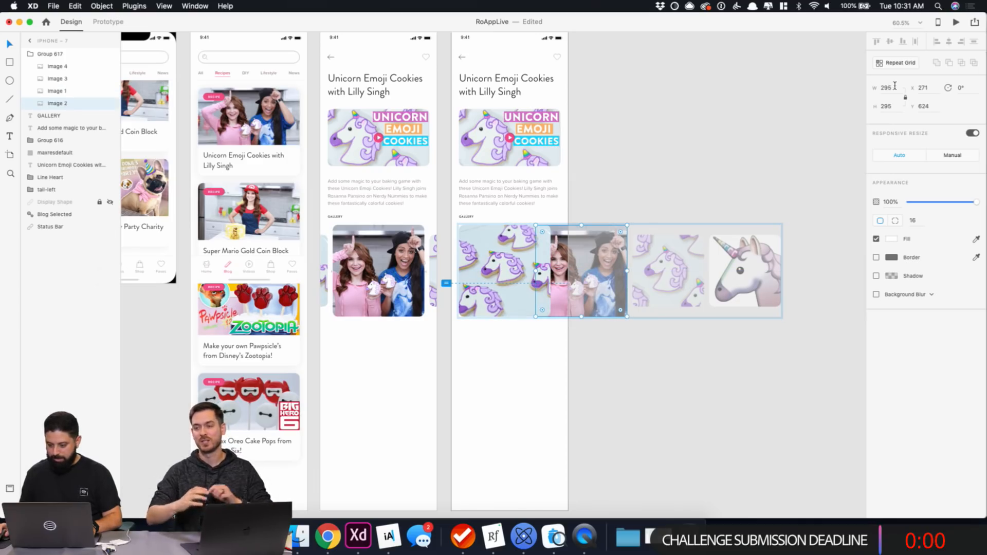
pyautogui.keyDown('shift'); pyautogui.click(689, 259); pyautogui.keyUp('shift')
pyautogui.keyDown('shift'); pyautogui.click(747, 259); pyautogui.keyUp('shift')
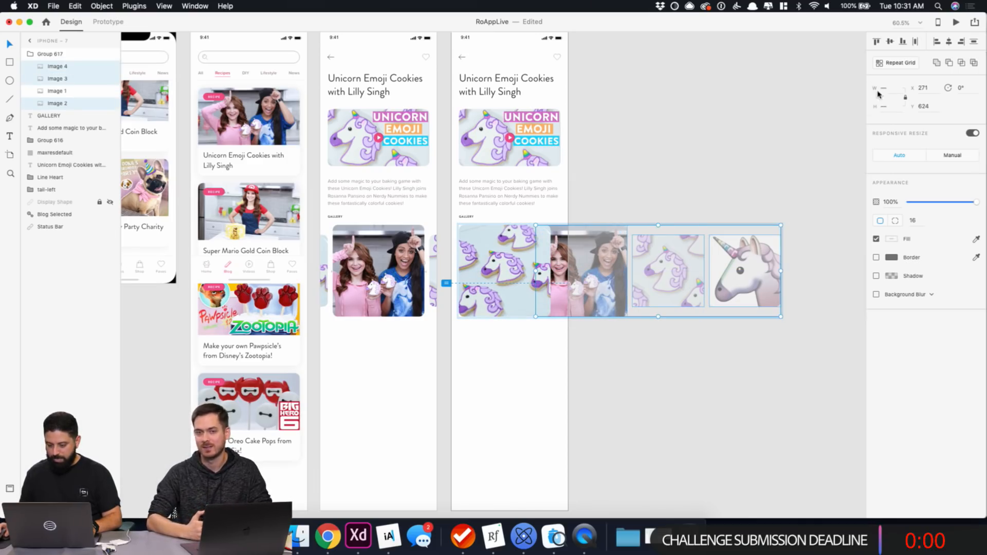
pyautogui.write('231')
pyautogui.press('Return')
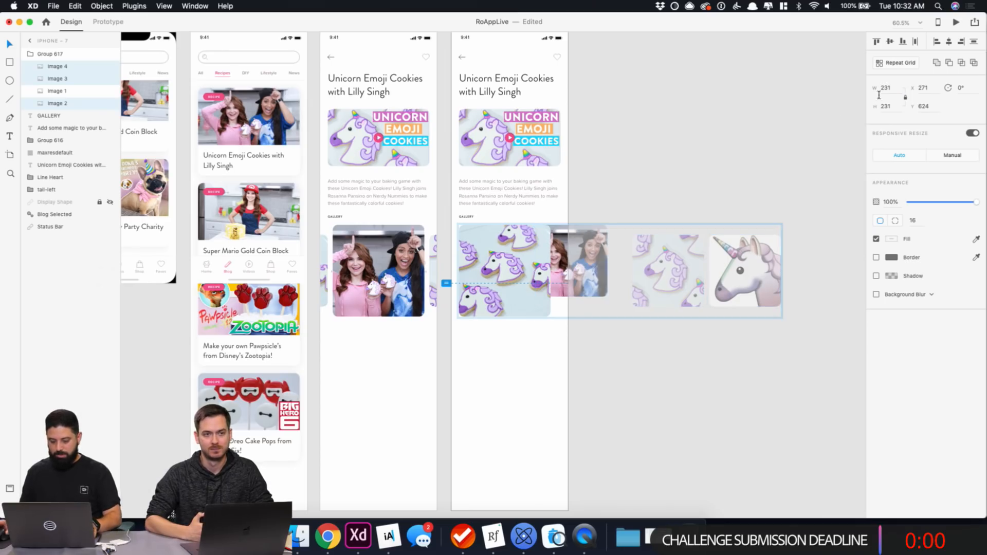
pyautogui.press('cmd+z')
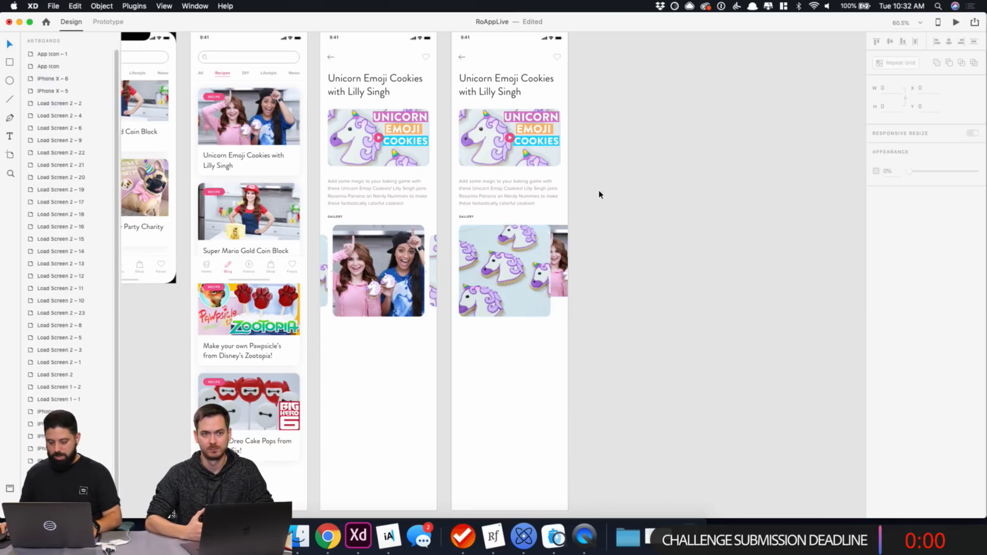
pyautogui.press('cmd+shift+z')
pyautogui.click(560, 250)
pyautogui.moveTo(560, 251); pyautogui.dragTo(591, 249)
# Align all four gallery images on the duplicated artboard to their vertical middle.
pyautogui.scroll(5, 553, 259)
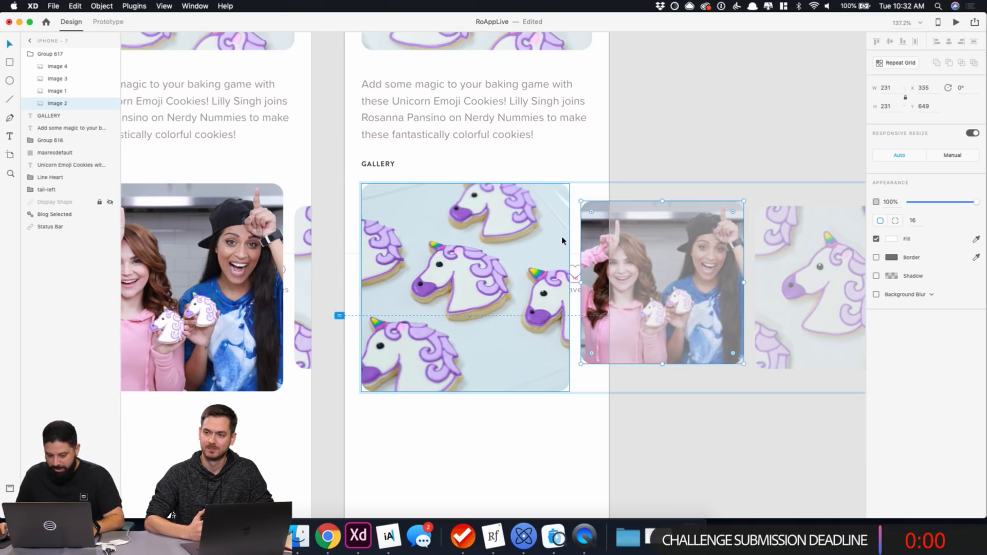
pyautogui.moveTo(815, 136); pyautogui.dragTo(568, 103)
pyautogui.hscroll(3, 622, 99)
pyautogui.hscroll(3, 621, 99)
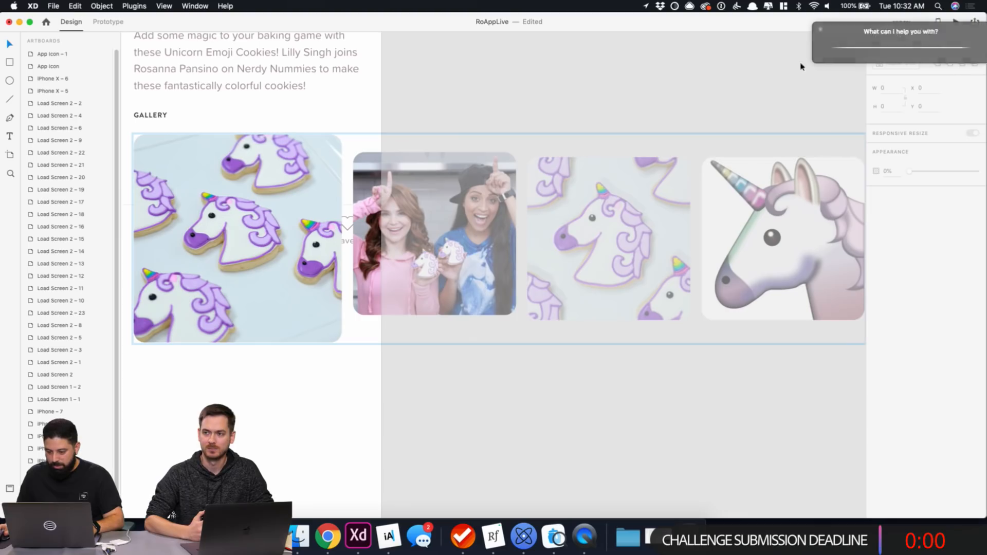
pyautogui.doubleClick(771, 207)
pyautogui.keyDown('shift'); pyautogui.click(575, 210); pyautogui.keyUp('shift')
pyautogui.keyDown('shift'); pyautogui.click(494, 213); pyautogui.keyUp('shift')
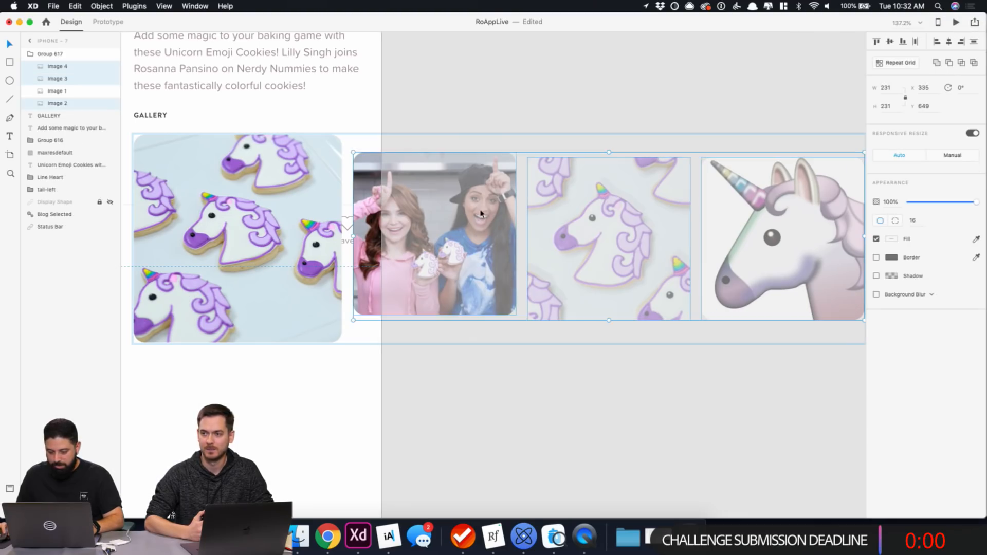
pyautogui.keyDown('shift'); pyautogui.click(279, 198); pyautogui.keyUp('shift')
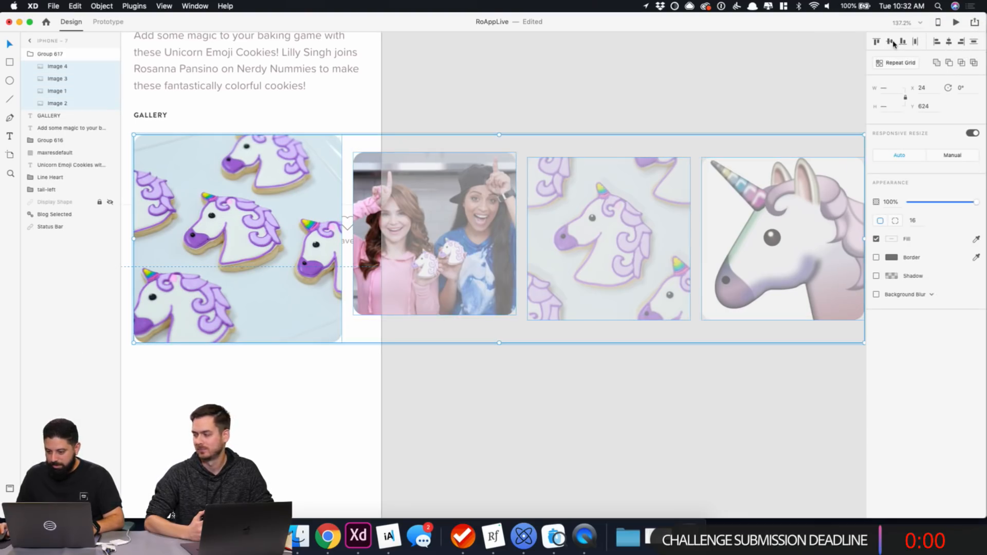
pyautogui.click(577, 77)
# Duplicate the iPhone – 6 artboard again and place the copy to the right of iPhone – 7.
pyautogui.scroll(-5, 529, 154)
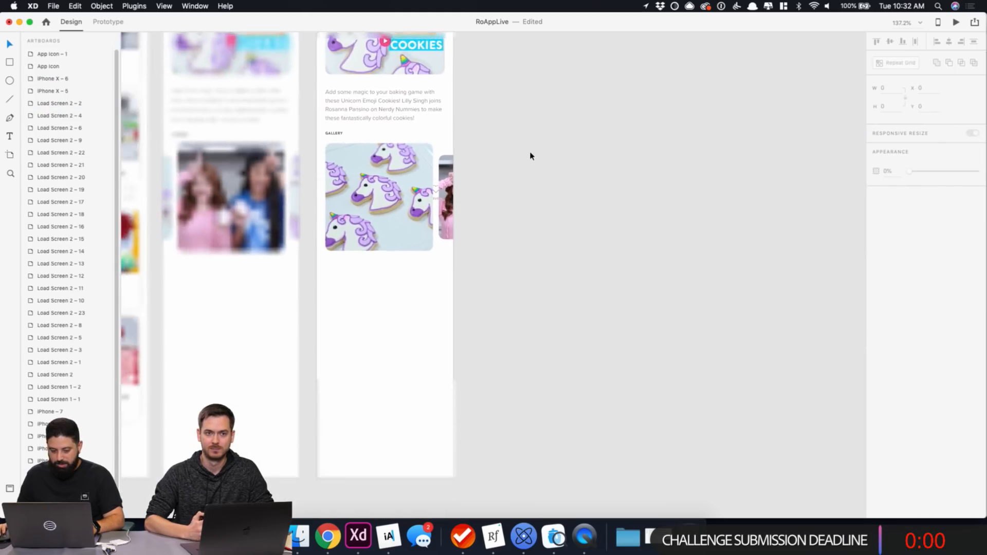
pyautogui.scroll(-8, 529, 154)
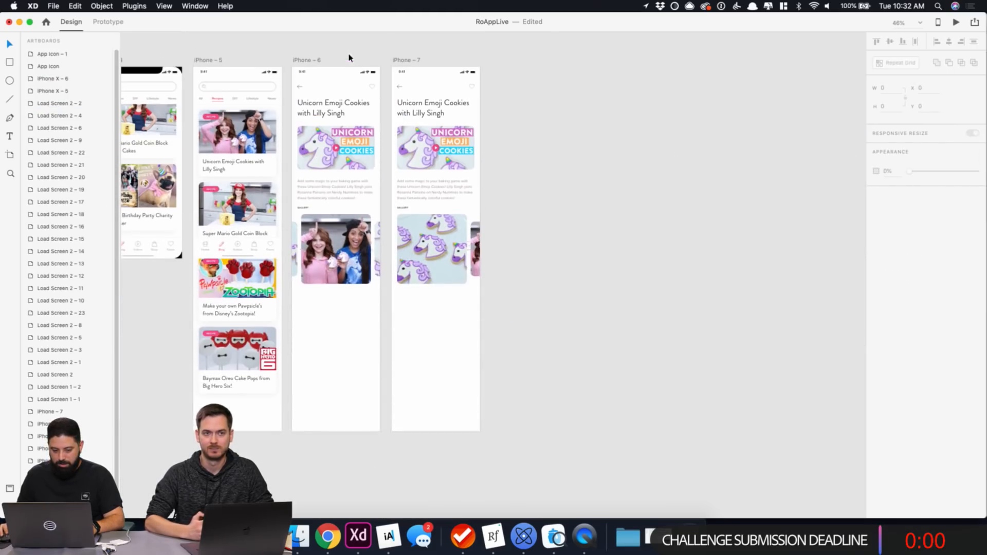
pyautogui.moveTo(303, 60); pyautogui.dragTo(507, 67)
pyautogui.click(733, 189)
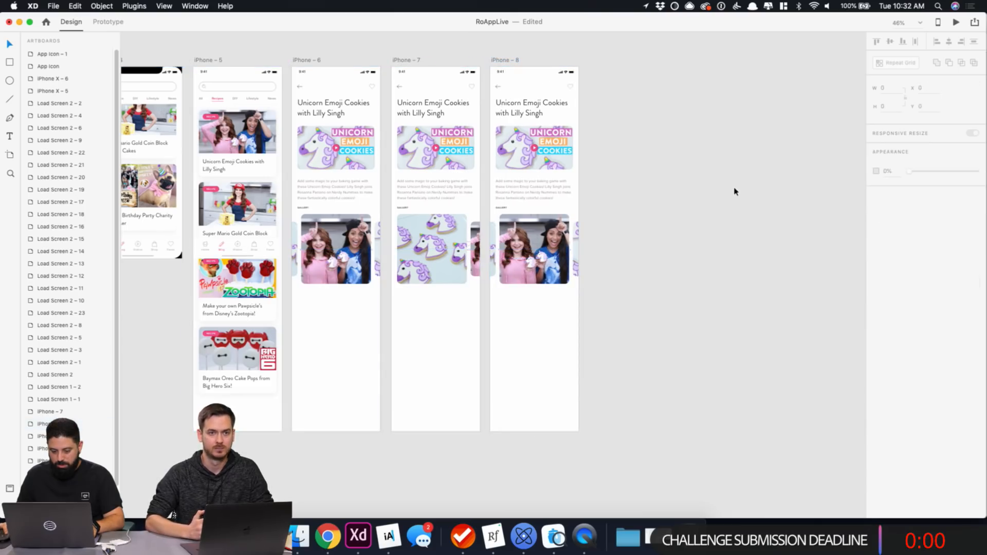
# Resize Image 2 on the newest artboard copy to 231 × 231 and center it vertically in the gallery row.
pyautogui.click(548, 243)
pyautogui.doubleClick(549, 241)
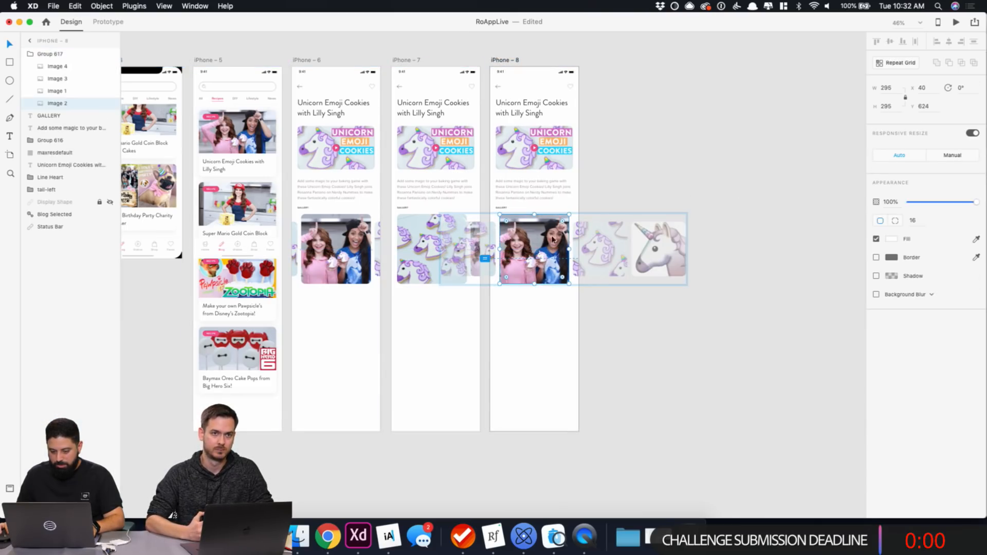
pyautogui.doubleClick(897, 87)
pyautogui.write('231')
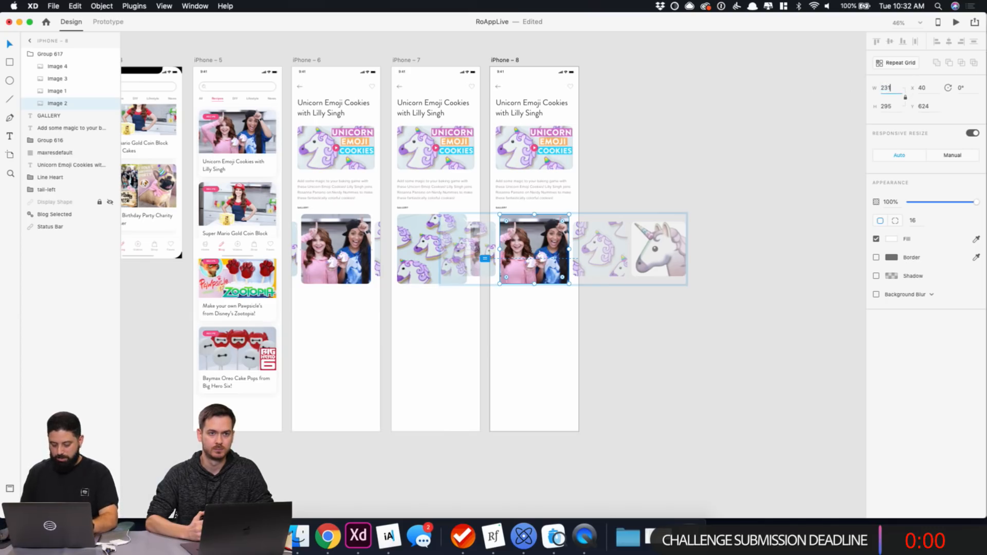
pyautogui.press('Return')
pyautogui.moveTo(551, 230); pyautogui.dragTo(552, 238)
# Move Images 3 and 4 together to X 287 so that they sit 16 px from Image 2.
pyautogui.click(600, 248)
pyautogui.keyDown('shift'); pyautogui.click(662, 245); pyautogui.keyUp('shift')
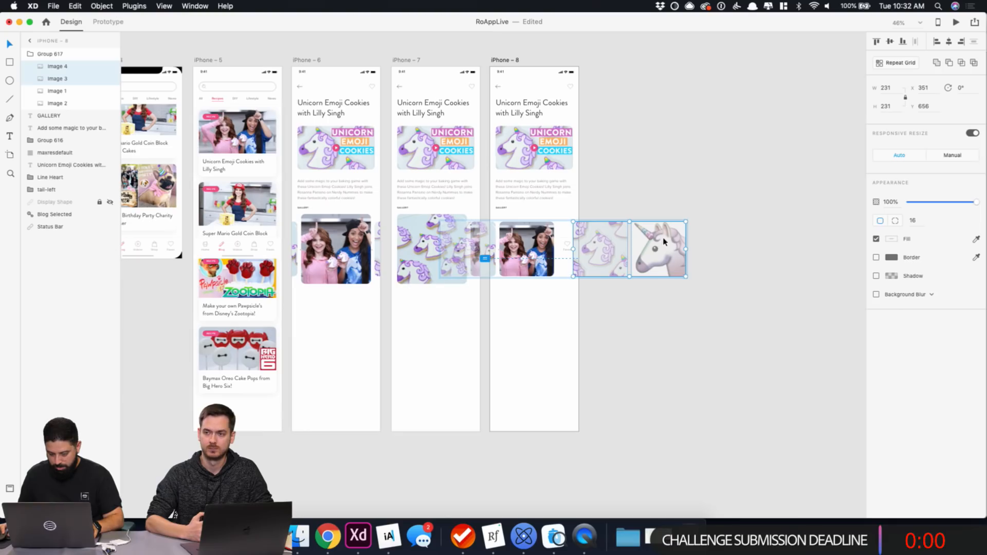
pyautogui.moveTo(663, 241); pyautogui.dragTo(647, 241)
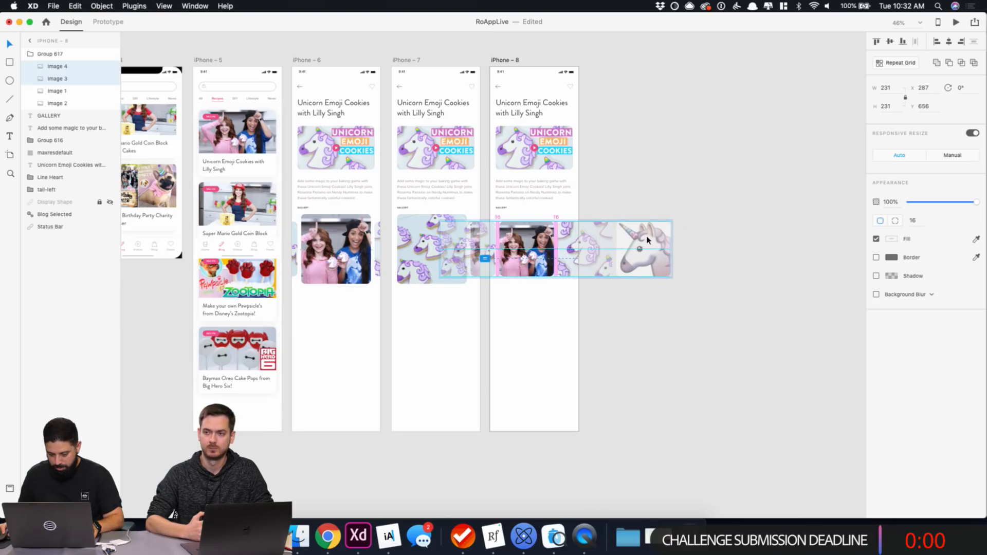
# Shift the gallery group on iPhone – 8 to the left so that Image 3 sits at X 79.
pyautogui.click(573, 242)
pyautogui.moveTo(573, 243); pyautogui.dragTo(523, 238)
pyautogui.doubleClick(528, 239)
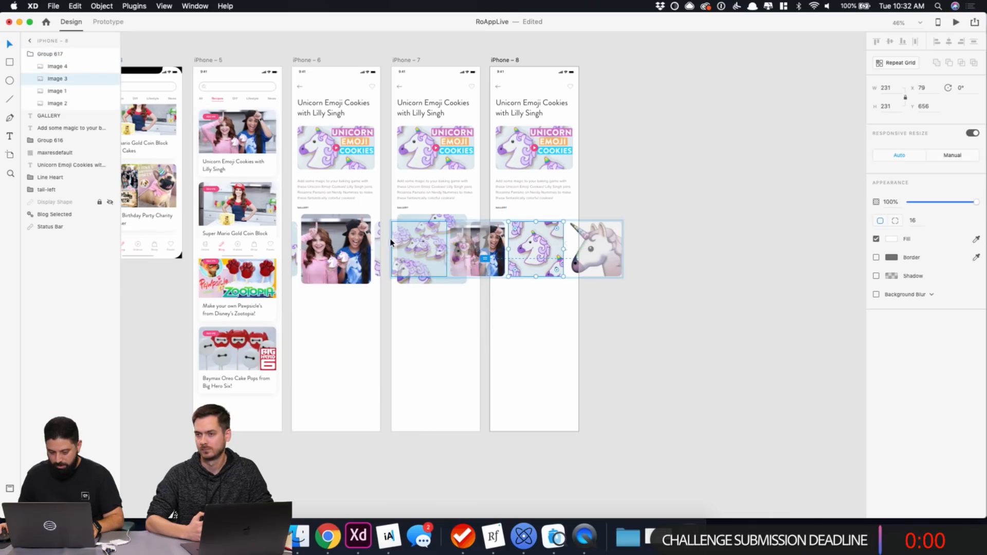
# Resize Image 3 in the iPhone – 8 gallery to 295 × 295.
pyautogui.click(427, 219)
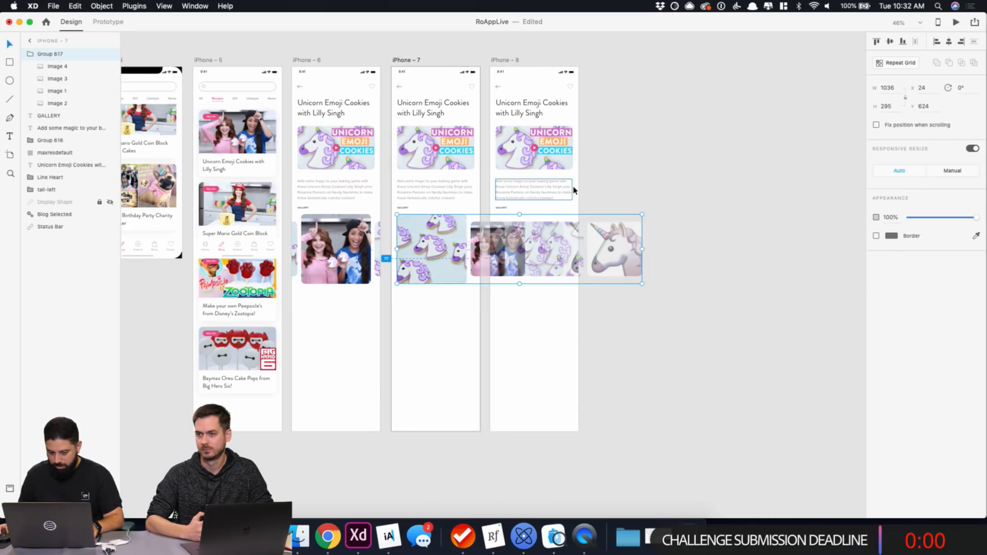
pyautogui.click(628, 197)
pyautogui.click(555, 232)
pyautogui.doubleClick(554, 231)
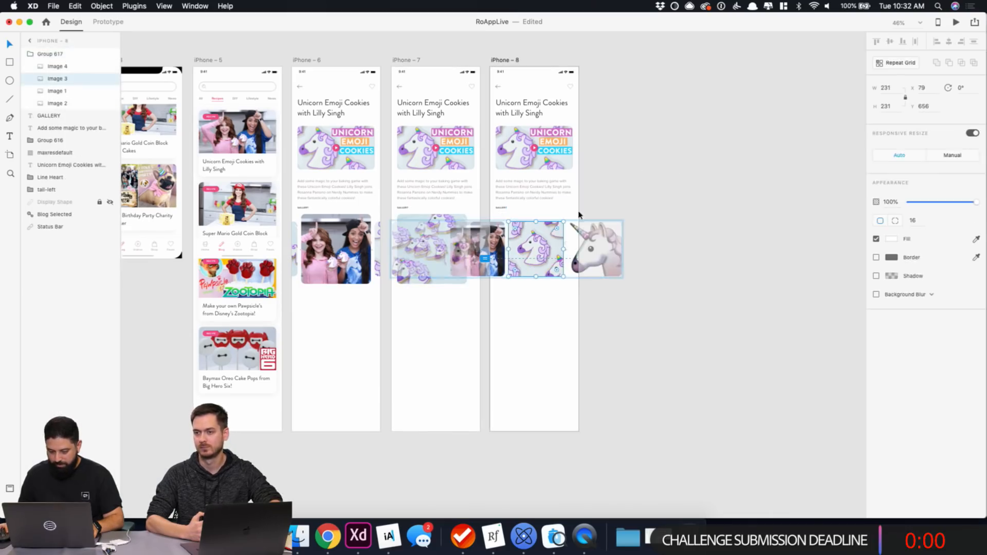
pyautogui.click(895, 92)
pyautogui.write('295')
pyautogui.press('Return')
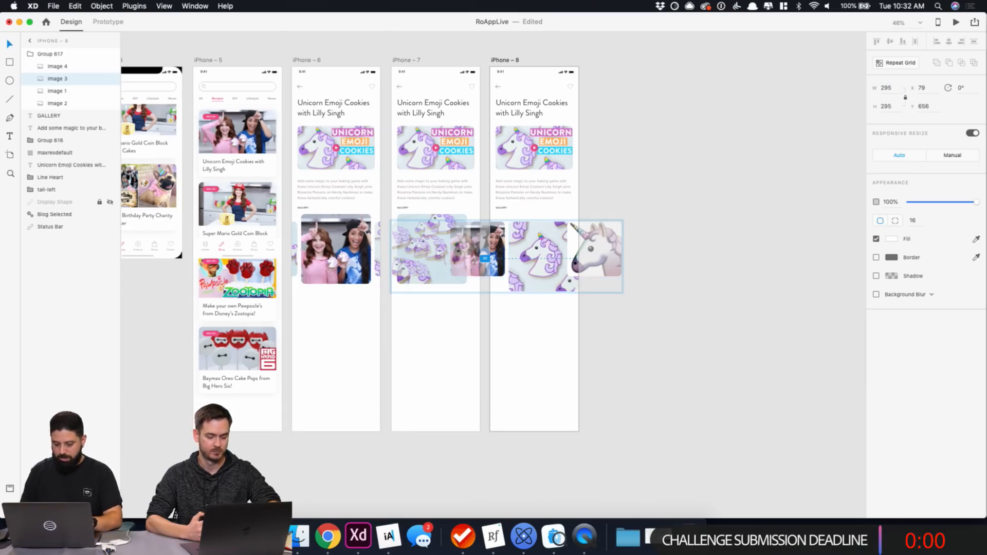
# Align all four gallery images on iPhone – 8 to their vertical middle.
pyautogui.click(500, 243)
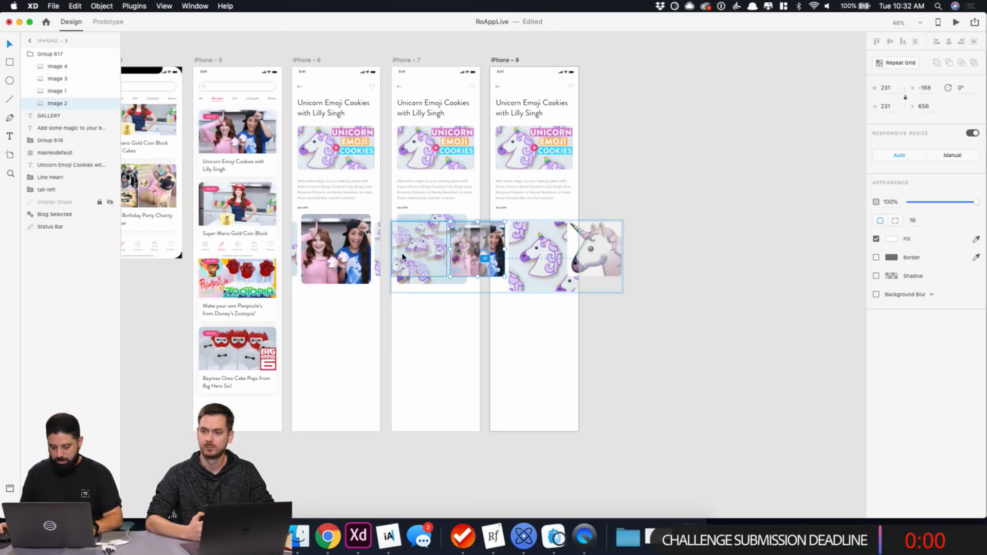
pyautogui.keyDown('shift'); pyautogui.click(419, 249); pyautogui.keyUp('shift')
pyautogui.keyDown('shift'); pyautogui.click(612, 252); pyautogui.keyUp('shift')
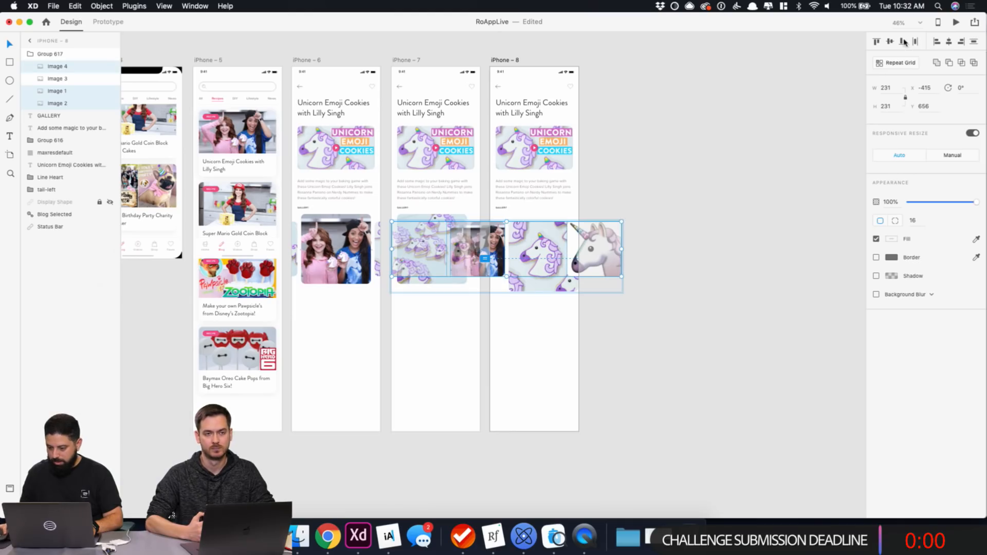
pyautogui.keyDown('shift'); pyautogui.click(547, 246); pyautogui.keyUp('shift')
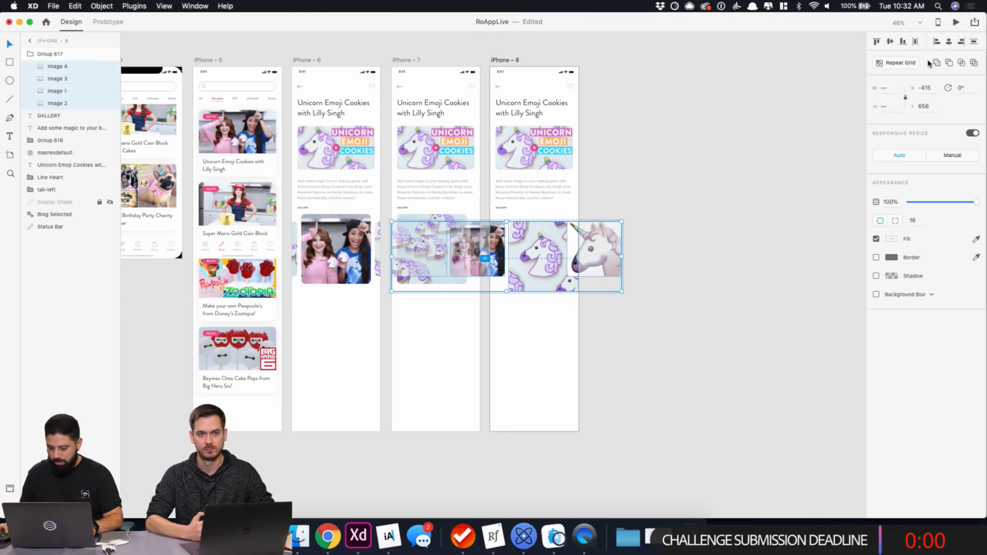
pyautogui.click(718, 170)
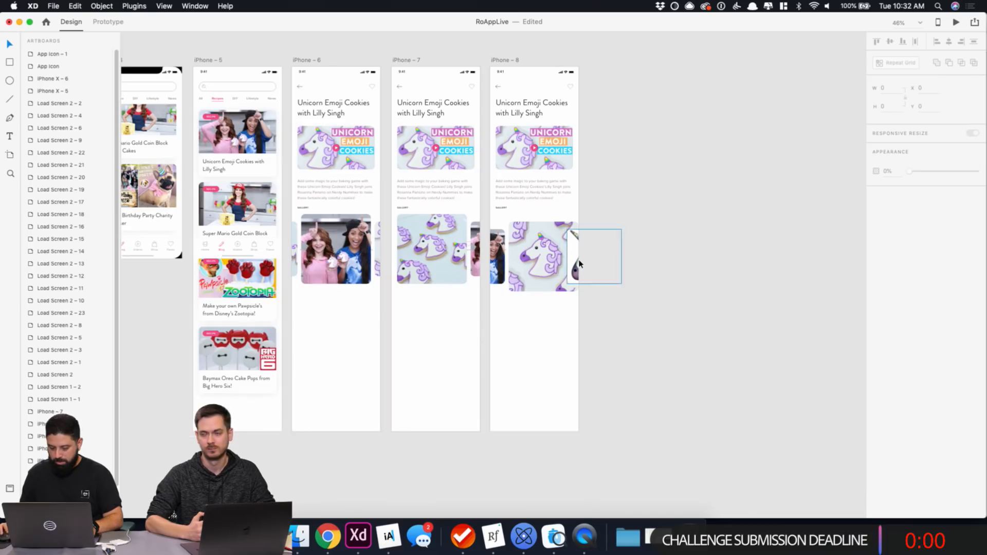
# Move Image 4 to X 390 so that it sits 16 px to the right of Image 3.
pyautogui.scroll(5, 580, 264)
pyautogui.doubleClick(564, 243)
pyautogui.moveTo(564, 243); pyautogui.dragTo(597, 247)
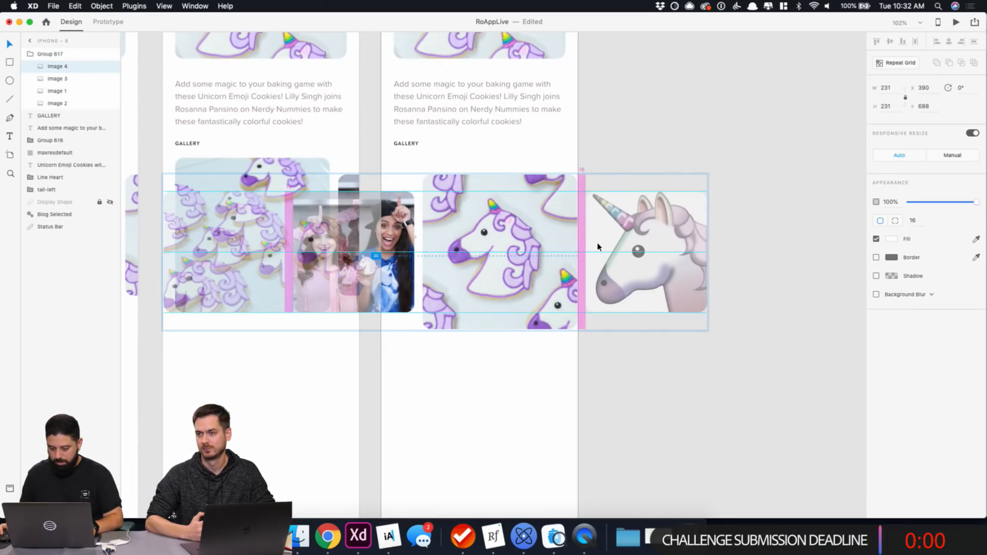
# Shift the gallery group on iPhone – 8 to X -454 so that Image 3 is centered horizontally on the artboard.
pyautogui.click(657, 120)
pyautogui.click(509, 211)
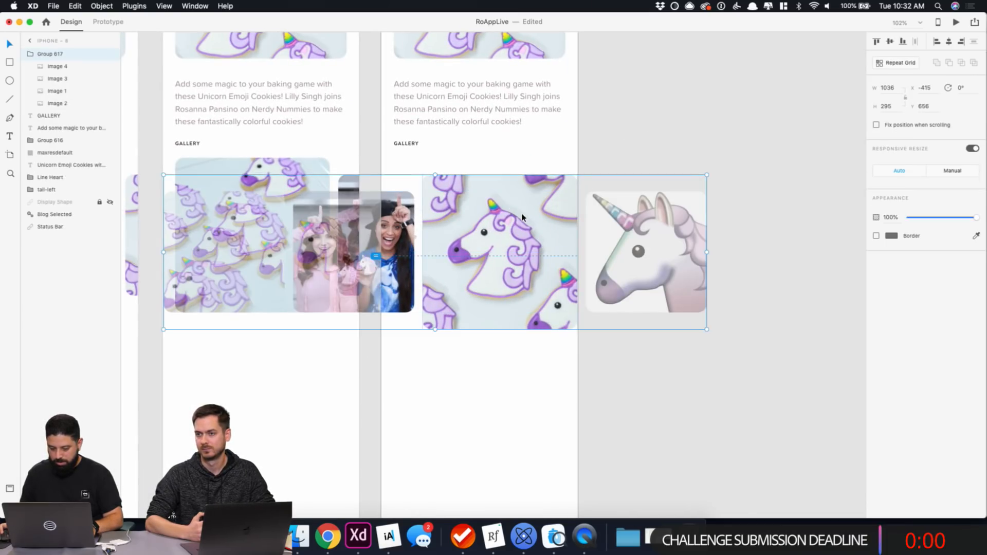
pyautogui.moveTo(522, 214); pyautogui.dragTo(500, 216)
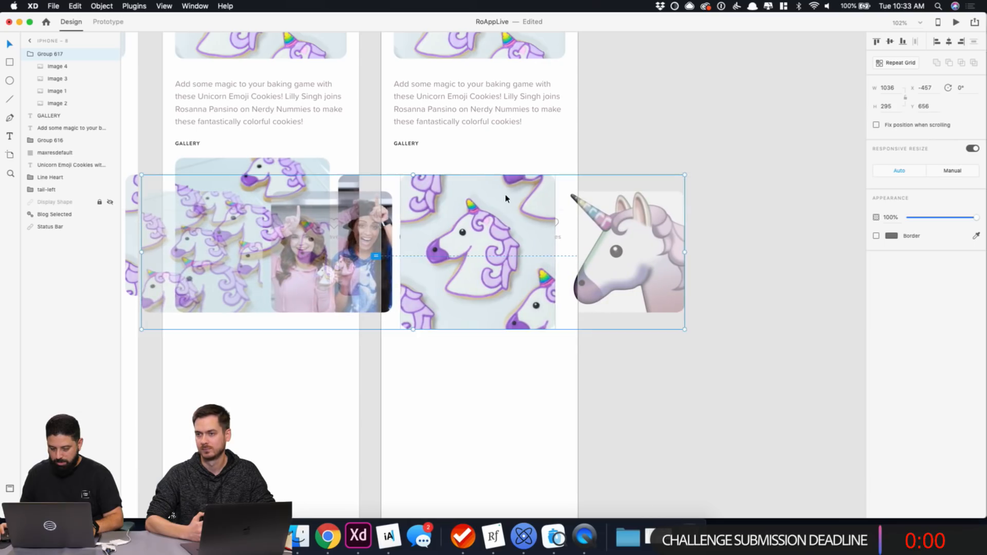
pyautogui.doubleClick(500, 216)
pyautogui.press('alt')
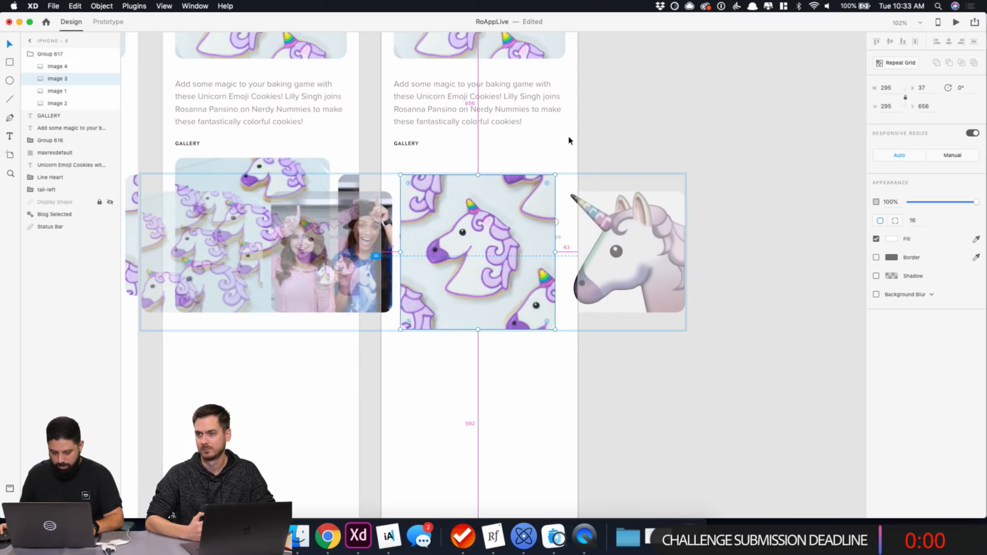
pyautogui.click(643, 125)
pyautogui.moveTo(525, 199); pyautogui.dragTo(528, 201)
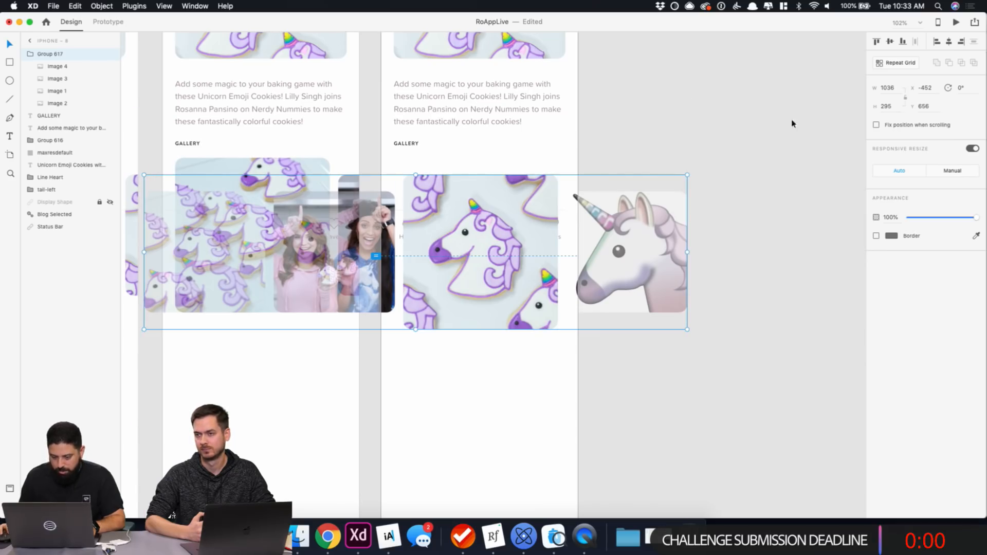
pyautogui.doubleClick(538, 193)
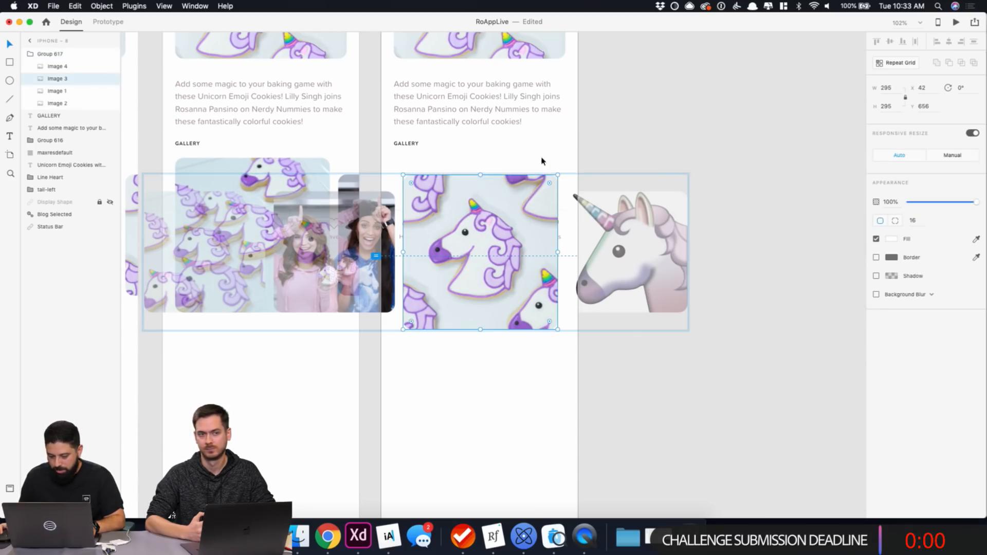
pyautogui.press('alt')
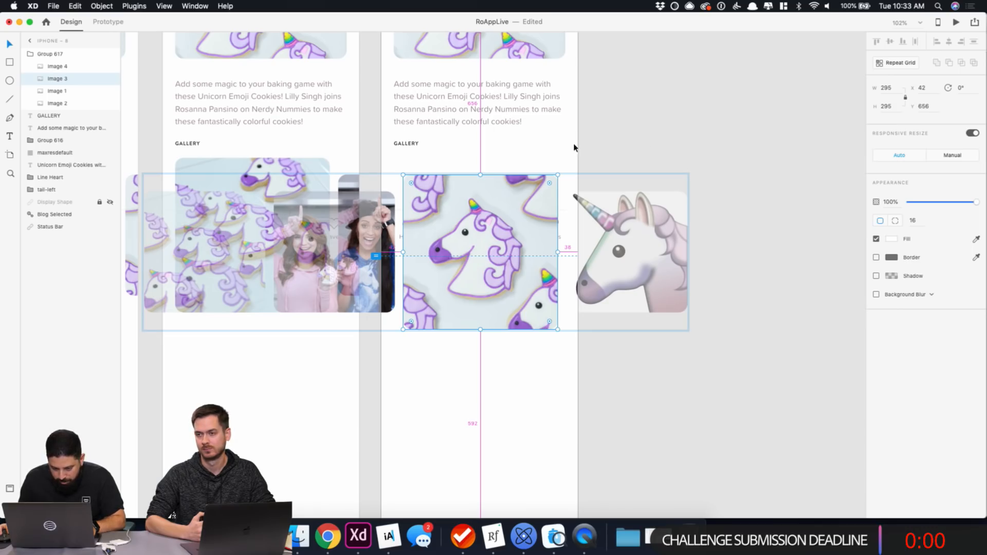
pyautogui.click(573, 149)
pyautogui.click(575, 197)
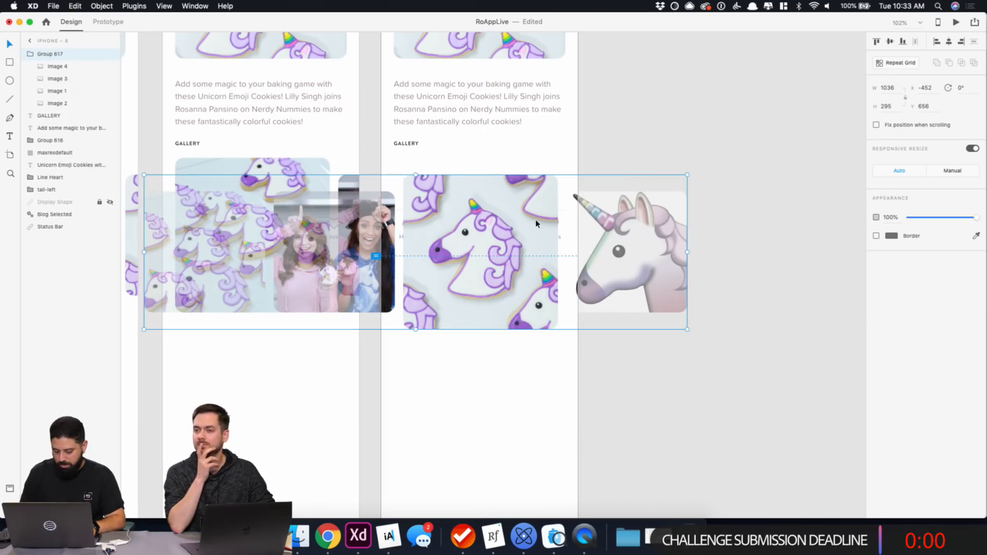
pyautogui.moveTo(536, 223); pyautogui.dragTo(535, 224)
pyautogui.doubleClick(552, 180)
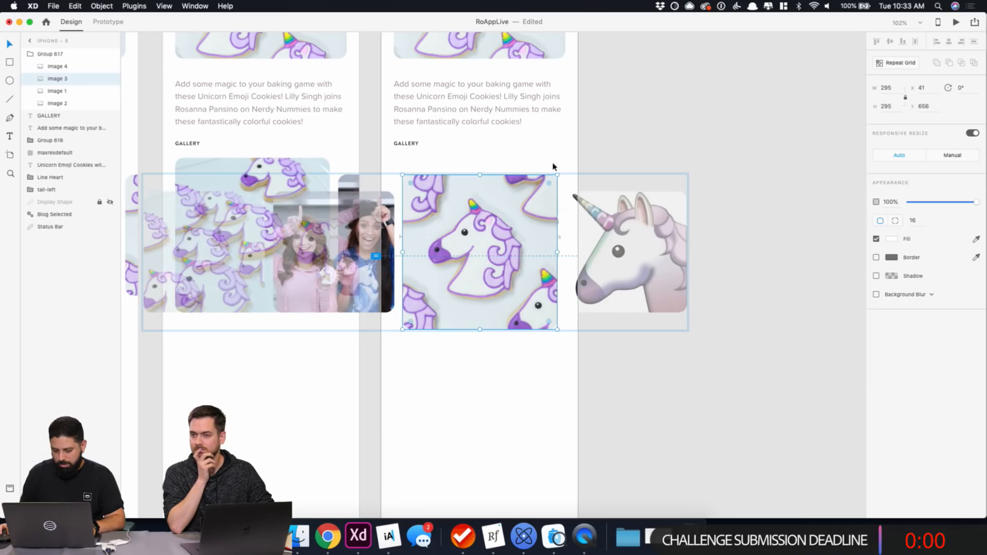
pyautogui.click(580, 128)
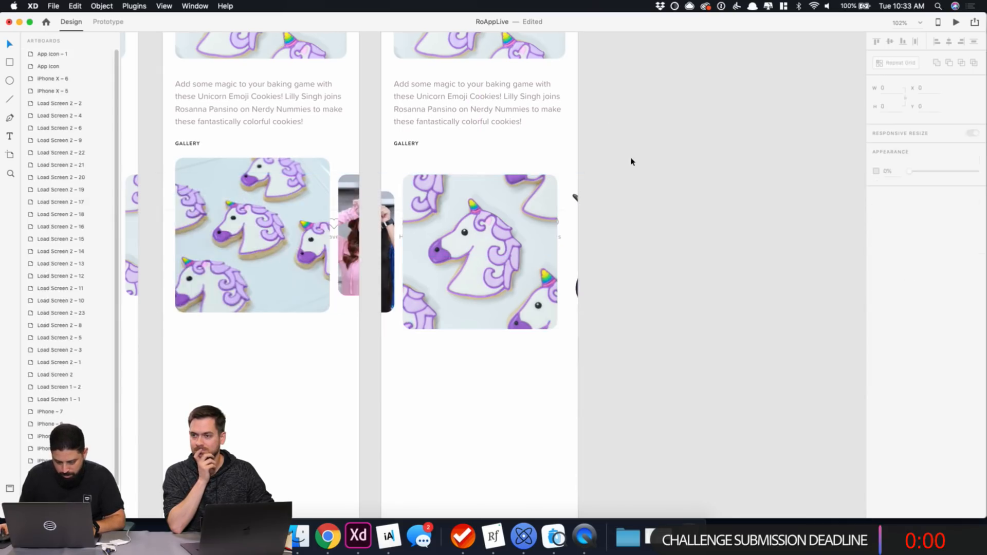
pyautogui.click(518, 207)
pyautogui.click(616, 145)
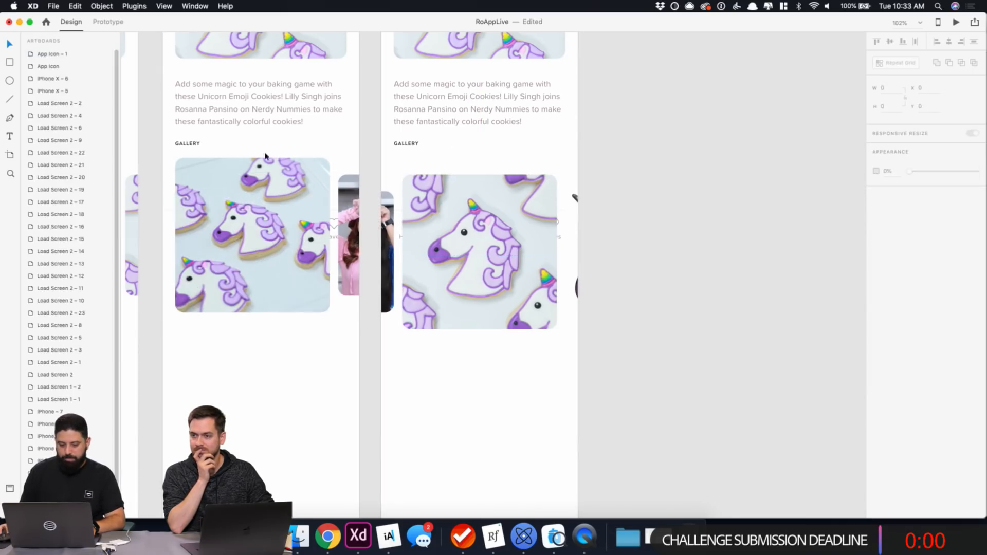
# Align the gallery groups of iPhone – 6, iPhone – 7 and iPhone – 8 to the same top edge.
pyautogui.click(215, 171)
pyautogui.click(586, 119)
pyautogui.scroll(-6, 586, 118)
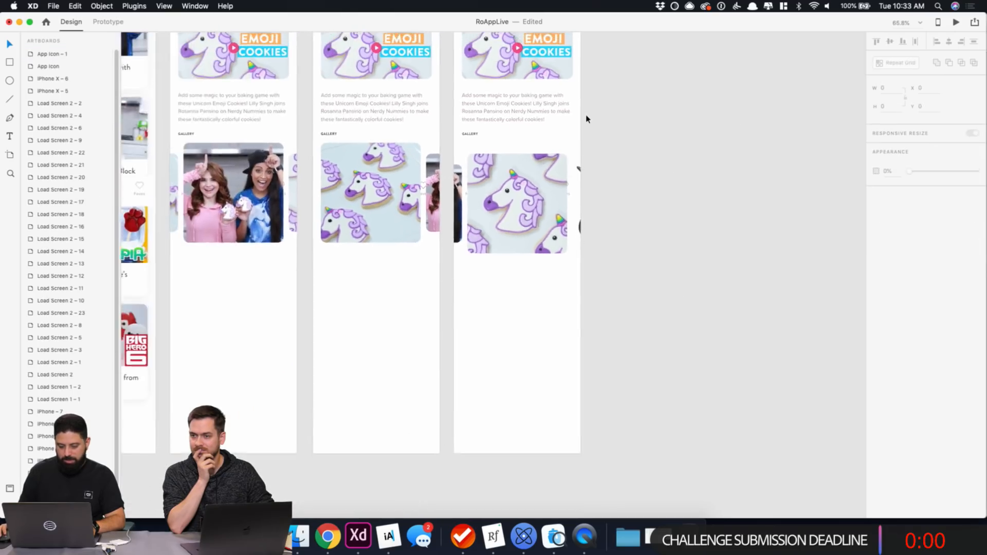
pyautogui.moveTo(572, 164); pyautogui.dragTo(363, 142)
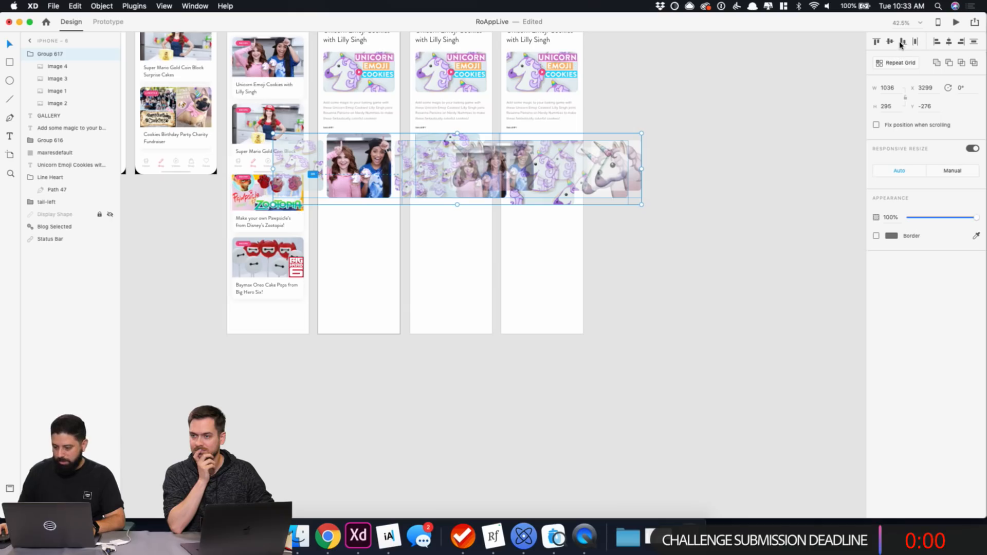
pyautogui.click(761, 119)
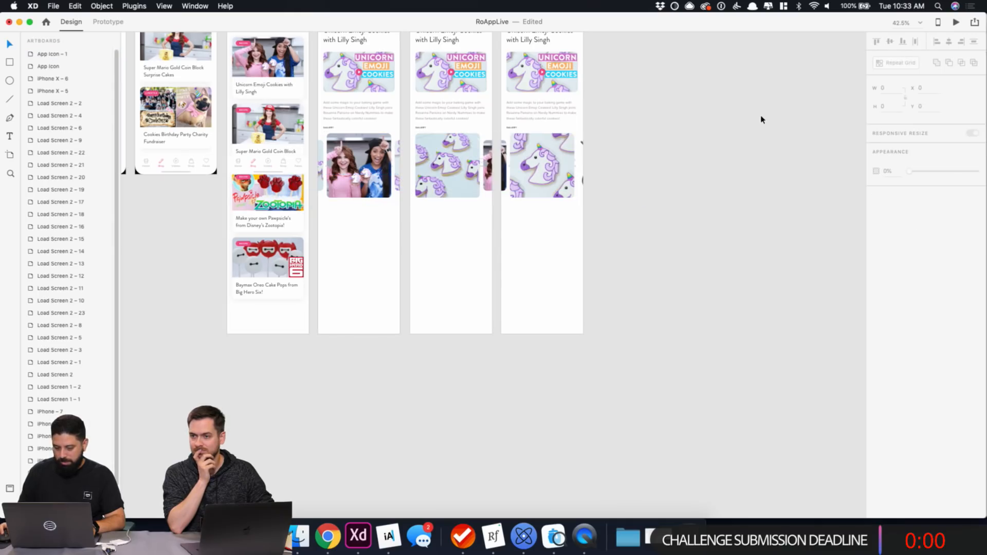
# Send the gallery groups on iPhone – 8, iPhone – 7 and iPhone – 6 to the back, behind the bottom navigation bar.
pyautogui.click(530, 165)
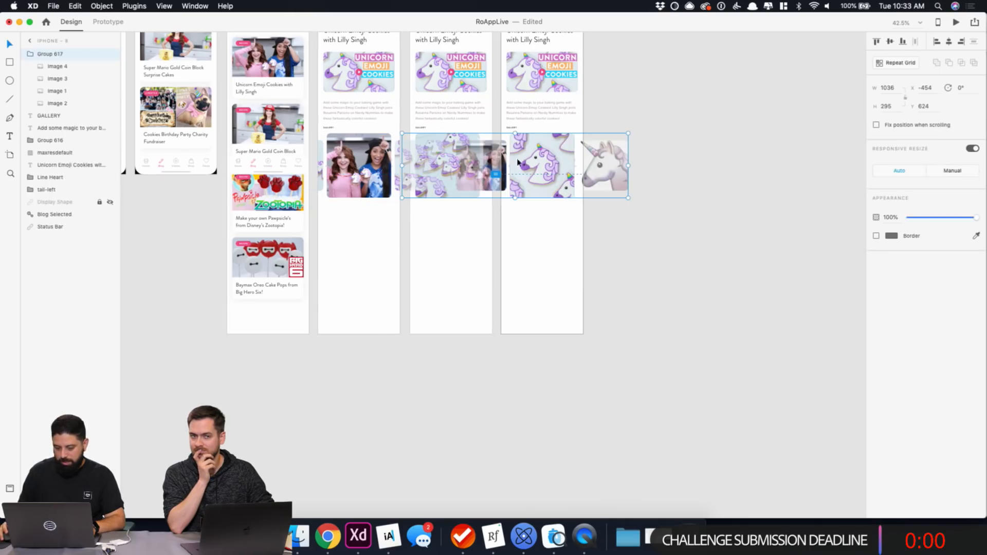
pyautogui.rightClick(570, 153)
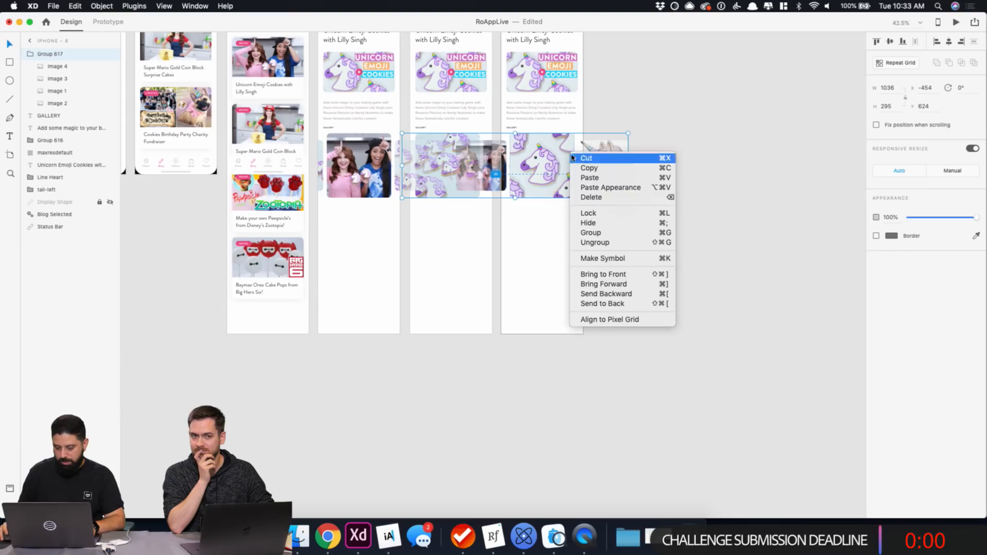
pyautogui.click(620, 296)
pyautogui.click(725, 92)
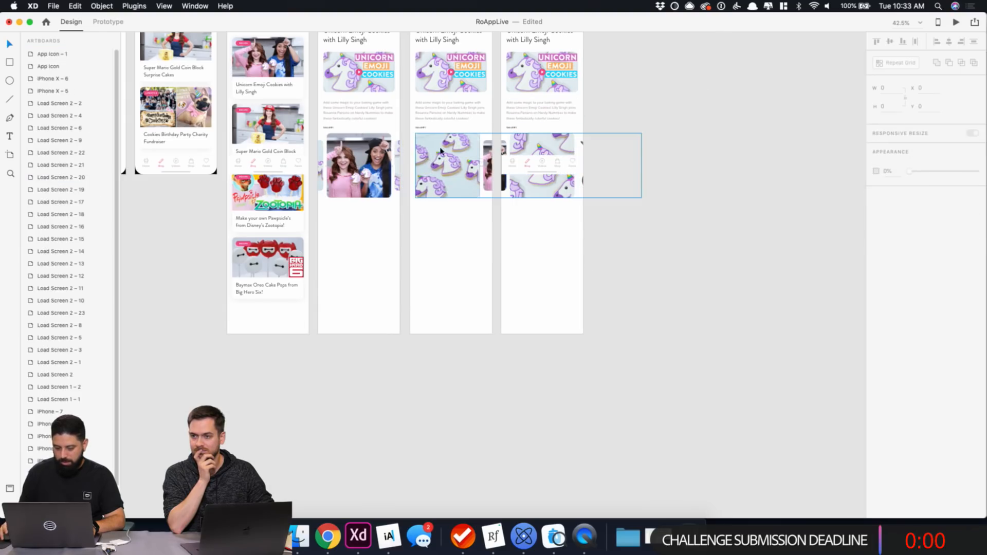
pyautogui.click(433, 168)
pyautogui.rightClick(449, 158)
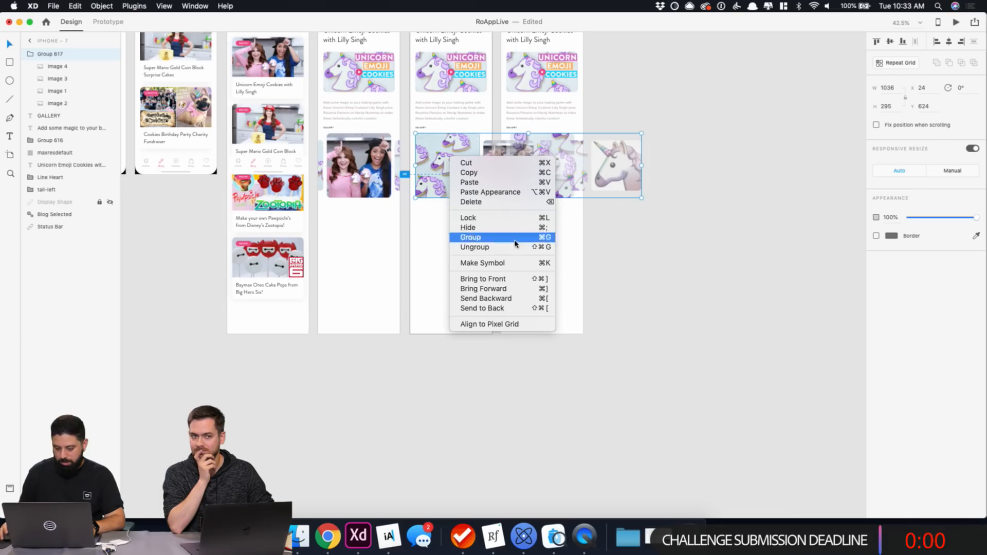
pyautogui.click(512, 307)
pyautogui.moveTo(507, 159); pyautogui.dragTo(365, 158)
pyautogui.rightClick(365, 158)
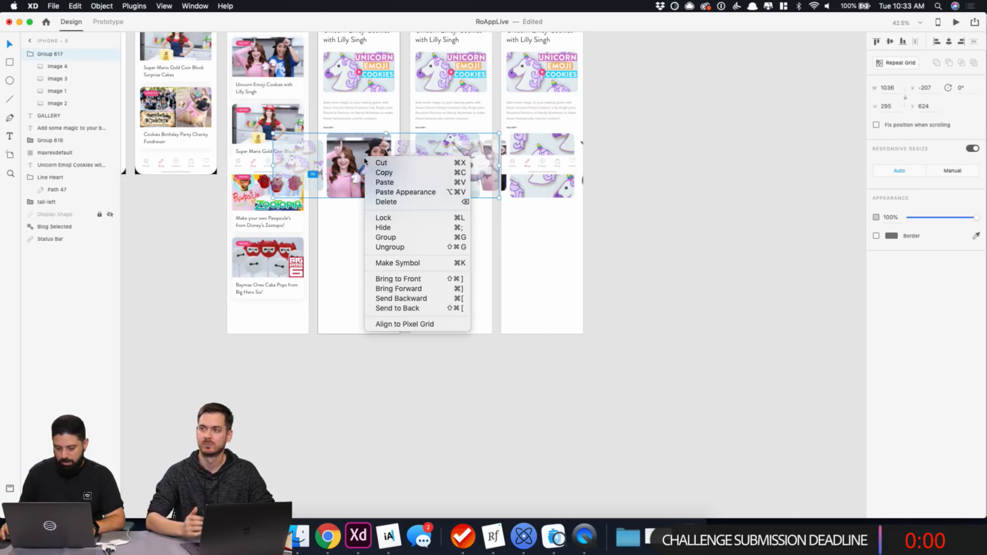
pyautogui.click(381, 308)
pyautogui.click(673, 221)
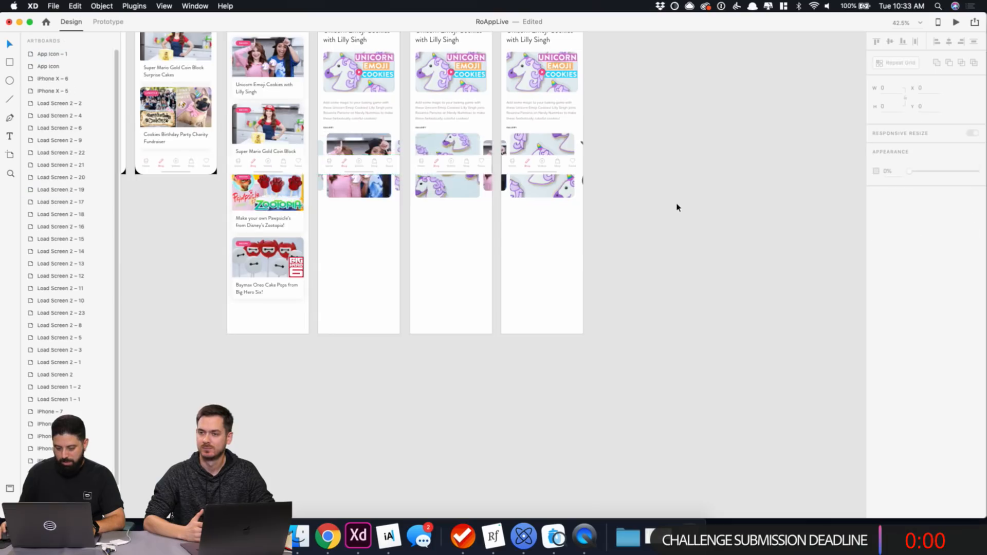
# Shorten the iPhone – 6, iPhone – 7 and iPhone – 8 artboards together so that they end a little below the gallery row.
pyautogui.scroll(5, 506, 172)
pyautogui.click(332, 145)
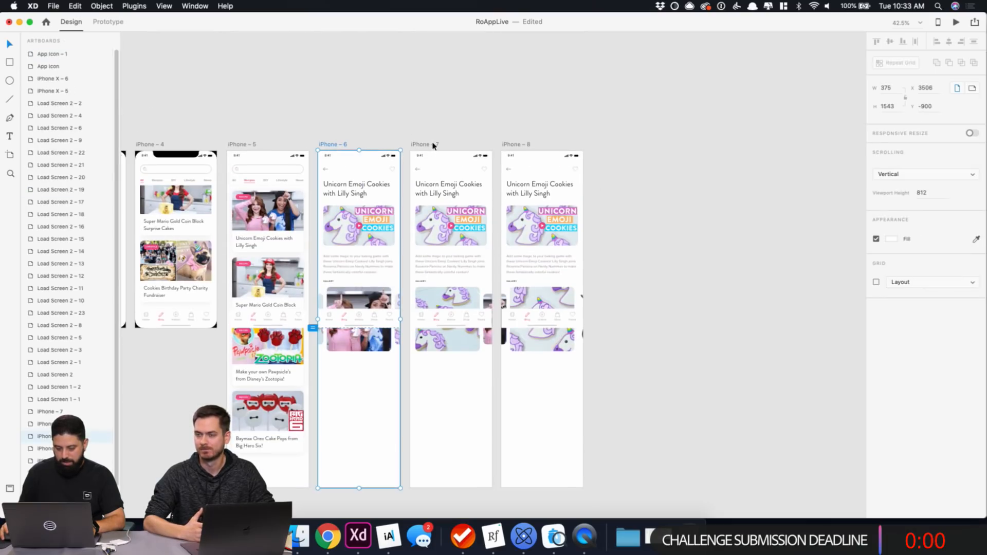
pyautogui.keyDown('shift'); pyautogui.click(428, 146); pyautogui.keyUp('shift')
pyautogui.keyDown('shift'); pyautogui.click(520, 146); pyautogui.keyUp('shift')
pyautogui.moveTo(451, 486); pyautogui.dragTo(458, 393)
pyautogui.click(674, 353)
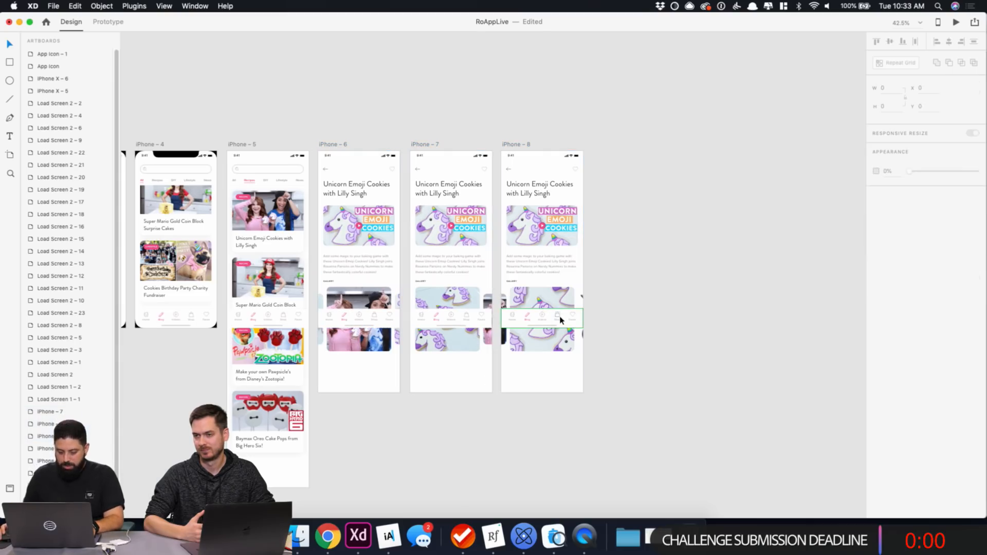
# In Prototype mode, link the gallery group on iPhone – 6 to the iPhone – 7 artboard.
pyautogui.click(363, 301)
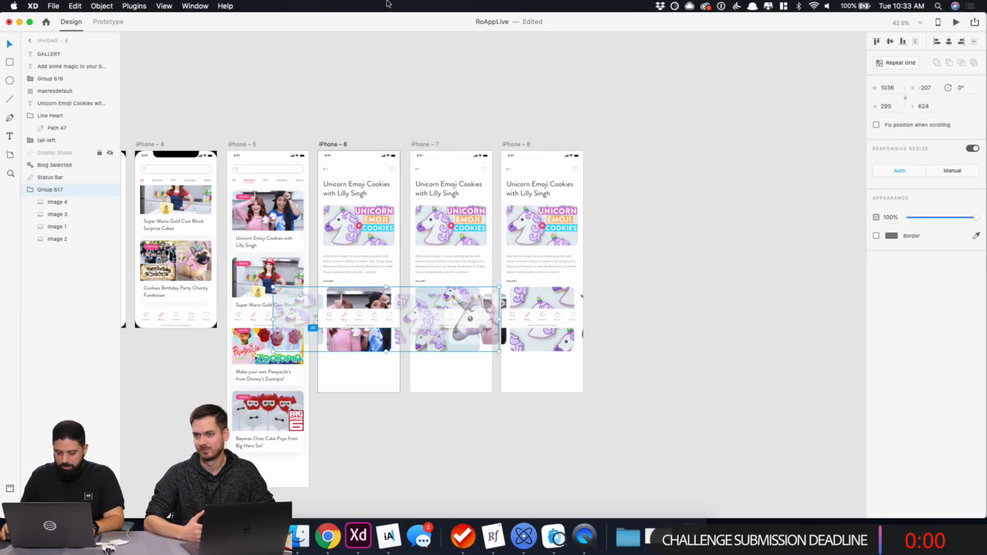
pyautogui.click(105, 21)
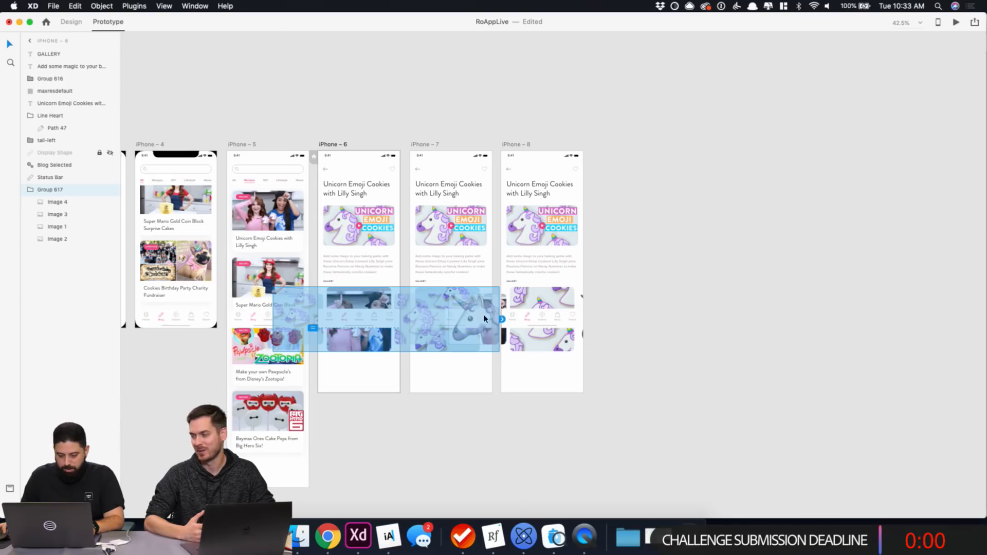
pyautogui.moveTo(503, 321); pyautogui.dragTo(457, 252)
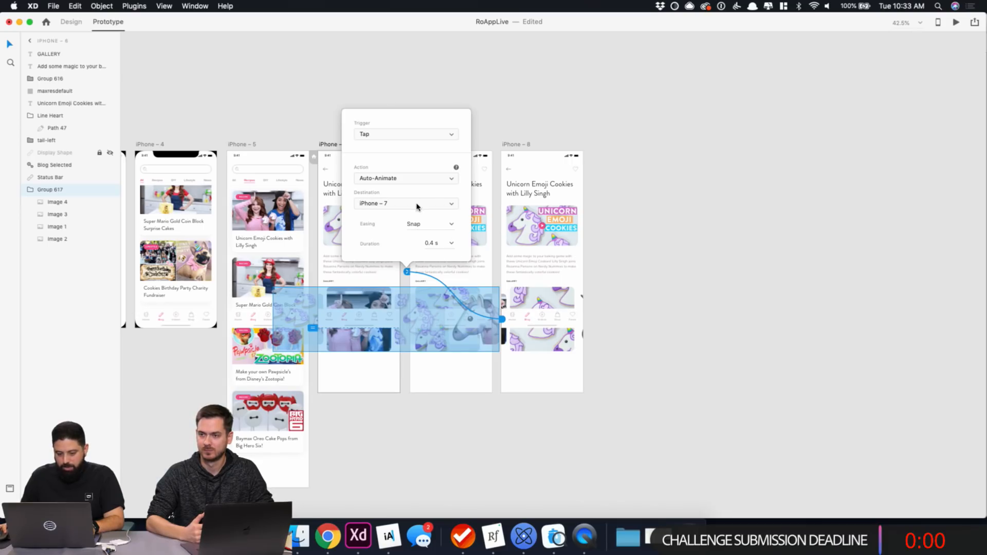
# Set the iPhone – 6 gallery link to iPhone – 7 to a Drag trigger with Ease In-Out easing, keeping Auto-Animate.
pyautogui.click(411, 133)
pyautogui.click(406, 148)
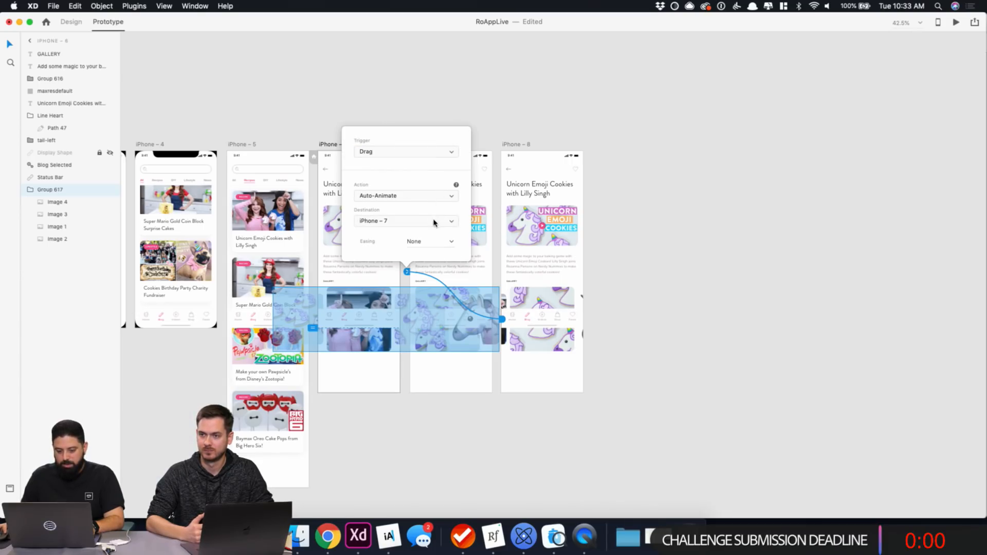
pyautogui.click(433, 238)
pyautogui.click(452, 242)
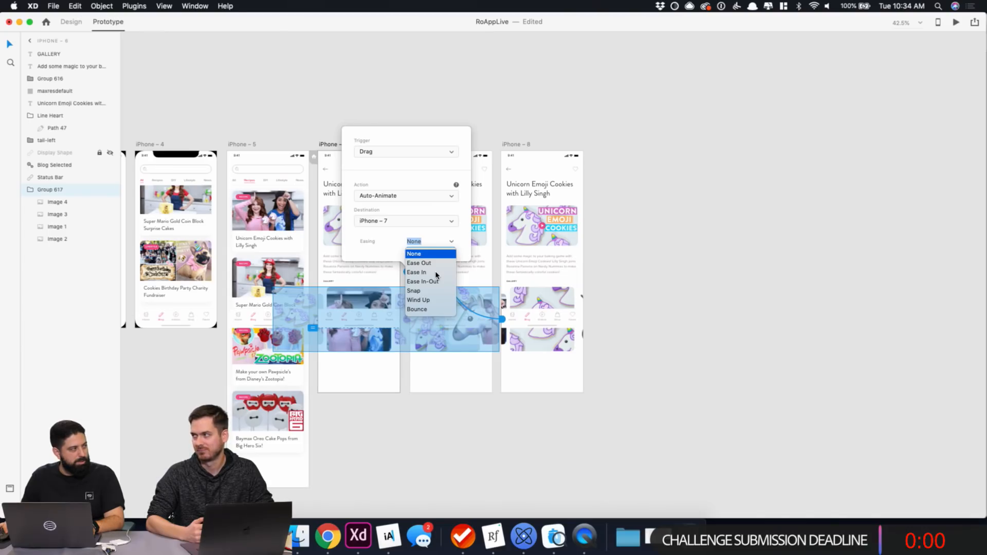
pyautogui.click(435, 283)
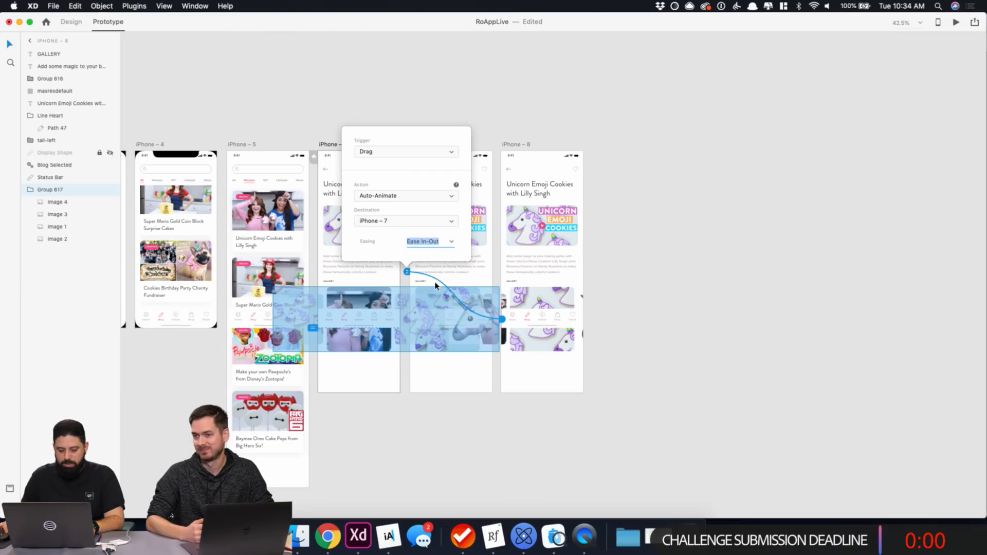
pyautogui.click(520, 77)
# Move the iPhone – 7 and iPhone – 8 artboards away from iPhone – 6, leaving wide gaps between the three artboards.
pyautogui.click(420, 145)
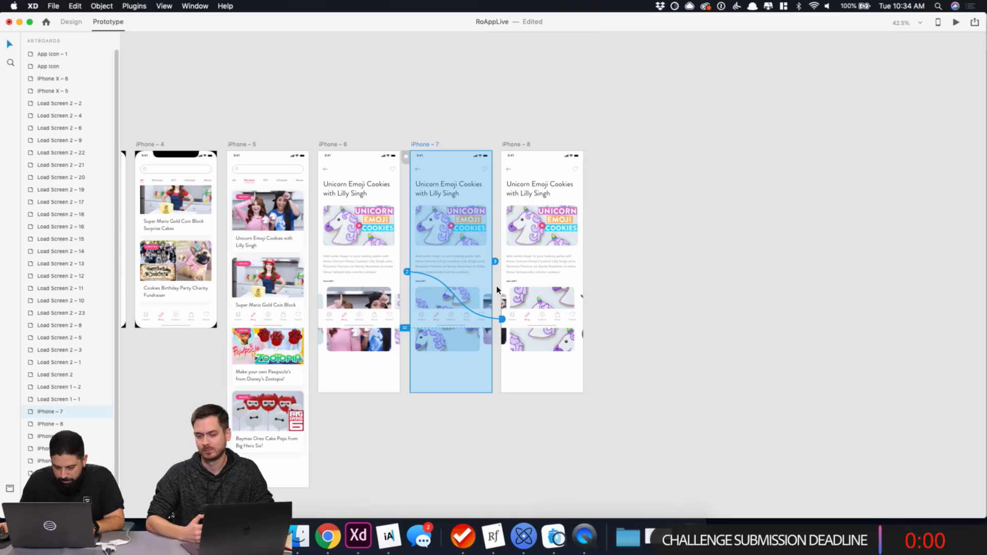
pyautogui.click(459, 140)
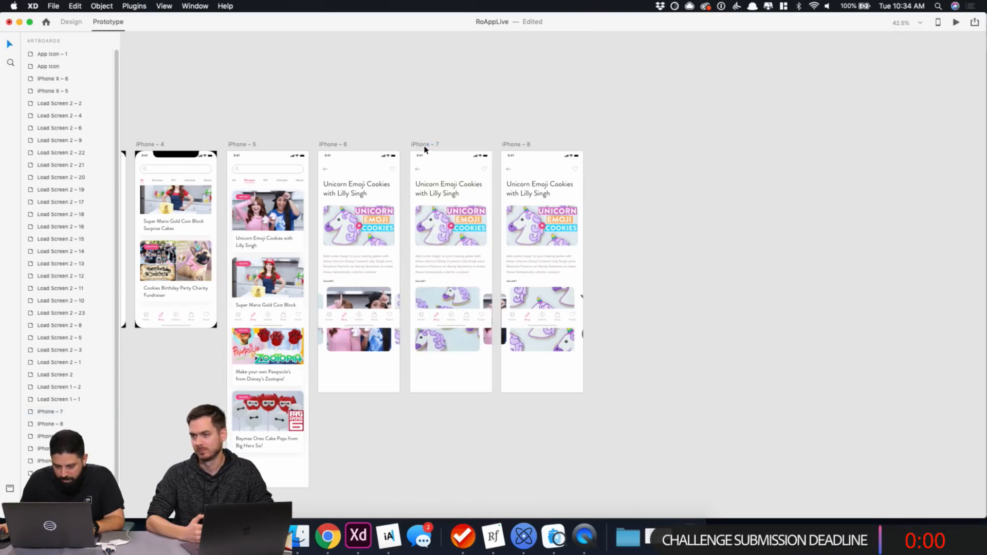
pyautogui.click(426, 145)
pyautogui.keyDown('shift'); pyautogui.click(516, 145); pyautogui.keyUp('shift')
pyautogui.moveTo(517, 145); pyautogui.dragTo(845, 147)
pyautogui.click(584, 122)
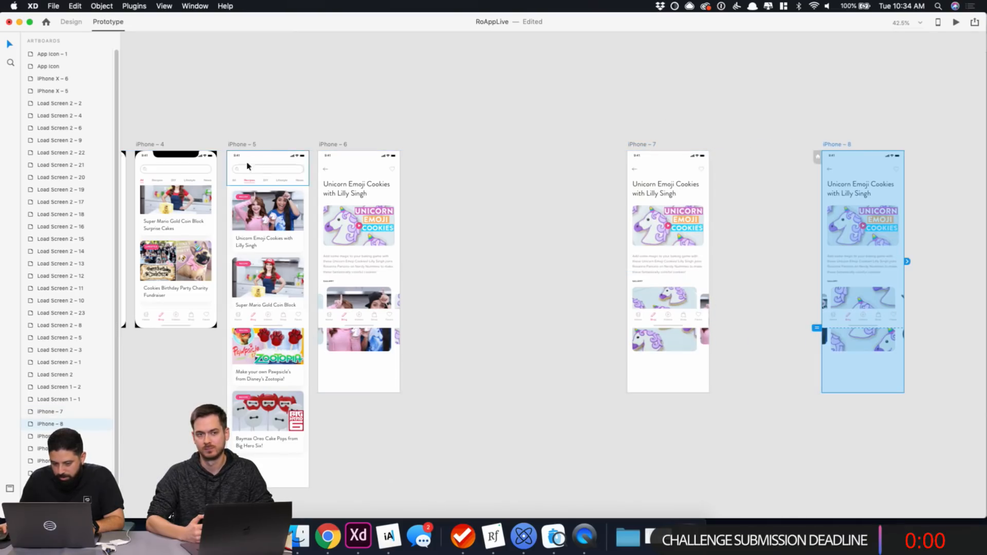
# Link the gallery group on iPhone – 7 to the iPhone – 6 artboard with a Drag trigger, Auto-Animate and Ease In-Out easing.
pyautogui.click(341, 145)
pyautogui.click(372, 302)
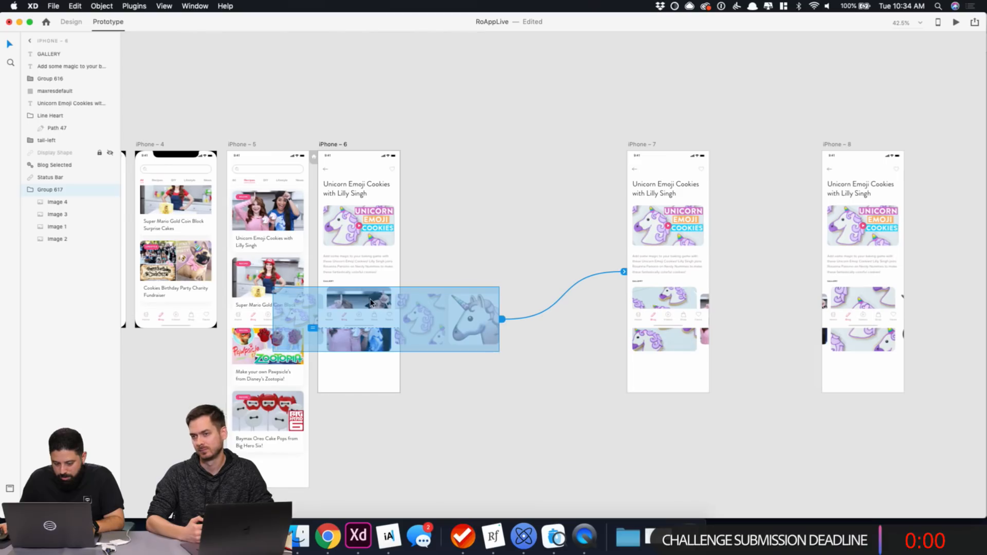
pyautogui.click(639, 147)
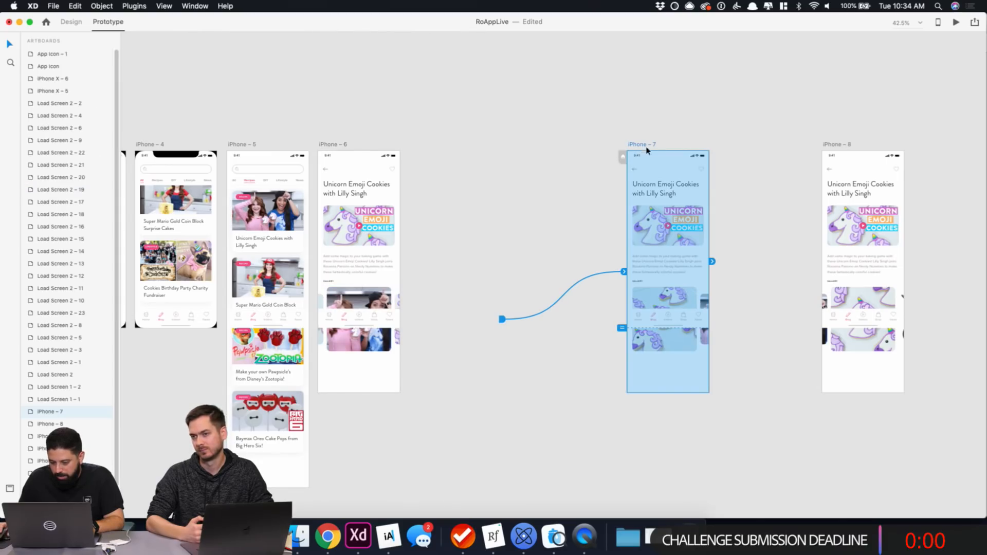
pyautogui.click(740, 249)
pyautogui.click(689, 301)
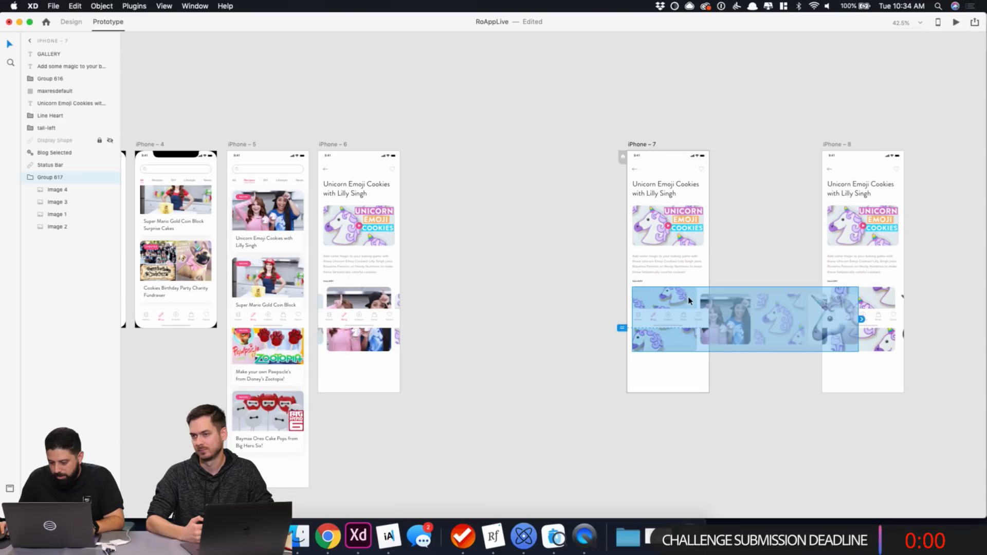
pyautogui.moveTo(862, 319); pyautogui.dragTo(368, 298)
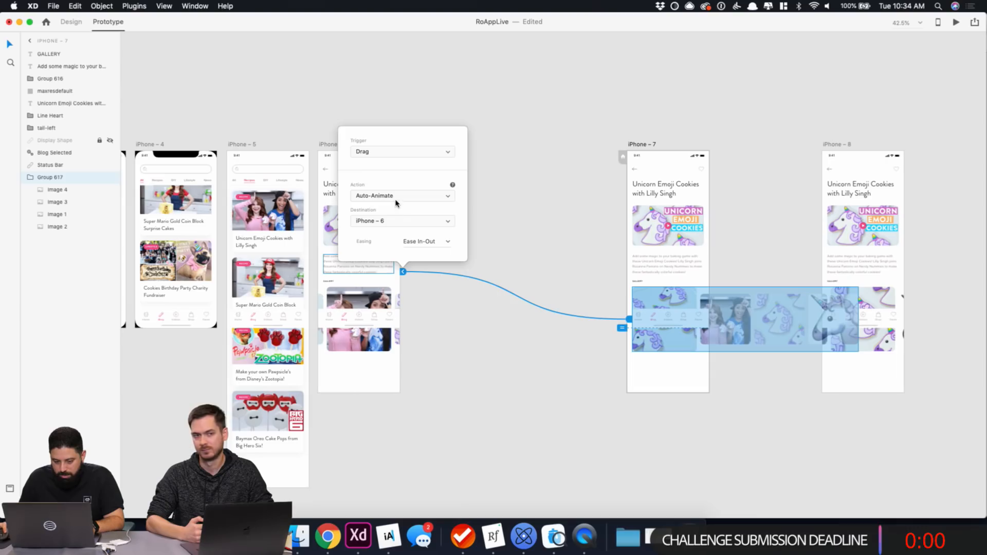
pyautogui.click(680, 139)
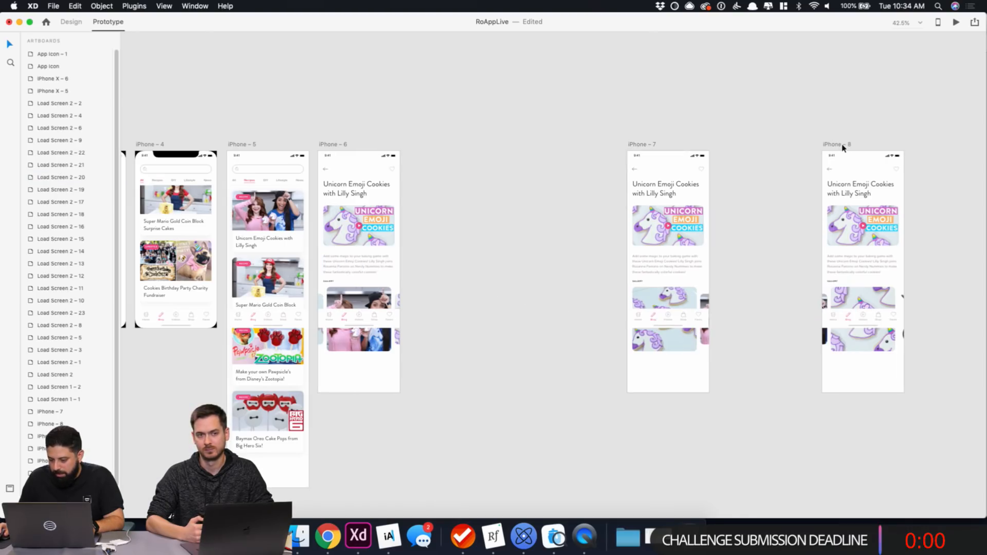
# Redirect the drag link of the iPhone – 6 gallery group from iPhone – 7 to the iPhone – 8 artboard.
pyautogui.click(330, 149)
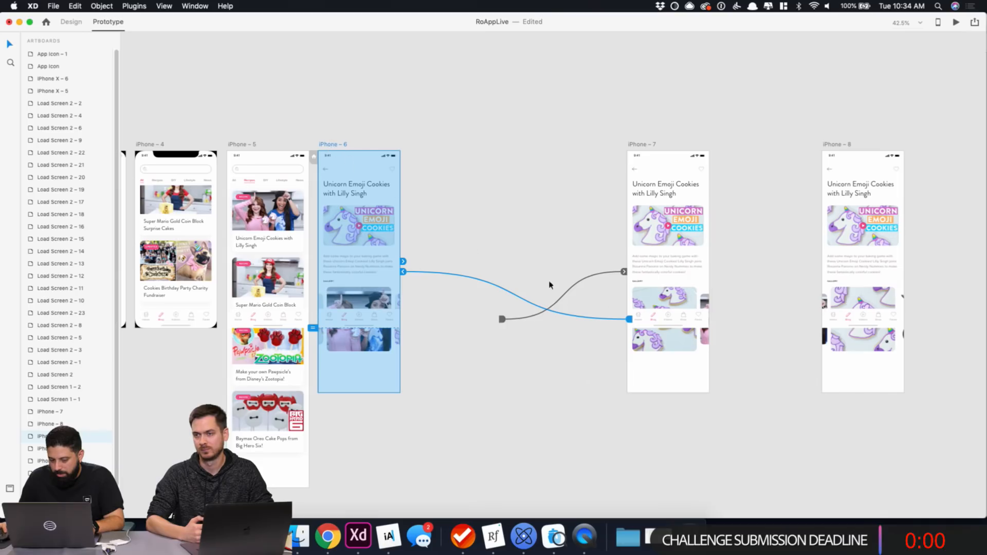
pyautogui.click(462, 318)
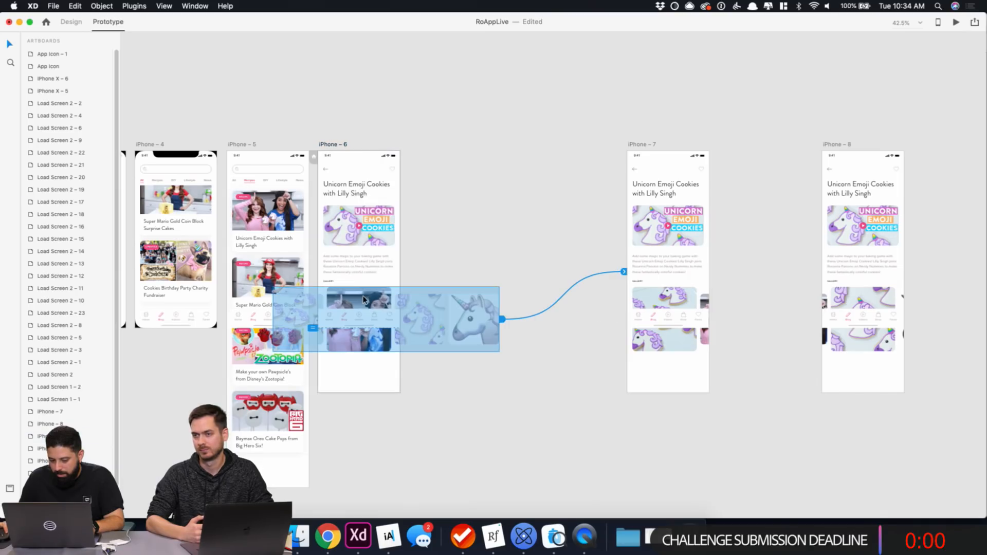
pyautogui.moveTo(625, 271); pyautogui.dragTo(873, 297)
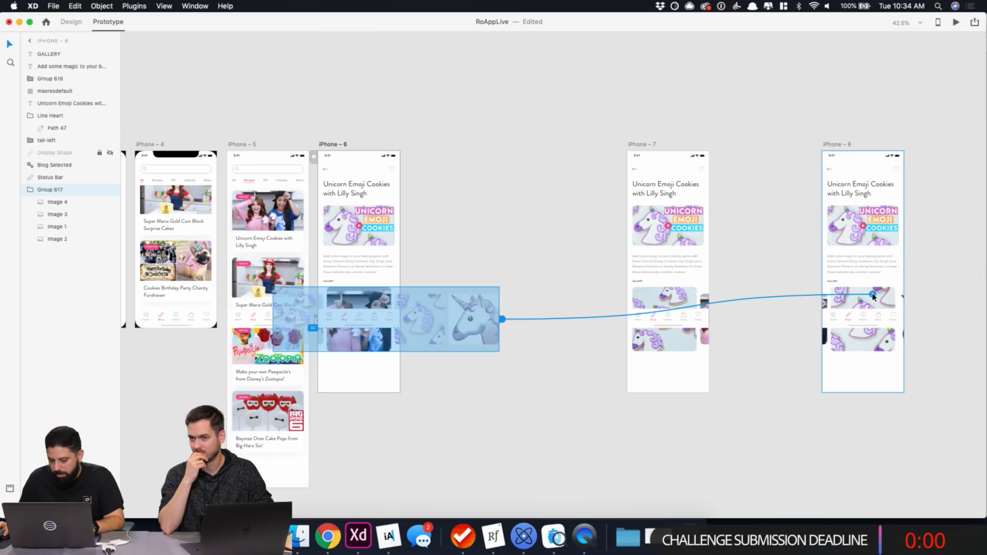
pyautogui.moveTo(872, 296); pyautogui.dragTo(873, 297)
pyautogui.click(829, 97)
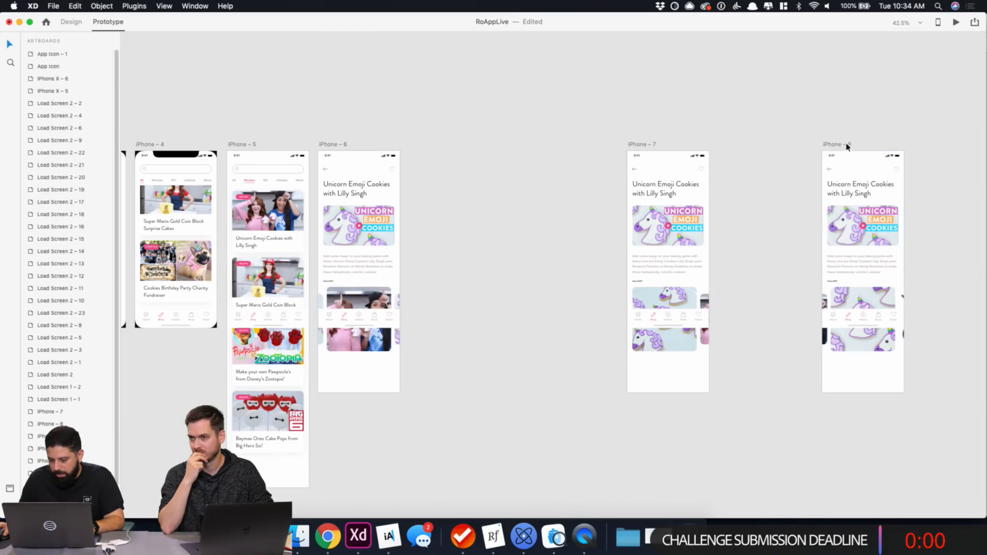
# Move the iPhone – 8 artboard in between iPhone – 6 and iPhone – 7.
pyautogui.moveTo(847, 147); pyautogui.dragTo(483, 148)
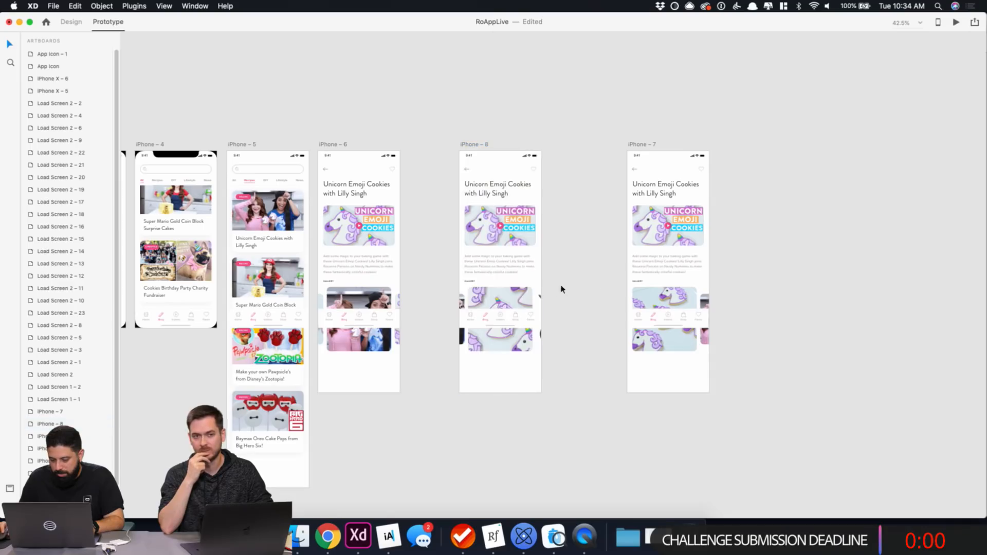
pyautogui.click(673, 297)
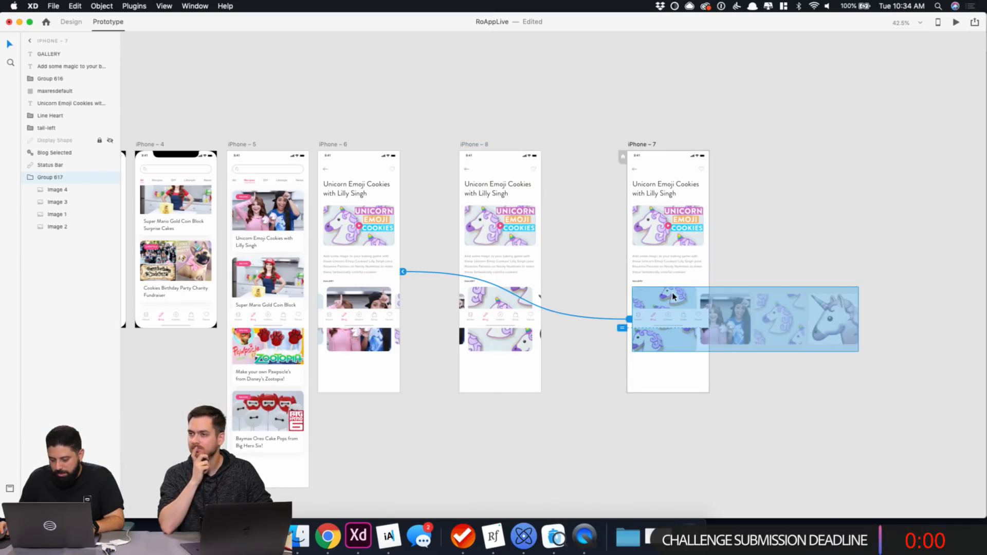
pyautogui.click(727, 212)
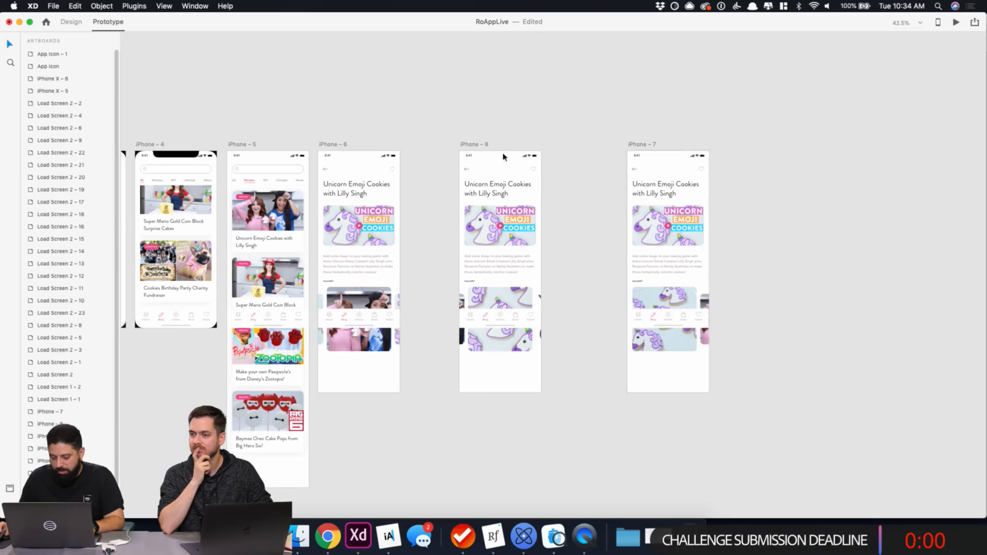
# Preview the prototype from iPhone – 6, scroll down to the gallery and swipe it leftward to the next photo.
pyautogui.click(328, 146)
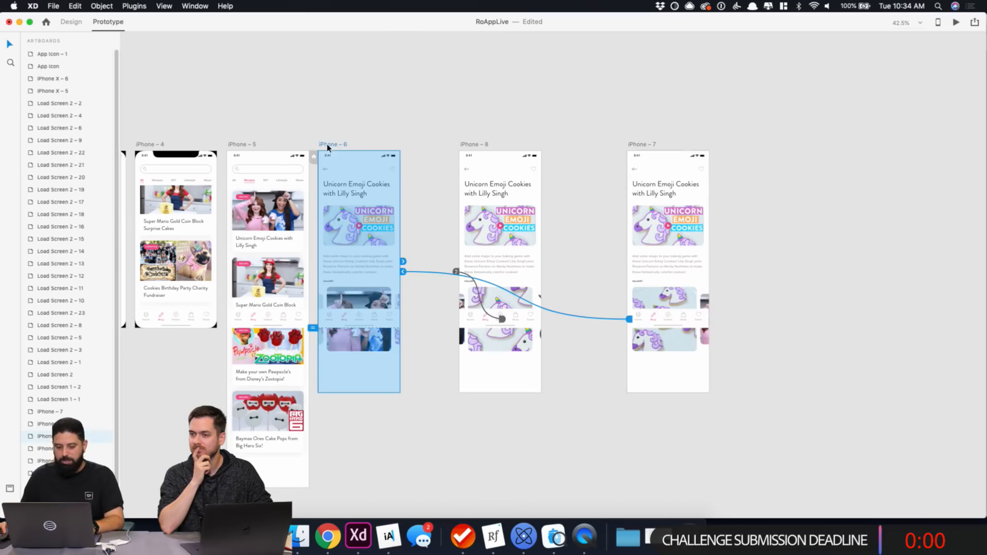
pyautogui.click(956, 22)
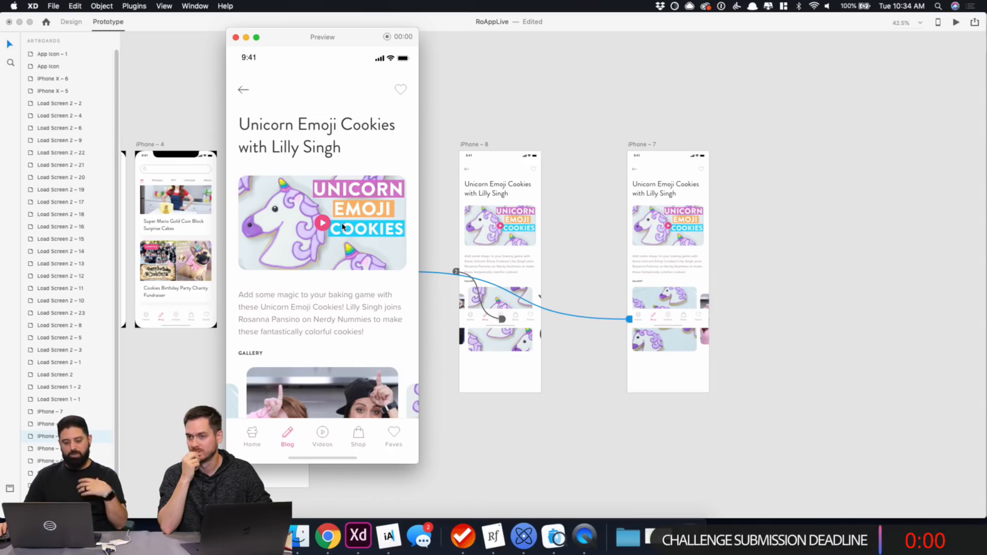
pyautogui.scroll(-1, 342, 224)
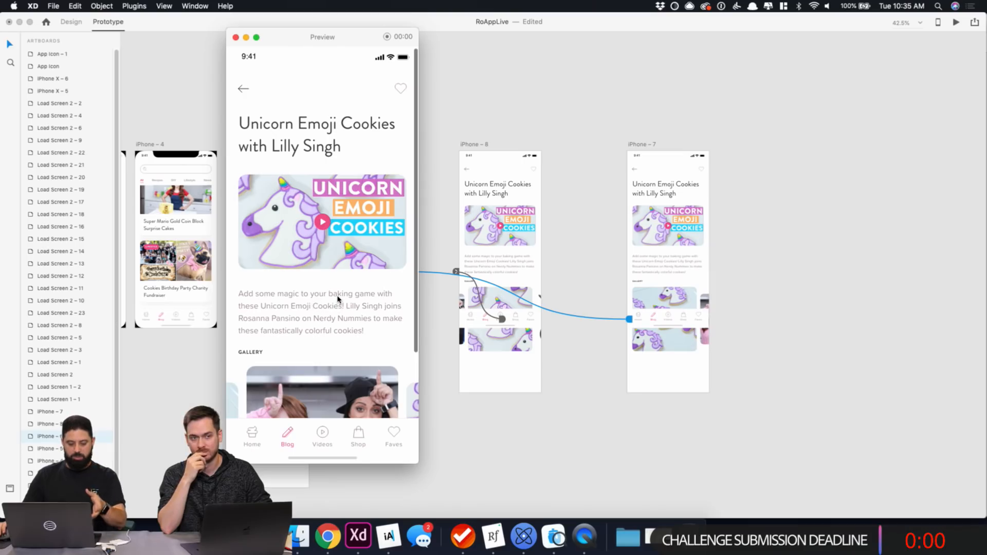
pyautogui.scroll(-5, 338, 299)
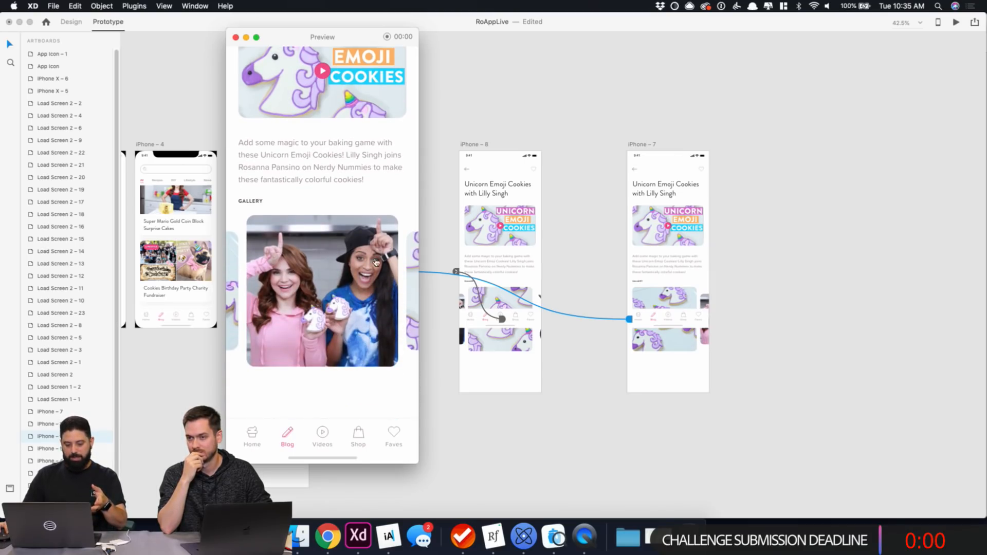
pyautogui.moveTo(376, 262)
pyautogui.mouseDown()
pyautogui.moveTo(307, 255)
pyautogui.moveTo(402, 253)
pyautogui.moveTo(246, 252)
pyautogui.moveTo(381, 254)
pyautogui.mouseUp()
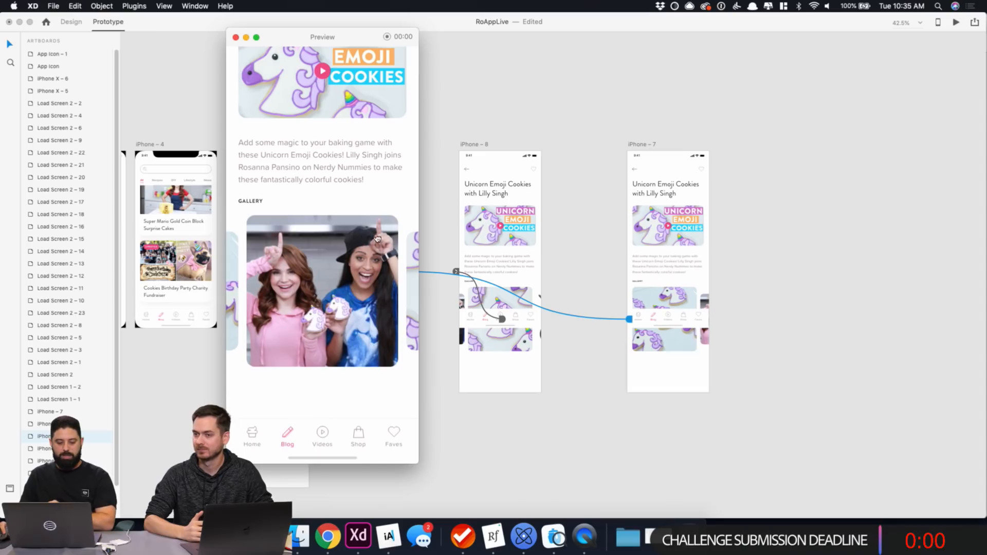
pyautogui.moveTo(375, 238); pyautogui.dragTo(223, 240)
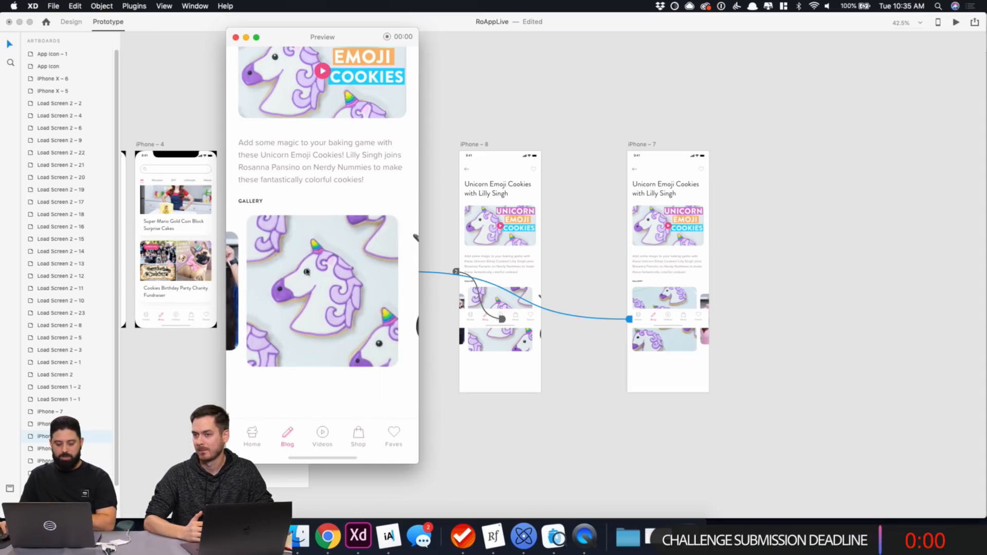
# Scroll the previewed recipe screen up and back down to the gallery, and test dragging its photo again.
pyautogui.scroll(1, 307, 272)
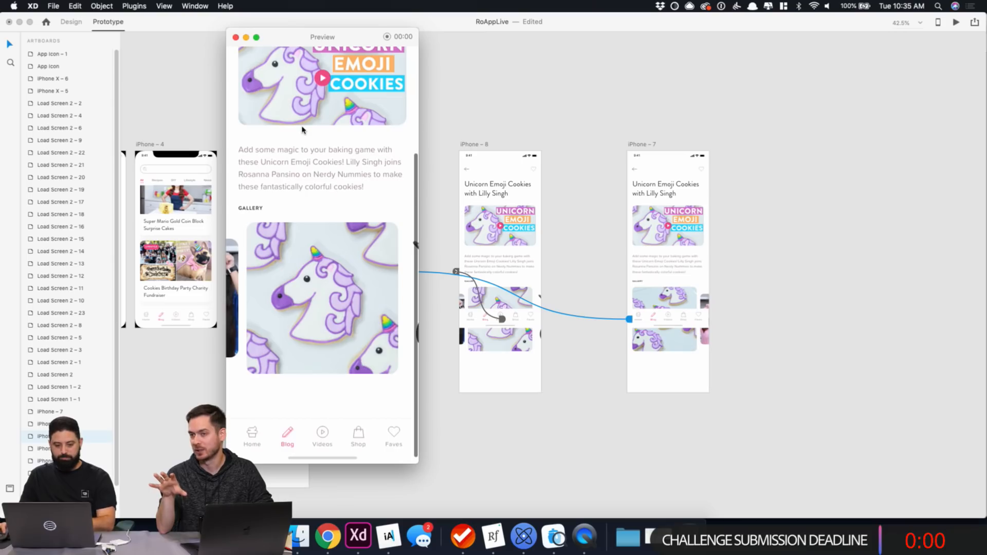
pyautogui.scroll(5, 303, 129)
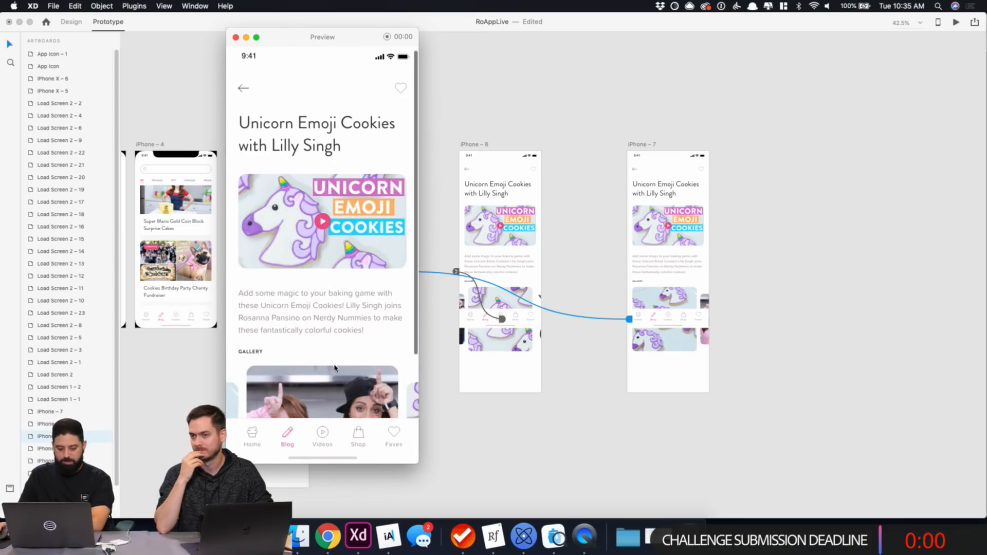
pyautogui.scroll(-3, 373, 278)
pyautogui.moveTo(329, 308); pyautogui.dragTo(345, 287)
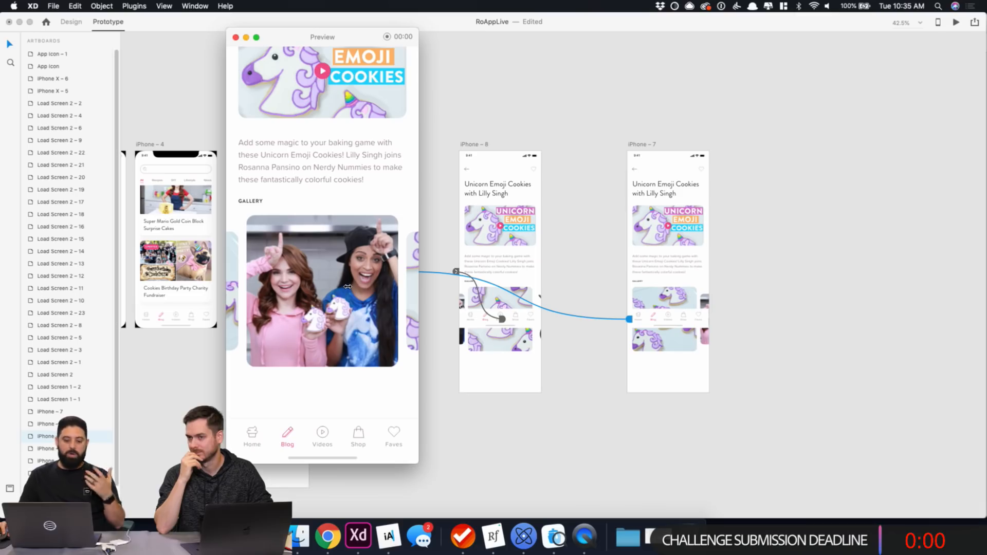
pyautogui.moveTo(350, 285); pyautogui.dragTo(404, 300)
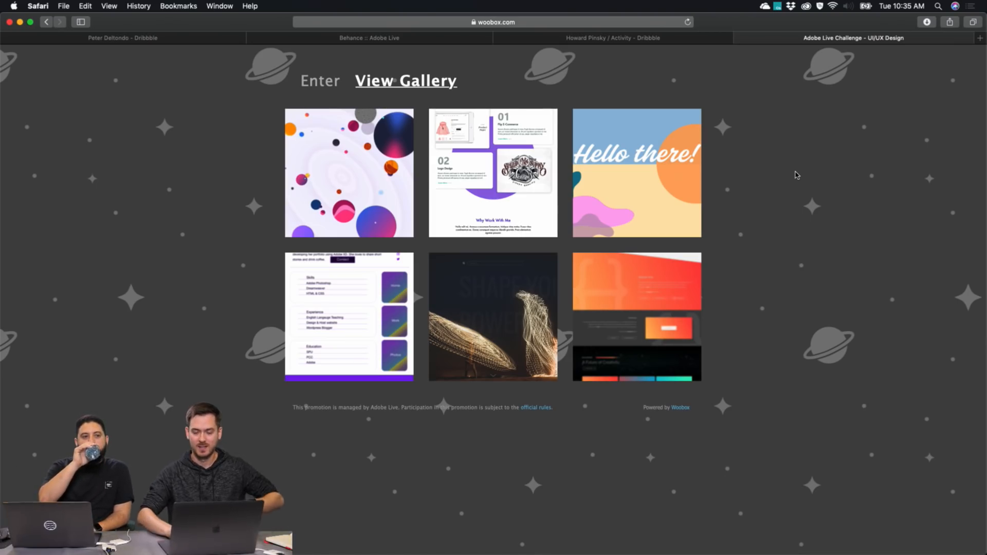
# In Safari, open the full-size image of the challenge gallery's portfolio entry with the purple 01 and 02 project cards.
pyautogui.moveTo(580, 307)
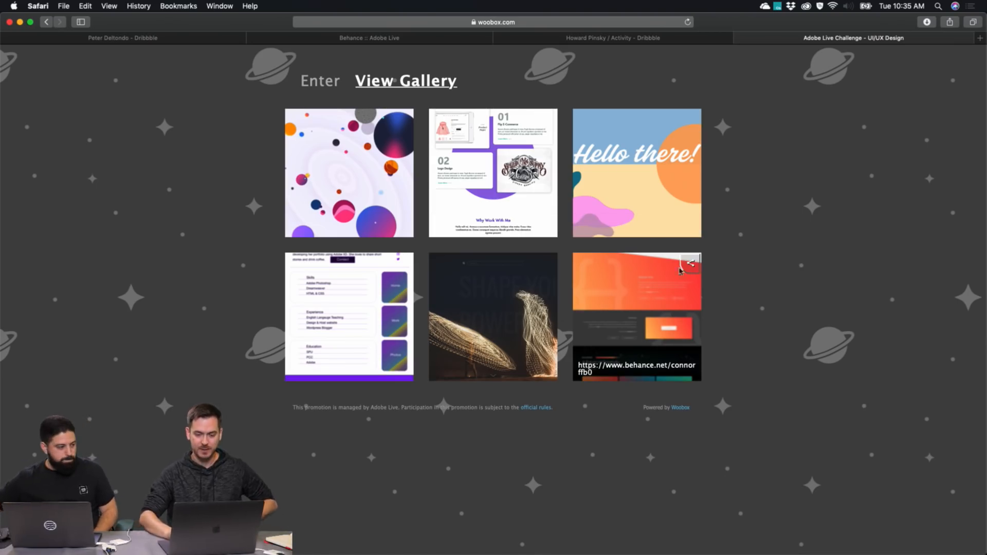
pyautogui.moveTo(523, 161)
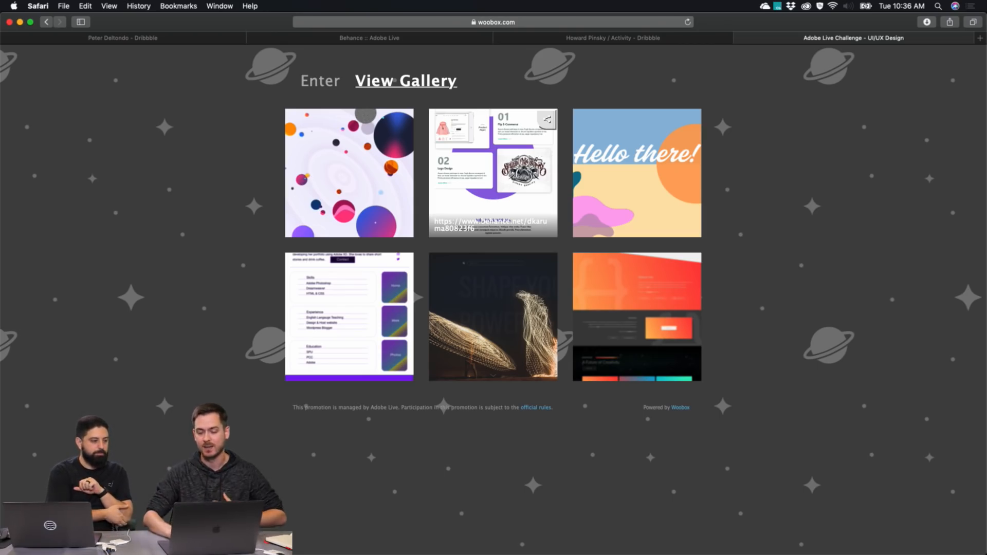
pyautogui.click(500, 160)
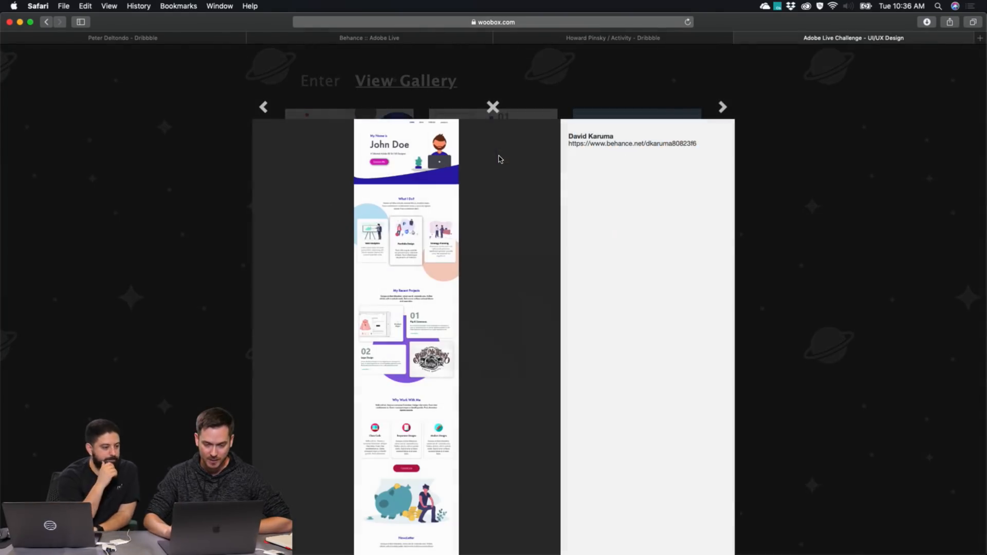
pyautogui.click(404, 178)
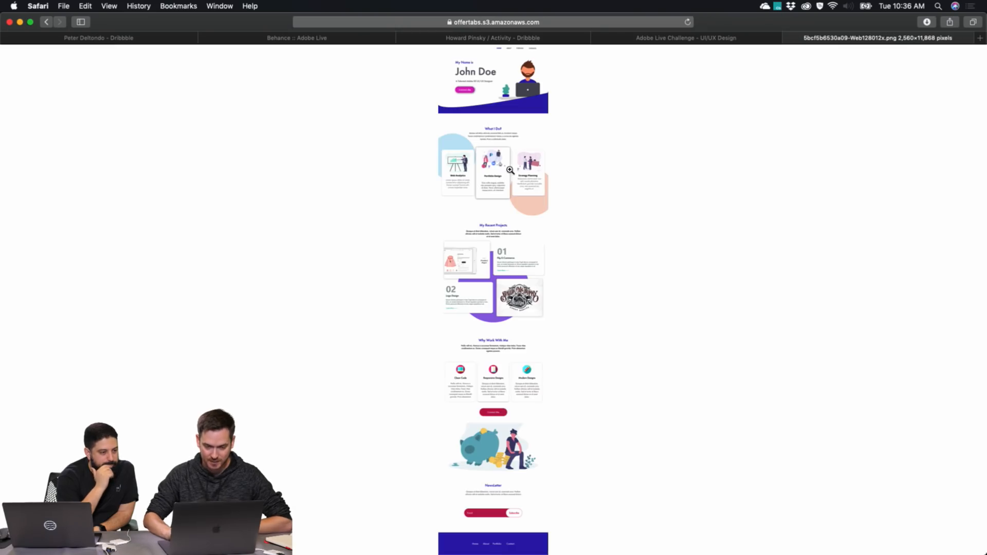
# Zoom the portfolio entry image to a readable size and examine its header and What I Do section.
pyautogui.click(513, 119)
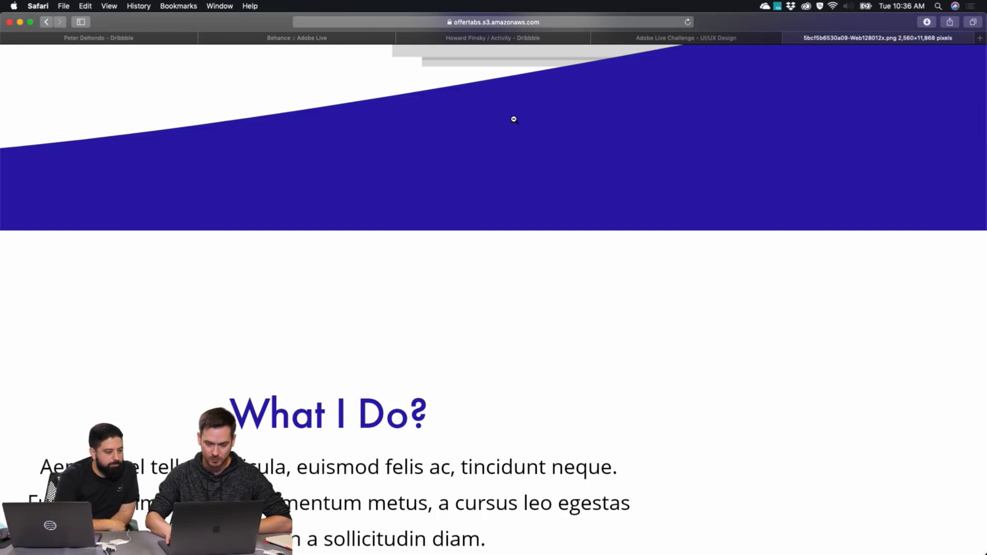
pyautogui.press('super+shift+backslash')
pyautogui.click(175, 258)
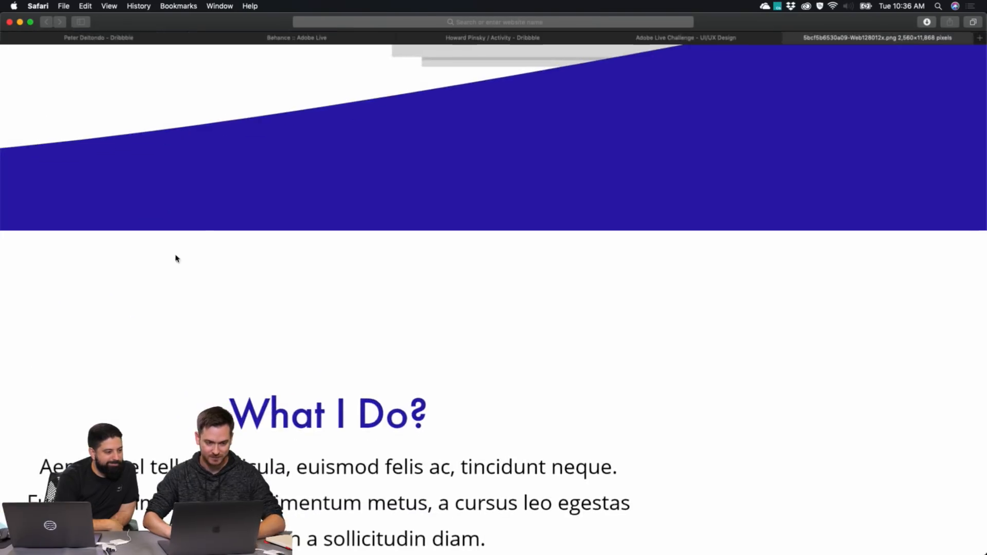
pyautogui.click(176, 258)
pyautogui.scroll(5, 468, 91)
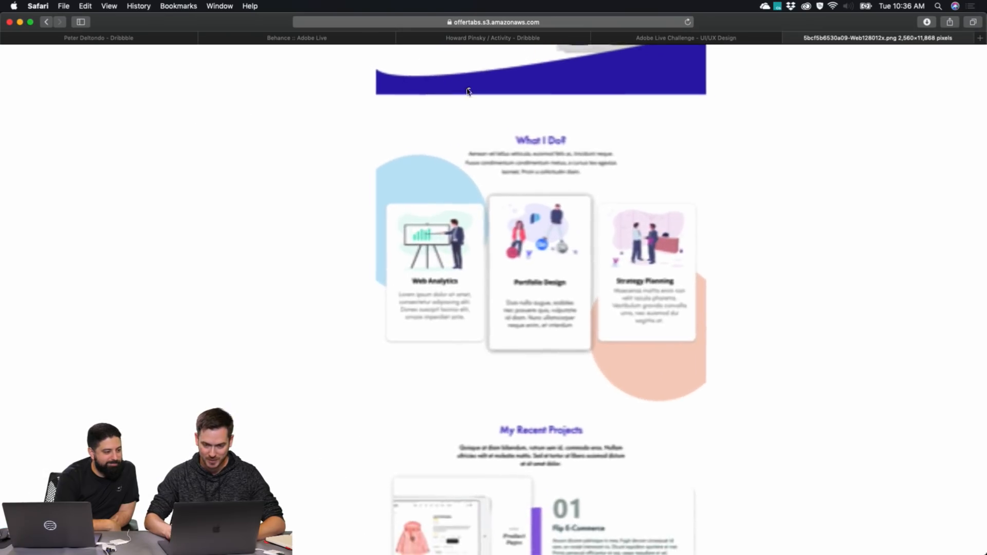
# Examine the portfolio entry image from its header through the Why Work With Me cards to the newsletter and footer.
pyautogui.scroll(3, 467, 91)
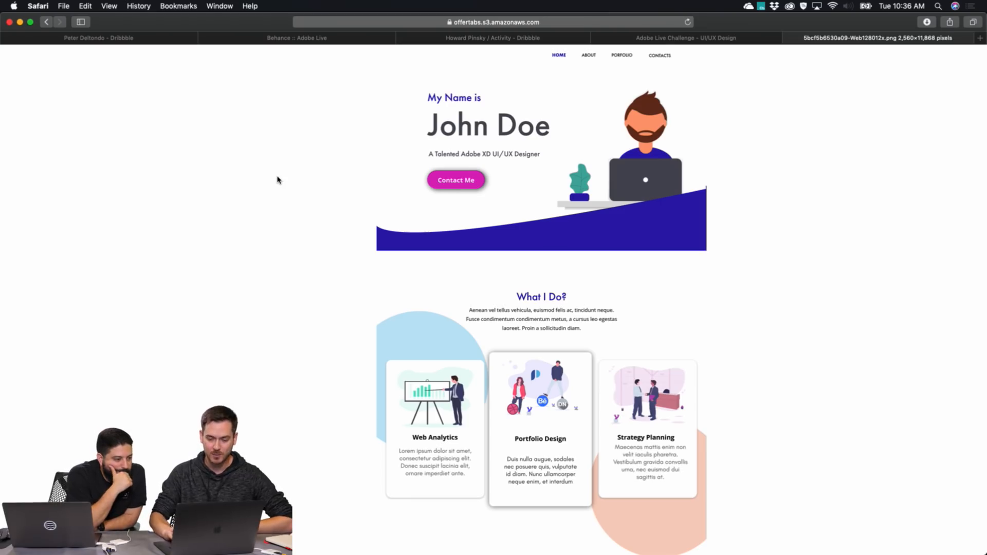
pyautogui.scroll(-1, 277, 180)
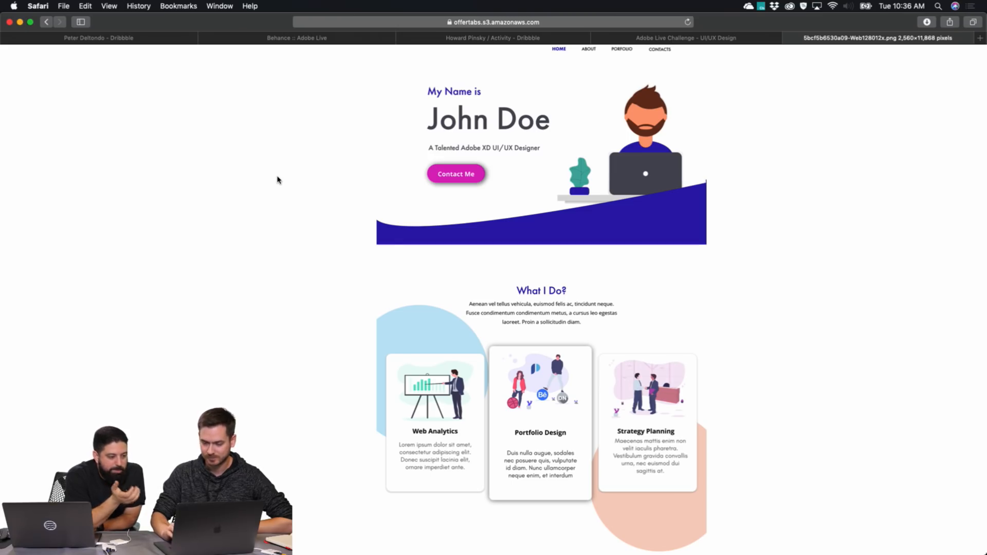
pyautogui.scroll(-5, 278, 180)
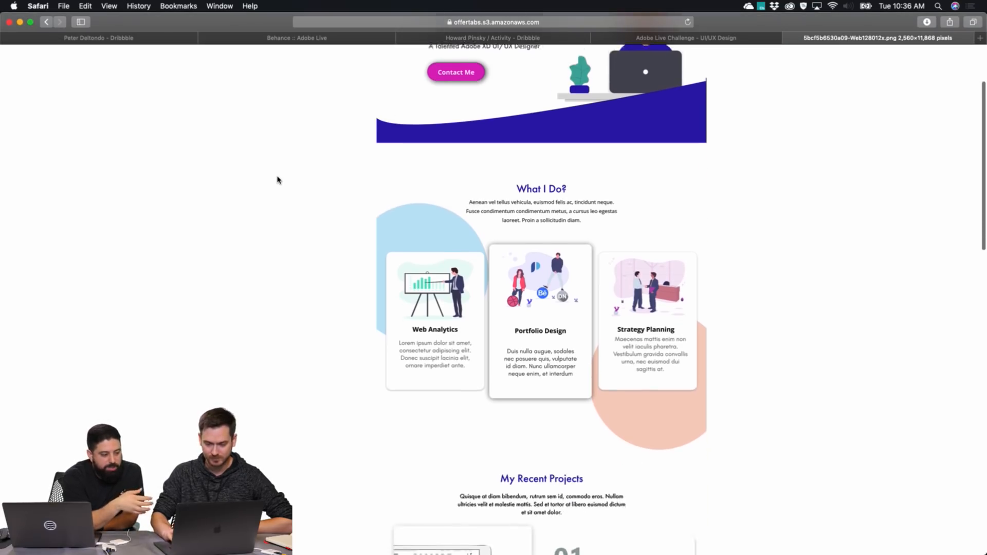
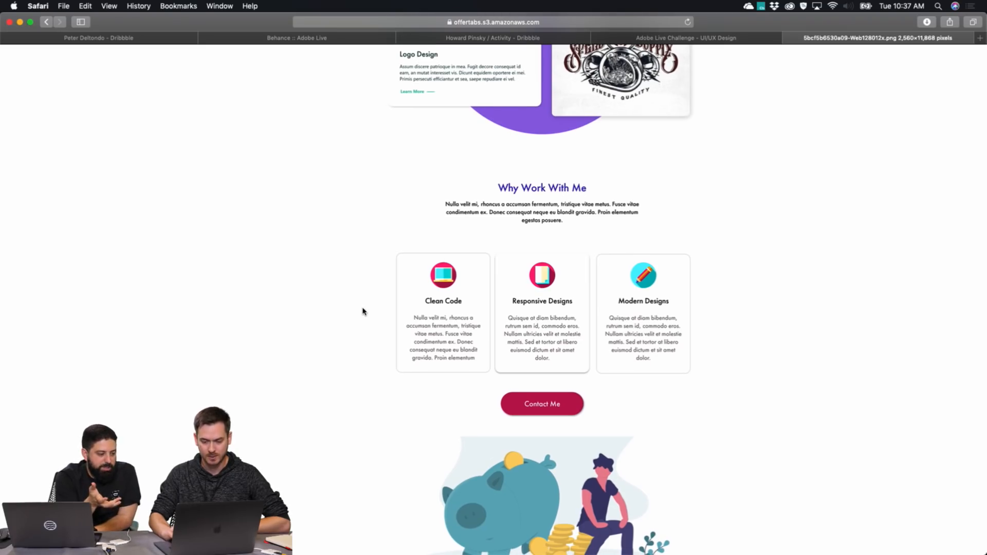
pyautogui.scroll(-5, 362, 311)
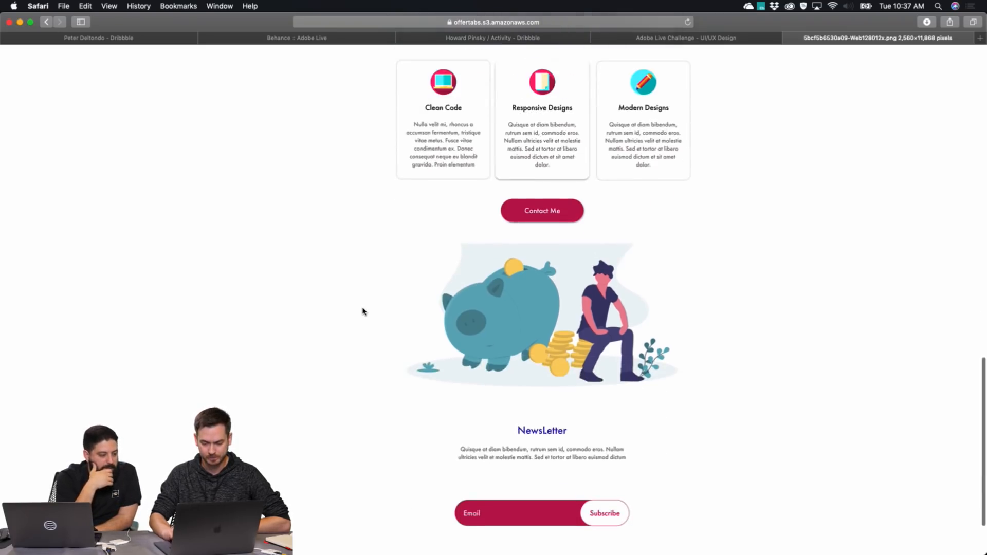
pyautogui.scroll(-3, 363, 311)
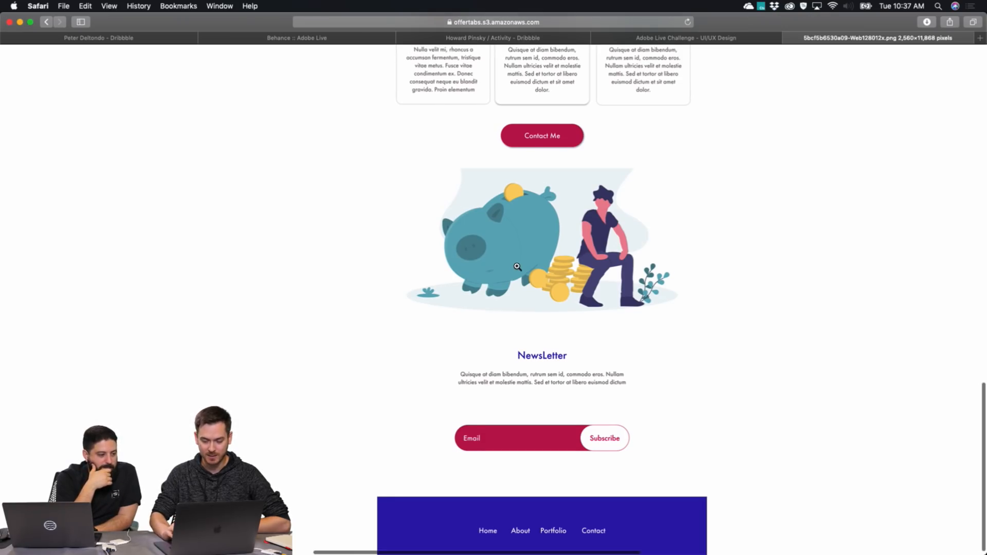
pyautogui.scroll(-1, 517, 267)
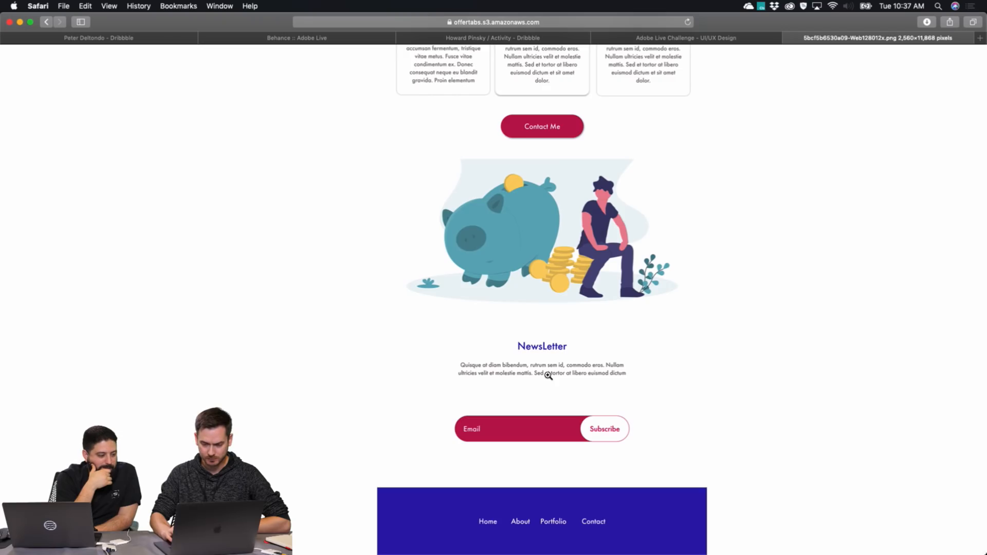
# Compare the portfolio entry's header and What I Do section with its lower sections, and close the full-size image.
pyautogui.scroll(20, 548, 375)
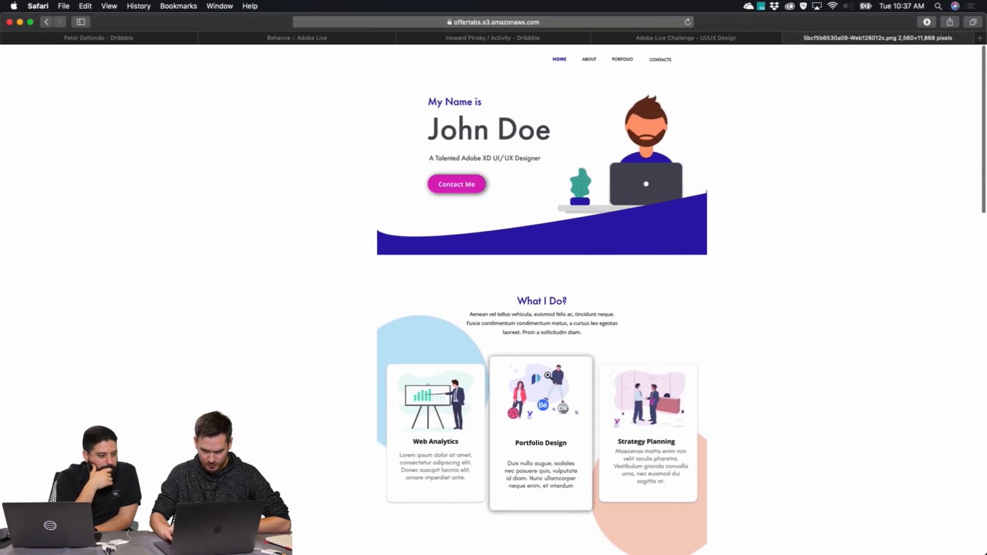
pyautogui.scroll(-15, 548, 375)
pyautogui.scroll(-8, 548, 376)
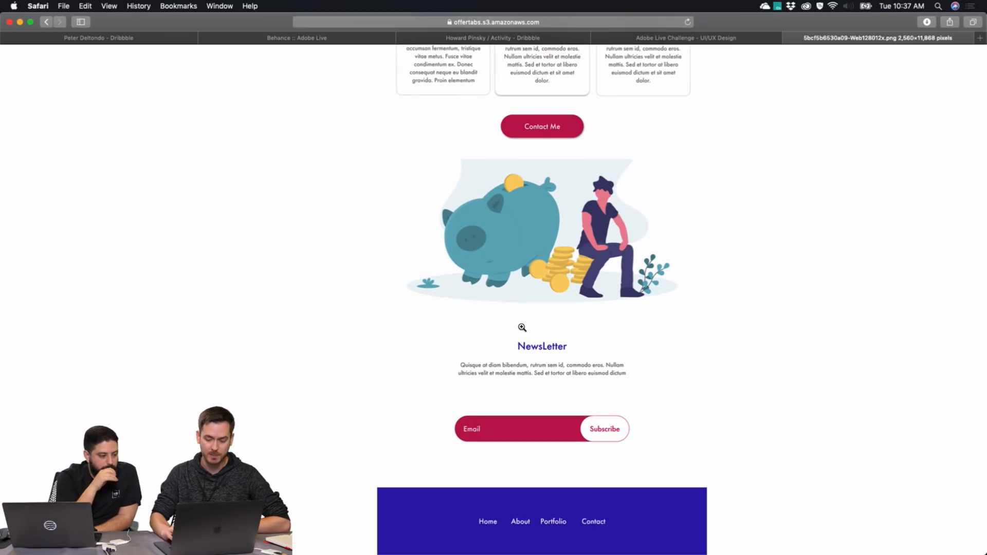
pyautogui.scroll(5, 521, 327)
pyautogui.scroll(3, 522, 327)
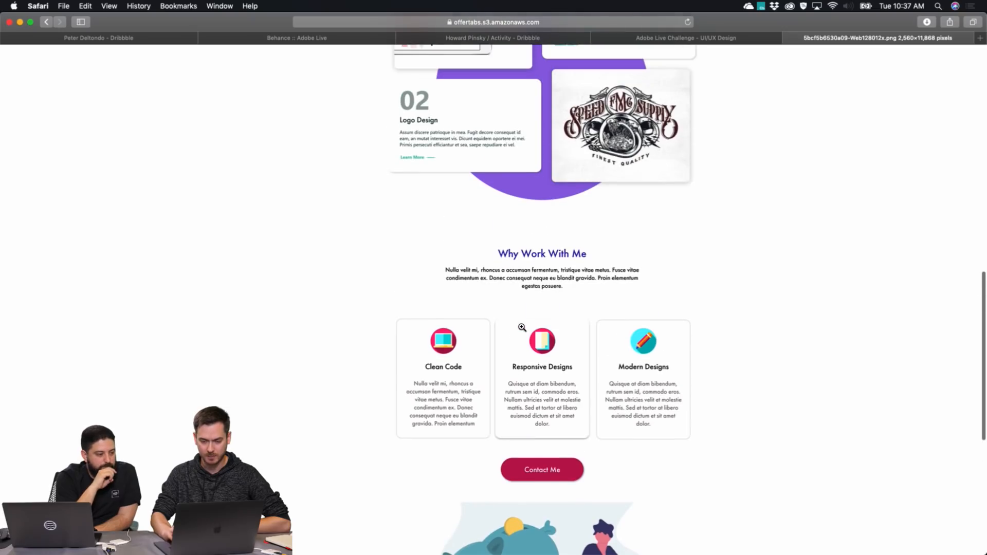
pyautogui.scroll(10, 522, 327)
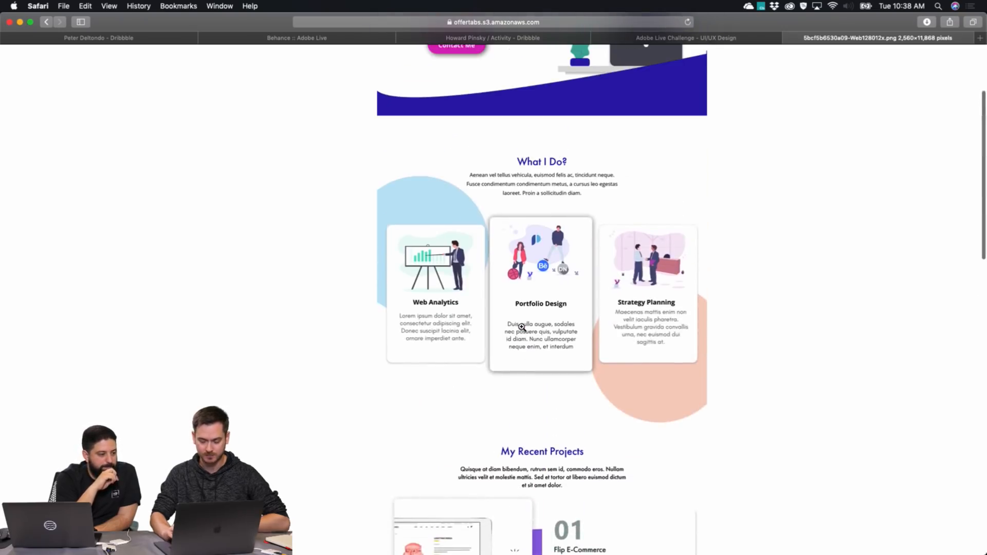
pyautogui.press('super+w')
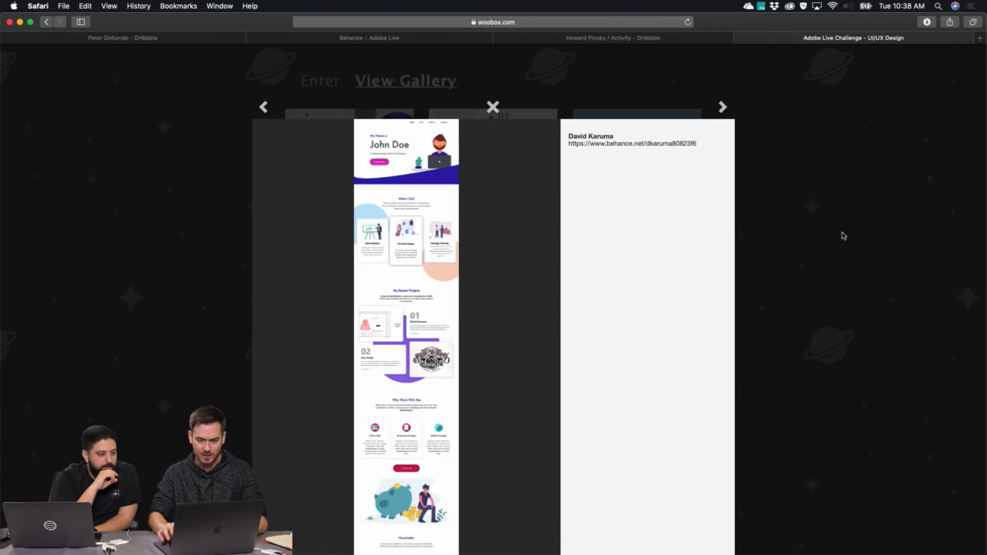
# View the gallery's "Hello there!" beach illustration entry at full size, close the image, and check the neighbouring entry before returning.
pyautogui.click(843, 233)
pyautogui.click(659, 159)
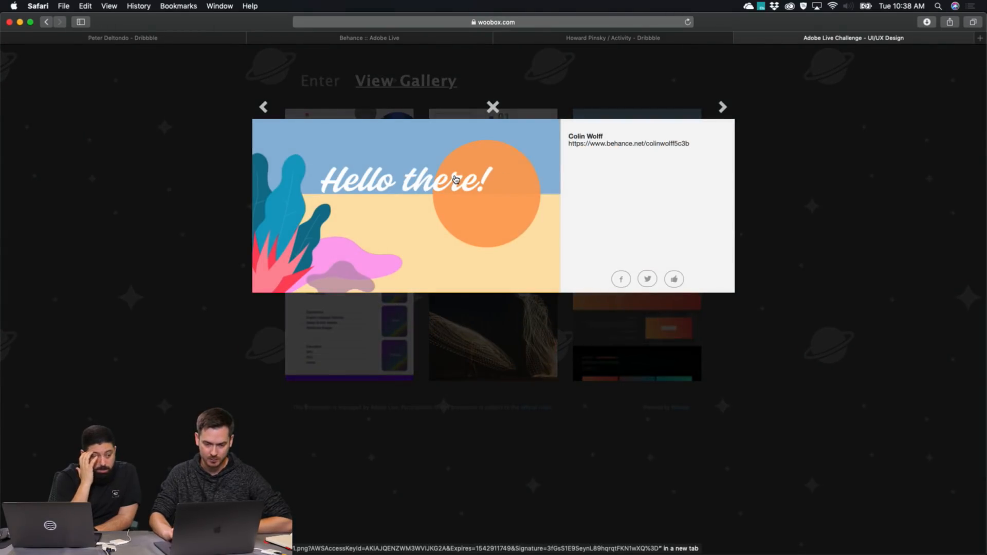
pyautogui.keyDown('super'); pyautogui.click(497, 181); pyautogui.keyUp('super')
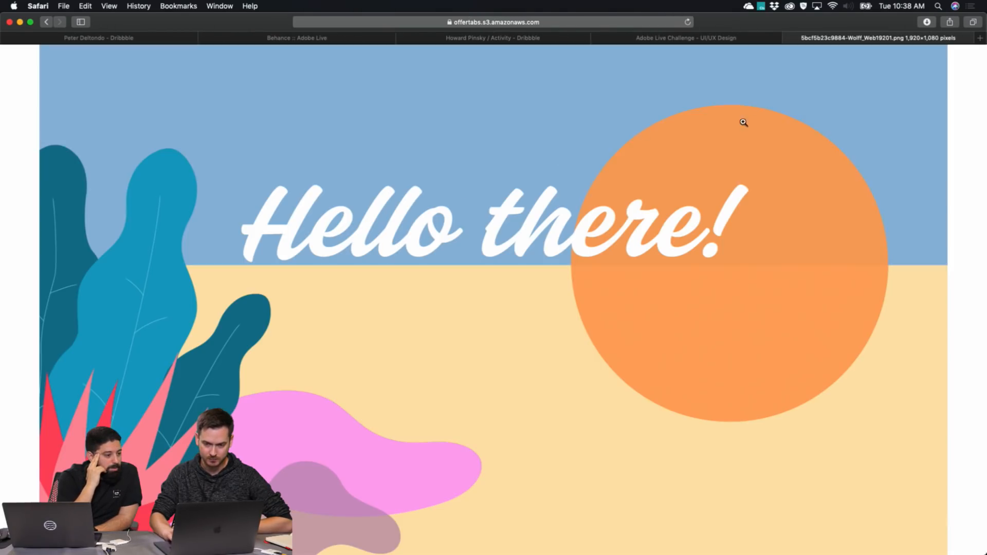
pyautogui.click(789, 38)
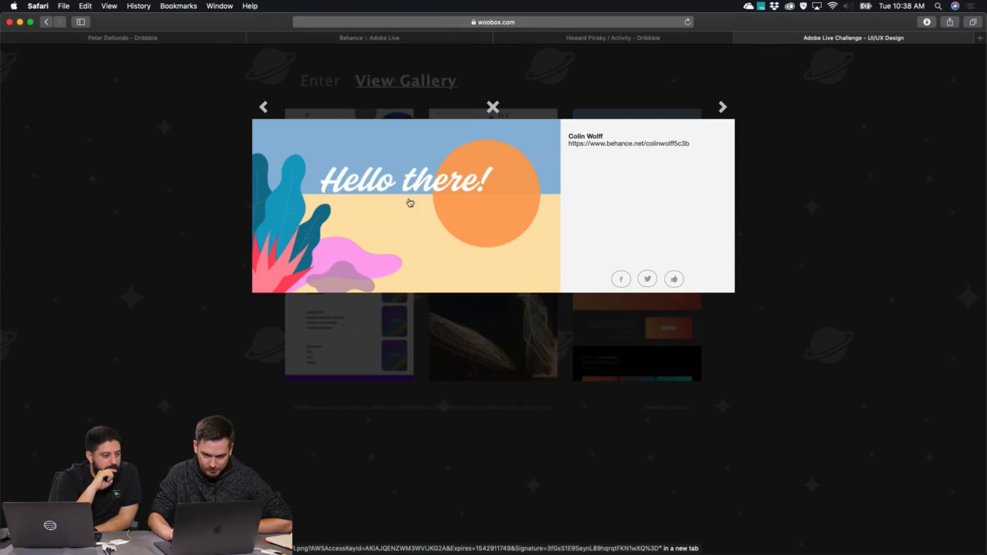
pyautogui.click(722, 107)
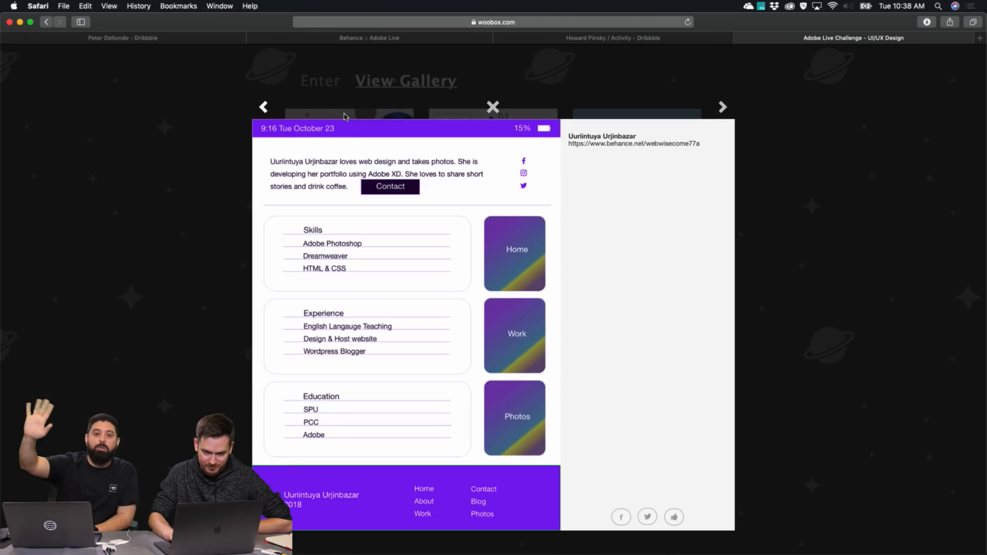
pyautogui.click(265, 107)
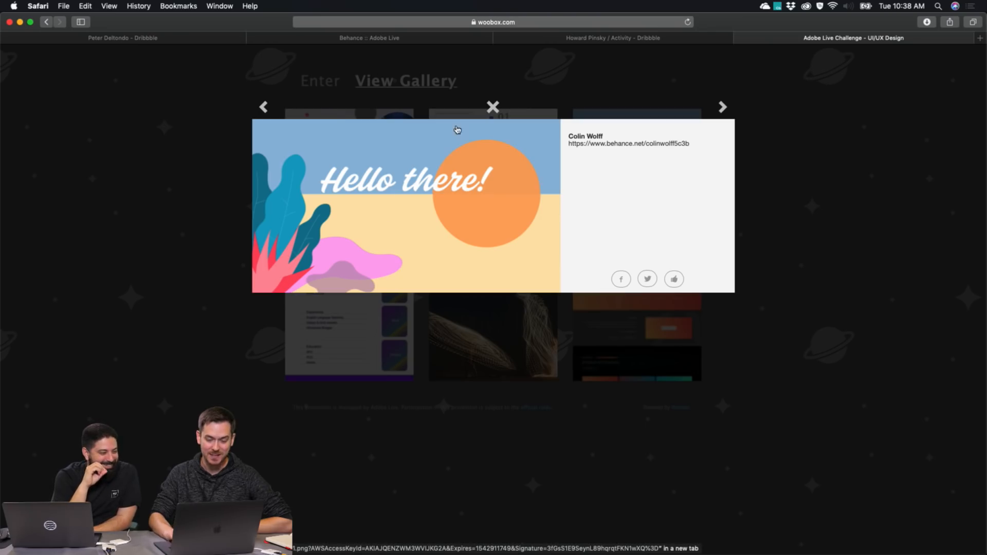
# View the purple landing page entry with Skills, Experience and Education boxes at full size, and close its image.
pyautogui.click(838, 236)
pyautogui.click(366, 289)
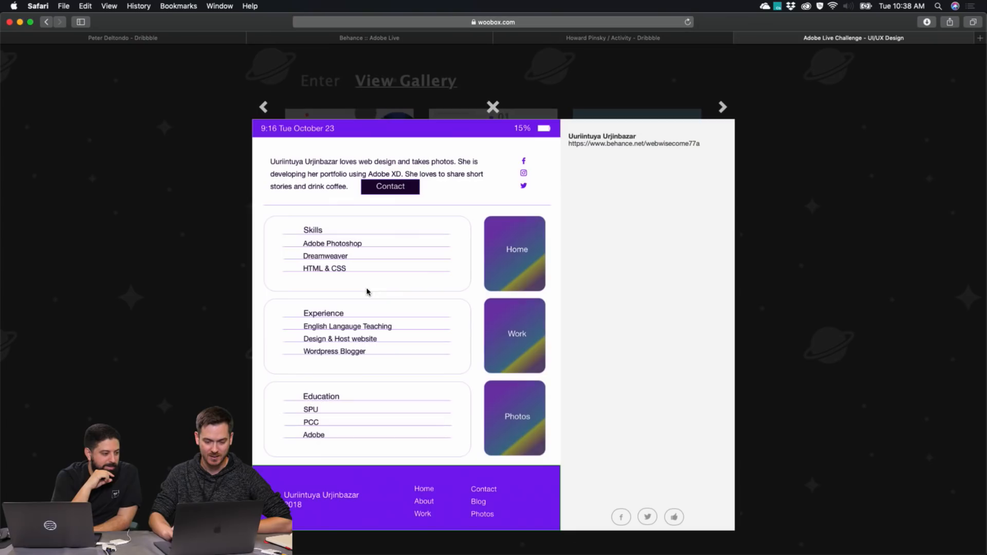
pyautogui.click(448, 255)
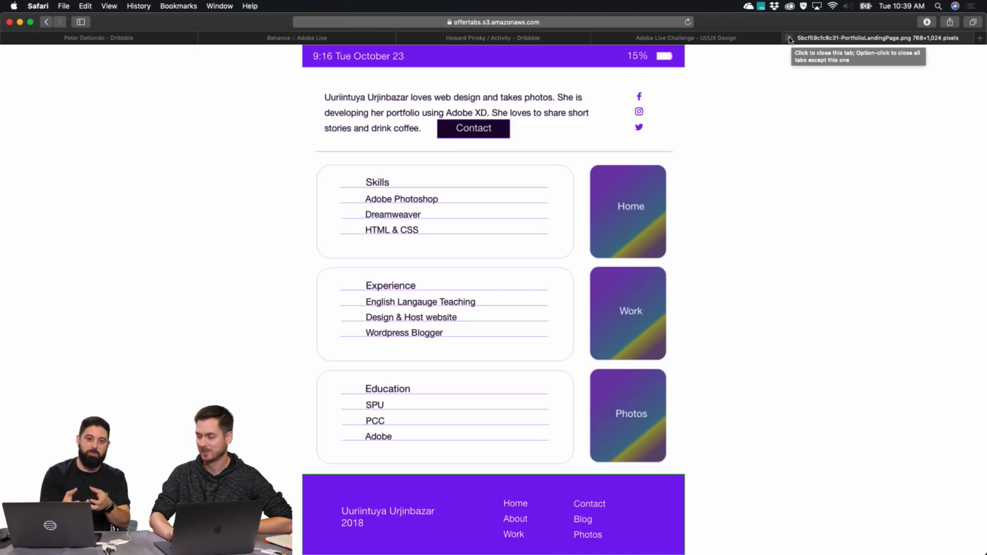
pyautogui.click(790, 40)
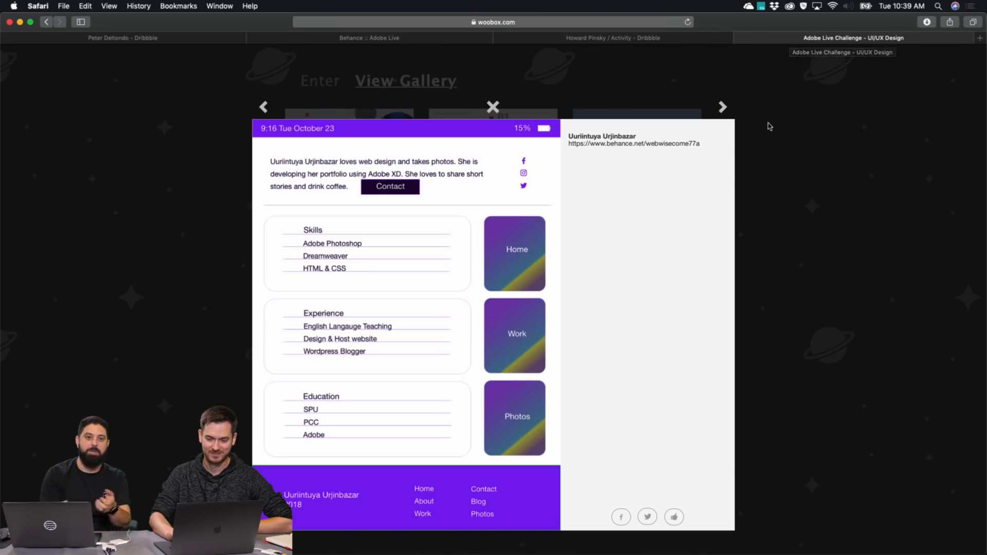
# View the dark Photo Sphere photography portfolio entry from the gallery at full size, and close its image.
pyautogui.click(793, 143)
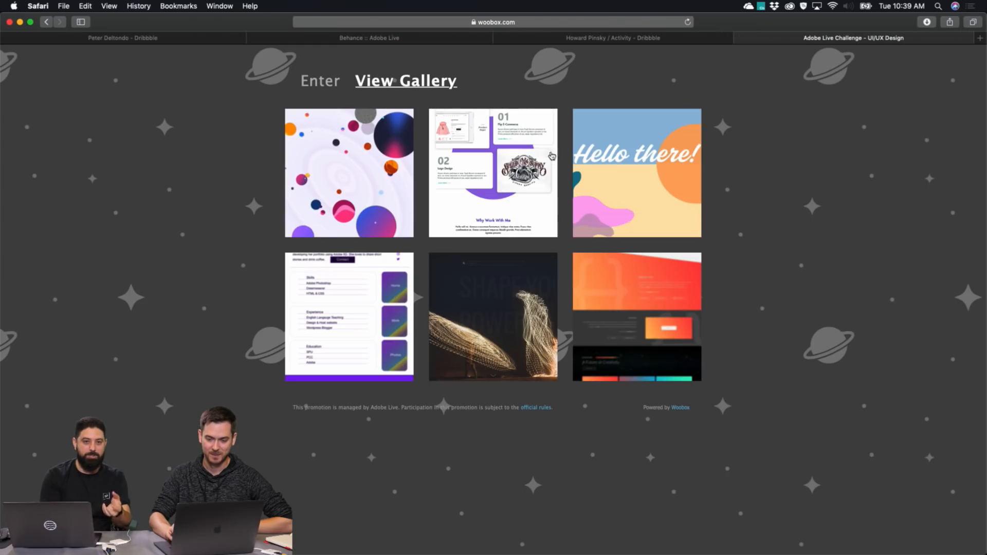
pyautogui.click(495, 295)
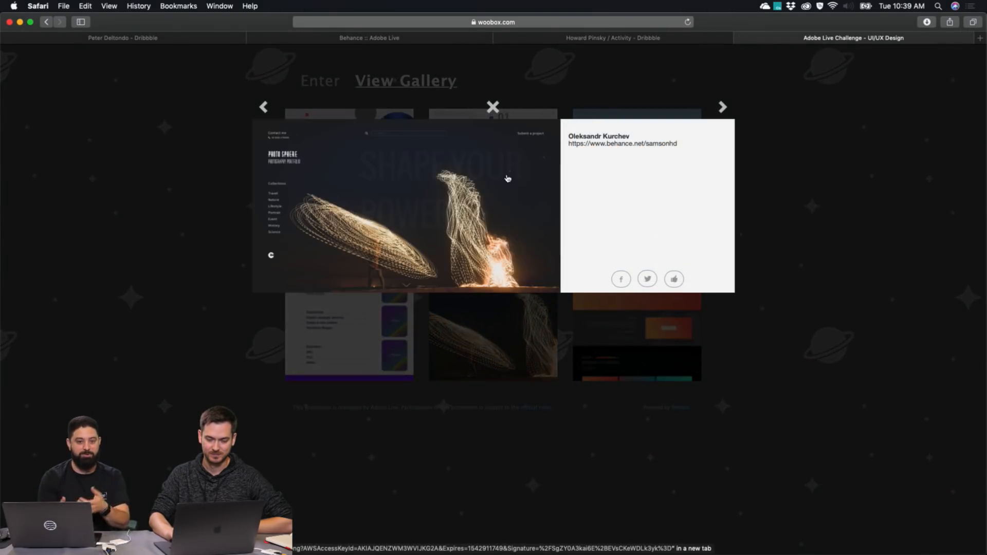
pyautogui.click(374, 197)
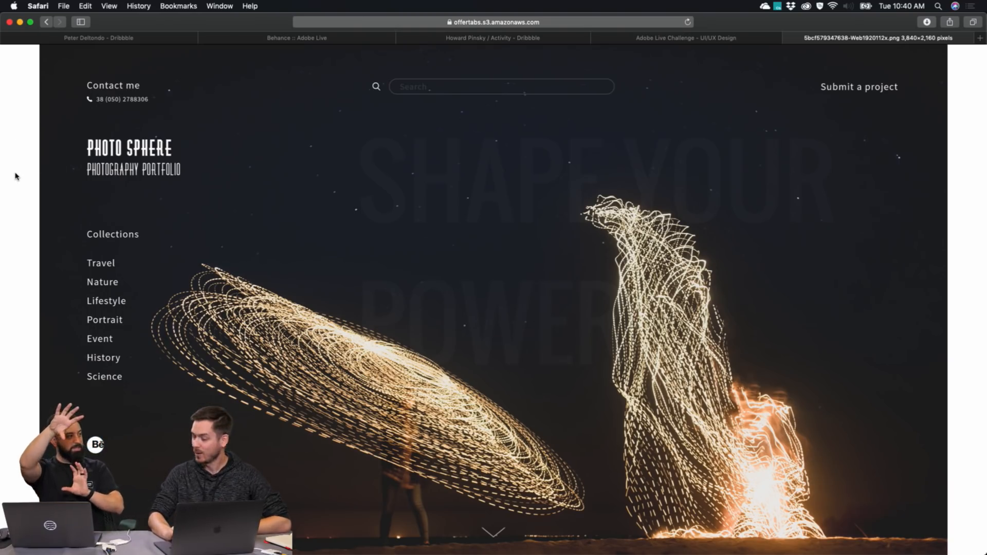
pyautogui.press('super+Tab')
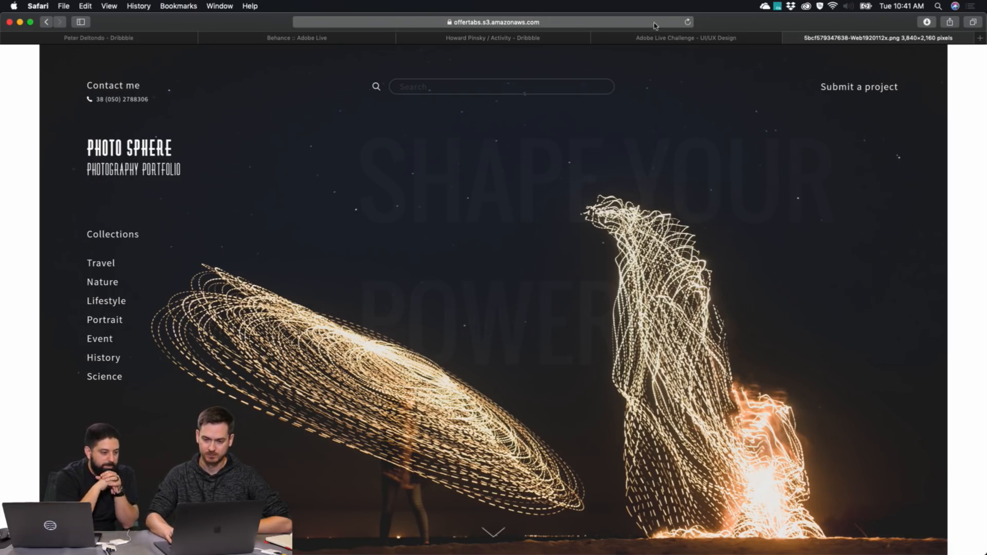
pyautogui.click(791, 38)
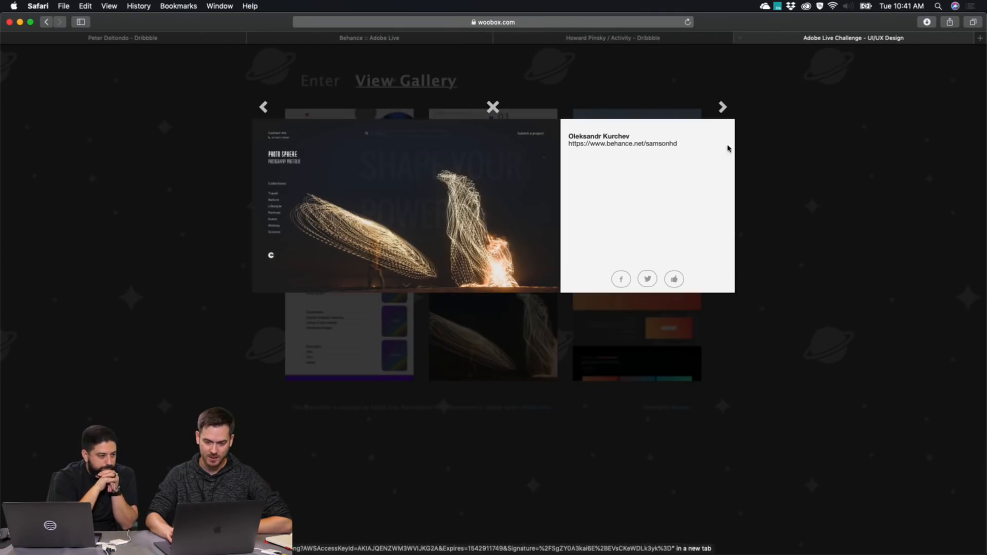
# Open the full-size image of the orange gradient "Creating beautiful experiences" entry and enlarge it to a readable size.
pyautogui.click(841, 196)
pyautogui.click(652, 290)
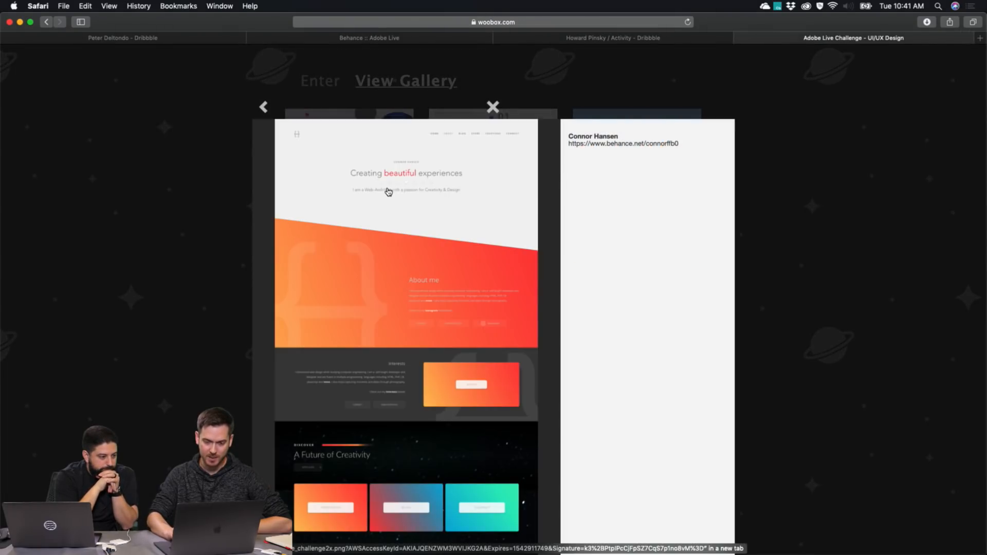
pyautogui.keyDown('super'); pyautogui.click(441, 227); pyautogui.keyUp('super')
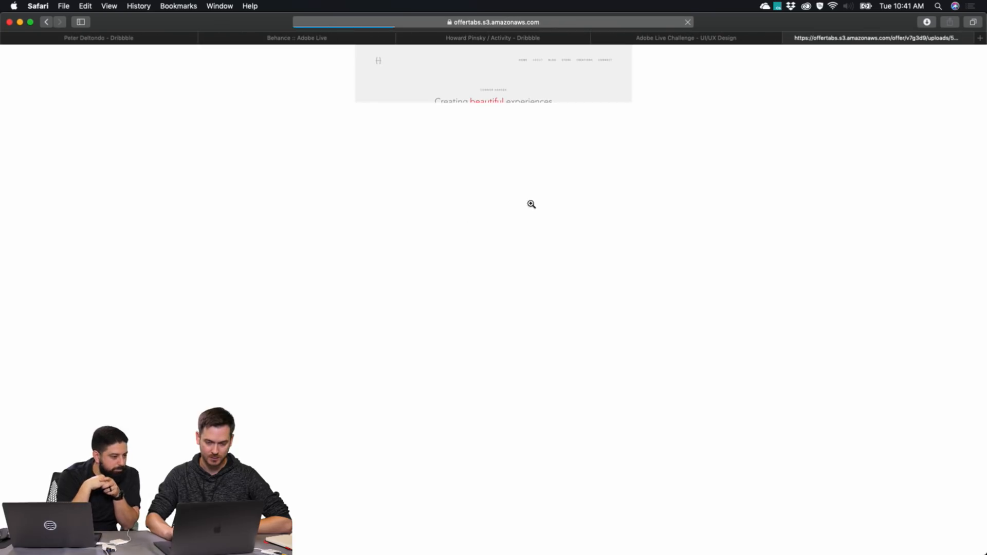
pyautogui.click(525, 179)
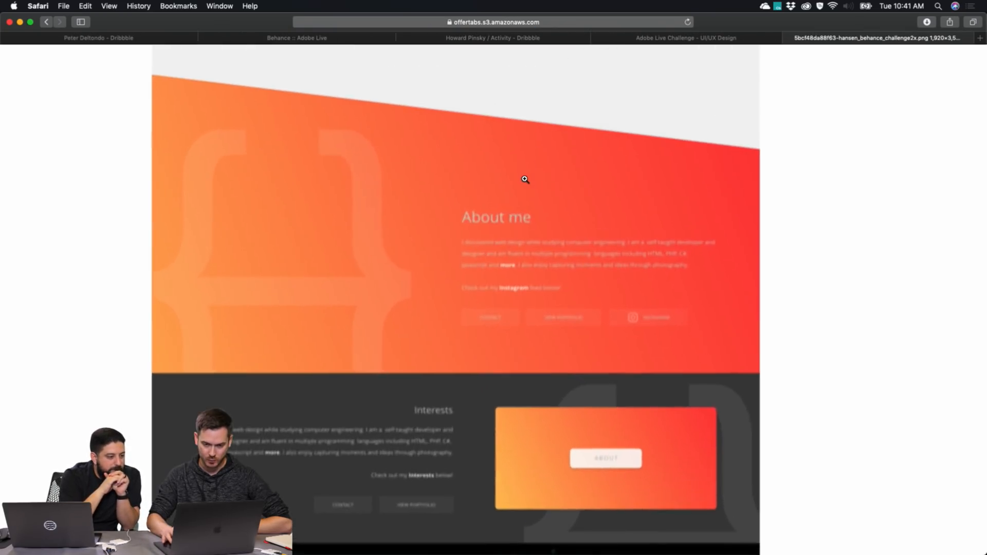
# Examine the orange gradient entry's header, About me, Interests and A Future of Creativity sections down to the footer, and return to the header.
pyautogui.scroll(5, 525, 179)
pyautogui.scroll(-3, 525, 179)
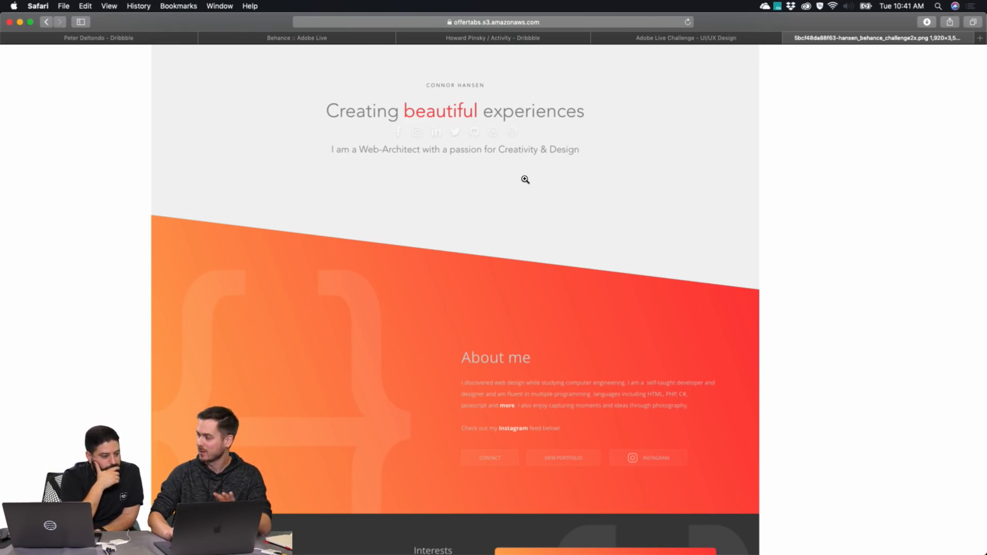
pyautogui.scroll(3, 525, 179)
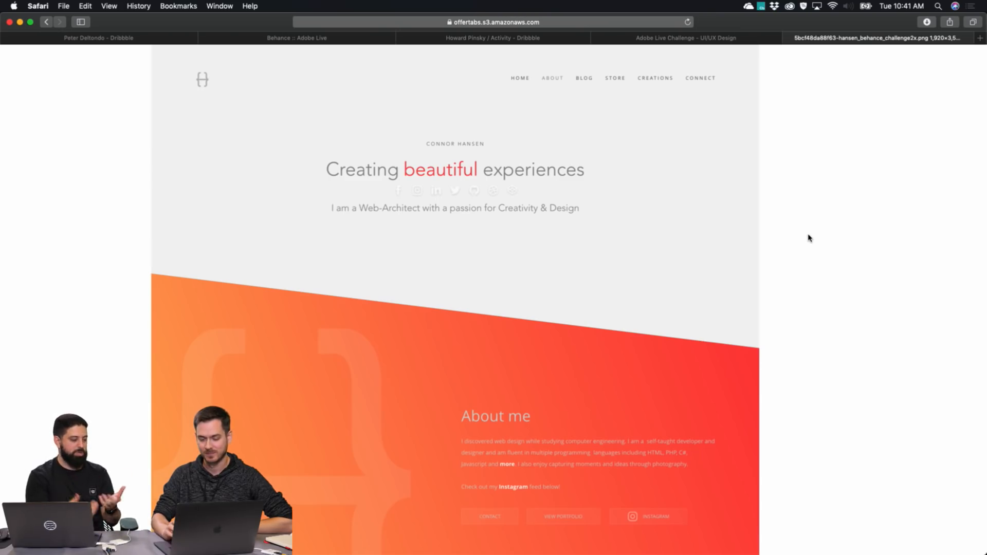
pyautogui.scroll(-10, 808, 238)
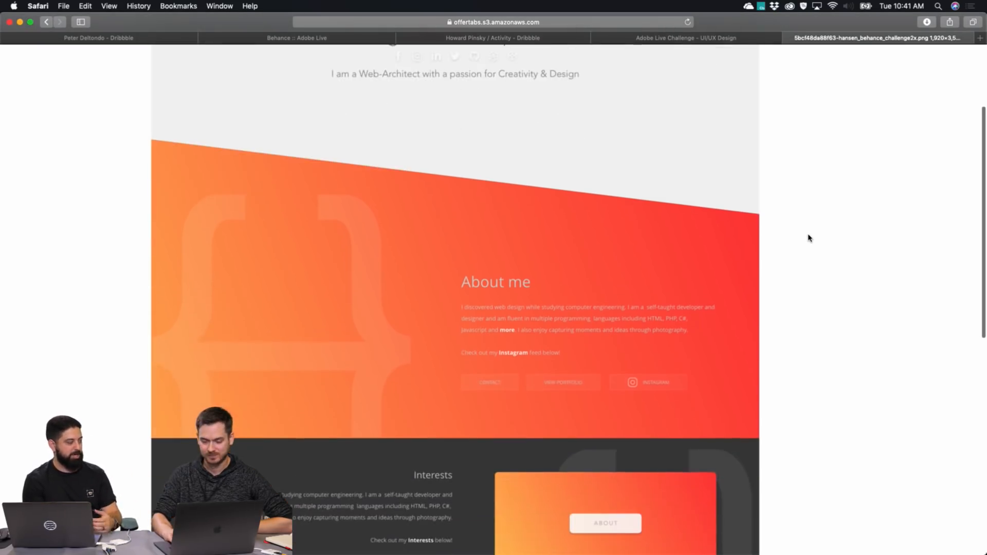
pyautogui.scroll(-1, 808, 238)
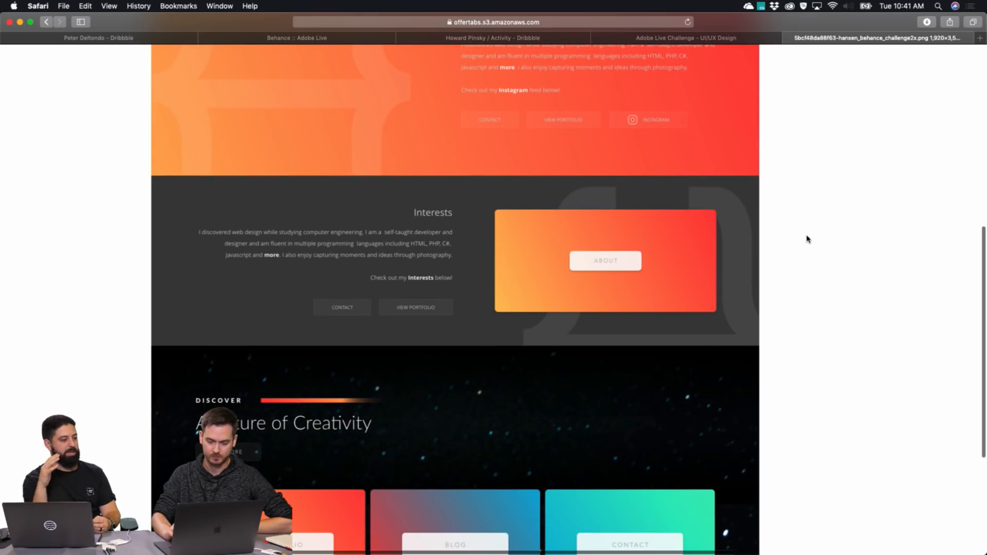
pyautogui.scroll(-2, 808, 238)
pyautogui.scroll(-2, 807, 238)
pyautogui.scroll(-2, 807, 238)
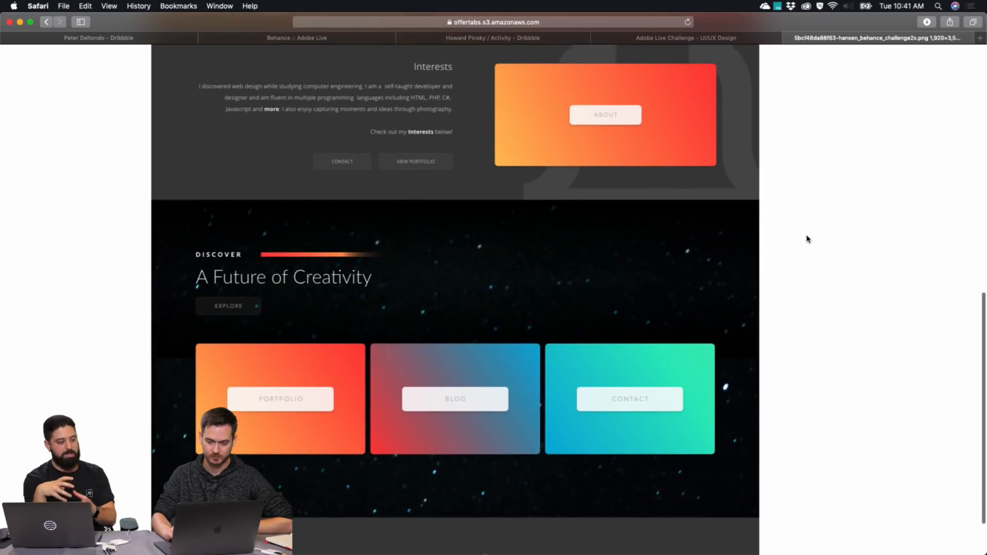
pyautogui.scroll(-1, 807, 239)
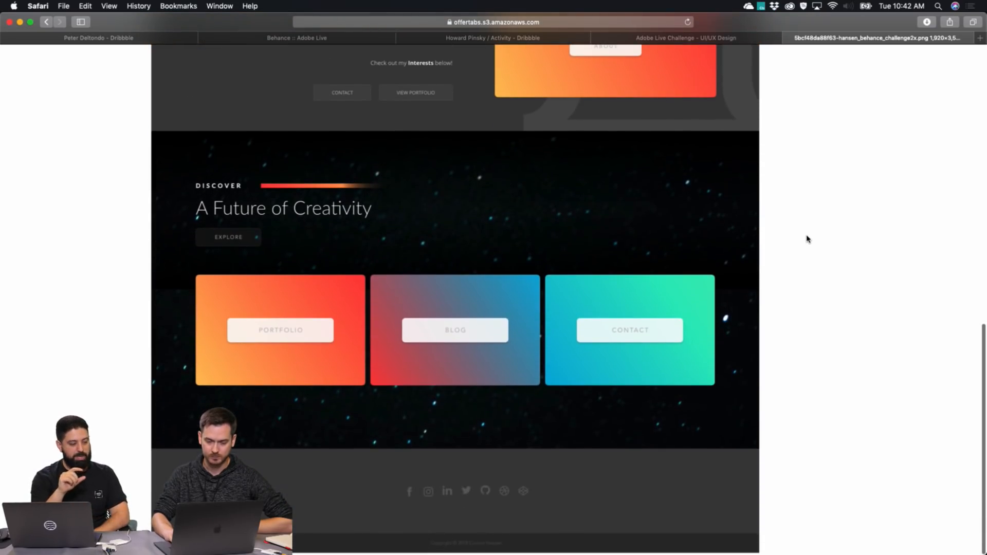
pyautogui.scroll(15, 807, 239)
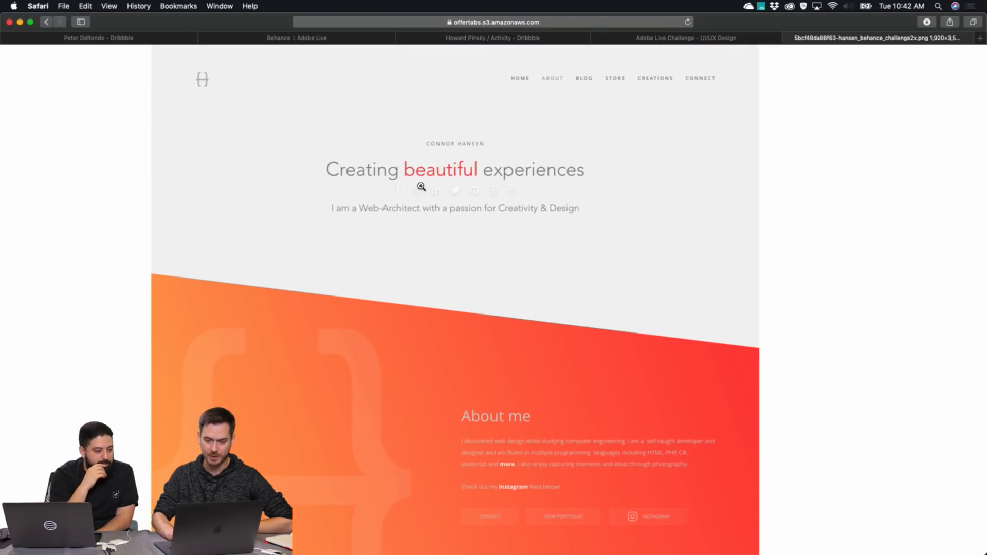
# Go over the orange gradient entry's Interests, Discover and About me sections once more, and close its image.
pyautogui.scroll(-10, 820, 286)
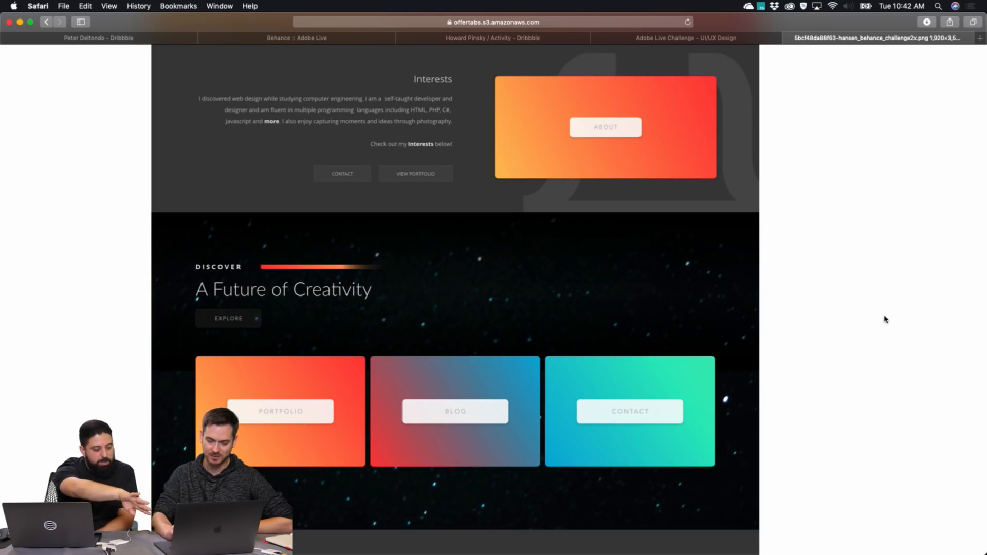
pyautogui.scroll(-2, 885, 319)
pyautogui.scroll(5, 885, 319)
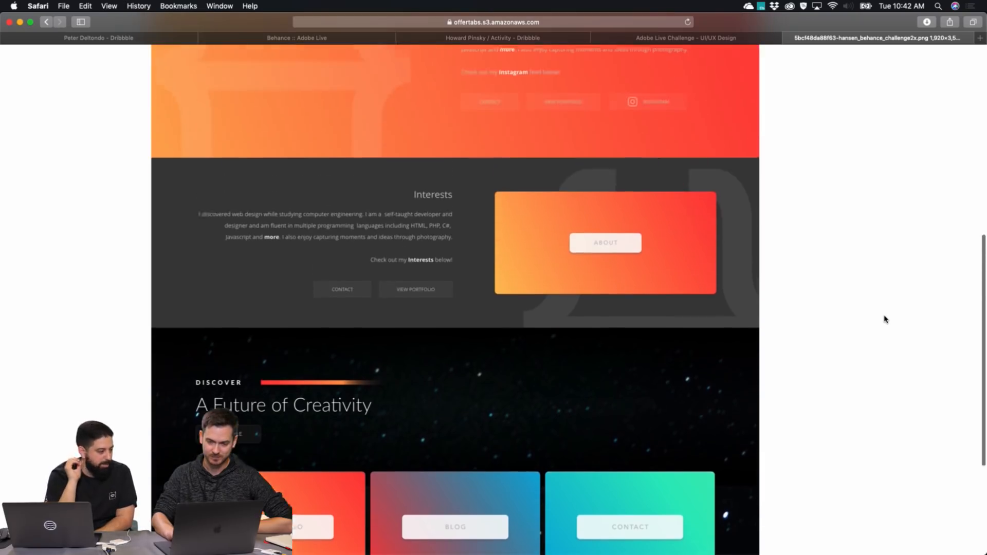
pyautogui.scroll(5, 885, 319)
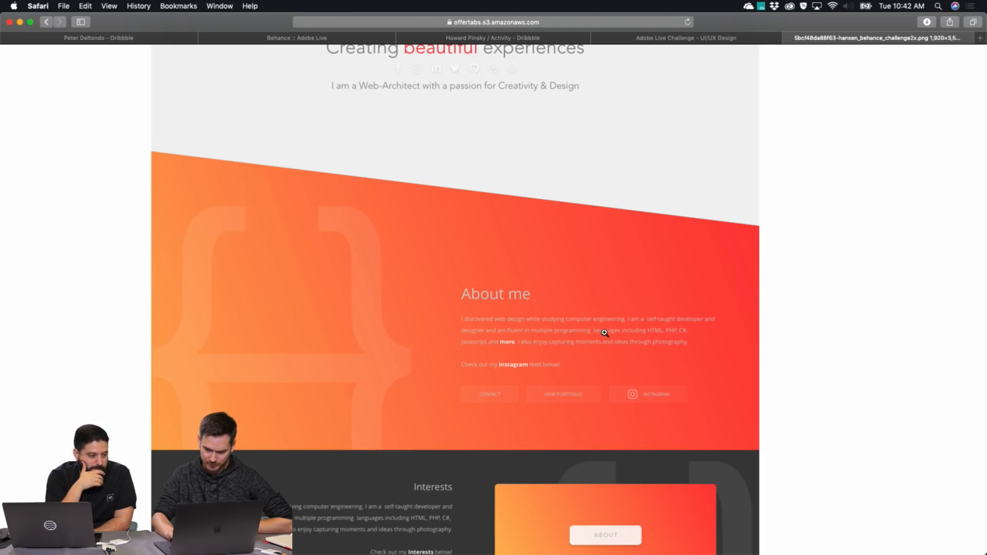
pyautogui.scroll(-5, 792, 334)
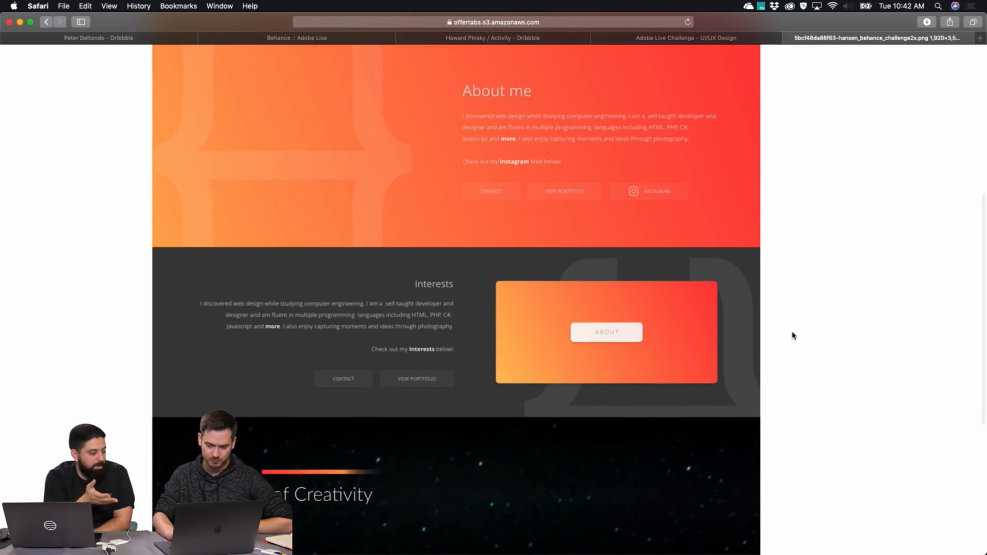
pyautogui.scroll(10, 792, 334)
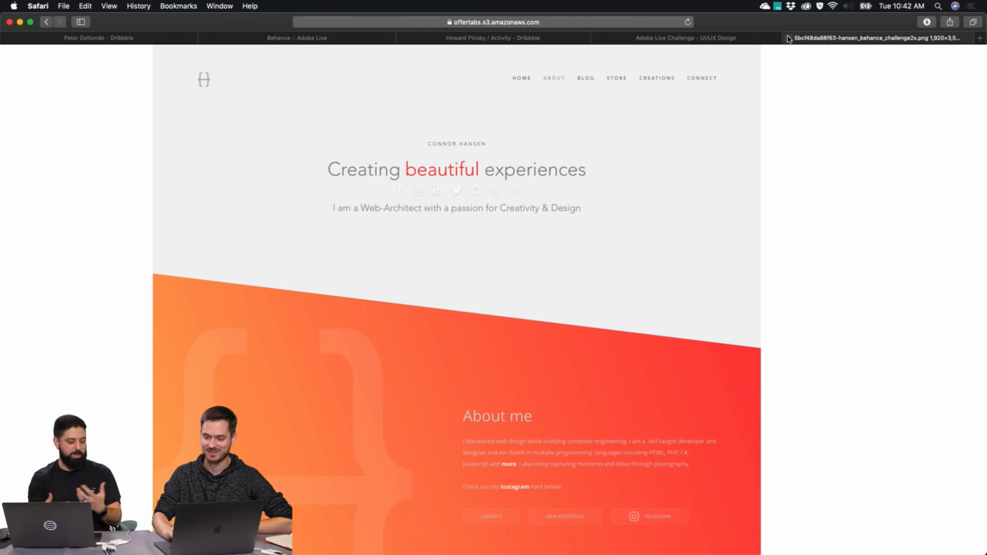
pyautogui.click(789, 39)
pyautogui.click(77, 65)
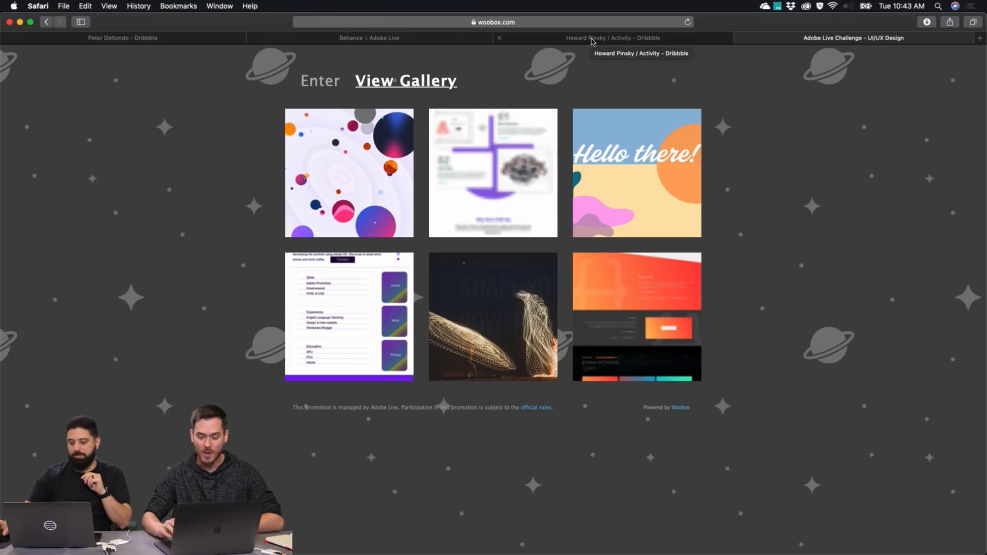
# Switch to Adobe XD, bring up the Auto-Animate UI Kit document and show its Website Examples artboards.
pyautogui.press('super+Tab')
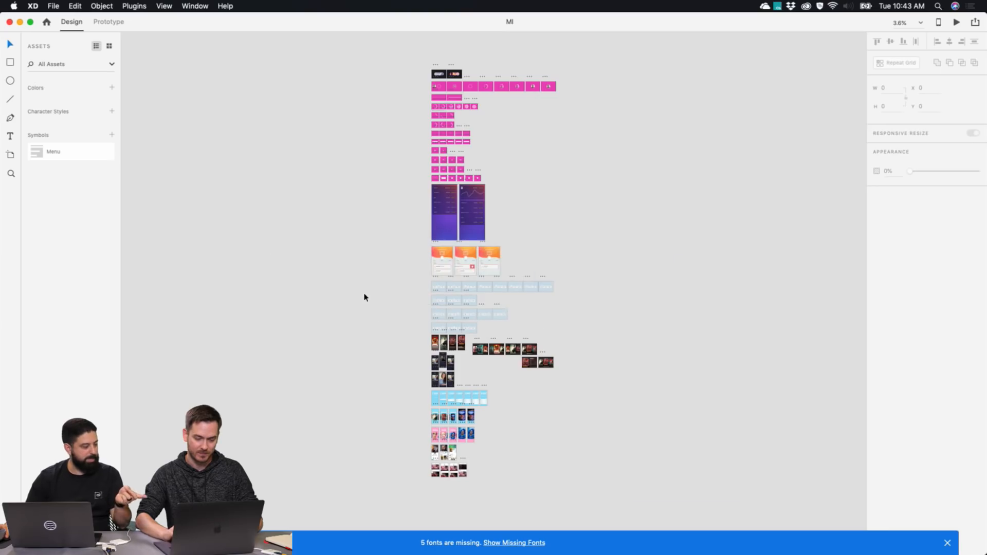
pyautogui.press('super+grave')
pyautogui.press('super+grave')
pyautogui.press('super+grave')
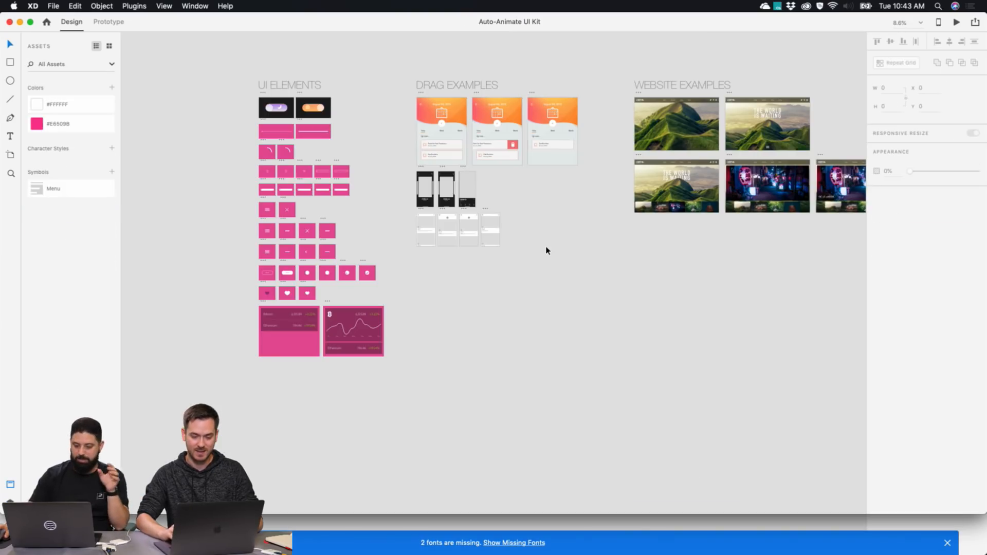
pyautogui.hscroll(5, 711, 223)
pyautogui.scroll(5, 643, 176)
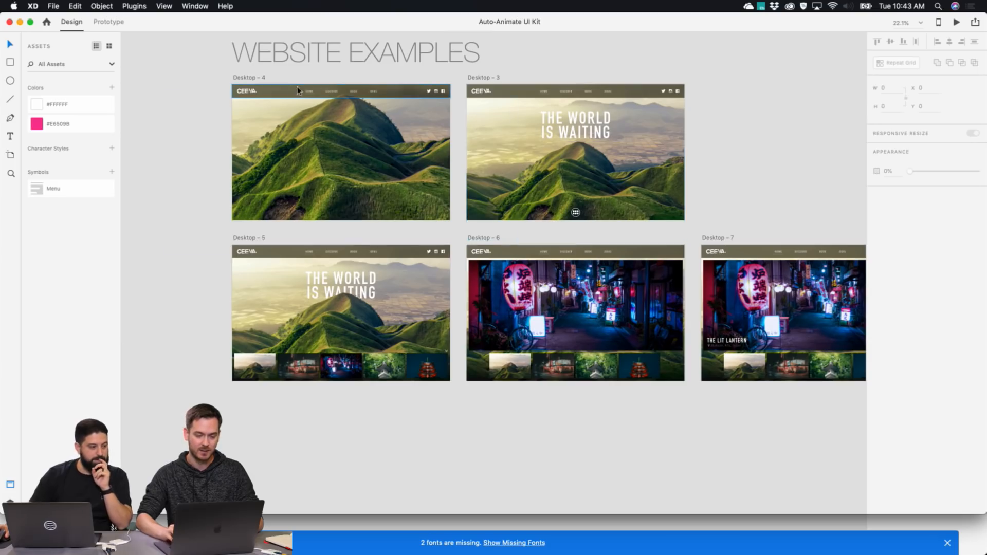
# Select the Desktop – 4 artboard and the oversized hill background image inside it.
pyautogui.click(241, 77)
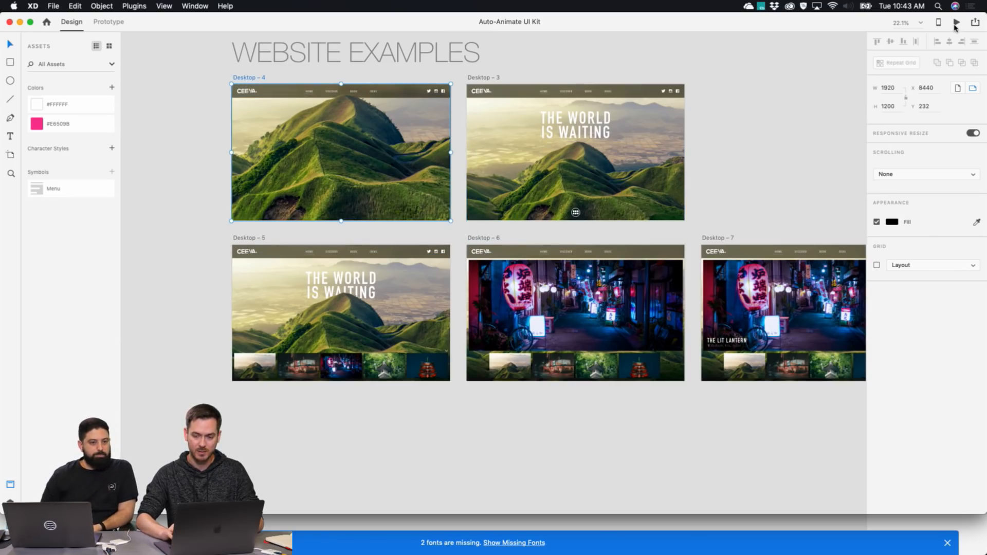
pyautogui.scroll(2, 346, 98)
pyautogui.doubleClick(346, 98)
pyautogui.moveTo(347, 98); pyautogui.dragTo(312, 149)
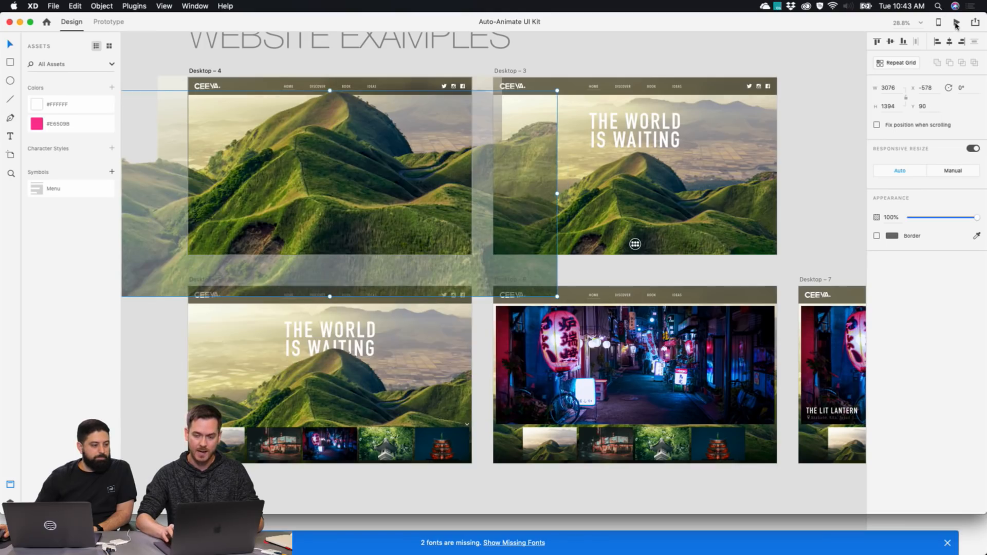
# Preview the CEEVA website prototype through its title, thumbnail strip and The Lit Lantern screens, return to the title screen, and close the preview.
pyautogui.click(956, 22)
pyautogui.moveTo(739, 25); pyautogui.dragTo(695, 21)
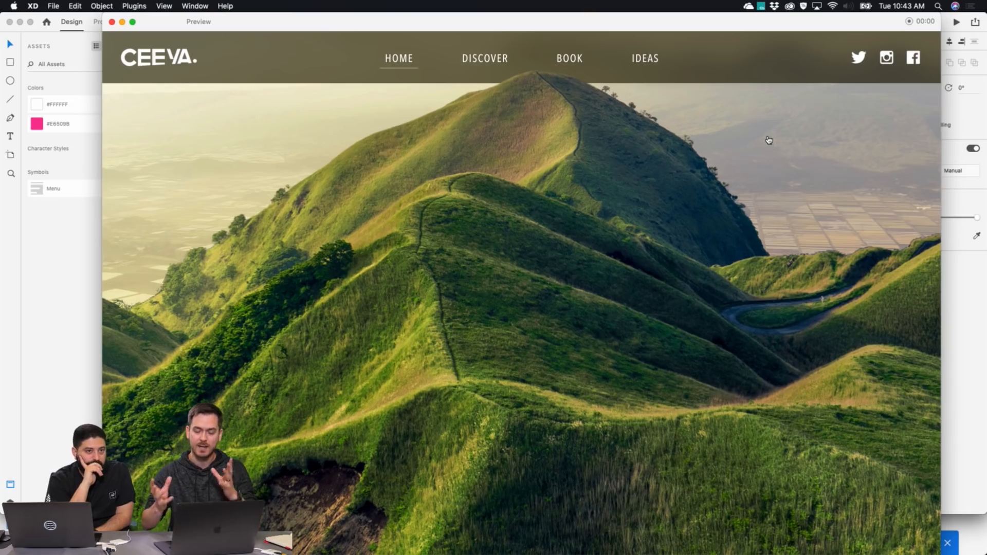
pyautogui.click(816, 137)
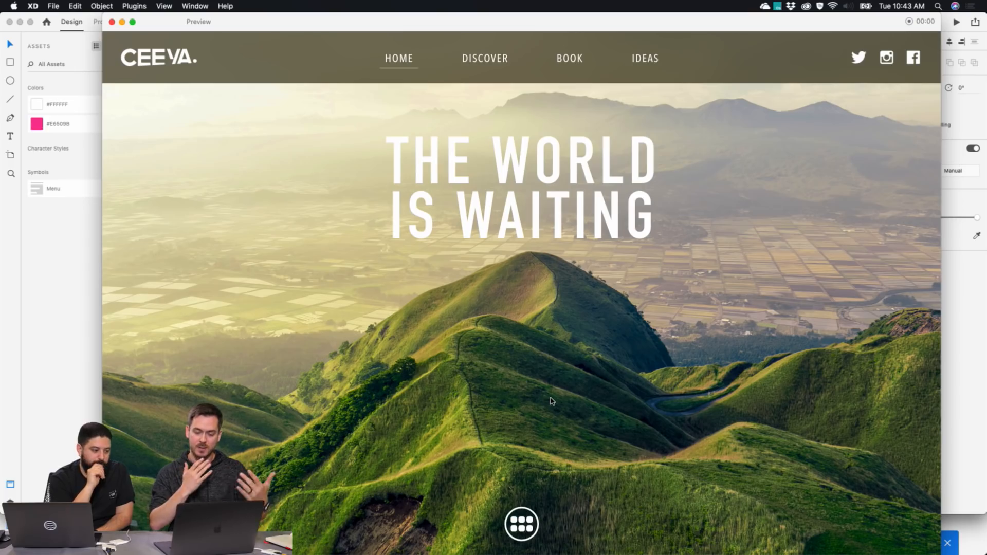
pyautogui.click(523, 522)
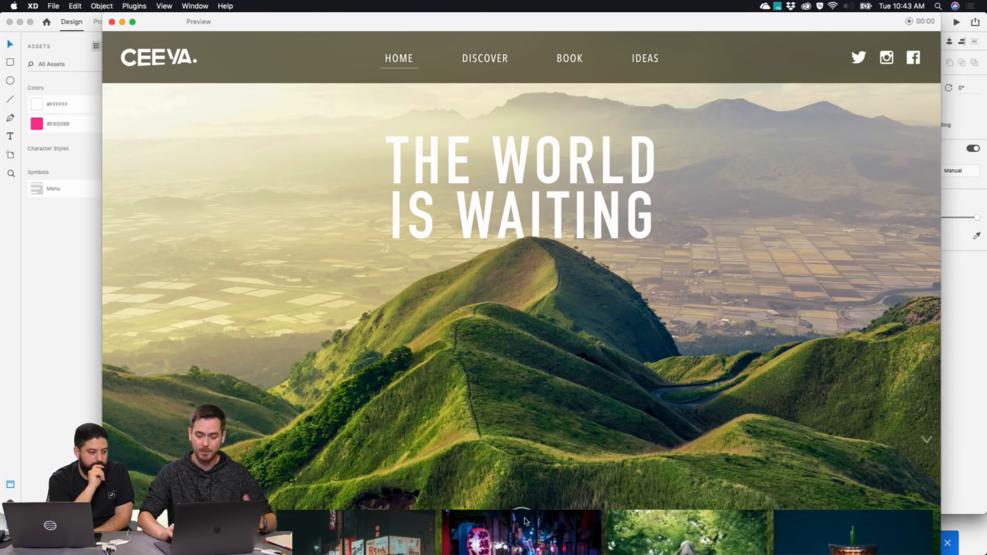
pyautogui.click(525, 522)
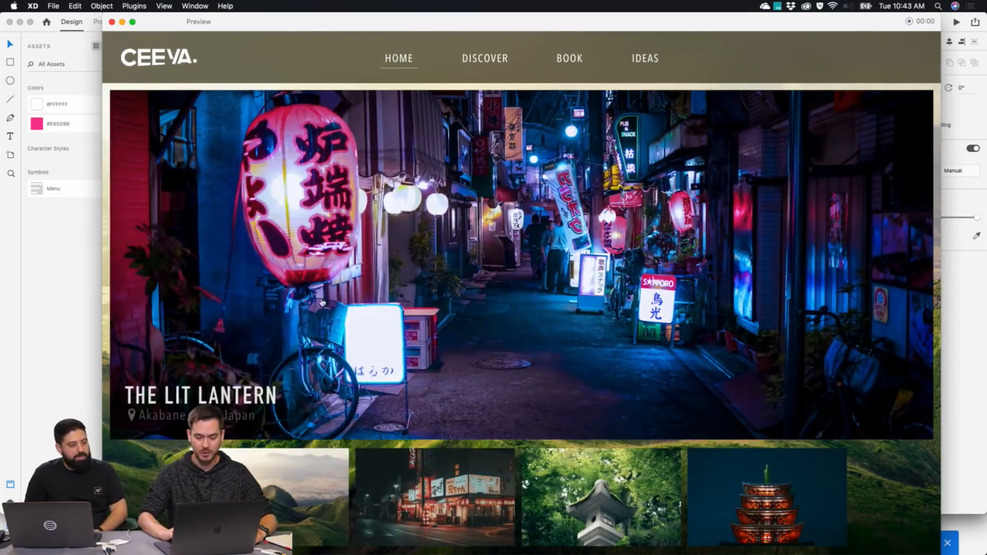
pyautogui.click(808, 247)
pyautogui.click(924, 443)
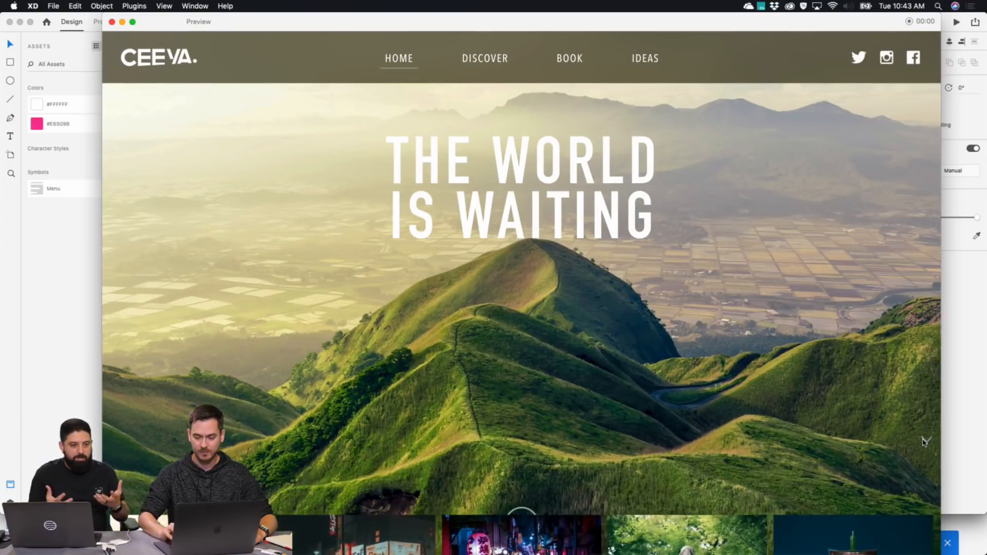
pyautogui.press('super+w')
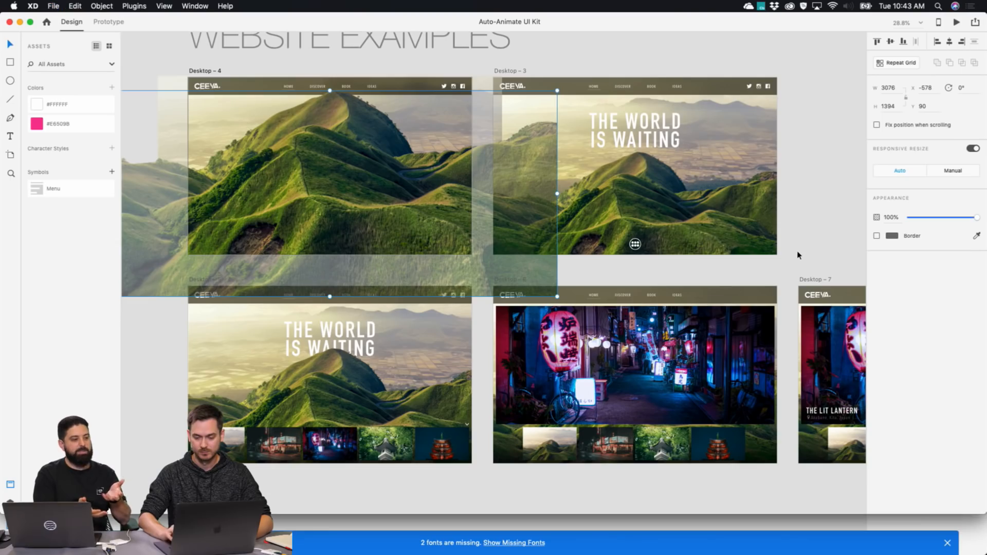
# Deselect the hill background image and view all five Website Examples artboards together.
pyautogui.scroll(-3, 794, 257)
pyautogui.hscroll(3, 797, 242)
pyautogui.click(802, 224)
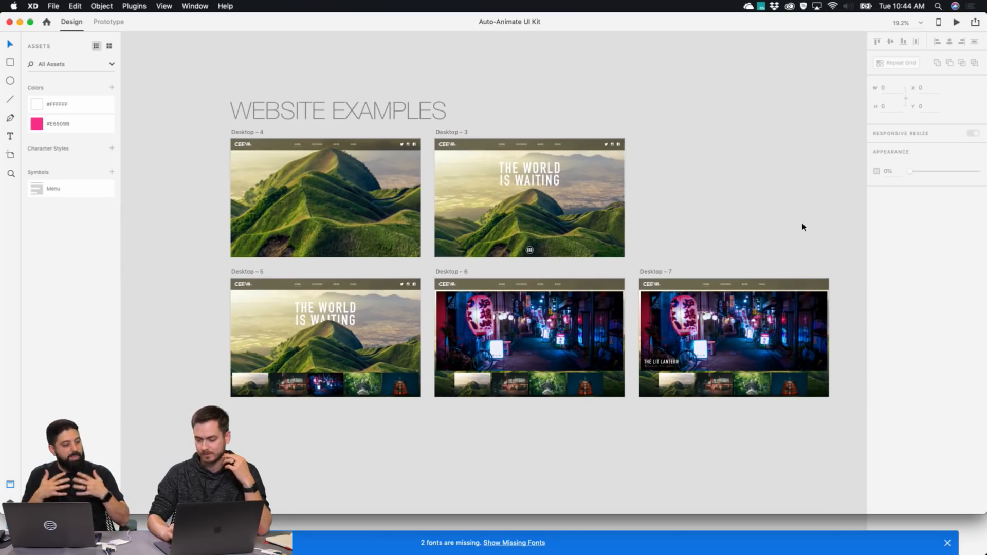
pyautogui.scroll(2, 717, 201)
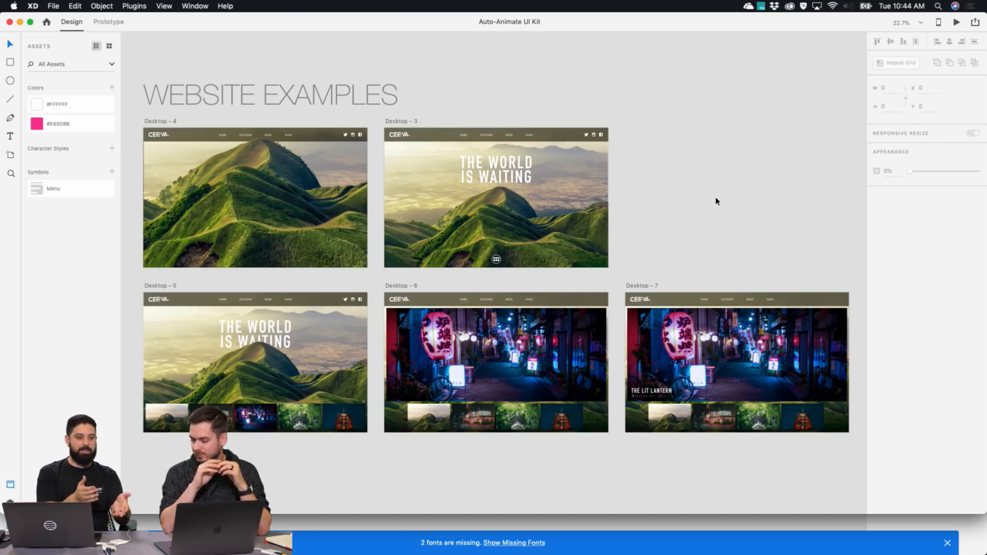
# Bring up the ResponsiveResize document and select the Desktop artboard with the Explore Japan page.
pyautogui.press('super+grave')
pyautogui.press('super+grave')
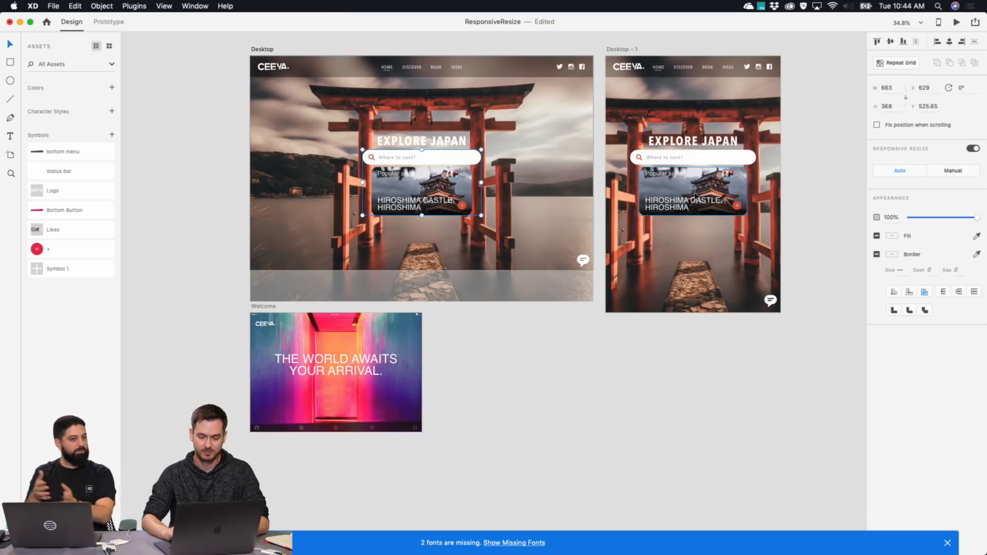
pyautogui.hscroll(1, 503, 153)
pyautogui.scroll(1, 504, 153)
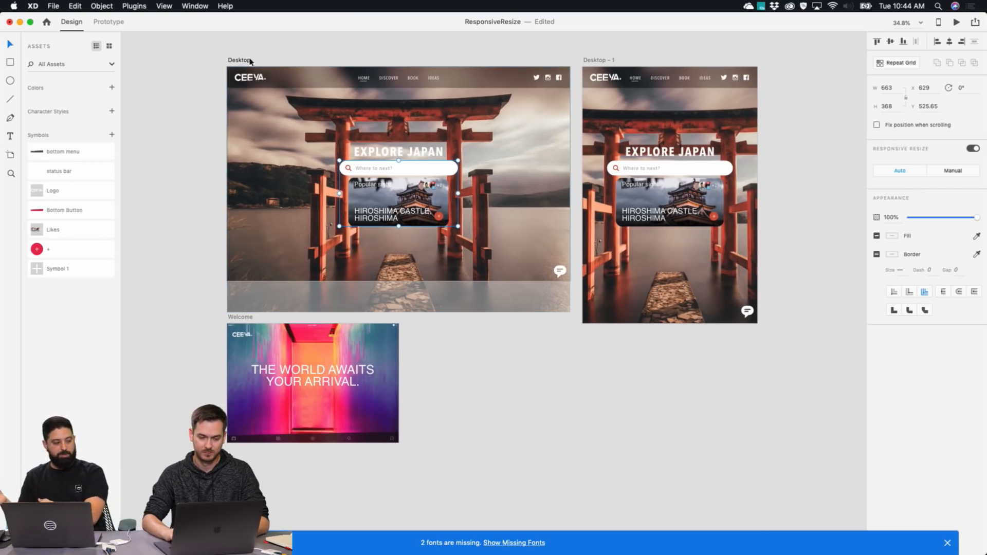
pyautogui.click(238, 61)
pyautogui.scroll(5, 360, 93)
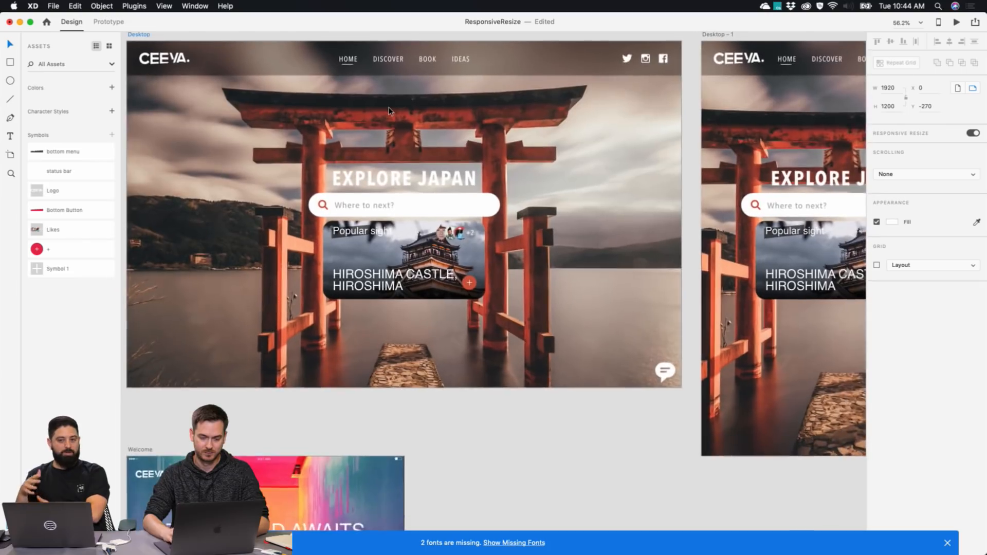
pyautogui.scroll(1, 389, 110)
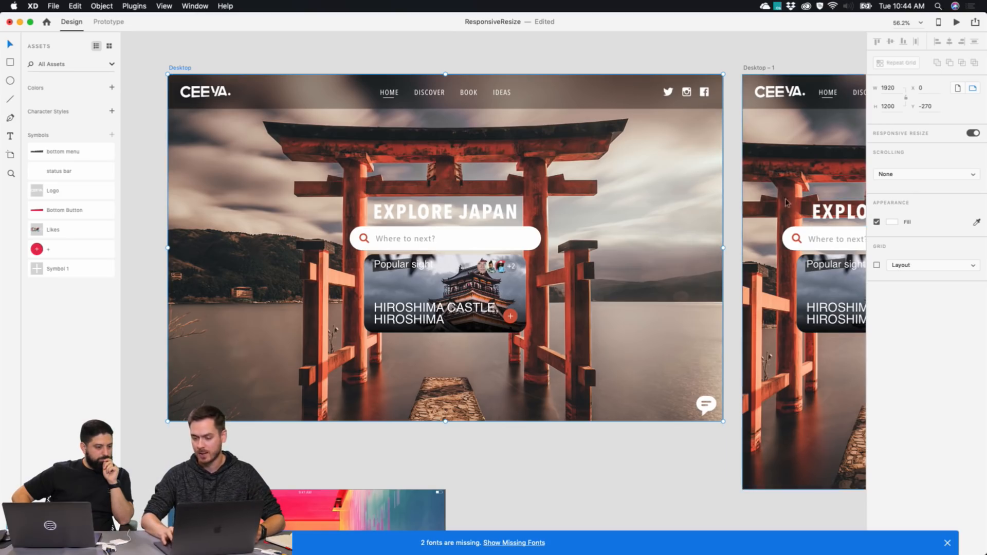
# Try narrowing the Desktop artboard with Responsive Resize at two different widths, undoing each resize.
pyautogui.moveTo(724, 248); pyautogui.dragTo(490, 238)
pyautogui.press('super+z')
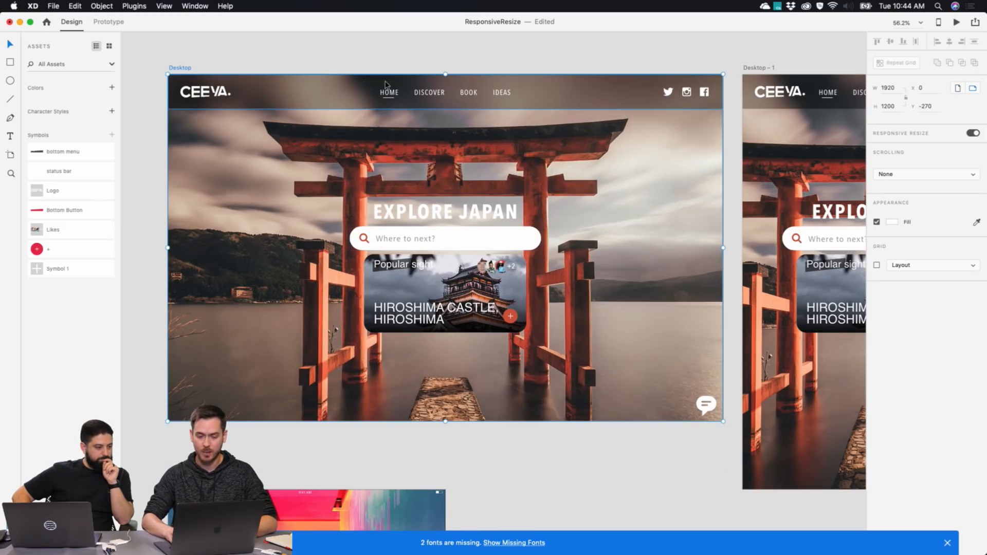
pyautogui.moveTo(724, 249); pyautogui.dragTo(585, 239)
pyautogui.press('super+z')
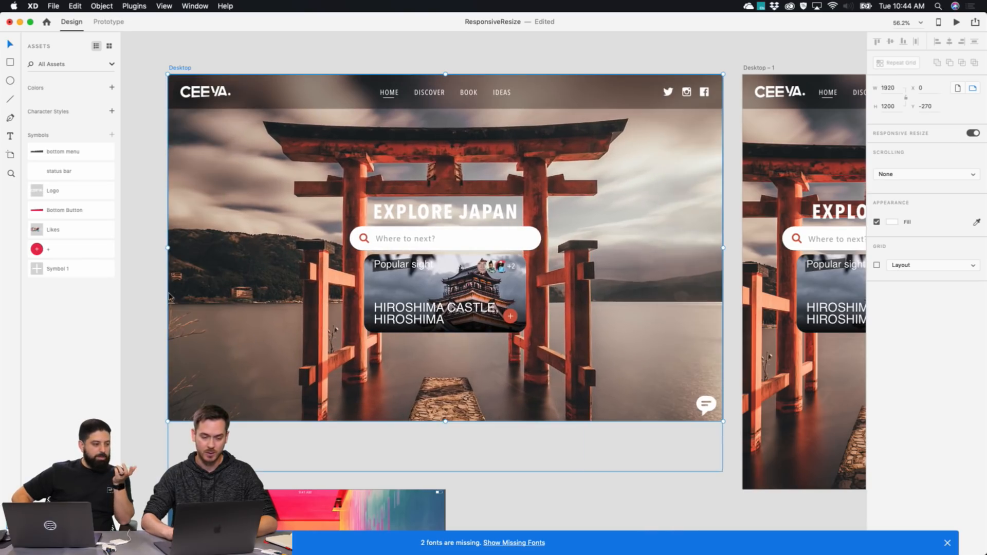
# Show the layers and move the Link Indicator from the Desktop artboard's Nav group into its Links group, above IDEAS.
pyautogui.press('super+y')
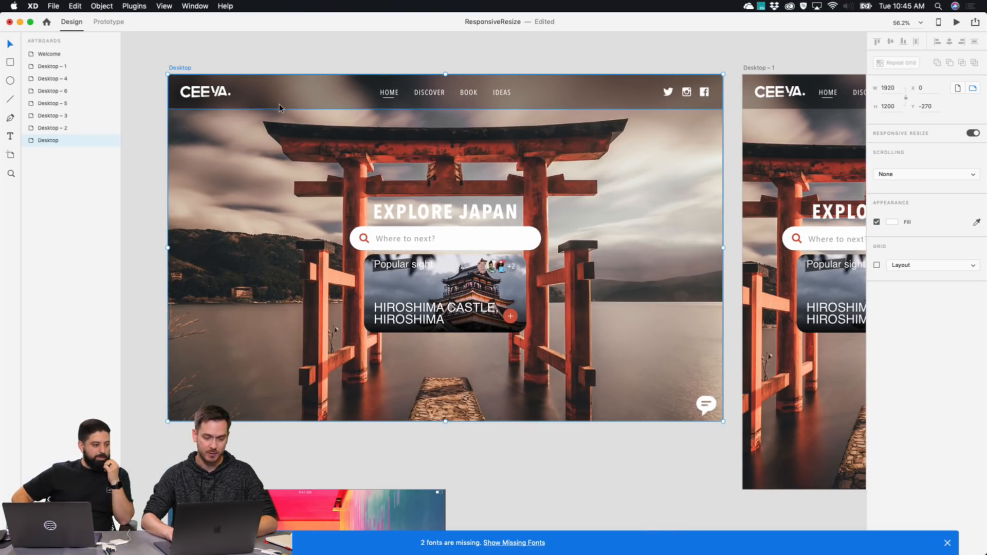
pyautogui.scroll(5, 281, 100)
pyautogui.click(484, 99)
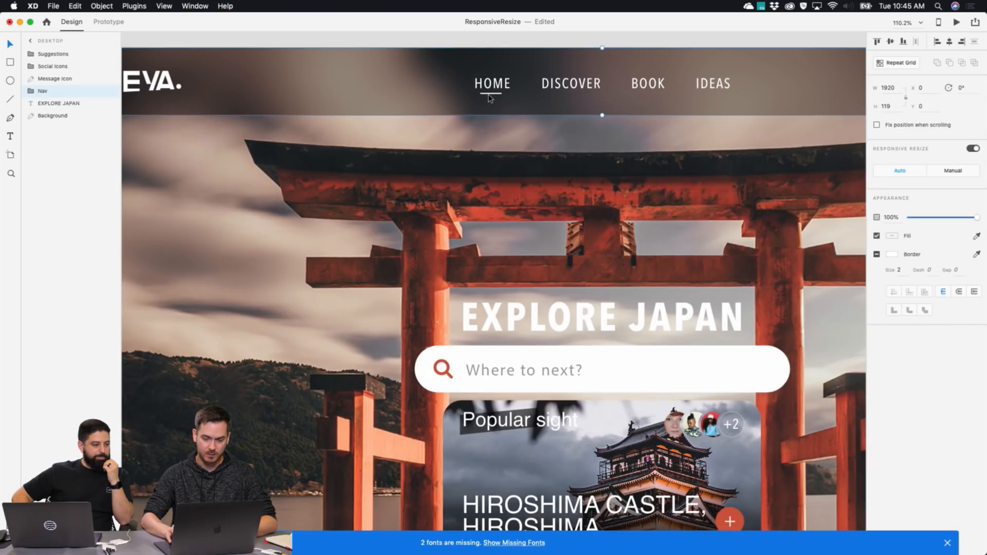
pyautogui.doubleClick(490, 98)
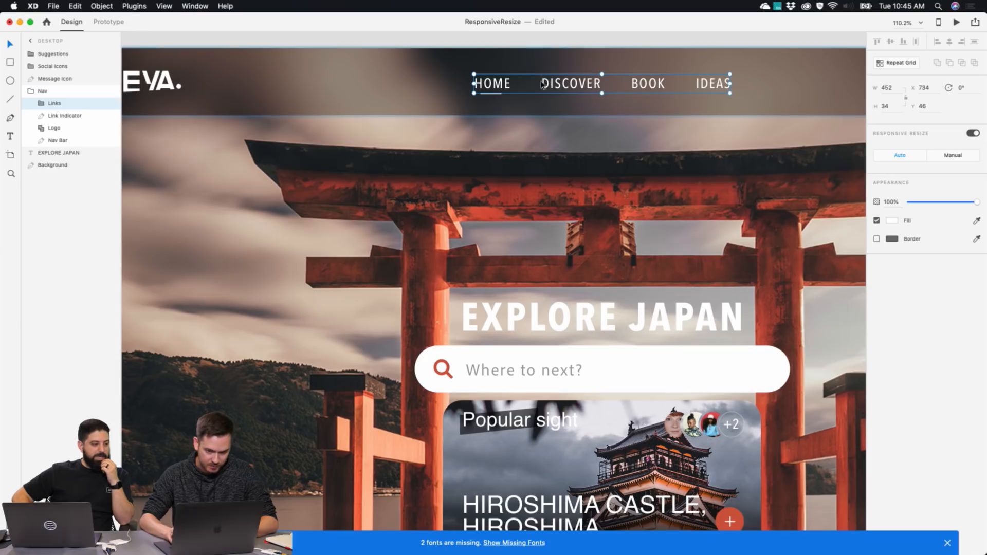
pyautogui.doubleClick(492, 93)
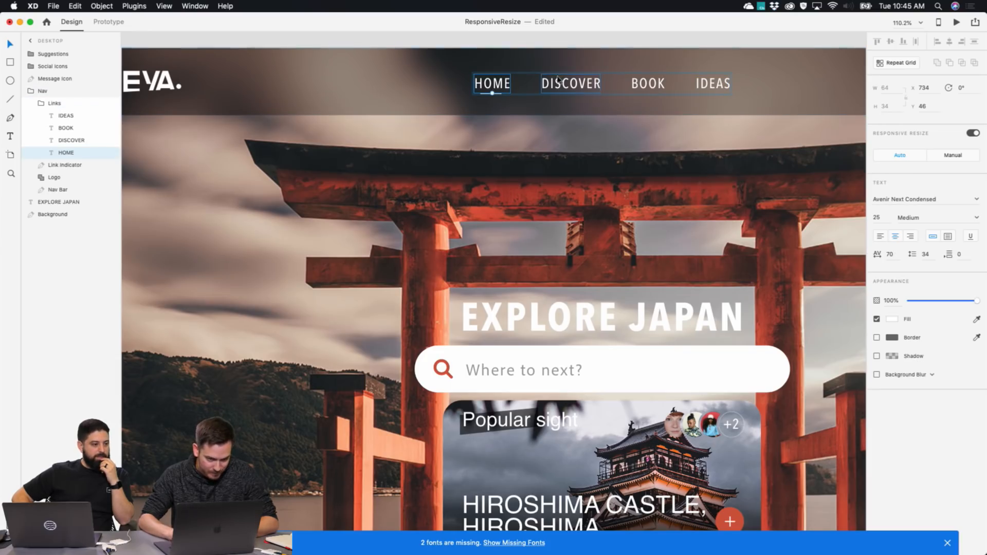
pyautogui.click(52, 169)
pyautogui.moveTo(51, 168); pyautogui.dragTo(62, 110)
pyautogui.scroll(-3, 330, 181)
pyautogui.press('super+0')
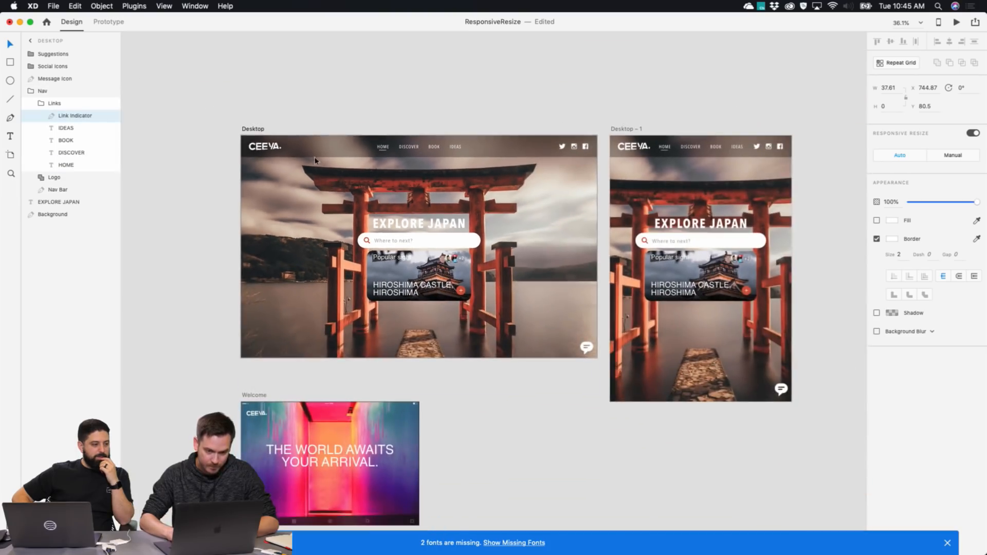
# Select the Desktop artboard and narrow it responsively to a width of 995.
pyautogui.press('Escape')
pyautogui.click(252, 129)
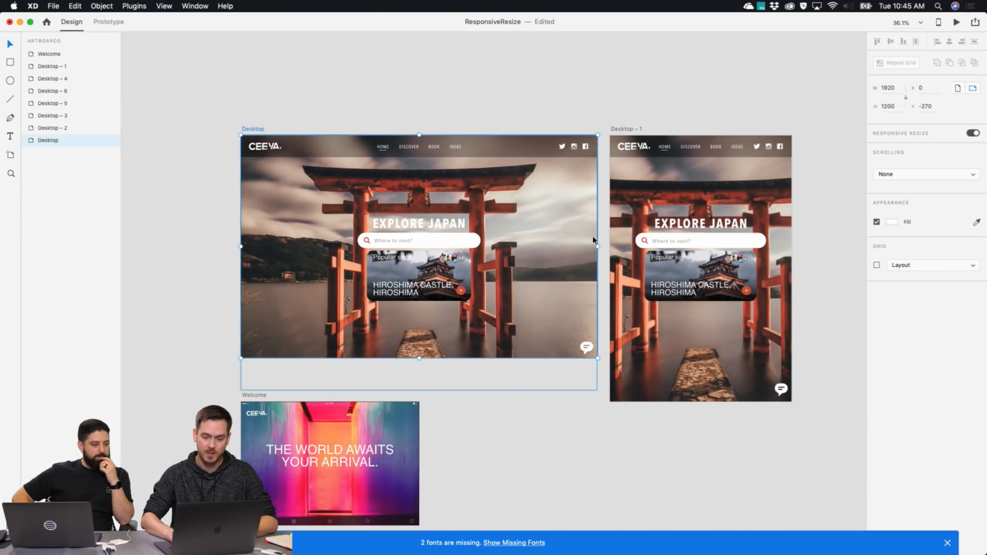
pyautogui.moveTo(597, 246); pyautogui.dragTo(420, 232)
pyautogui.scroll(5, 315, 251)
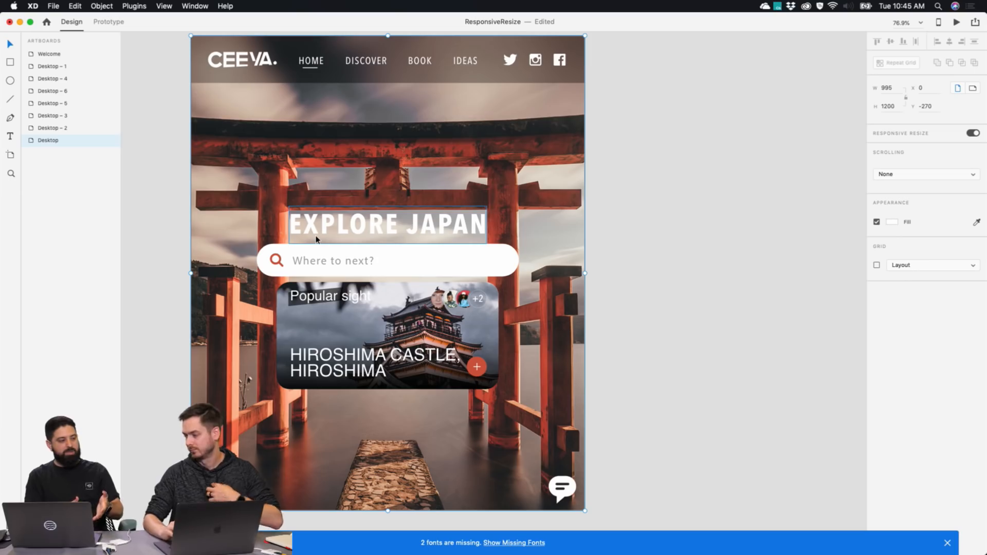
# Widen the Suggestions group with the search bar and Hiroshima Castle card symmetrically to a width of about 853.
pyautogui.click(445, 323)
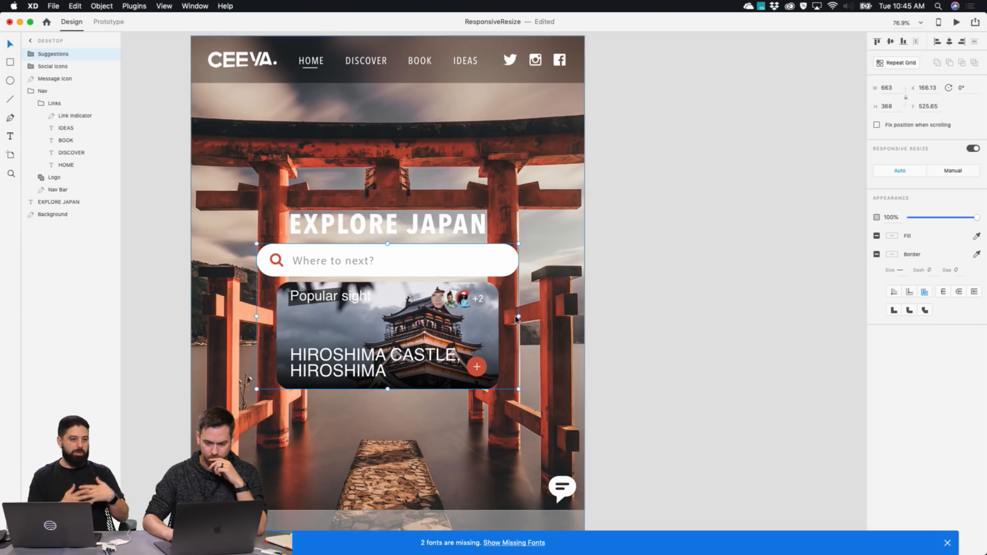
pyautogui.moveTo(518, 316); pyautogui.dragTo(557, 309)
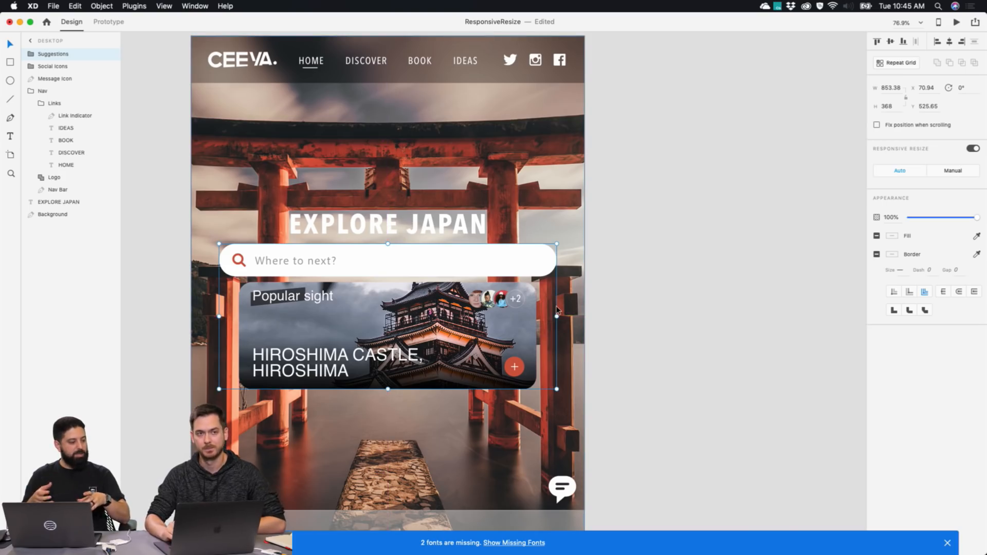
pyautogui.scroll(-5, 556, 309)
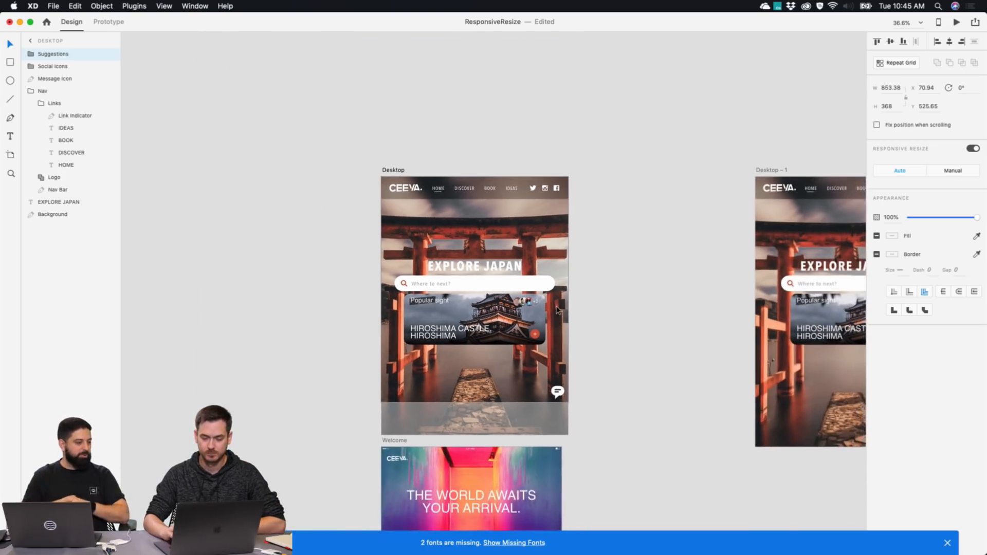
# Delete the bottom navigation bars from the iPhone – 6 and iPhone – 5 artboards in the RoAppLive document.
pyautogui.hscroll(5, 539, 327)
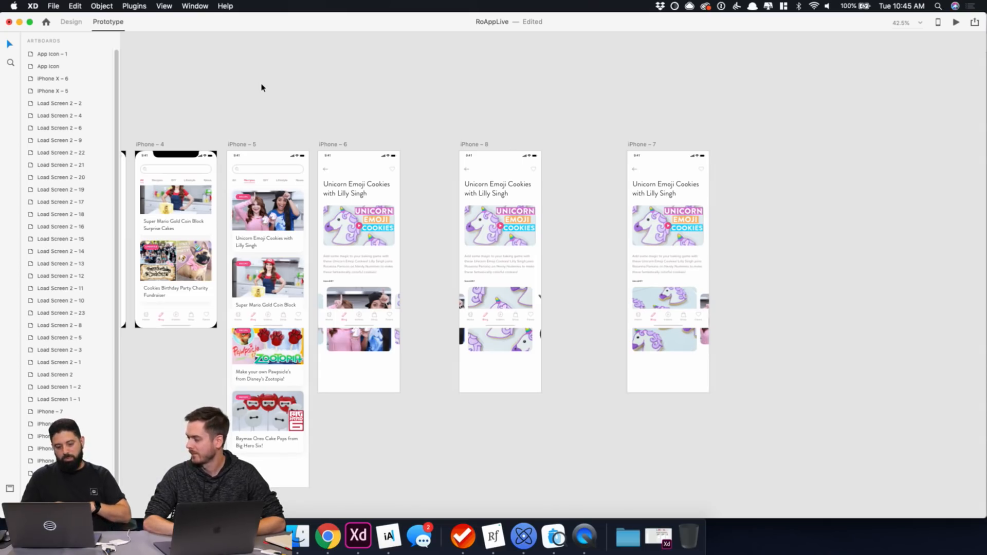
pyautogui.scroll(5, 249, 314)
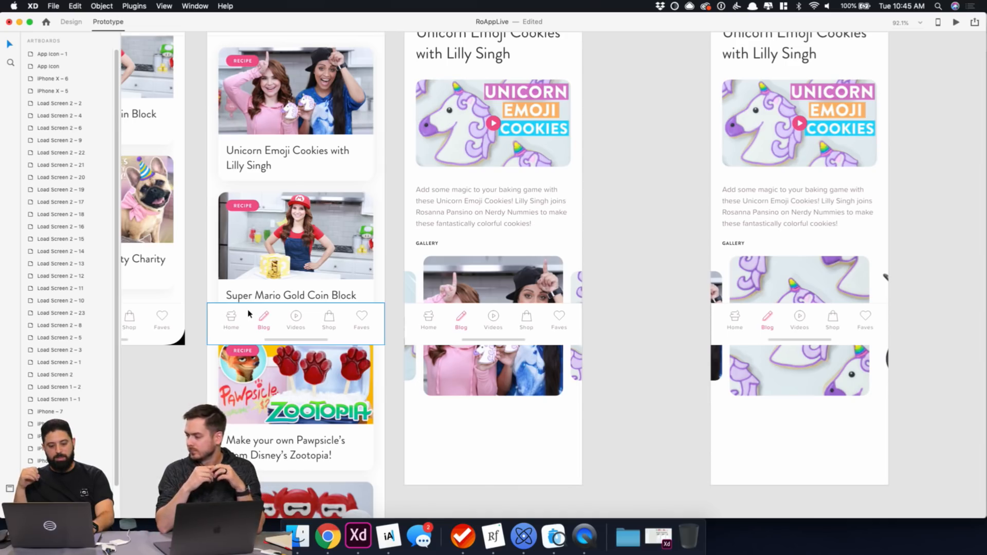
pyautogui.moveTo(249, 313); pyautogui.dragTo(786, 262)
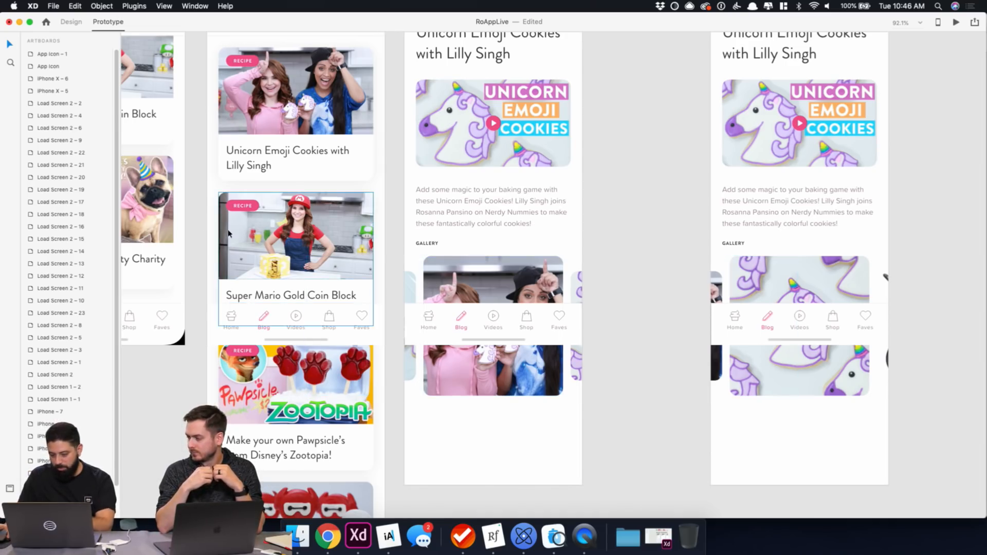
pyautogui.scroll(5, 602, 235)
pyautogui.scroll(-4, 602, 235)
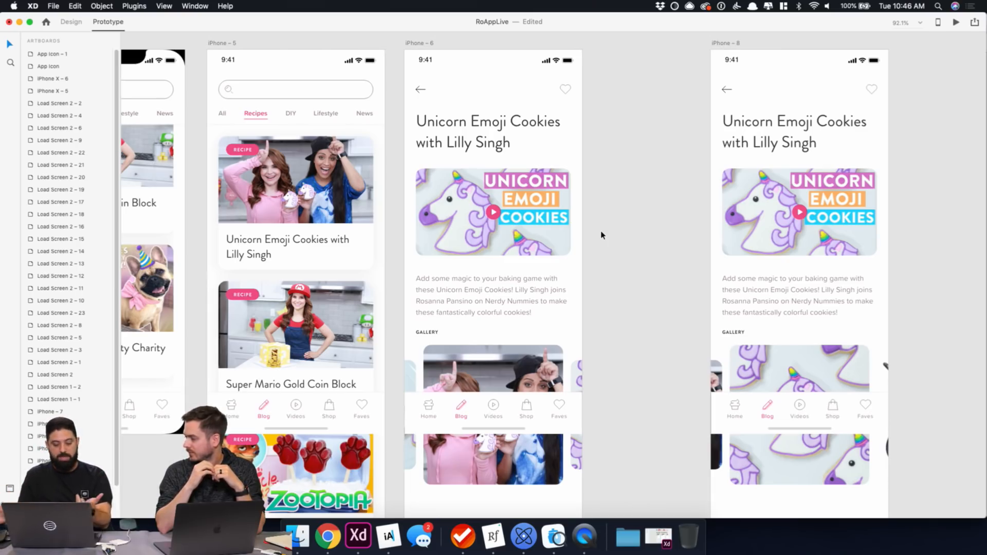
pyautogui.click(484, 411)
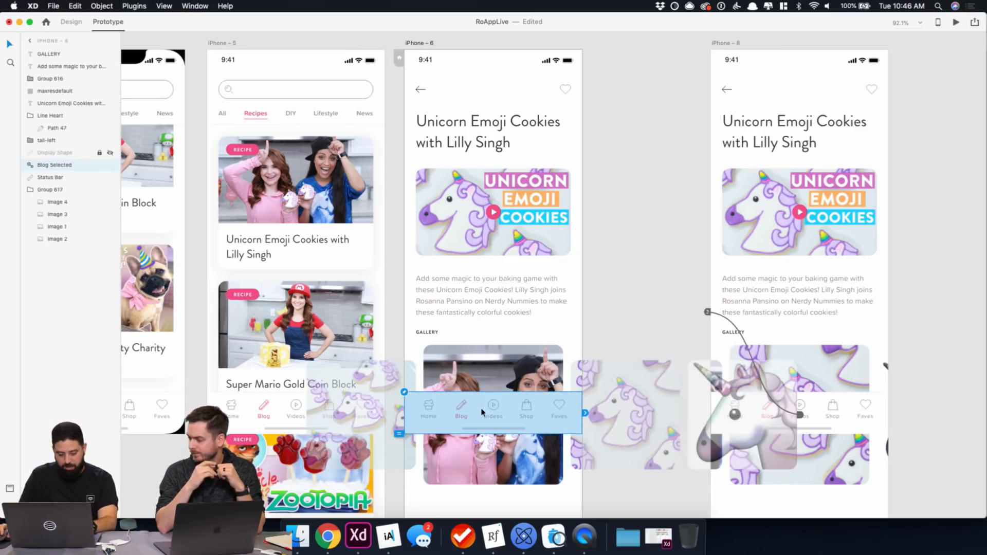
pyautogui.click(276, 413)
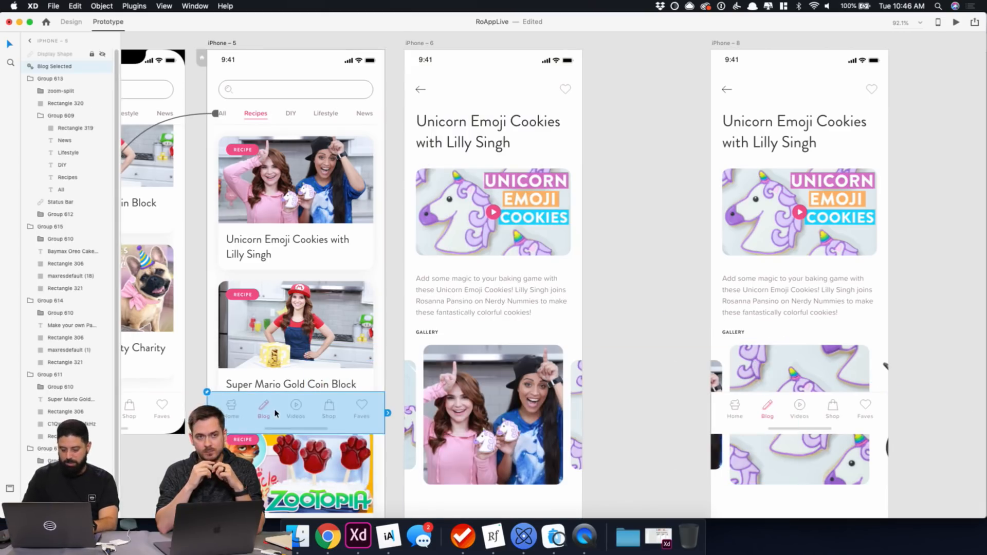
pyautogui.press('super+shift+bracketleft')
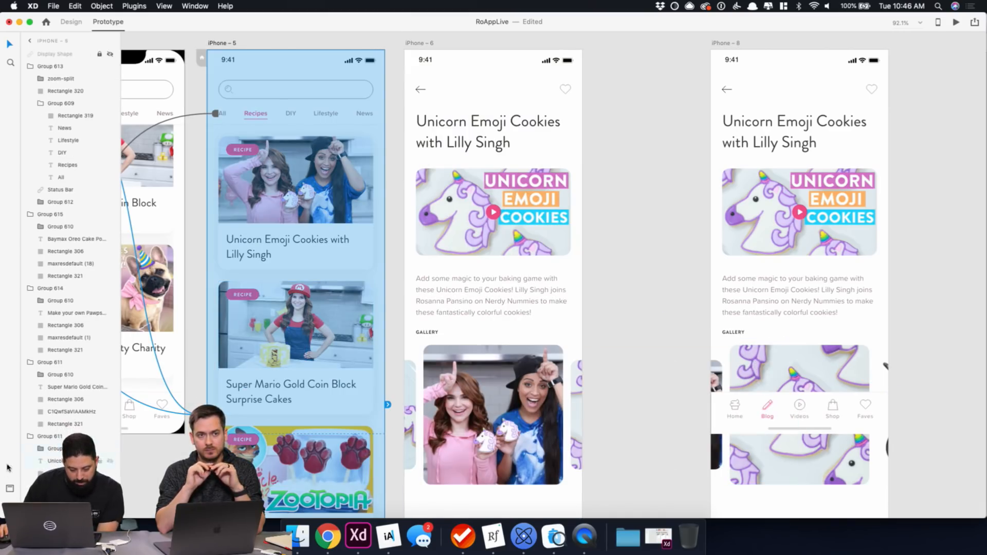
# Place the Overview Recipe Menu symbol from the document assets on iPhone – 6, where its navigation bar was.
pyautogui.click(10, 489)
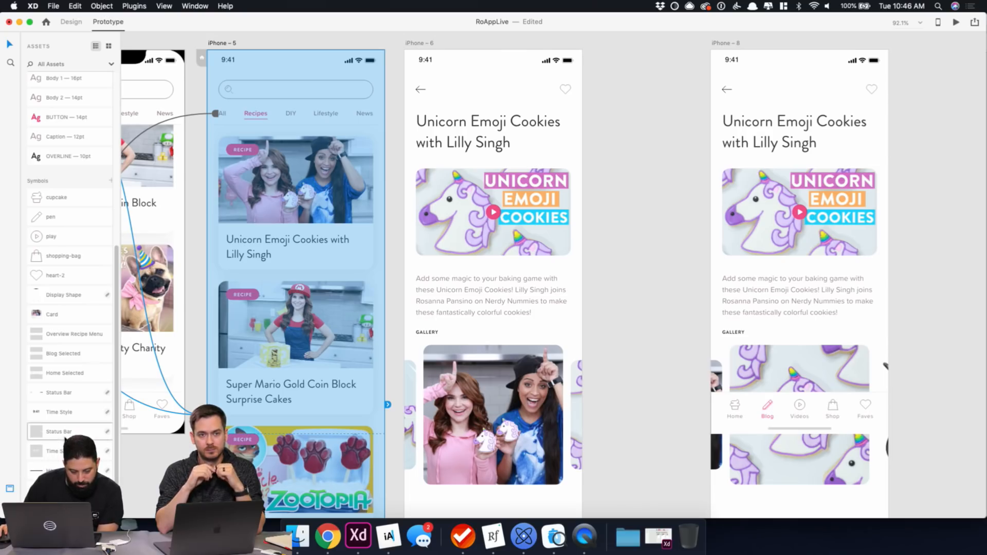
pyautogui.moveTo(66, 336); pyautogui.dragTo(508, 415)
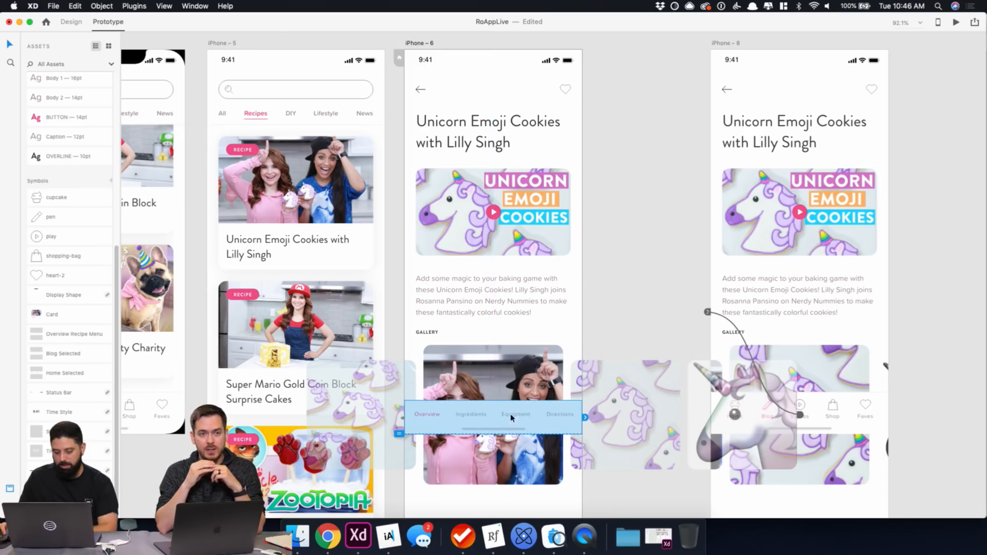
pyautogui.click(621, 370)
pyautogui.scroll(-2, 621, 371)
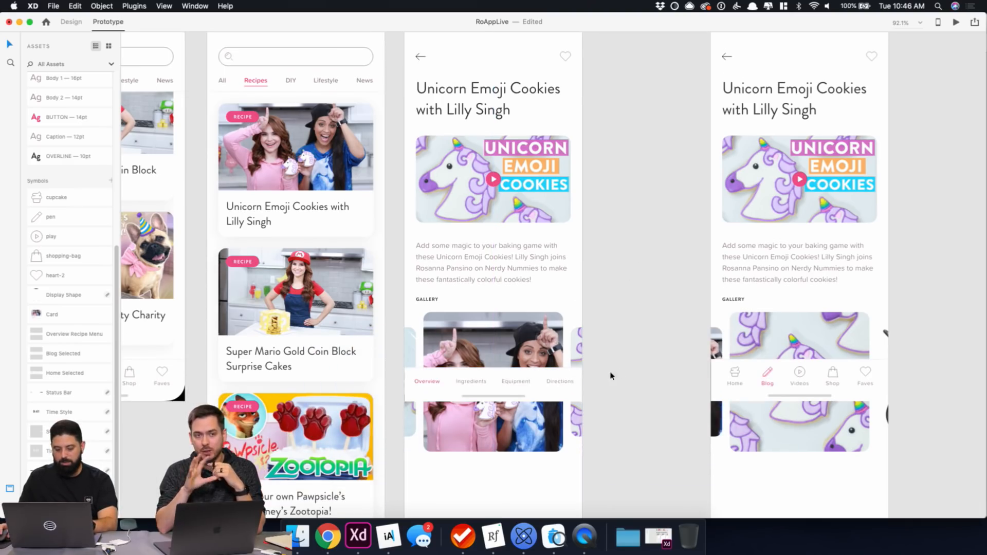
pyautogui.click(553, 391)
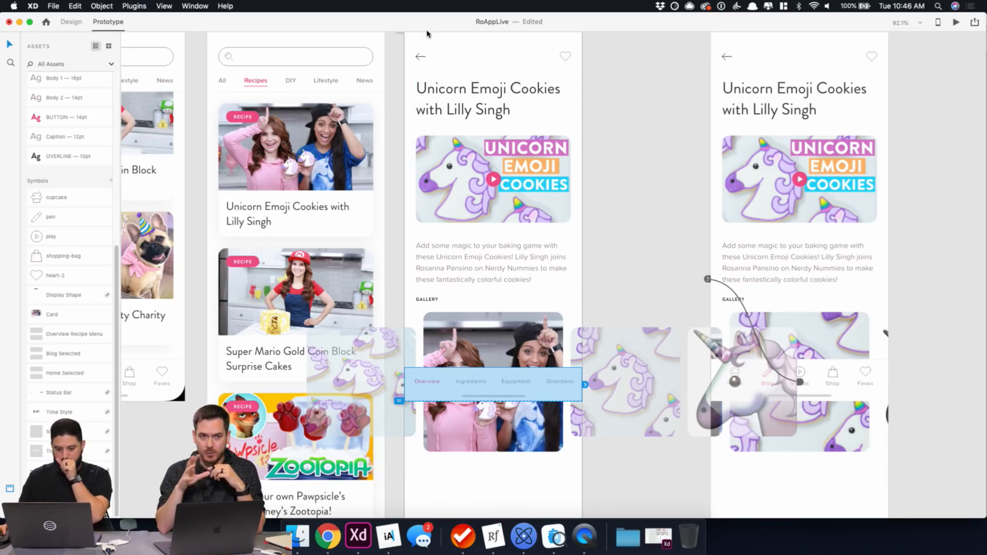
# Switch to Design mode and set the iPhone – 6 artboard's height to 812.
pyautogui.scroll(3, 430, 82)
pyautogui.click(423, 55)
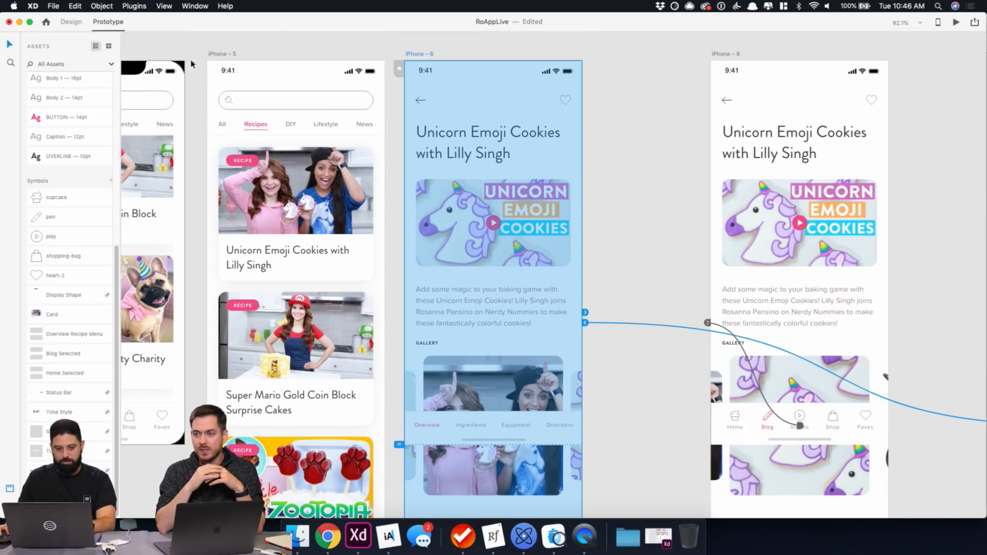
pyautogui.click(74, 22)
pyautogui.click(889, 107)
pyautogui.write('812')
pyautogui.press('Return')
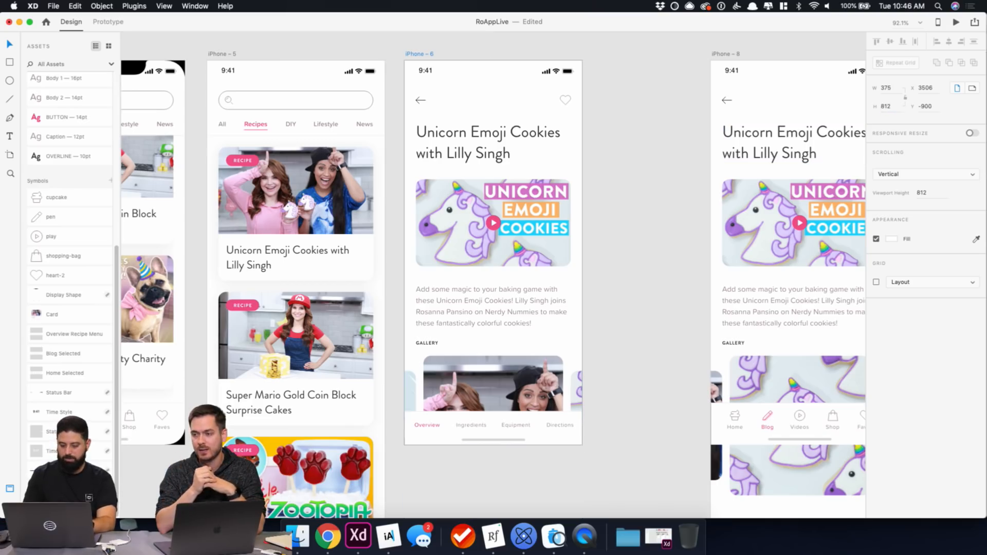
# Align the recipe menu with the bottom edge of the iPhone – 6 artboard.
pyautogui.click(526, 430)
pyautogui.moveTo(543, 429); pyautogui.dragTo(539, 309)
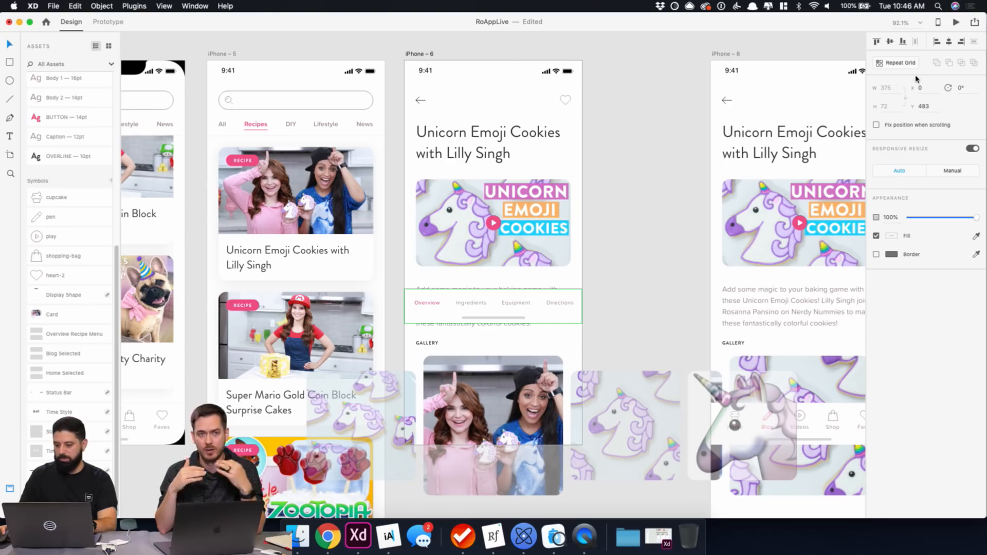
pyautogui.click(903, 42)
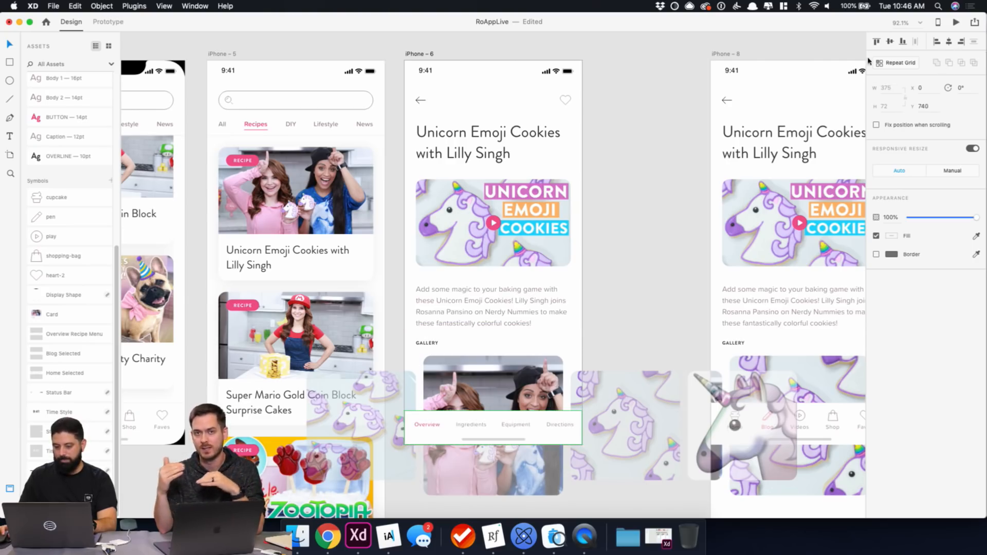
pyautogui.click(642, 259)
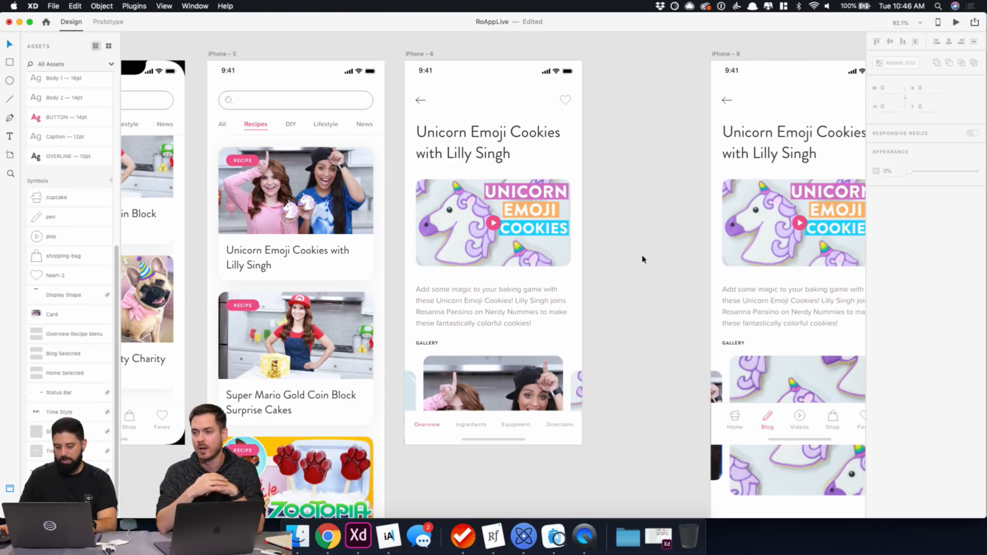
pyautogui.click(520, 416)
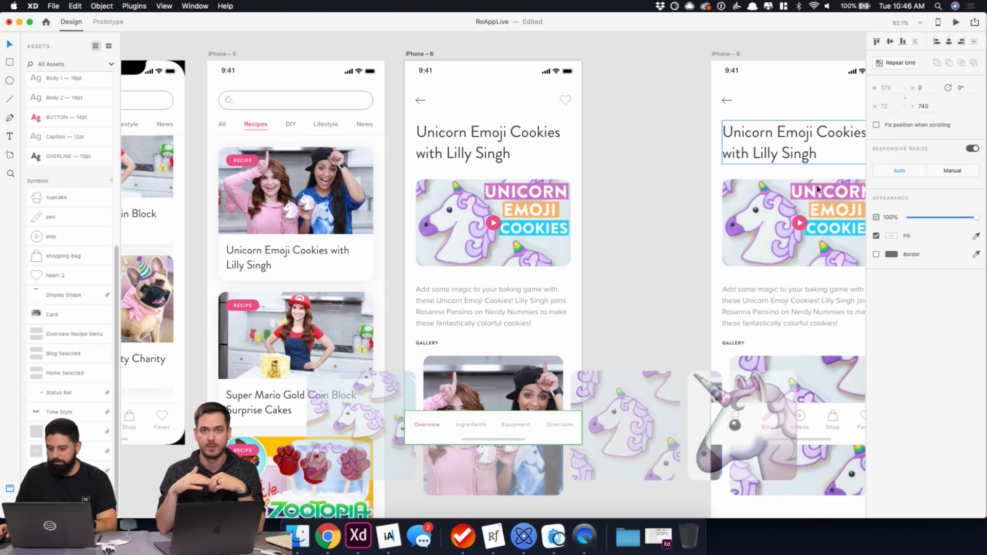
pyautogui.click(663, 261)
pyautogui.scroll(-2, 433, 463)
pyautogui.scroll(10, 421, 460)
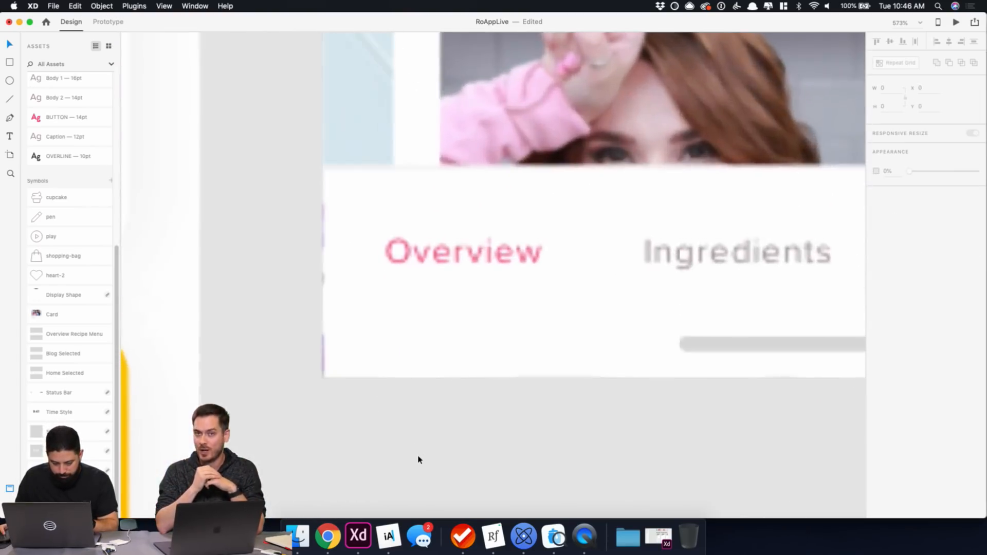
pyautogui.scroll(-10, 372, 448)
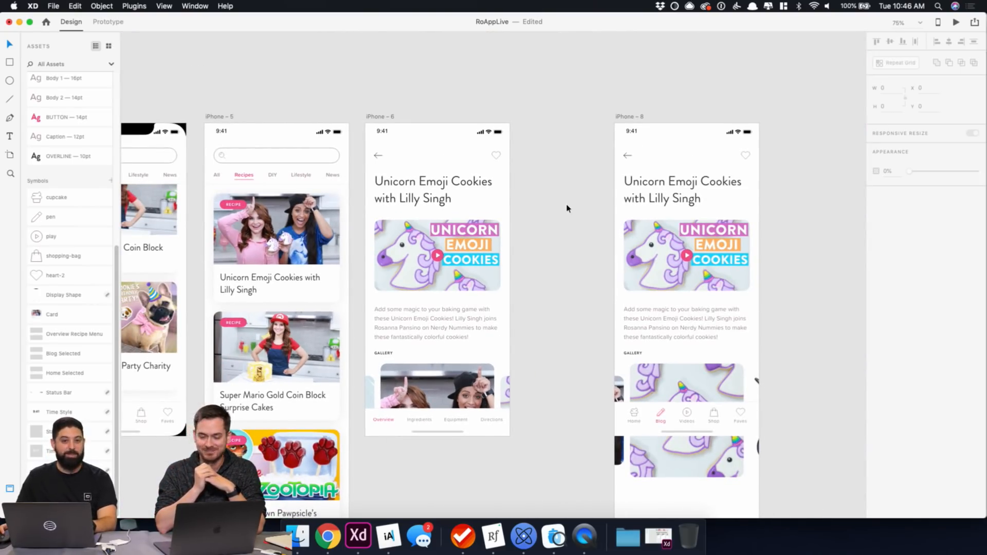
pyautogui.scroll(3, 517, 306)
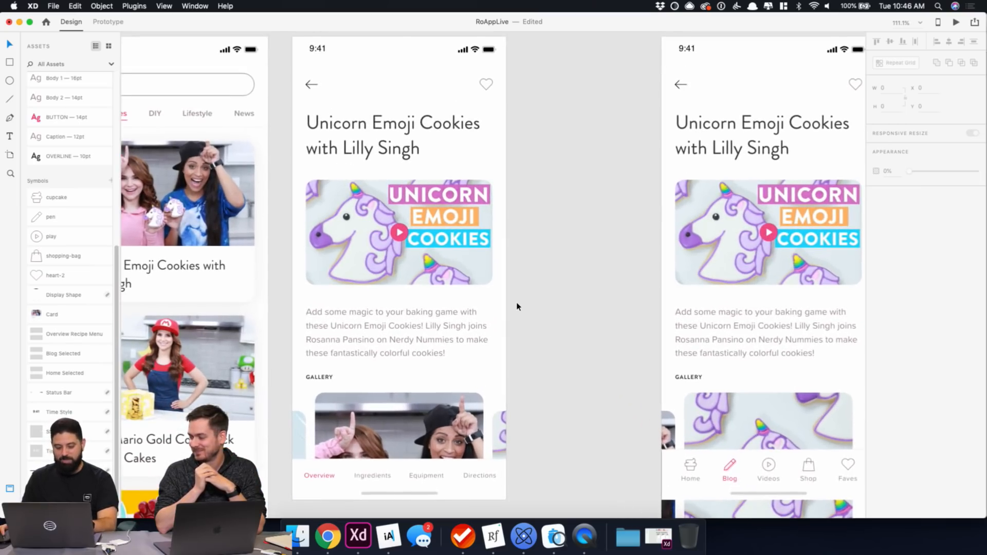
pyautogui.scroll(-3, 515, 309)
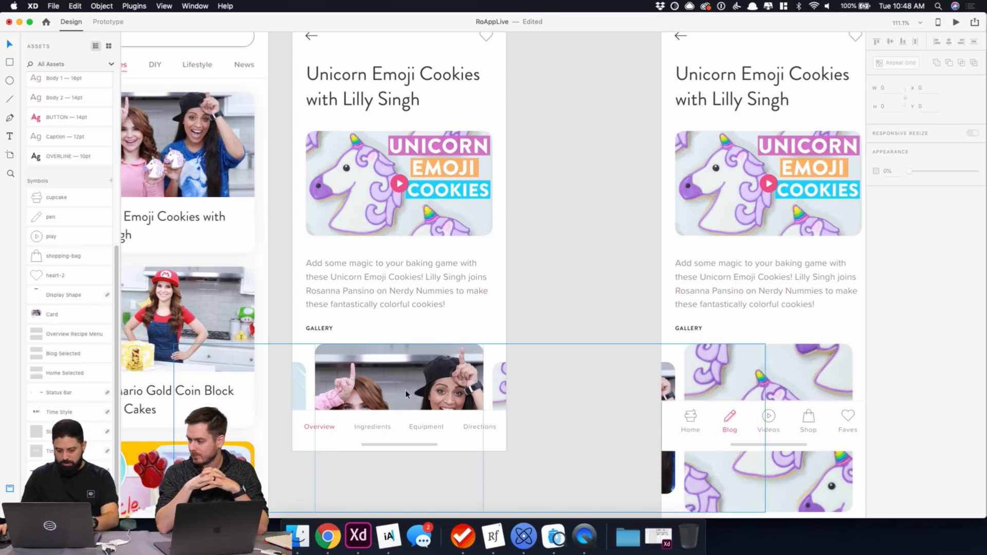
pyautogui.scroll(-5, 402, 380)
pyautogui.moveTo(204, 434); pyautogui.dragTo(431, 356)
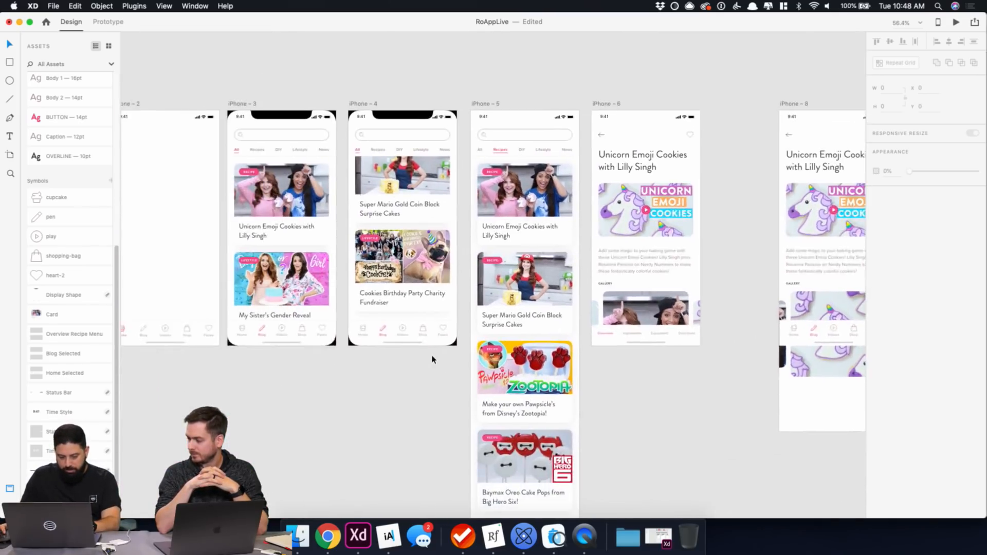
pyautogui.scroll(5, 432, 359)
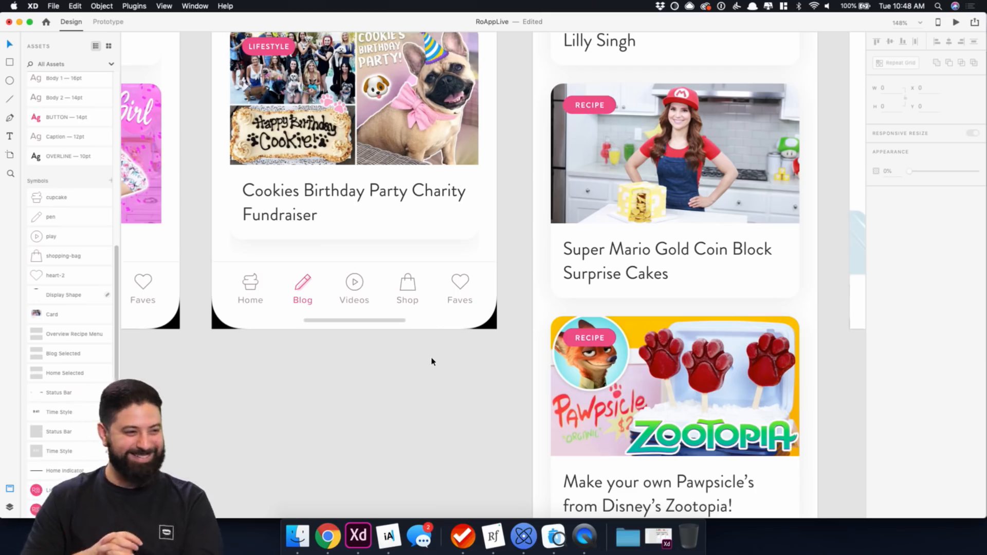
pyautogui.scroll(-5, 425, 376)
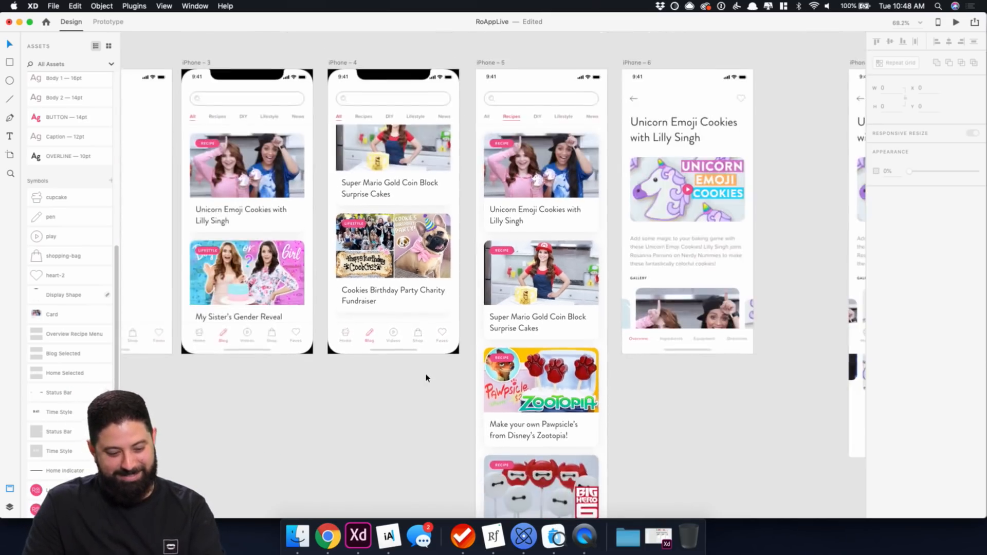
pyautogui.scroll(-2, 426, 378)
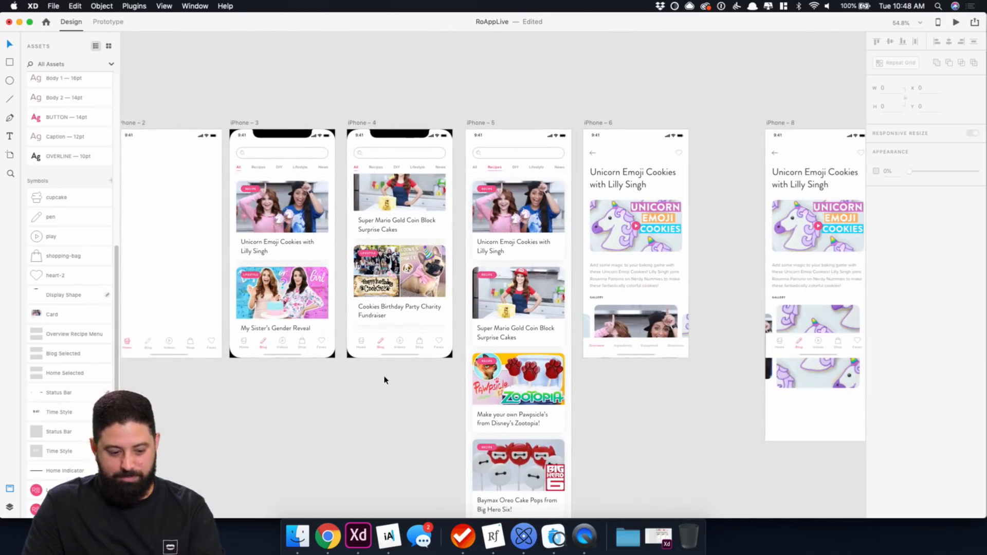
# Move the iPhone – 8 artboard closer to iPhone – 7 and shift both artboards down below the main row.
pyautogui.hscroll(10, 656, 394)
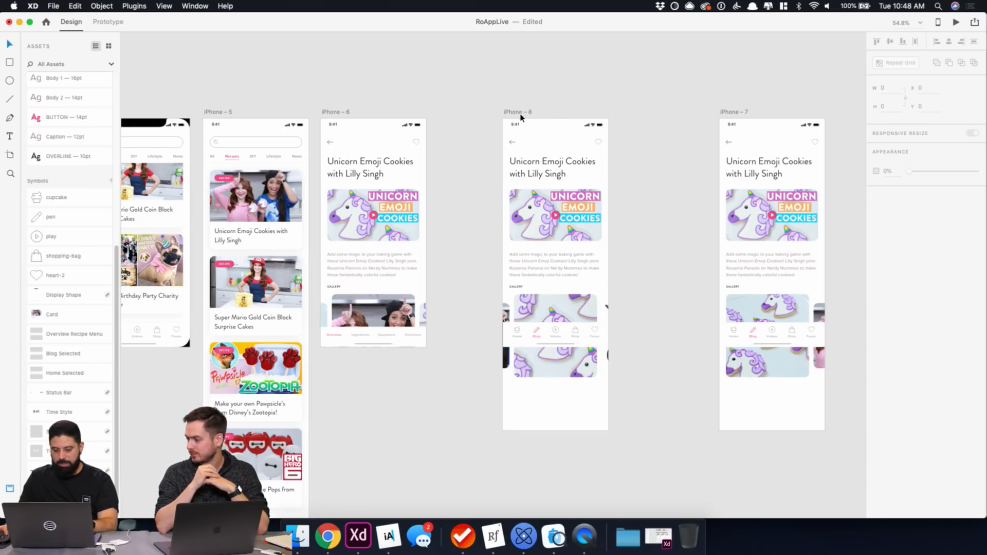
pyautogui.moveTo(519, 114); pyautogui.dragTo(615, 114)
pyautogui.click(333, 114)
pyautogui.click(605, 113)
pyautogui.keyDown('shift'); pyautogui.click(737, 113); pyautogui.keyUp('shift')
pyautogui.moveTo(738, 113); pyautogui.dragTo(737, 409)
# Duplicate the iPhone – 6 artboard and place the copy directly beside it in the main row.
pyautogui.click(334, 113)
pyautogui.moveTo(335, 114); pyautogui.dragTo(442, 109)
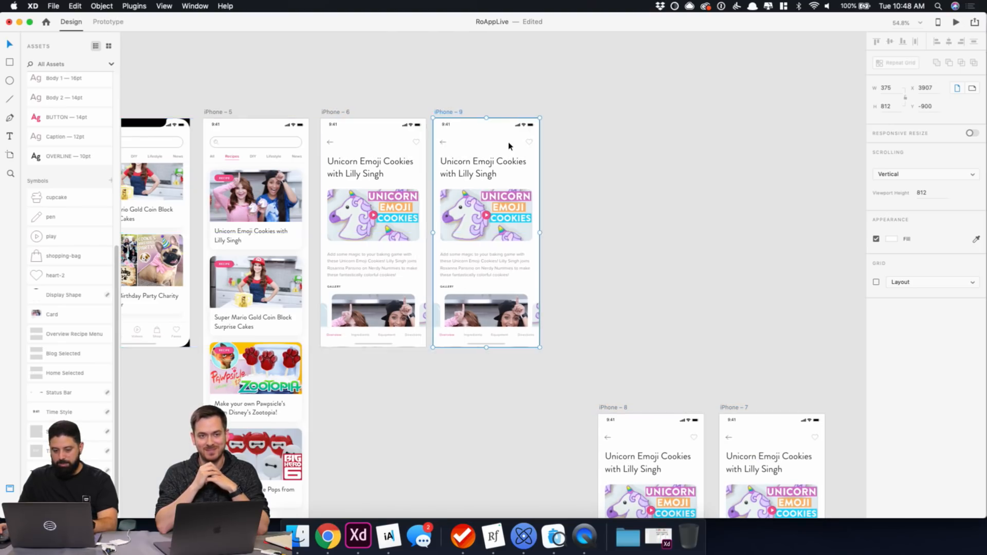
# Remove the border of the heart icon on the iPhone – 9 artboard and fill it with the saved pink swatch.
pyautogui.scroll(5, 509, 146)
pyautogui.scroll(5, 509, 146)
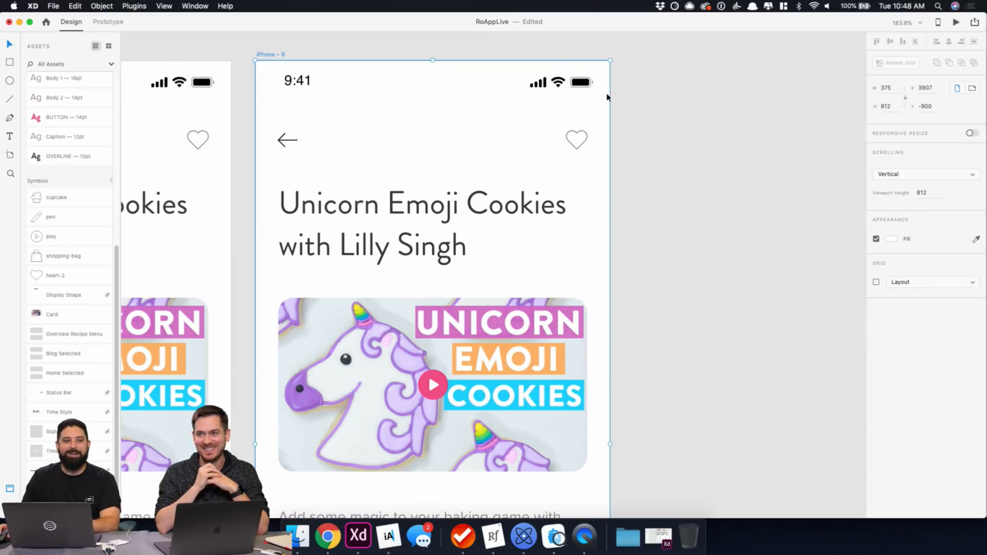
pyautogui.click(579, 147)
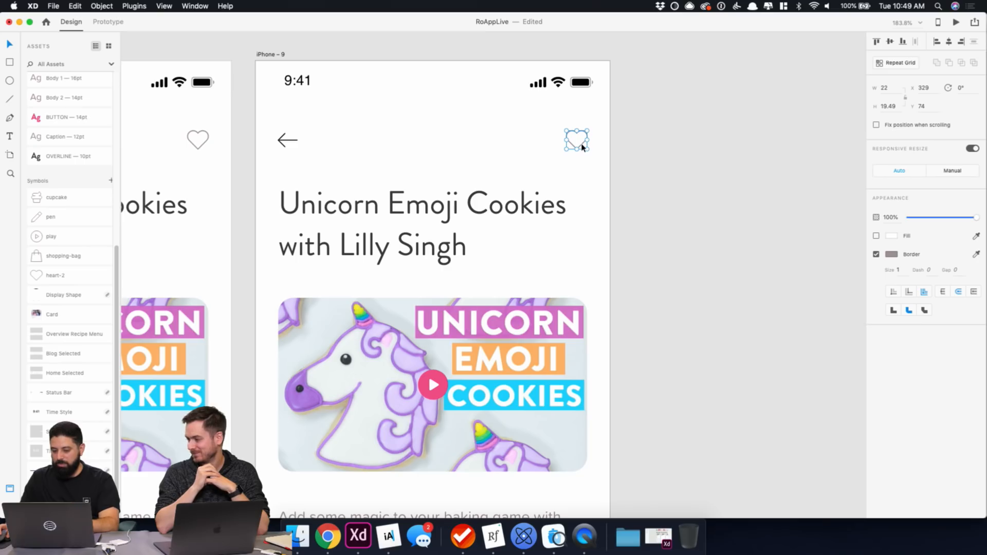
pyautogui.scroll(3, 581, 148)
pyautogui.scroll(-3, 581, 147)
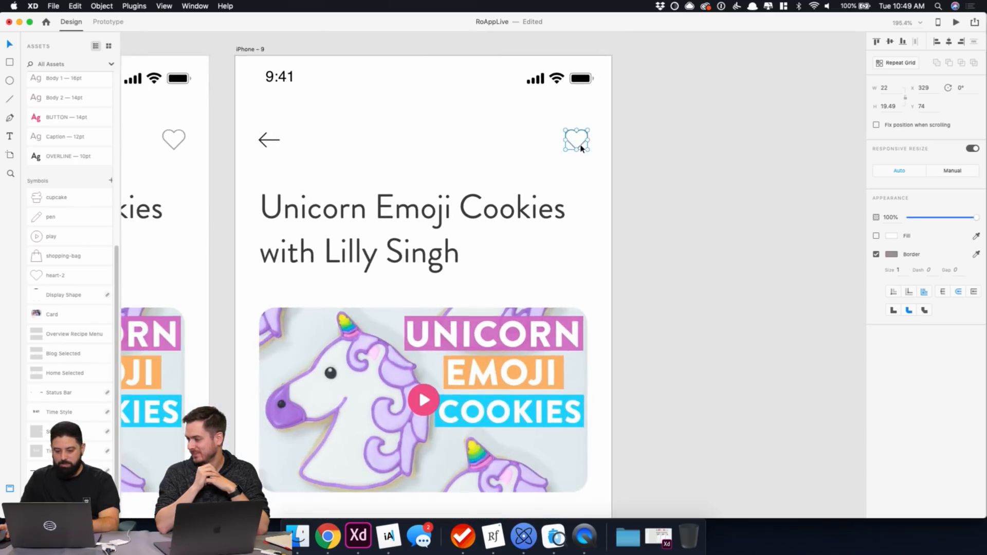
pyautogui.scroll(10, 581, 148)
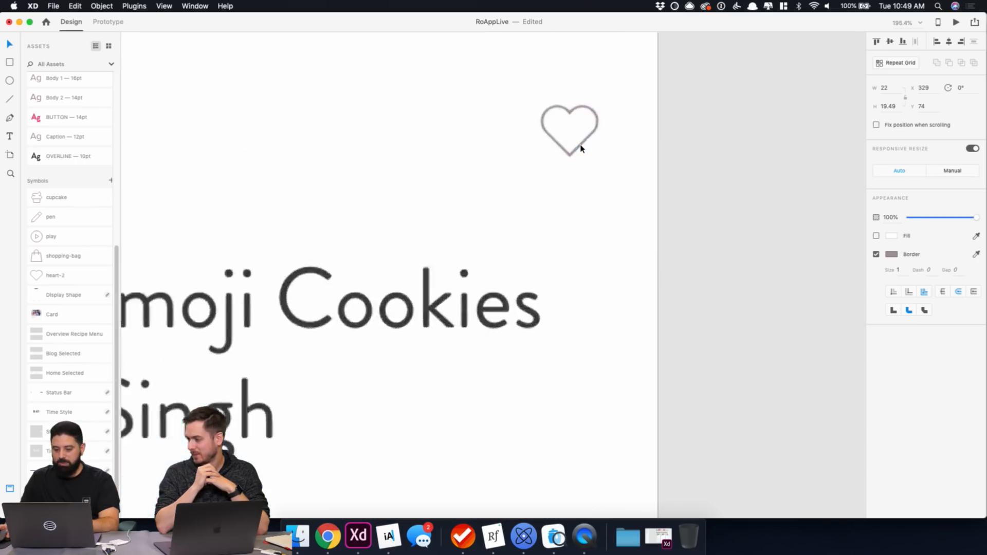
pyautogui.click(876, 255)
pyautogui.click(876, 235)
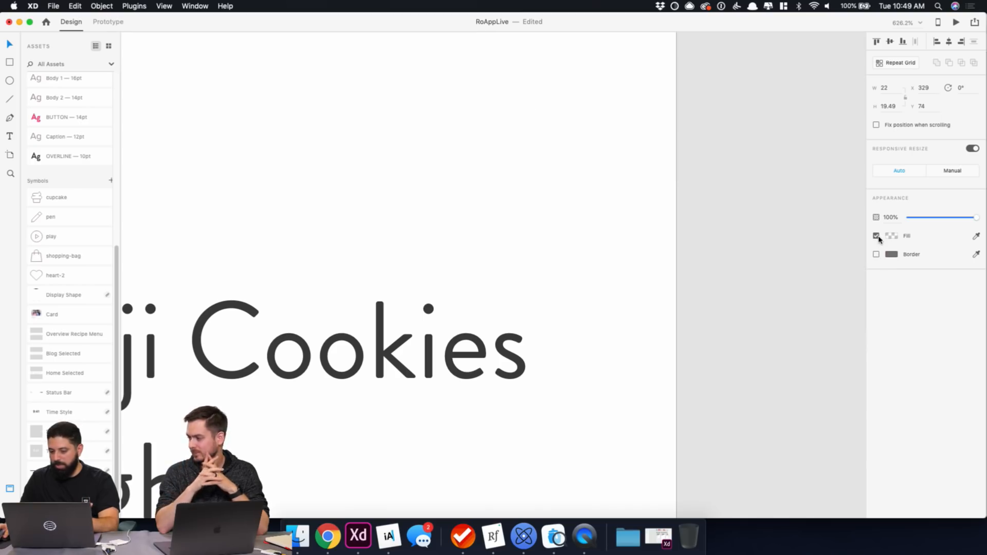
pyautogui.click(893, 237)
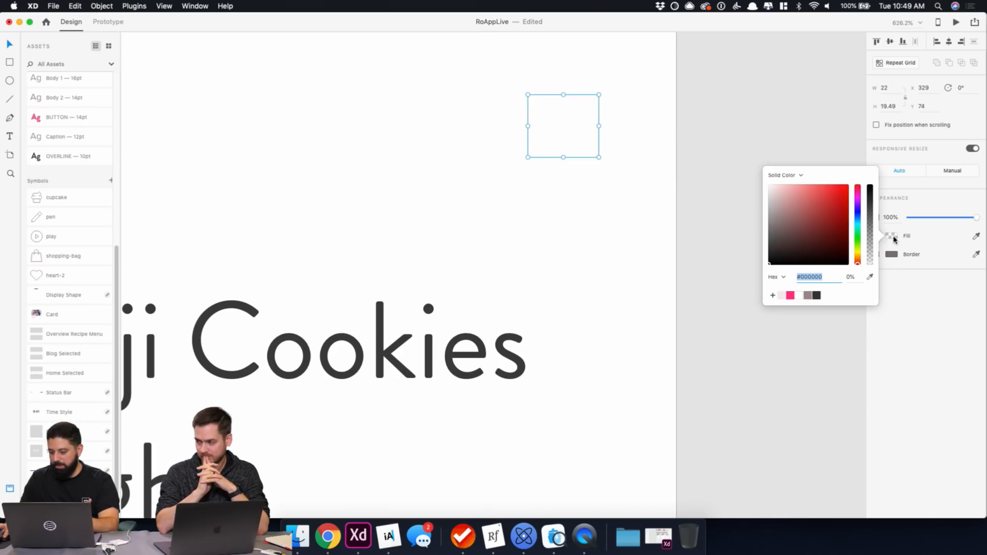
pyautogui.click(791, 296)
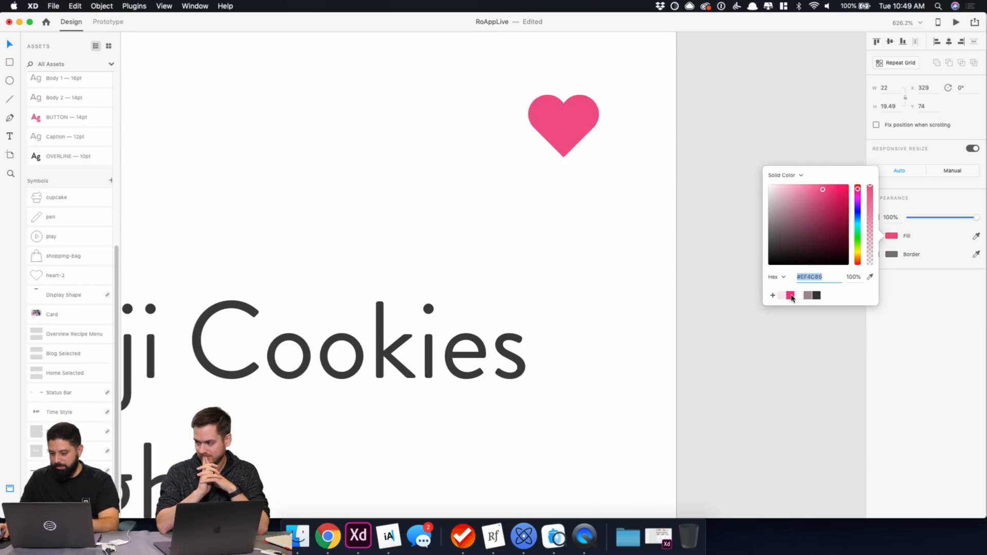
pyautogui.click(775, 126)
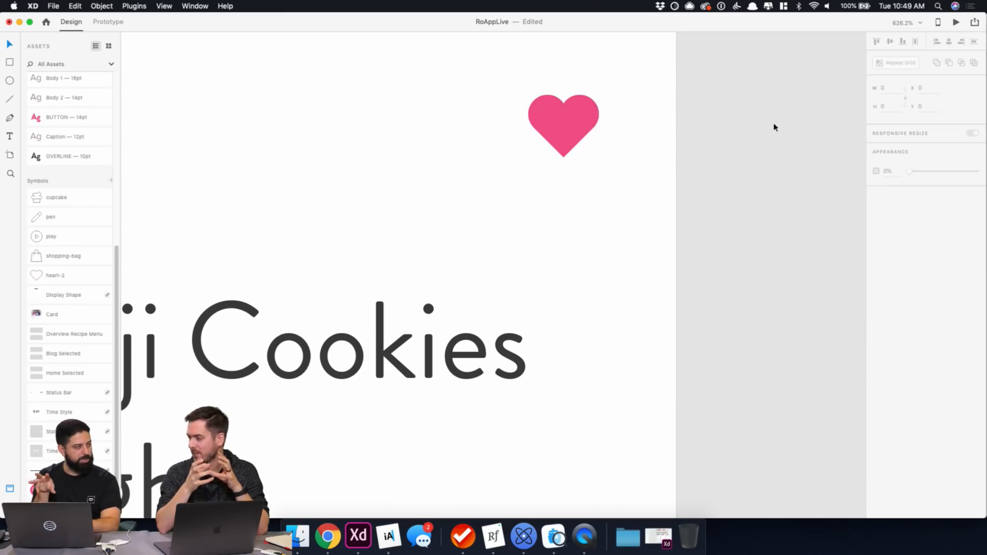
# Duplicate the iPhone – 9 artboard and place the copy directly beside it in the main row.
pyautogui.scroll(-10, 738, 139)
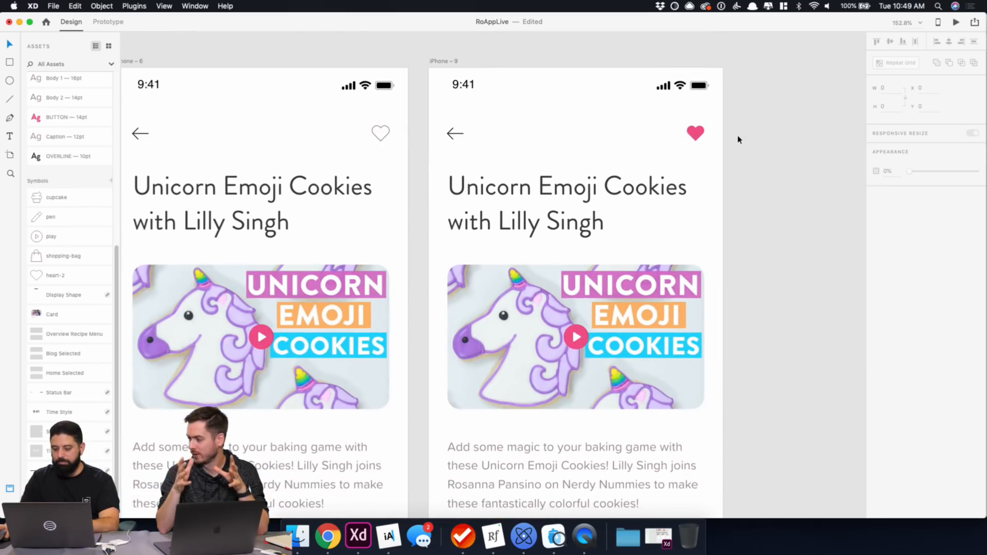
pyautogui.click(435, 64)
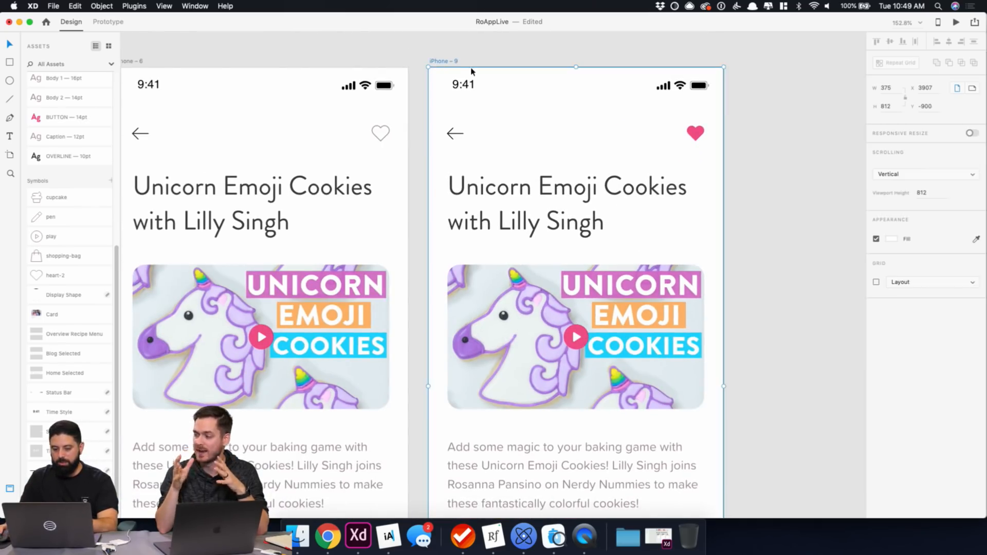
pyautogui.scroll(-5, 471, 72)
pyautogui.moveTo(461, 67); pyautogui.dragTo(626, 67)
# Shrink the pink heart on the iPhone – 9 artboard to about 19.9 by 17.6, keeping it centred in place.
pyautogui.click(592, 103)
pyautogui.scroll(15, 593, 103)
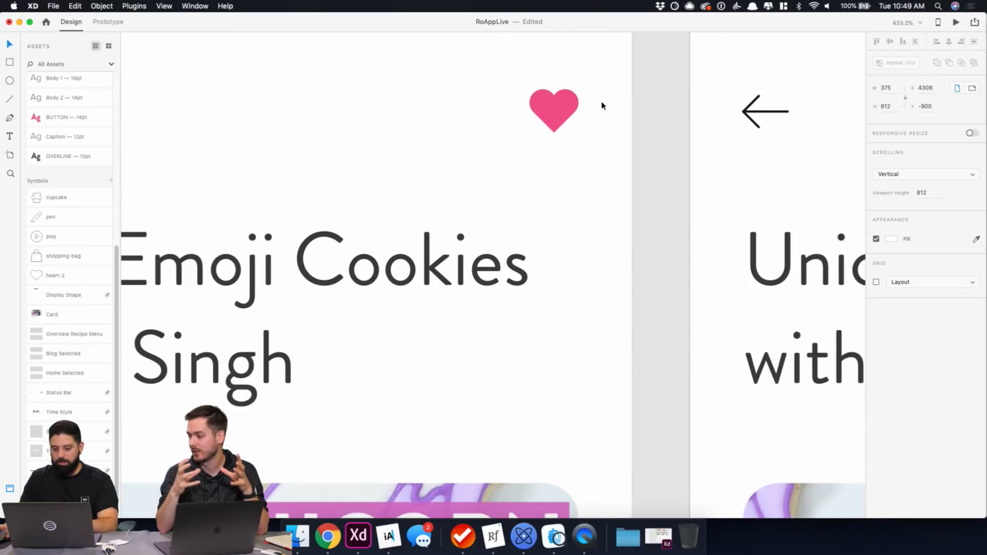
pyautogui.scroll(5, 567, 114)
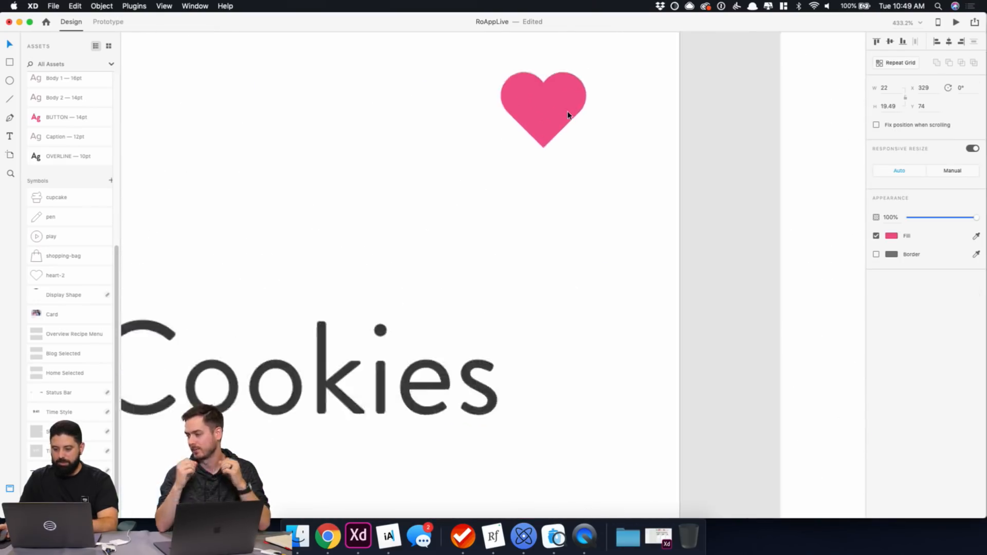
pyautogui.scroll(3, 567, 114)
pyautogui.moveTo(587, 193); pyautogui.dragTo(584, 199)
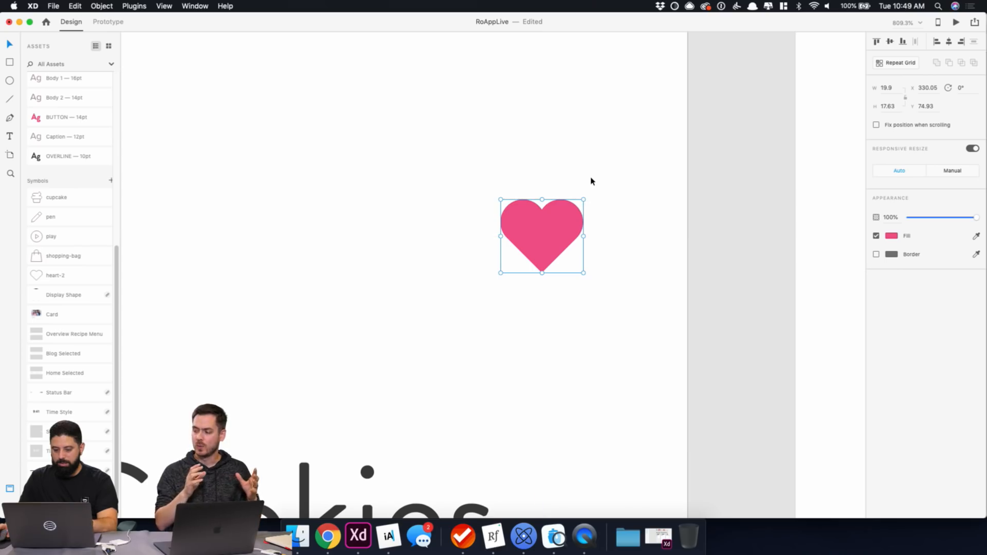
pyautogui.scroll(-5, 591, 181)
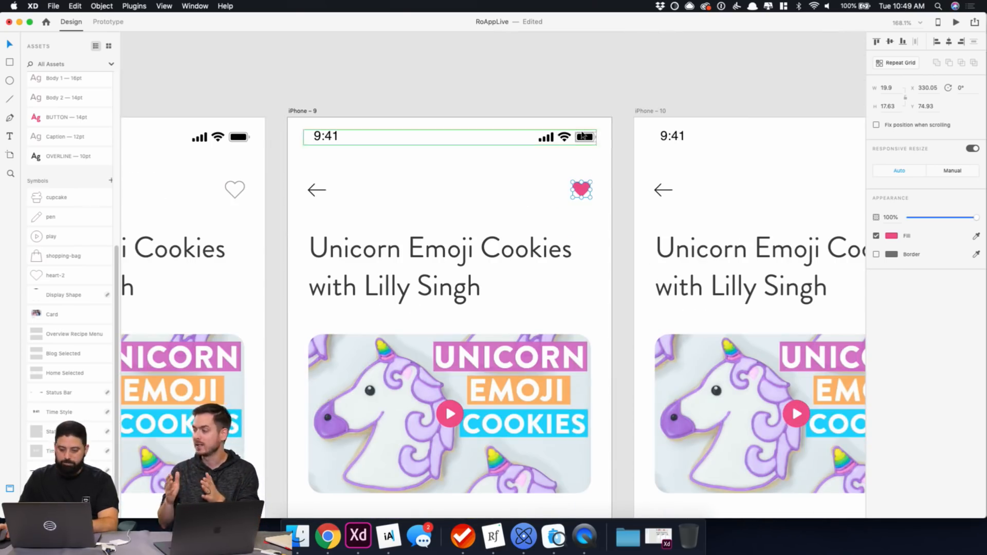
pyautogui.click(535, 93)
pyautogui.scroll(-4, 593, 106)
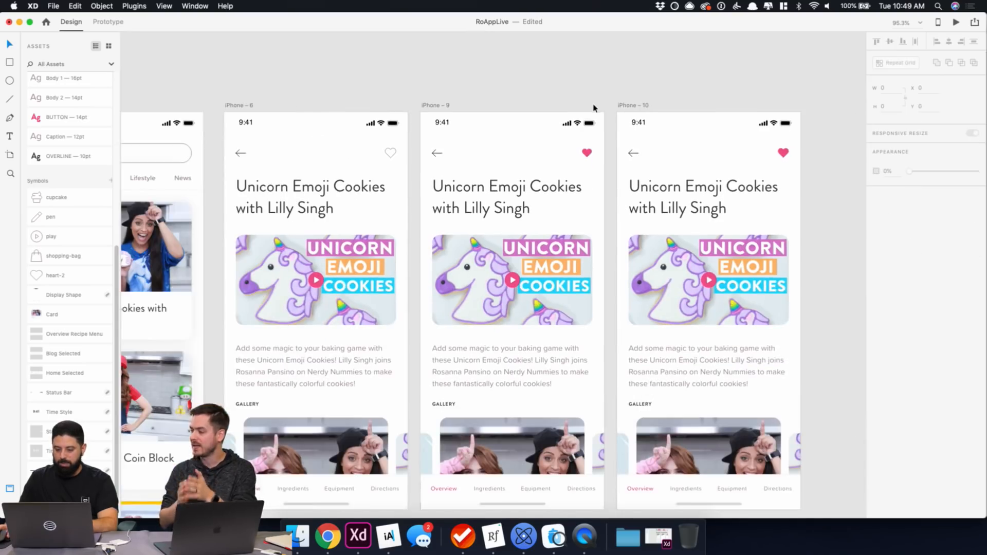
# Duplicate the iPhone – 10 artboard and place the copy directly beside it at the end of the row.
pyautogui.hscroll(5, 780, 94)
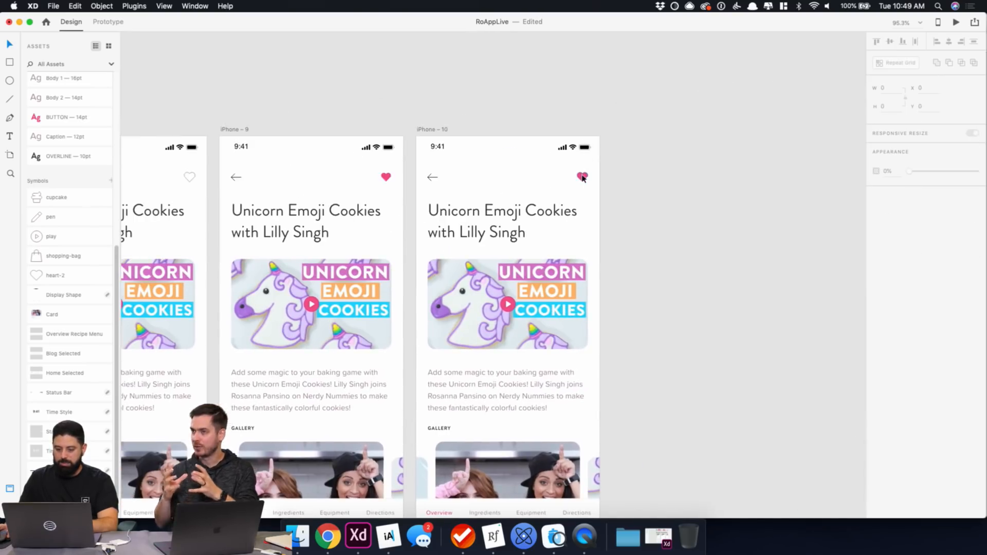
pyautogui.click(583, 177)
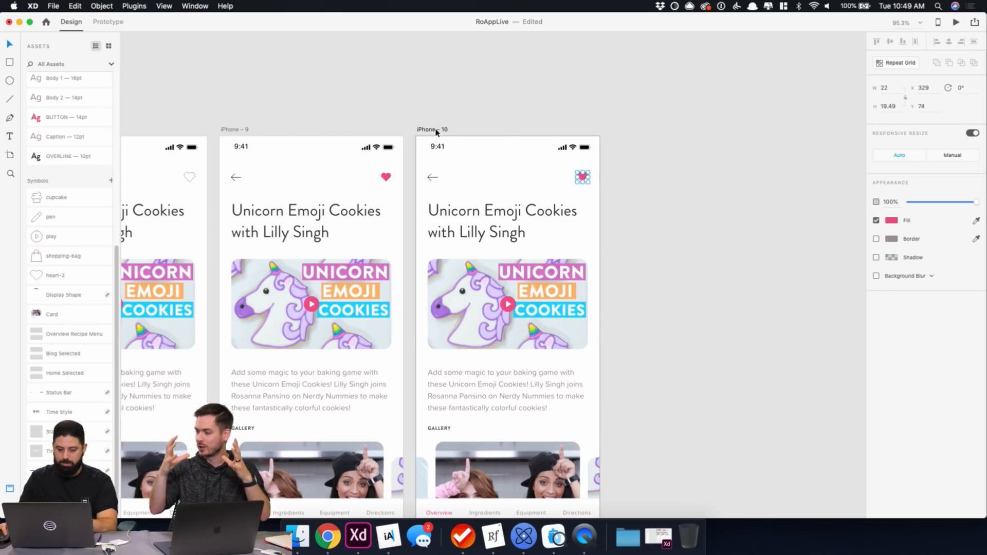
pyautogui.moveTo(437, 133); pyautogui.dragTo(621, 132)
pyautogui.click(591, 106)
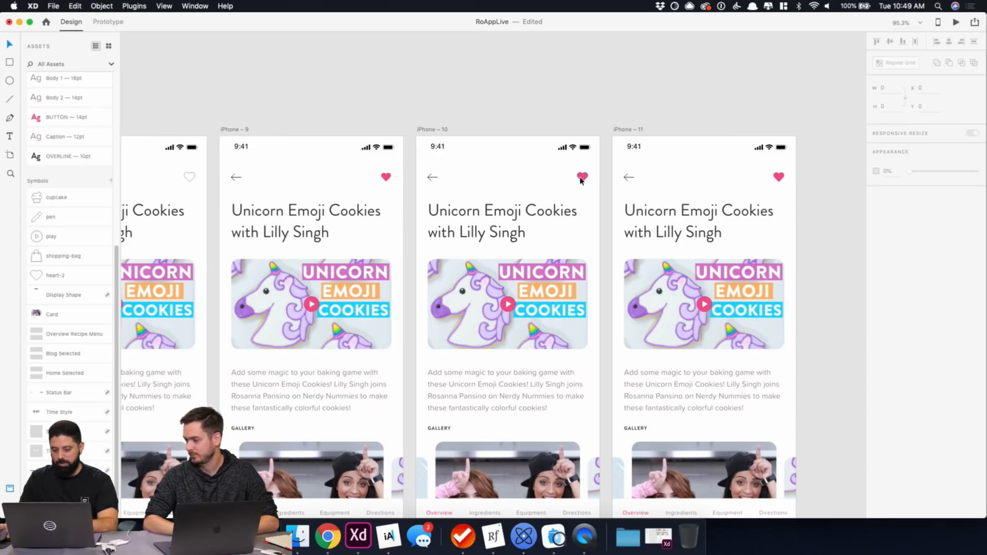
# Enlarge the pink heart on the iPhone – 10 artboard slightly, keeping it centred in place.
pyautogui.scroll(10, 581, 178)
pyautogui.click(622, 165)
pyautogui.moveTo(657, 124); pyautogui.dragTo(661, 120)
pyautogui.click(779, 119)
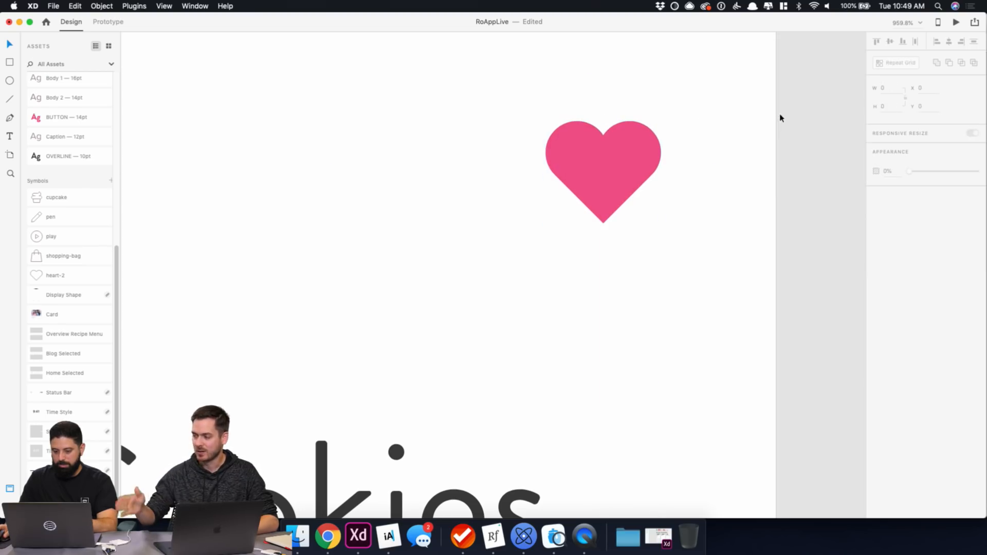
pyautogui.scroll(-10, 711, 198)
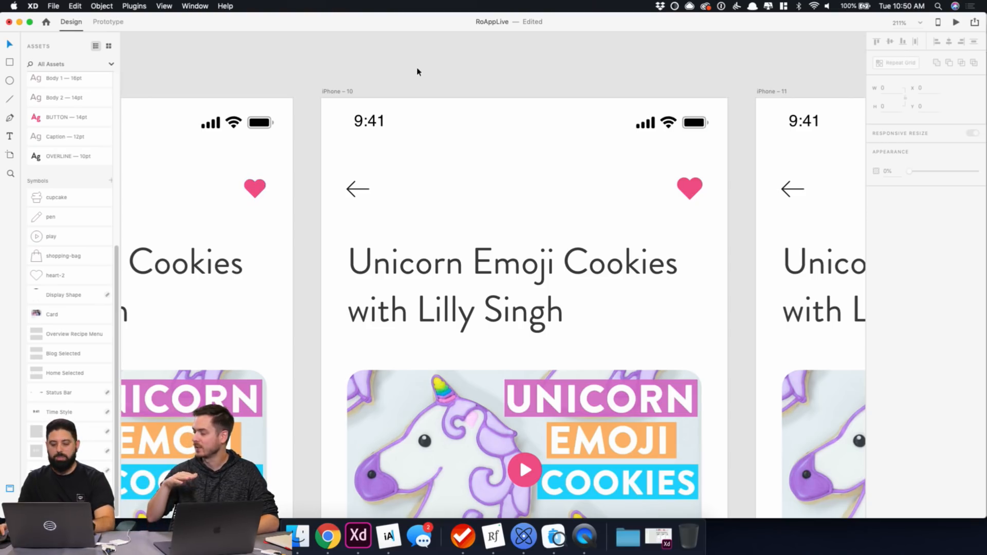
pyautogui.scroll(-5, 379, 110)
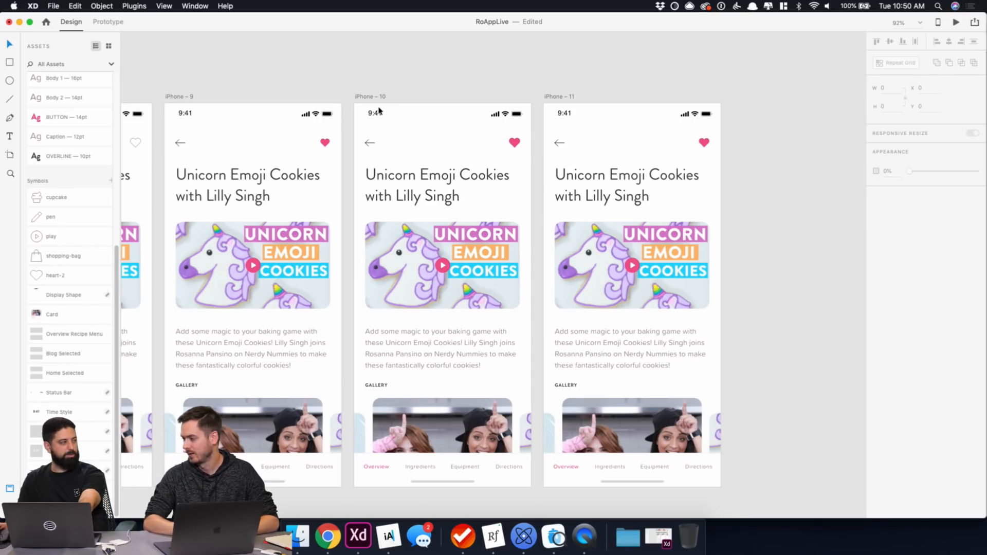
# Delete the iPhone – 9 artboard and move iPhone – 10 and iPhone – 11 together into the gap beside iPhone – 6.
pyautogui.click(191, 98)
pyautogui.press('Delete')
pyautogui.click(360, 96)
pyautogui.keyDown('shift'); pyautogui.click(565, 98); pyautogui.keyUp('shift')
pyautogui.moveTo(567, 98); pyautogui.dragTo(396, 91)
pyautogui.click(375, 84)
# Link the outlined heart on iPhone – 6 to the iPhone – 10 artboard with a Tap trigger and the Auto-Animate action.
pyautogui.moveTo(260, 72); pyautogui.dragTo(535, 83)
pyautogui.click(411, 153)
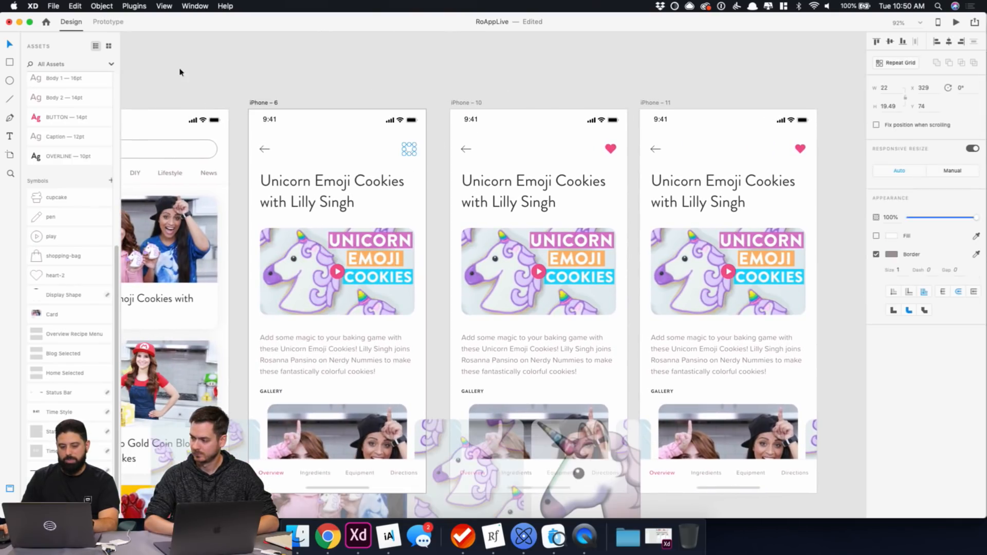
pyautogui.click(117, 23)
pyautogui.moveTo(417, 149); pyautogui.dragTo(599, 154)
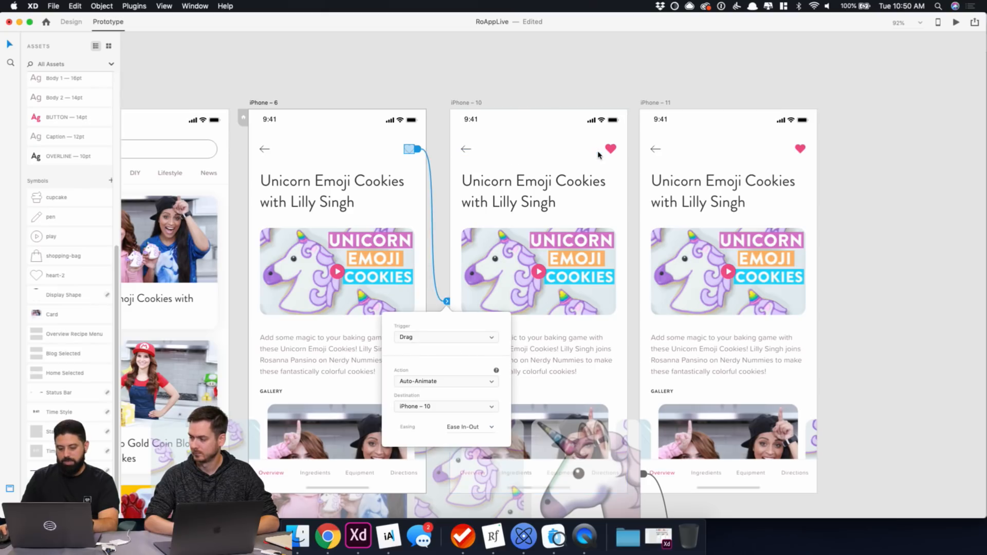
pyautogui.click(445, 337)
pyautogui.click(447, 330)
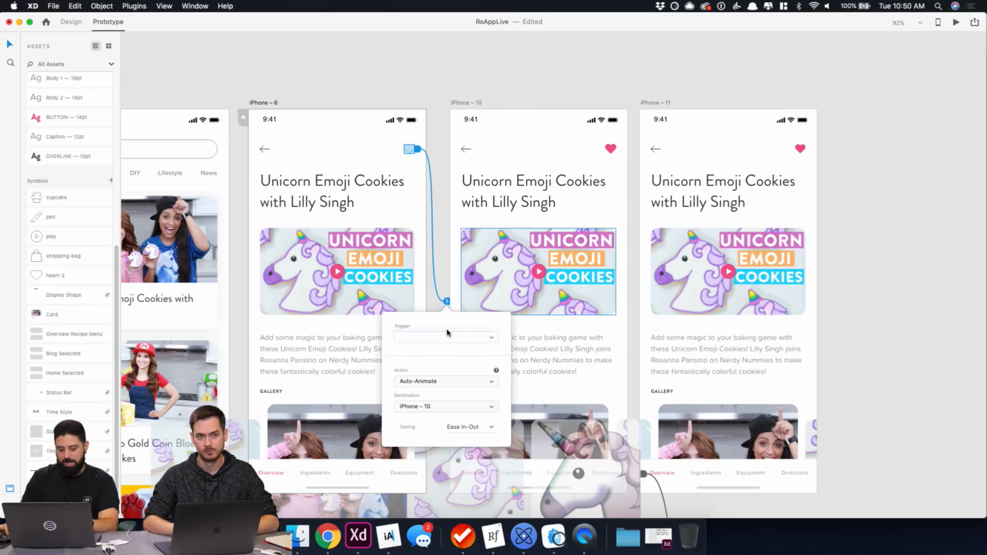
pyautogui.click(437, 382)
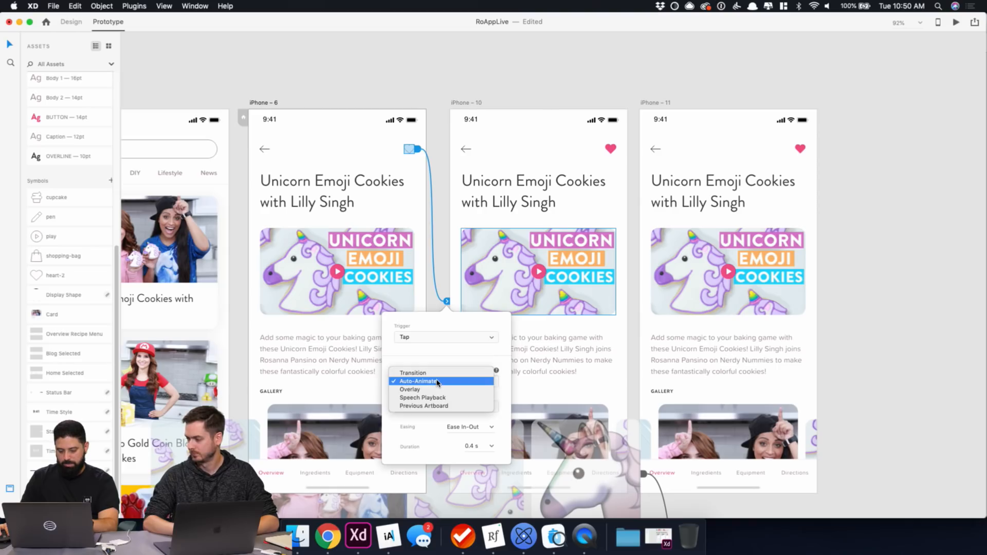
pyautogui.click(437, 381)
pyautogui.click(442, 406)
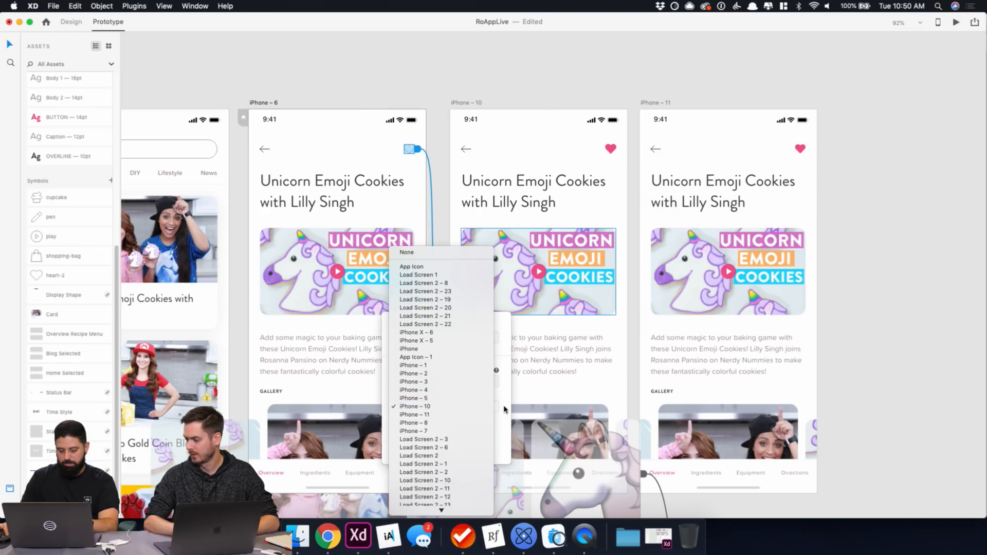
# Set the iPhone – 6 heart interaction's easing to Wind Up and its duration to 0.2 s.
pyautogui.click(484, 427)
pyautogui.click(492, 427)
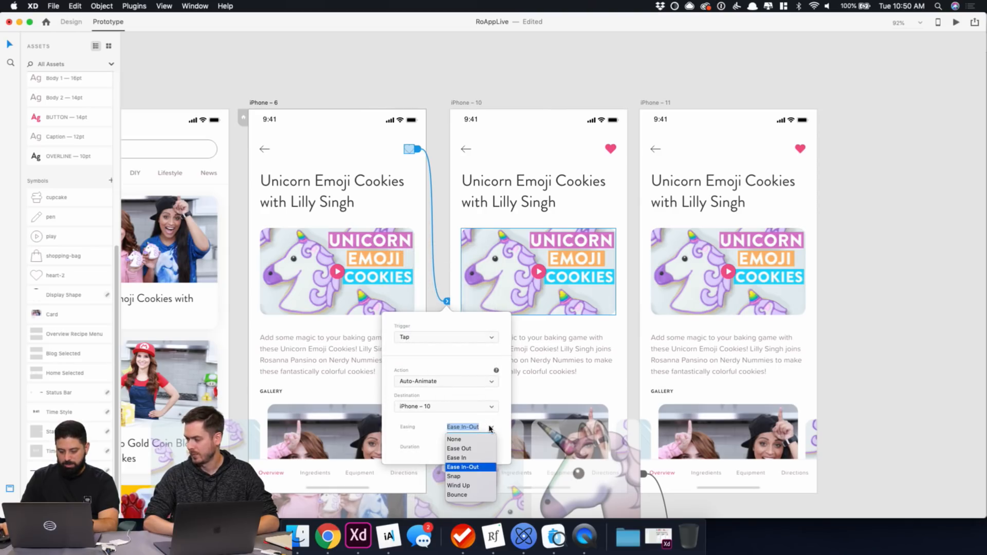
pyautogui.click(471, 488)
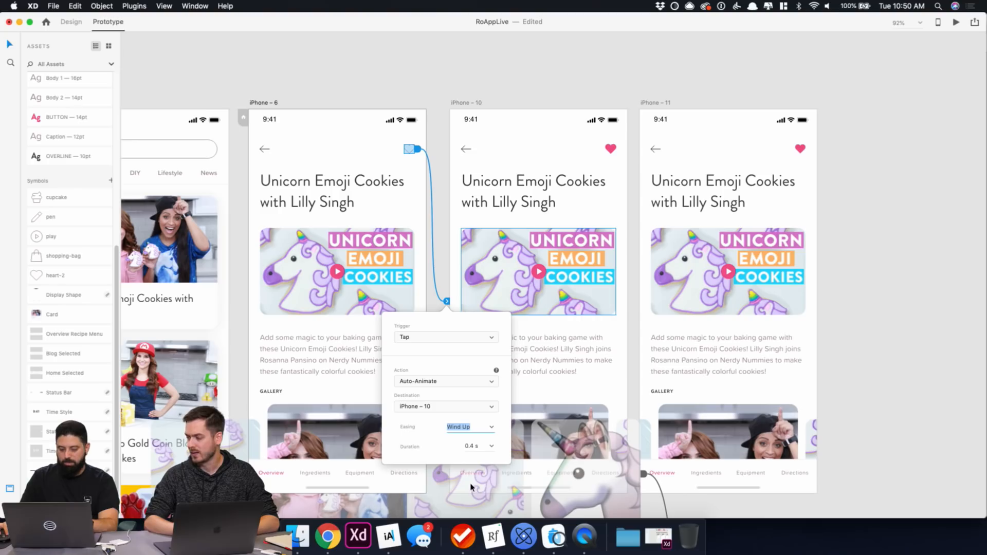
pyautogui.click(482, 447)
pyautogui.write('.')
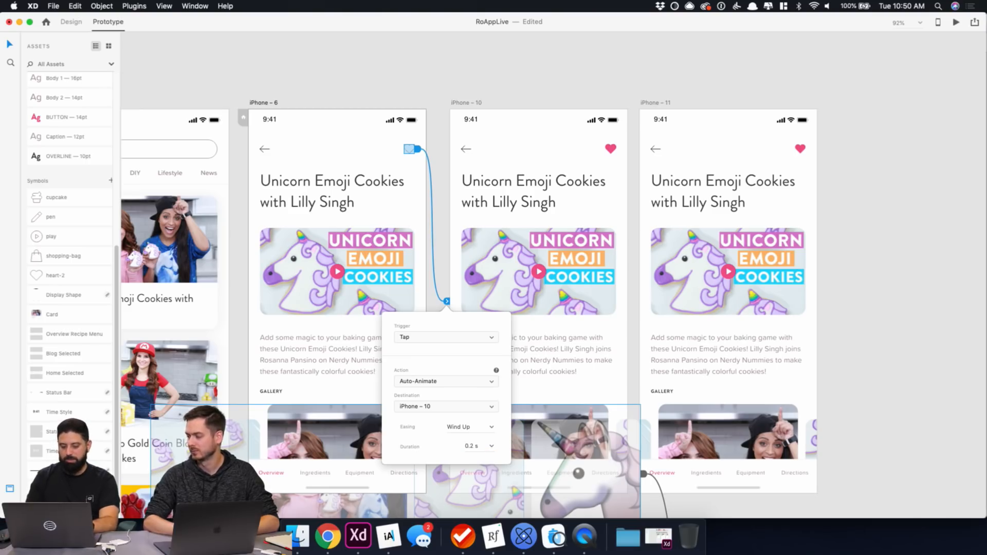
pyautogui.click(561, 101)
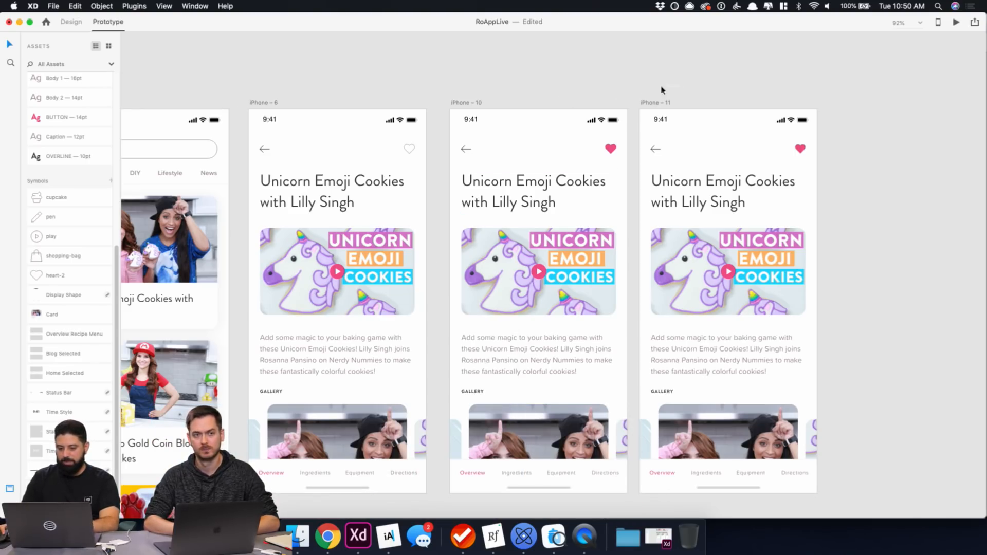
# Link the heart on iPhone – 10 to the iPhone – 11 artboard with a Tap trigger.
pyautogui.click(610, 149)
pyautogui.moveTo(619, 149); pyautogui.dragTo(739, 148)
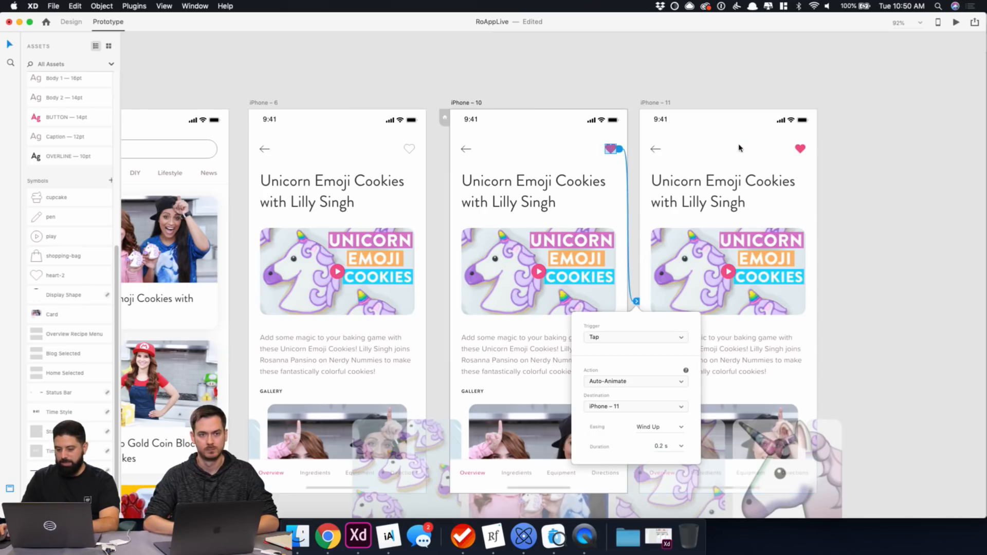
pyautogui.click(641, 337)
pyautogui.click(649, 320)
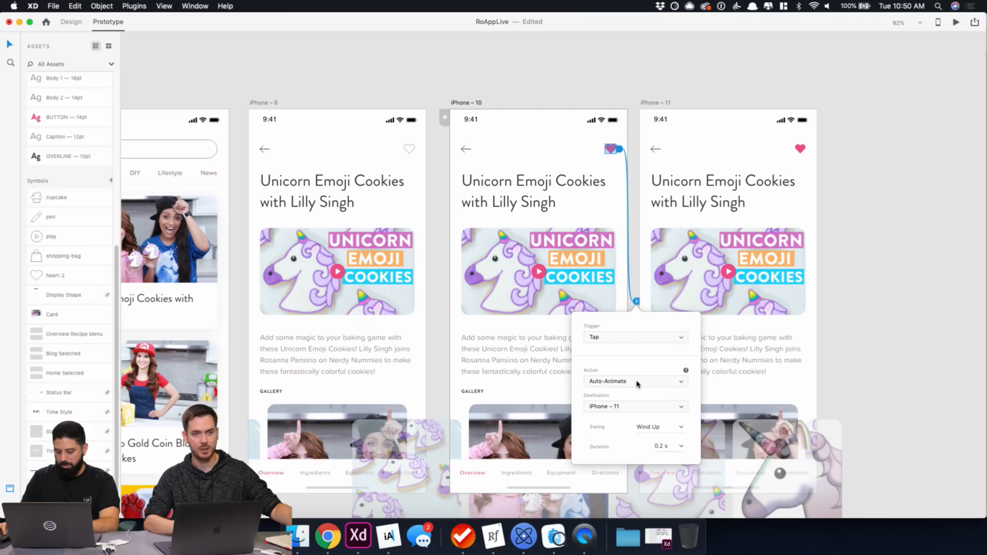
pyautogui.click(681, 427)
pyautogui.click(682, 429)
pyautogui.click(649, 336)
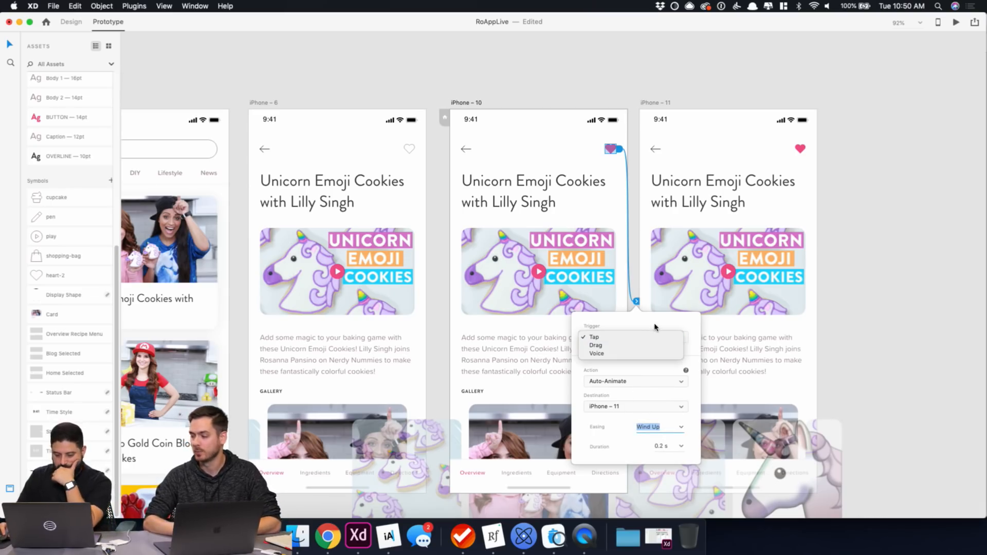
pyautogui.click(656, 327)
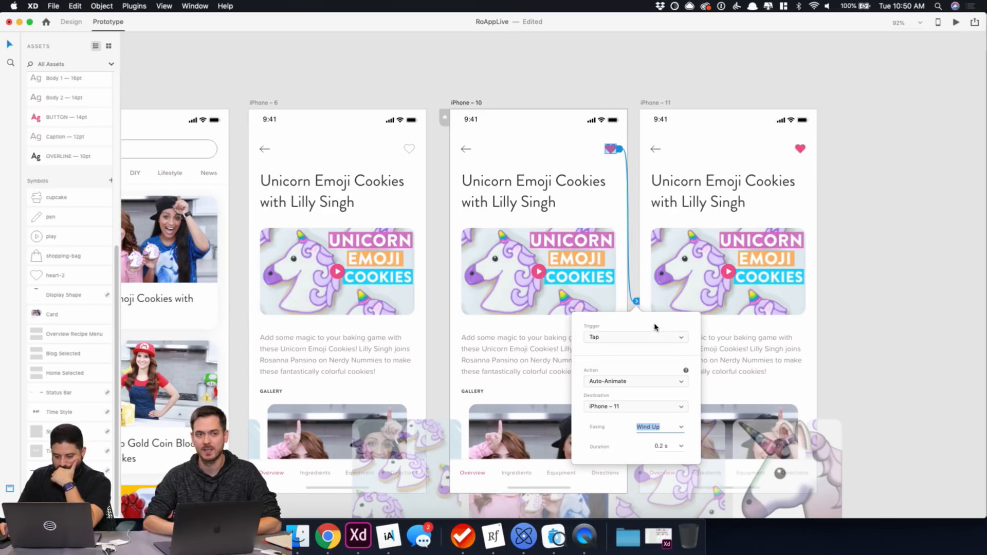
# Change the iPhone – 10 heart interaction's action to Transition with the Dissolve animation.
pyautogui.click(668, 381)
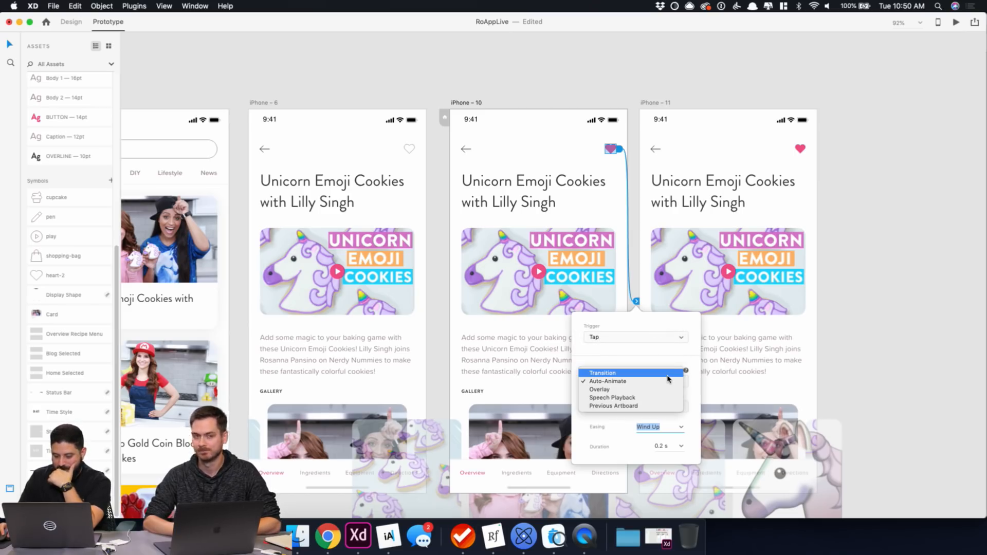
pyautogui.click(668, 378)
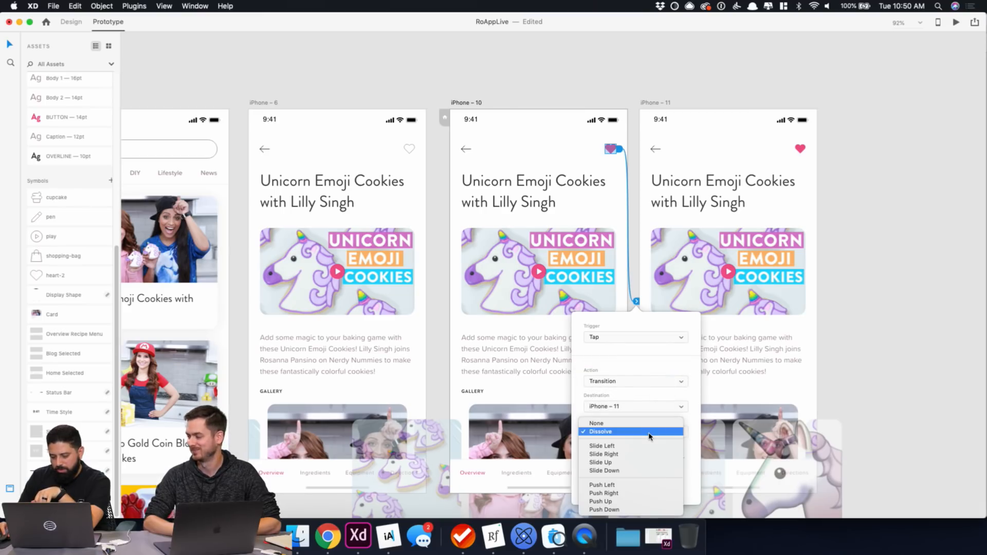
pyautogui.click(649, 436)
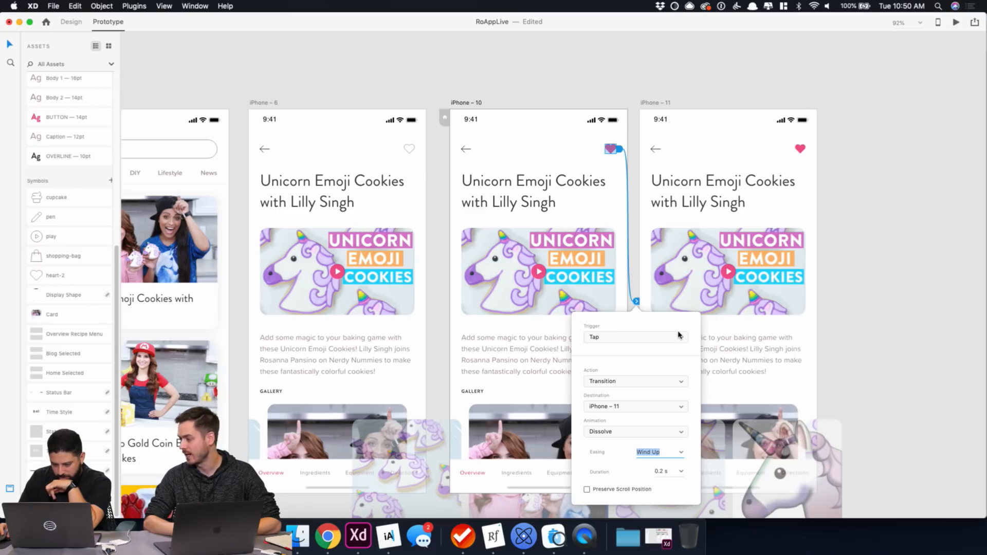
# Remove the link from the iPhone – 10 heart to iPhone – 11, keeping the heart itself on the artboard.
pyautogui.click(636, 144)
pyautogui.click(611, 150)
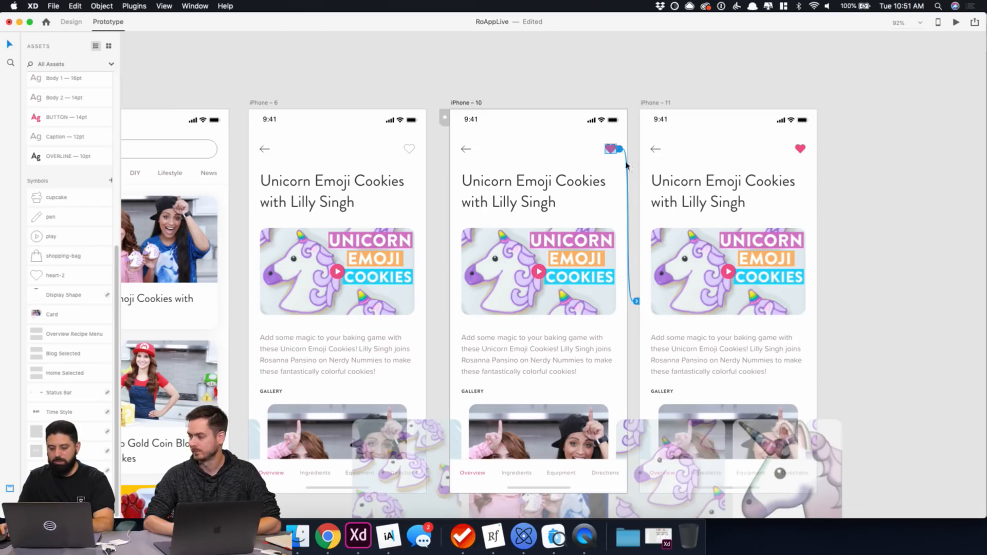
pyautogui.moveTo(635, 304); pyautogui.dragTo(565, 140)
pyautogui.click(619, 149)
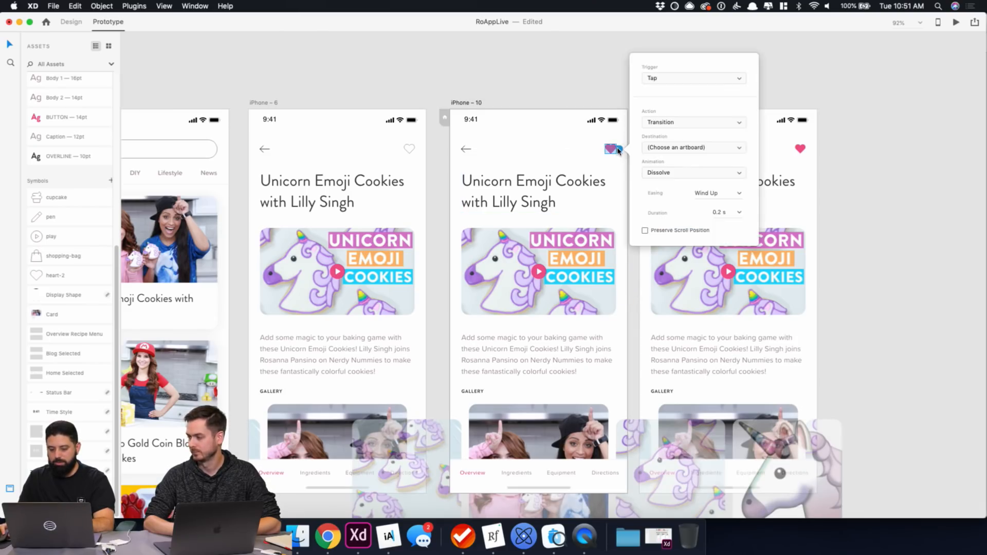
pyautogui.press('Escape')
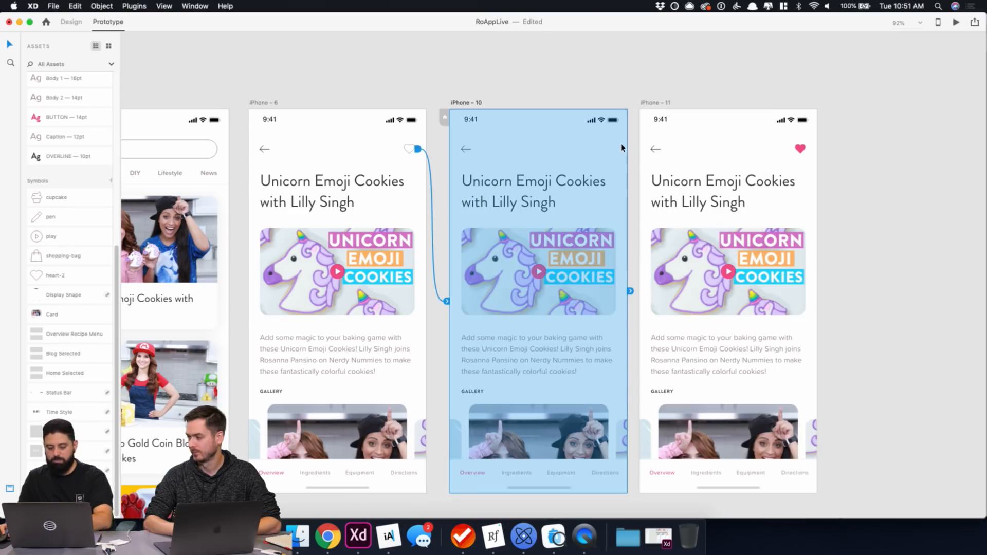
pyautogui.press('super+z')
# Link the whole iPhone – 10 artboard to iPhone – 11 with a Time trigger.
pyautogui.click(574, 93)
pyautogui.click(470, 103)
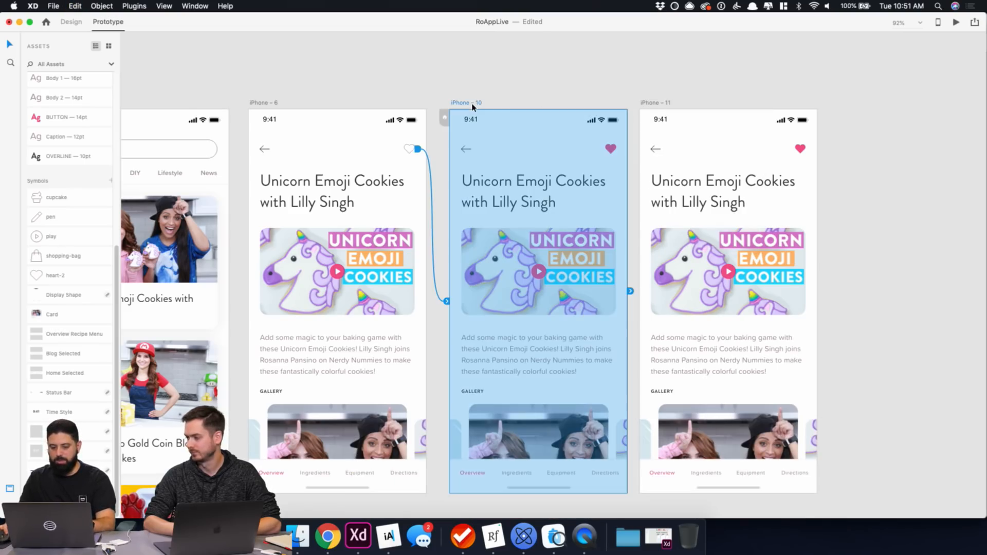
pyautogui.moveTo(629, 292); pyautogui.dragTo(727, 183)
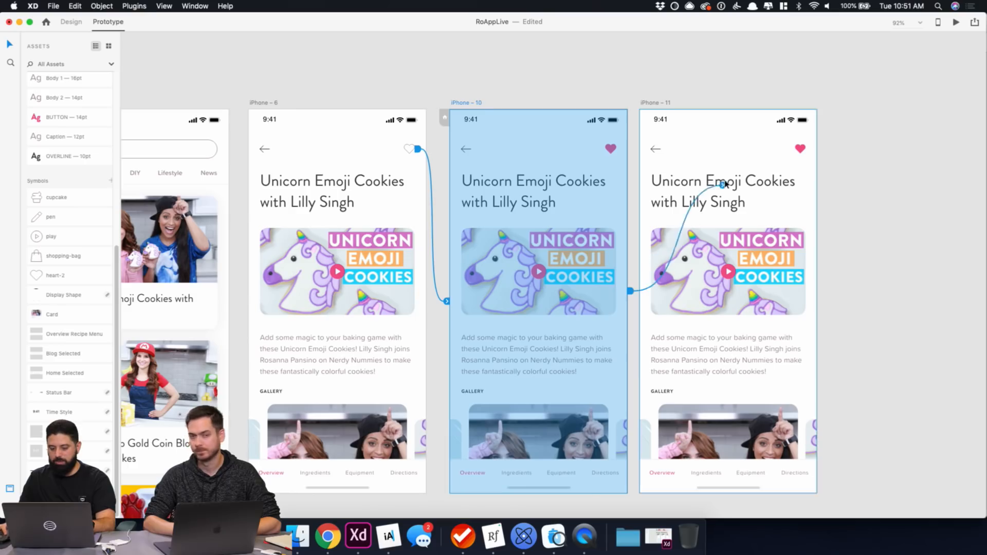
pyautogui.click(653, 342)
pyautogui.click(652, 353)
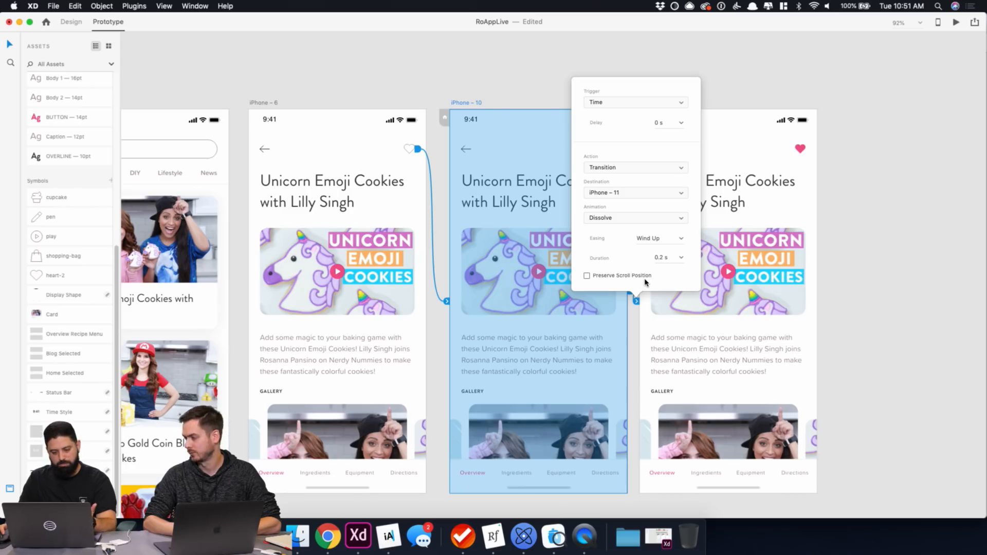
# Set the timed iPhone – 10 transition's easing to Ease Out and its delay to 1 s.
pyautogui.click(680, 238)
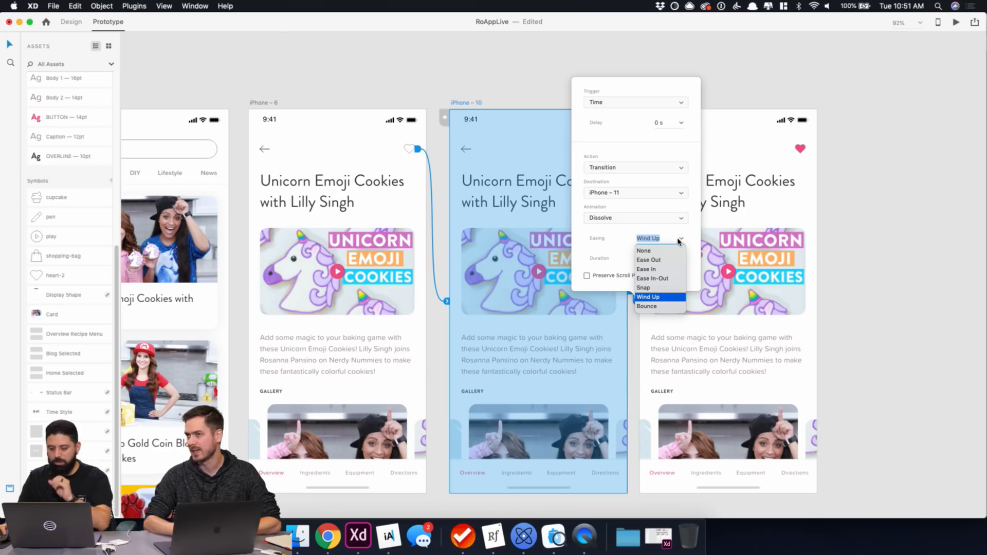
pyautogui.click(665, 259)
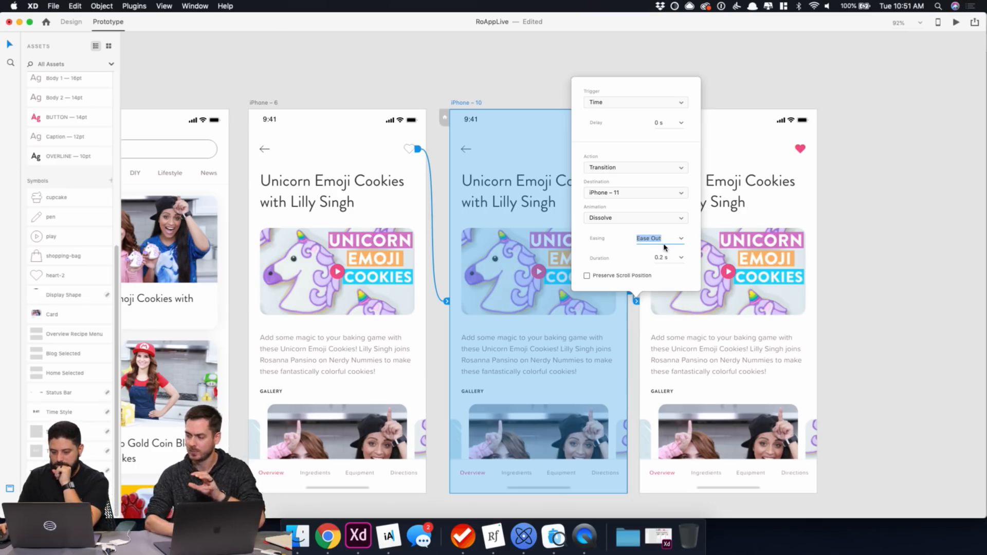
pyautogui.click(658, 123)
pyautogui.write('1')
pyautogui.click(725, 84)
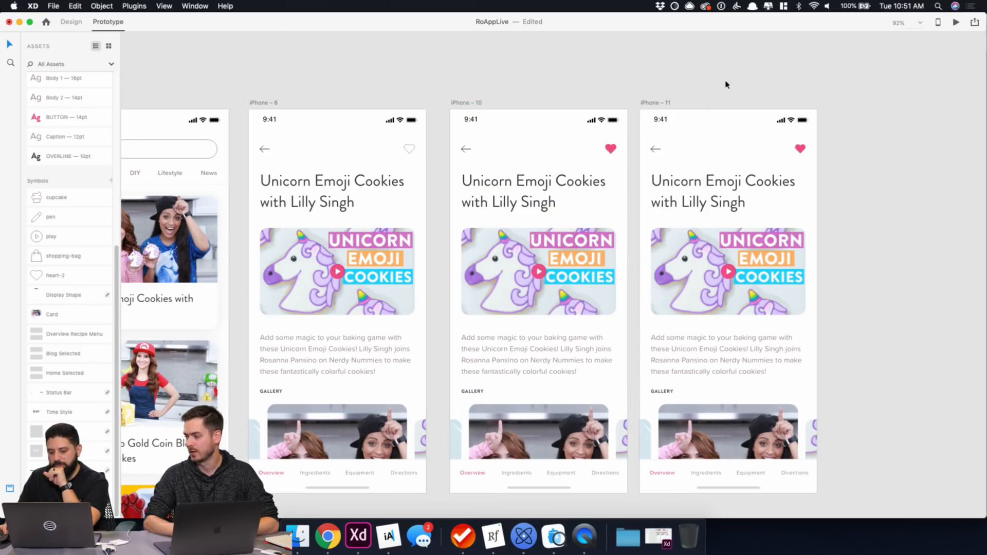
# Preview the prototype from iPhone – 6 and test the favourite heart.
pyautogui.click(265, 104)
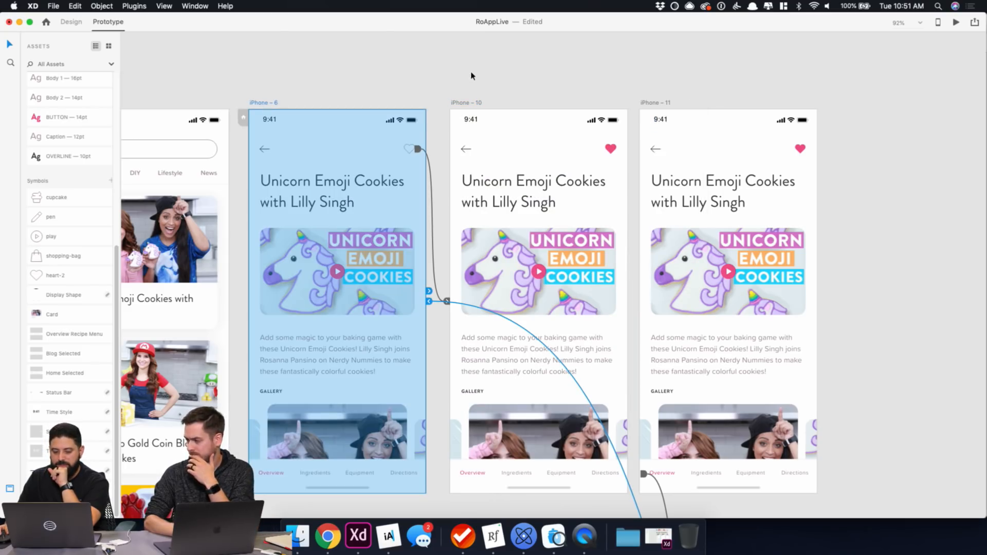
pyautogui.click(954, 22)
pyautogui.click(402, 92)
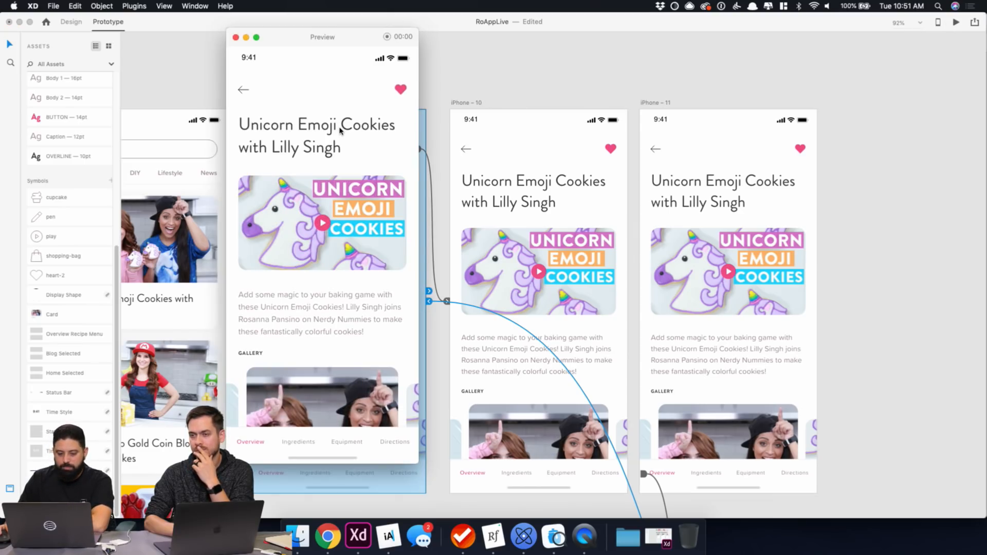
pyautogui.click(236, 37)
# Enlarge the pink heart on the iPhone – 10 artboard in Design mode to about 28 × 25, scaled from its centre.
pyautogui.click(611, 149)
pyautogui.scroll(10, 617, 151)
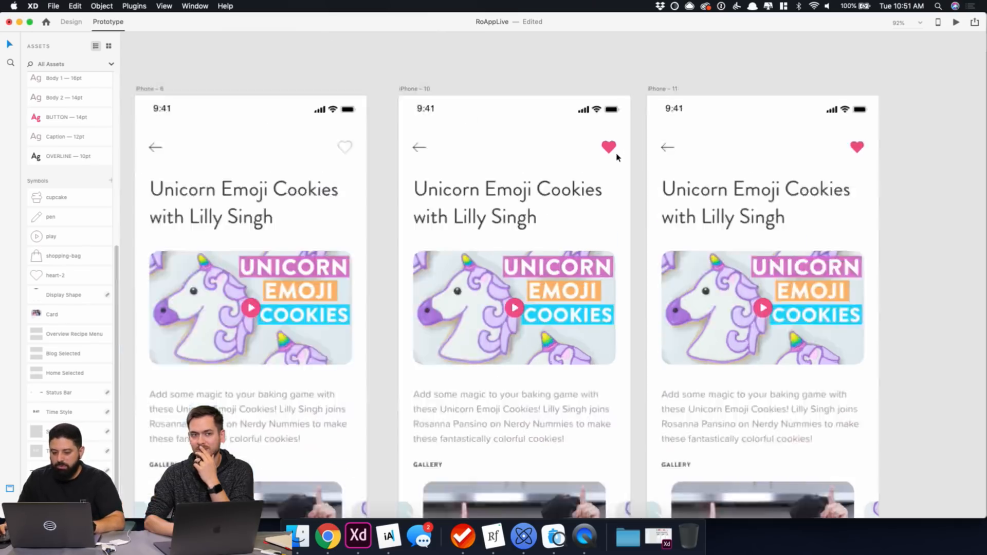
pyautogui.click(70, 21)
pyautogui.click(590, 134)
pyautogui.moveTo(614, 109); pyautogui.dragTo(619, 99)
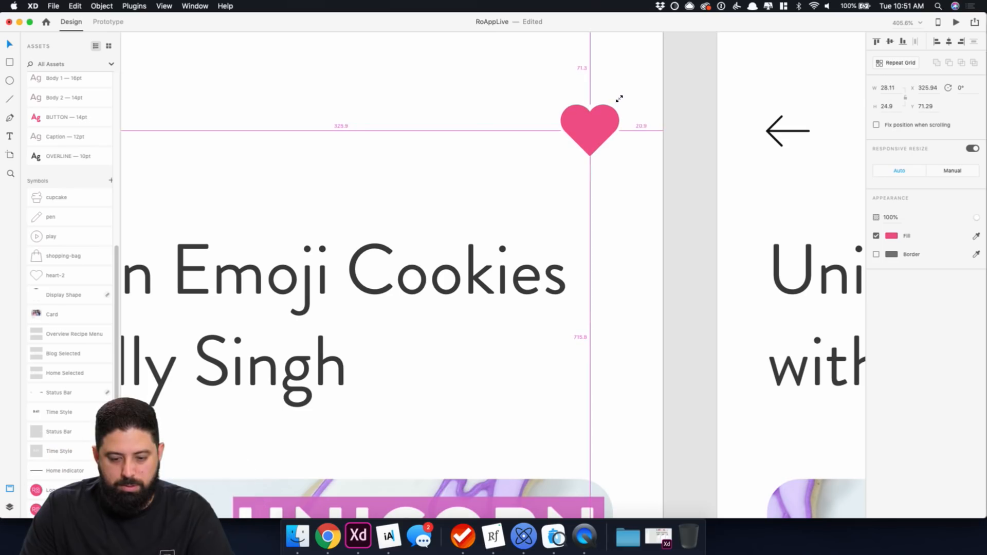
pyautogui.click(667, 105)
pyautogui.scroll(-10, 659, 185)
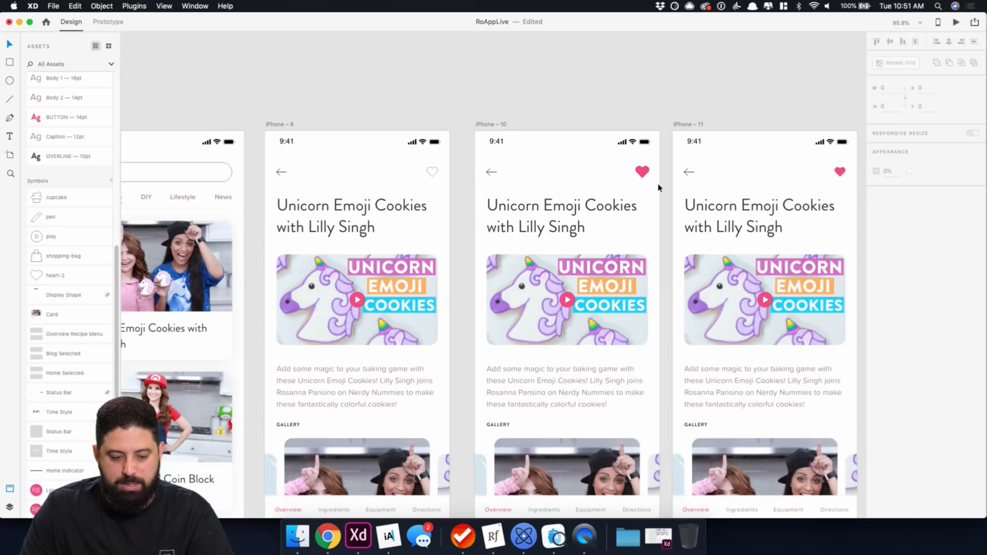
# Preview the prototype from iPhone – 6 to check the favourite animation with the enlarged heart.
pyautogui.click(280, 125)
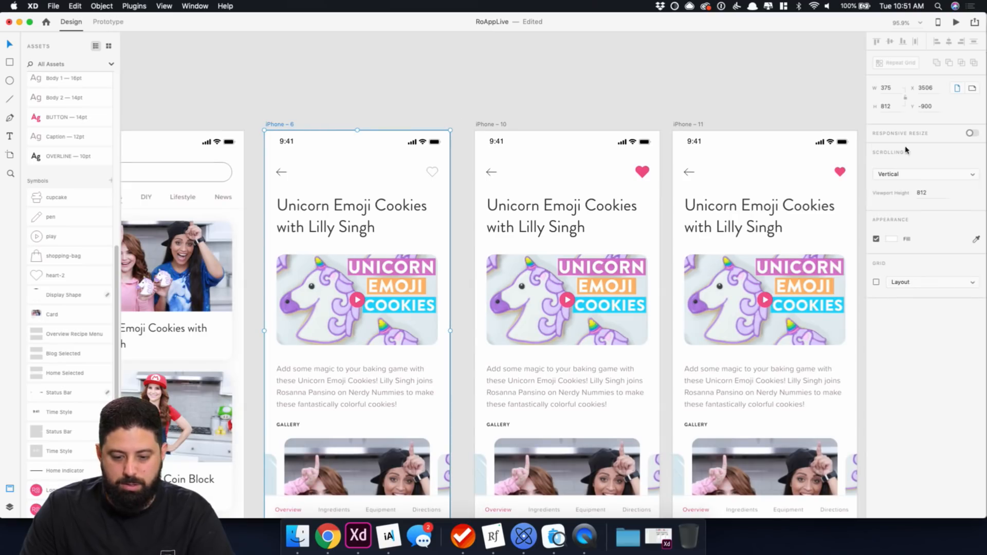
pyautogui.click(956, 22)
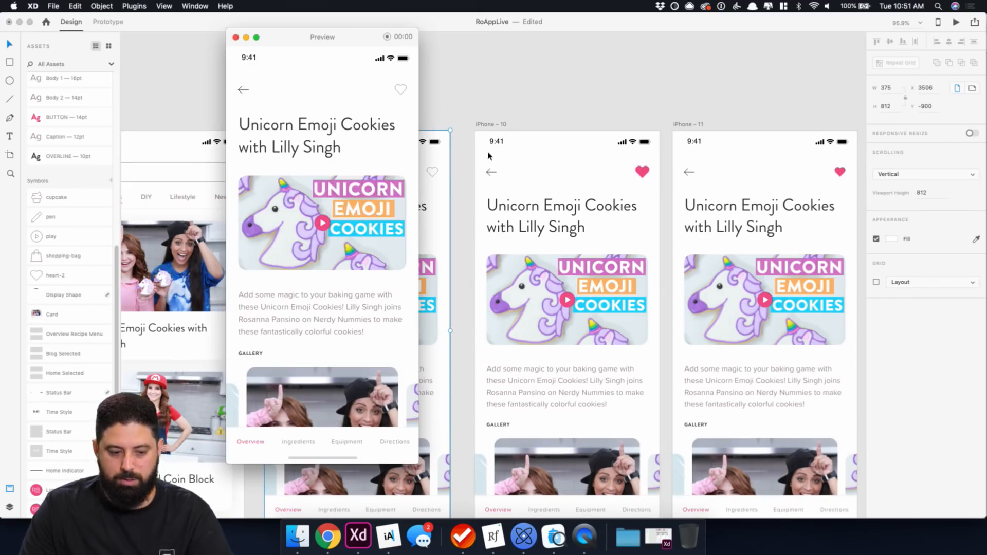
pyautogui.click(406, 94)
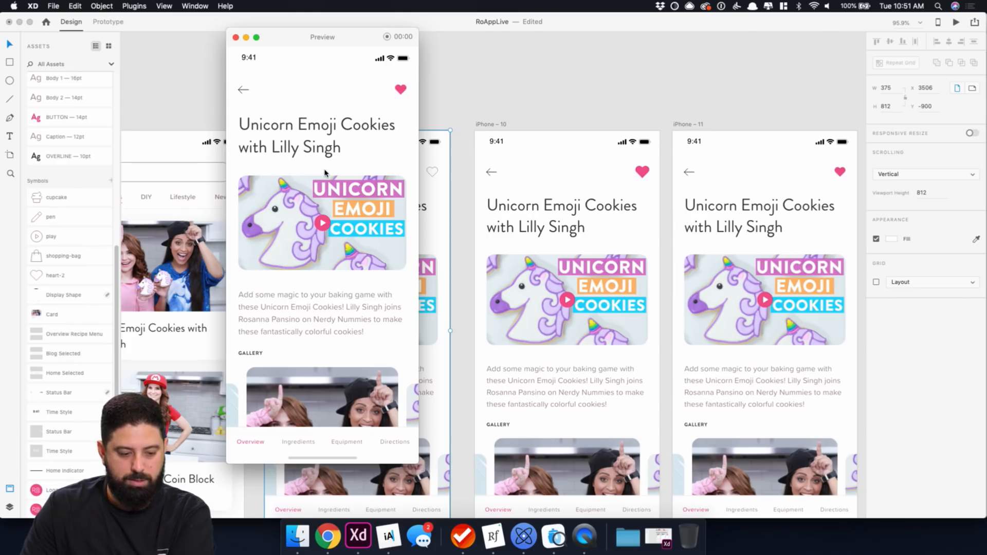
pyautogui.click(236, 38)
pyautogui.click(604, 103)
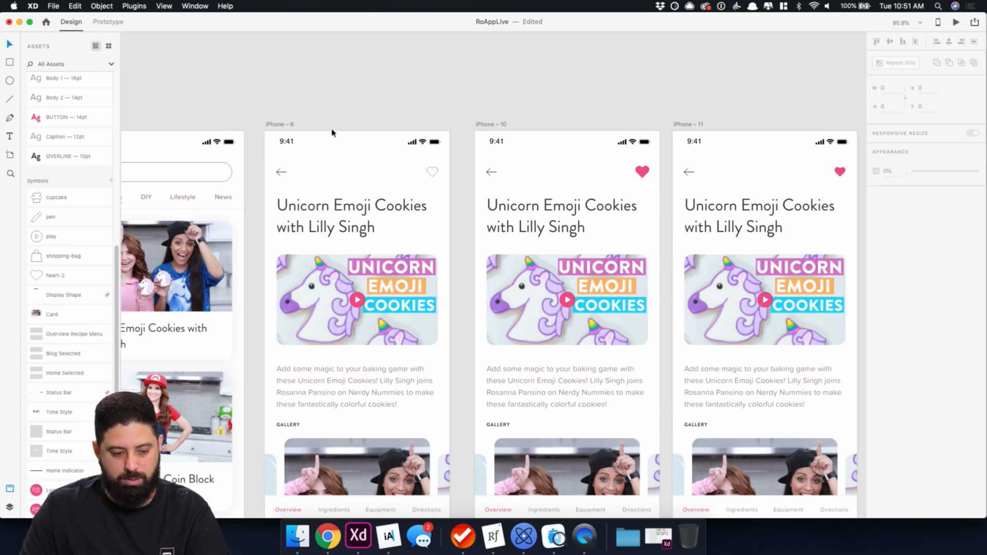
# Set the duration of the iPhone – 6 heart's Auto-Animate interaction to 0.4 s.
pyautogui.click(432, 172)
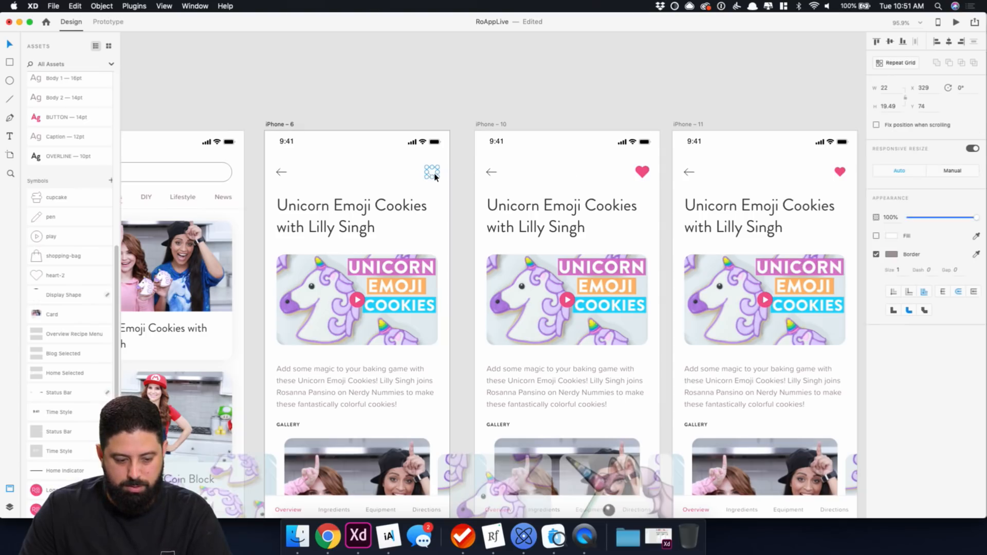
pyautogui.click(115, 24)
pyautogui.click(471, 331)
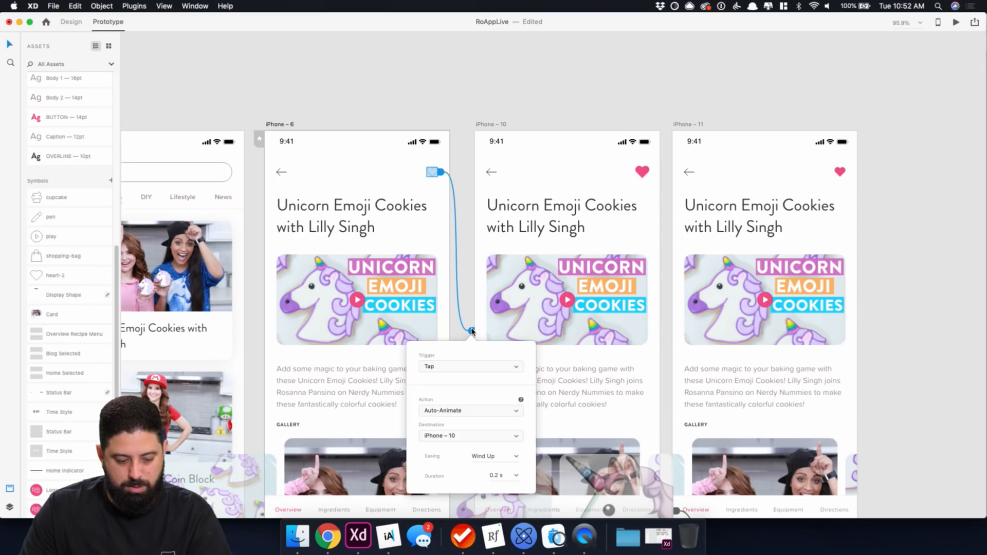
pyautogui.click(498, 475)
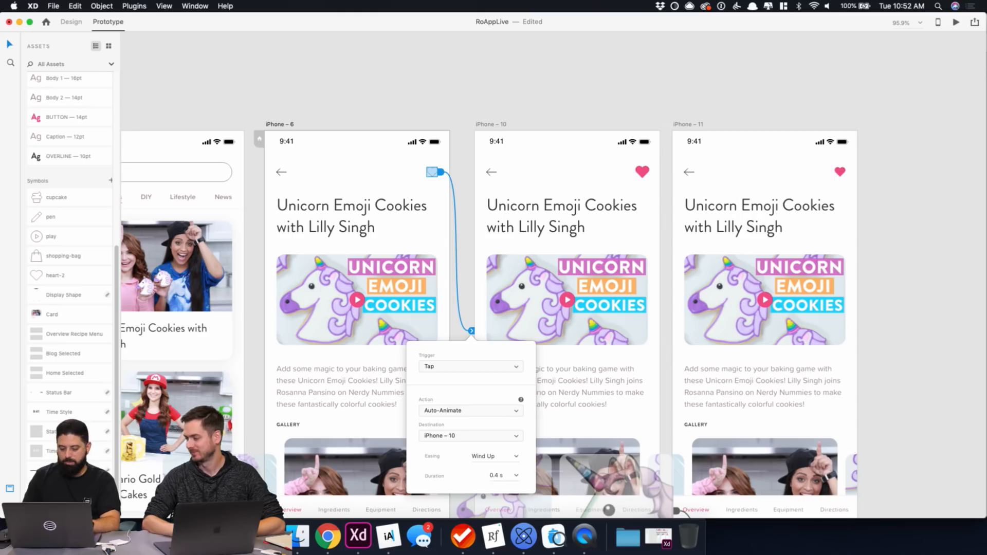
pyautogui.click(512, 79)
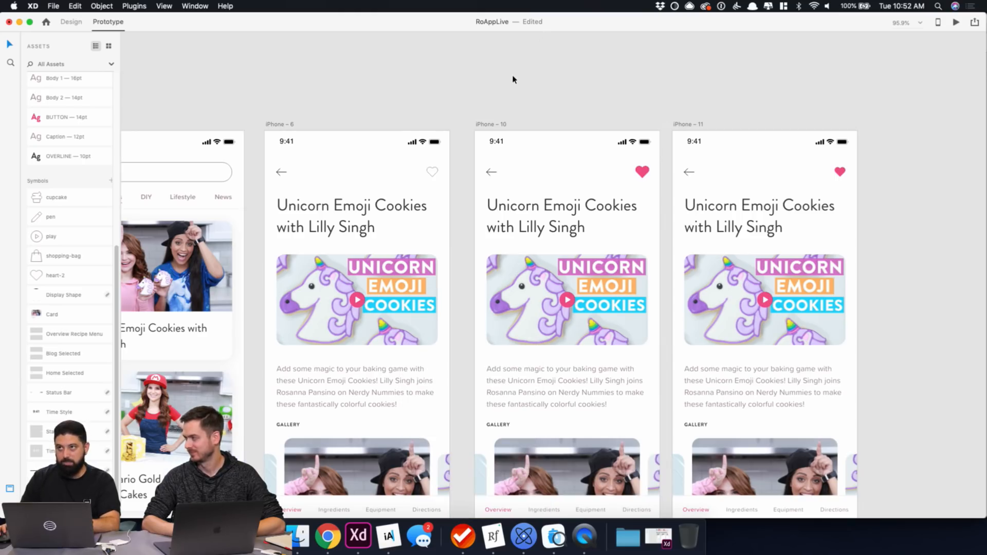
# Preview the heart animation from iPhone – 6 with the 0.4 s duration.
pyautogui.click(284, 125)
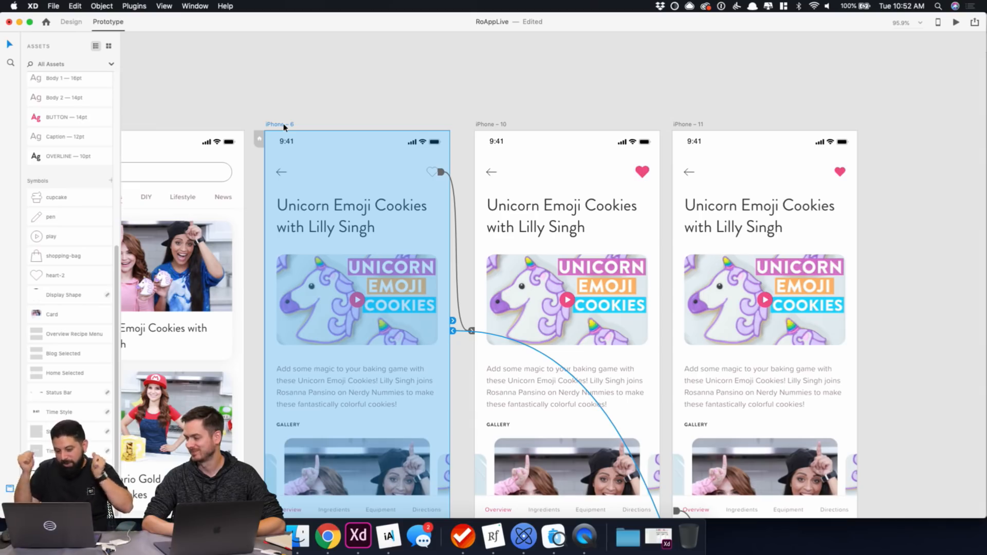
pyautogui.click(956, 22)
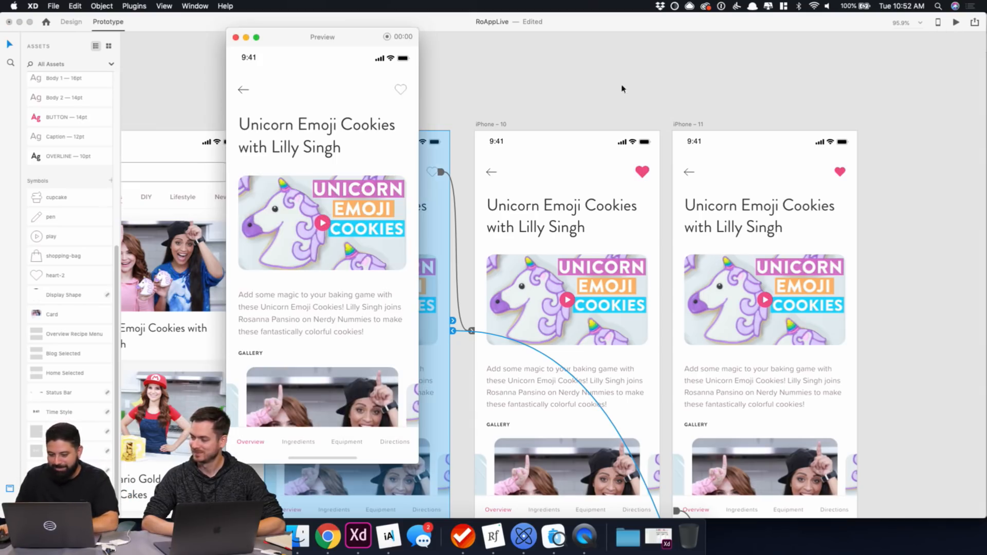
pyautogui.click(399, 89)
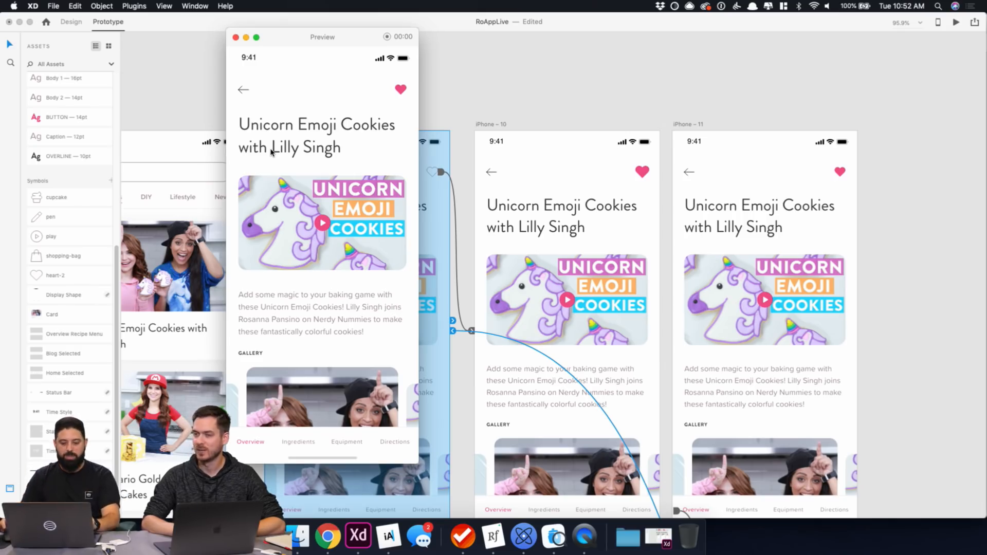
pyautogui.click(235, 37)
pyautogui.click(434, 88)
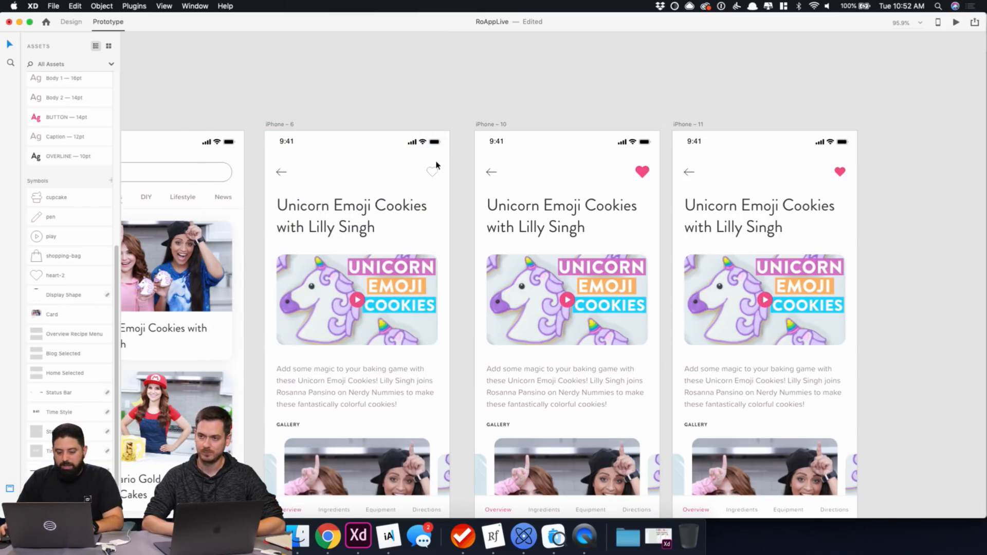
# Change the easing of the iPhone – 6 heart's Auto-Animate interaction to Snap.
pyautogui.click(435, 173)
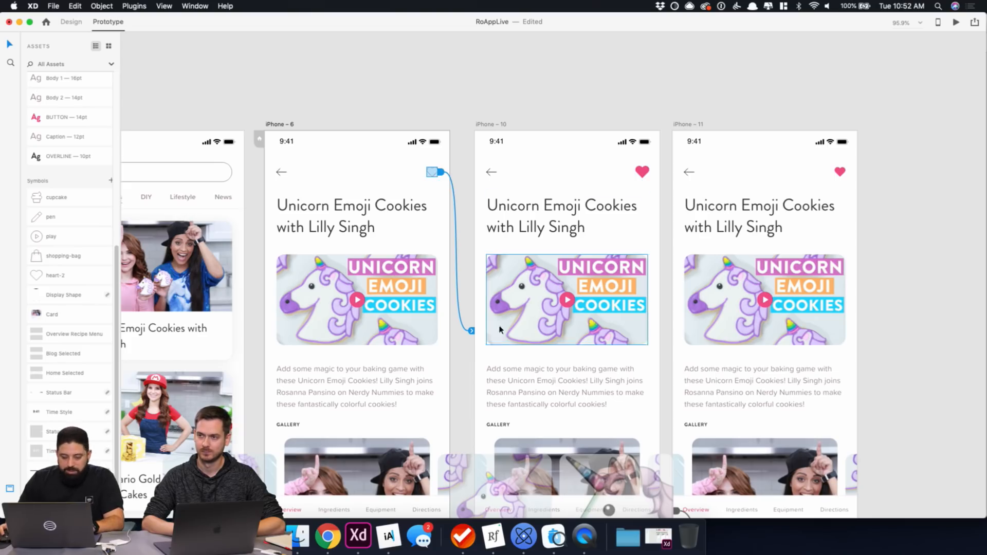
pyautogui.click(472, 332)
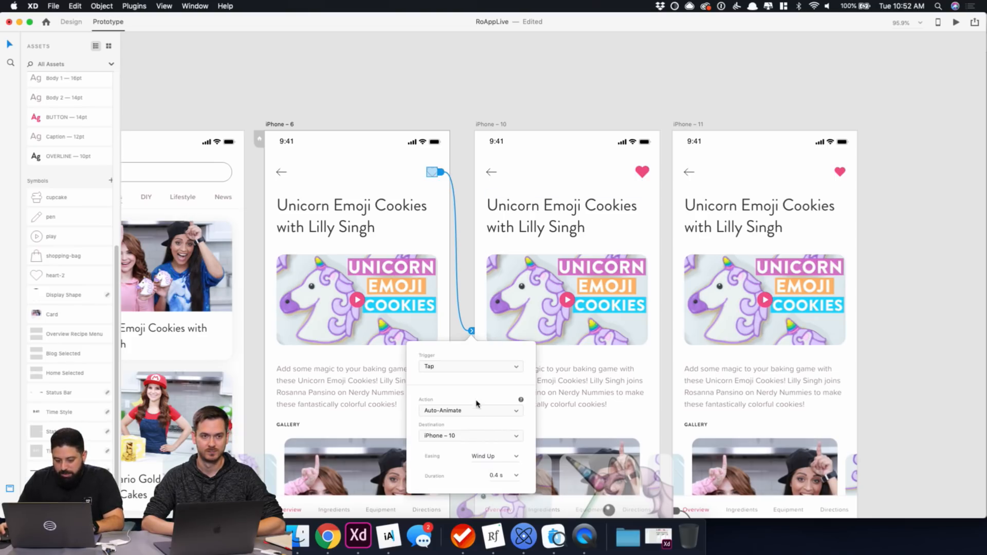
pyautogui.click(517, 456)
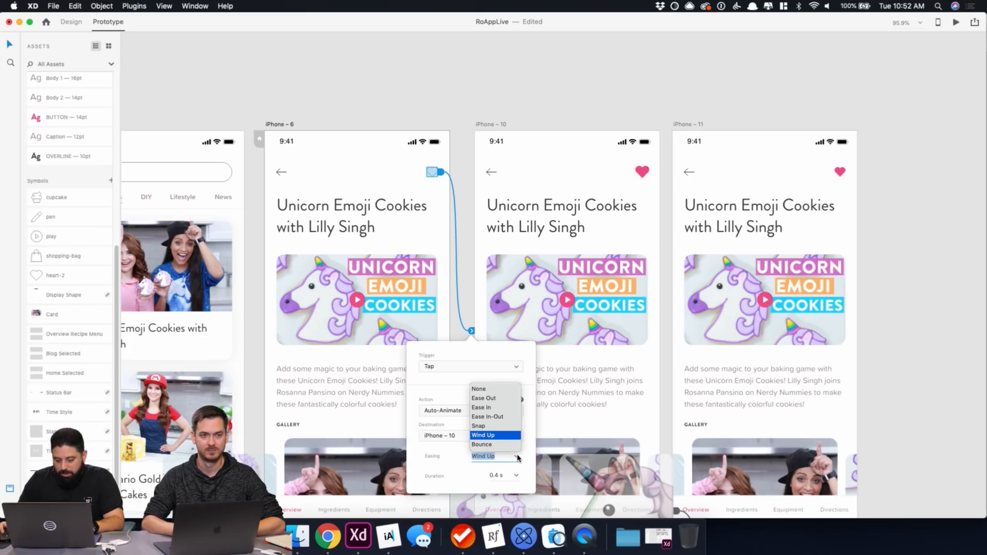
pyautogui.click(499, 426)
pyautogui.click(485, 94)
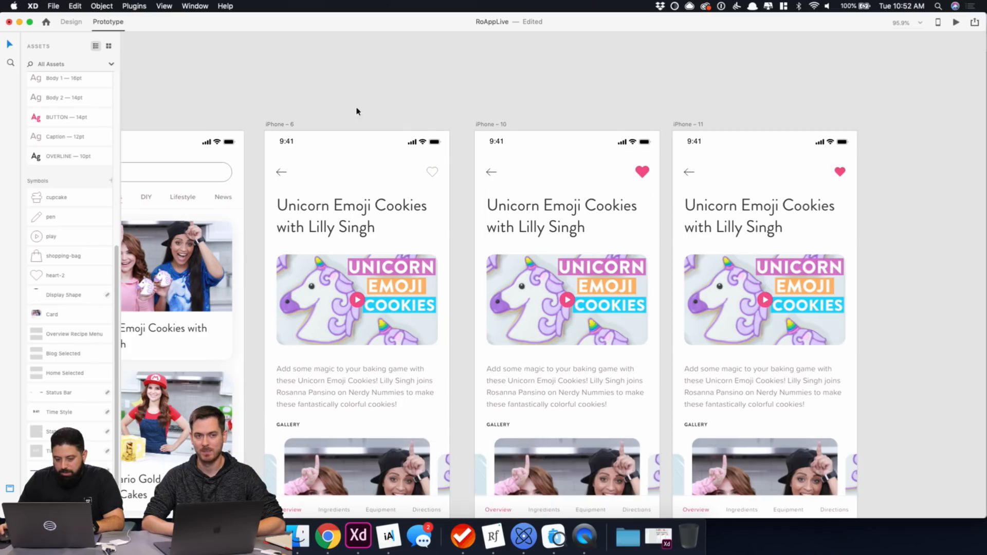
# Preview the heart animation from iPhone – 6 with the Snap easing.
pyautogui.click(289, 129)
pyautogui.click(956, 23)
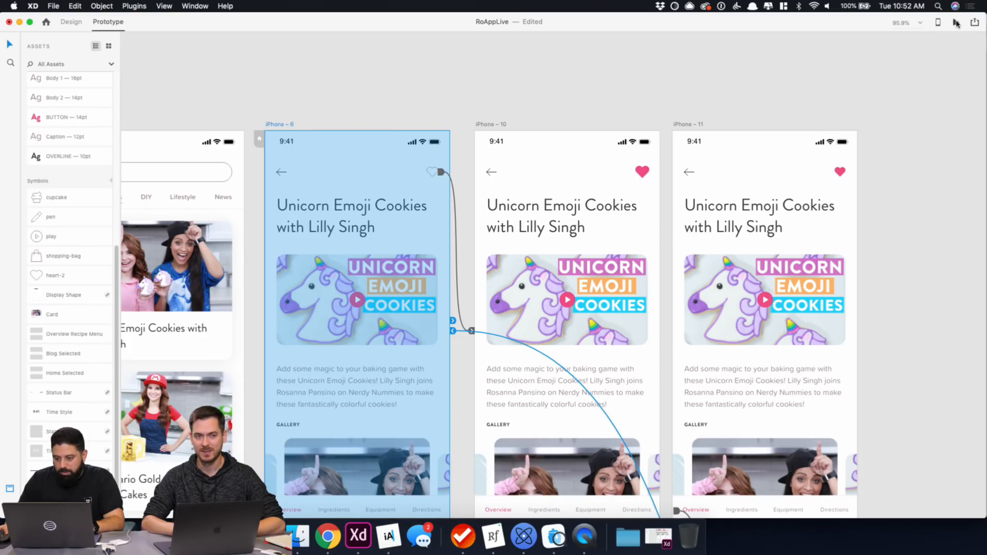
pyautogui.click(400, 92)
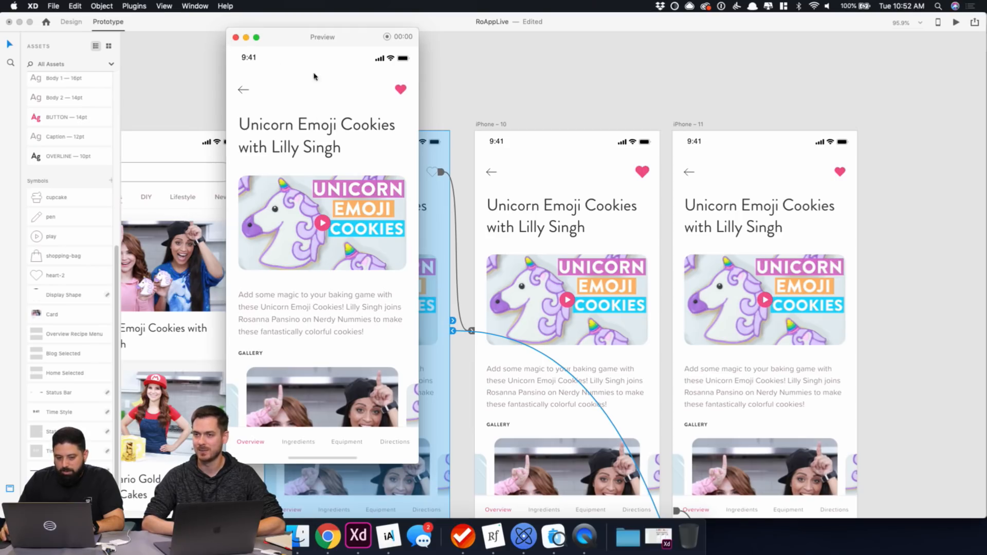
pyautogui.click(236, 37)
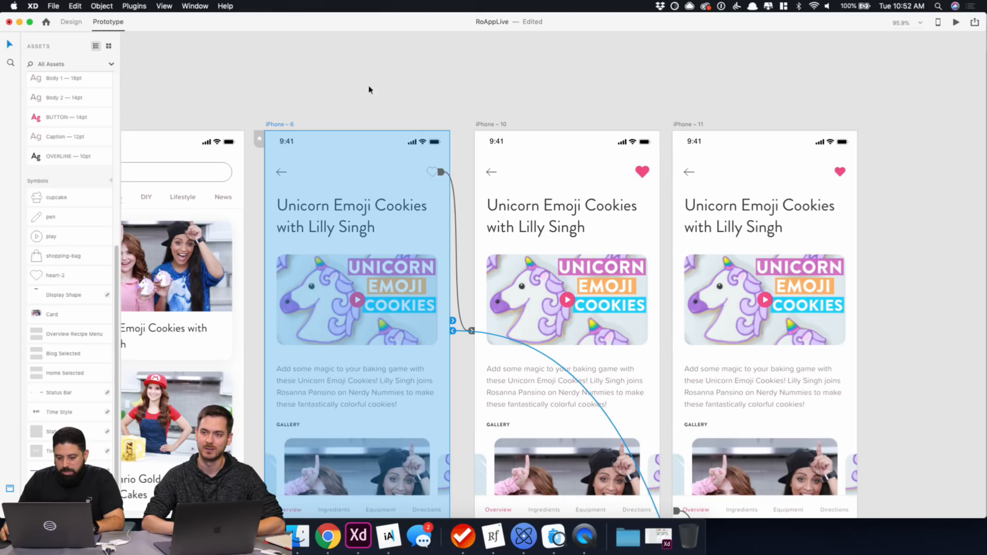
pyautogui.click(457, 113)
# Link the heart on iPhone – 11 back to iPhone – 6 with a Tap trigger and the Auto-Animate action.
pyautogui.moveTo(848, 171); pyautogui.dragTo(437, 171)
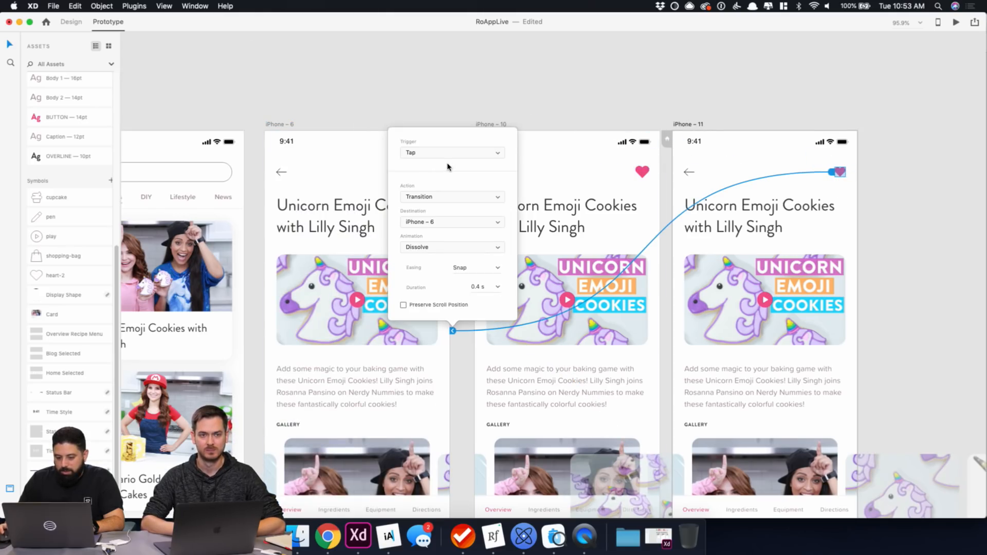
pyautogui.click(446, 152)
pyautogui.click(452, 145)
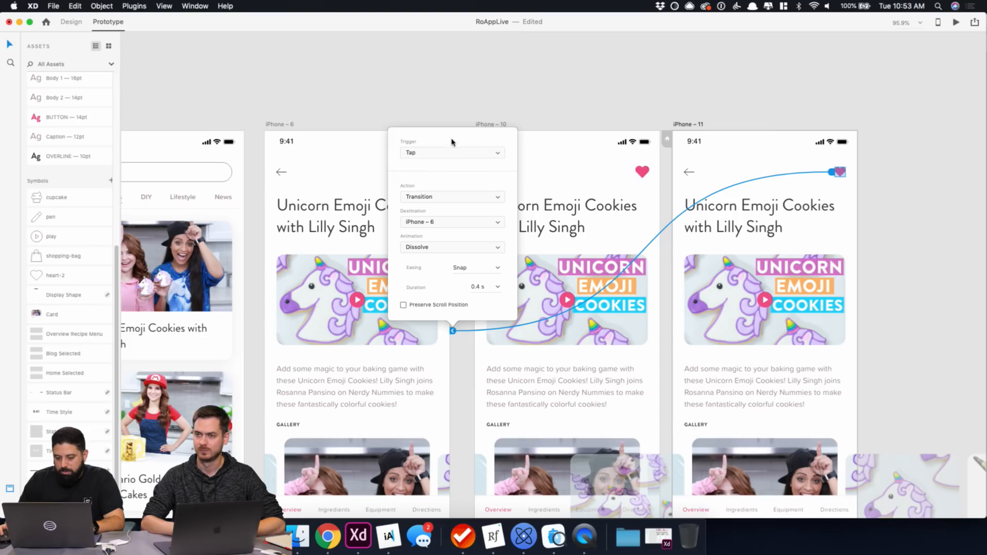
pyautogui.click(445, 197)
pyautogui.click(445, 205)
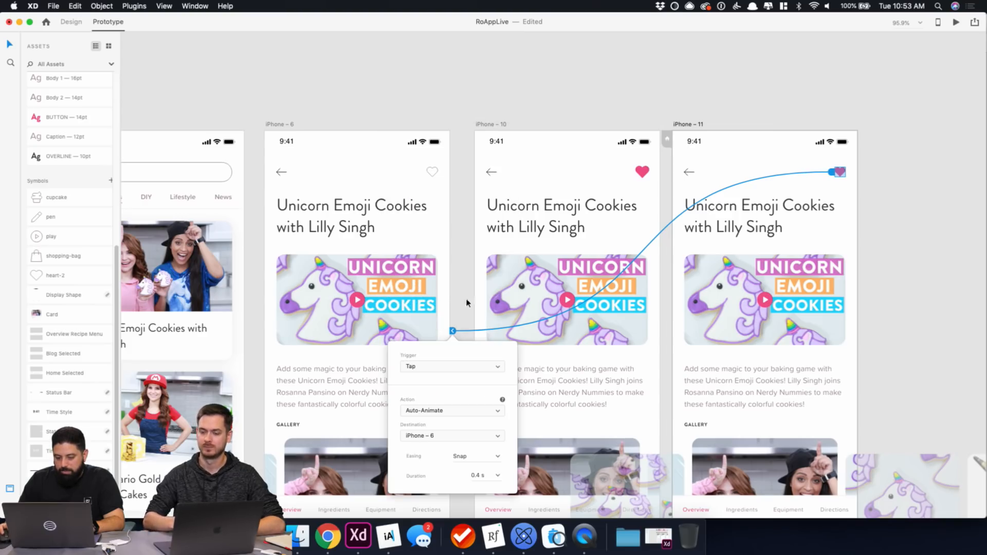
pyautogui.click(502, 459)
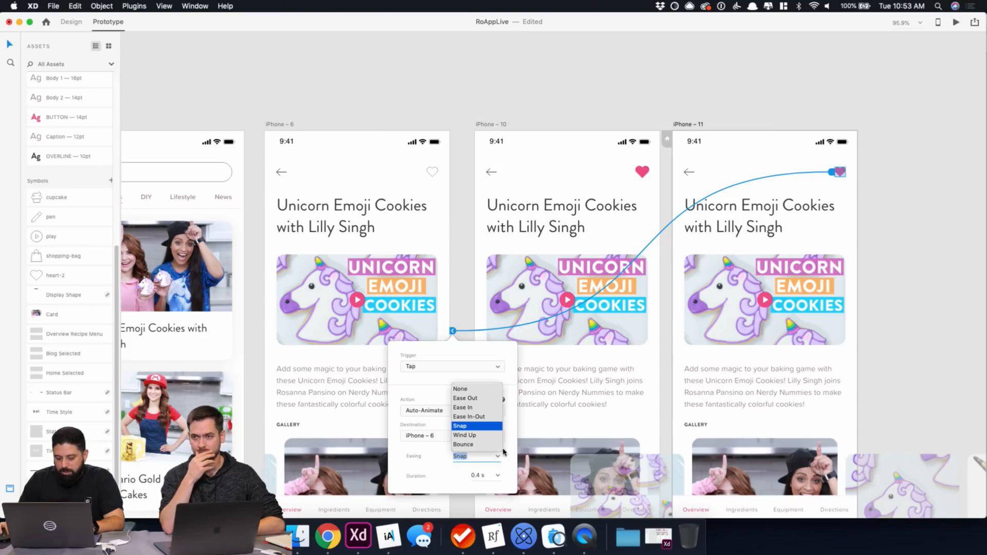
pyautogui.click(502, 116)
# Preview the prototype from iPhone – 6 and test switching the favourite heart on and off.
pyautogui.click(276, 125)
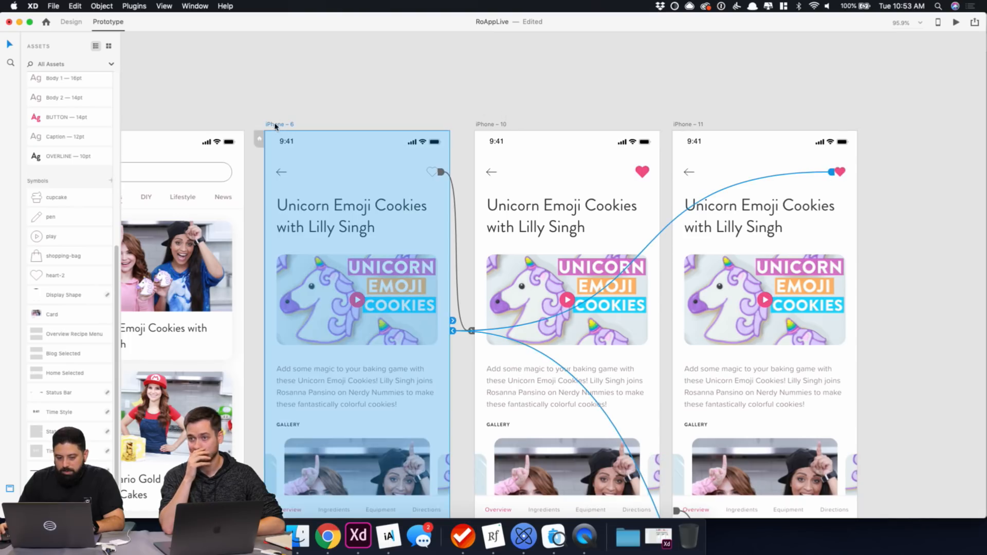
pyautogui.click(956, 22)
pyautogui.click(401, 91)
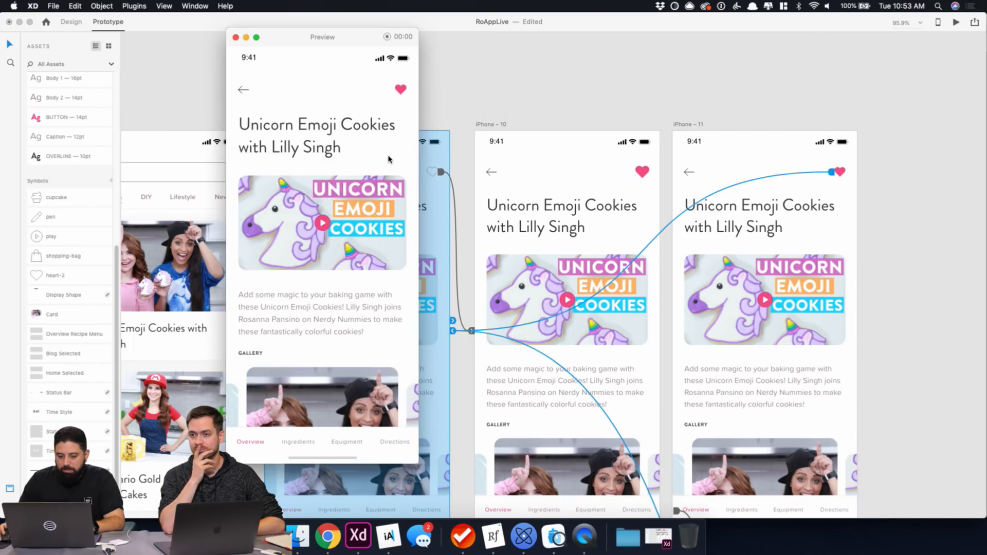
pyautogui.click(402, 91)
pyautogui.click(236, 37)
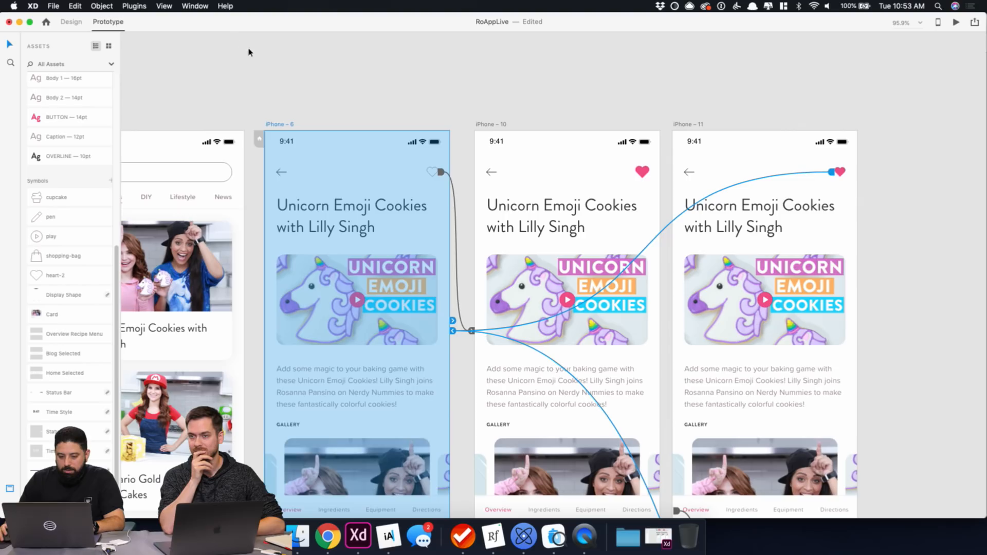
pyautogui.click(347, 73)
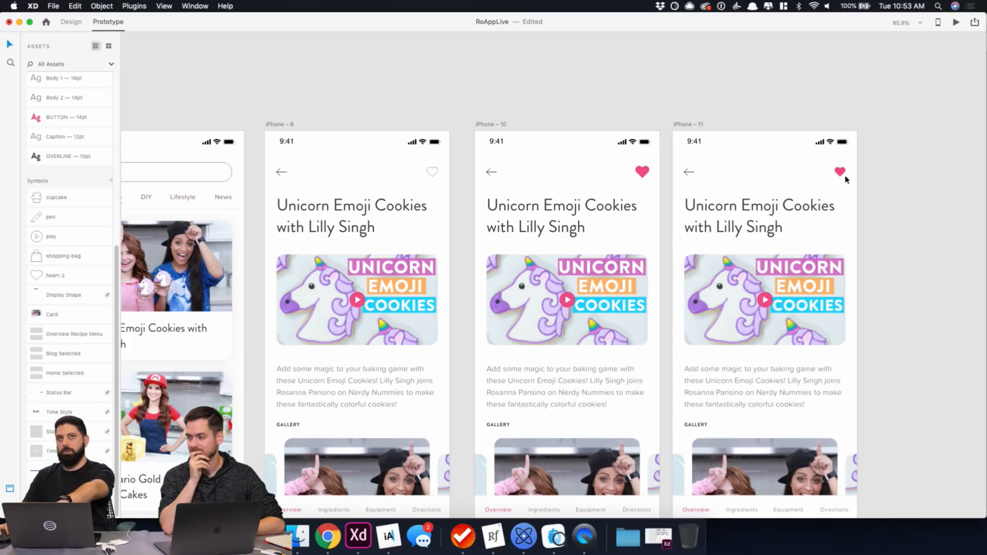
# Examine the prototype links of iPhone – 6 and compare the heart states across iPhone – 6, iPhone – 10 and iPhone – 11 at 100% zoom.
pyautogui.click(281, 124)
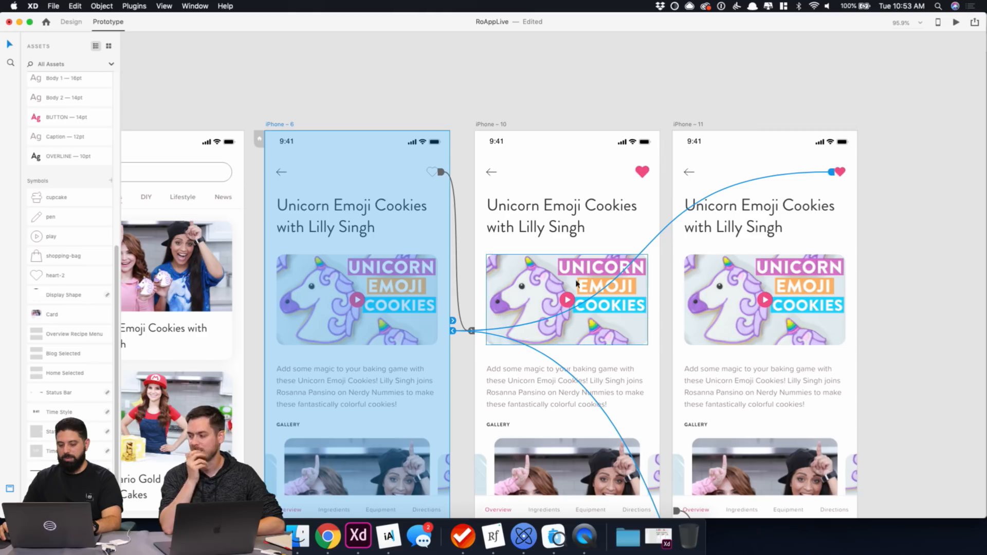
pyautogui.click(643, 97)
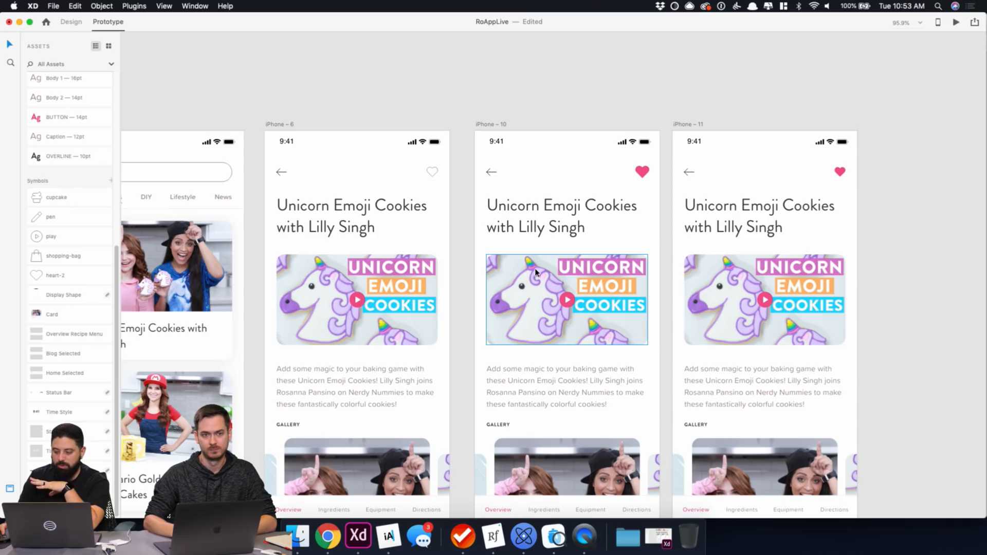
pyautogui.scroll(-5, 536, 270)
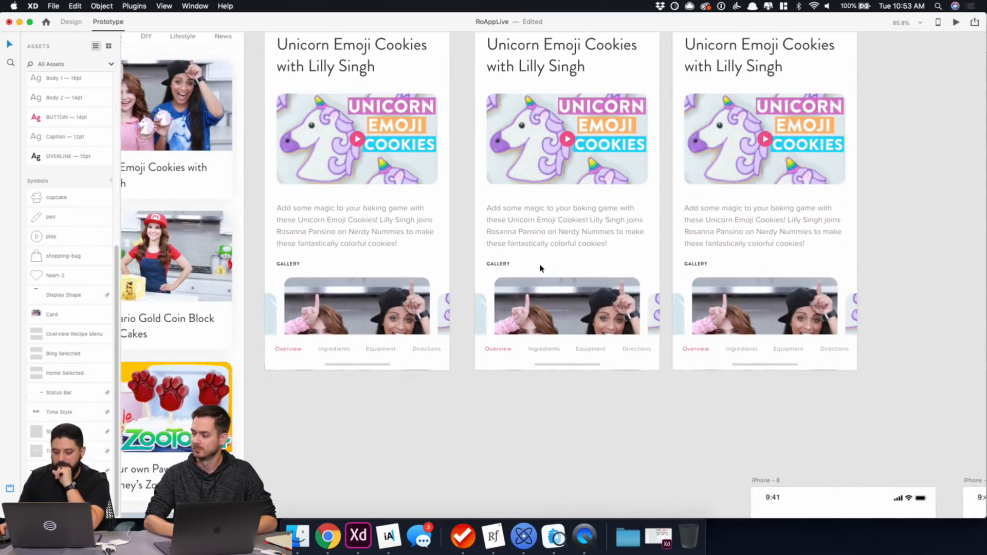
pyautogui.scroll(3, 541, 268)
pyautogui.scroll(-3, 684, 240)
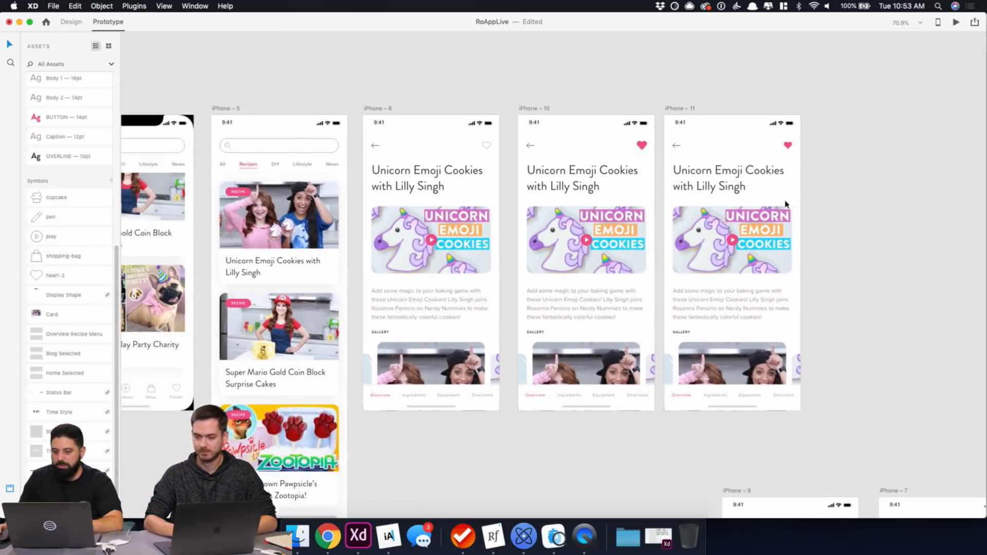
pyautogui.hscroll(7, 683, 240)
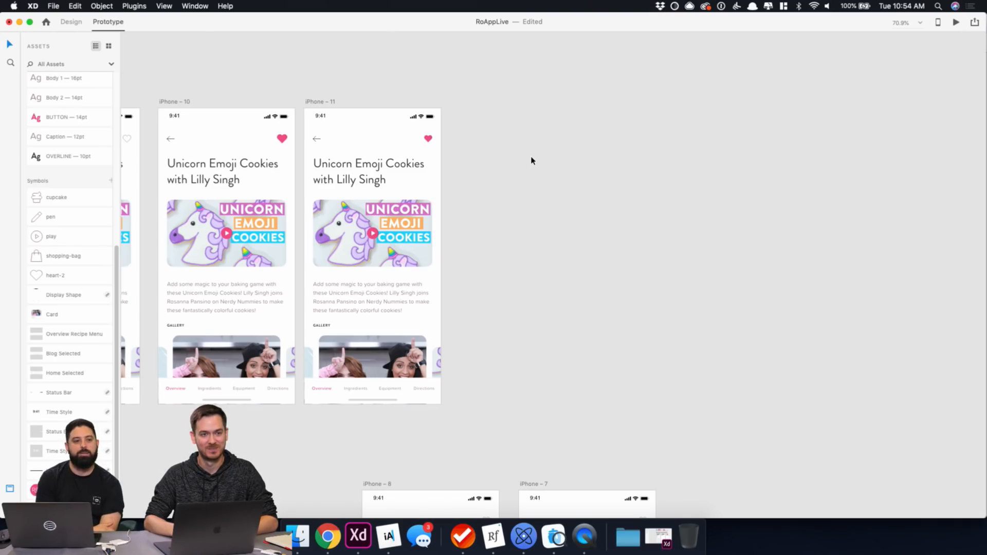
pyautogui.hscroll(-5, 602, 108)
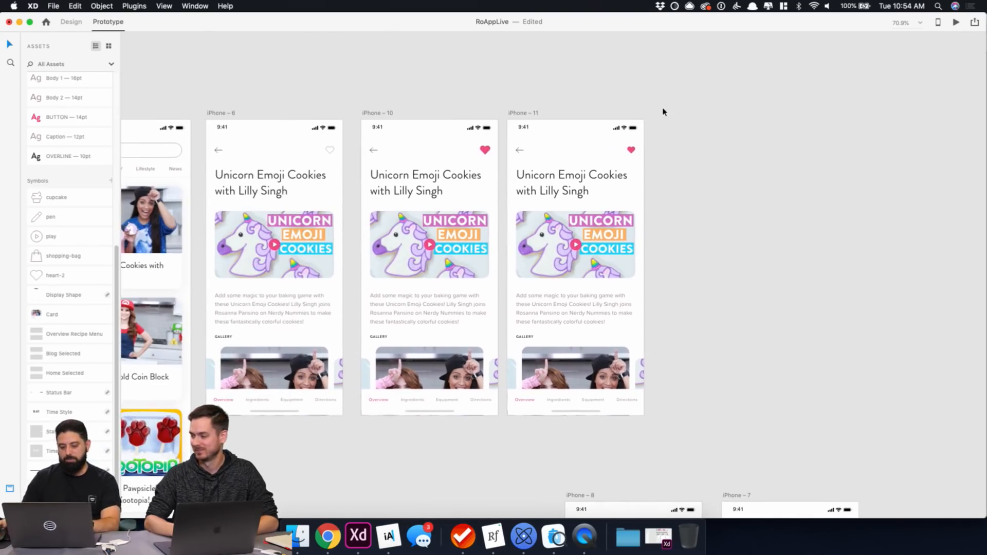
pyautogui.press('super+1')
pyautogui.press('super+2')
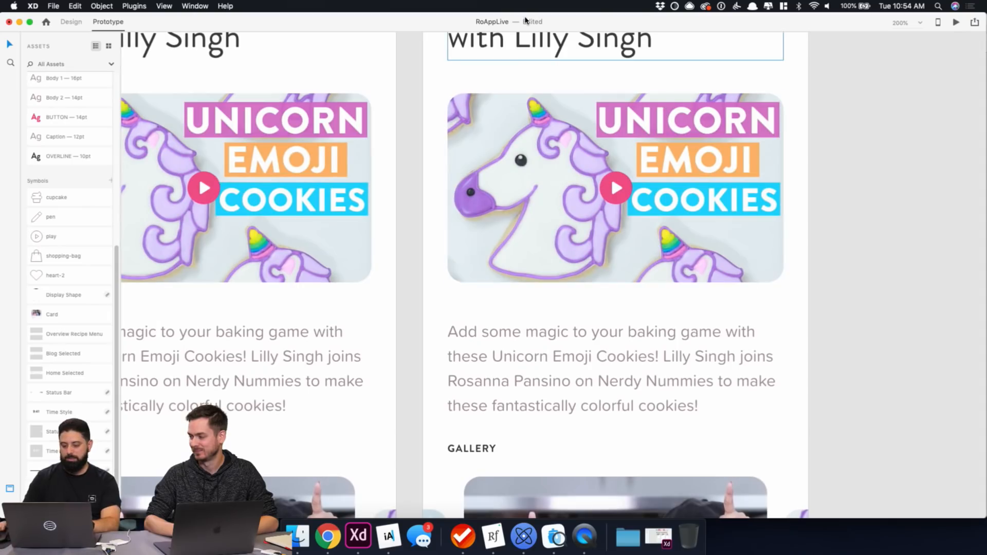
pyautogui.press('super+1')
pyautogui.hscroll(-5, 867, 170)
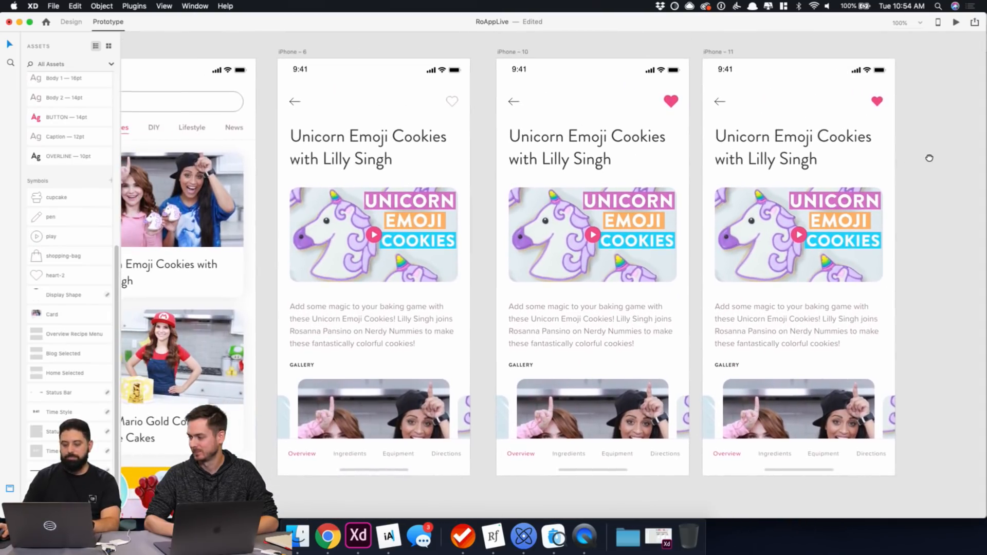